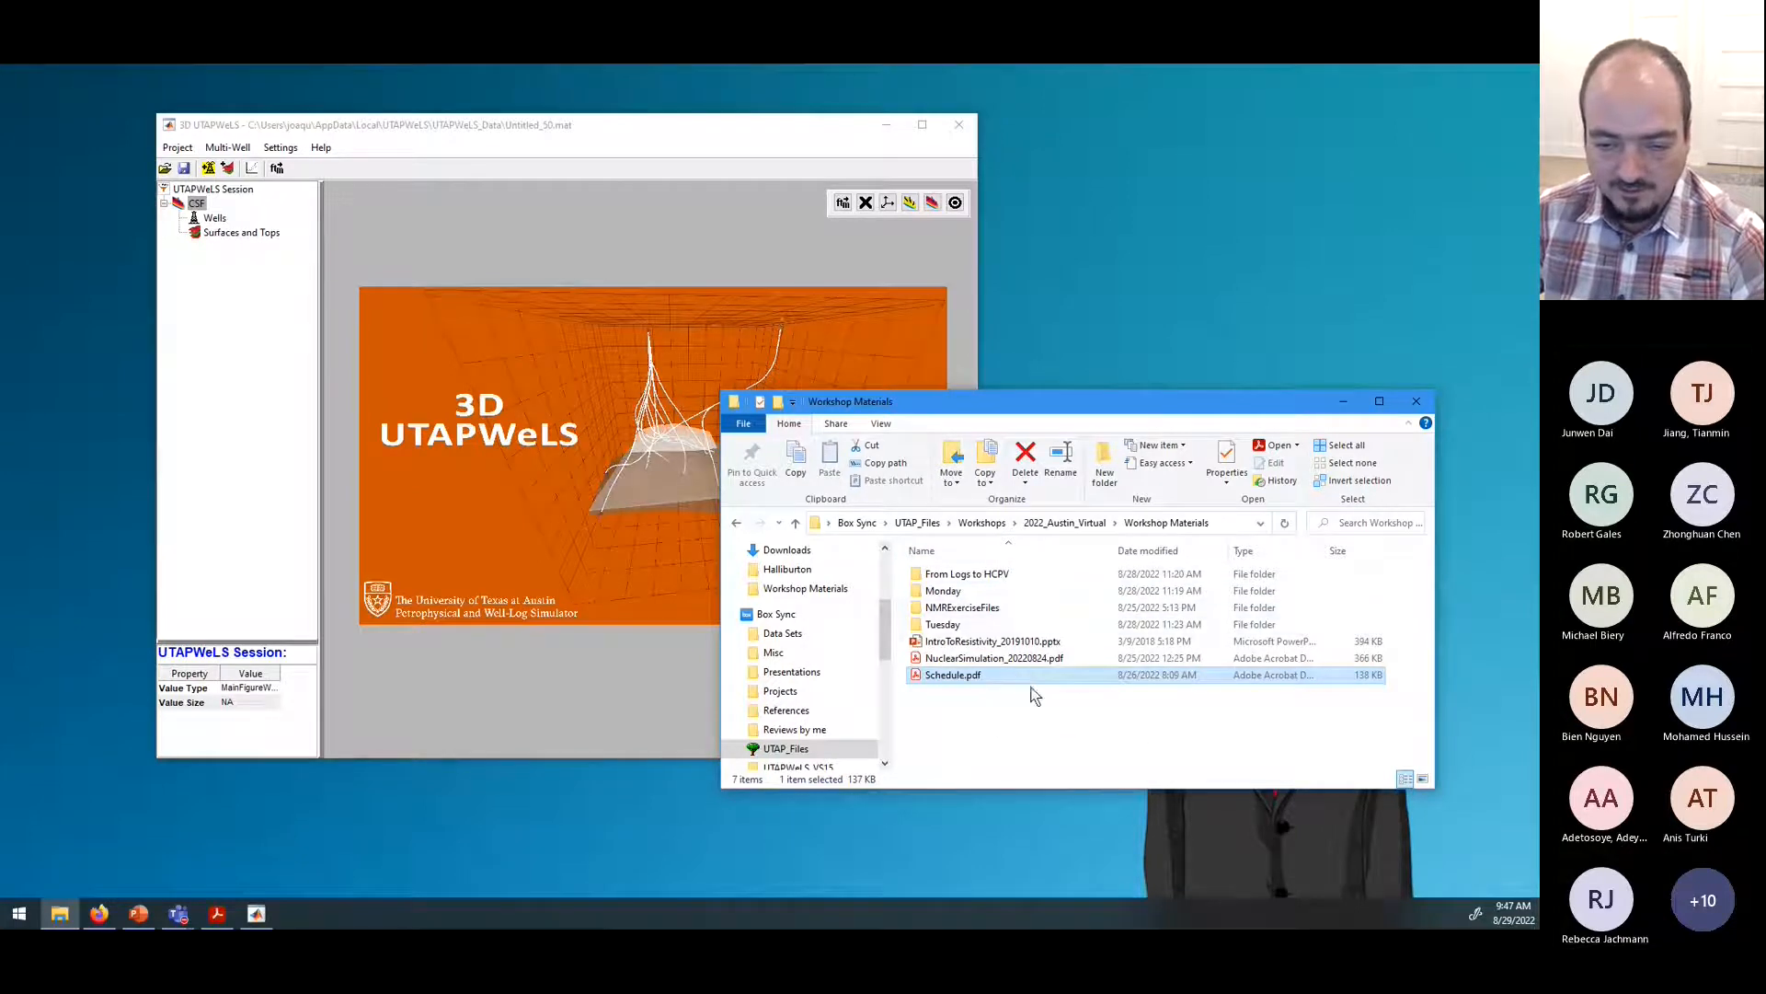
# Step: Open "Constructing a Simple Model and View.pdf" from the Monday folder of the workshop materials
pyautogui.click(1051, 729)
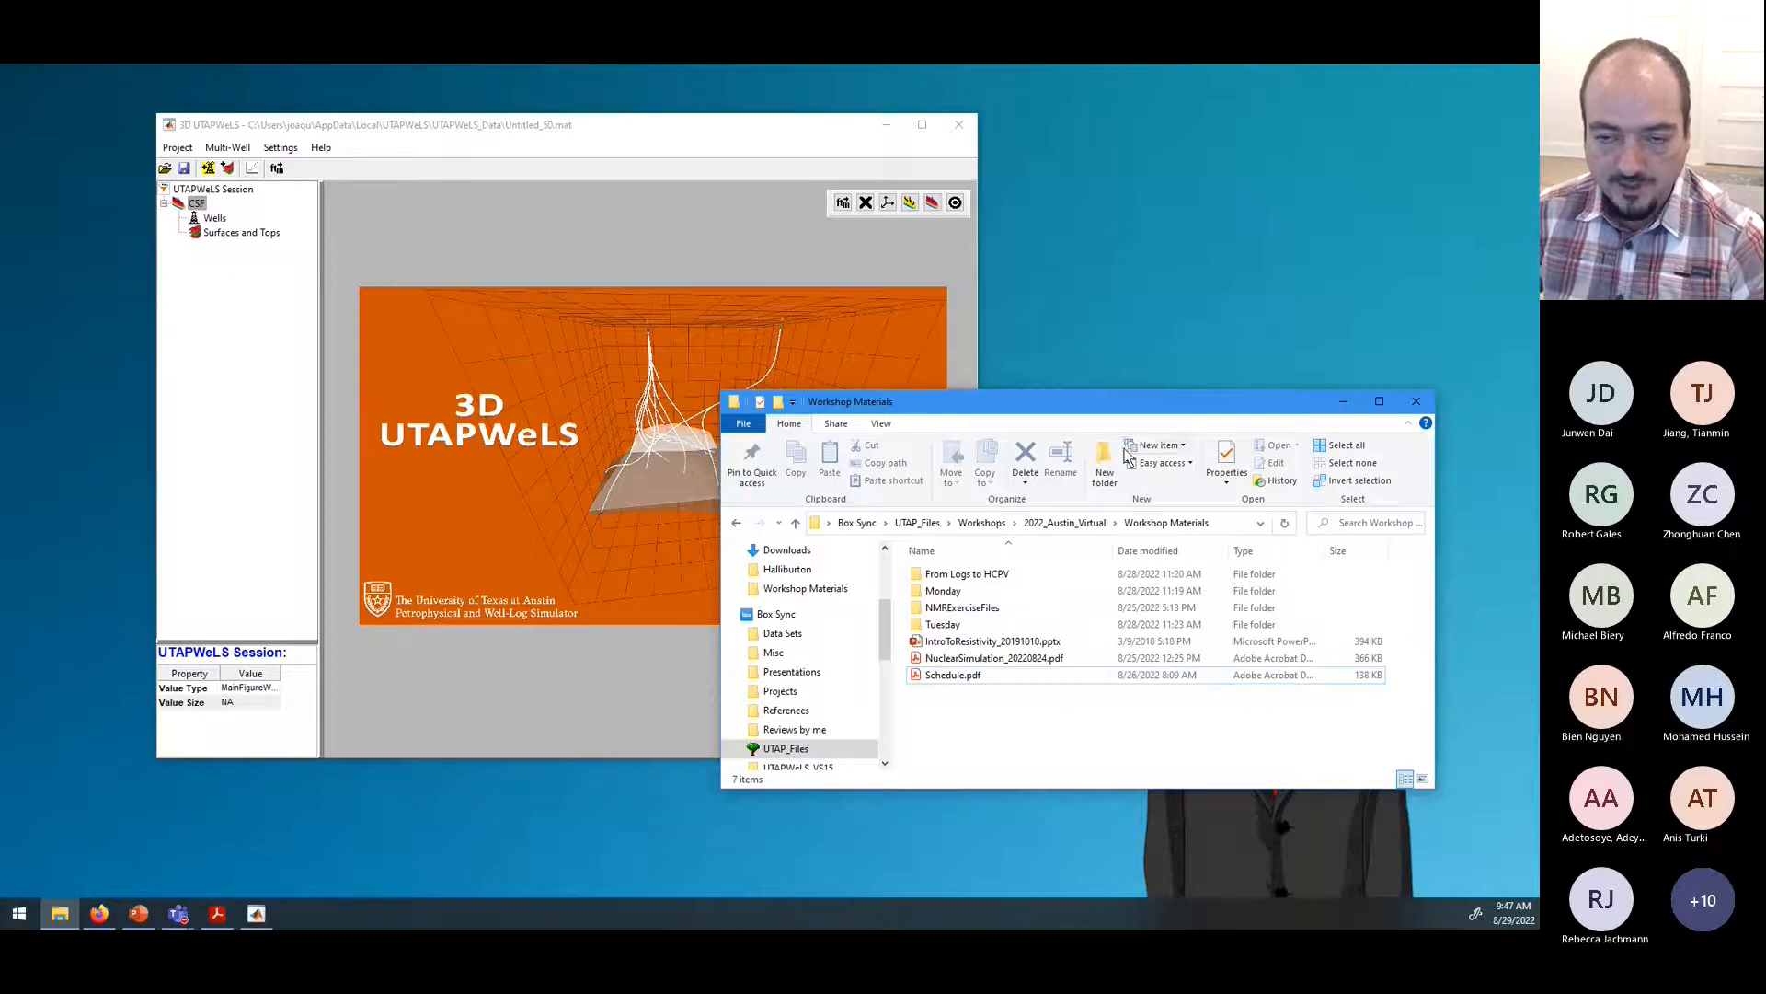
pyautogui.moveTo(1121, 404); pyautogui.dragTo(1164, 428)
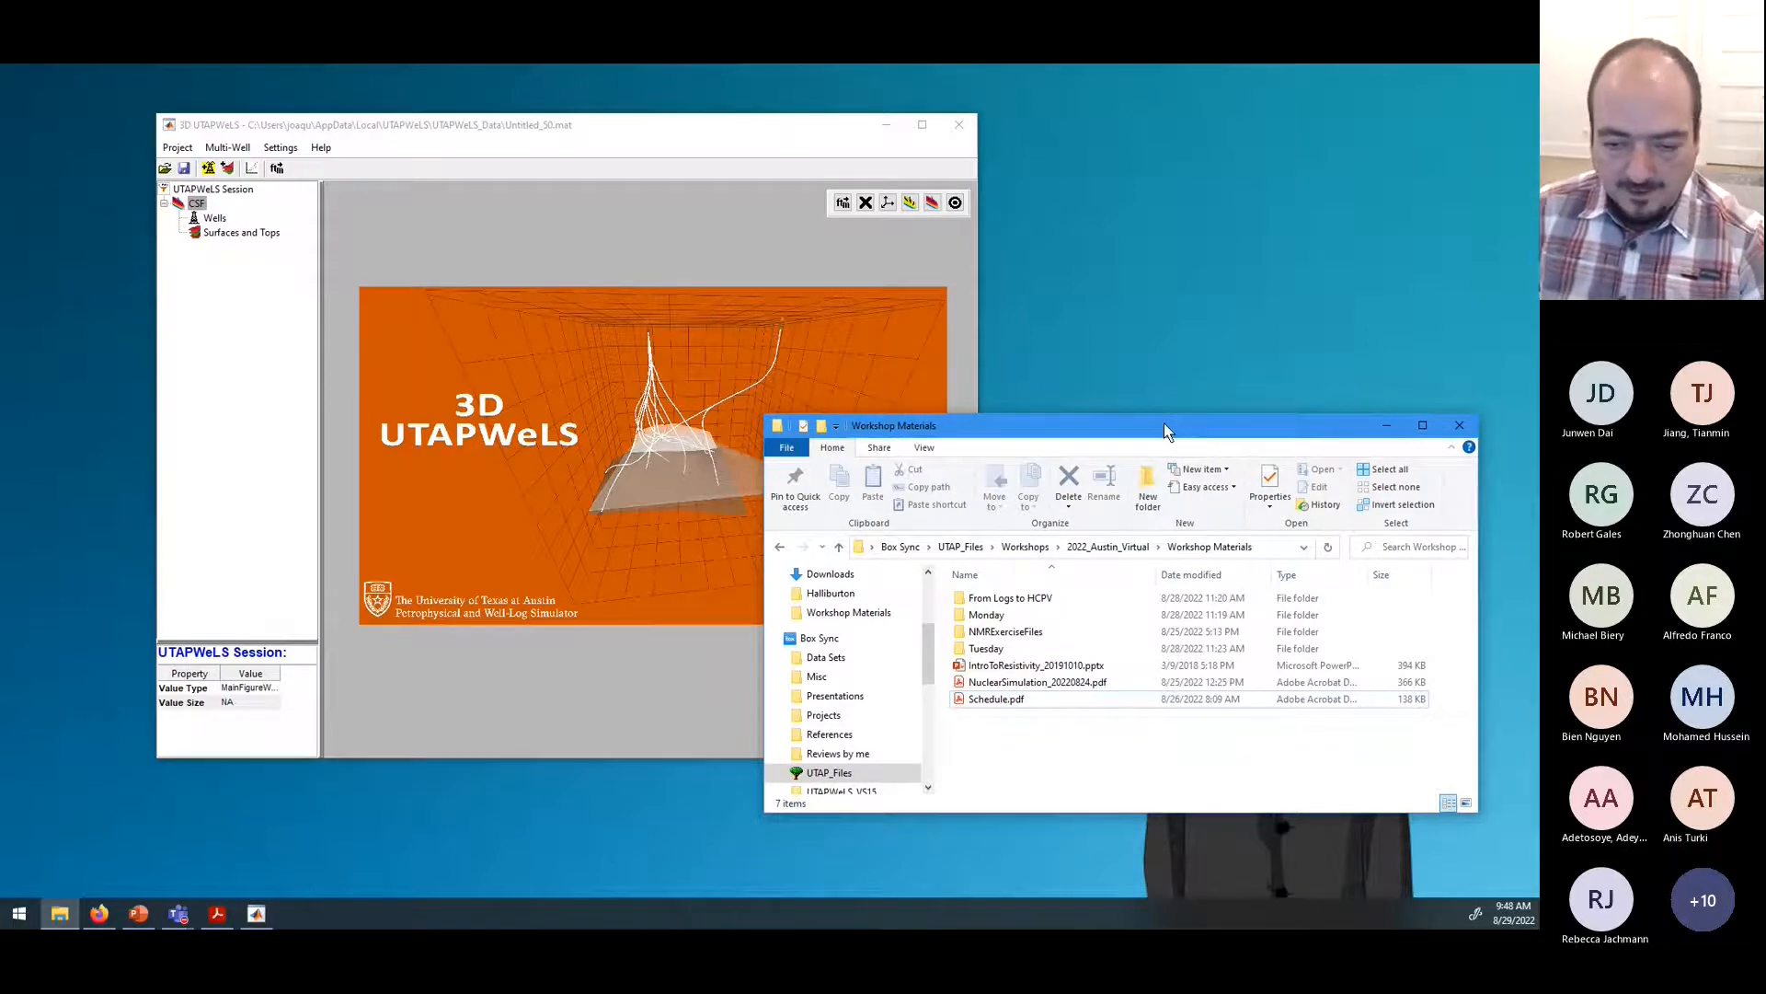
pyautogui.doubleClick(986, 615)
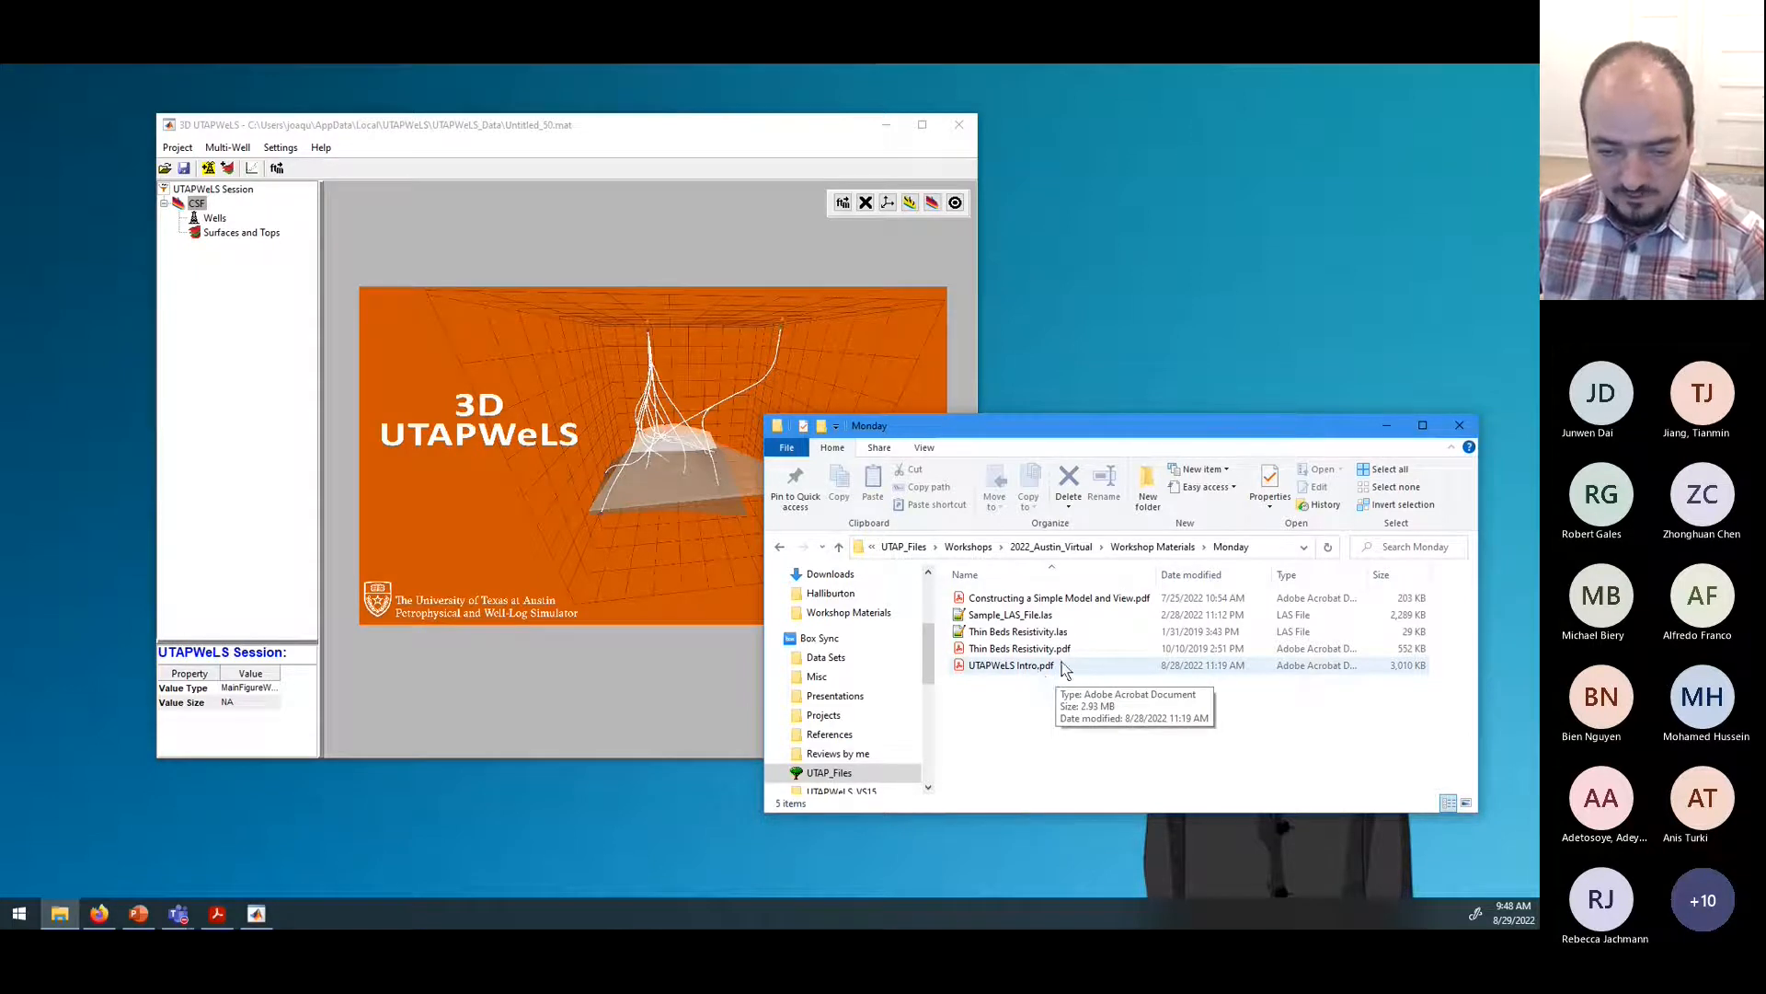
pyautogui.click(1037, 651)
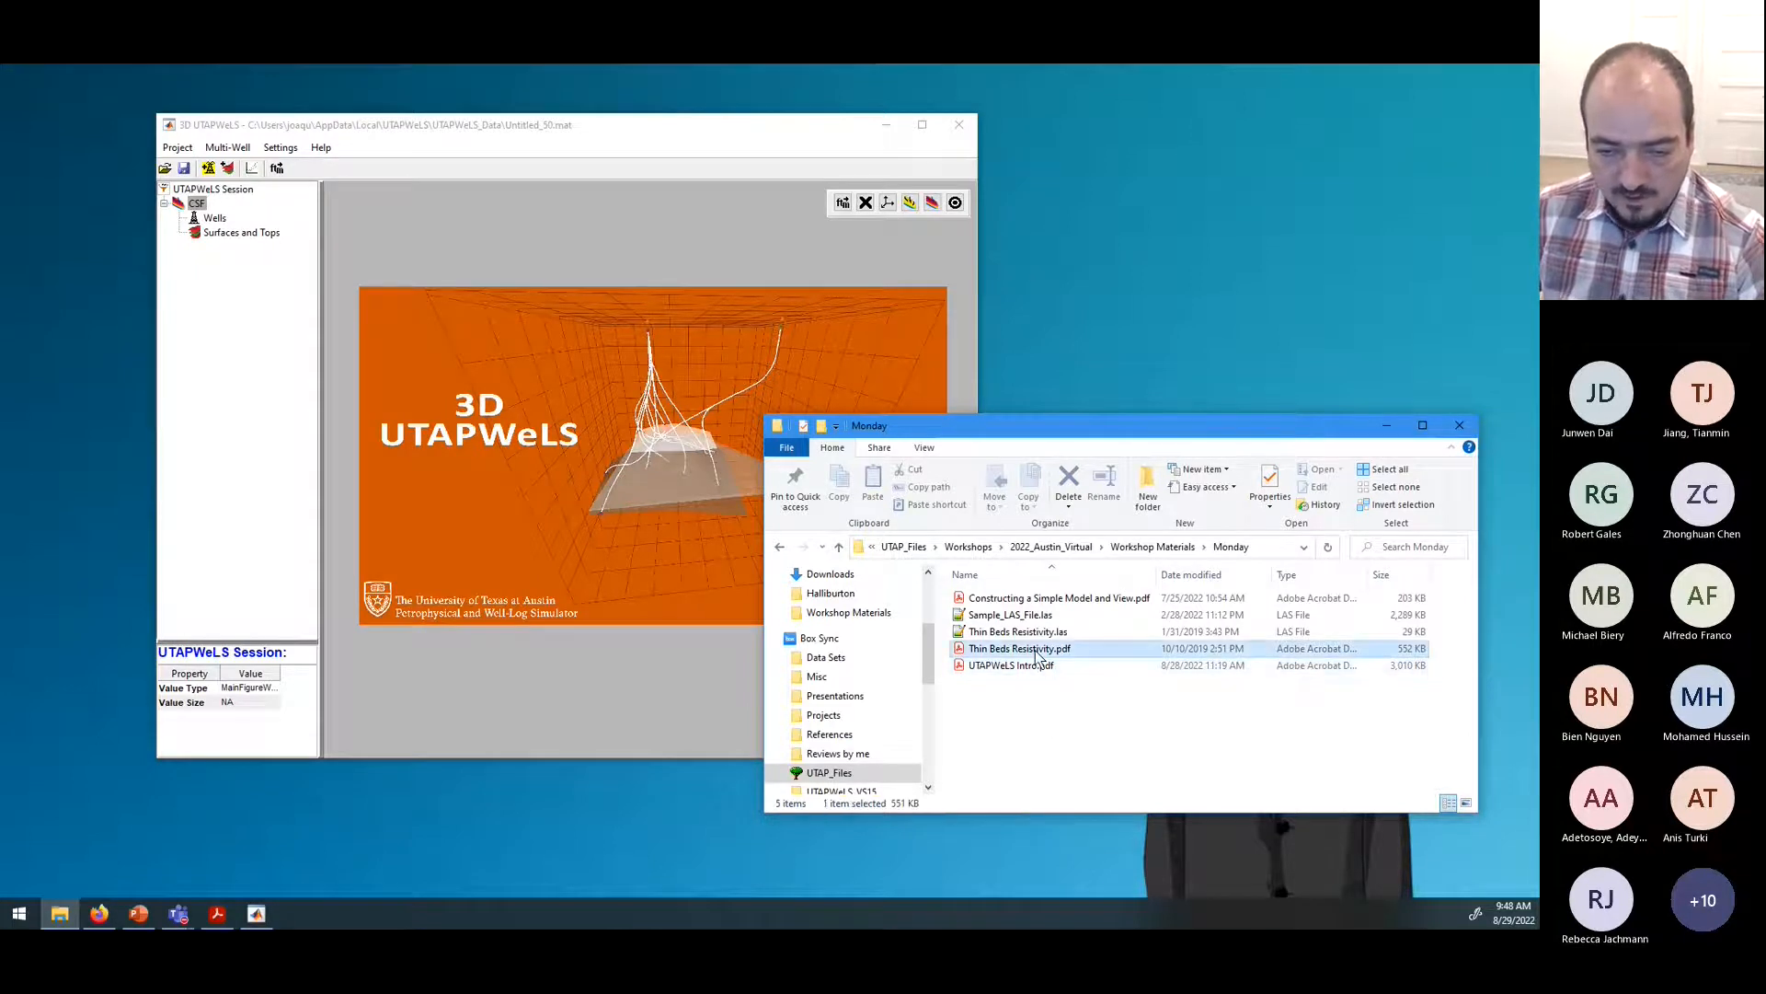
pyautogui.click(1054, 600)
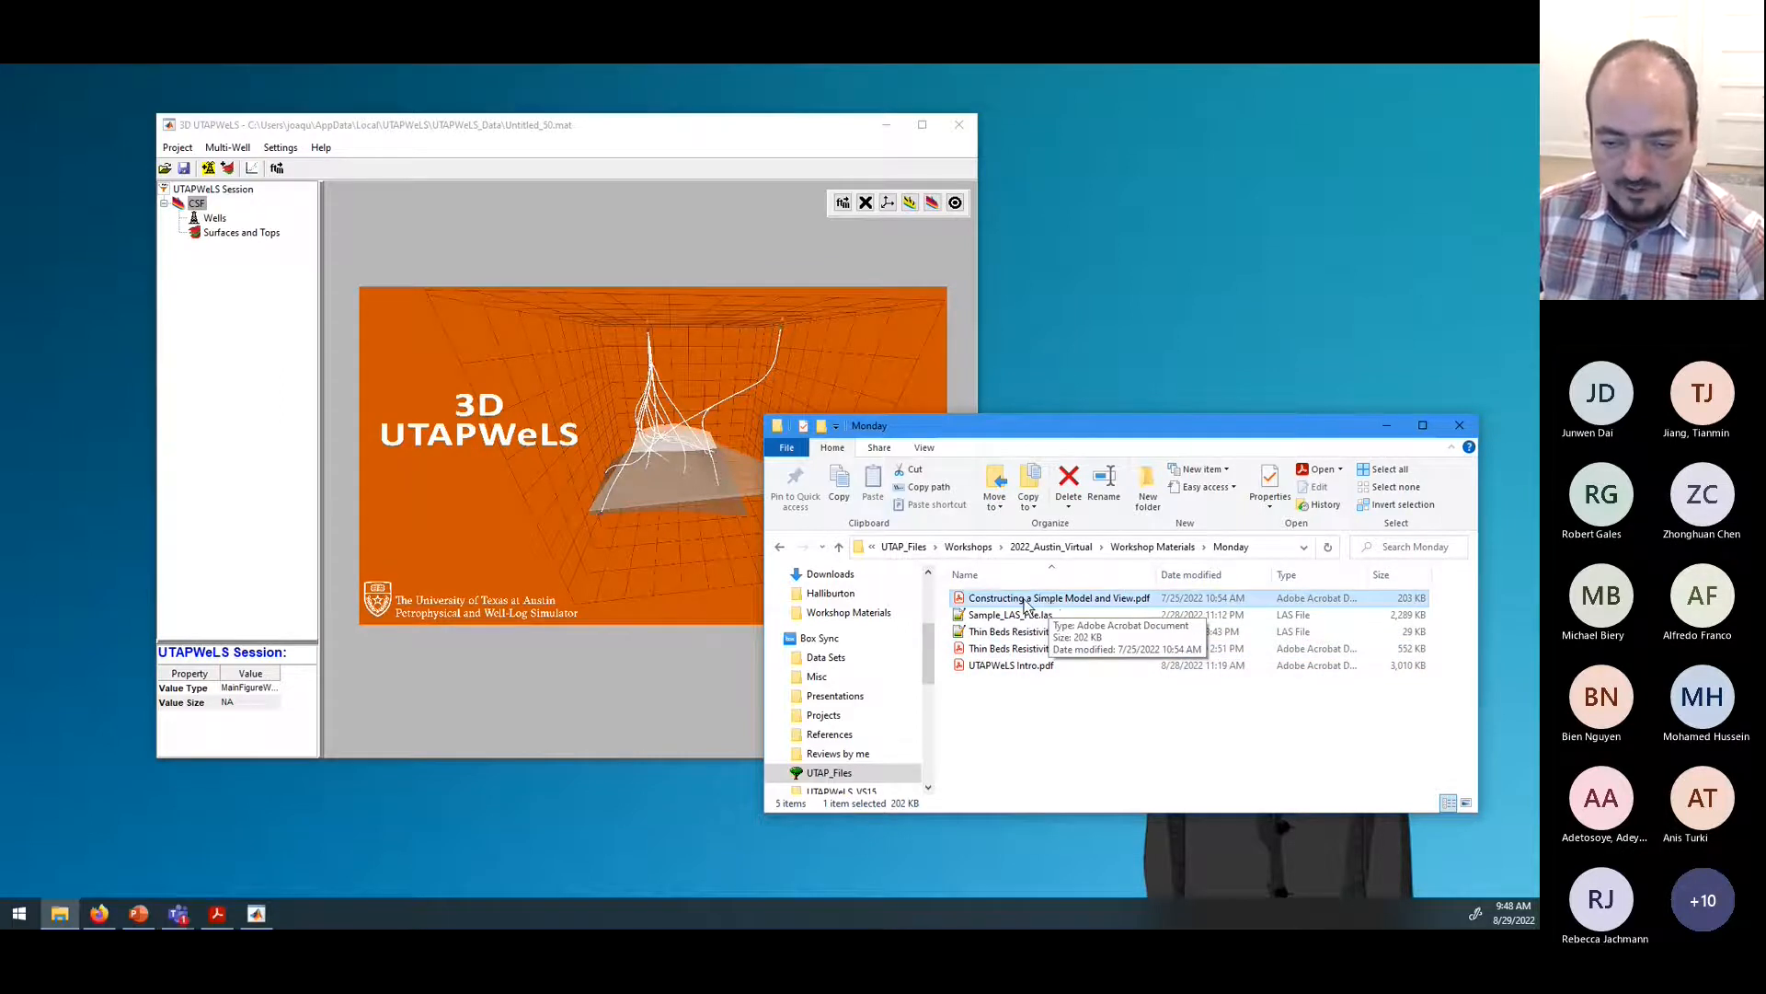
pyautogui.doubleClick(1026, 600)
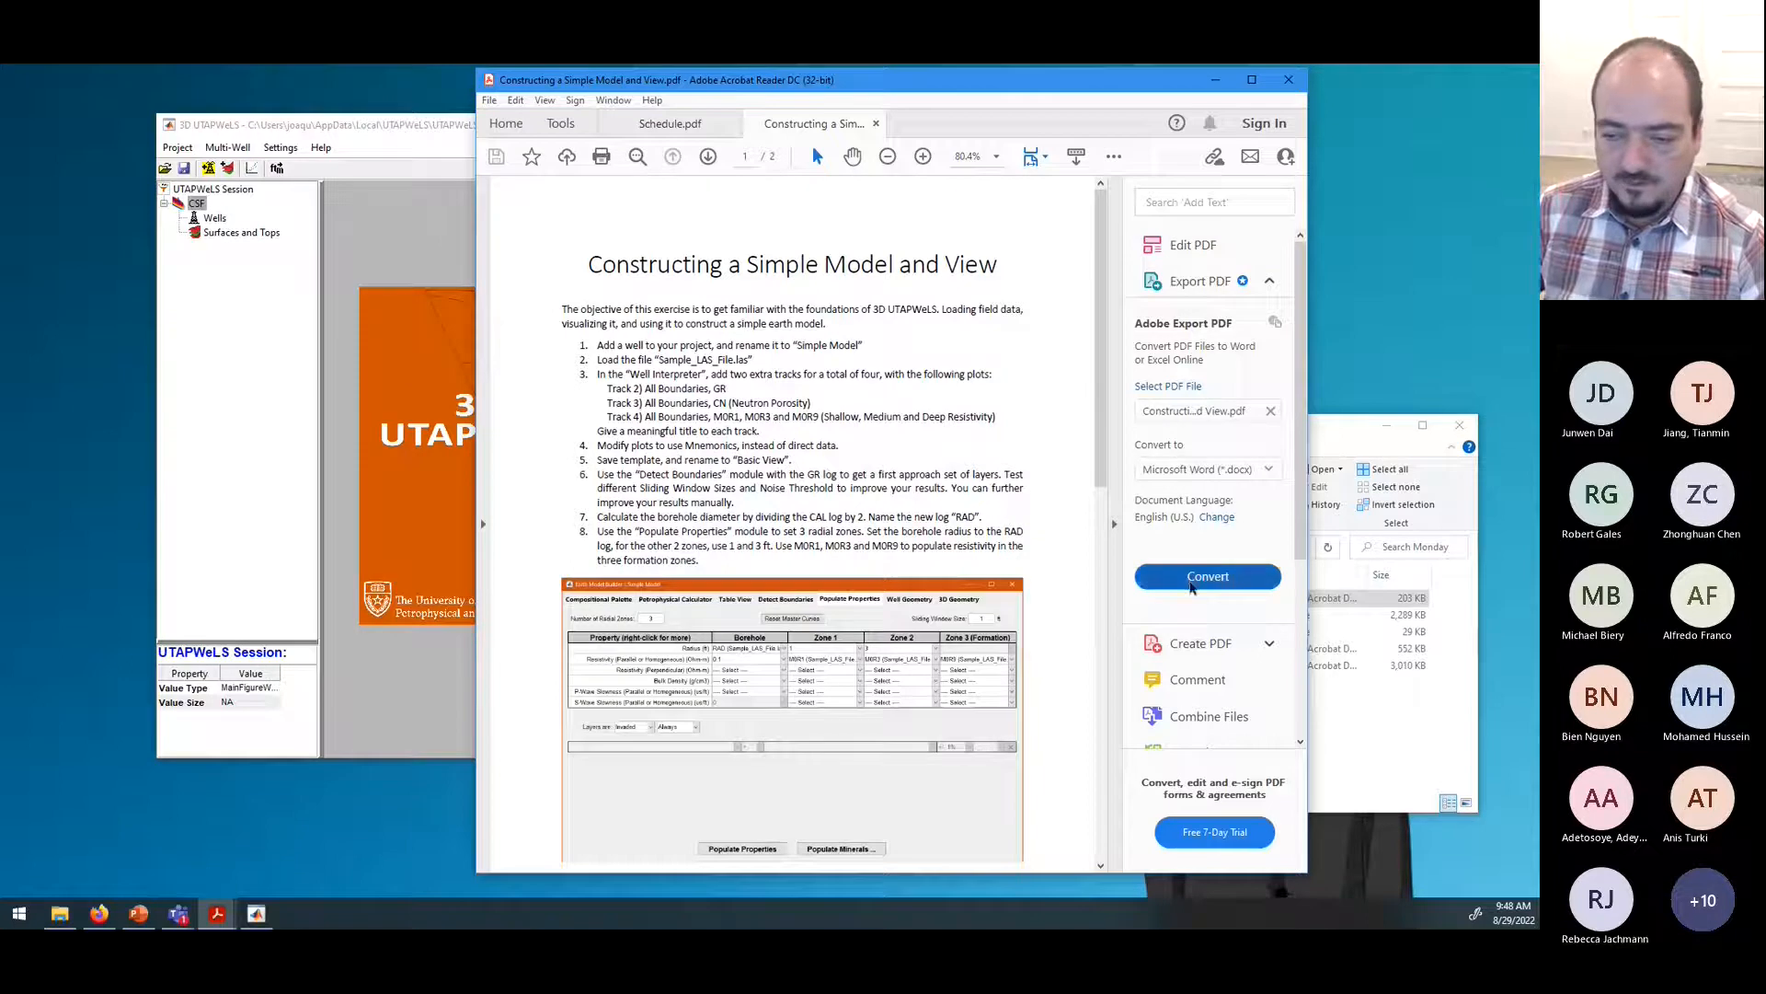
# Step: Look through the NMRExerciseFiles, Monday and From Logs to HCPV folders in Workshop Materials, ending in the Monday folder
pyautogui.click(1372, 739)
pyautogui.click(1150, 549)
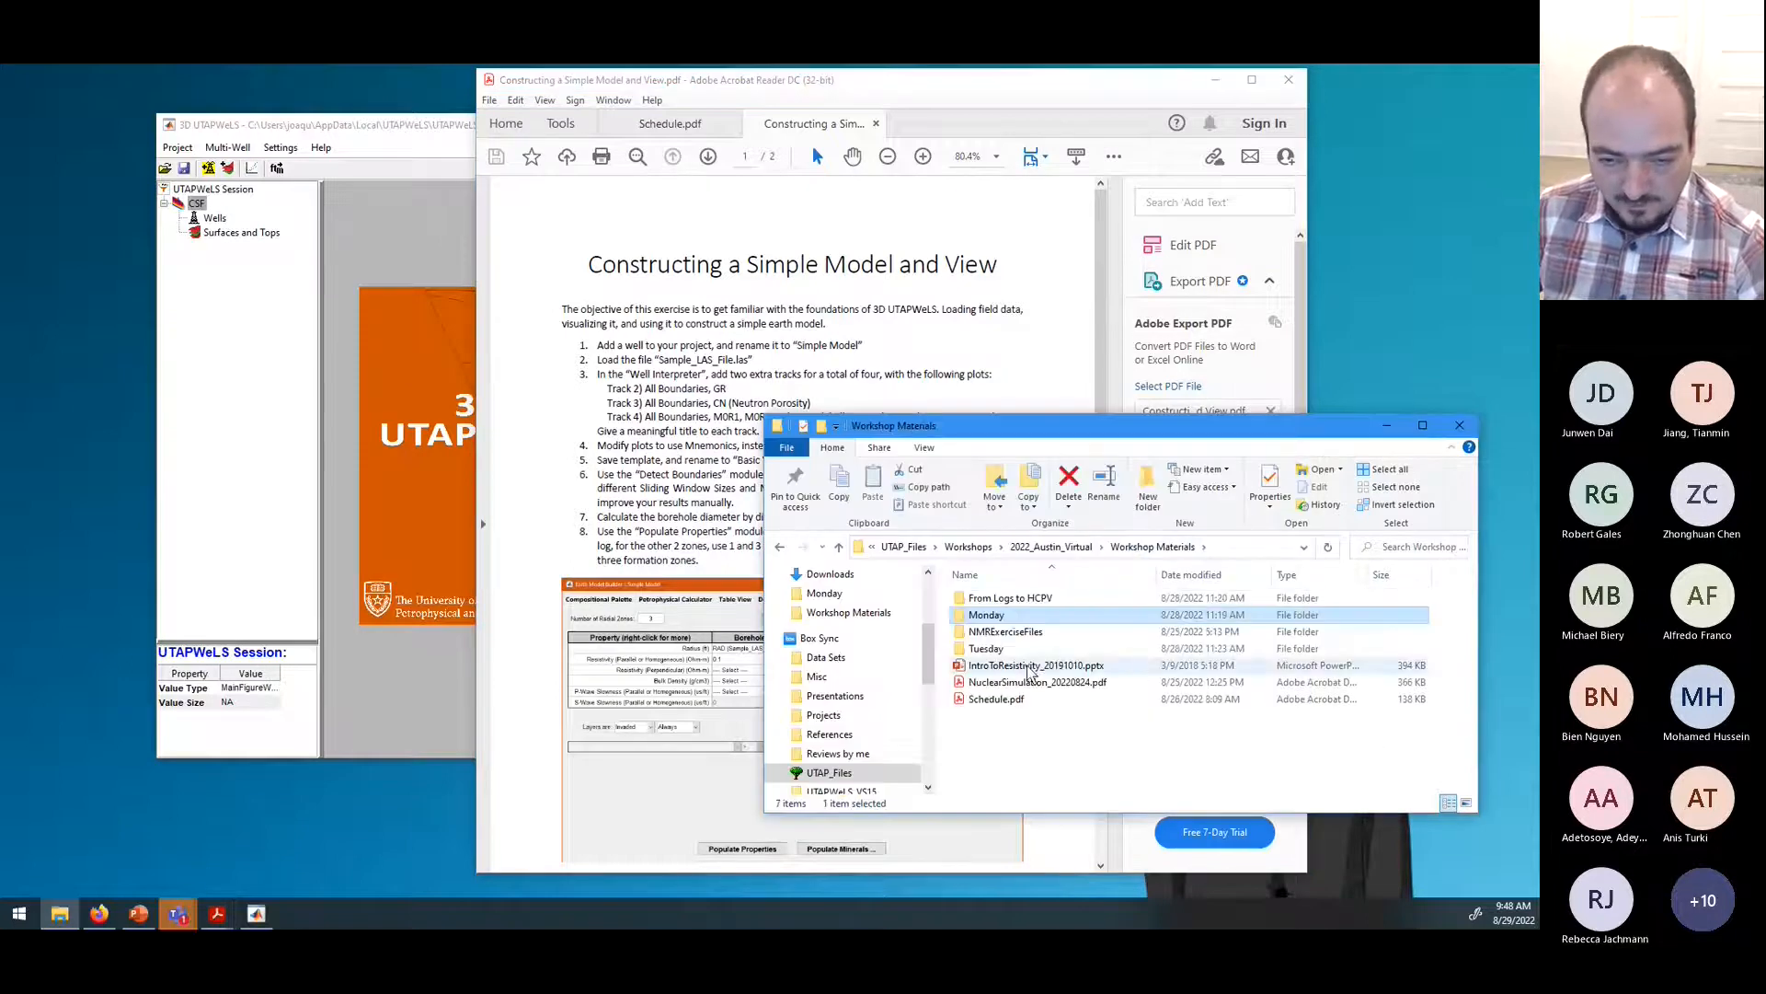
pyautogui.click(1062, 635)
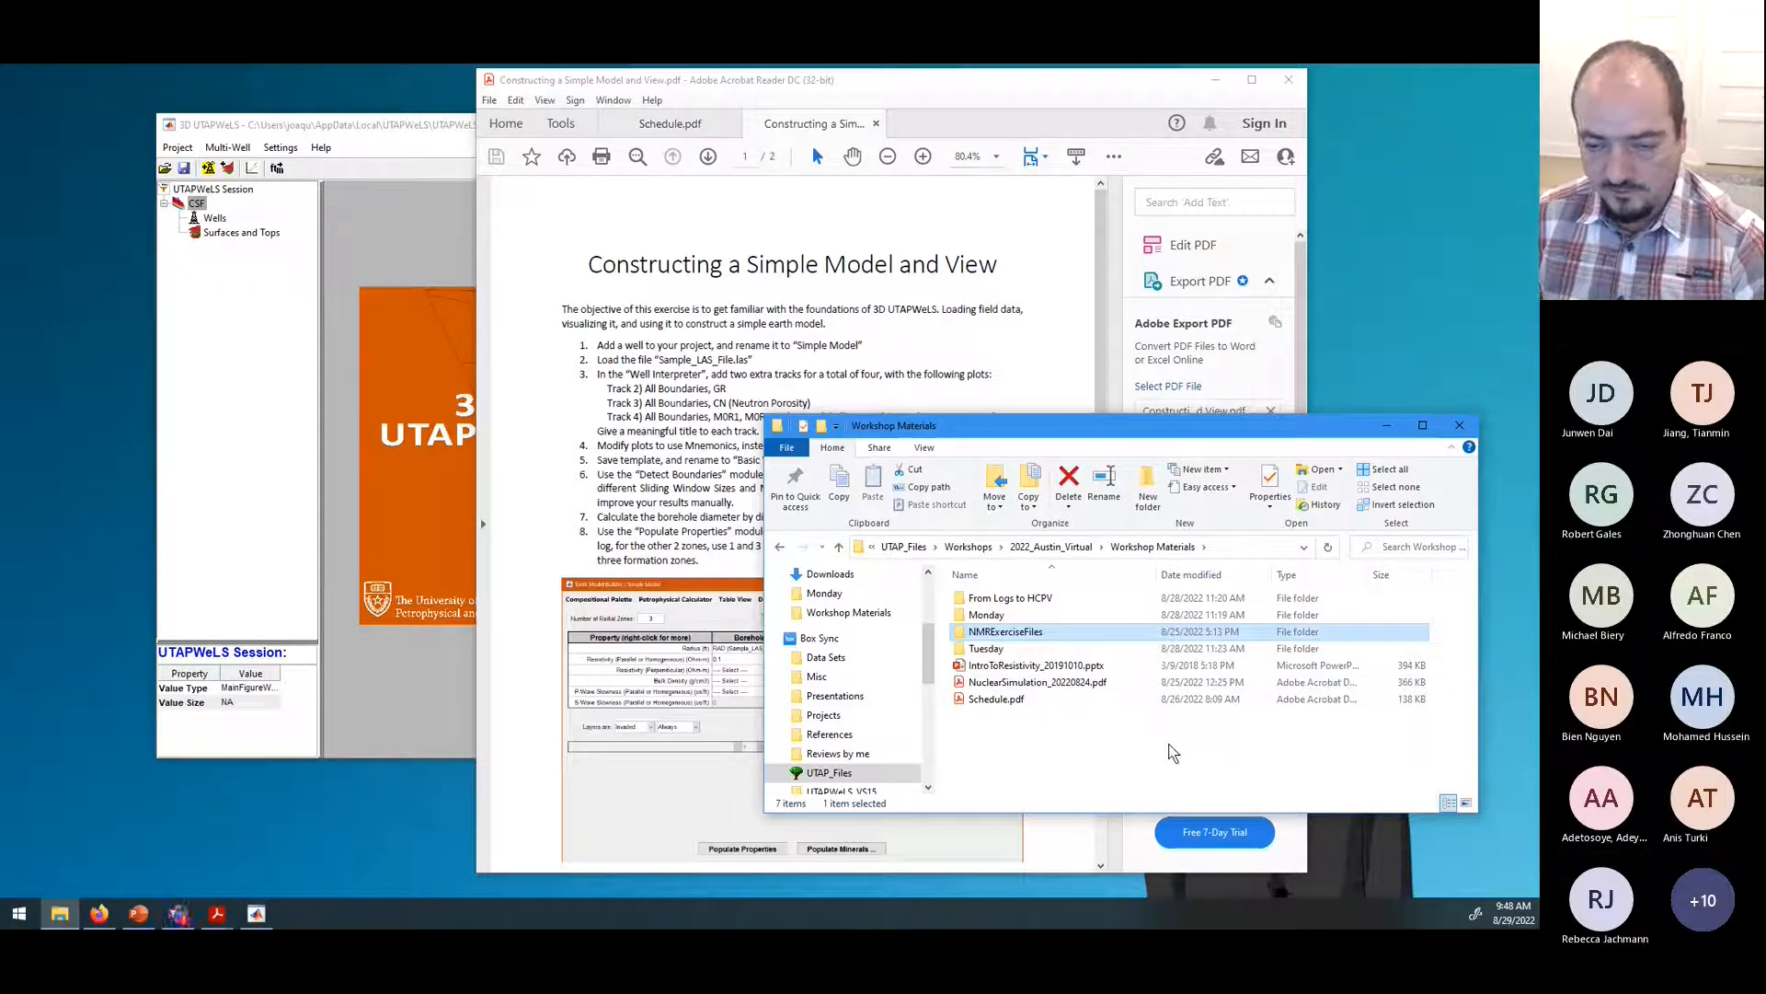
pyautogui.doubleClick(1110, 635)
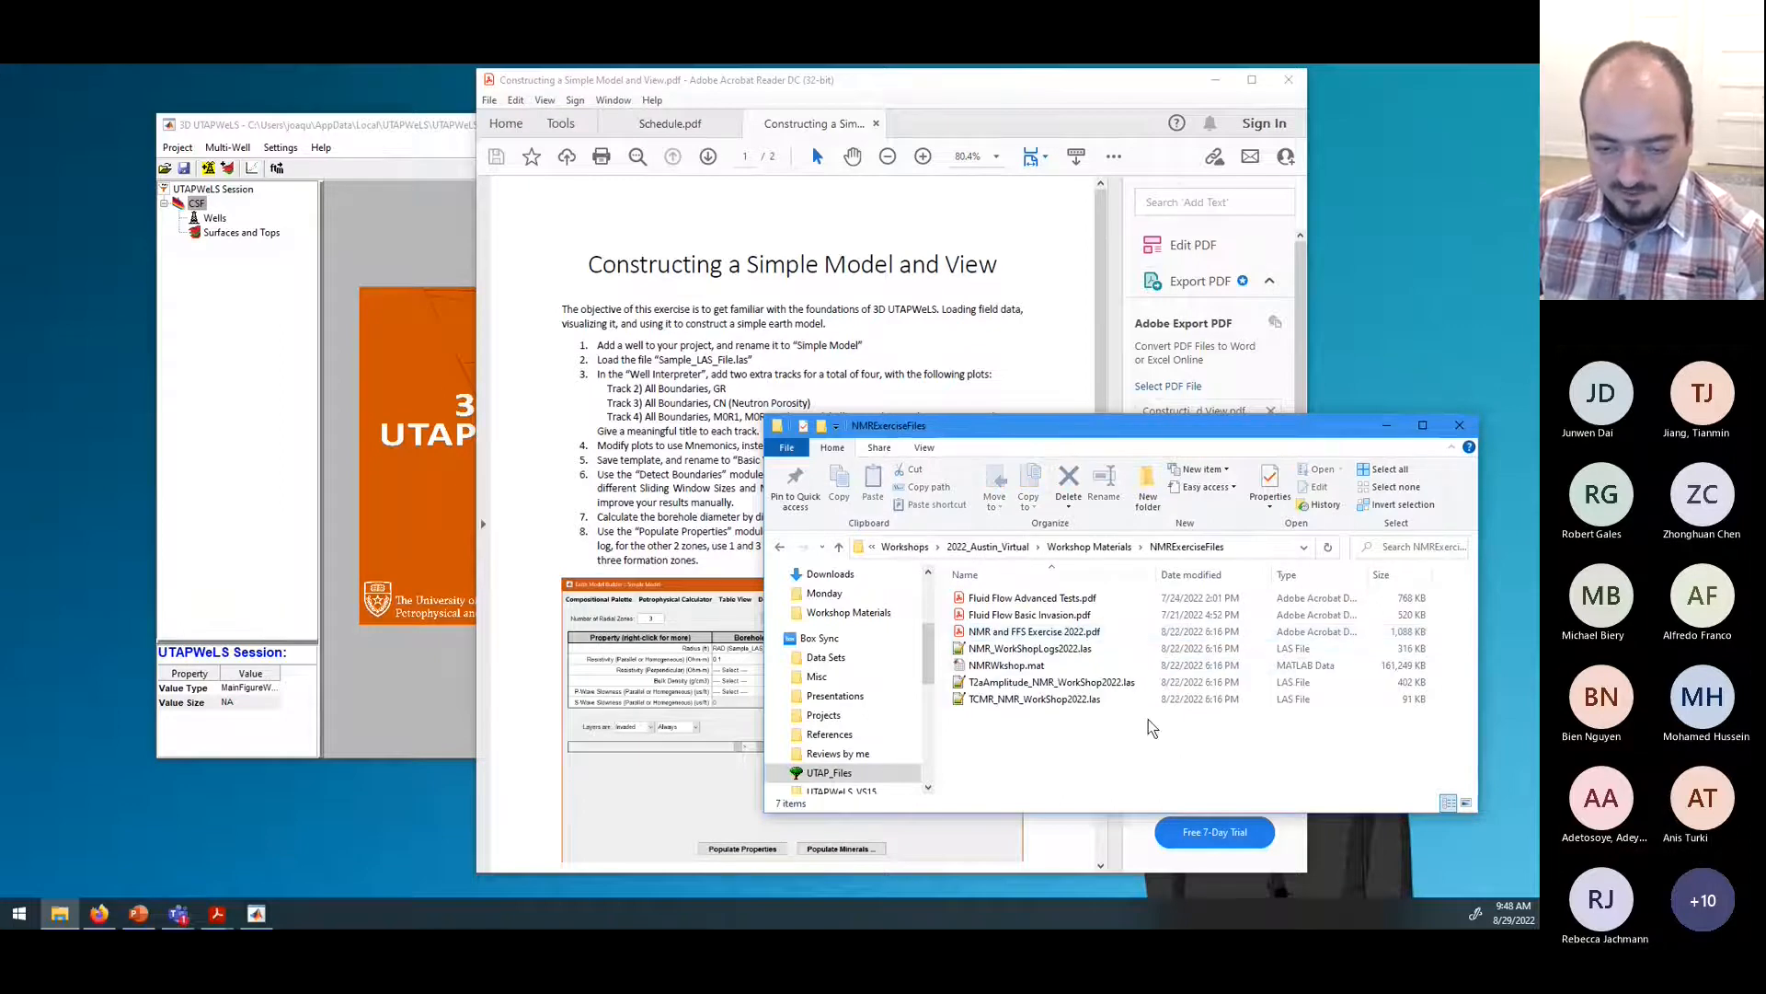
pyautogui.hotkey('alt', 'Left')
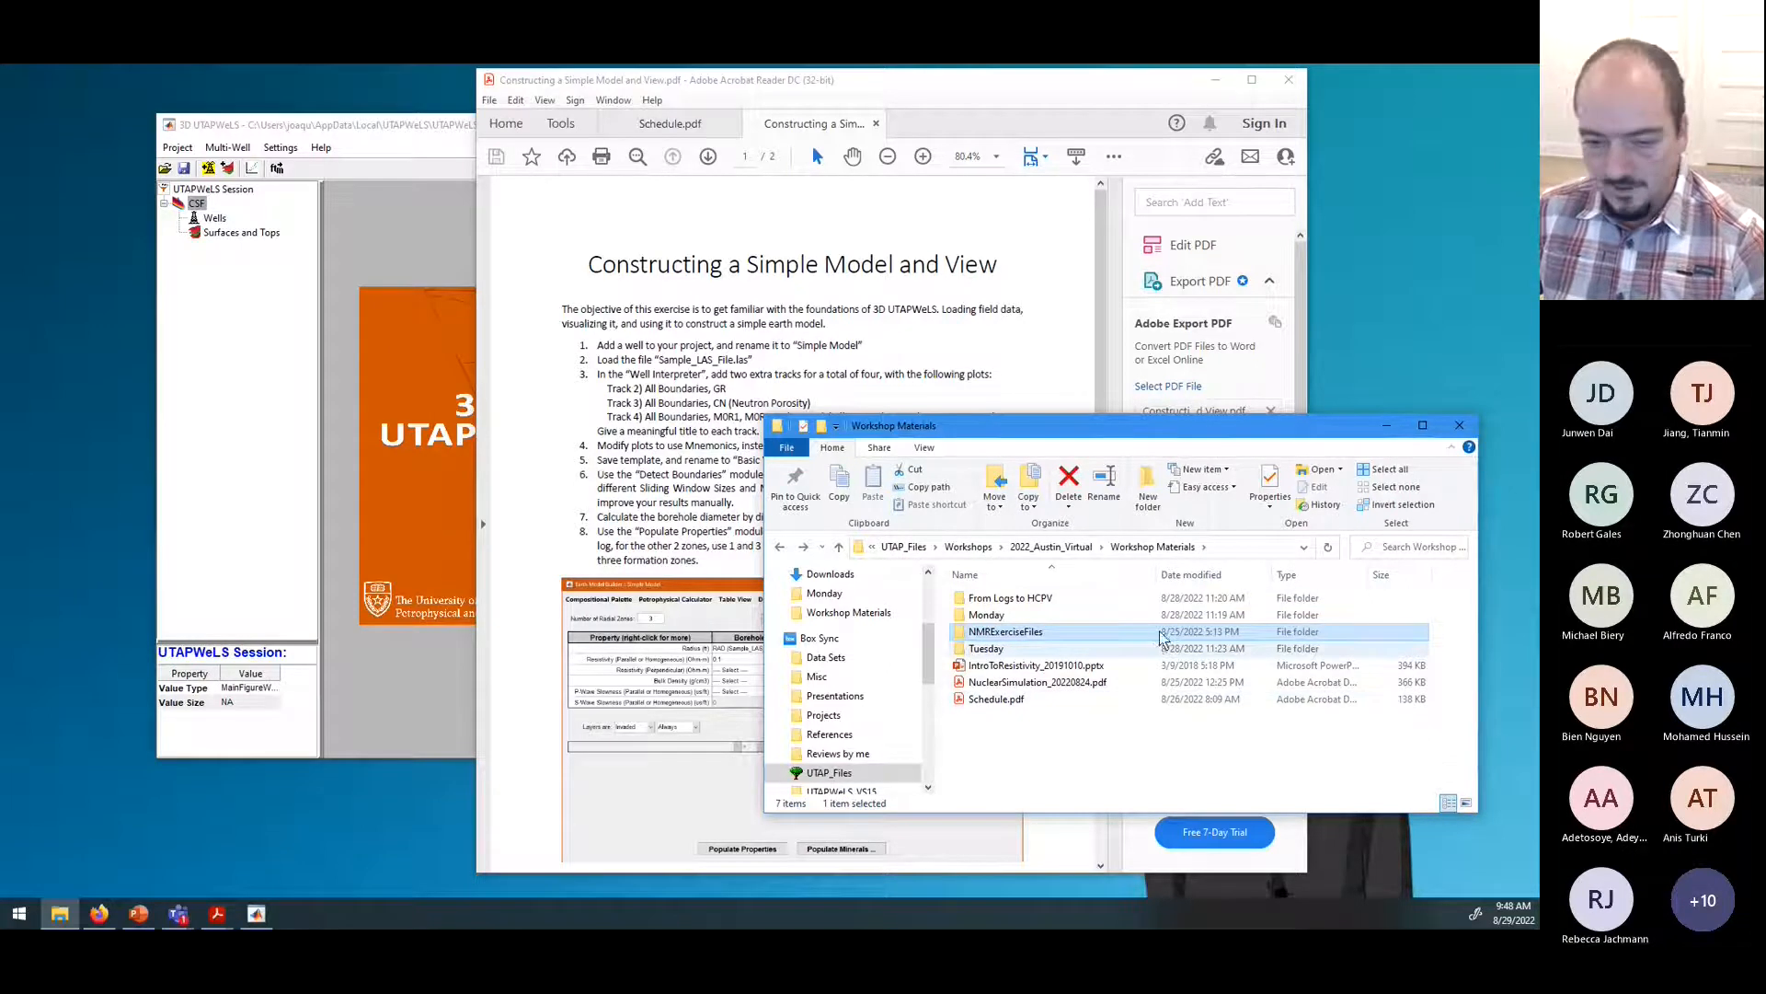
pyautogui.doubleClick(1018, 619)
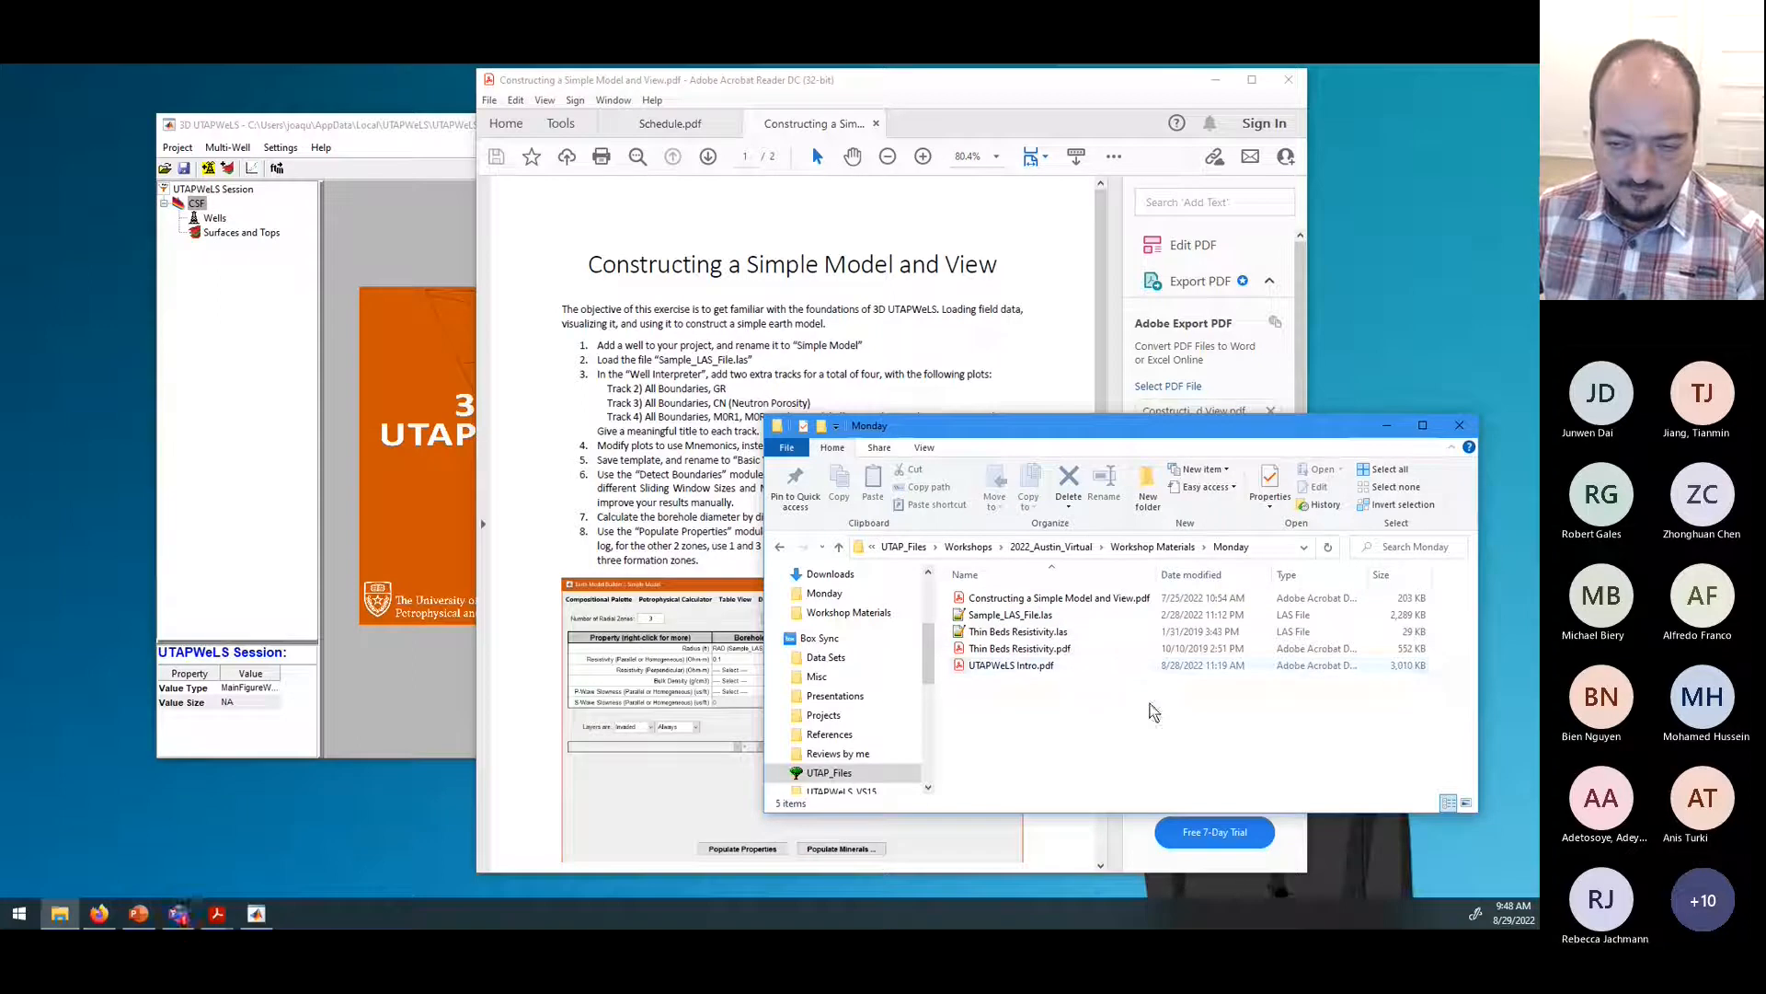
pyautogui.click(1152, 547)
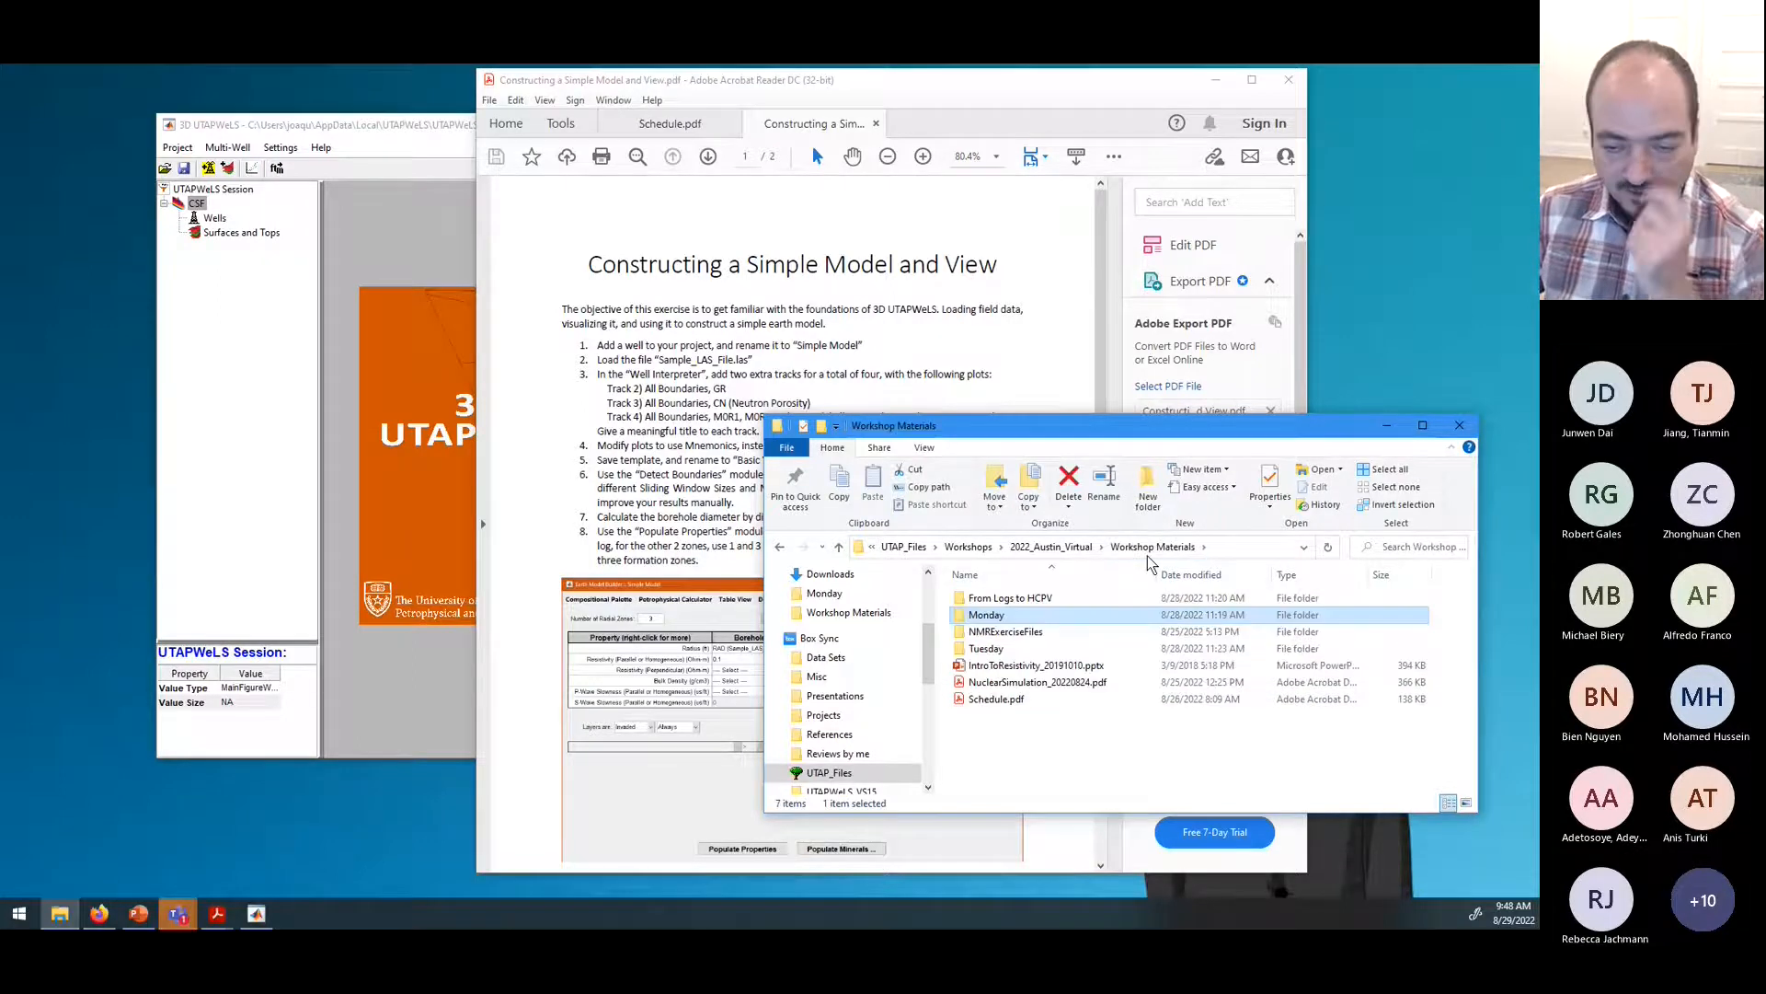
pyautogui.doubleClick(1010, 600)
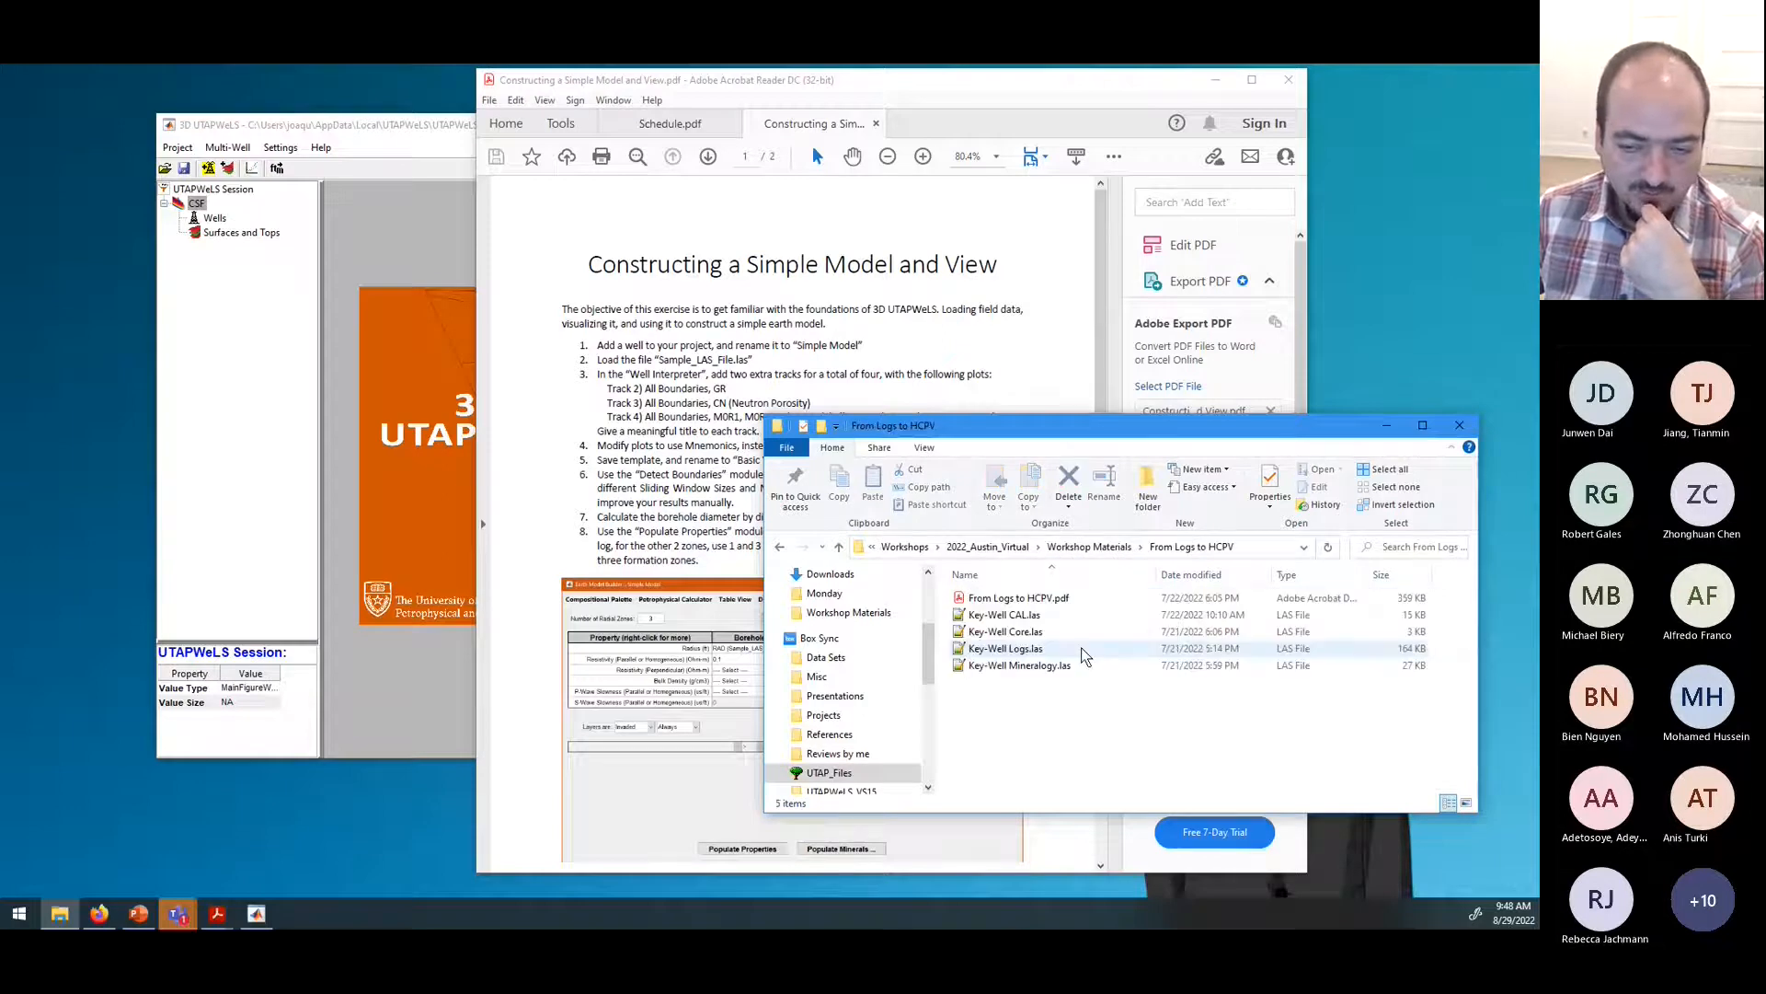
pyautogui.click(1089, 546)
pyautogui.doubleClick(1025, 619)
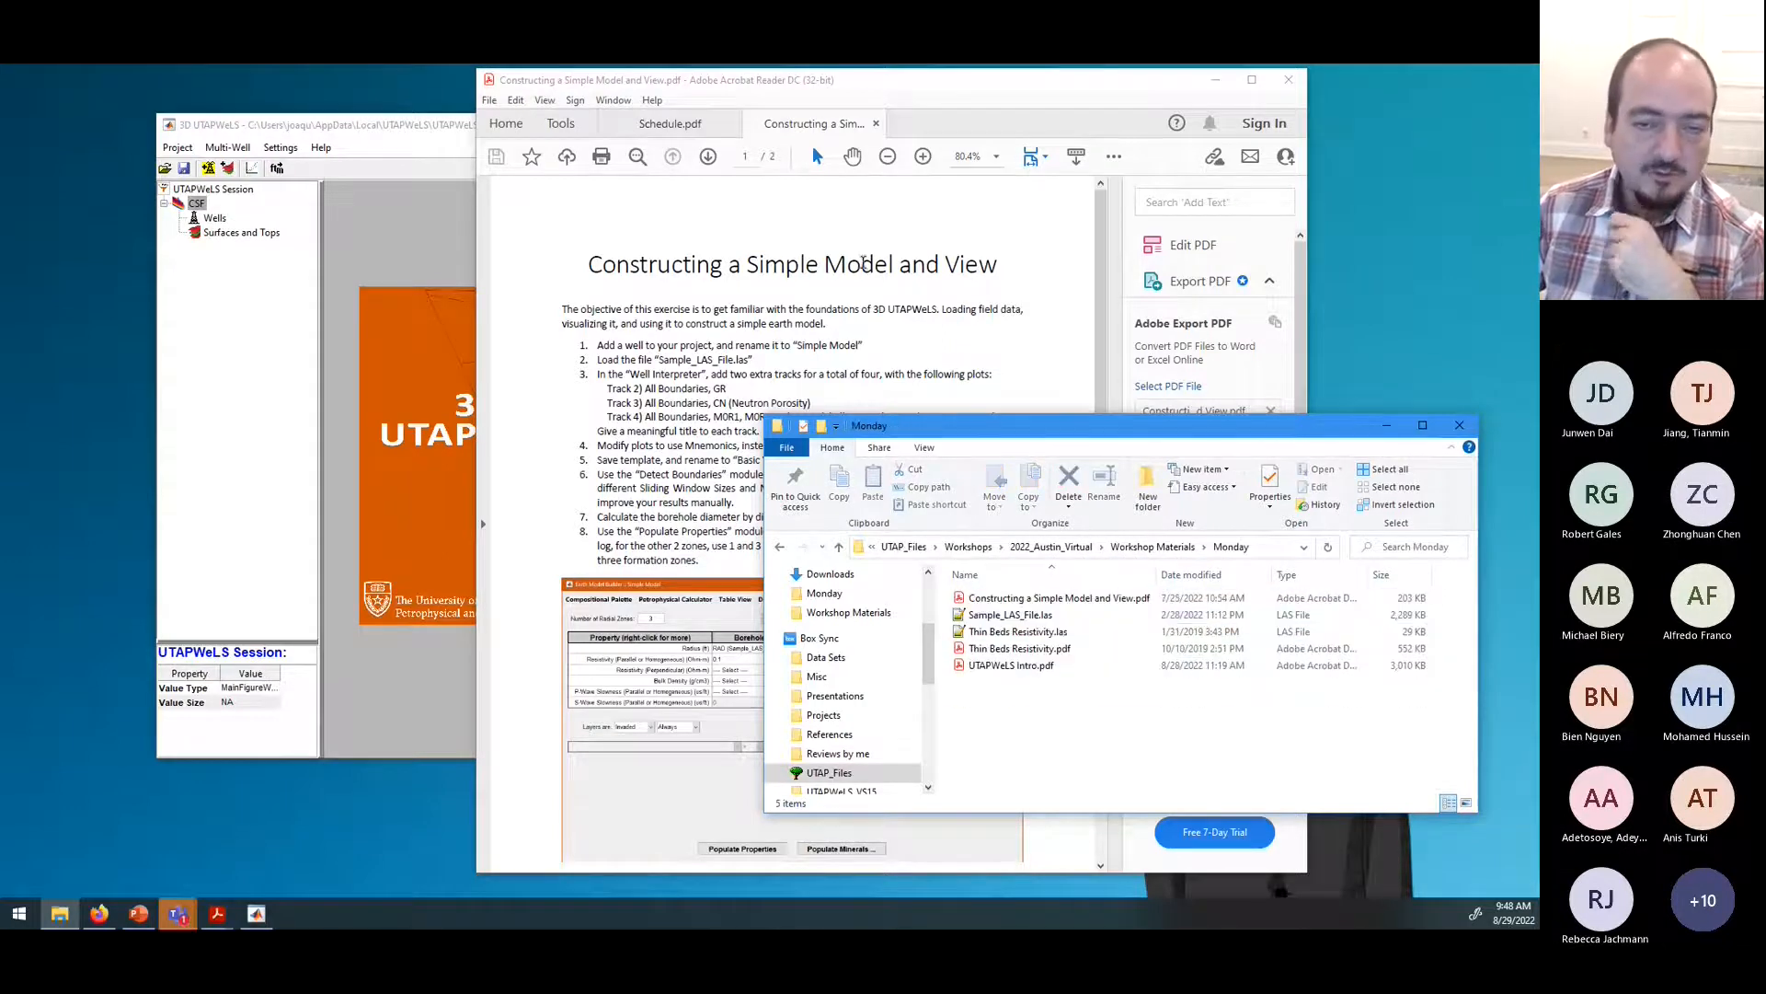
# Step: Bring the exercise PDF to the front and minimize the file browser window
pyautogui.click(835, 270)
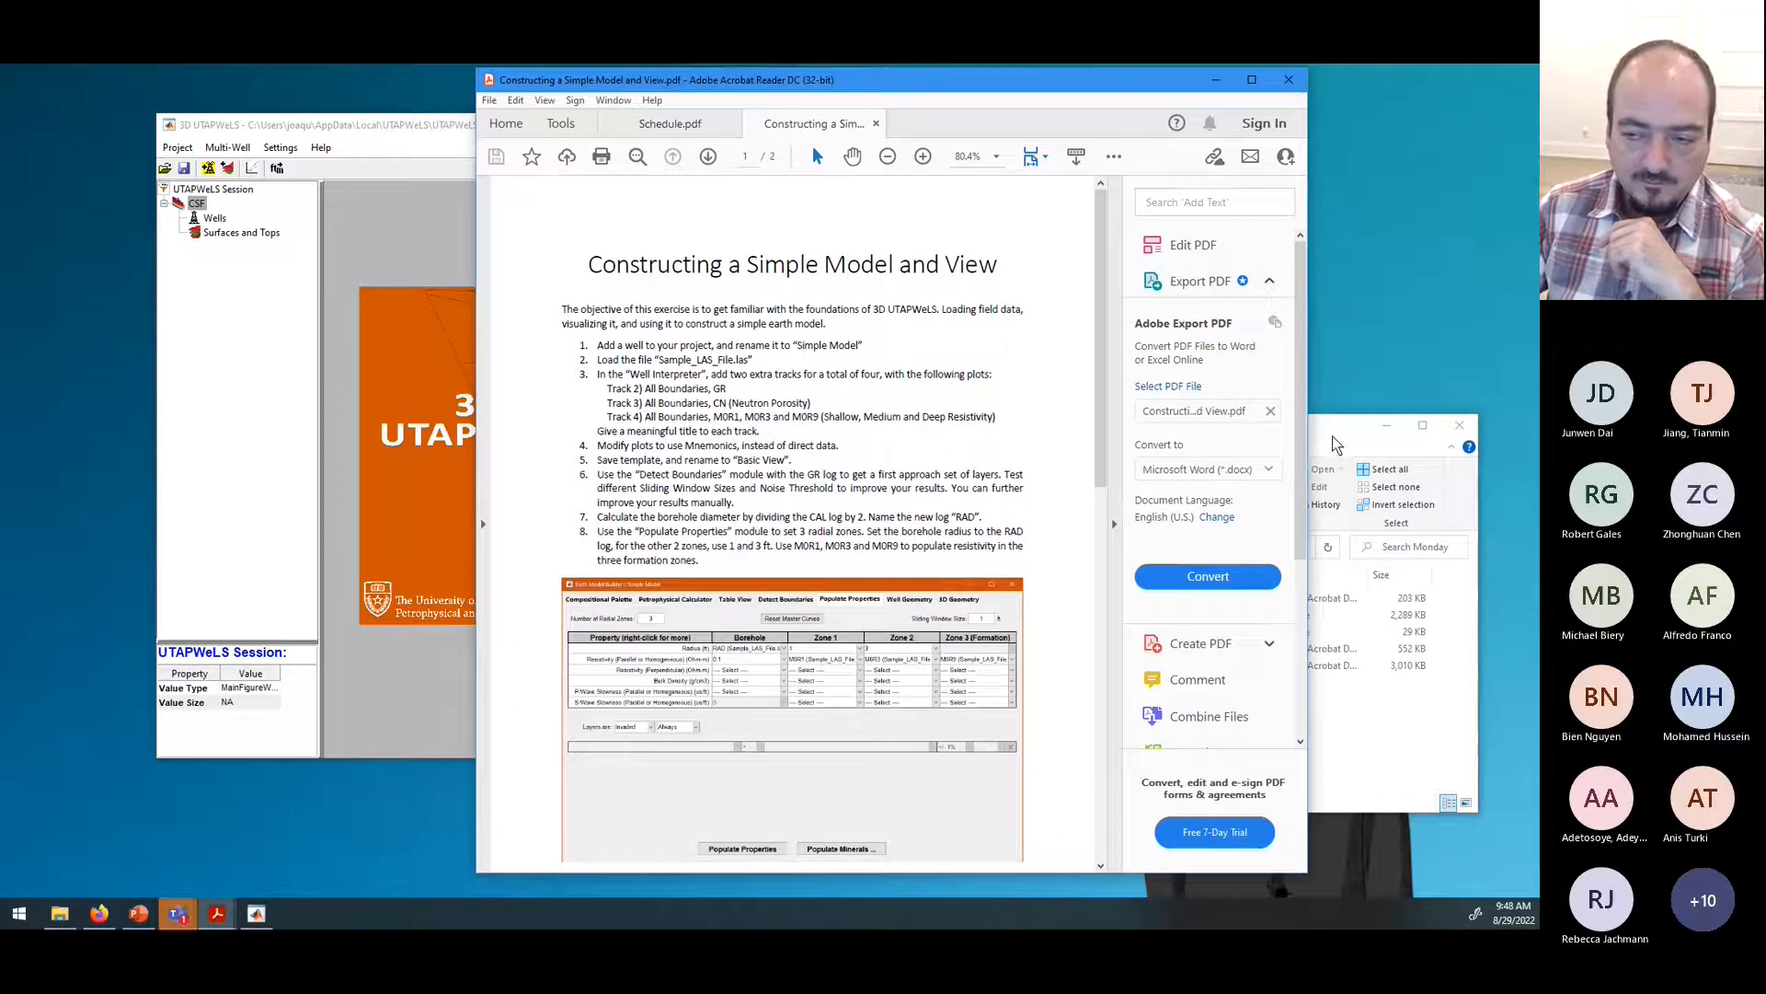
pyautogui.click(1389, 434)
pyautogui.click(1387, 427)
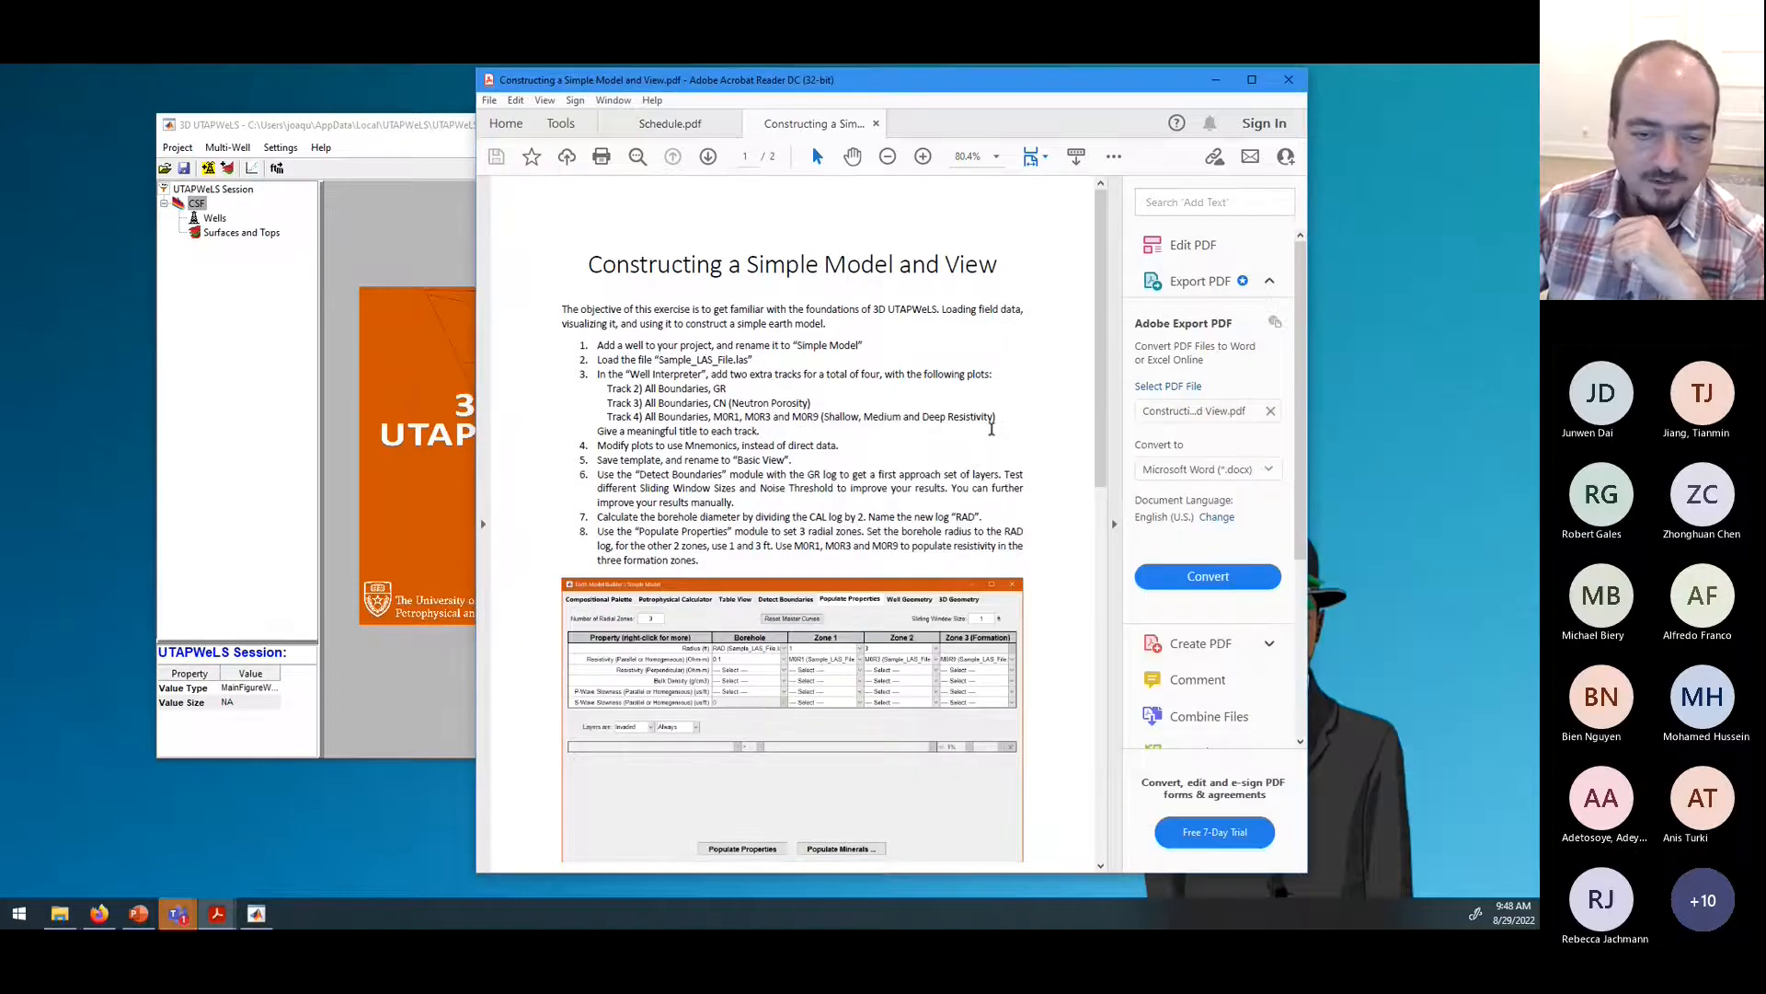
# Step: Read the exercise instructions and reference images across both pages of the PDF
pyautogui.scroll(-5, 992, 428)
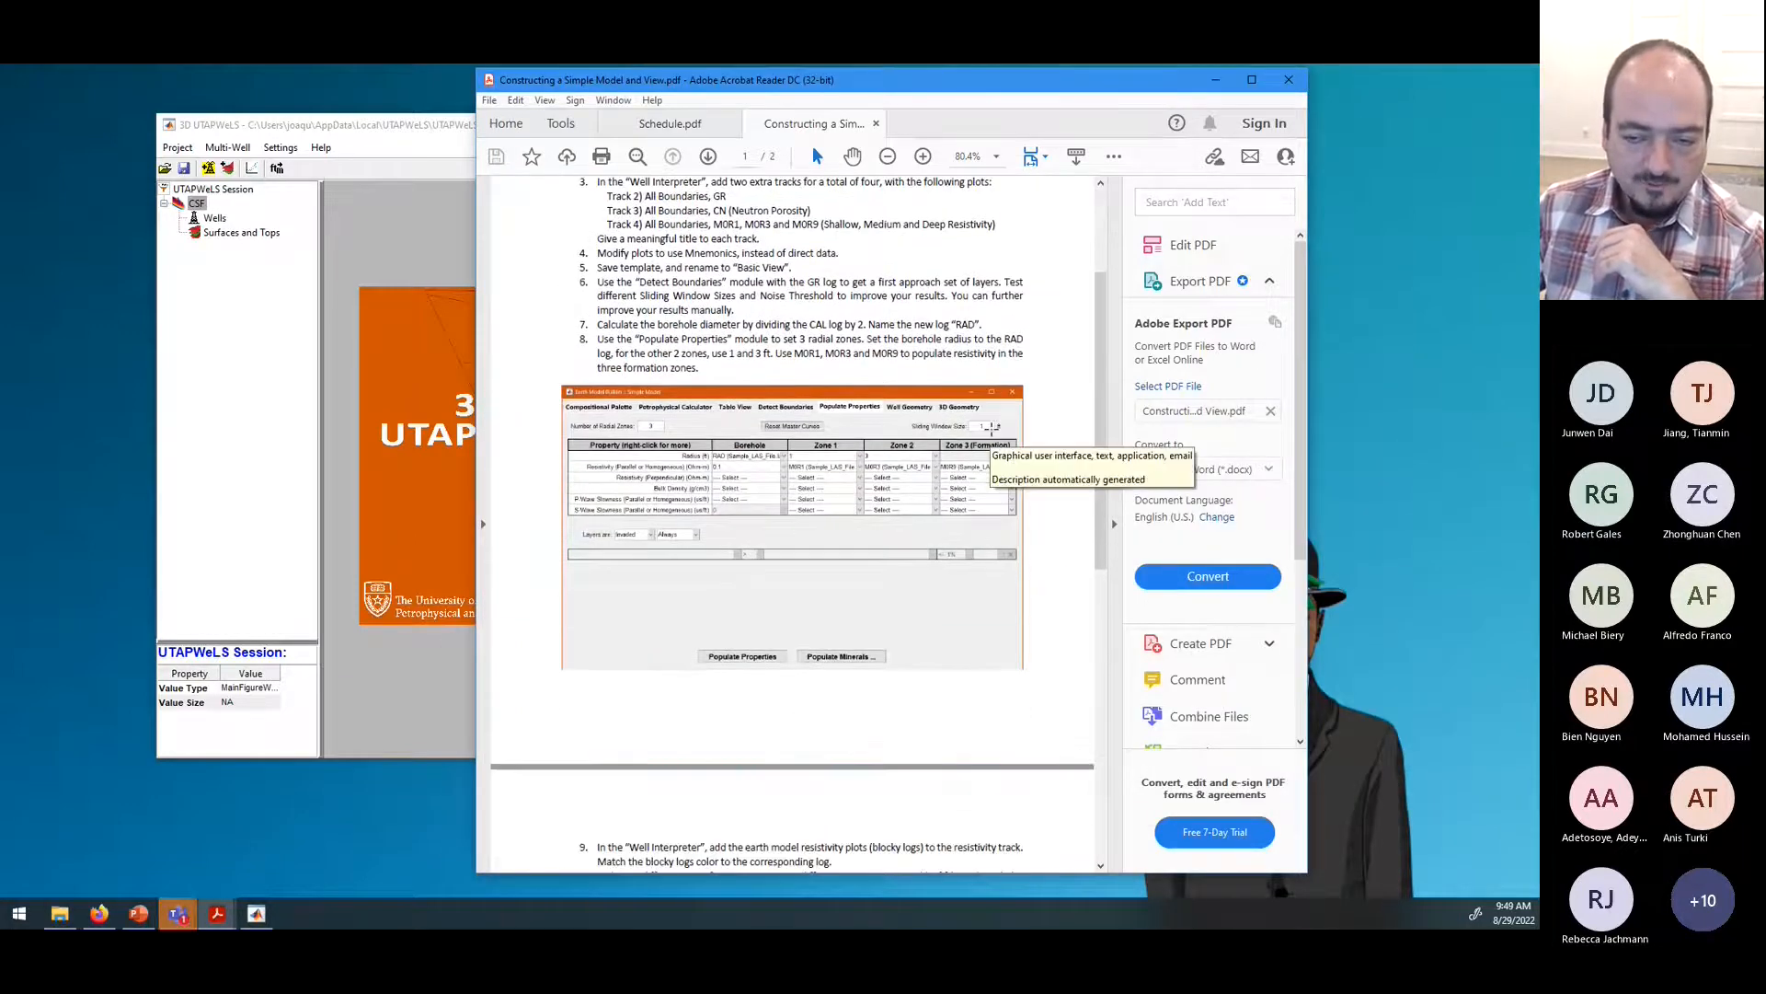
pyautogui.scroll(-2, 992, 433)
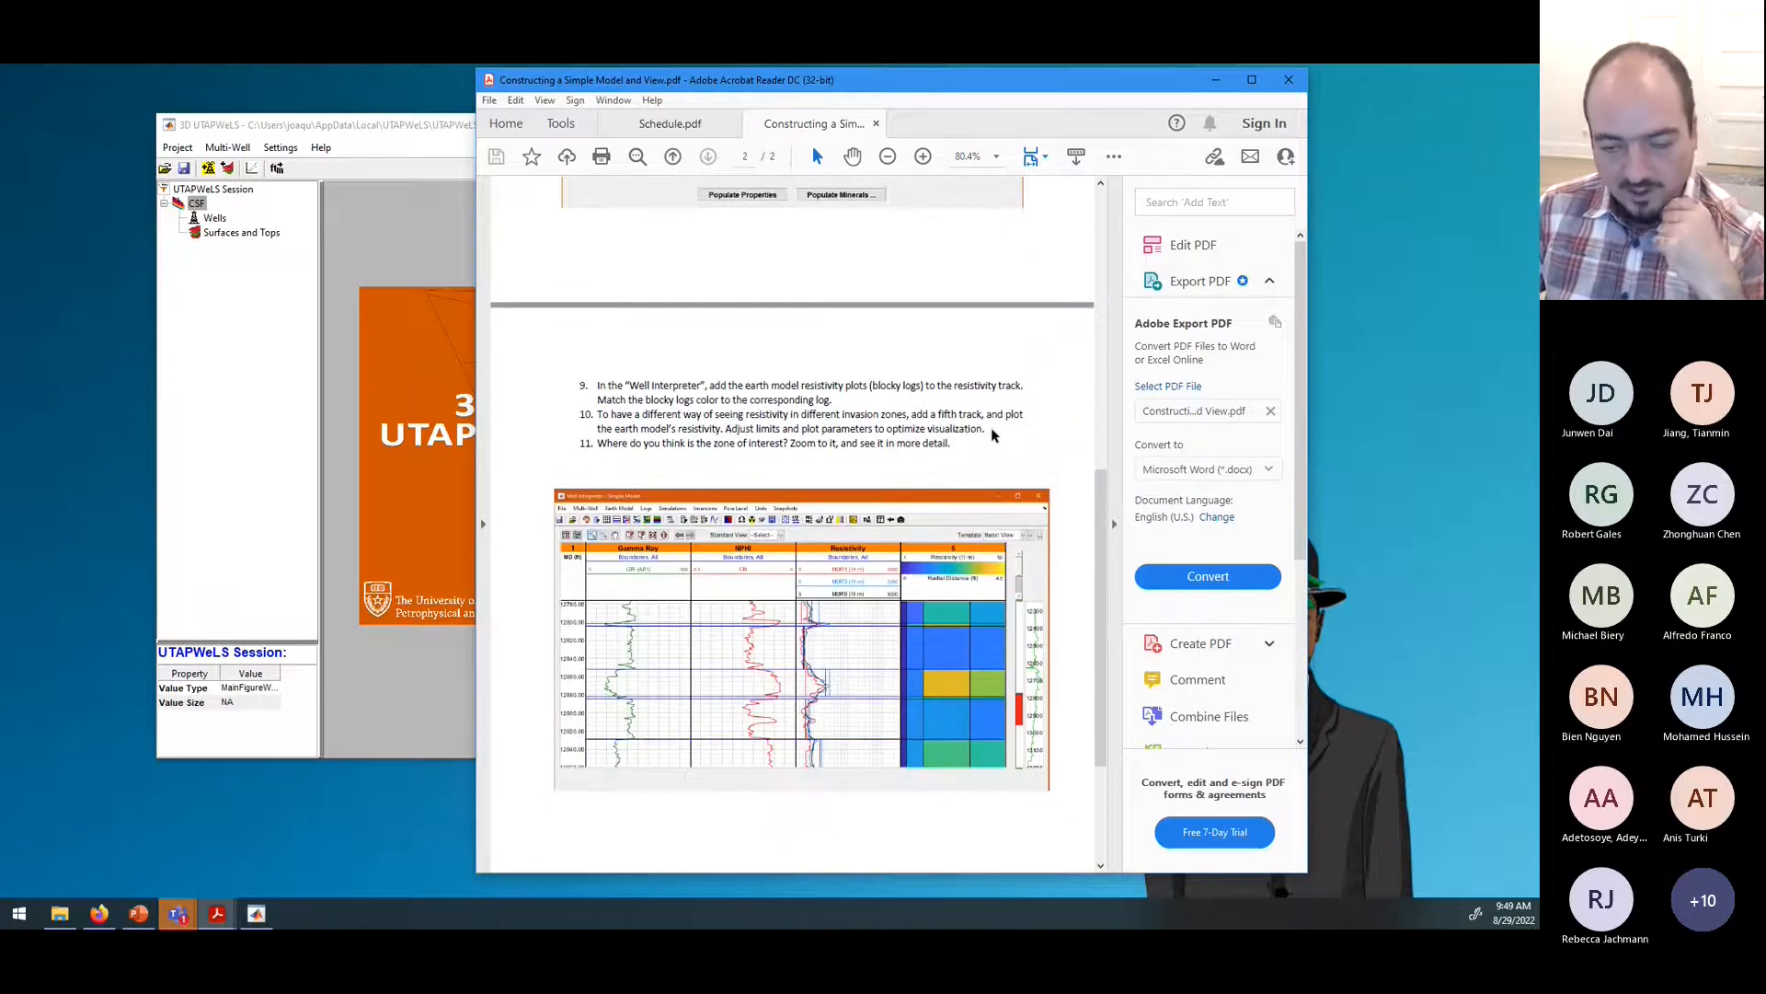
pyautogui.scroll(-1, 992, 428)
pyautogui.scroll(-1, 991, 429)
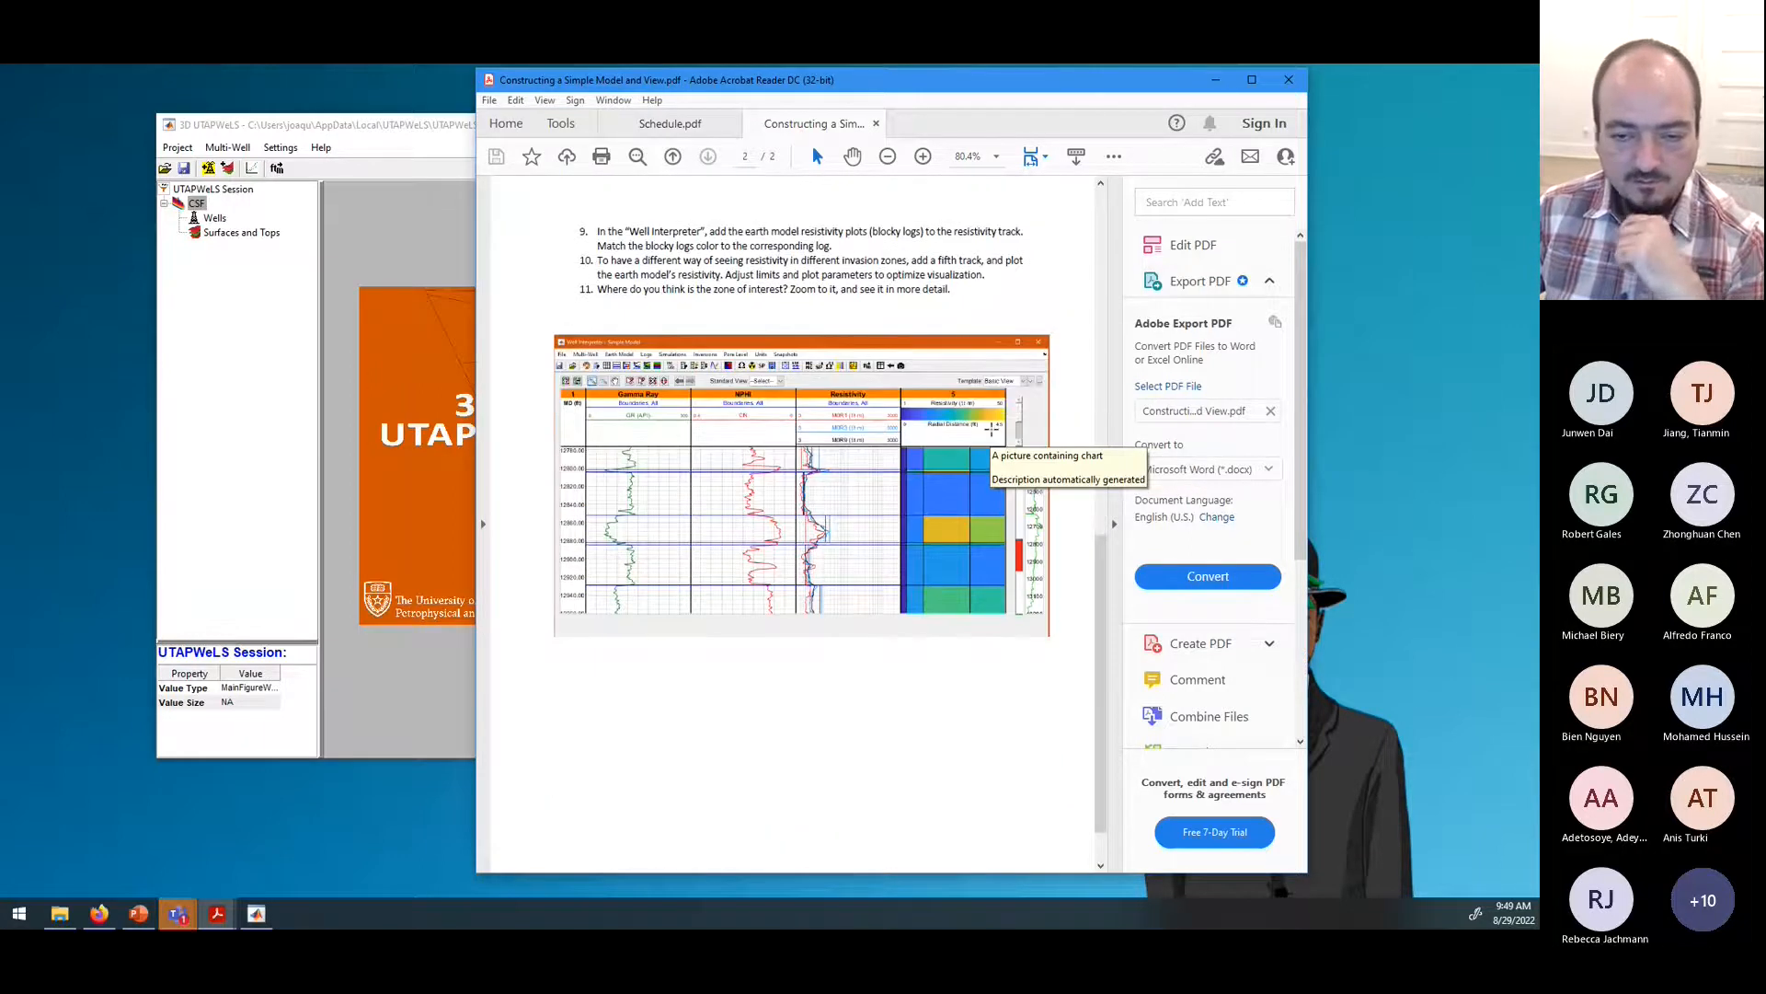
pyautogui.scroll(8, 992, 429)
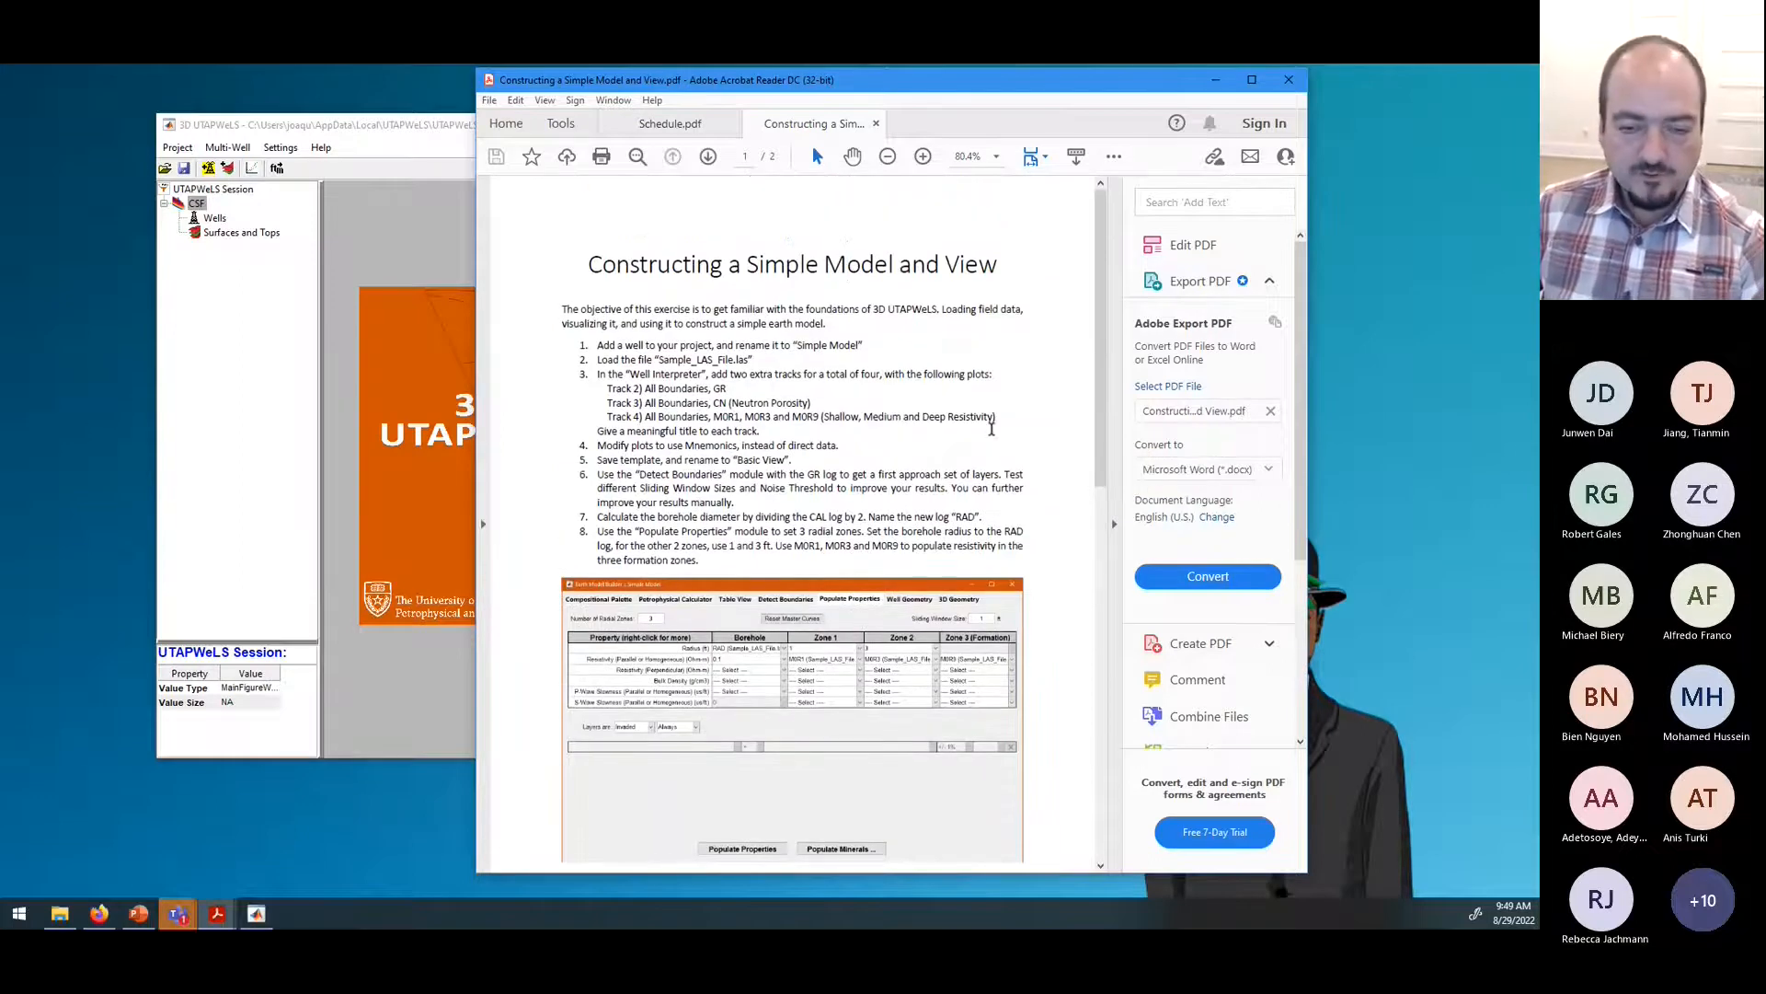
pyautogui.scroll(-1, 864, 368)
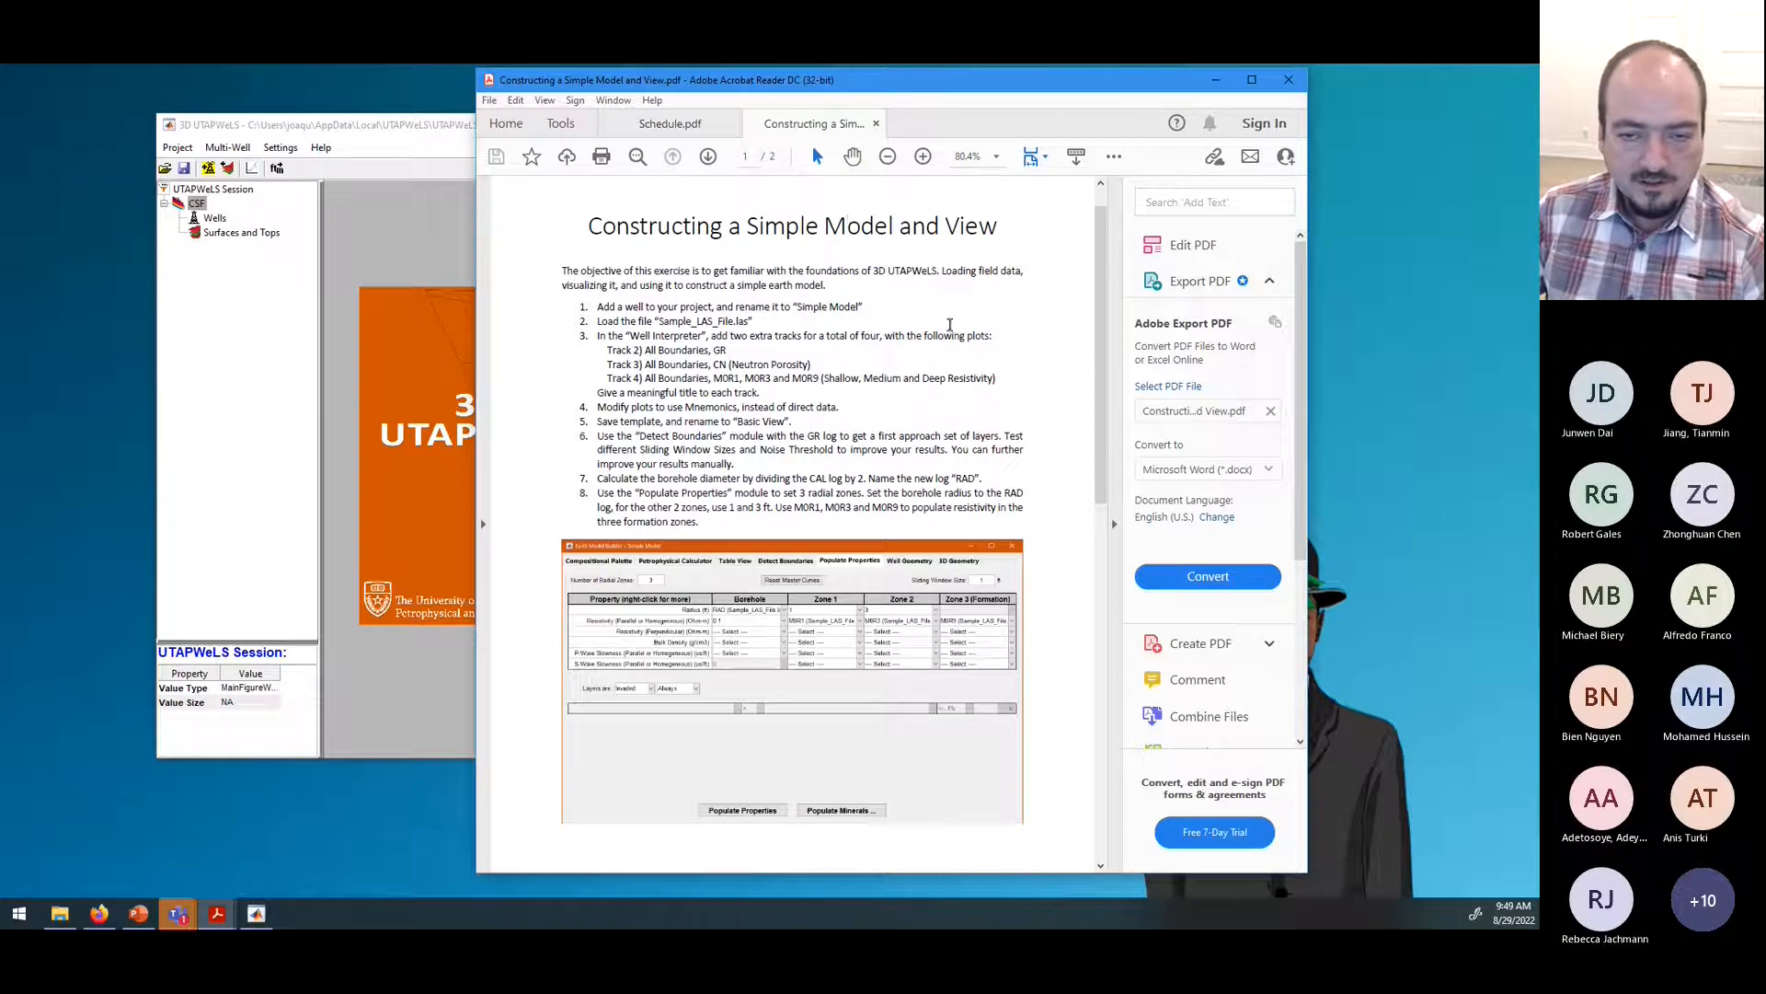
pyautogui.scroll(-5, 960, 348)
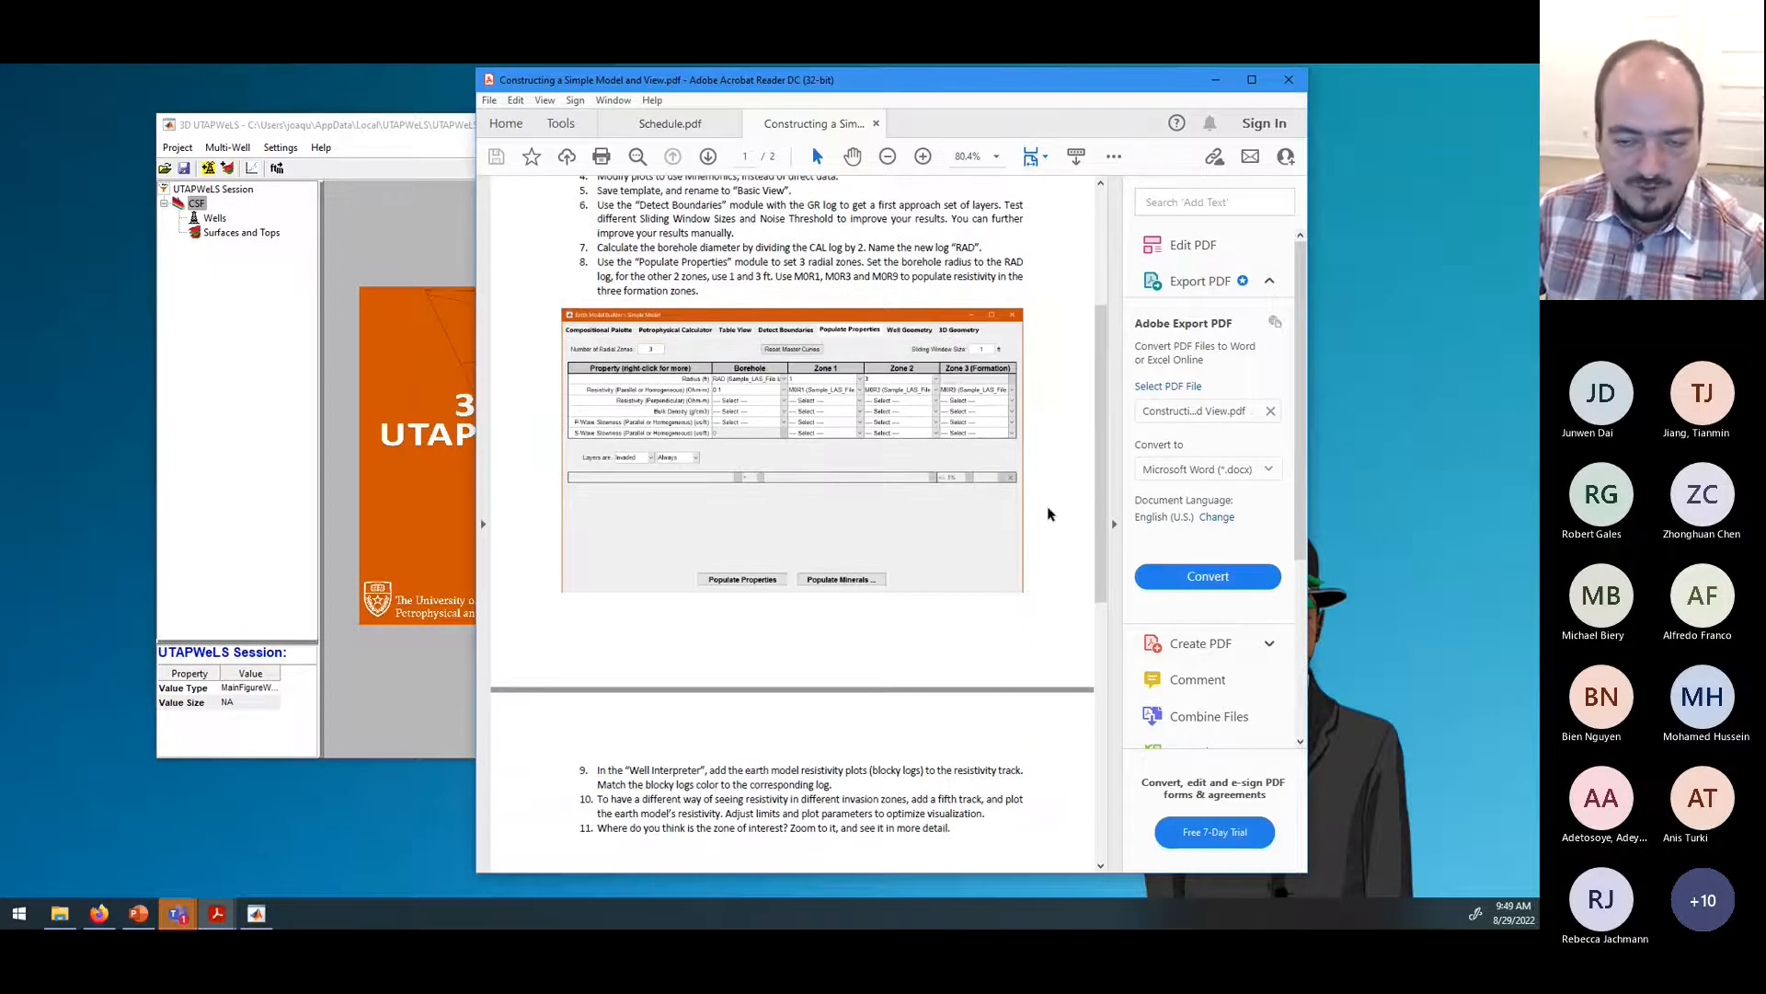
pyautogui.scroll(-3, 1048, 514)
pyautogui.scroll(-5, 1049, 514)
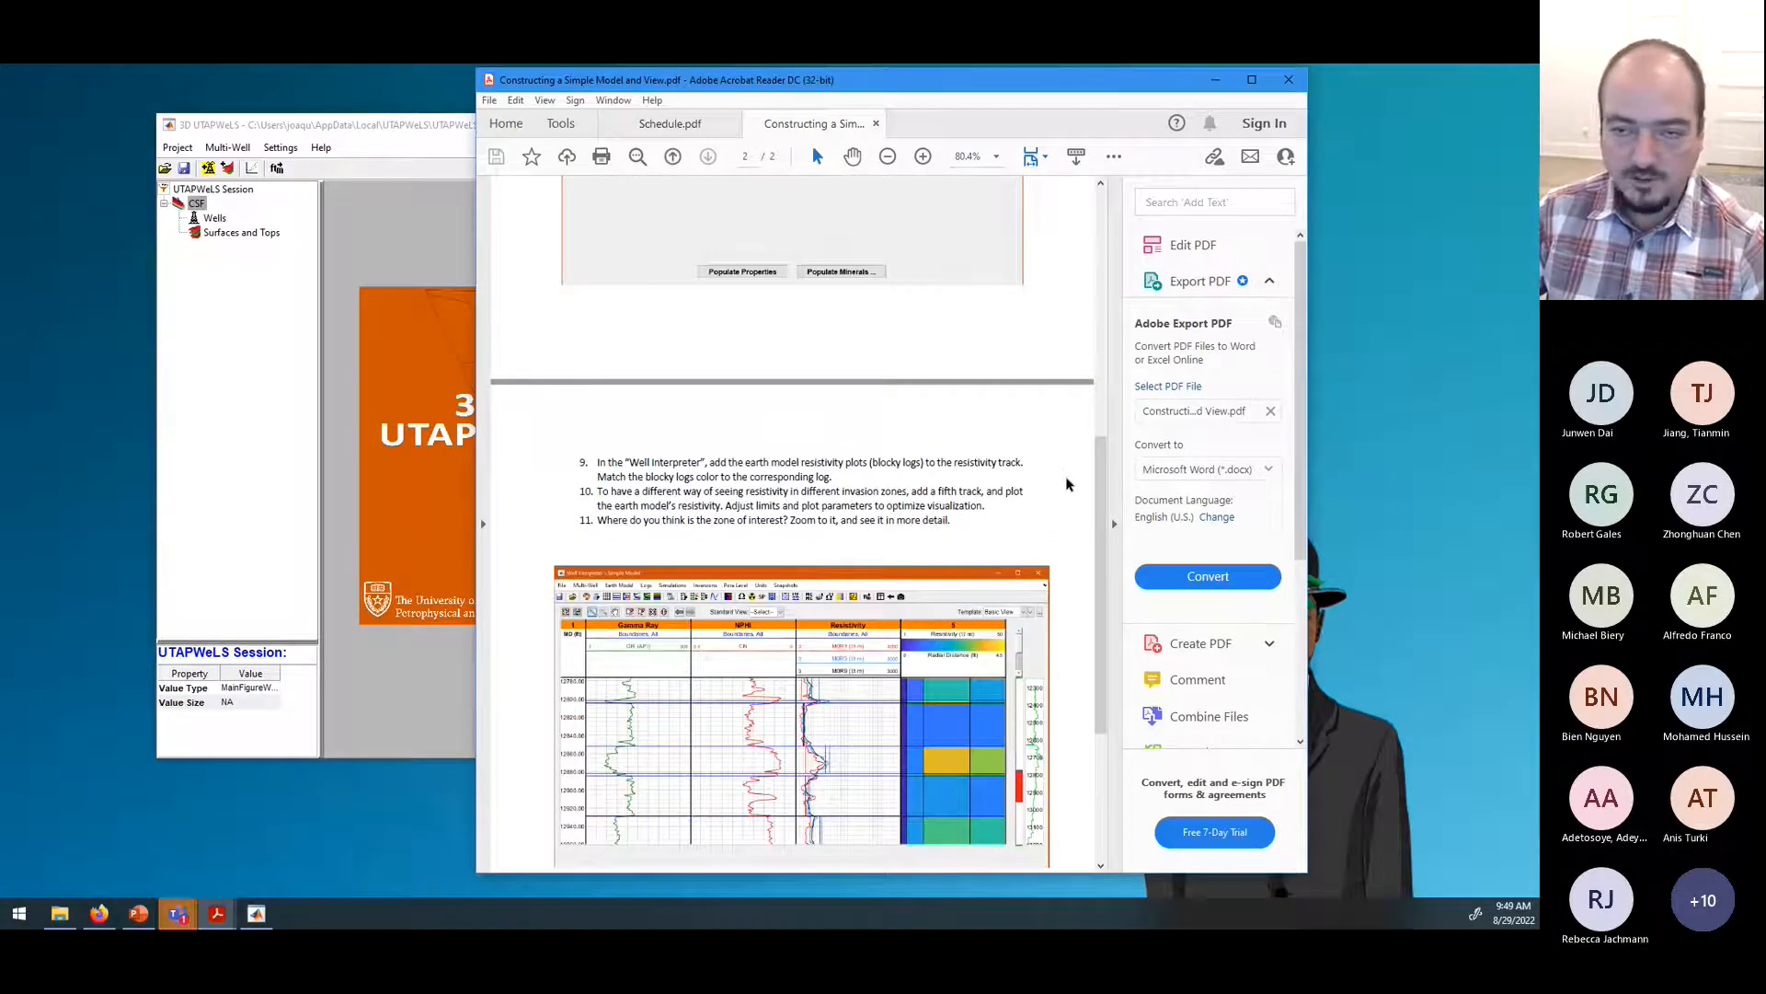
pyautogui.scroll(-3, 1067, 484)
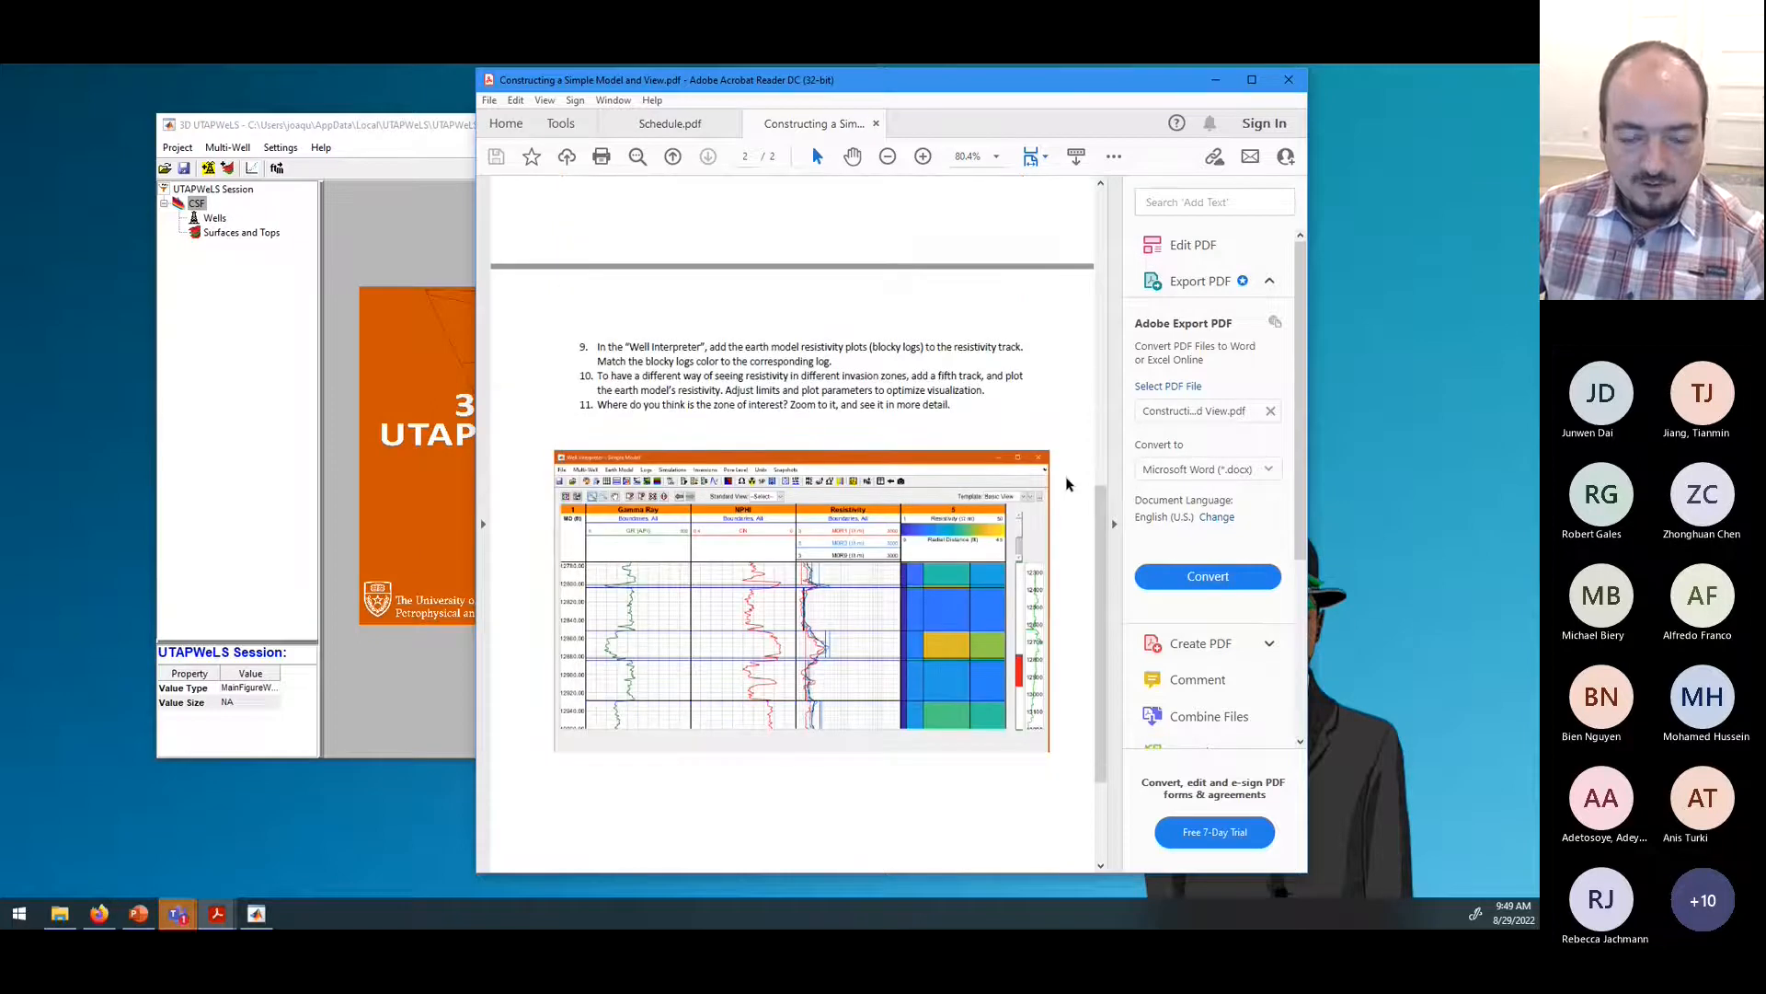
# Step: Switch to 3D UTAPWeLS and move the exercise PDF window off this screen
pyautogui.click(427, 187)
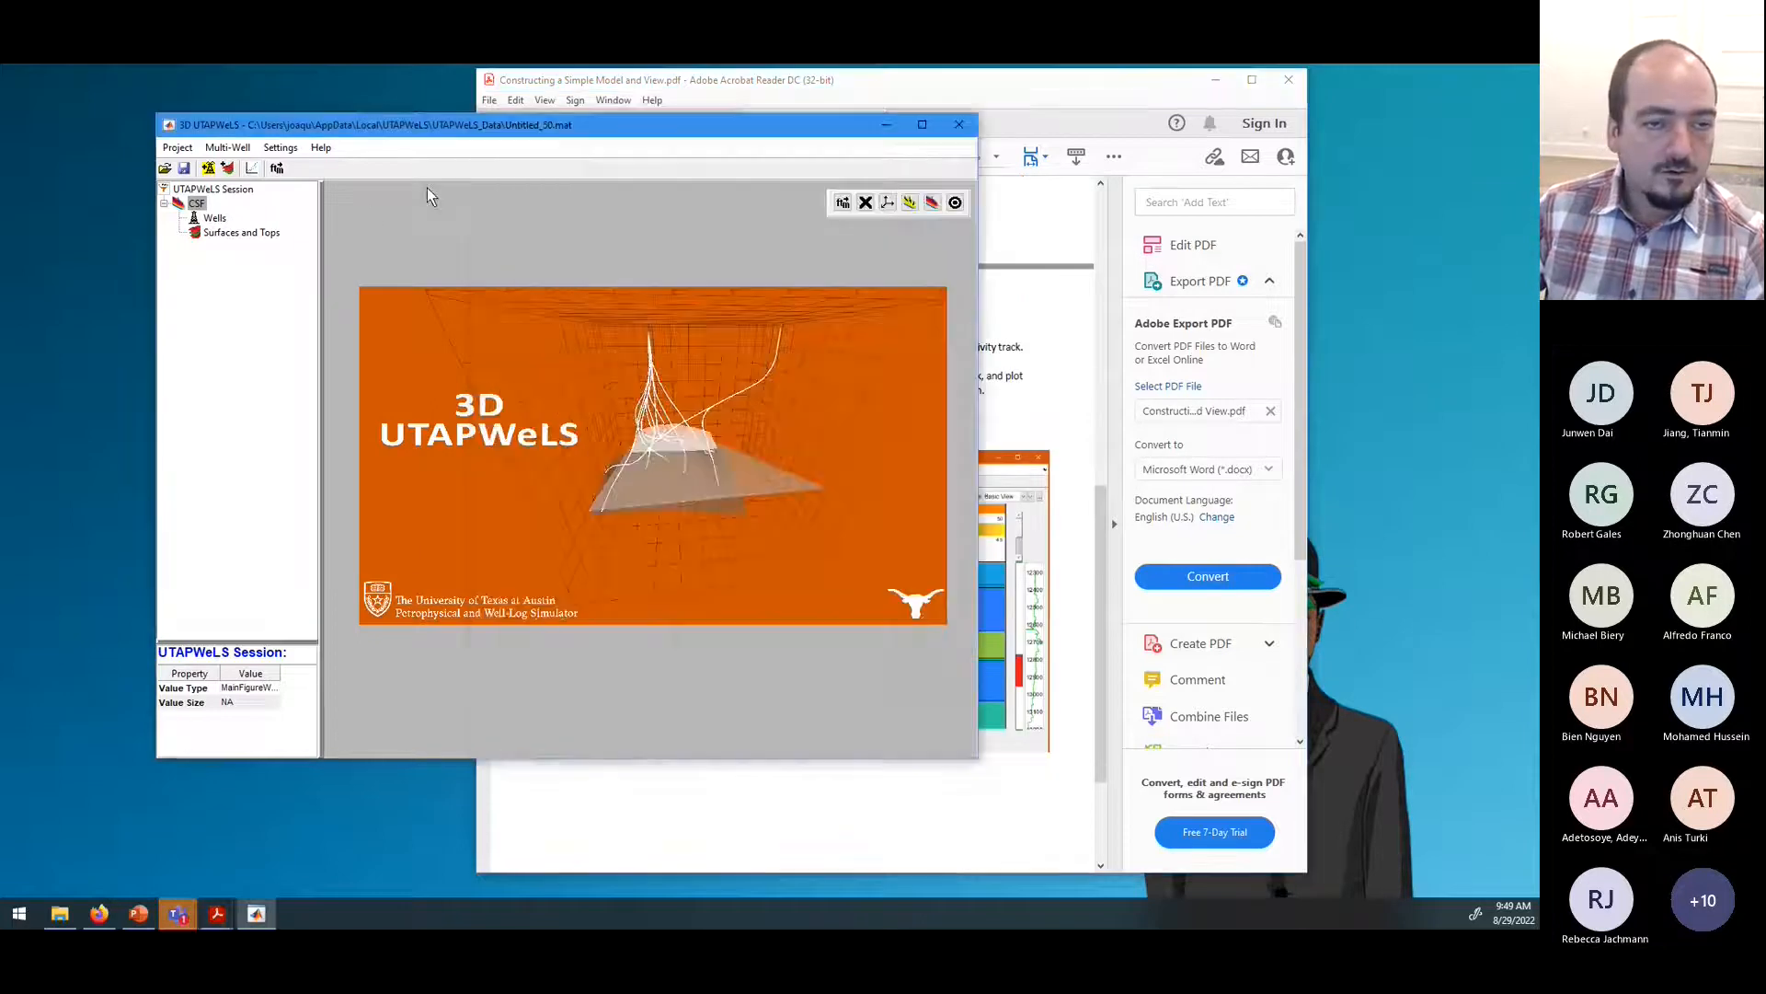
pyautogui.moveTo(505, 131); pyautogui.dragTo(602, 142)
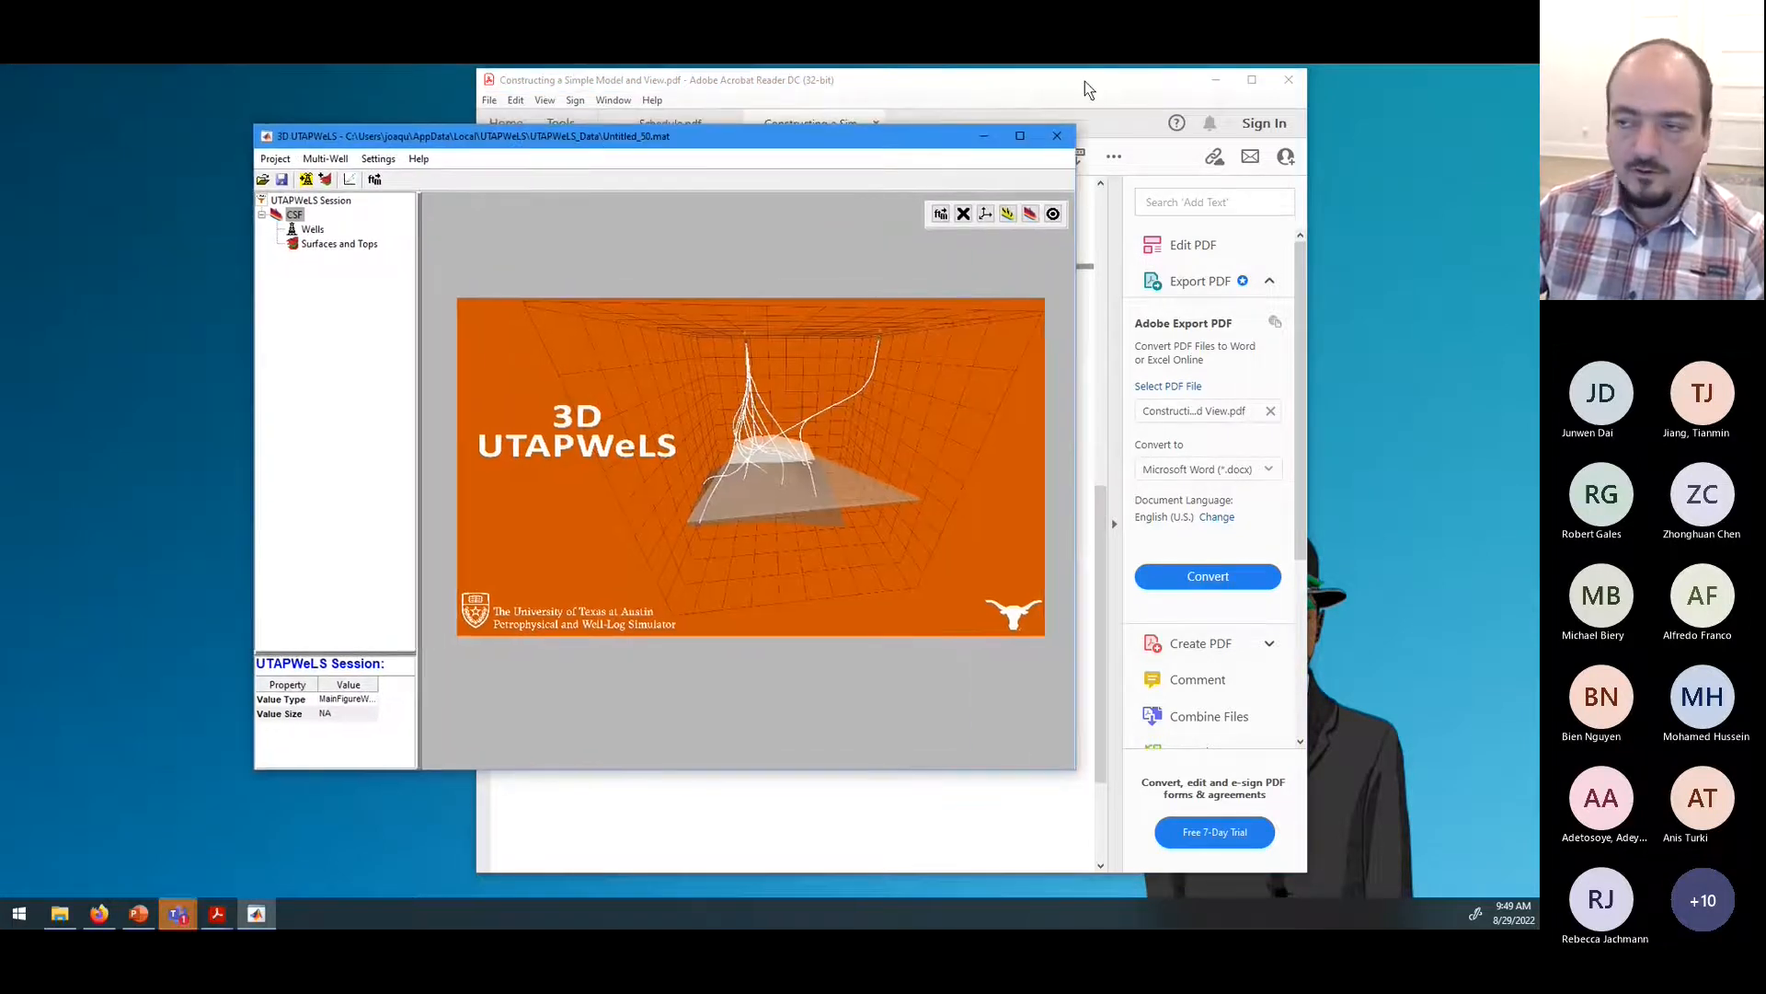
pyautogui.moveTo(1085, 81); pyautogui.dragTo(1539, 103)
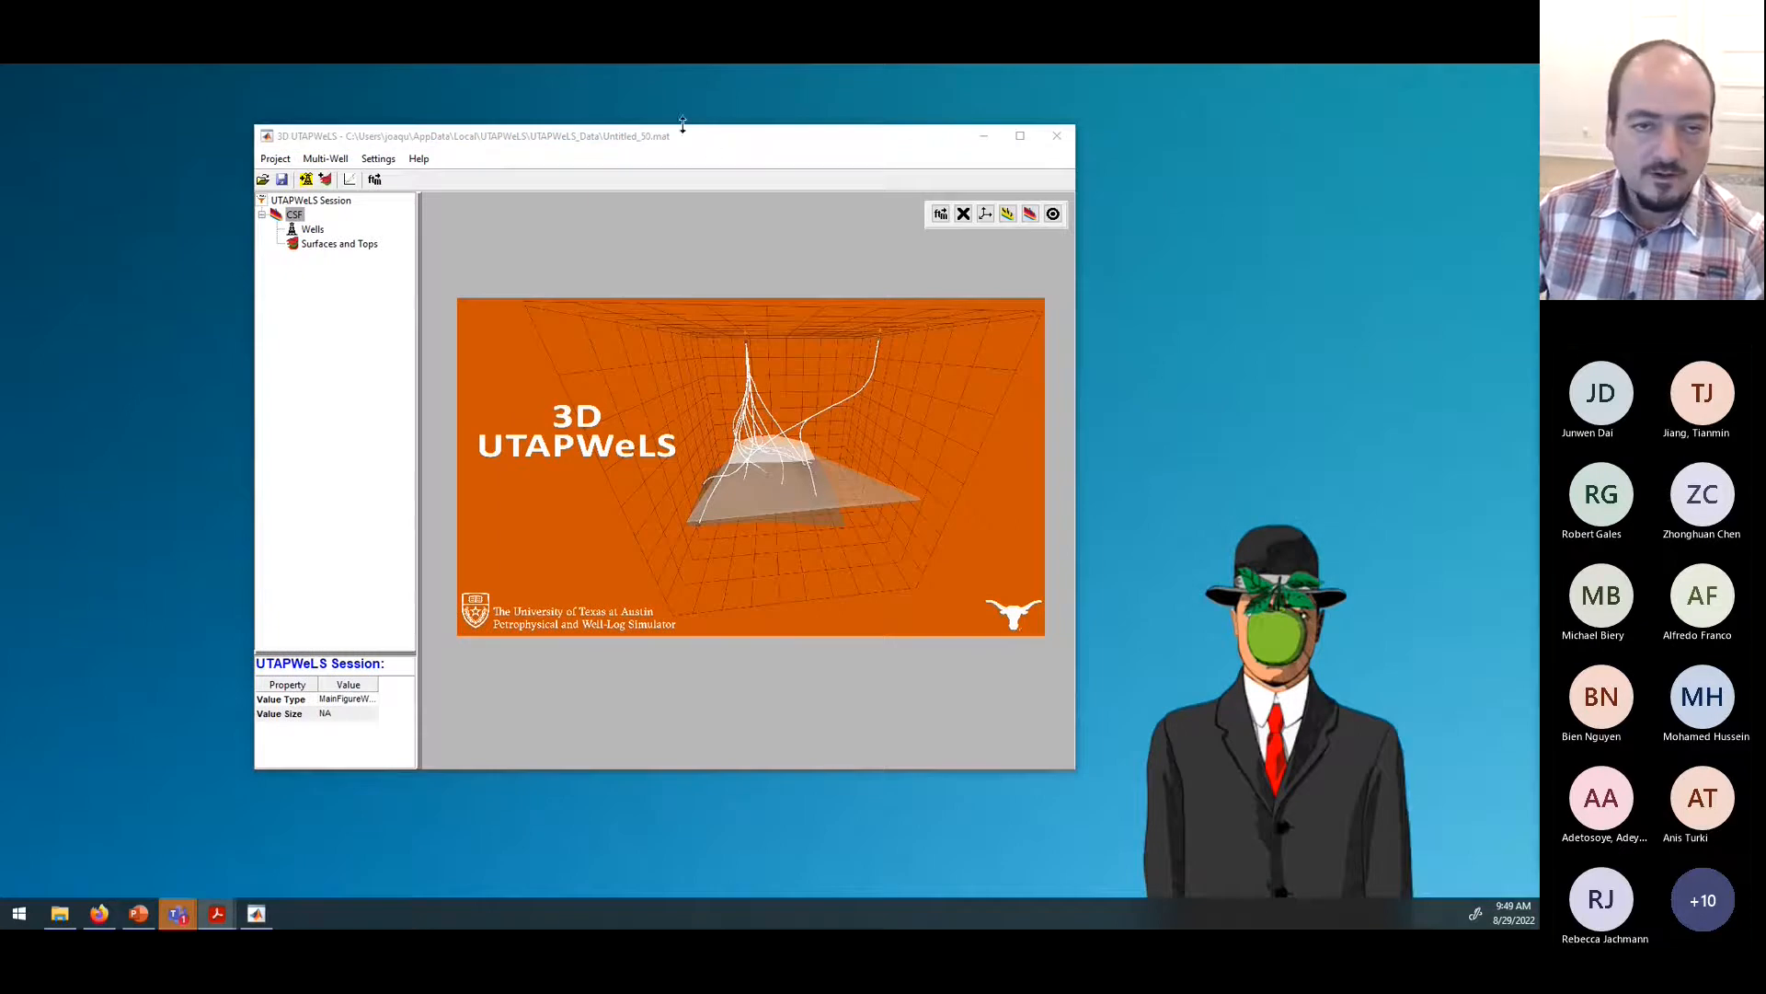
# Step: Center the 3D UTAPWeLS window on the desktop, make the session properties pane taller and widen the project tree
pyautogui.moveTo(683, 128); pyautogui.dragTo(810, 124)
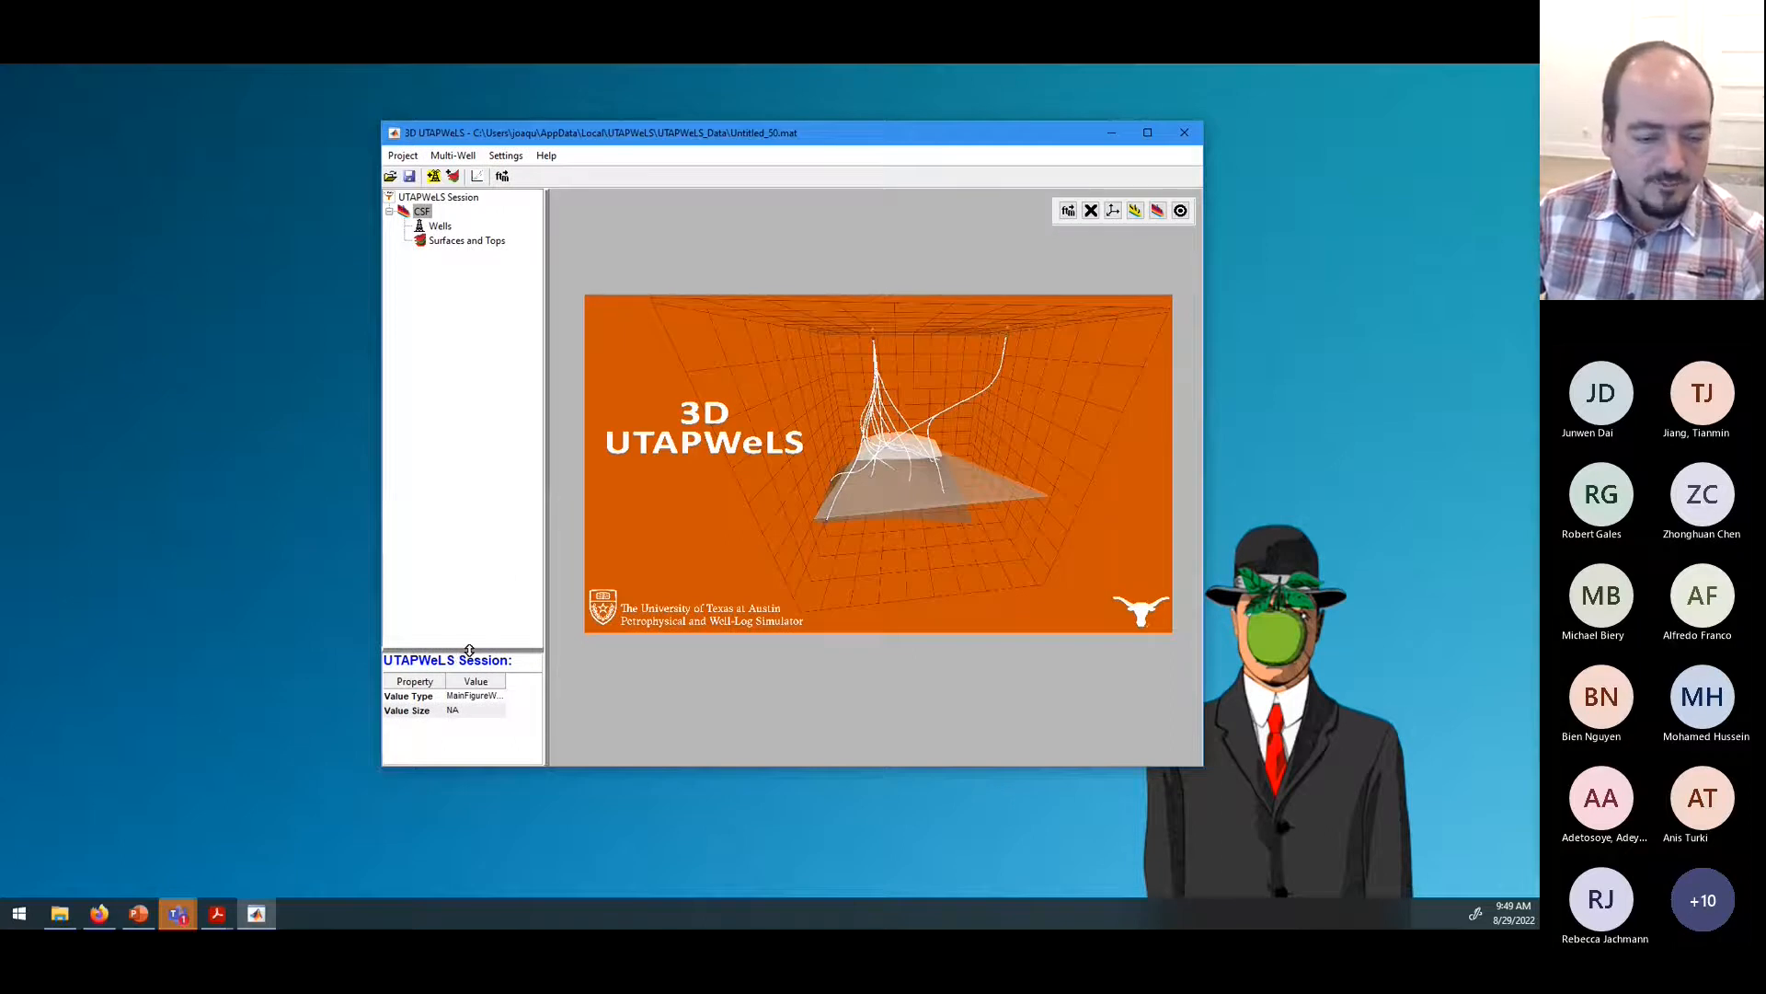
pyautogui.moveTo(469, 650); pyautogui.dragTo(470, 591)
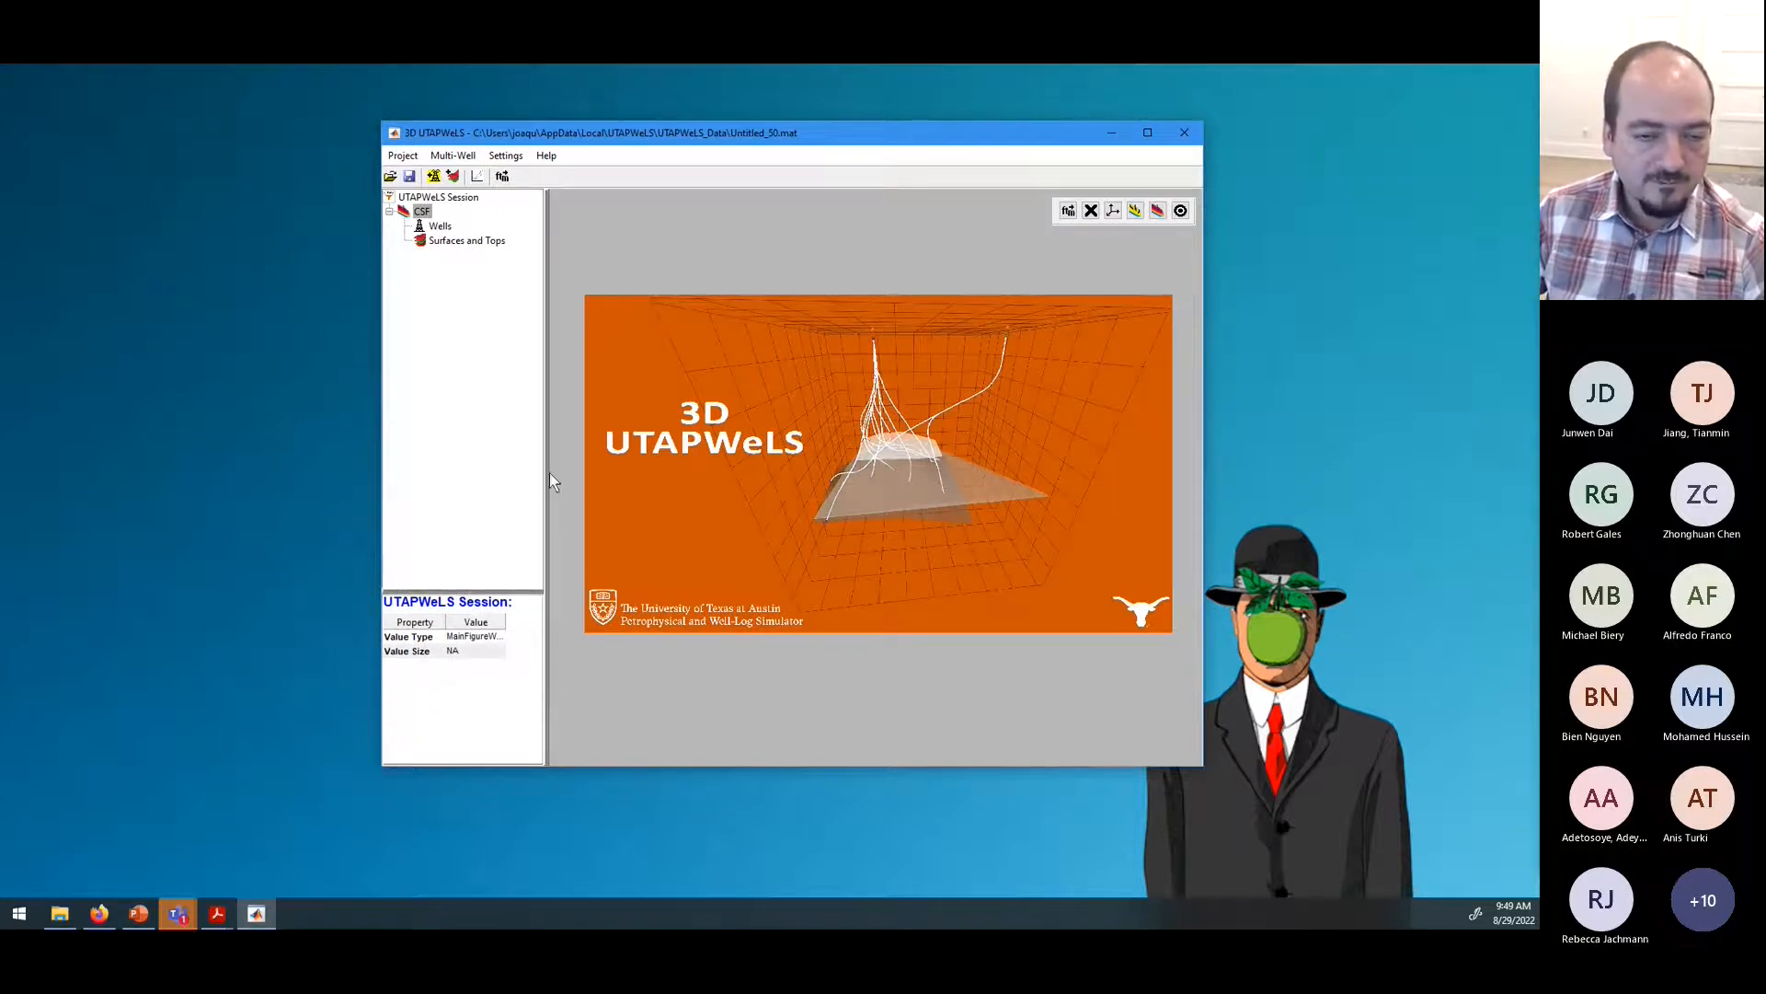
pyautogui.moveTo(549, 474); pyautogui.dragTo(587, 474)
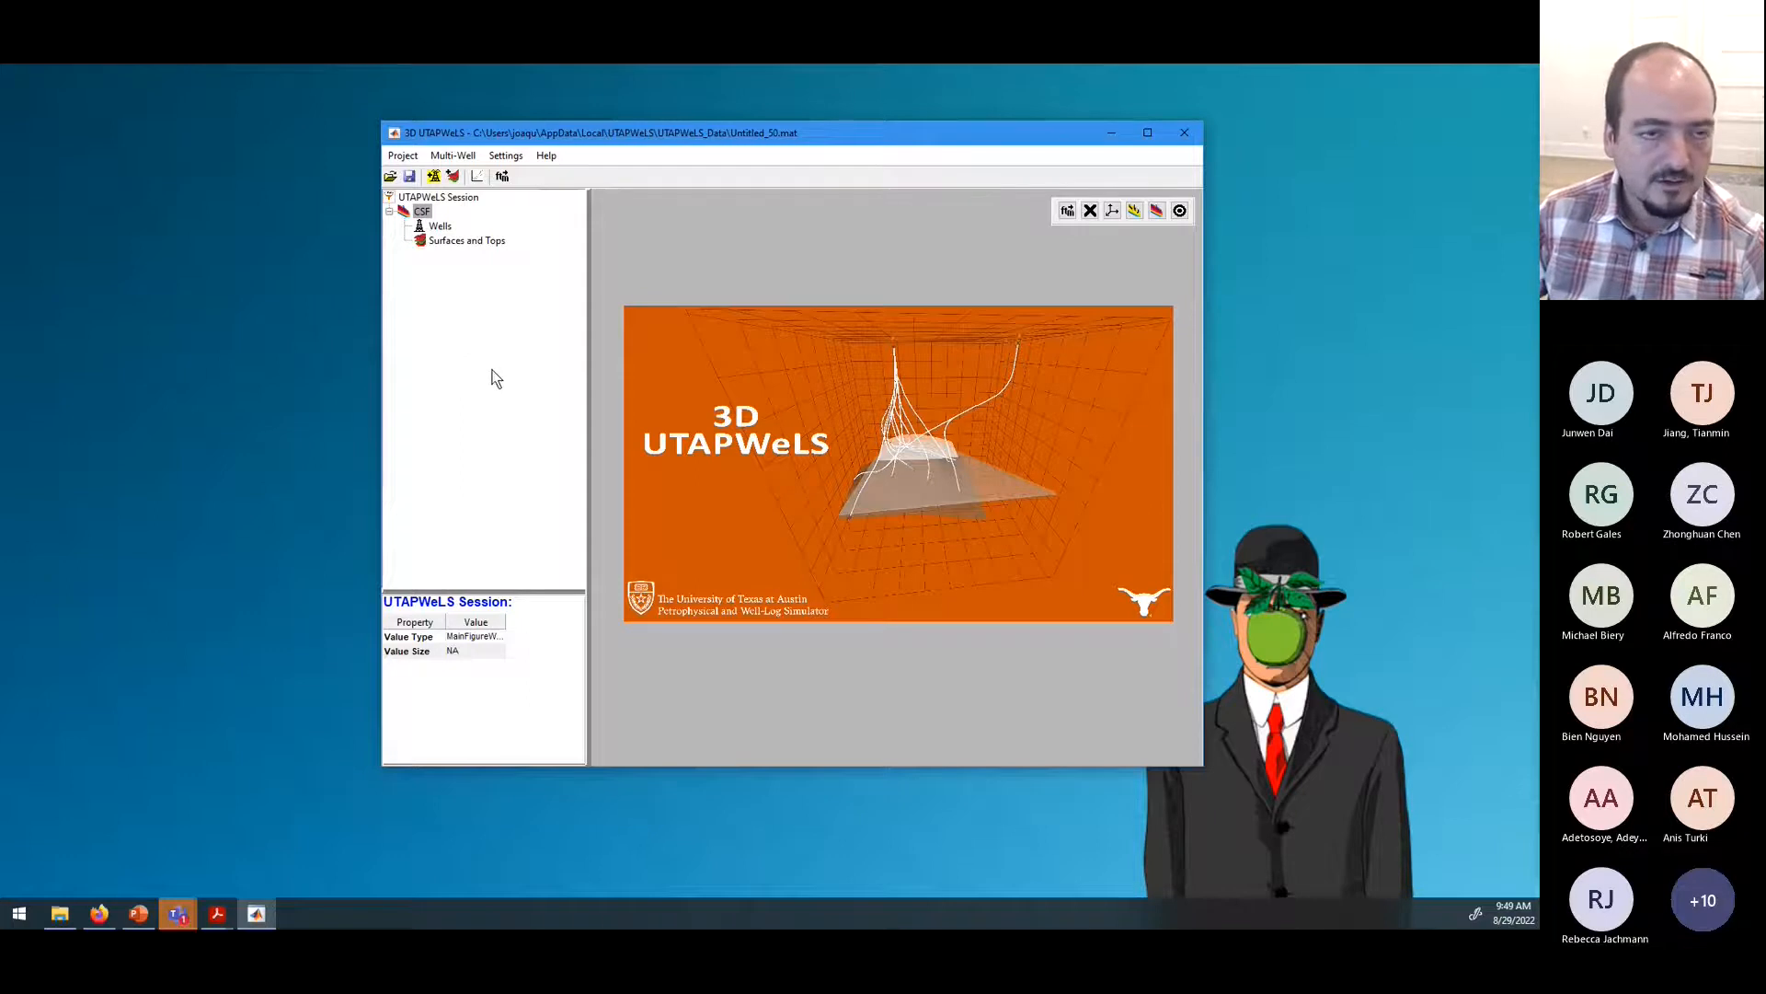
# Step: Append "d" to the project description in the Project Notes, save the notes and close them
pyautogui.click(405, 158)
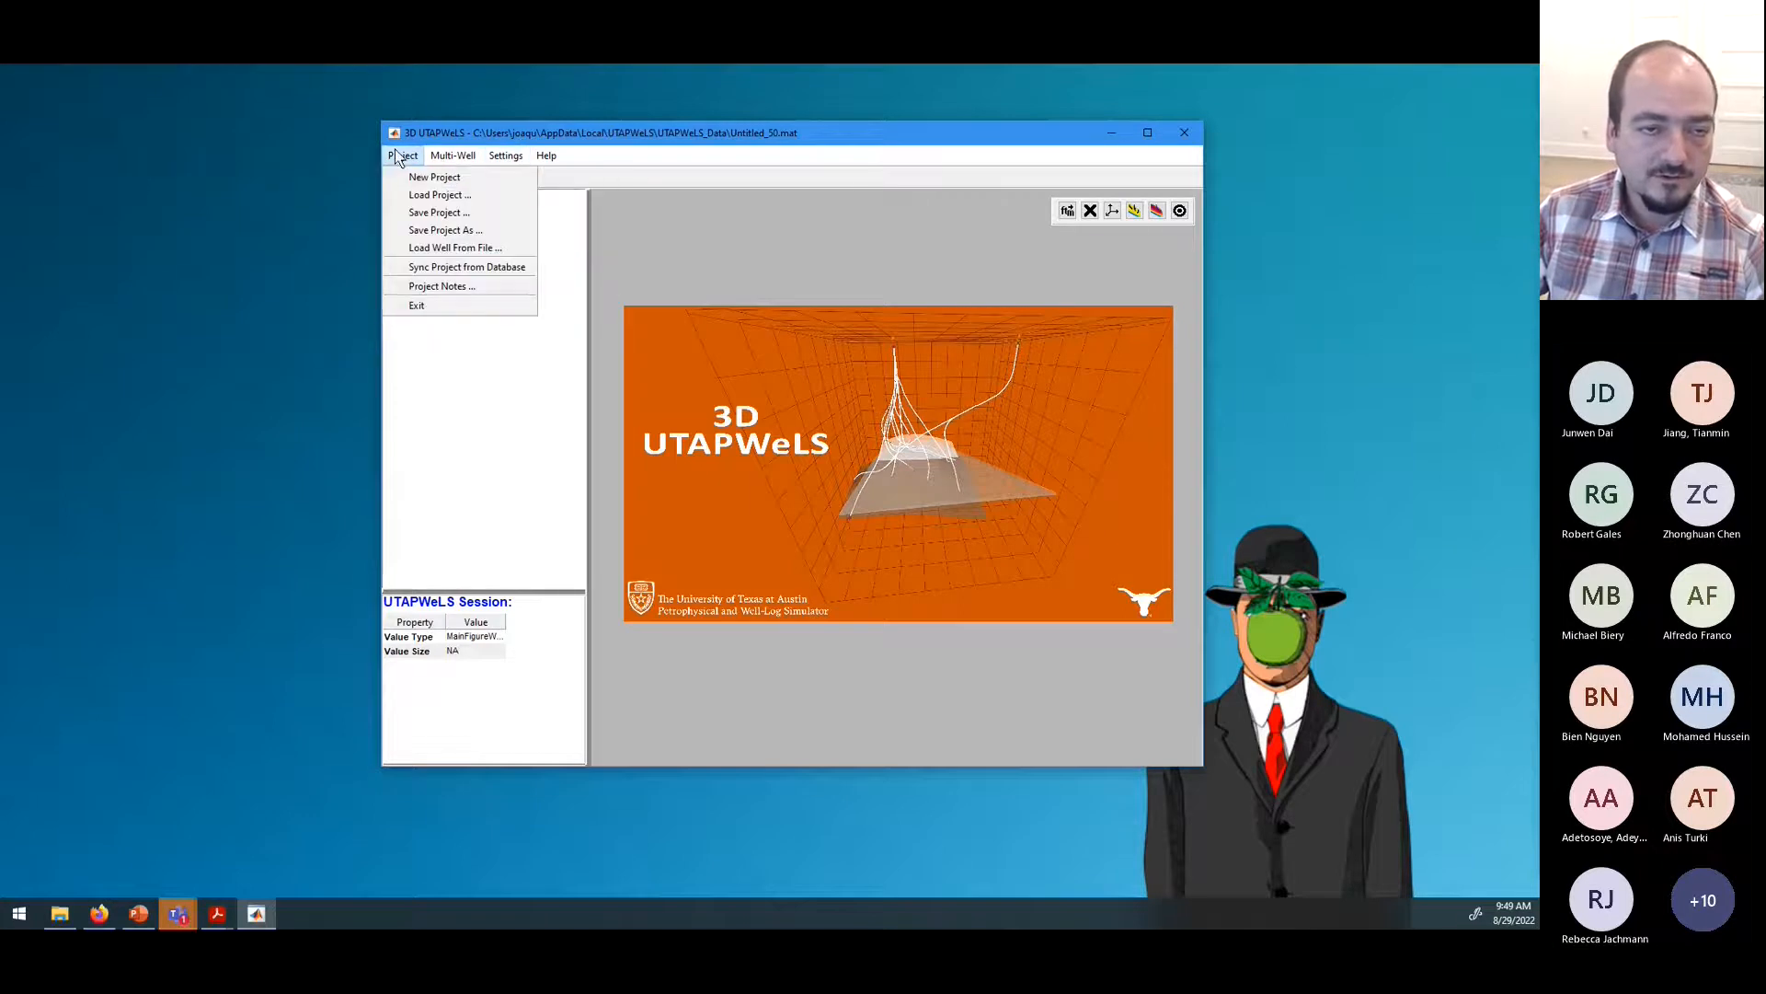
pyautogui.click(421, 289)
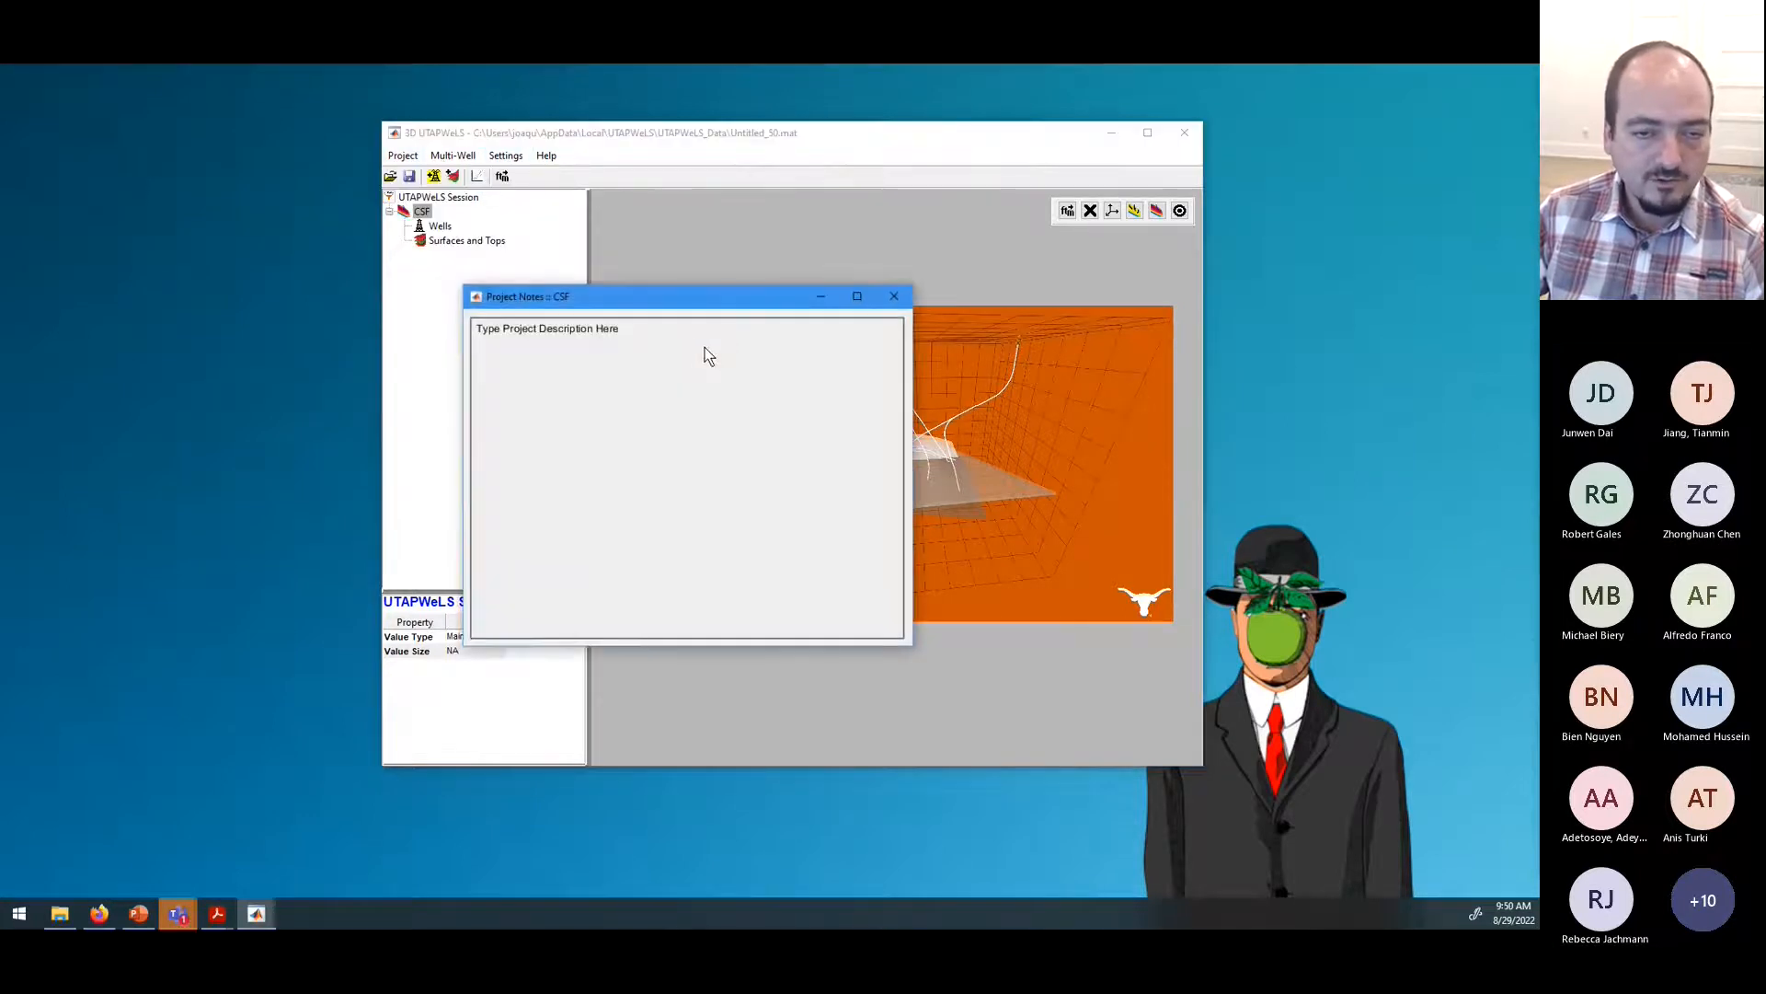
pyautogui.click(682, 382)
pyautogui.write('d')
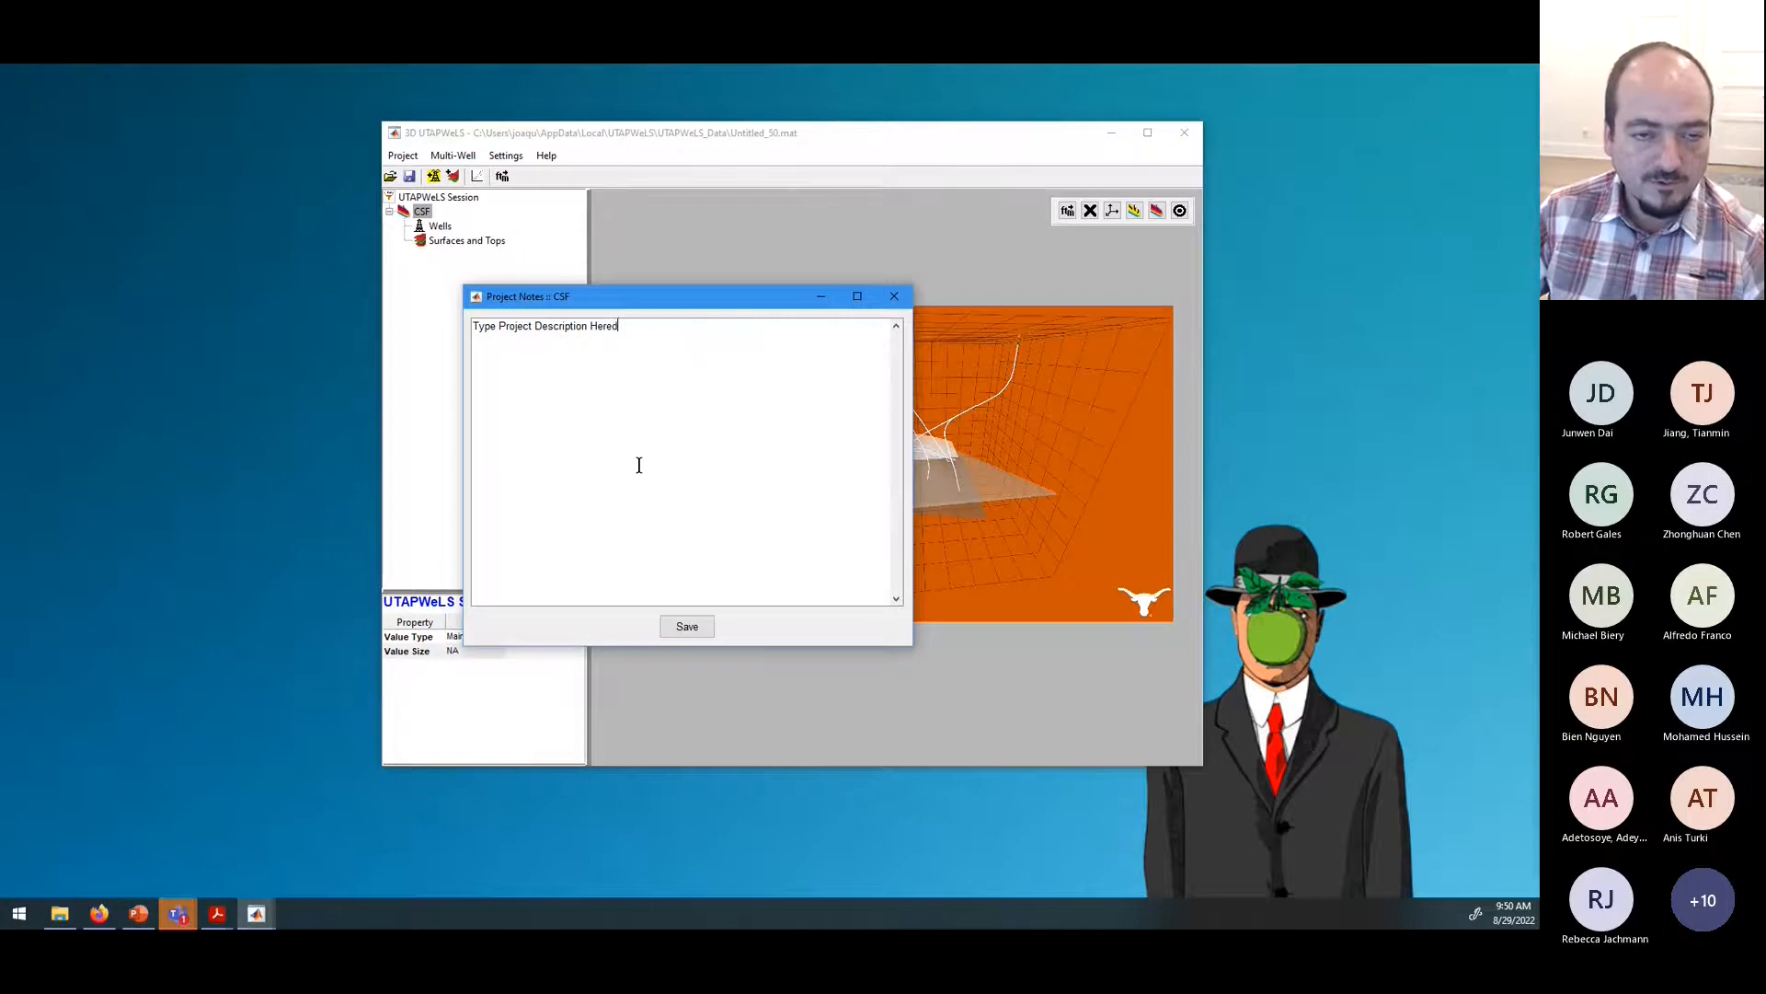
pyautogui.click(687, 627)
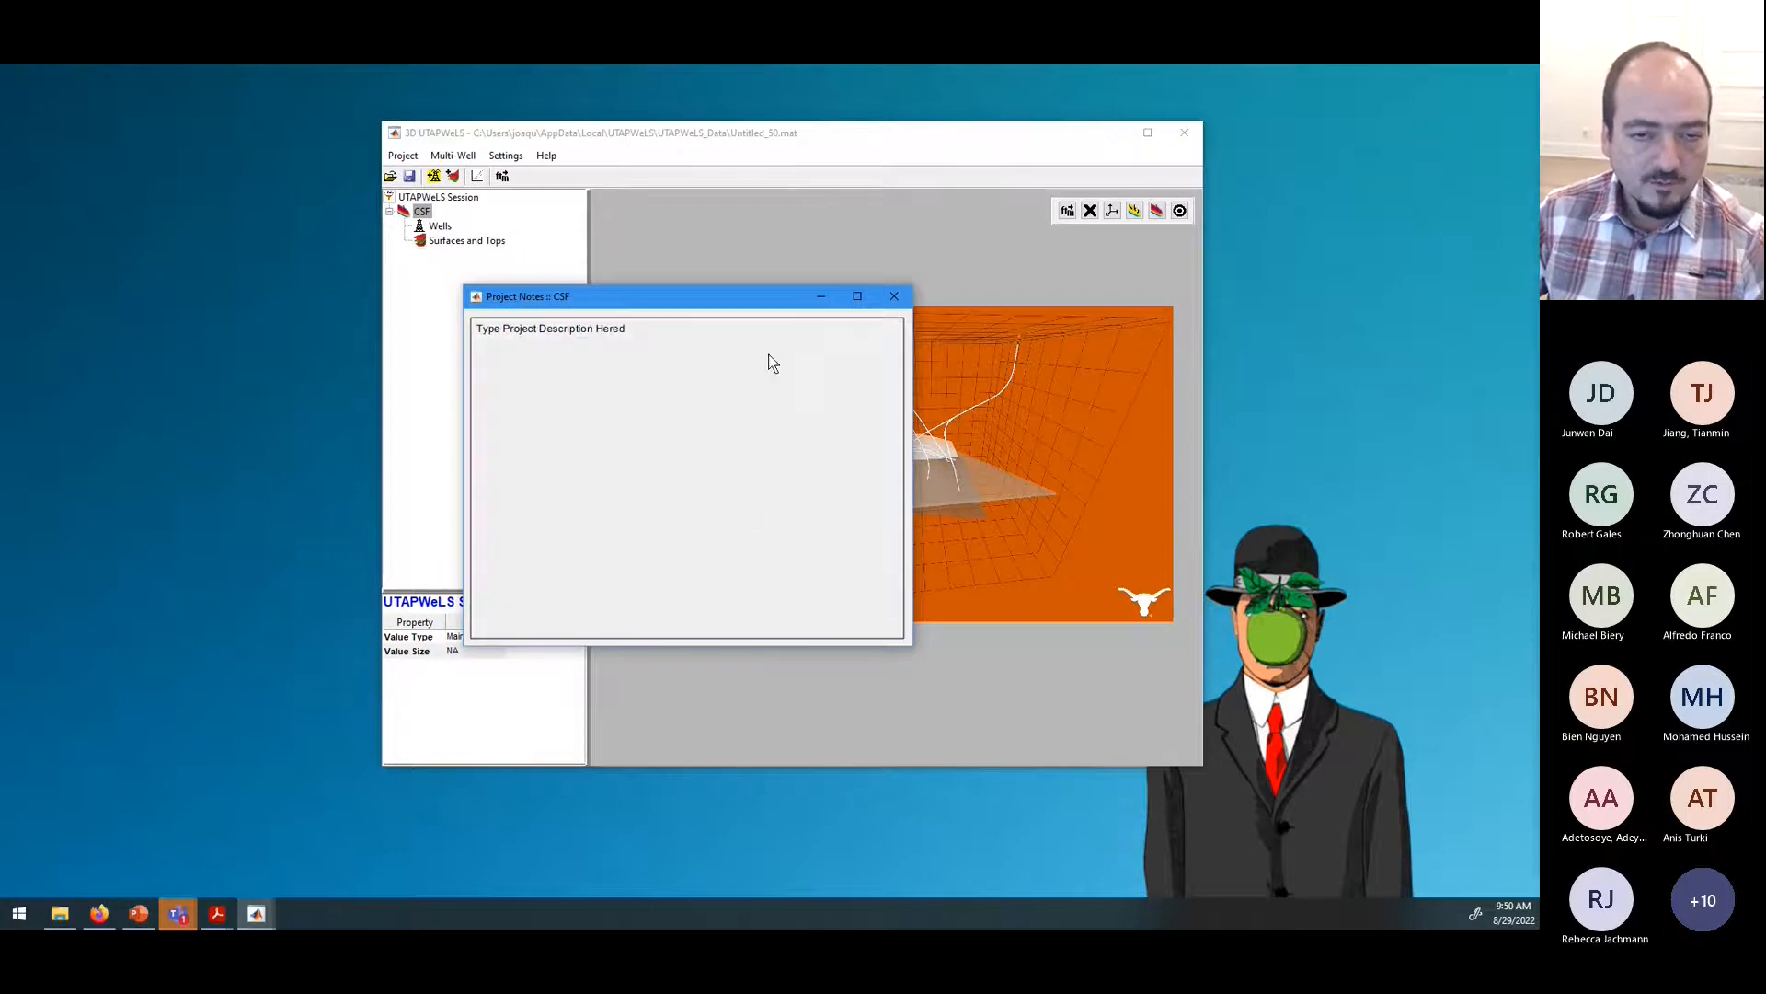
pyautogui.click(894, 295)
pyautogui.click(462, 161)
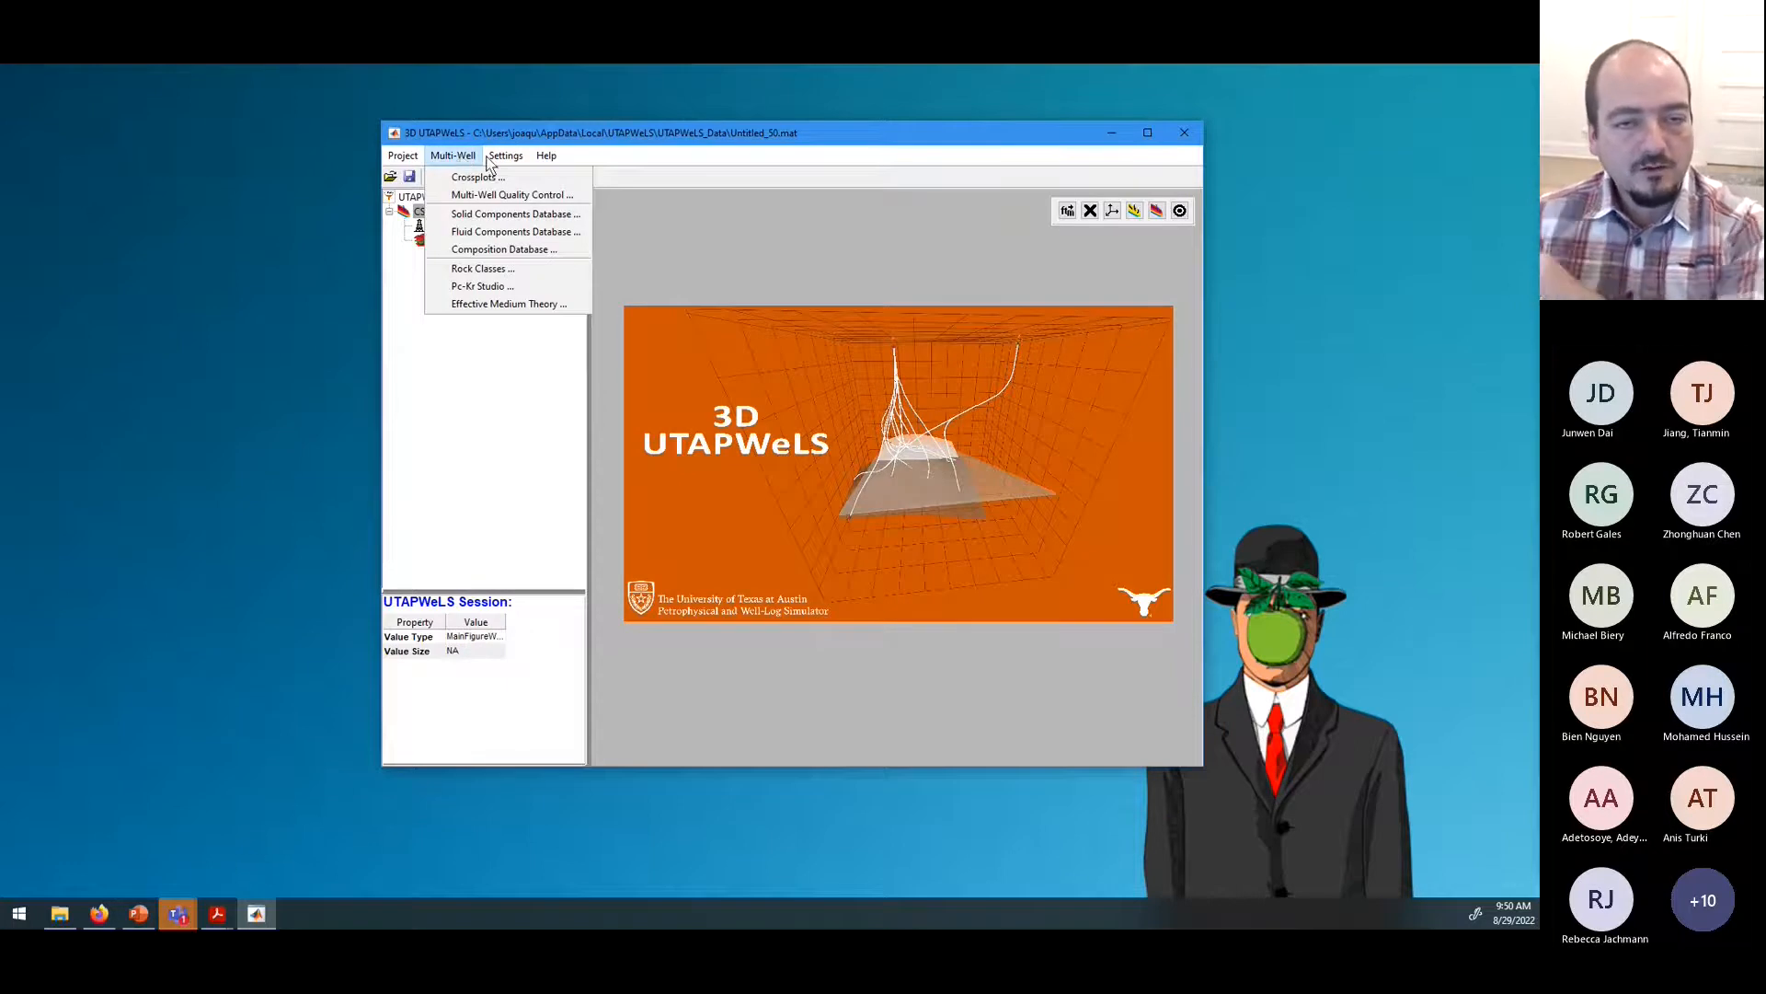
pyautogui.moveTo(503, 161)
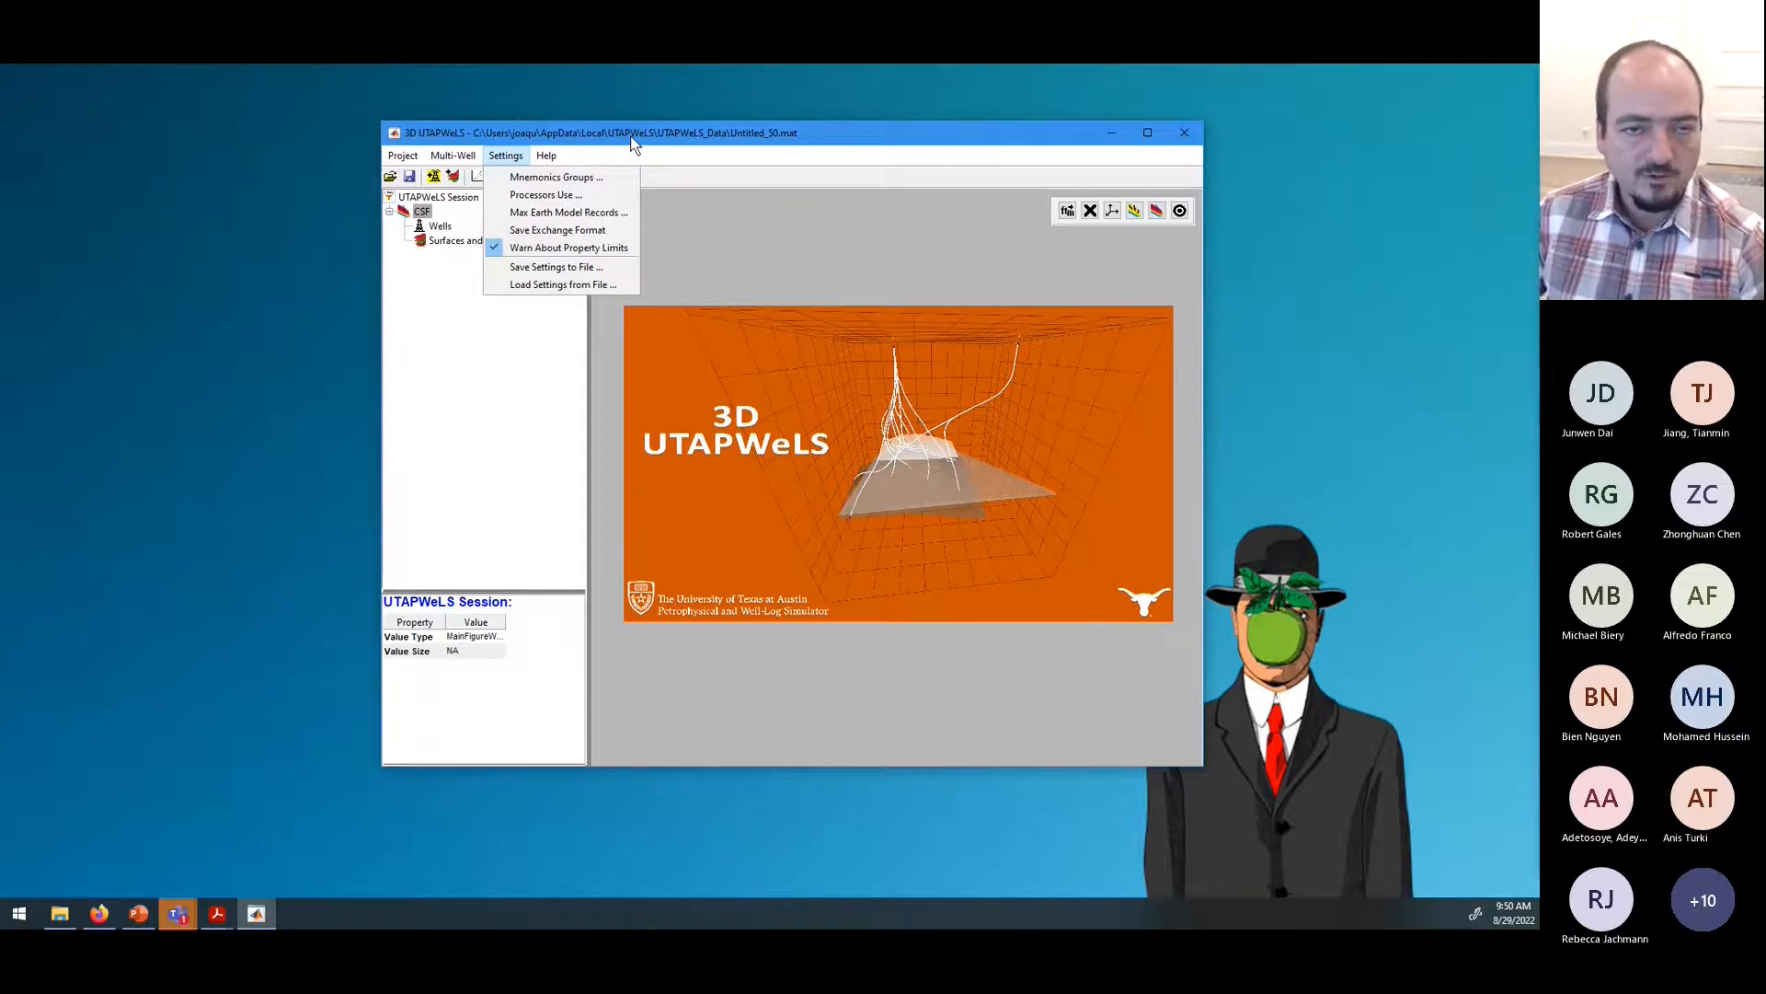
pyautogui.click(557, 154)
pyautogui.click(557, 155)
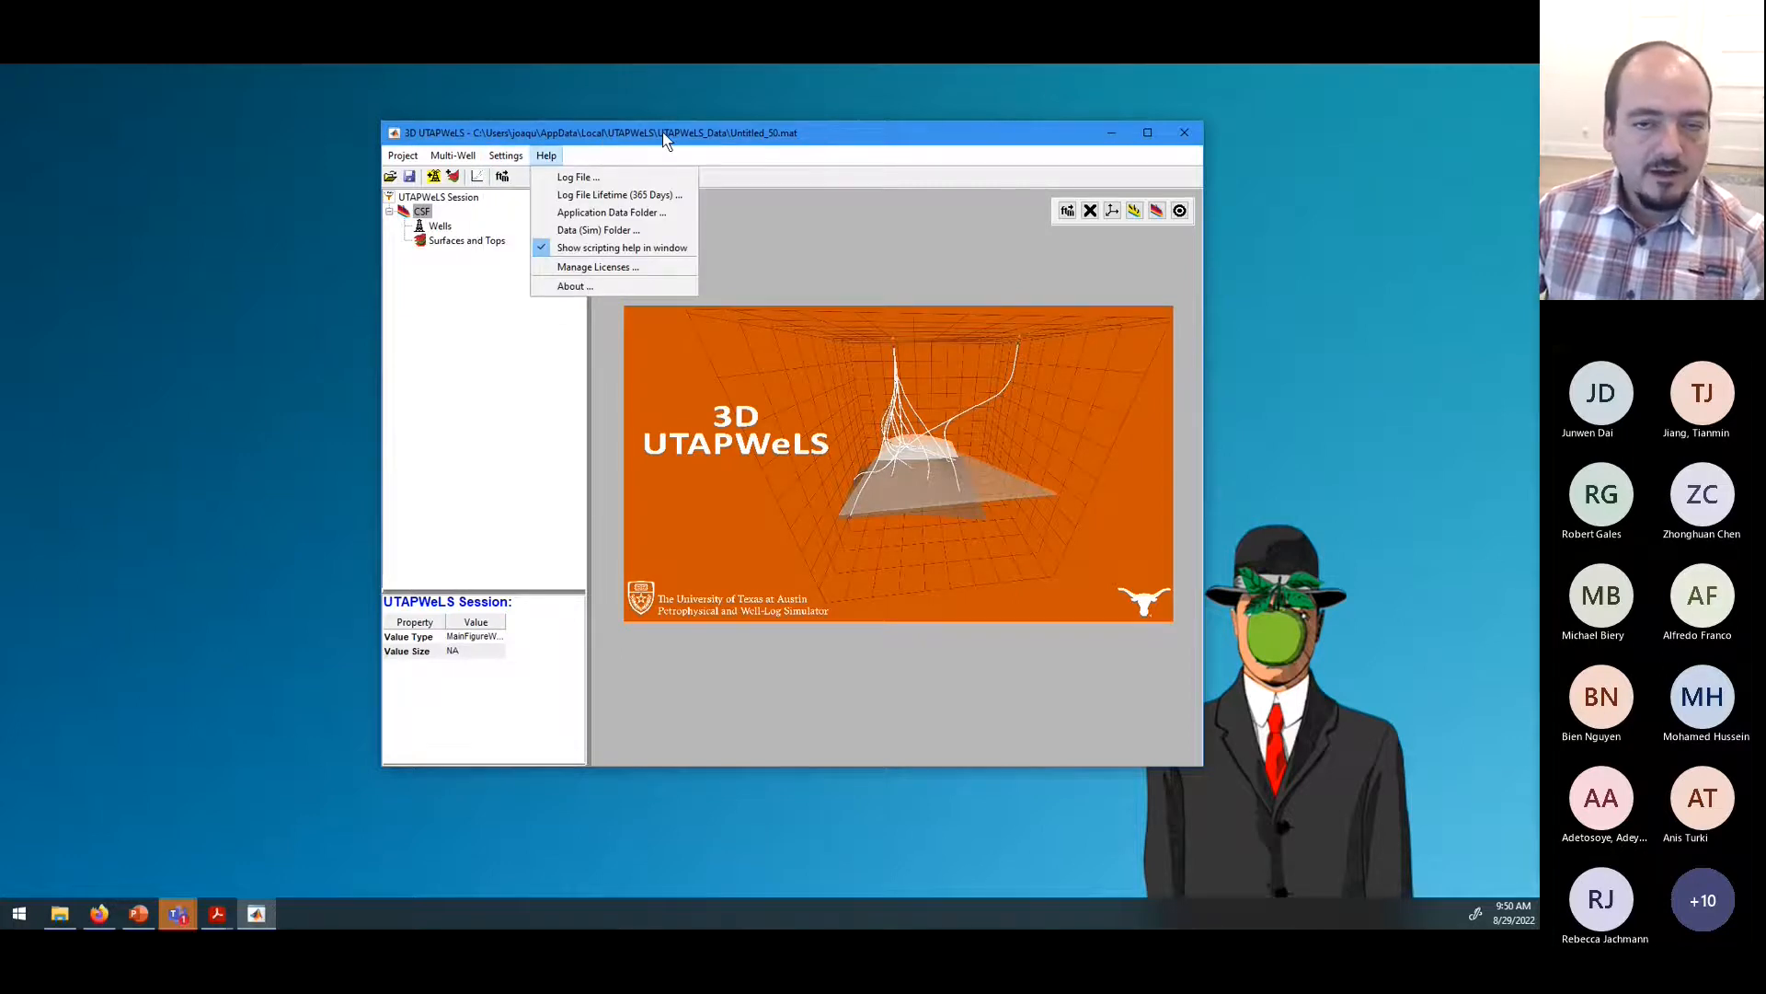
pyautogui.moveTo(665, 139); pyautogui.dragTo(658, 137)
# Step: Open the session's log file in the text editor
pyautogui.click(543, 154)
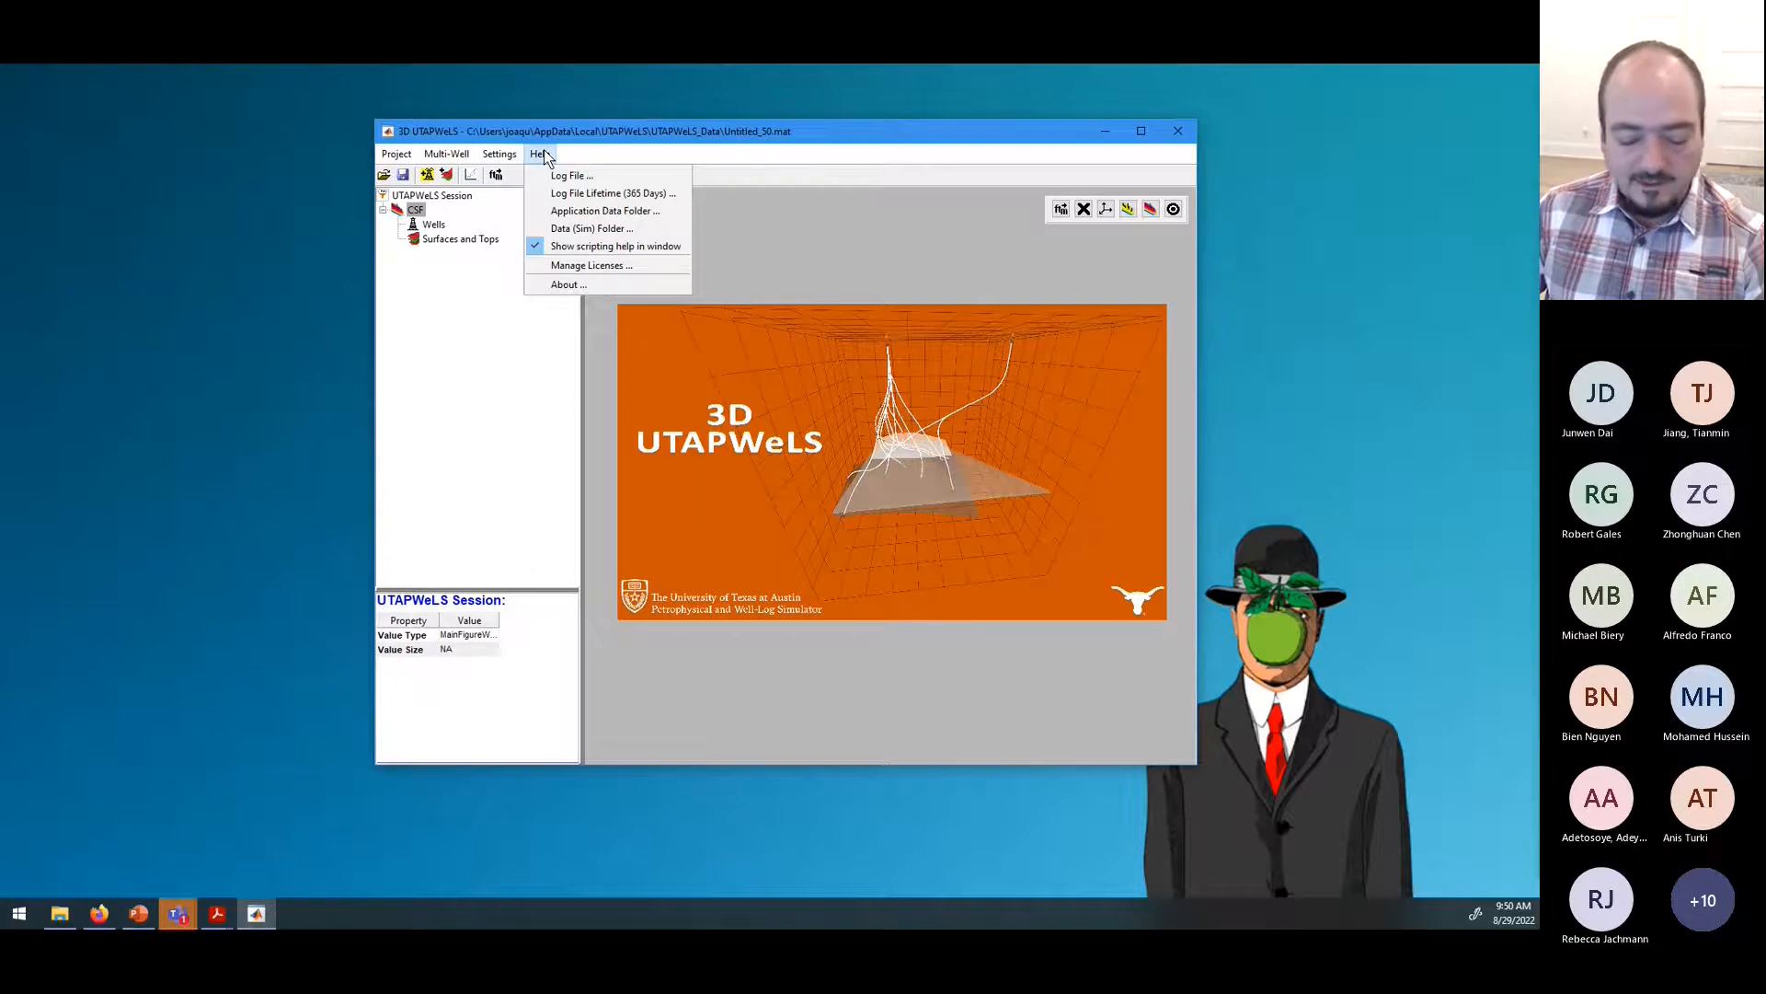
pyautogui.click(591, 177)
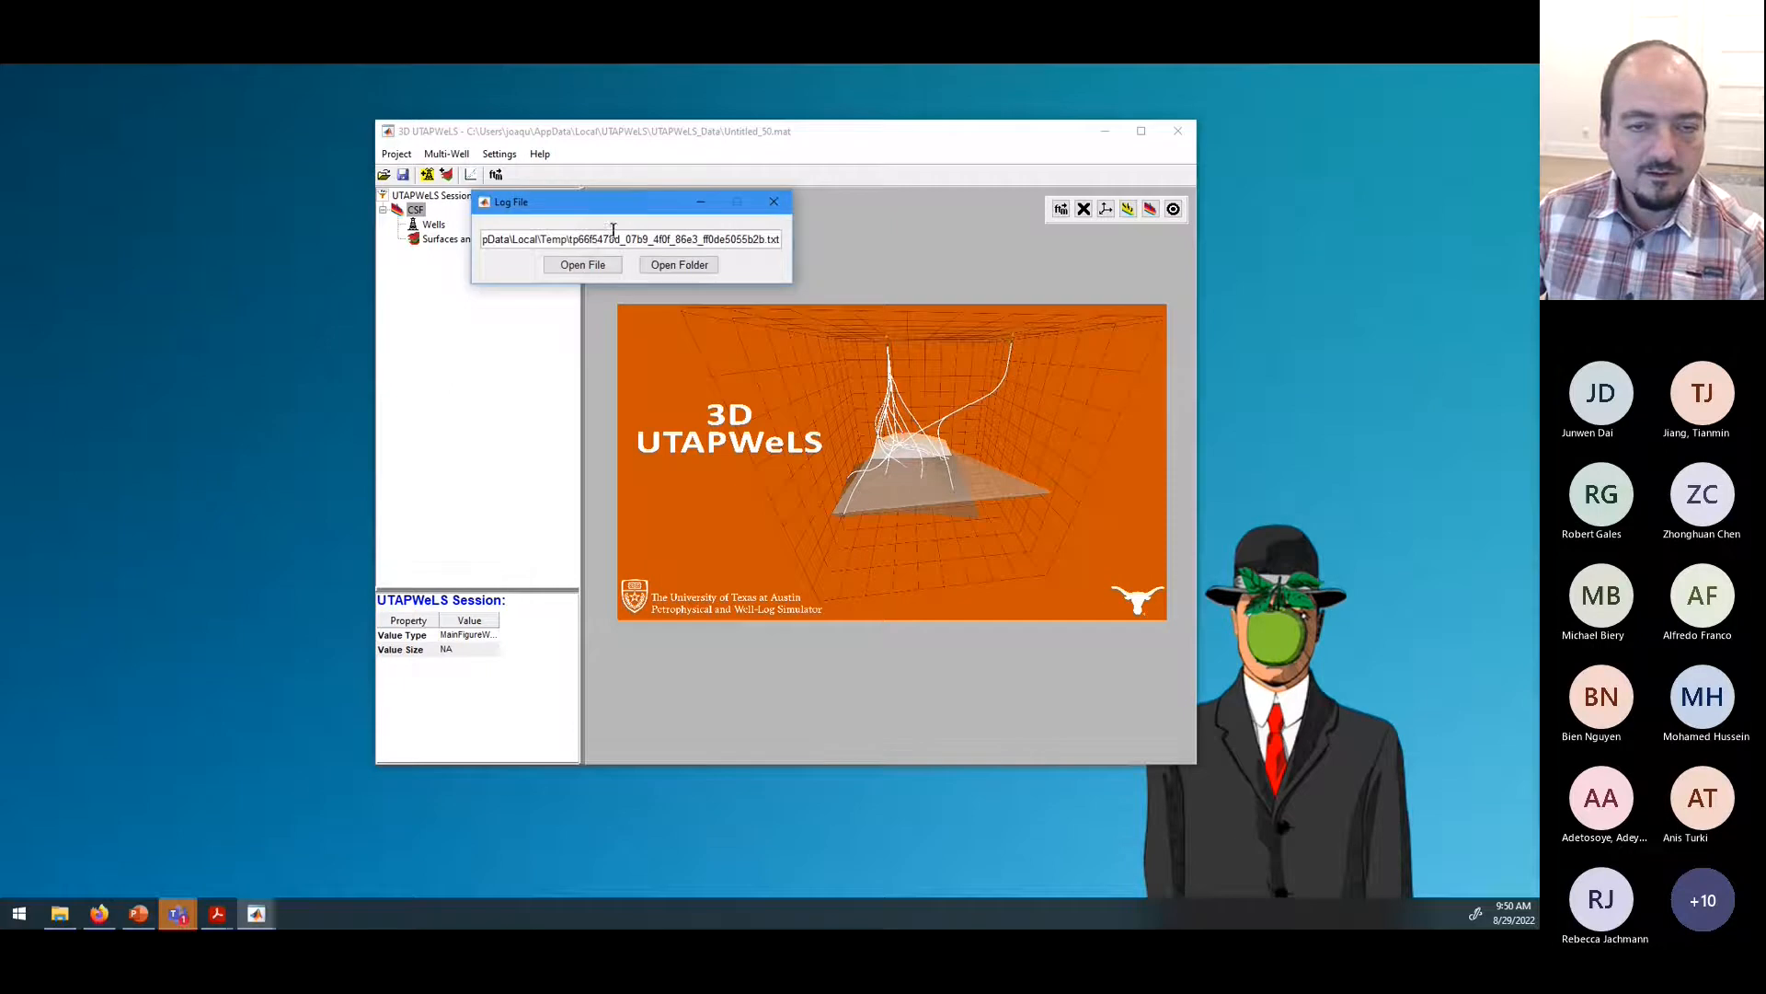
pyautogui.click(583, 265)
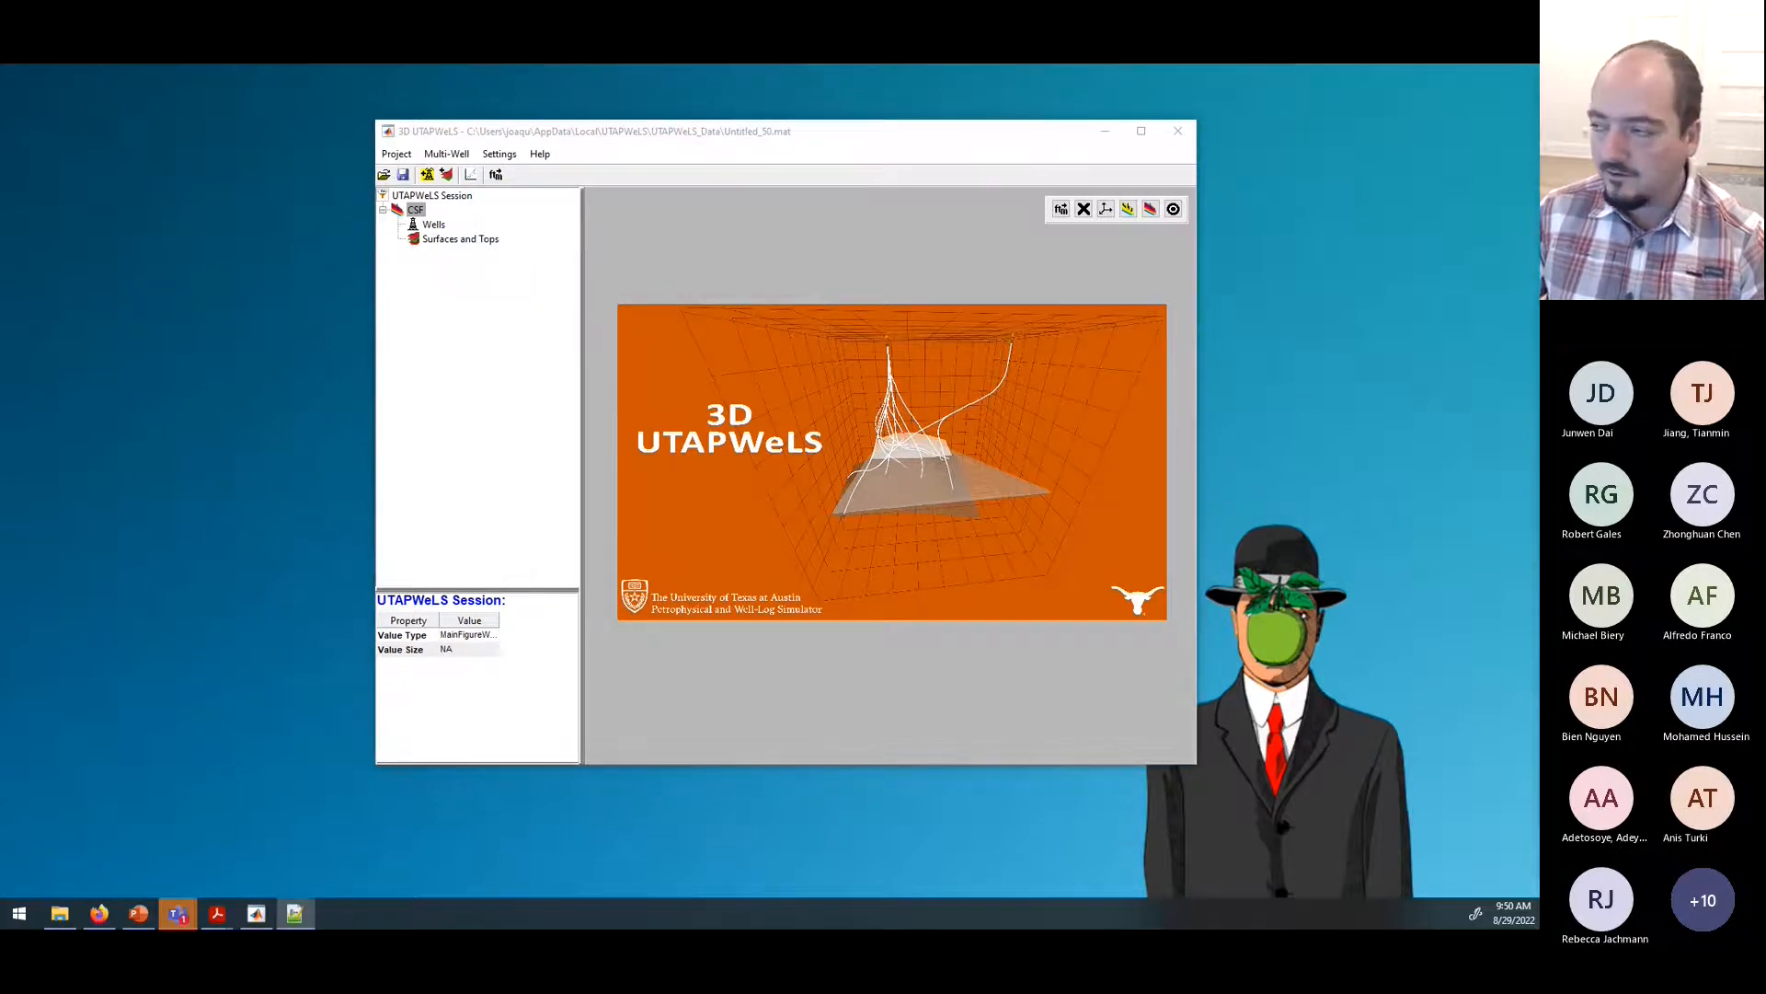
# Step: Read through the log file, select the last three entries after the startup banner, and move the log window aside
pyautogui.scroll(-3, 687, 497)
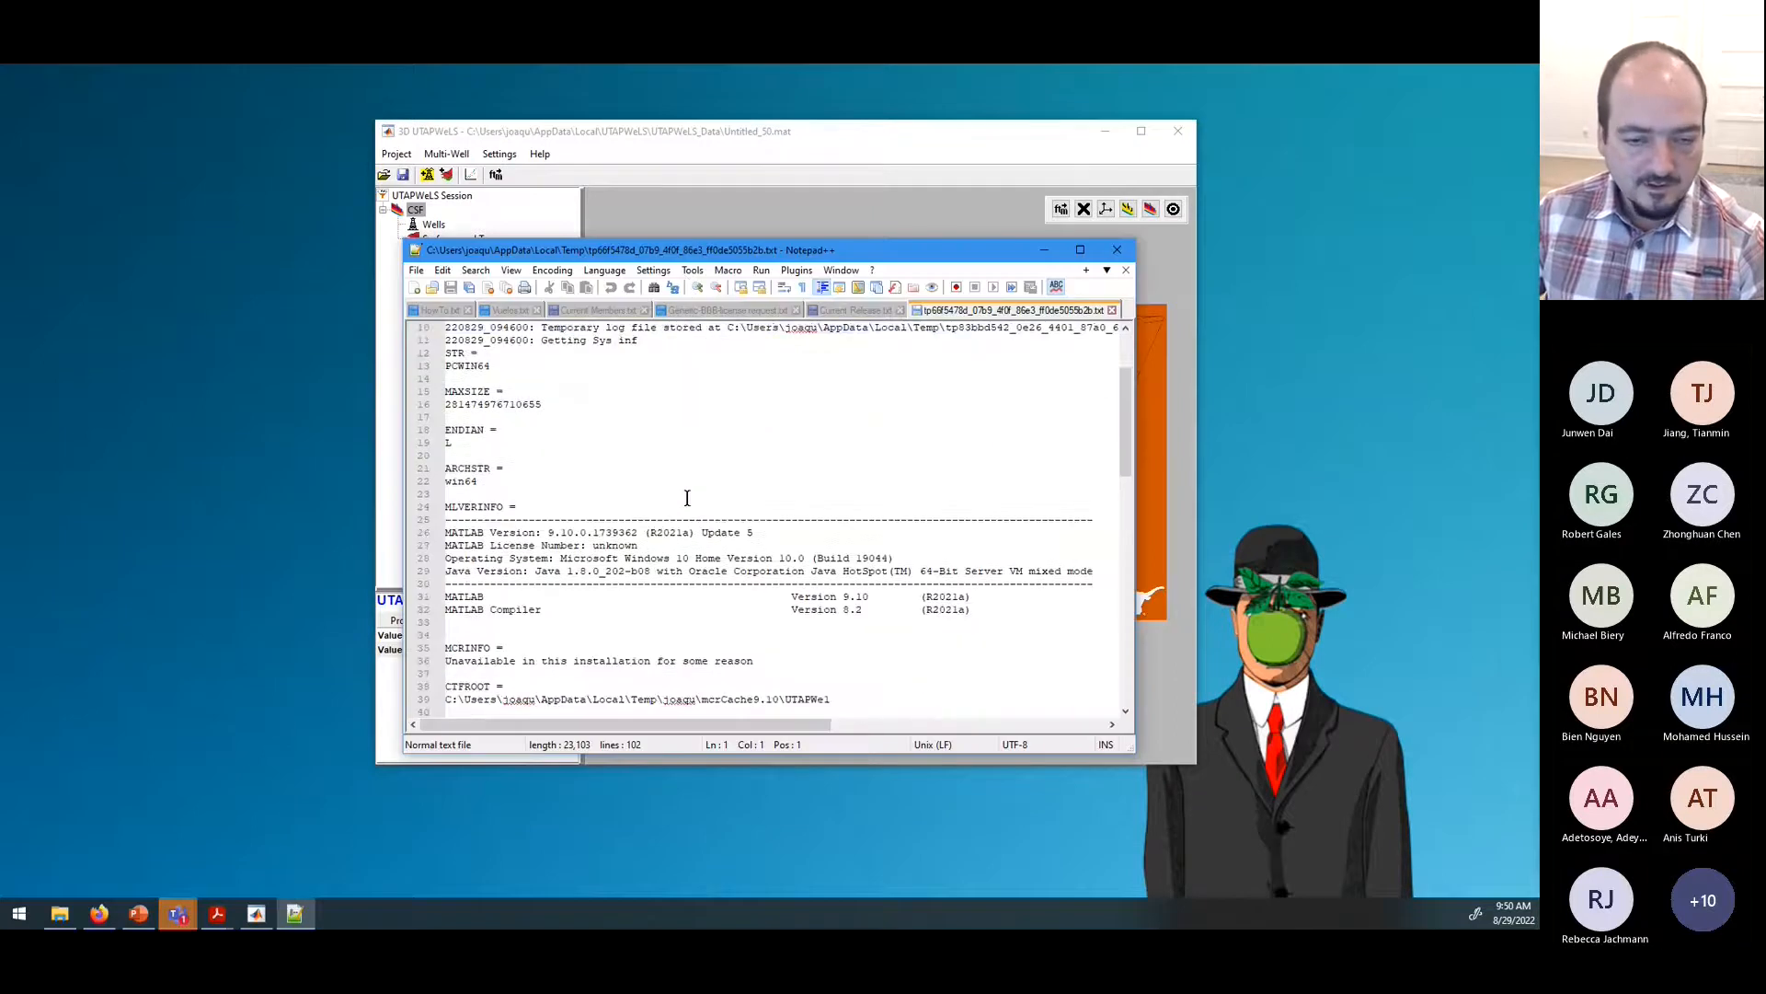
pyautogui.scroll(-4, 687, 498)
pyautogui.scroll(-17, 687, 498)
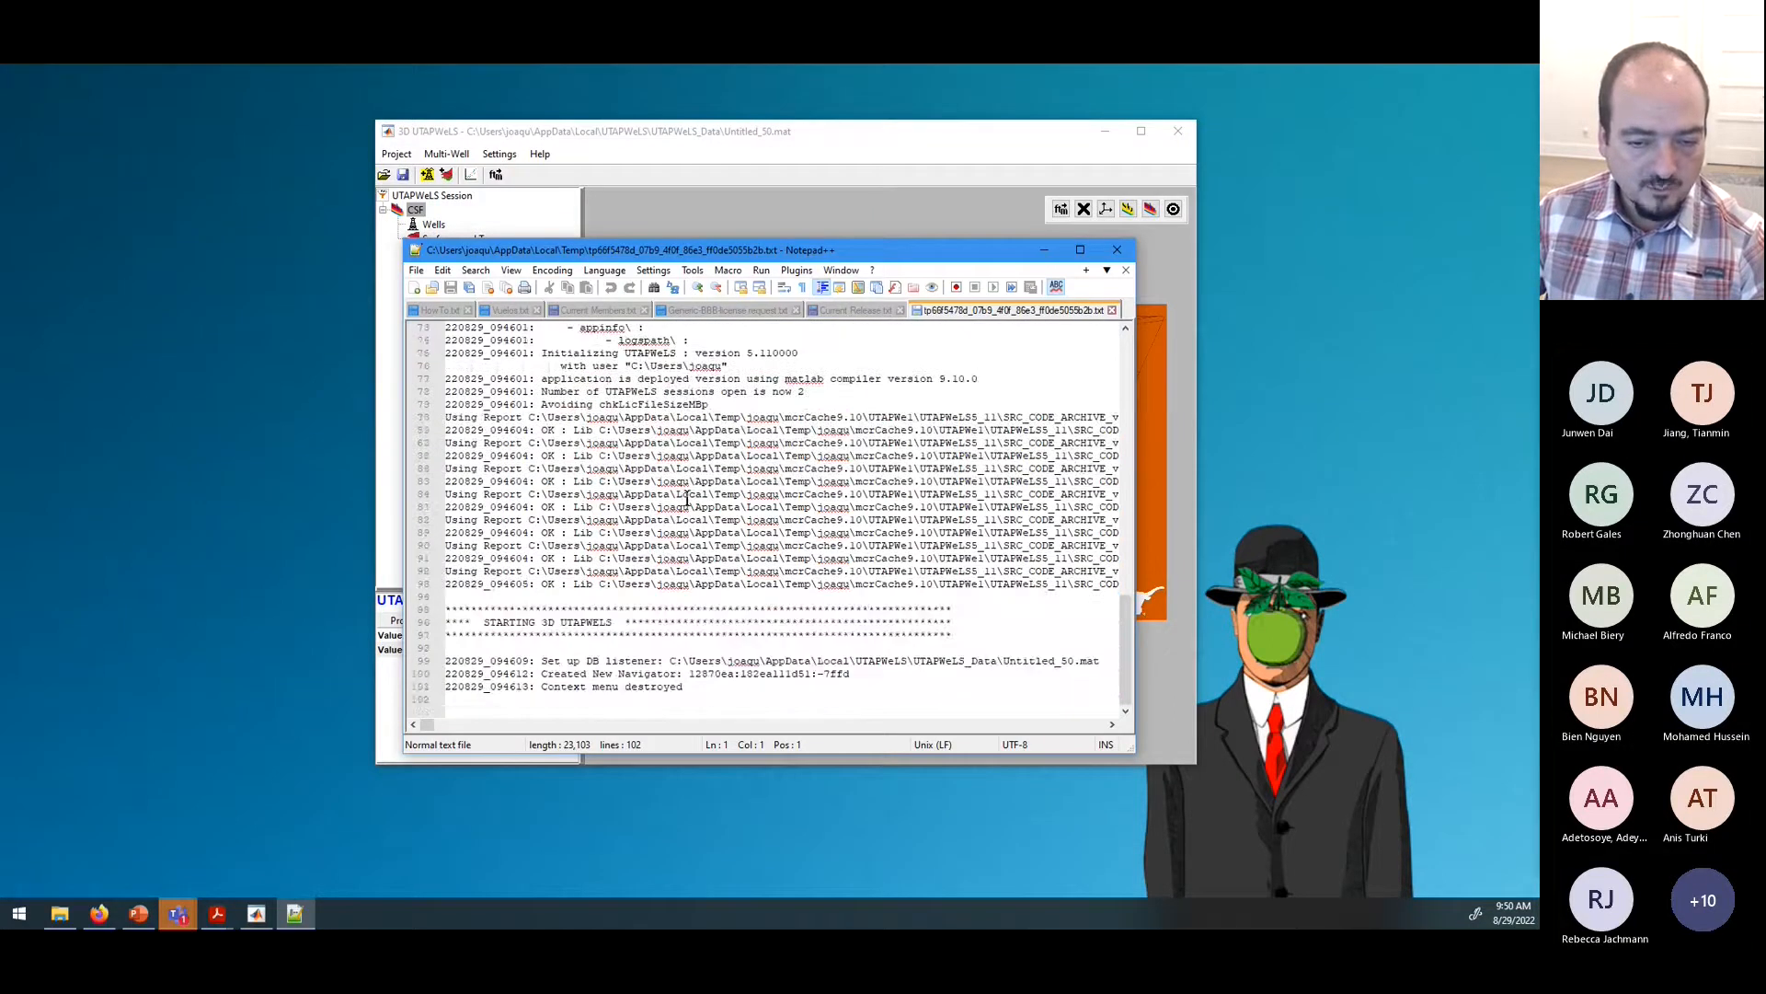
pyautogui.scroll(3, 687, 498)
pyautogui.scroll(10, 687, 497)
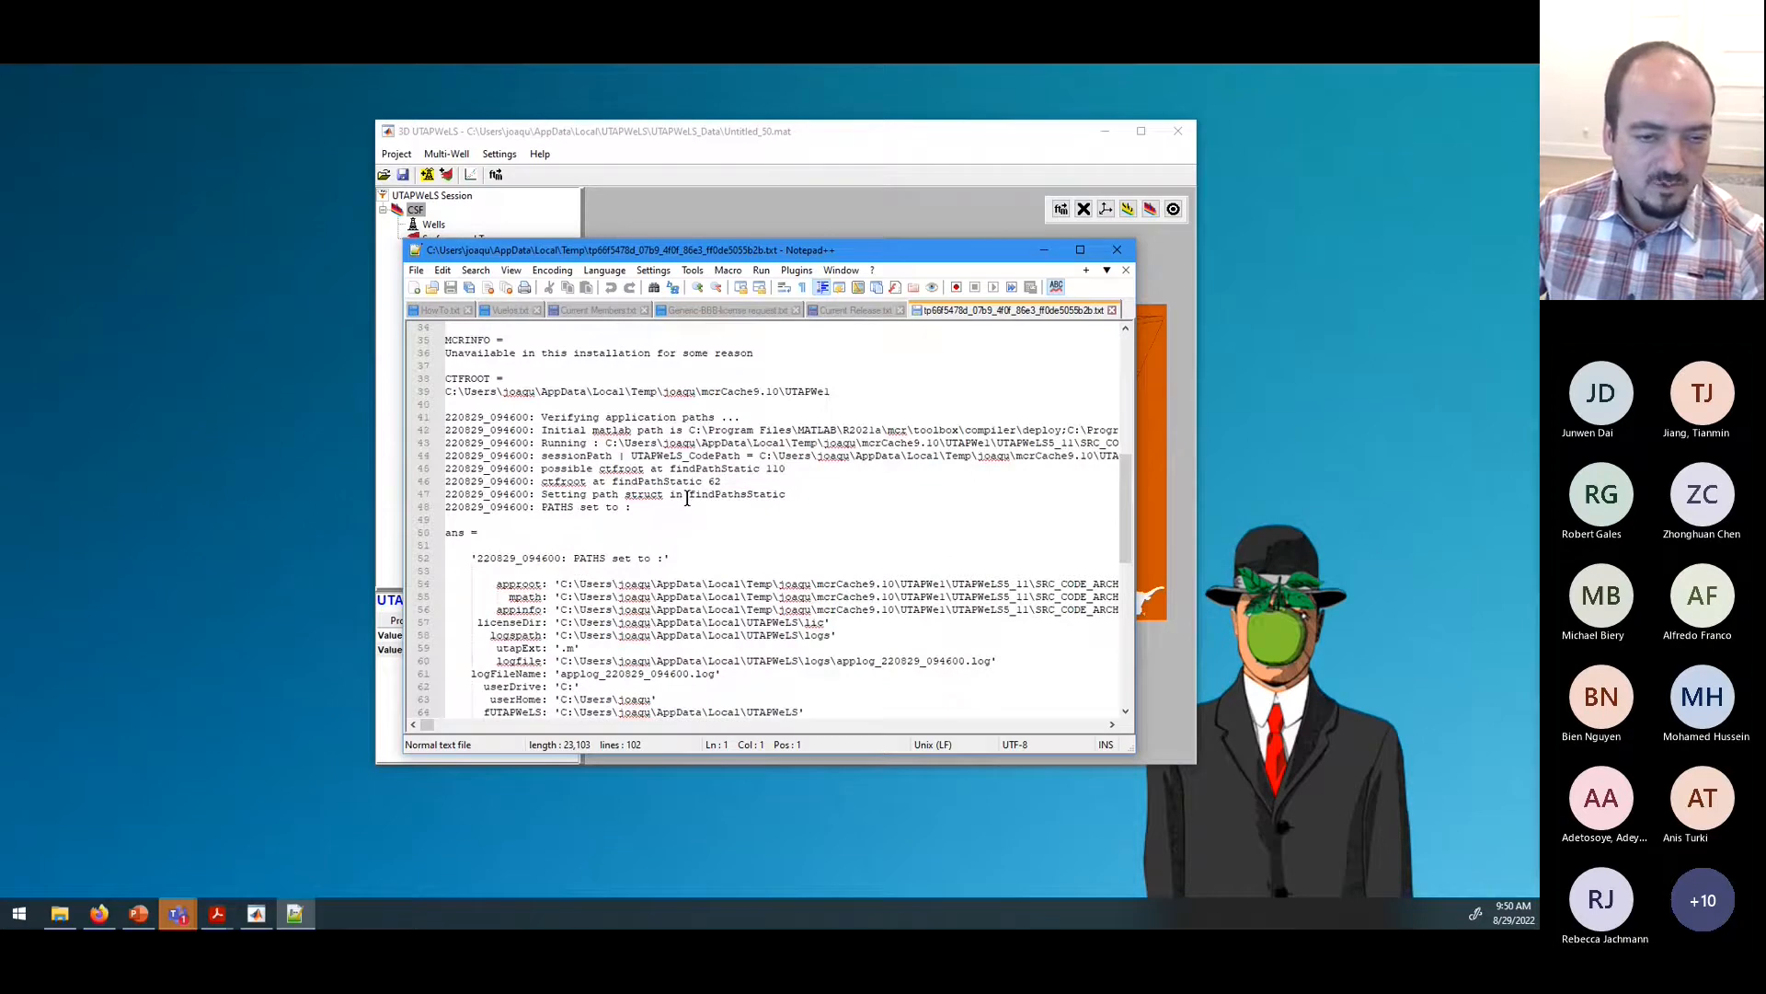
pyautogui.scroll(-13, 688, 497)
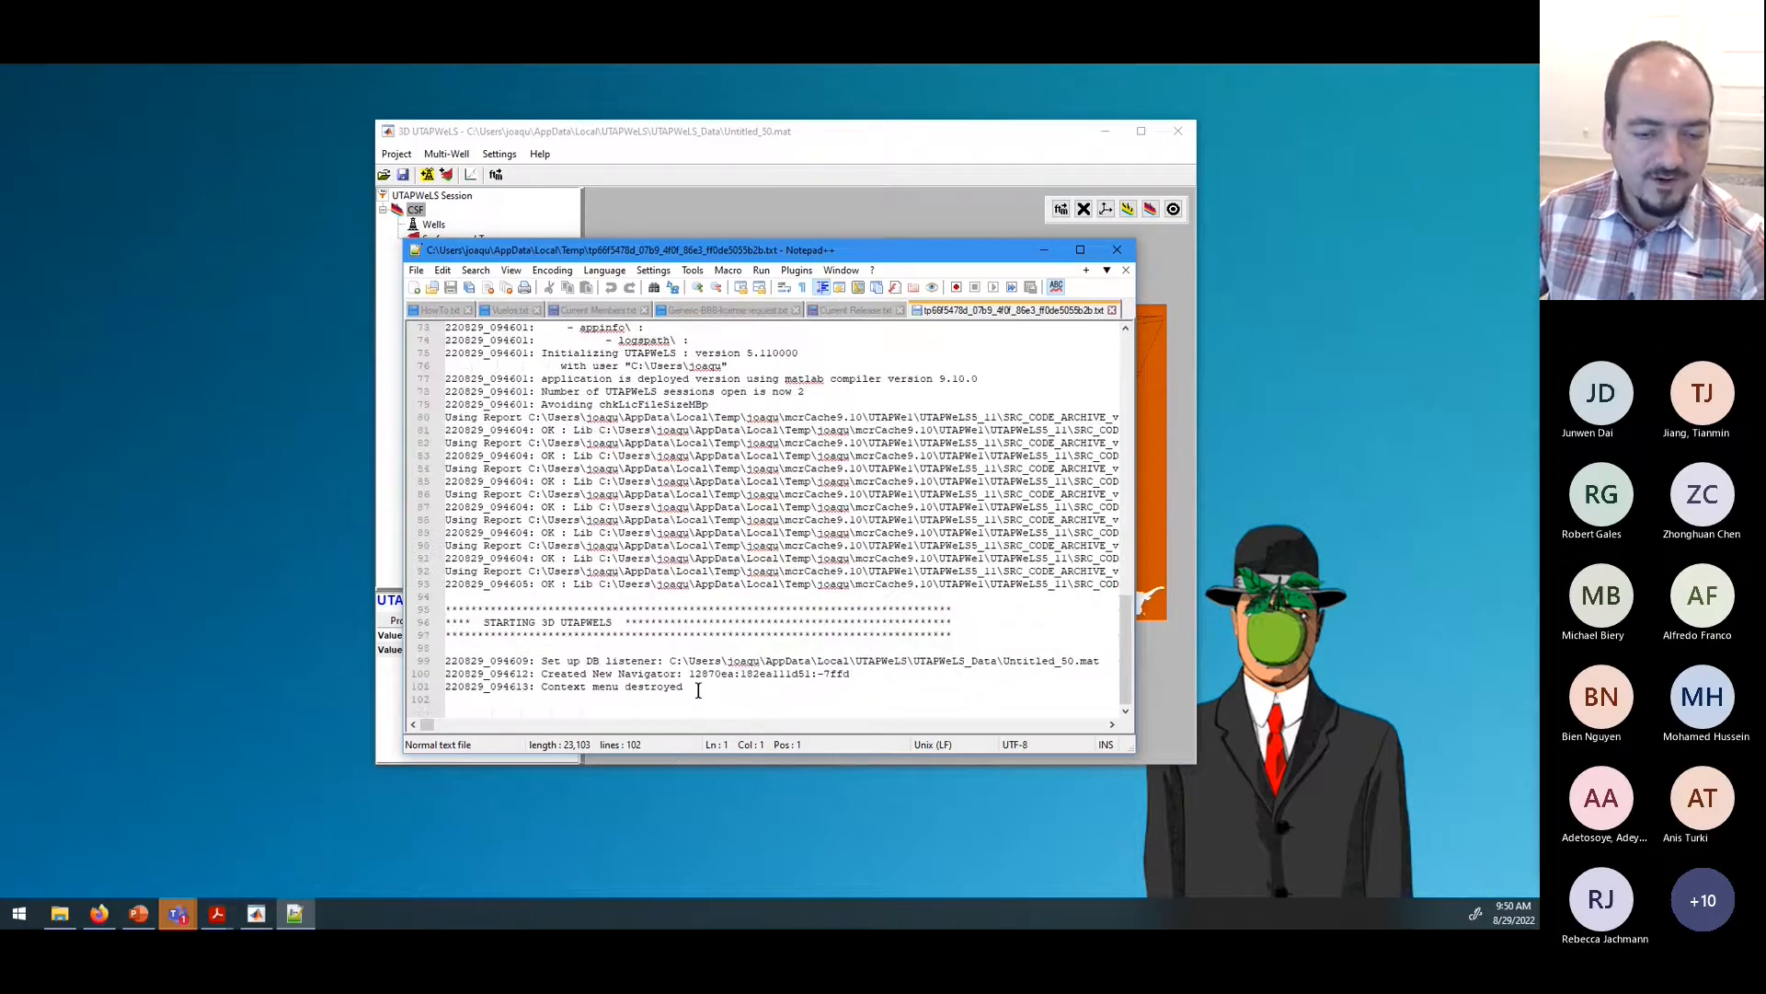
pyautogui.moveTo(445, 660); pyautogui.dragTo(736, 688)
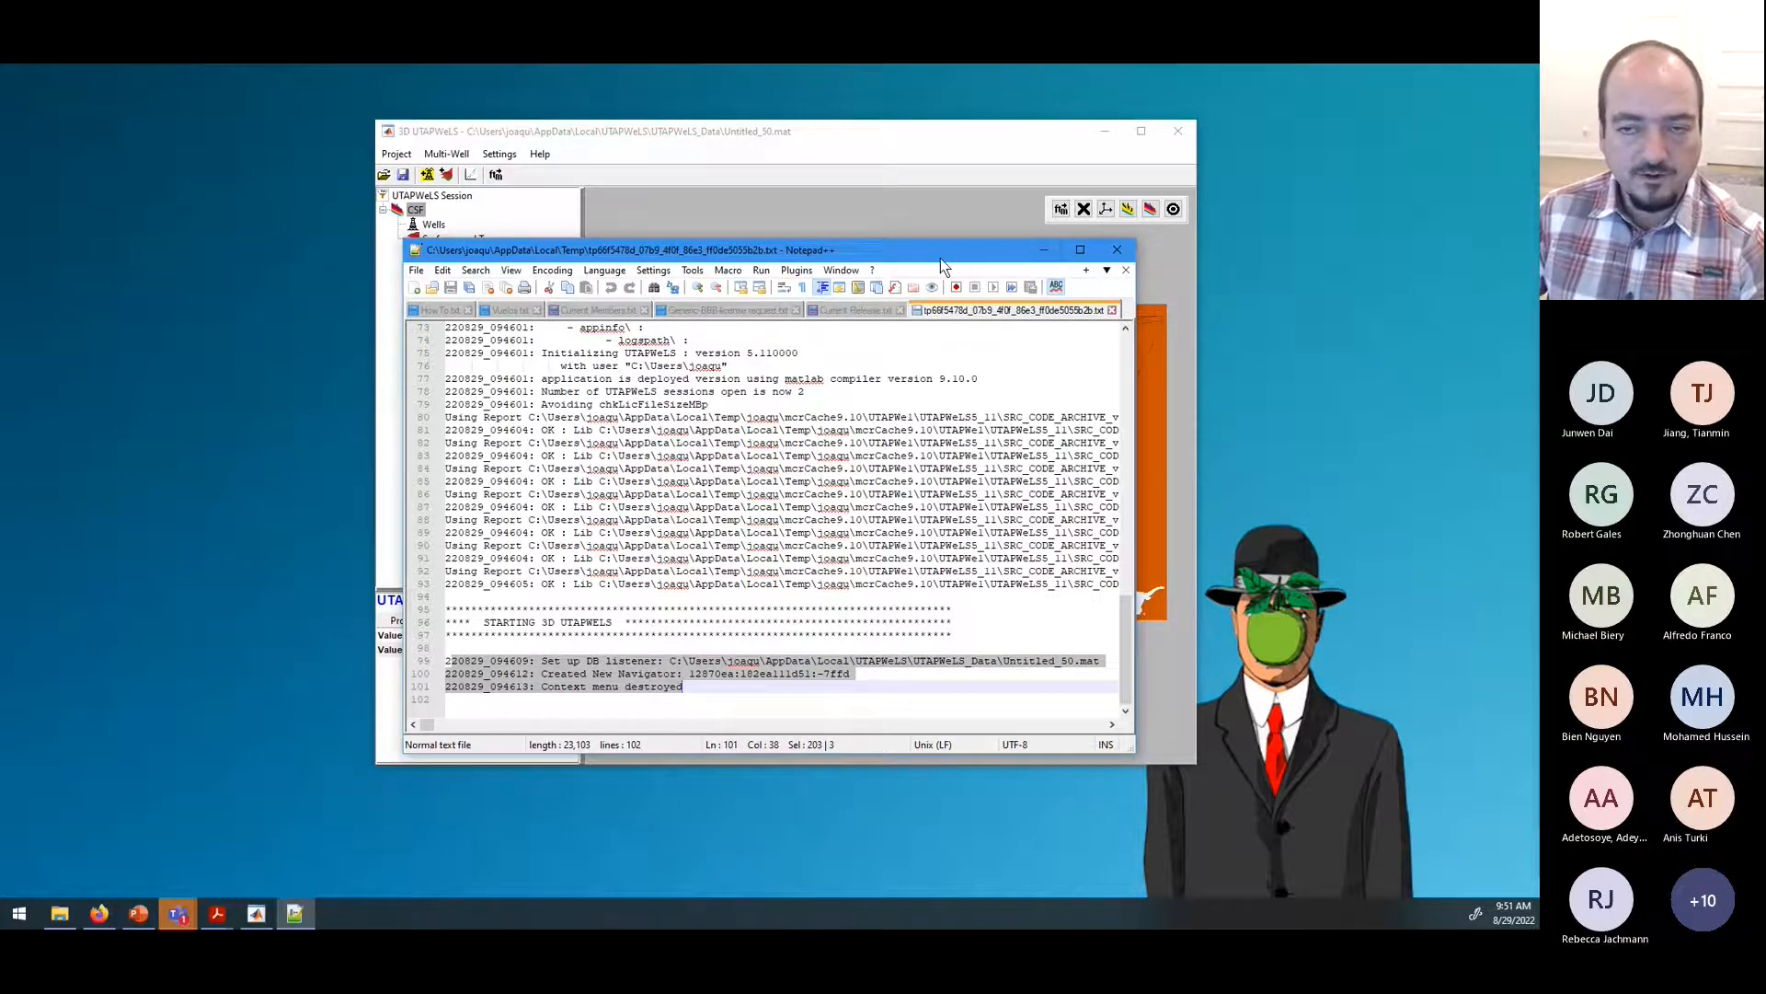
pyautogui.moveTo(942, 265); pyautogui.dragTo(1150, 271)
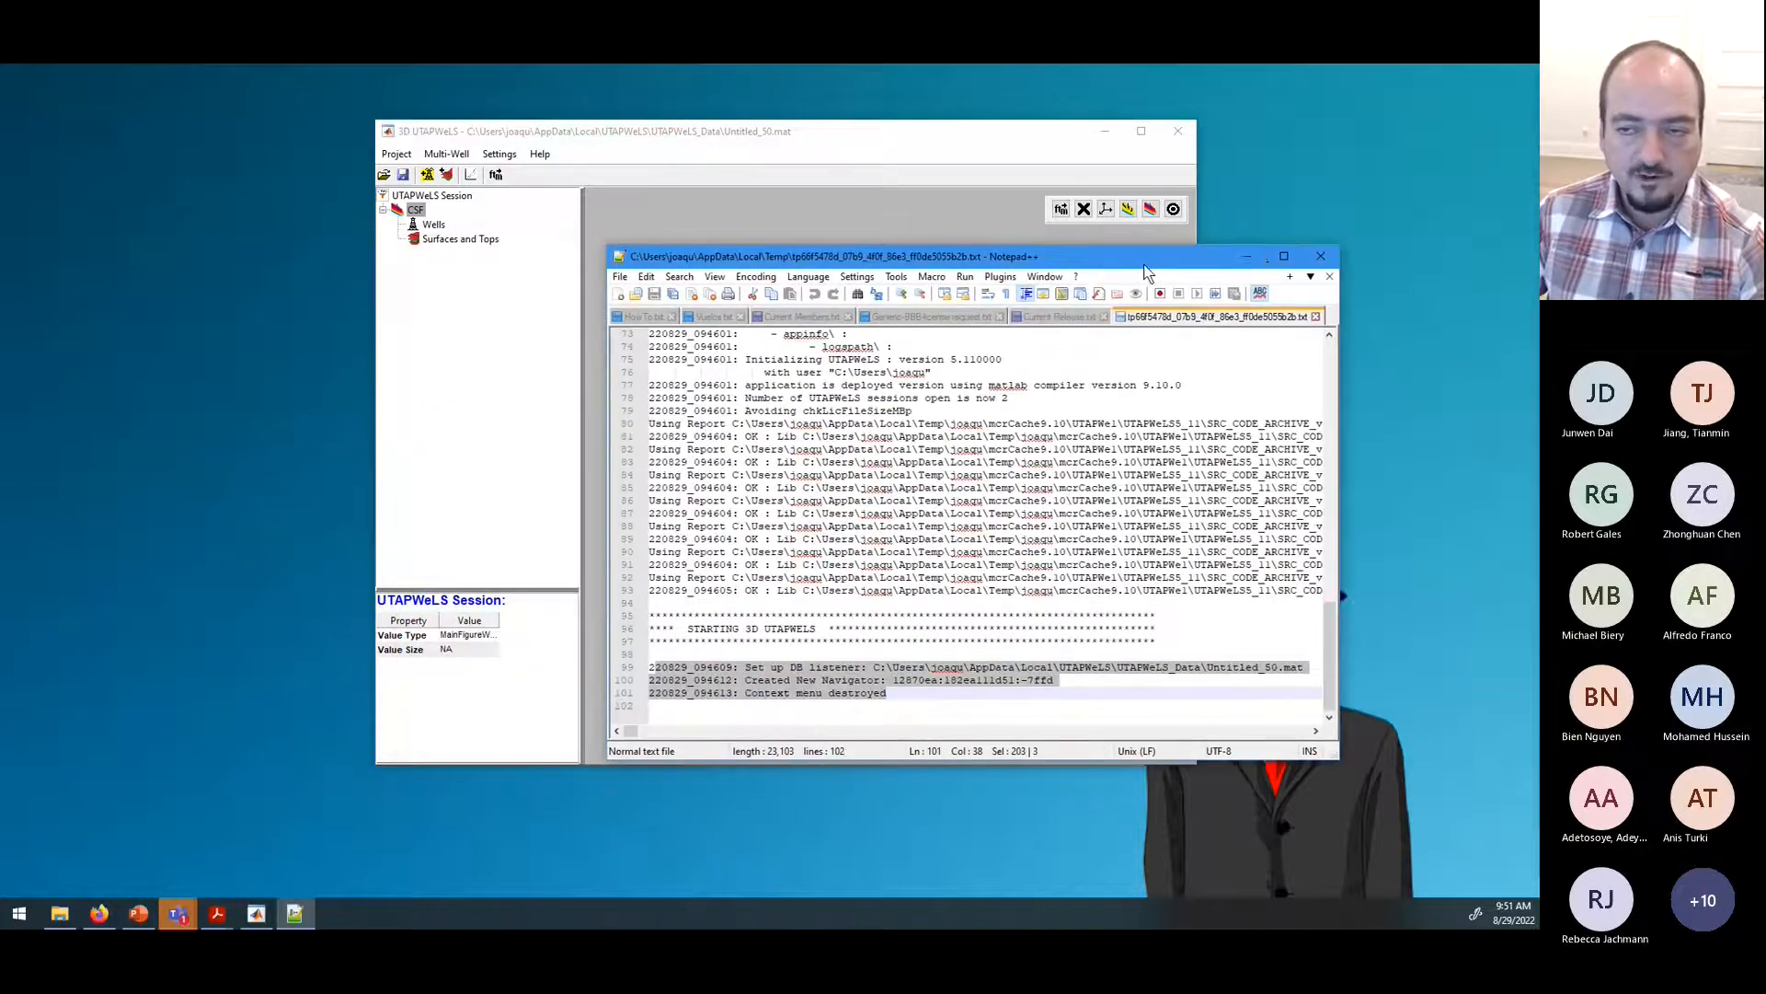
# Step: Check the locations of the application data folder and the simulation data folder, closing each dialog without changes
pyautogui.click(540, 153)
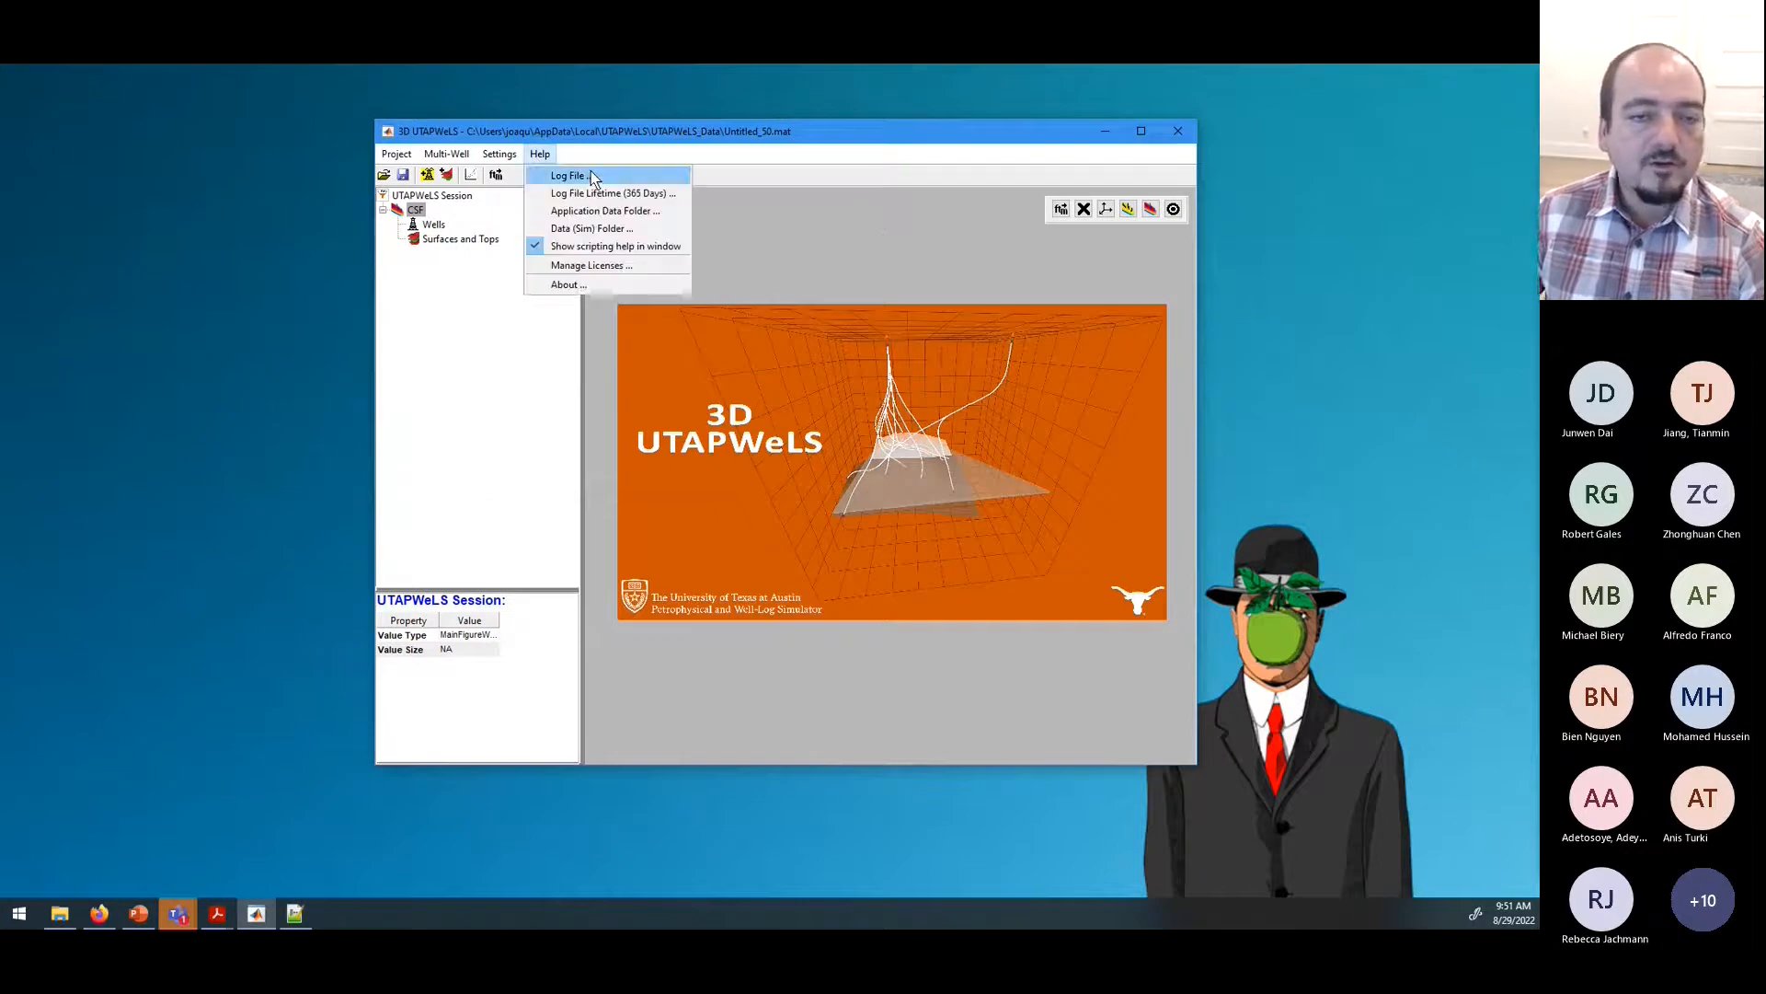
pyautogui.click(613, 214)
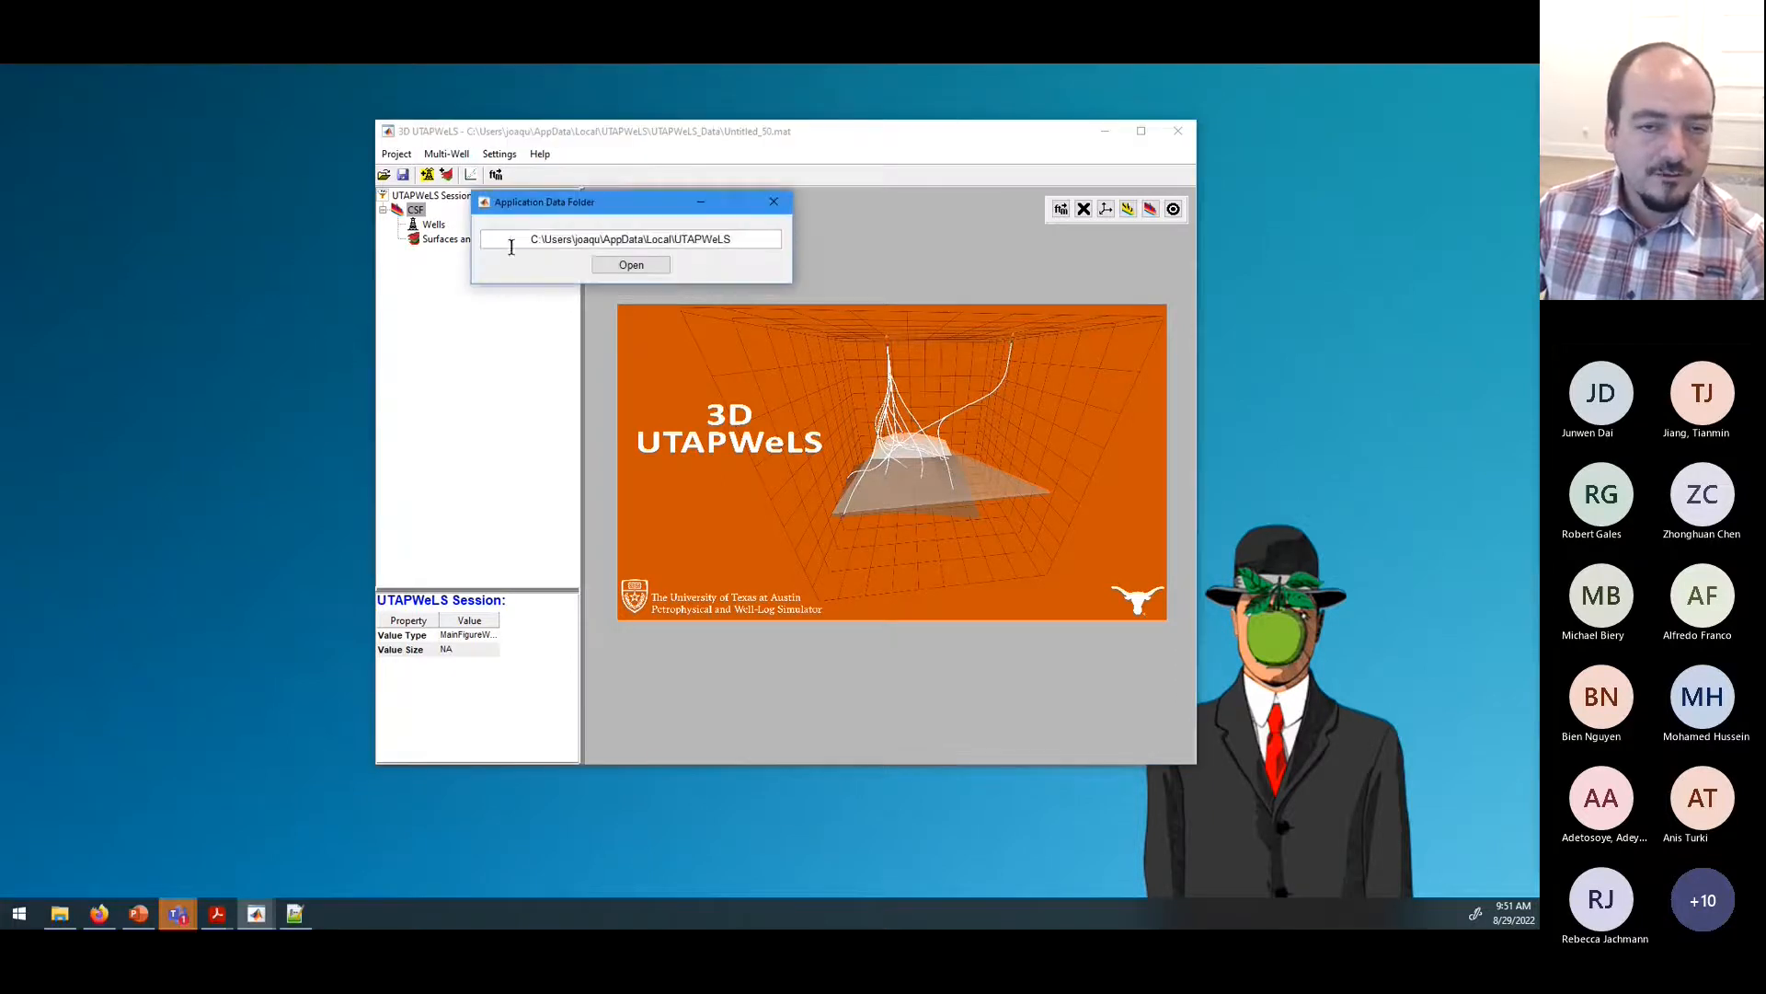
pyautogui.click(774, 202)
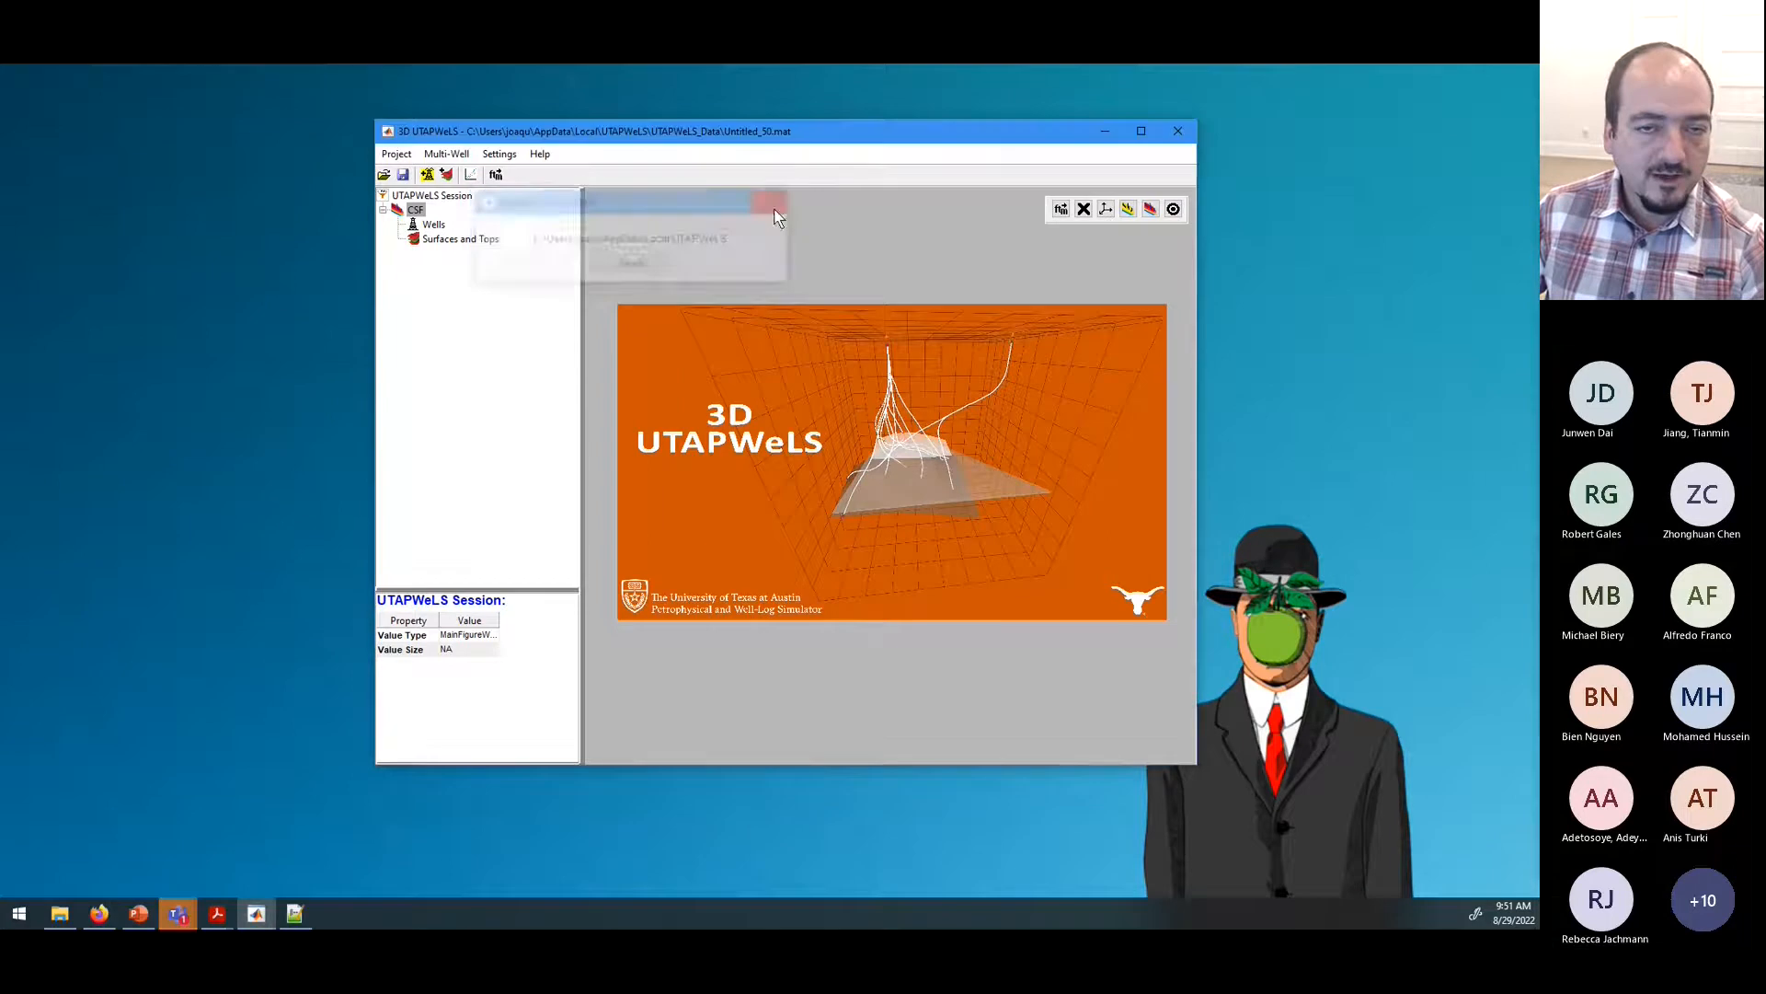
pyautogui.click(545, 155)
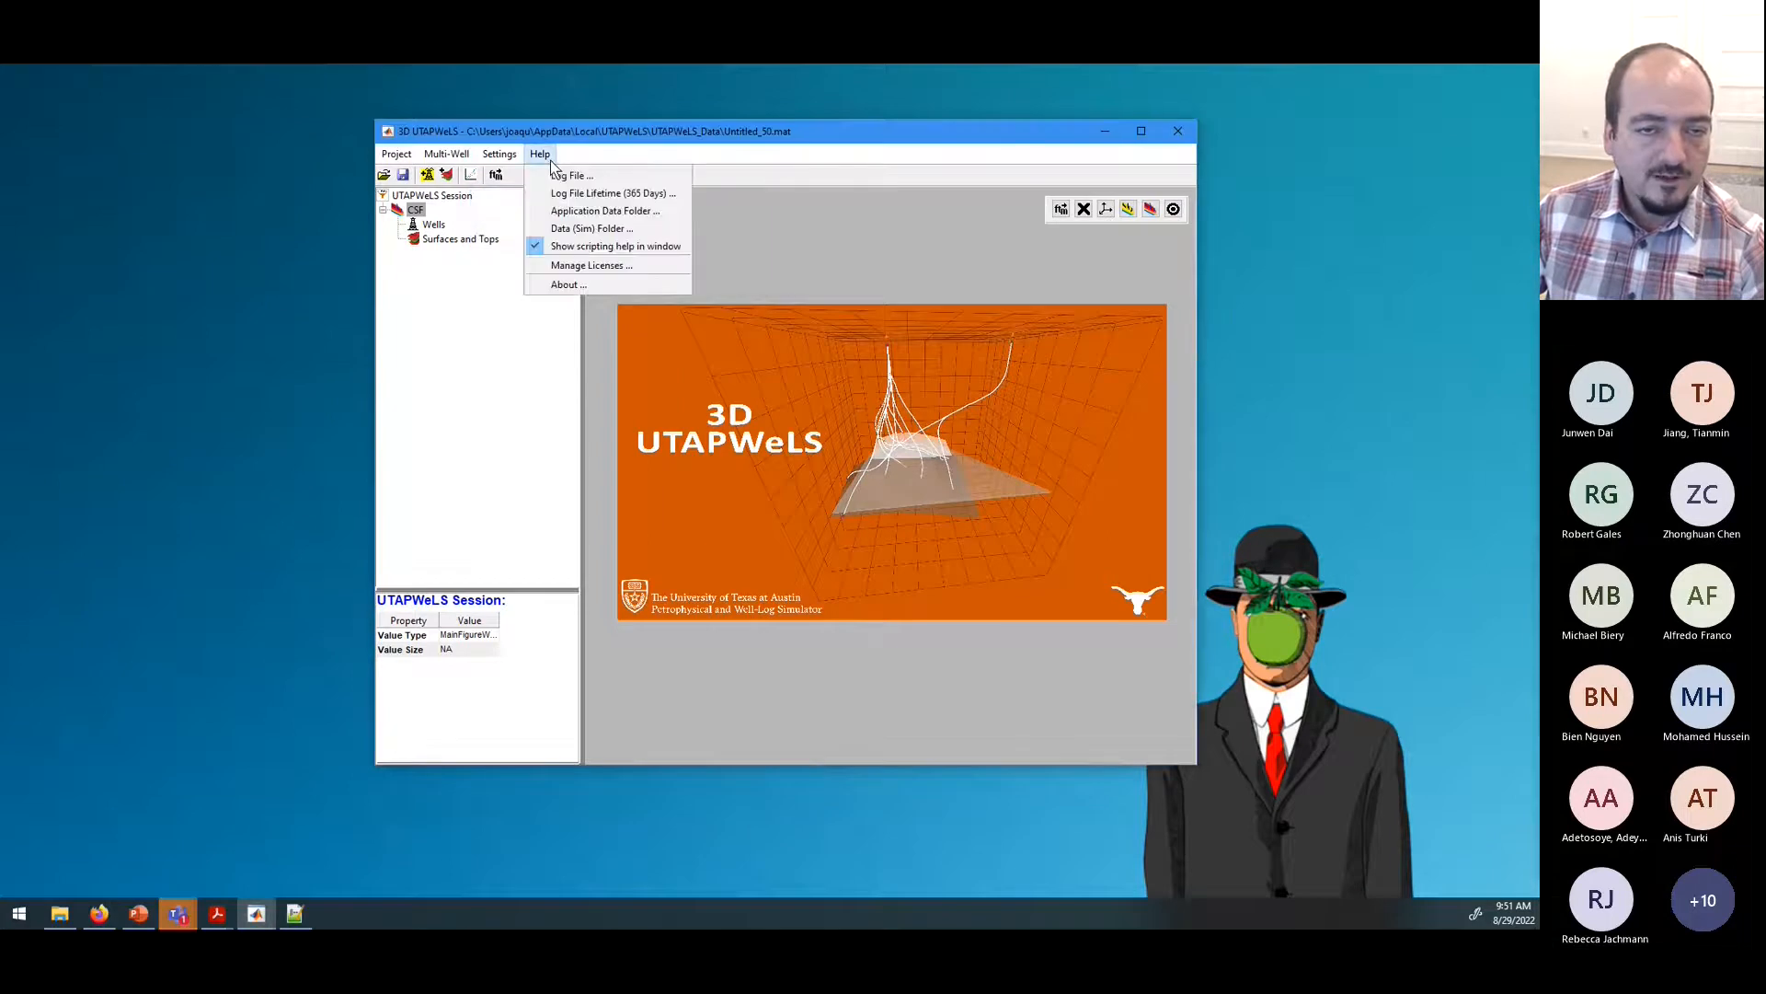
pyautogui.click(577, 237)
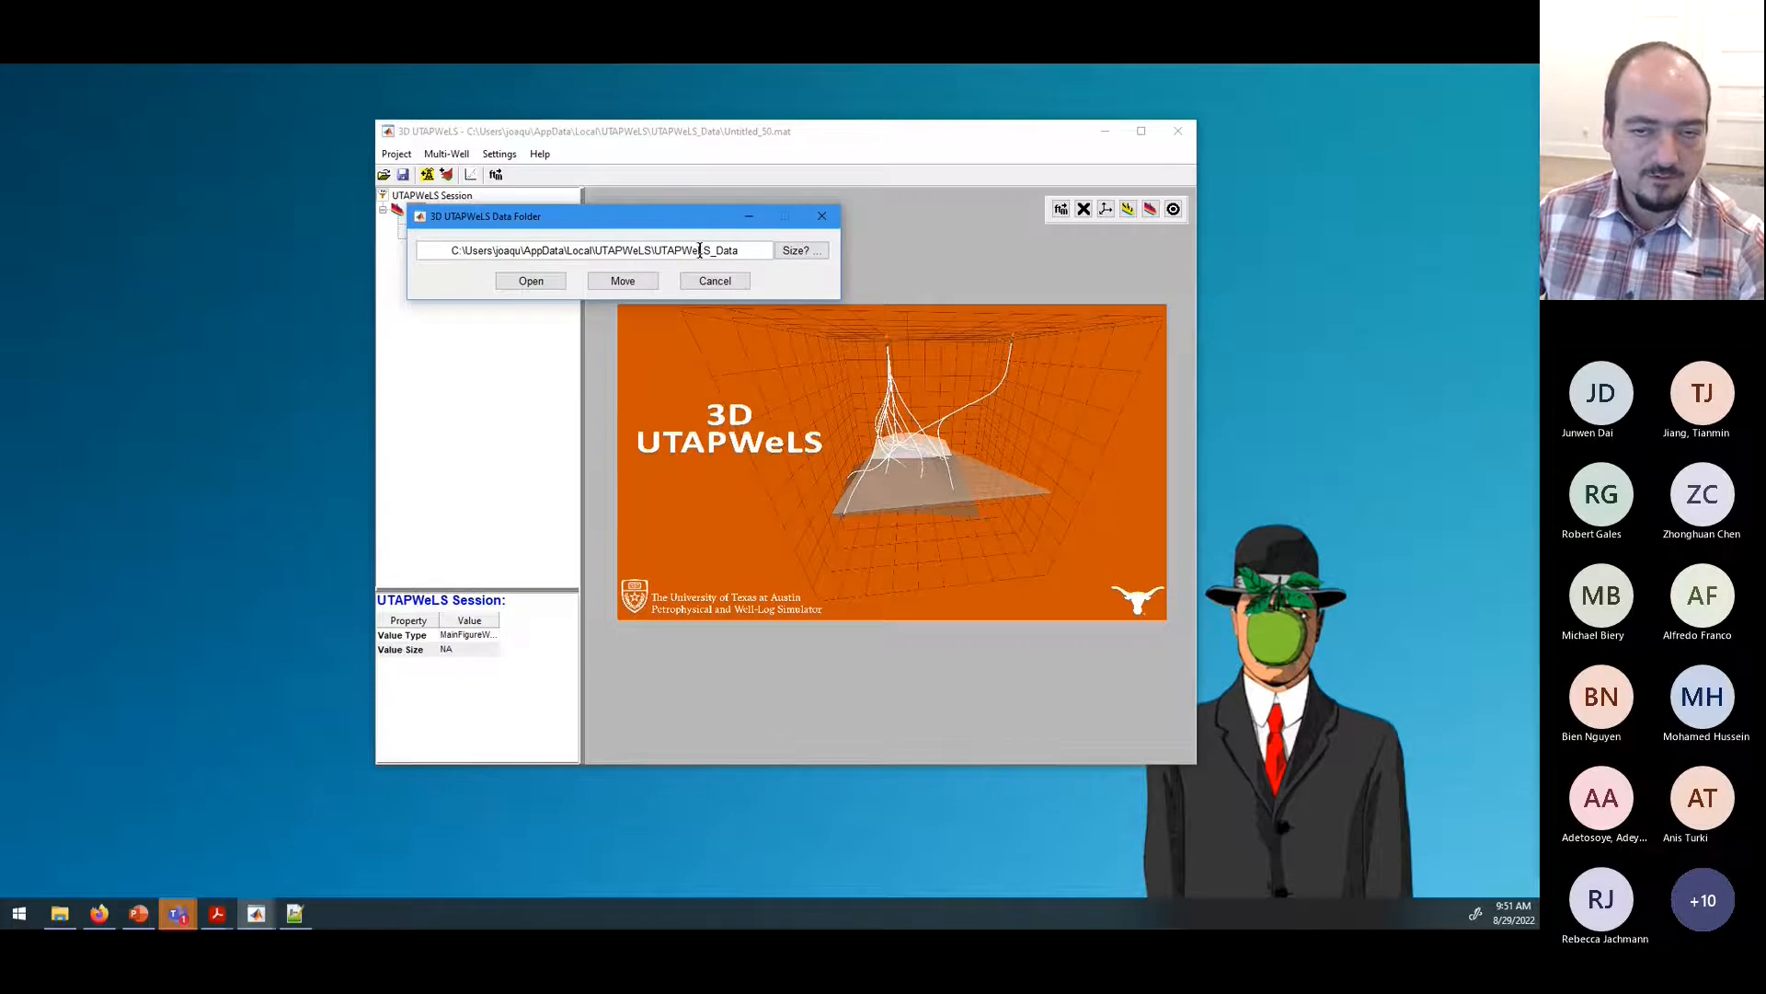
pyautogui.click(820, 217)
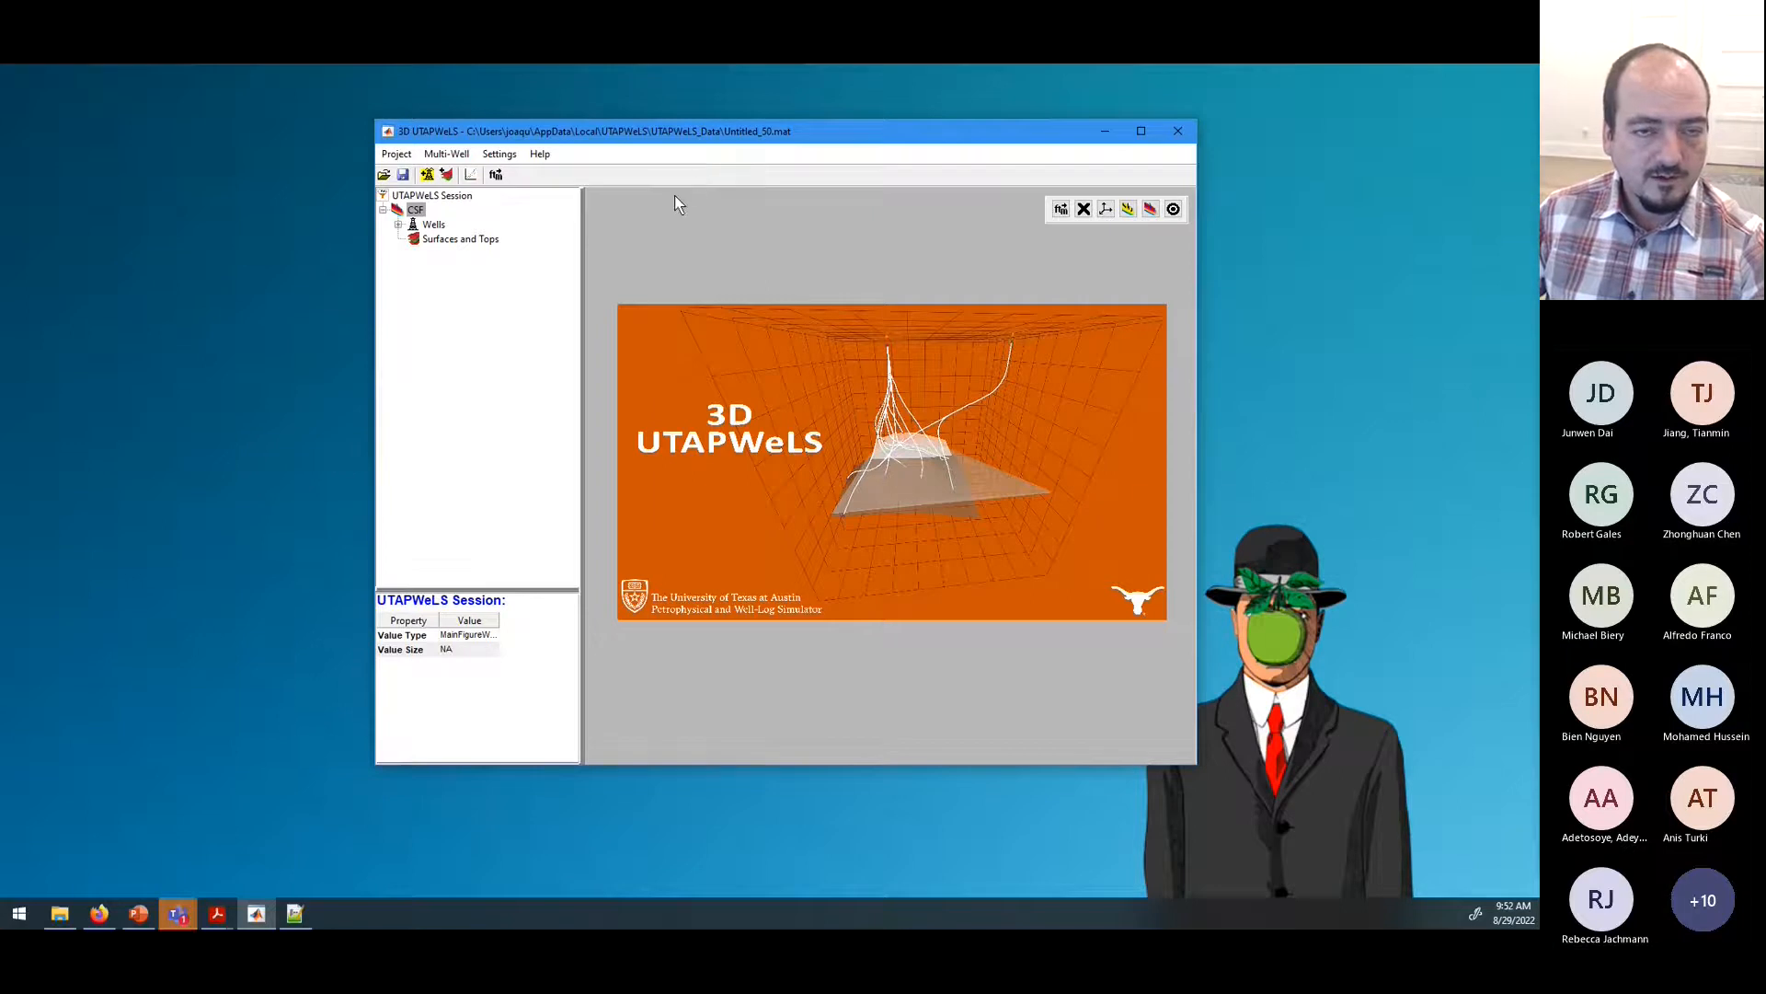
# Step: Expand the Wells node, open Well_1 in the Well Interpreter, and spread the interpreter and main windows apart
pyautogui.click(399, 224)
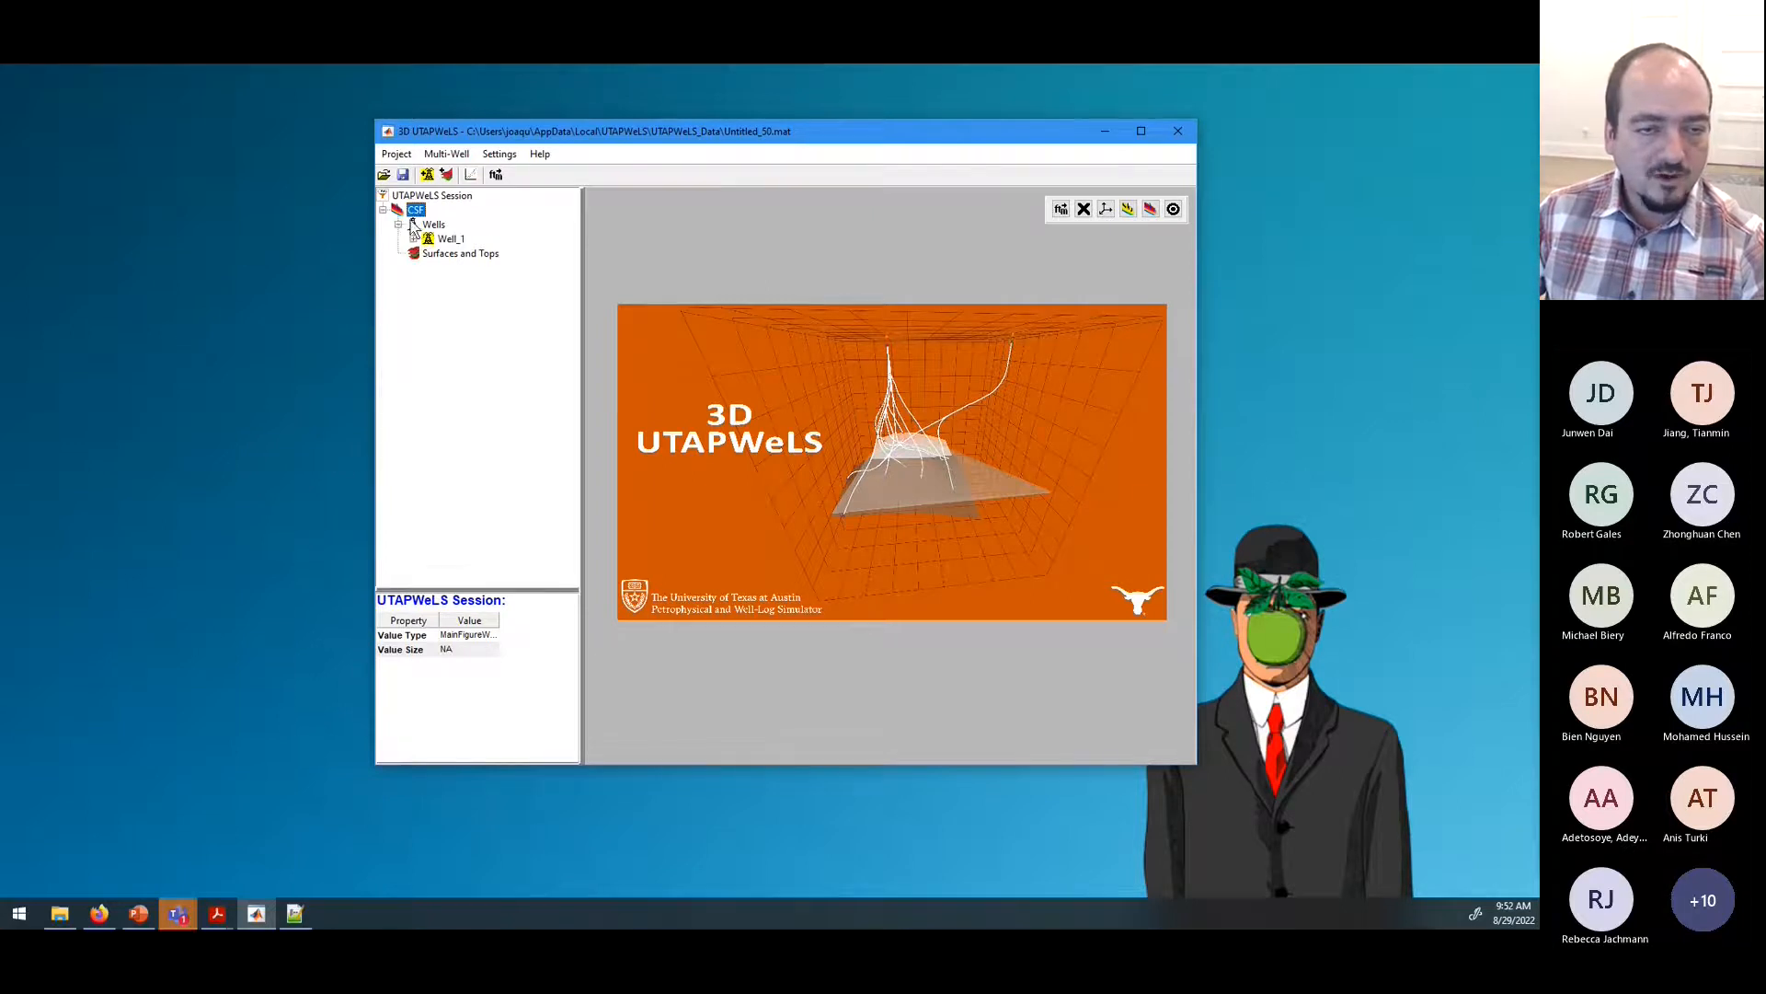
pyautogui.doubleClick(447, 238)
pyautogui.moveTo(624, 185); pyautogui.dragTo(936, 231)
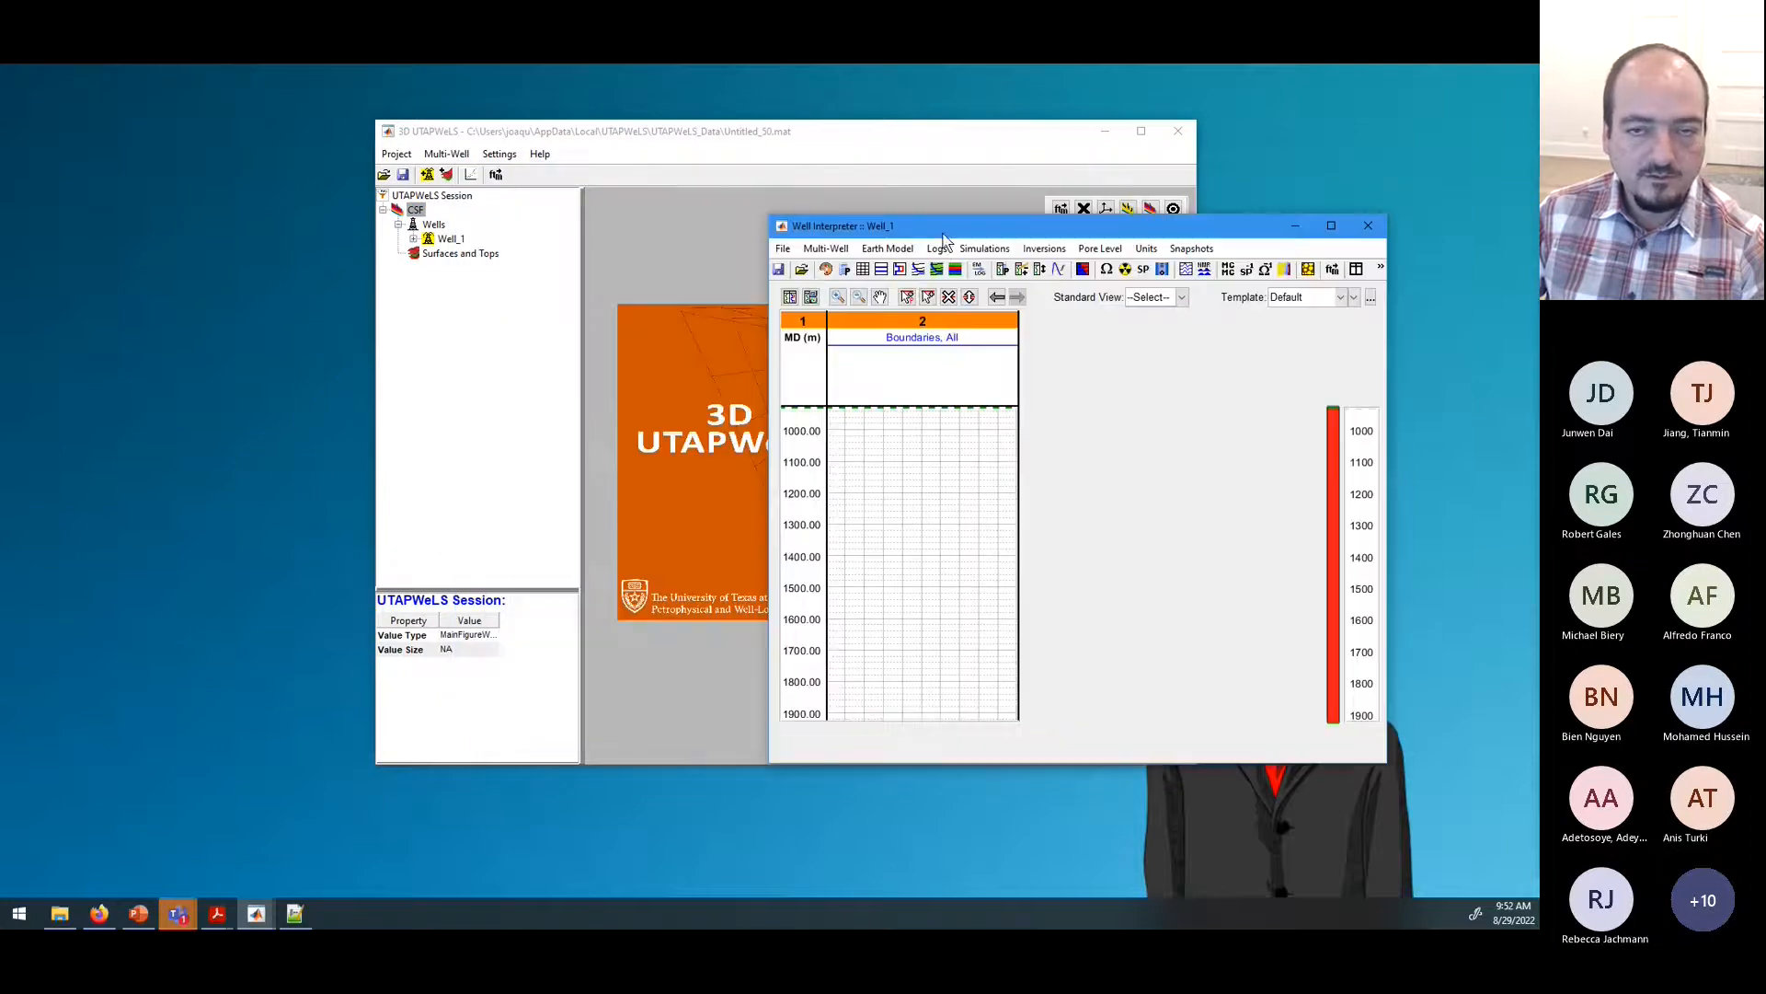
pyautogui.moveTo(792, 140); pyautogui.dragTo(580, 136)
pyautogui.click(1038, 377)
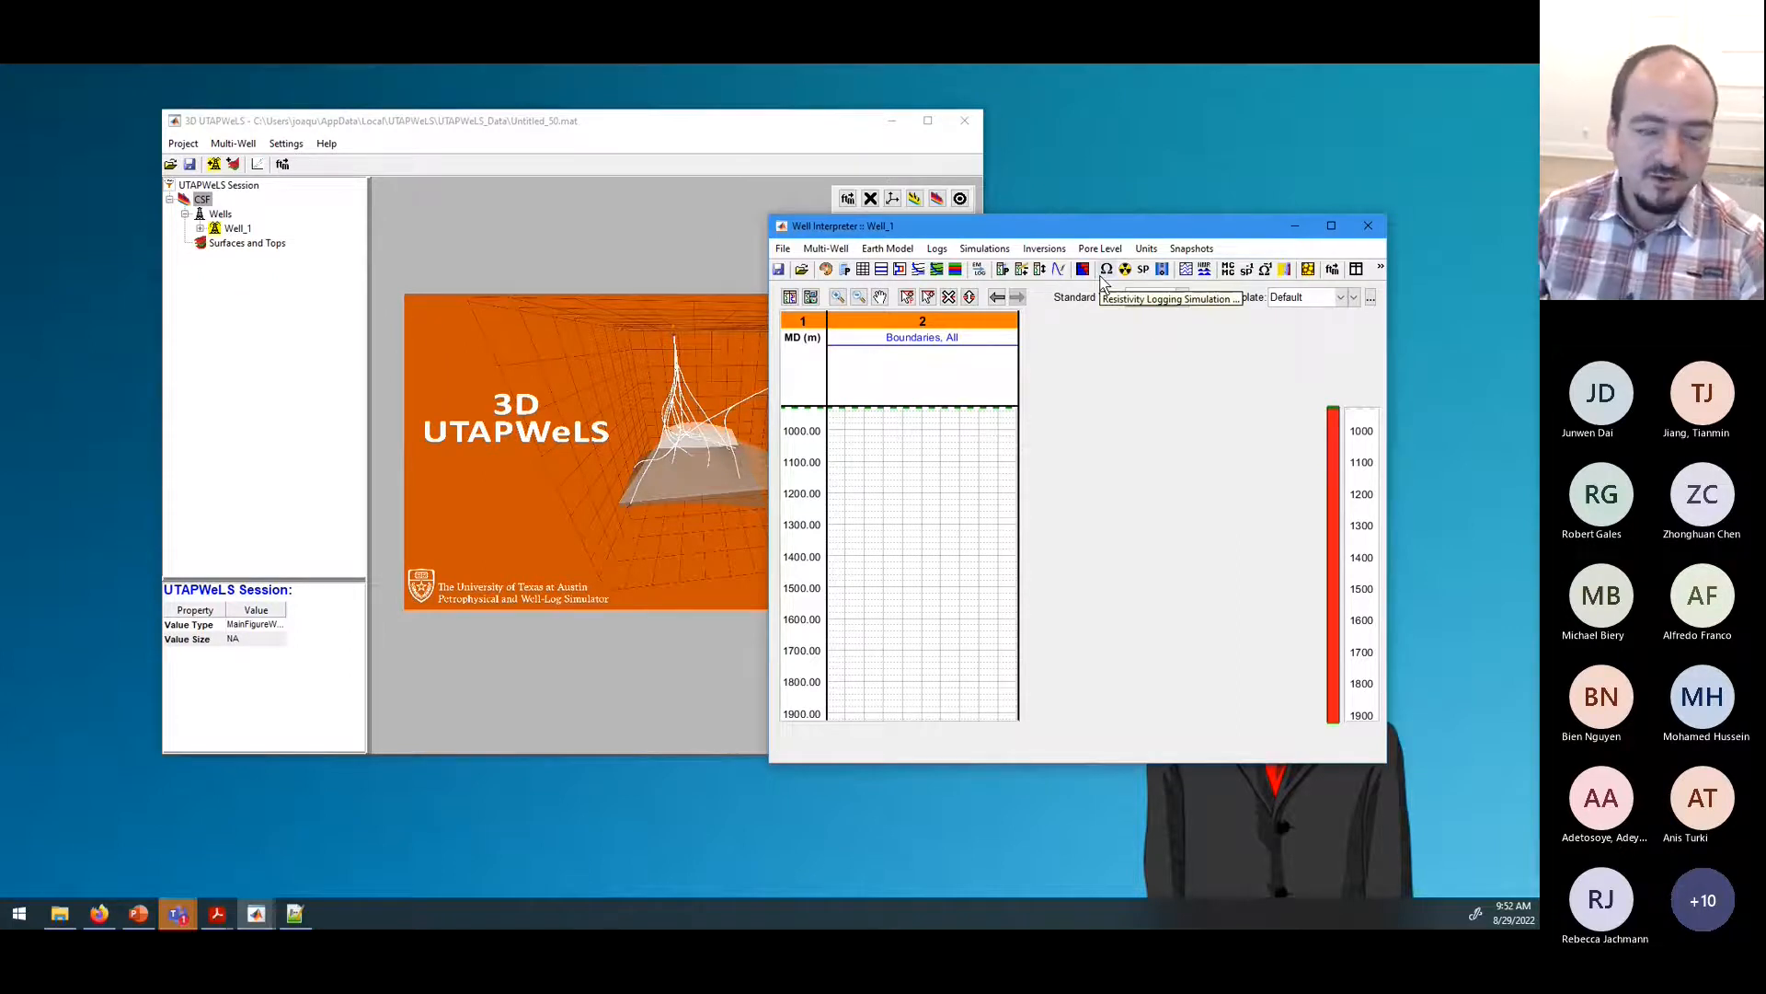
# Step: Close and reopen the Well Interpreter of Well_1 twice, placing it beside the project tree again
pyautogui.click(1368, 225)
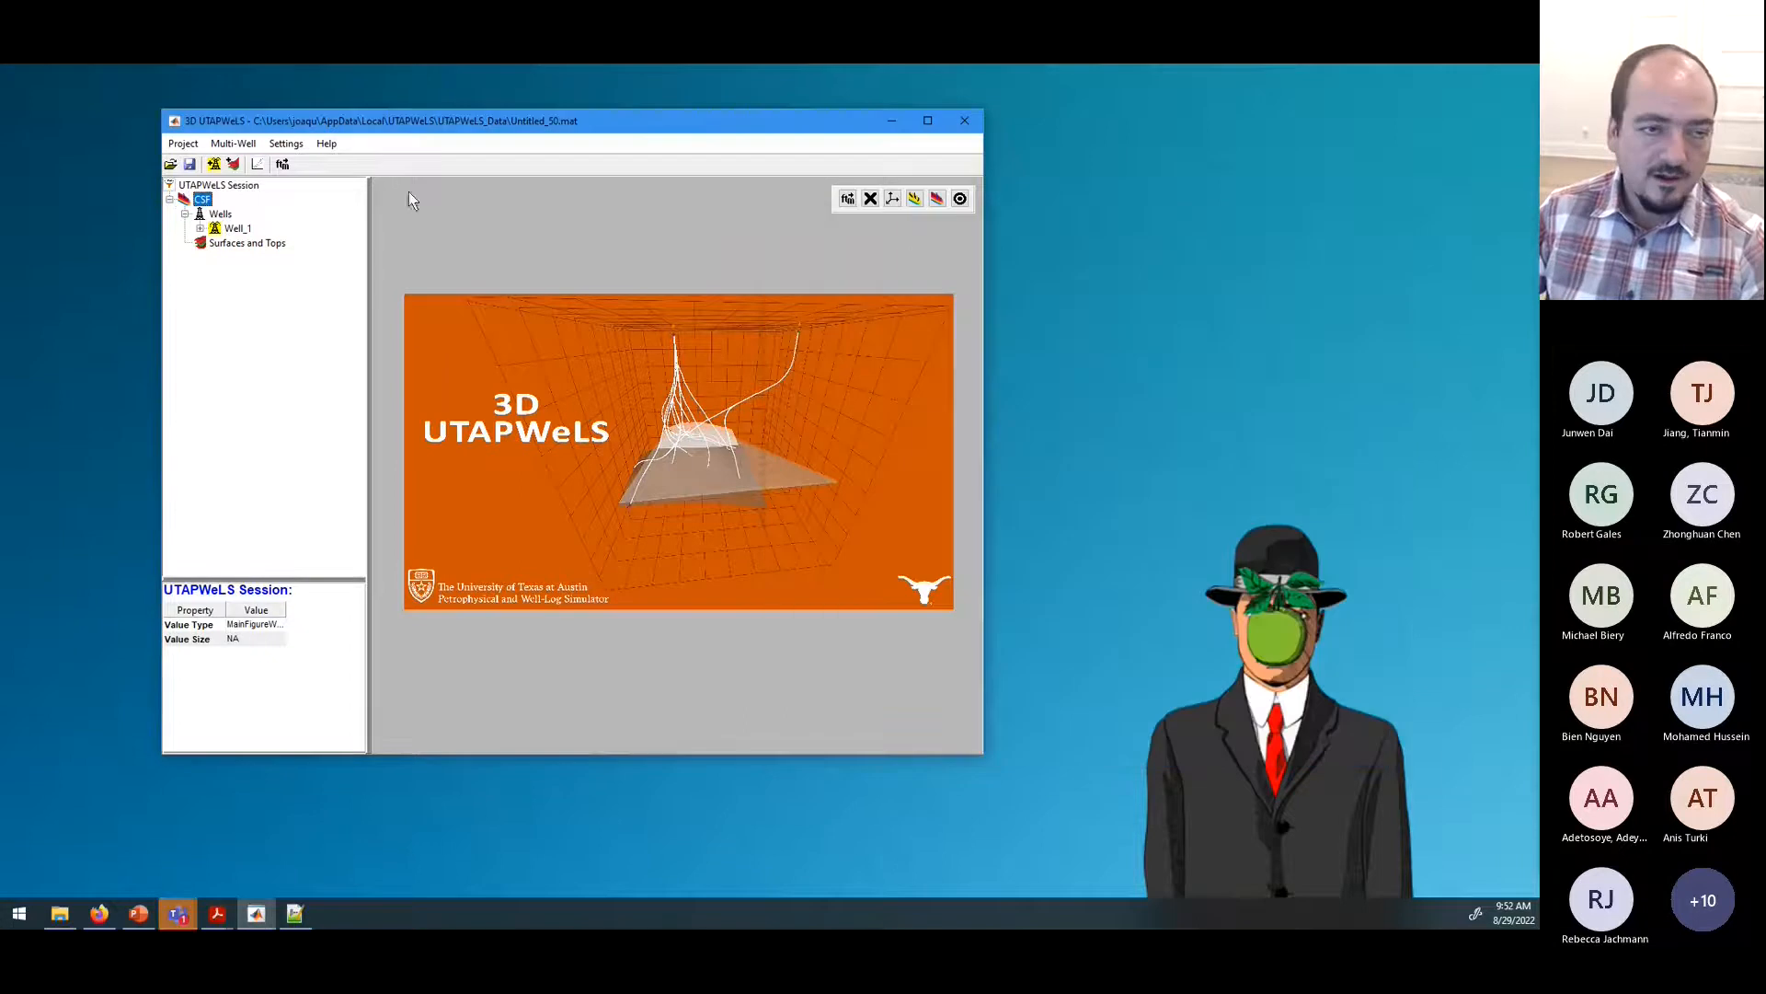
pyautogui.click(232, 229)
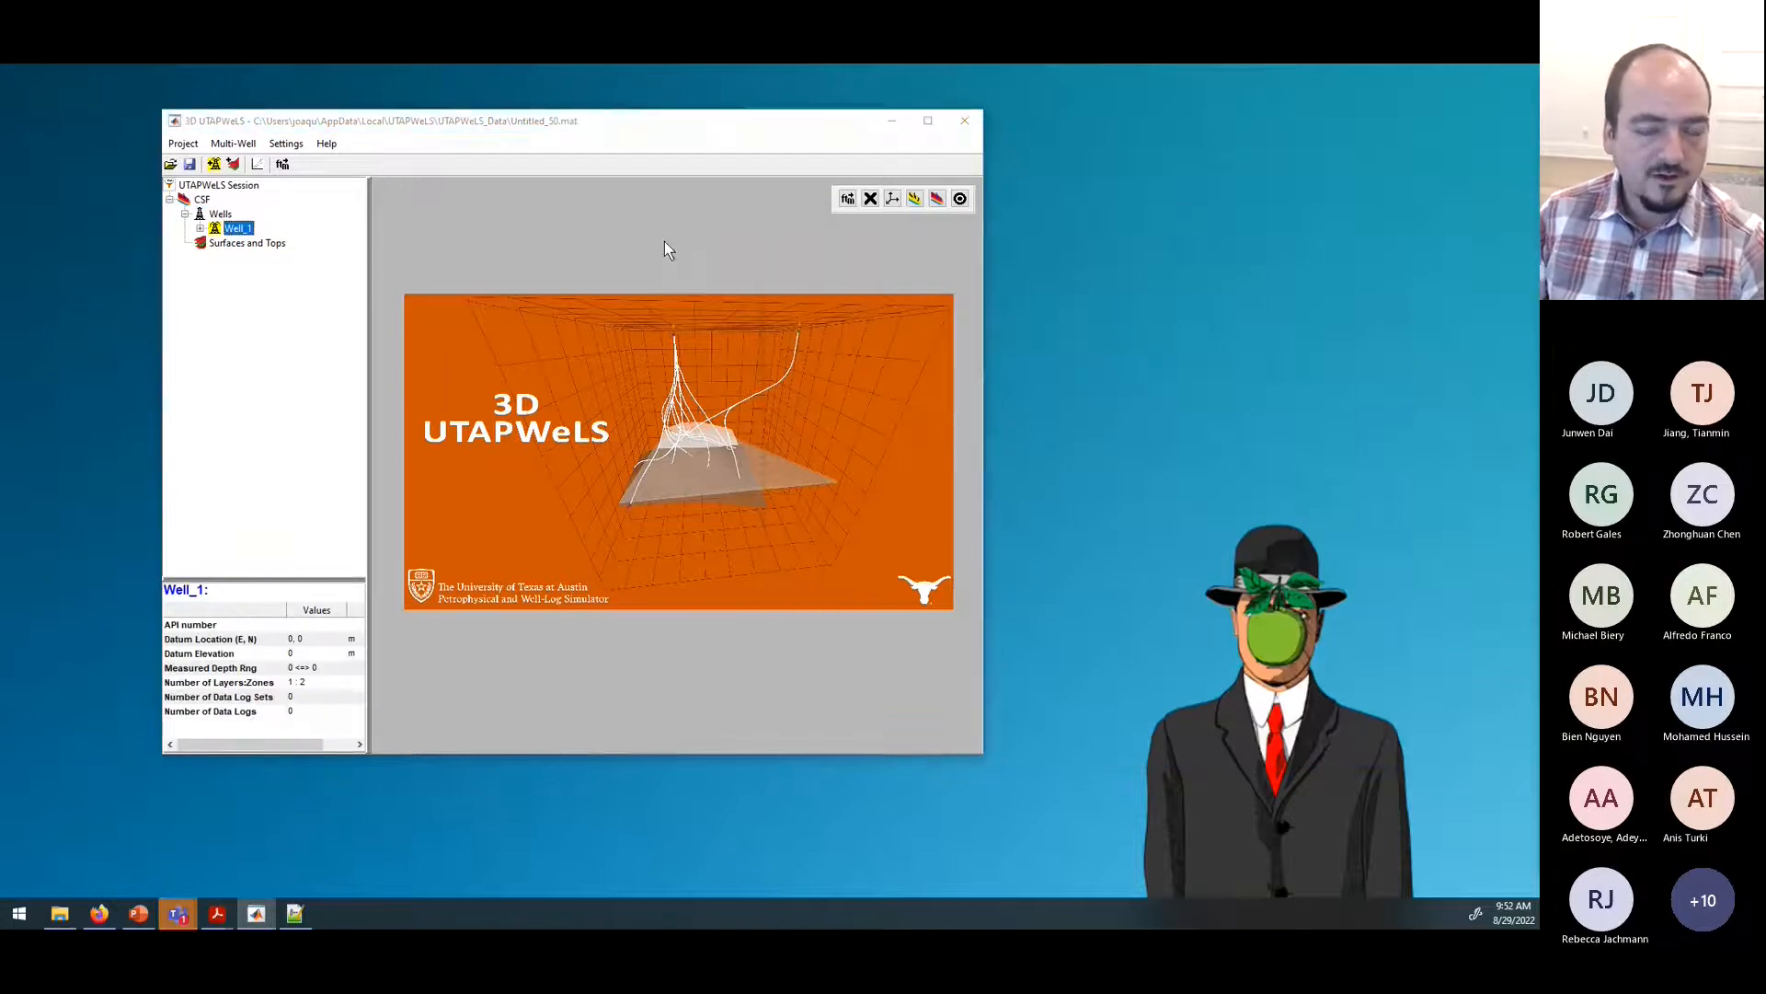
pyautogui.moveTo(625, 179); pyautogui.dragTo(846, 228)
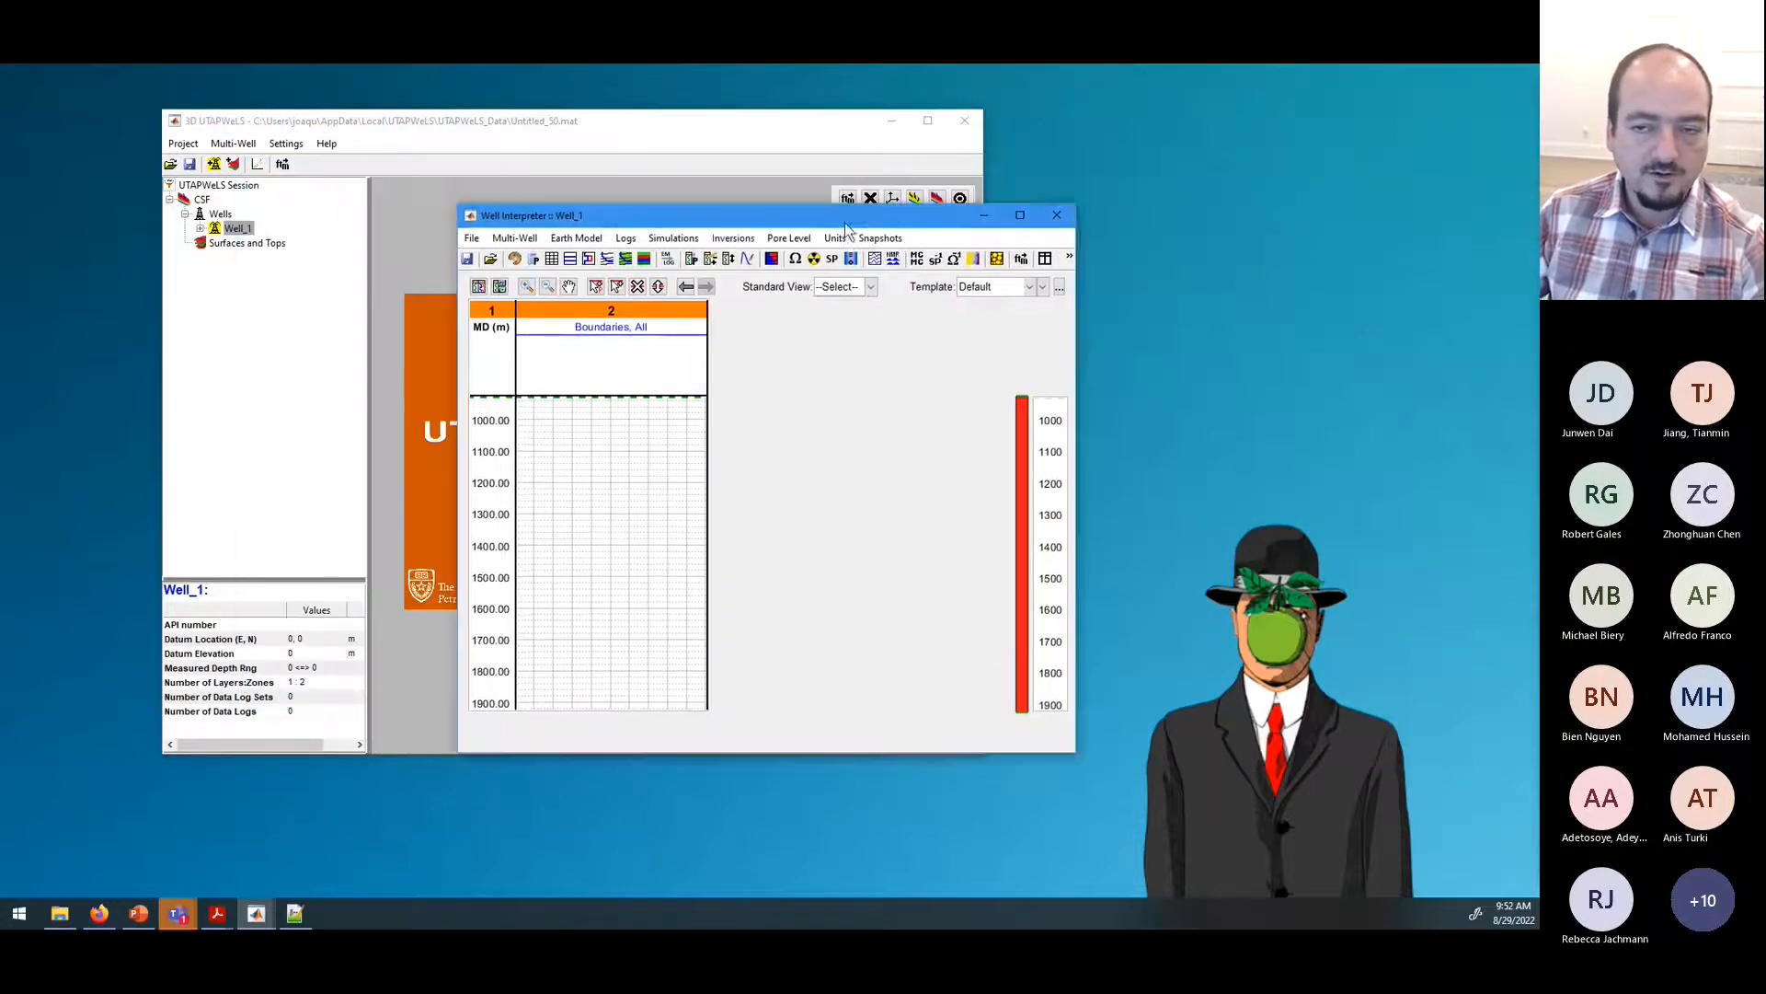
pyautogui.click(1056, 214)
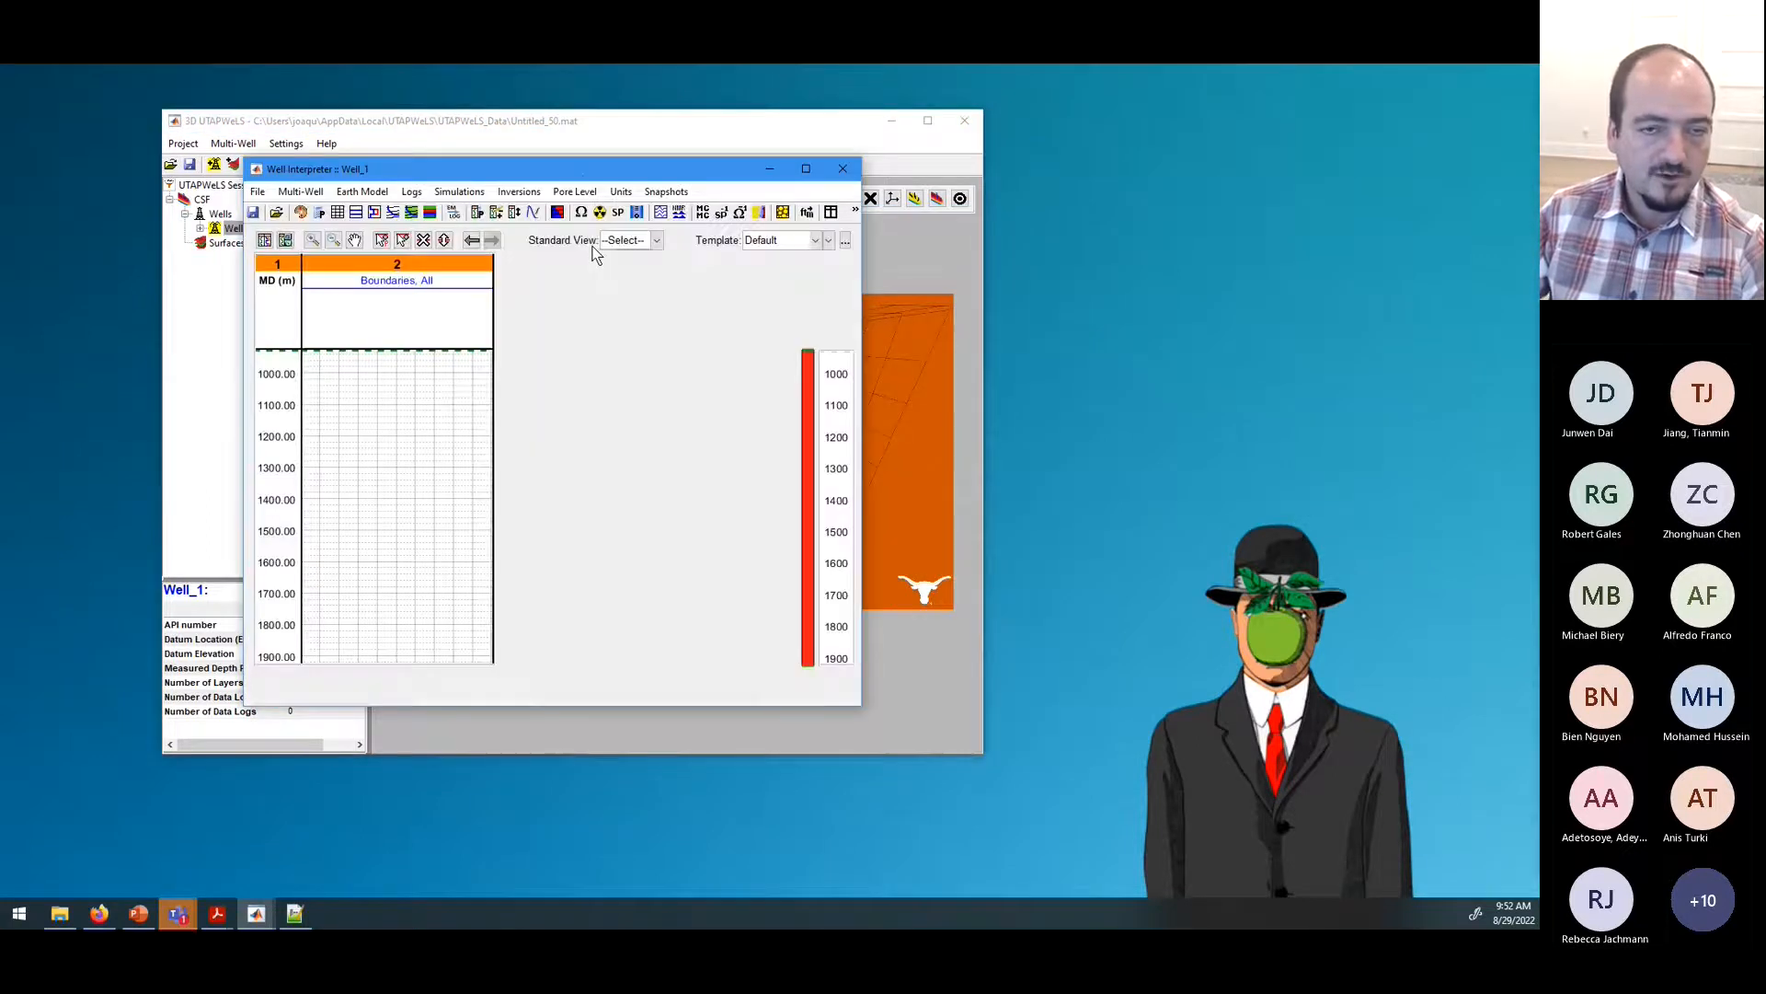
pyautogui.moveTo(583, 180); pyautogui.dragTo(1018, 207)
# Step: Expand Well_1 in the project tree and bring its Well Interpreter window back to the front
pyautogui.click(199, 228)
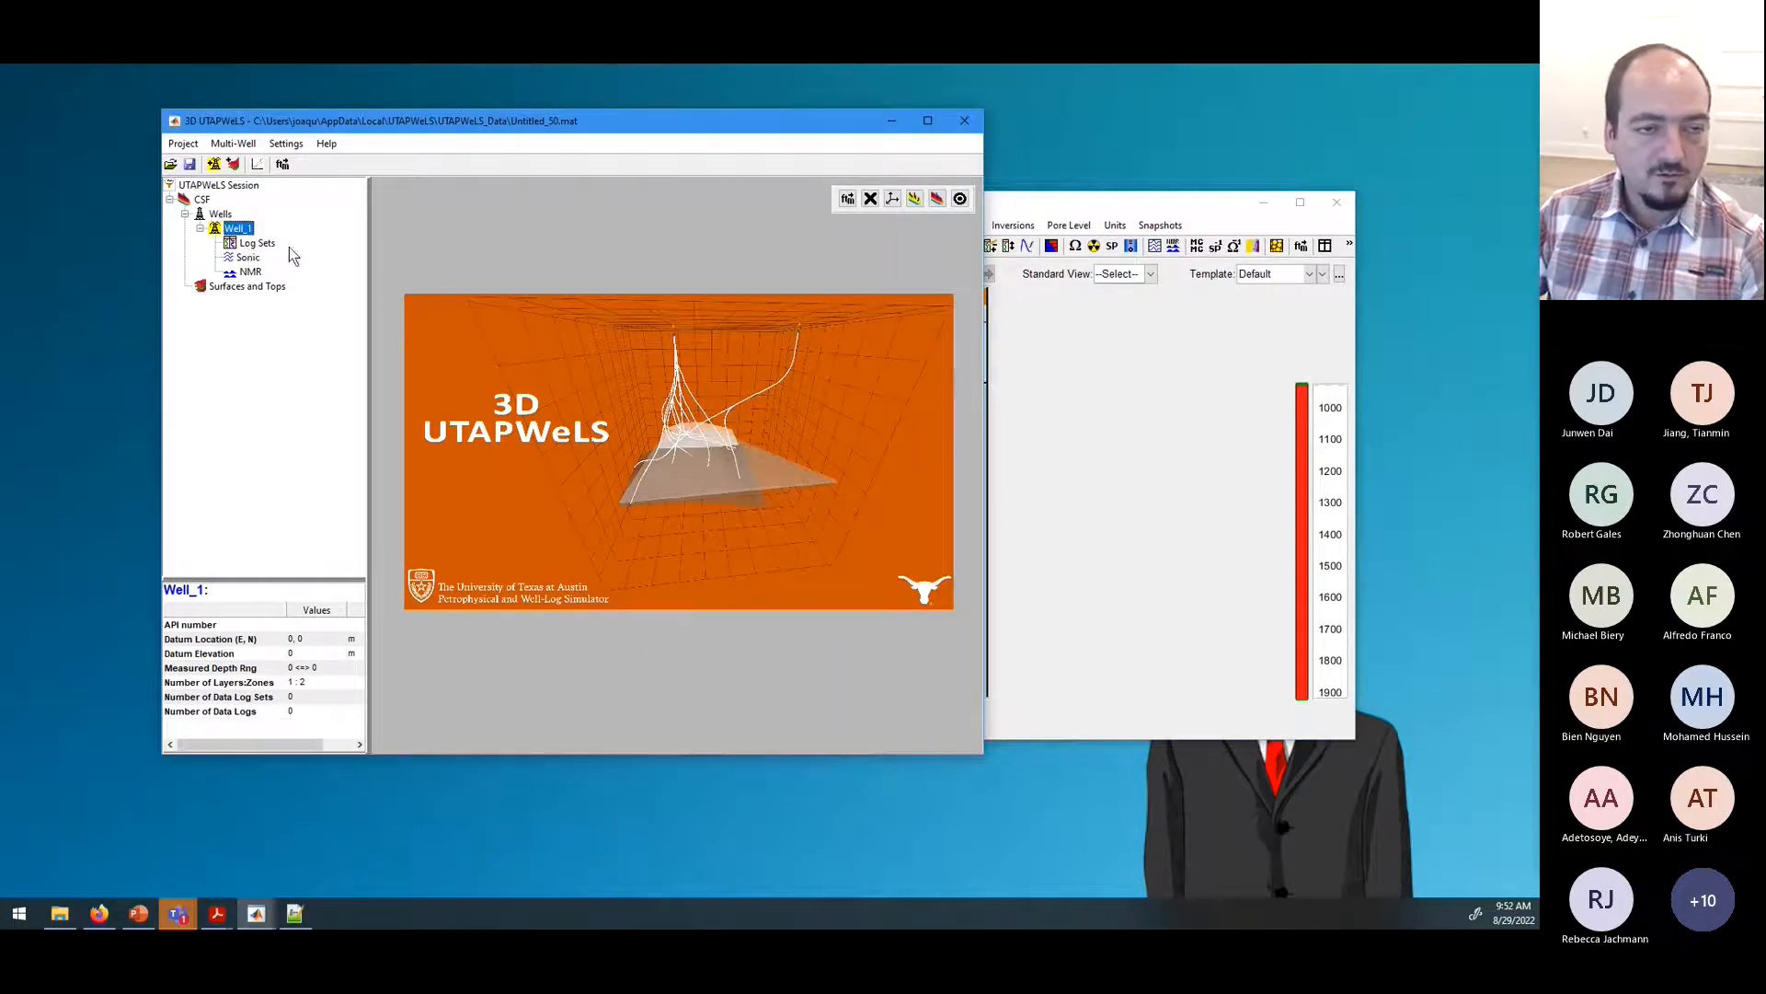
pyautogui.click(1042, 198)
pyautogui.moveTo(1038, 210); pyautogui.dragTo(1065, 223)
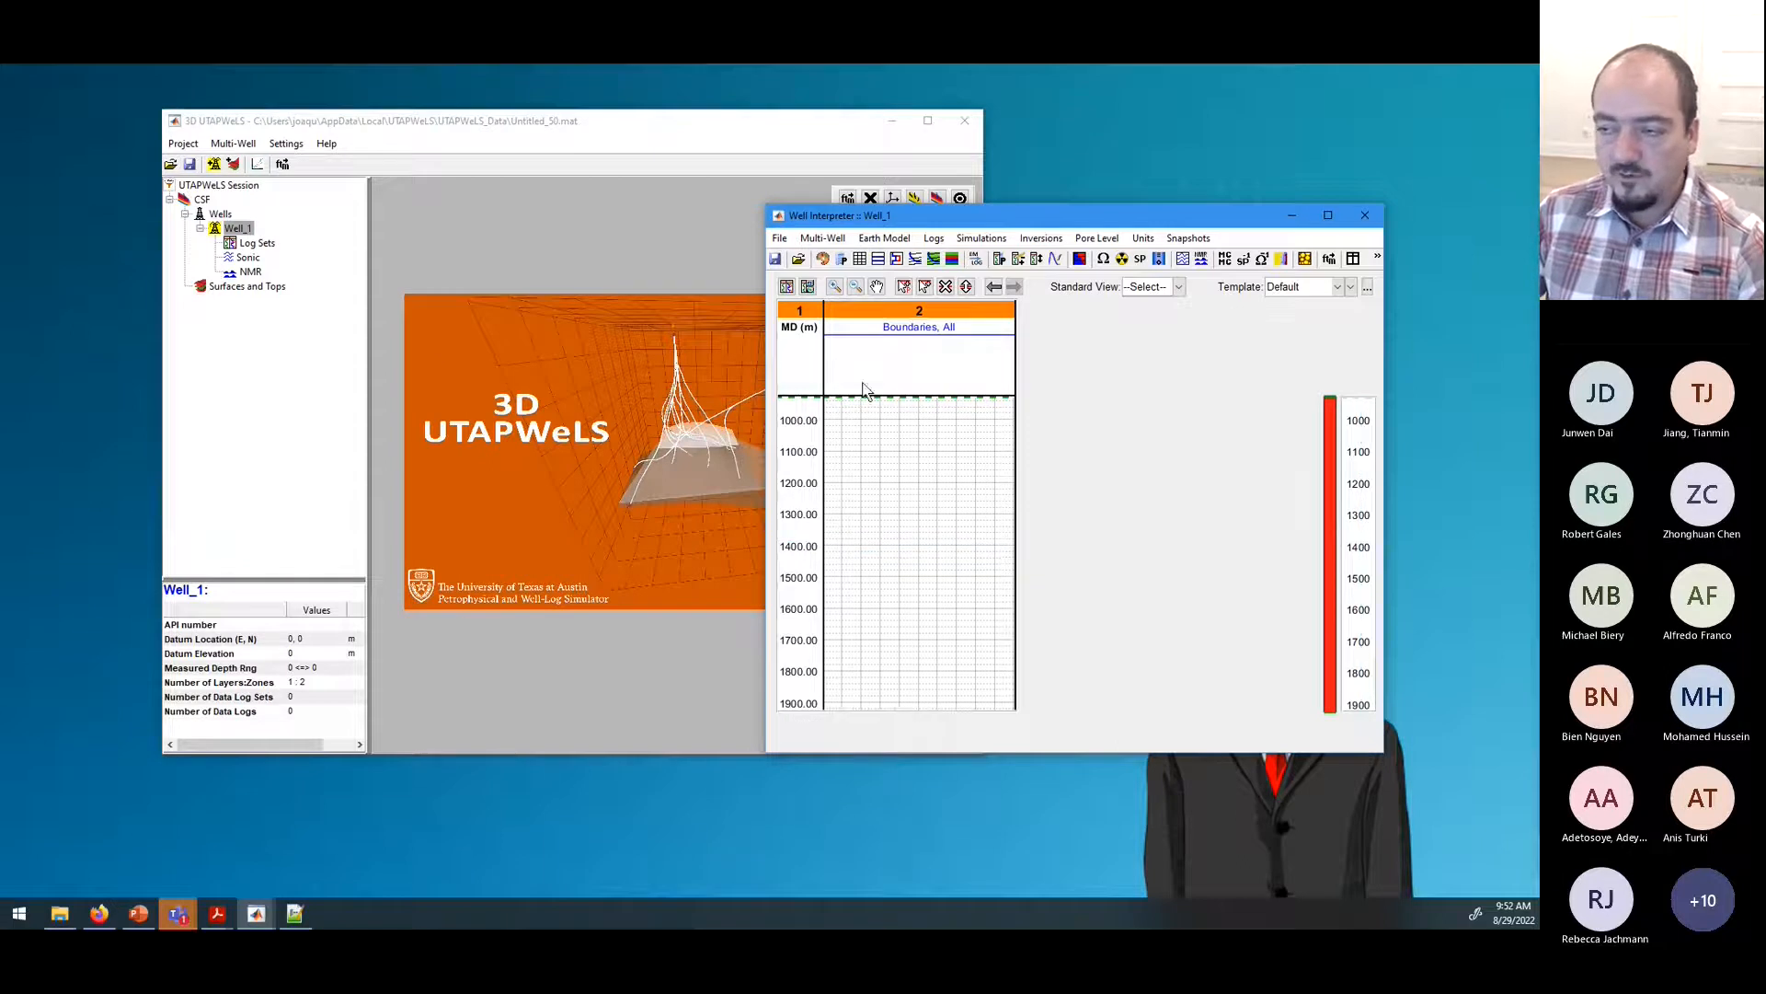
# Step: Look over the commands available for Well_1 and bring its existing Well Interpreter forward from the project tree
pyautogui.rightClick(237, 230)
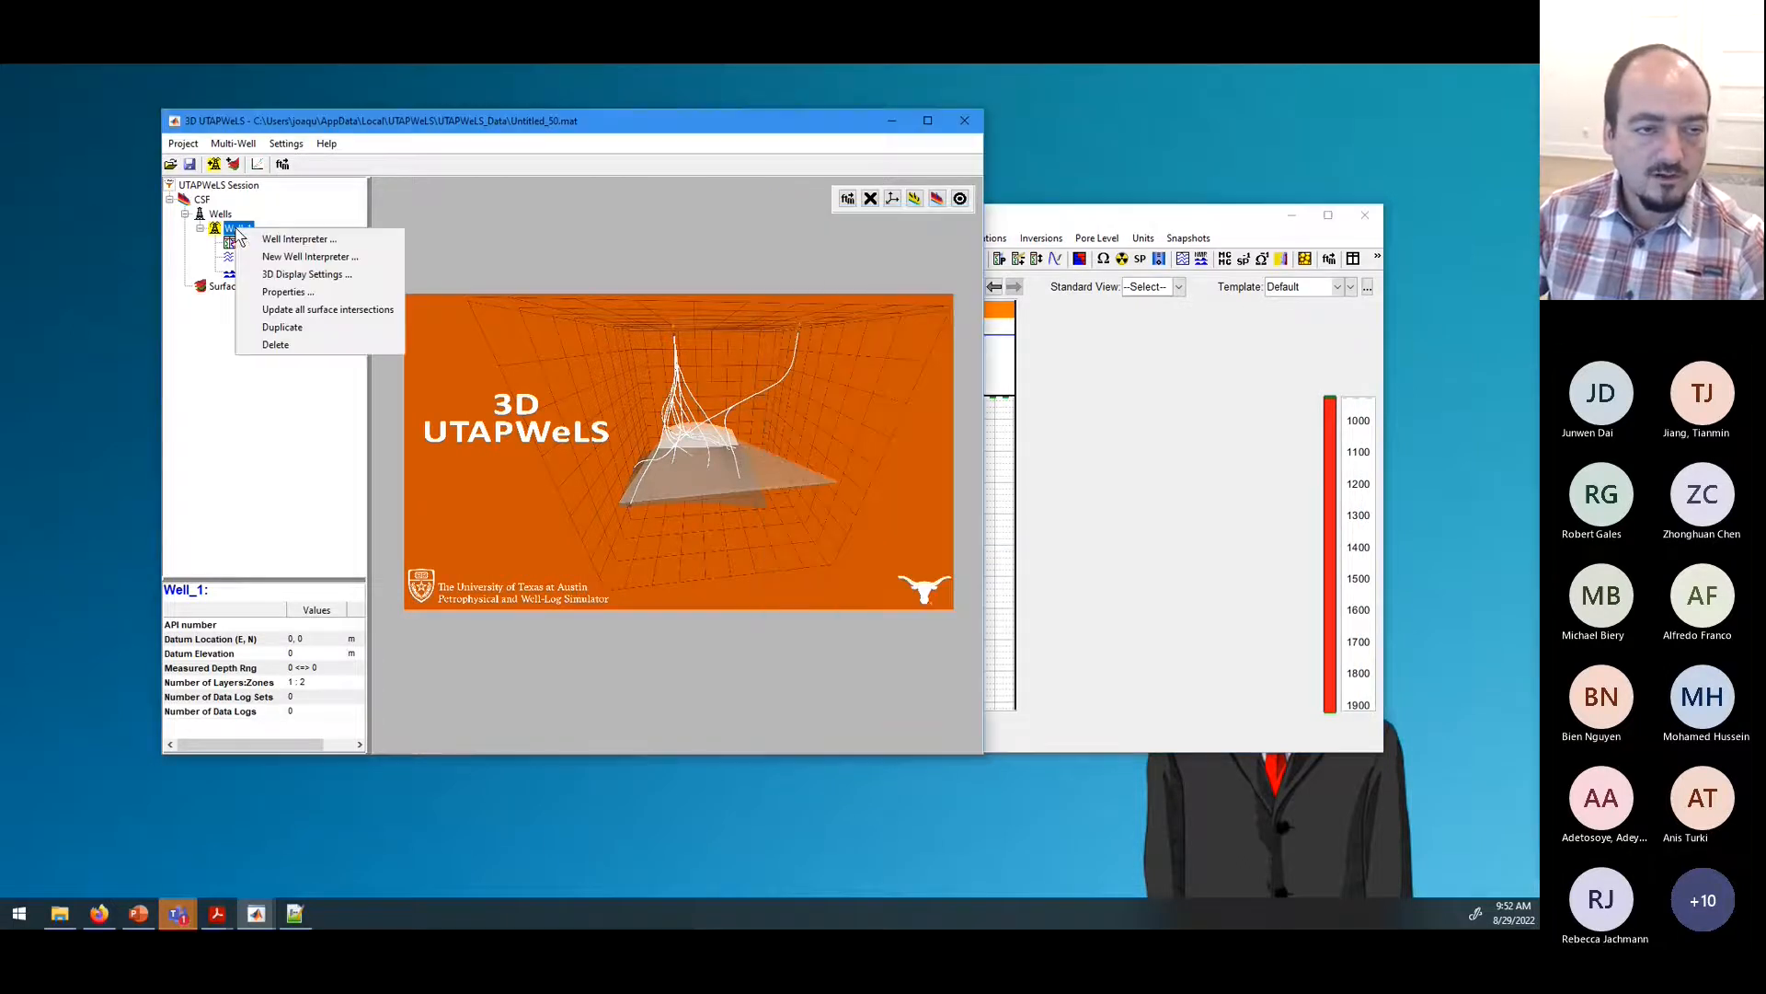
pyautogui.rightClick(224, 230)
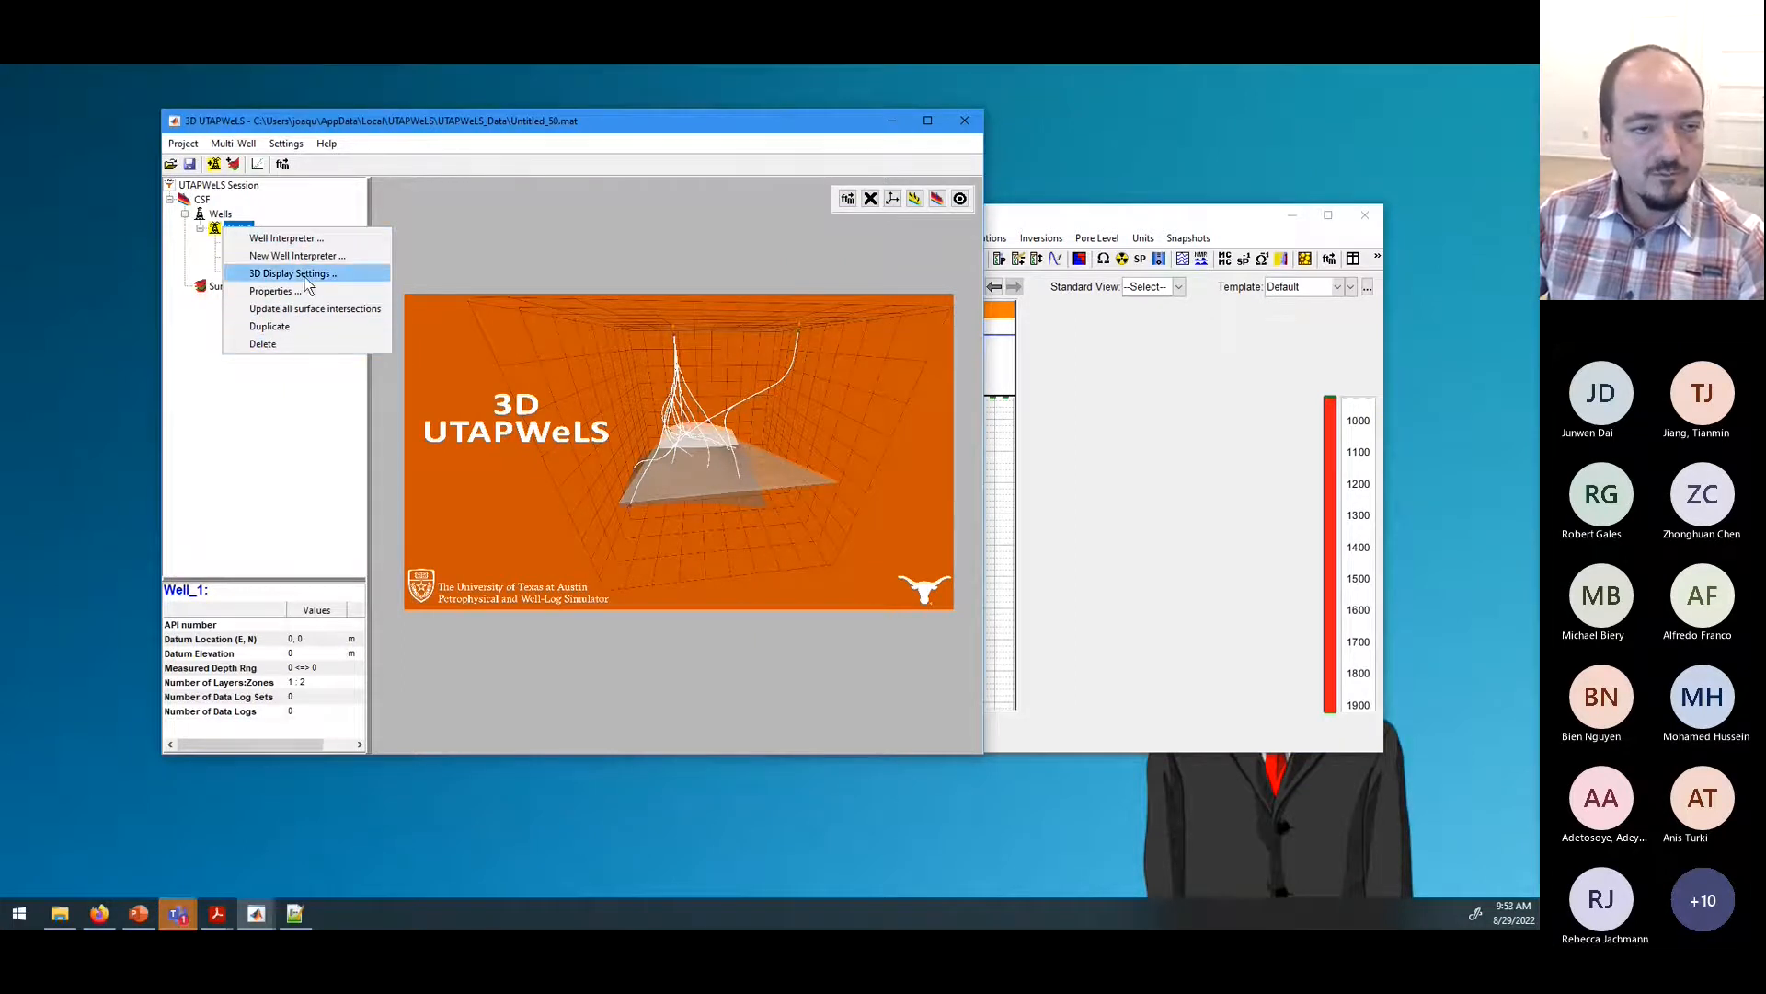
pyautogui.click(439, 209)
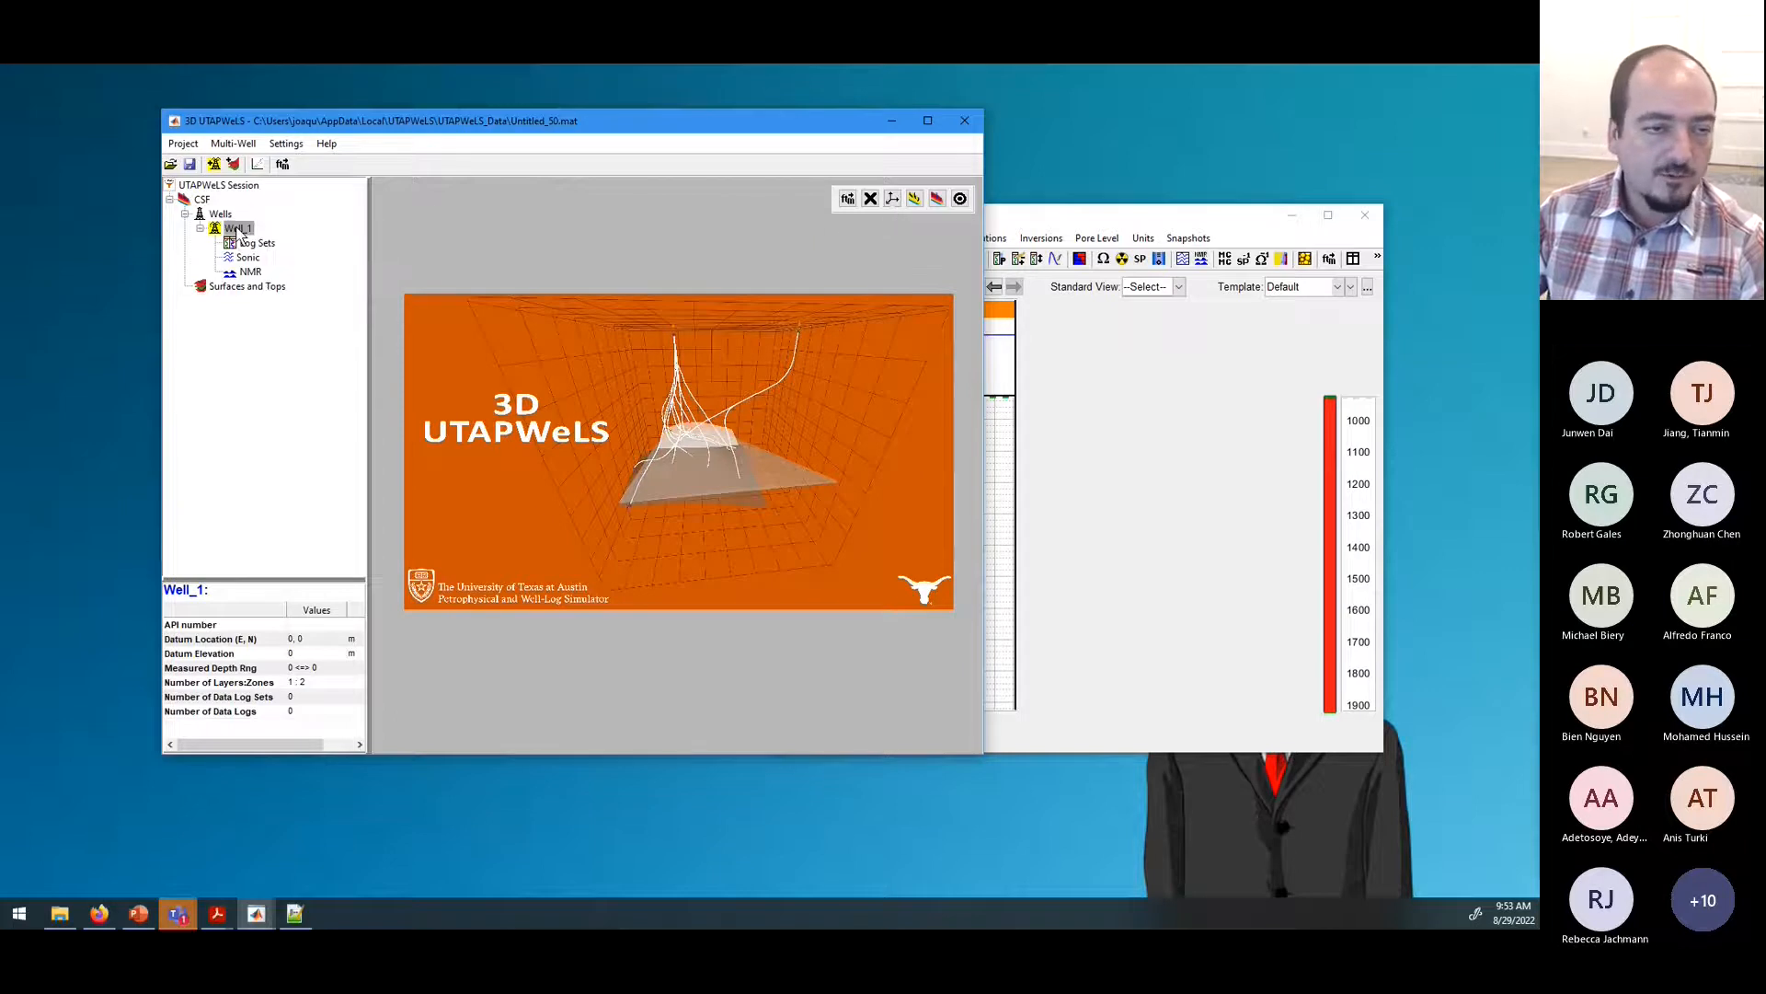
pyautogui.doubleClick(237, 231)
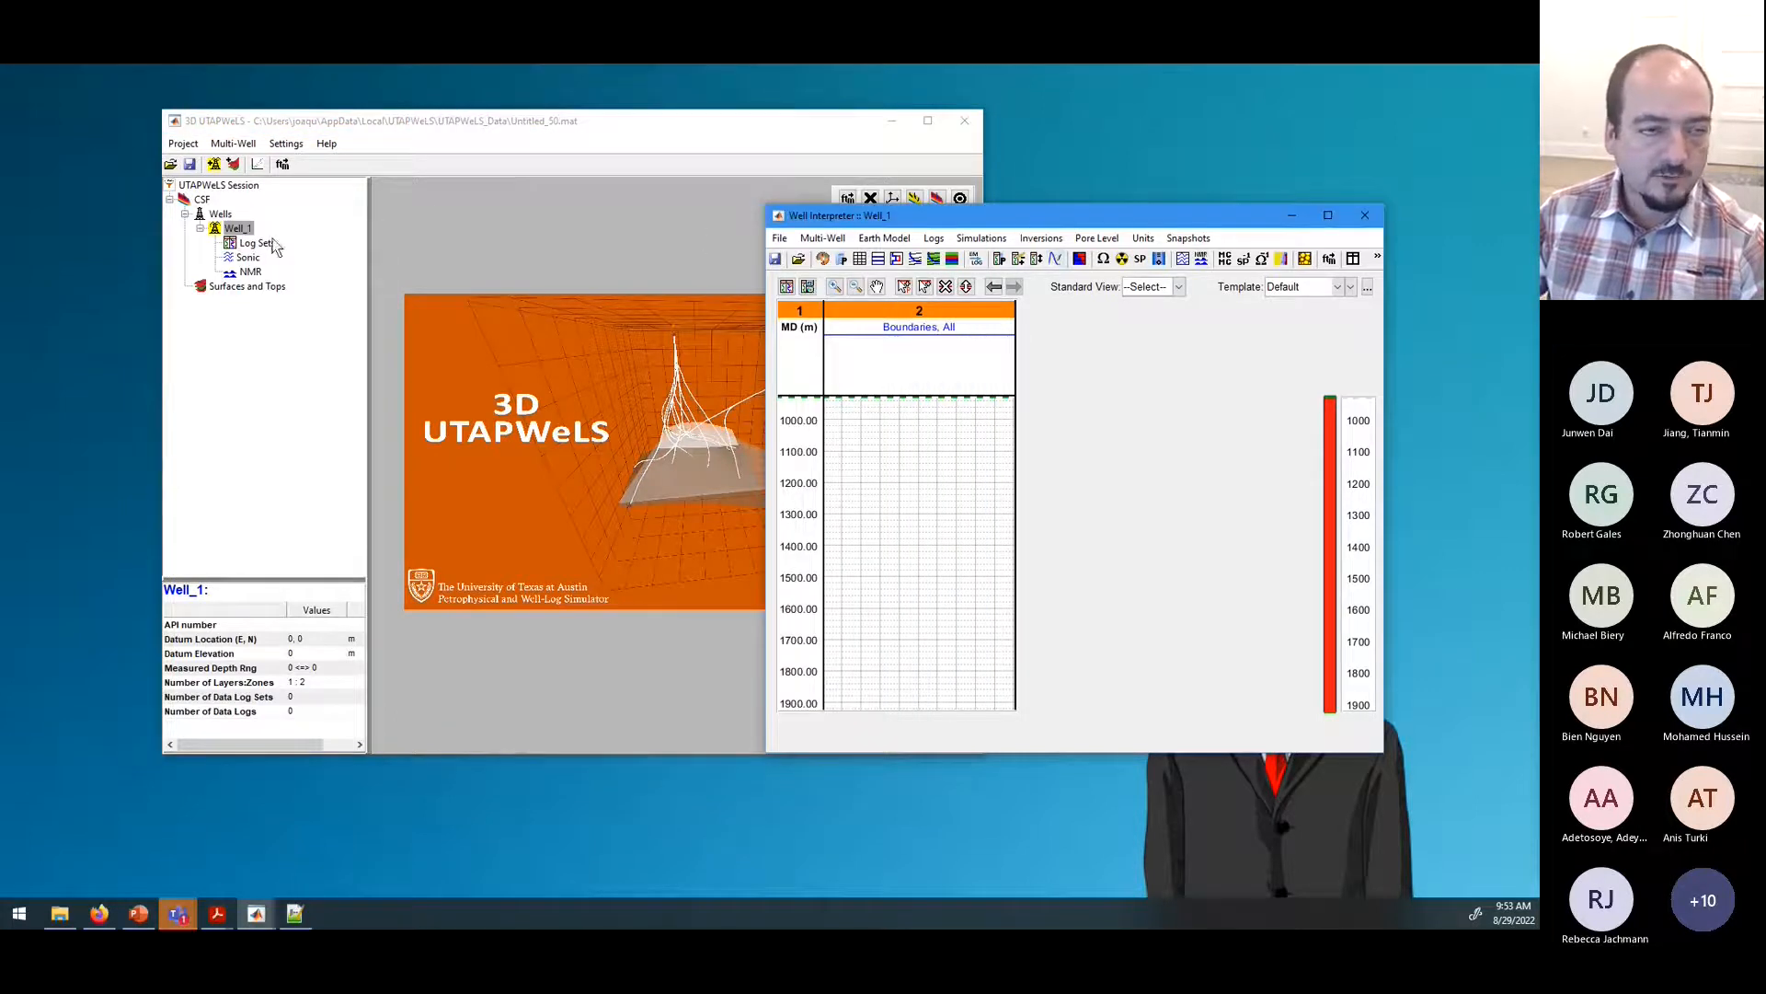
# Step: Open the properties editor of Well_1 and move it clear of the project tree
pyautogui.click(241, 231)
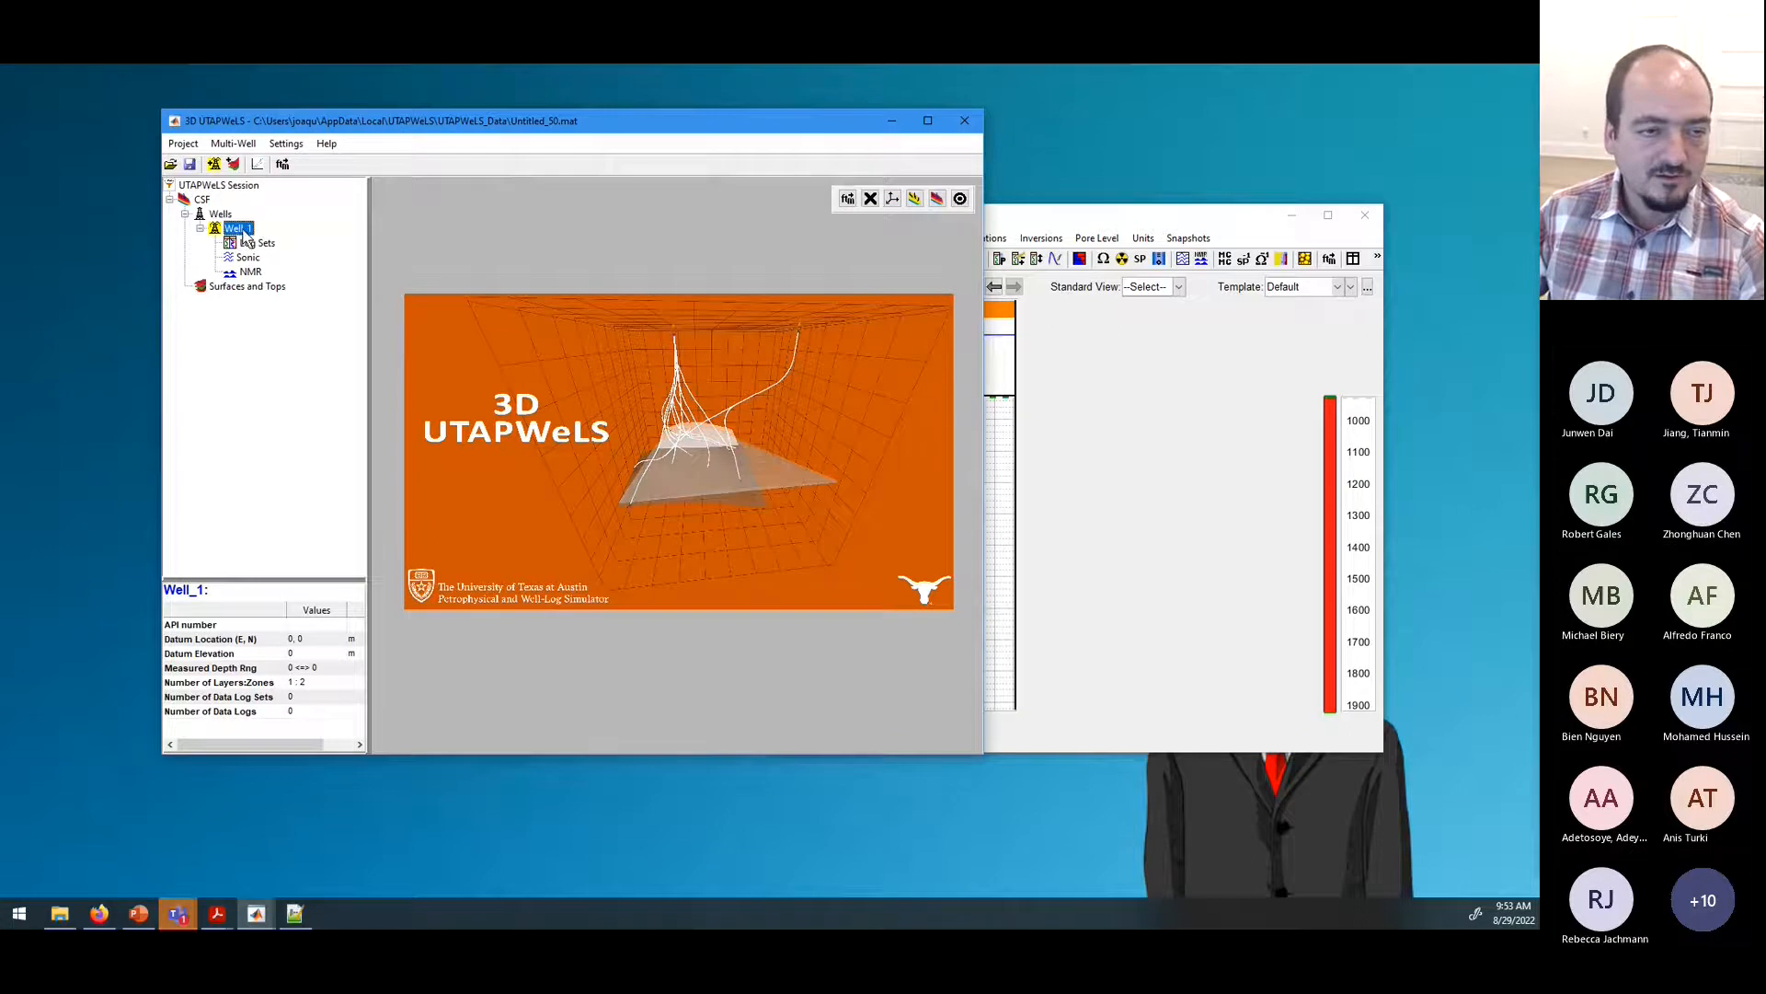
pyautogui.rightClick(246, 233)
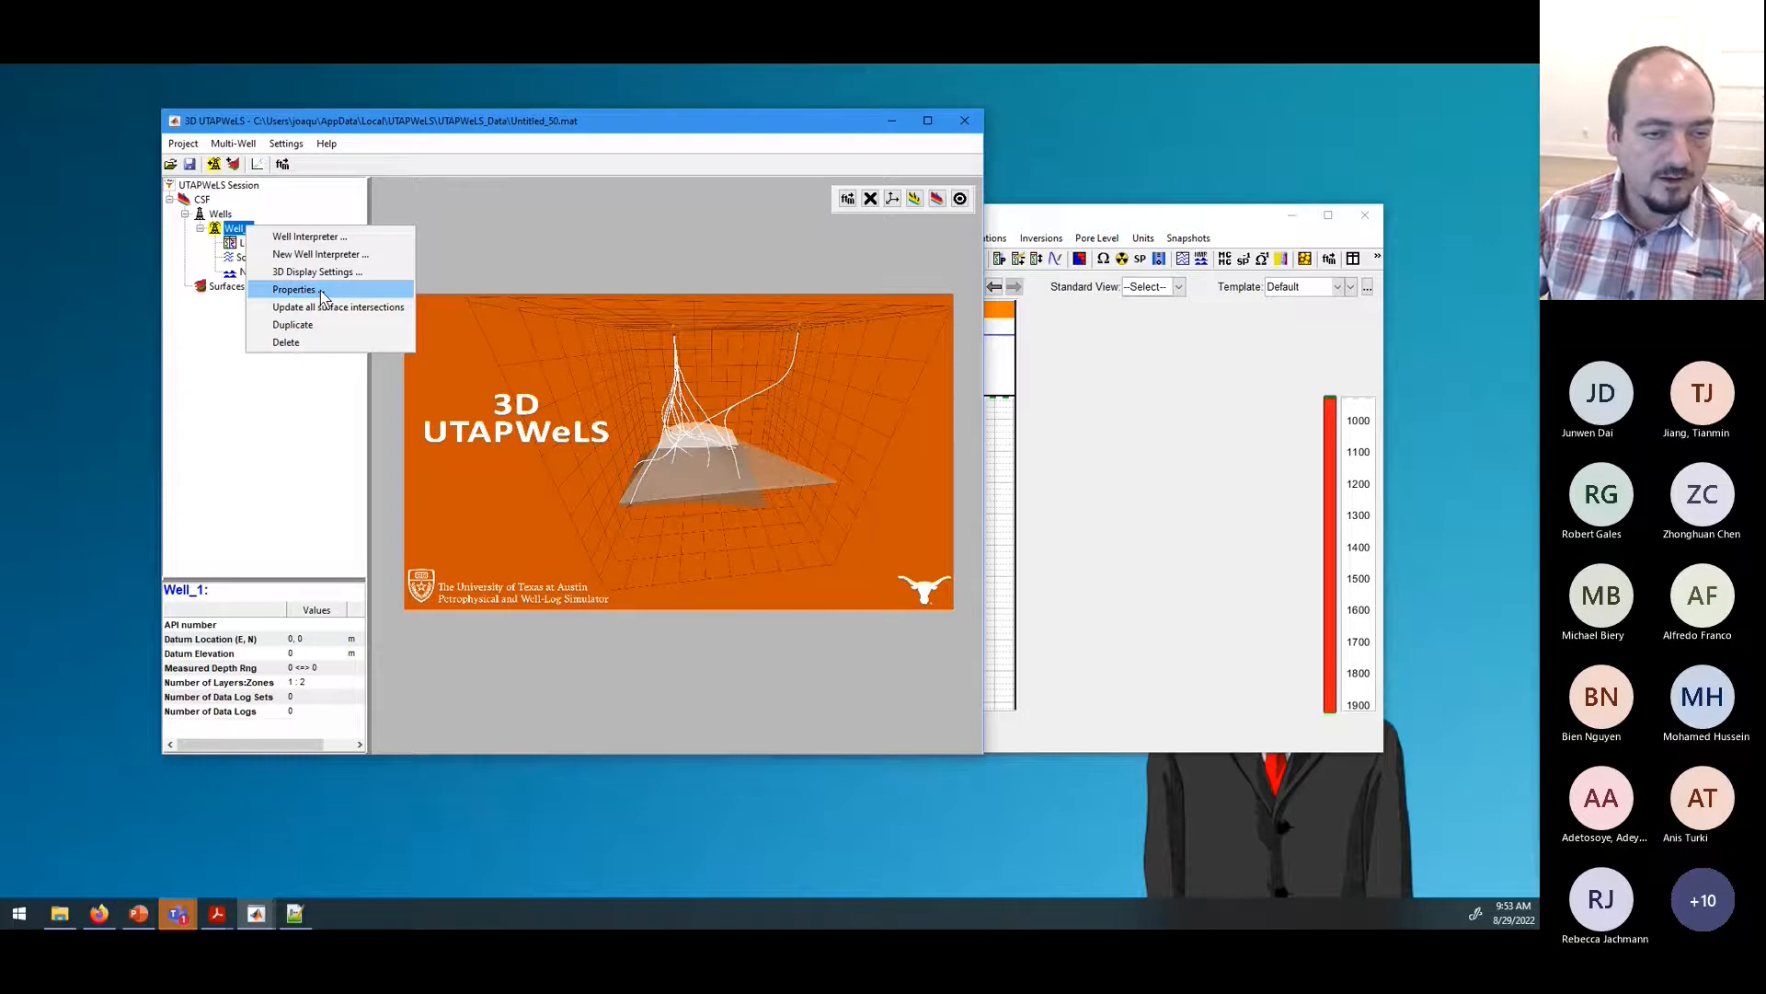
pyautogui.click(322, 295)
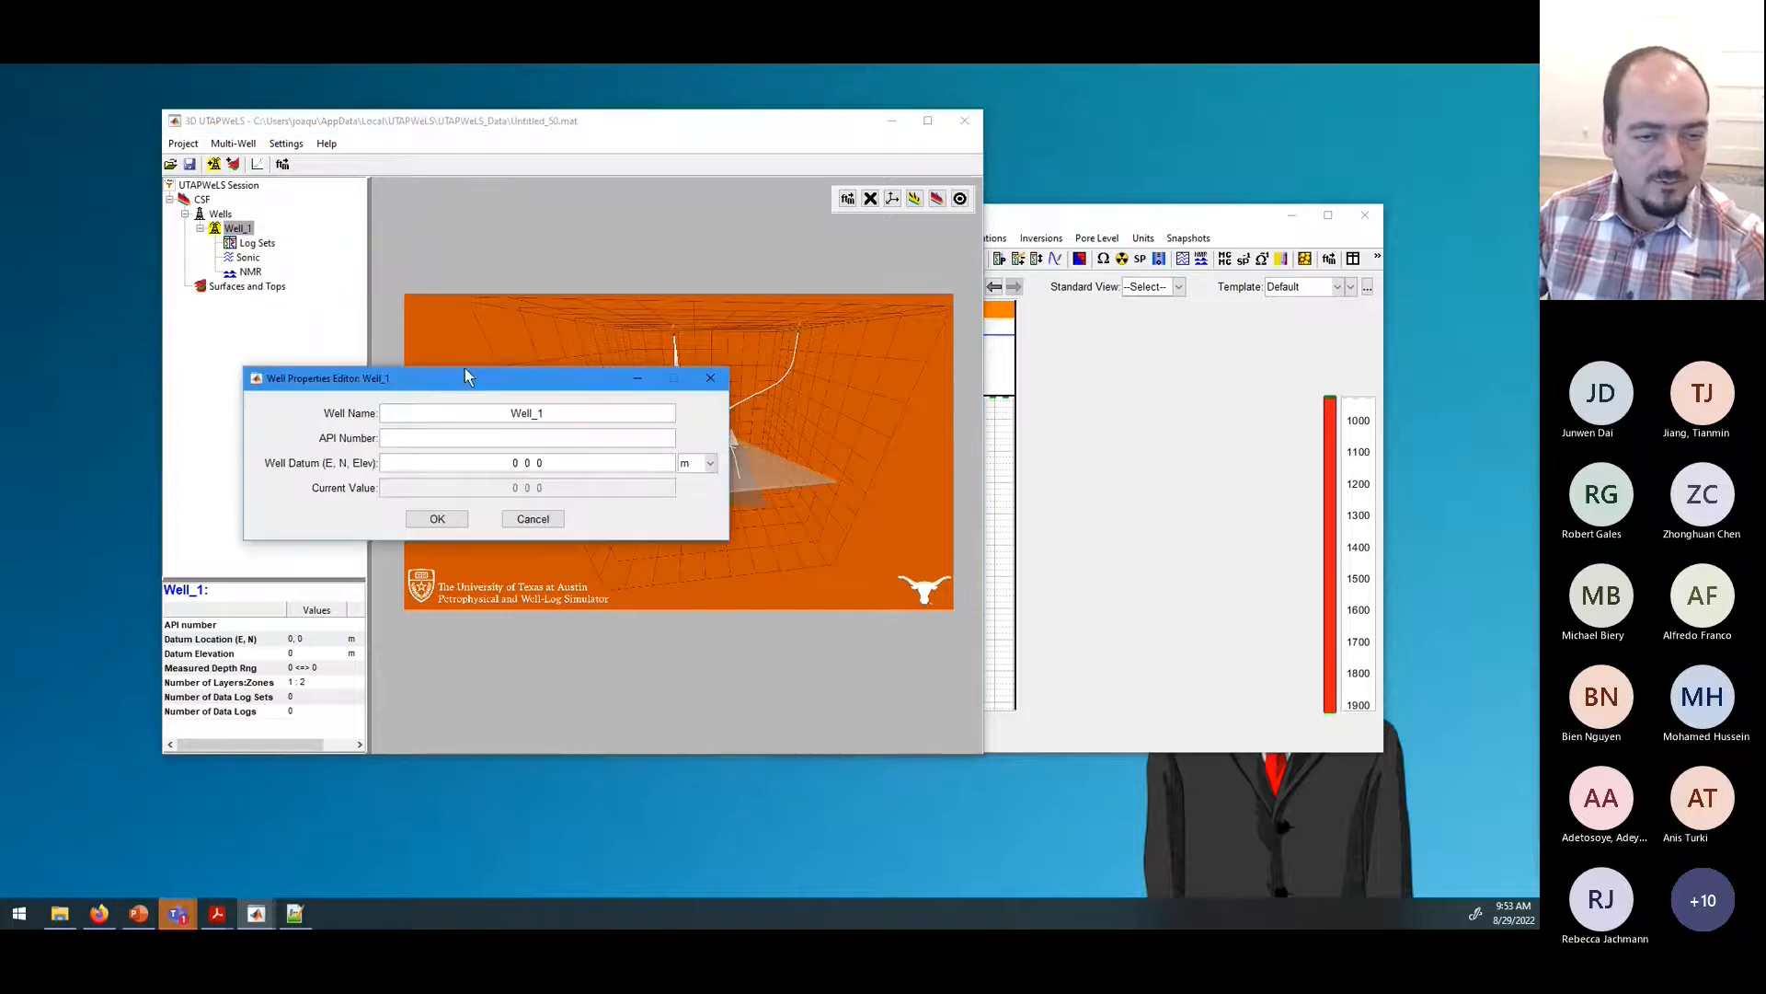
pyautogui.moveTo(463, 378); pyautogui.dragTo(600, 257)
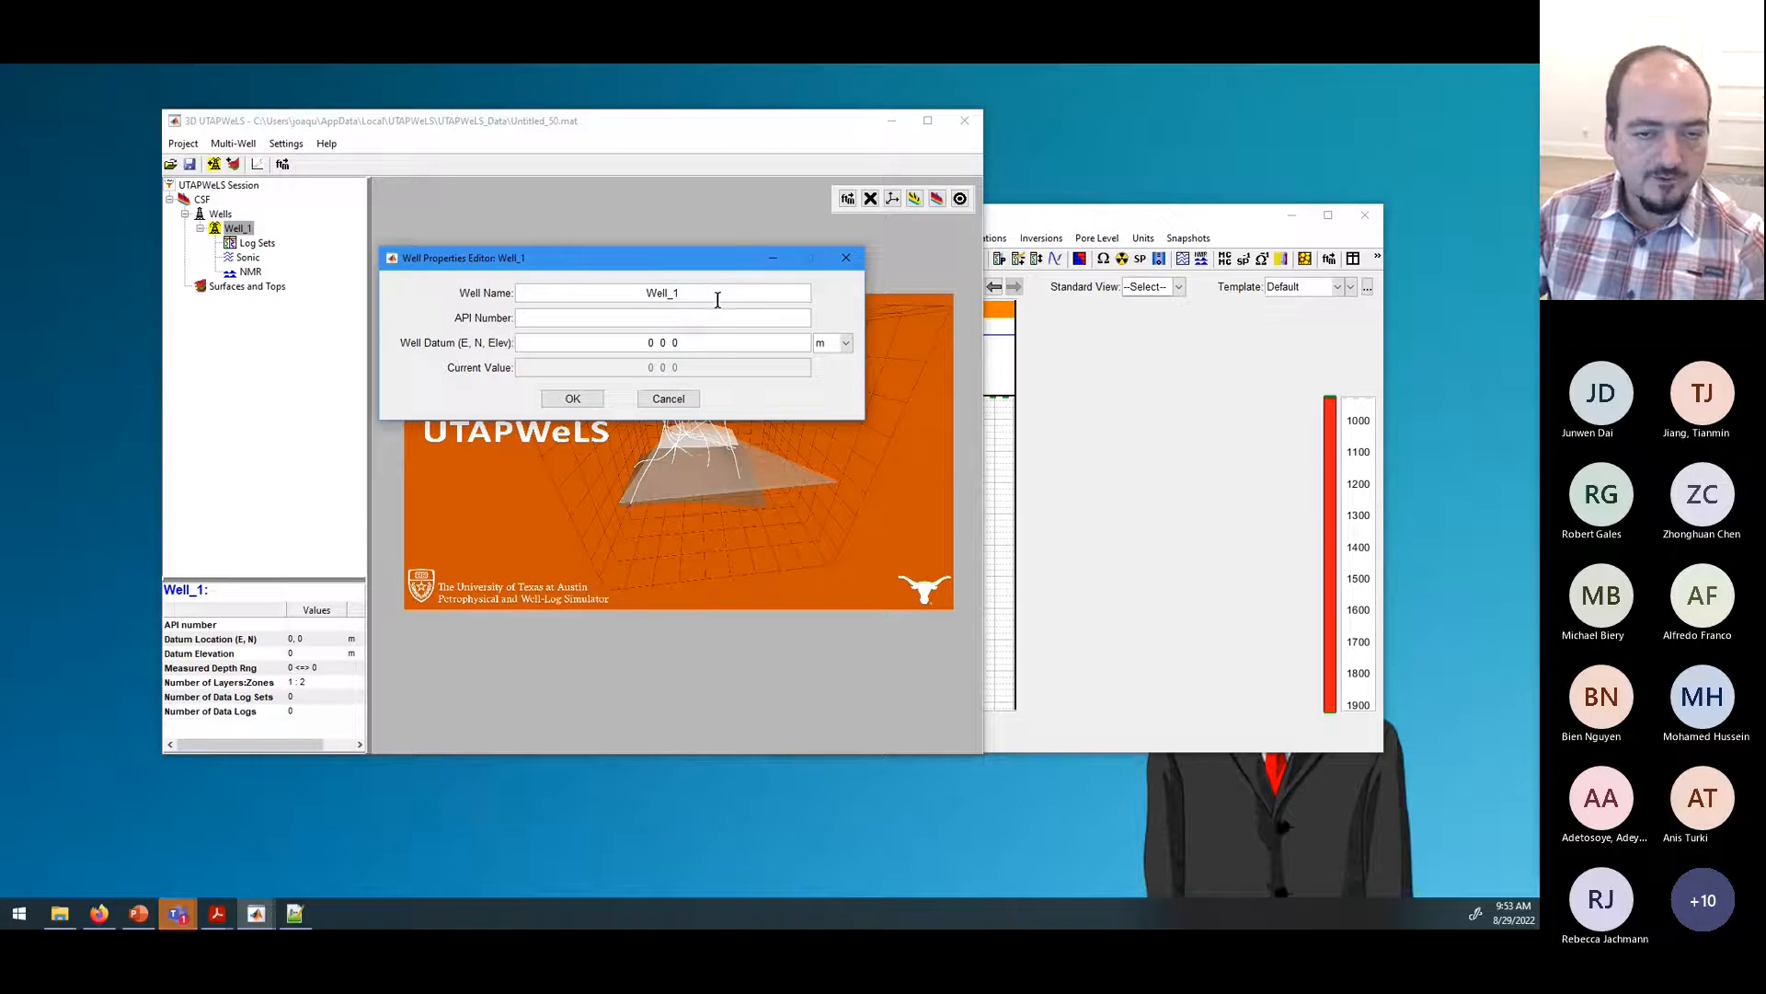
# Step: Rename the well as Simple Model in its properties and accept the change
pyautogui.moveTo(709, 295); pyautogui.dragTo(598, 296)
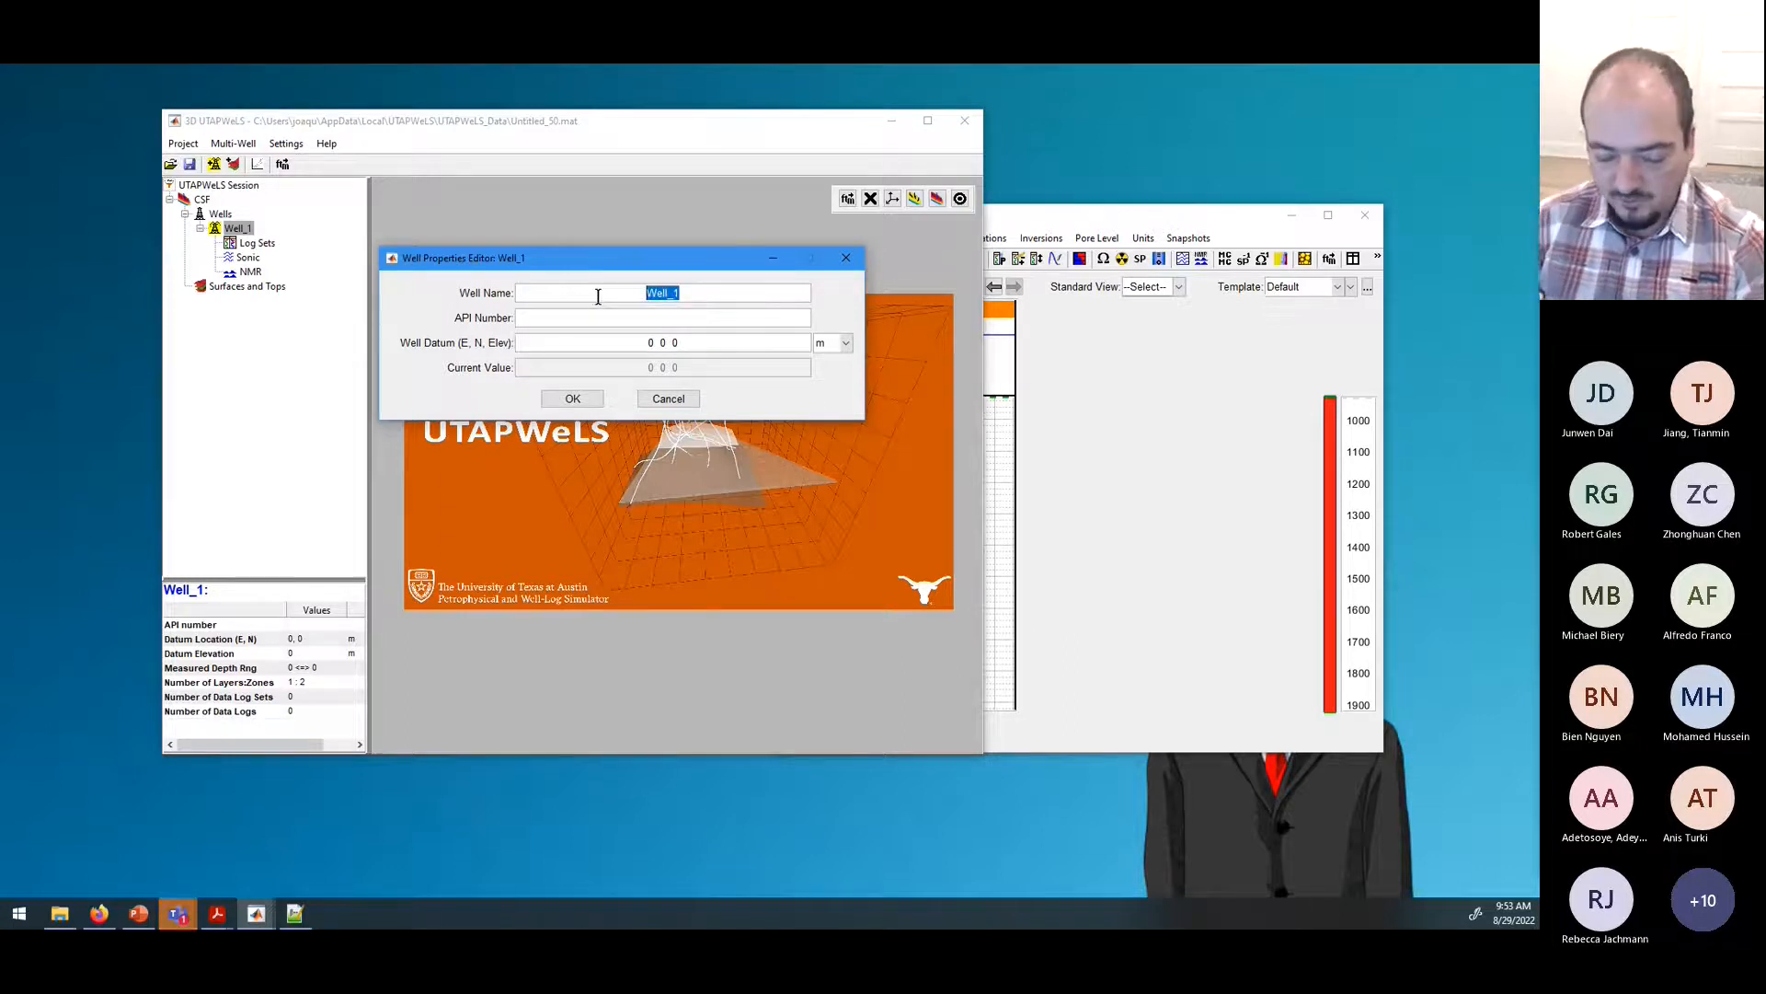
pyautogui.write('Simple Model')
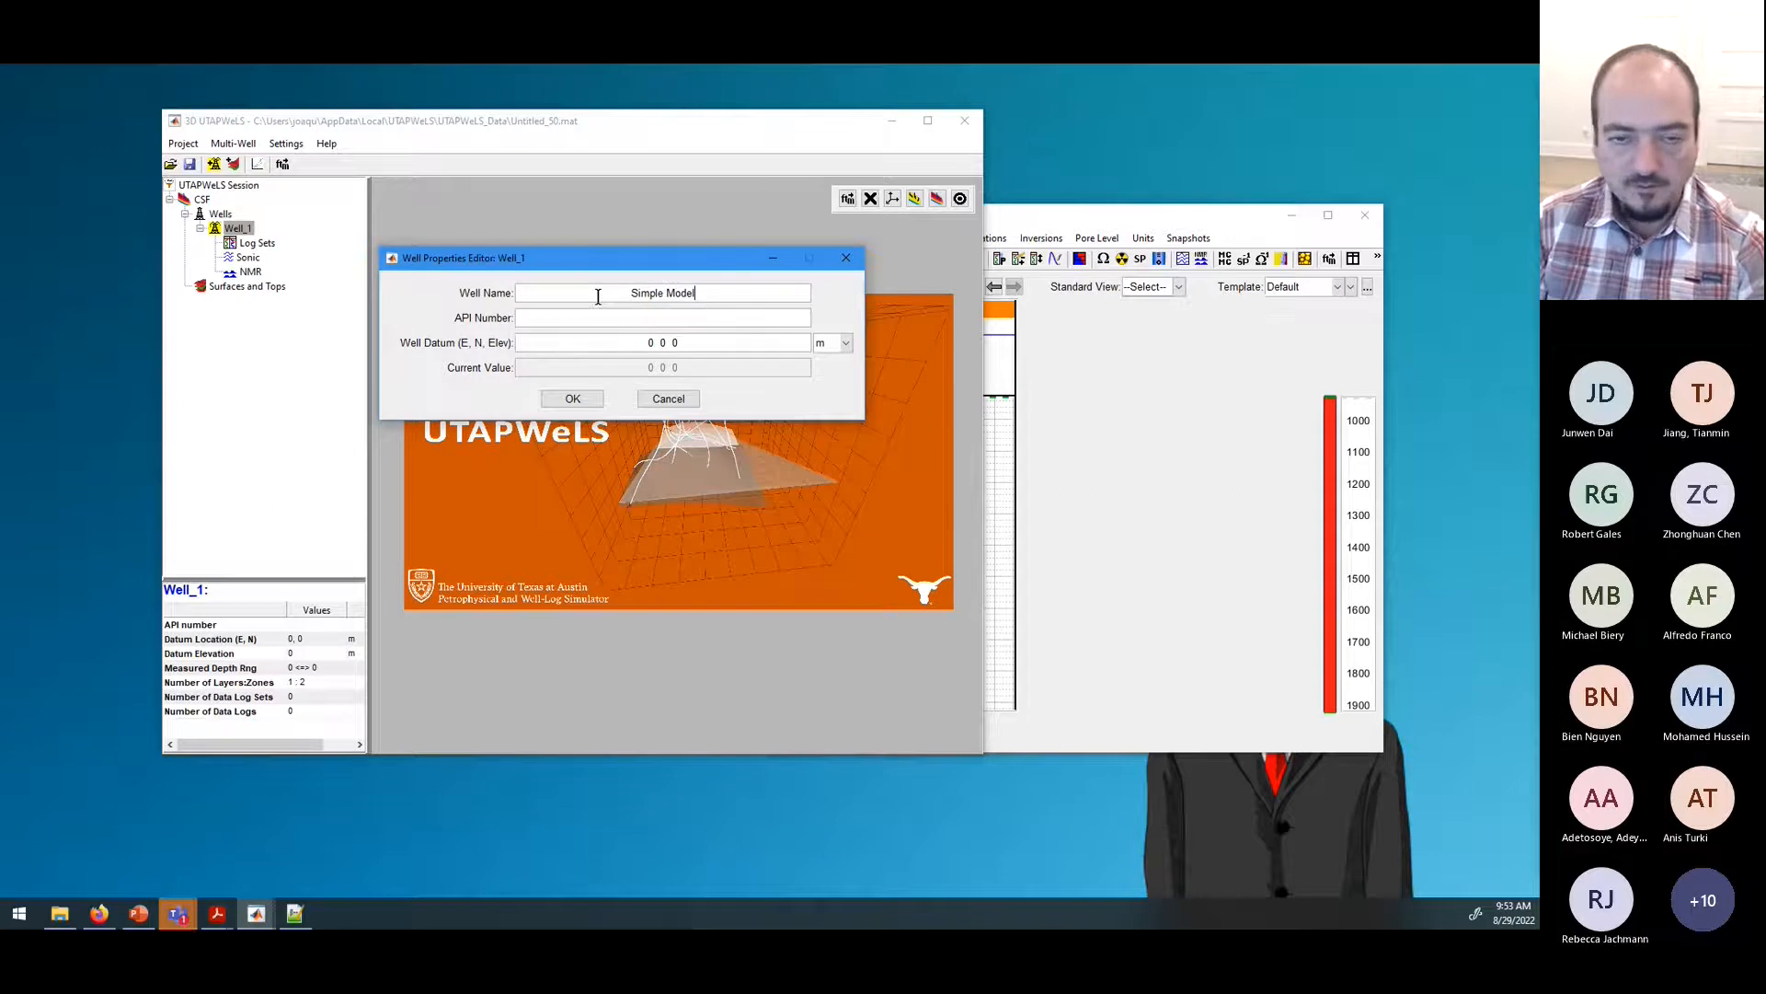
pyautogui.click(572, 399)
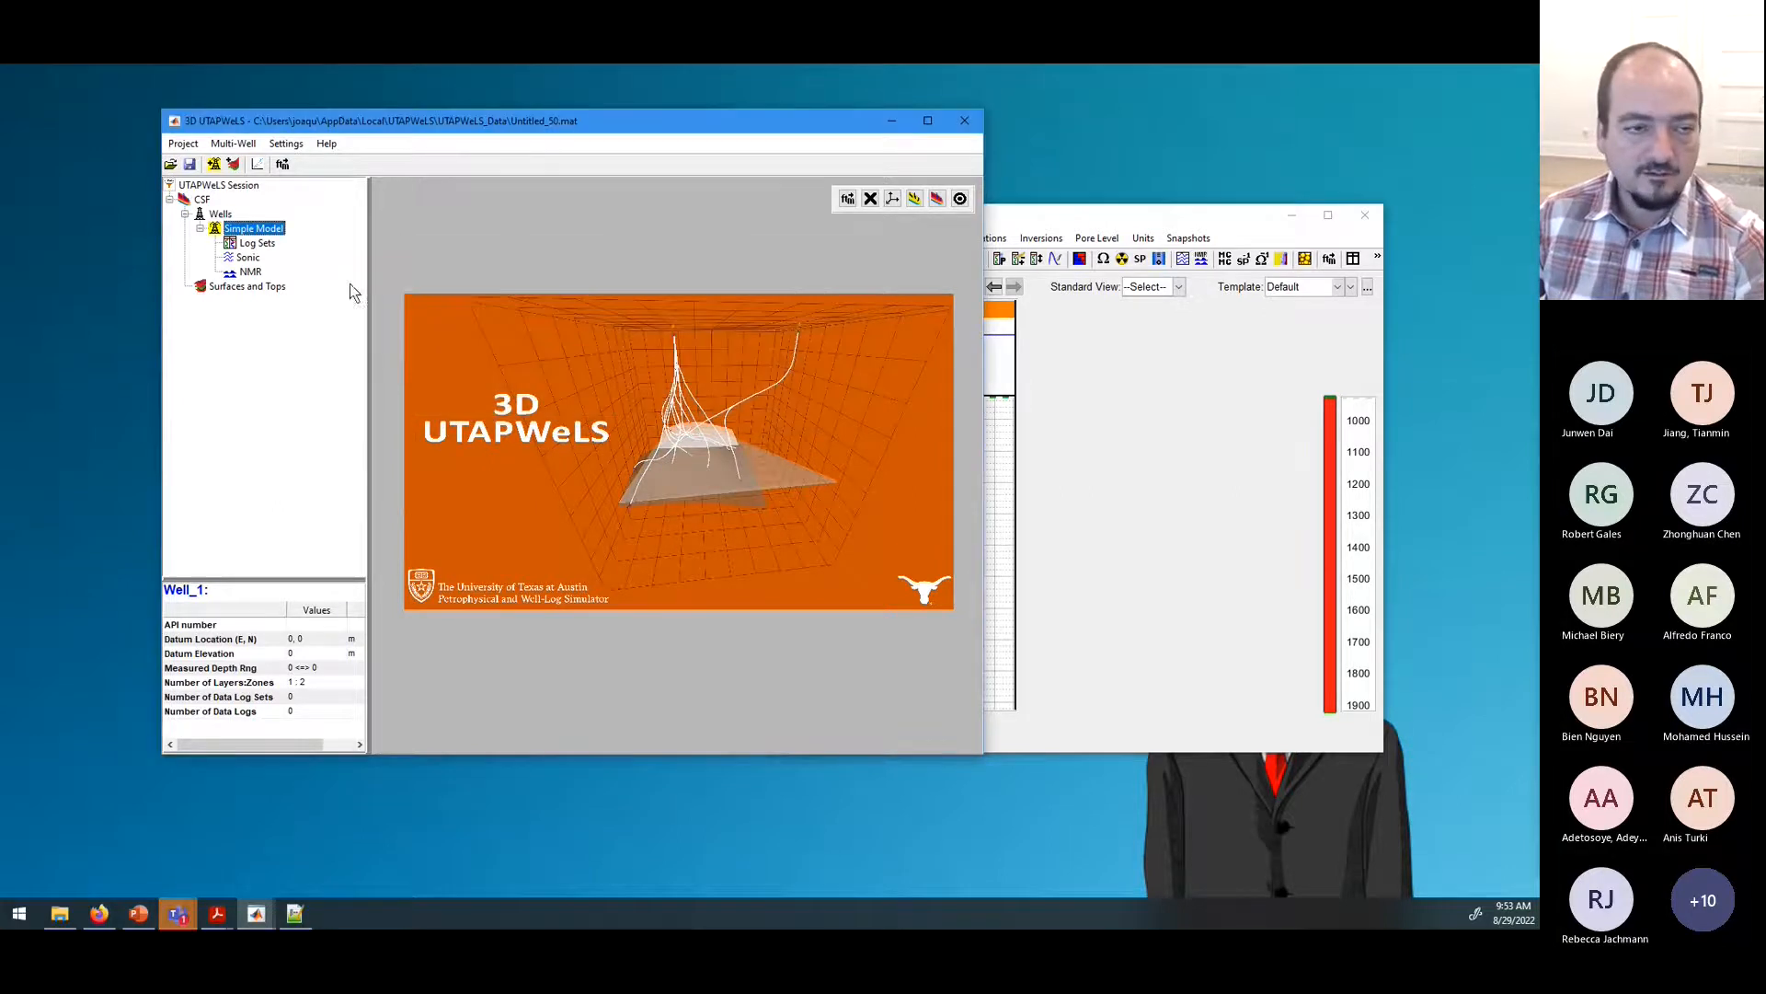
# Step: Look over the commands available for Simple Model, and bring its Well Interpreter forward, moving it closer to the project tree
pyautogui.rightClick(271, 234)
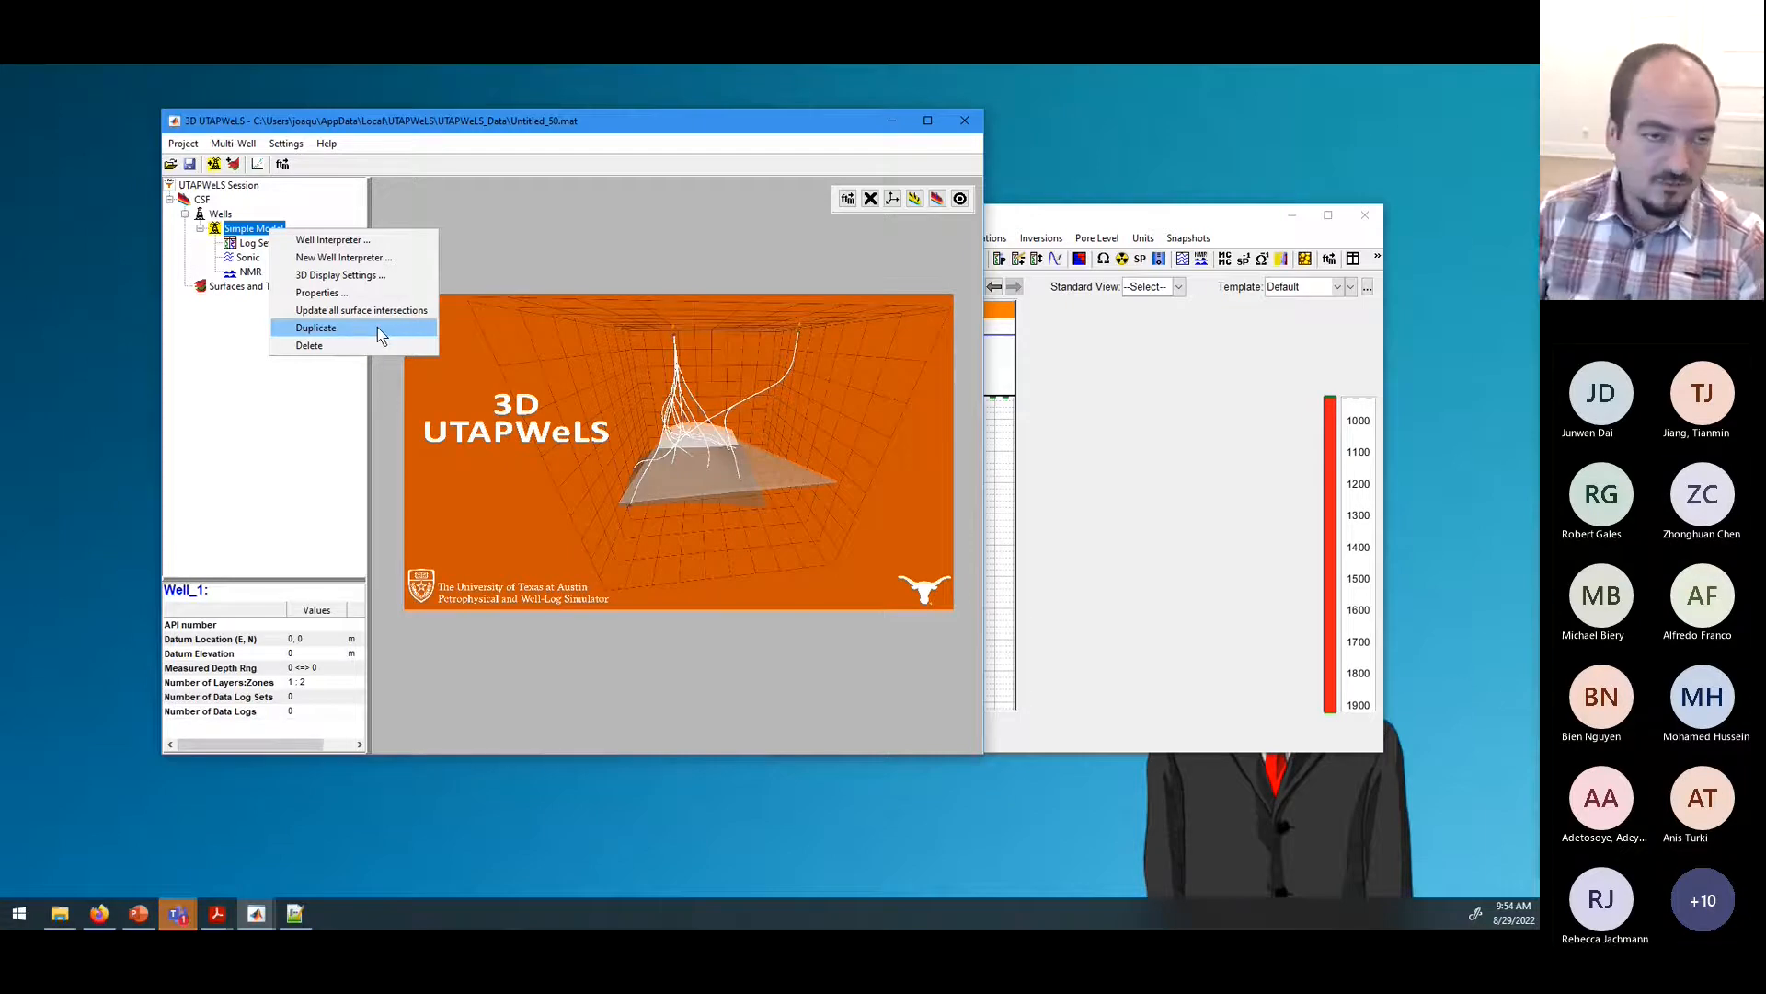
pyautogui.click(1128, 379)
pyautogui.moveTo(1047, 217); pyautogui.dragTo(756, 238)
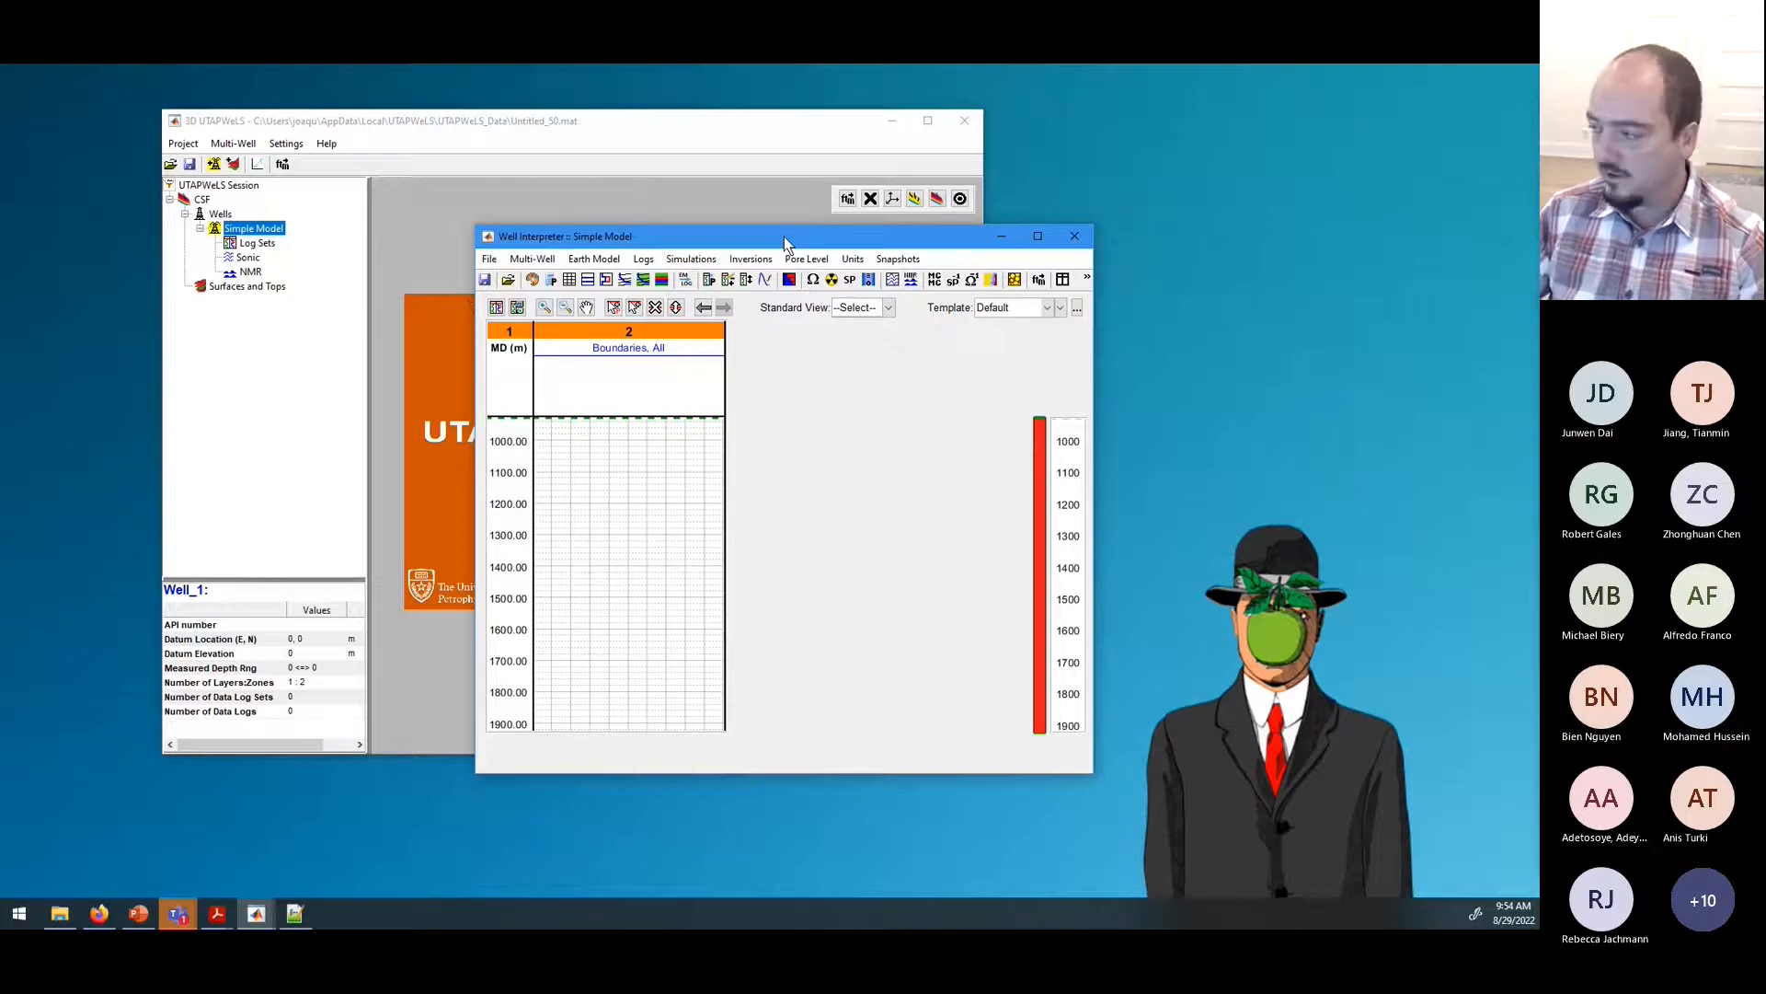
pyautogui.moveTo(832, 237); pyautogui.dragTo(862, 241)
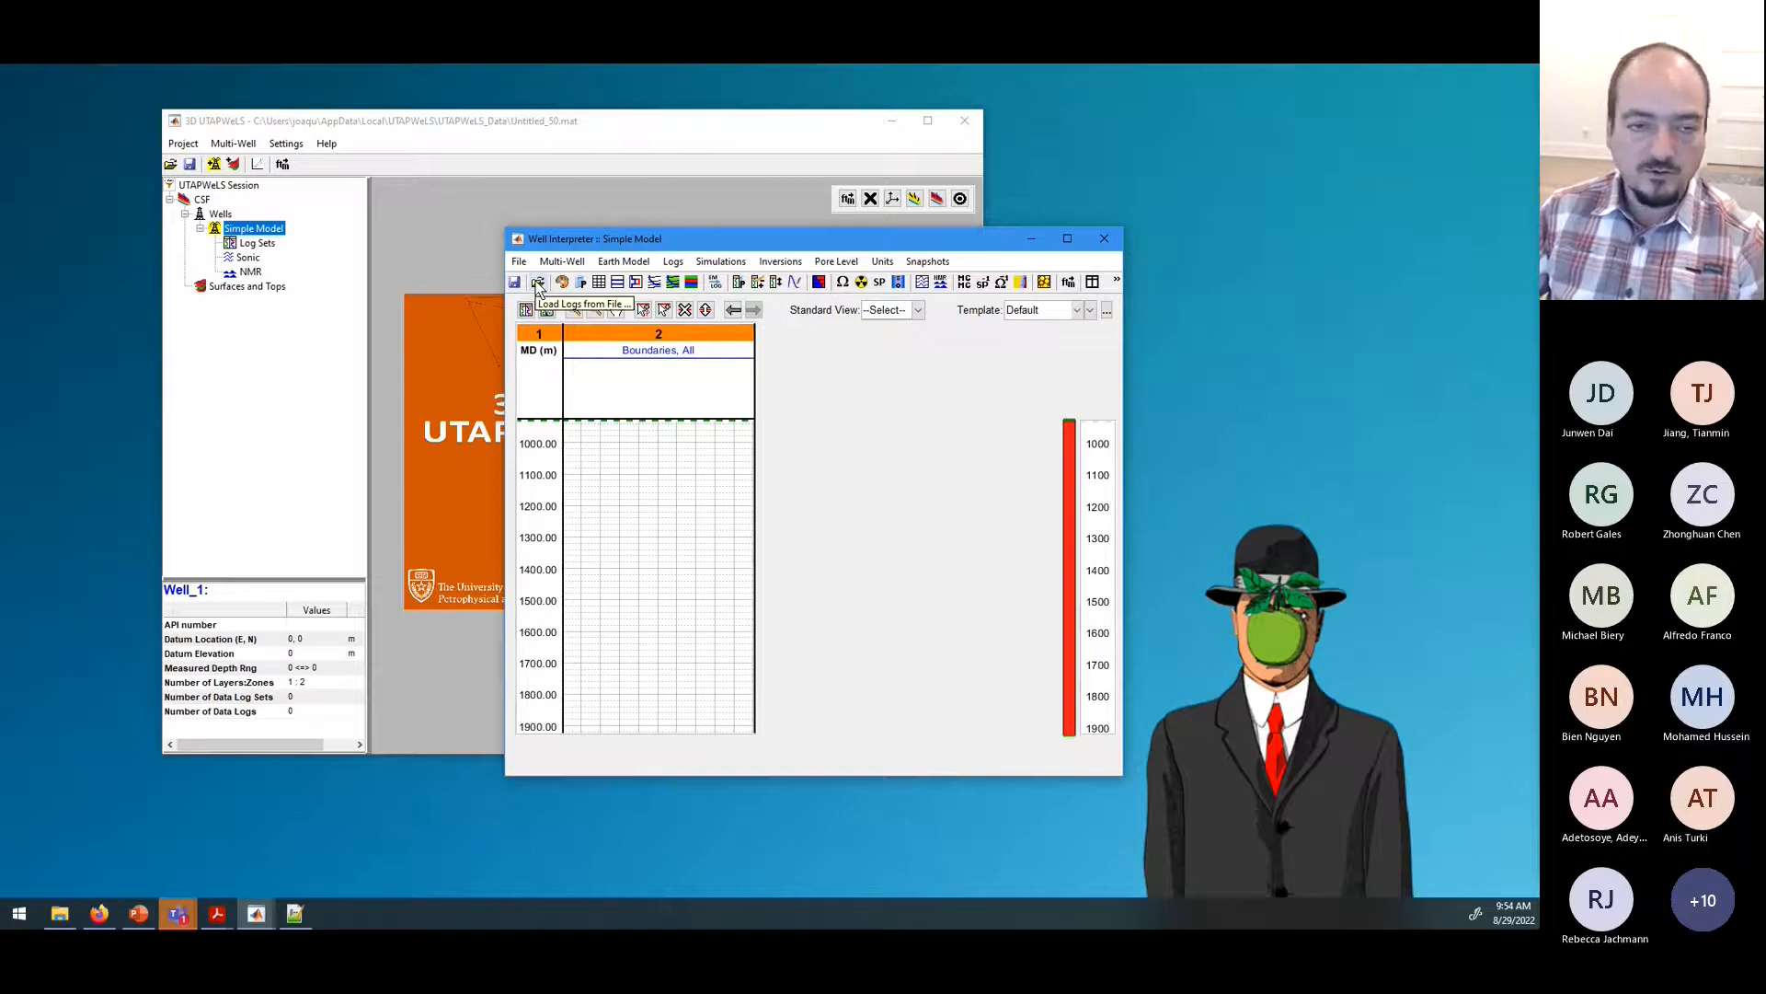
# Step: Look over the file commands of the Well Interpreter and open the Import Logs window for Simple Model
pyautogui.click(519, 263)
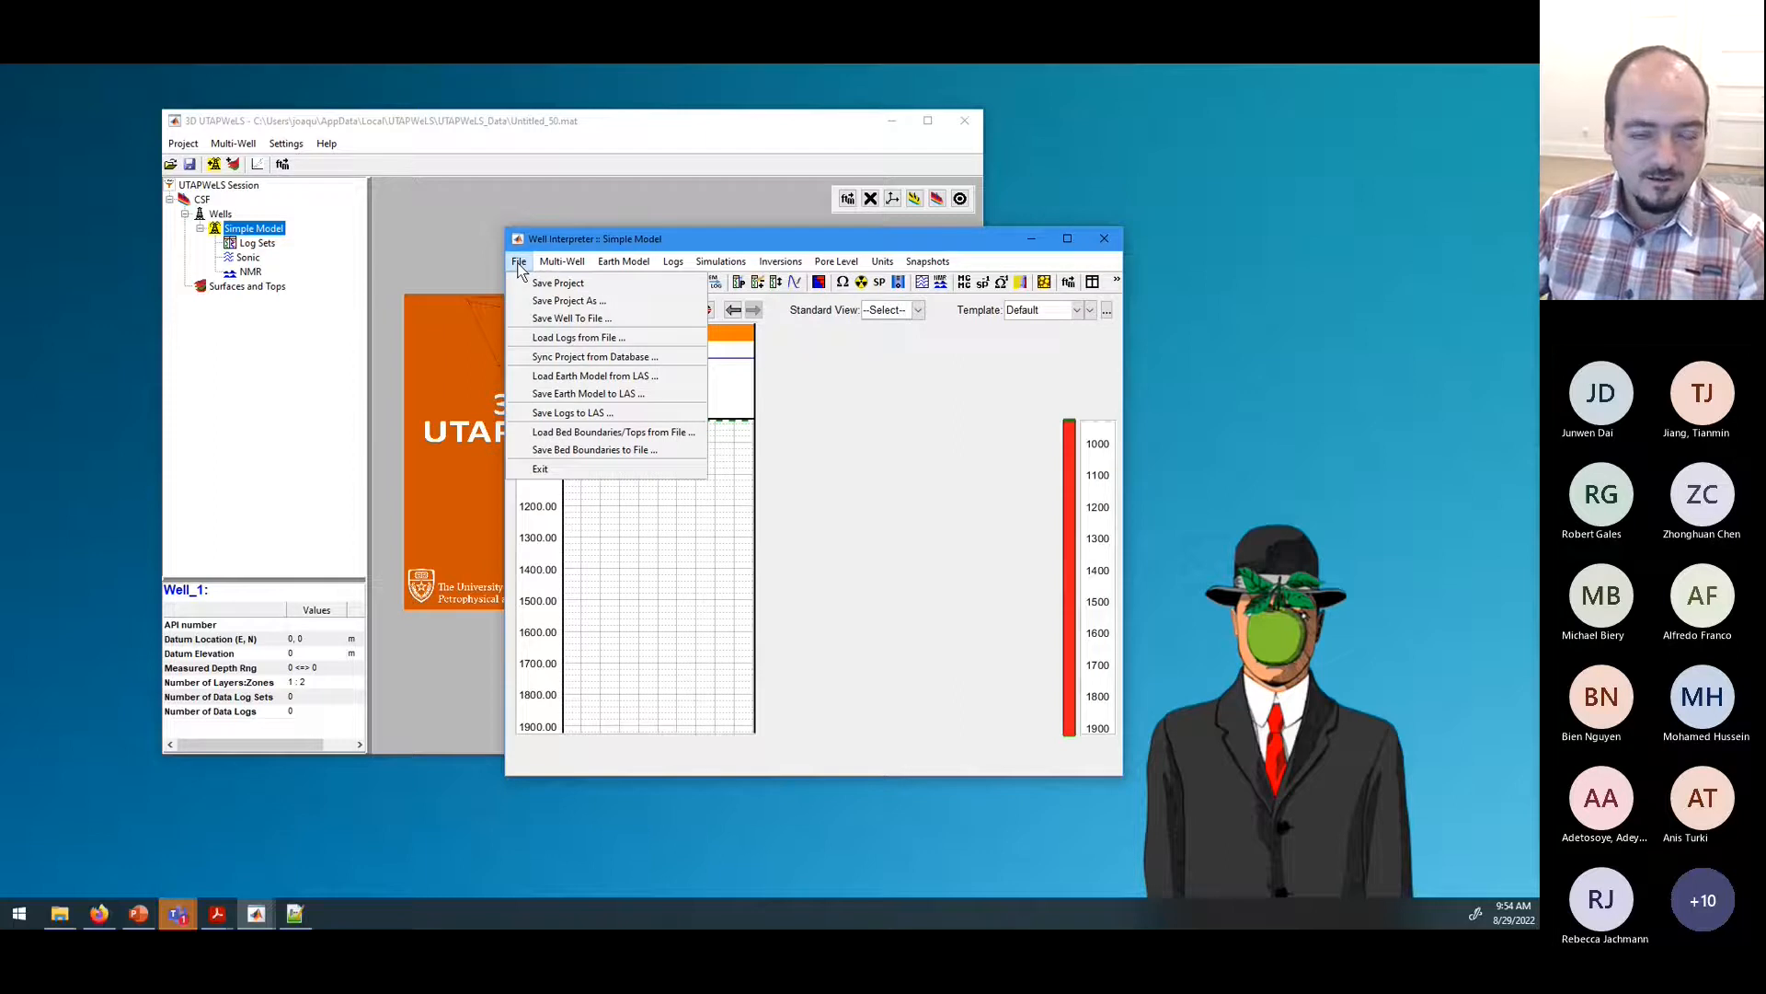
pyautogui.click(831, 368)
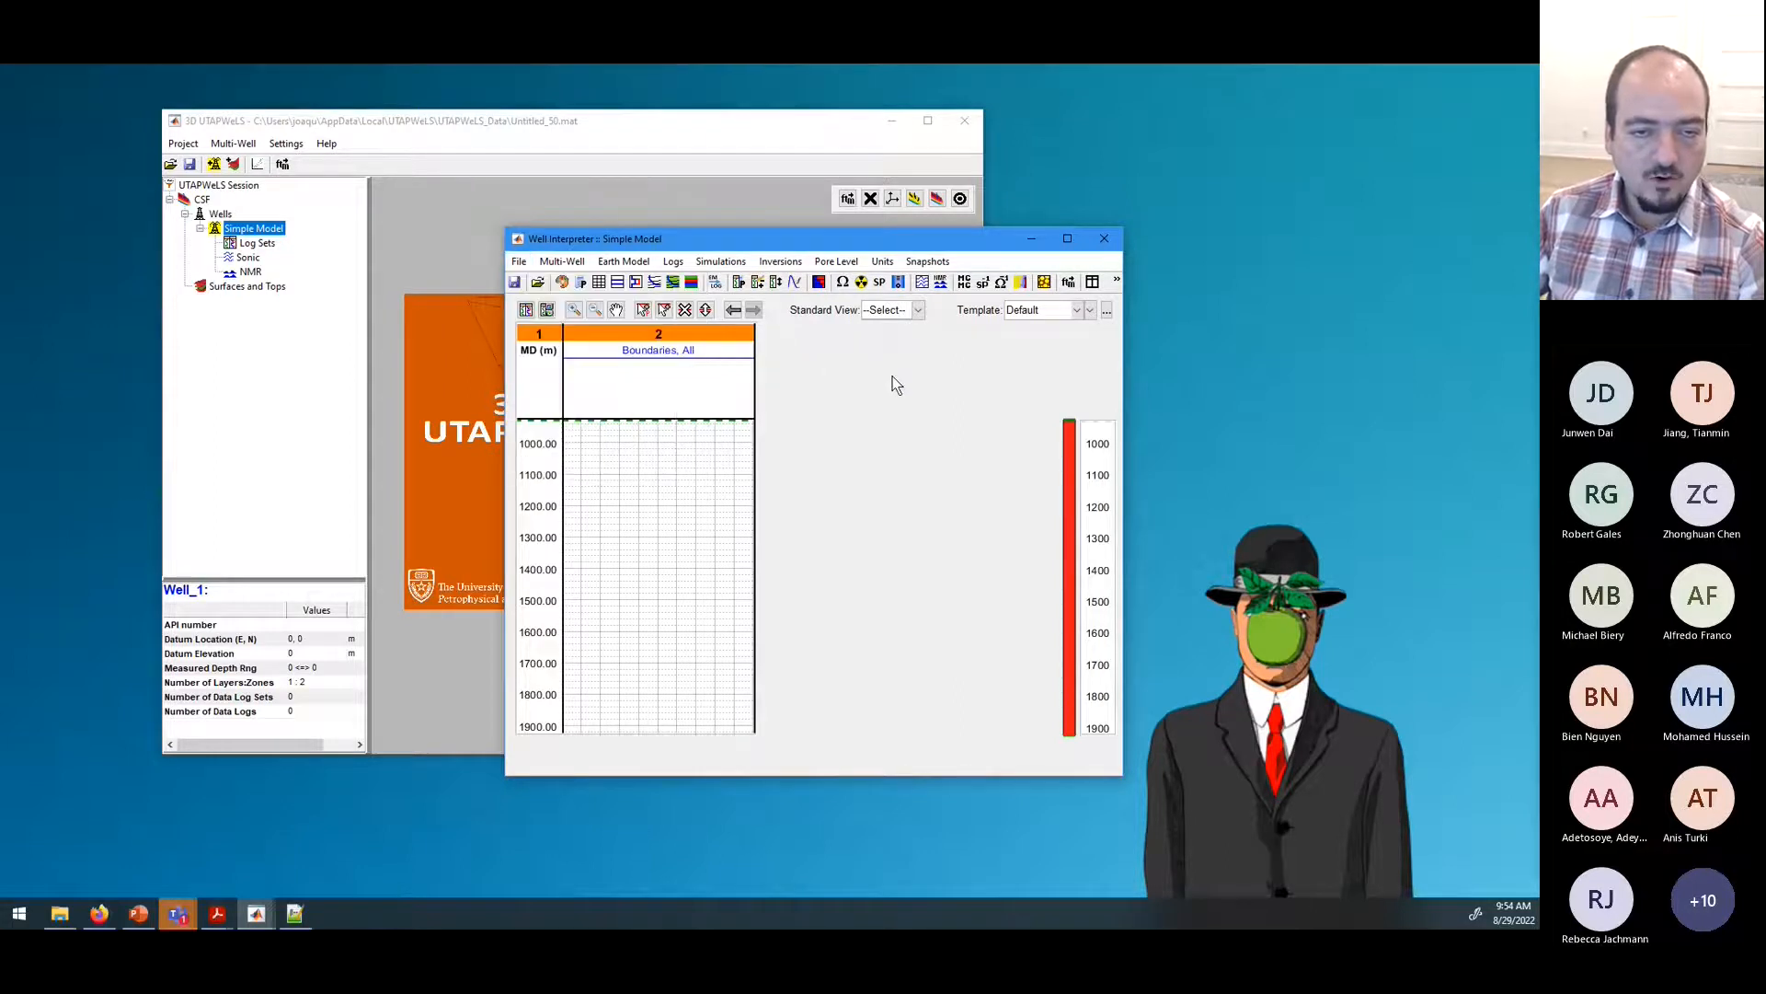
pyautogui.click(541, 282)
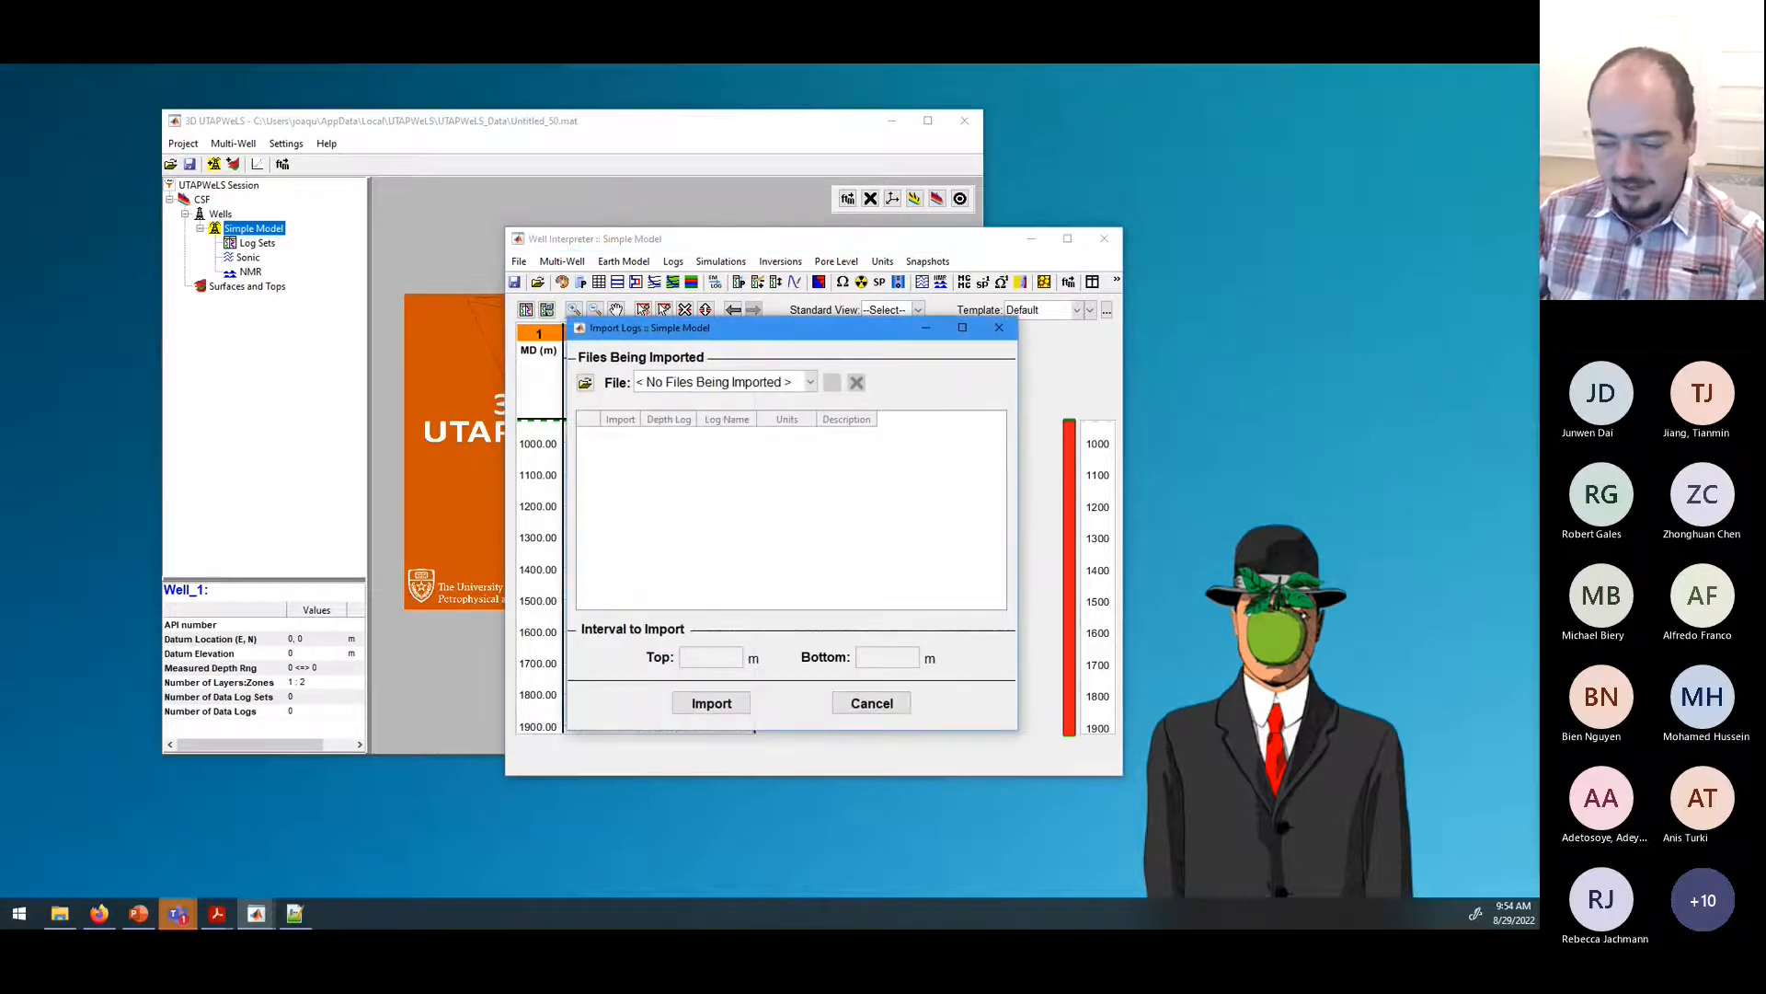
# Step: Copy the path of the Monday workshop folder from File Explorer and return to the Import Logs window, shifting it slightly
pyautogui.hotkey('alt', 'Tab')
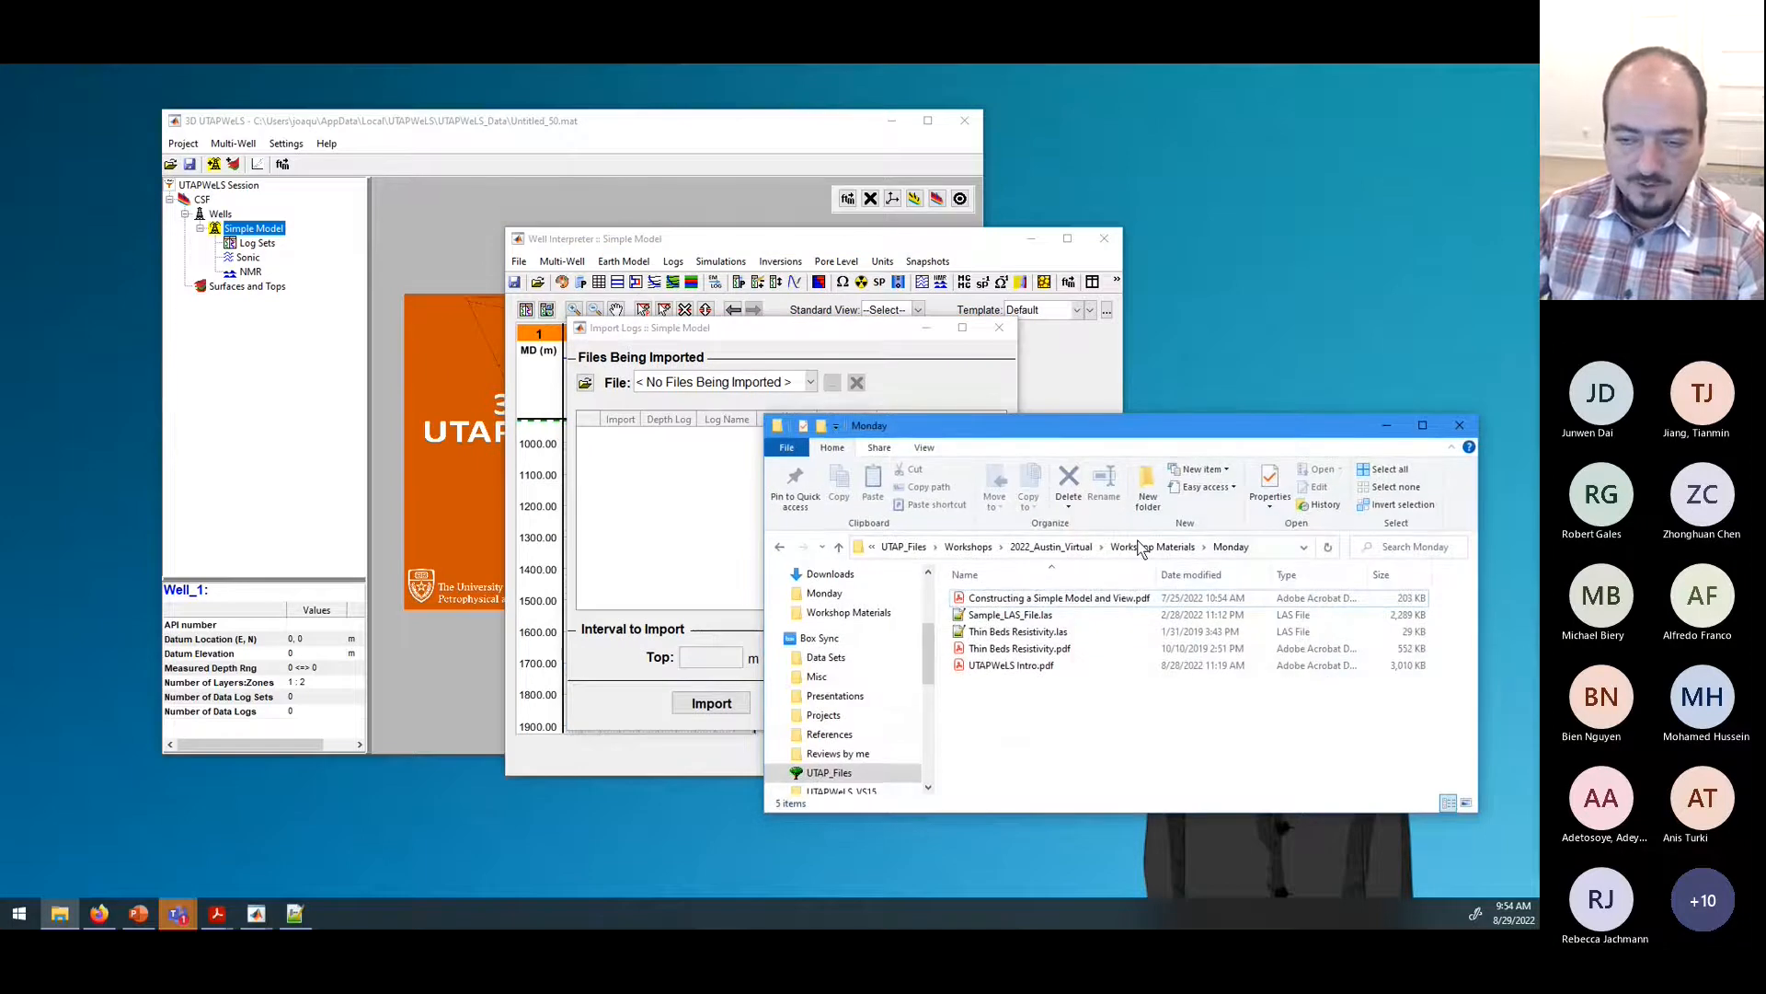
pyautogui.click(1271, 548)
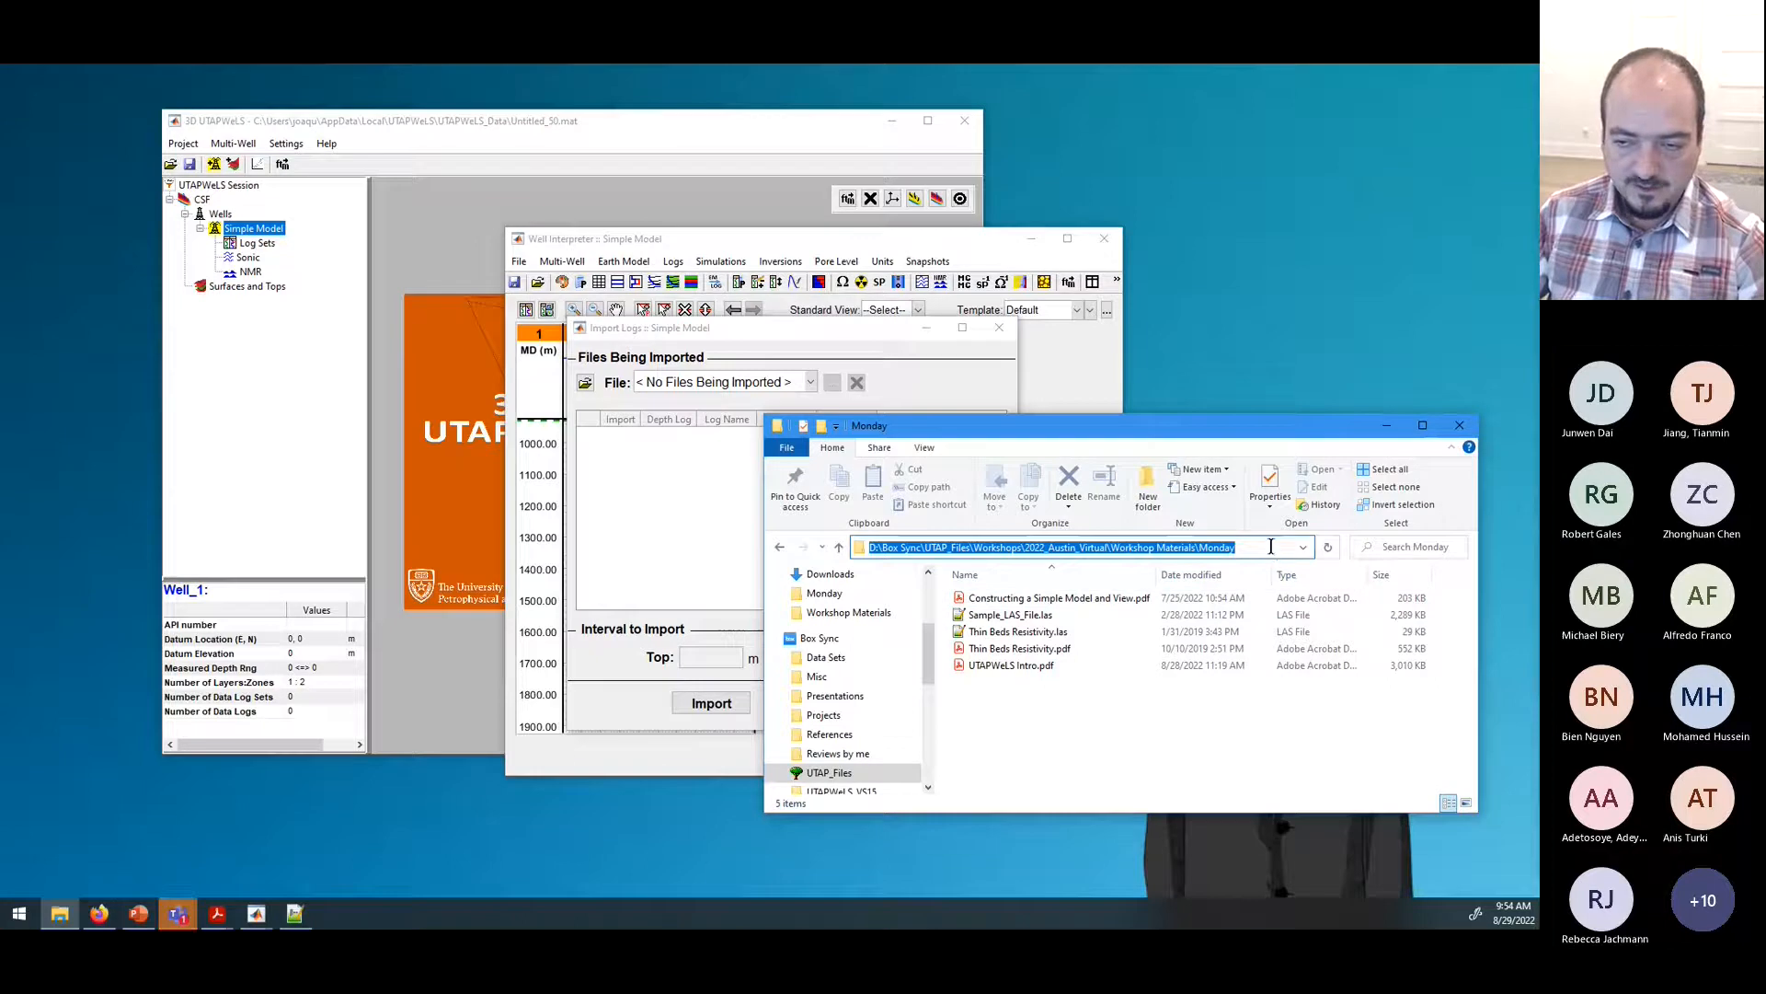
pyautogui.click(842, 348)
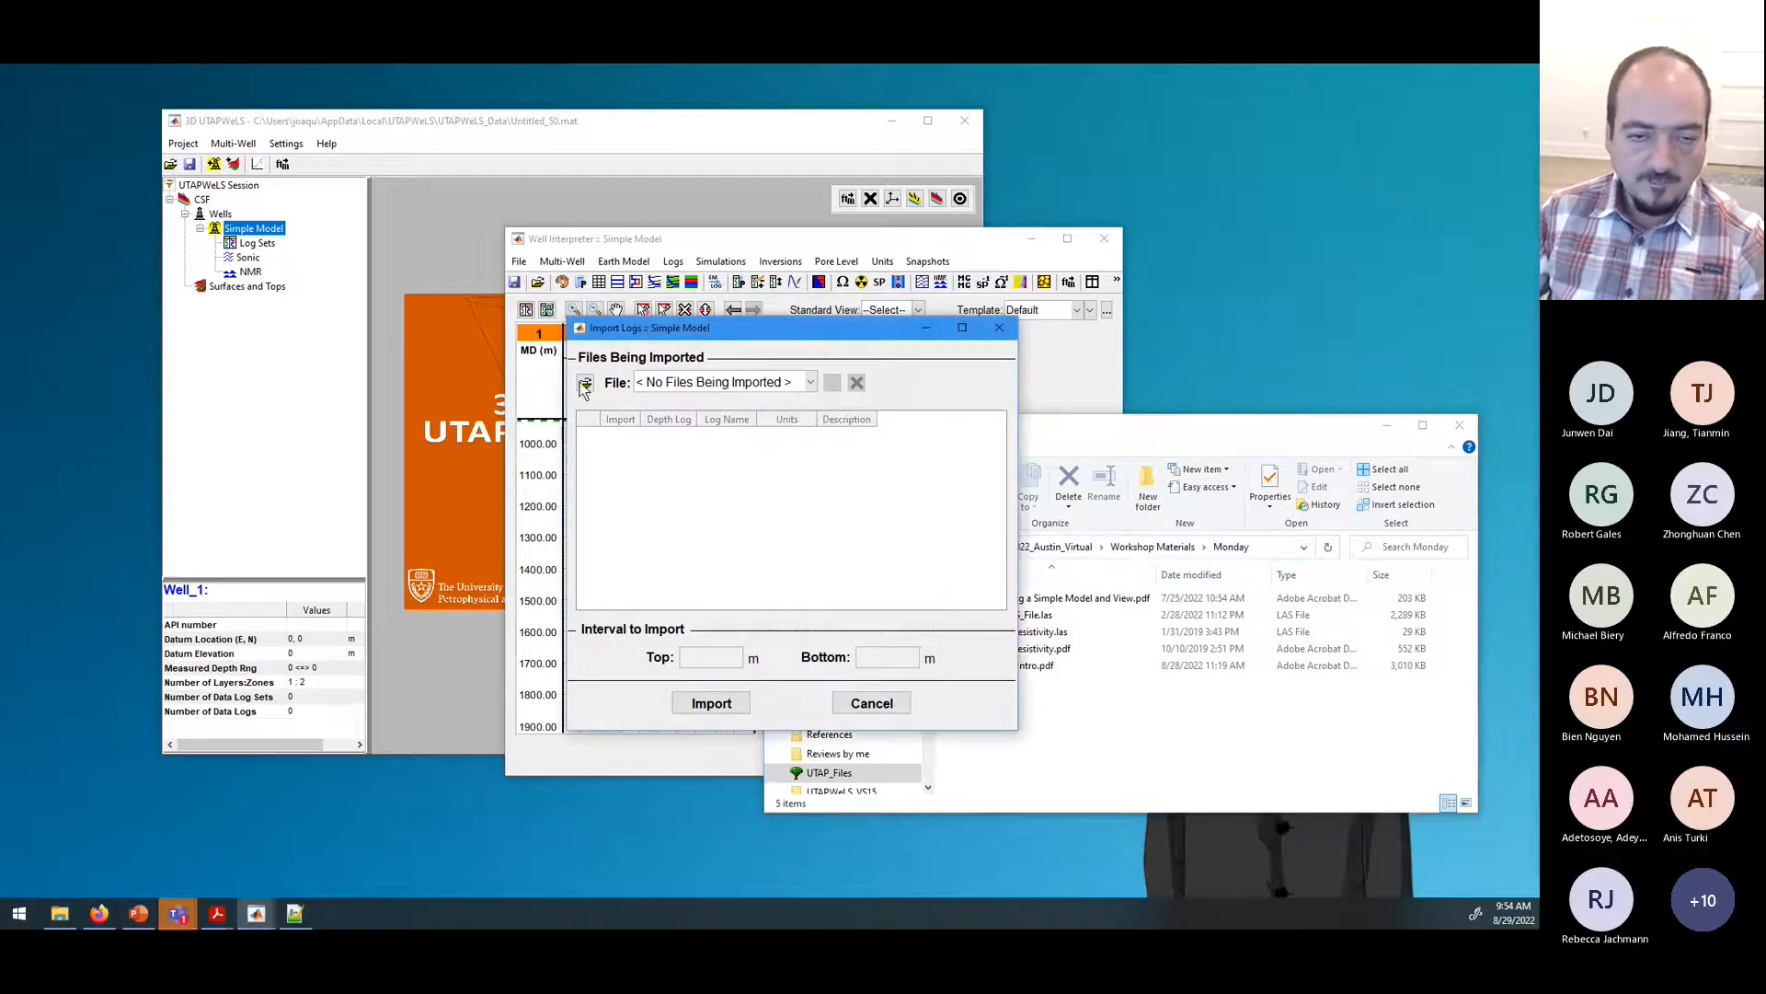
pyautogui.moveTo(750, 336); pyautogui.dragTo(772, 338)
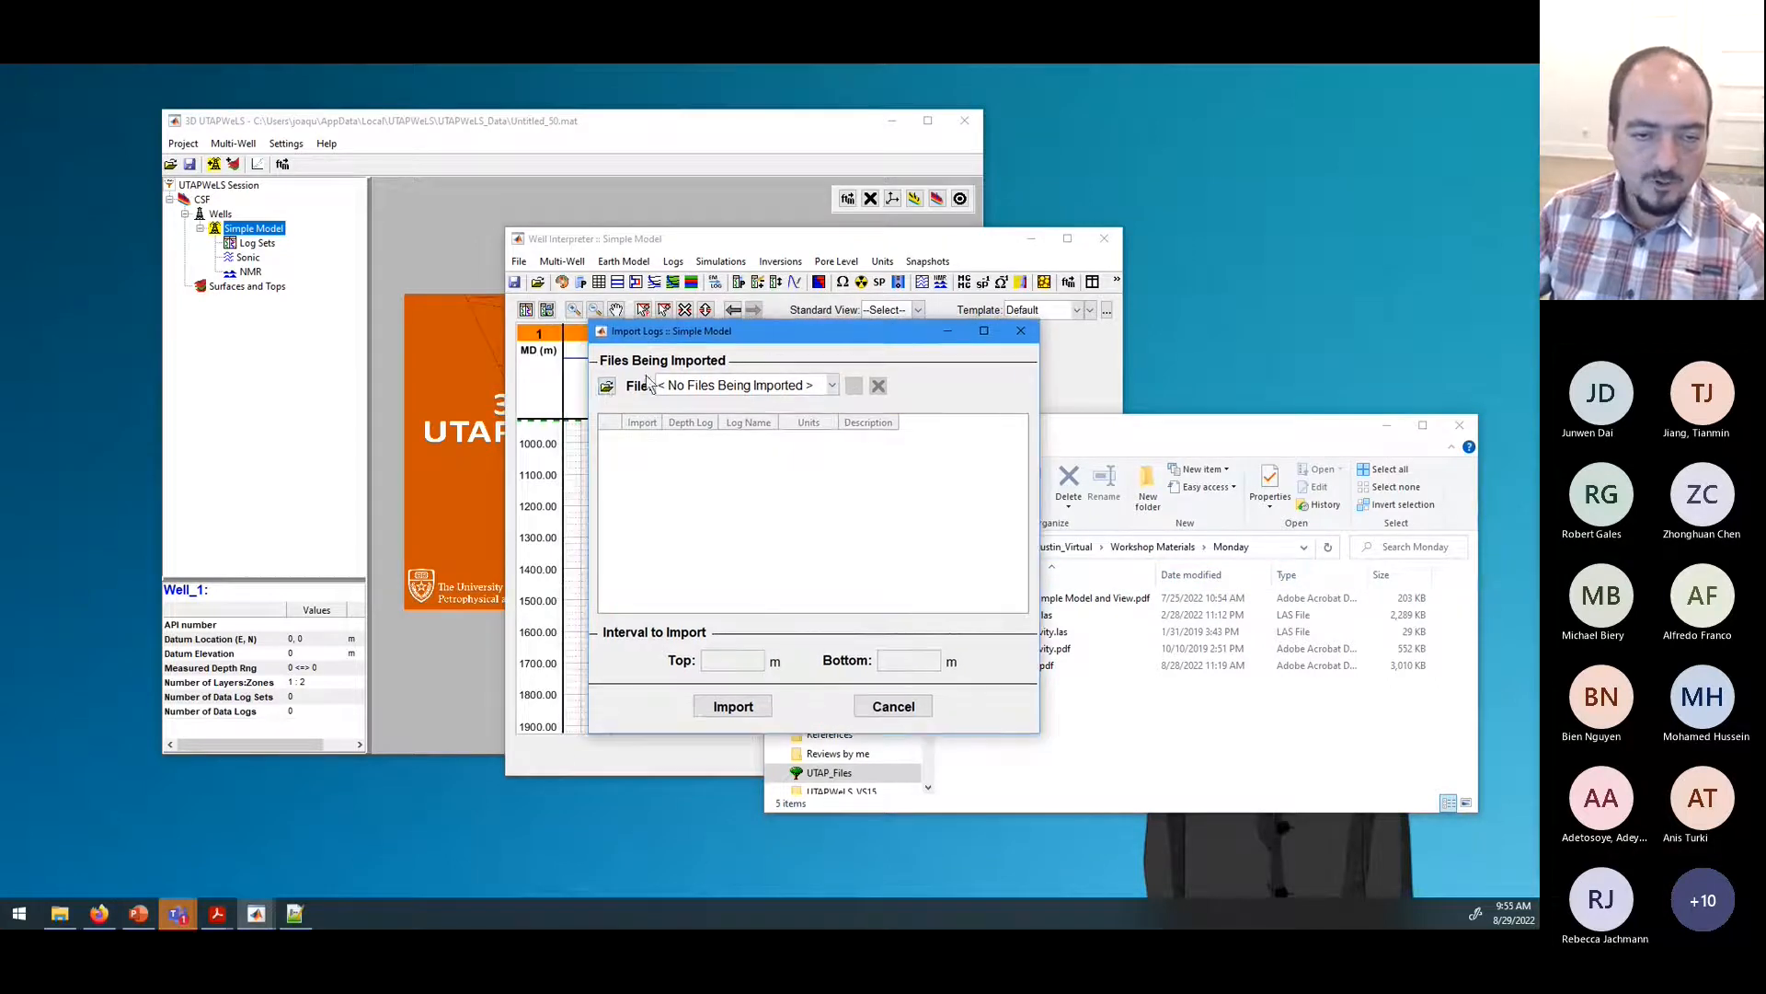
# Step: Browse for a data file using the copied Monday folder path and load Sample_LAS_File.las into the import list
pyautogui.click(607, 389)
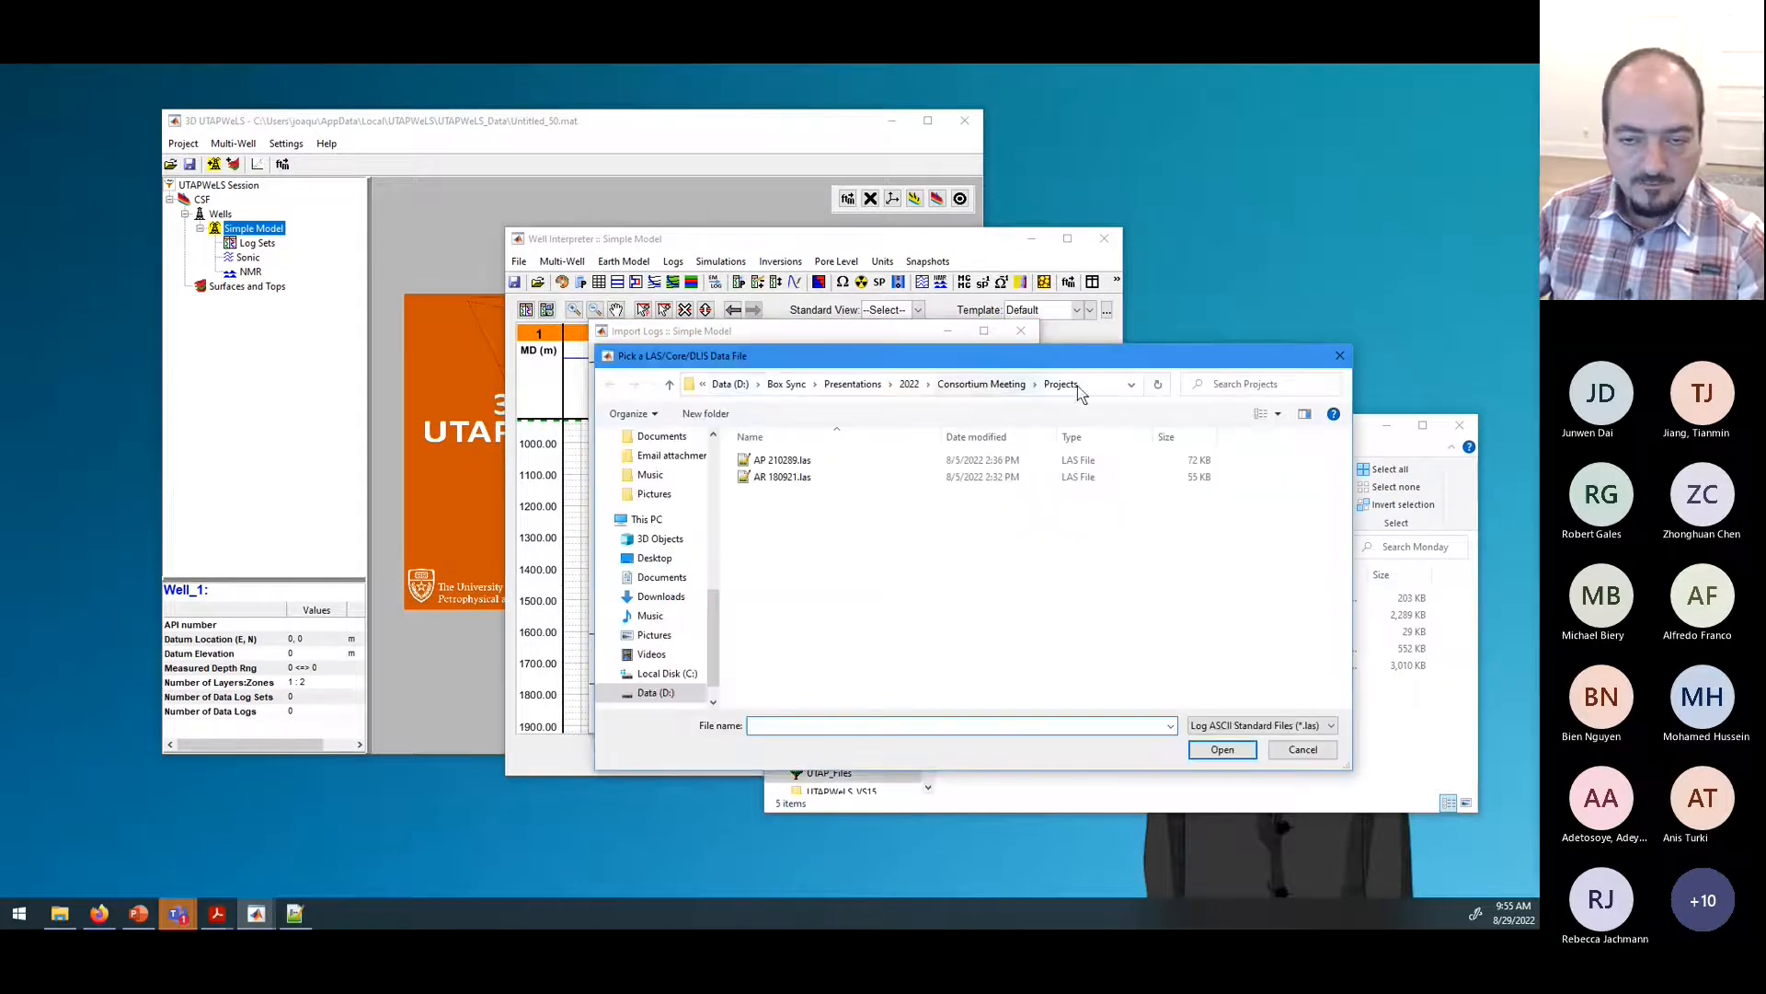
pyautogui.click(1100, 387)
pyautogui.hotkey('ctrl', 'v')
pyautogui.press('Return')
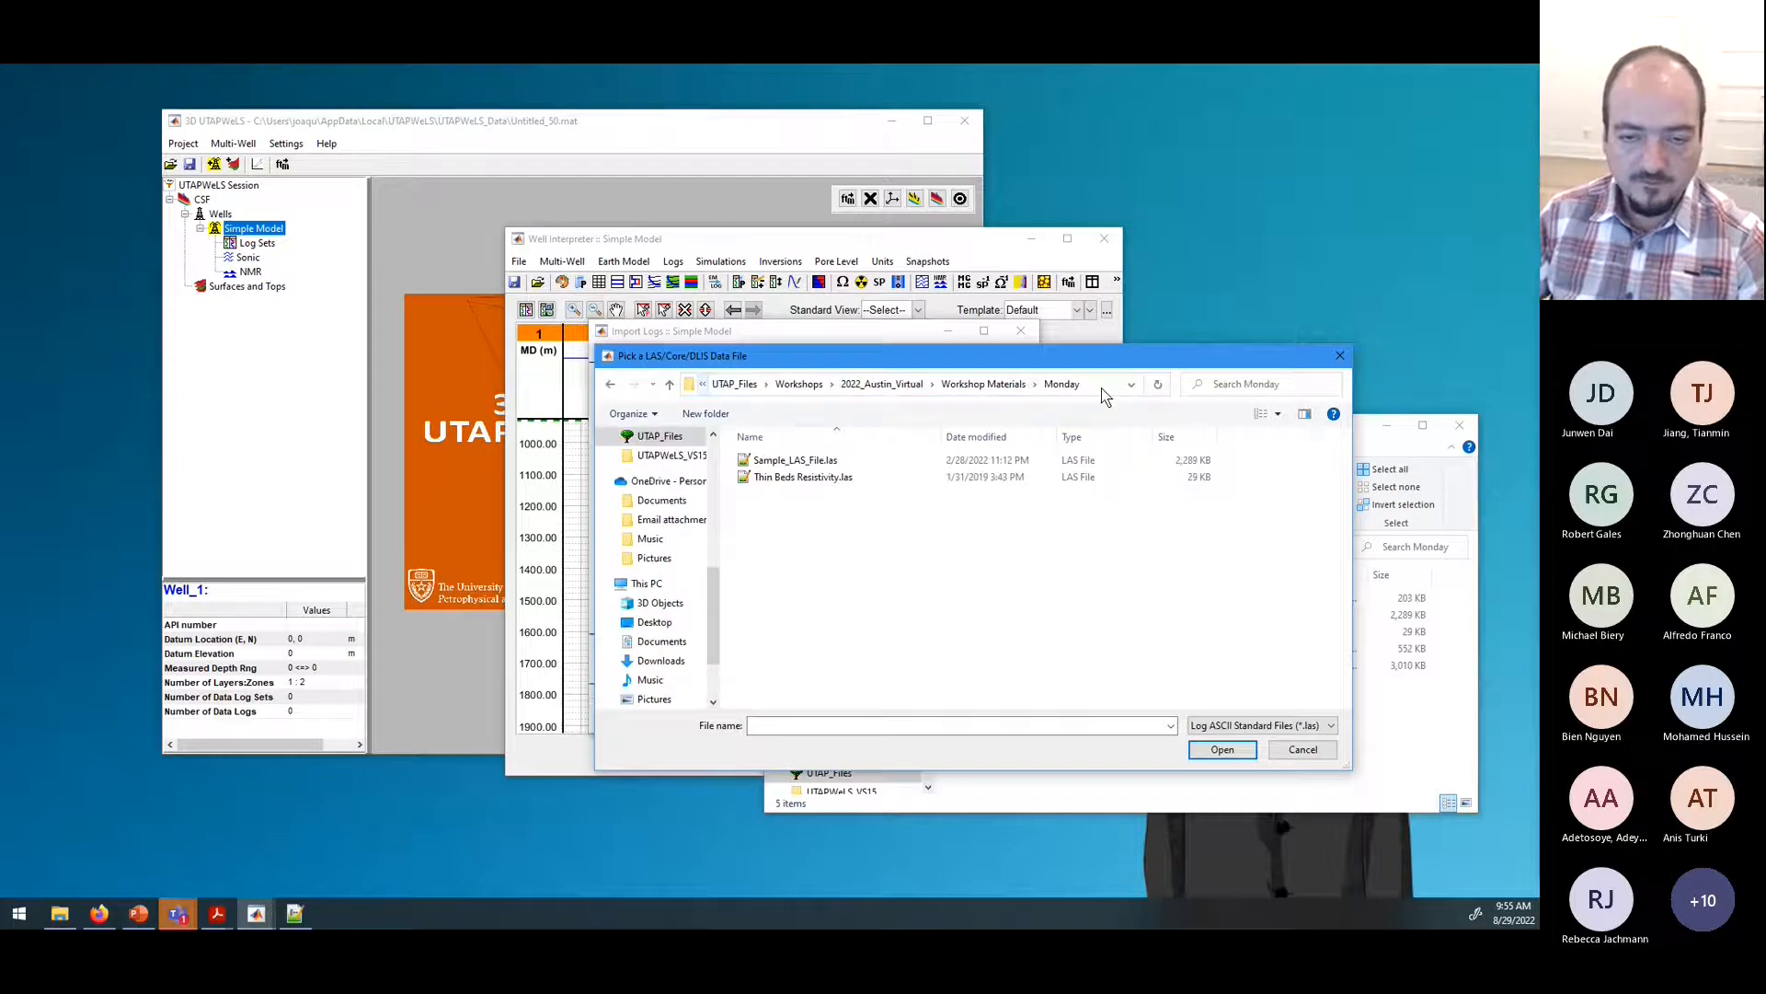
pyautogui.moveTo(1157, 358); pyautogui.dragTo(1228, 195)
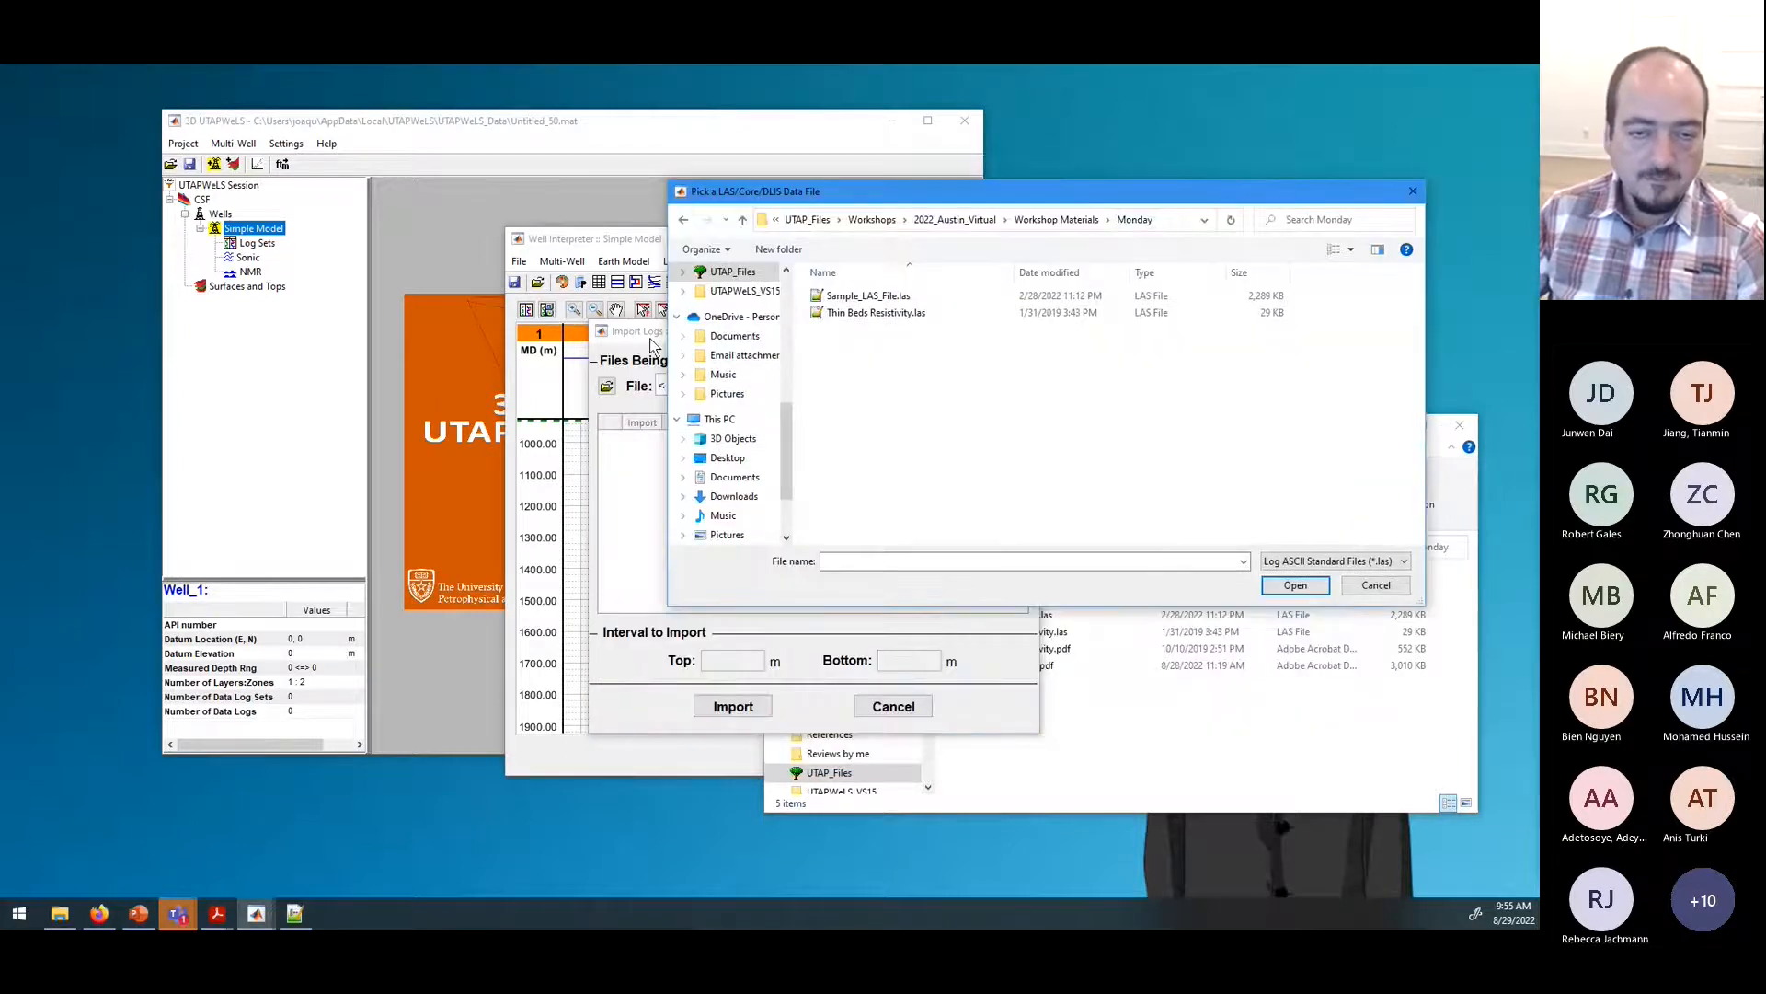
pyautogui.click(953, 296)
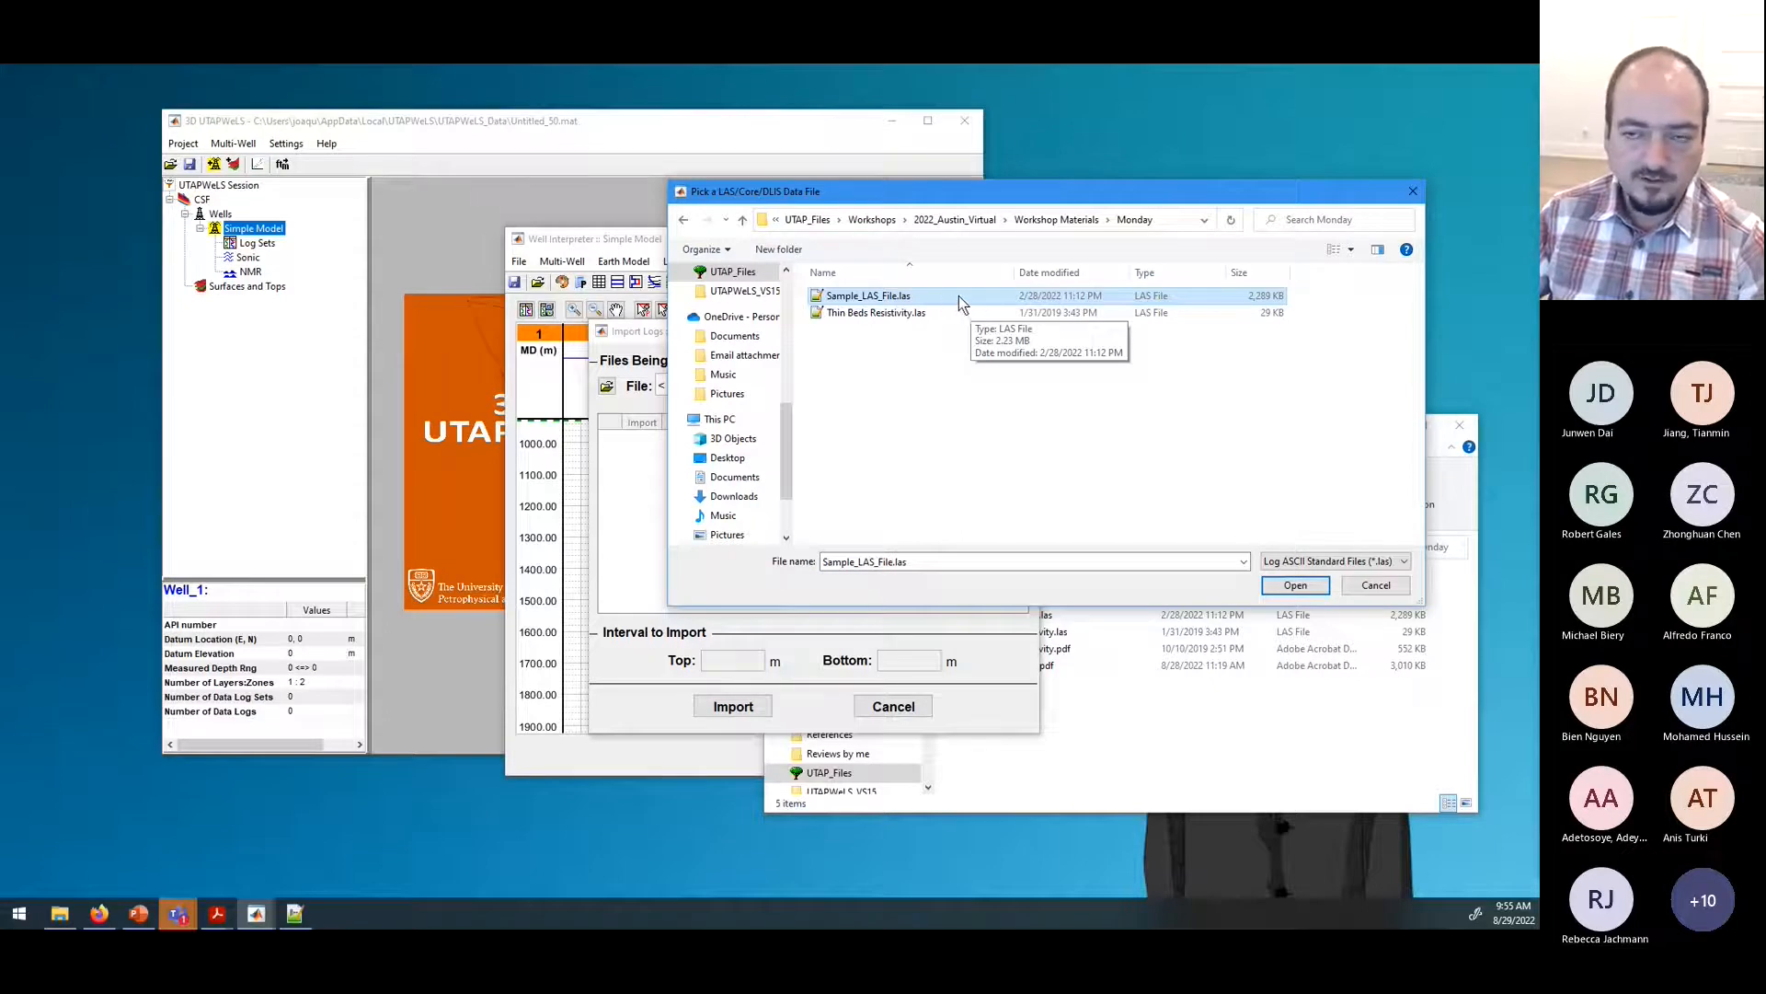
pyautogui.click(1288, 590)
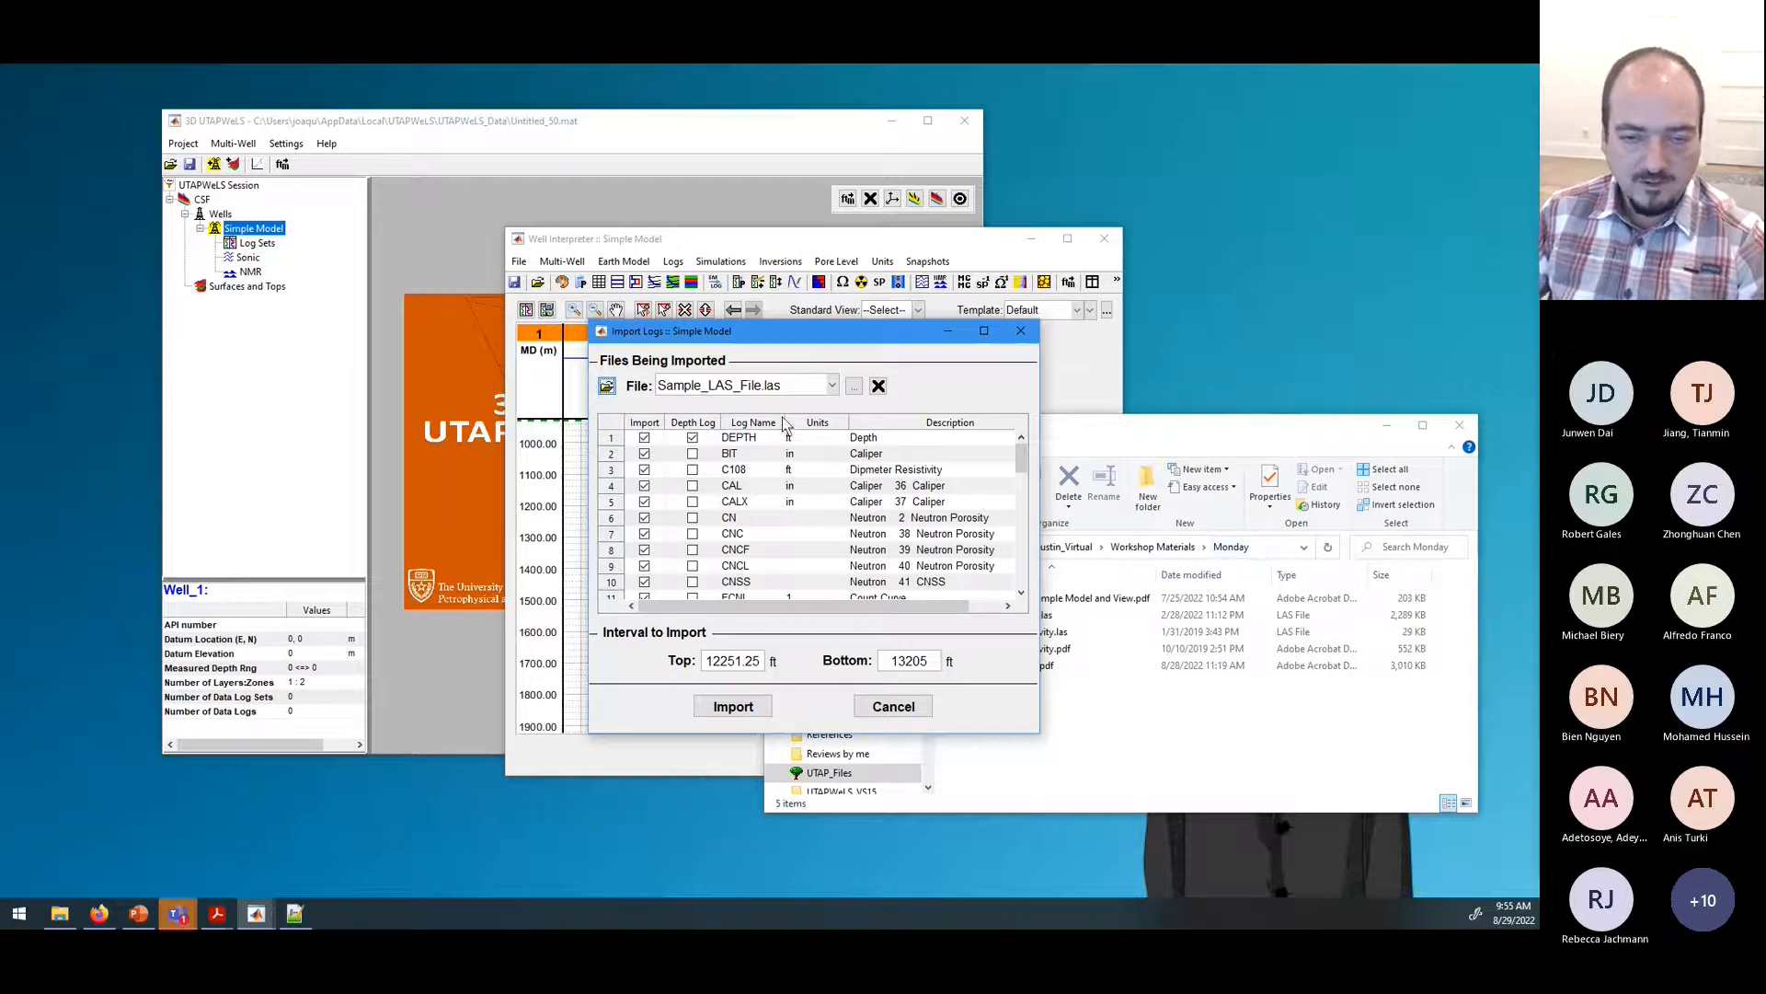
# Step: Minimize the Monday folder window and stretch the Import Logs window to full screen height to show more of the log list
pyautogui.click(1310, 434)
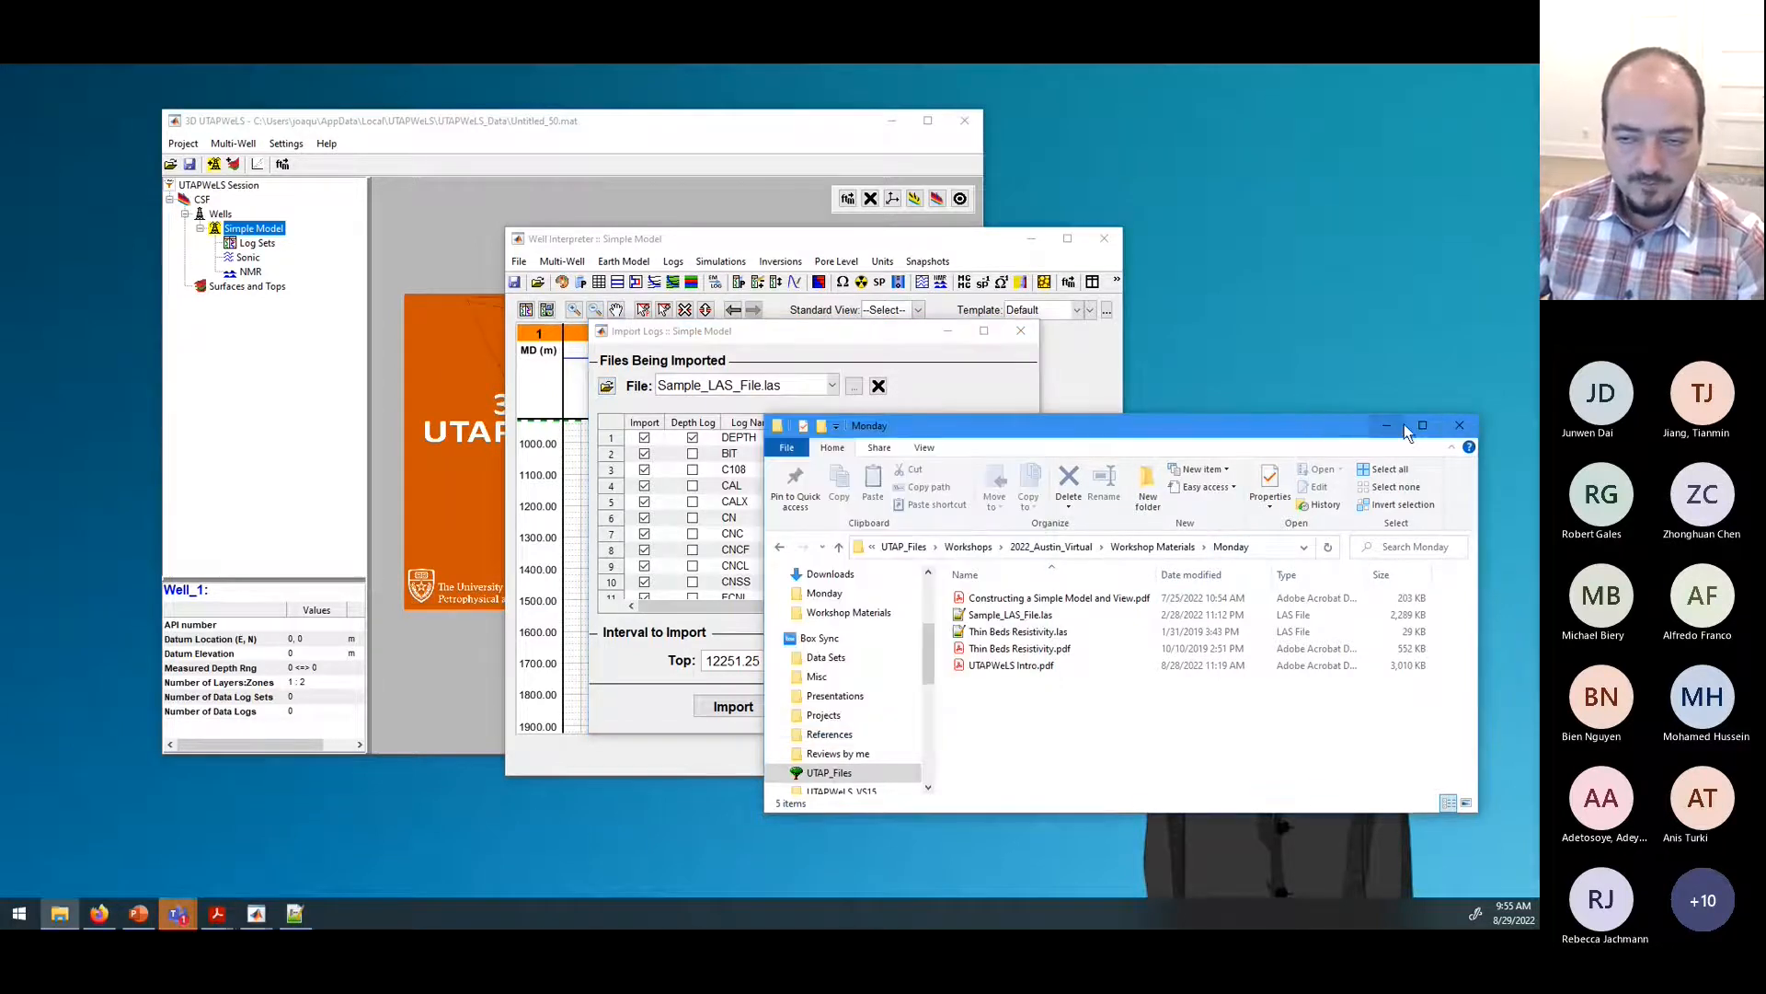
pyautogui.click(1385, 426)
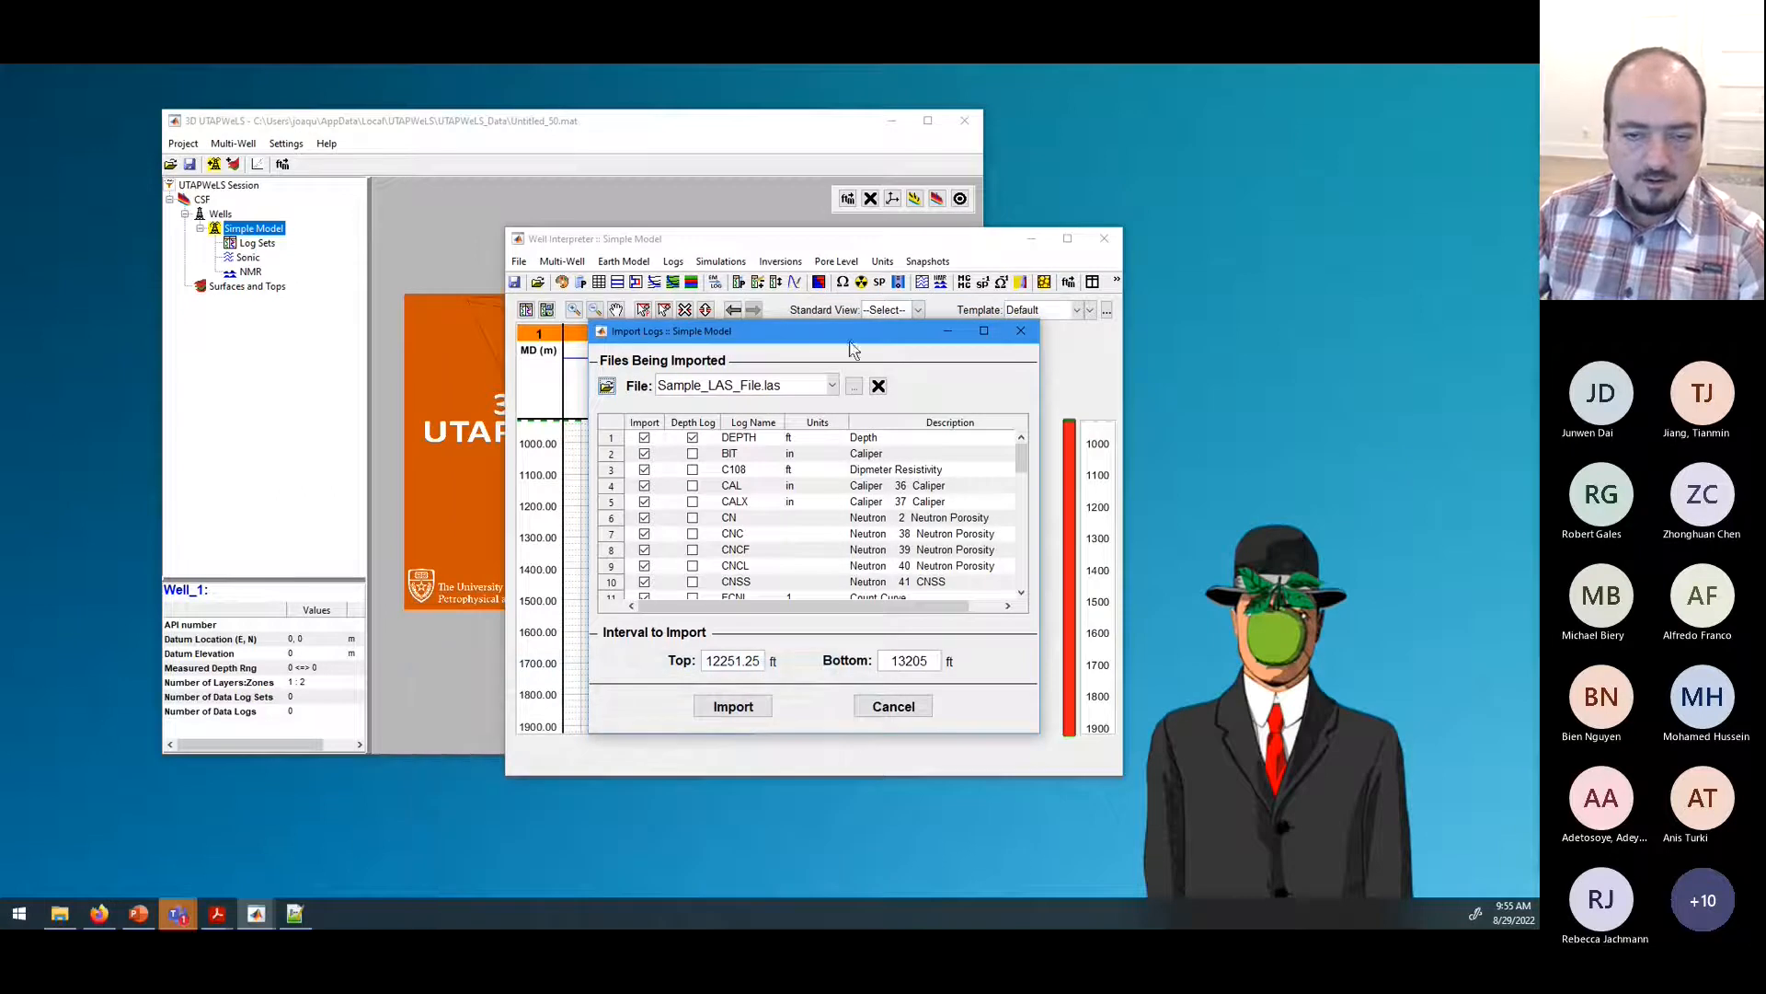
pyautogui.moveTo(835, 336); pyautogui.dragTo(874, 319)
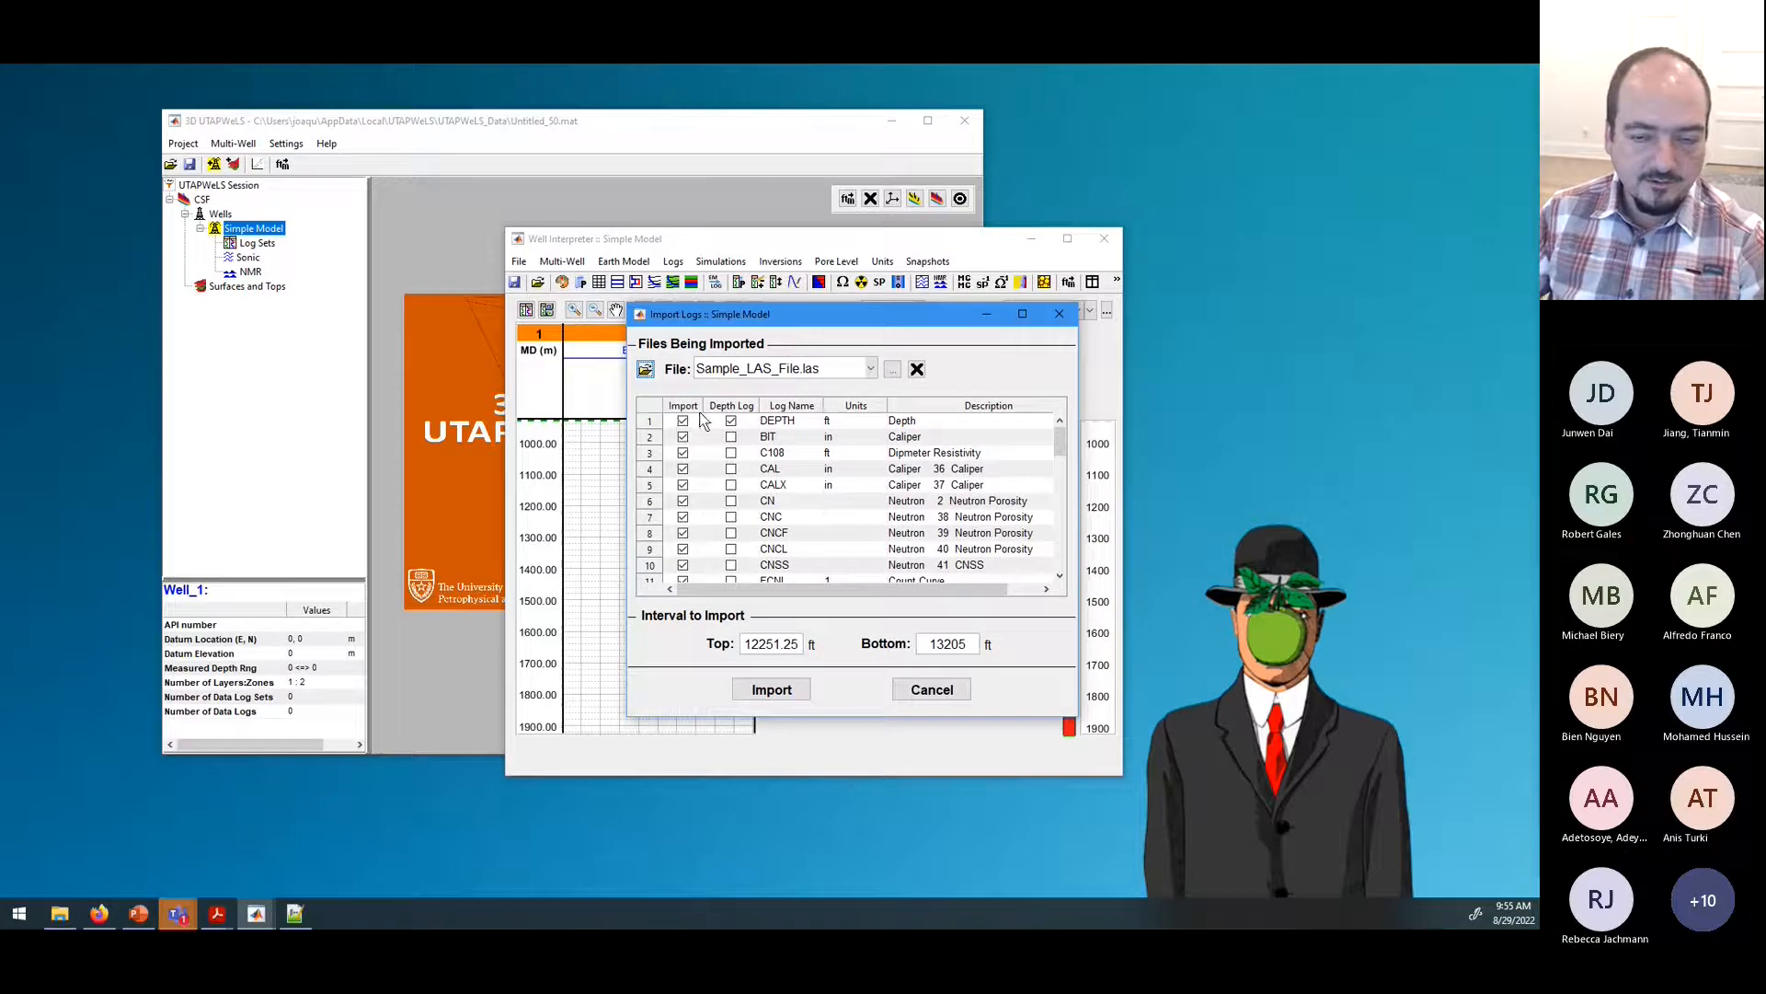
pyautogui.doubleClick(889, 307)
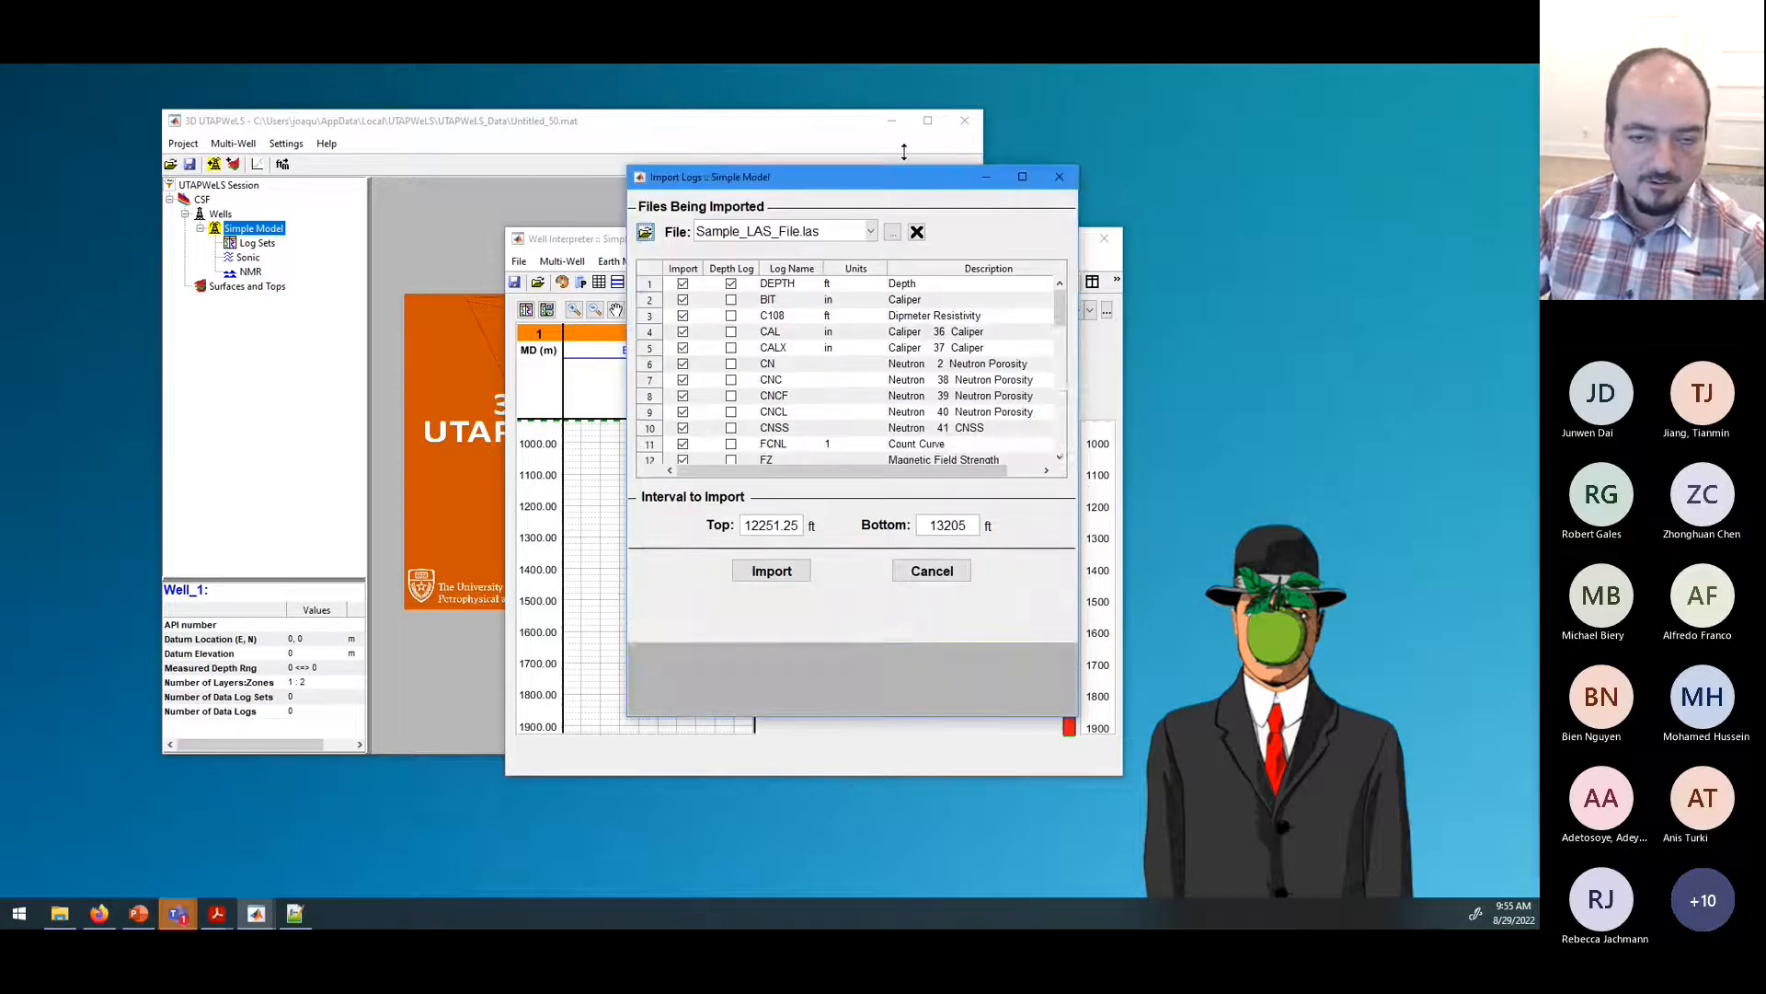
pyautogui.scroll(-5, 747, 296)
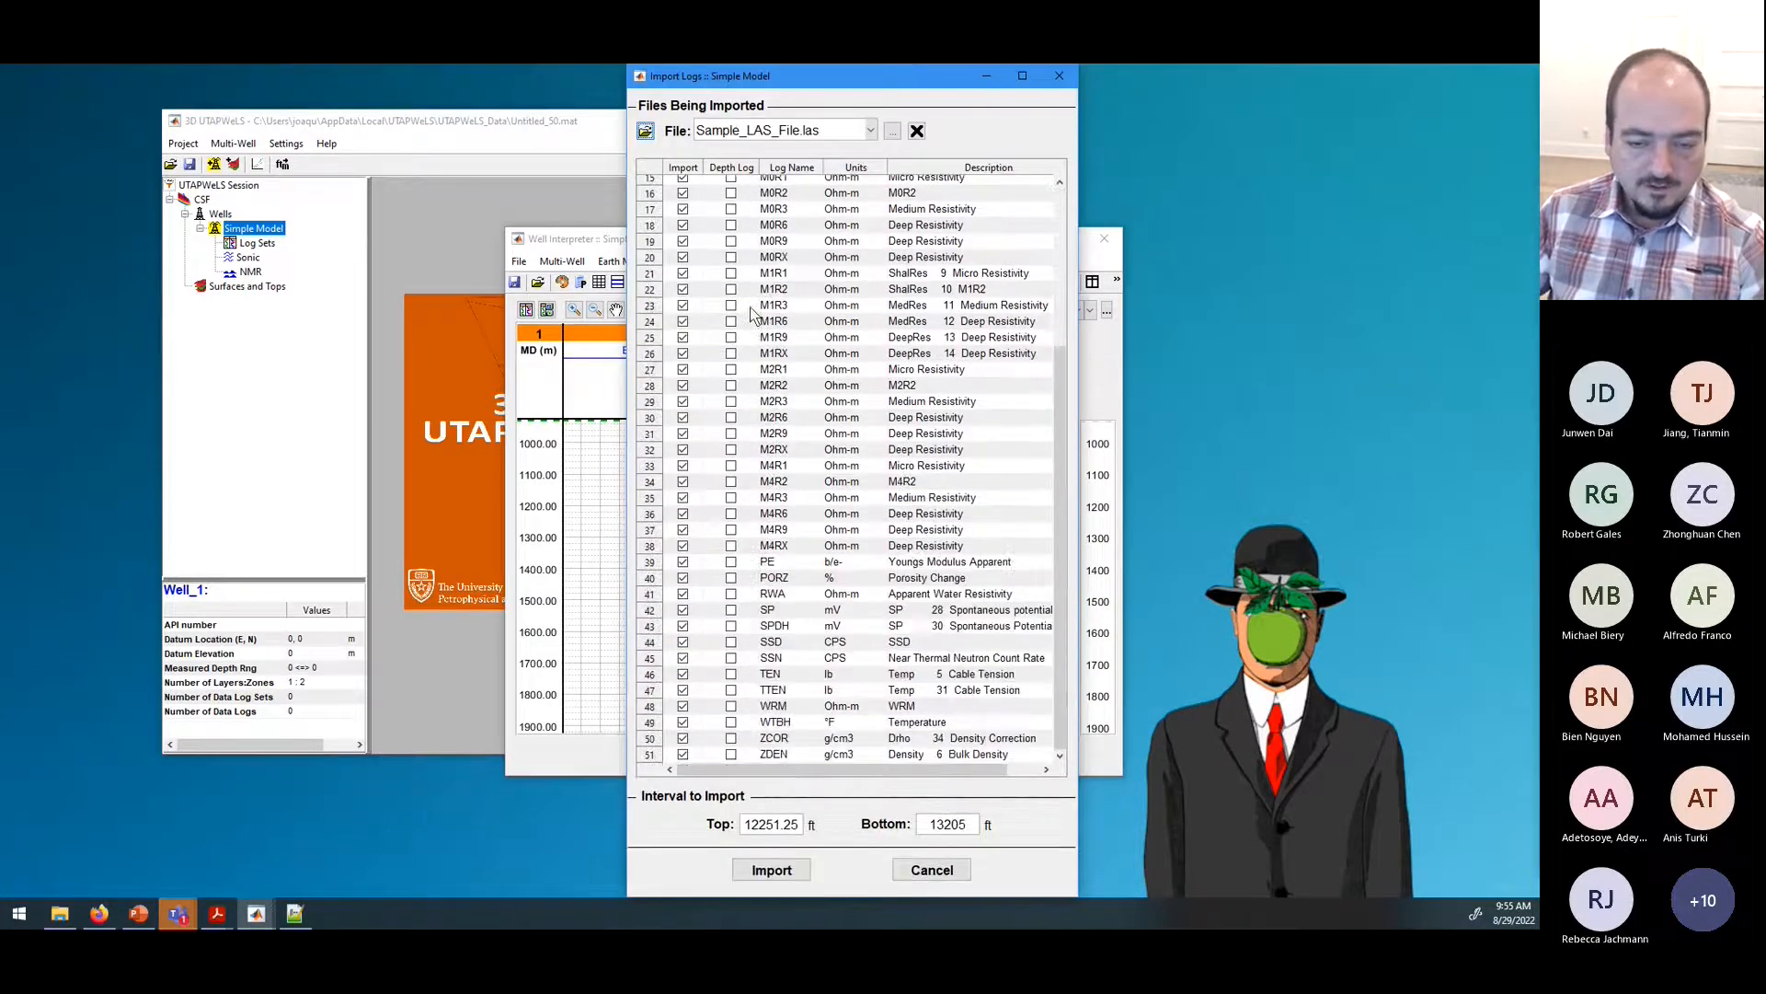
pyautogui.scroll(5, 753, 313)
# Step: Try editing the description of the CN log by appending the letter d, and remove it again
pyautogui.click(849, 213)
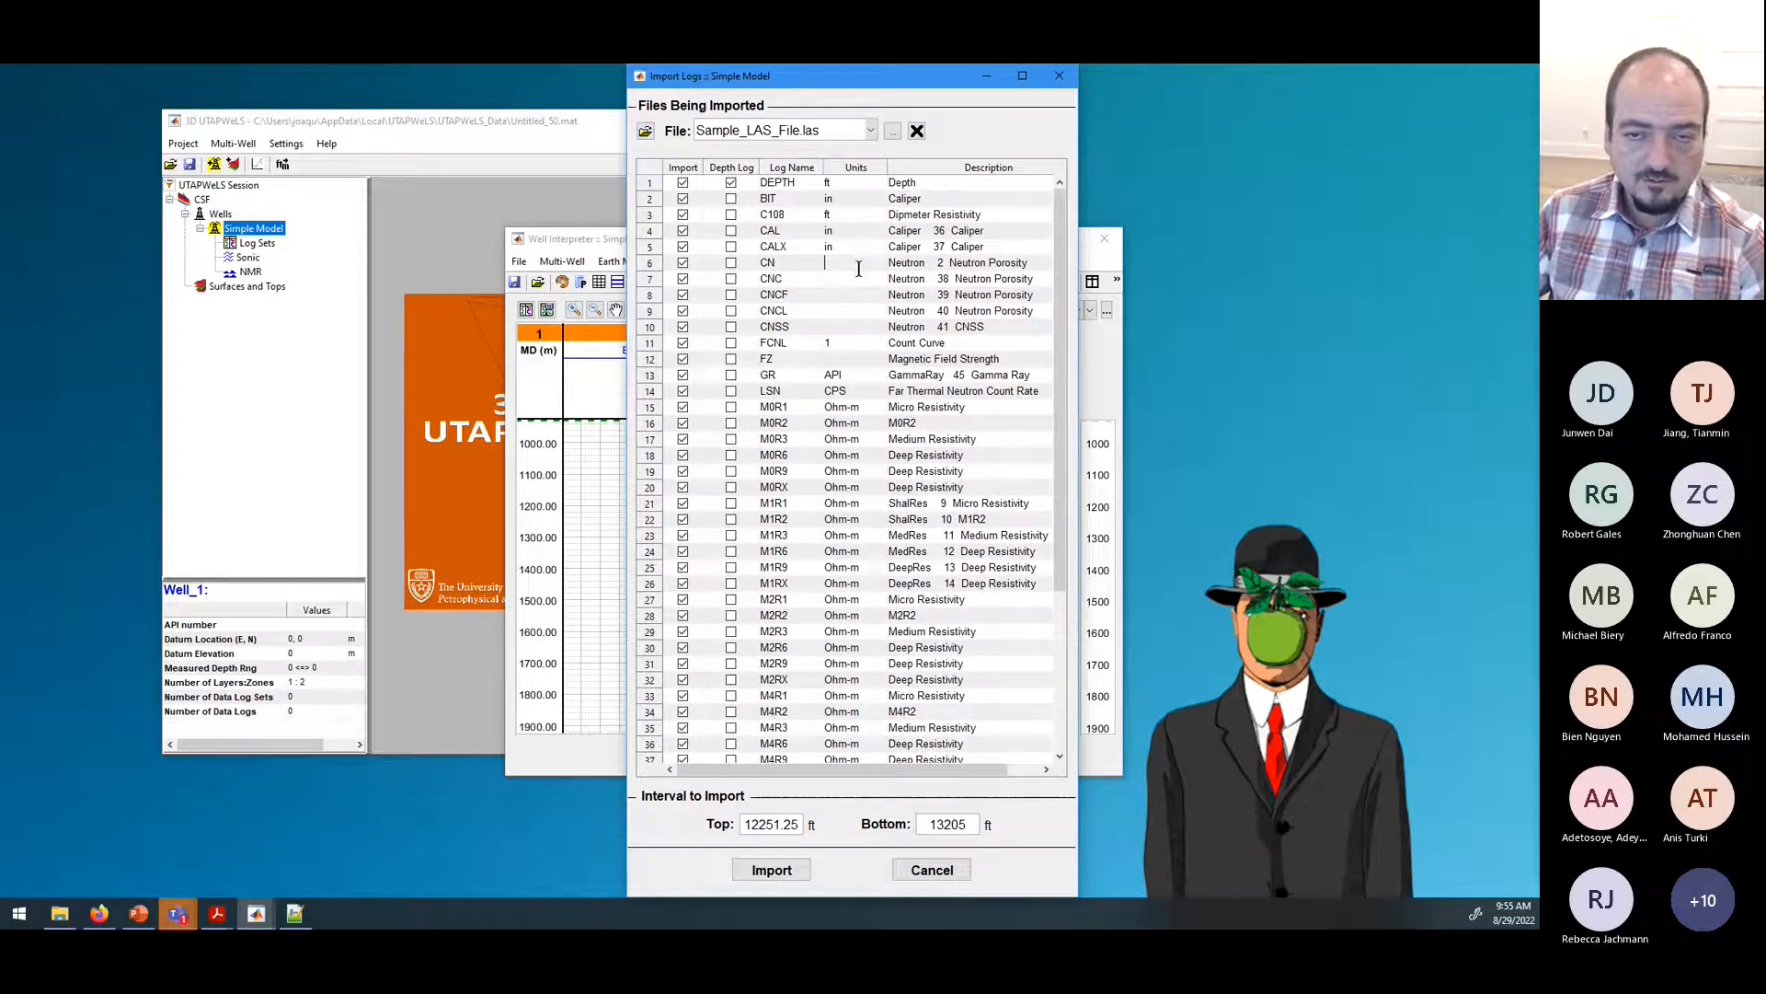
pyautogui.click(929, 262)
pyautogui.click(994, 262)
pyautogui.write('d')
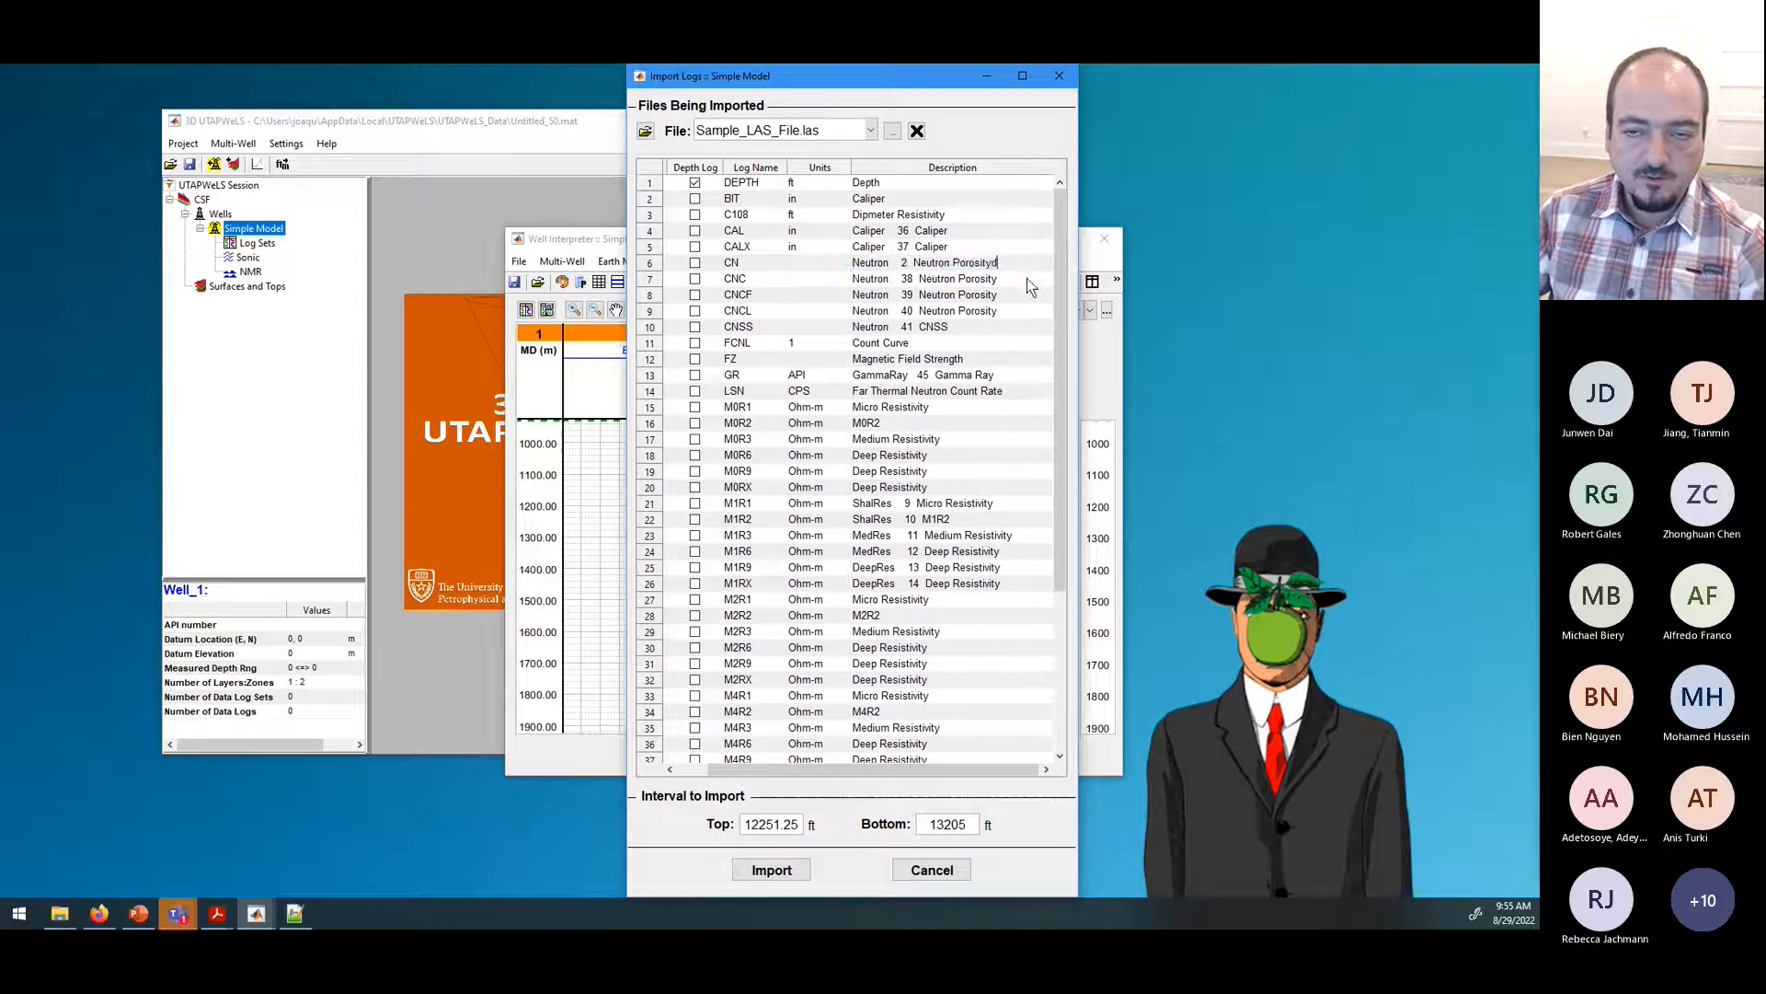
pyautogui.click(1024, 309)
pyautogui.doubleClick(1009, 261)
pyautogui.click(1031, 263)
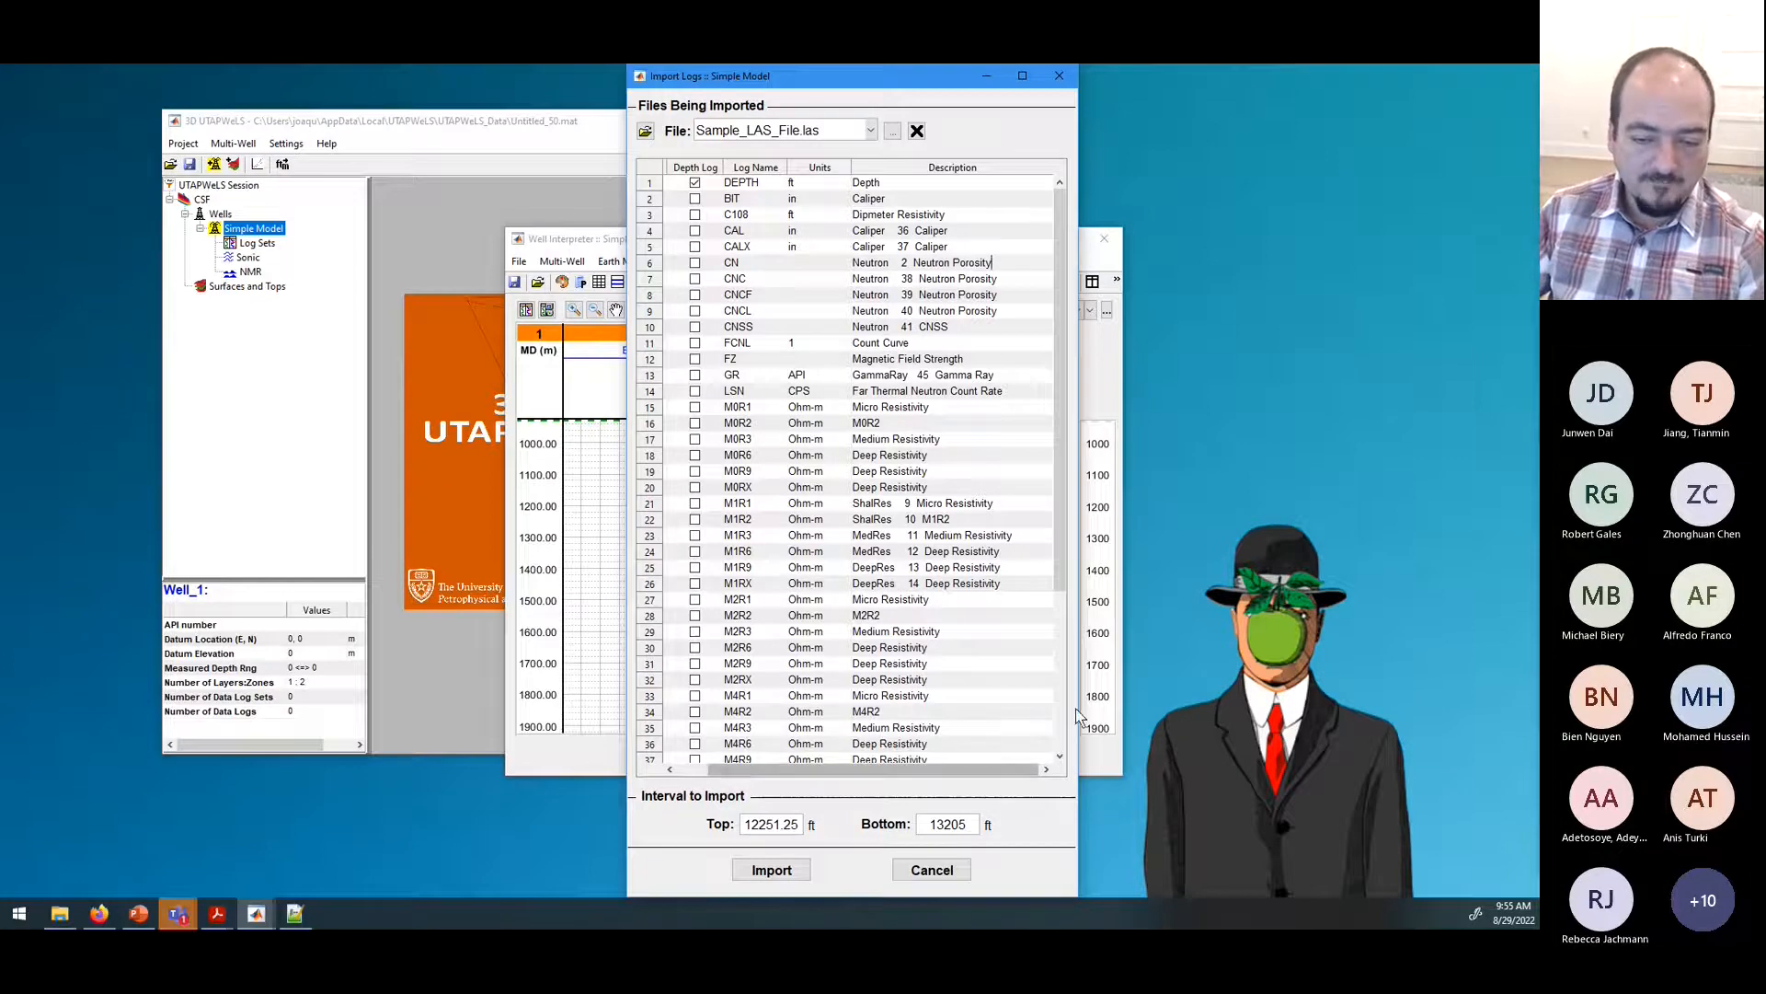
# Step: Widen the Import Logs window and review the import selection, depth log, names, units, descriptions and depth interval of the listed logs
pyautogui.moveTo(1079, 716); pyautogui.dragTo(1185, 716)
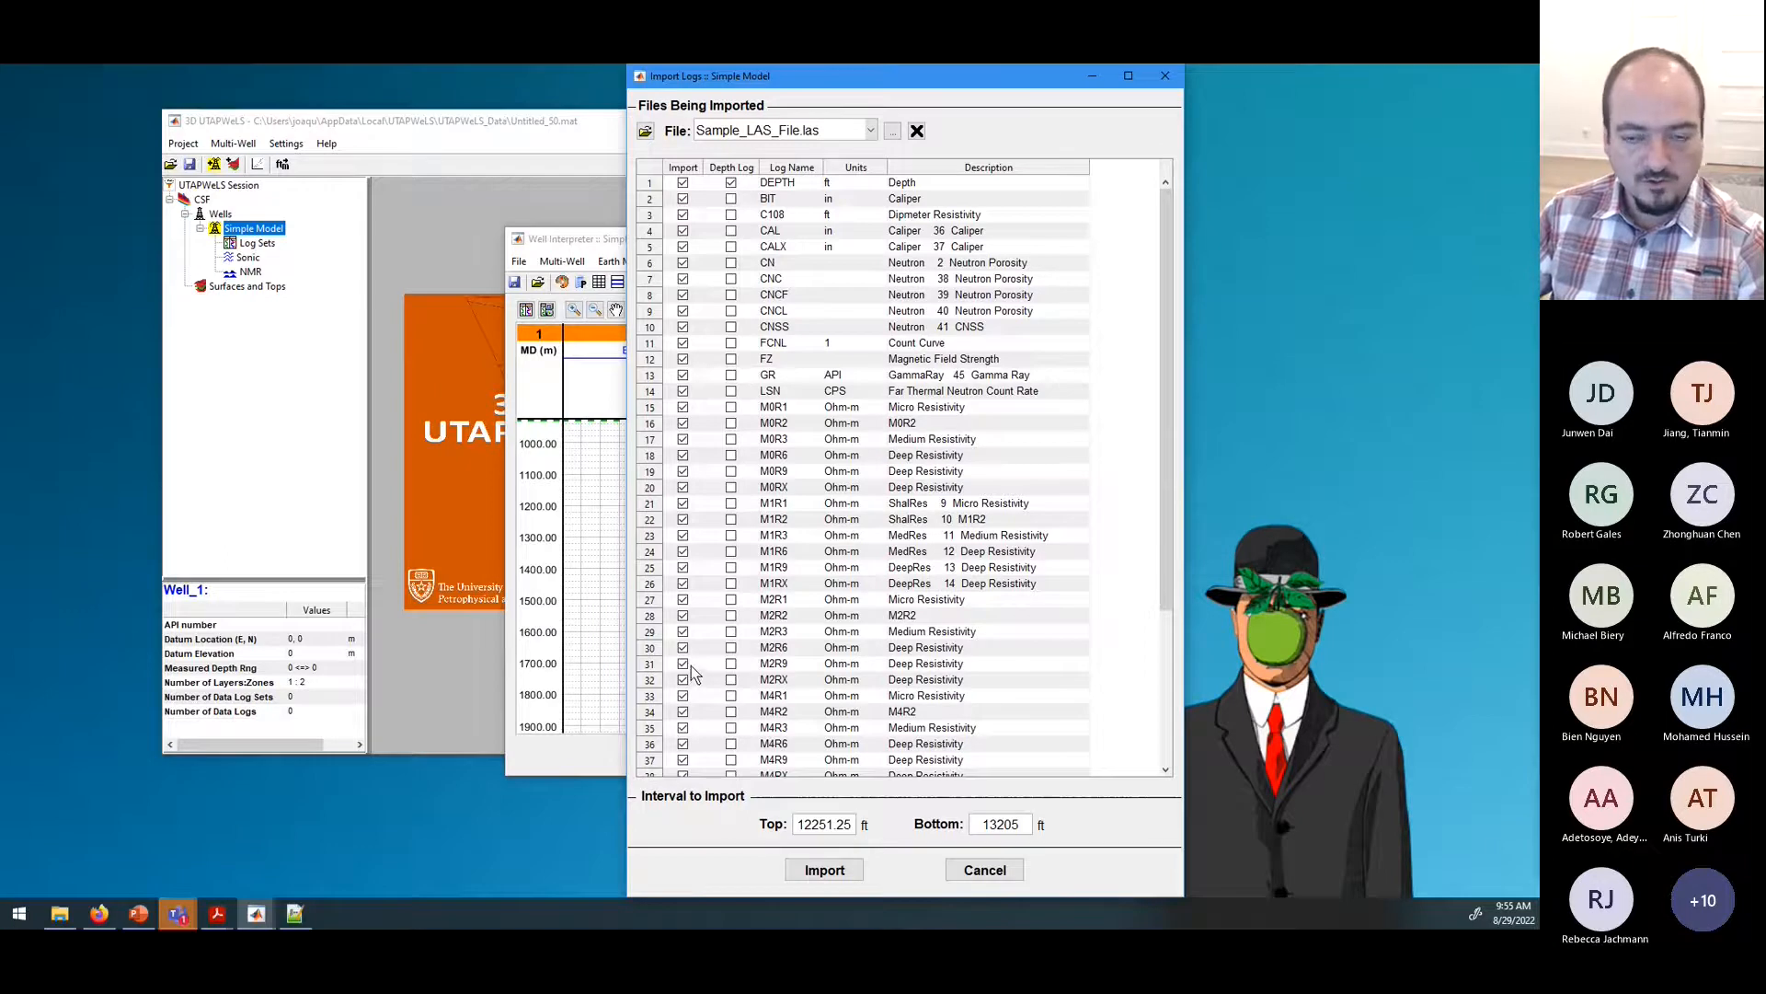
pyautogui.scroll(-5, 694, 662)
pyautogui.scroll(5, 698, 659)
pyautogui.scroll(-5, 698, 660)
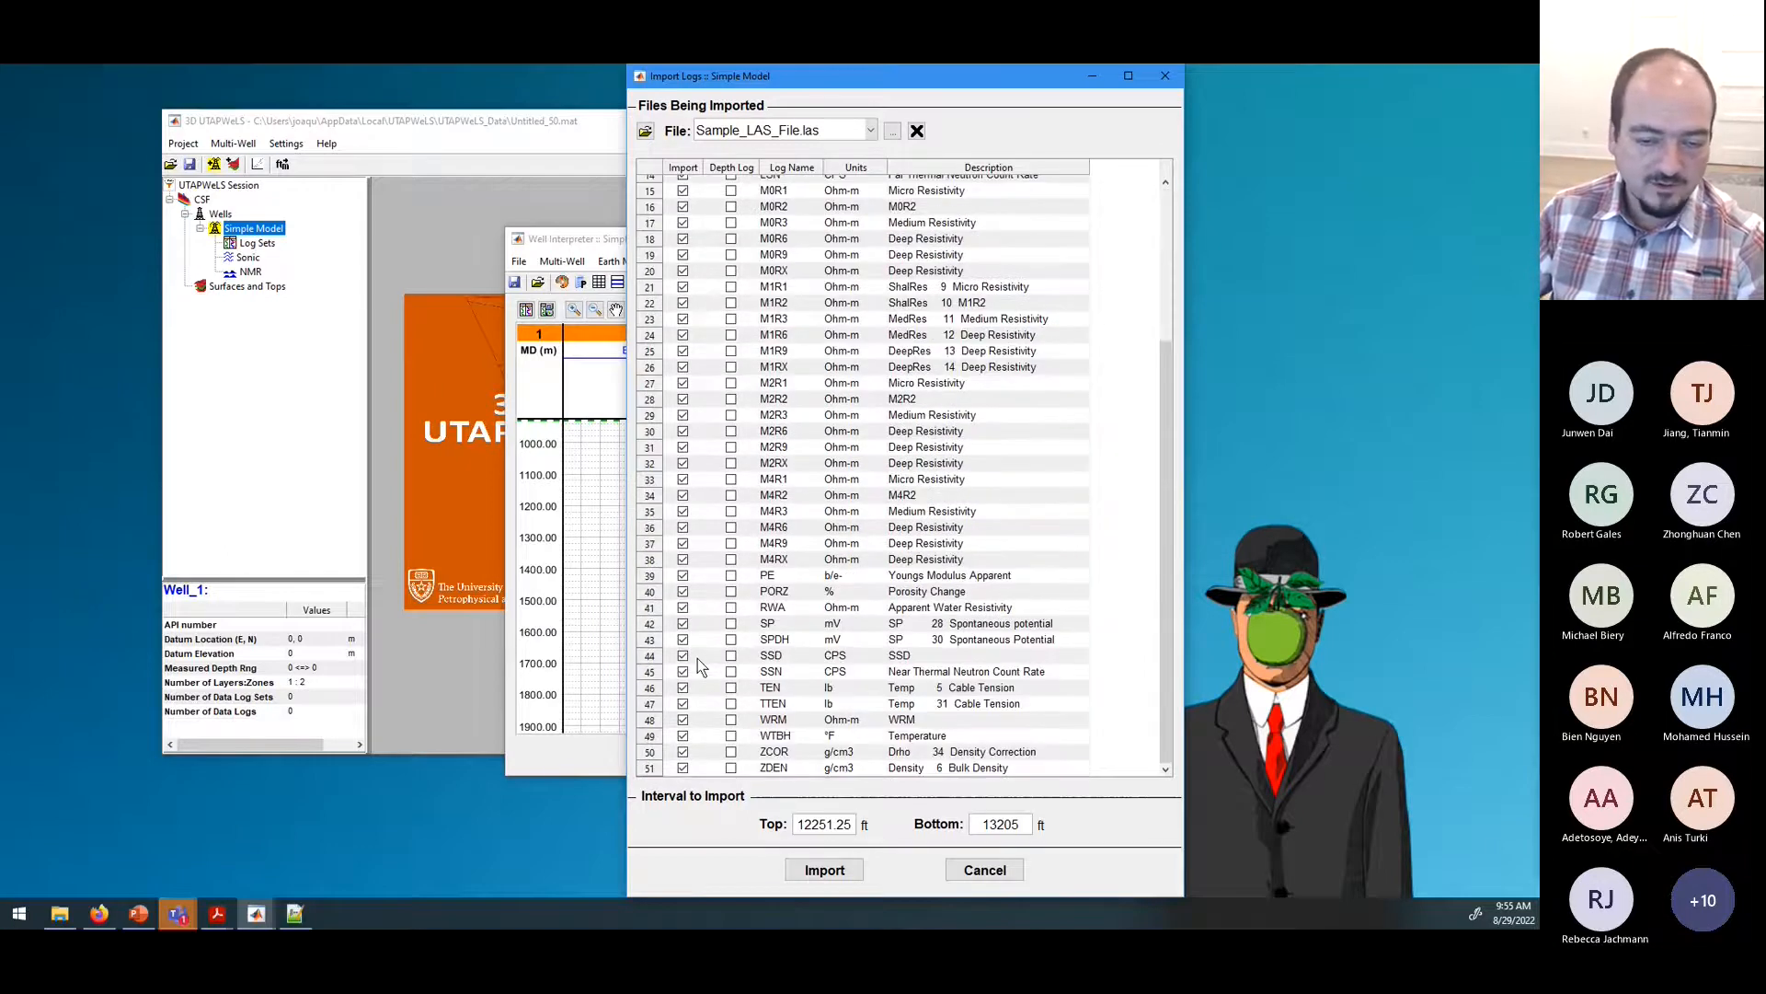
pyautogui.scroll(5, 700, 663)
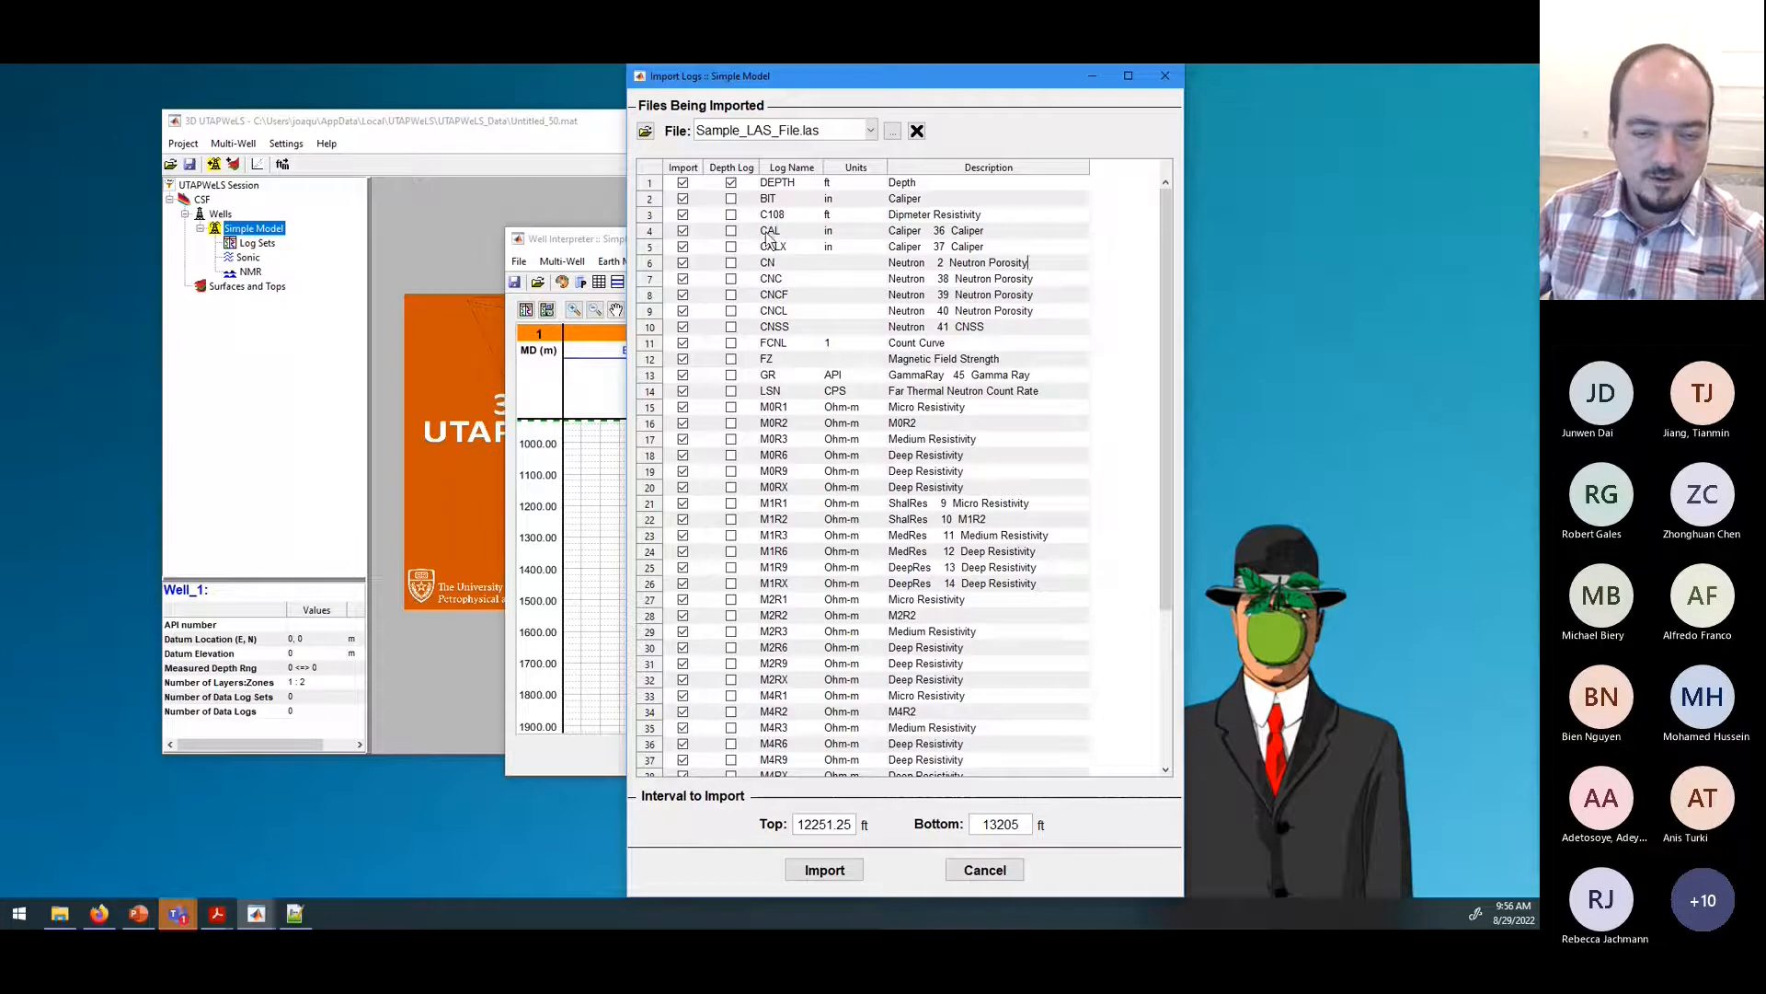
pyautogui.scroll(-2, 793, 289)
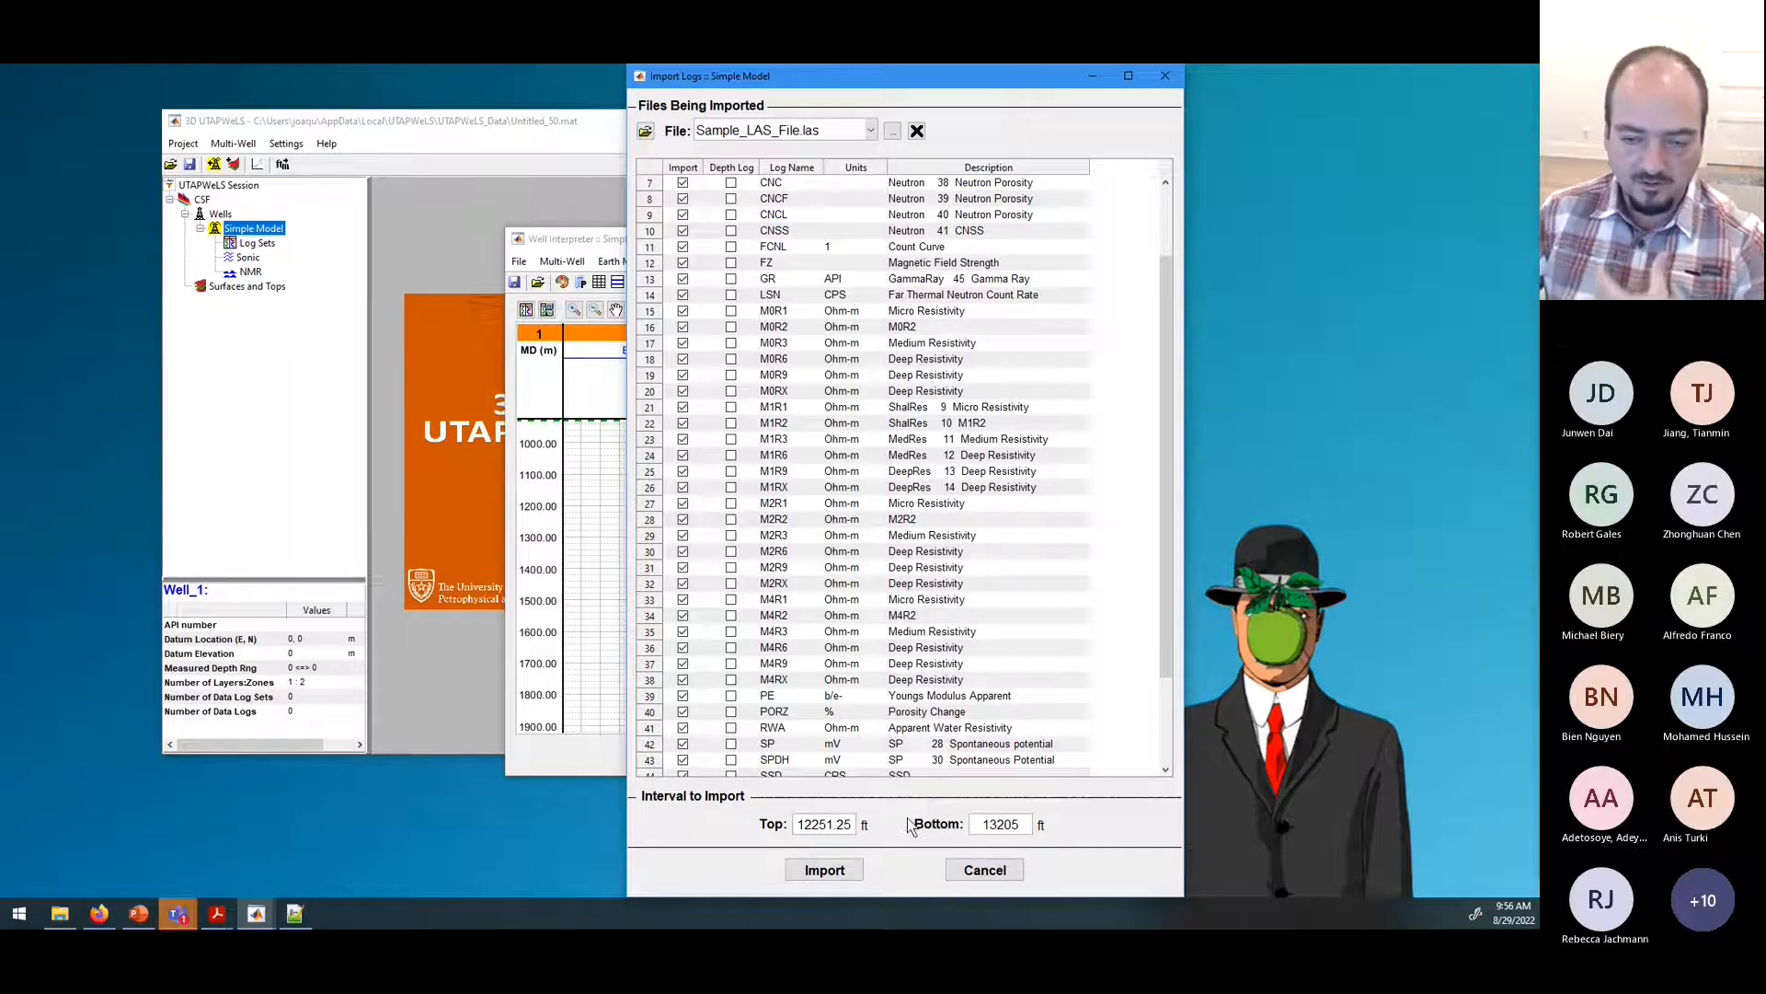
pyautogui.click(840, 874)
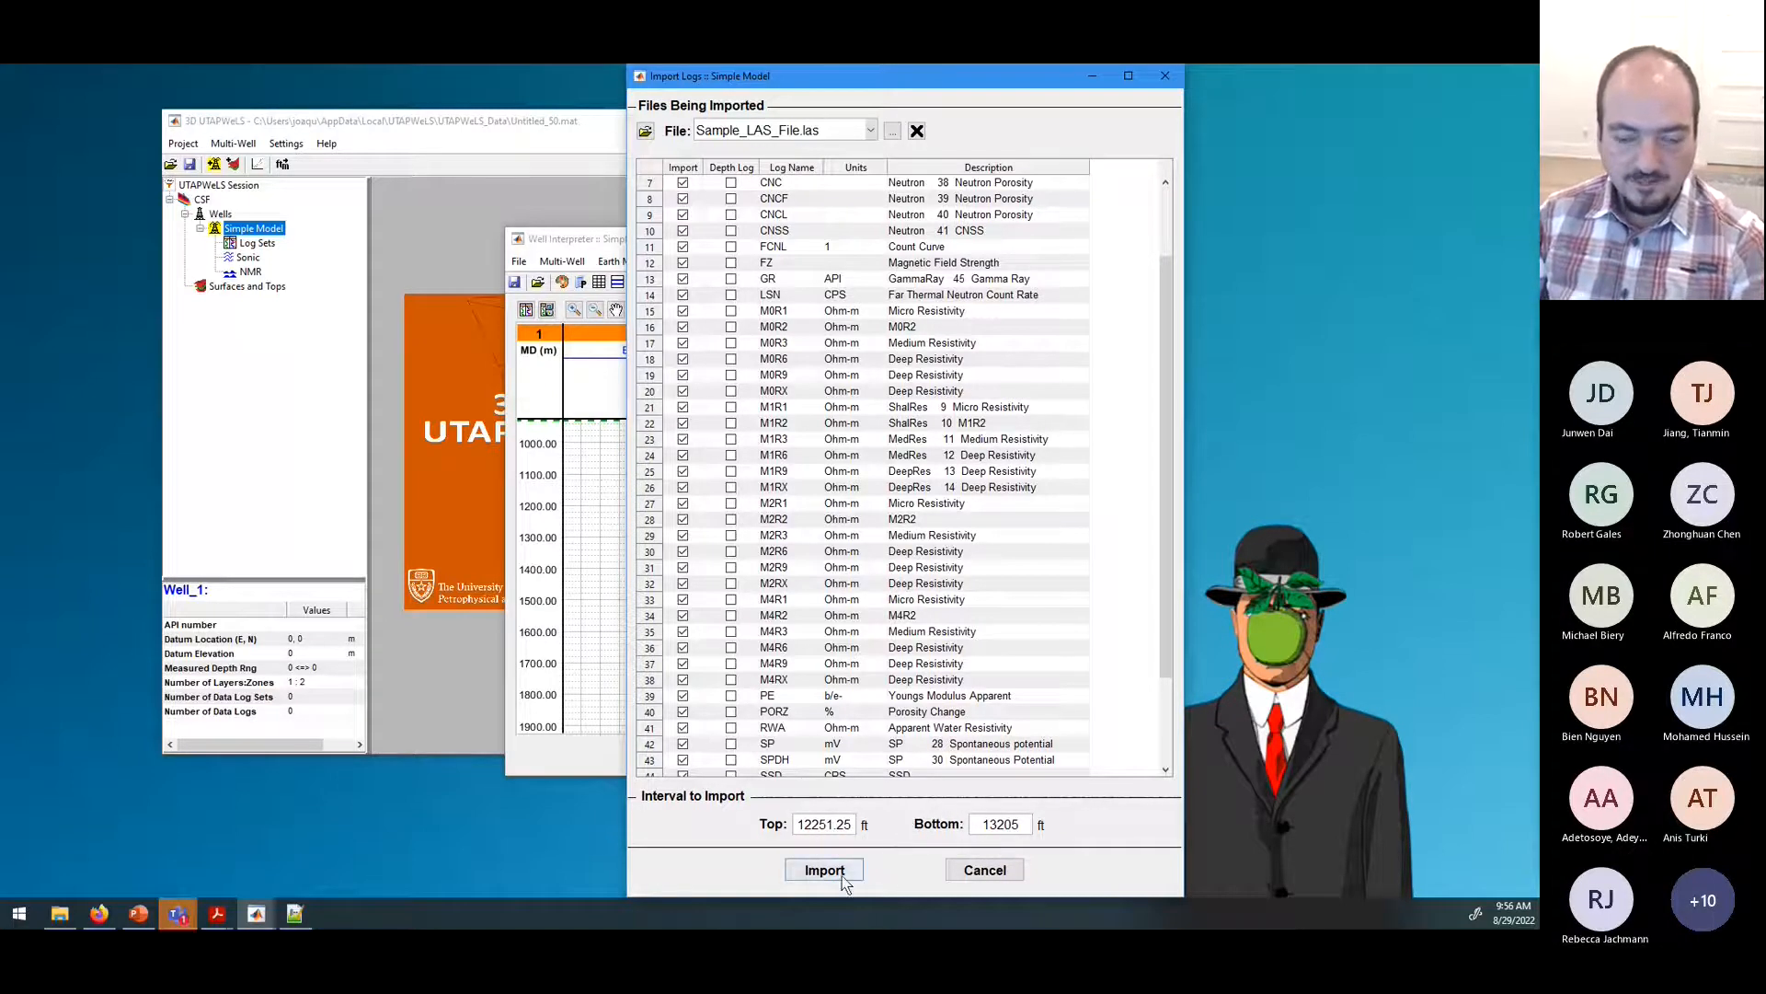
pyautogui.scroll(2, 903, 623)
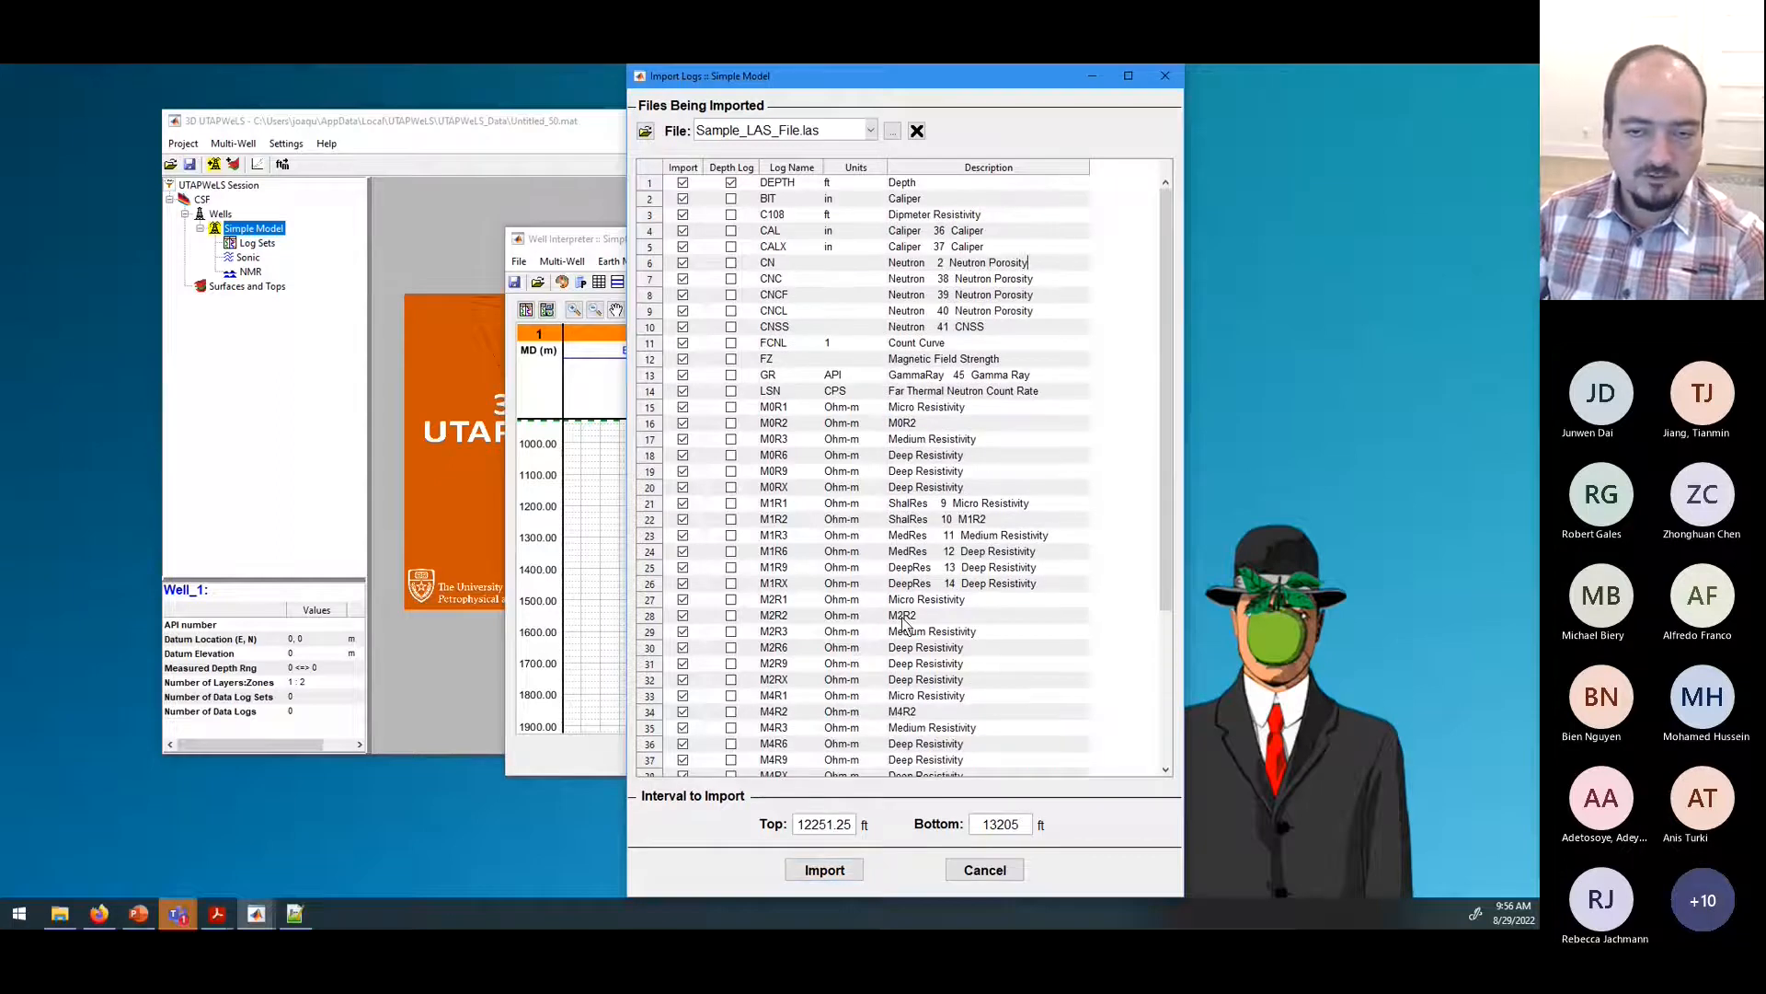
pyautogui.scroll(-5, 903, 622)
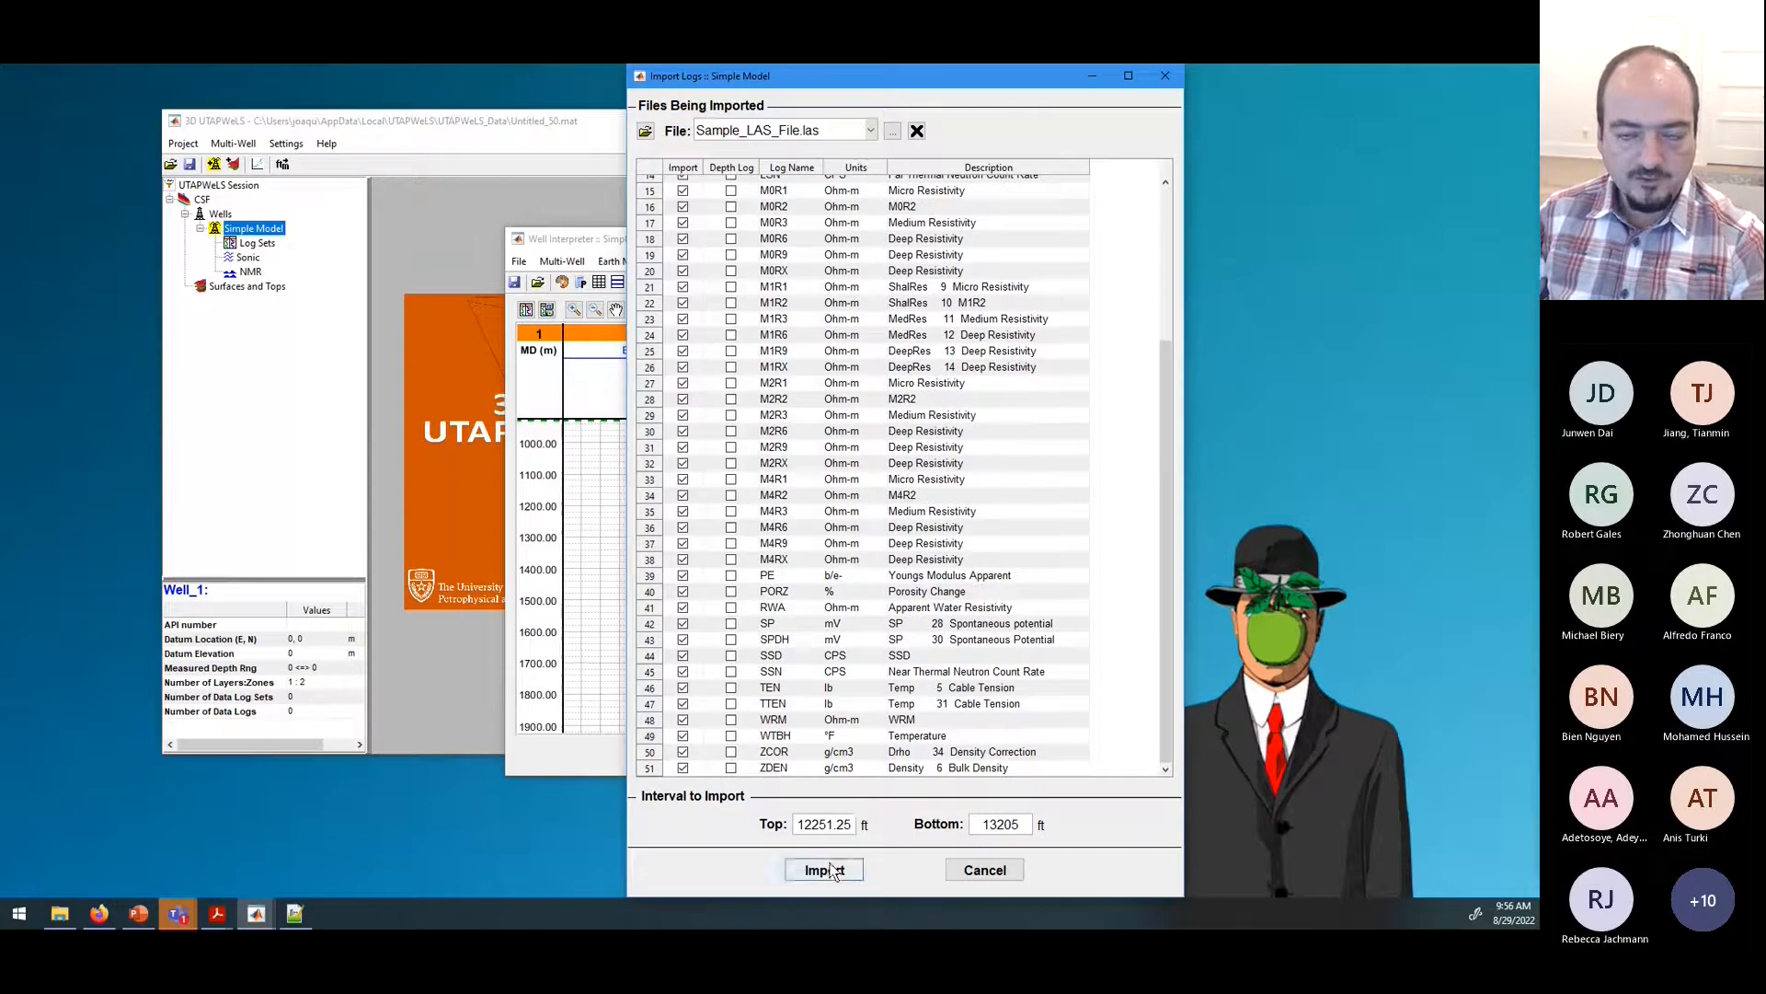
# Step: View the header of Sample_LAS_File.las and close it again
pyautogui.click(892, 132)
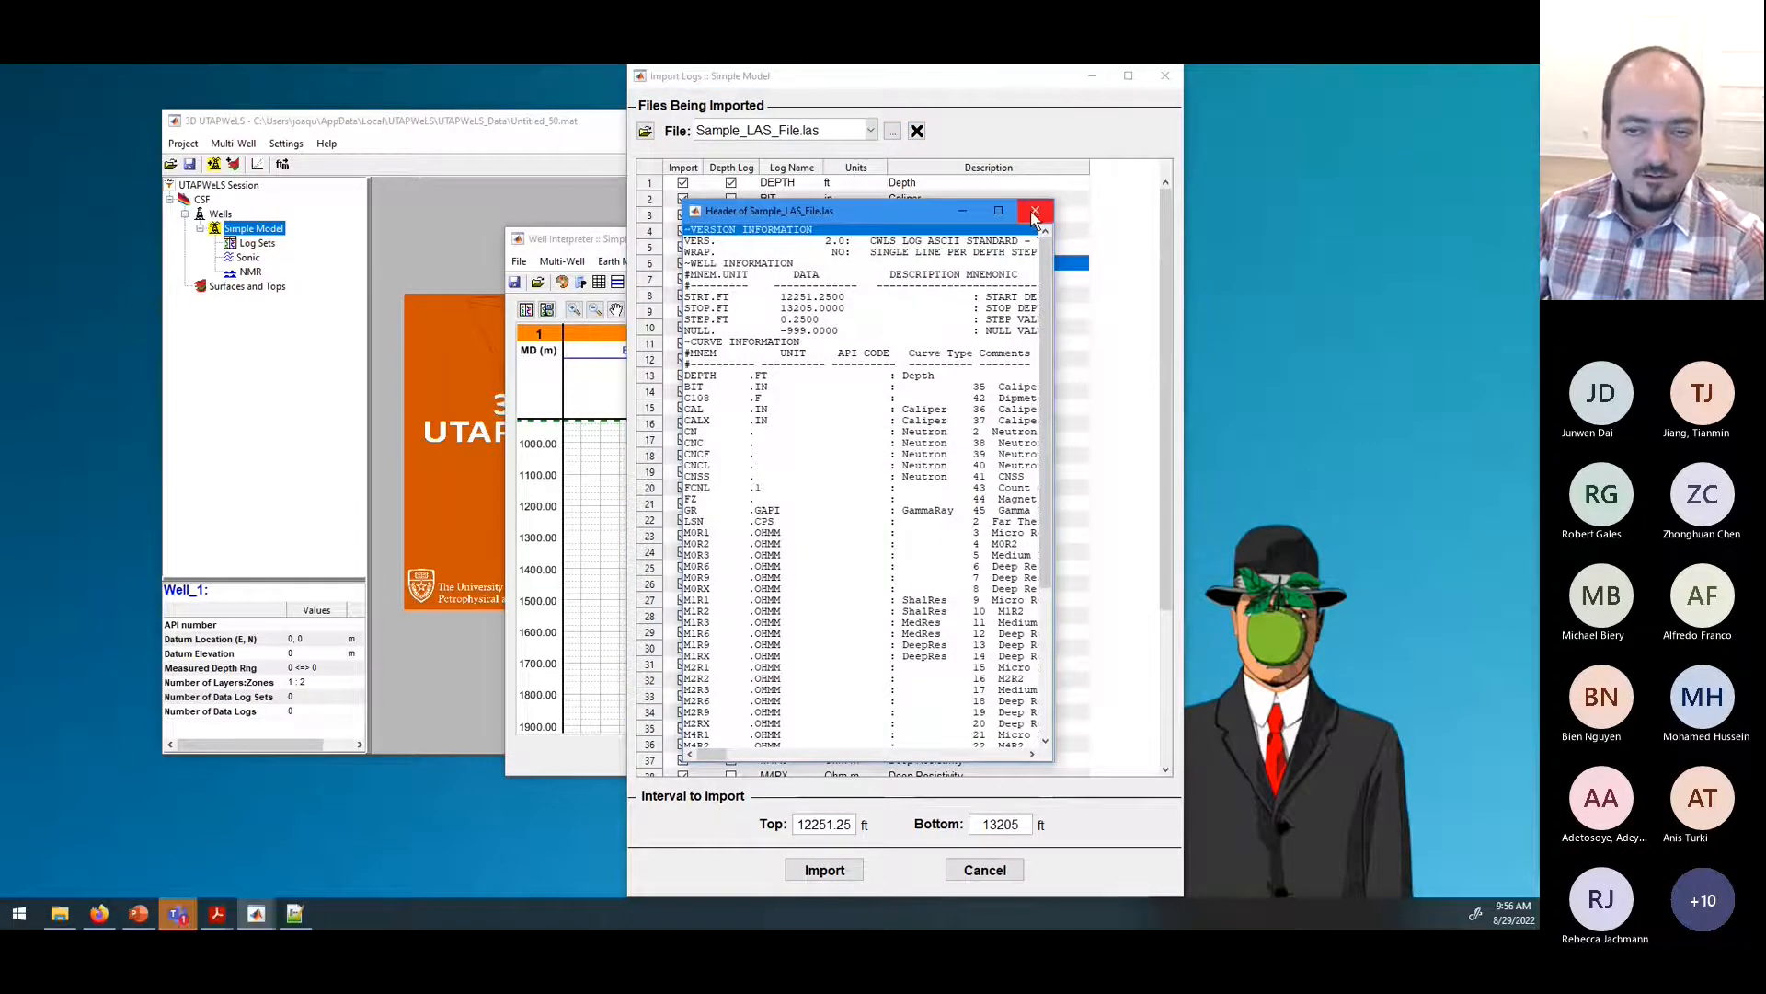
pyautogui.click(1034, 212)
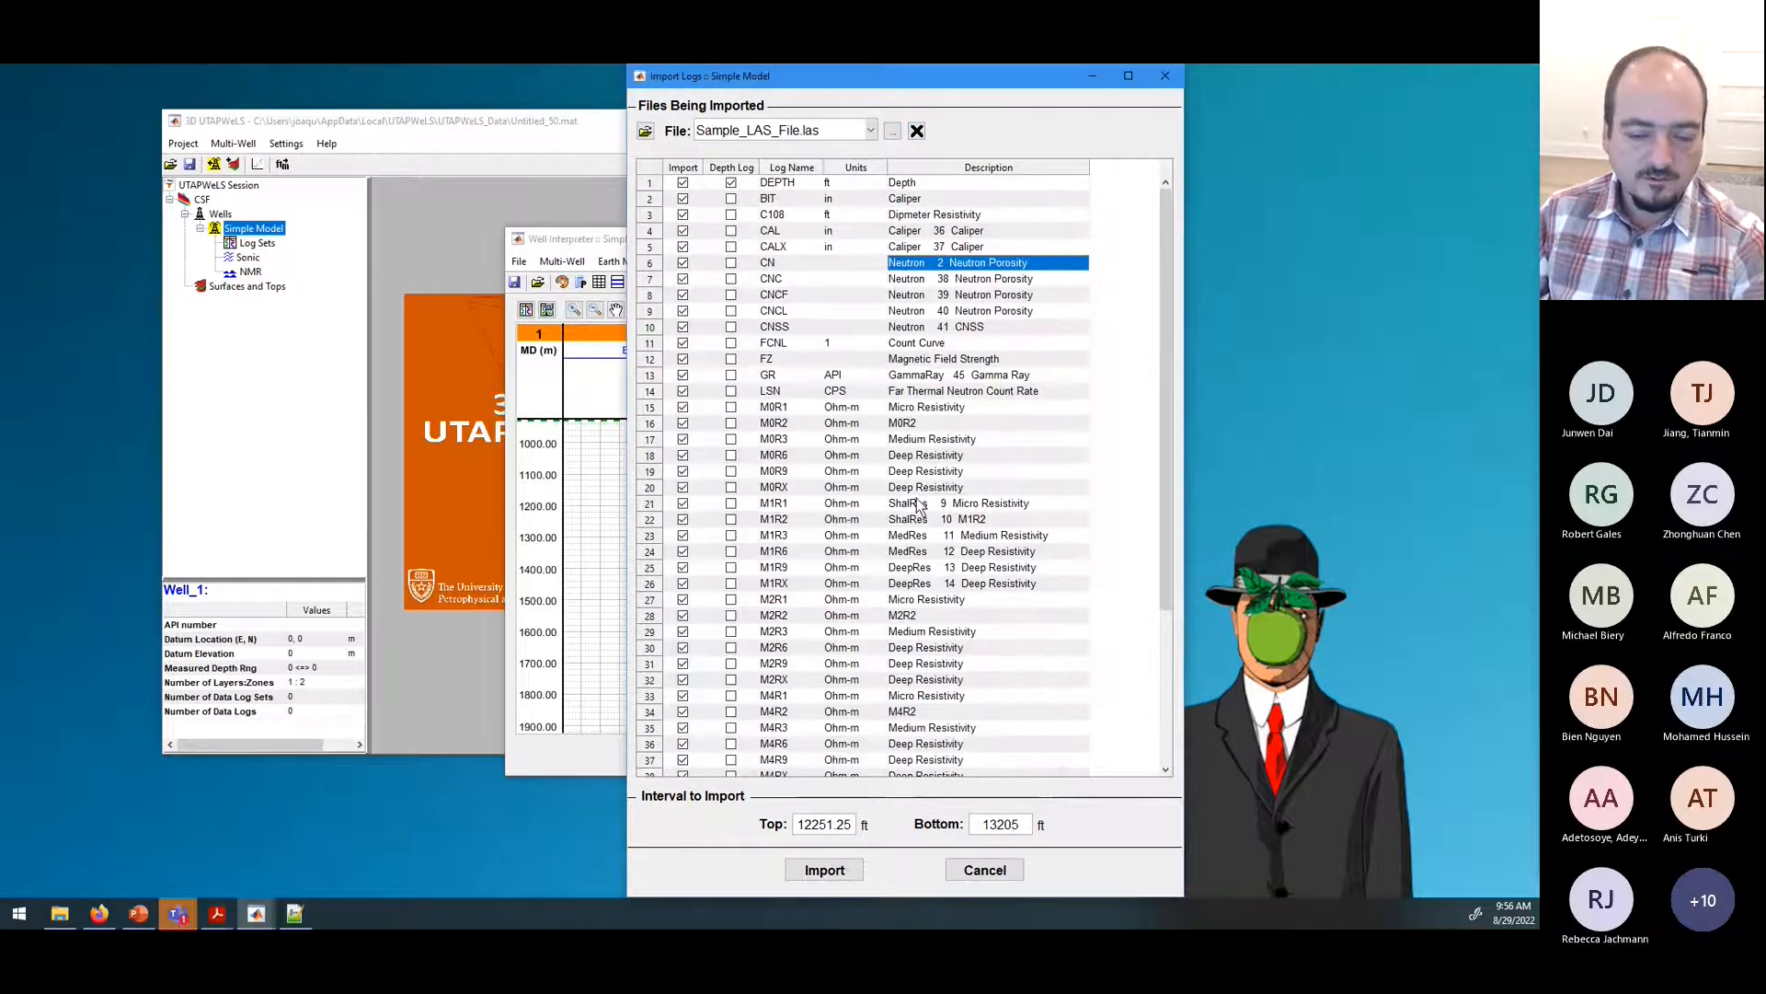
# Step: Import the selected logs from Sample_LAS_File.las and open the Track Editor for track 2 beside the Well Interpreter plot
pyautogui.click(832, 875)
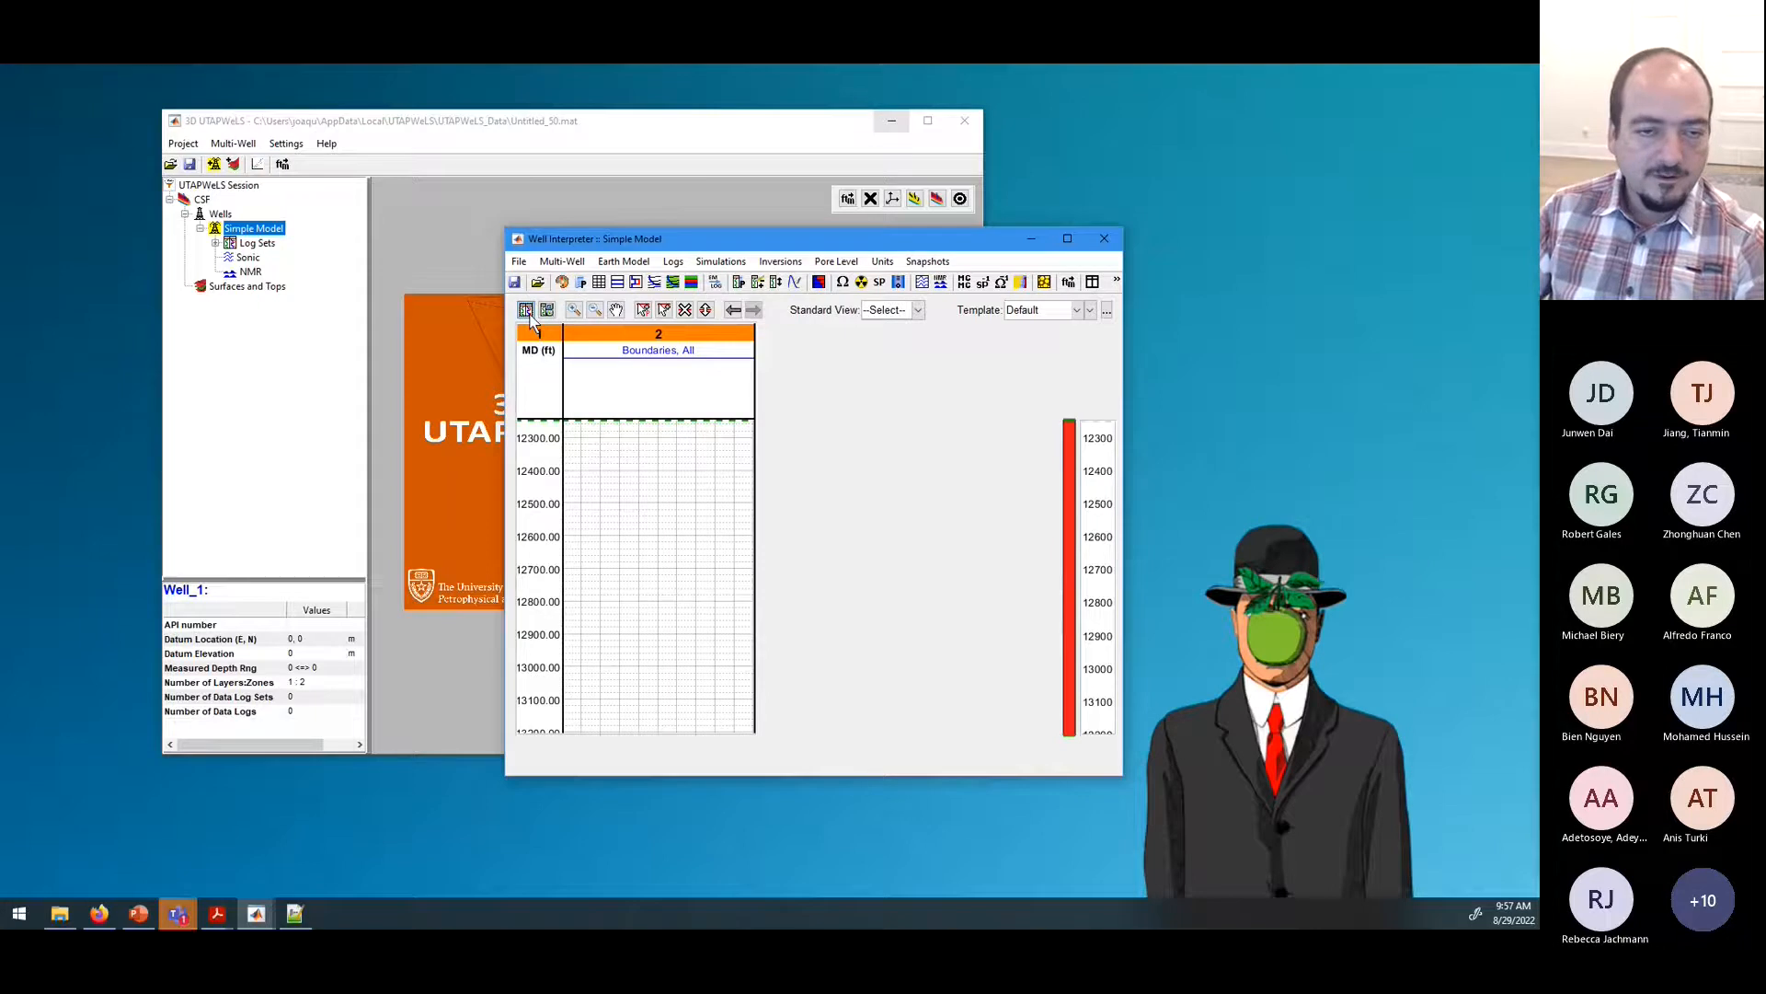
pyautogui.doubleClick(658, 368)
pyautogui.moveTo(742, 294); pyautogui.dragTo(1062, 317)
pyautogui.click(797, 248)
pyautogui.moveTo(794, 246); pyautogui.dragTo(754, 233)
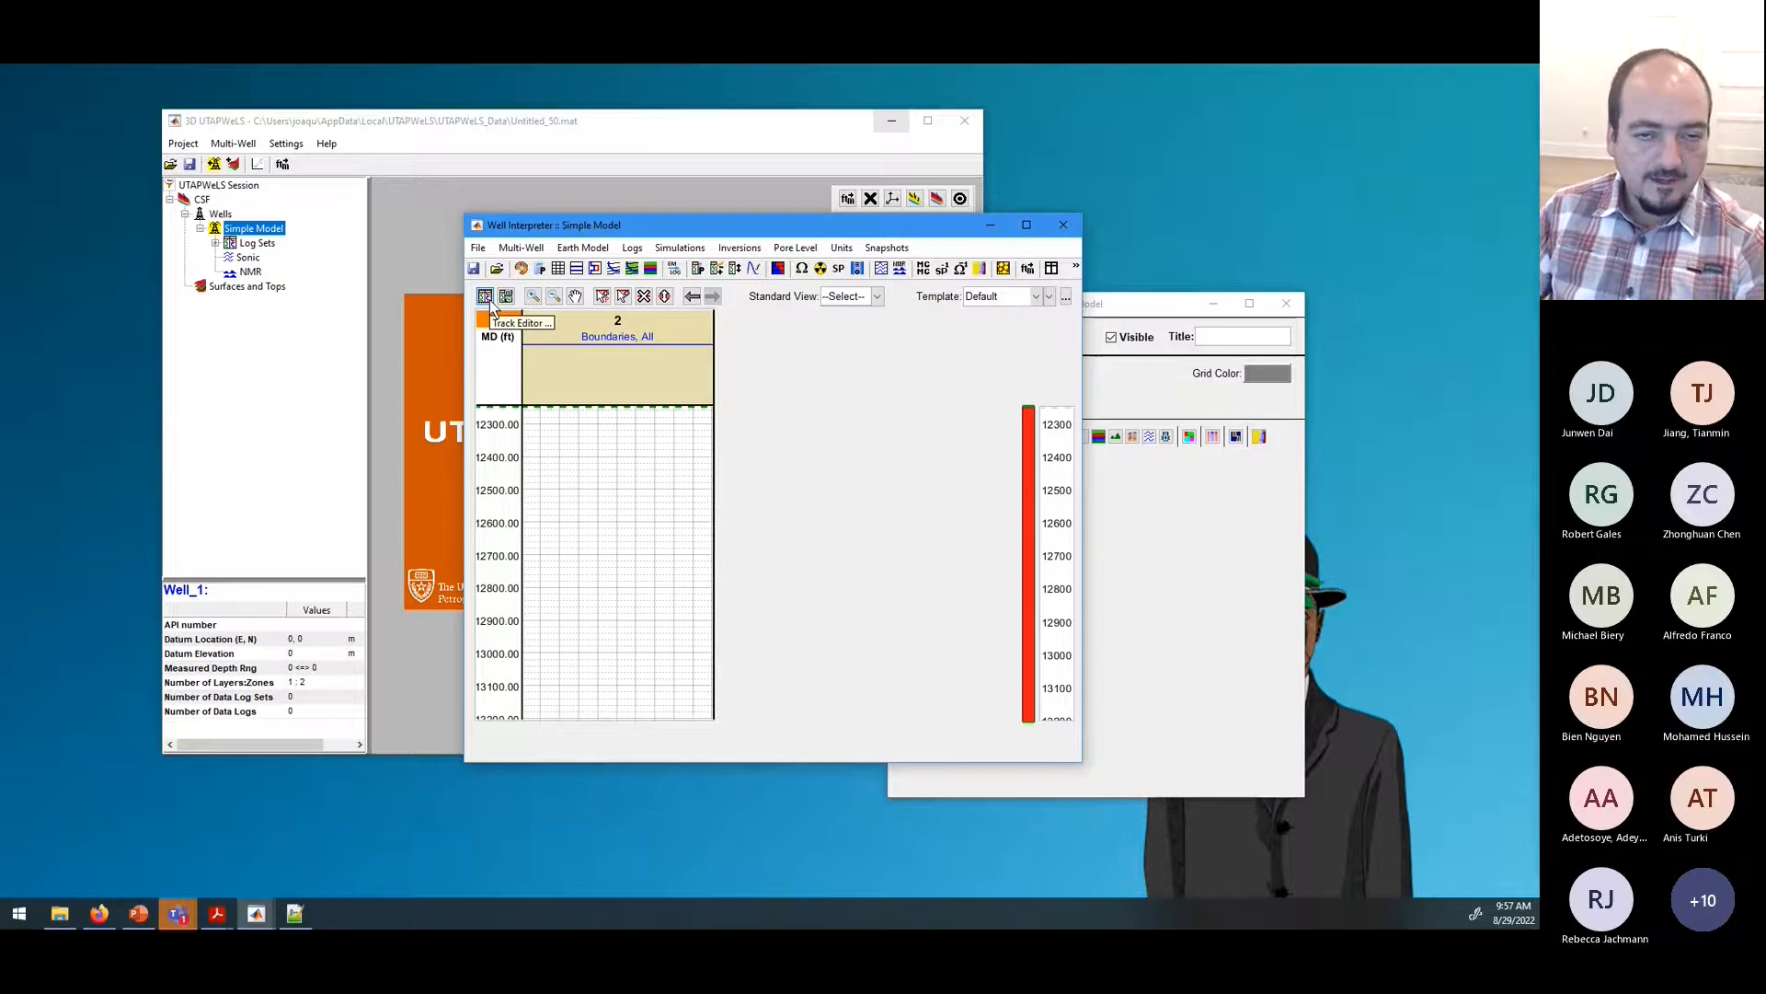
pyautogui.click(485, 296)
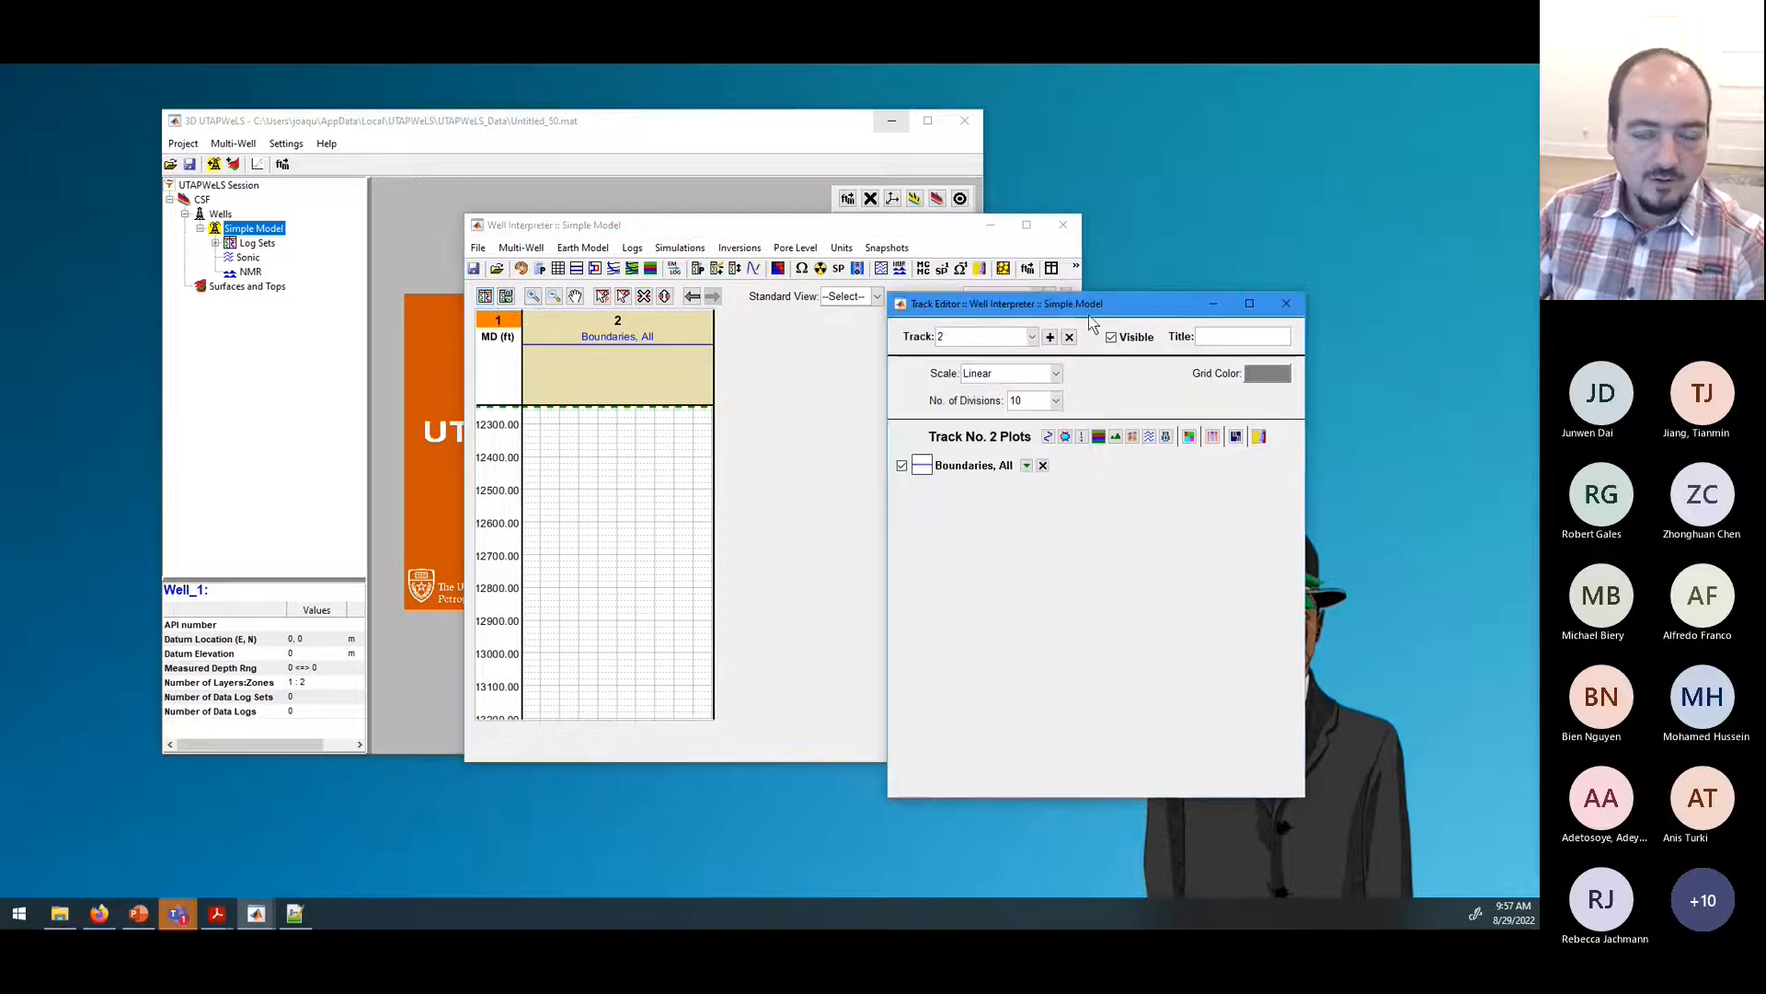
pyautogui.moveTo(1089, 312); pyautogui.dragTo(1031, 331)
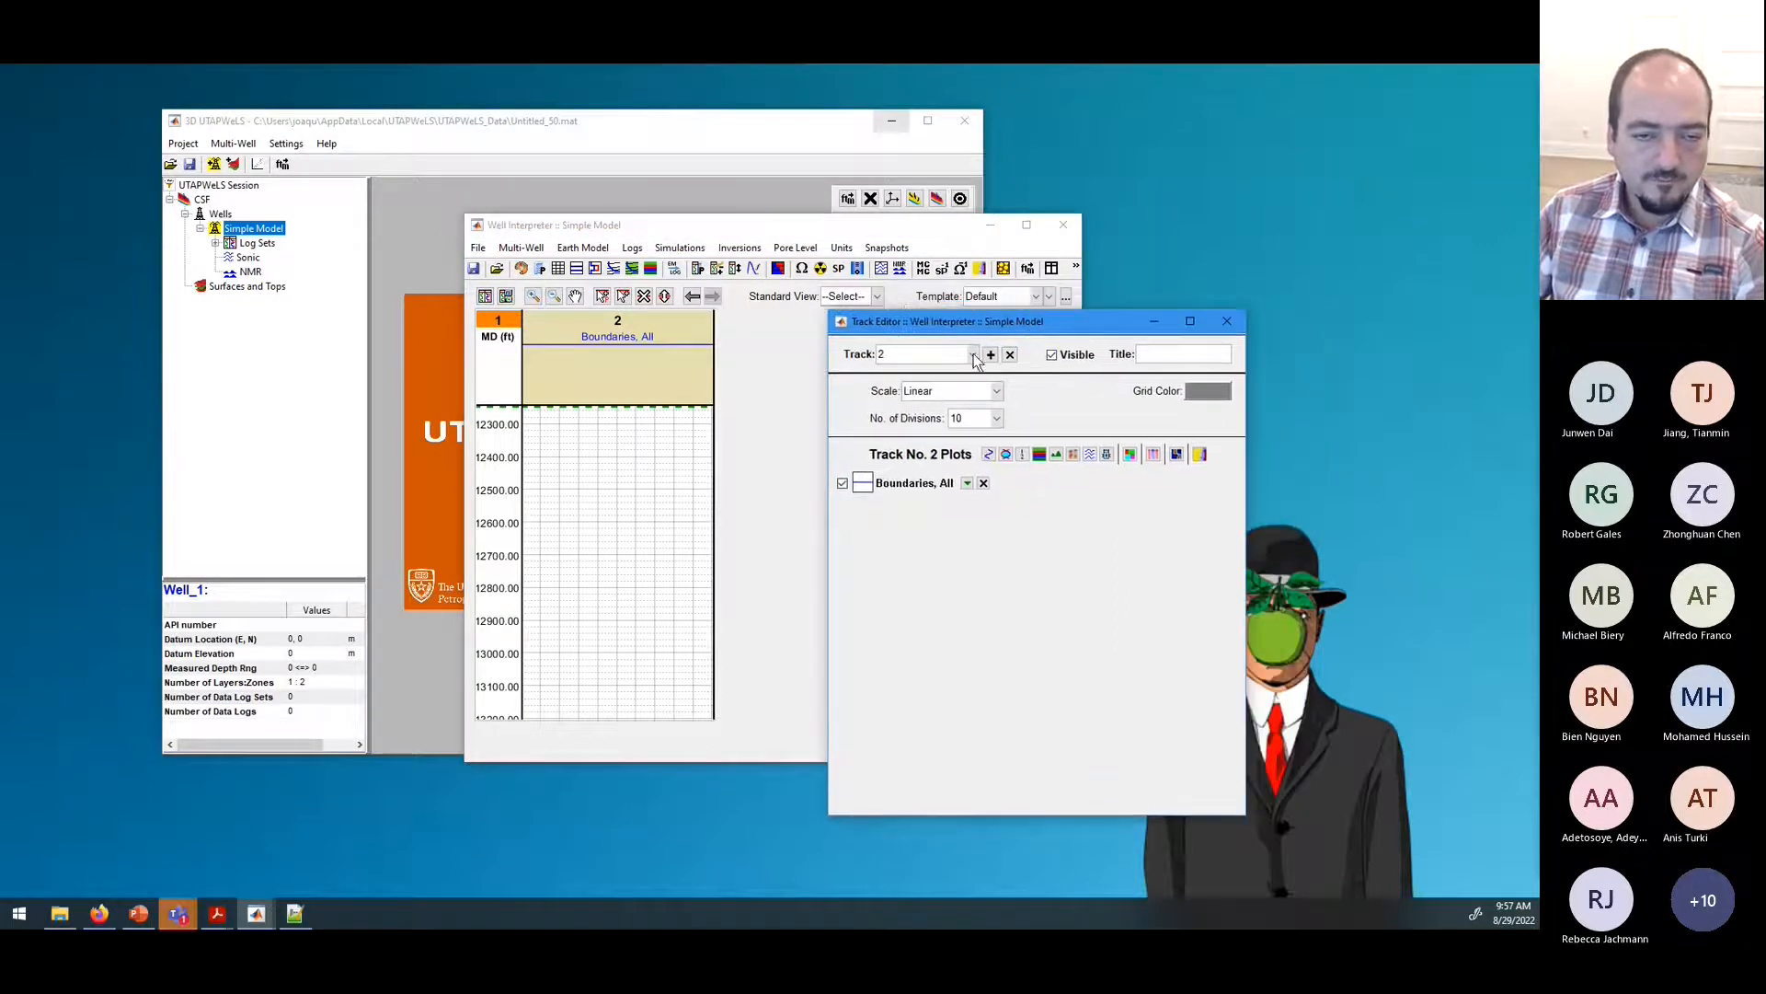
# Step: Reopen the Track Editor from track 2's header and switch it between tracks 1 and 2 to compare their settings and plots
pyautogui.click(1227, 321)
pyautogui.doubleClick(638, 382)
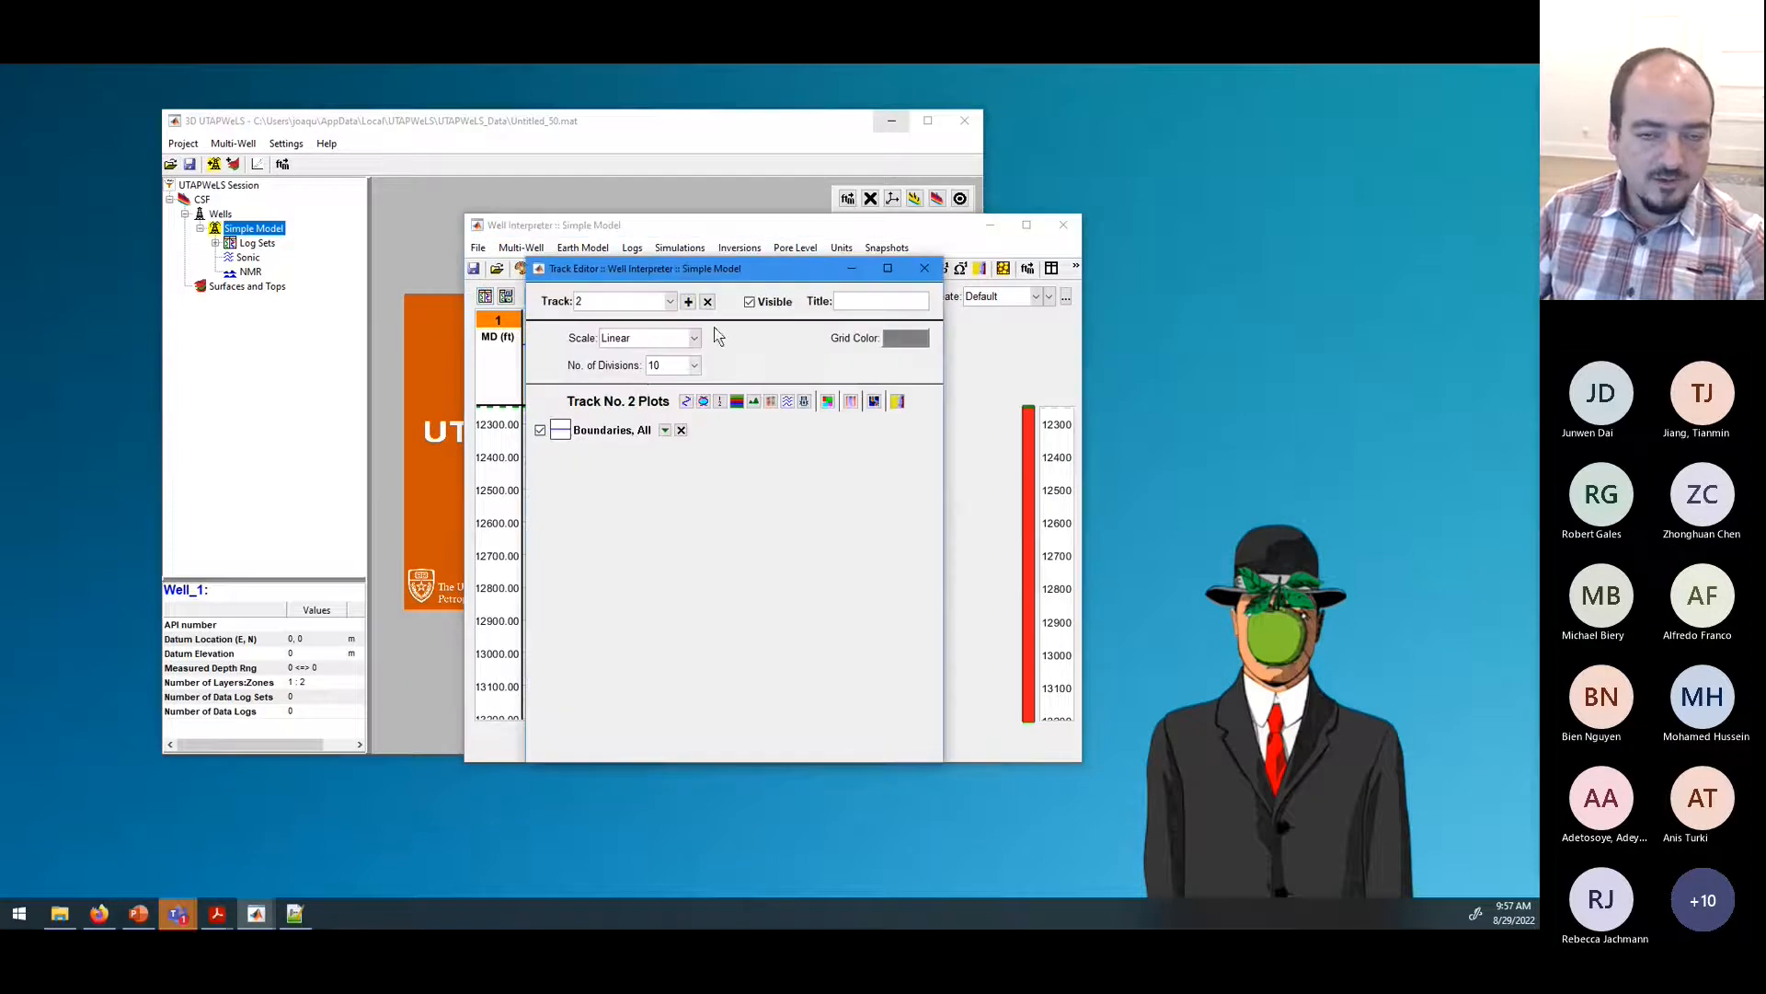
pyautogui.moveTo(770, 275); pyautogui.dragTo(1013, 318)
pyautogui.click(497, 377)
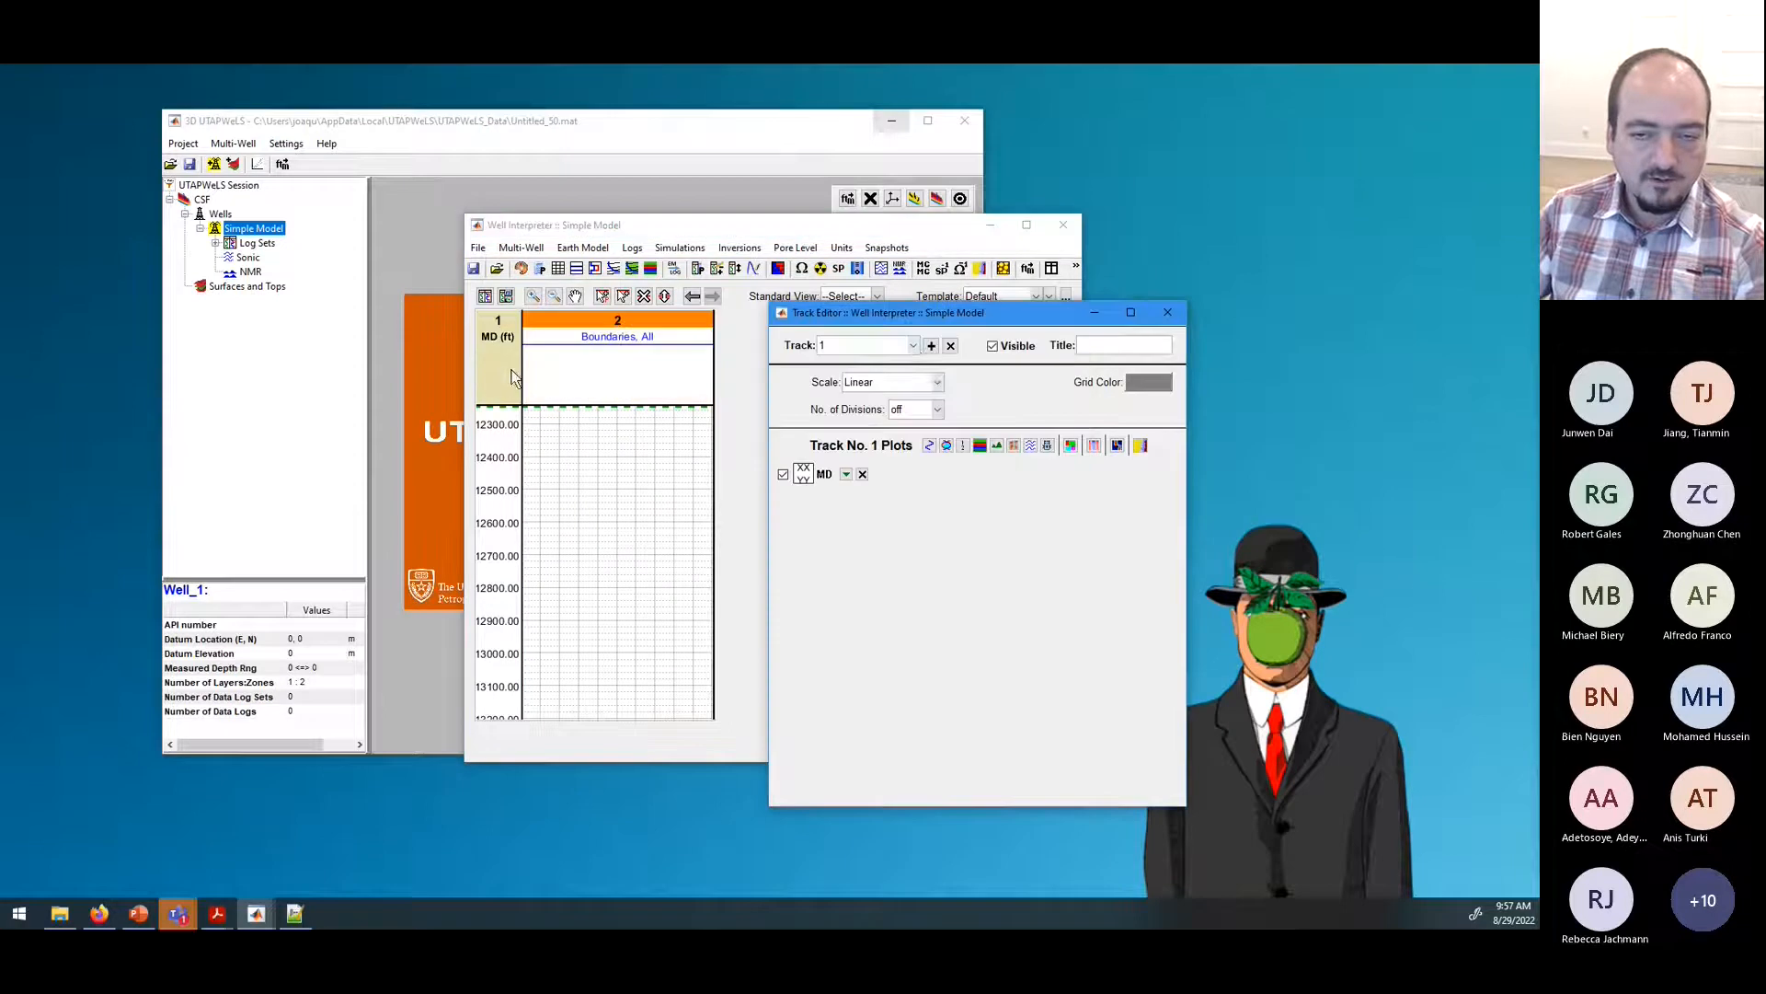
pyautogui.click(596, 387)
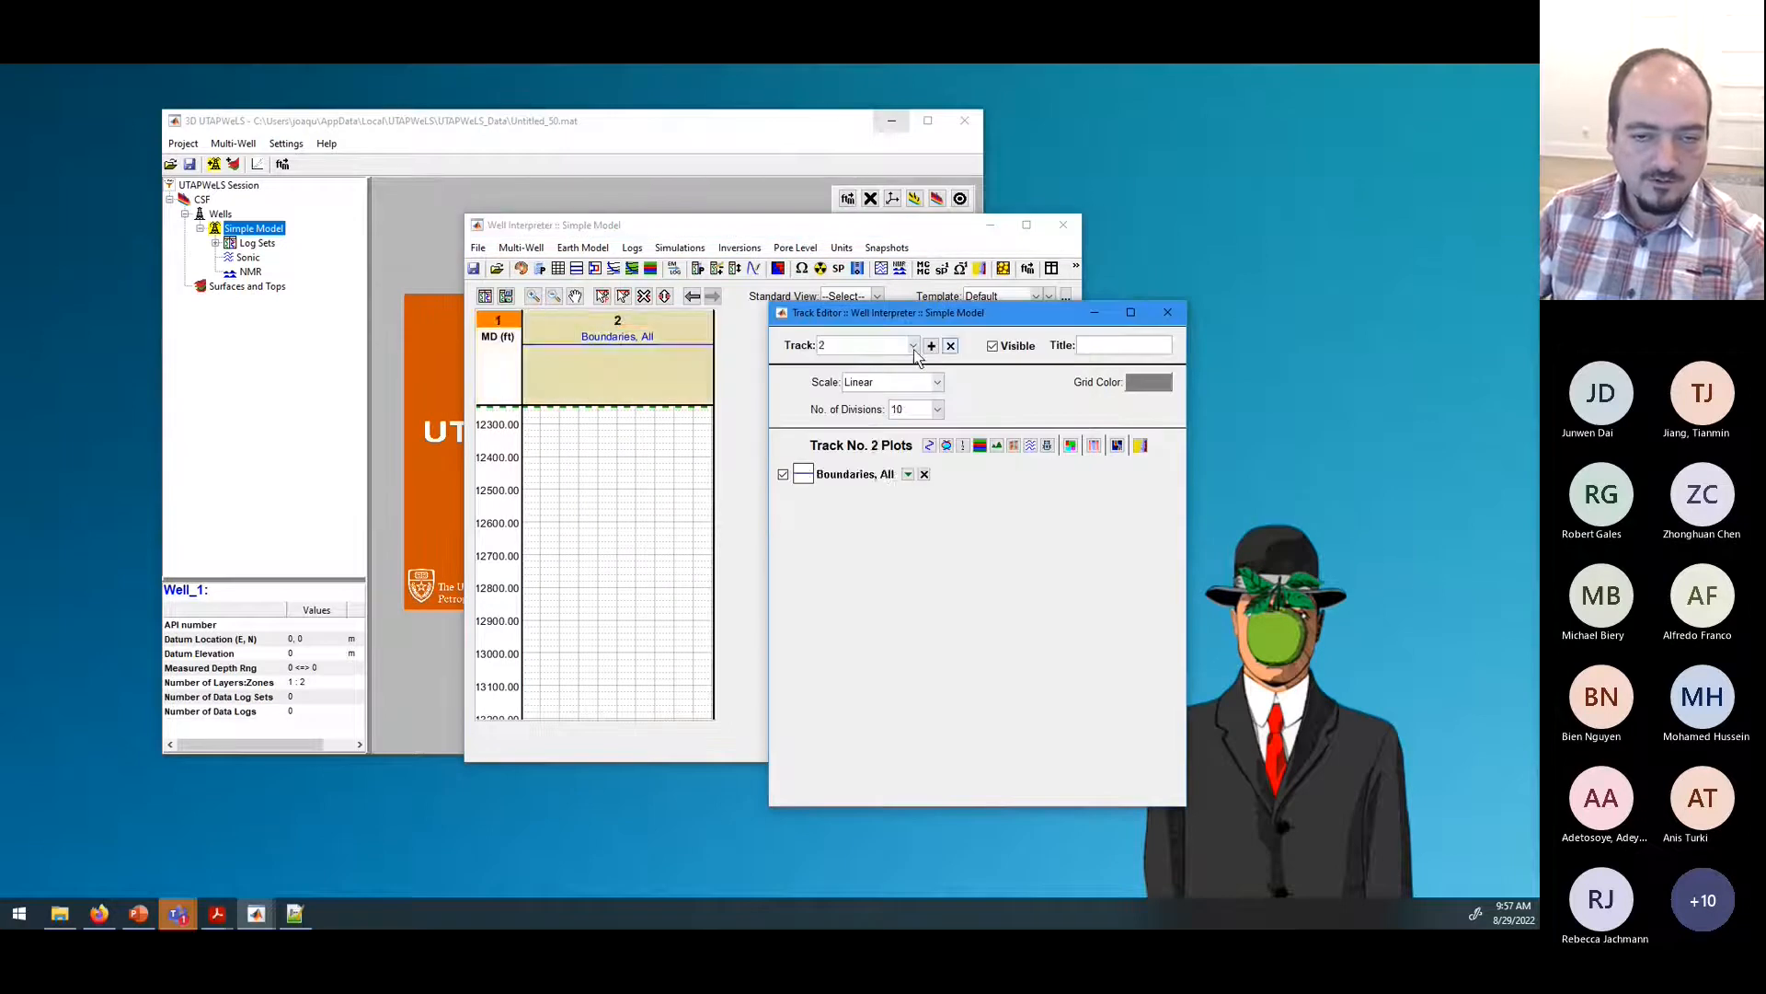
pyautogui.click(483, 350)
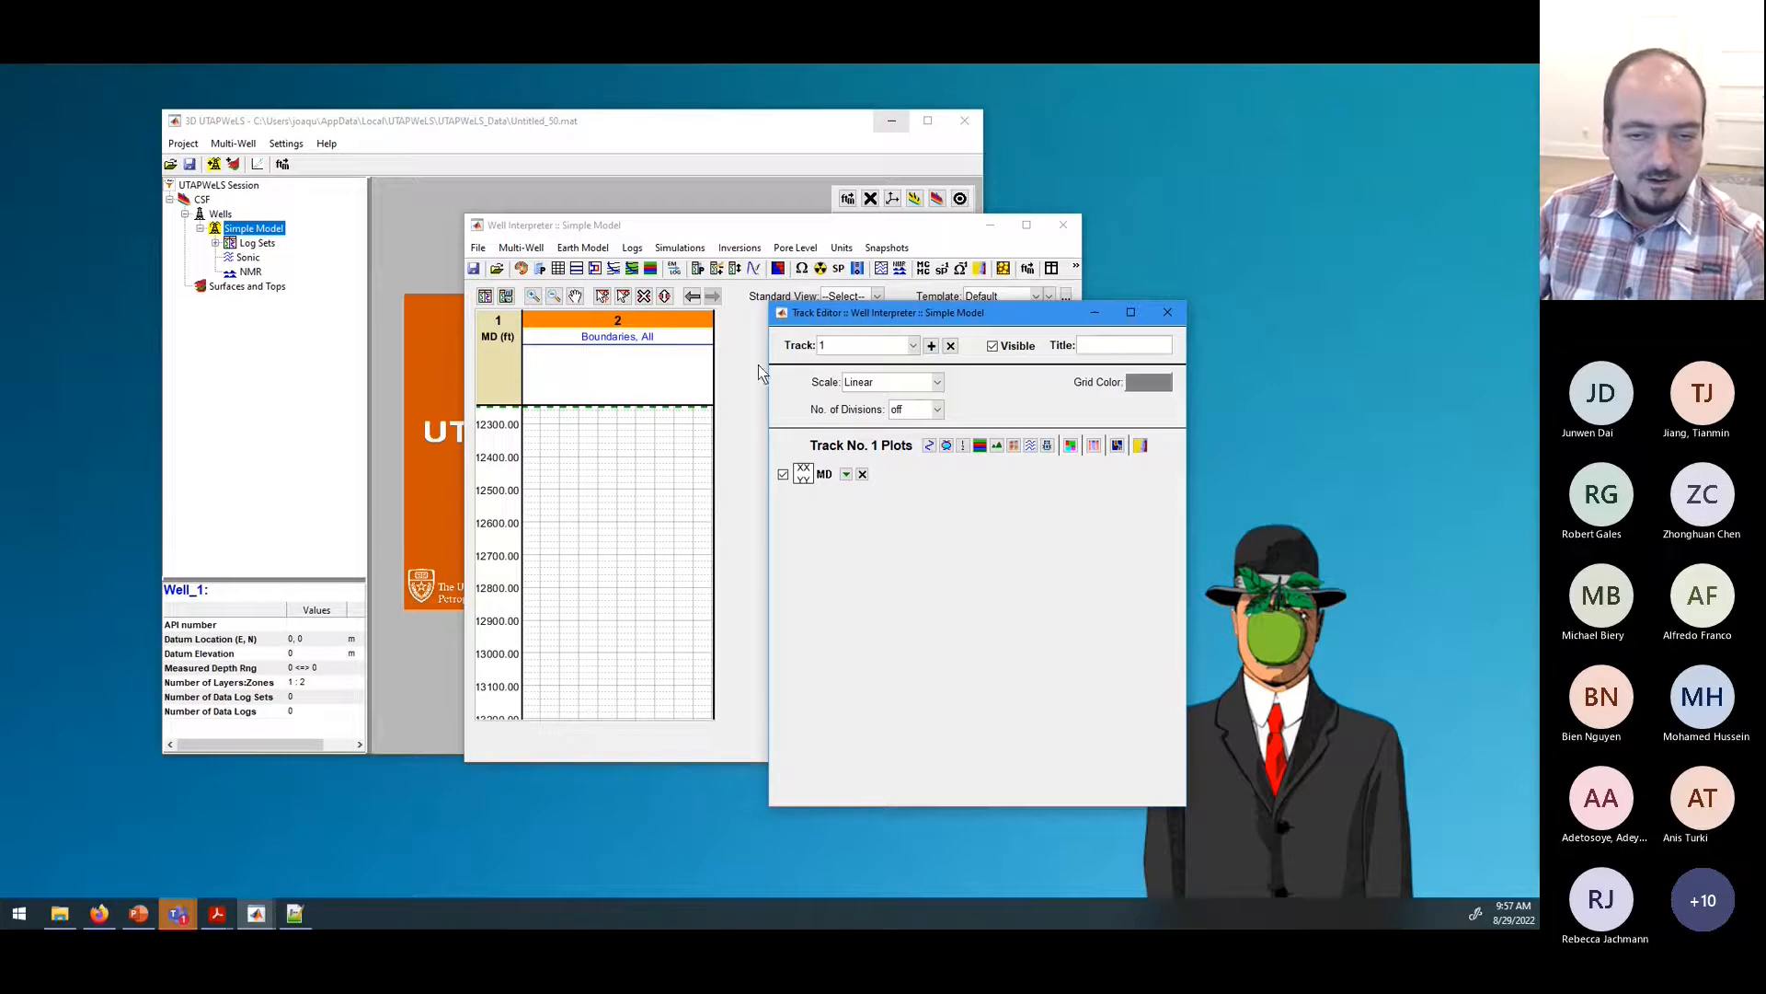
pyautogui.moveTo(982, 327)
pyautogui.mouseDown()
pyautogui.moveTo(1078, 314)
pyautogui.moveTo(1008, 328)
pyautogui.mouseUp()
pyautogui.click(981, 337)
pyautogui.click(961, 370)
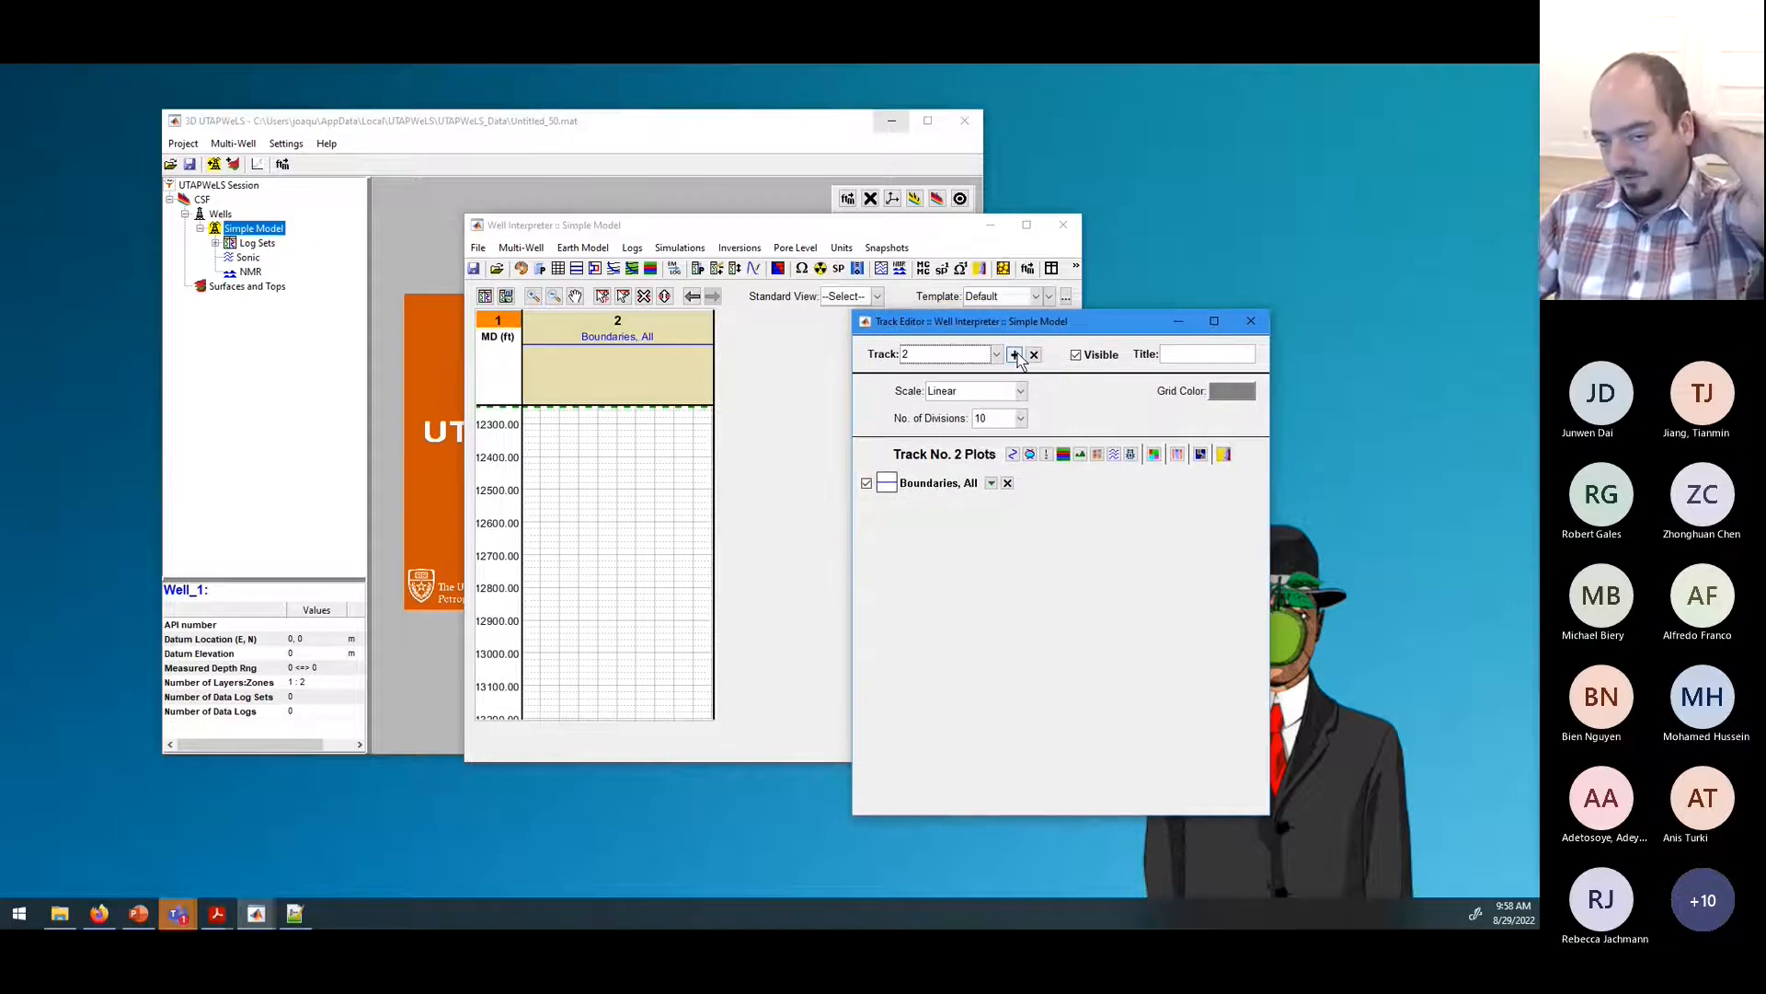
# Step: Move the Well Interpreter window clear of the Track Editor so the two sit side by side
pyautogui.click(991, 355)
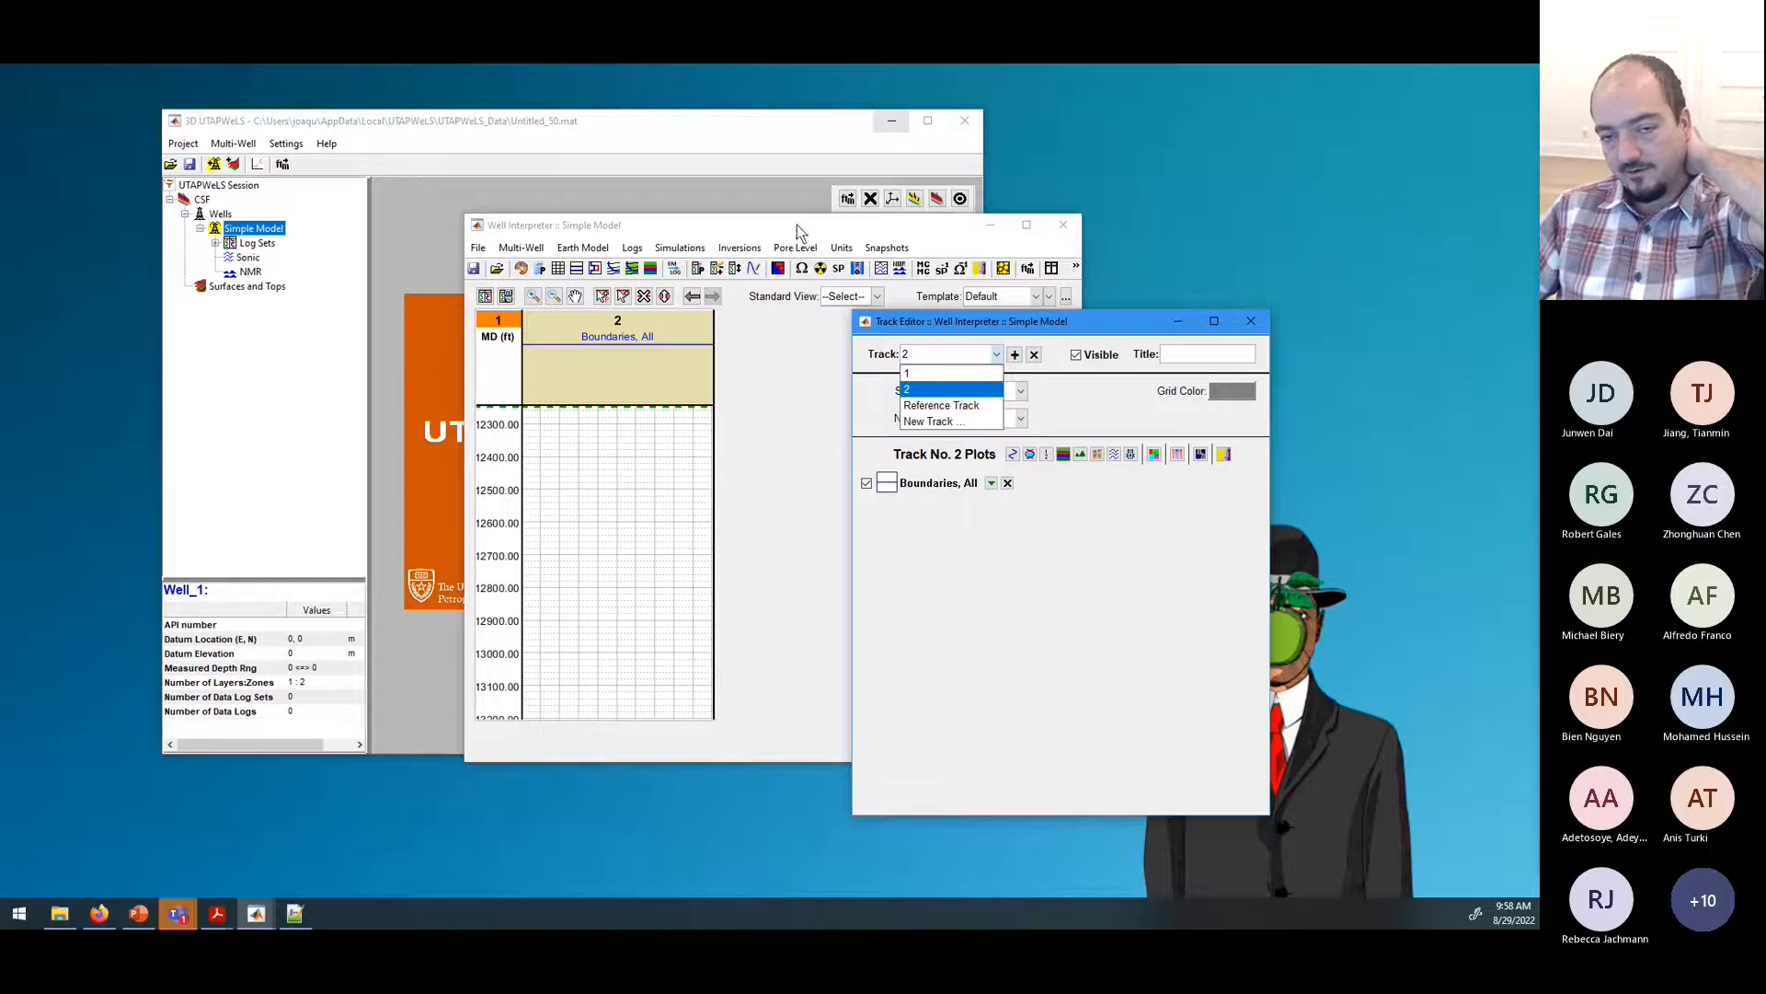
pyautogui.moveTo(794, 225); pyautogui.dragTo(693, 220)
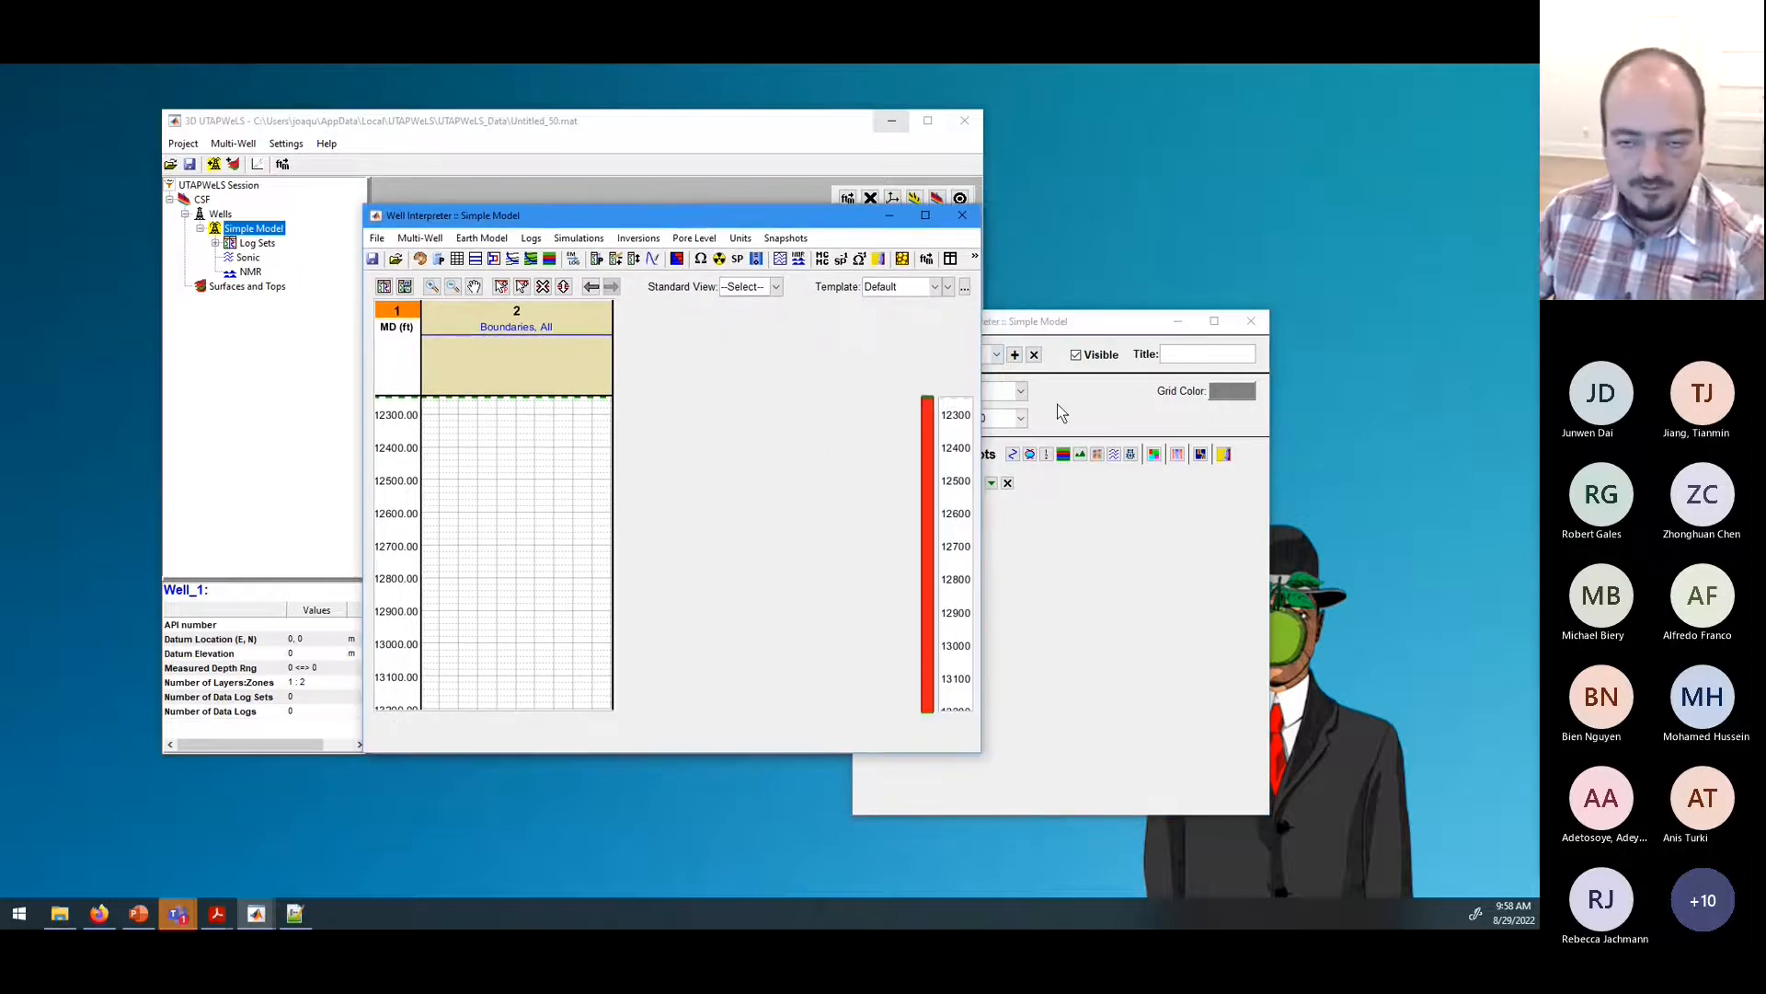
pyautogui.moveTo(806, 226); pyautogui.dragTo(669, 255)
# Step: Change the Radius plot of the Reference Track to the Gamma Ray mnemonic group
pyautogui.click(996, 354)
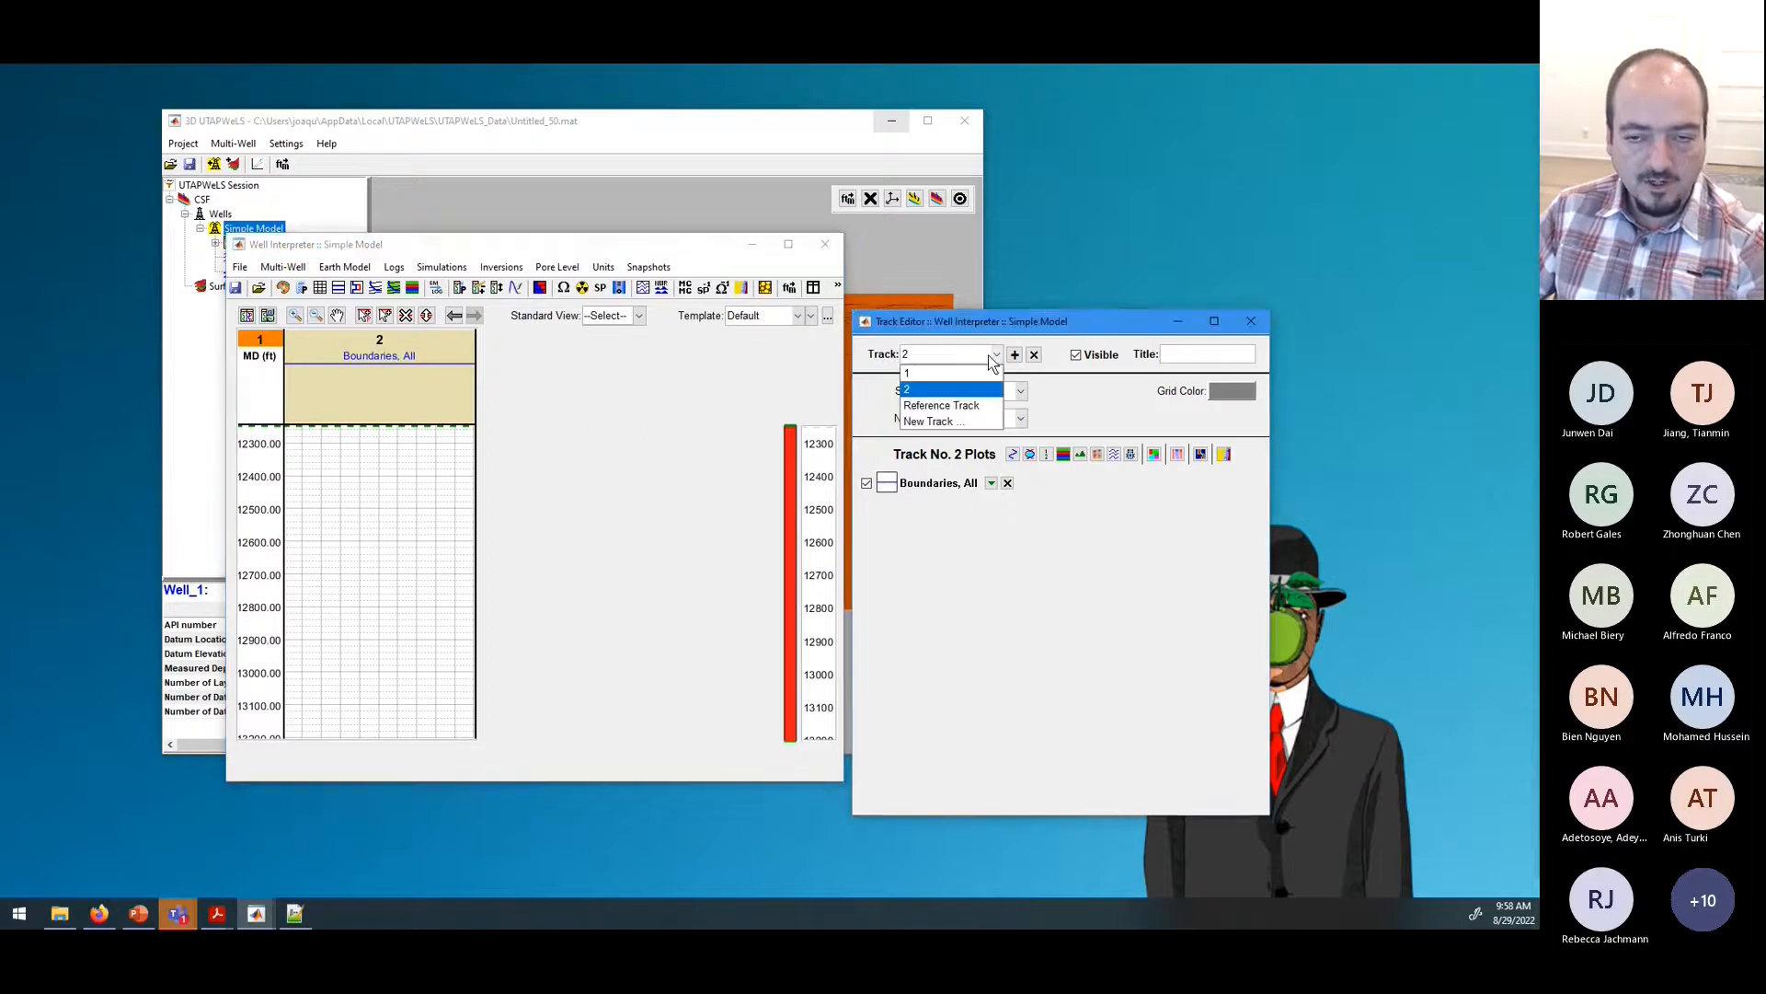
pyautogui.click(945, 407)
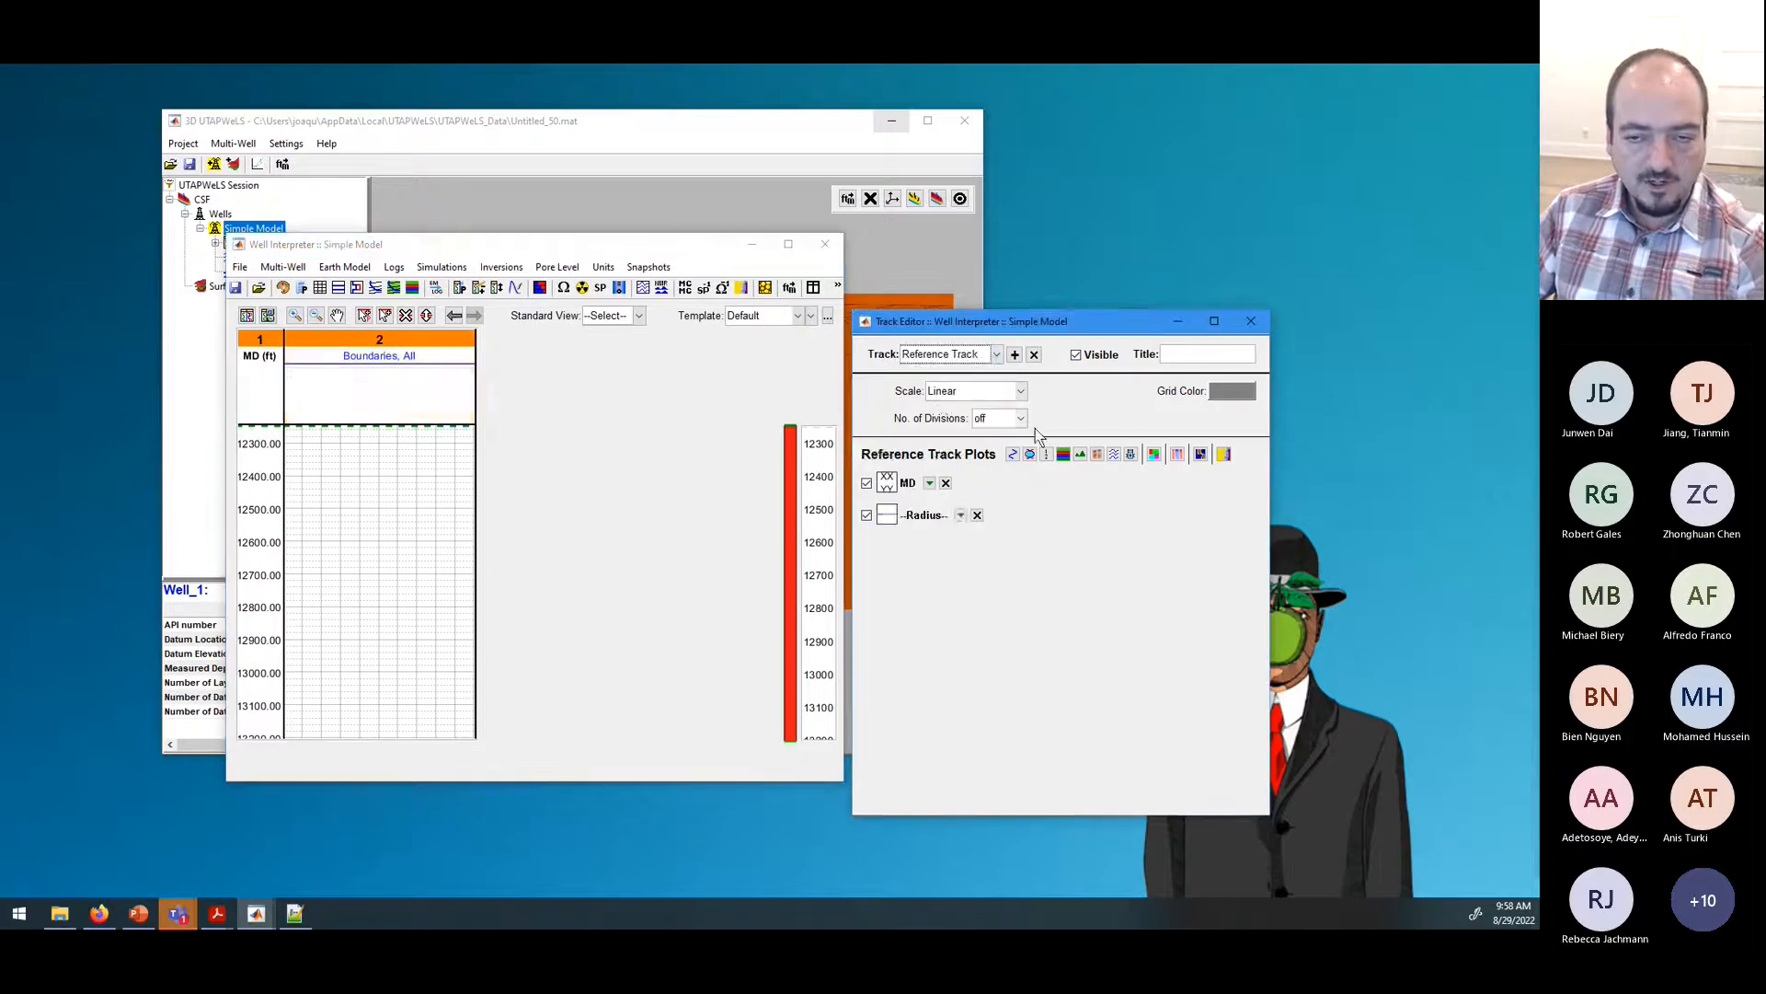
pyautogui.click(960, 516)
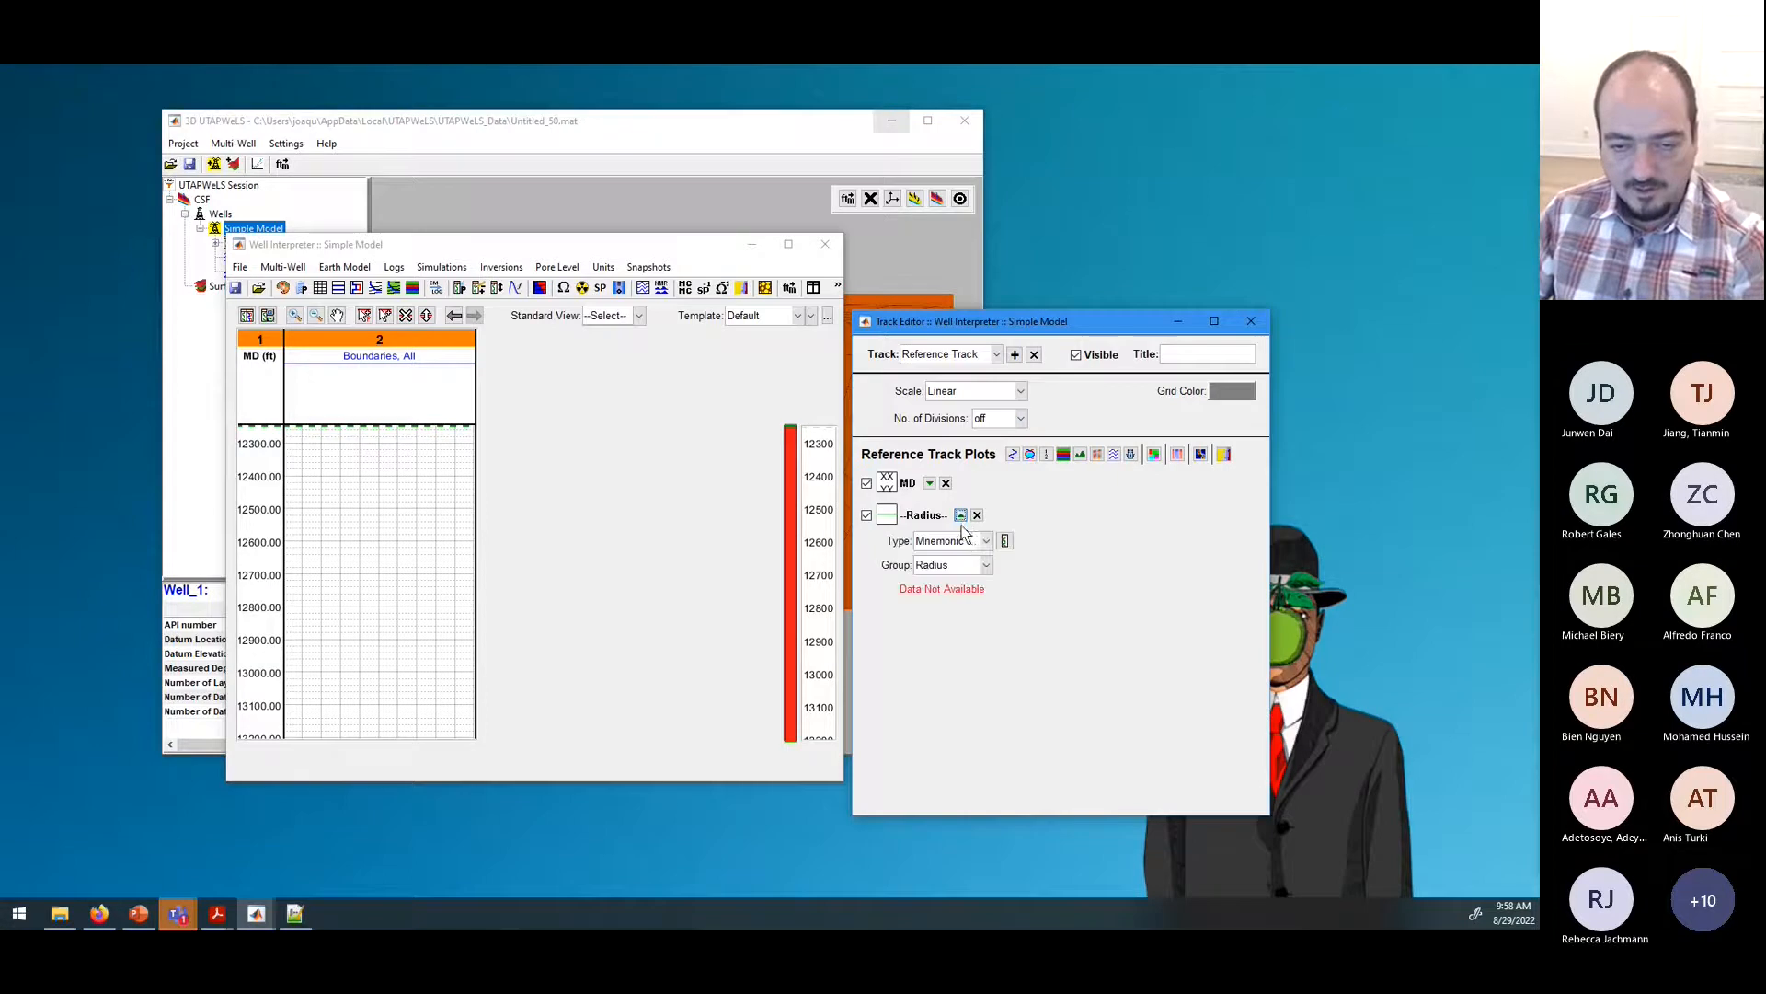
pyautogui.click(986, 564)
pyautogui.click(973, 603)
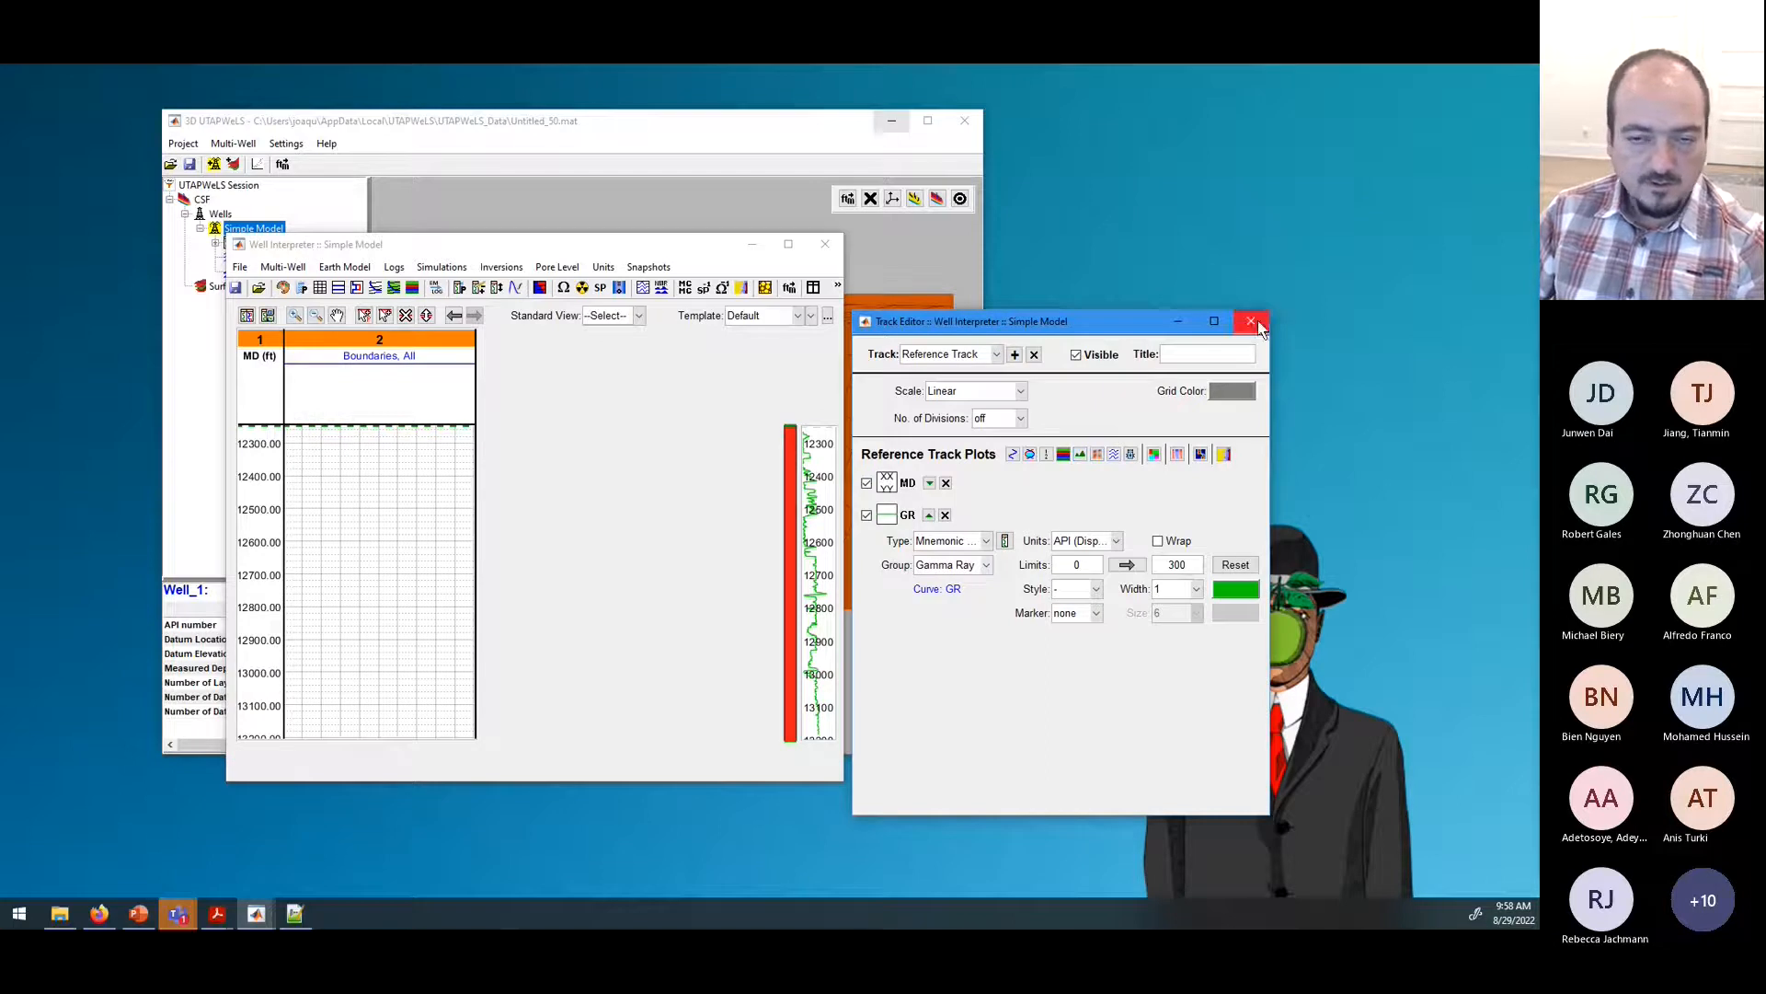
# Step: Add a curve plot to track 2 with type LAS / Core, log set Sample_LAS_File.las and curve GR
pyautogui.click(943, 354)
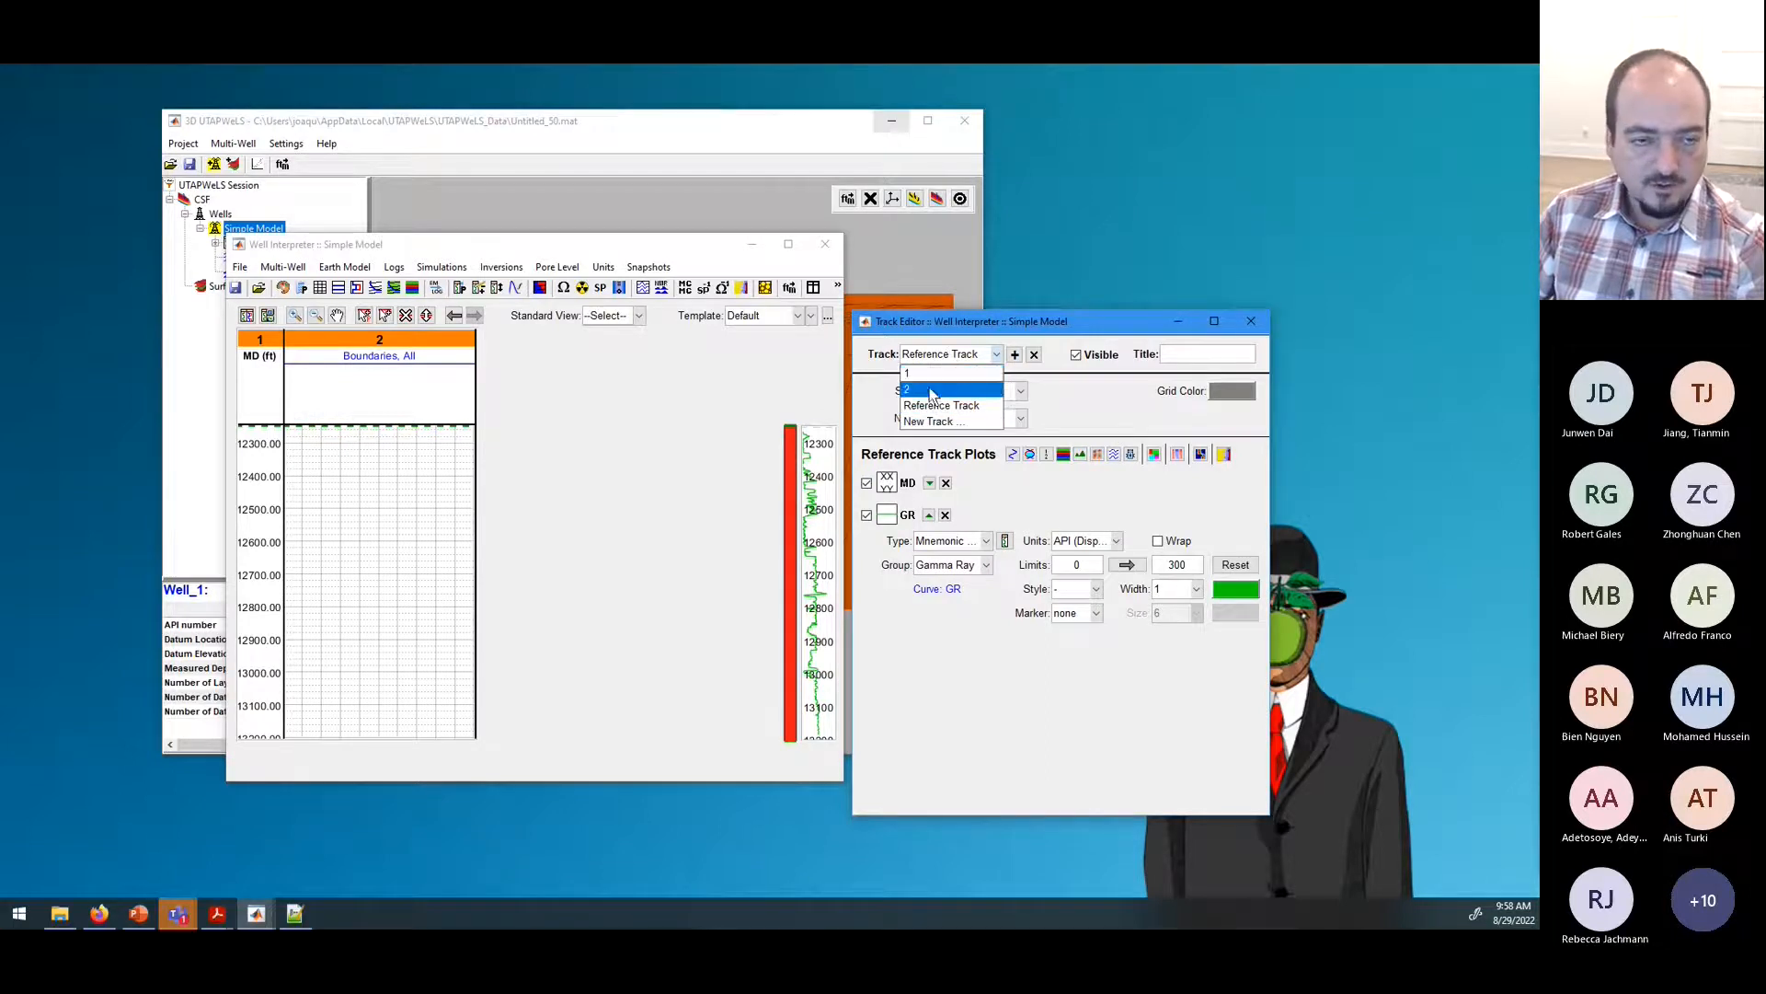
pyautogui.click(924, 390)
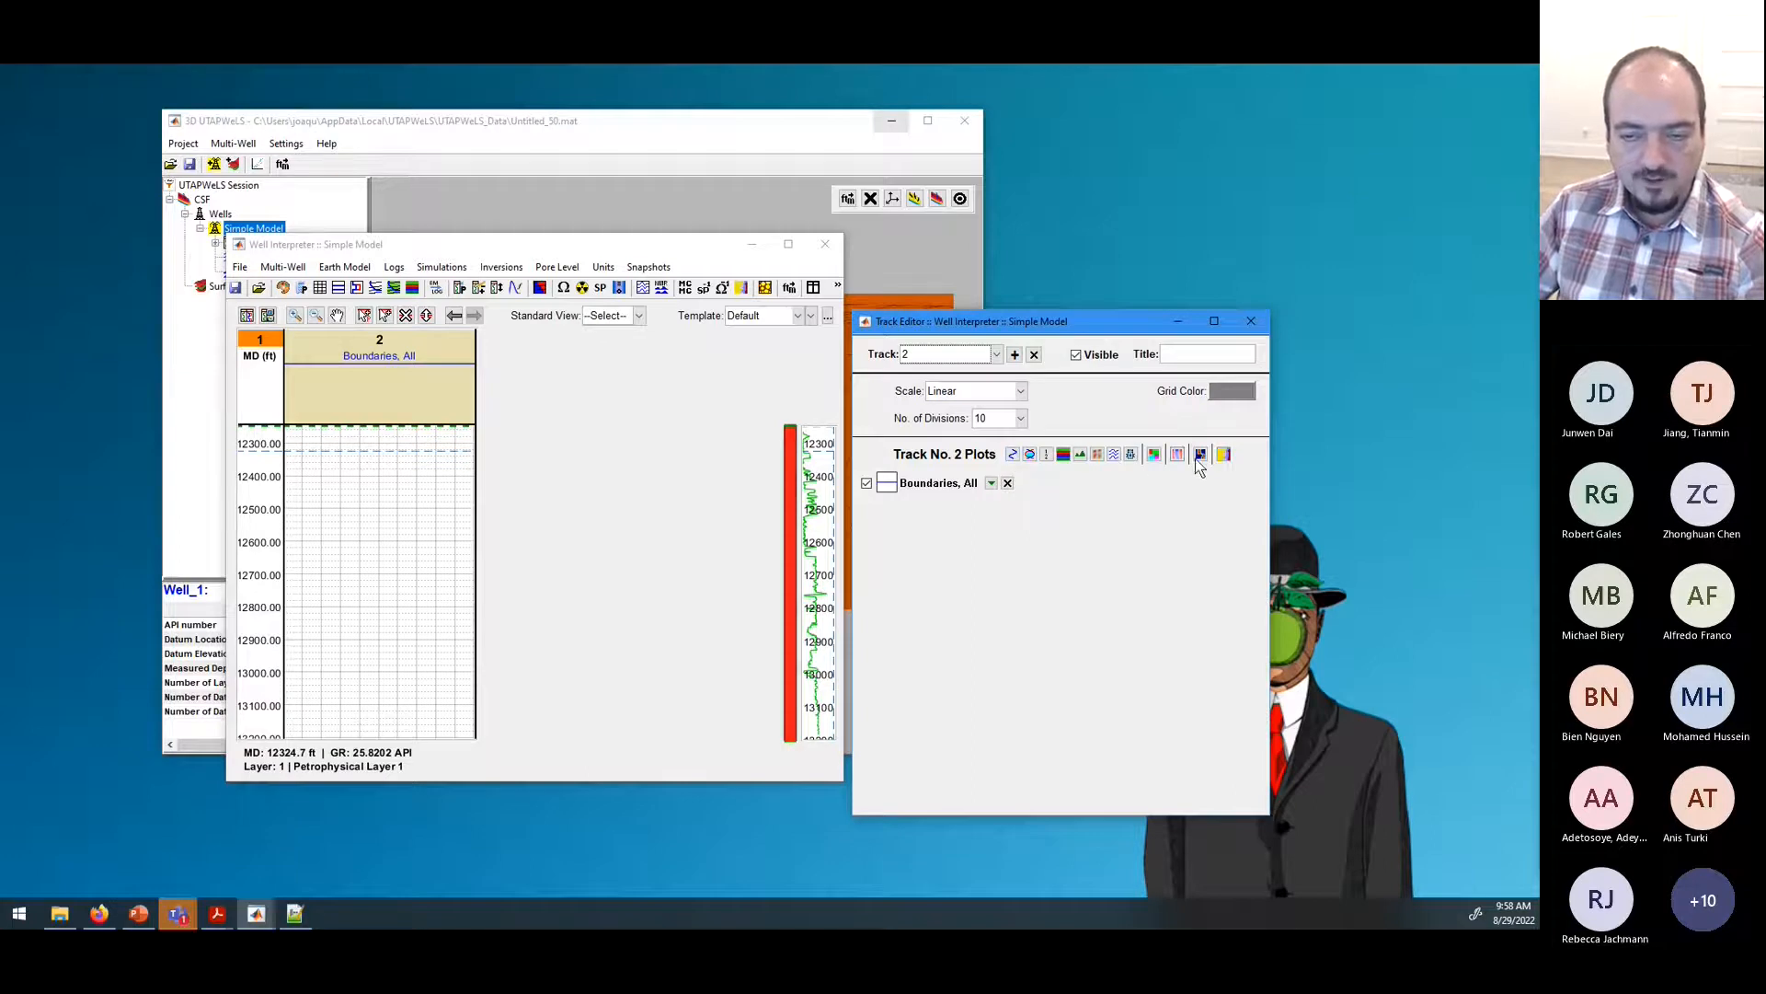
pyautogui.click(1013, 455)
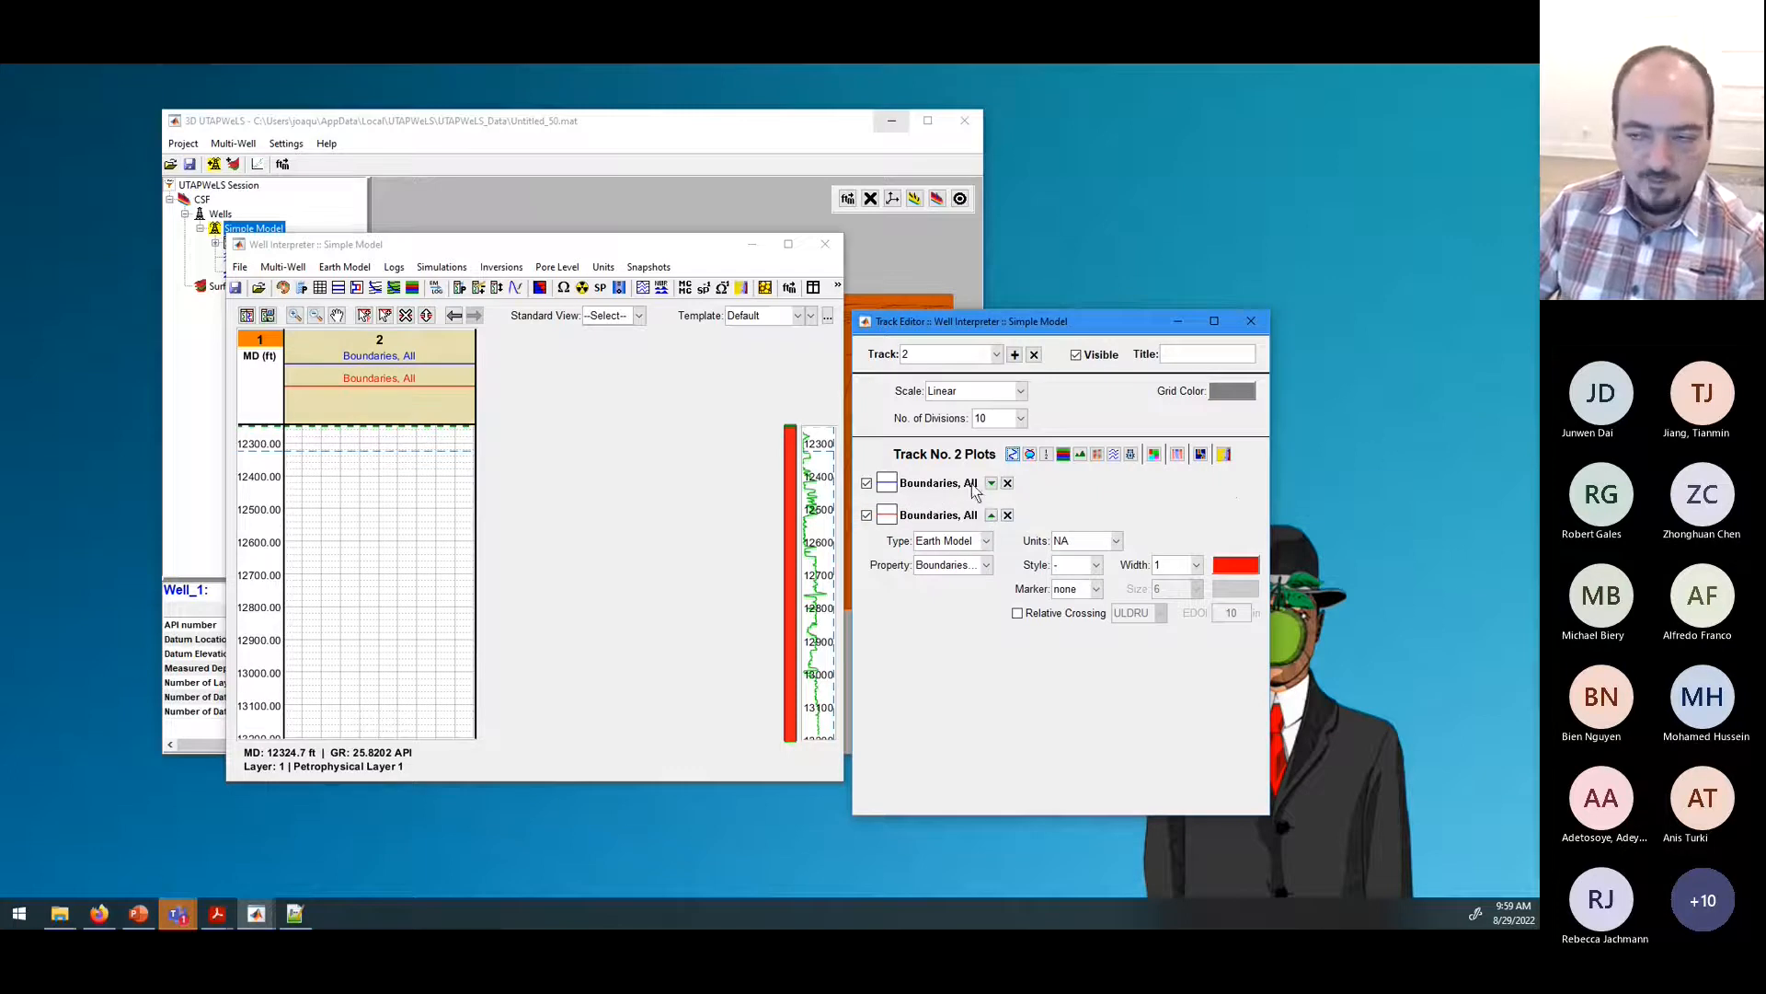
pyautogui.click(972, 543)
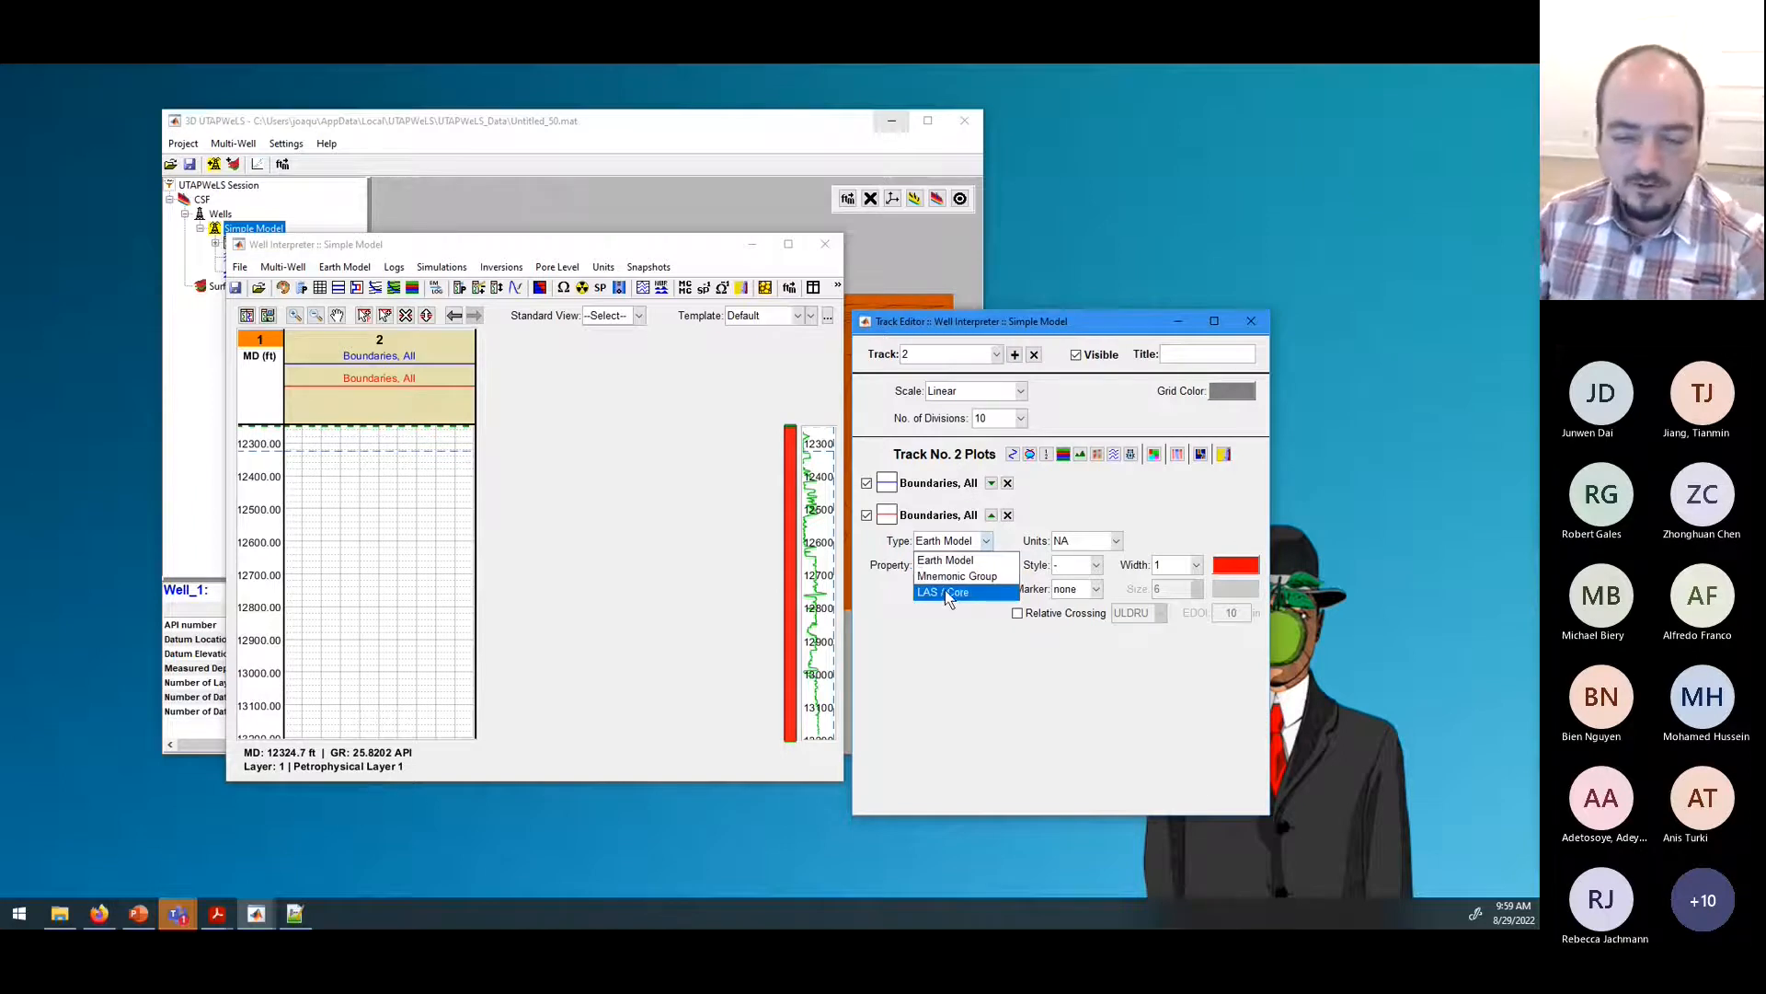
pyautogui.click(948, 593)
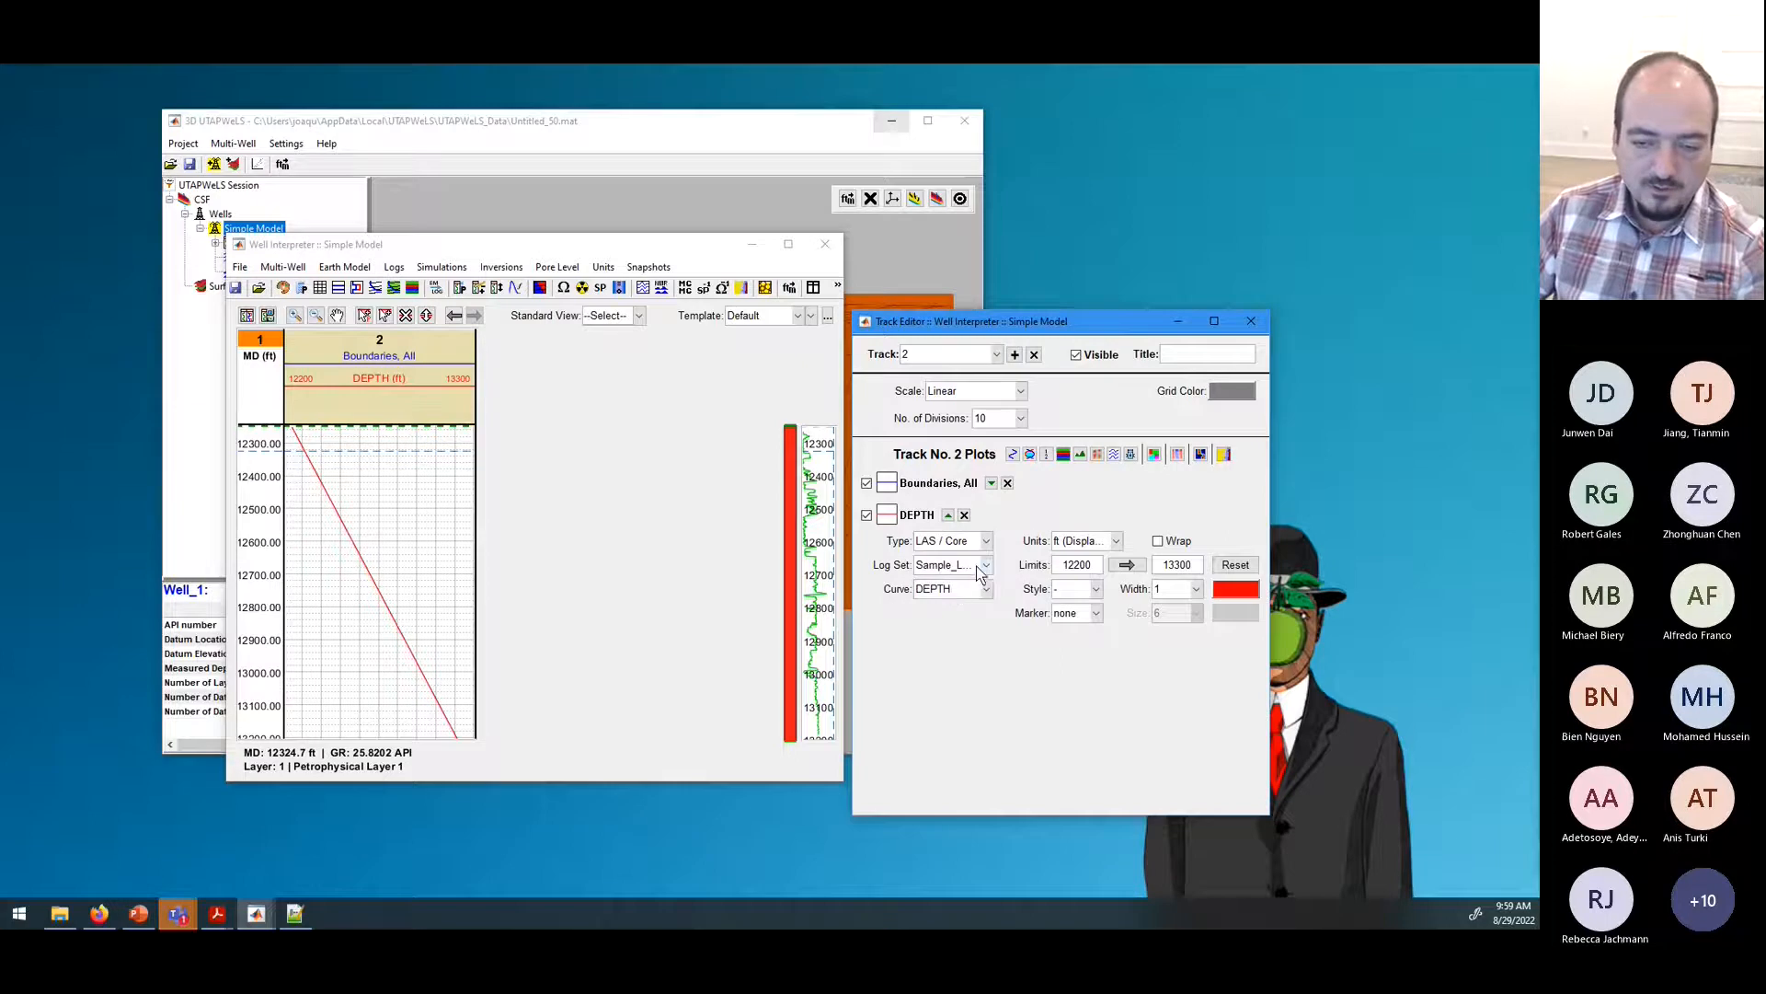
pyautogui.click(981, 568)
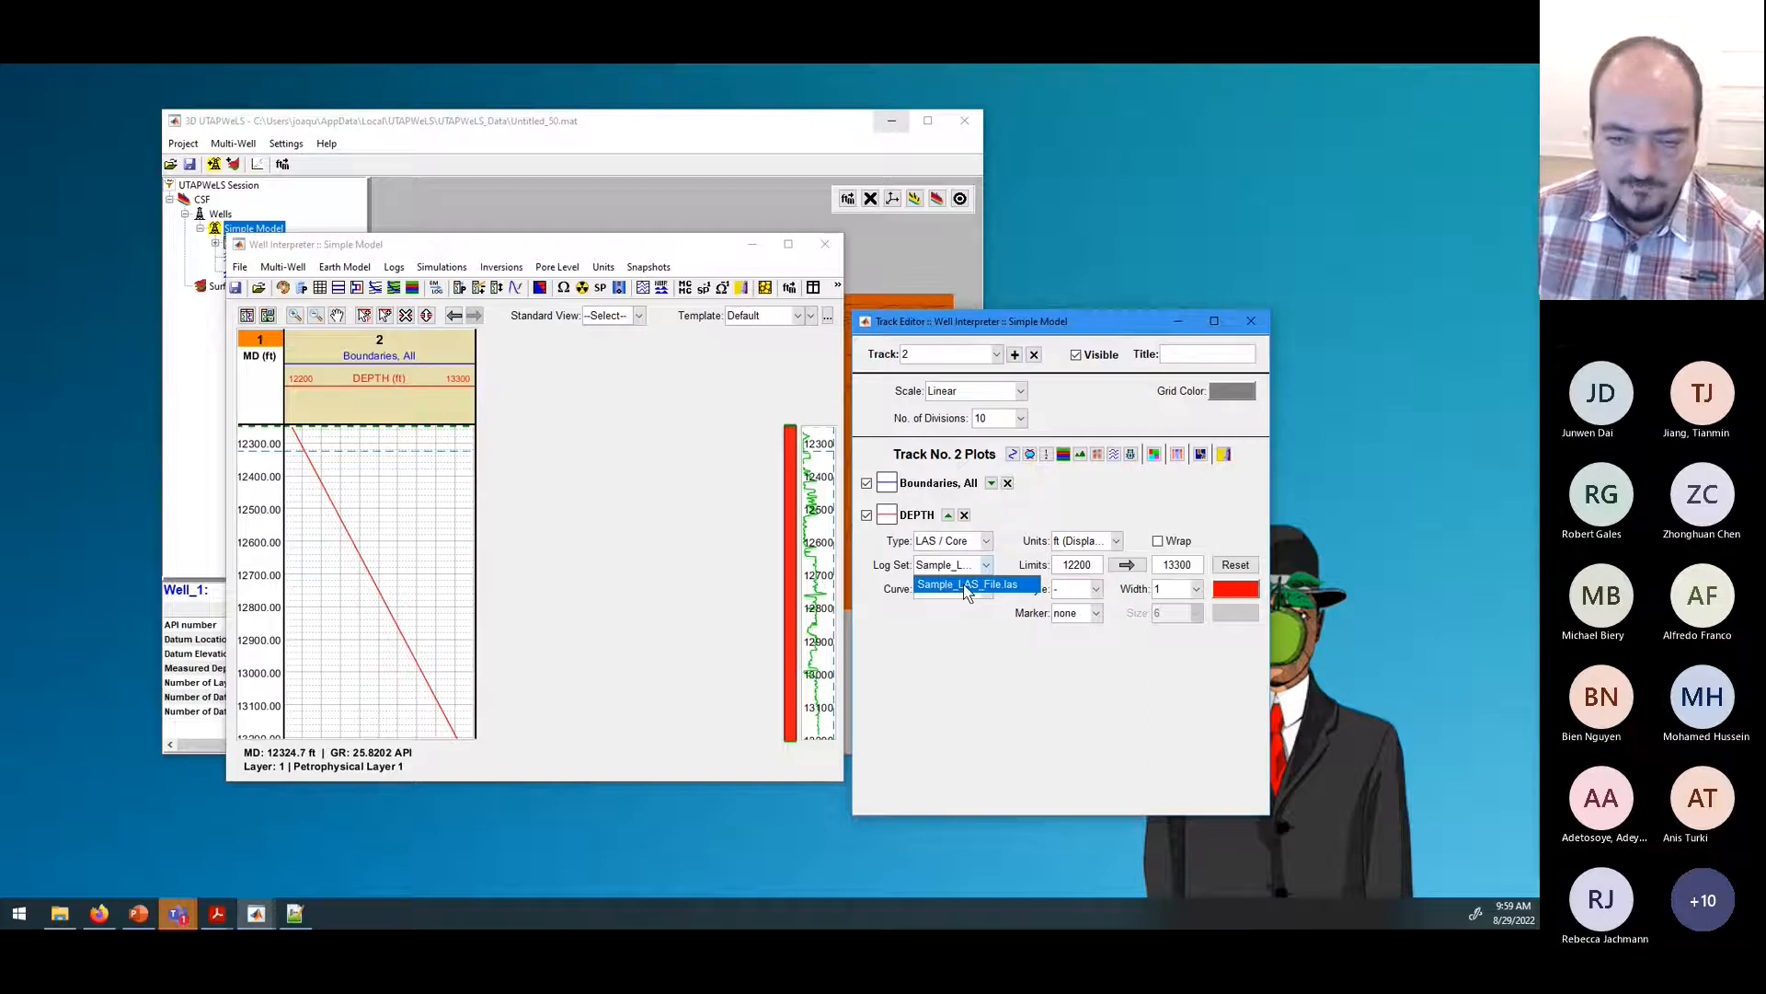
pyautogui.click(966, 585)
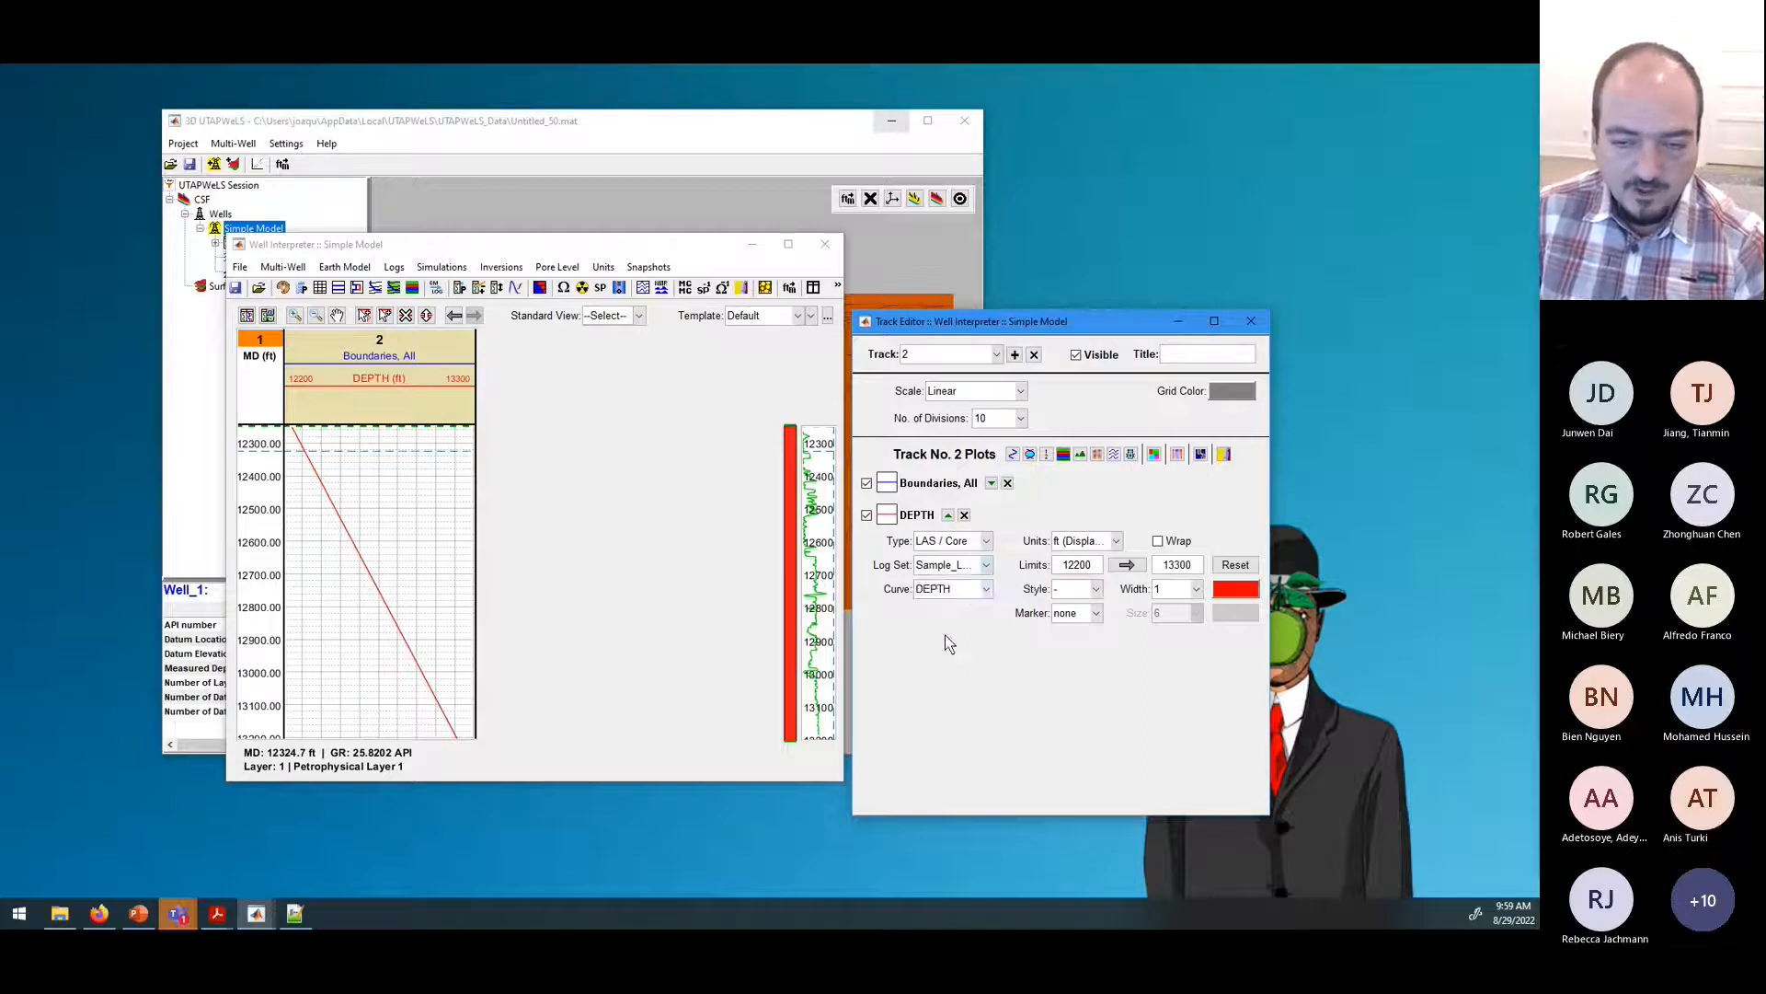
pyautogui.click(980, 590)
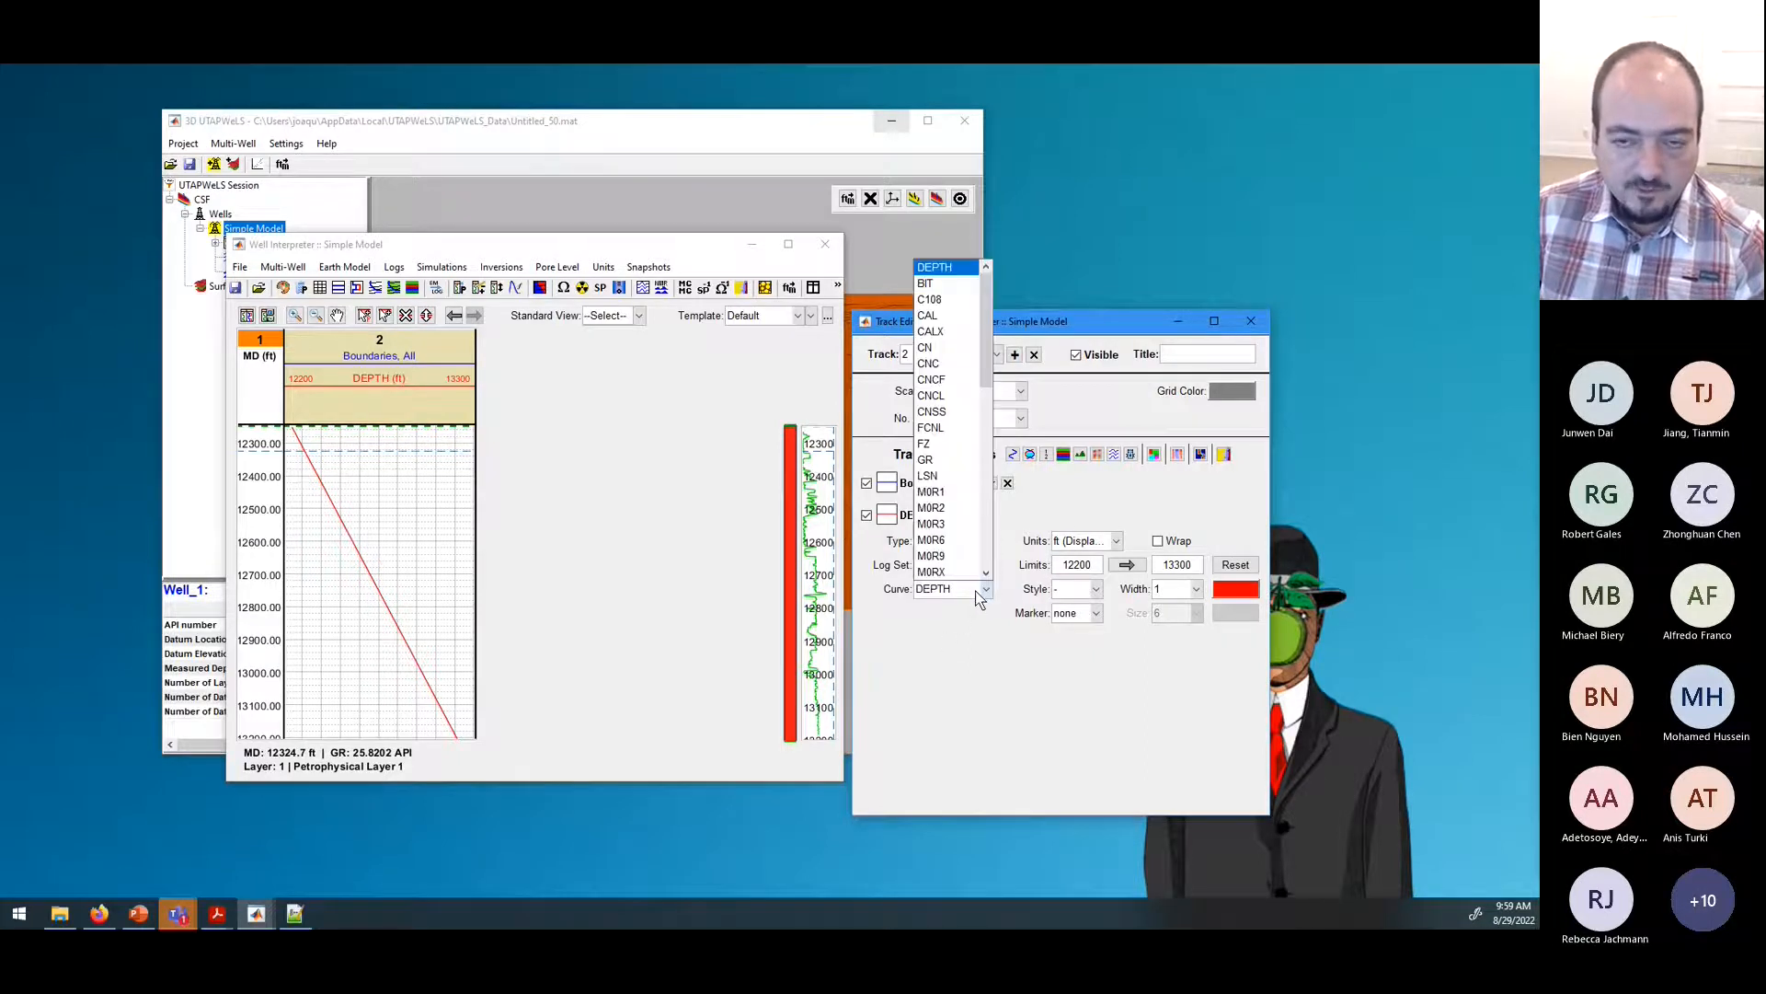
pyautogui.click(928, 460)
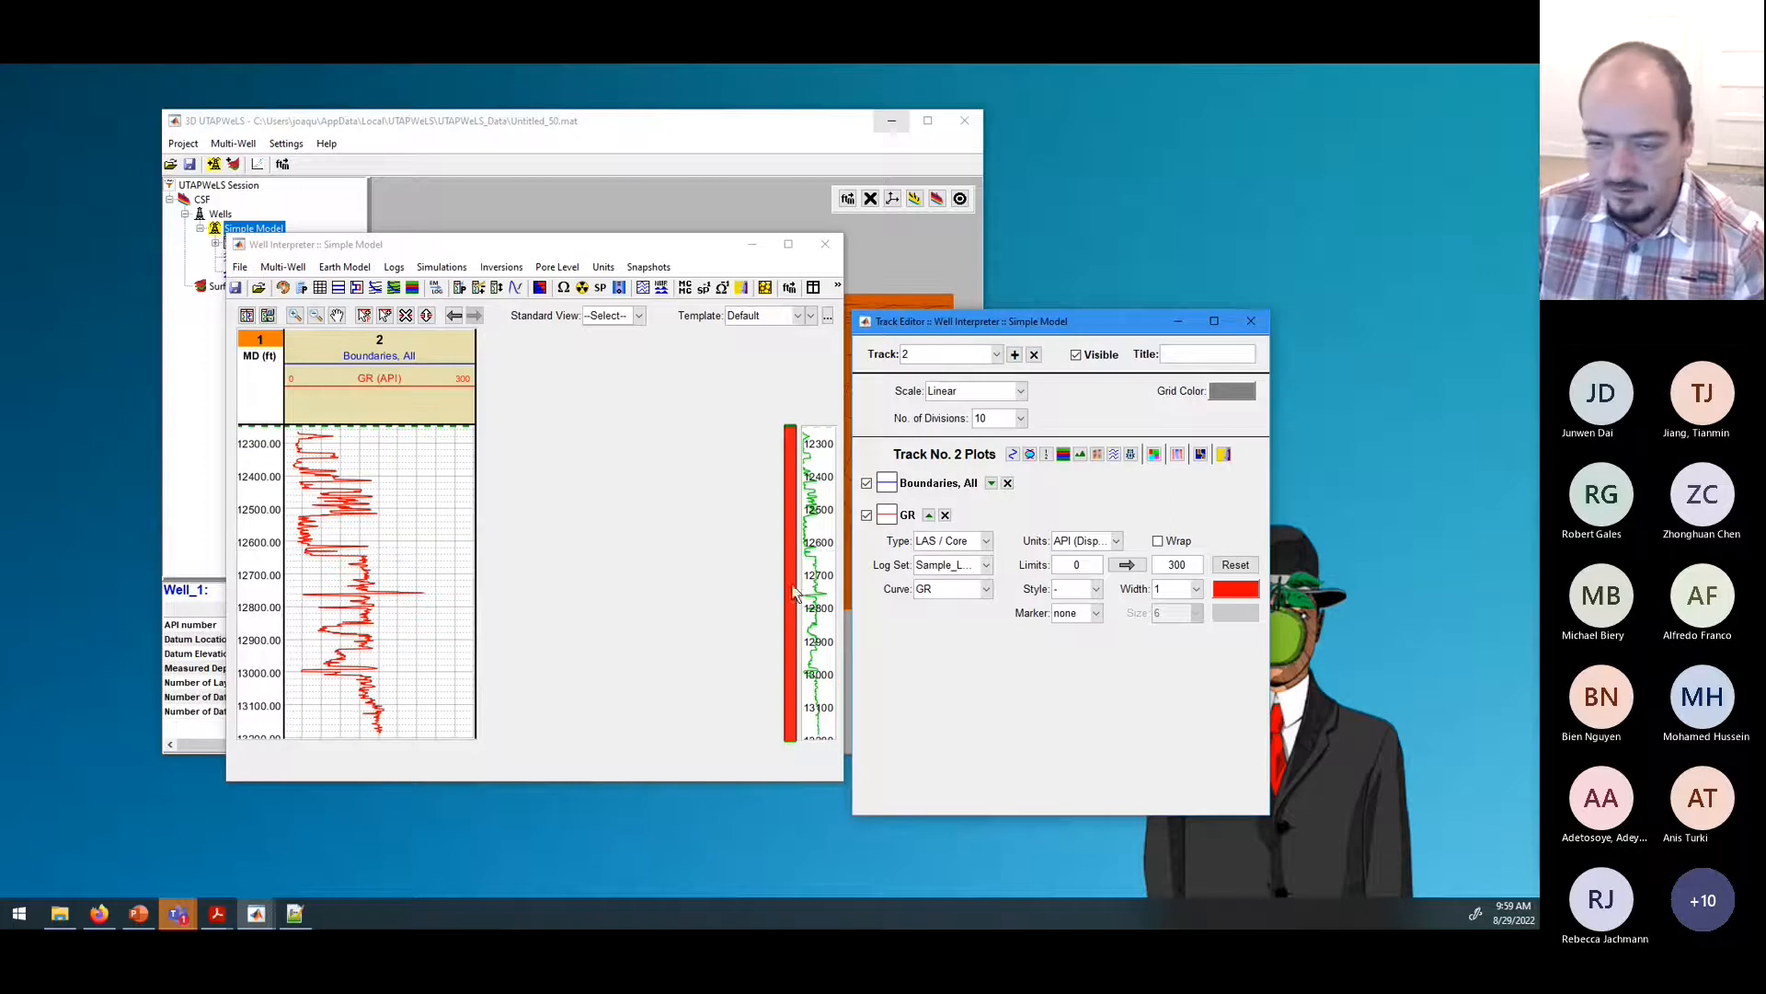
# Step: Set the line color of track 2's GR curve to dark green
pyautogui.click(1247, 594)
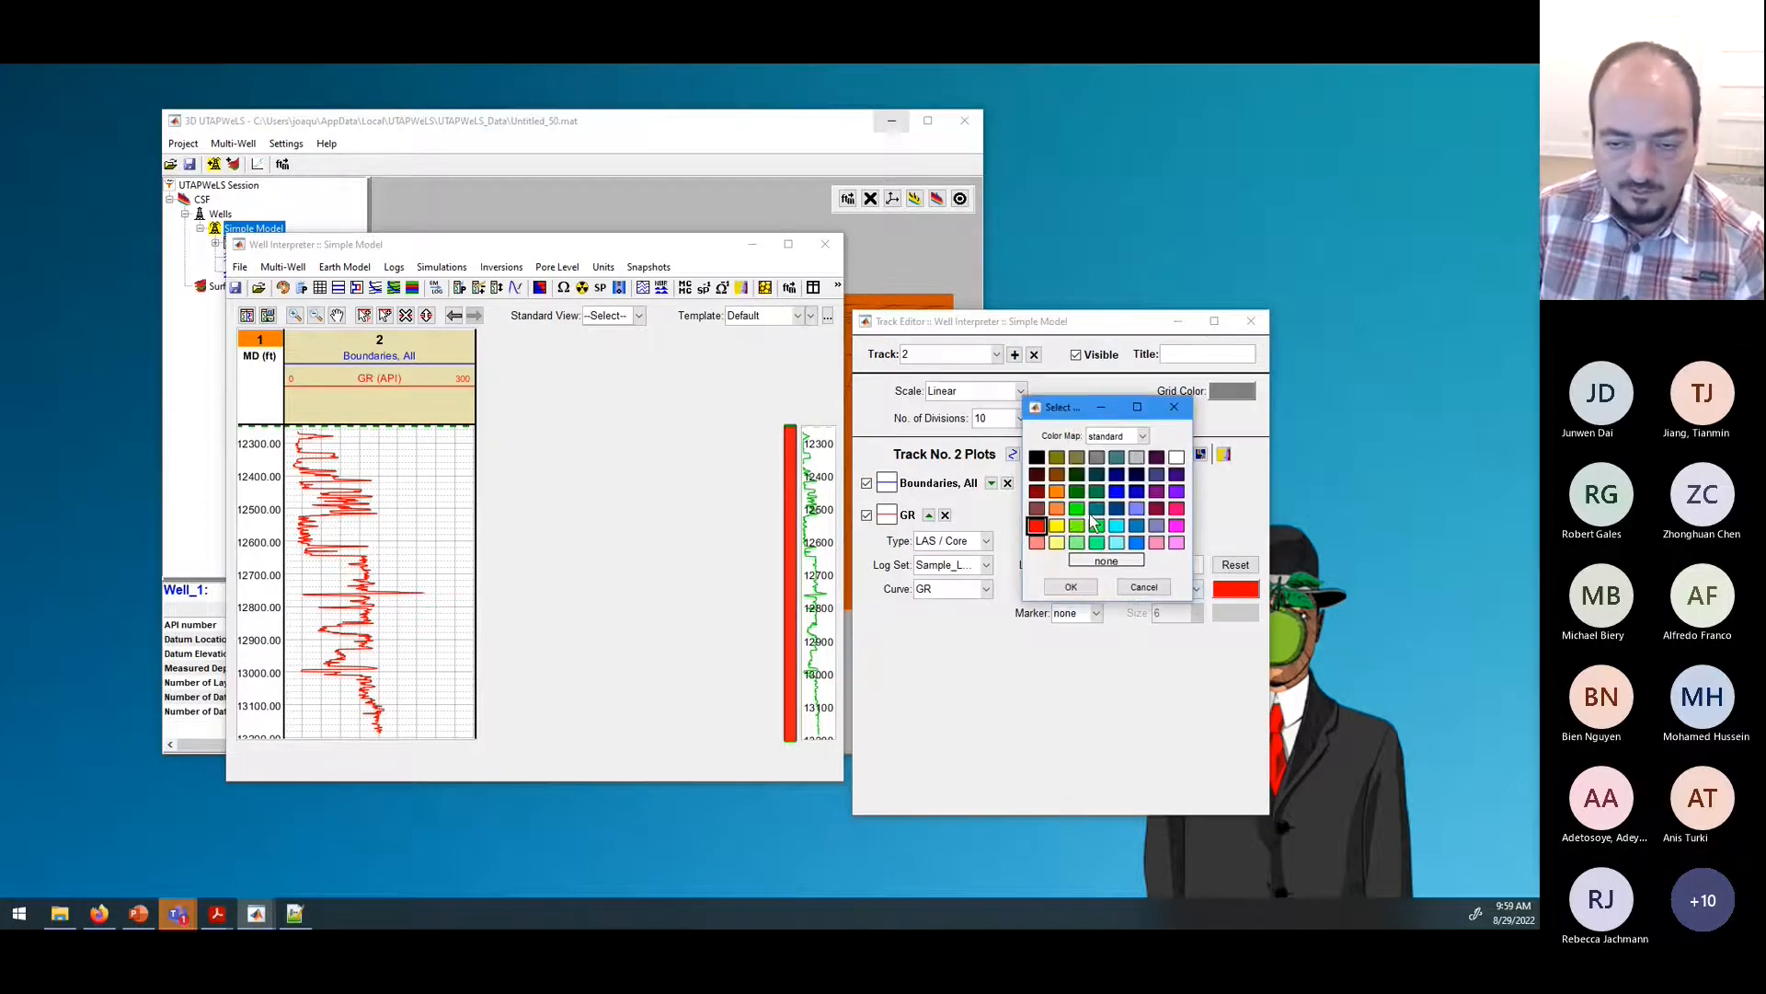
pyautogui.click(1076, 493)
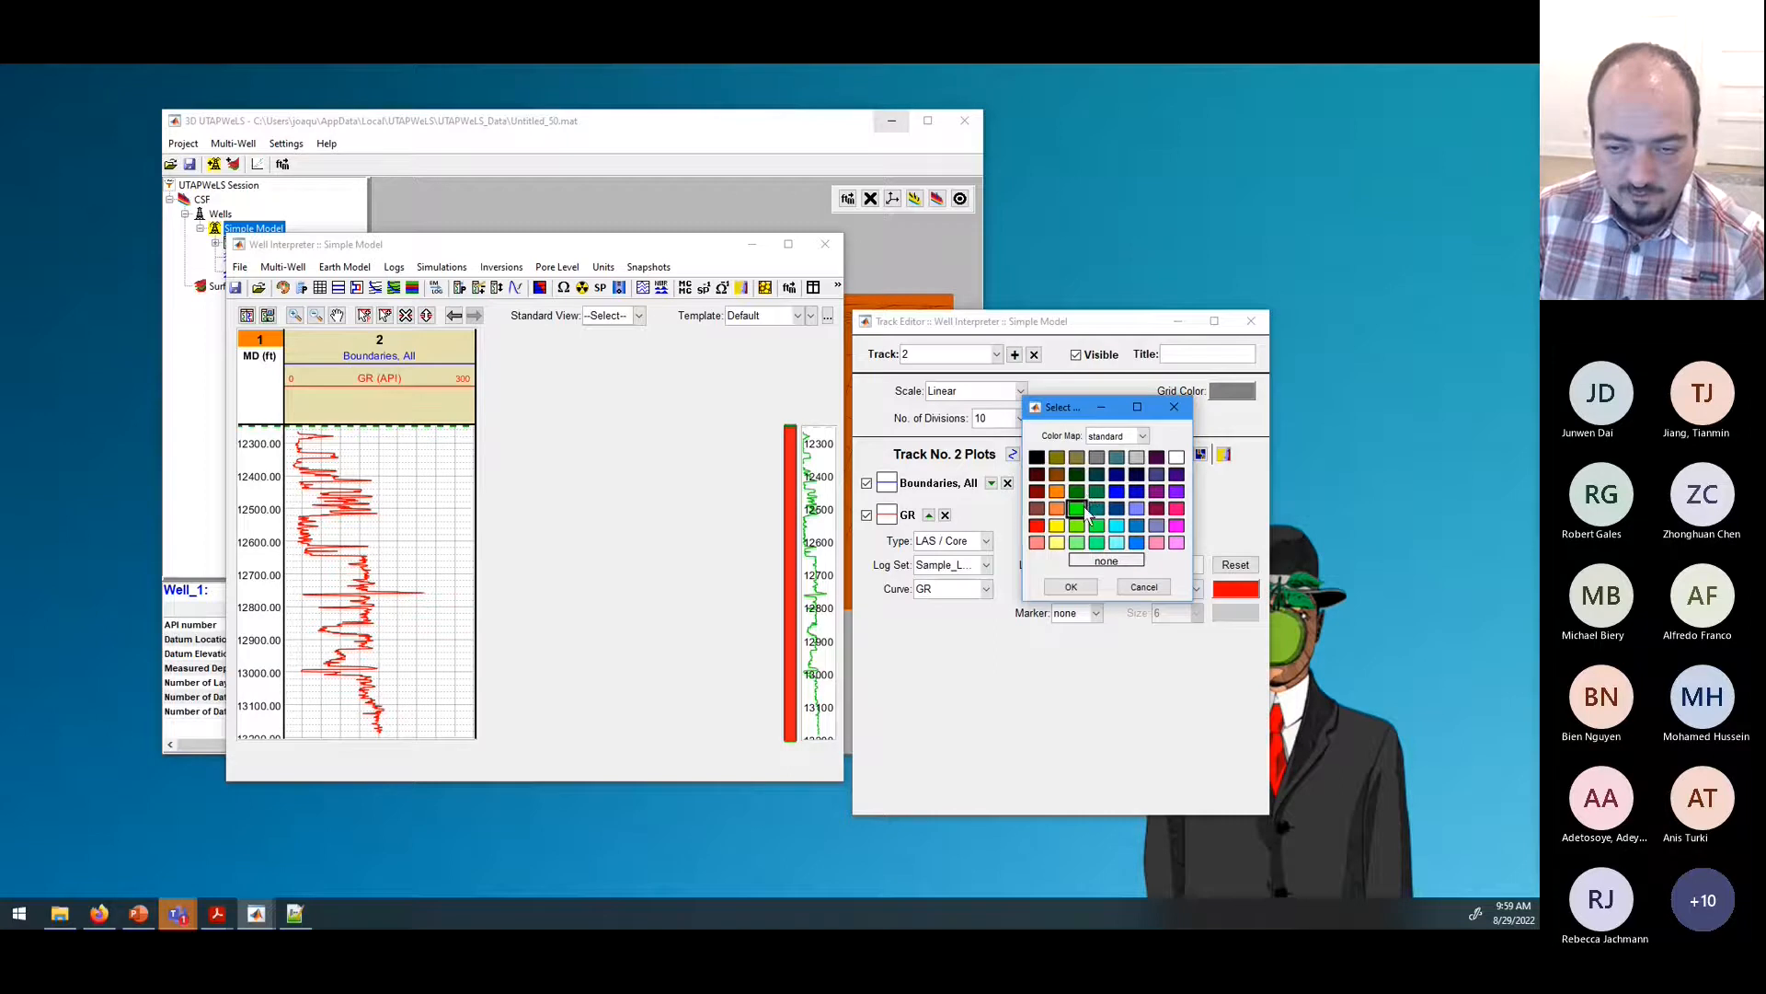
pyautogui.click(1072, 587)
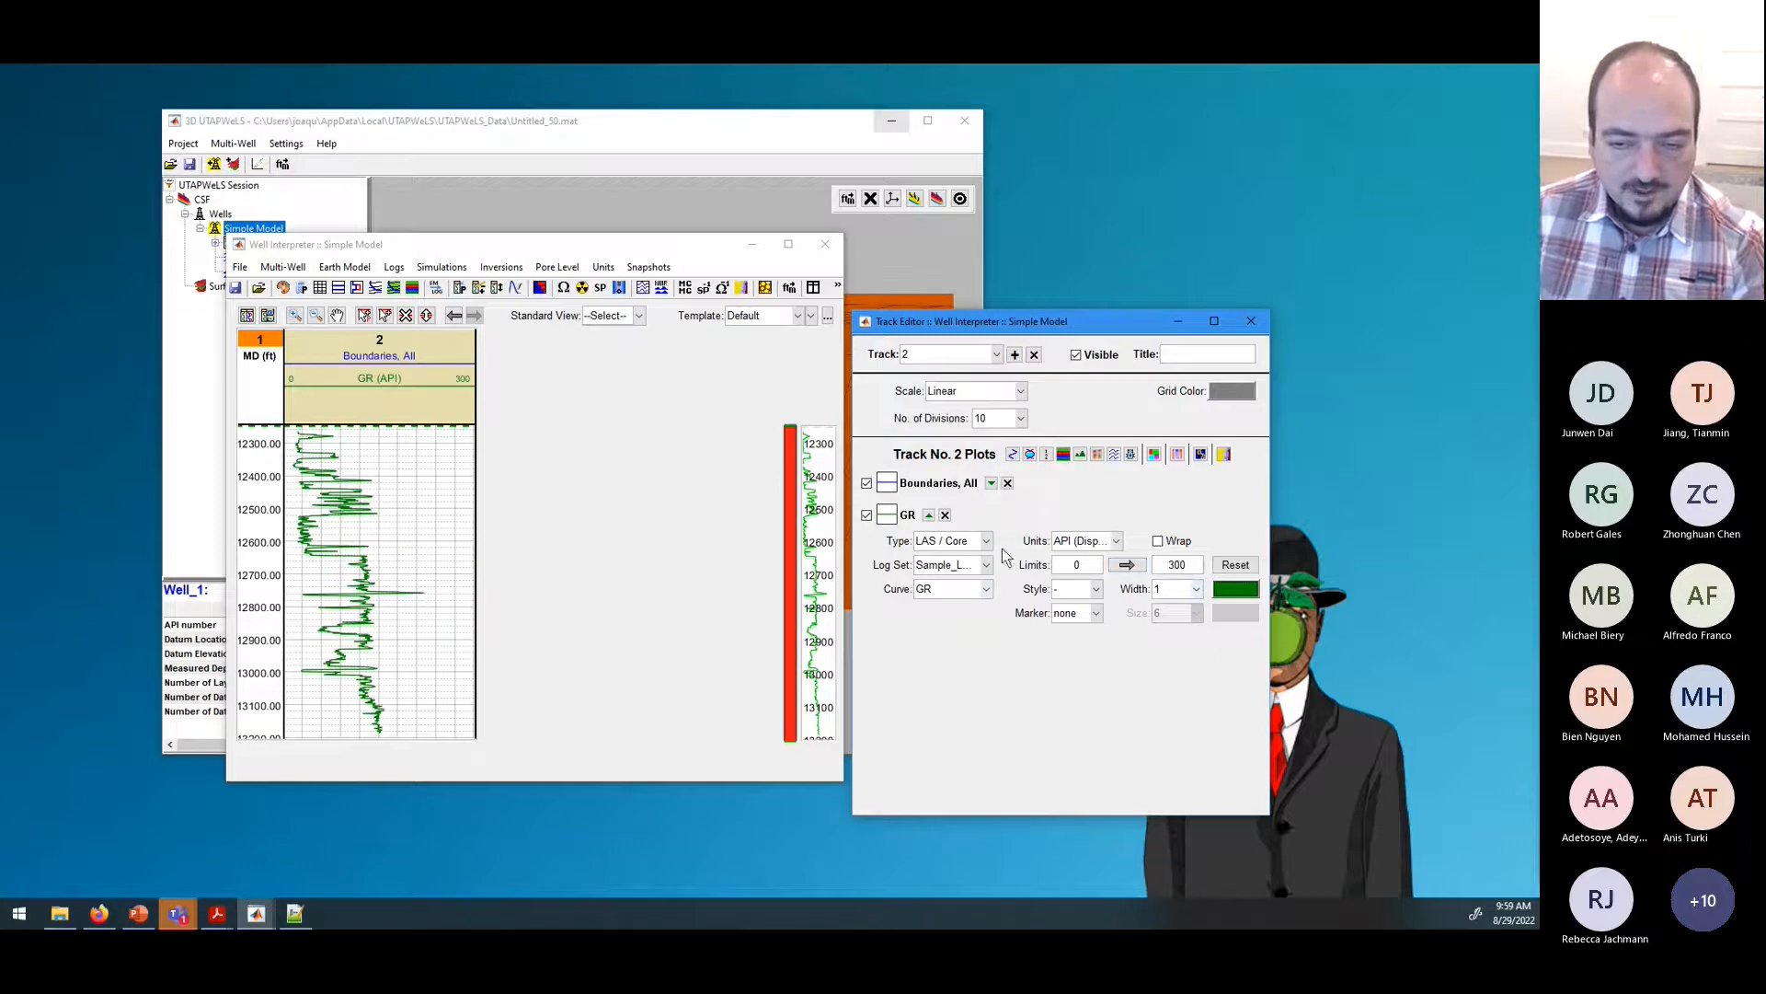
# Step: Expand and collapse the Boundaries and GR plot settings of track 2 and view the unit options for GR
pyautogui.click(991, 482)
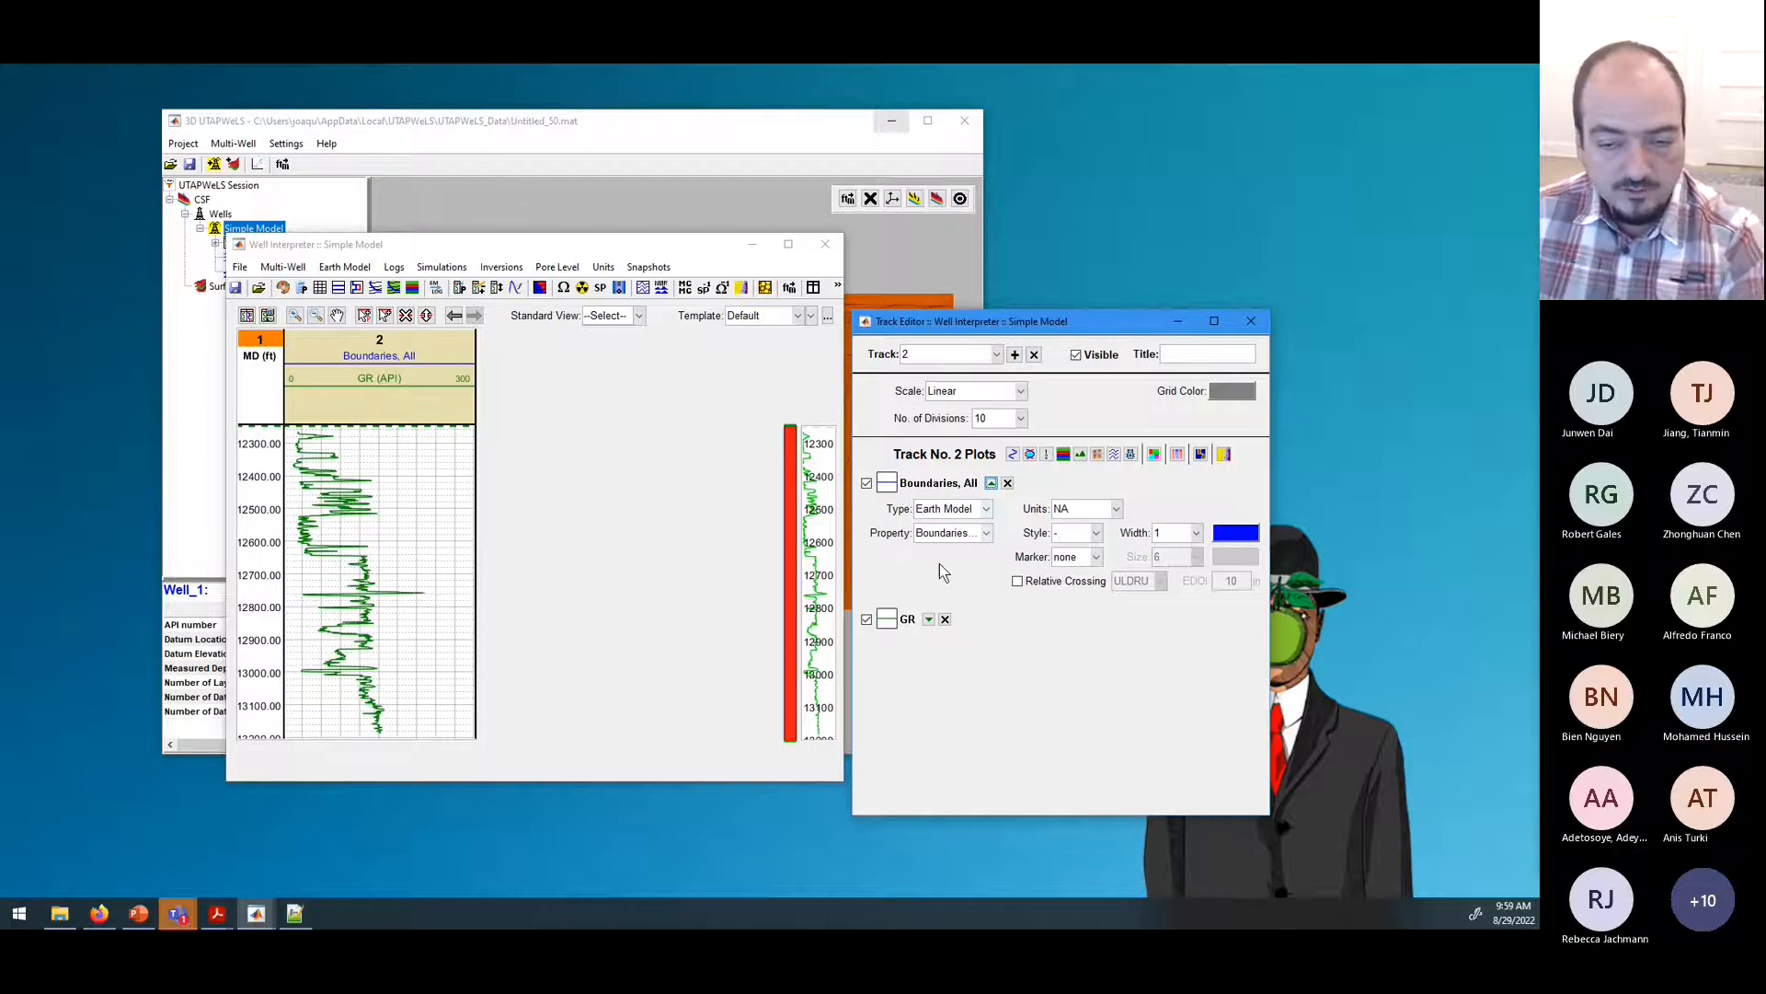
pyautogui.click(929, 619)
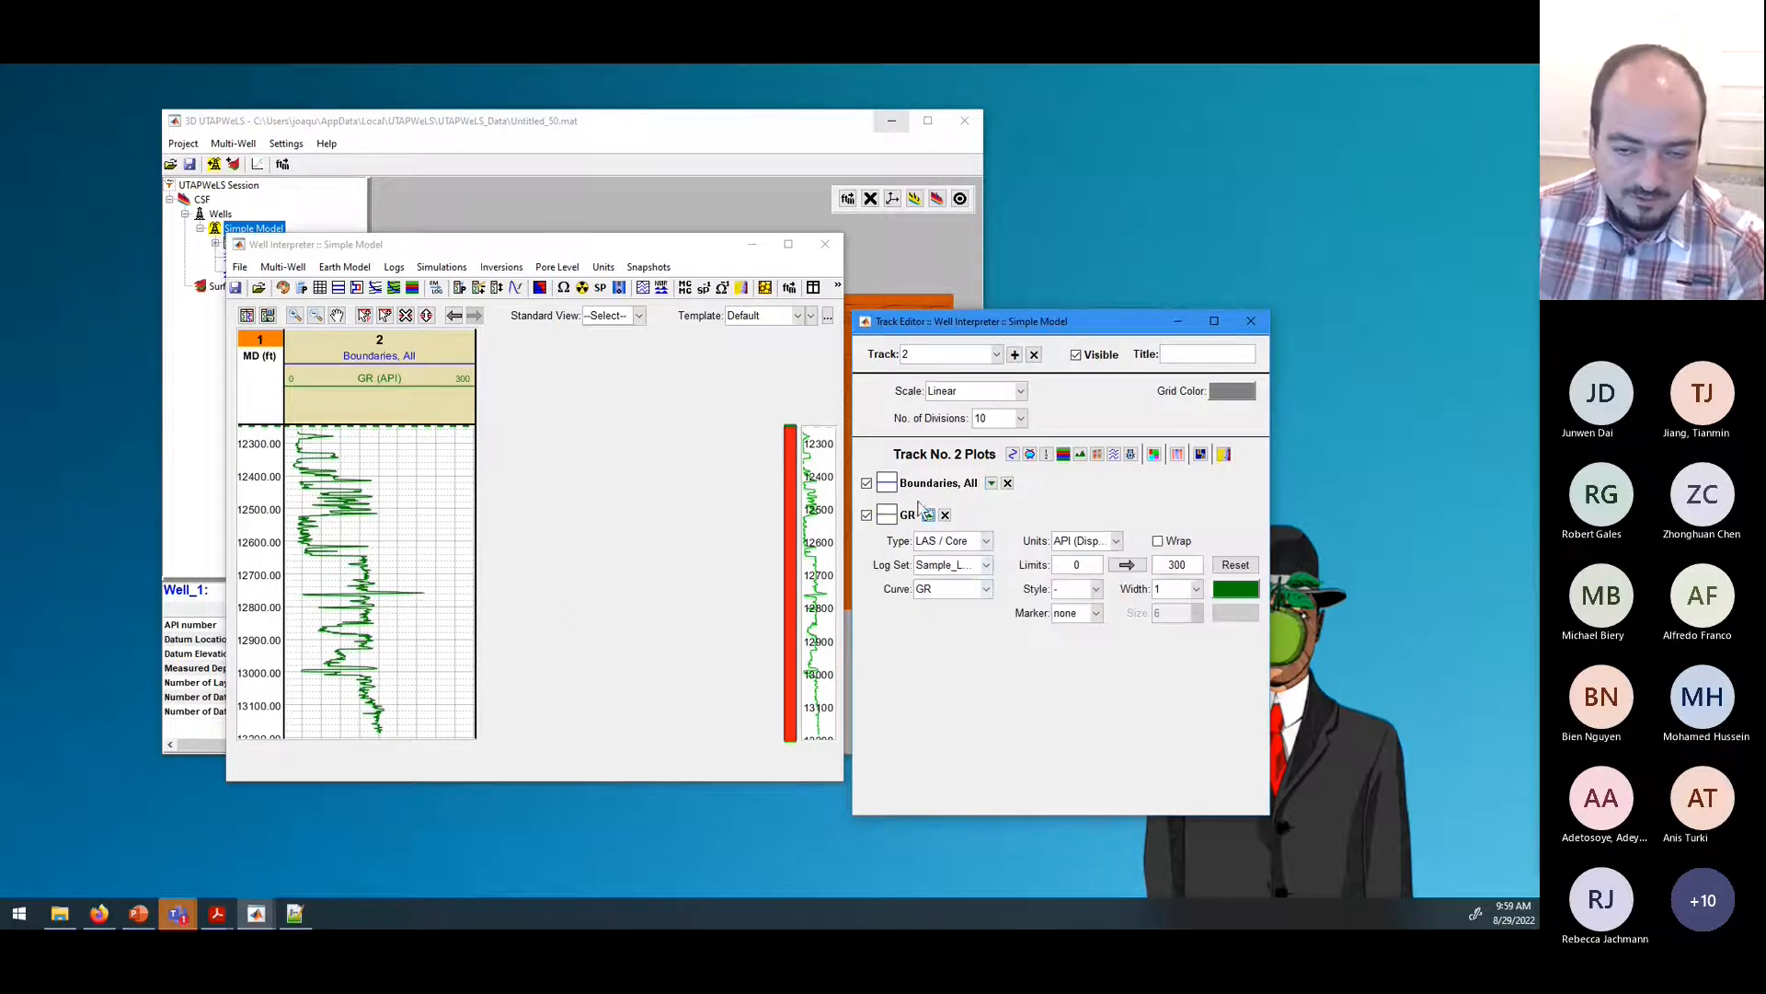
pyautogui.click(929, 515)
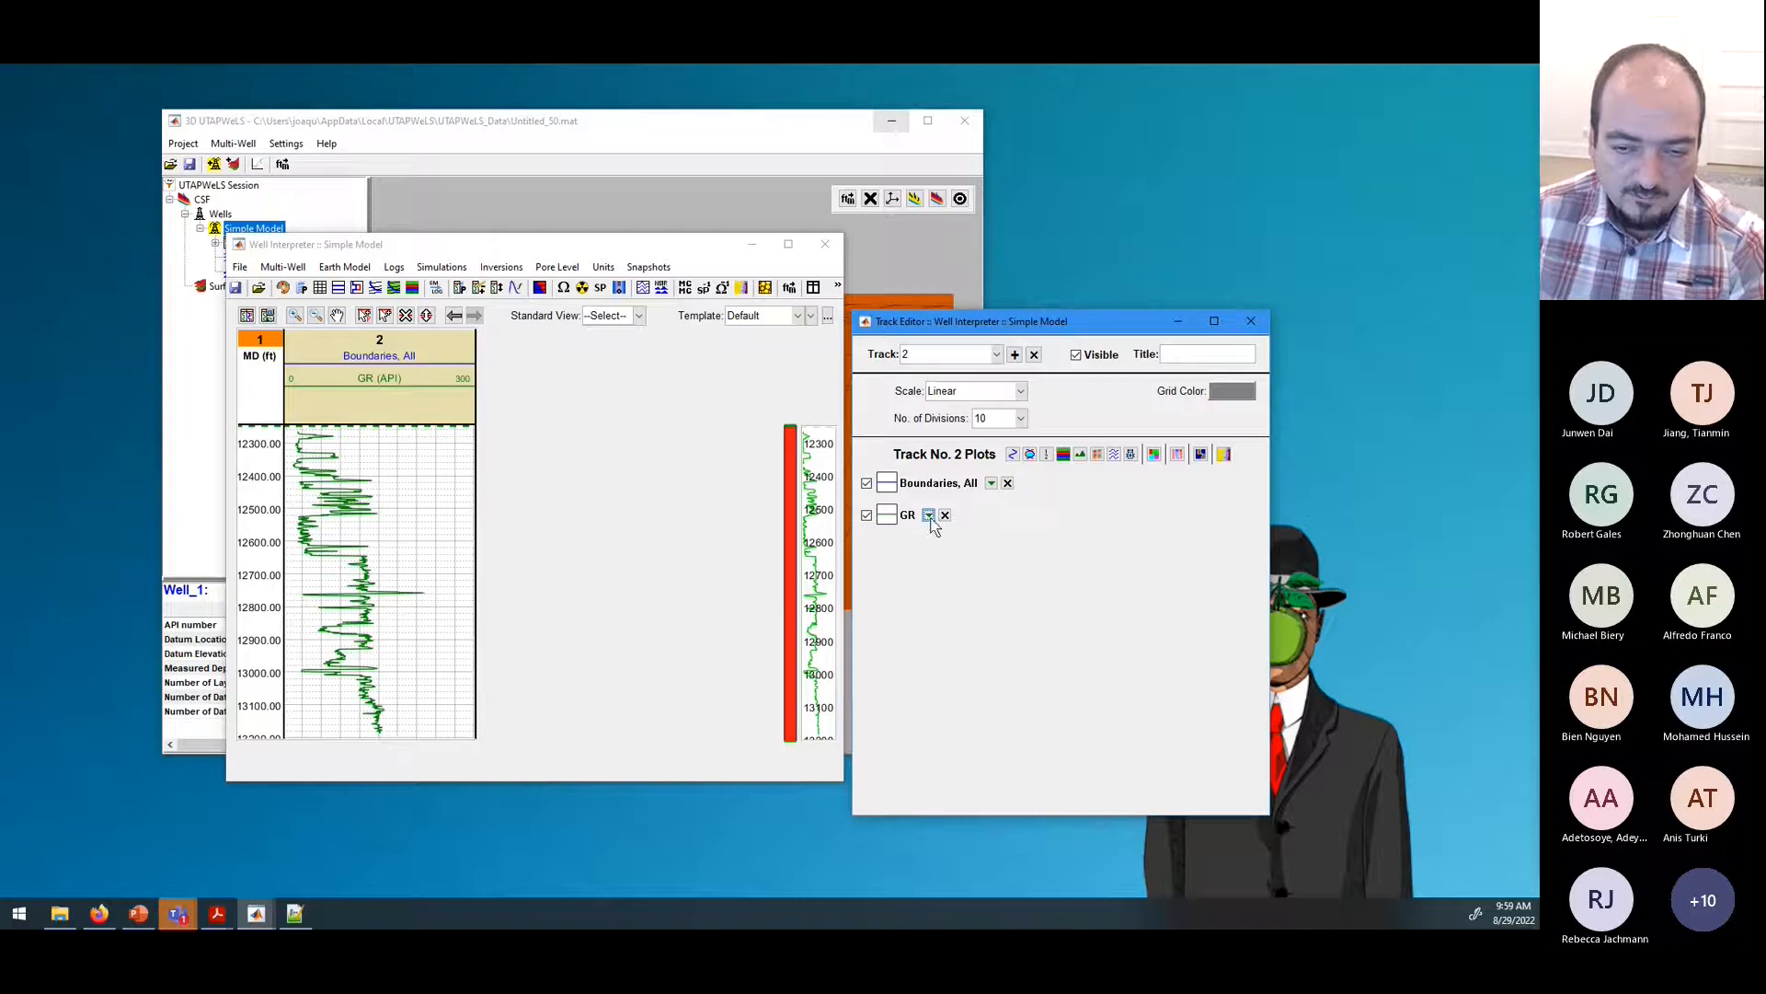
pyautogui.click(929, 515)
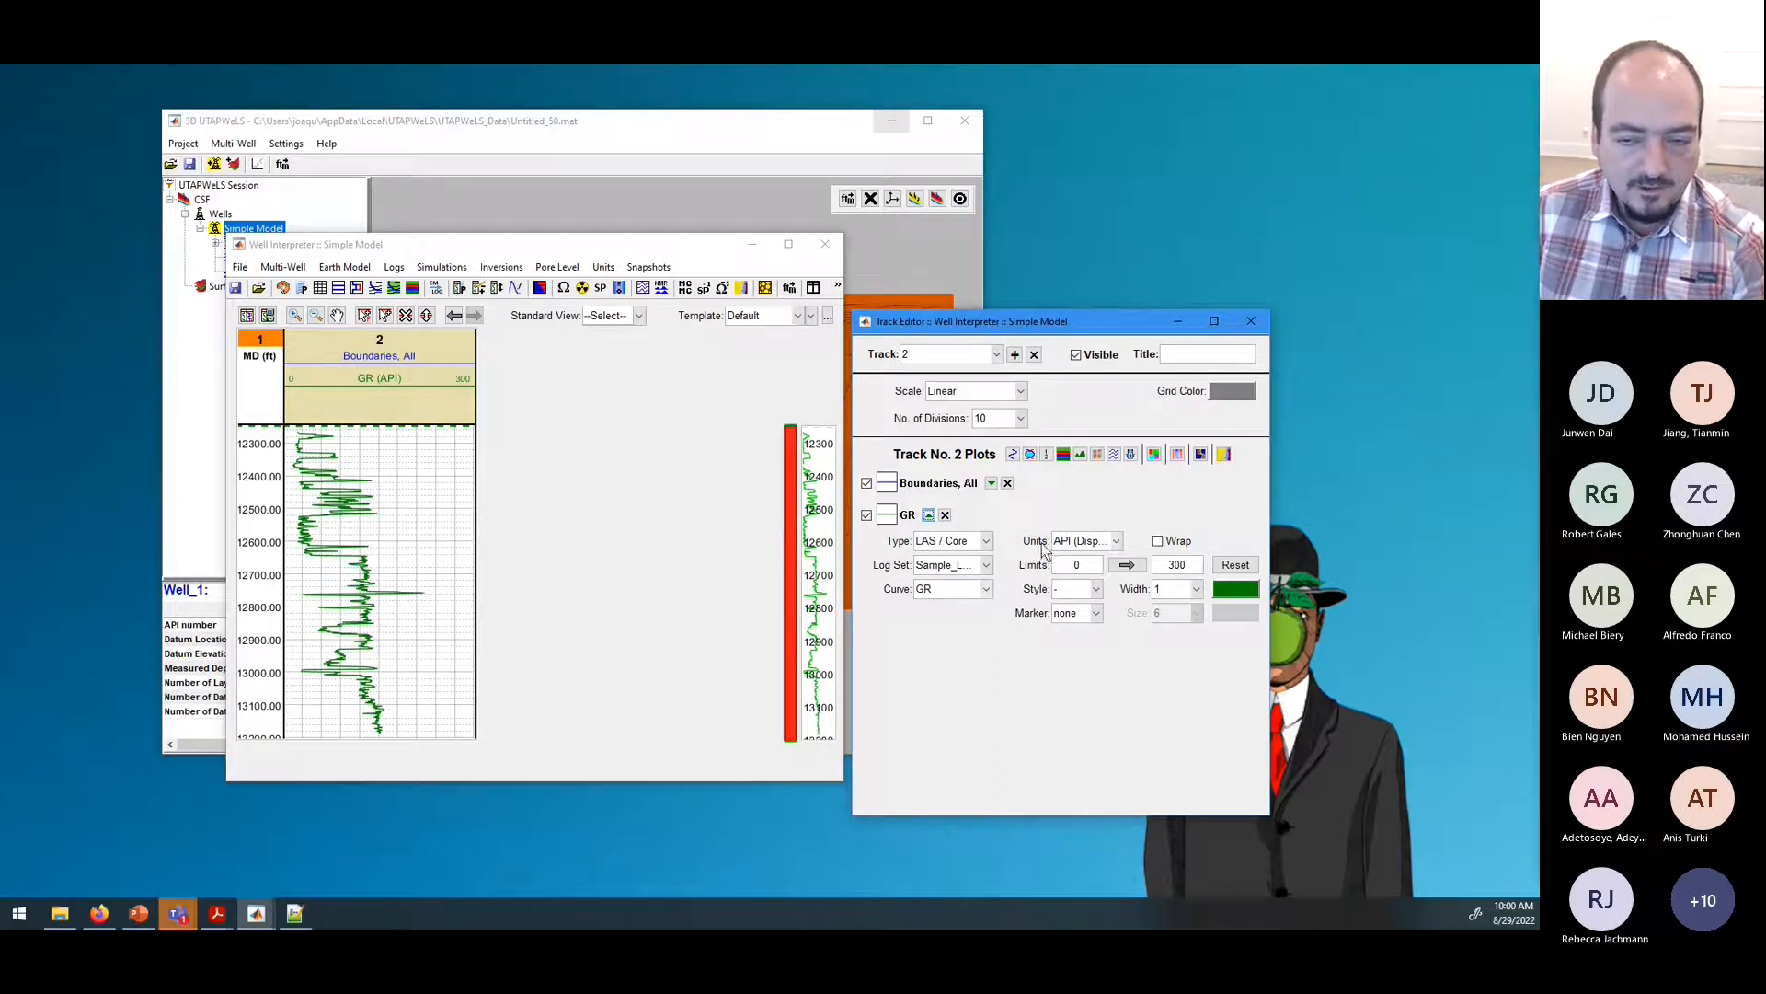
pyautogui.click(1114, 542)
pyautogui.click(1113, 542)
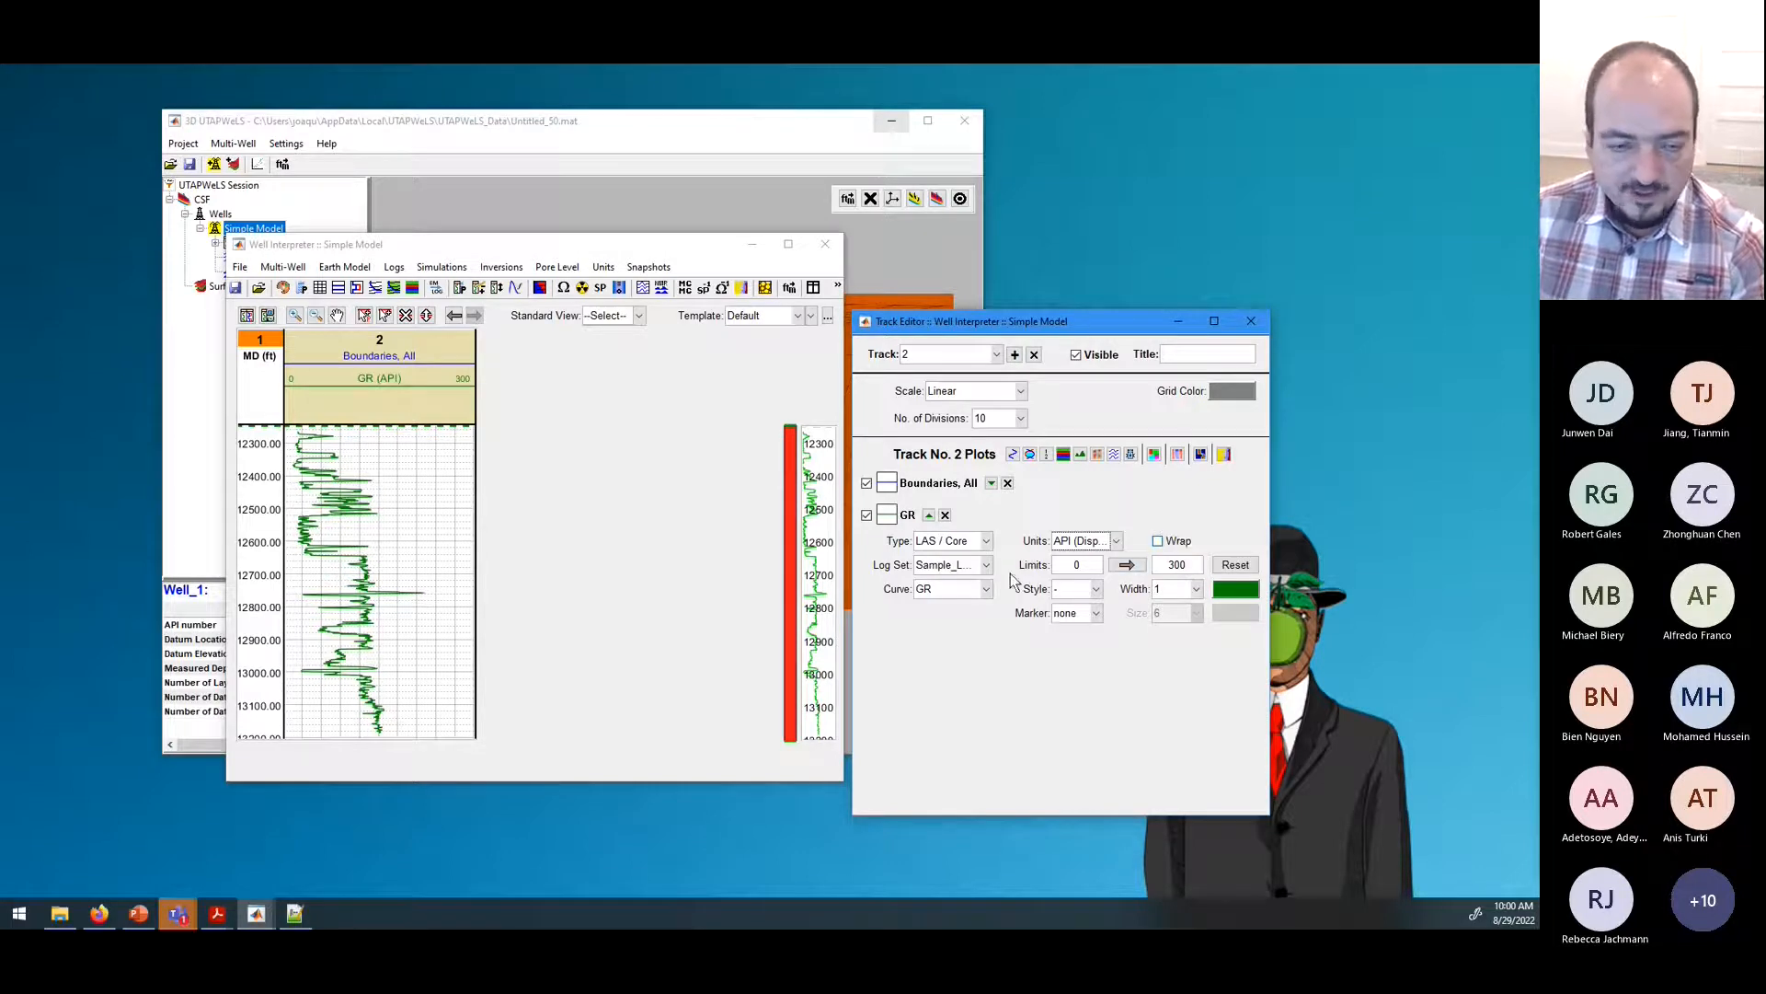
# Step: Reverse the GR plot's limits and switch them back, and set the upper limit to 150
pyautogui.click(1121, 562)
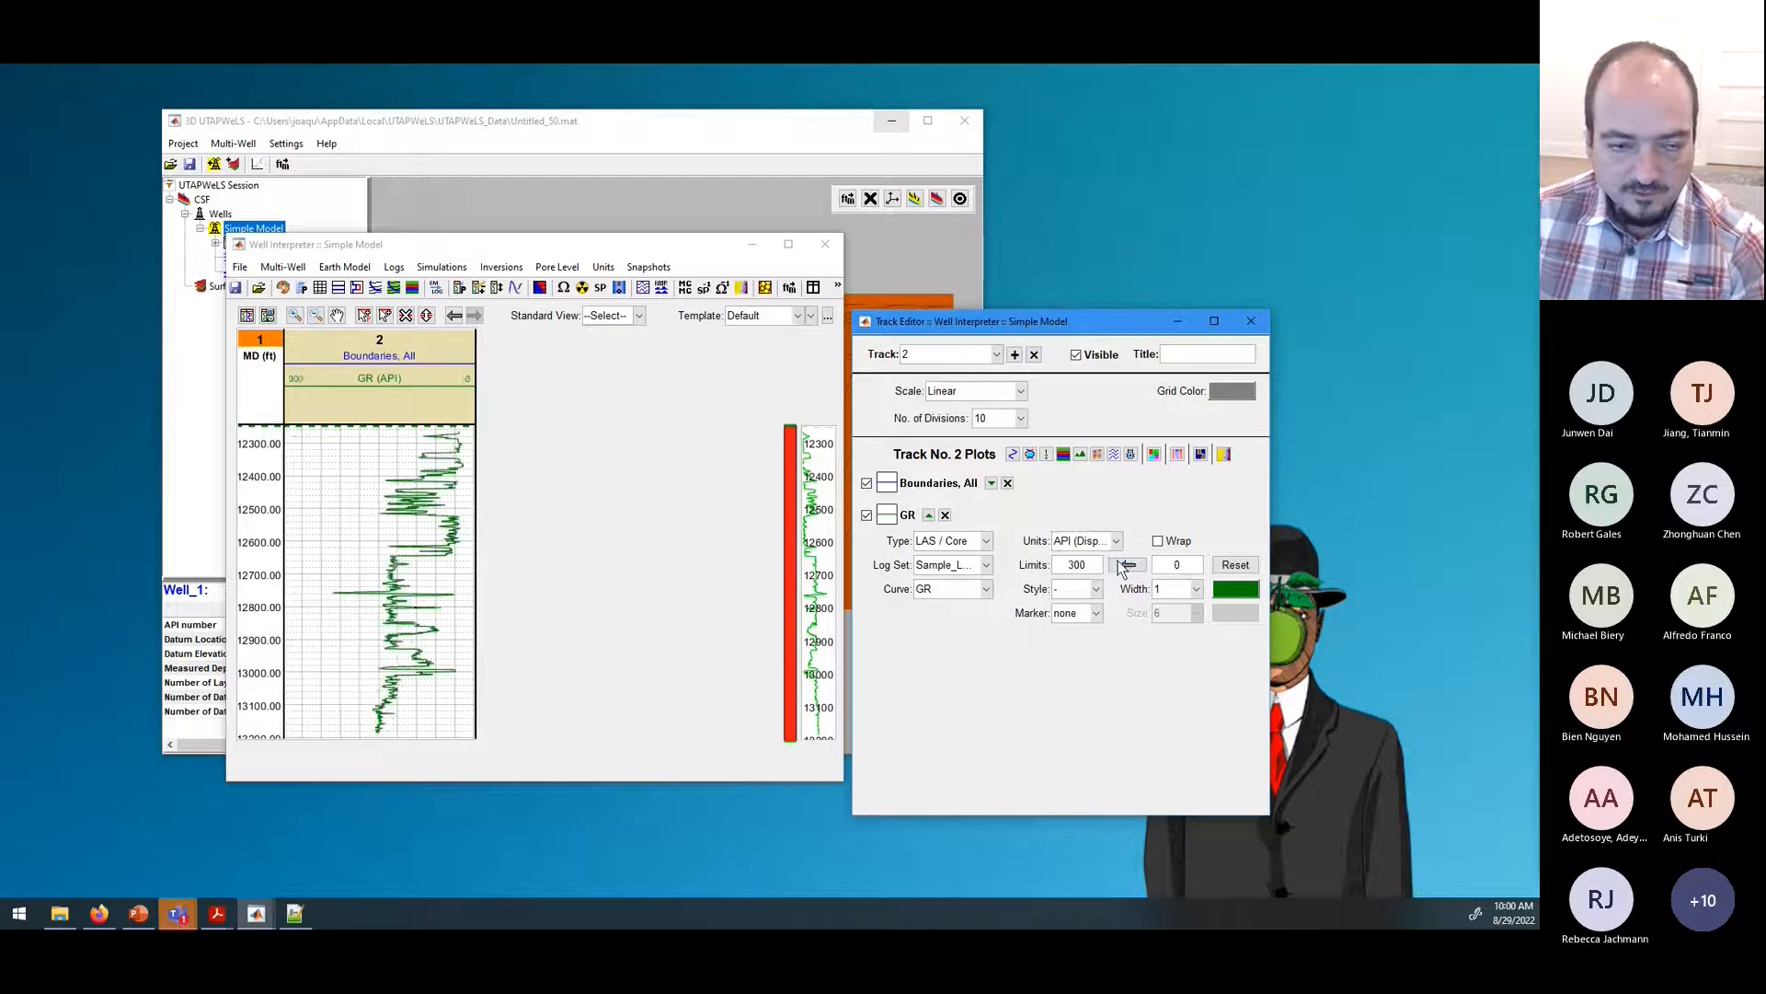
pyautogui.click(1122, 562)
pyautogui.doubleClick(1197, 567)
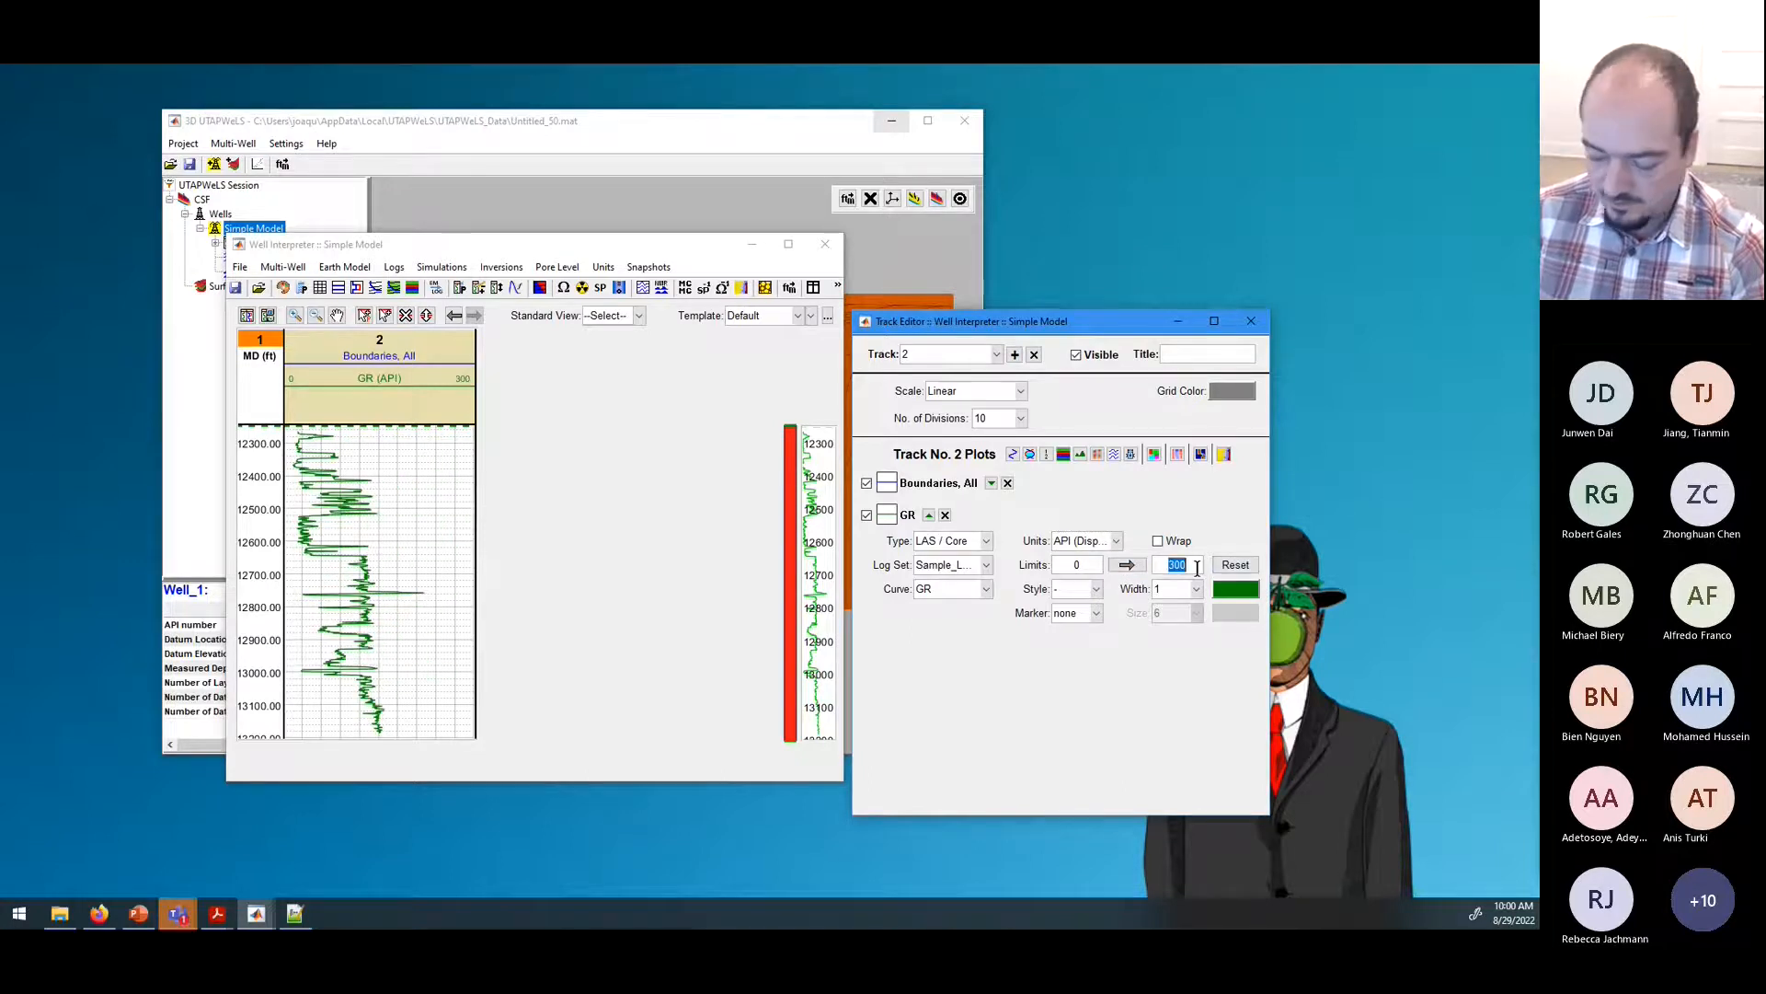
pyautogui.write('150')
pyautogui.press('Return')
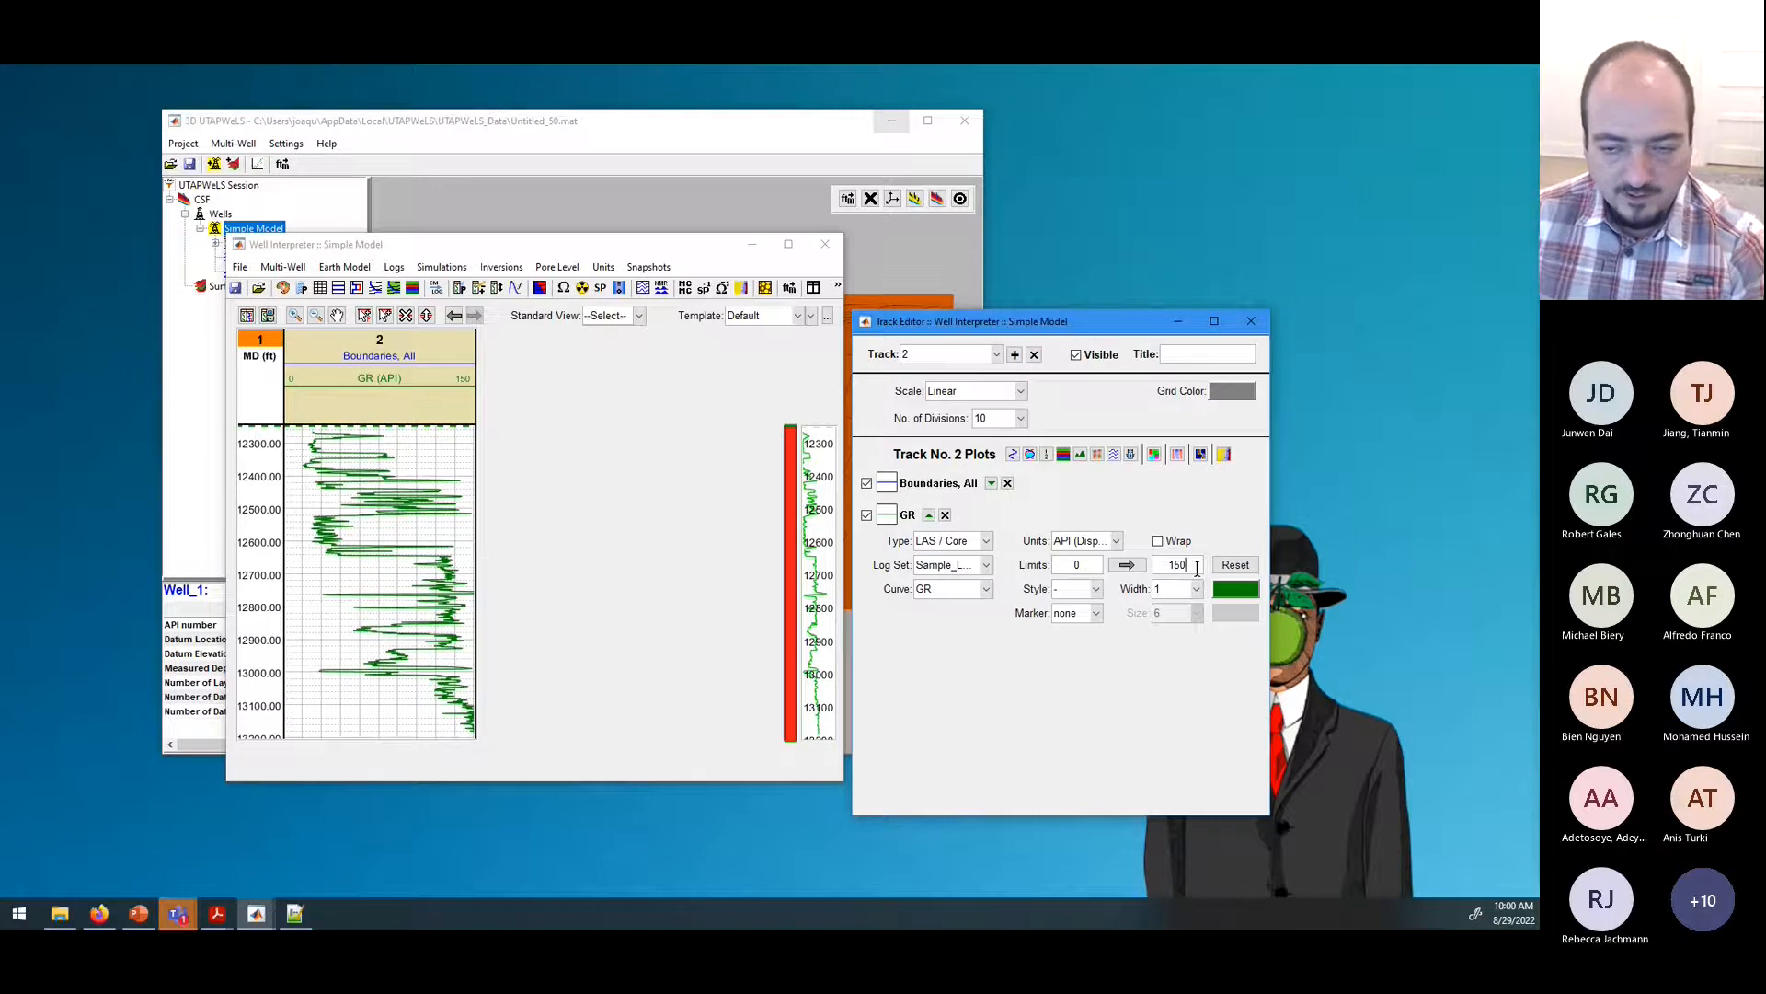
# Step: Set the GR plot's lower limit to 50 with Wrap enabled, and reset the plot's limits to their defaults
pyautogui.doubleClick(1051, 568)
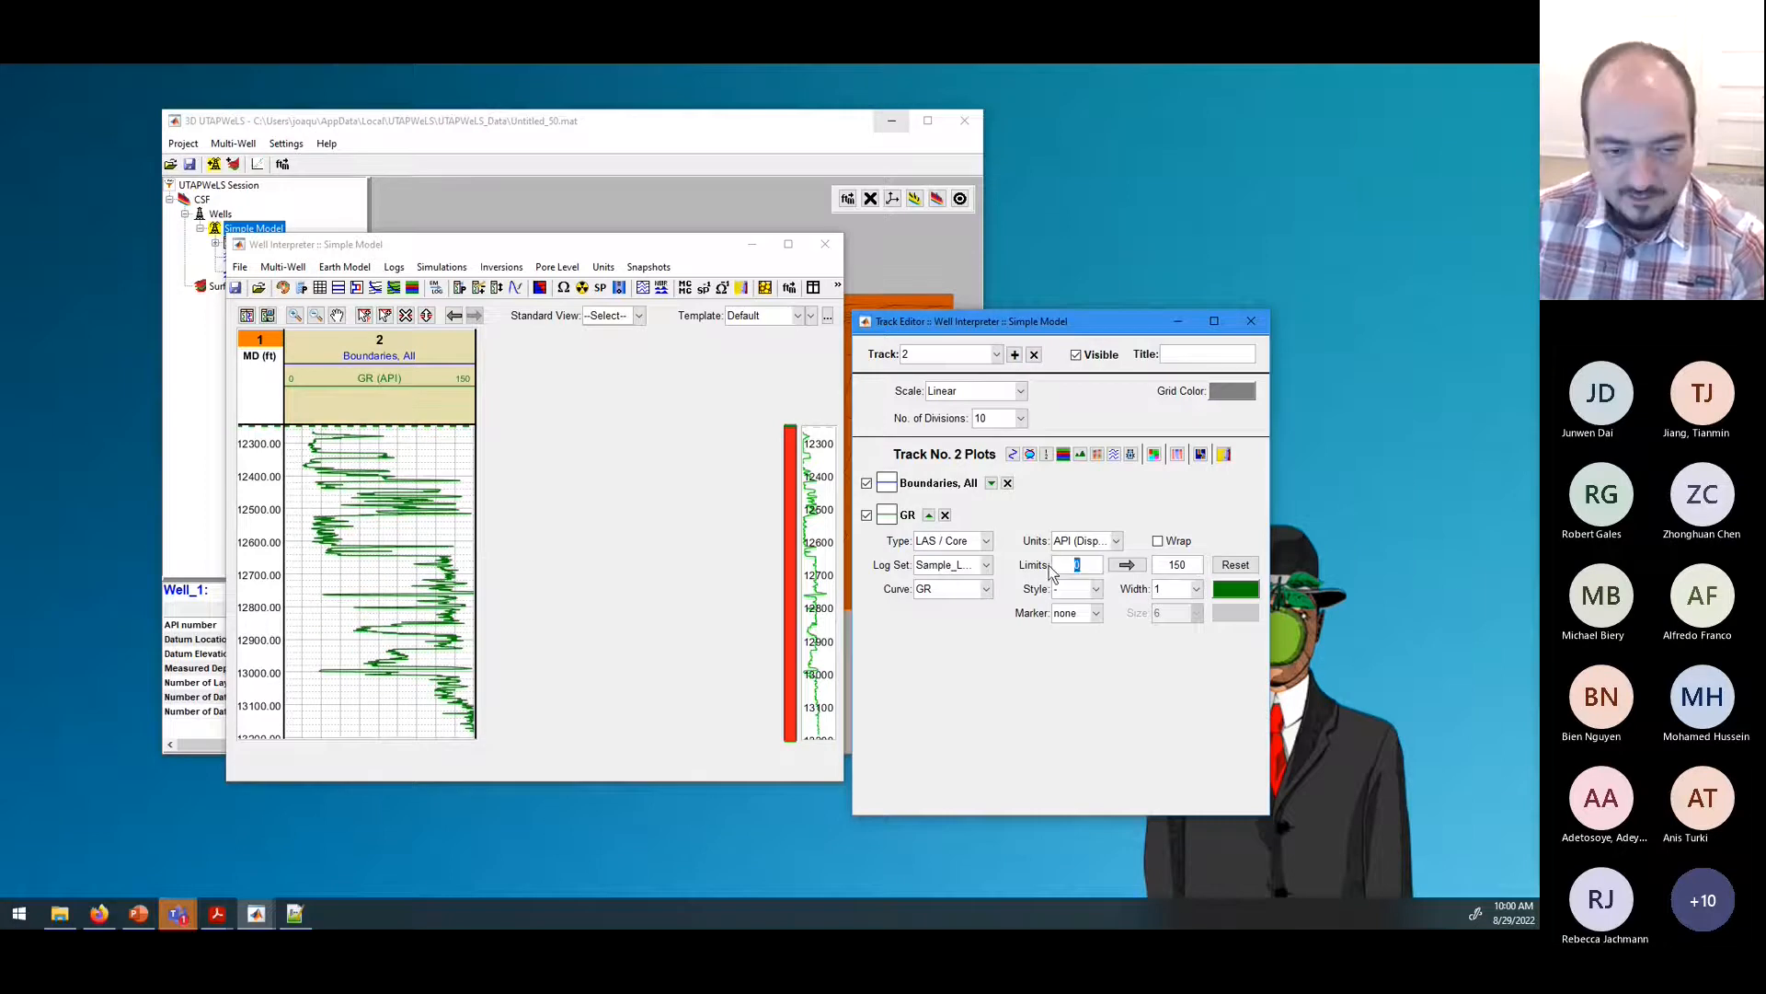
pyautogui.write('50')
pyautogui.press('Return')
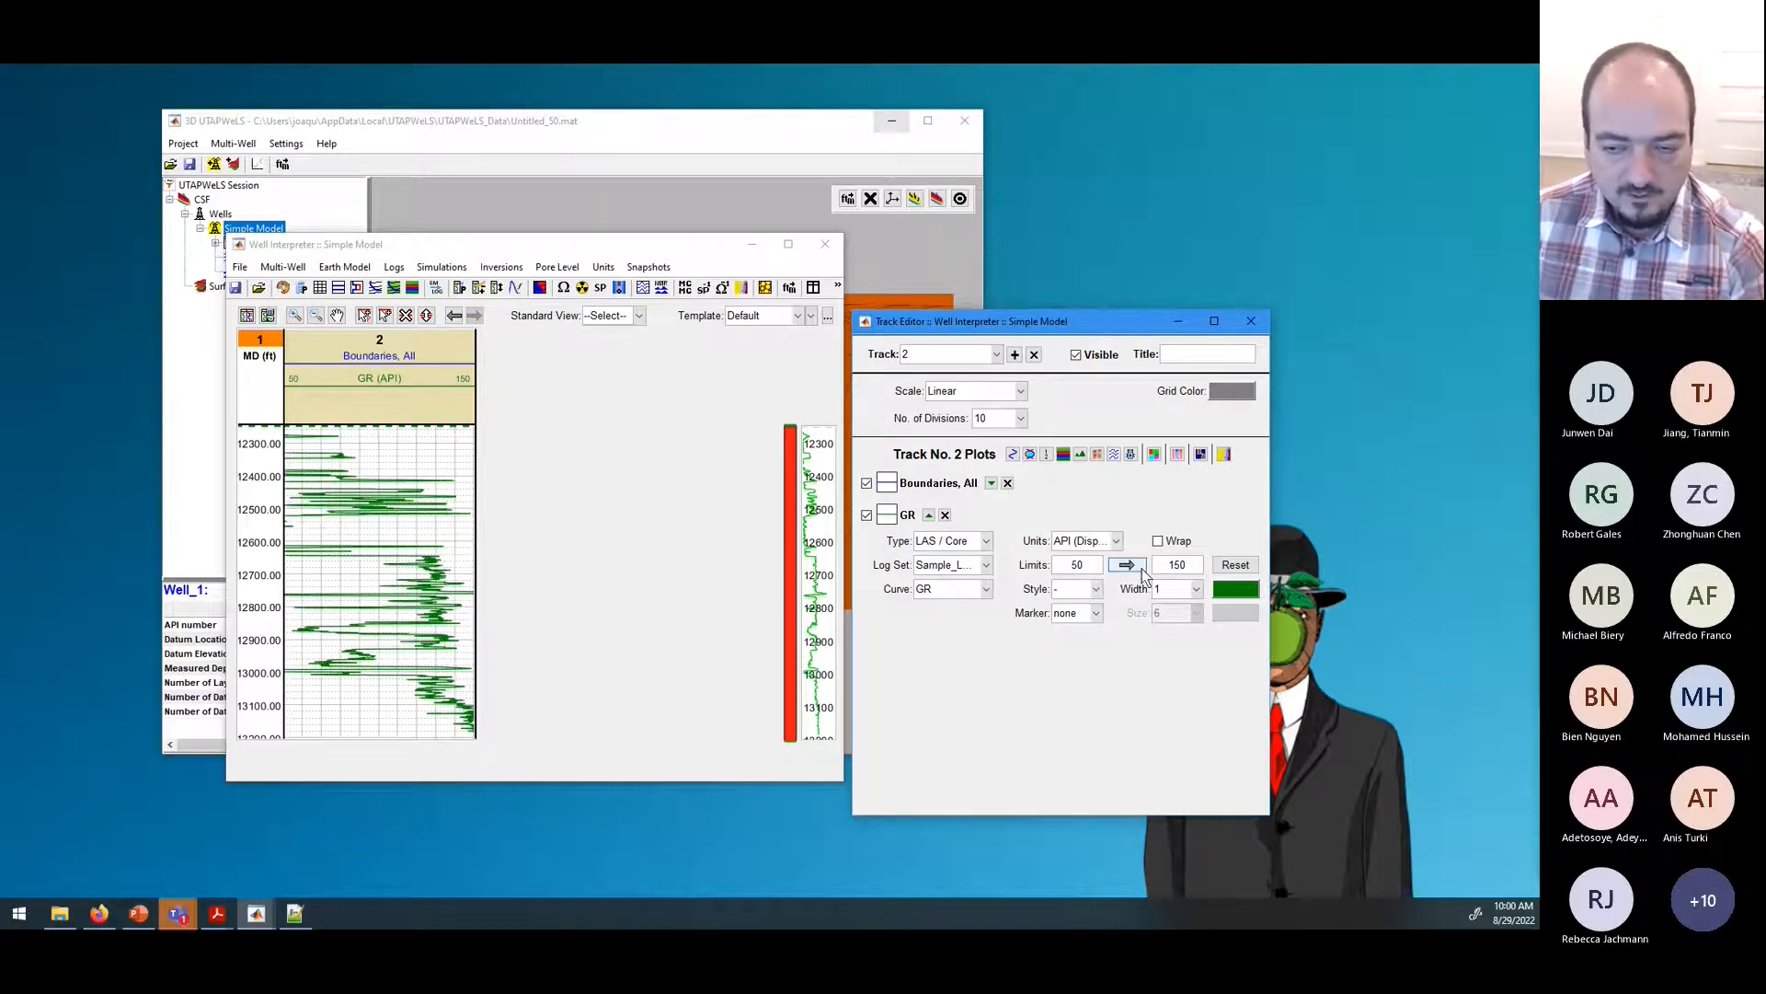
pyautogui.click(1159, 540)
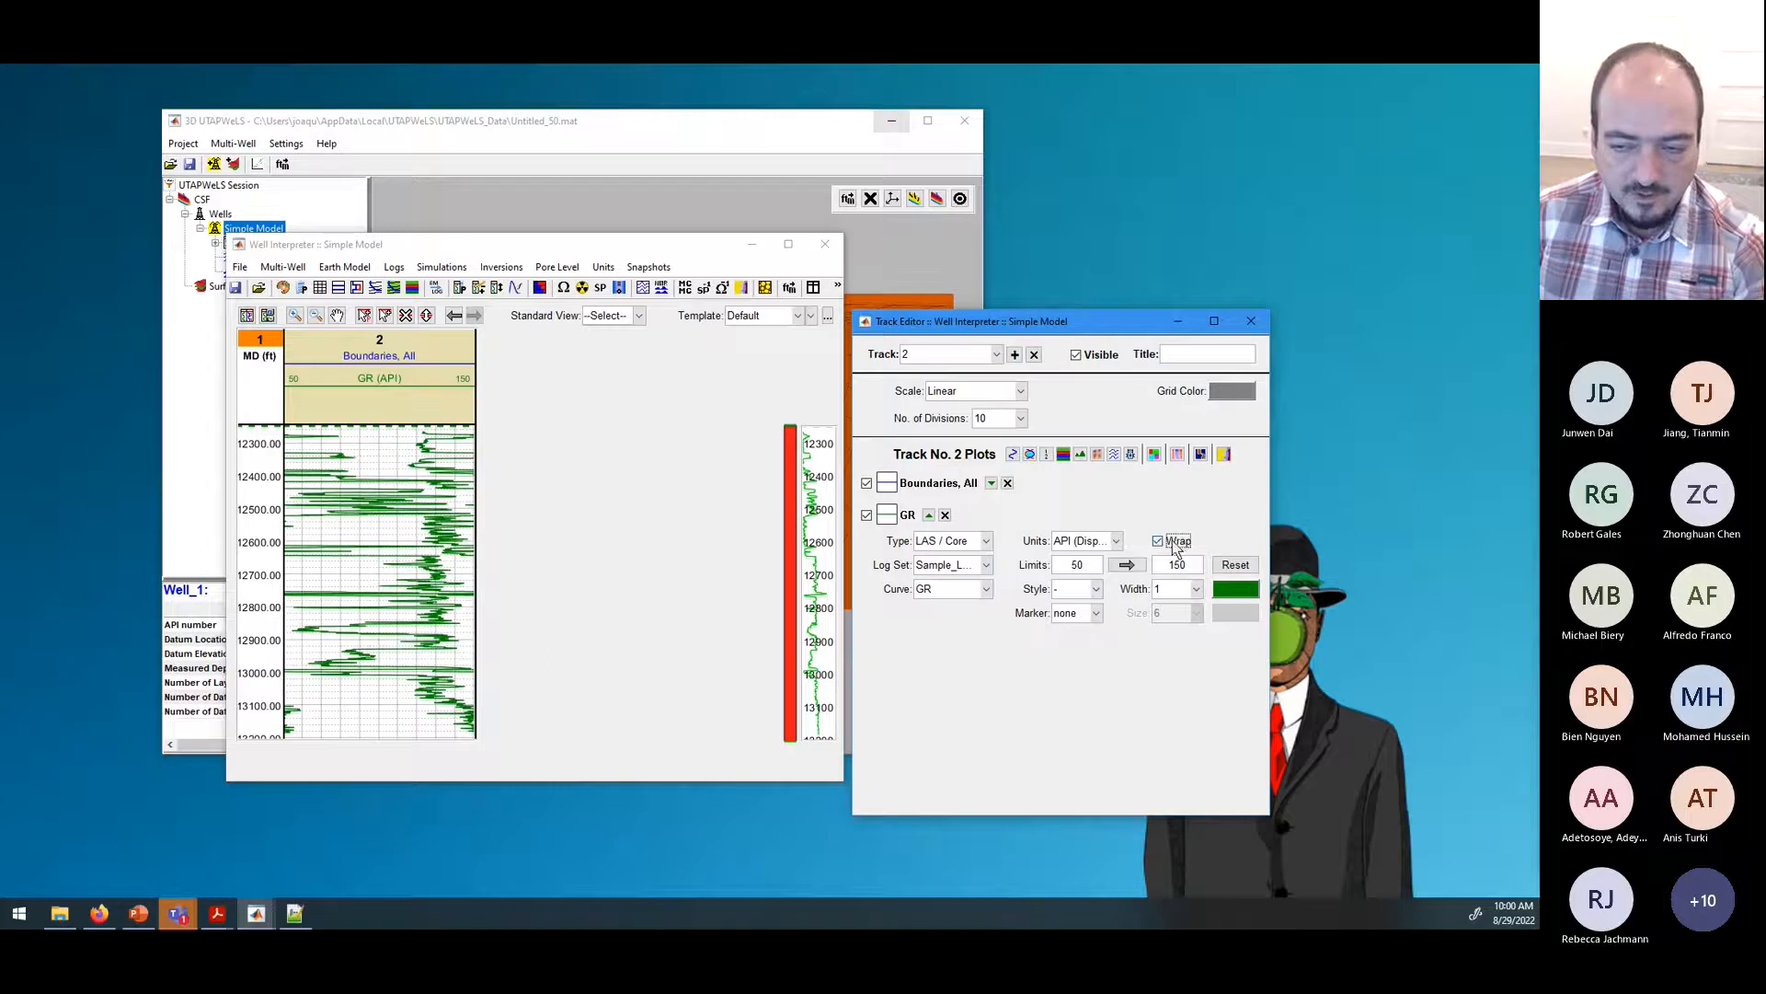
pyautogui.click(1235, 565)
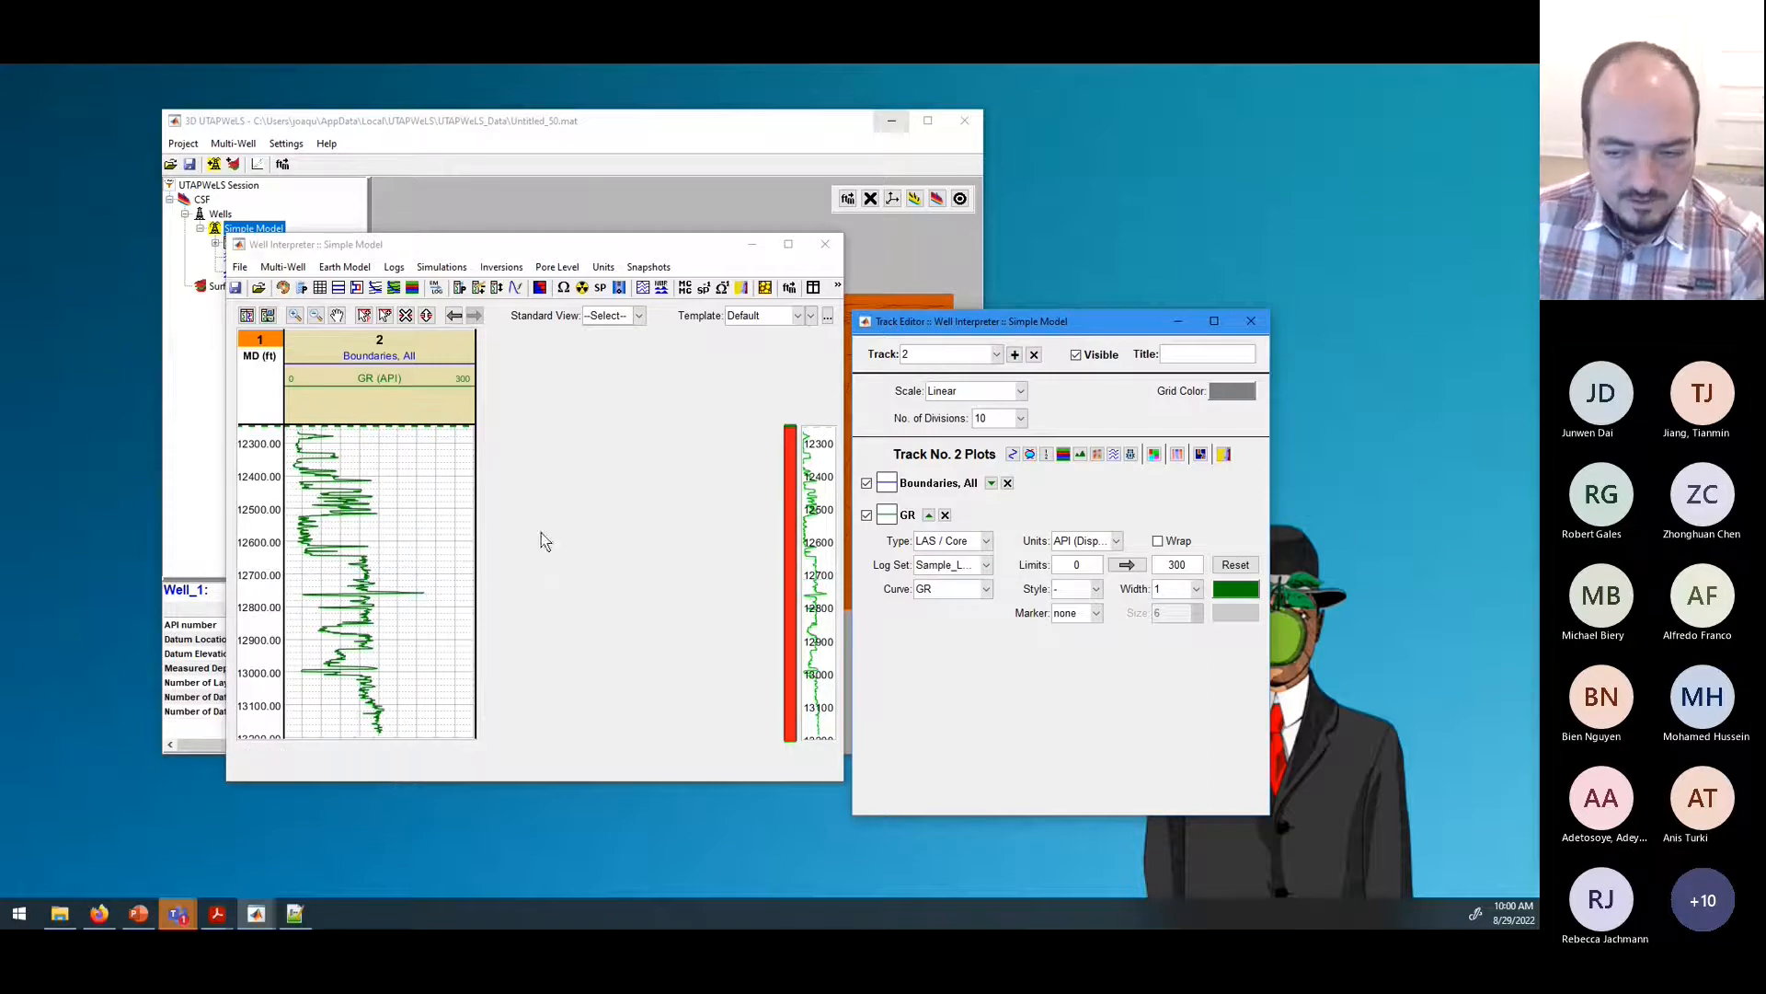
# Step: Try a dashed line style and an o marker on the GR curve, restoring the solid line and no marker
pyautogui.click(1098, 590)
pyautogui.click(1076, 625)
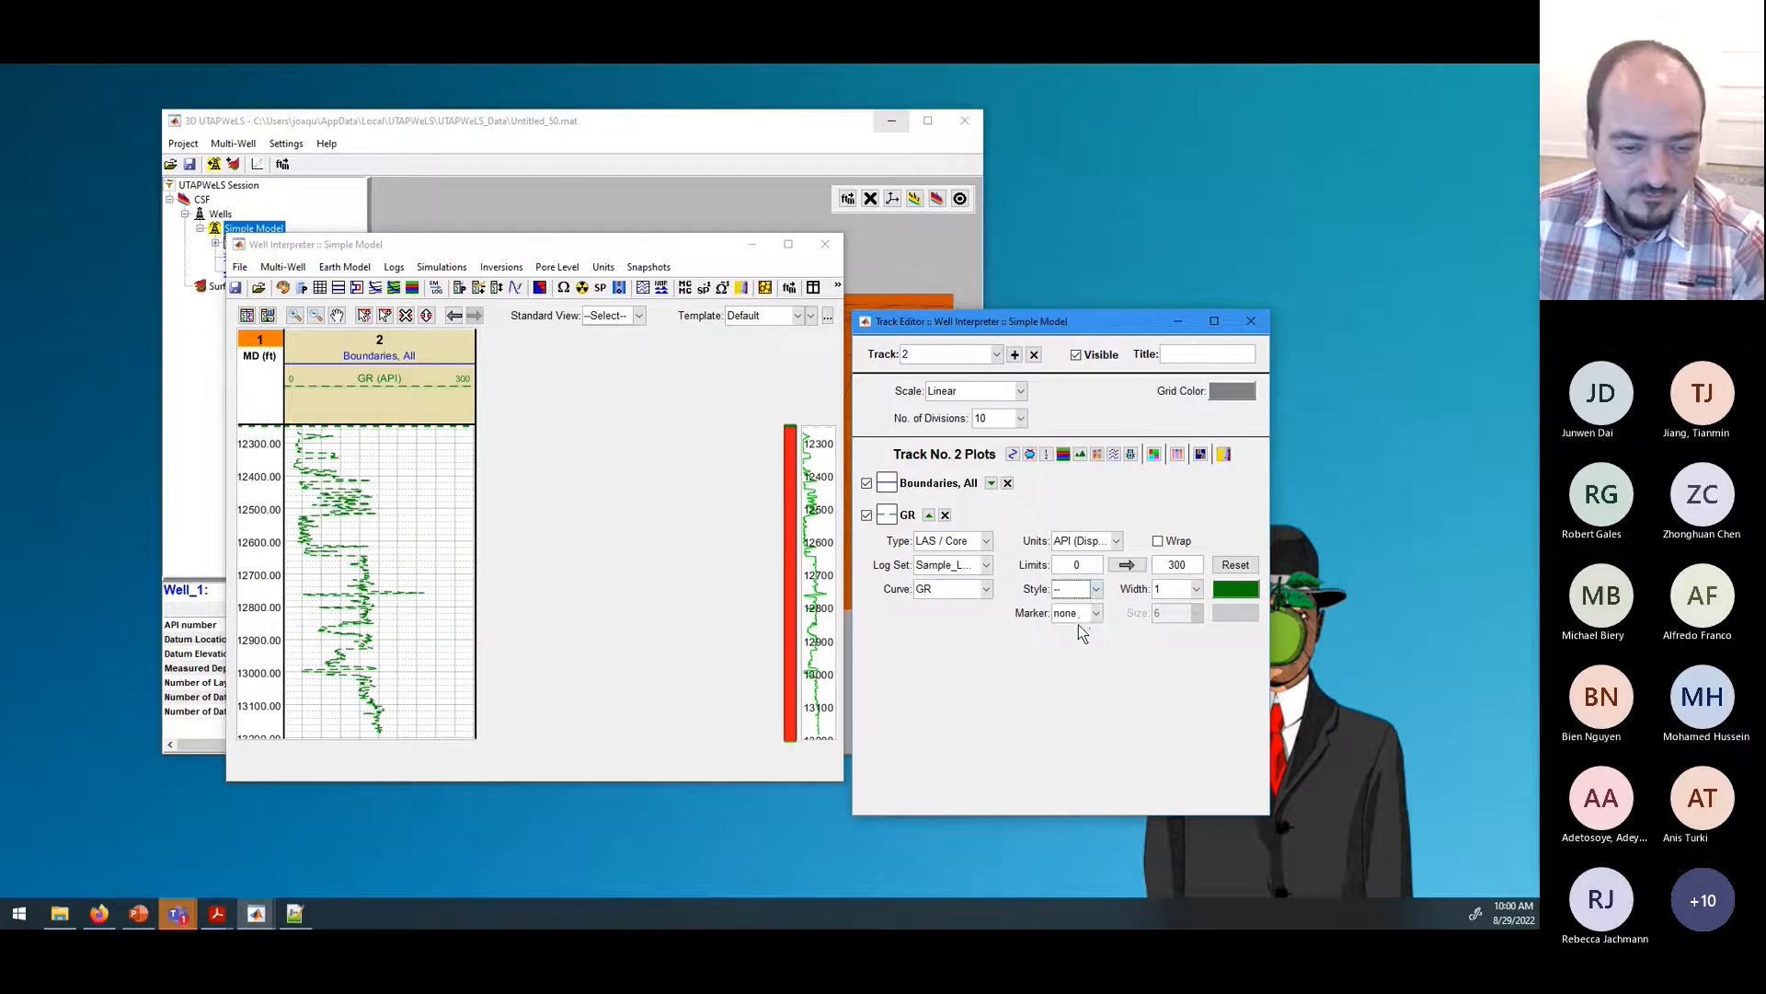
pyautogui.click(1097, 591)
pyautogui.click(1074, 608)
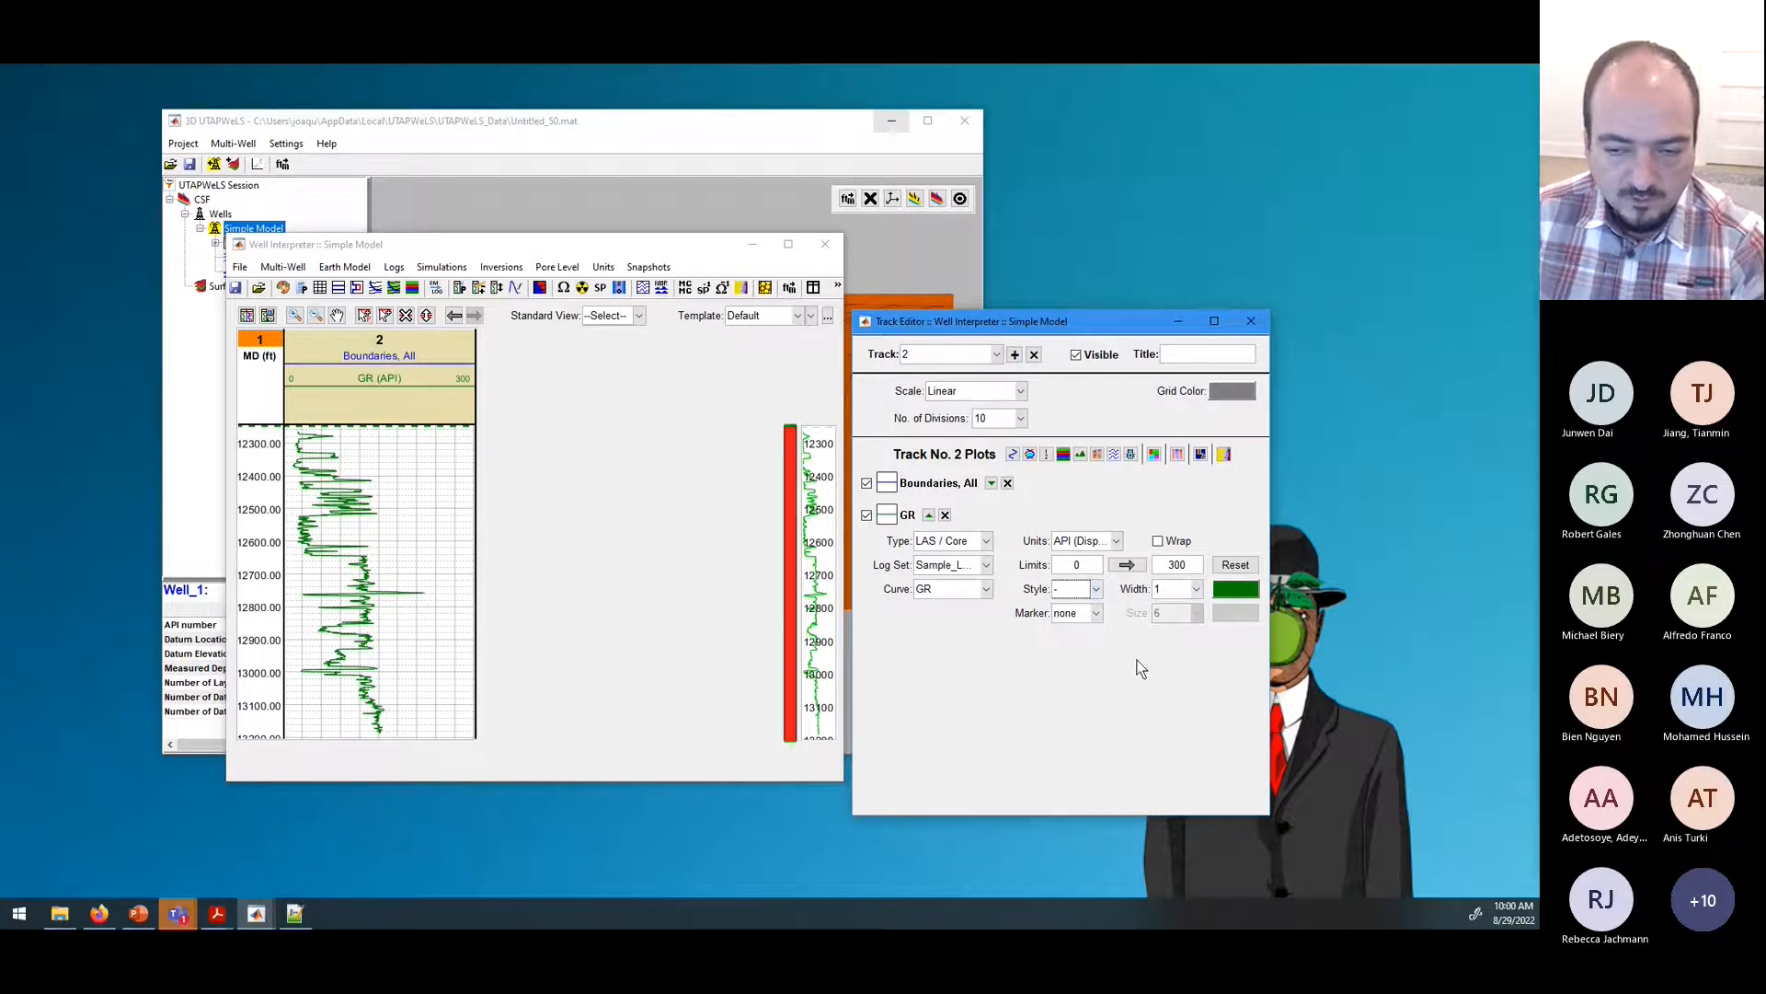
pyautogui.click(1084, 614)
pyautogui.click(1077, 635)
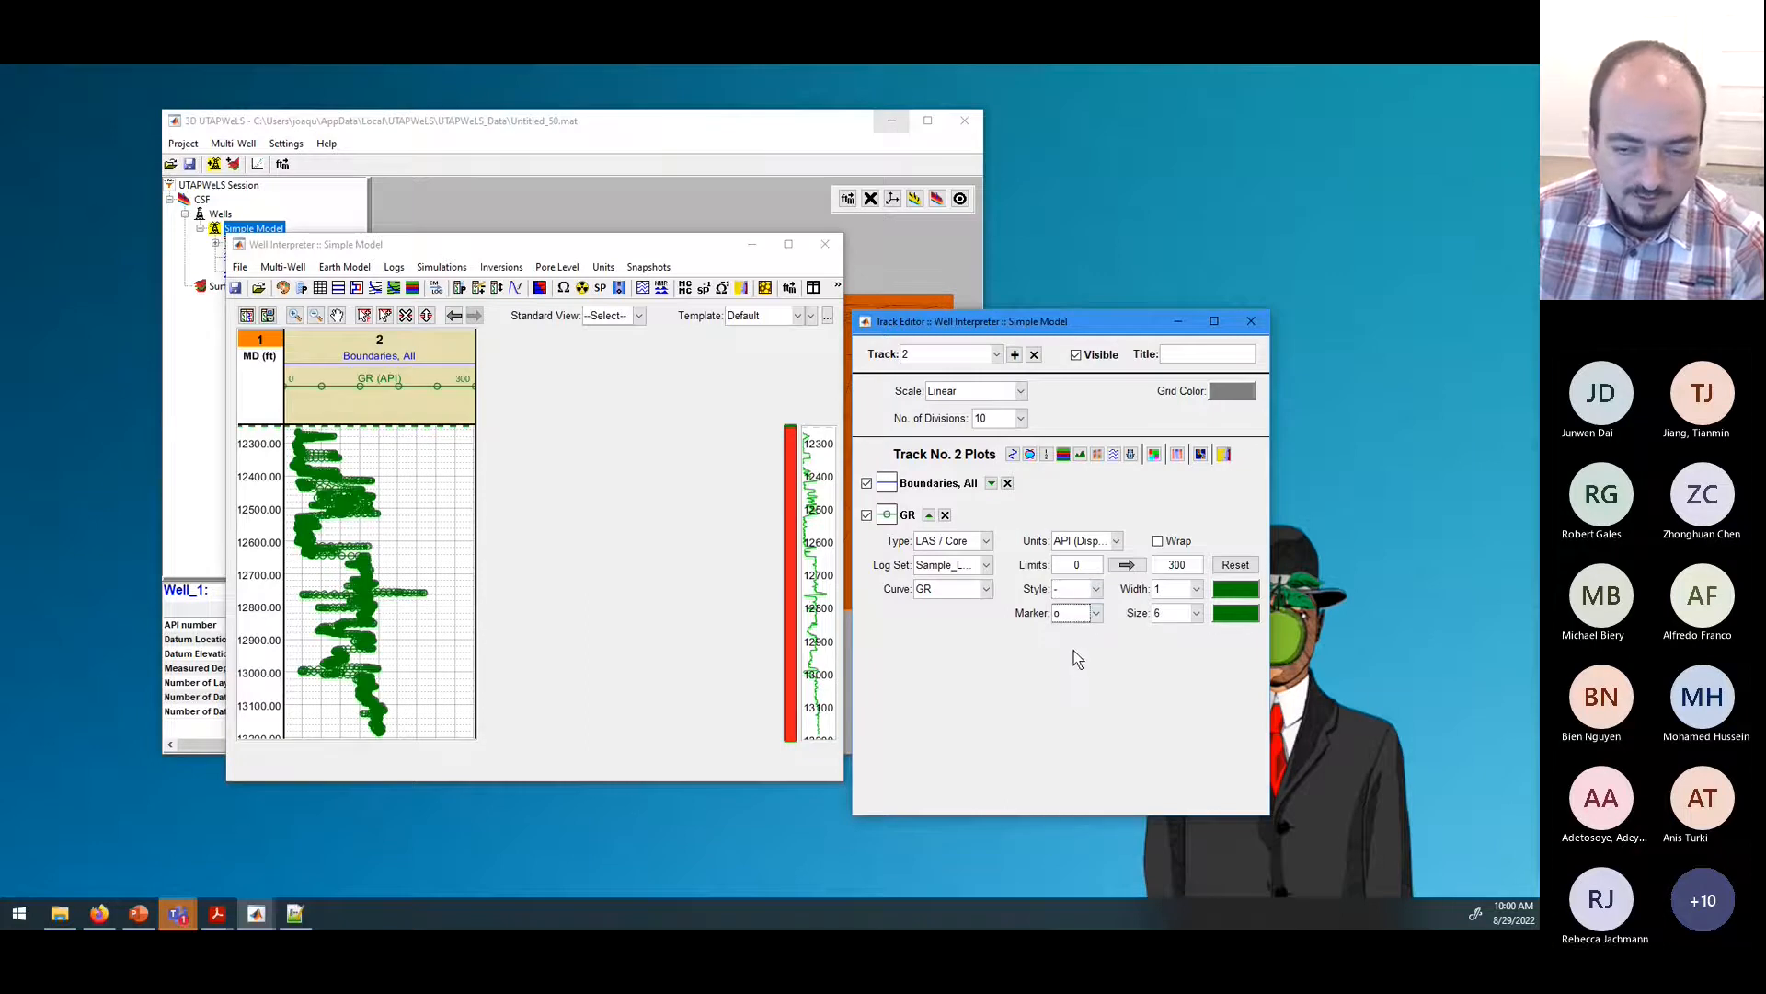
pyautogui.click(1094, 613)
pyautogui.click(1071, 645)
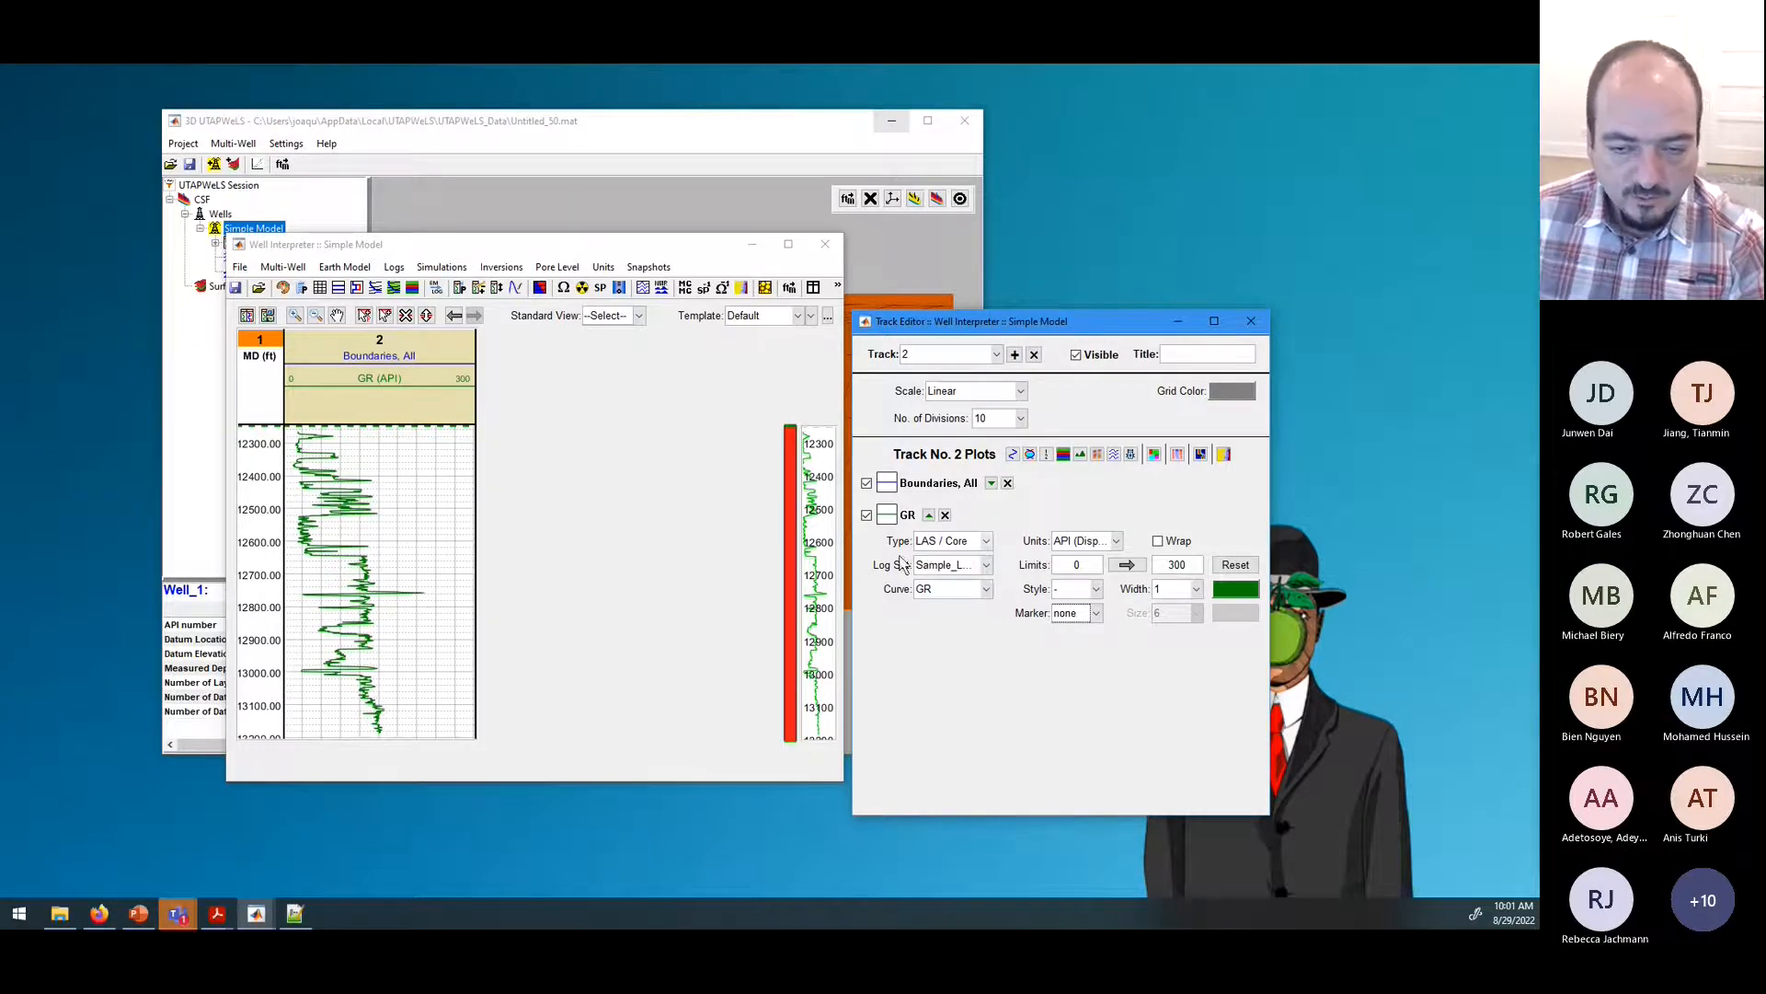
# Step: Change the GR plot's type to Mnemonic Group and its group to Gamma Ray
pyautogui.click(971, 543)
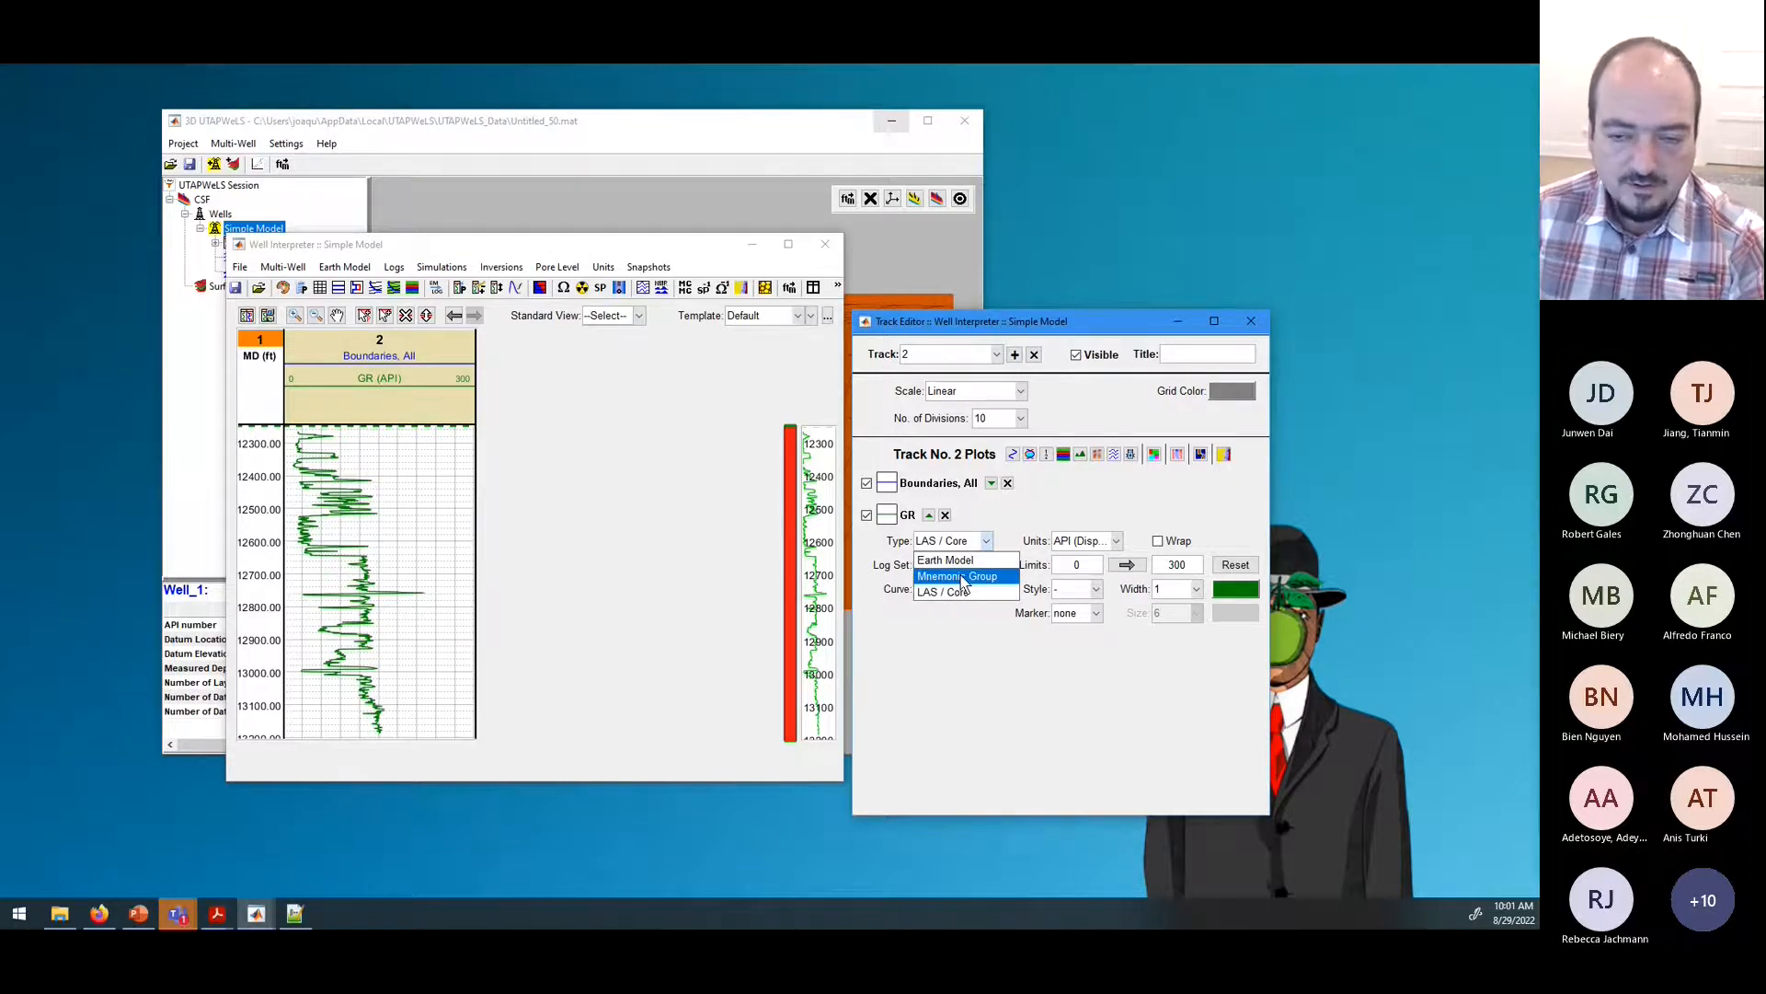
pyautogui.click(963, 576)
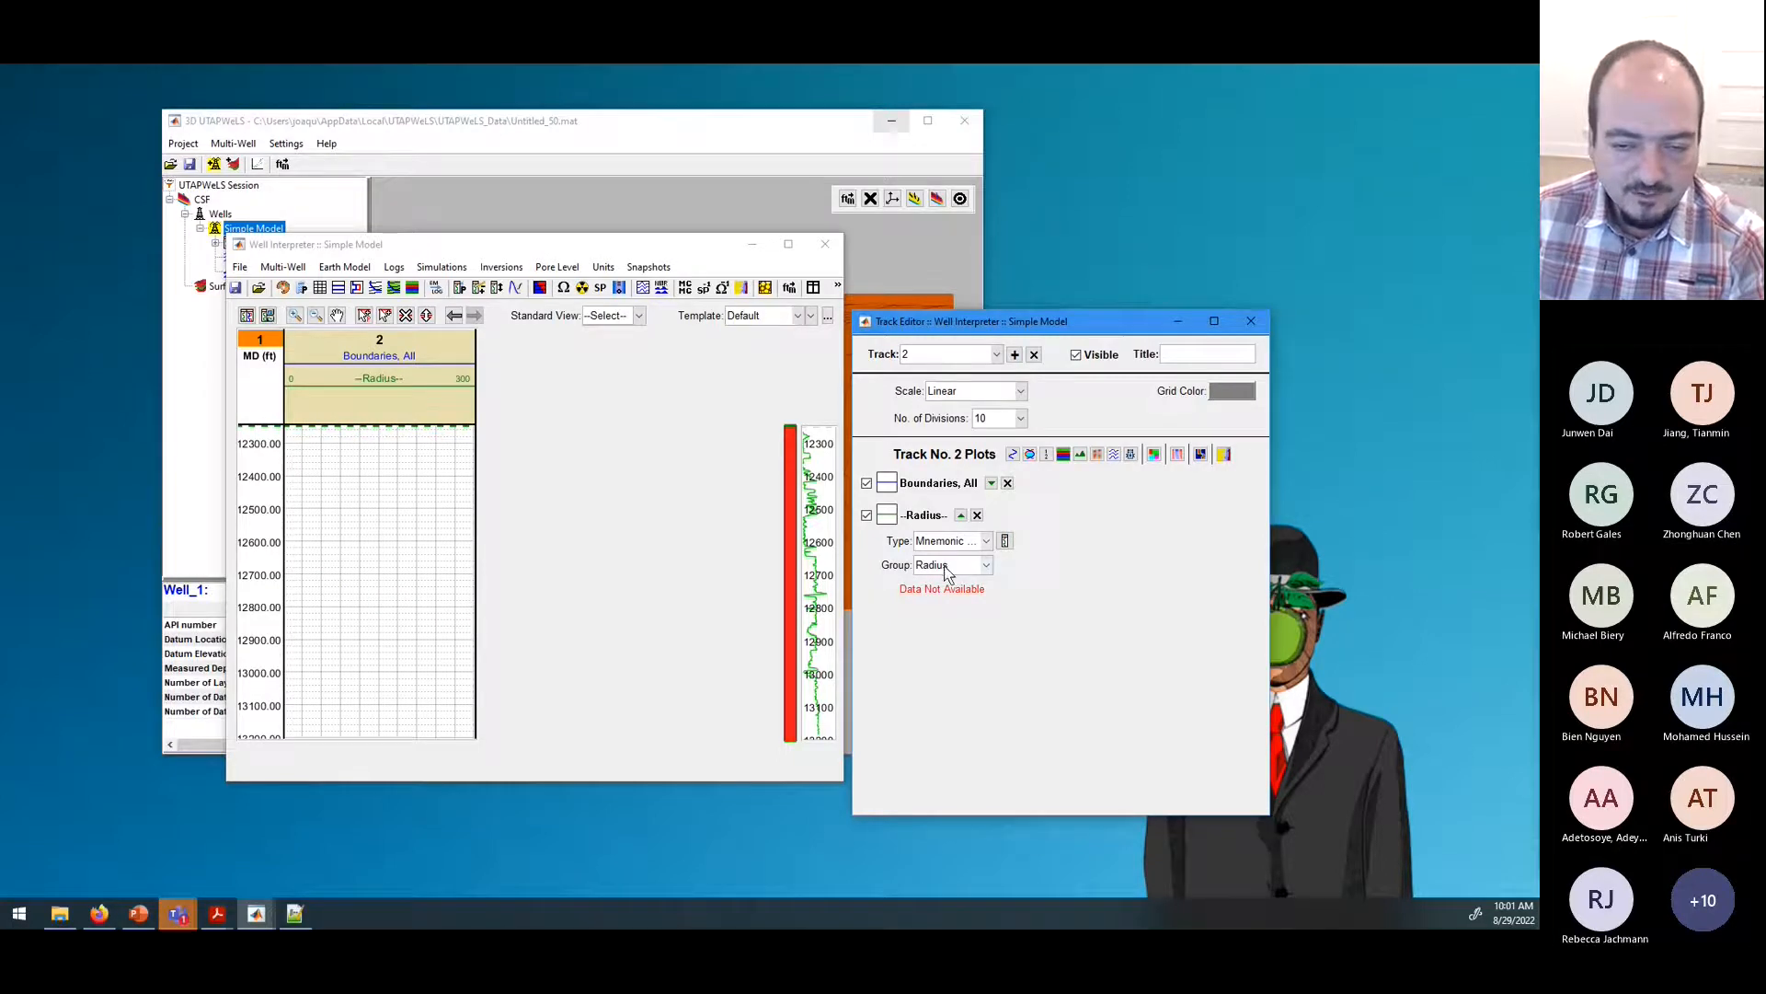
pyautogui.click(952, 565)
pyautogui.click(953, 595)
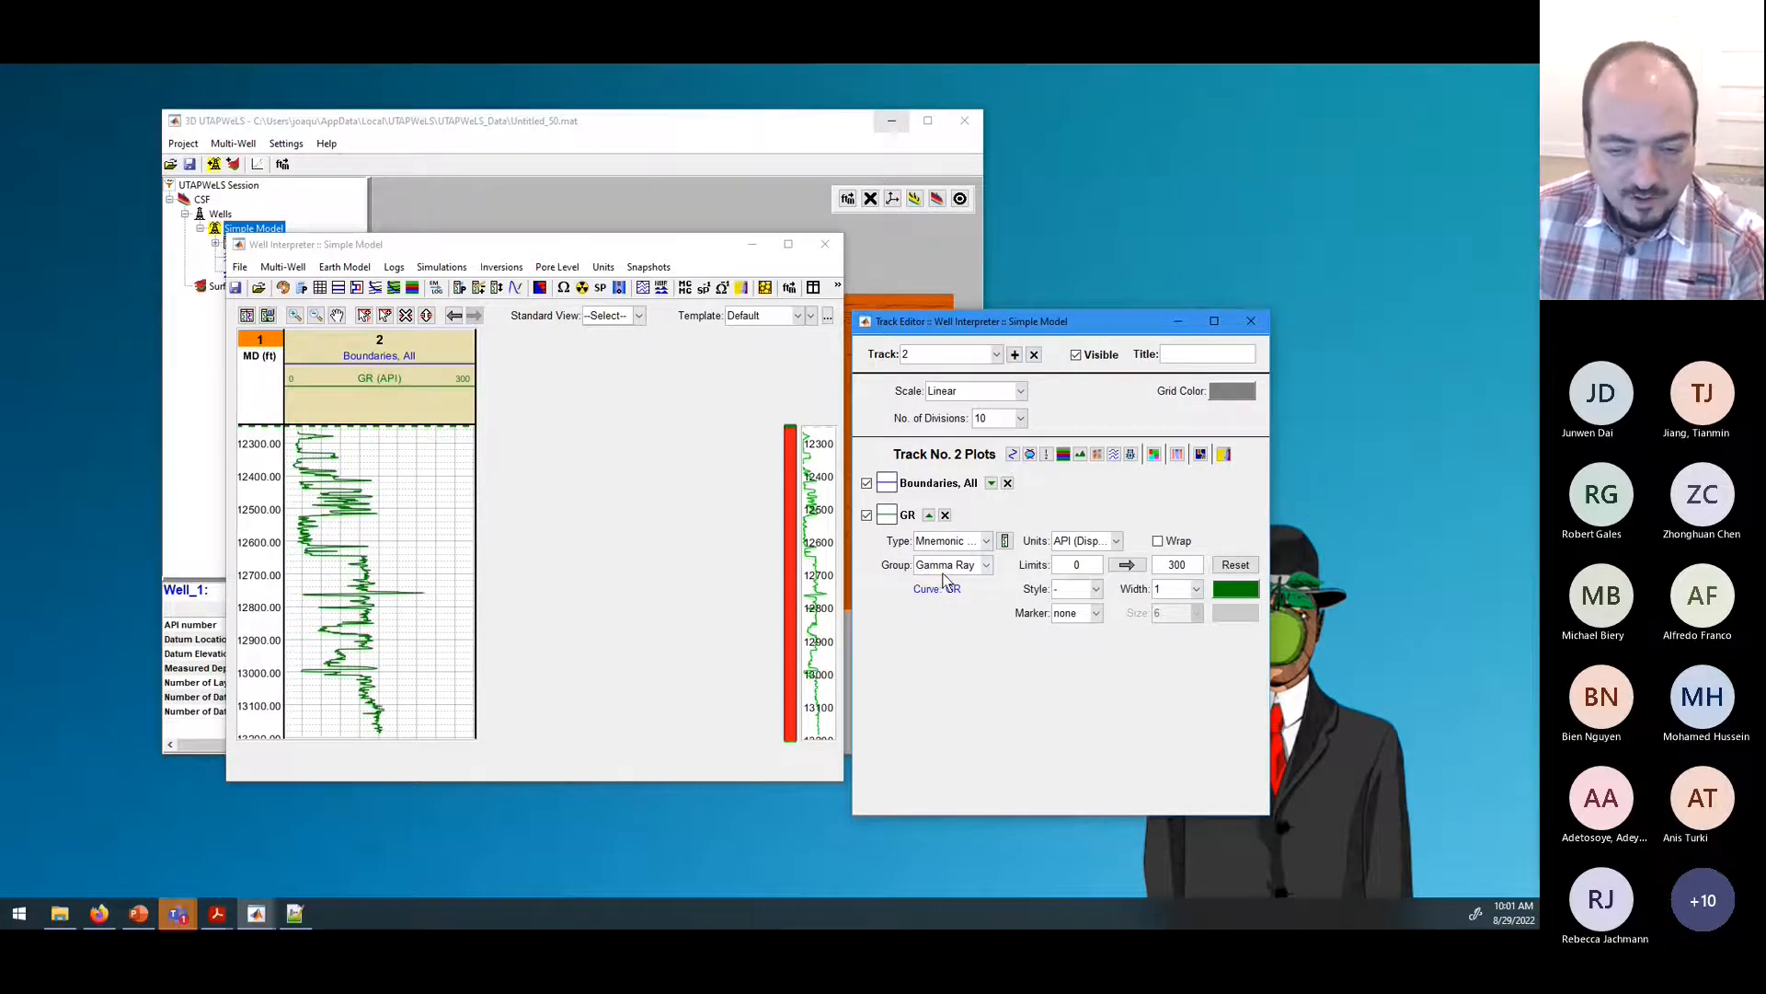
# Step: View the curves ranked in the Gamma Ray mnemonic group and close the group editor
pyautogui.click(1005, 541)
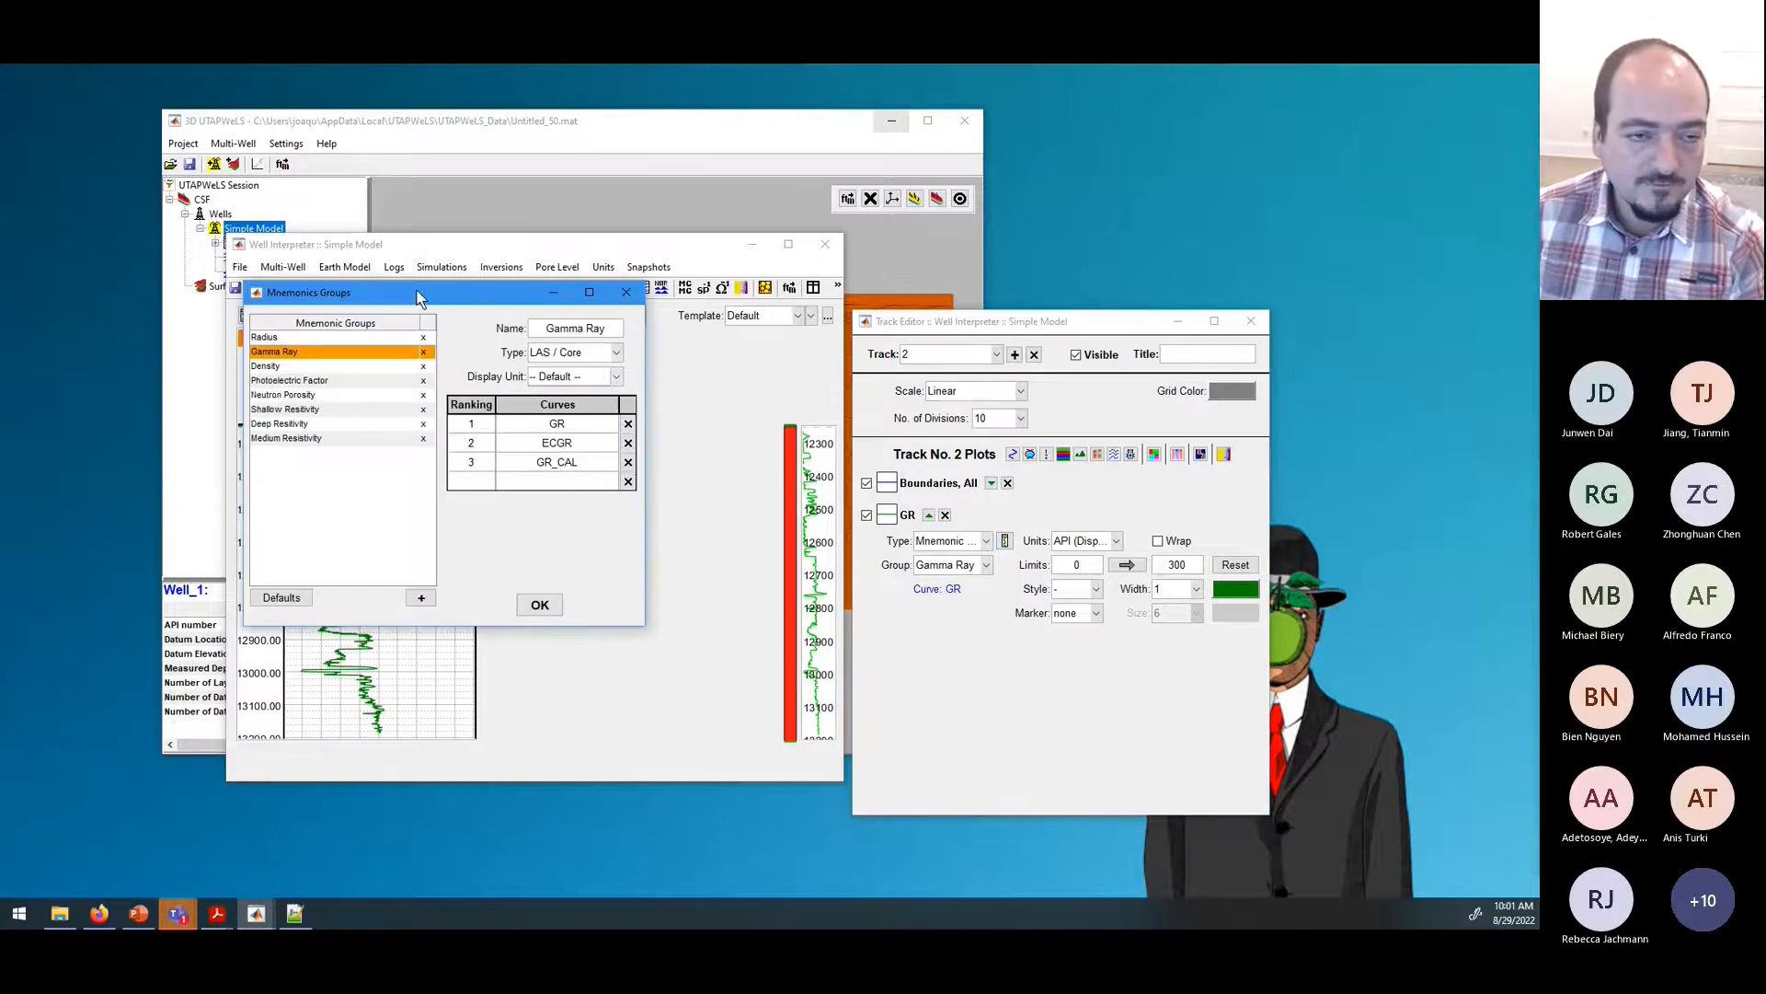
pyautogui.moveTo(416, 297); pyautogui.dragTo(579, 489)
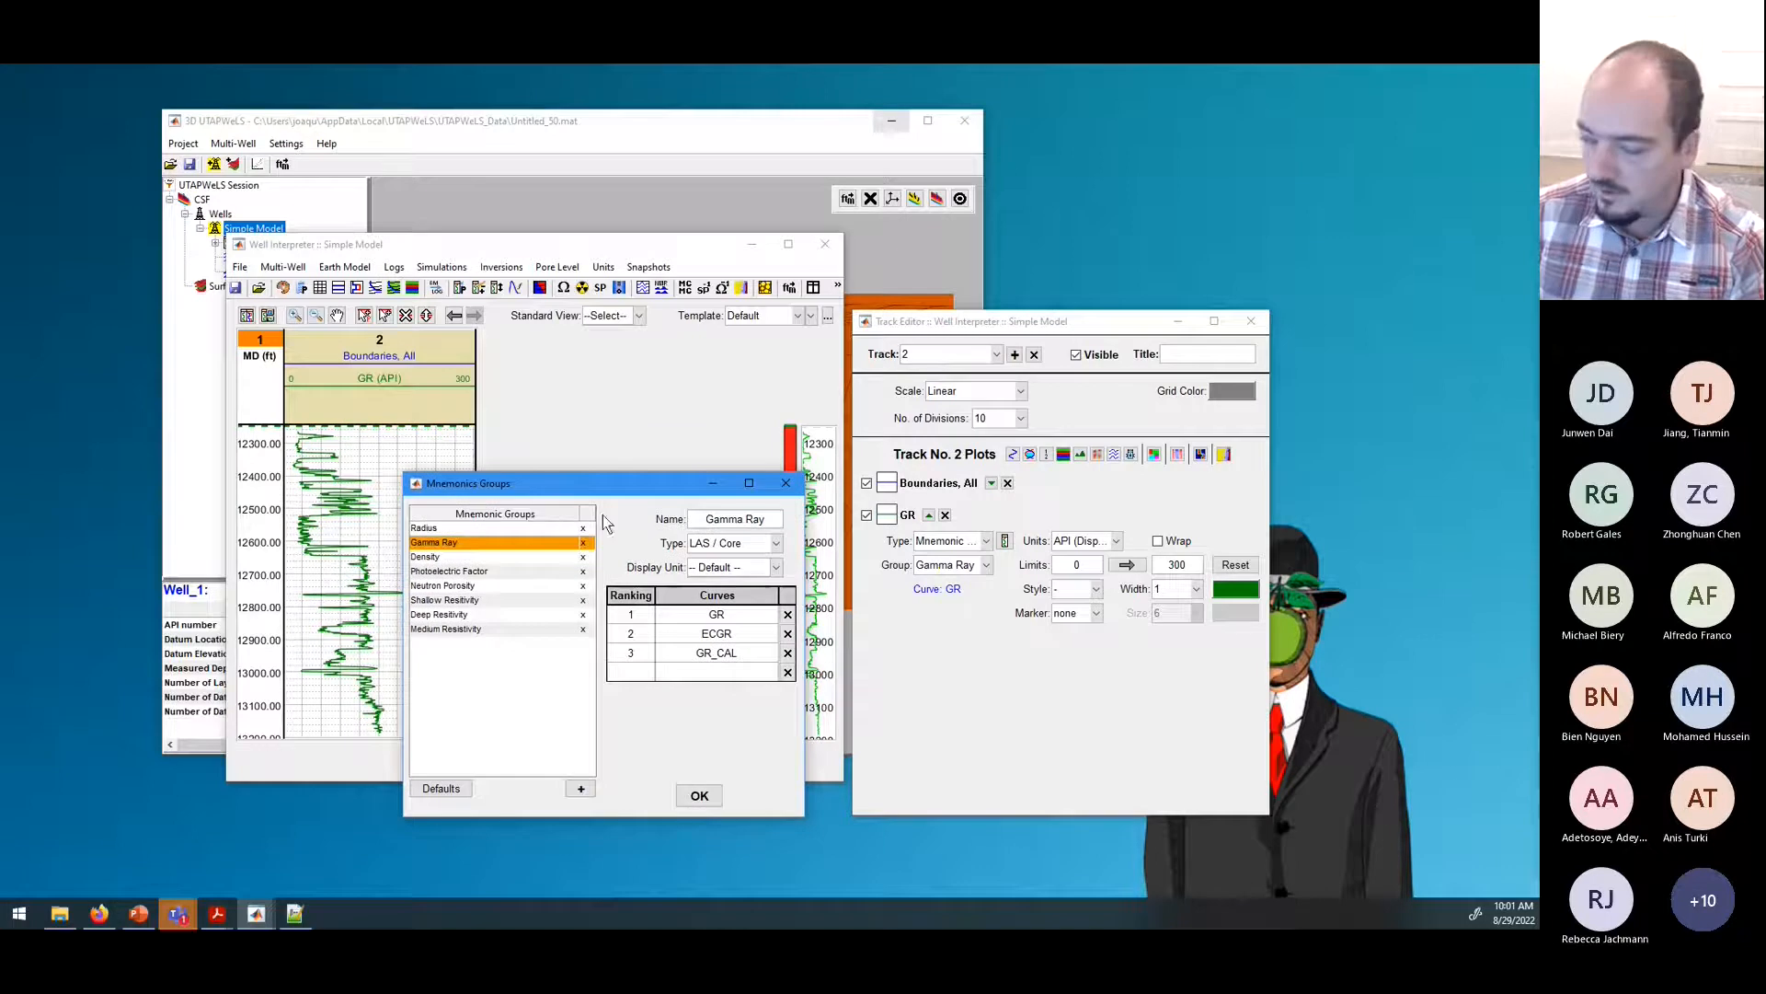
pyautogui.click(785, 483)
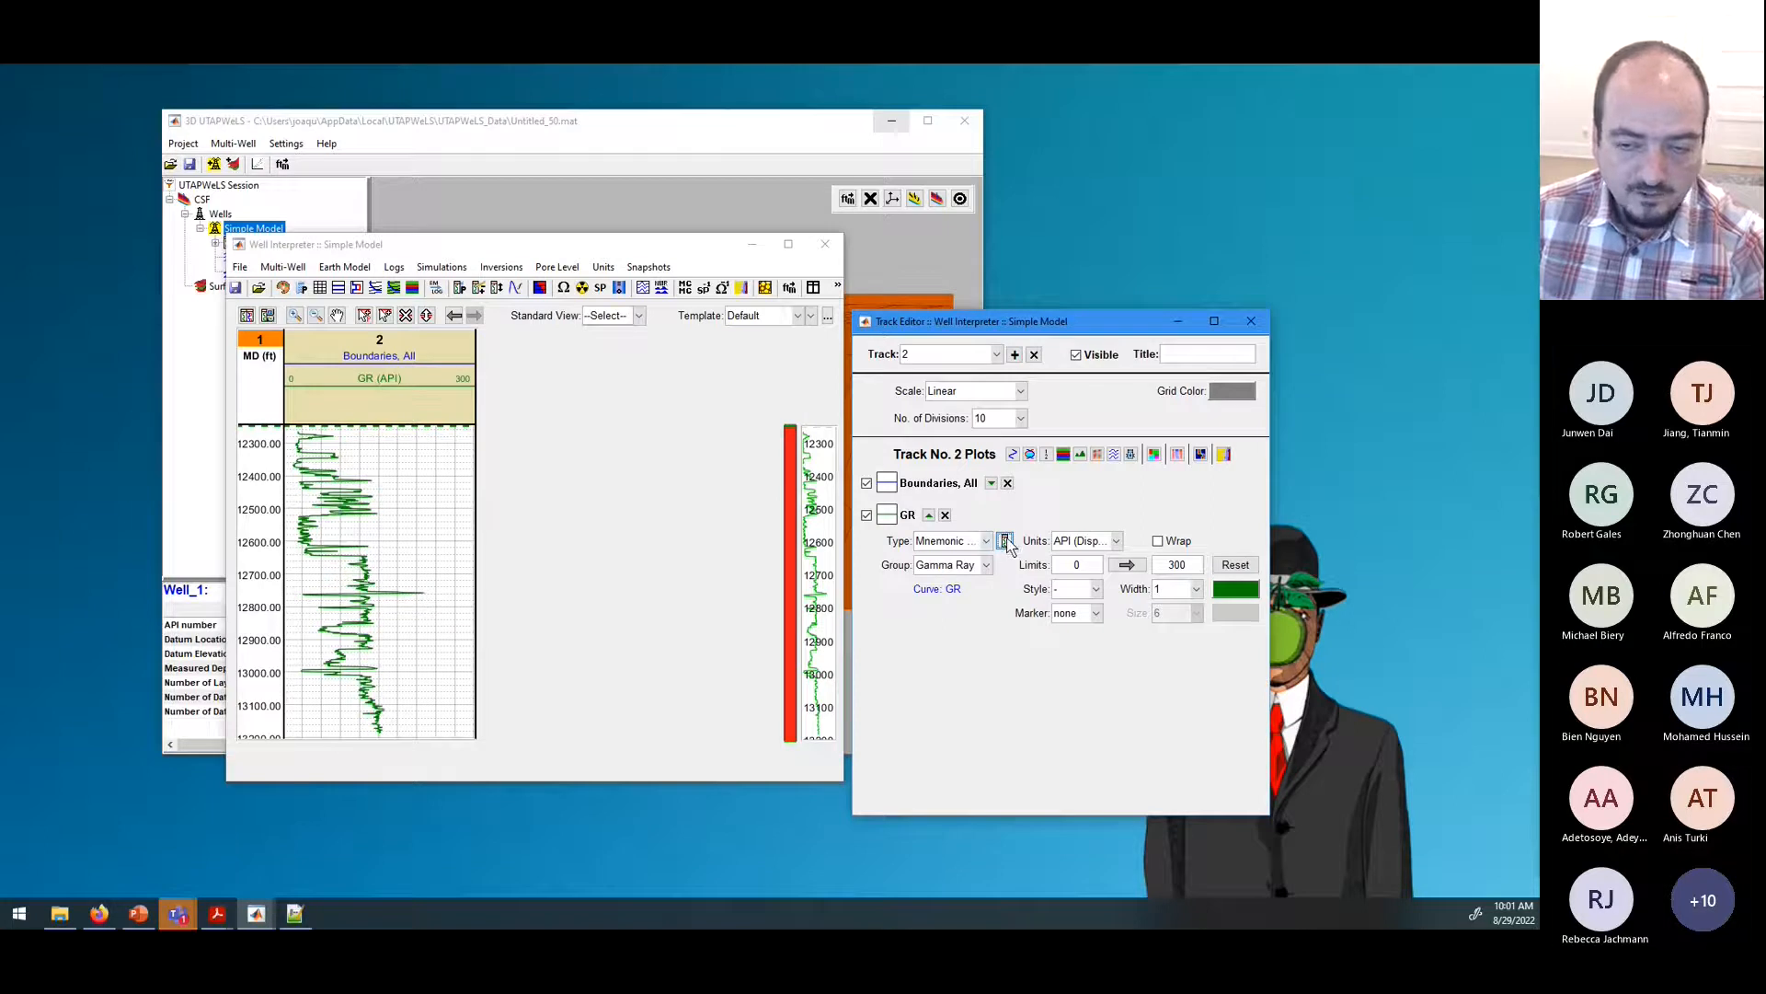
pyautogui.press('ctrl')
pyautogui.press('ctrl')
pyautogui.press('ctrl')
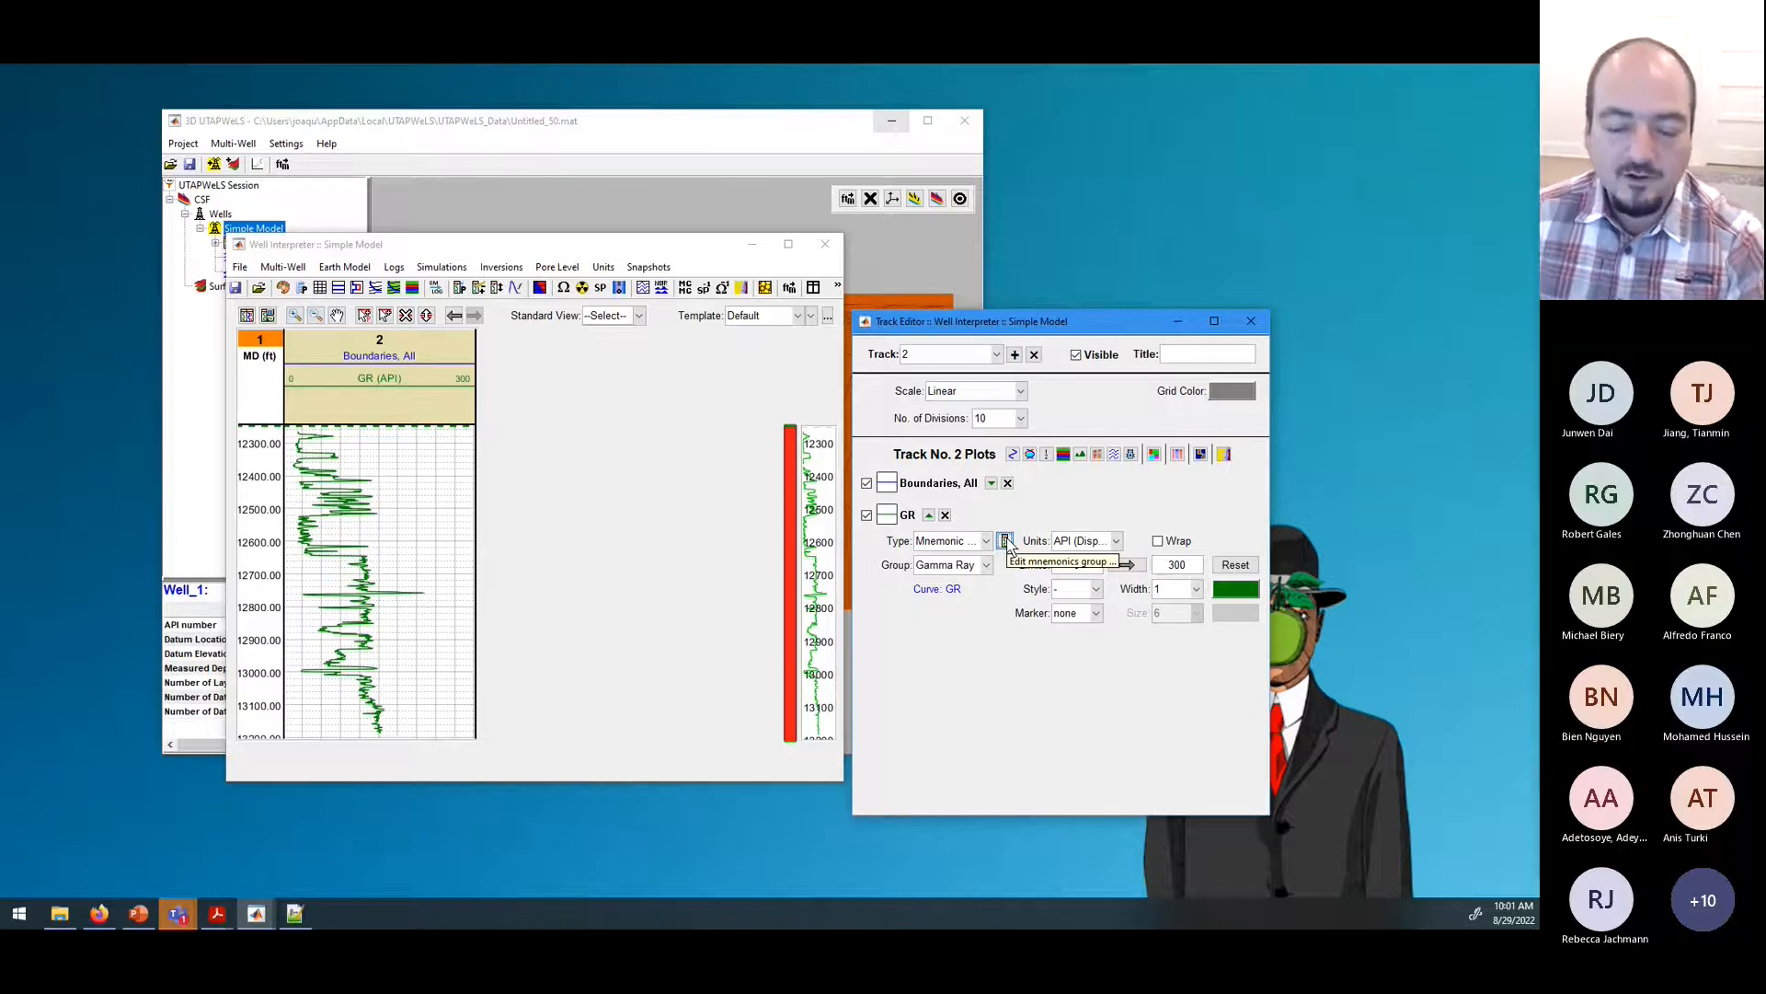
# Step: Reopen the mnemonic group editor and examine the curve rankings of the Density, Neutron Porosity, Deep Resitivity and Gamma Ray groups
pyautogui.click(1007, 541)
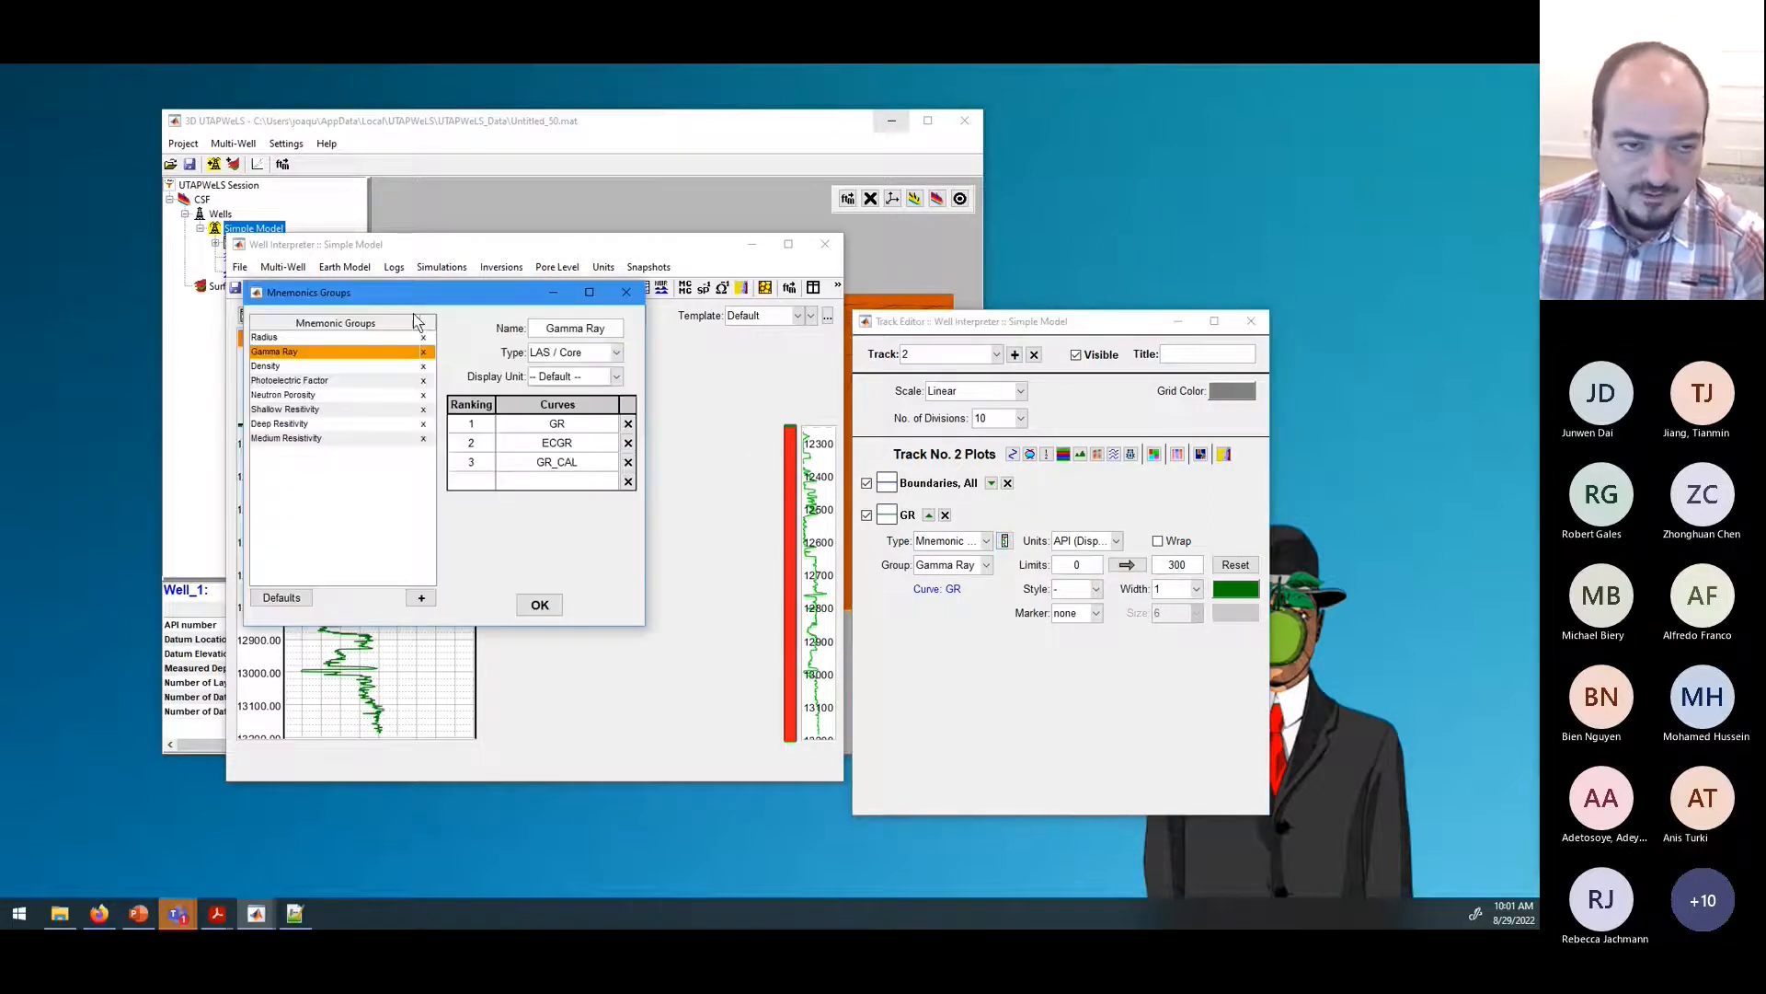
pyautogui.moveTo(424, 307); pyautogui.dragTo(768, 210)
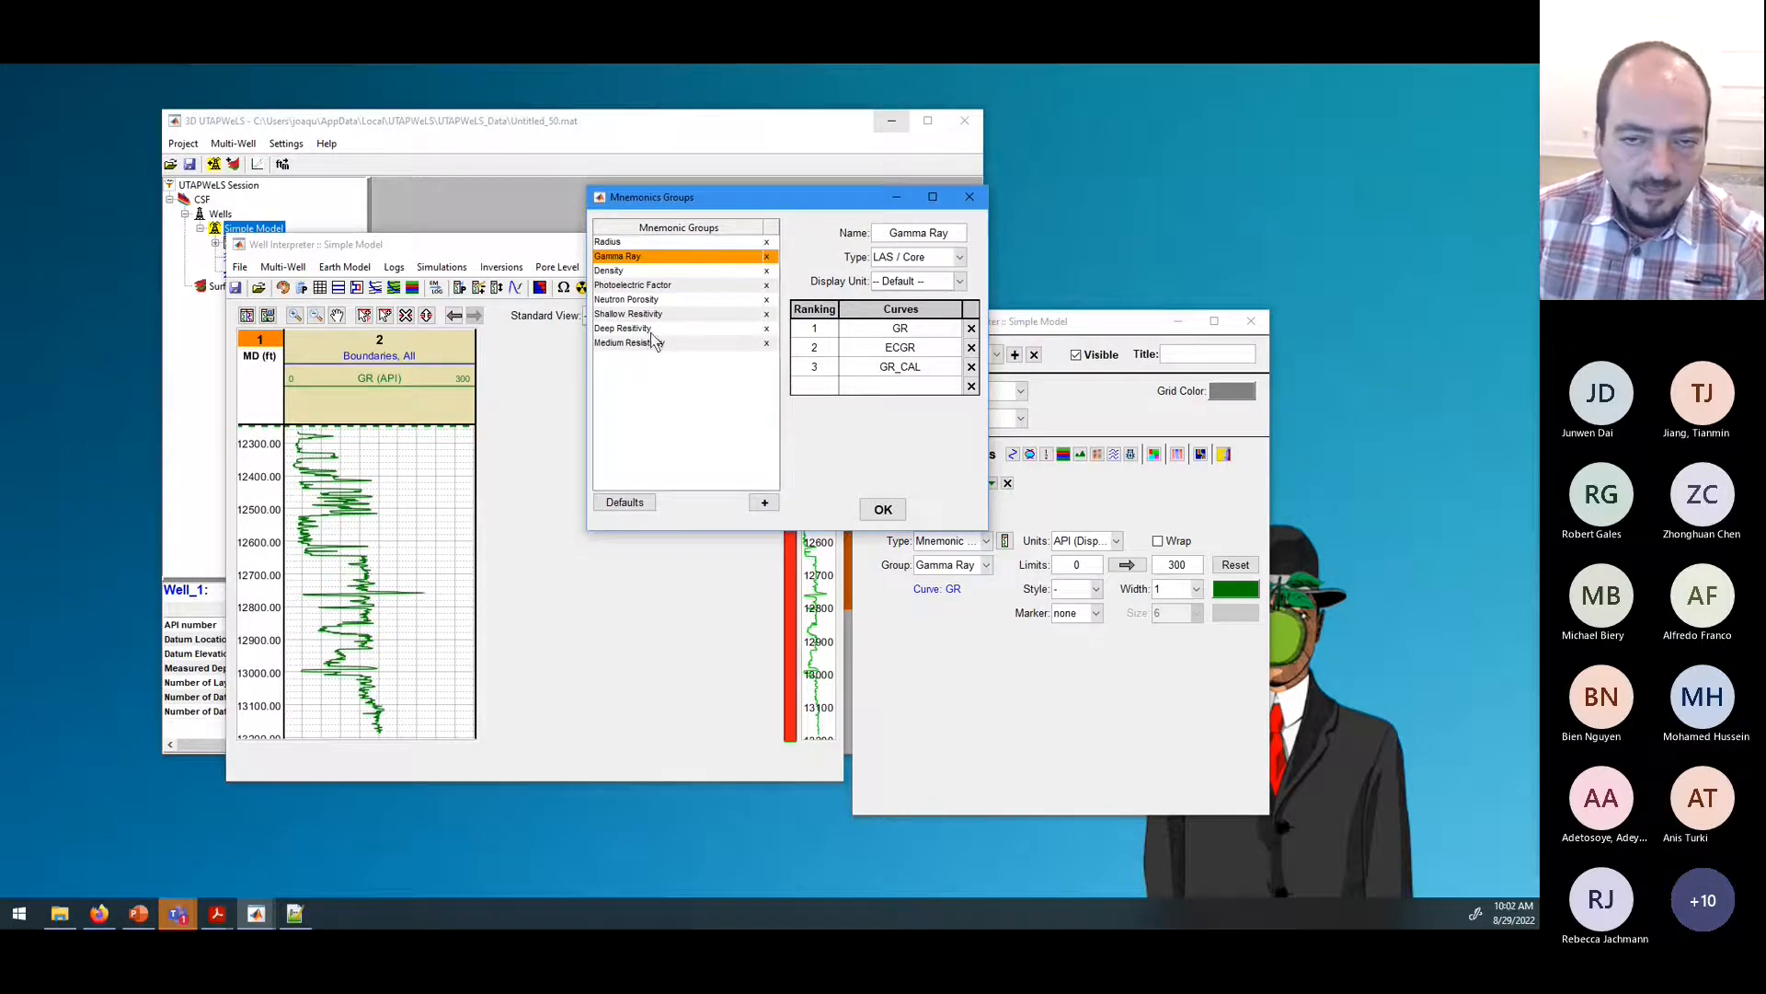
pyautogui.click(641, 271)
pyautogui.click(642, 258)
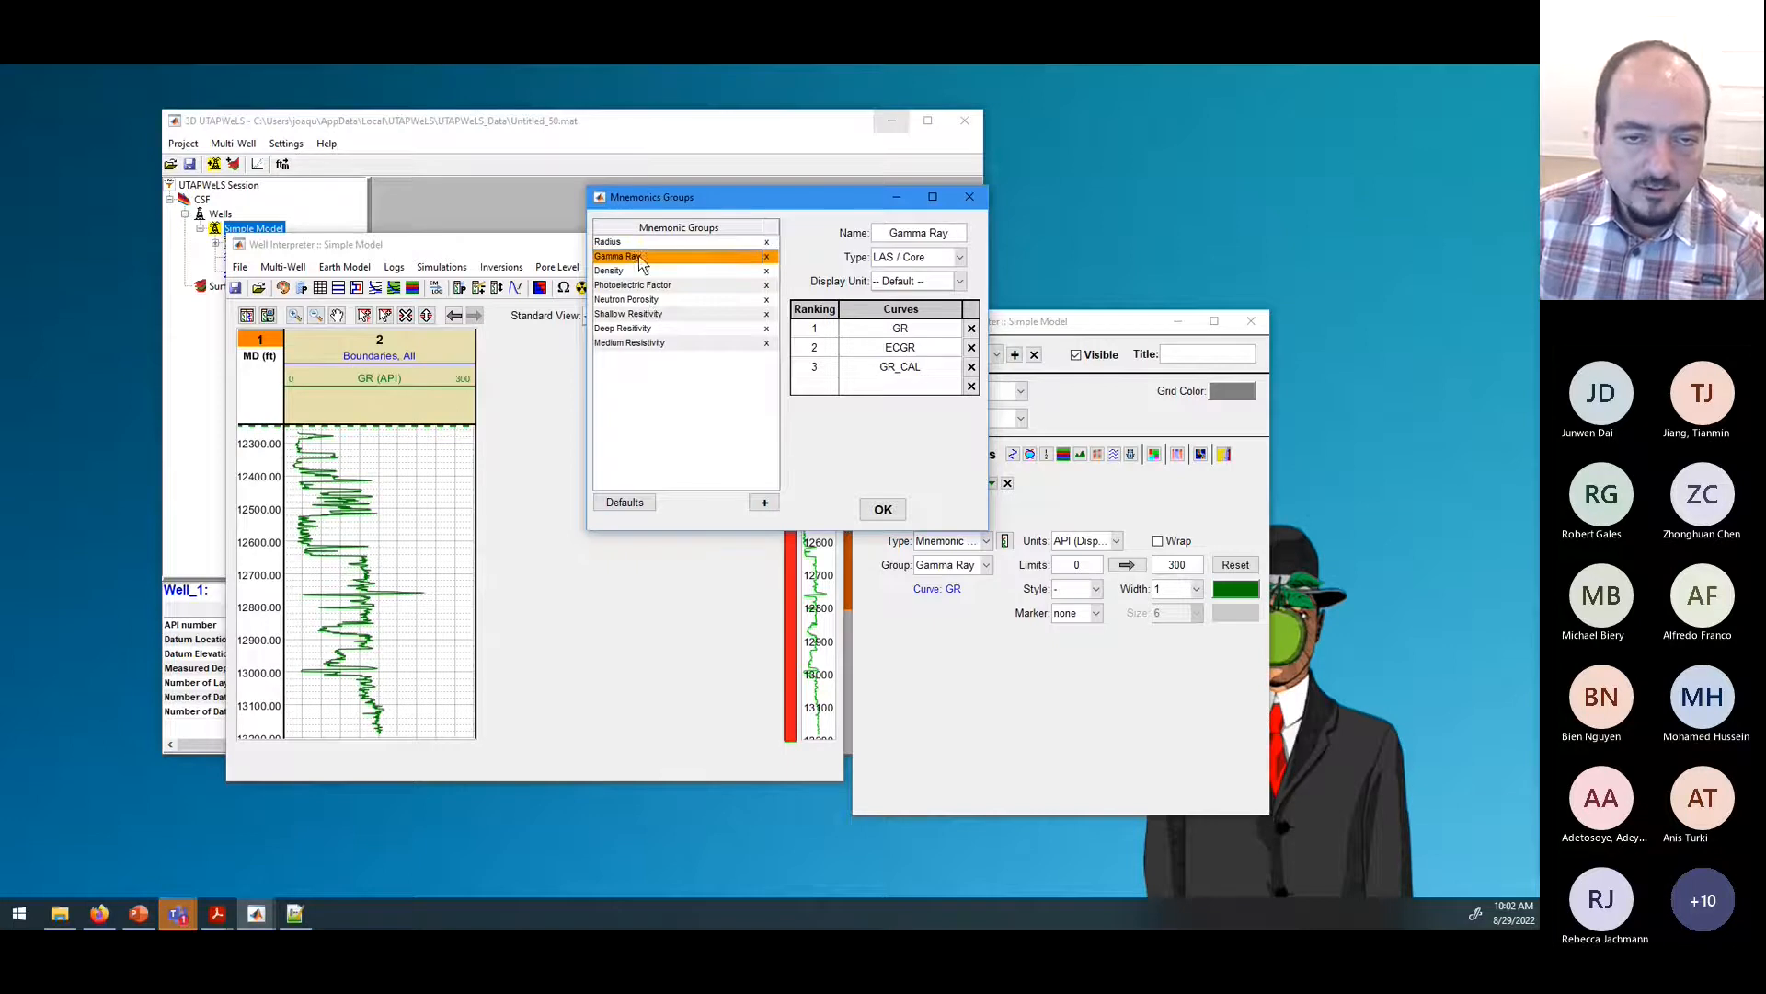
pyautogui.click(642, 299)
pyautogui.click(641, 328)
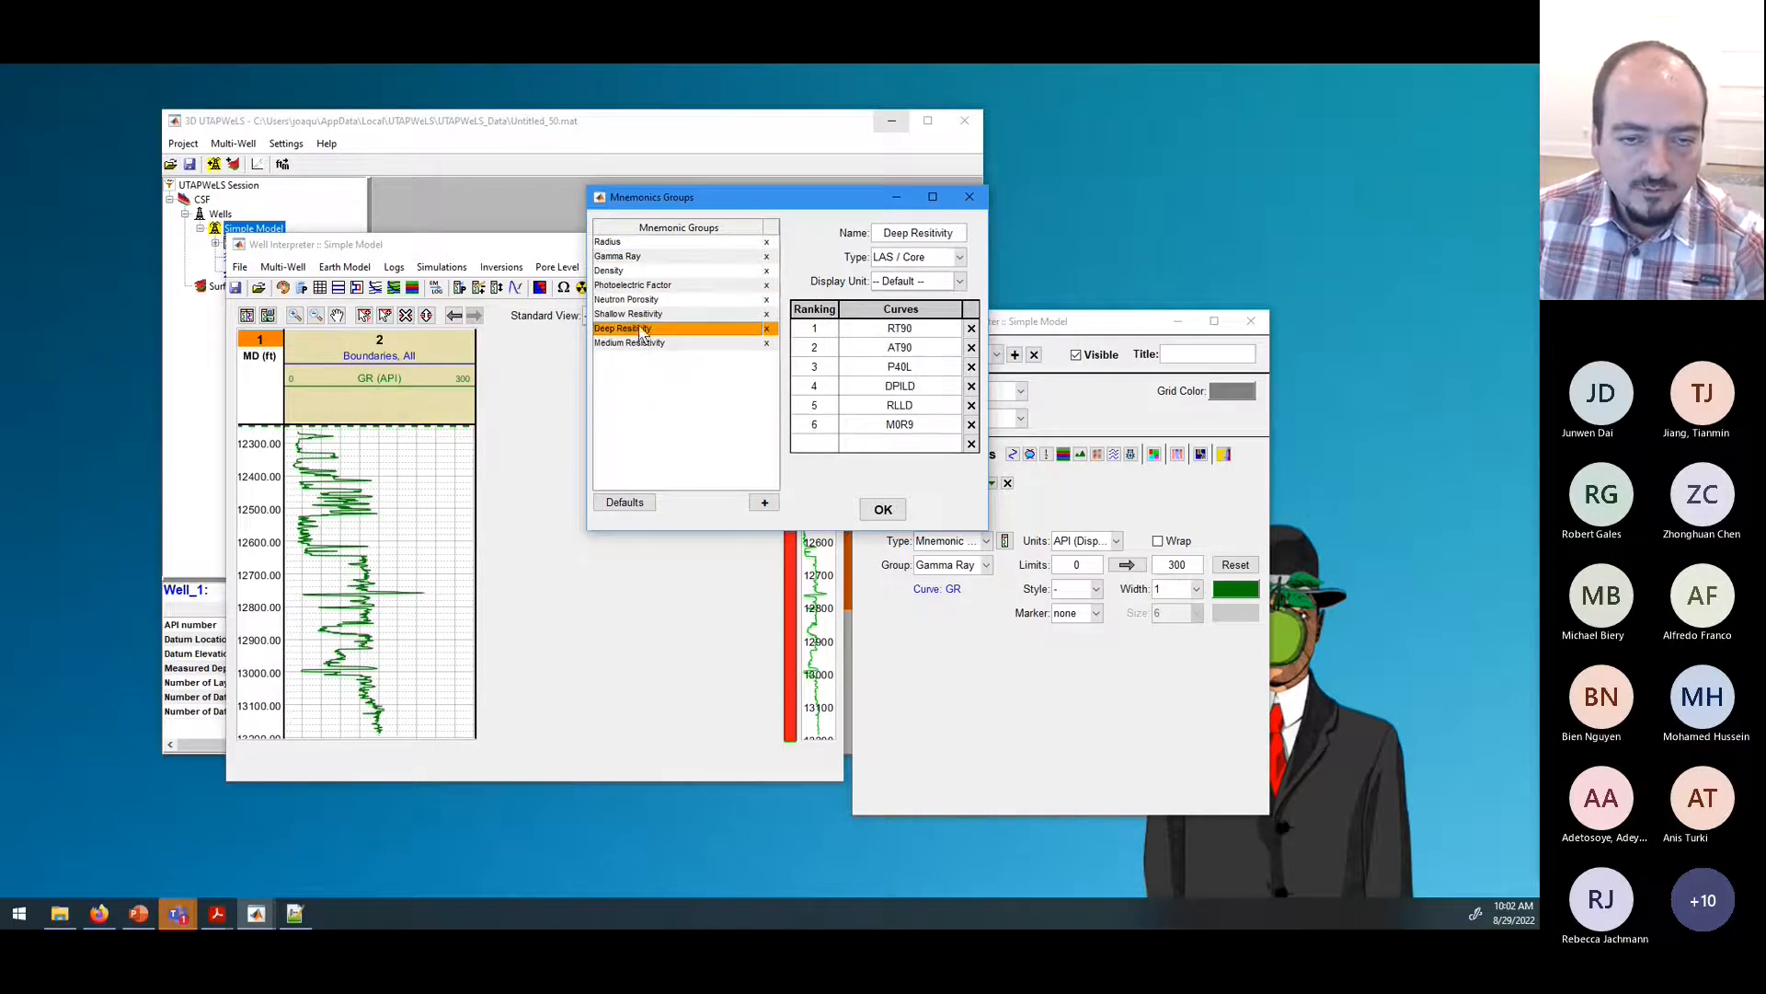
pyautogui.click(634, 271)
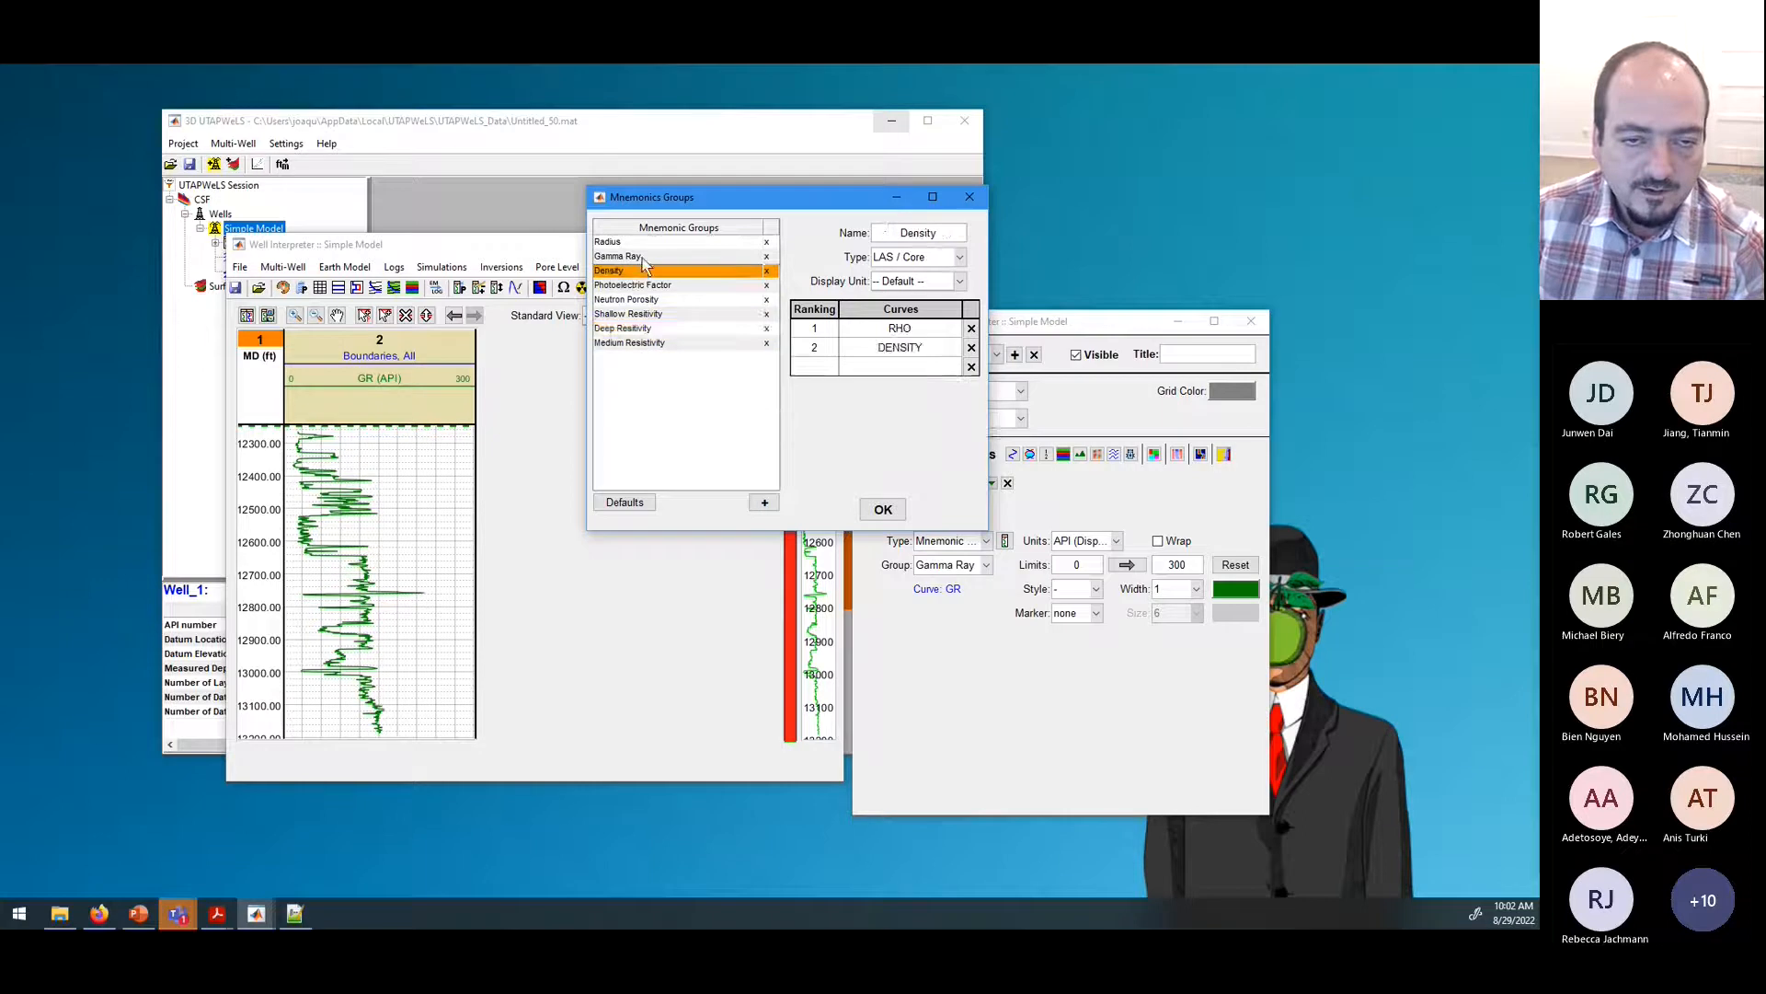
pyautogui.click(643, 257)
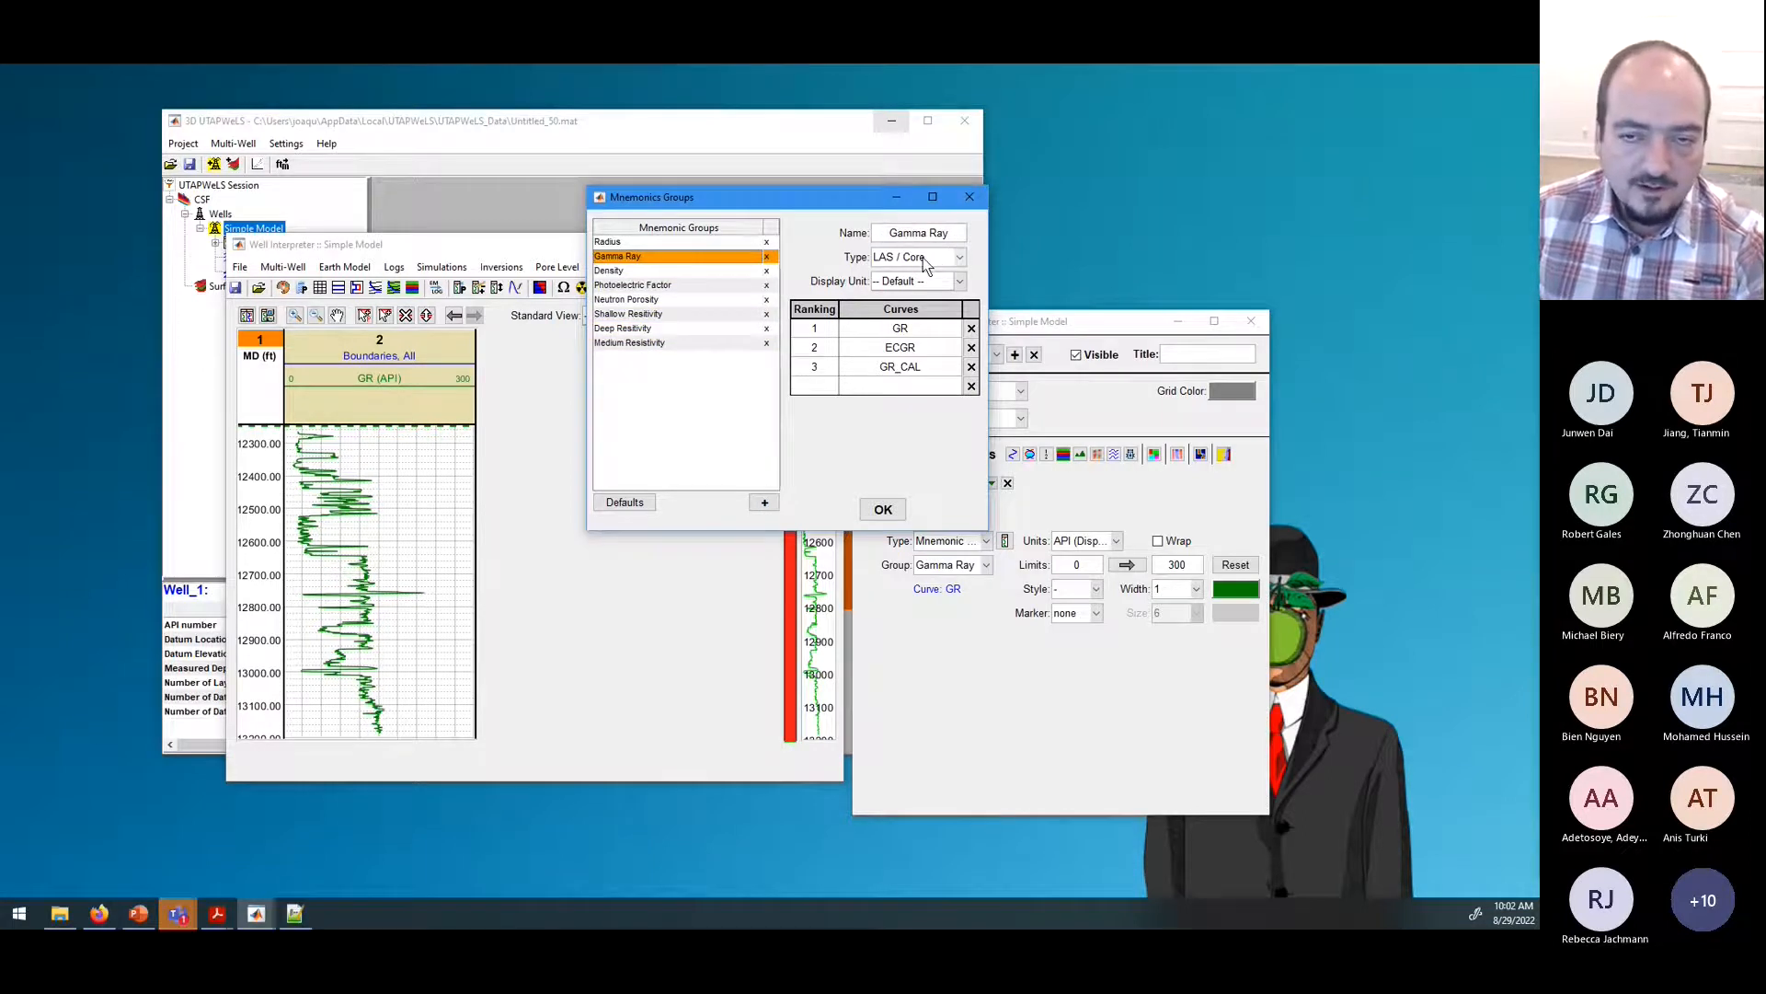
# Step: View the type and display unit options of the Gamma Ray mnemonic group and move the editor clear of the log view
pyautogui.click(959, 258)
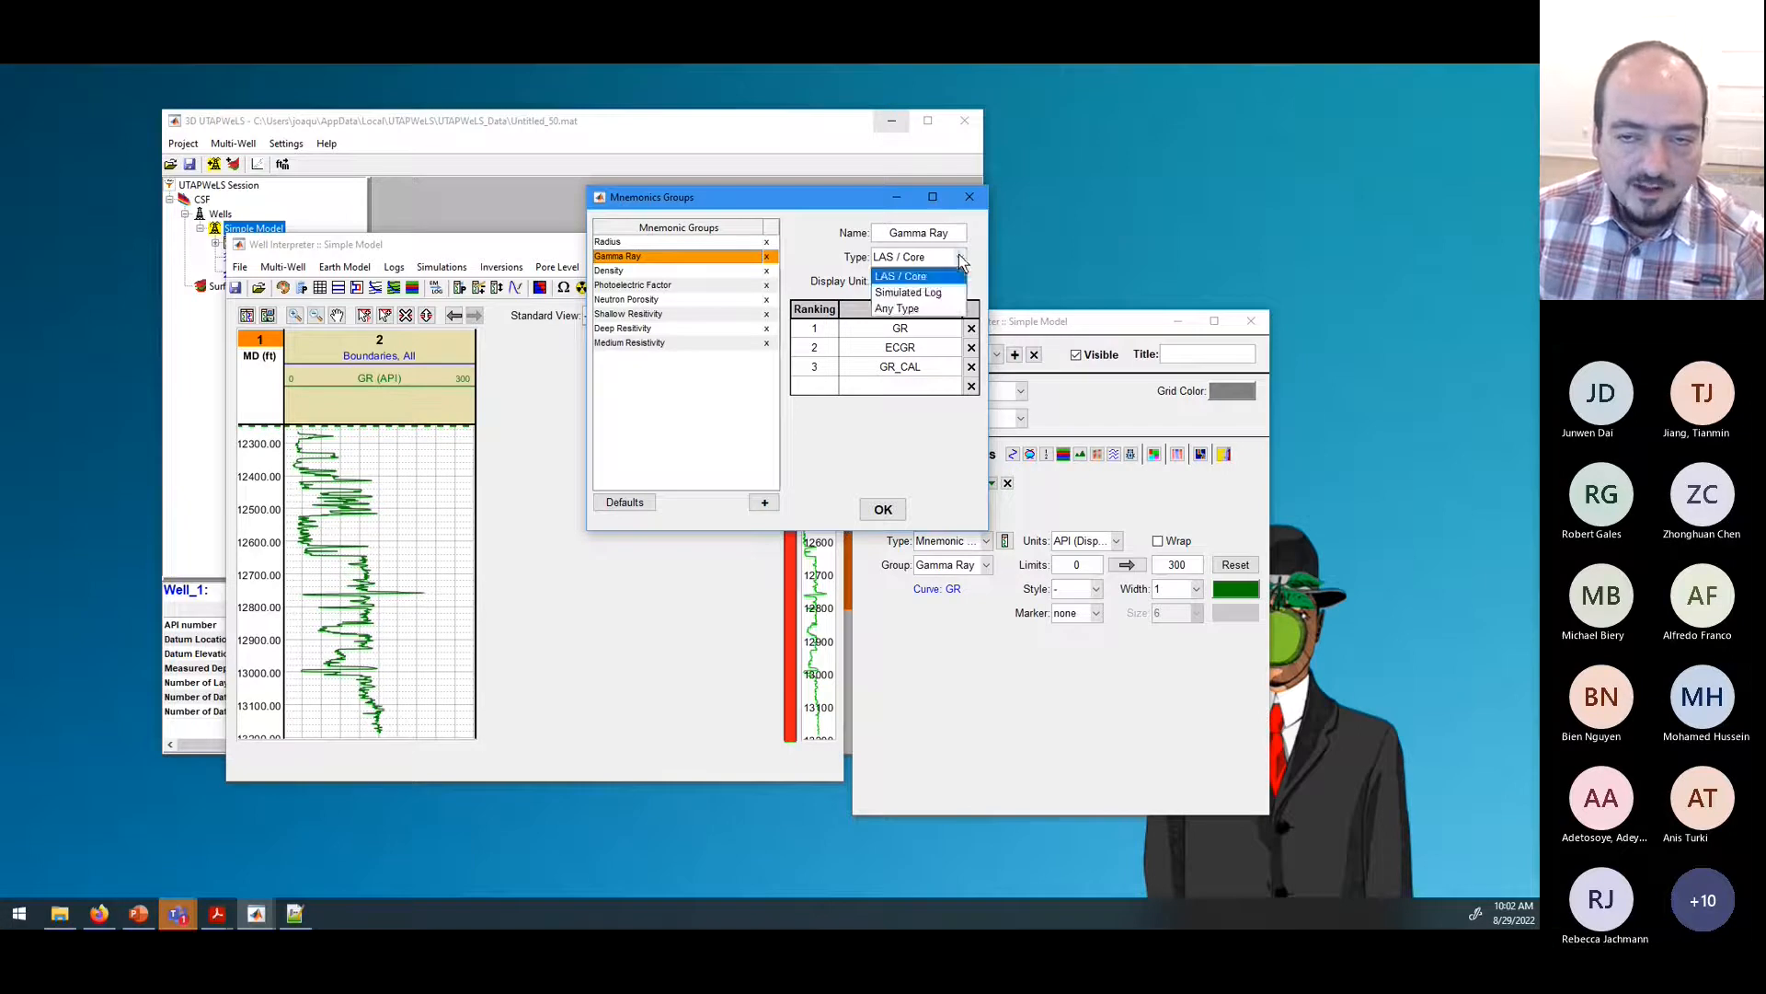
pyautogui.click(950, 264)
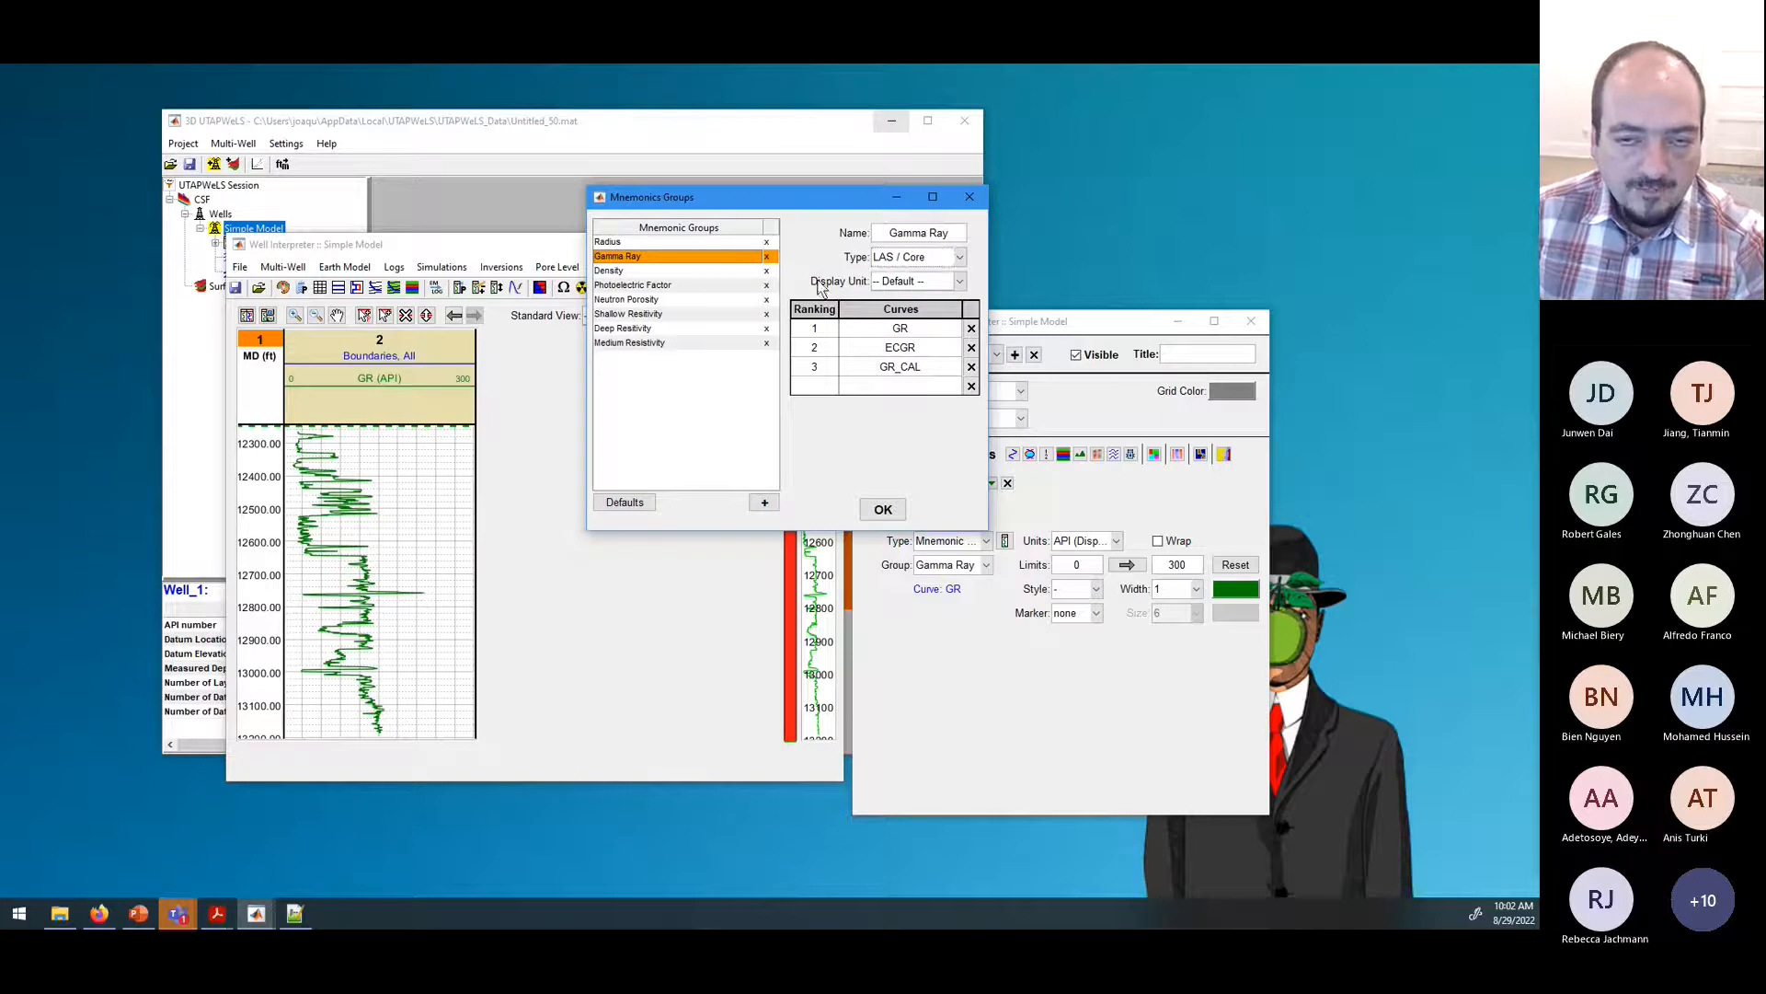
pyautogui.click(958, 283)
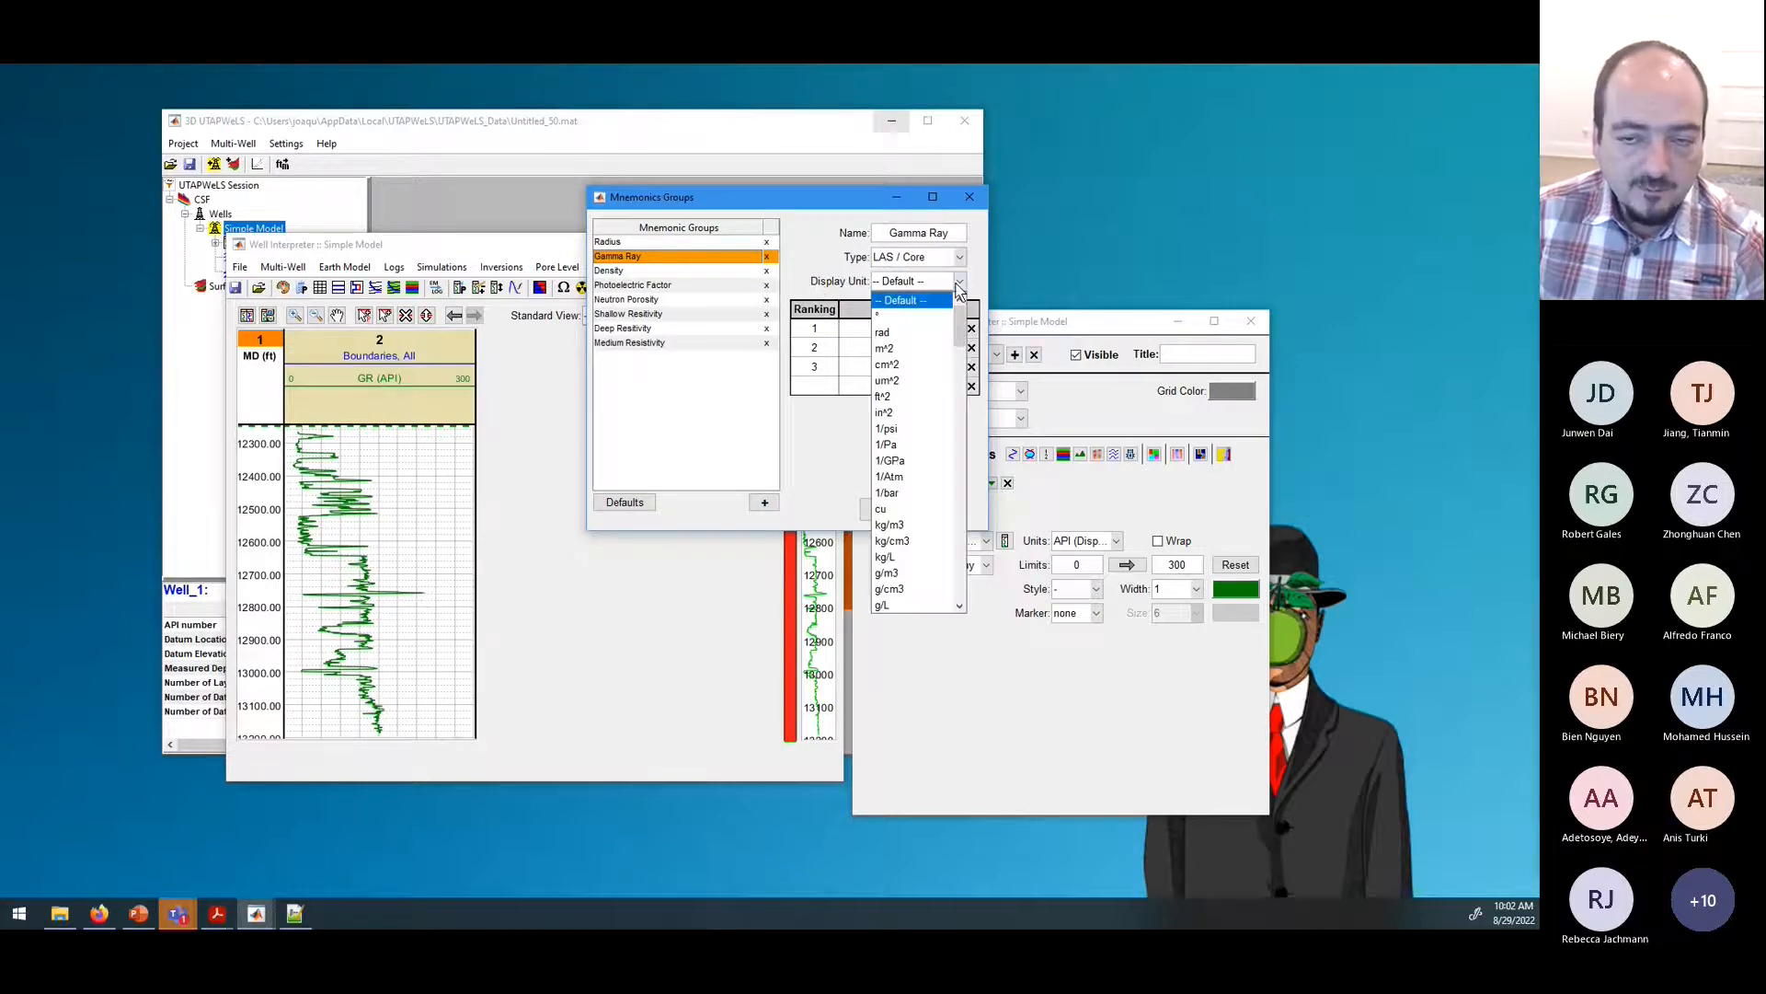
pyautogui.click(810, 250)
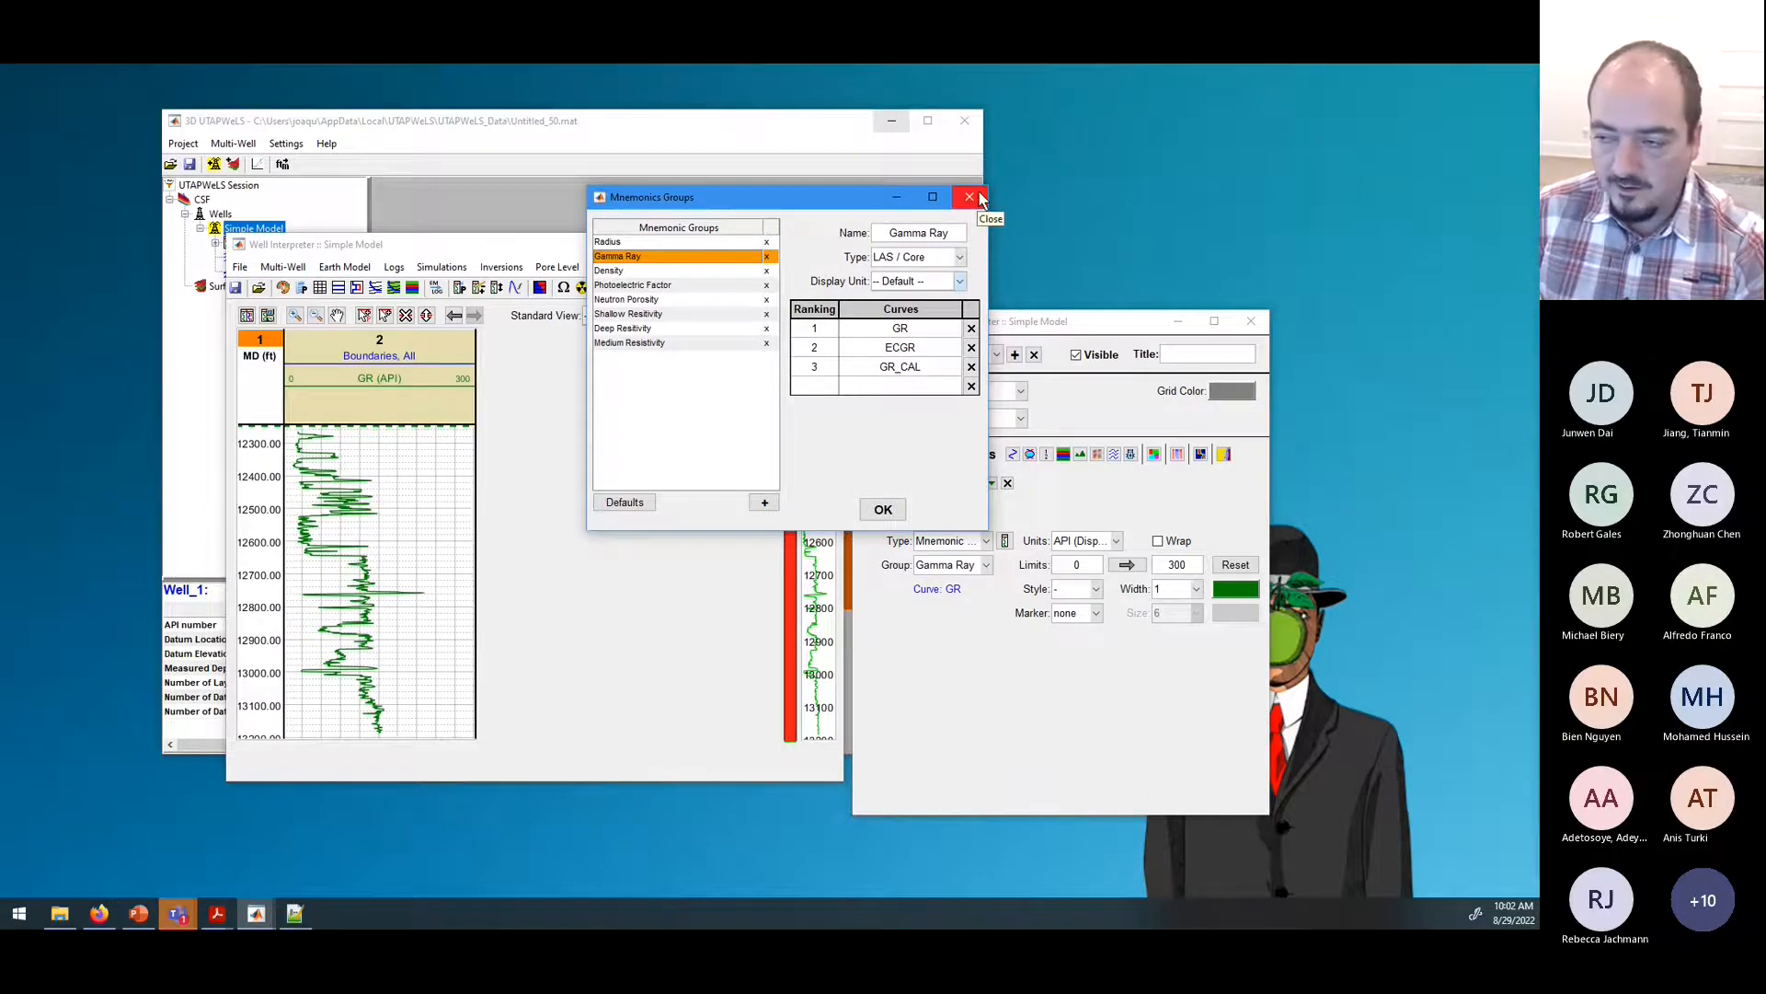
pyautogui.moveTo(785, 193); pyautogui.dragTo(1139, 165)
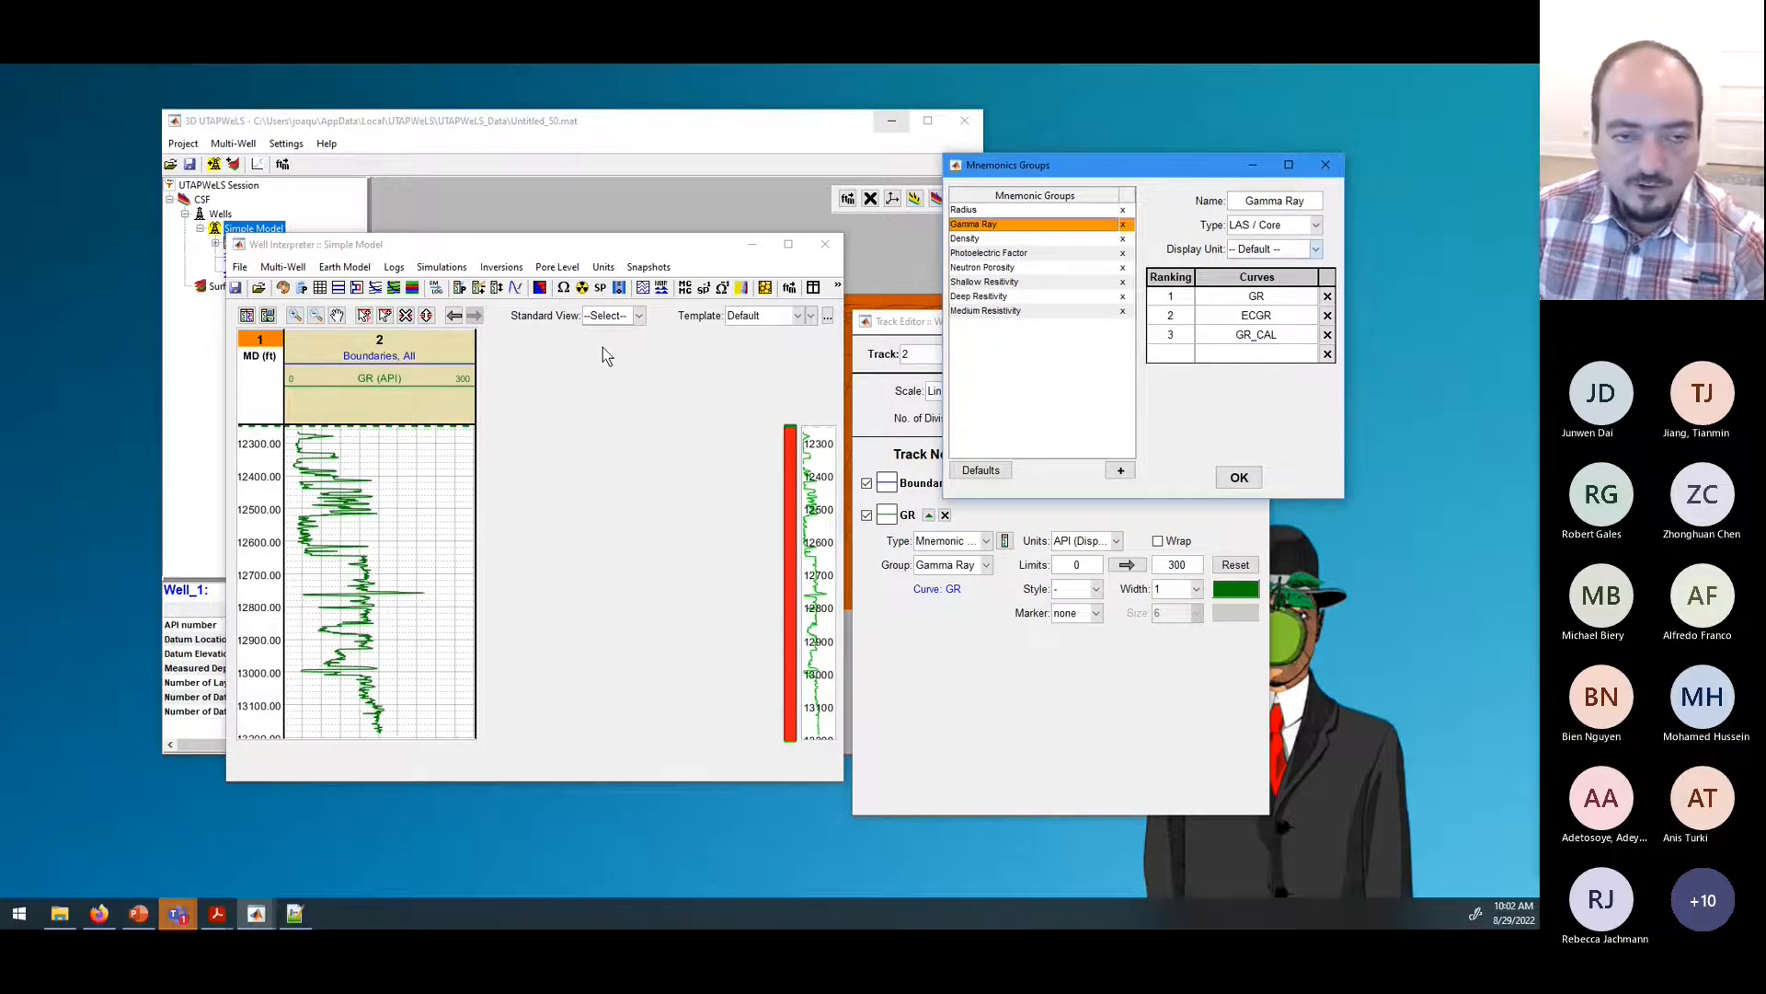
# Step: Add track 3 to the log view and give it an Earth Model boundaries curve plot
pyautogui.click(923, 343)
pyautogui.click(1014, 354)
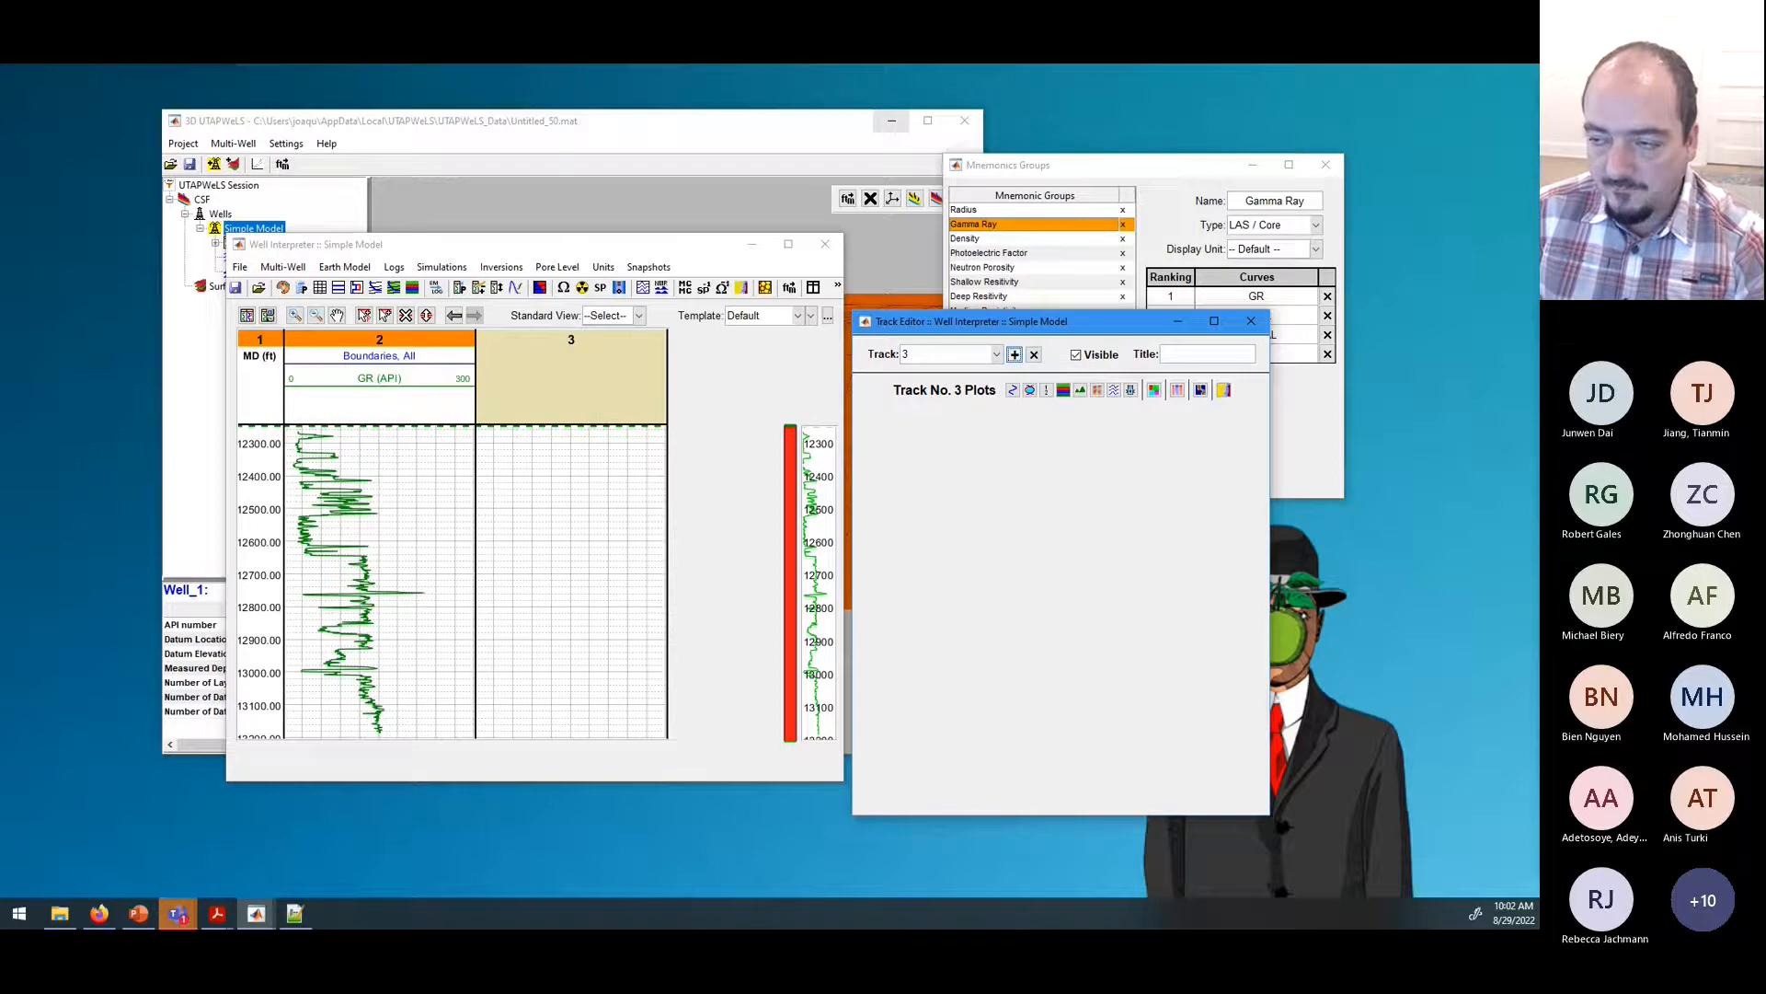
pyautogui.click(1013, 391)
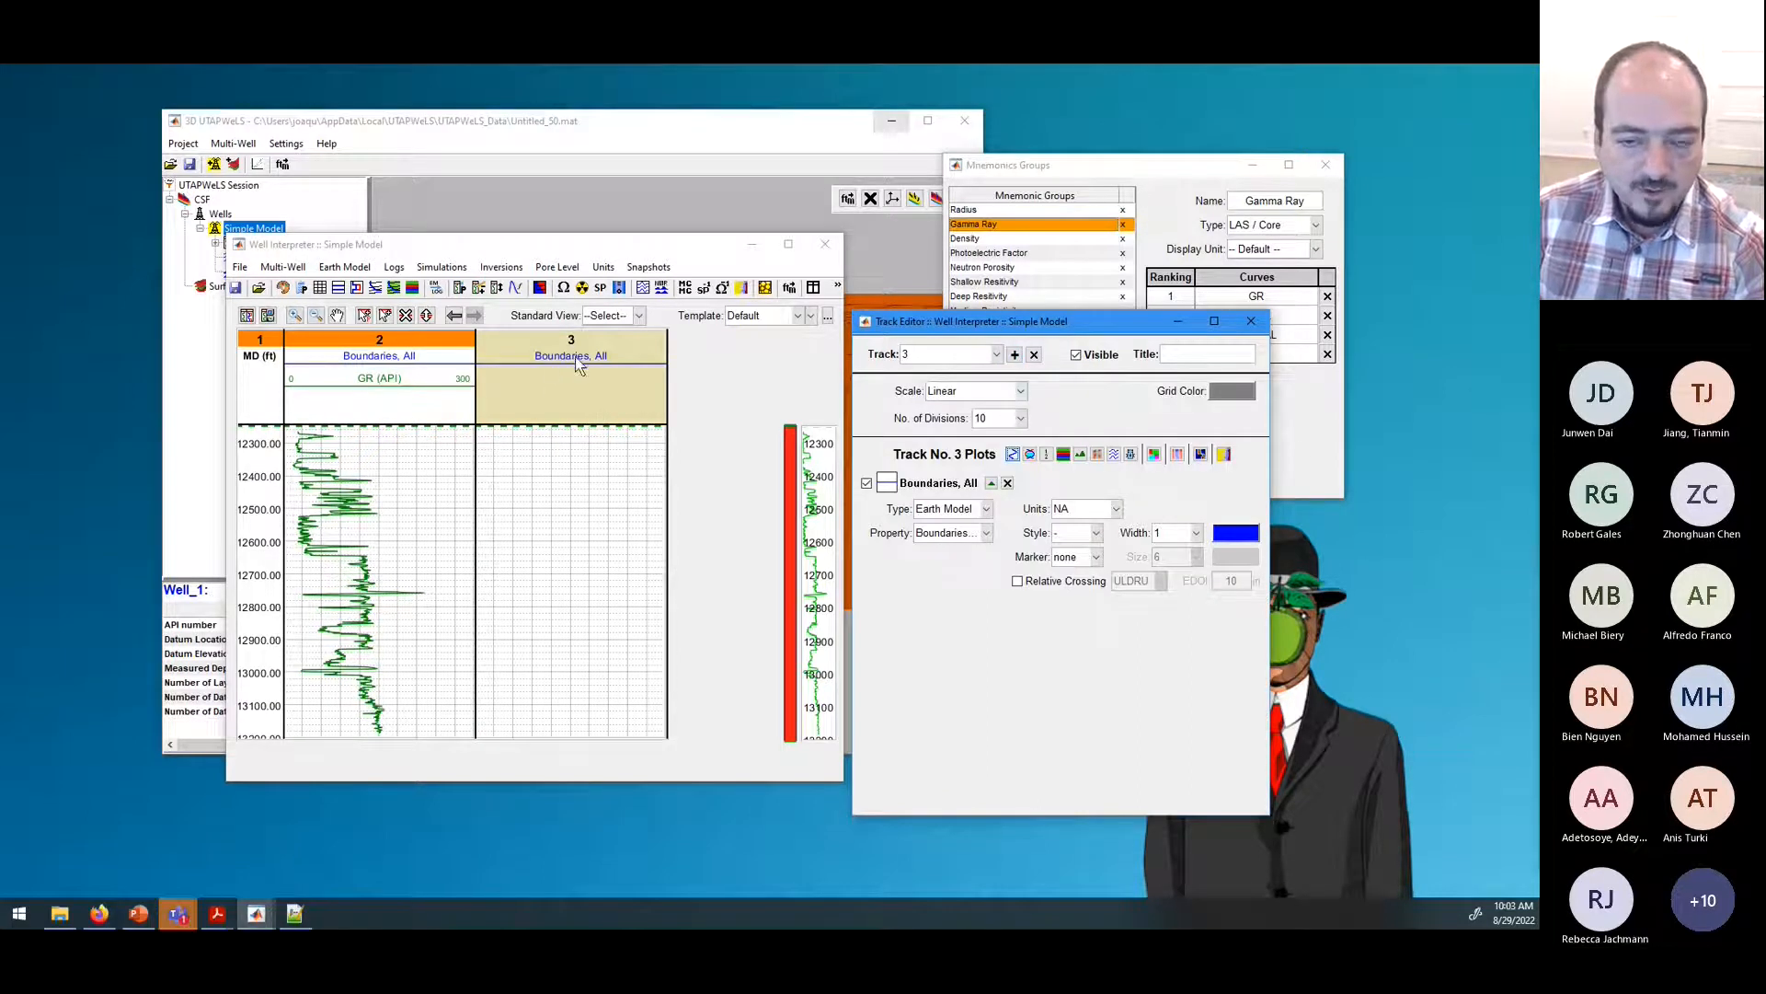
# Step: Add a second curve plot to track 3 with type Mnemonic Group and group Neutron Porosity, and delete it again
pyautogui.click(1014, 454)
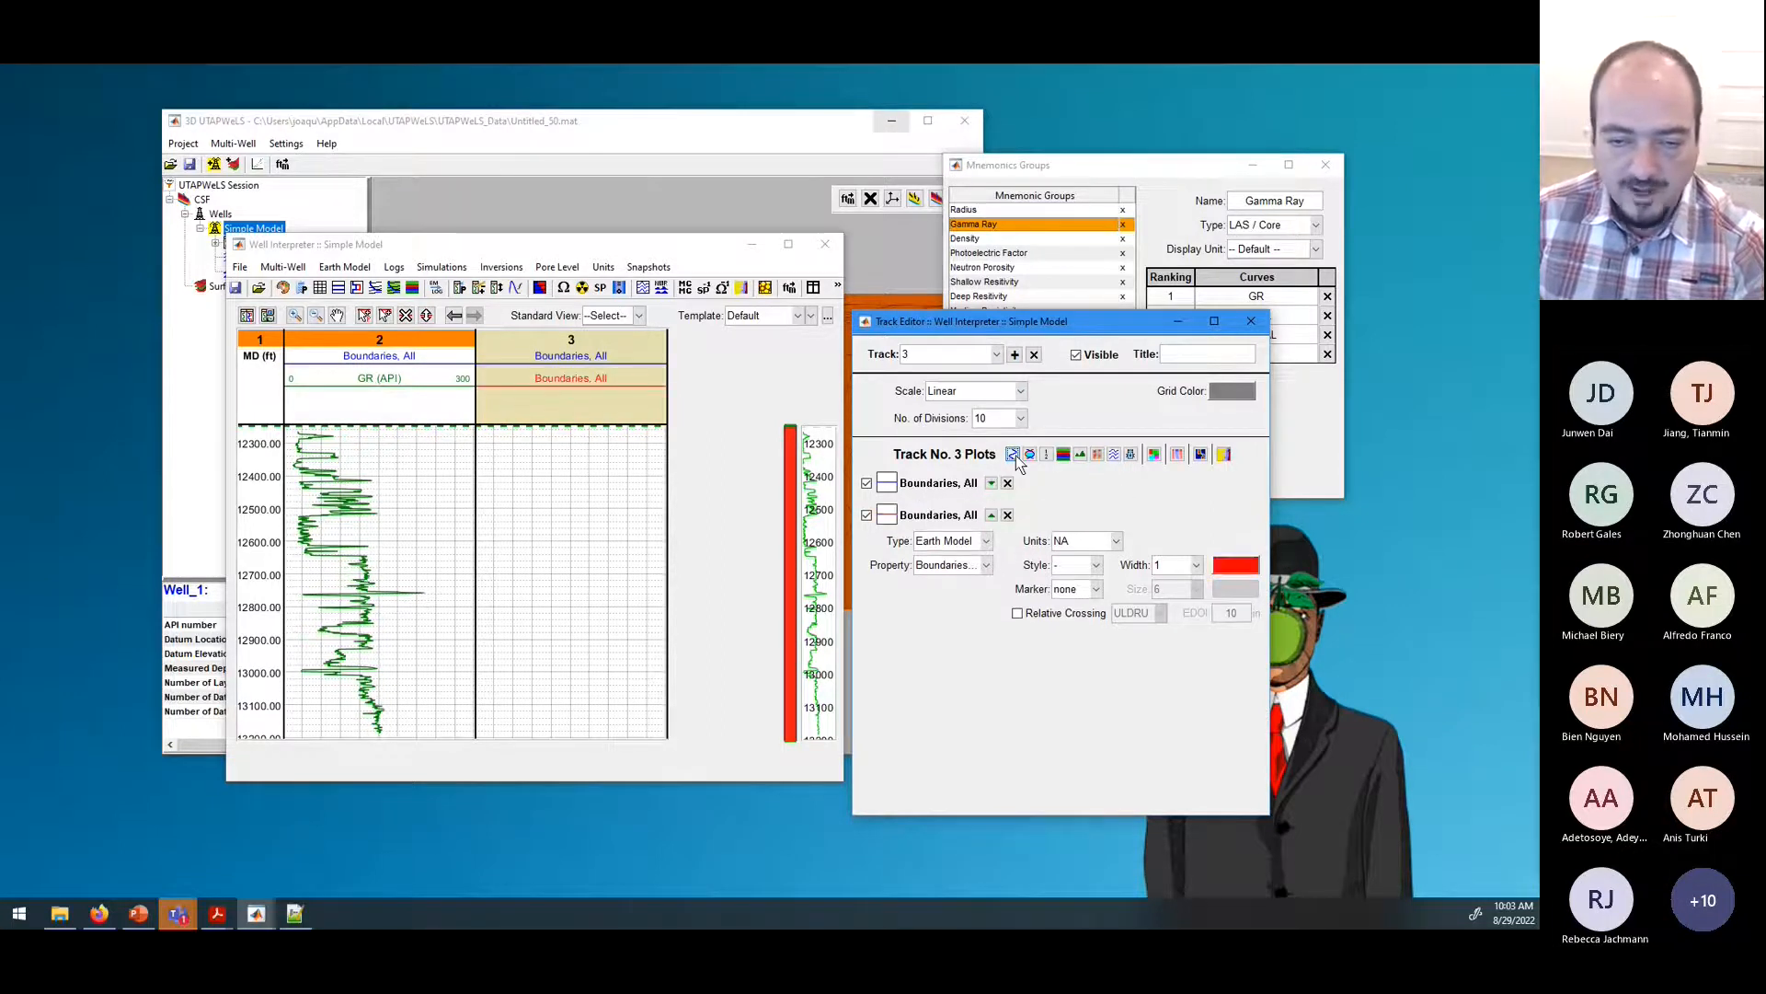
pyautogui.click(983, 541)
pyautogui.click(953, 572)
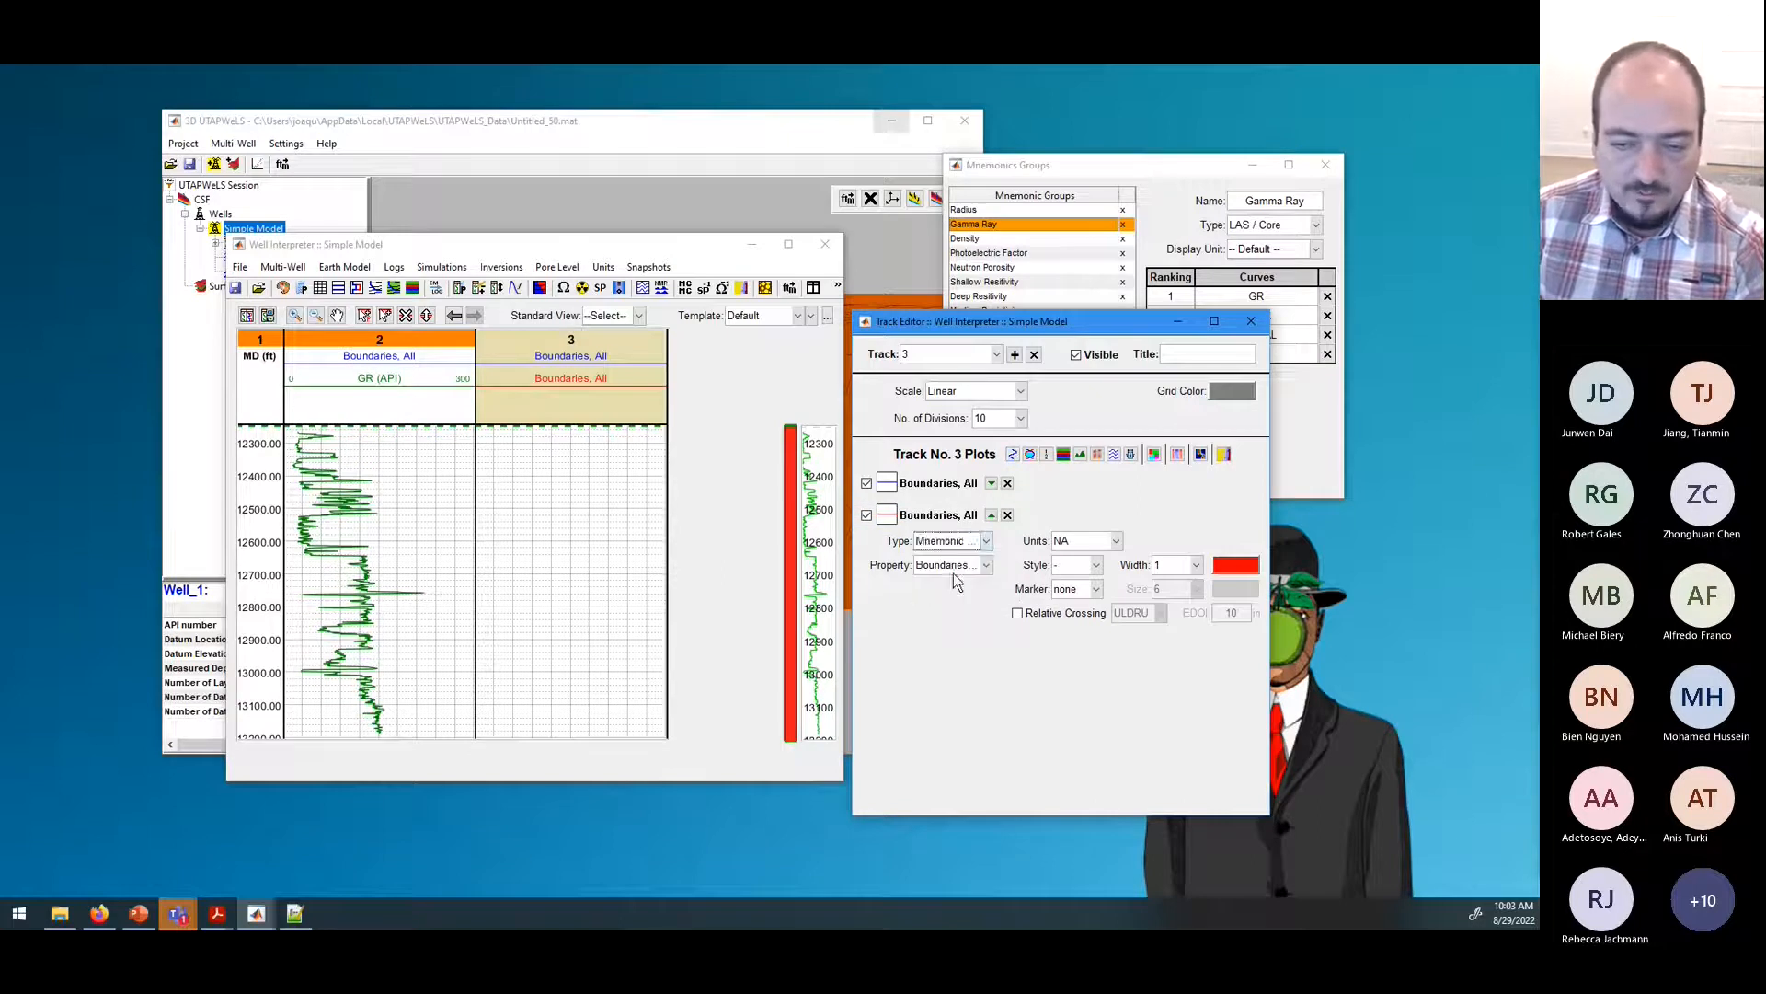
pyautogui.click(977, 567)
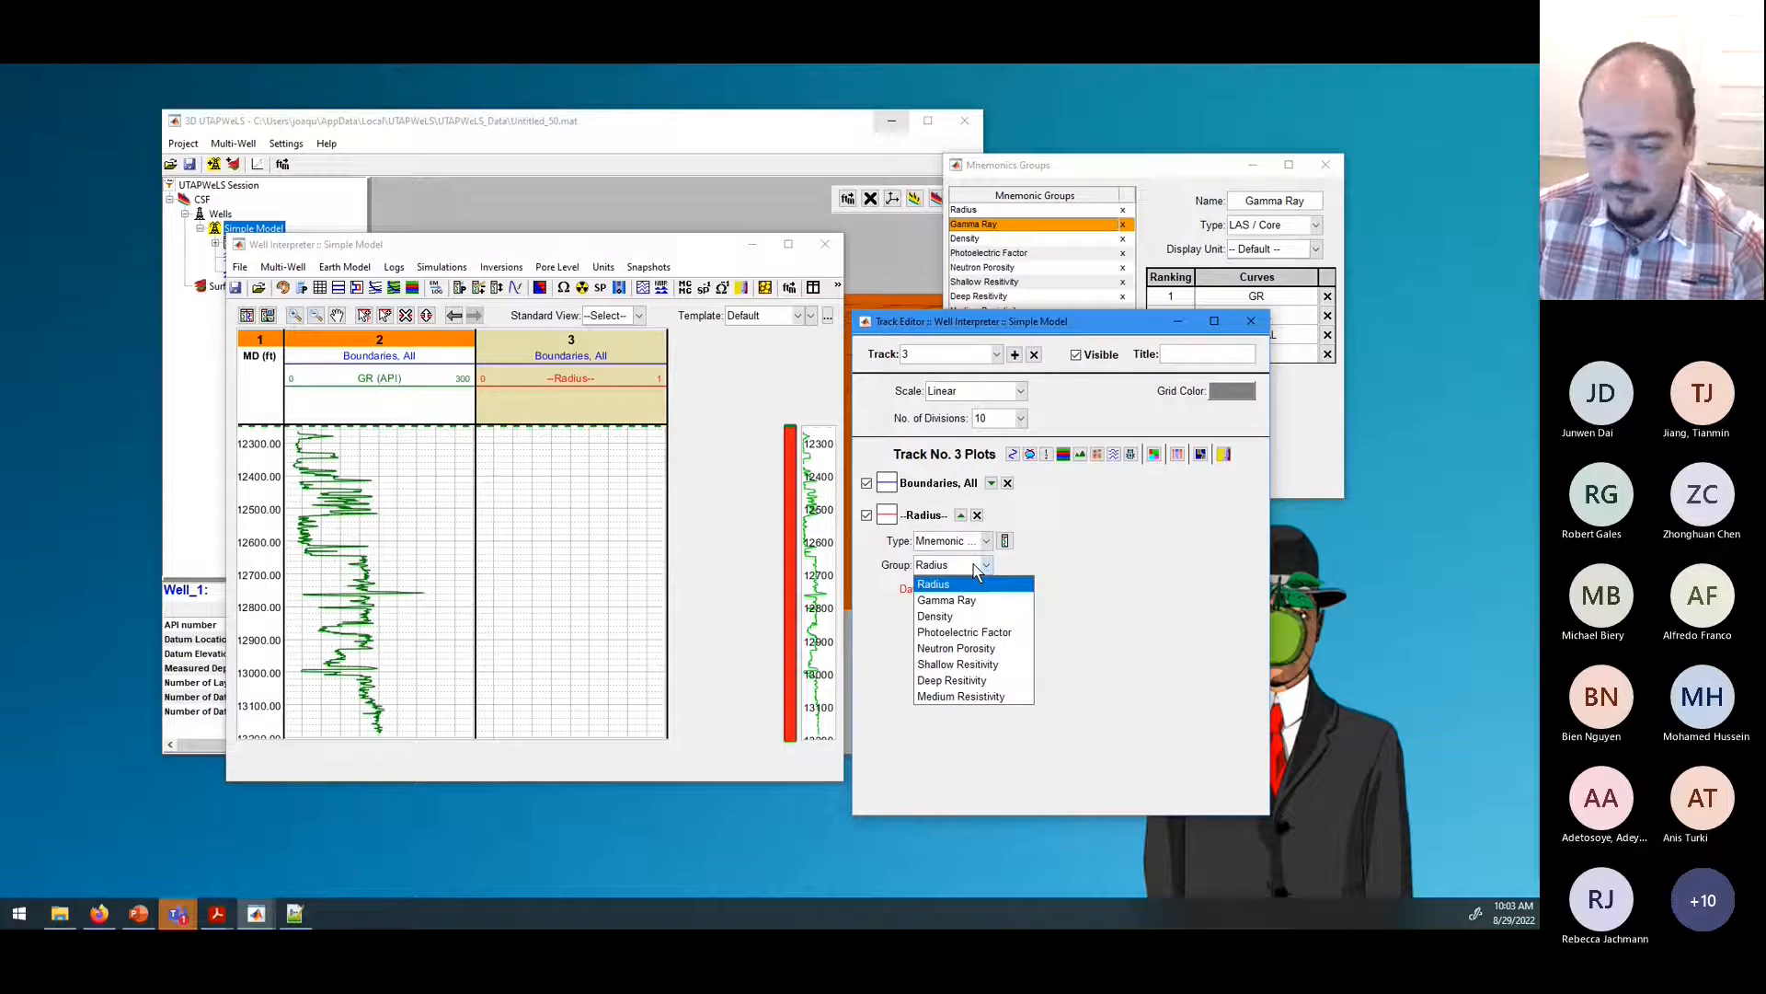
pyautogui.click(958, 645)
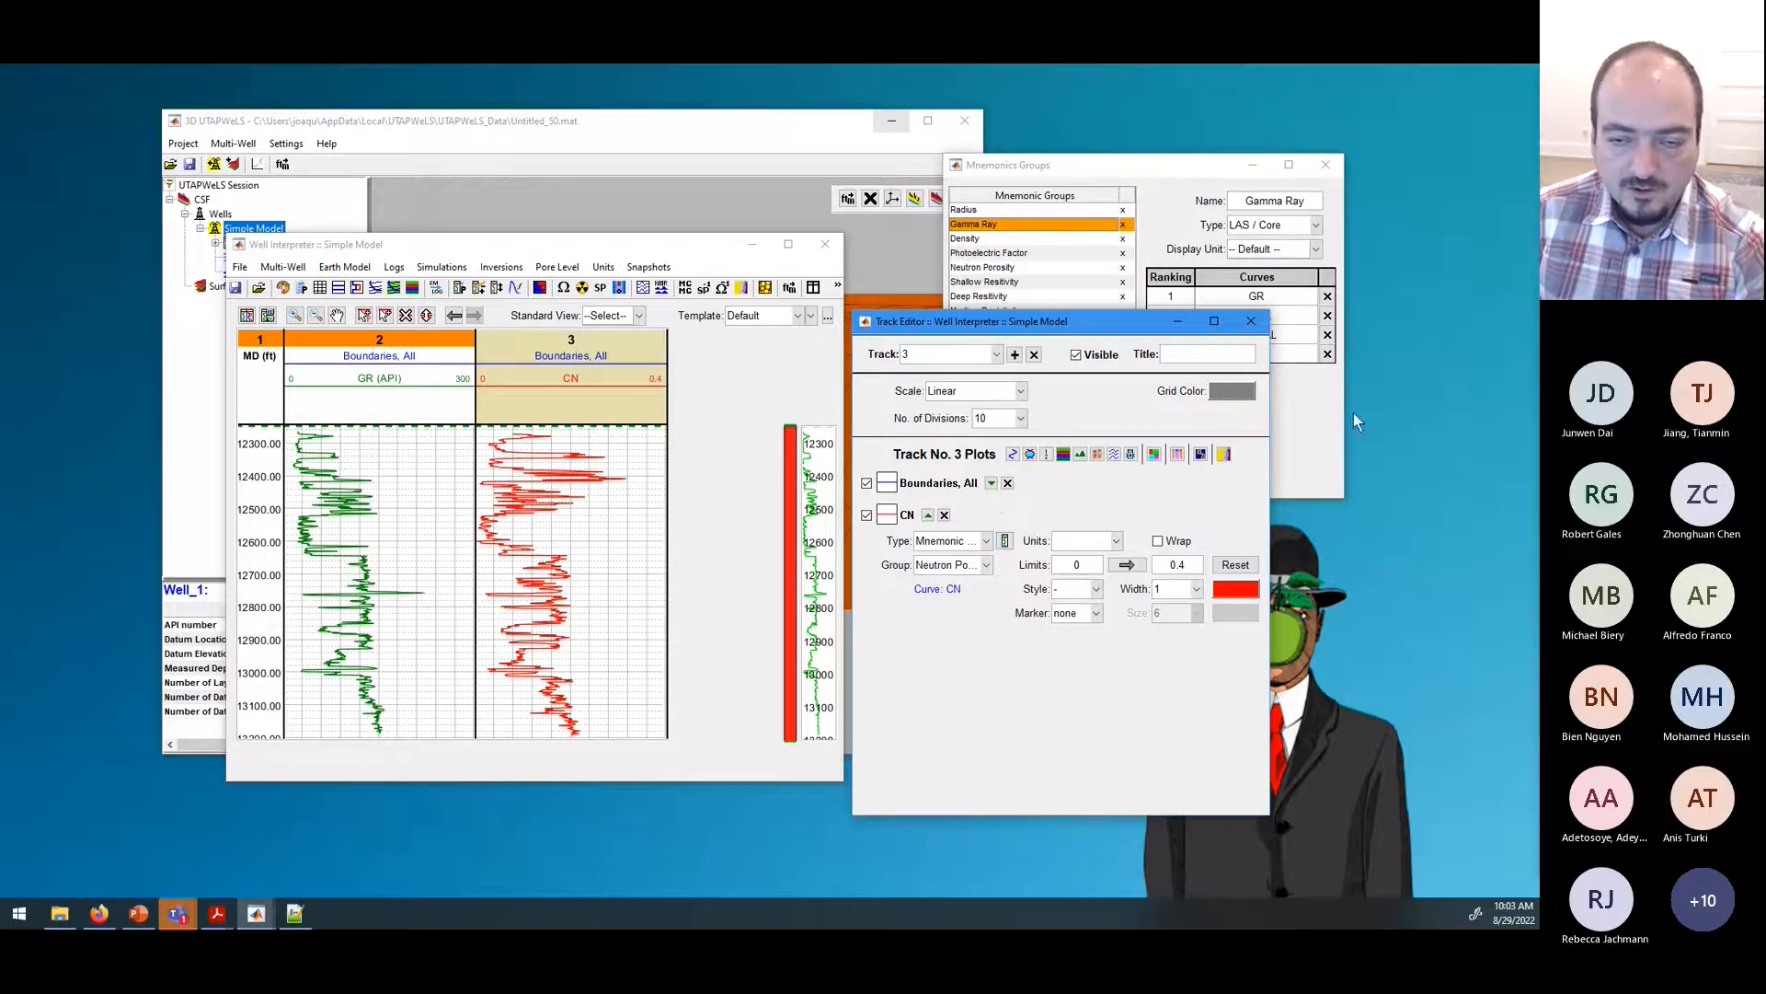
pyautogui.click(945, 515)
# Step: Remove the CN curve from the ranking of the Neutron Porosity mnemonic group
pyautogui.click(1311, 422)
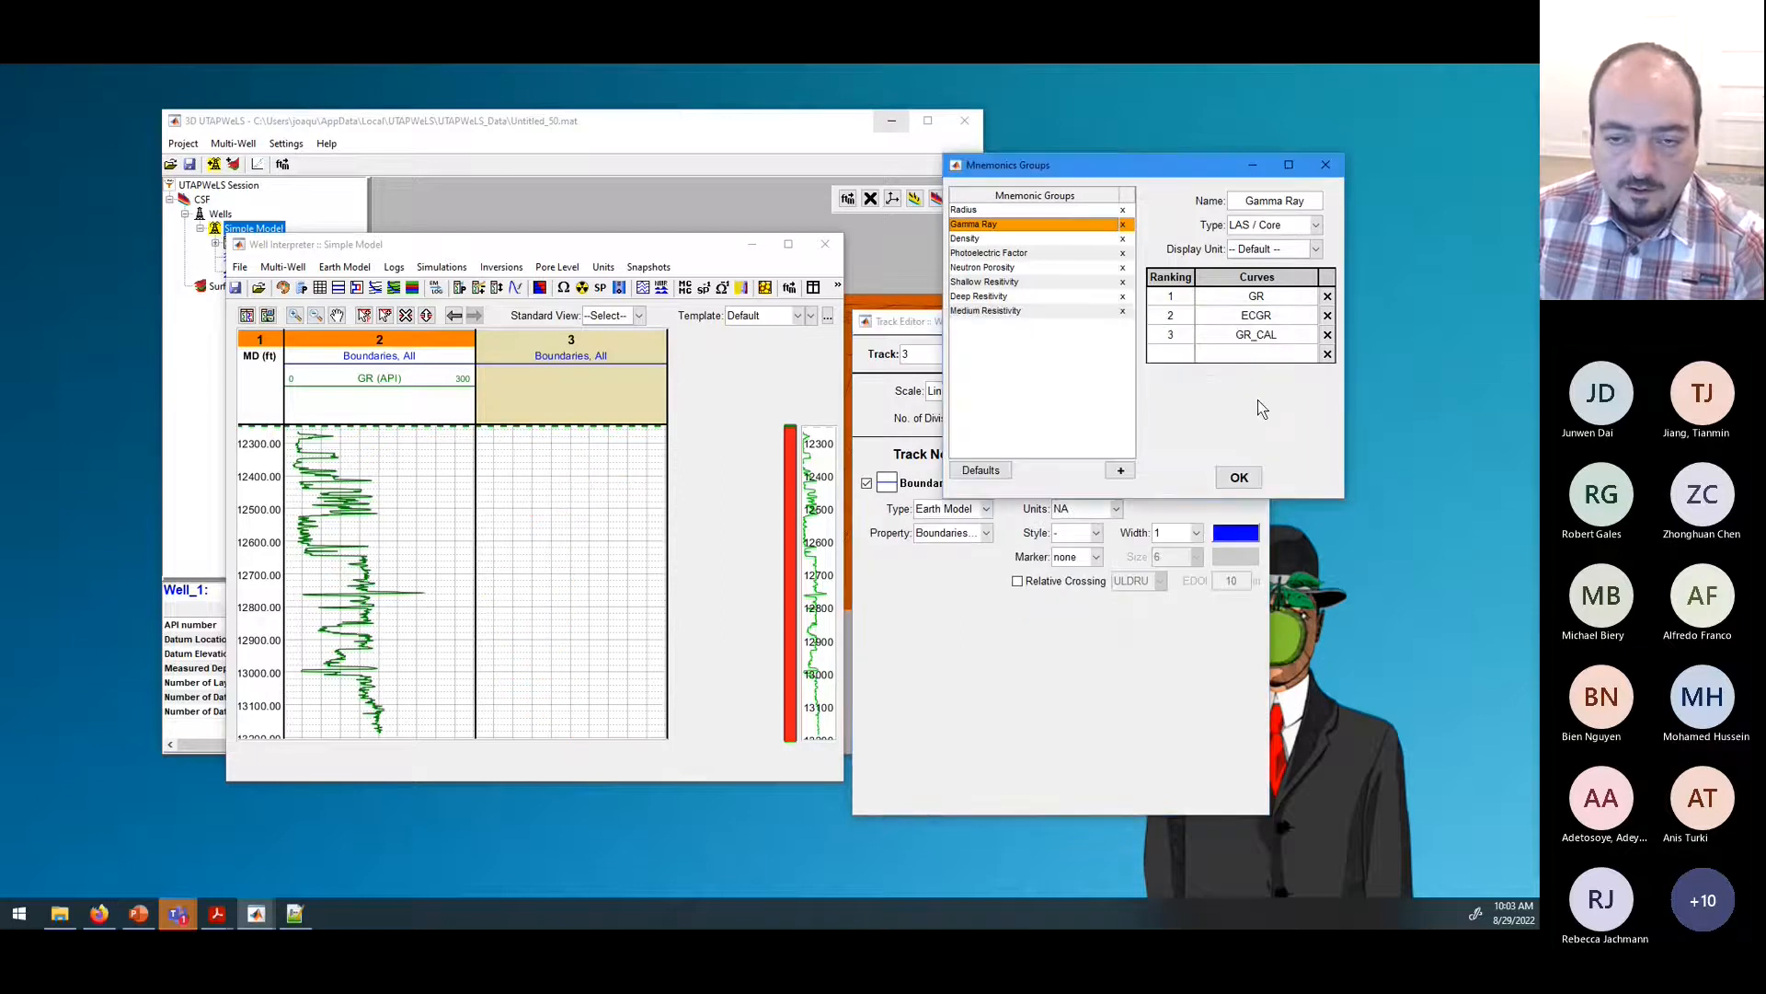
pyautogui.click(1001, 268)
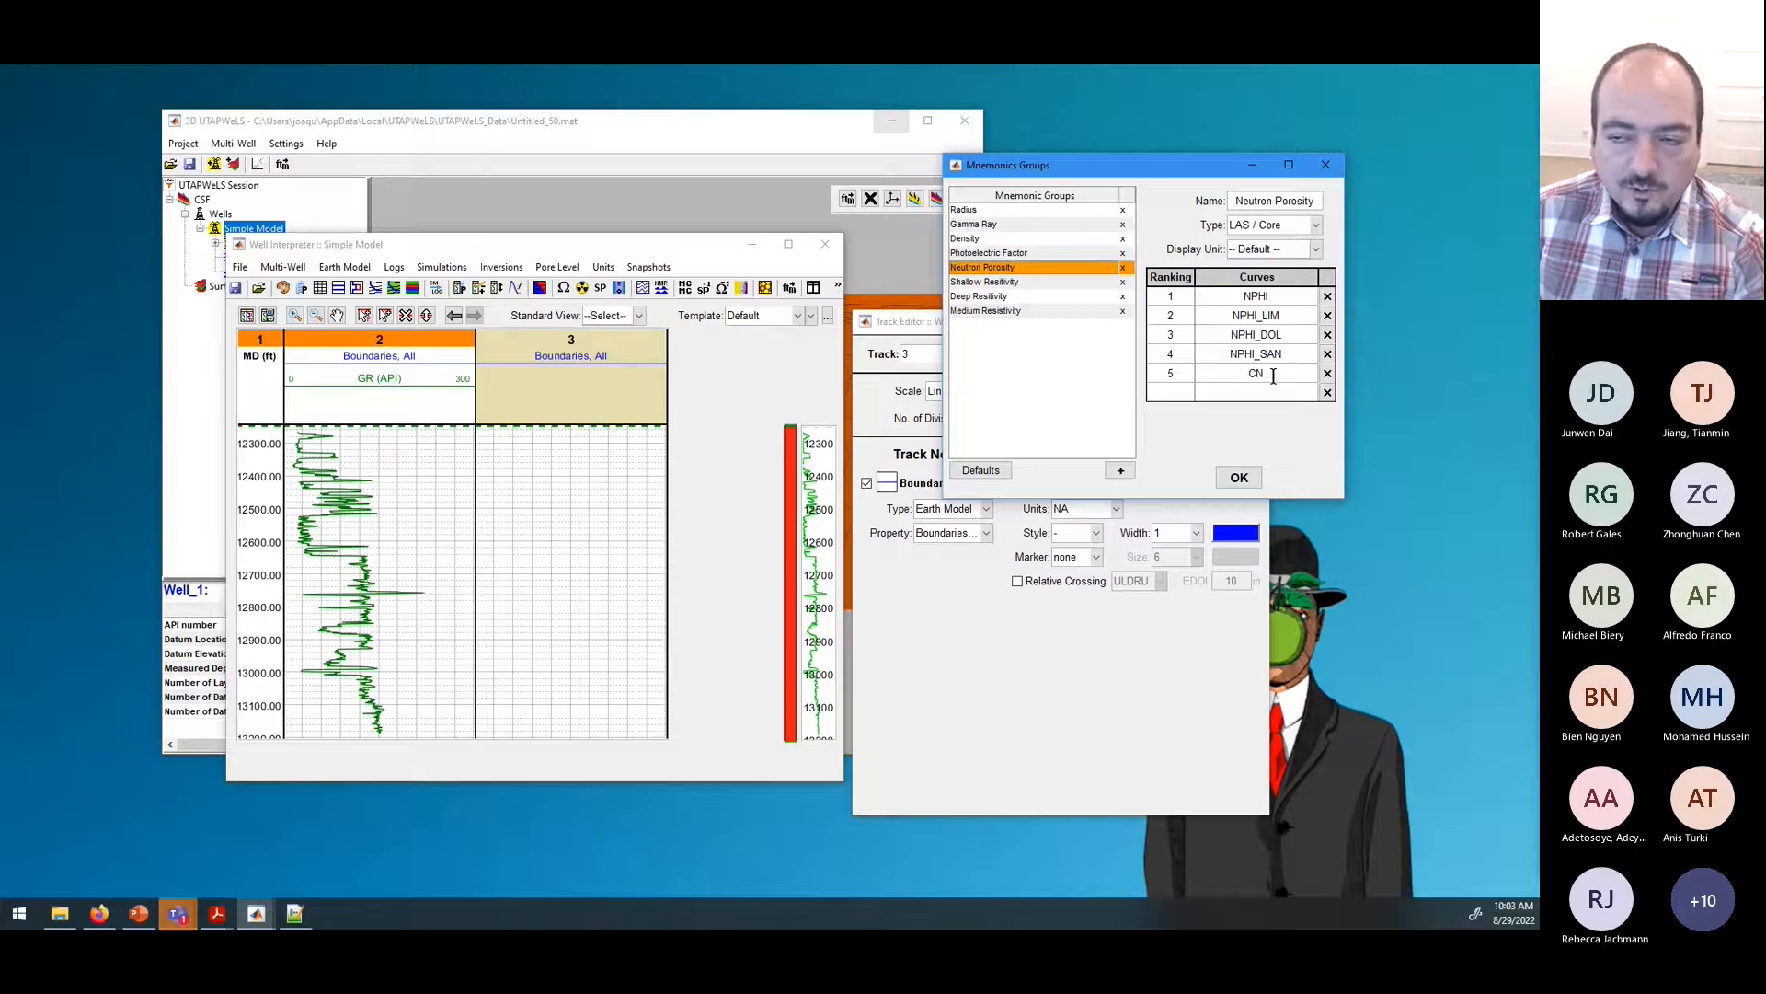
pyautogui.click(1328, 373)
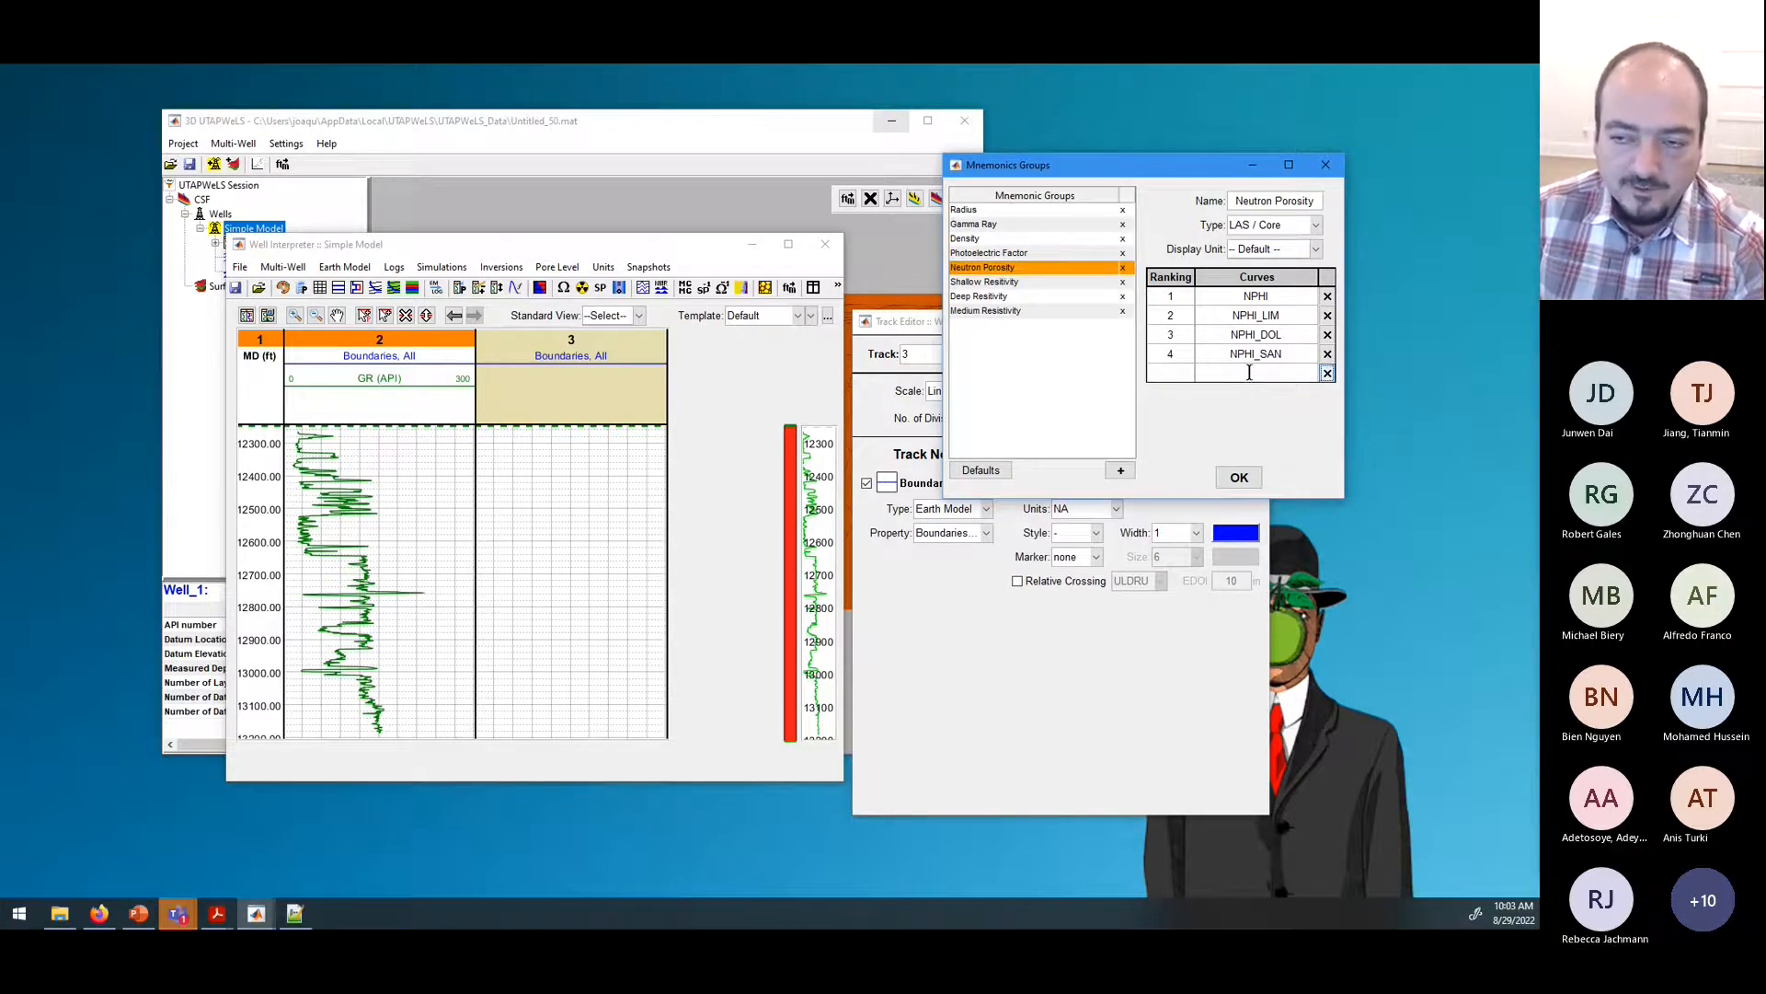
# Step: Add a second curve plot to track 3 with type Mnemonic Group and group Neutron Porosity
pyautogui.click(1250, 373)
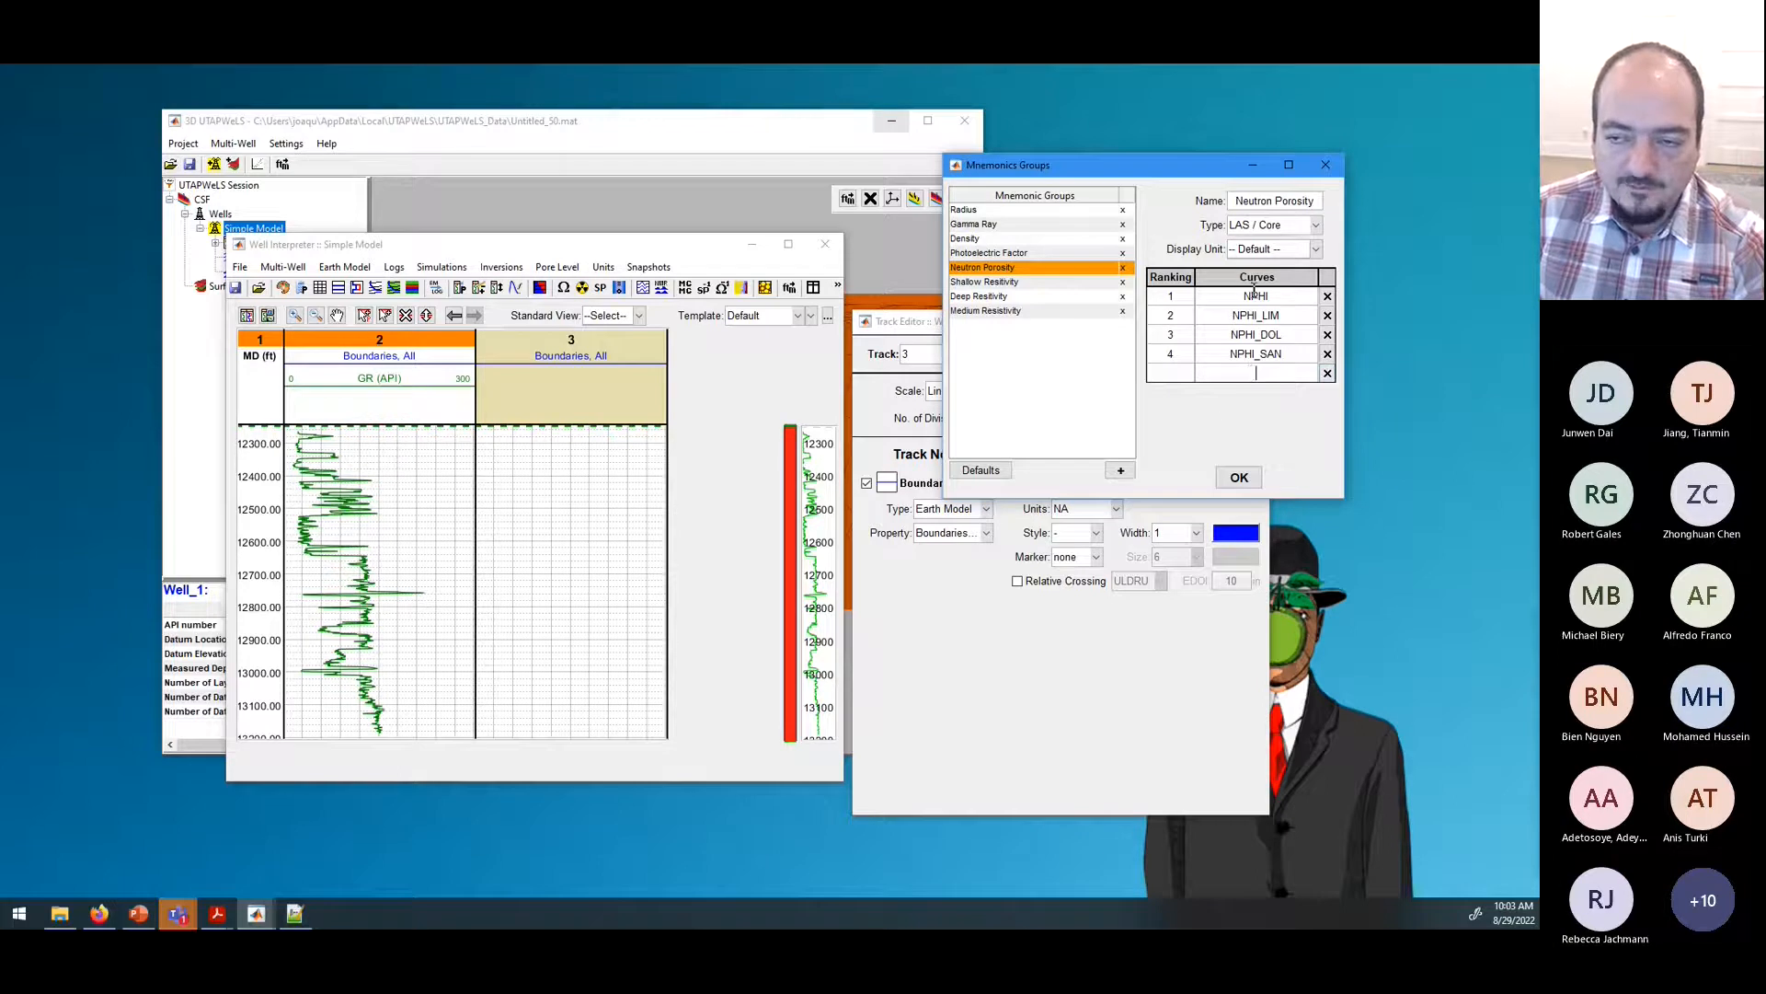
pyautogui.click(596, 466)
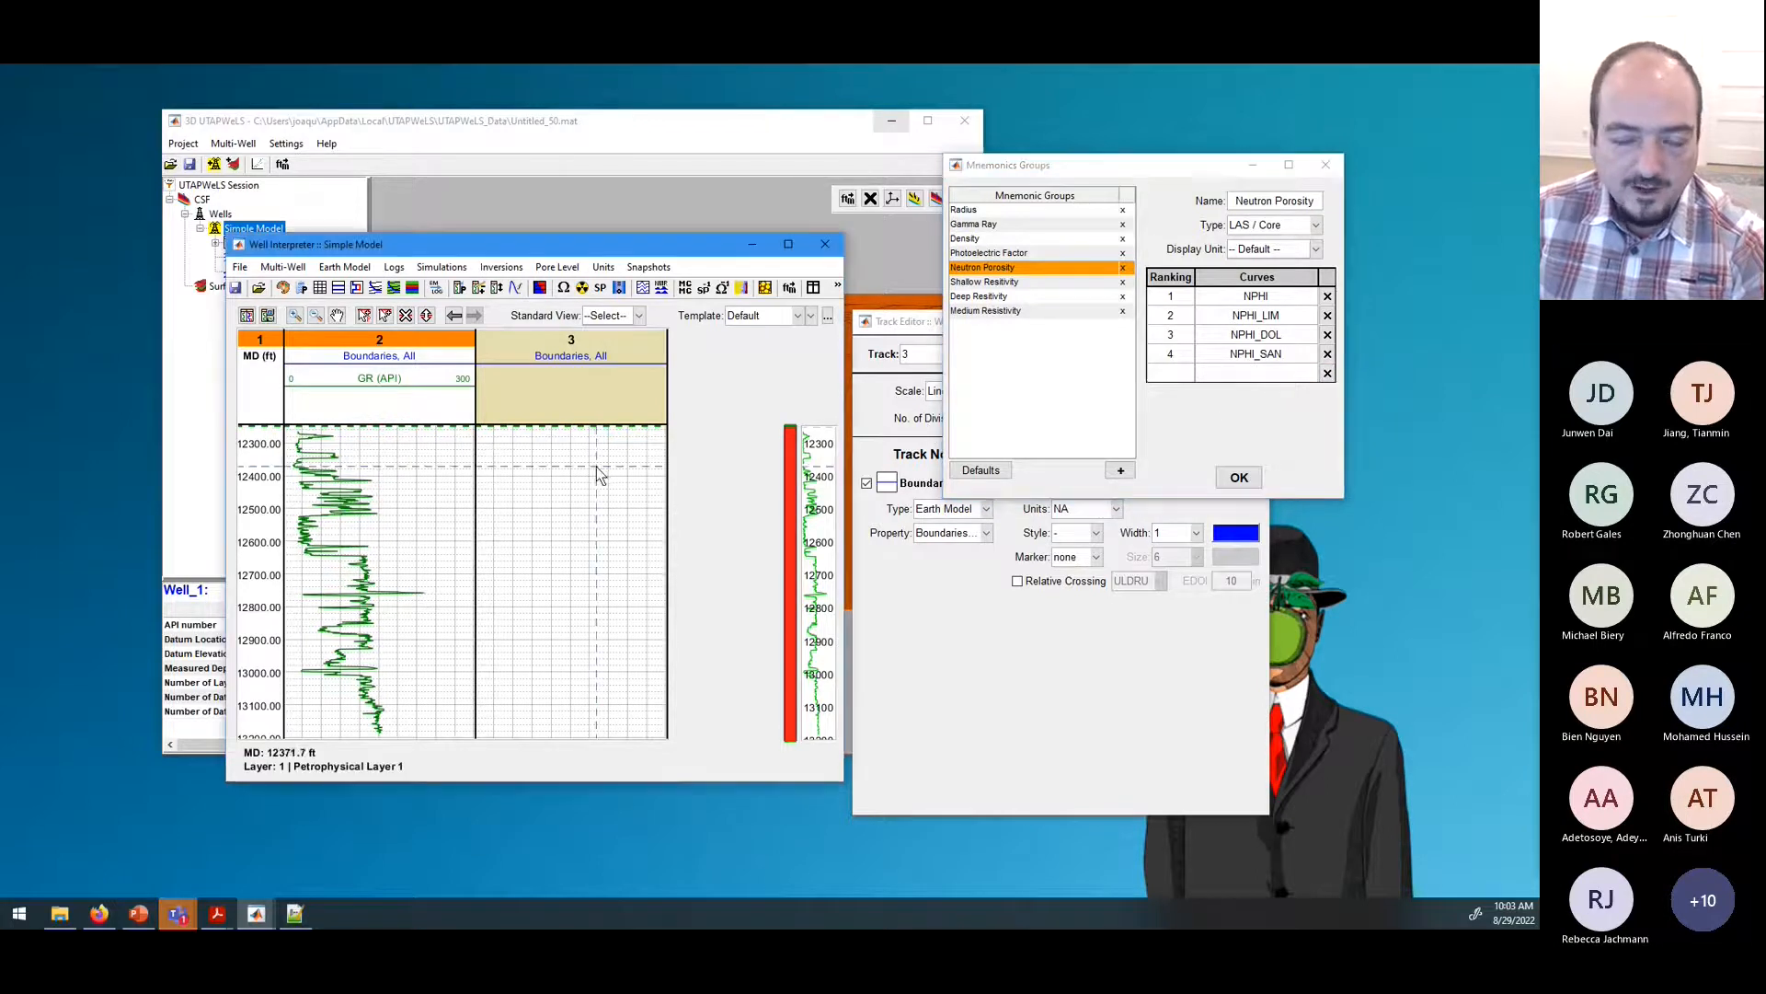
pyautogui.click(921, 595)
pyautogui.click(1011, 456)
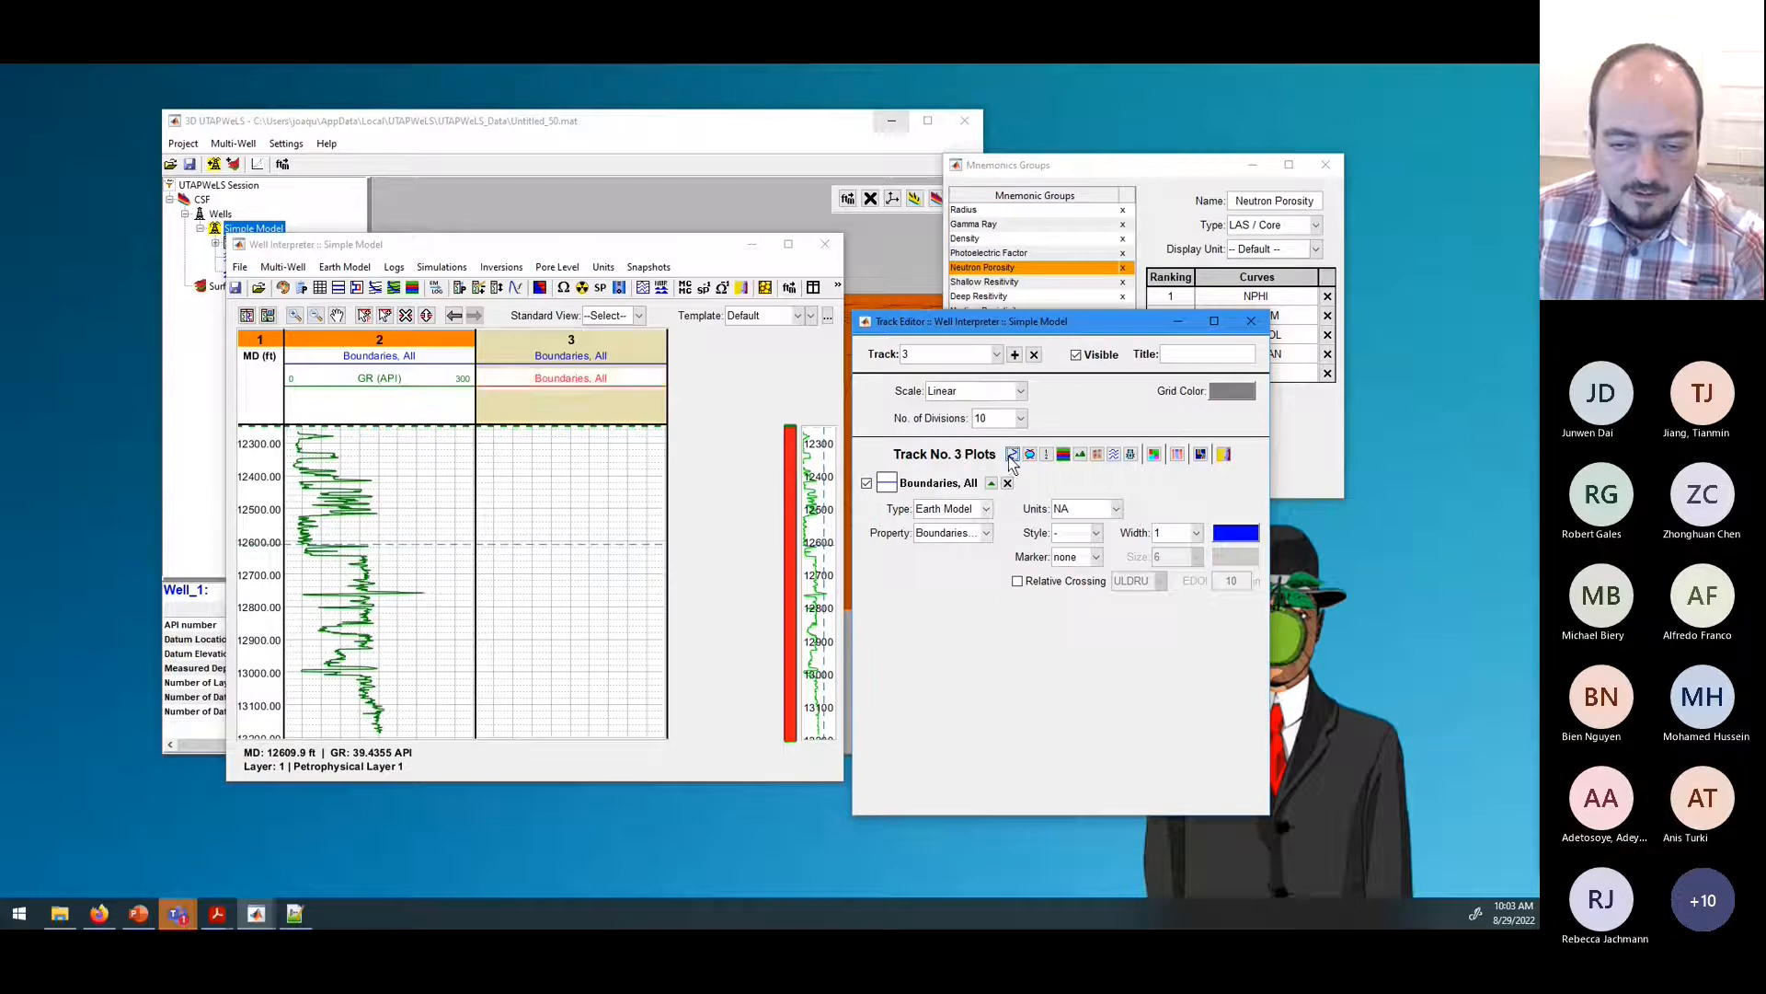
pyautogui.click(985, 541)
pyautogui.click(953, 592)
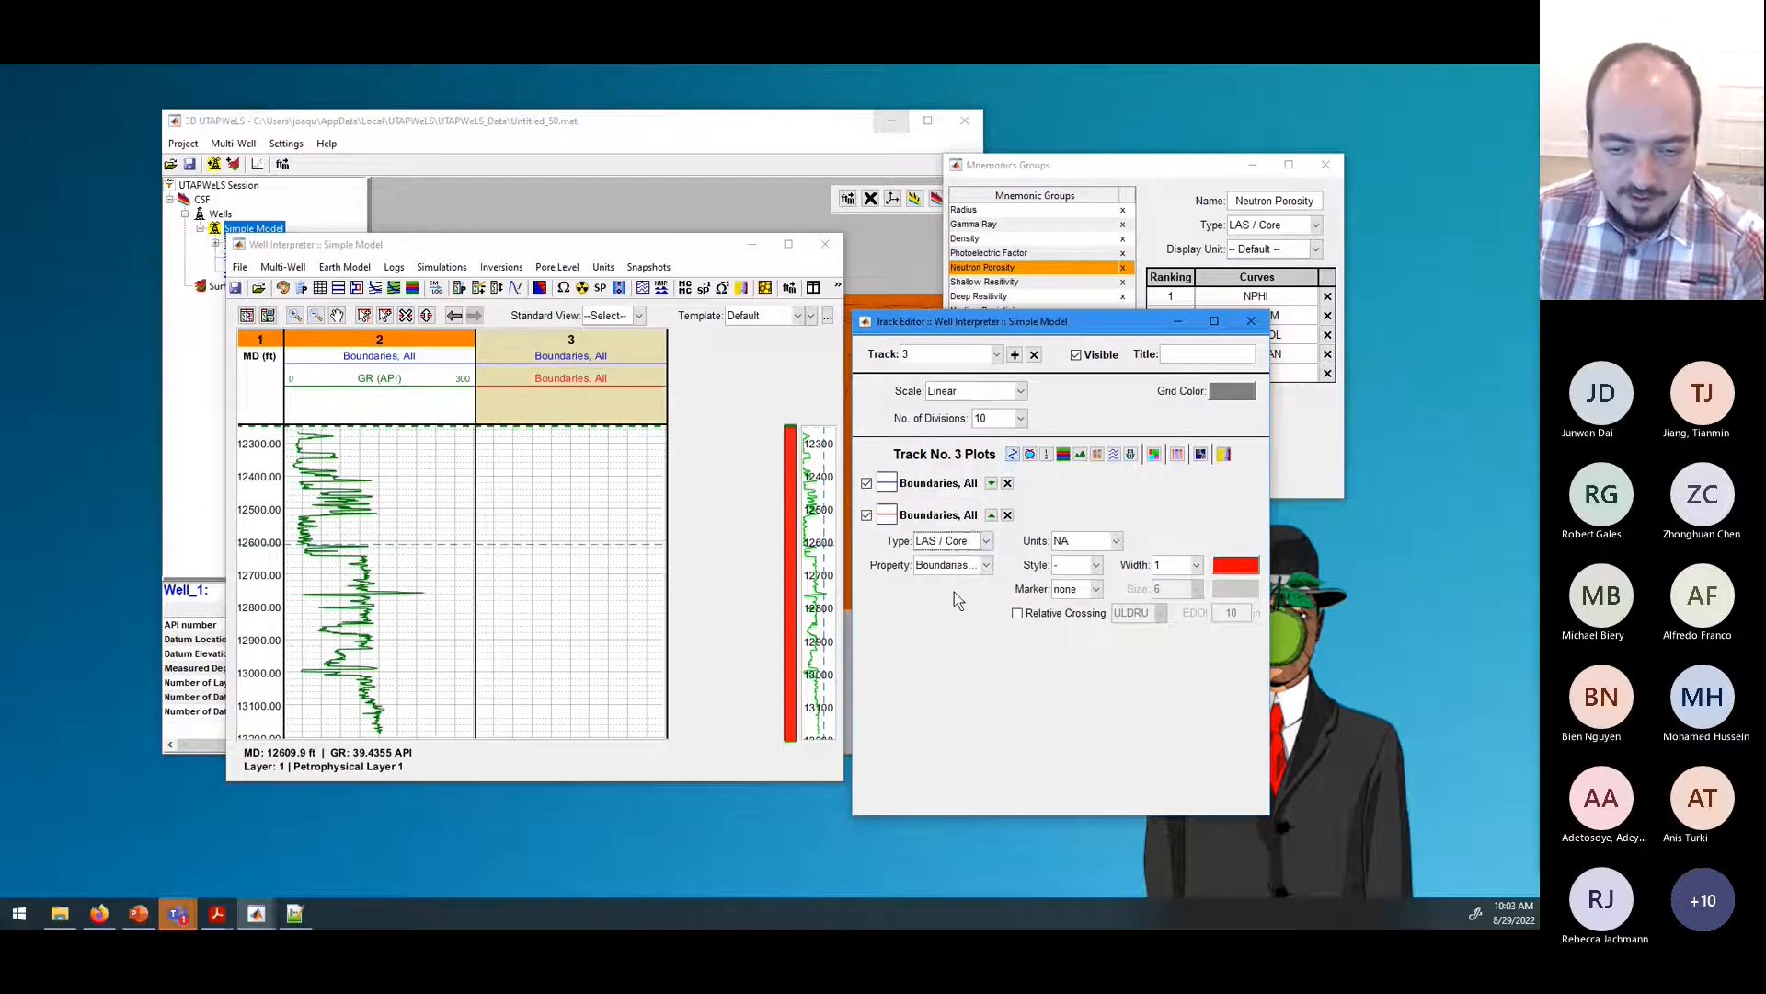
pyautogui.click(985, 541)
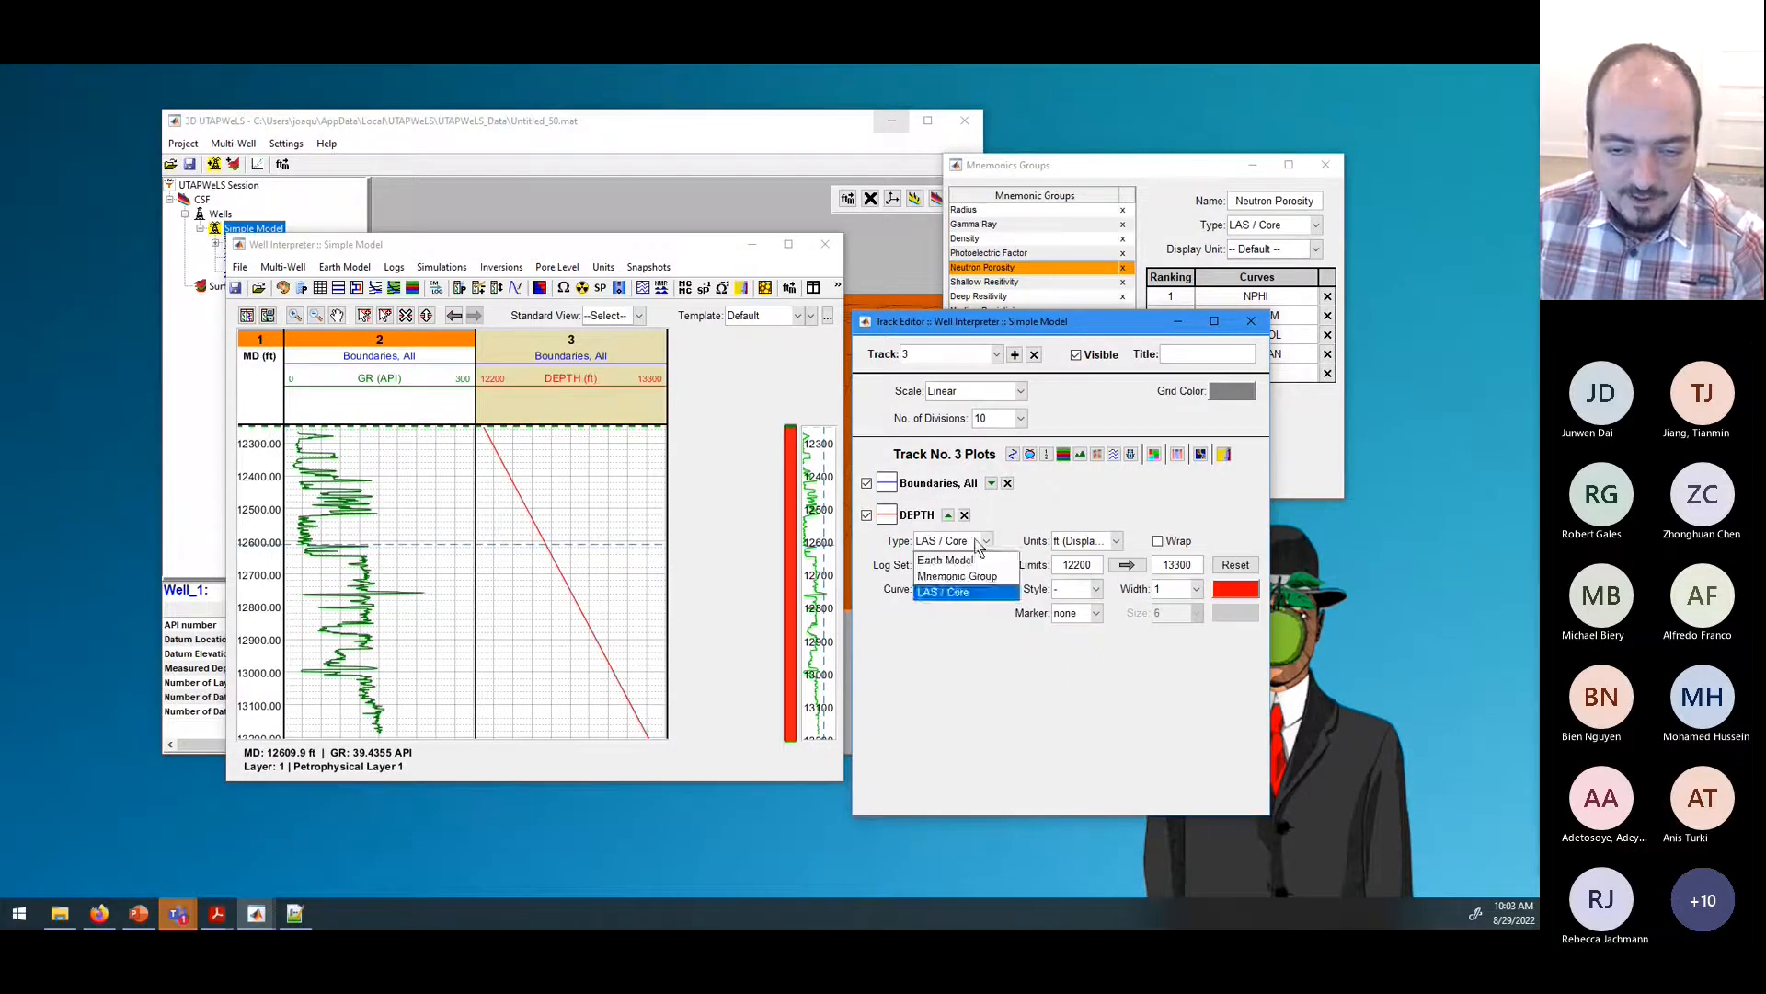
pyautogui.click(957, 580)
pyautogui.click(979, 567)
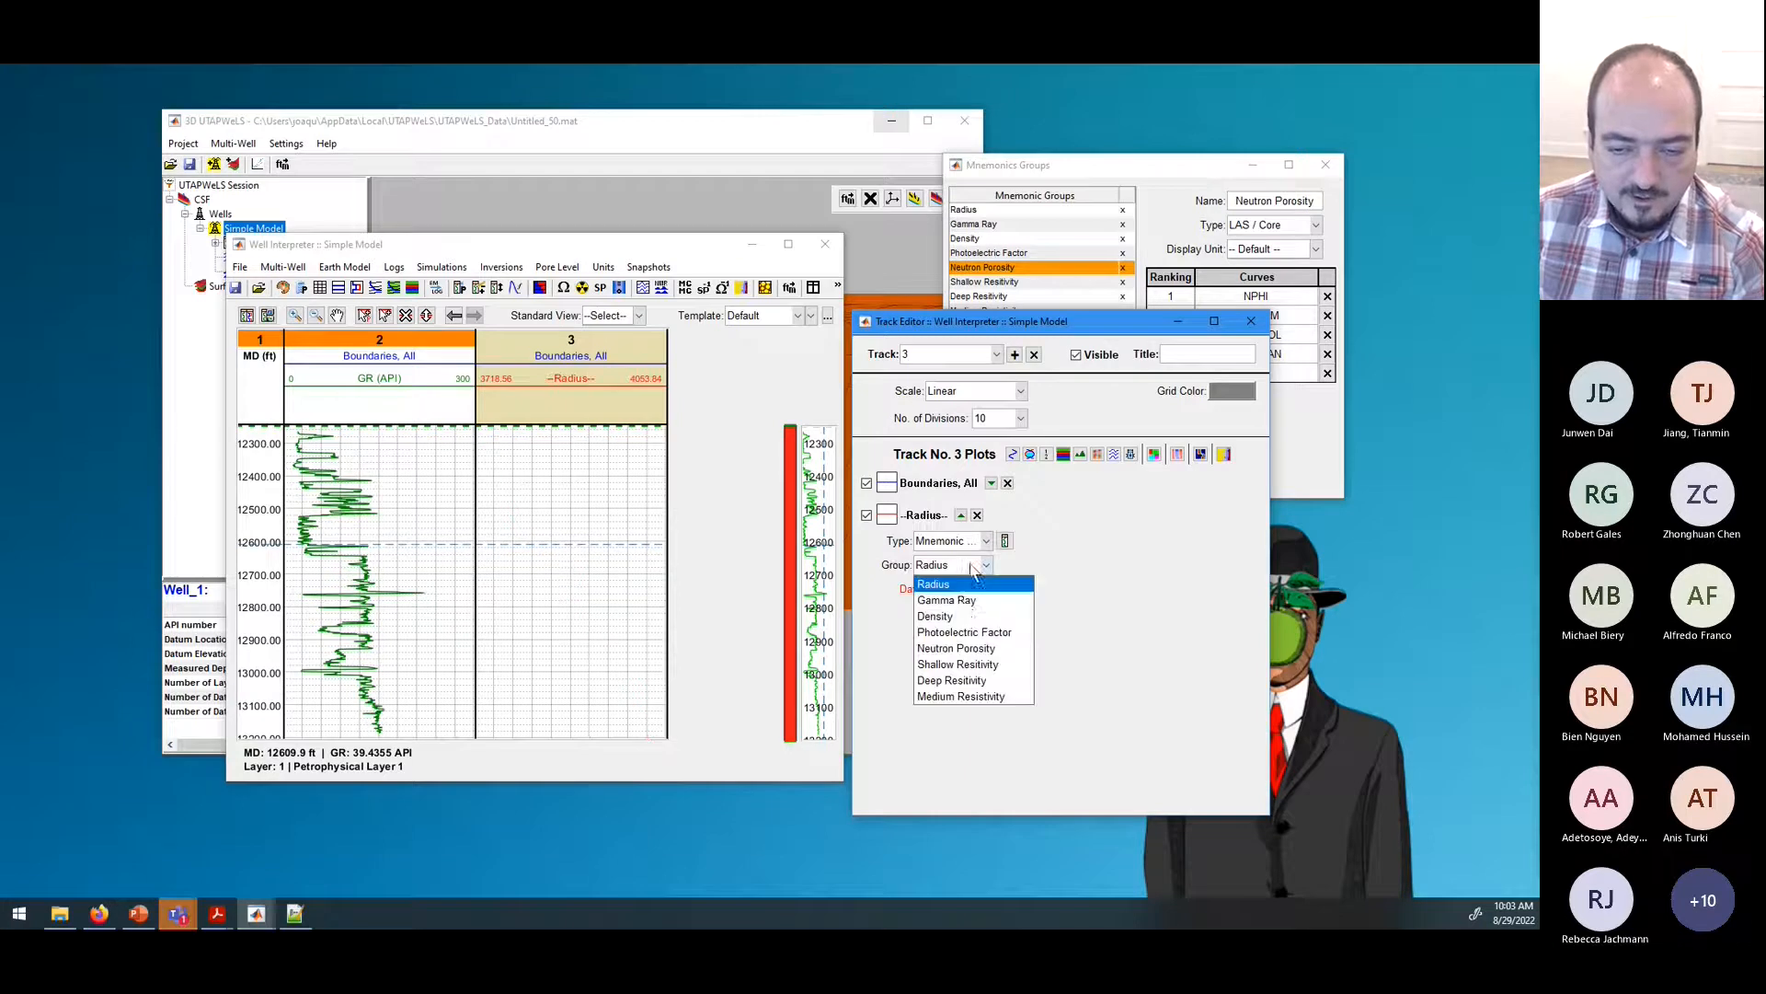
pyautogui.click(961, 647)
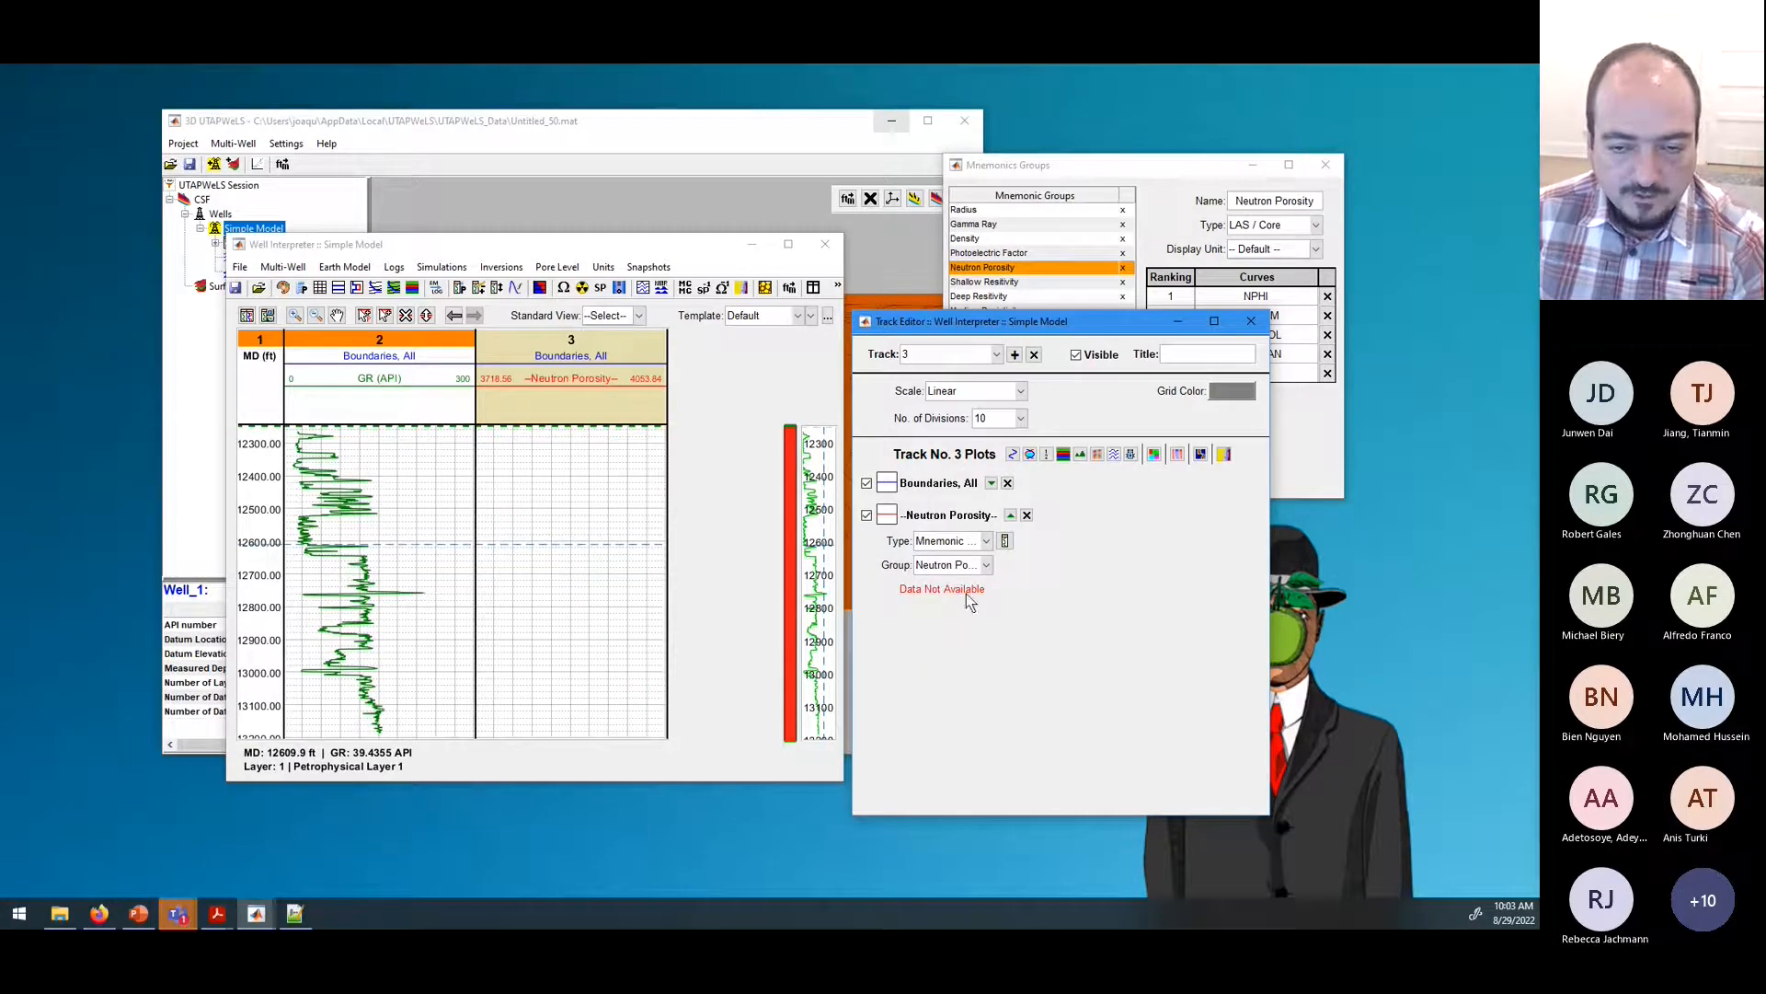
# Step: Check the Neutron Porosity group's ranked curves and view the CN curve's description and statistics under Sample_LAS_File.las, widening the details area
pyautogui.click(1004, 540)
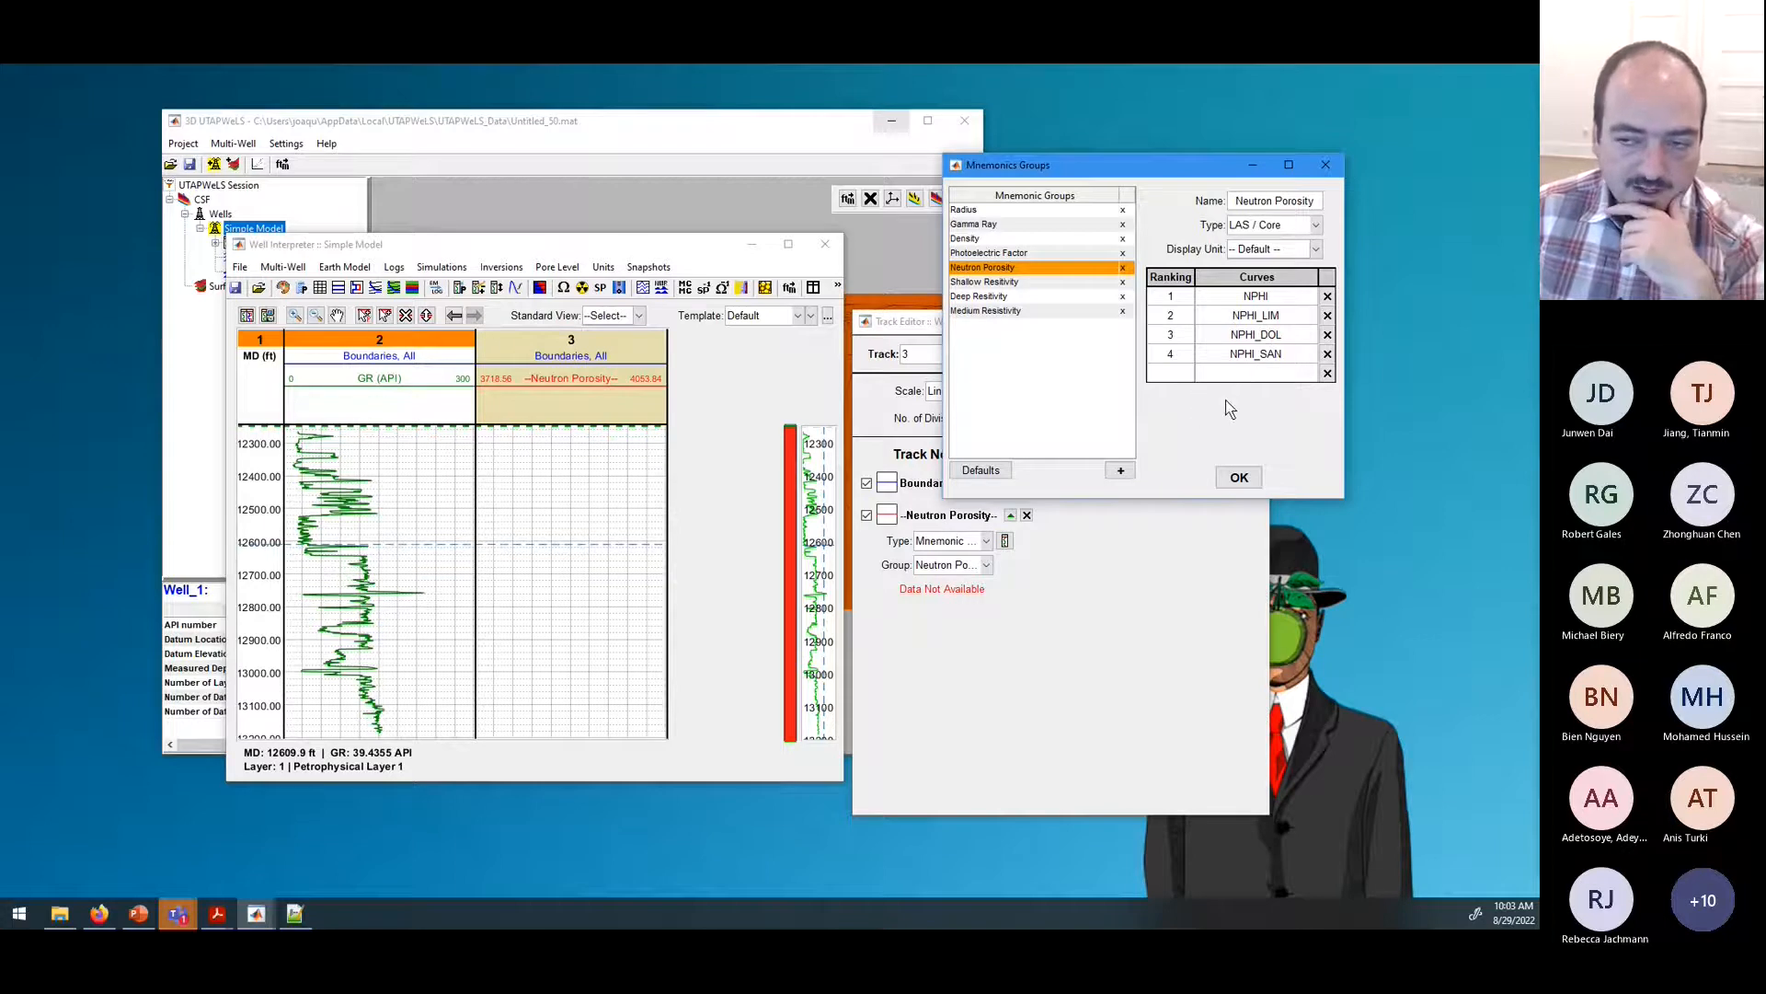
pyautogui.click(212, 246)
pyautogui.click(241, 276)
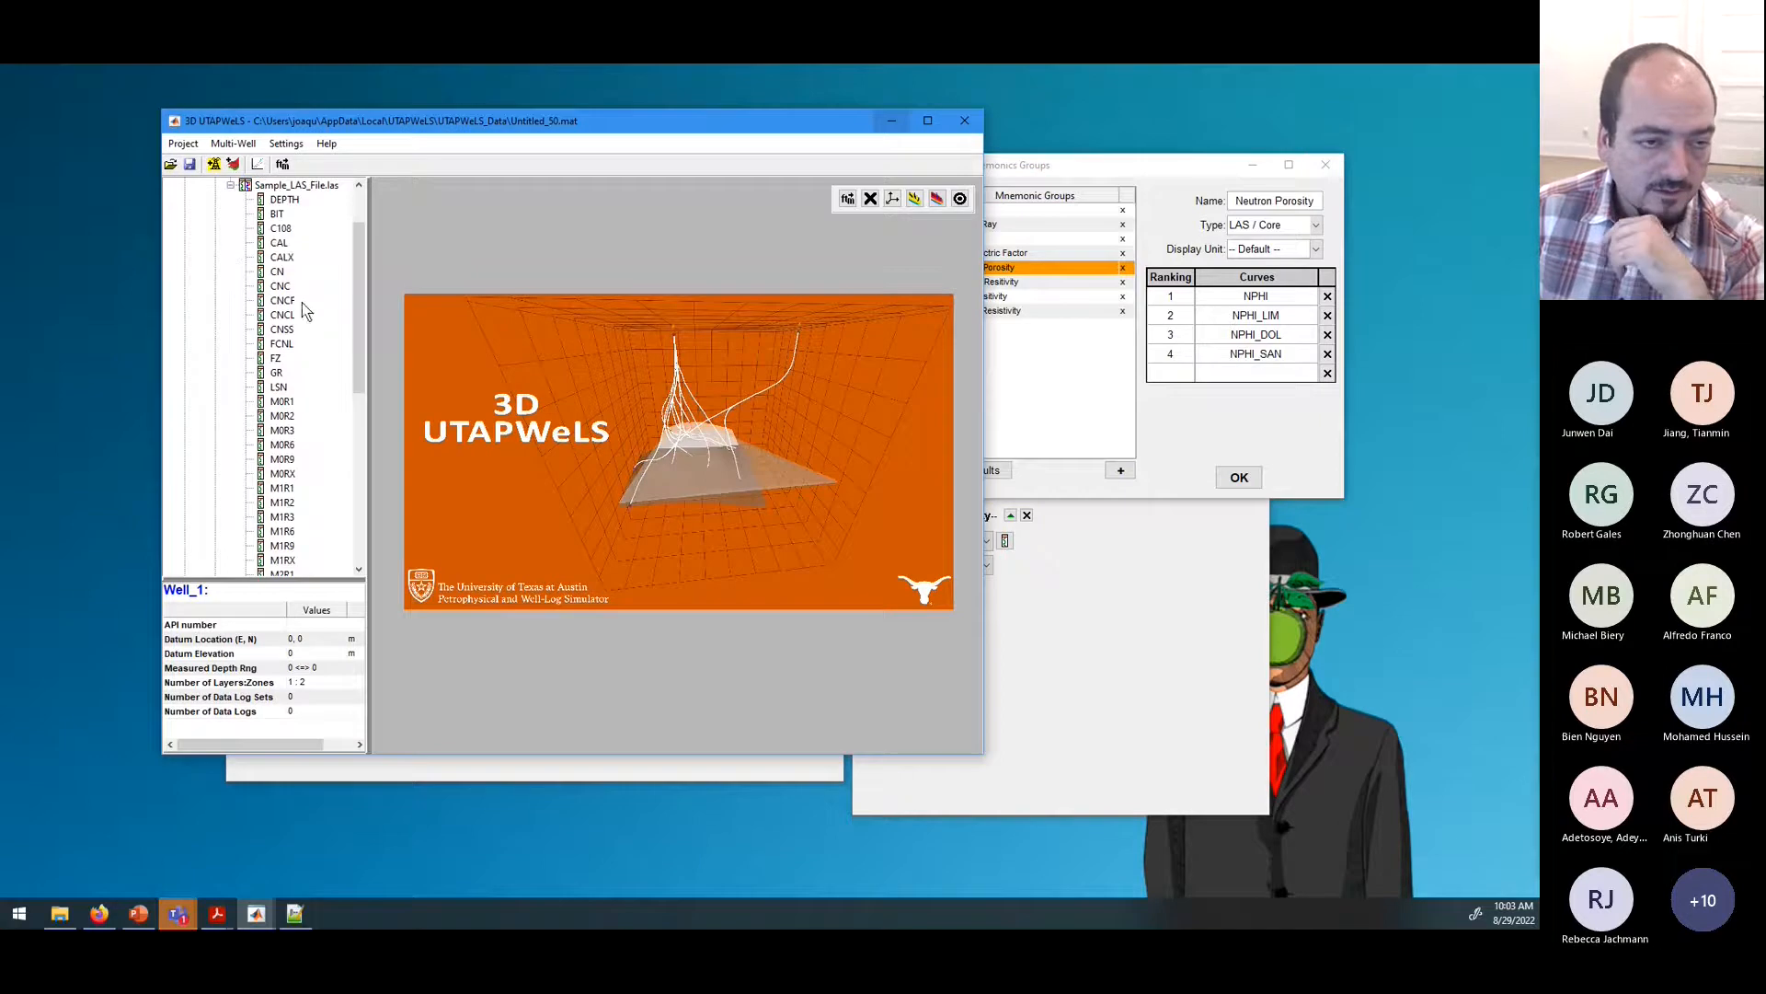
pyautogui.click(278, 272)
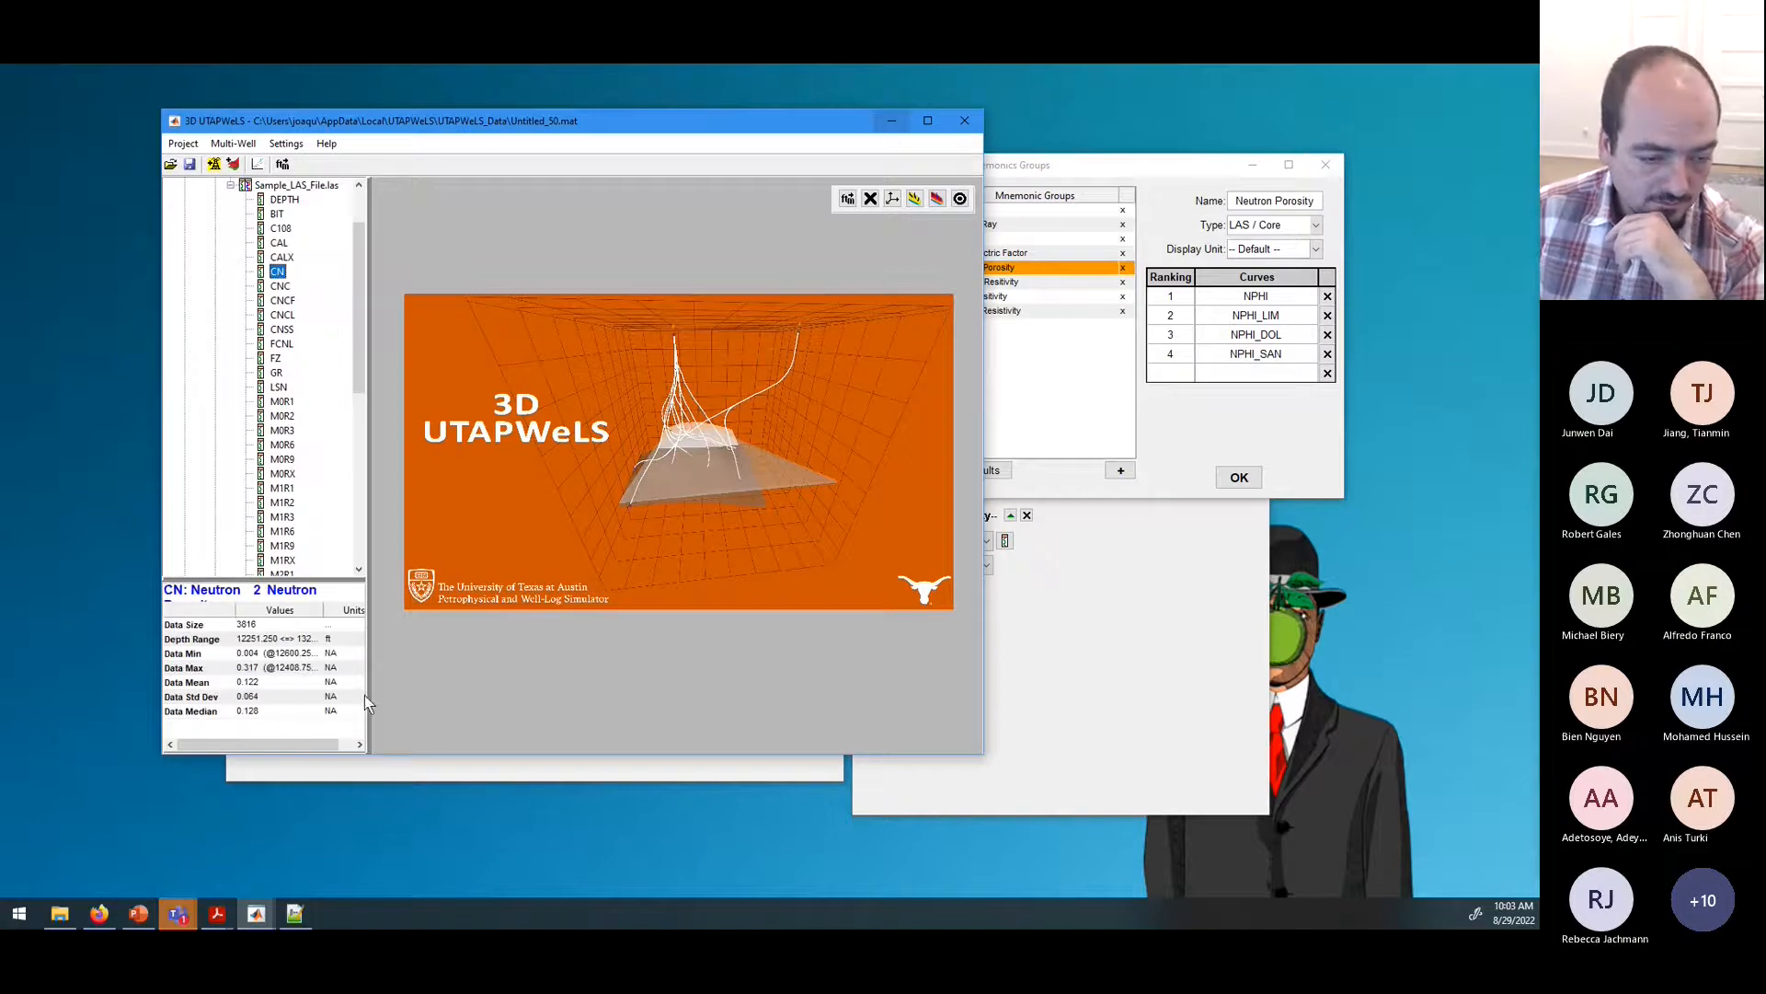
pyautogui.moveTo(366, 704); pyautogui.dragTo(419, 697)
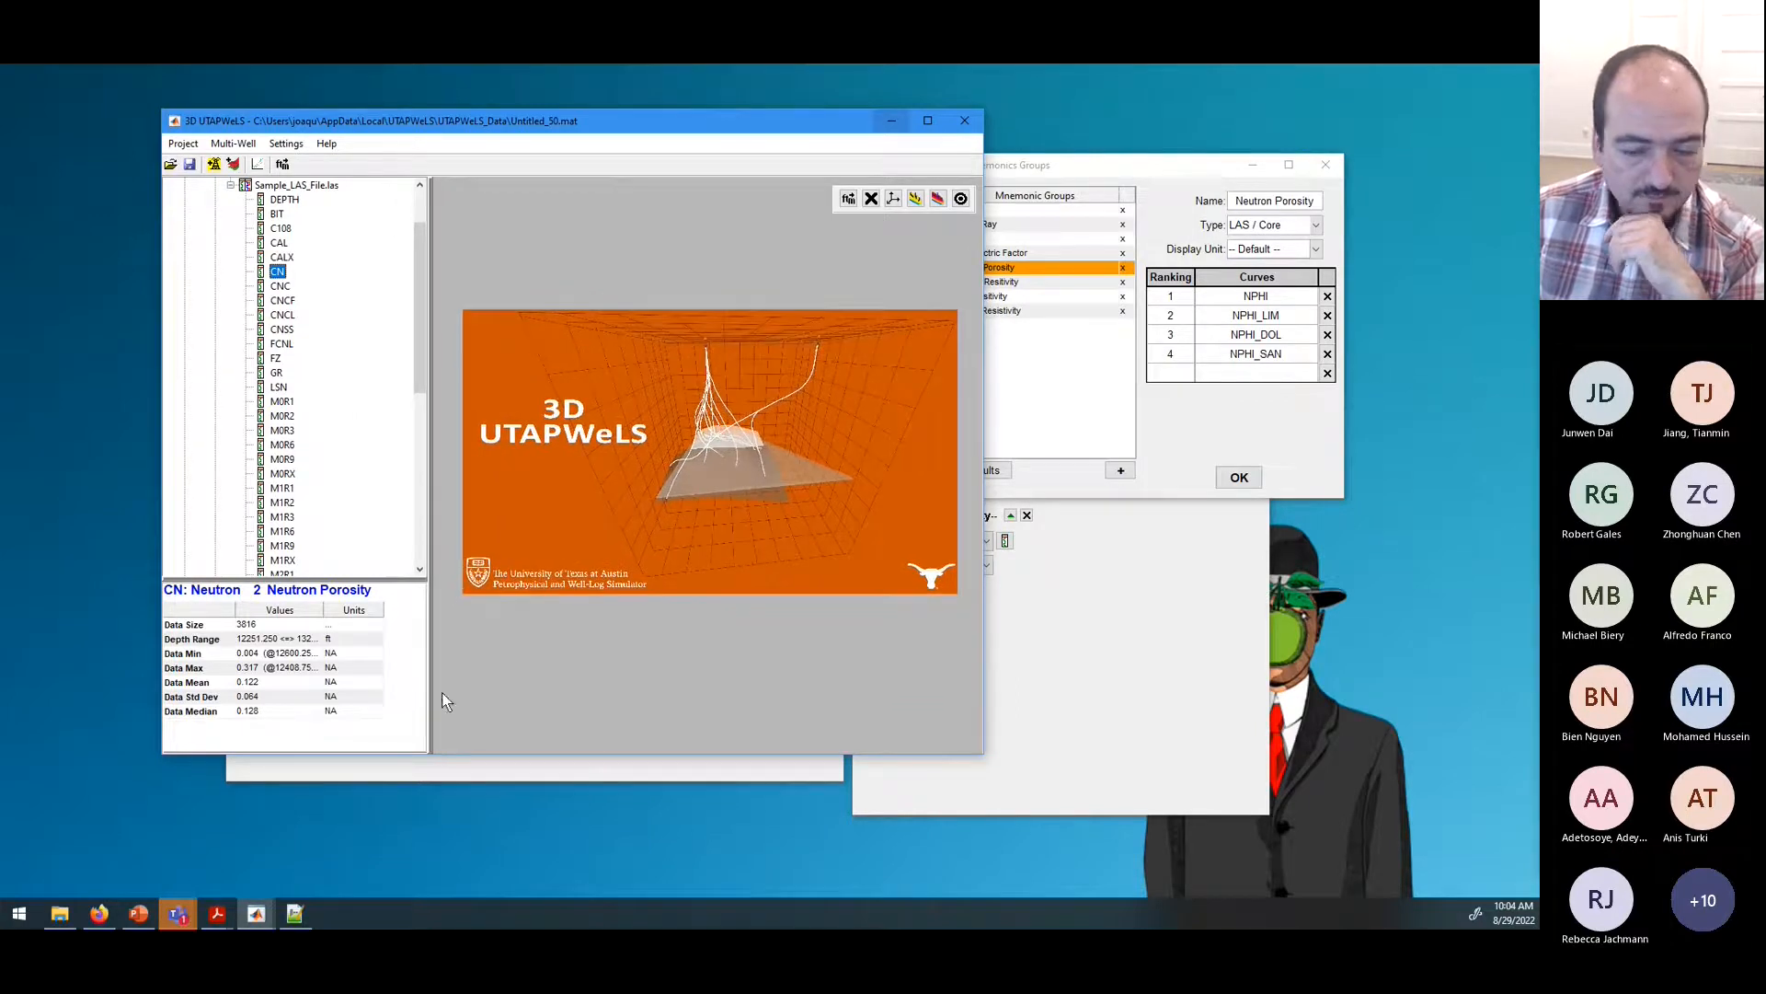
# Step: Switch the Neutron Porosity plot in track 3 to type LAS / Core and back to Mnemonic Group
pyautogui.click(792, 768)
pyautogui.click(1232, 629)
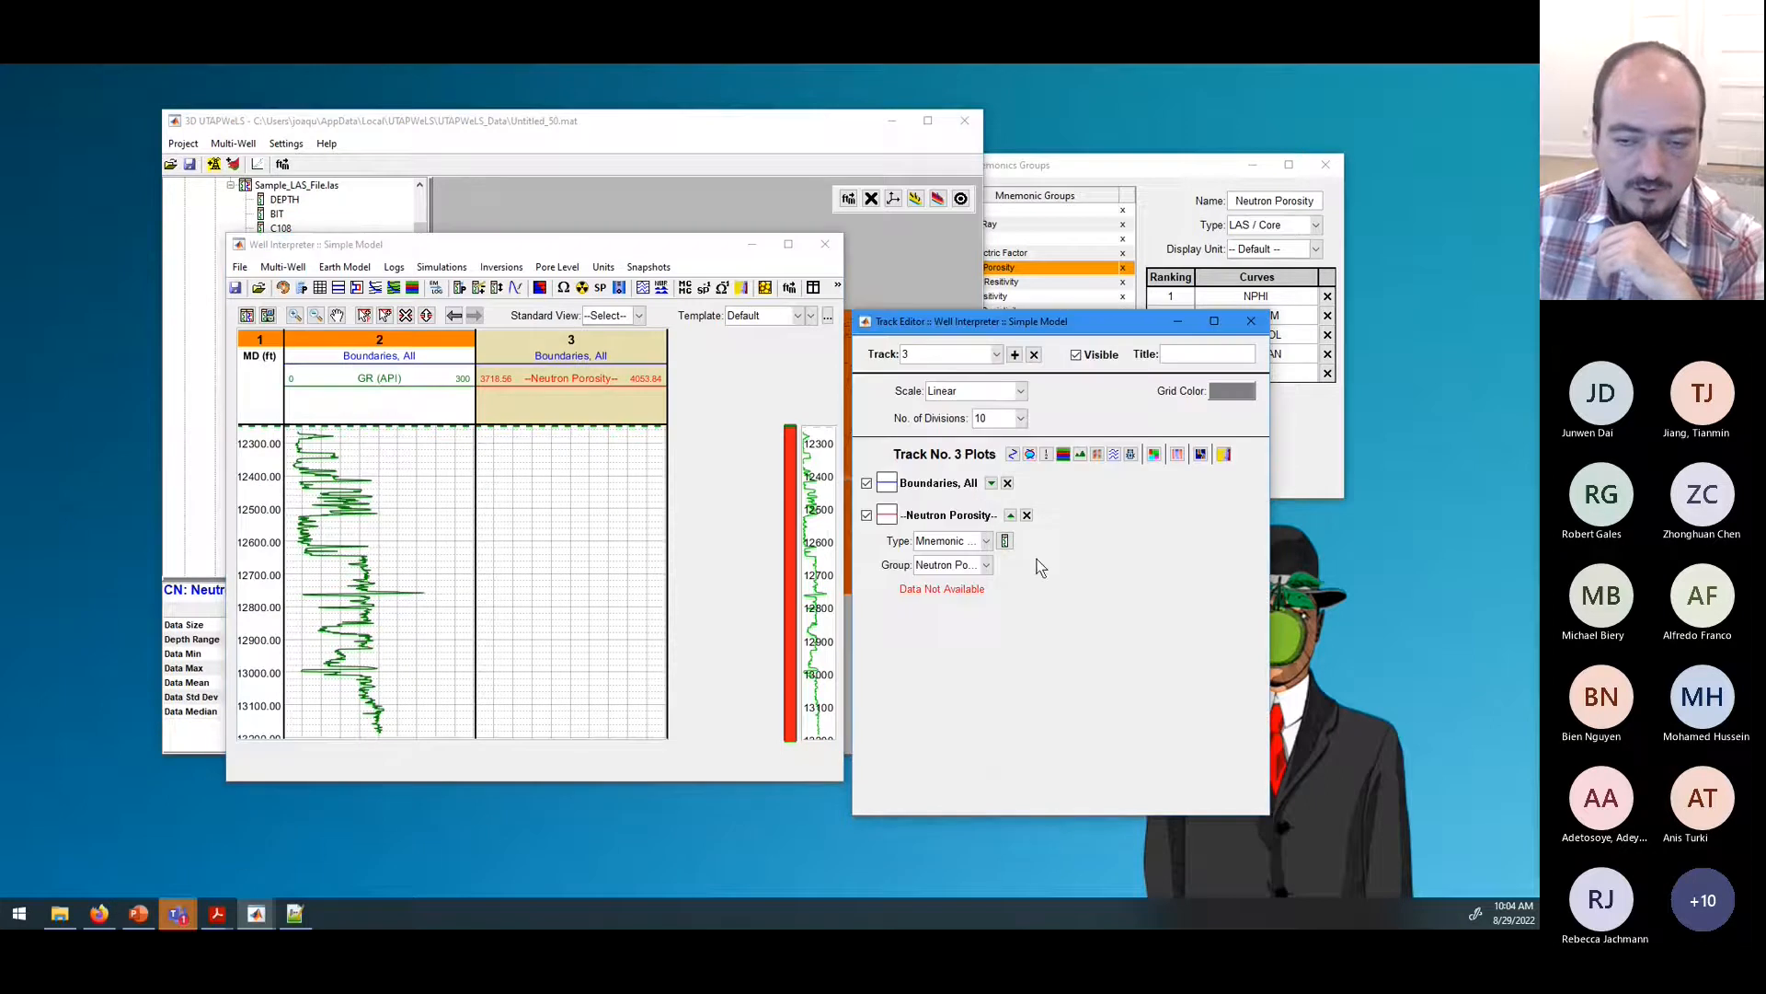
pyautogui.click(985, 541)
pyautogui.click(977, 570)
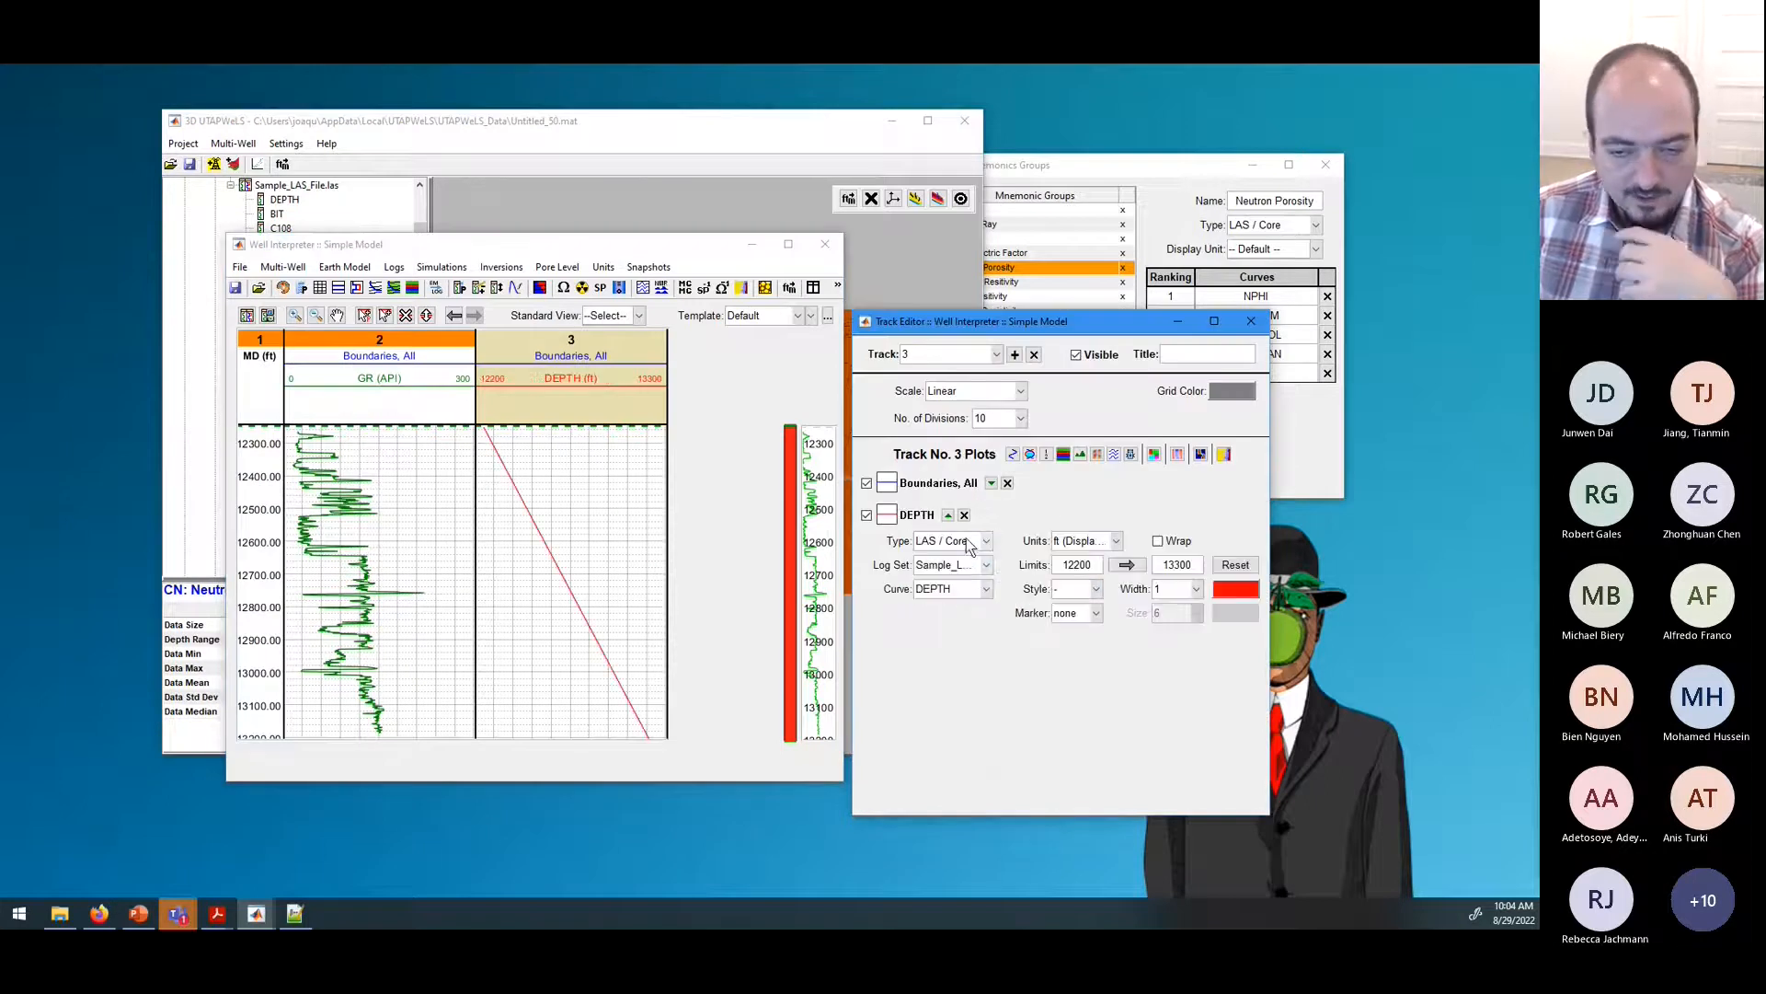
pyautogui.click(970, 543)
pyautogui.click(980, 583)
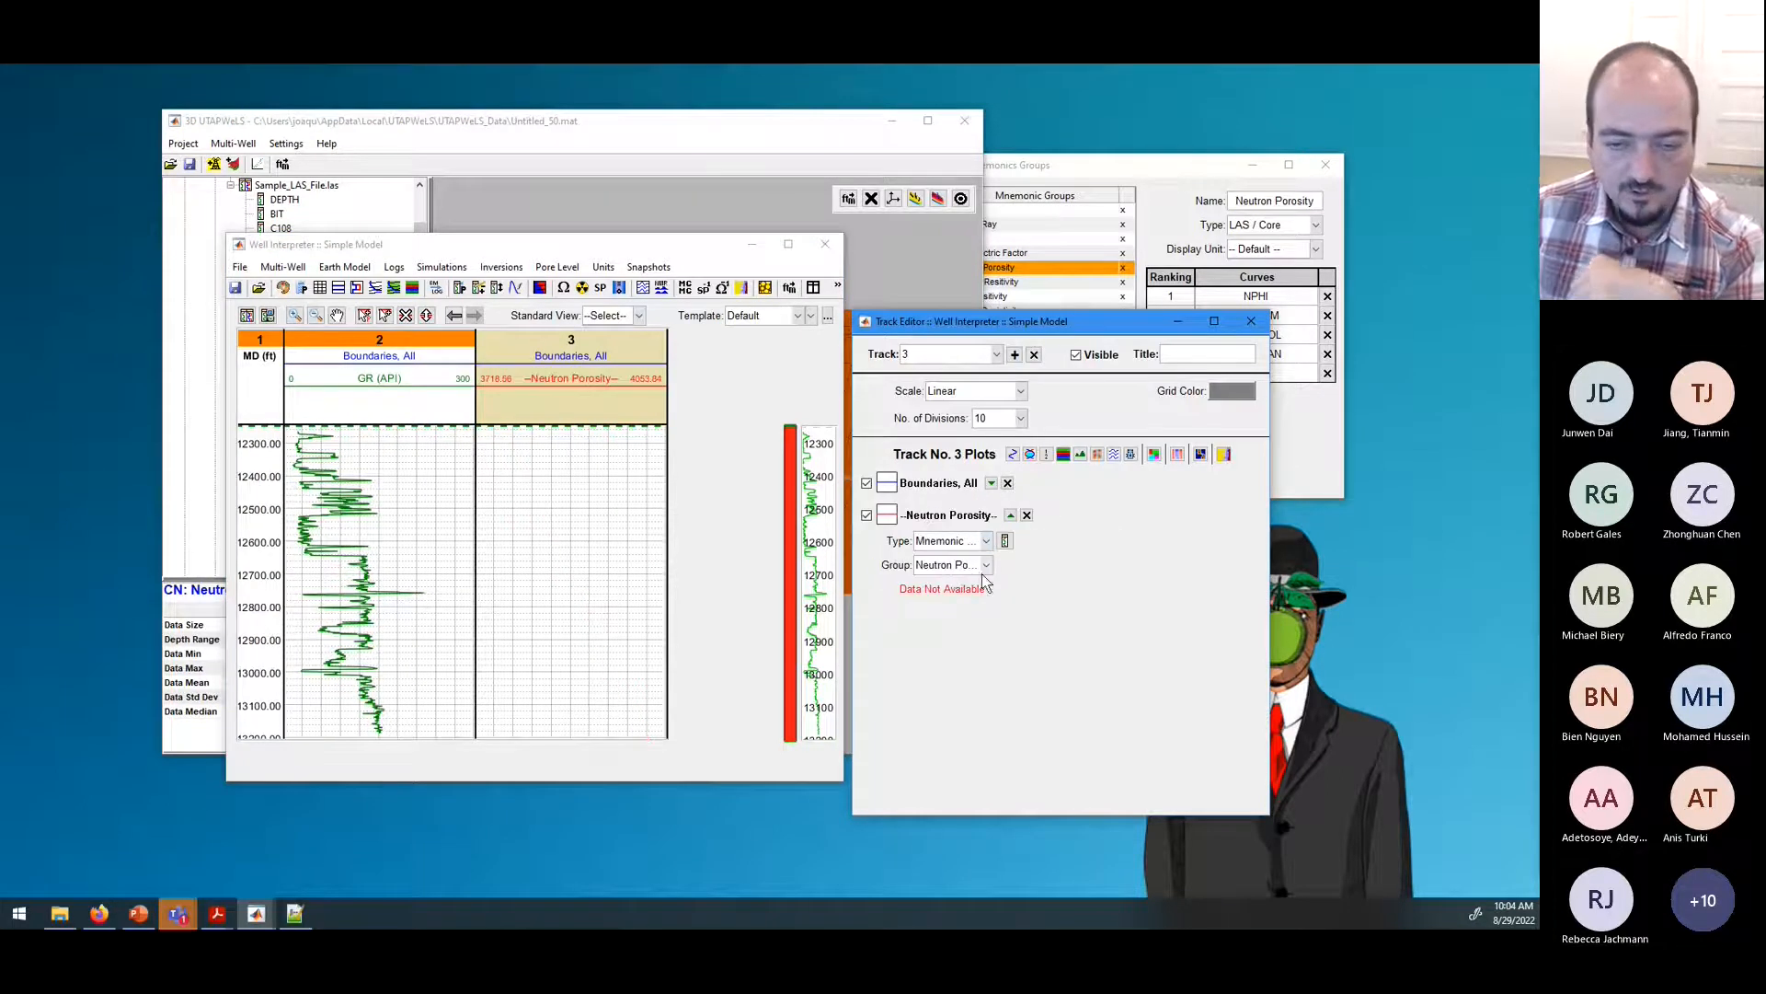
# Step: Add the CN curve as rank 5 in the Neutron Porosity mnemonic group
pyautogui.click(1325, 432)
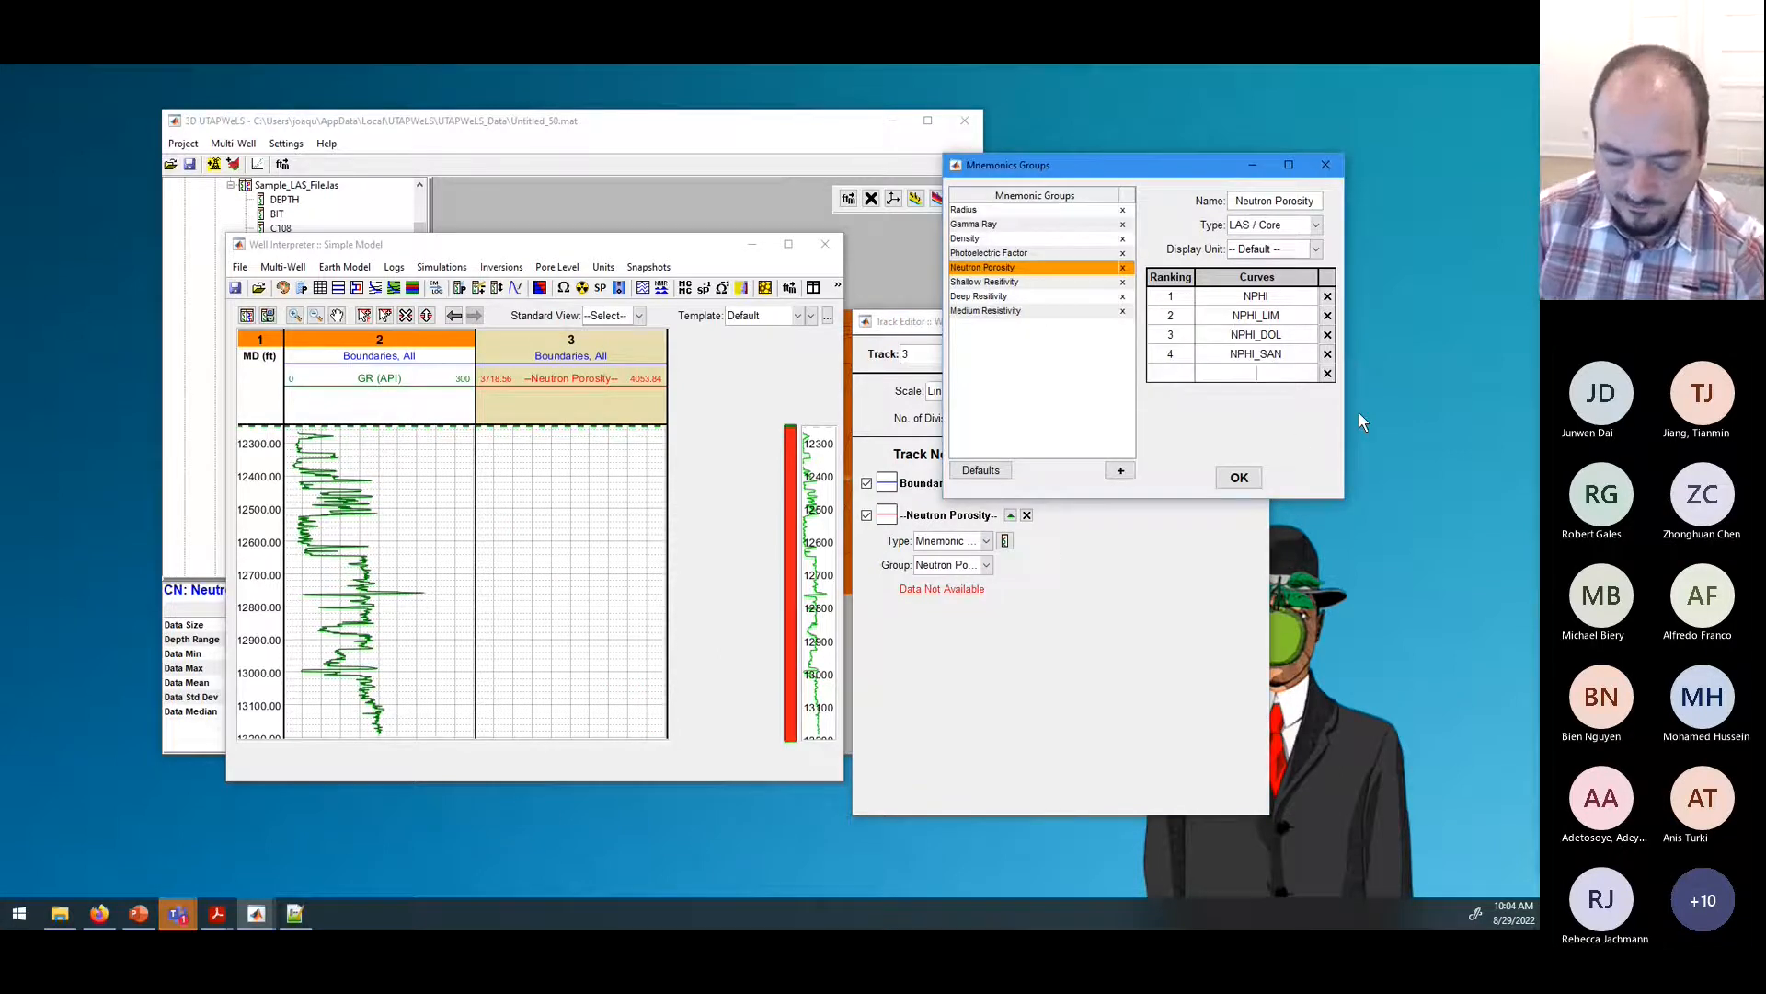
pyautogui.write('CN')
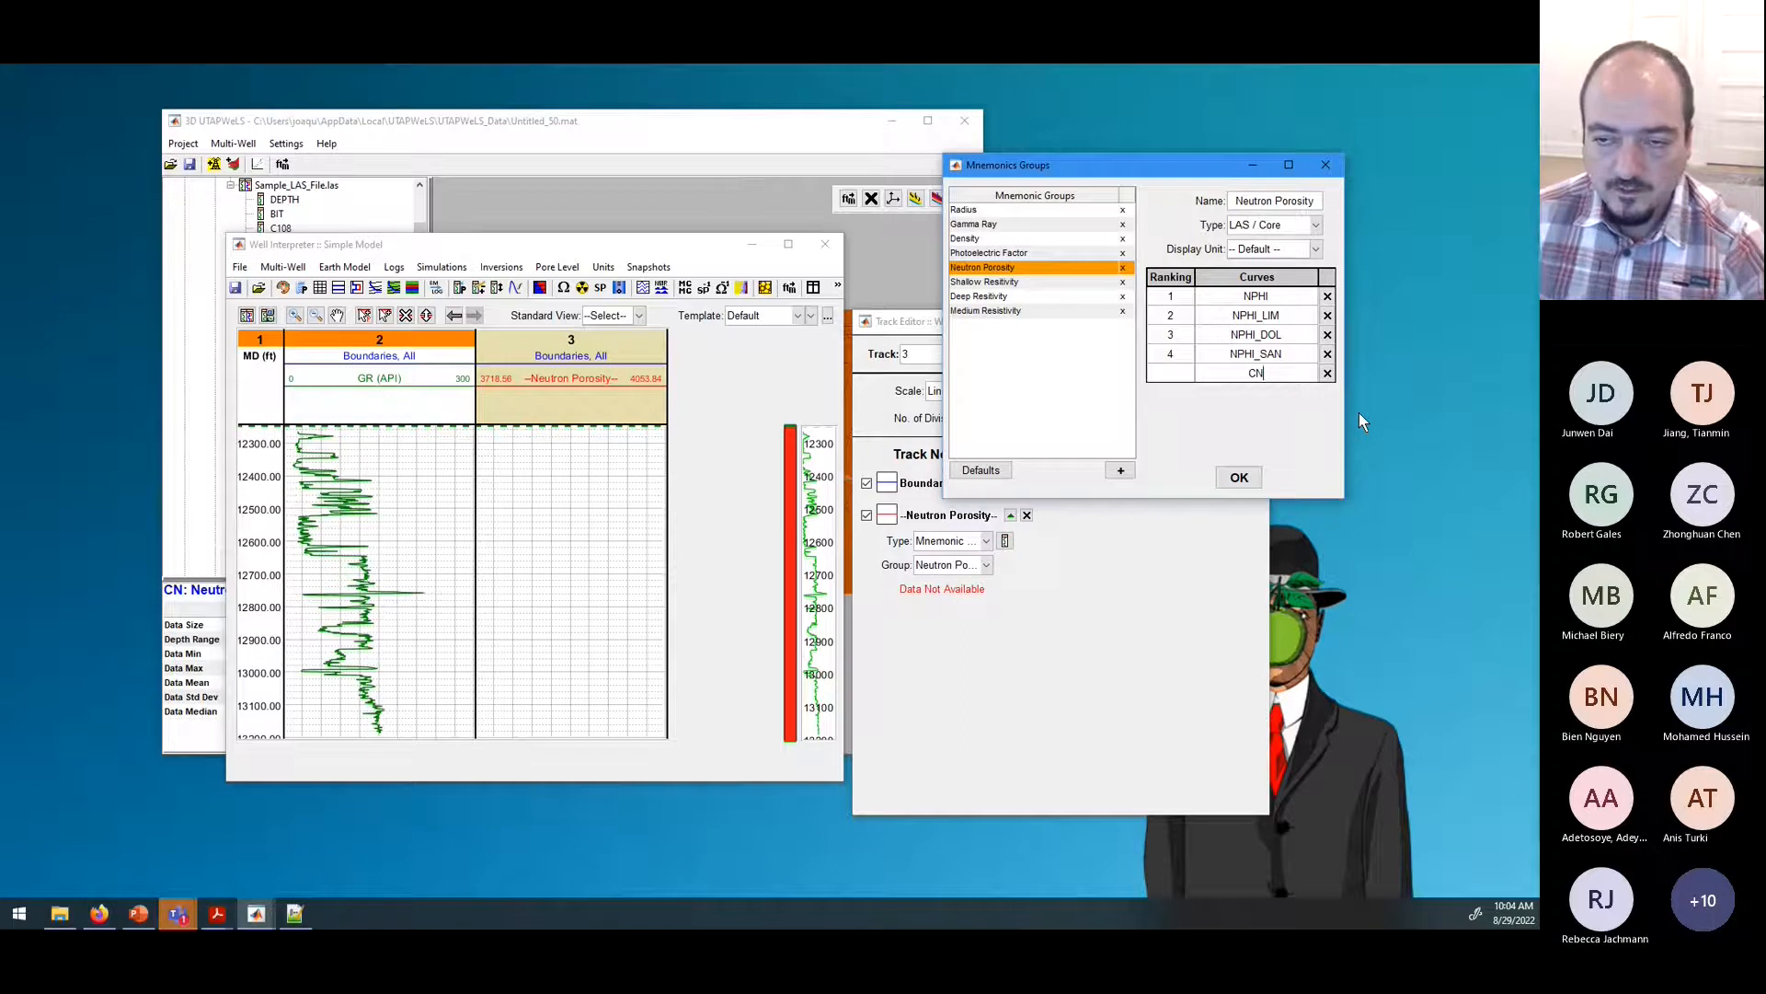
pyautogui.press('Return')
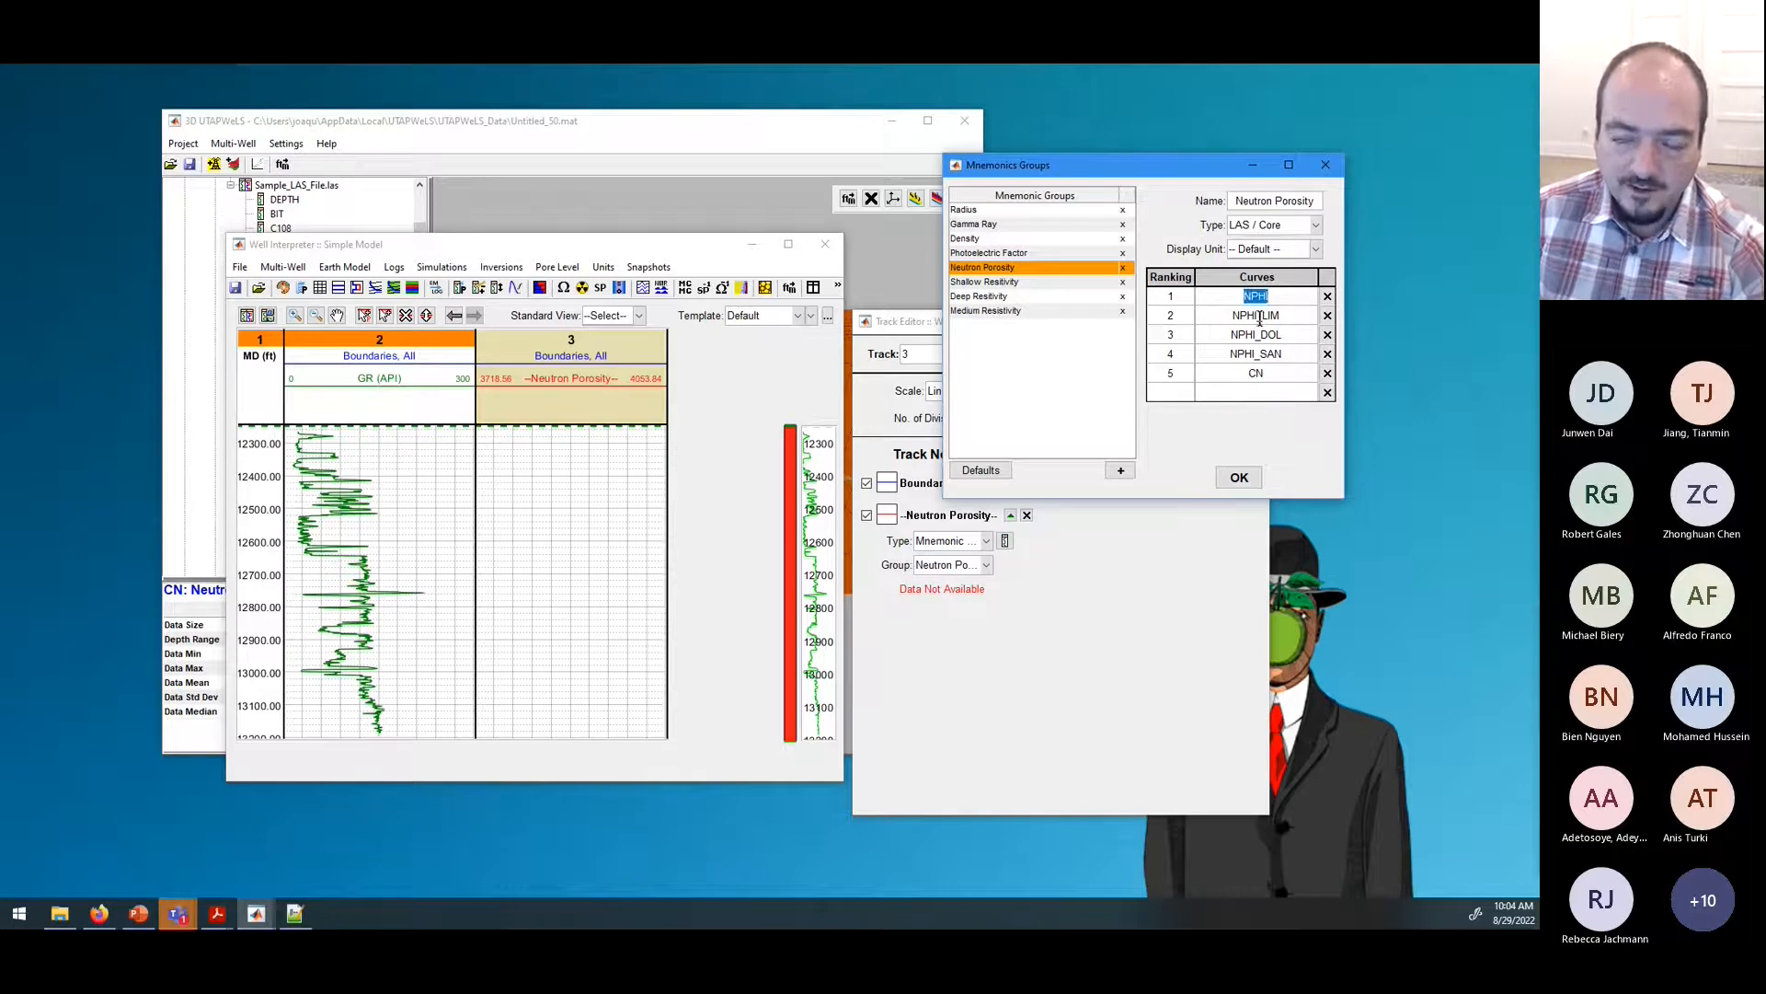
pyautogui.moveTo(1249, 372); pyautogui.dragTo(1264, 371)
pyautogui.moveTo(1239, 295); pyautogui.dragTo(1269, 298)
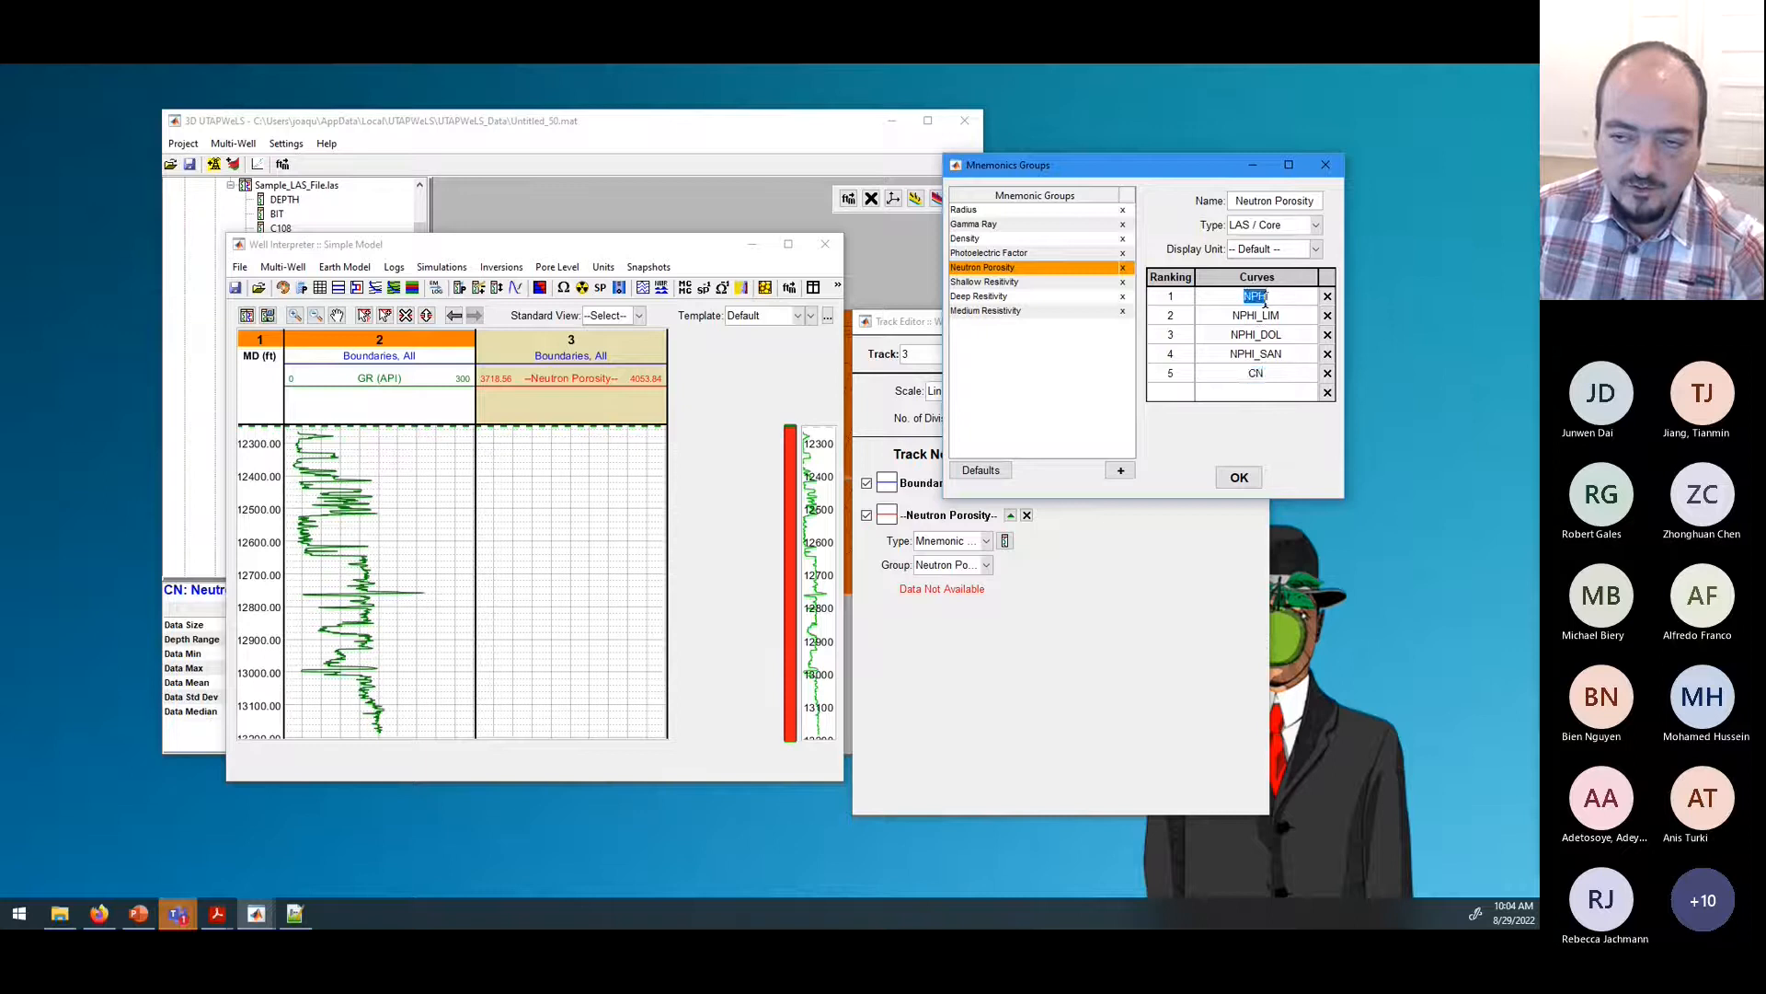
pyautogui.click(1257, 372)
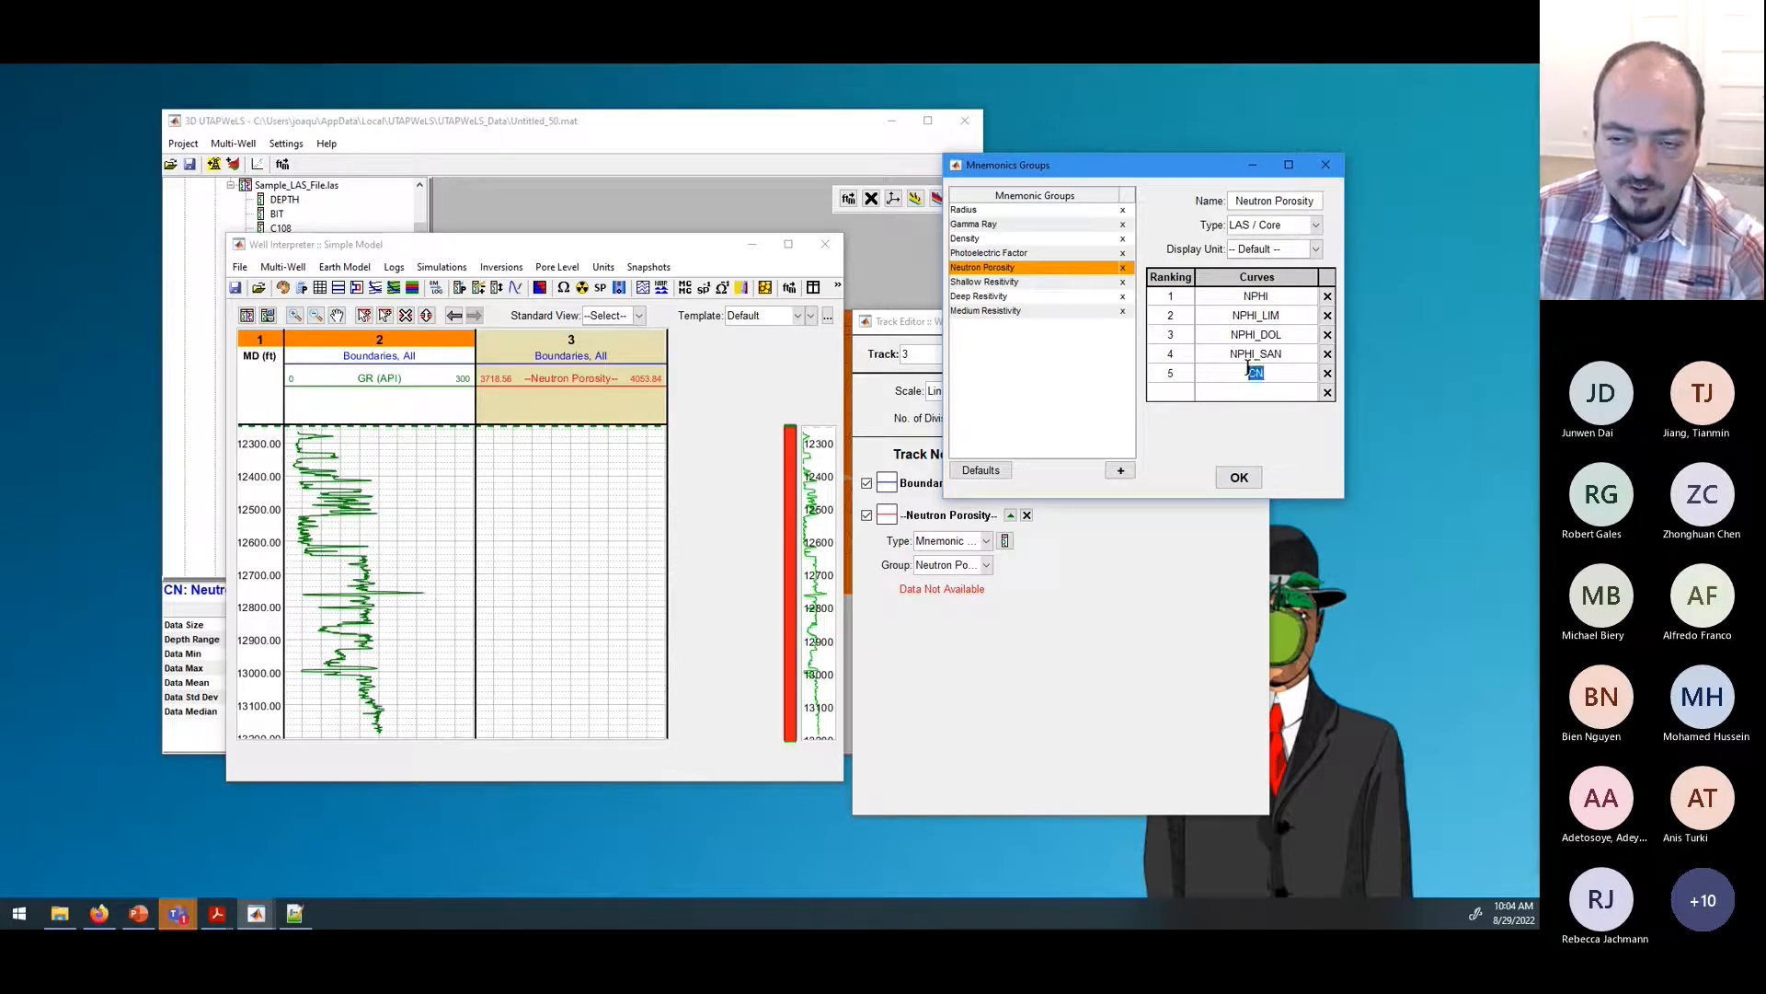
# Step: Reload track 3's second plot by changing its group to Radius and back to Neutron Porosity, and reverse its limits to 0.4 to 0
pyautogui.click(1078, 611)
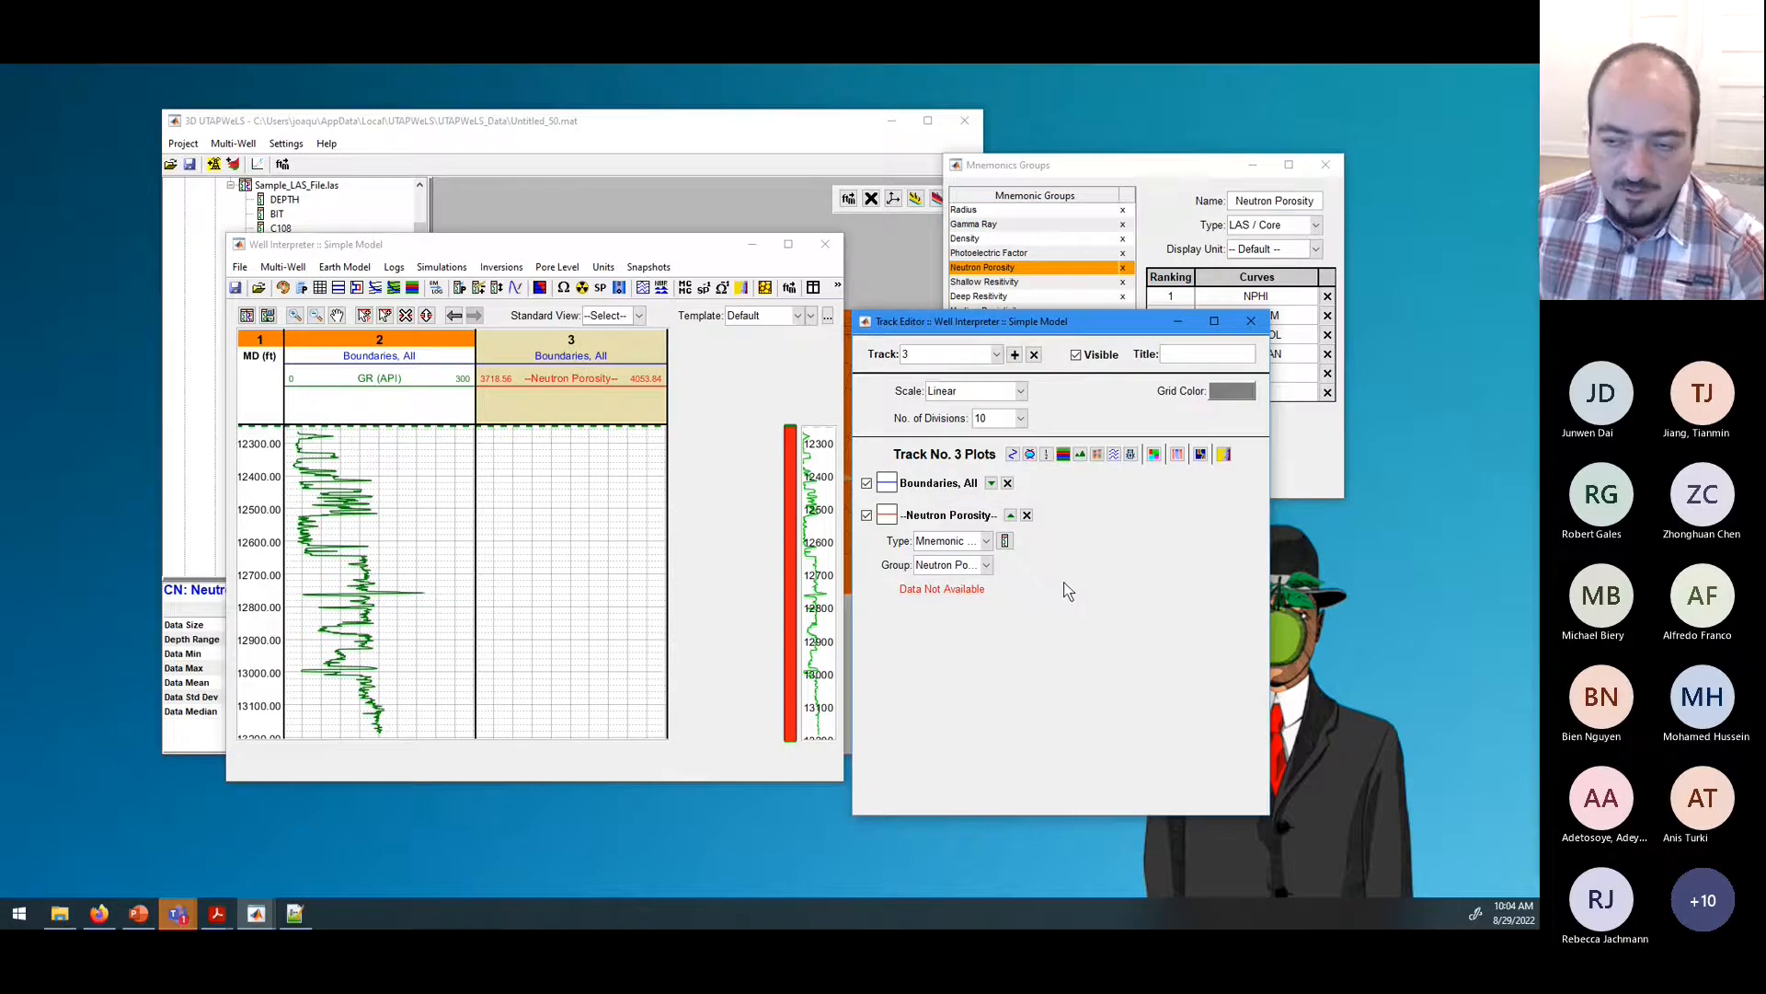
pyautogui.click(1288, 456)
pyautogui.click(1072, 611)
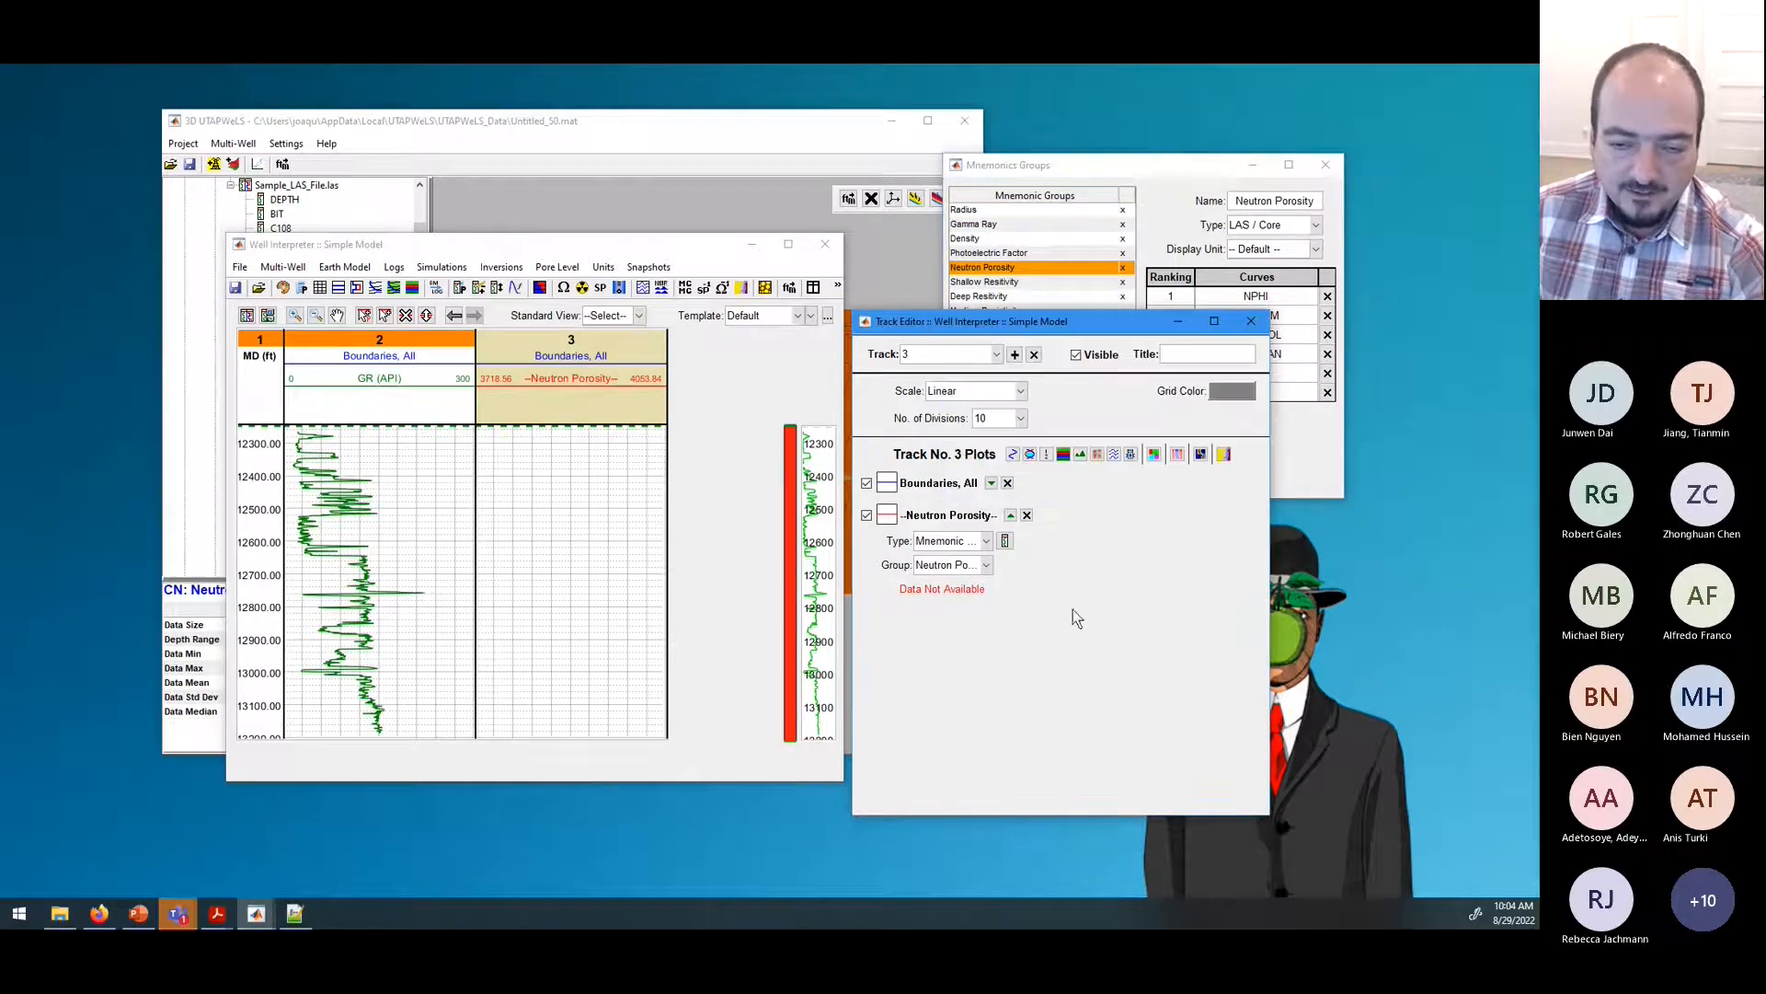
pyautogui.click(977, 567)
pyautogui.click(974, 583)
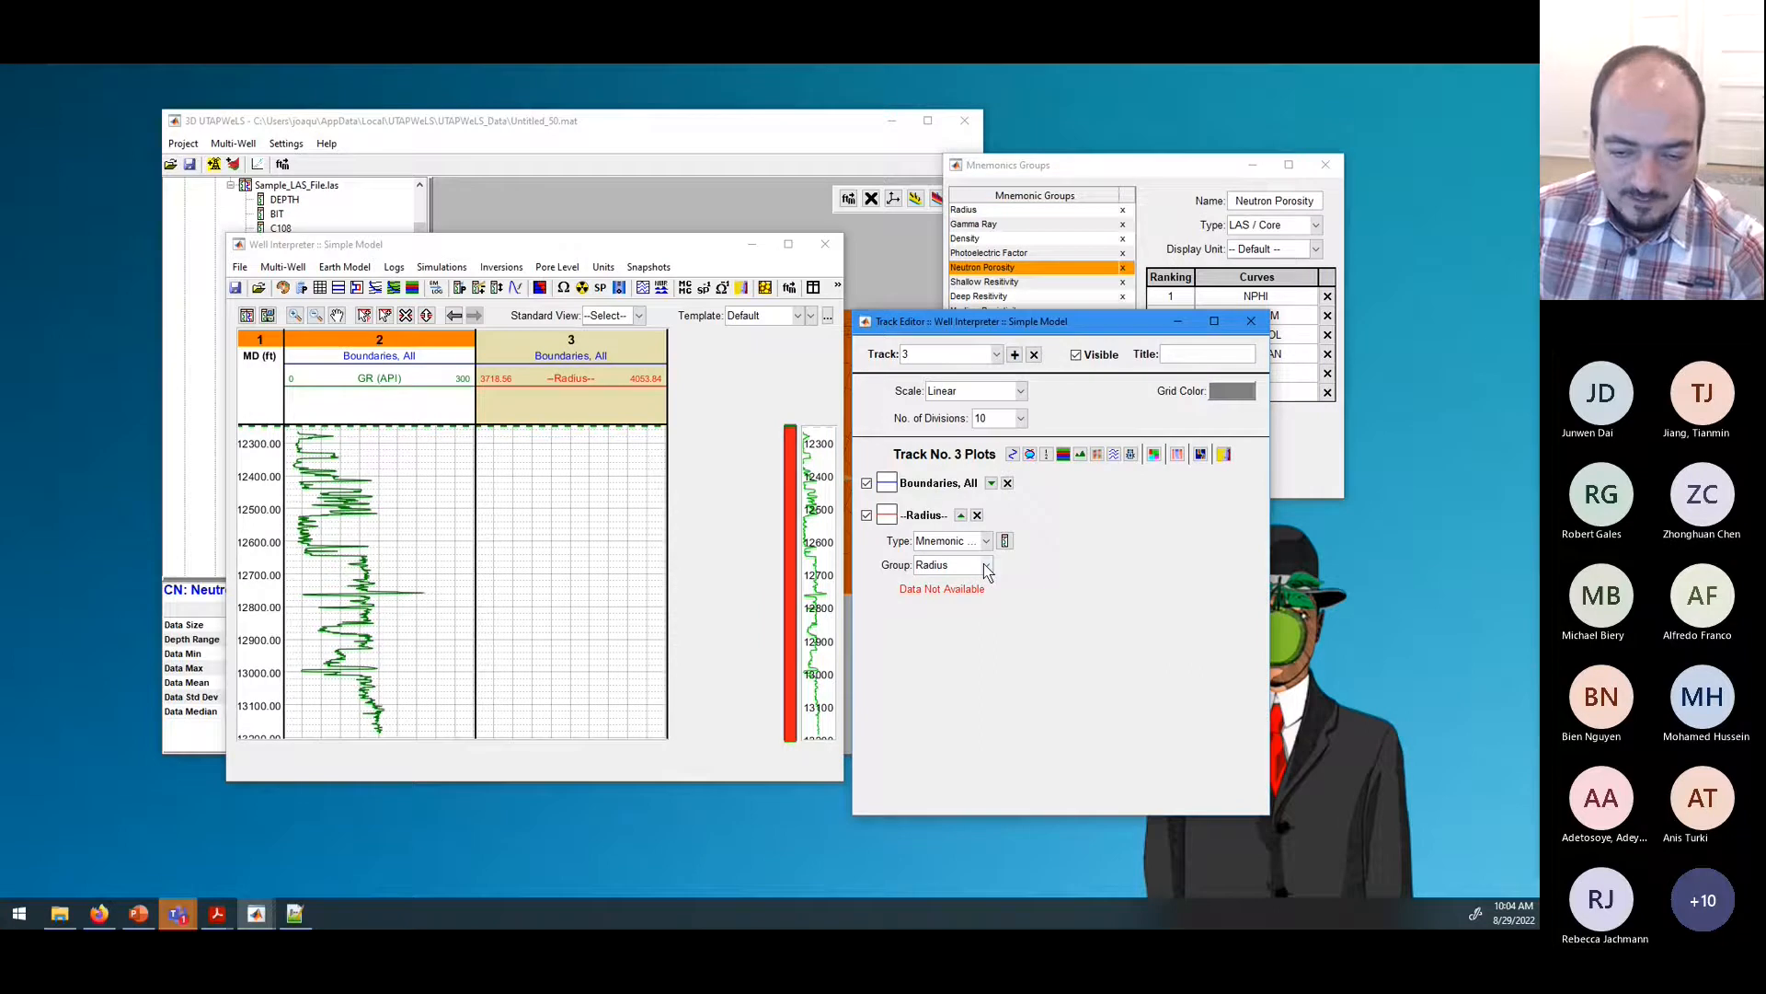
pyautogui.click(984, 567)
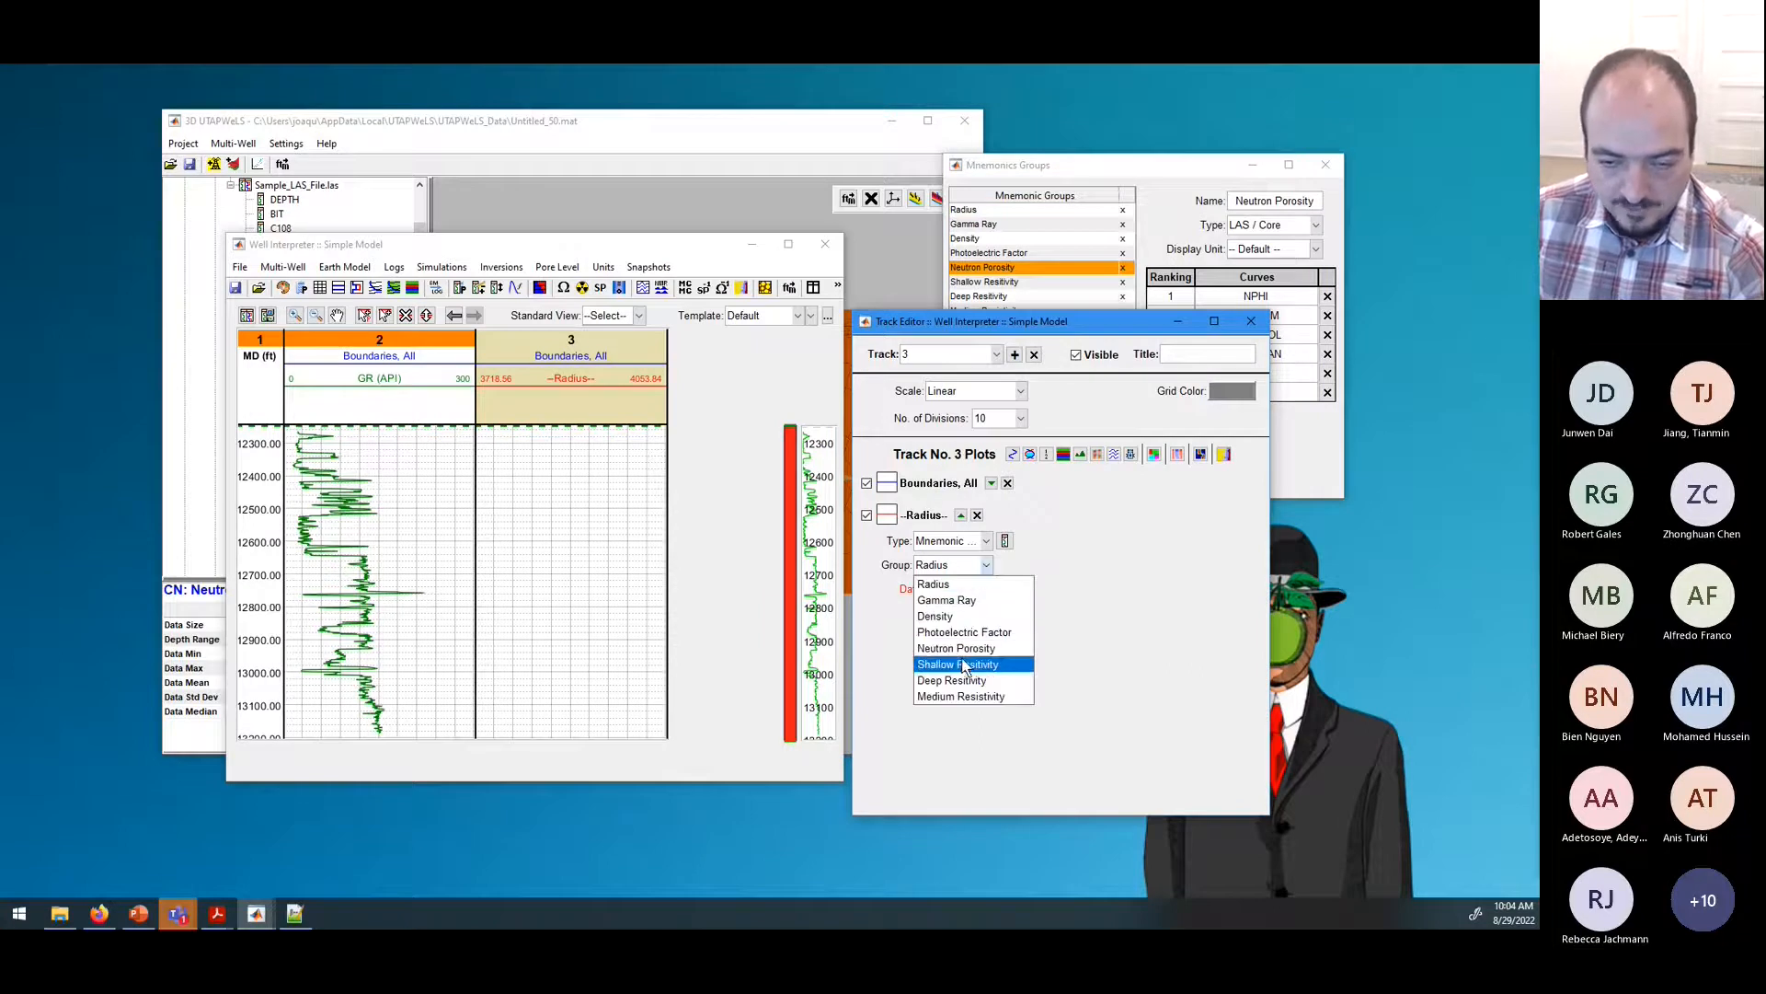
pyautogui.click(964, 648)
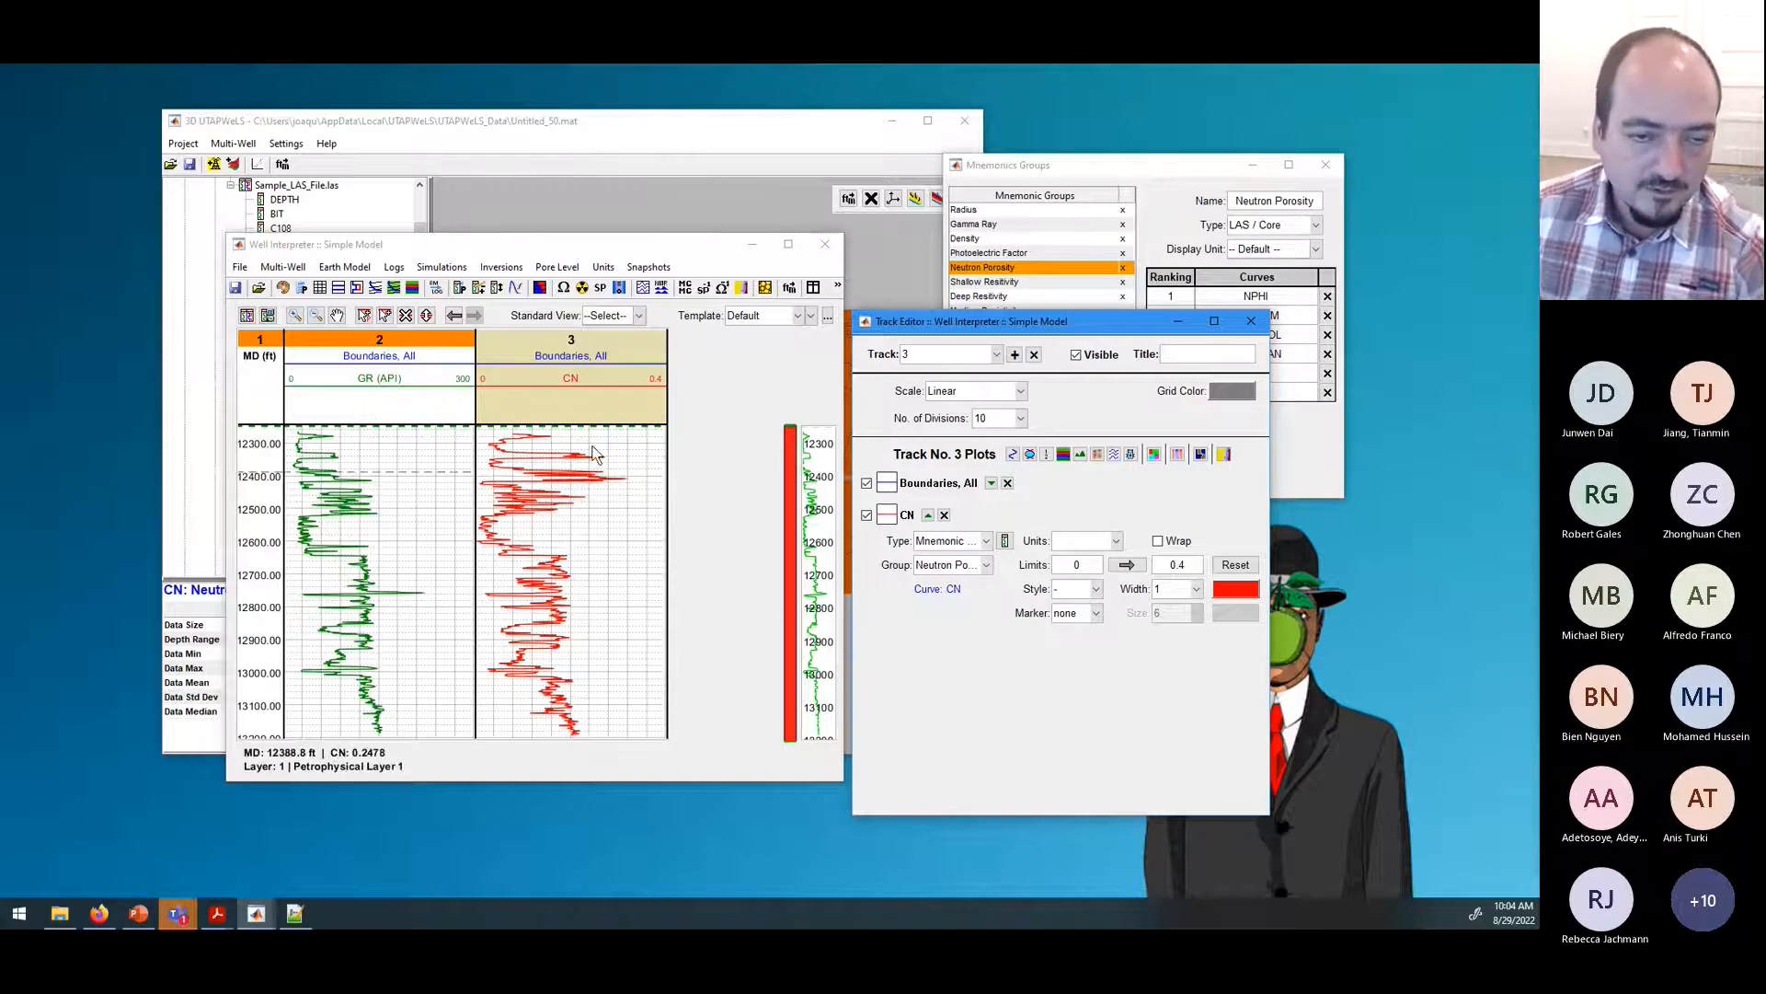
pyautogui.click(1130, 565)
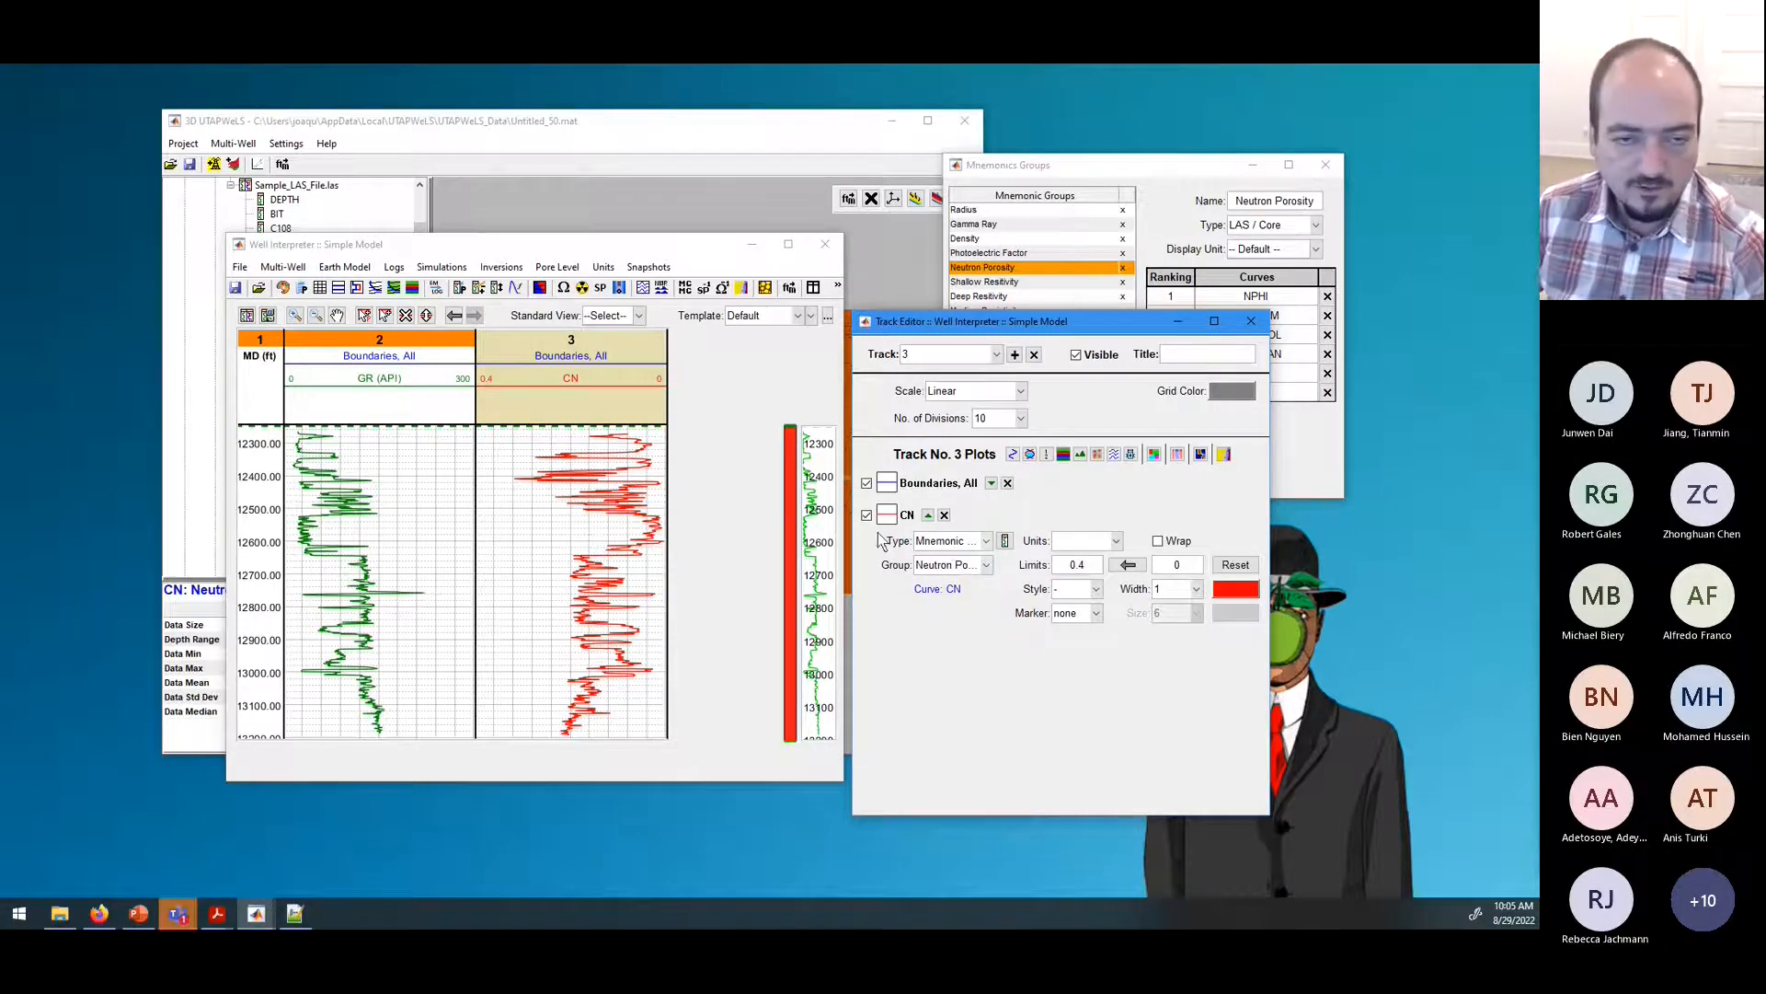
# Step: Move and widen the Well Interpreter window to make room for more tracks, and place the Track Editor beside it
pyautogui.click(633, 247)
pyautogui.moveTo(633, 246); pyautogui.dragTo(543, 268)
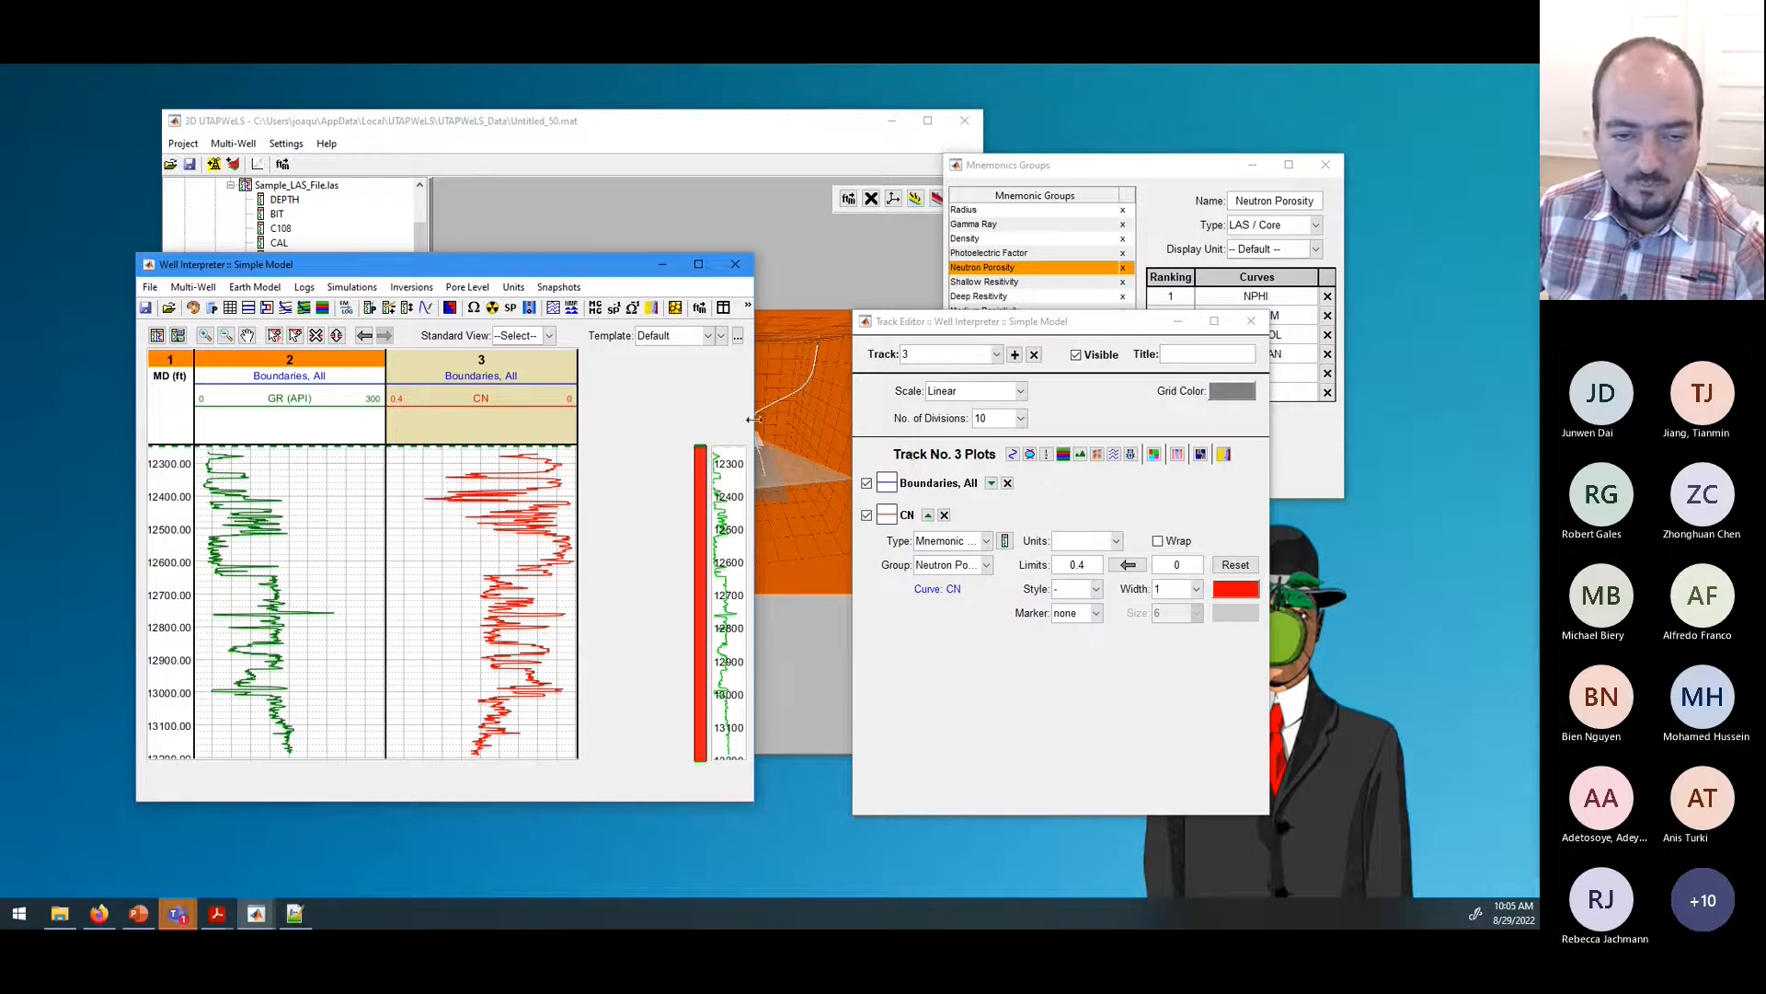
pyautogui.moveTo(755, 420); pyautogui.dragTo(914, 421)
pyautogui.click(1069, 425)
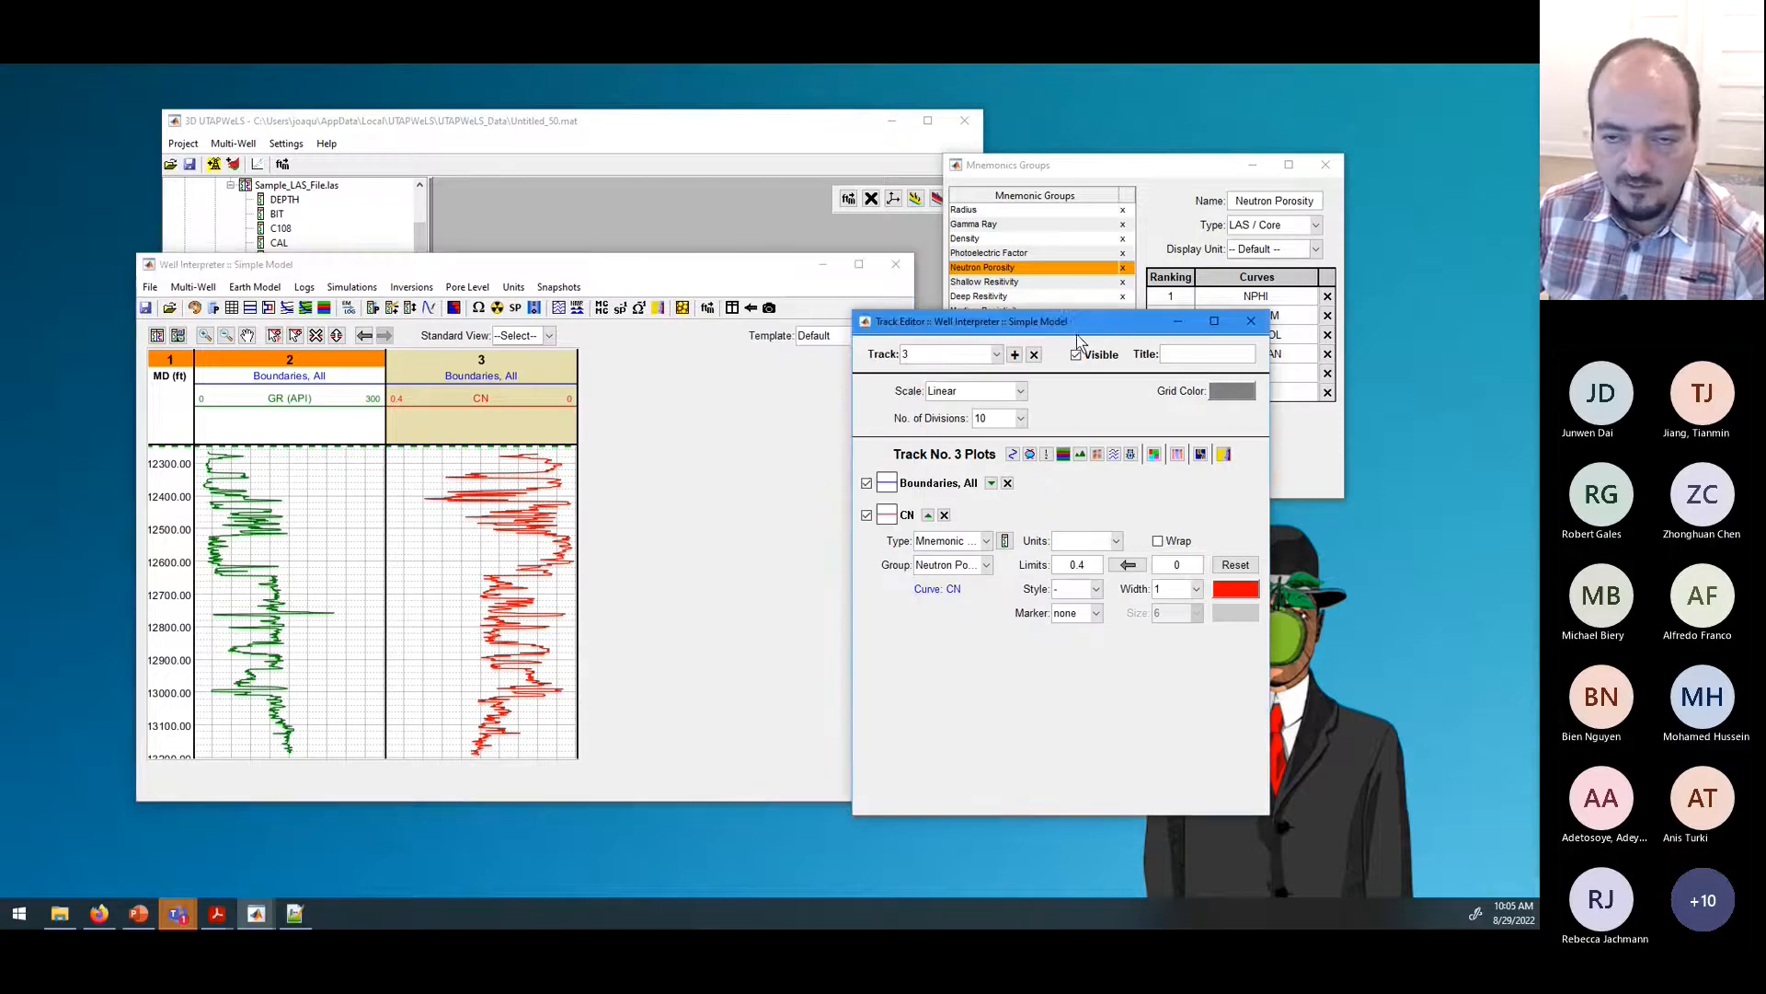
pyautogui.moveTo(1101, 318); pyautogui.dragTo(1179, 295)
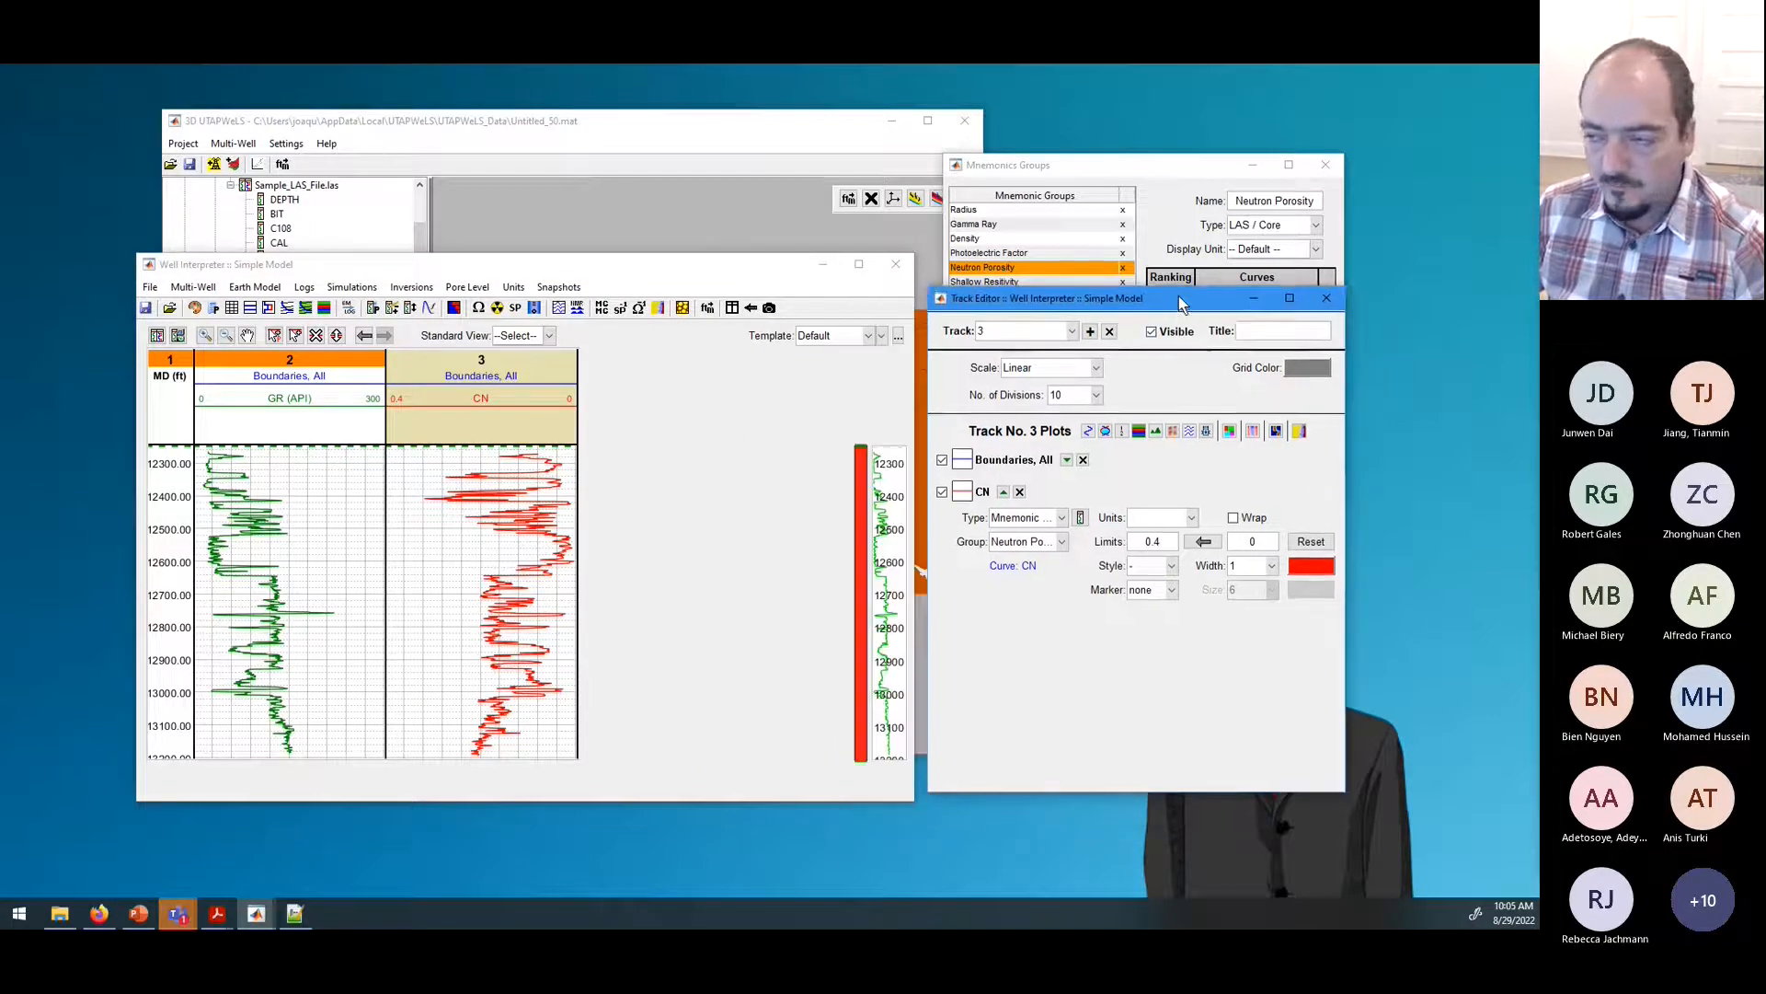
# Step: Add and delete a duplicate CN plot in track 3, and add track 4 with an Earth Model boundaries curve plot
pyautogui.click(1091, 432)
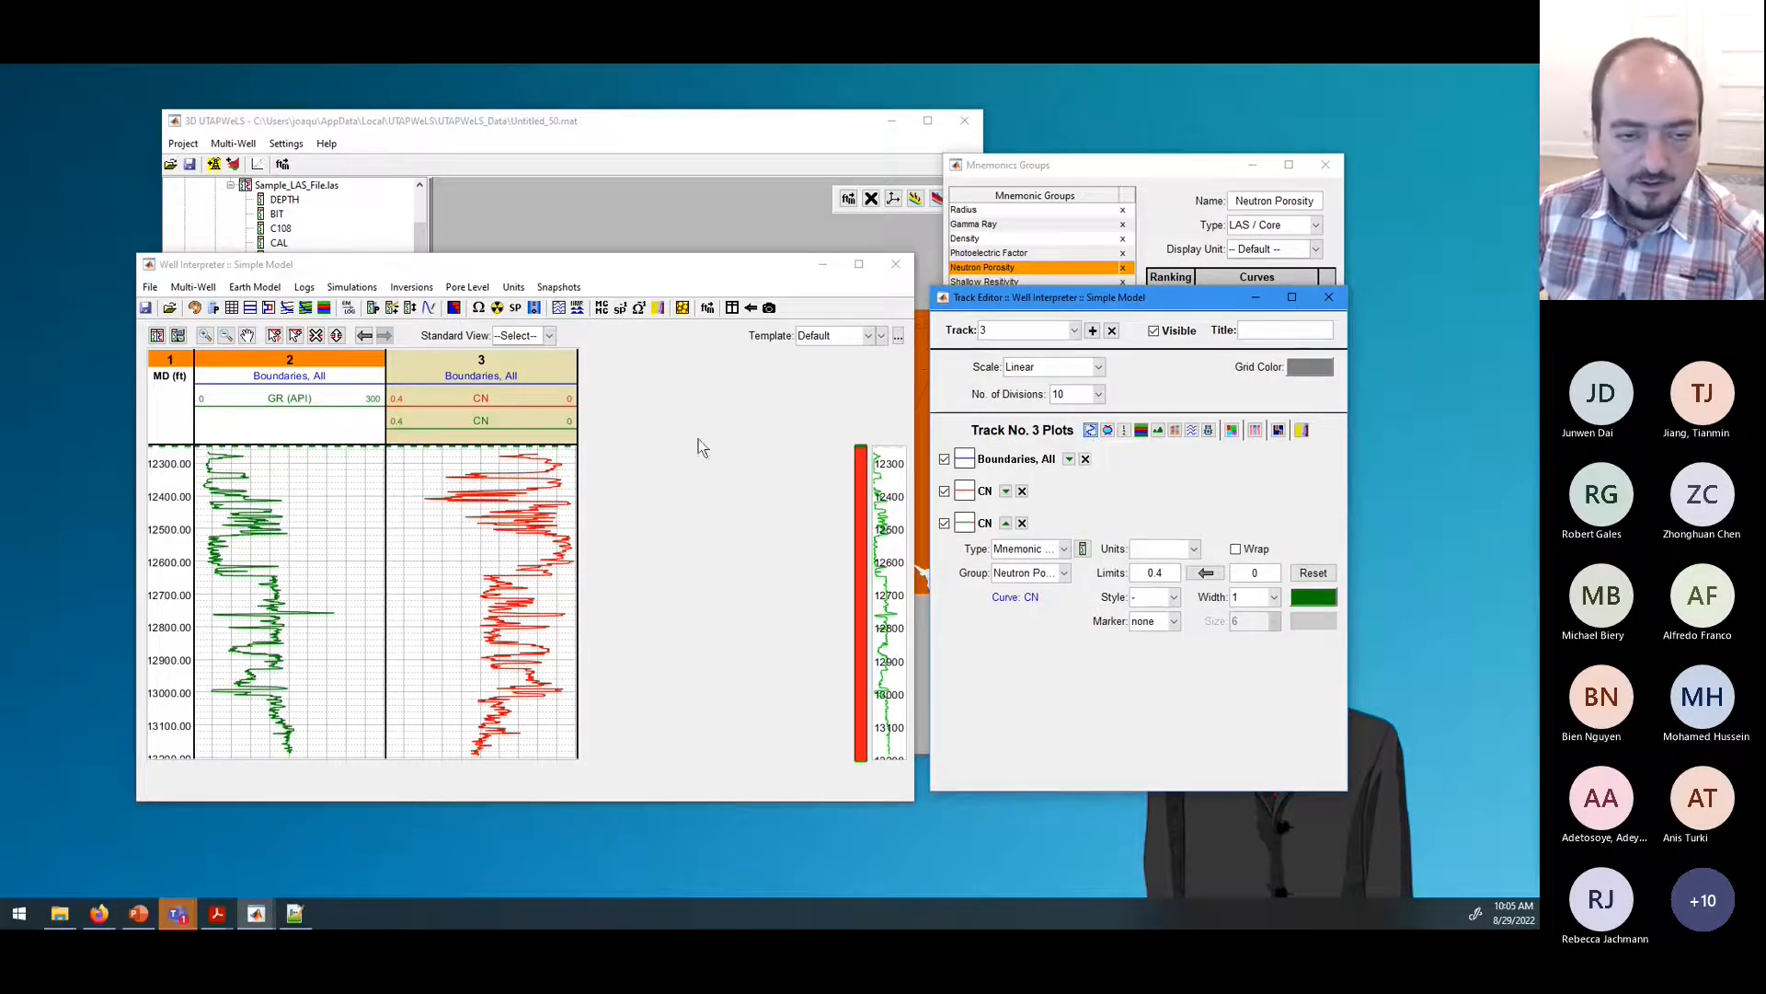
pyautogui.click(1022, 523)
pyautogui.click(1092, 330)
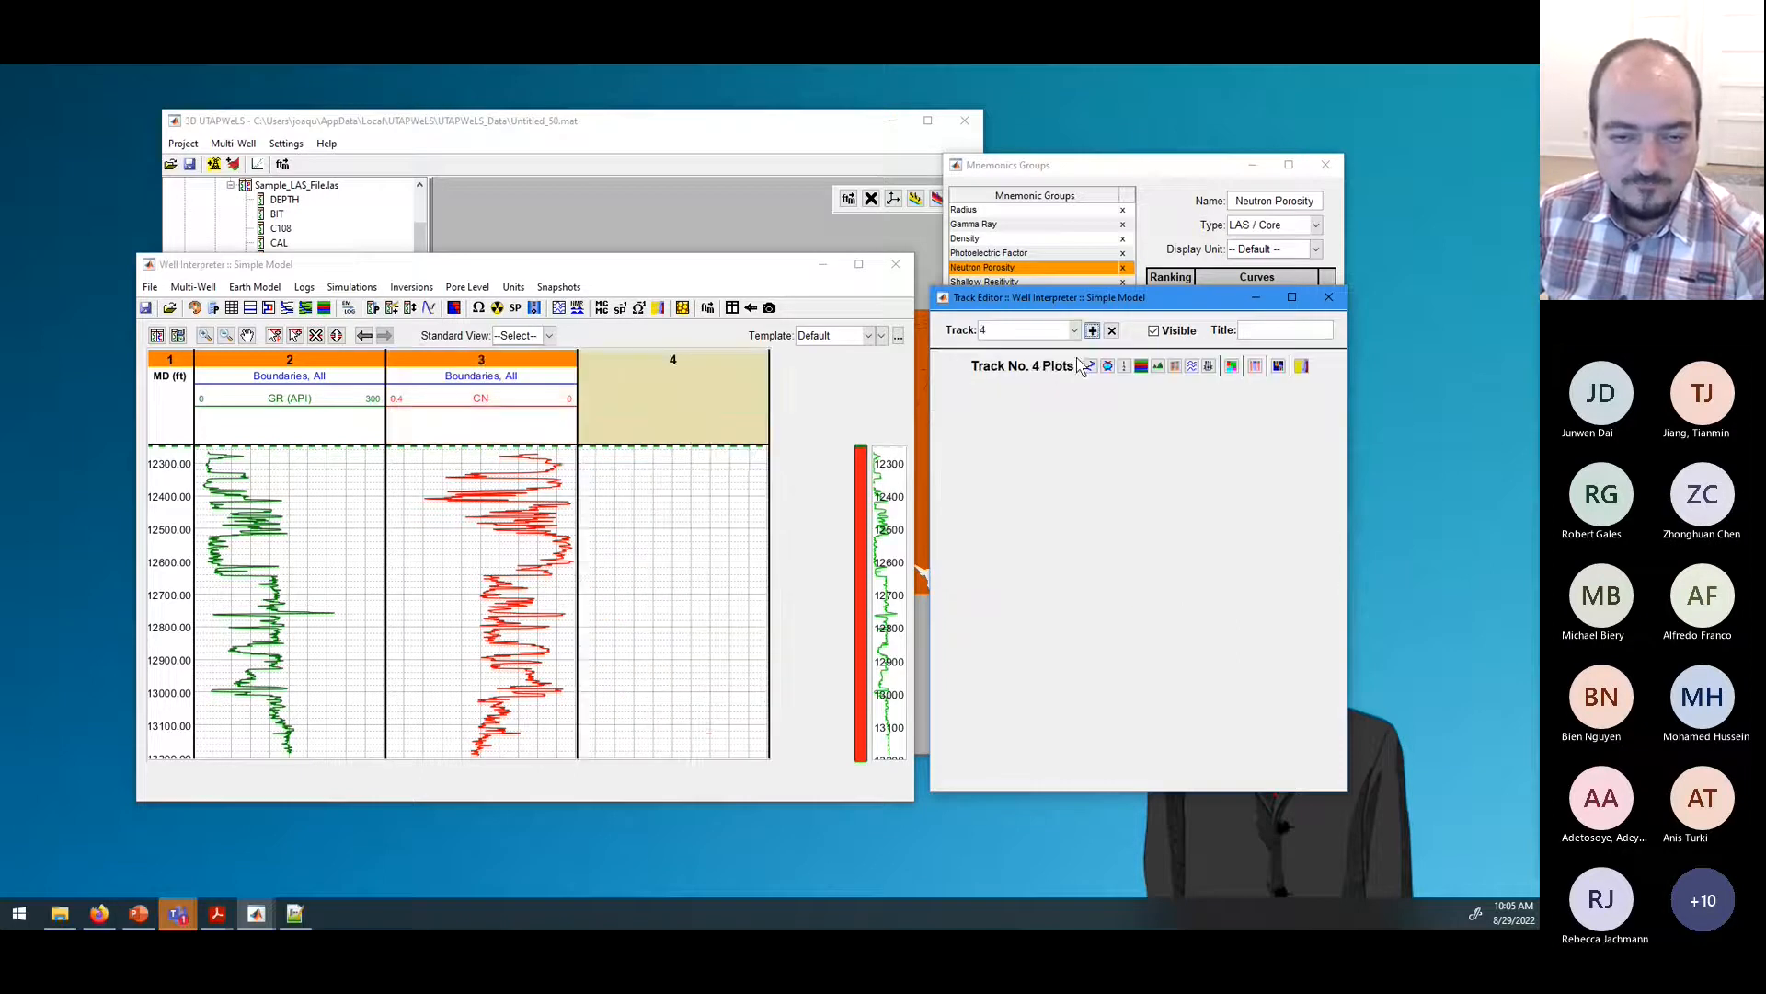
pyautogui.click(1090, 366)
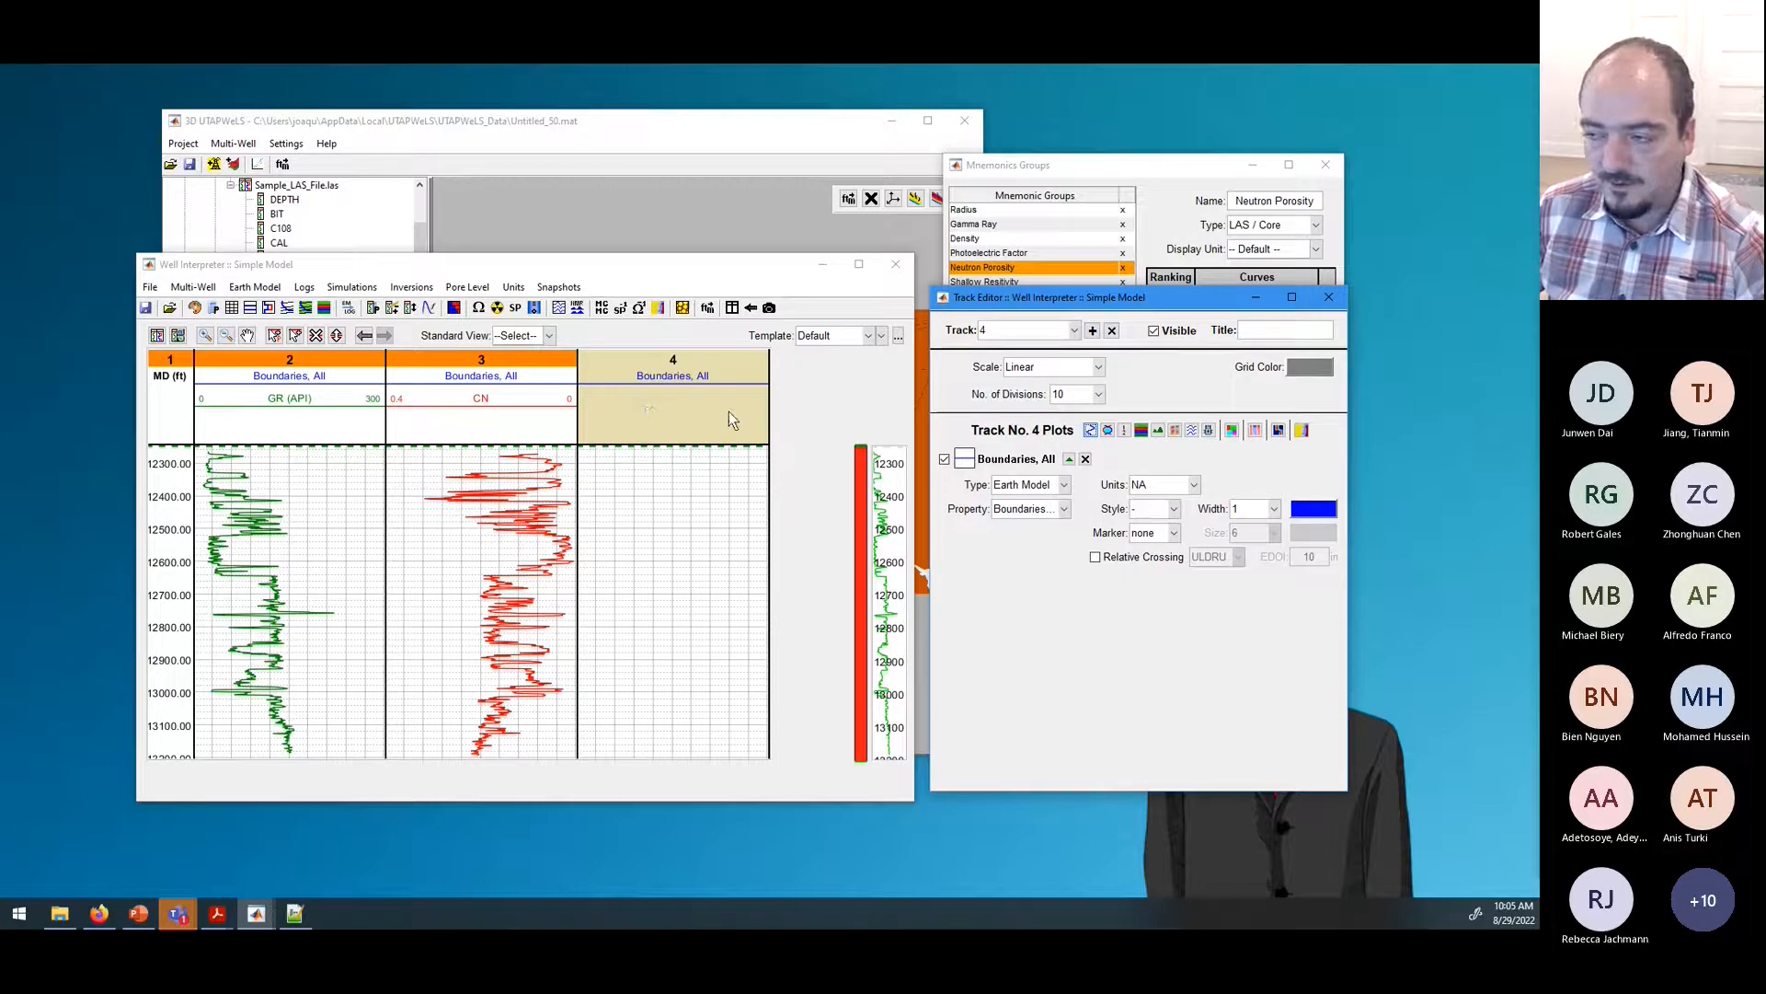
# Step: Add a second log plot to track 4 and assign it the Shallow Resistivity mnemonic group
pyautogui.click(1090, 430)
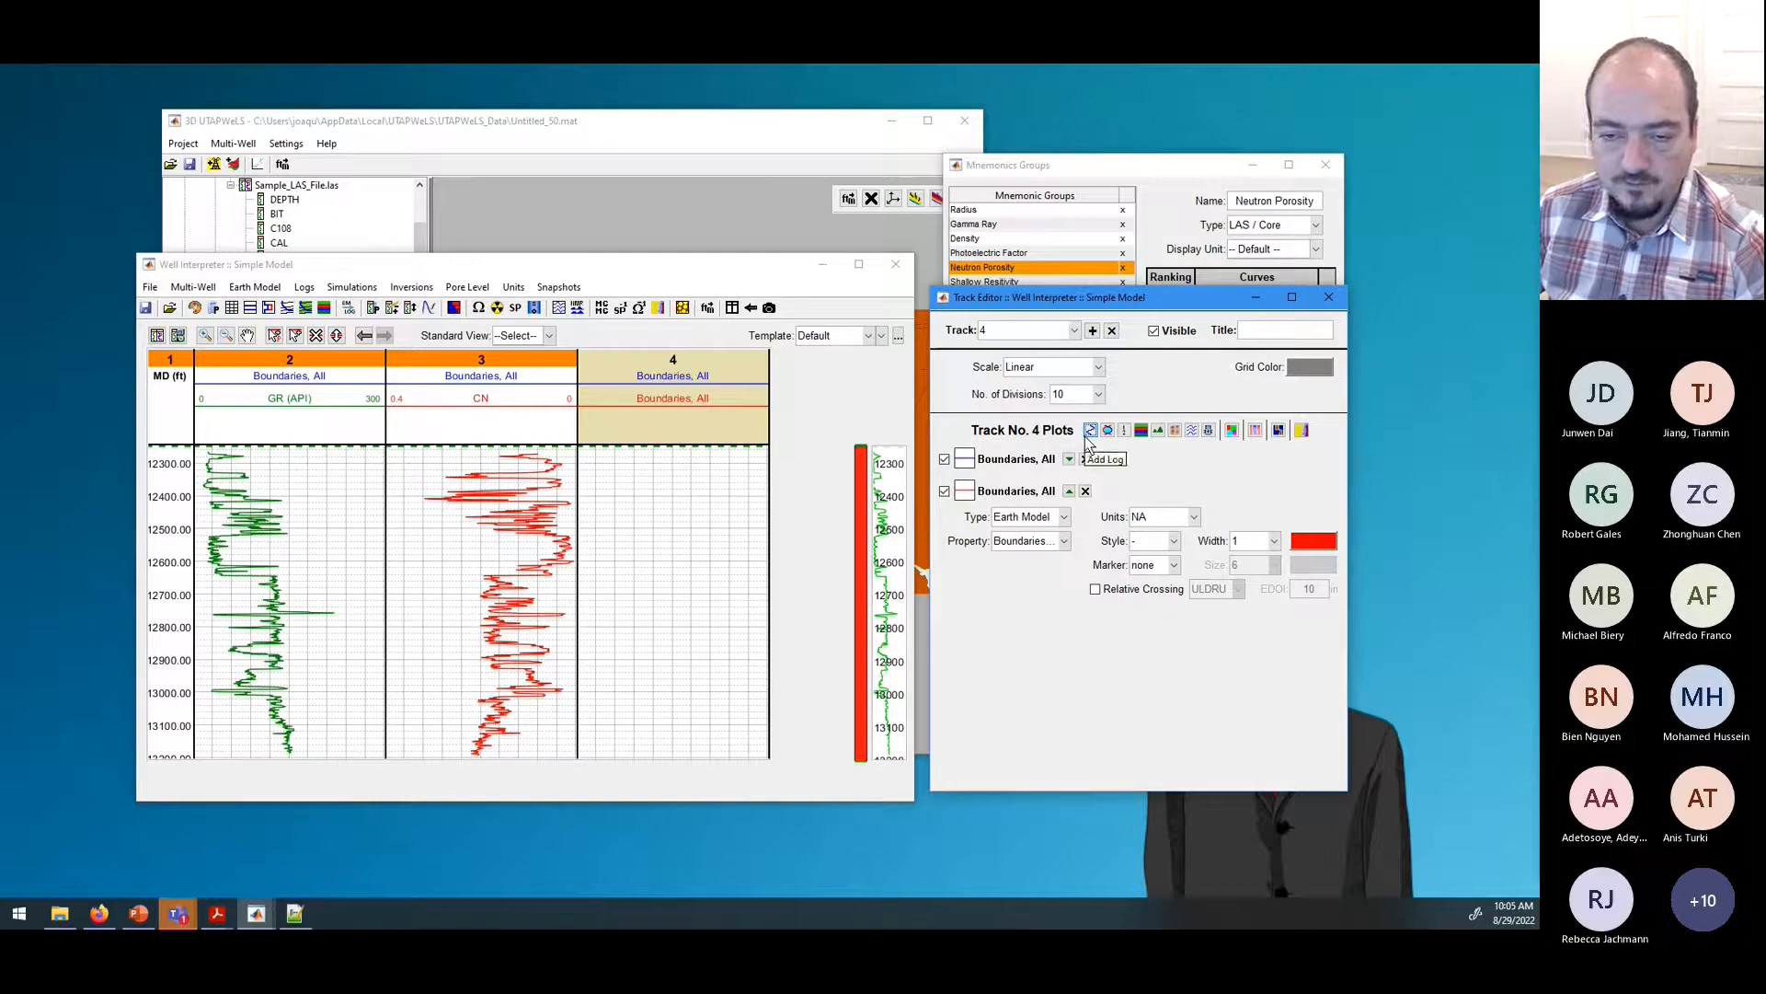
pyautogui.click(1035, 518)
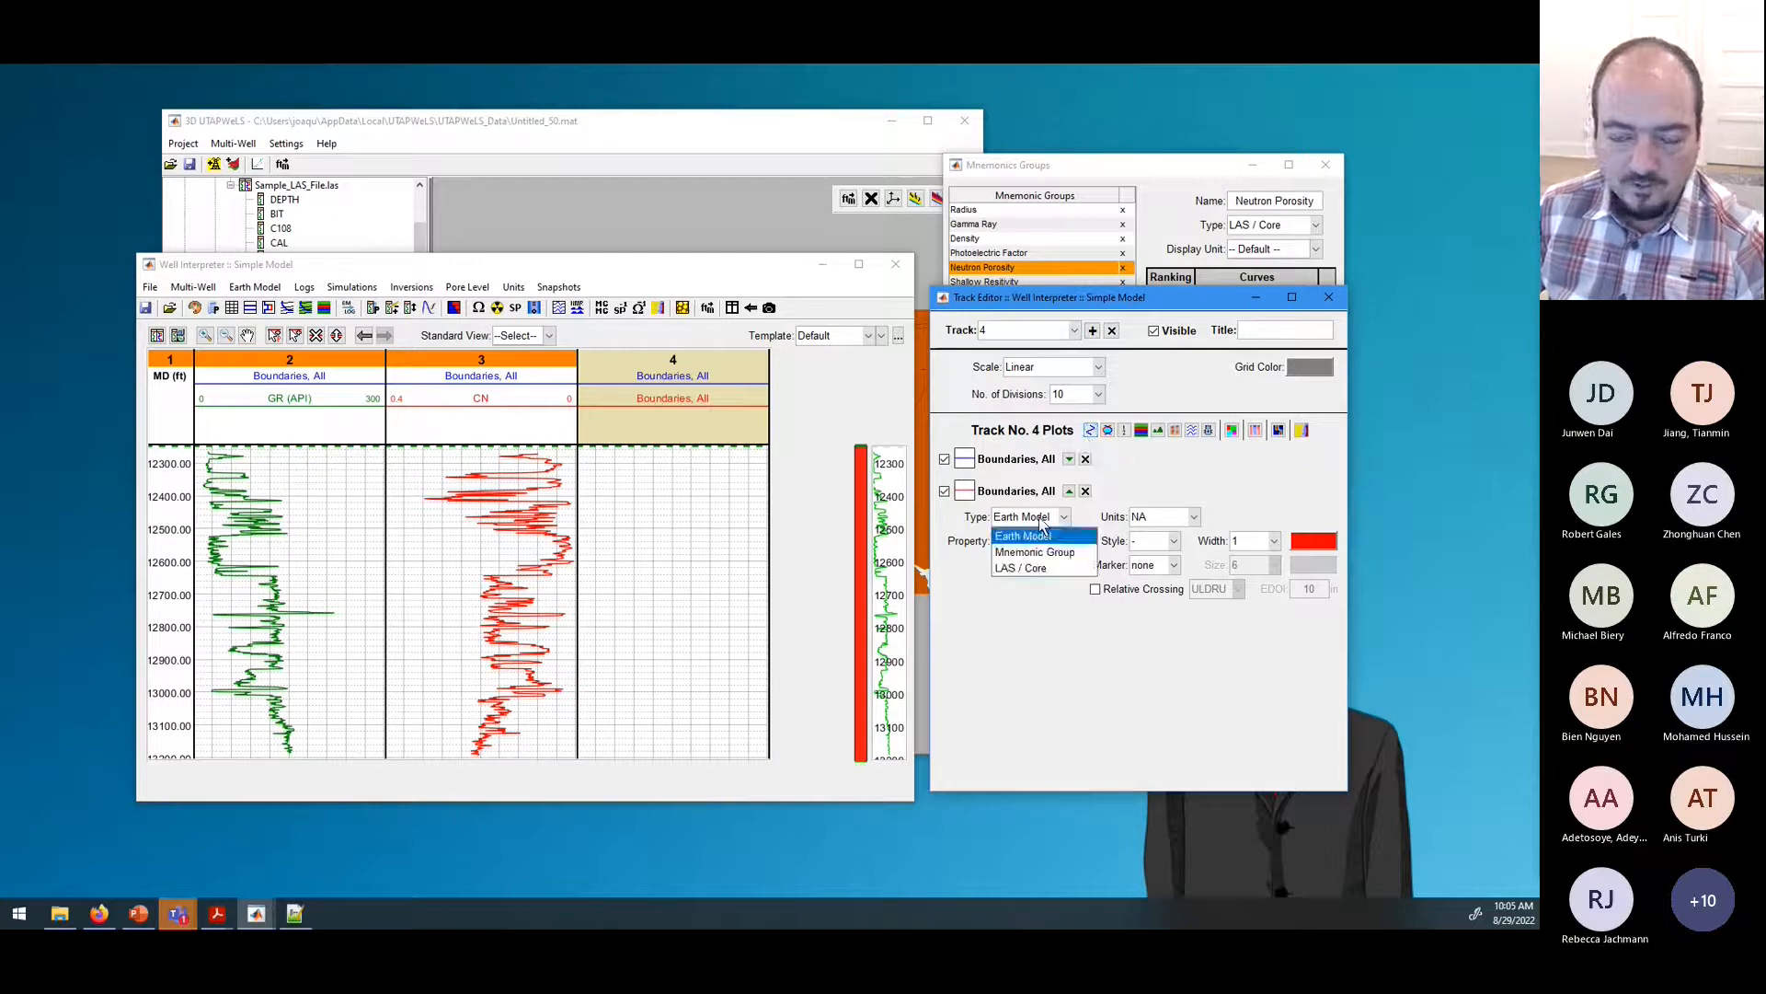
pyautogui.click(1036, 552)
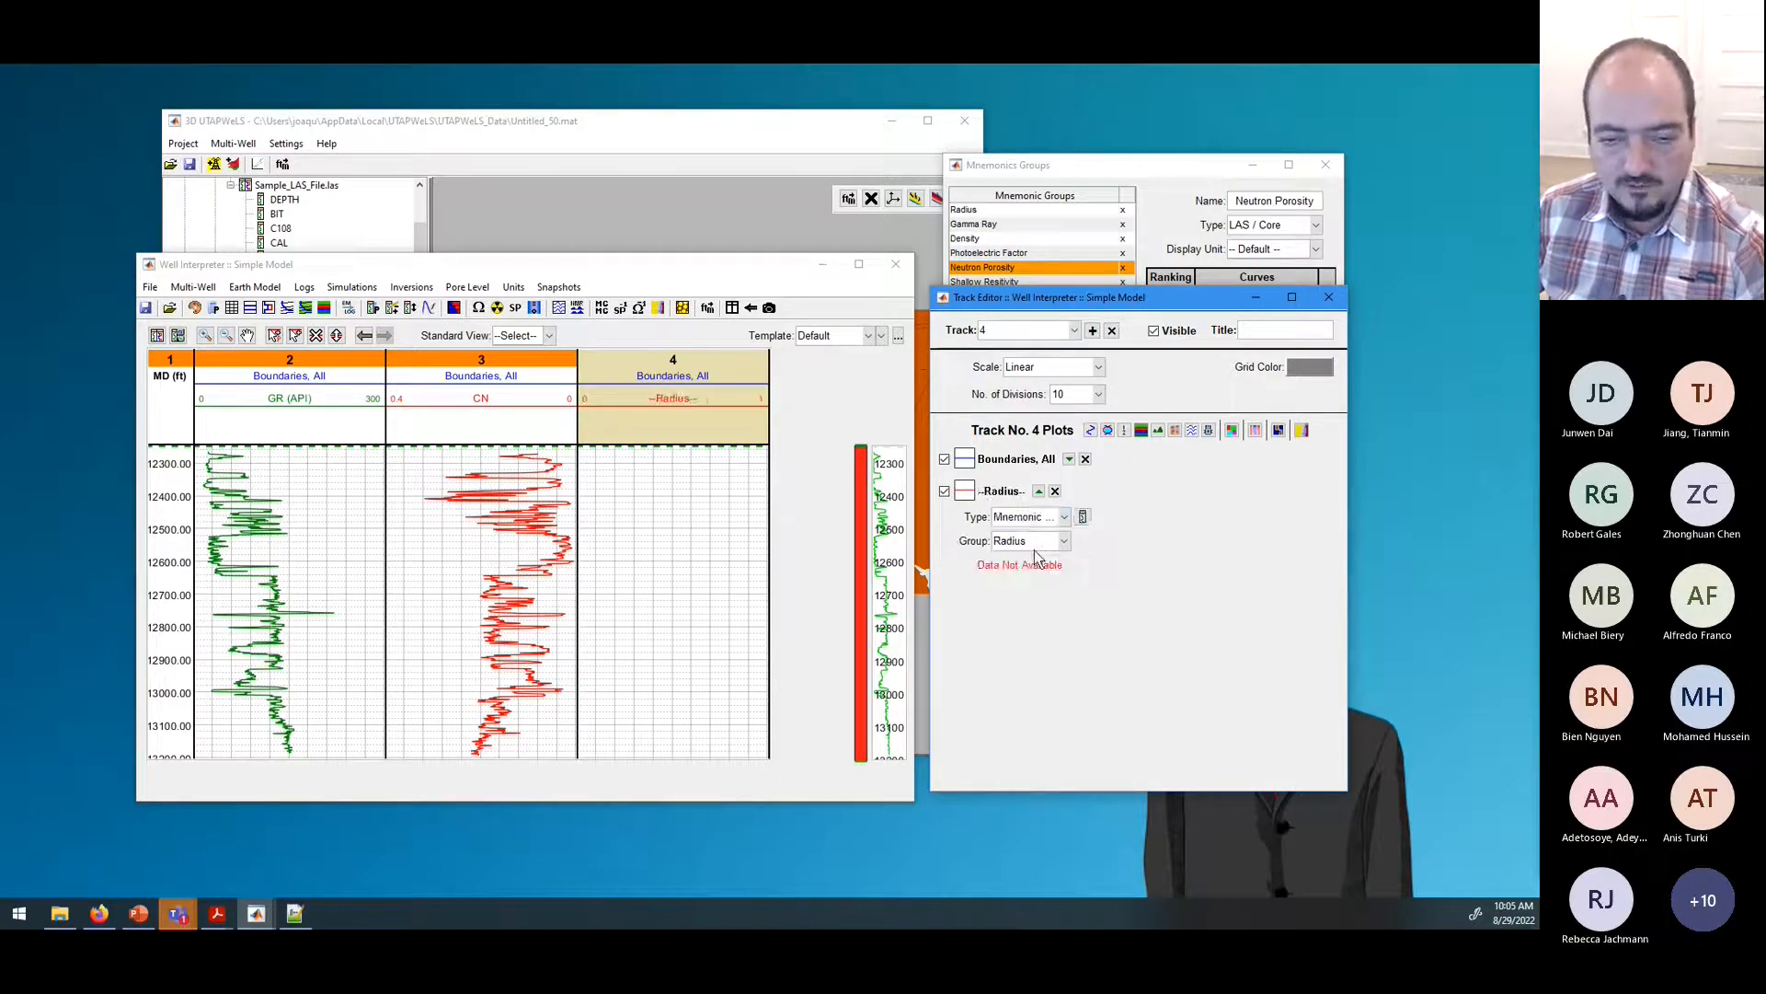
pyautogui.click(1047, 541)
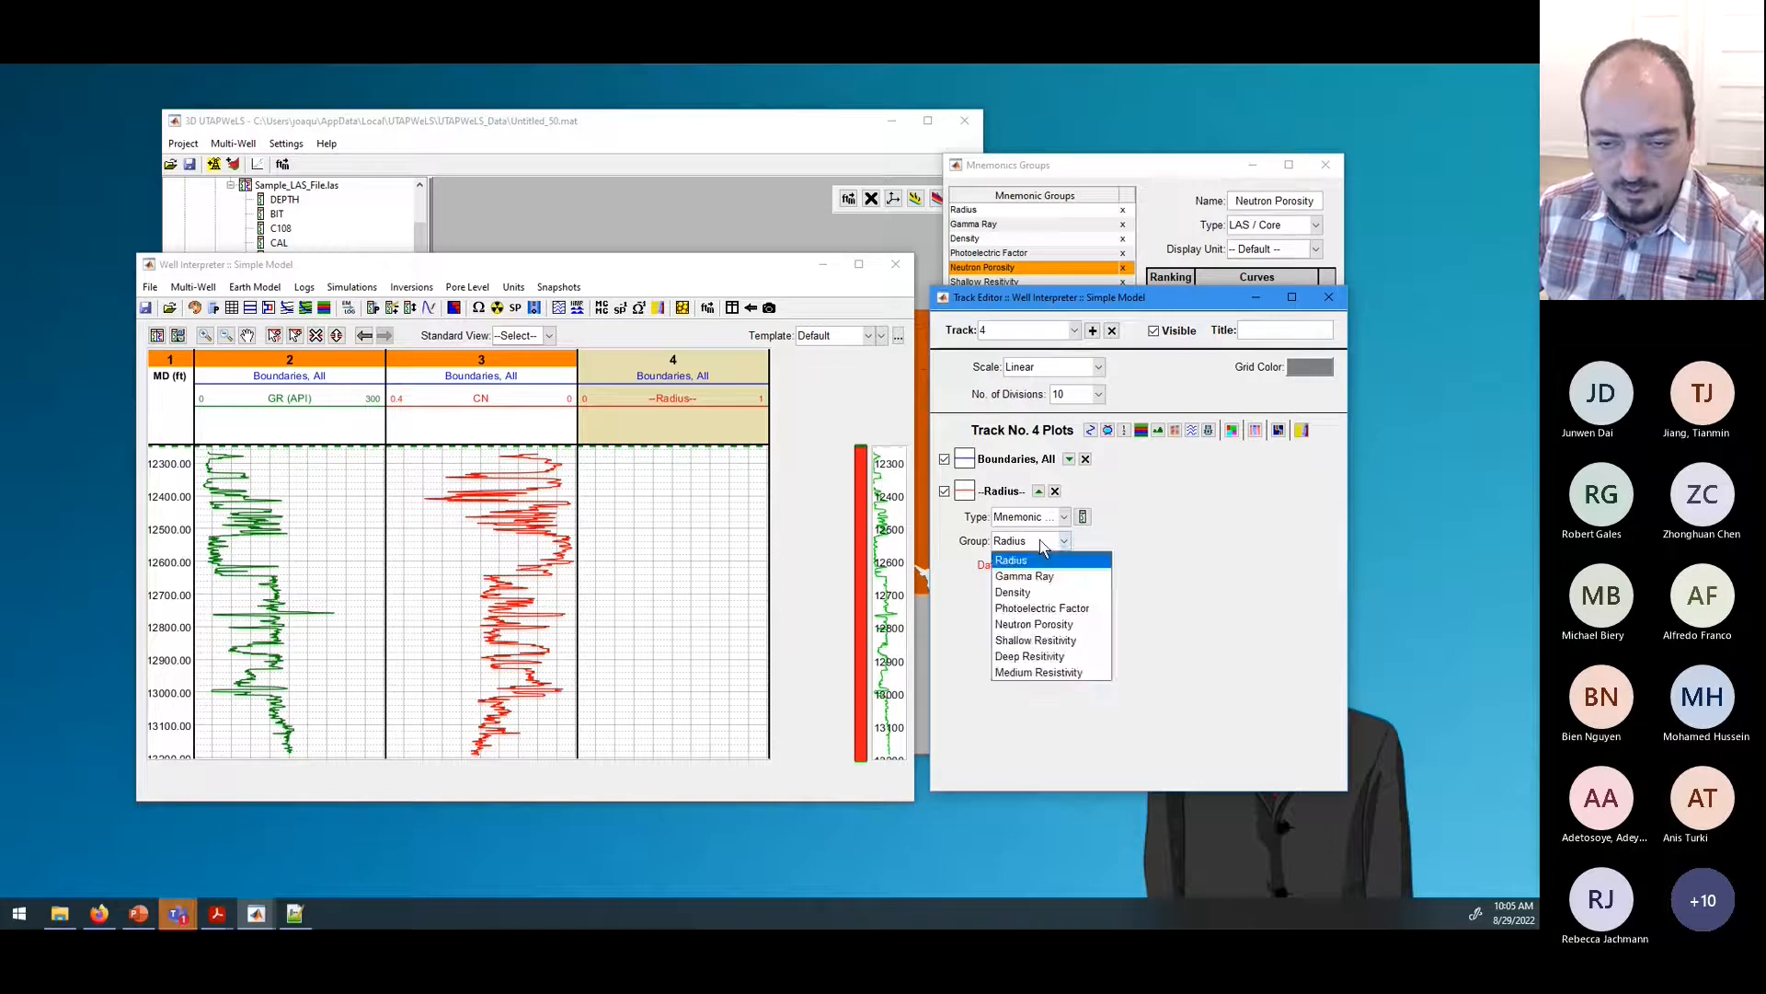
pyautogui.click(1034, 640)
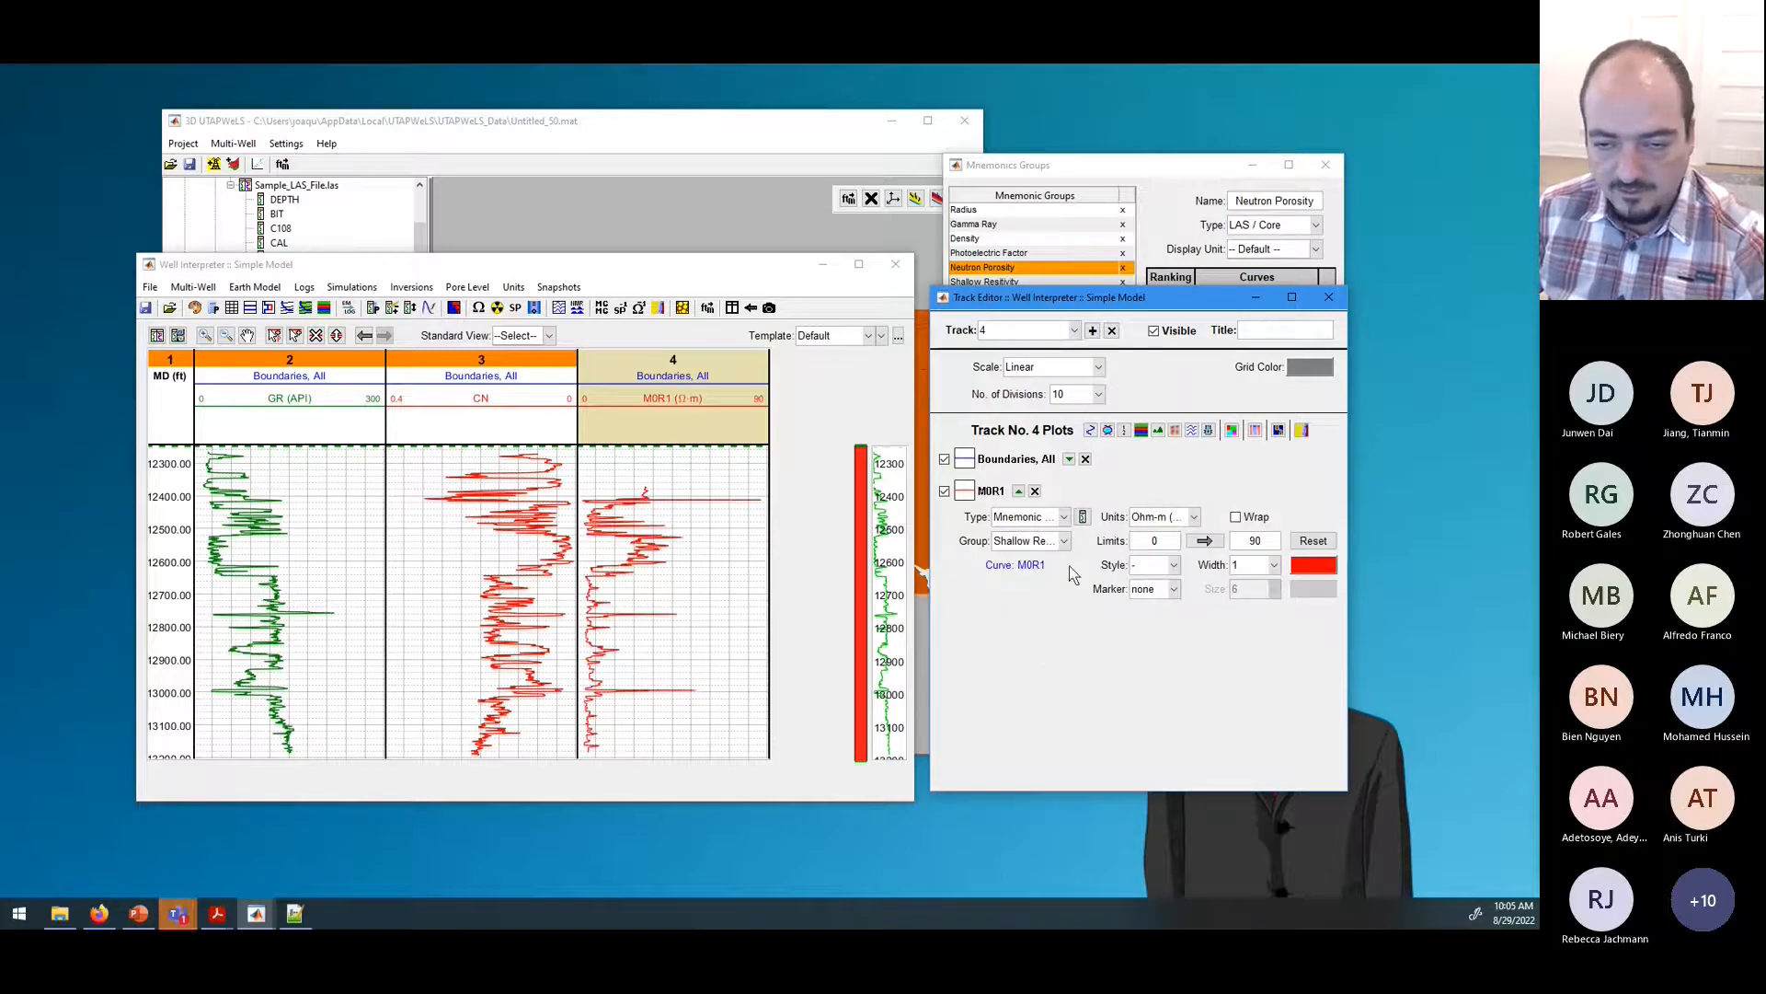
# Step: Open the mnemonic groups editor from track 4's shallow resistivity plot and delete the Medium Resistivity group
pyautogui.click(1083, 517)
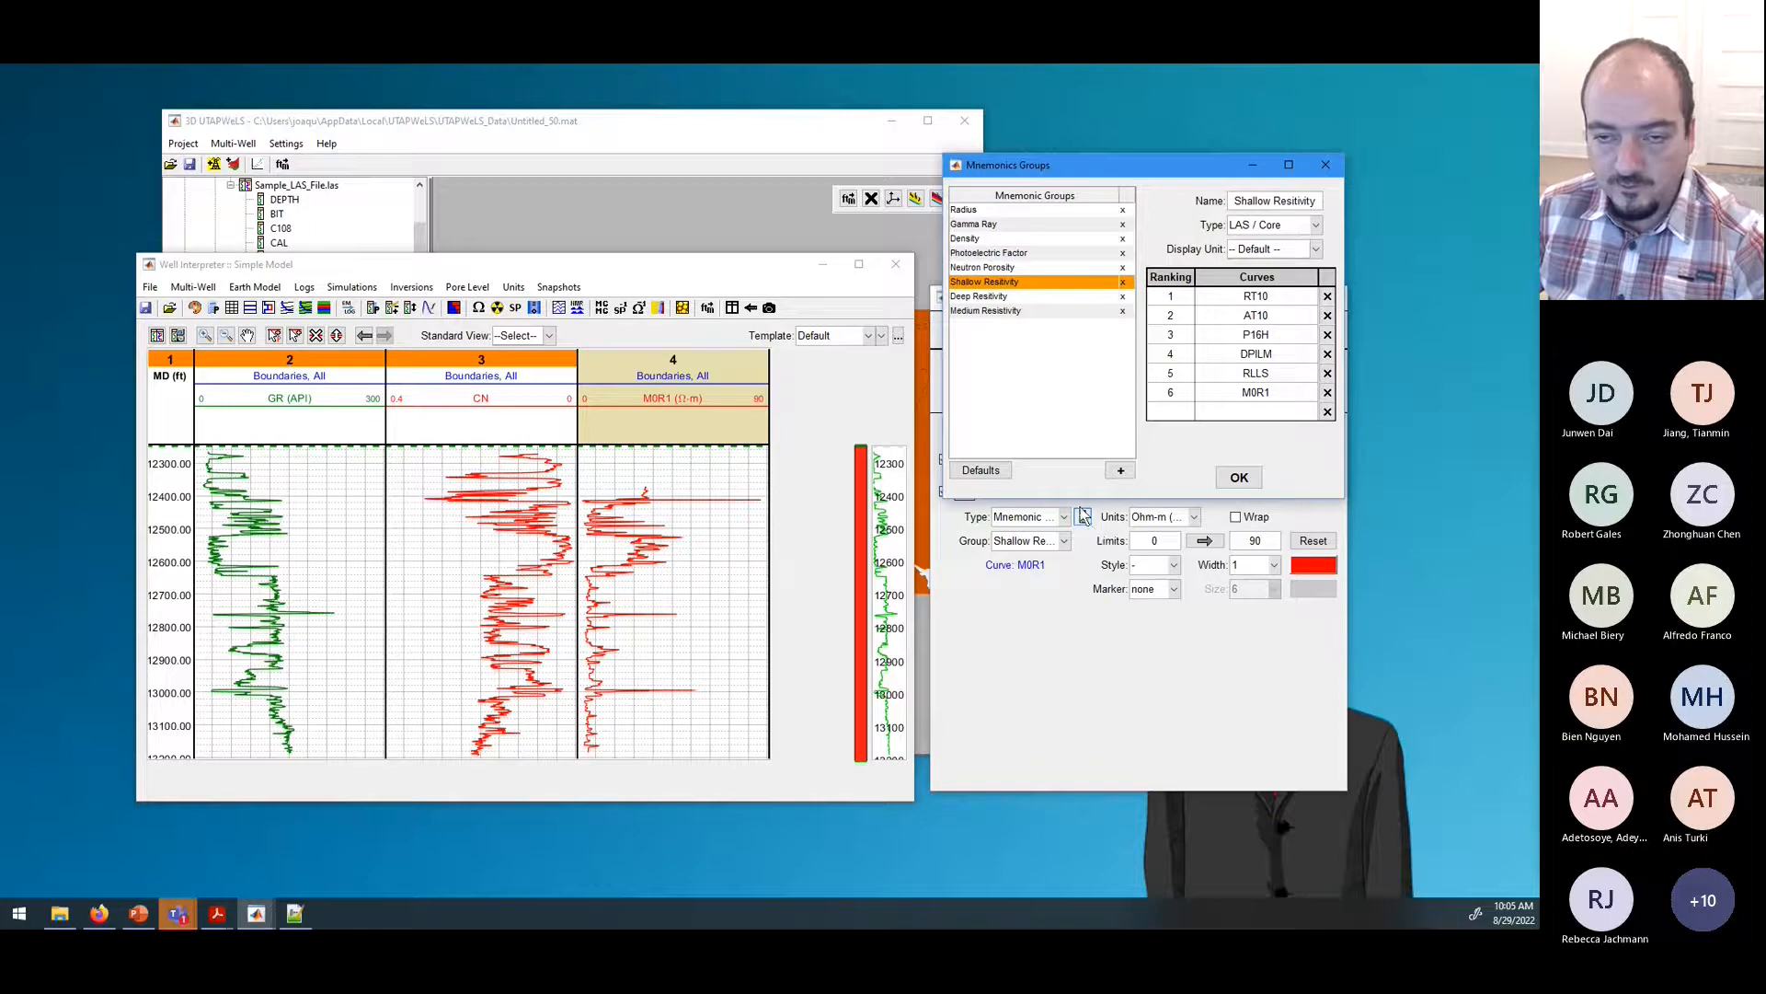
pyautogui.moveTo(1077, 168); pyautogui.dragTo(1064, 190)
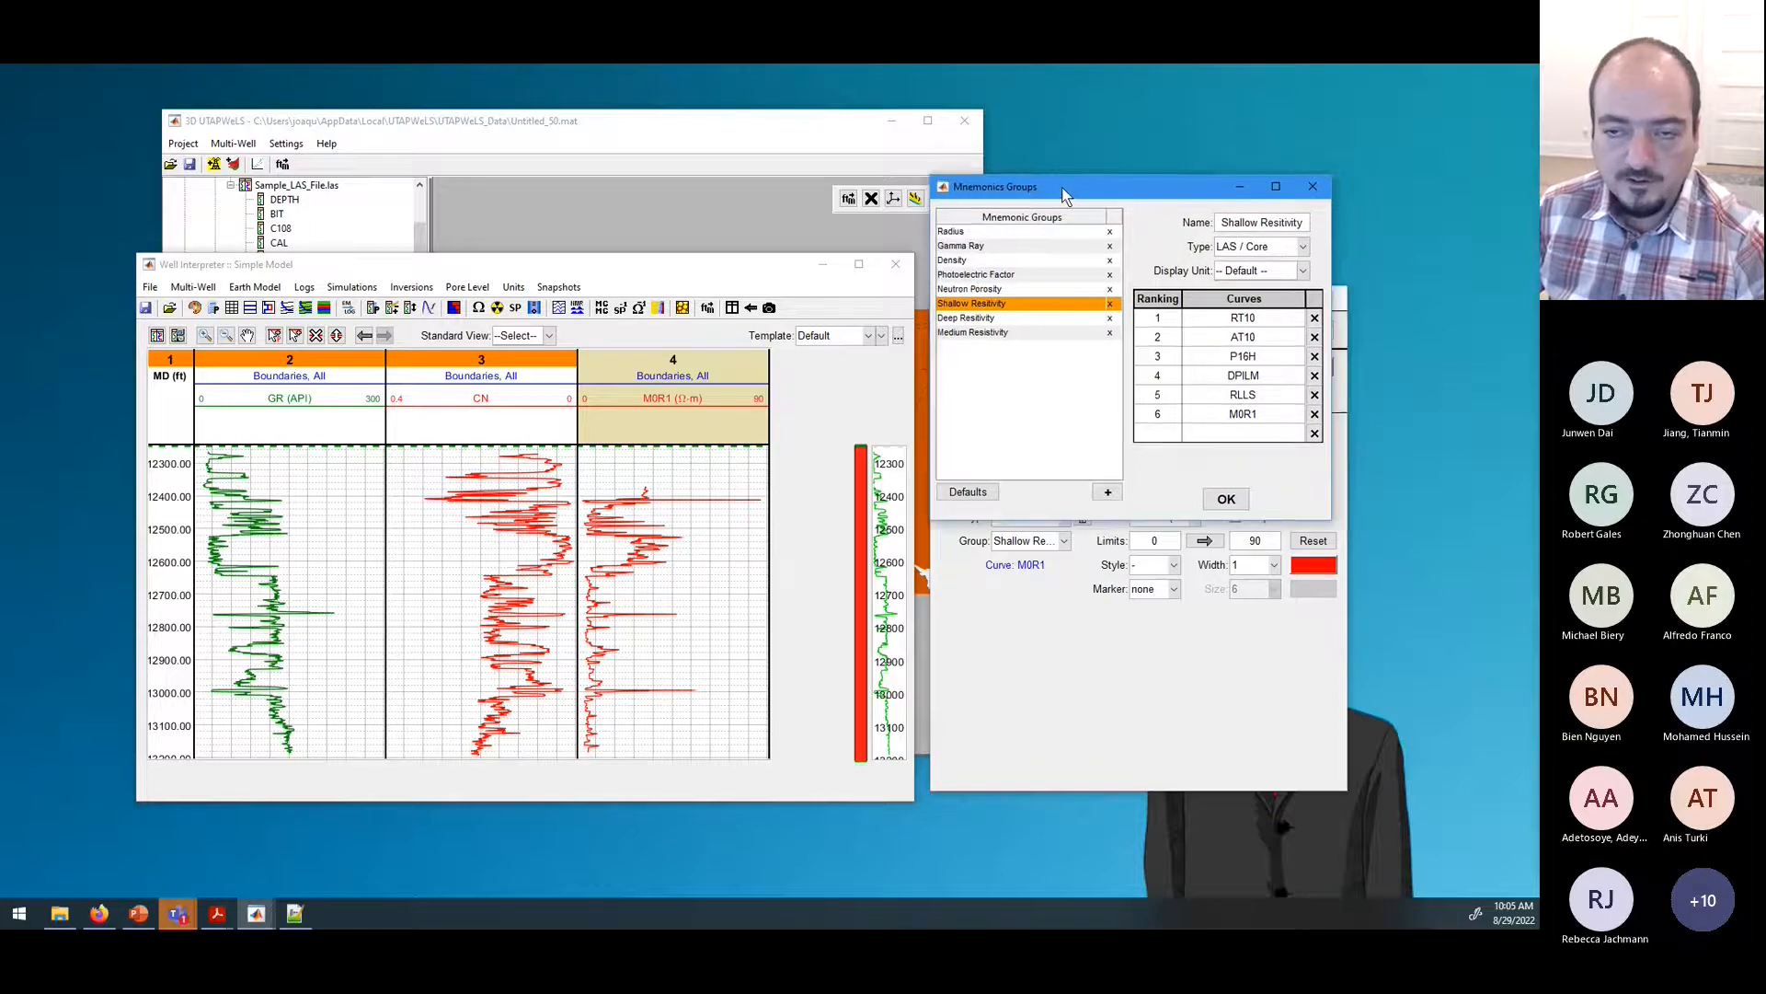
pyautogui.click(1113, 332)
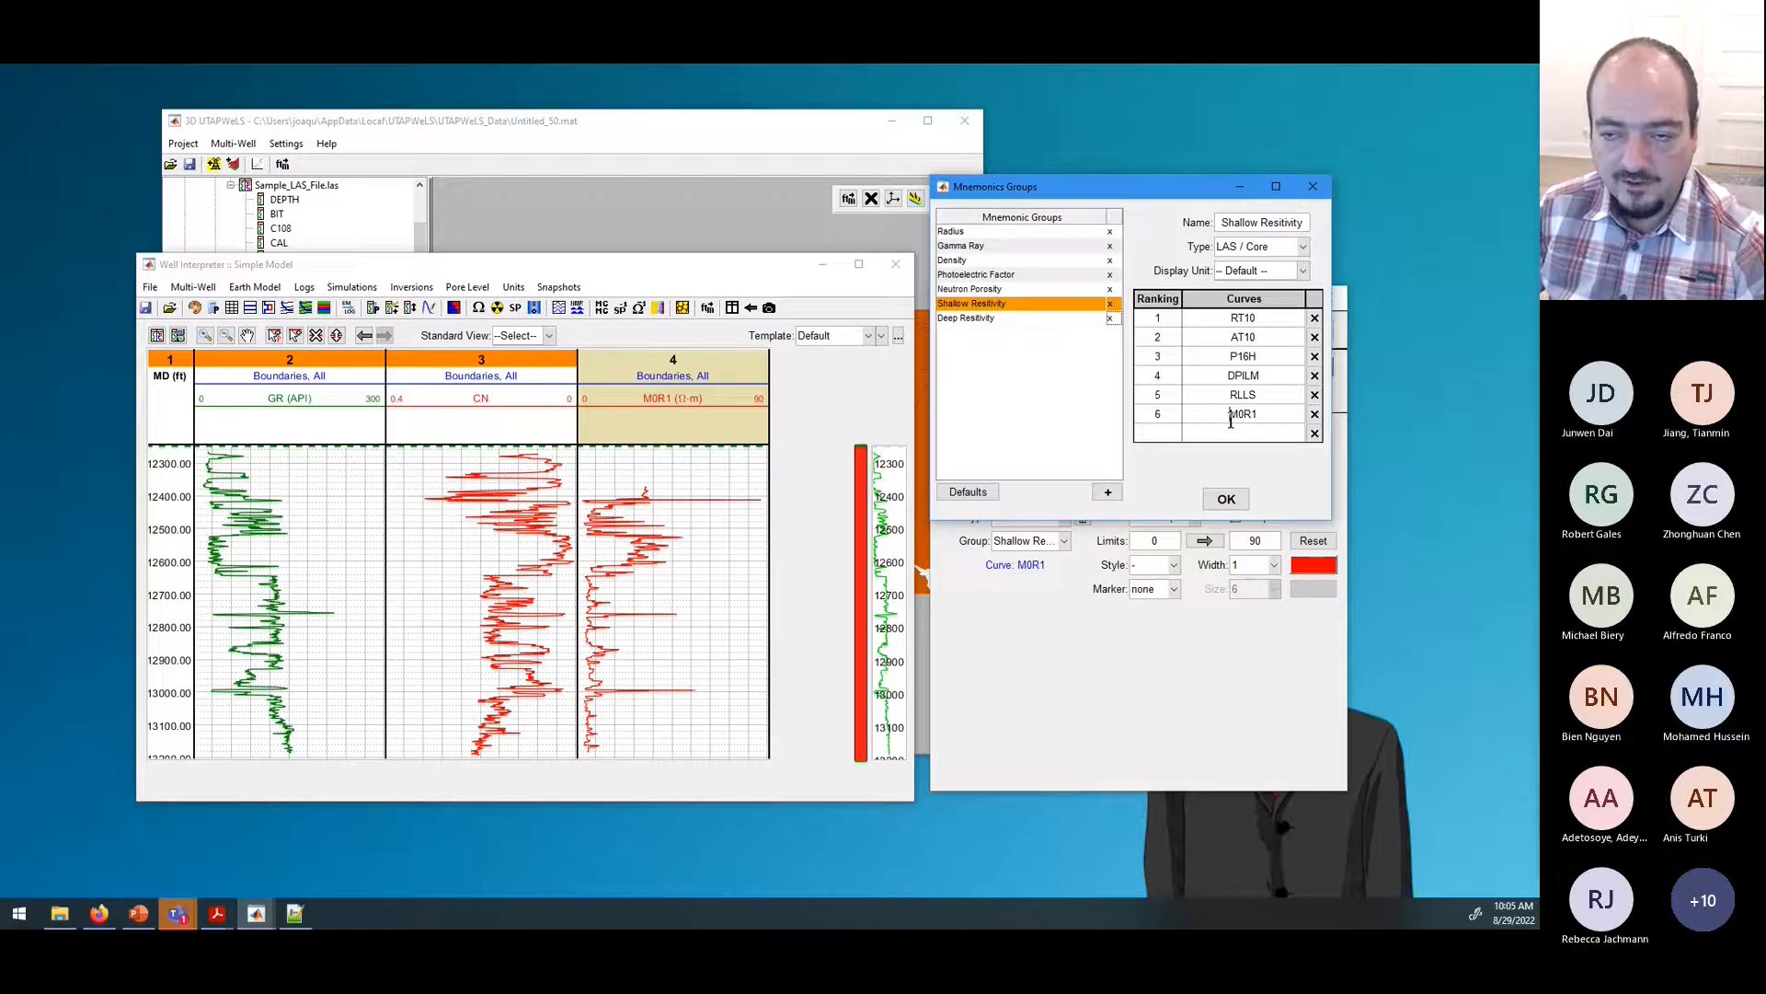
# Step: Delete the M0R9 curve from the Deep Resistivity group and enter it again below RLLD
pyautogui.moveTo(1222, 411); pyautogui.dragTo(1268, 412)
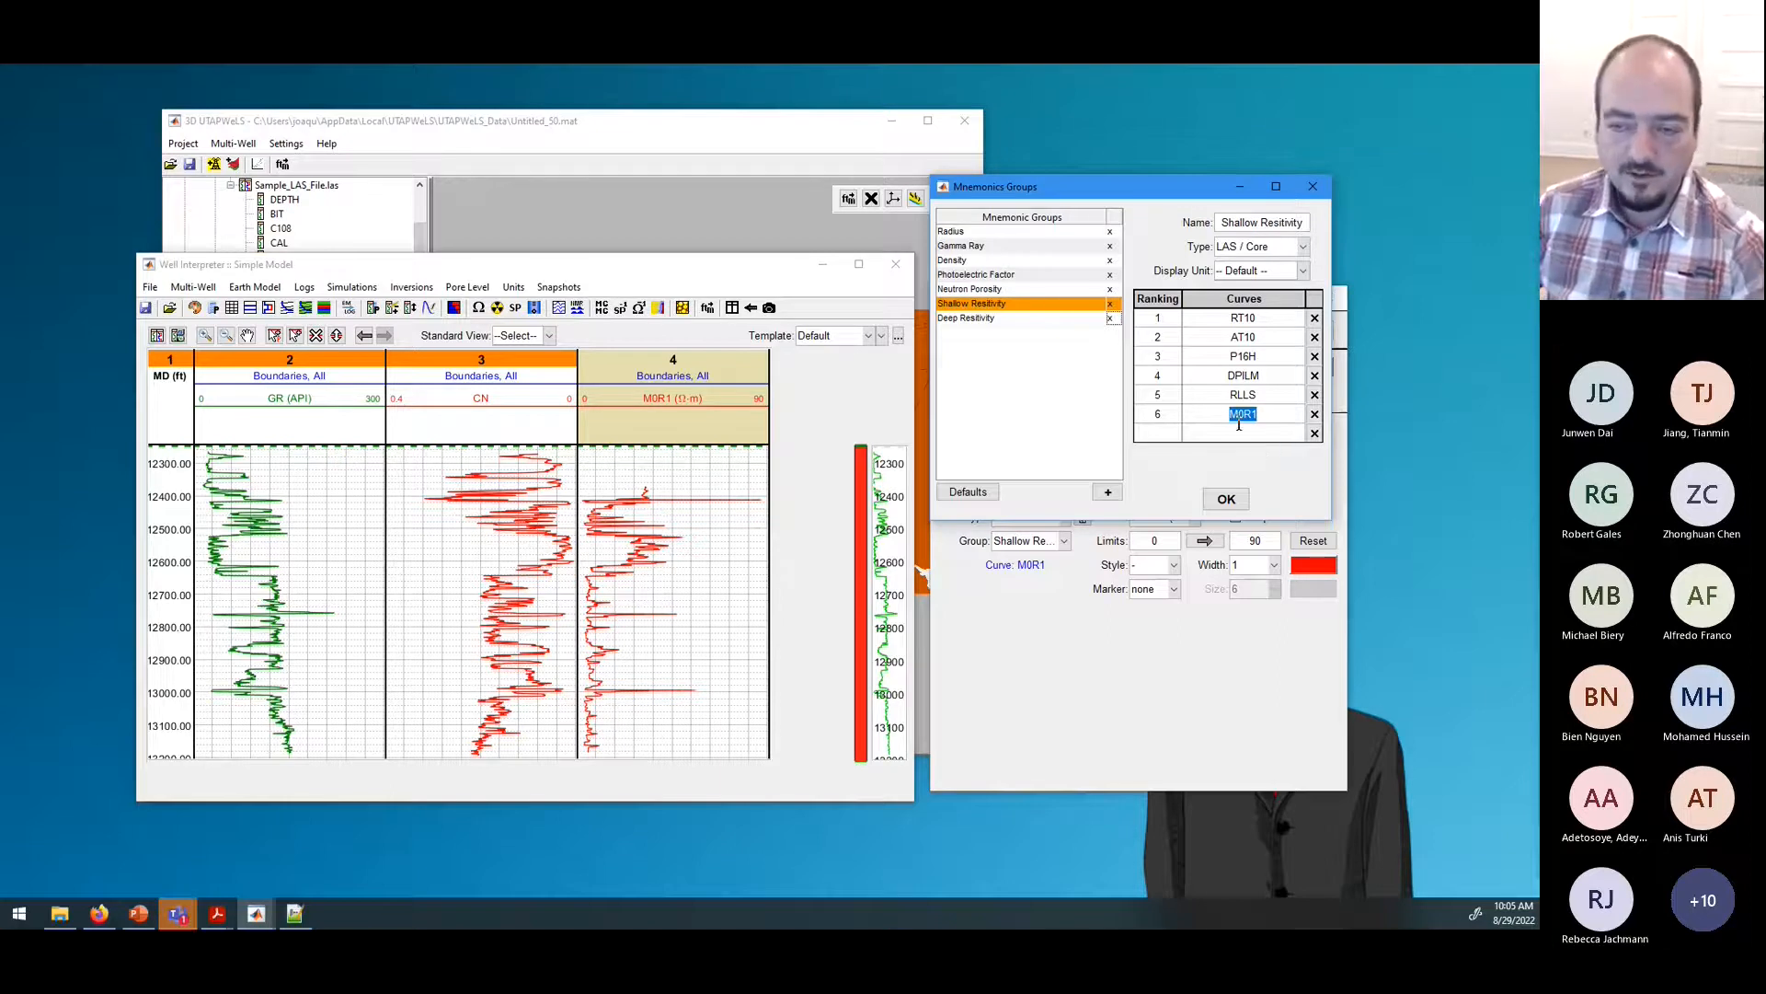
pyautogui.click(1019, 318)
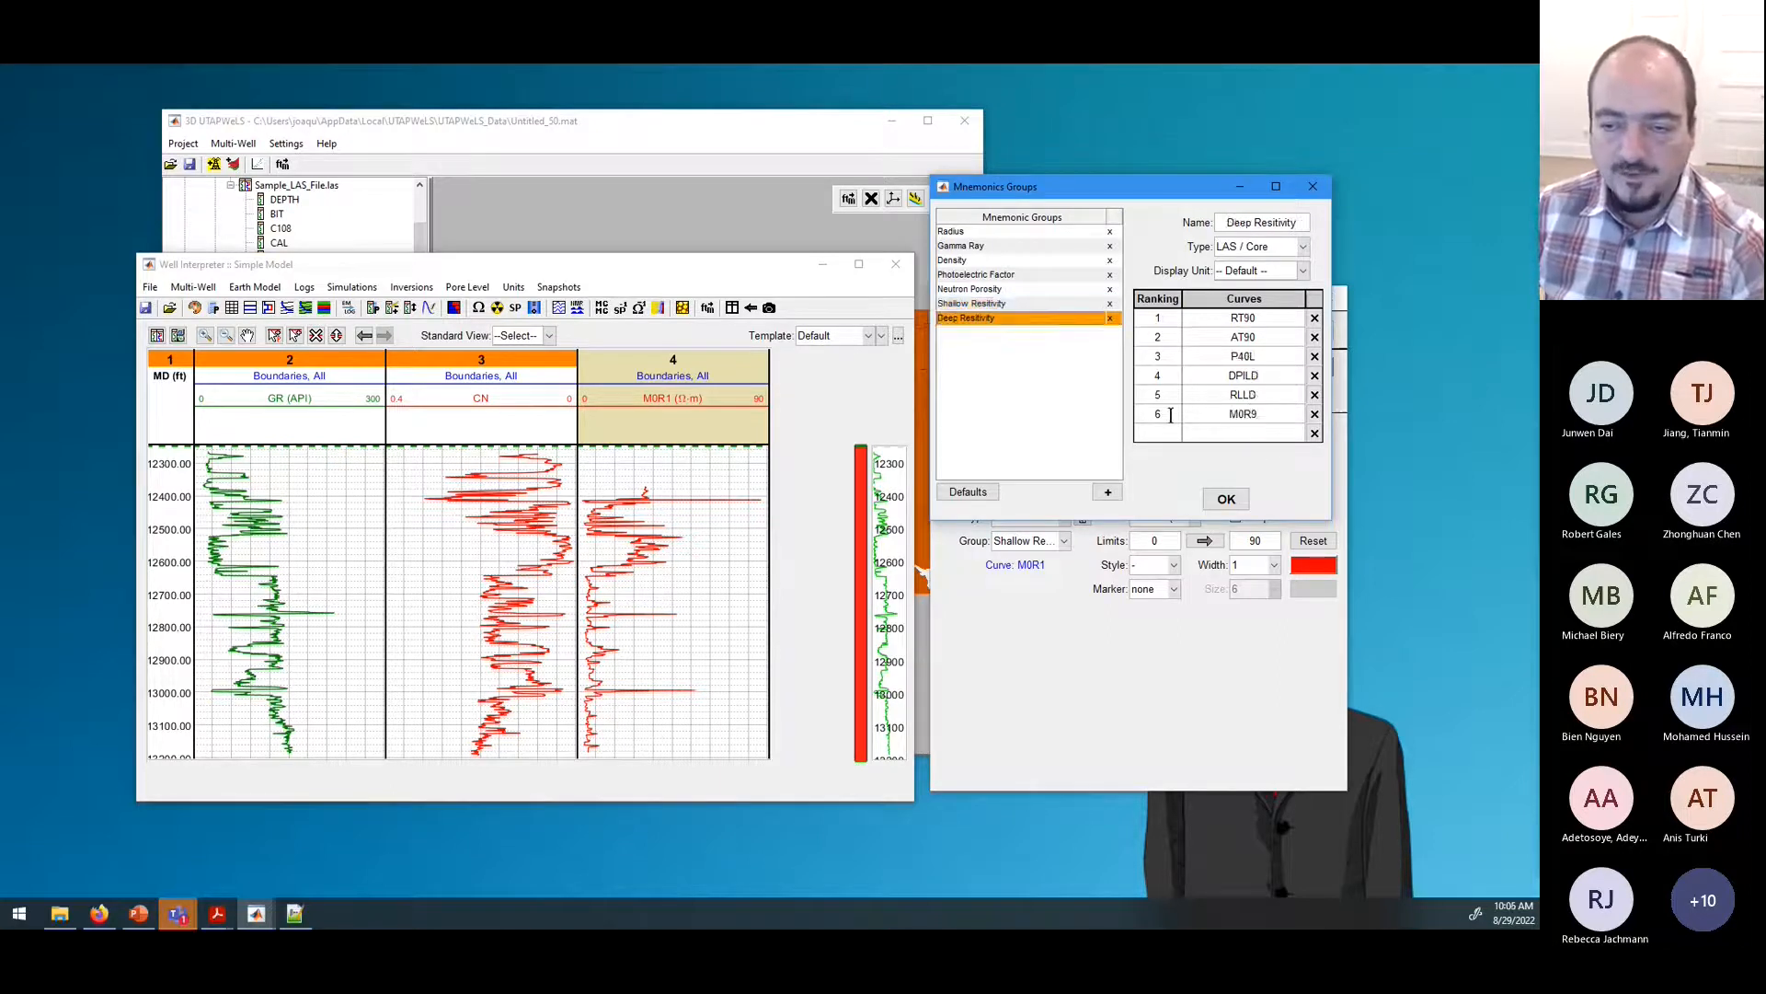
pyautogui.click(1314, 414)
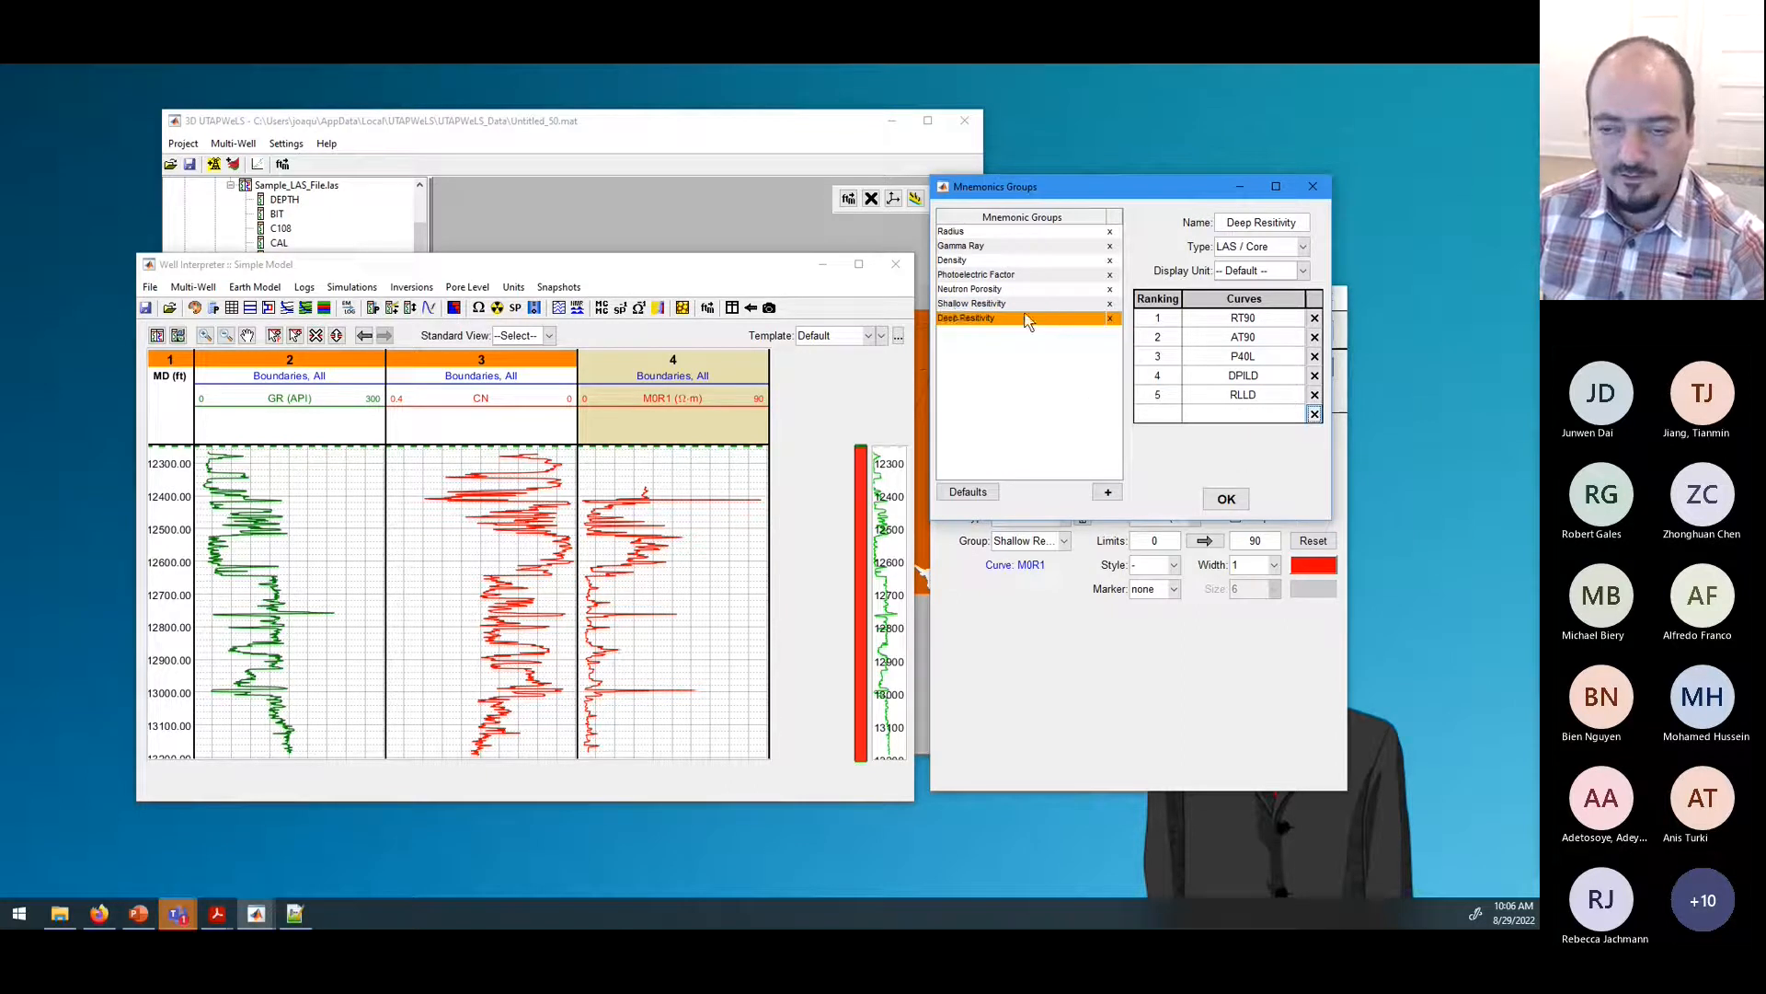
pyautogui.click(999, 290)
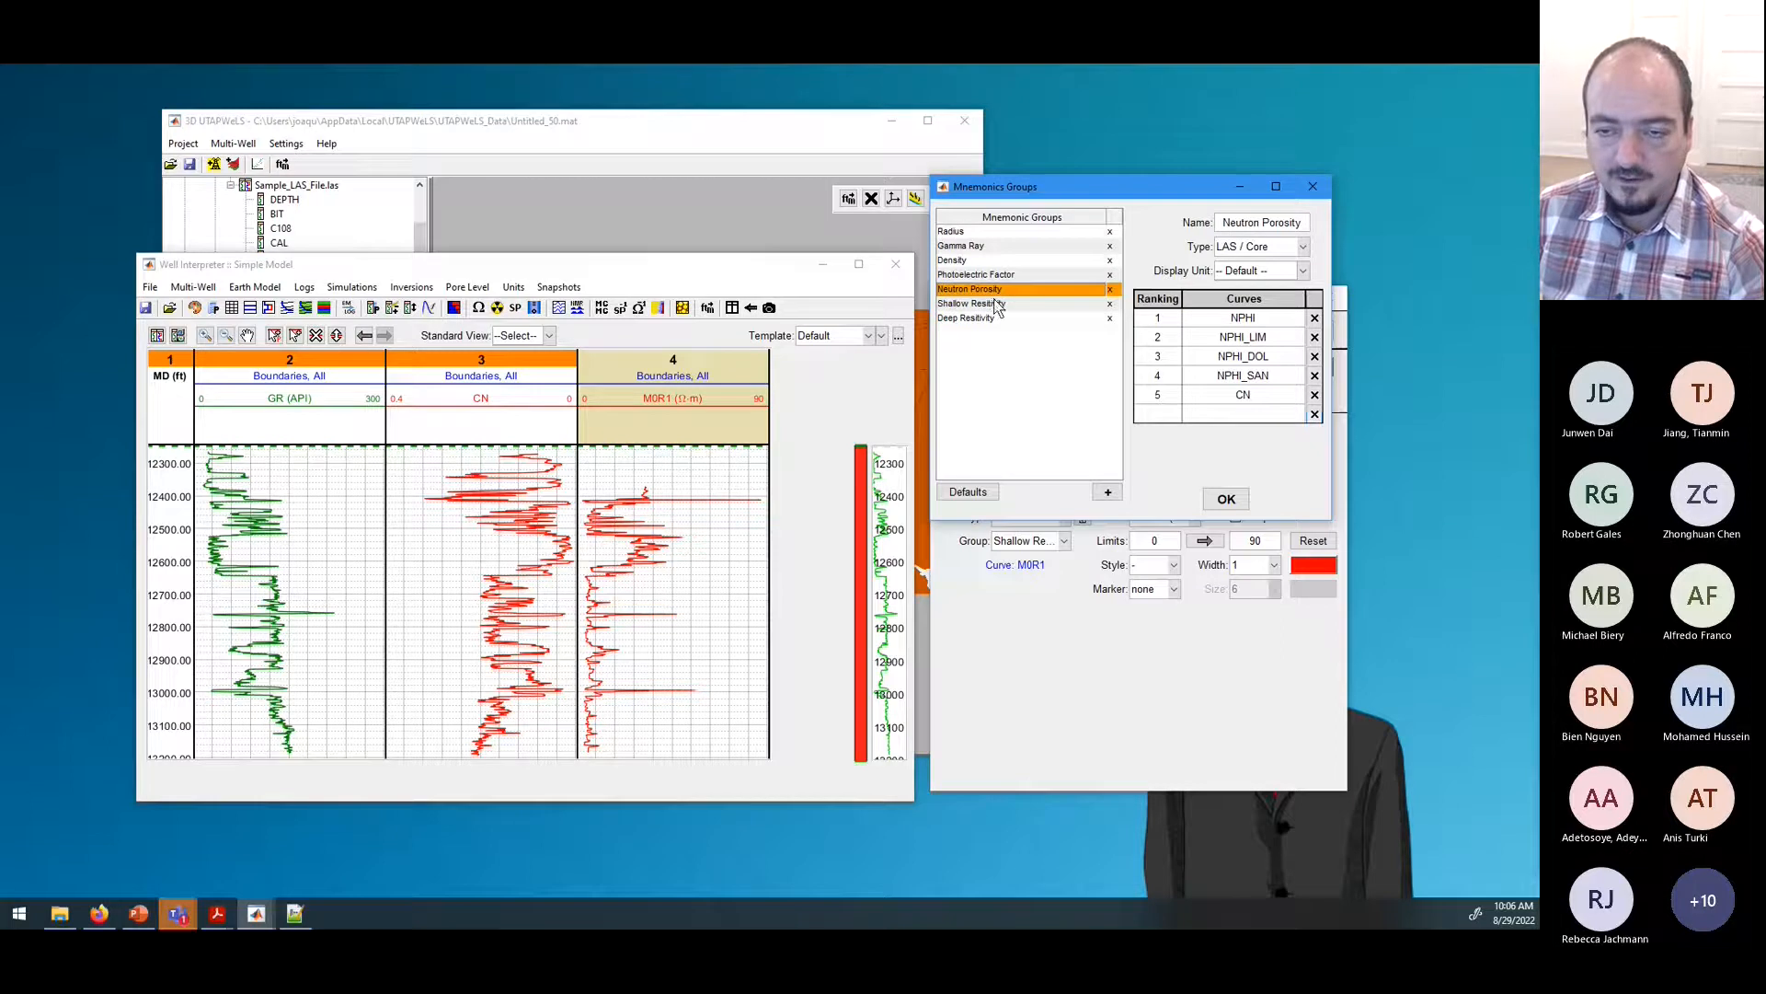
pyautogui.click(997, 304)
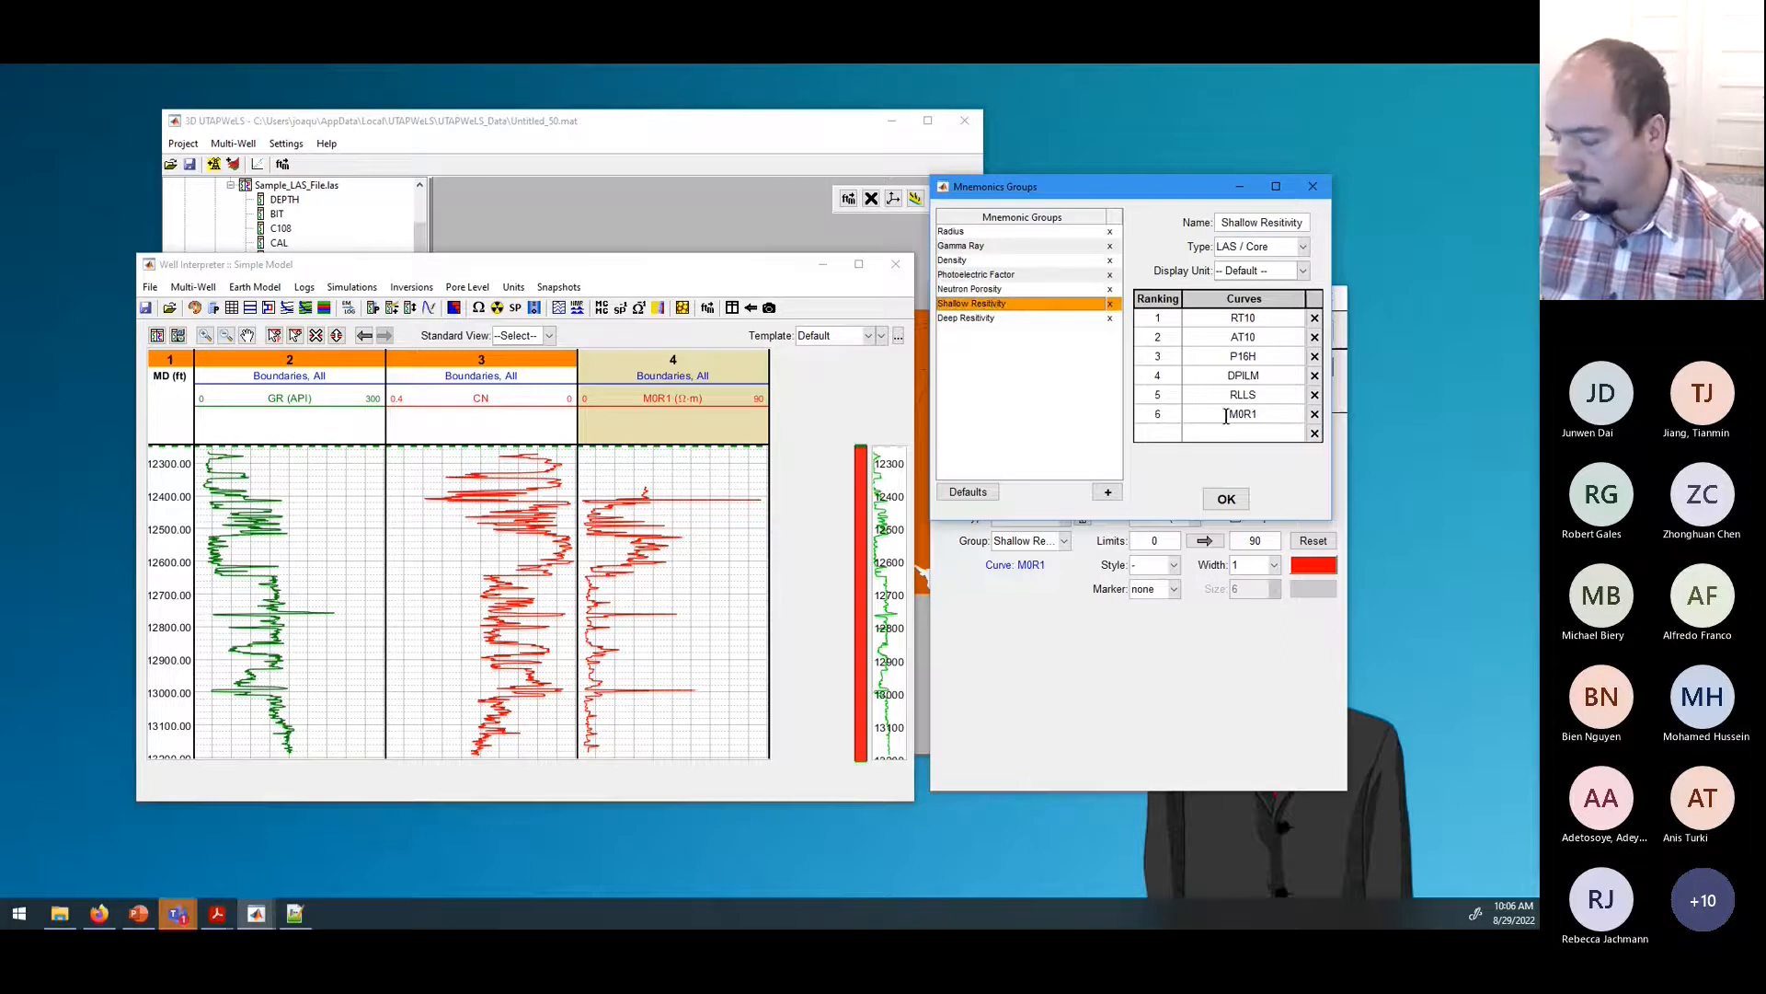
pyautogui.click(1015, 320)
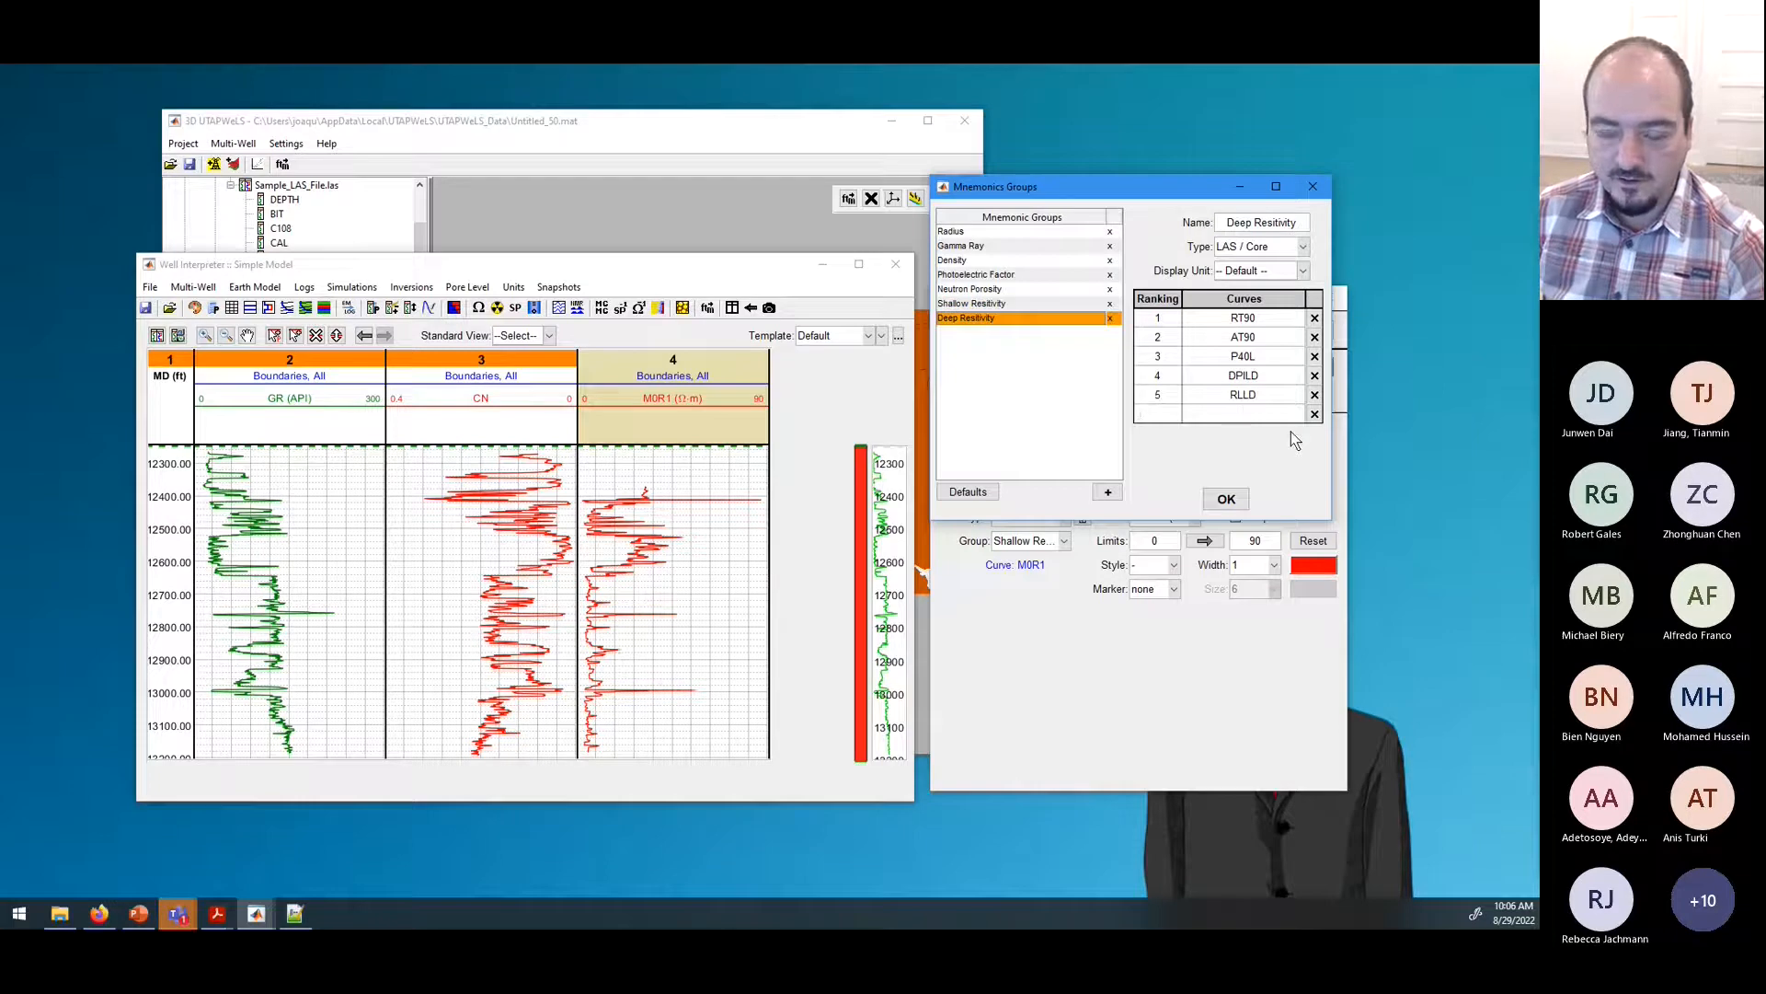
pyautogui.write('M0')
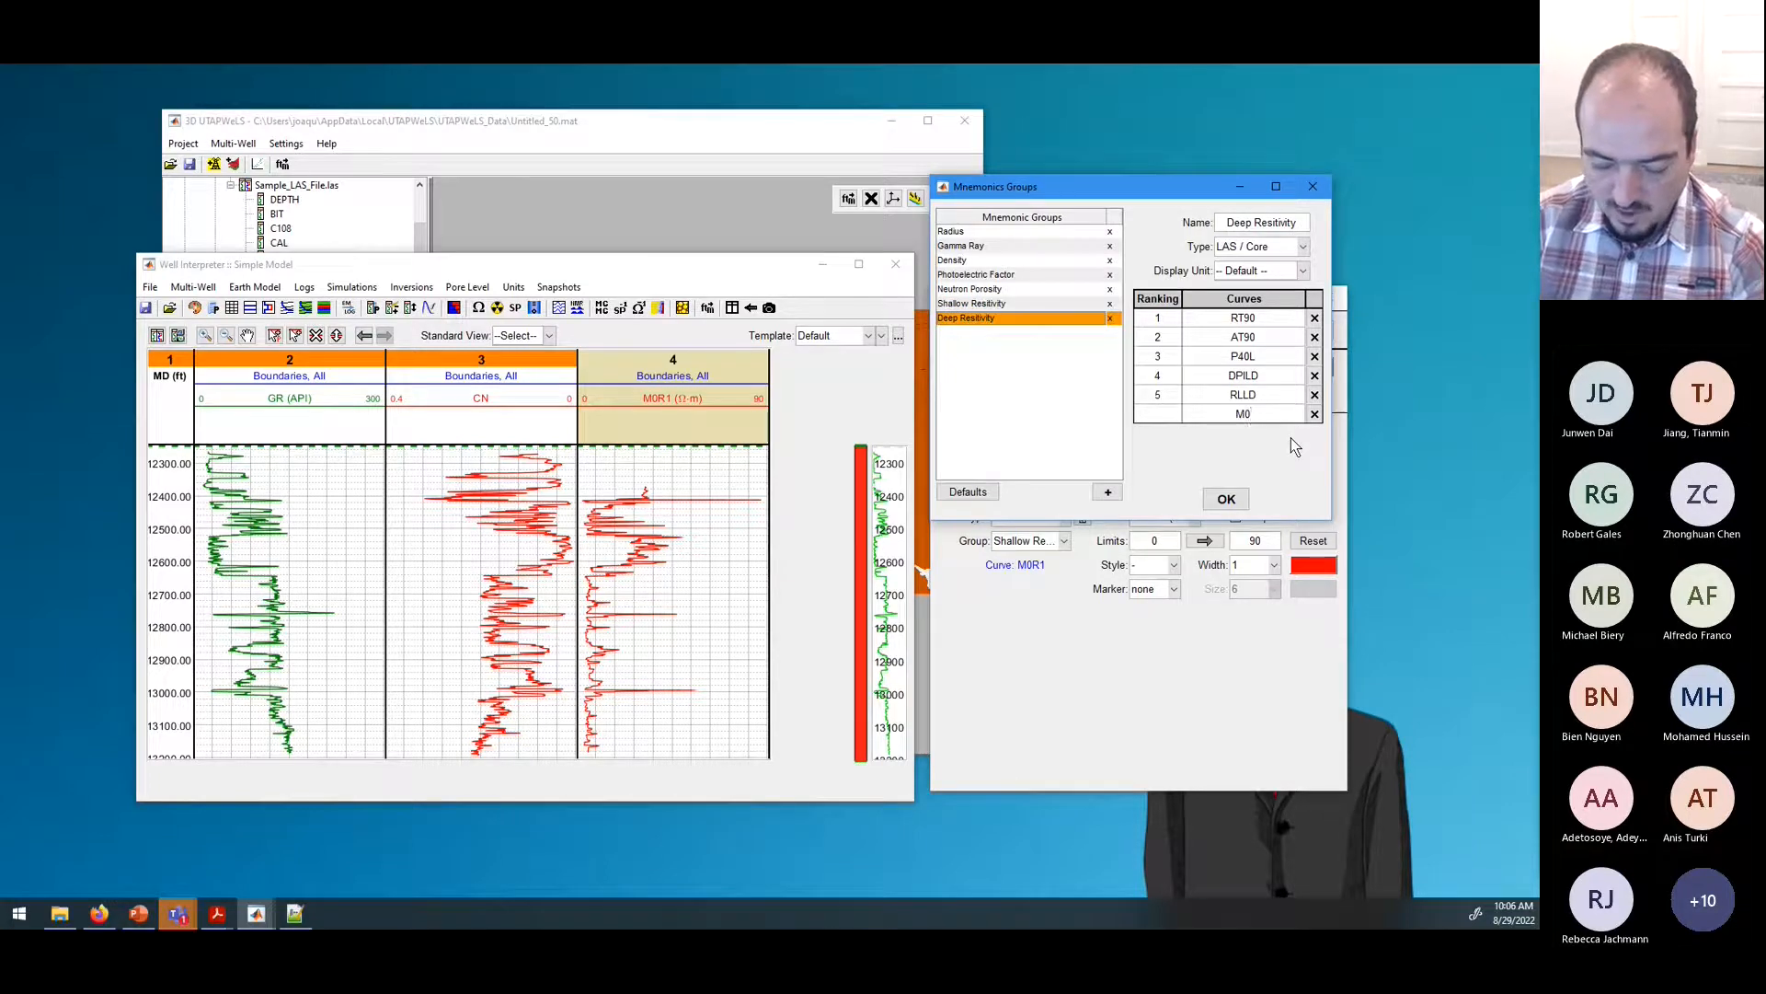
pyautogui.write('R9')
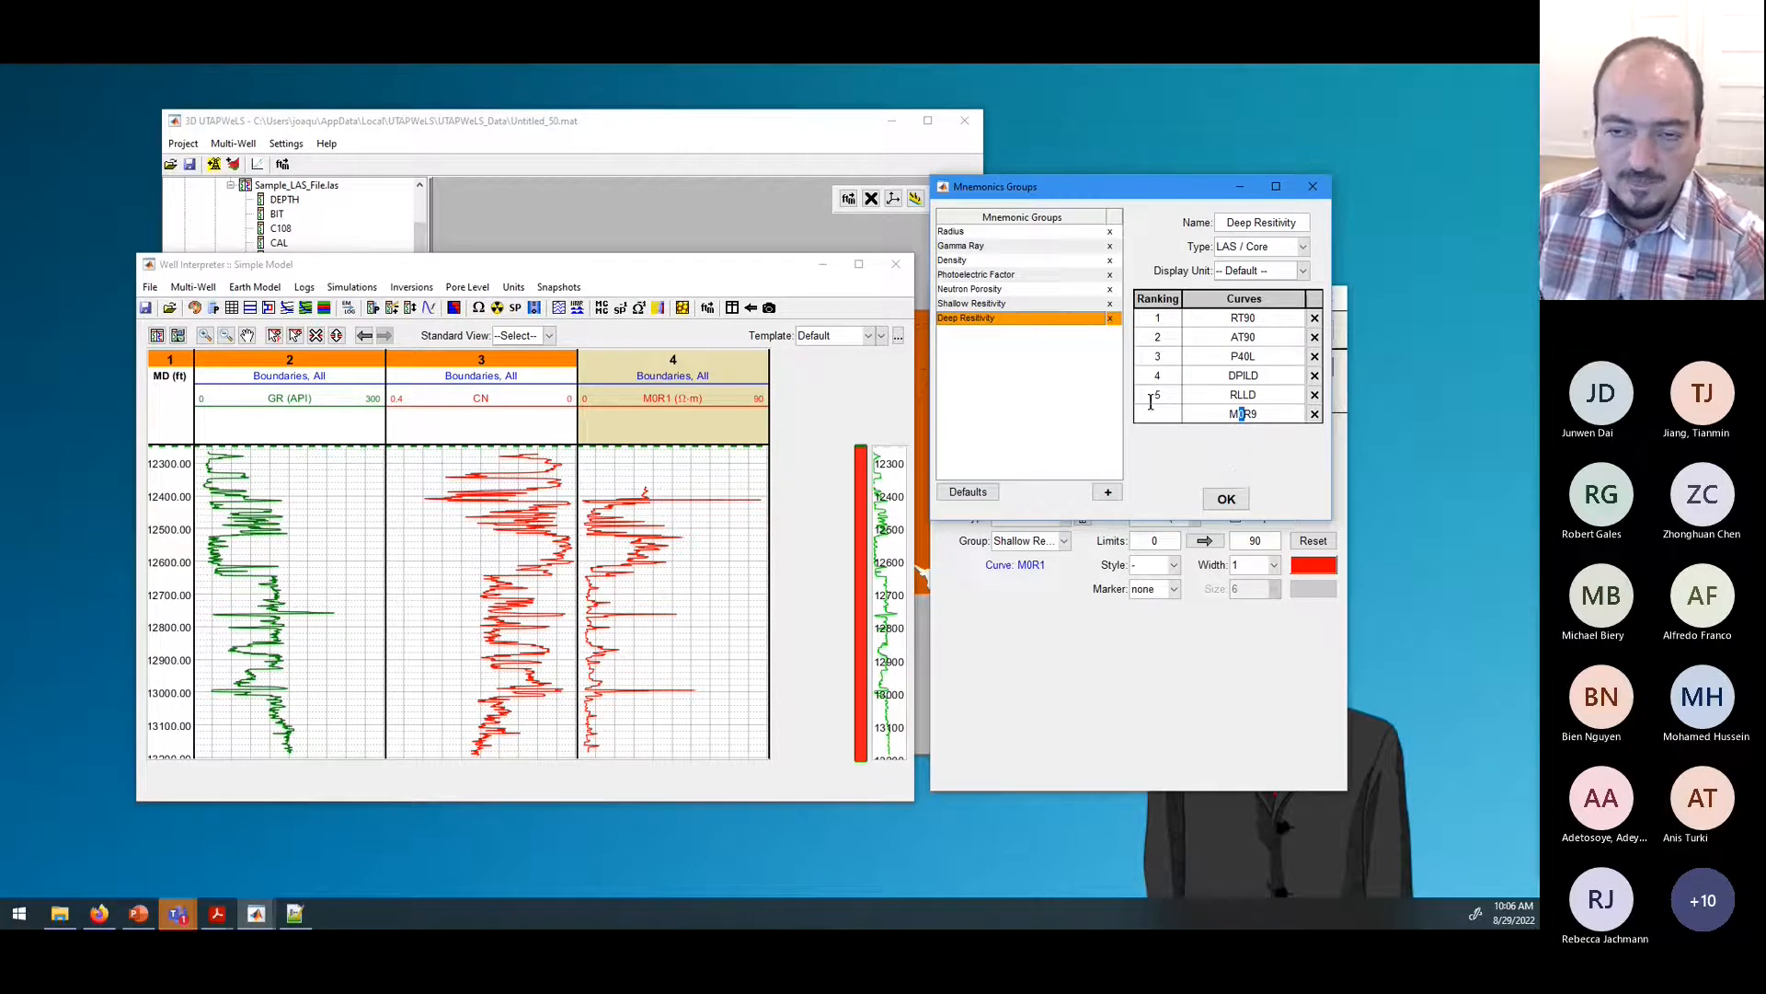
# Step: Create a new mnemonic group named Medium Resistivity
pyautogui.click(1107, 491)
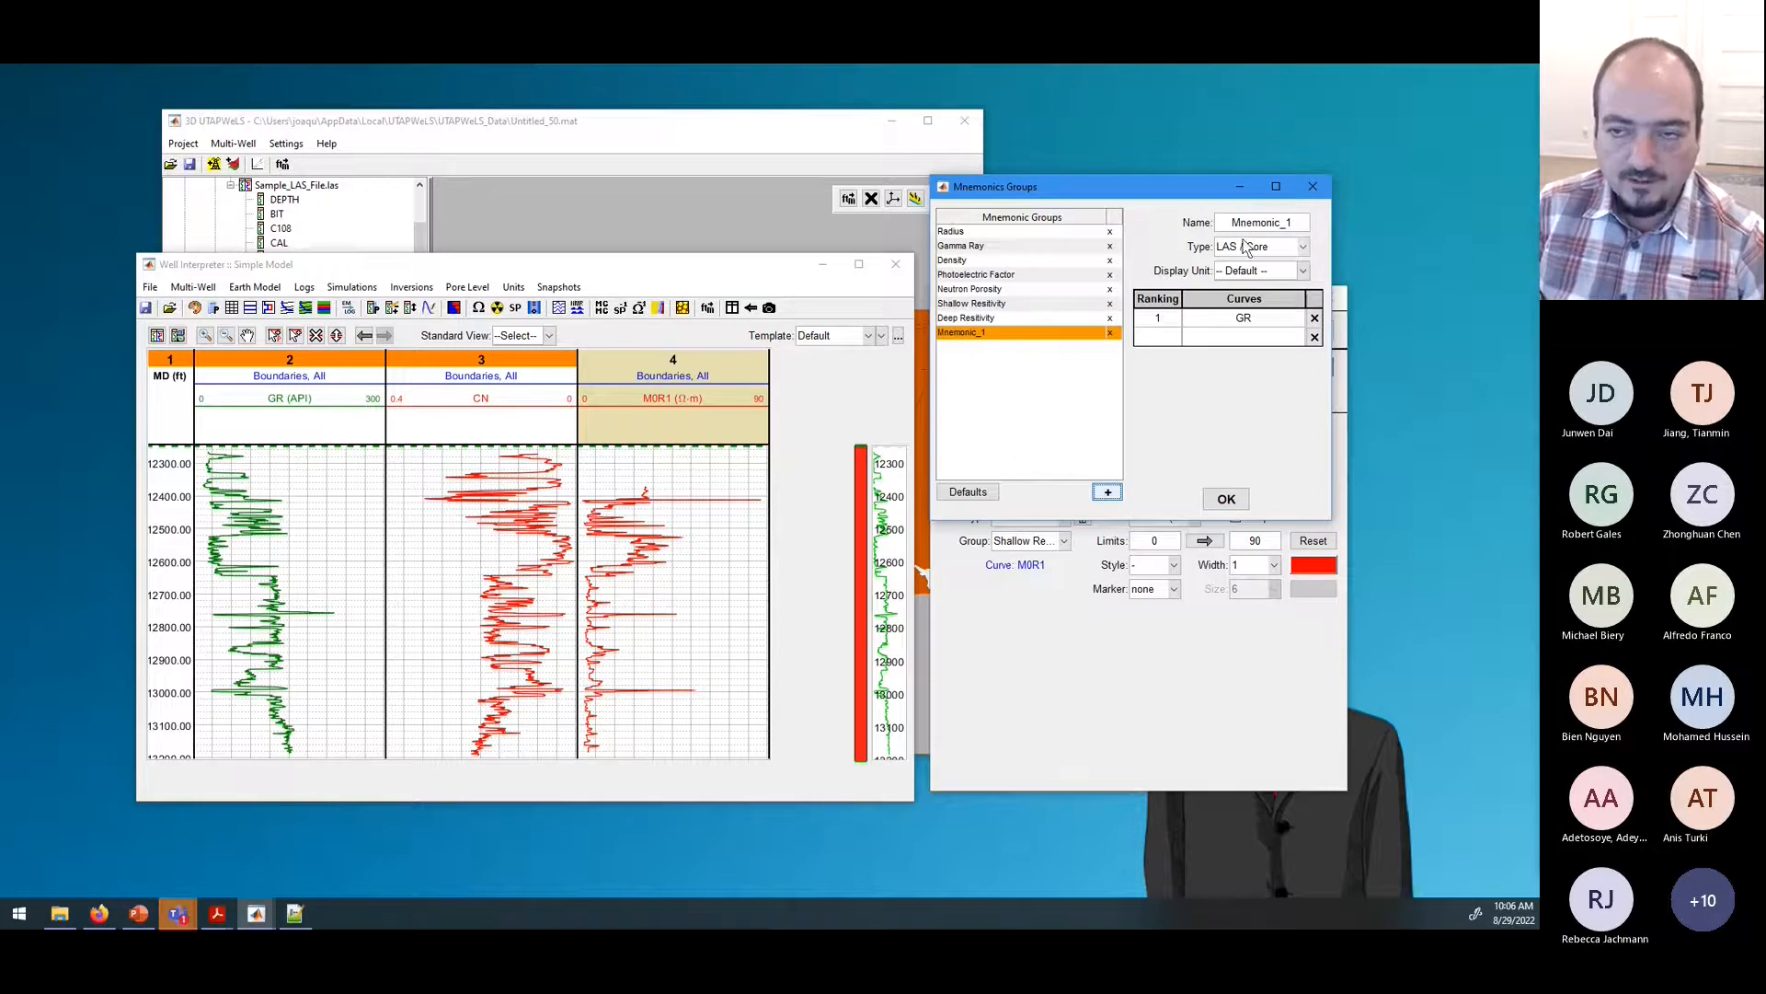
pyautogui.click(1303, 223)
pyautogui.moveTo(1304, 223); pyautogui.dragTo(1233, 222)
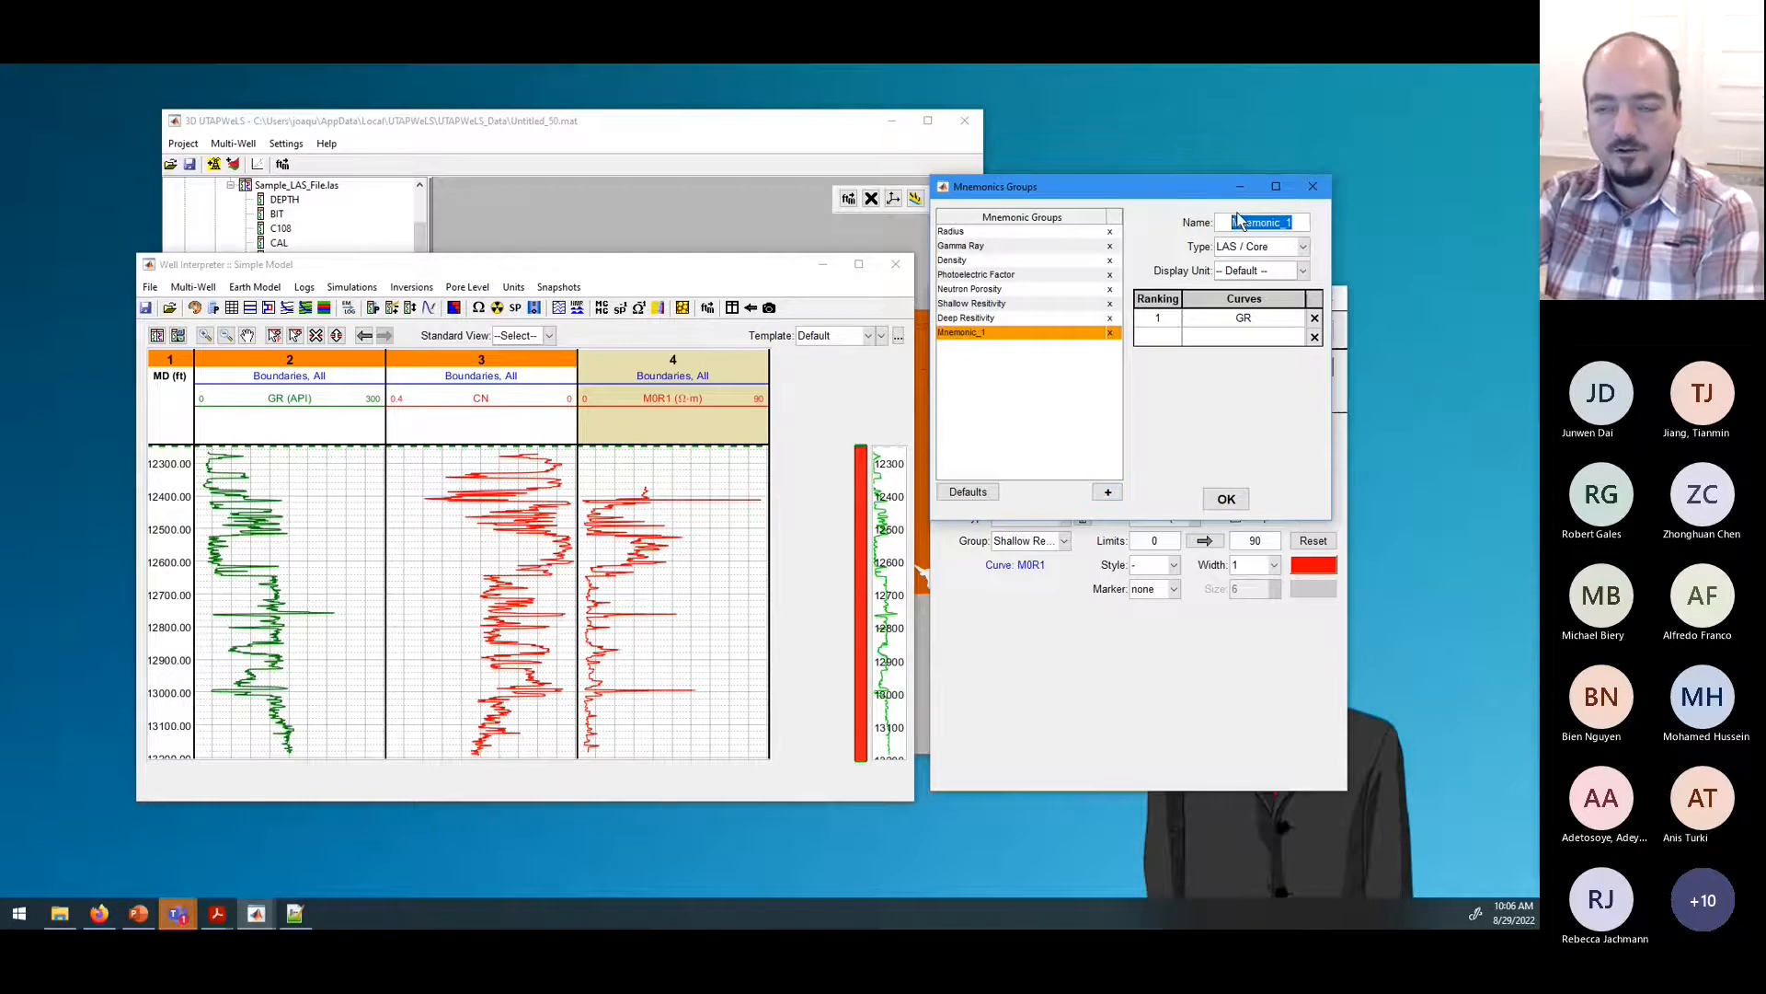
pyautogui.write('Medi')
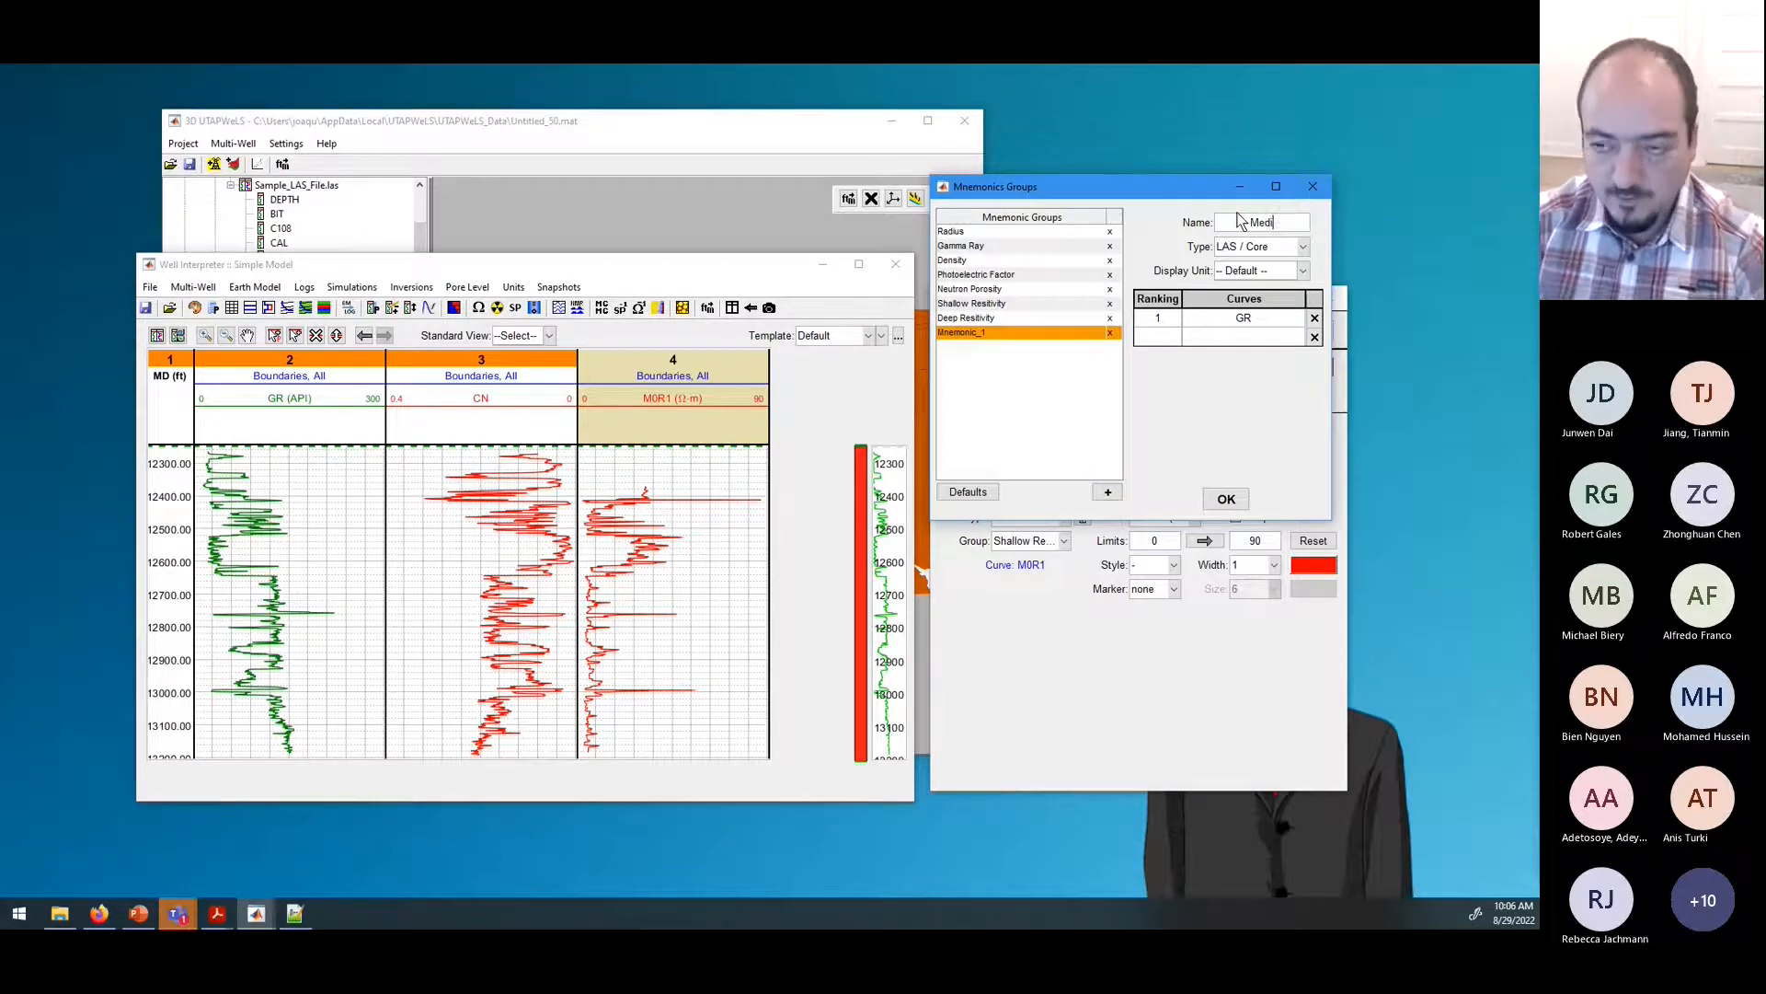
pyautogui.write('um Res')
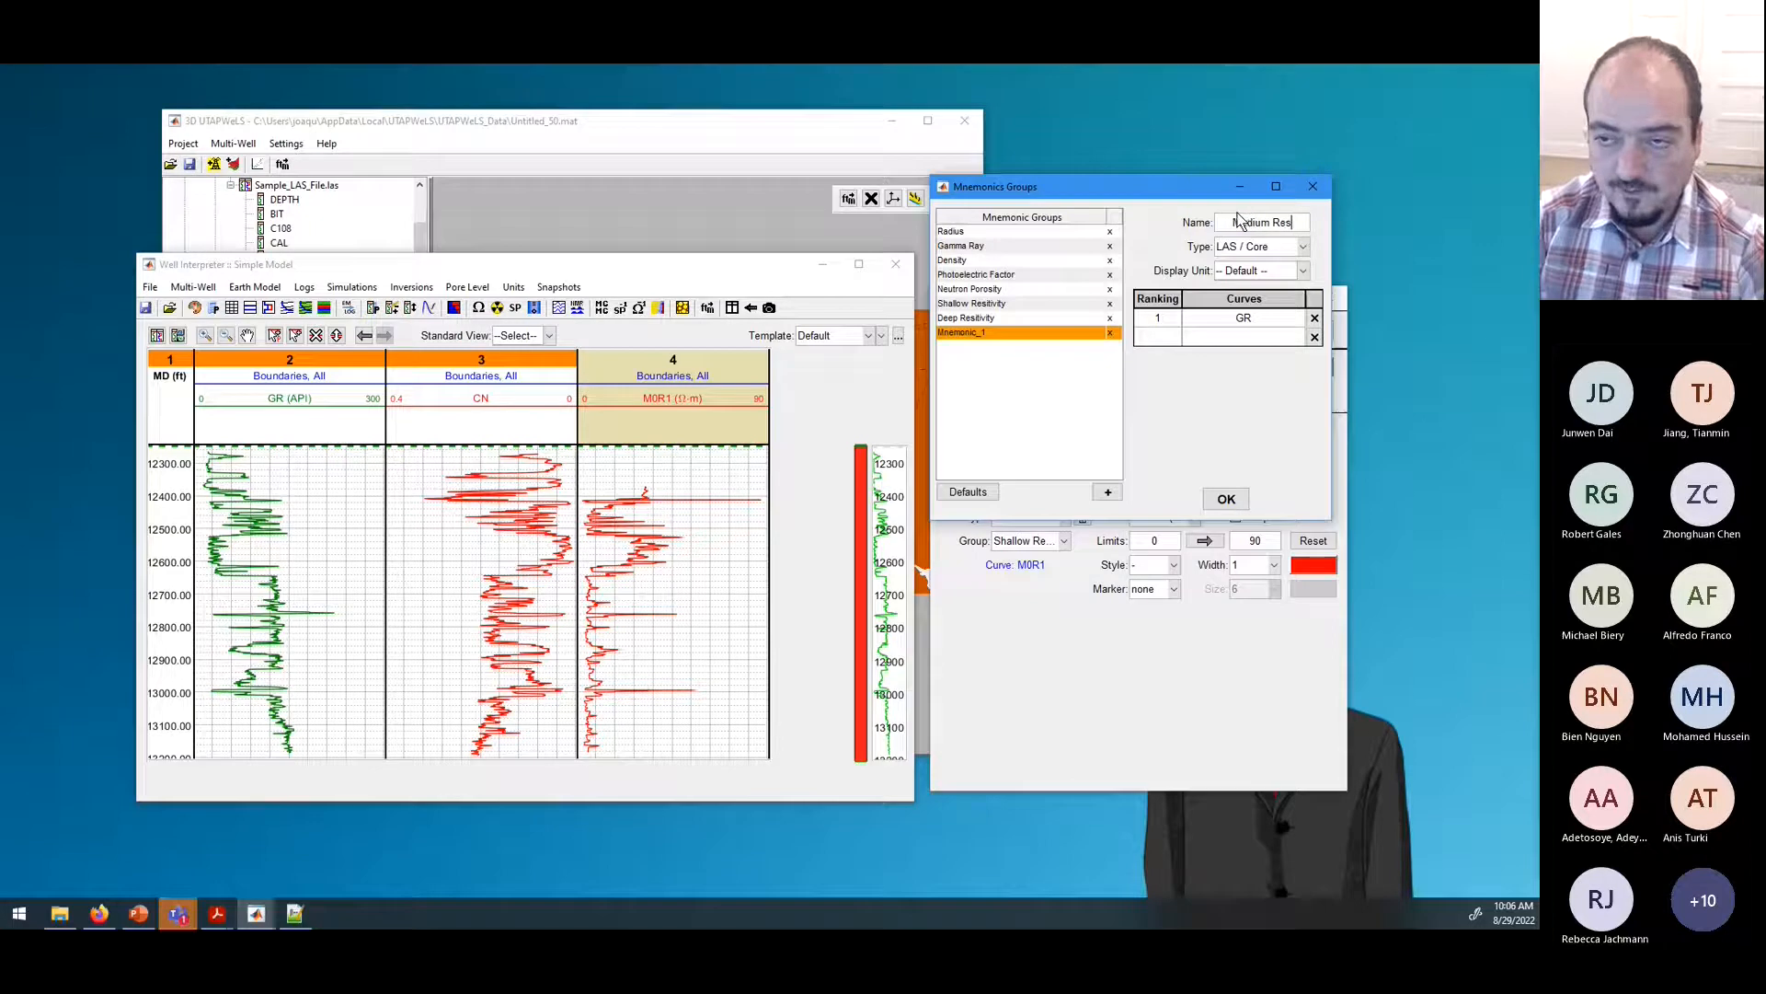
pyautogui.write('istivity')
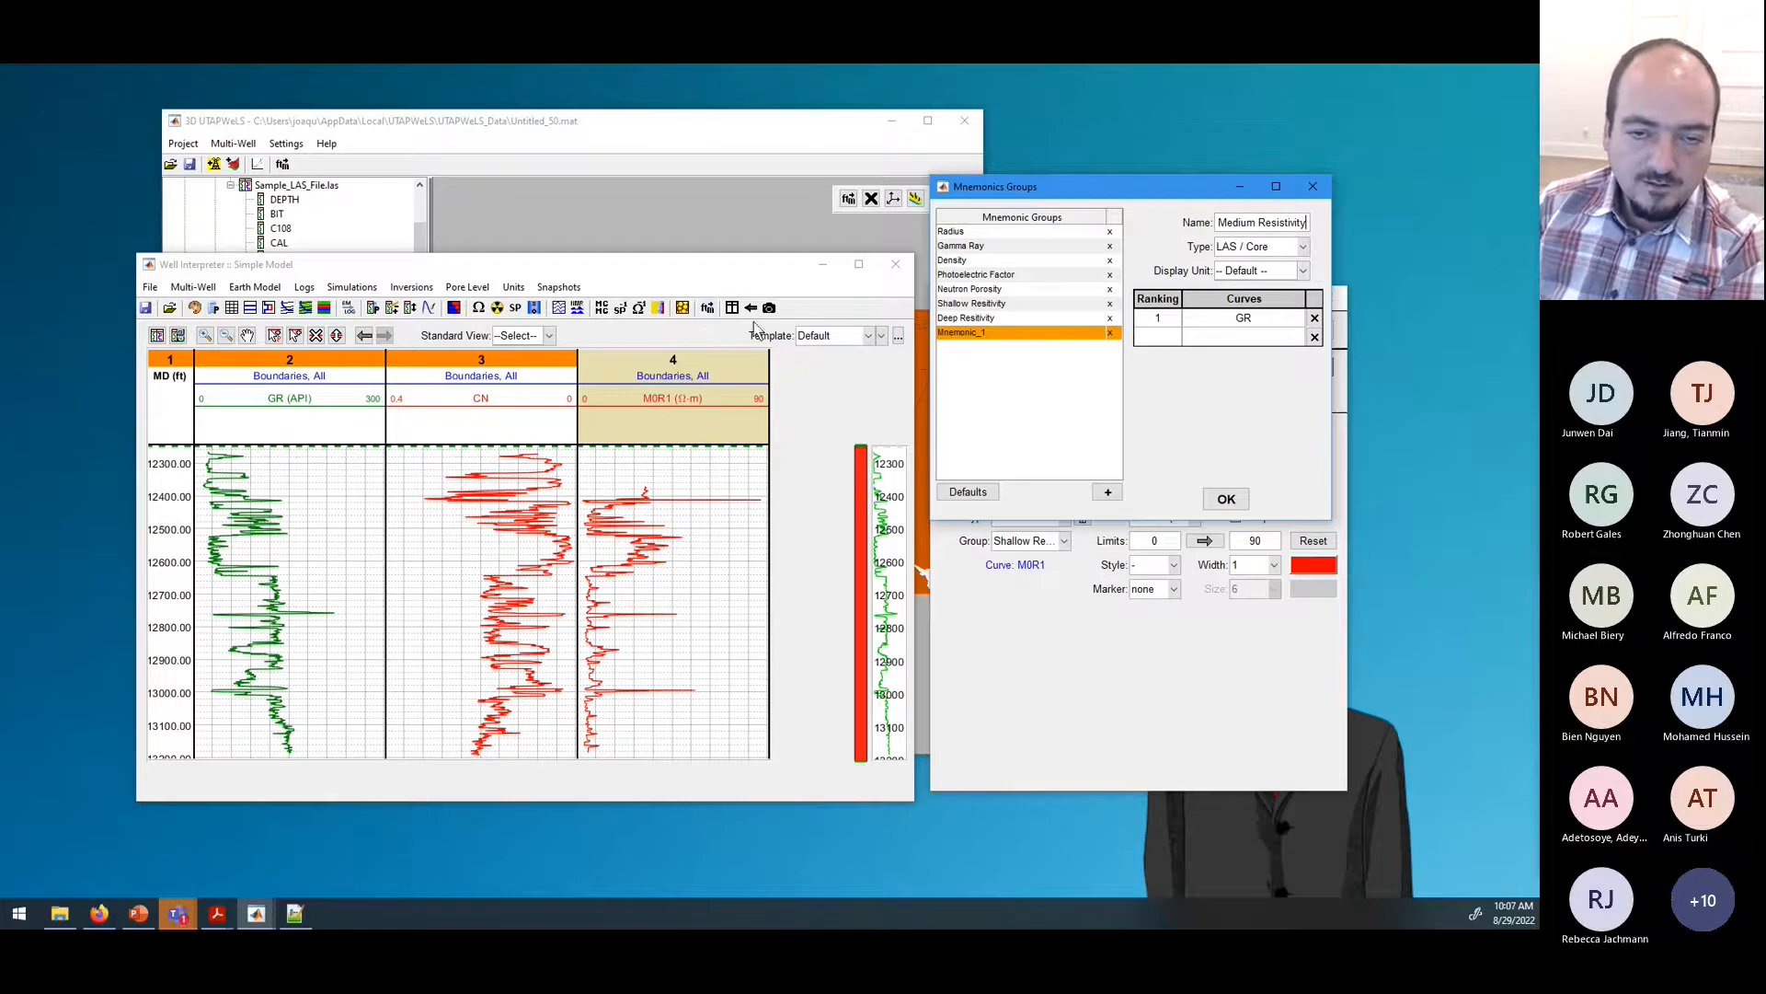
# Step: Examine the Units of Measure settings for the Simple Model, and close them unchanged
pyautogui.click(719, 315)
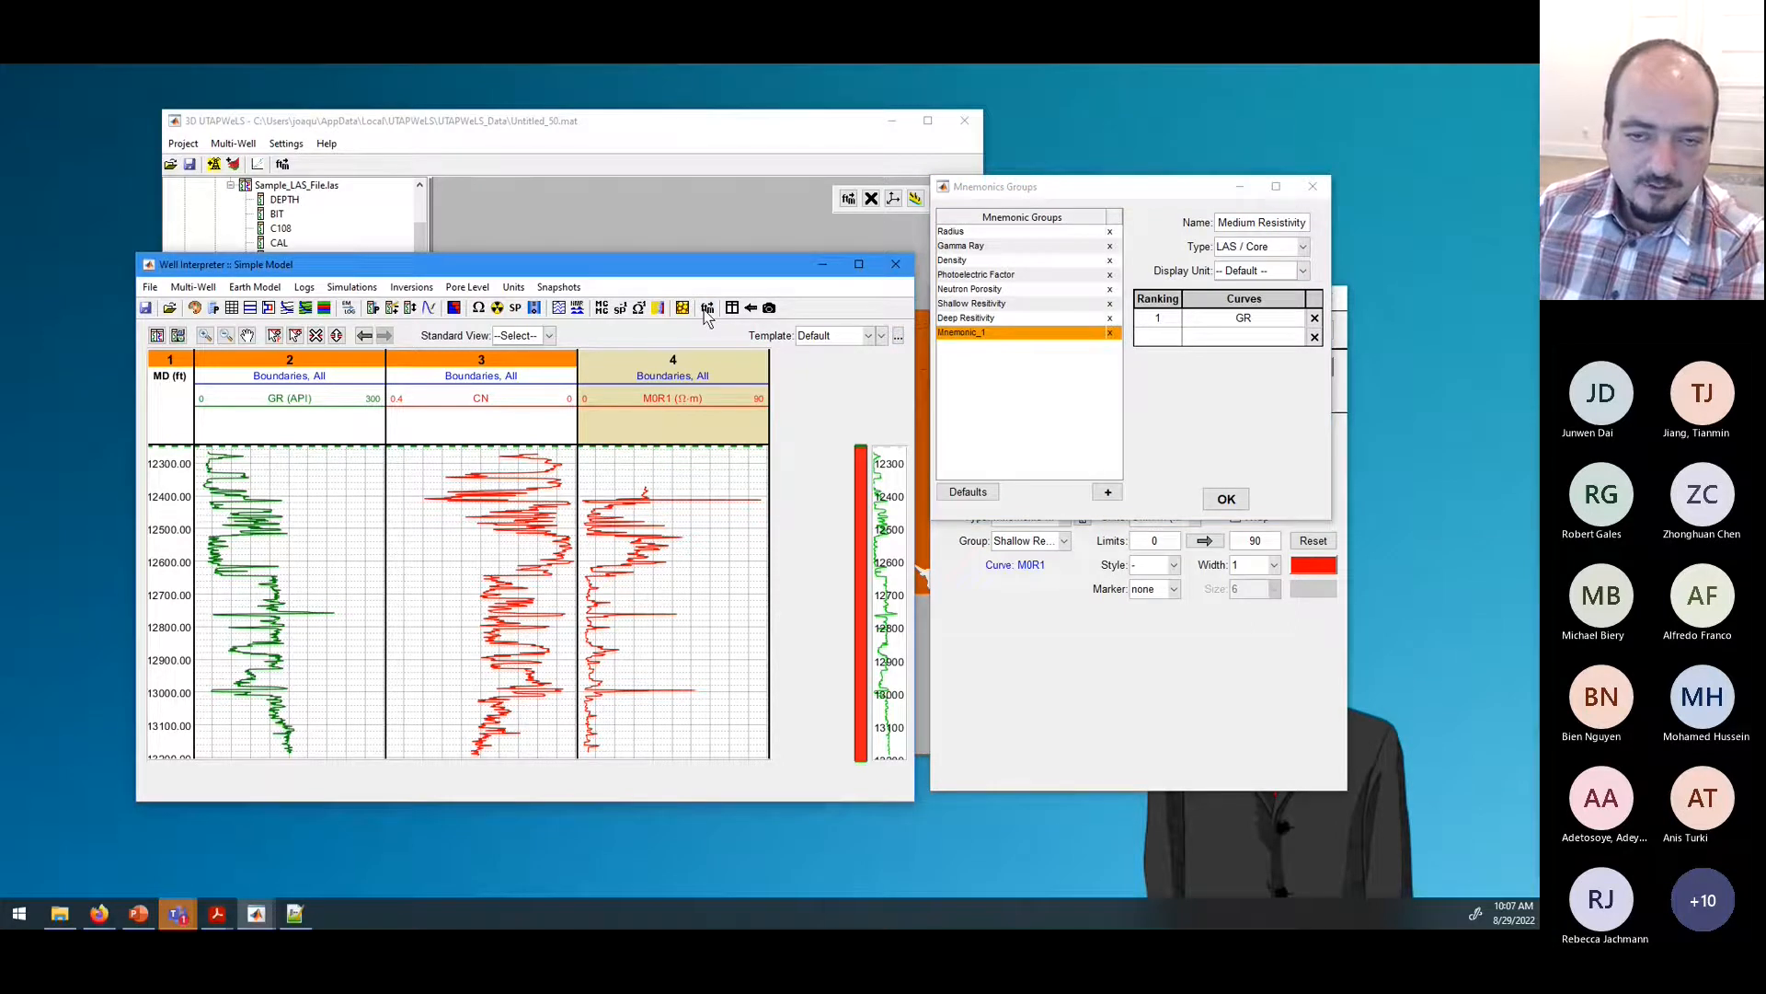
pyautogui.click(707, 311)
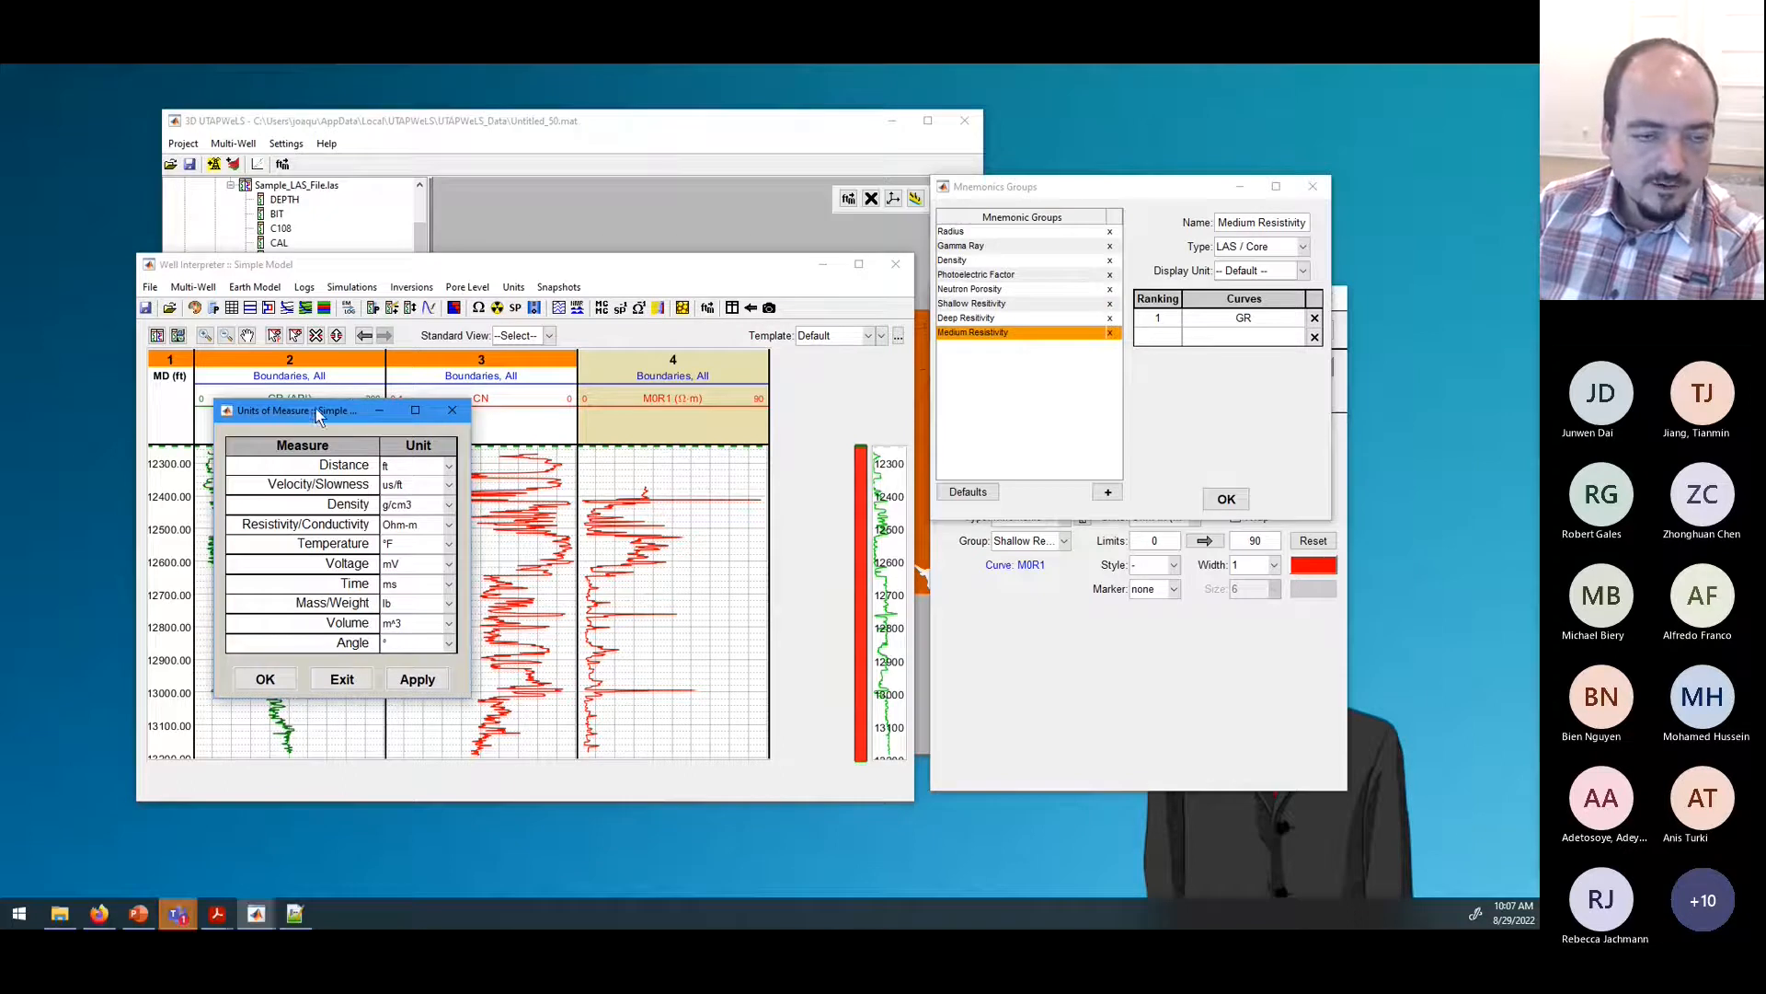
pyautogui.moveTo(317, 416); pyautogui.dragTo(797, 239)
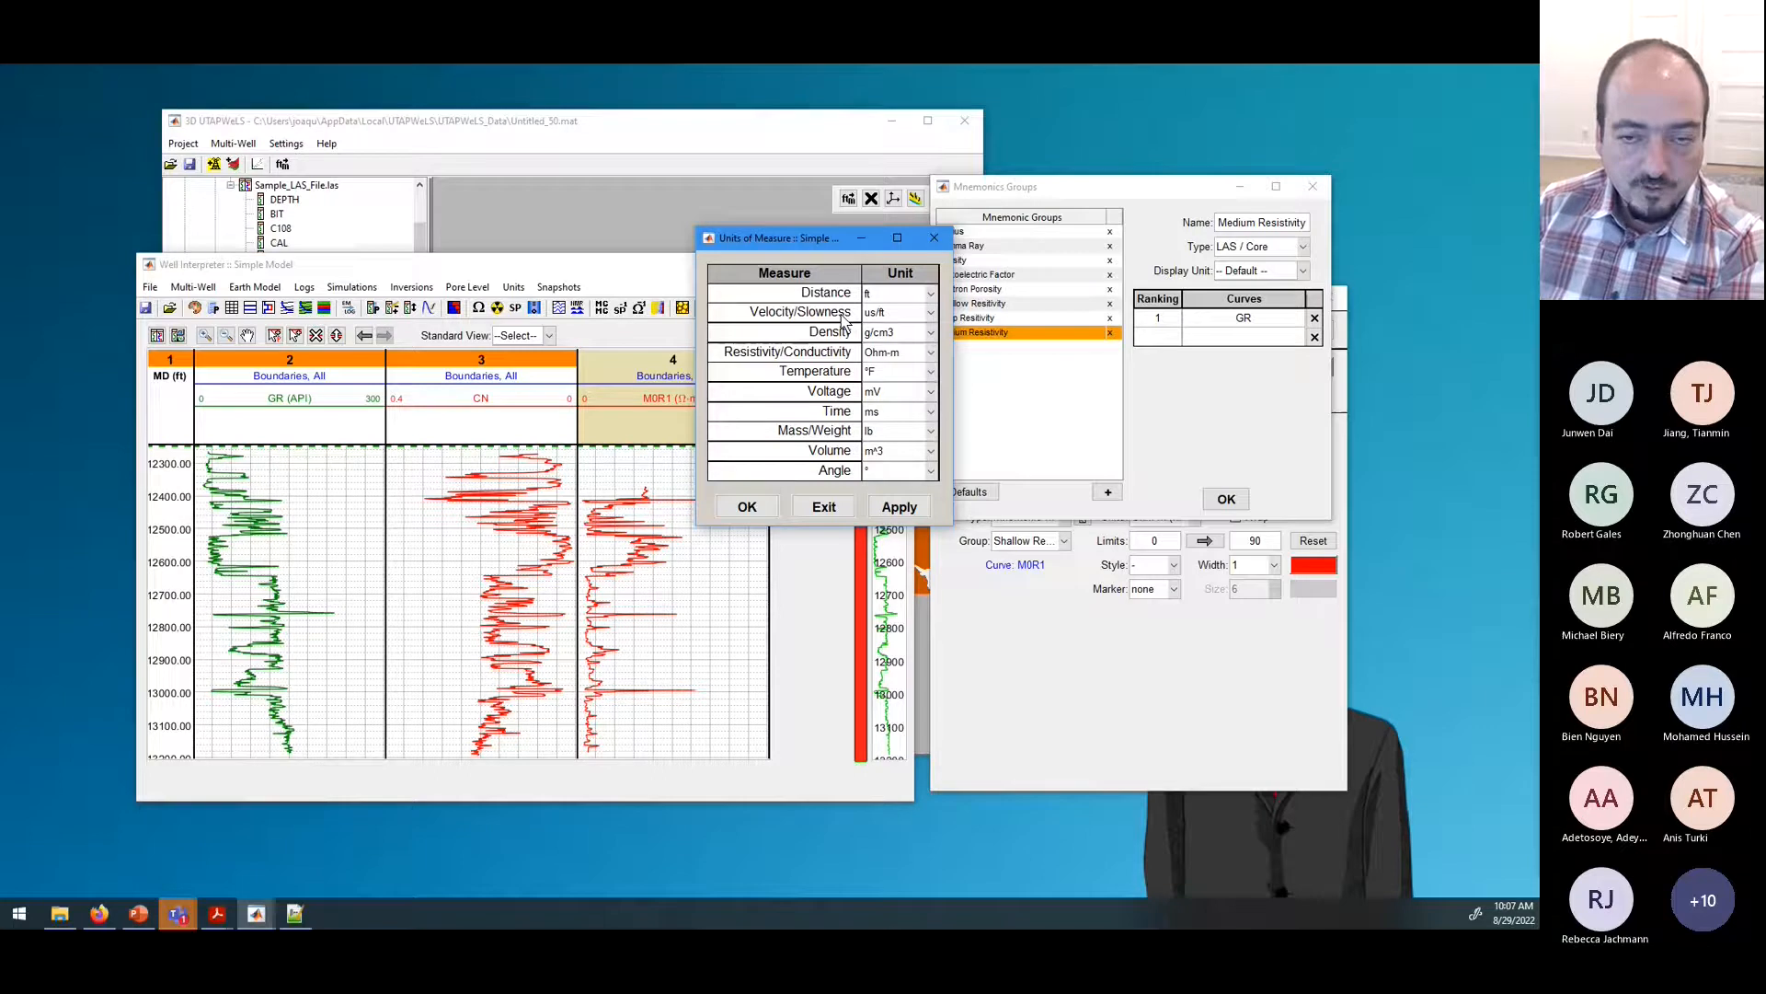
pyautogui.click(934, 237)
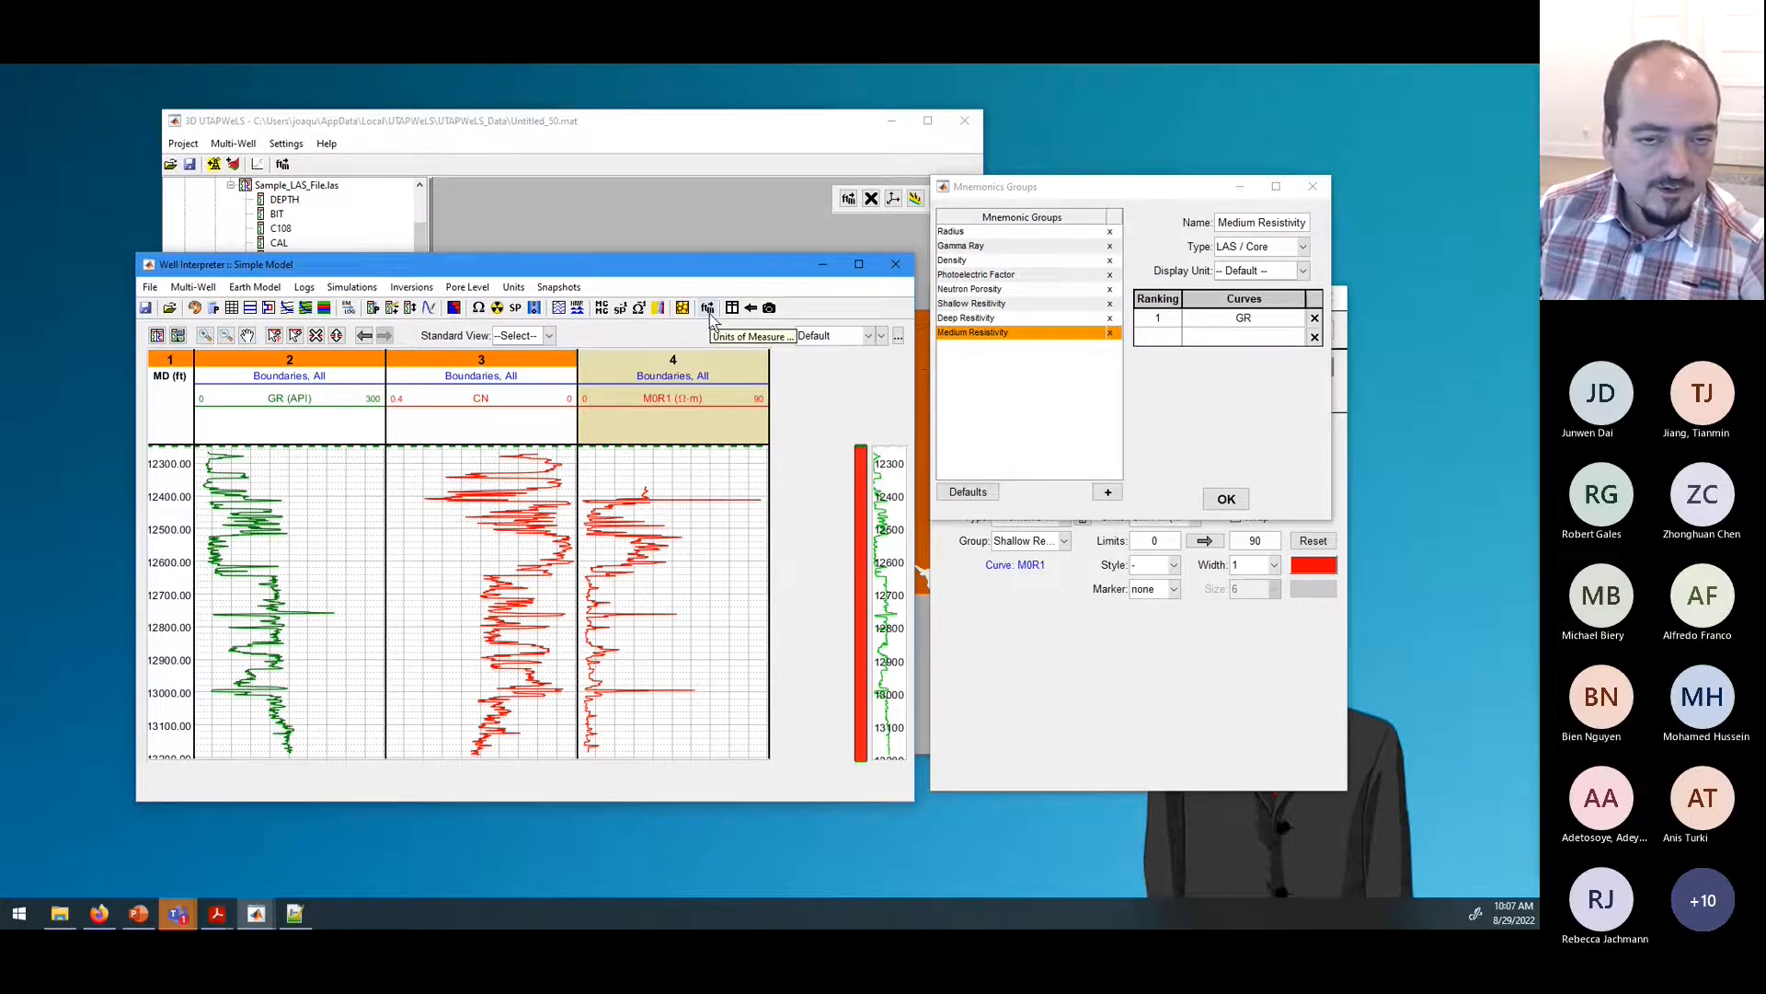
# Step: Look through the main project window's commands for multi-well tools, settings and project files
pyautogui.click(552, 124)
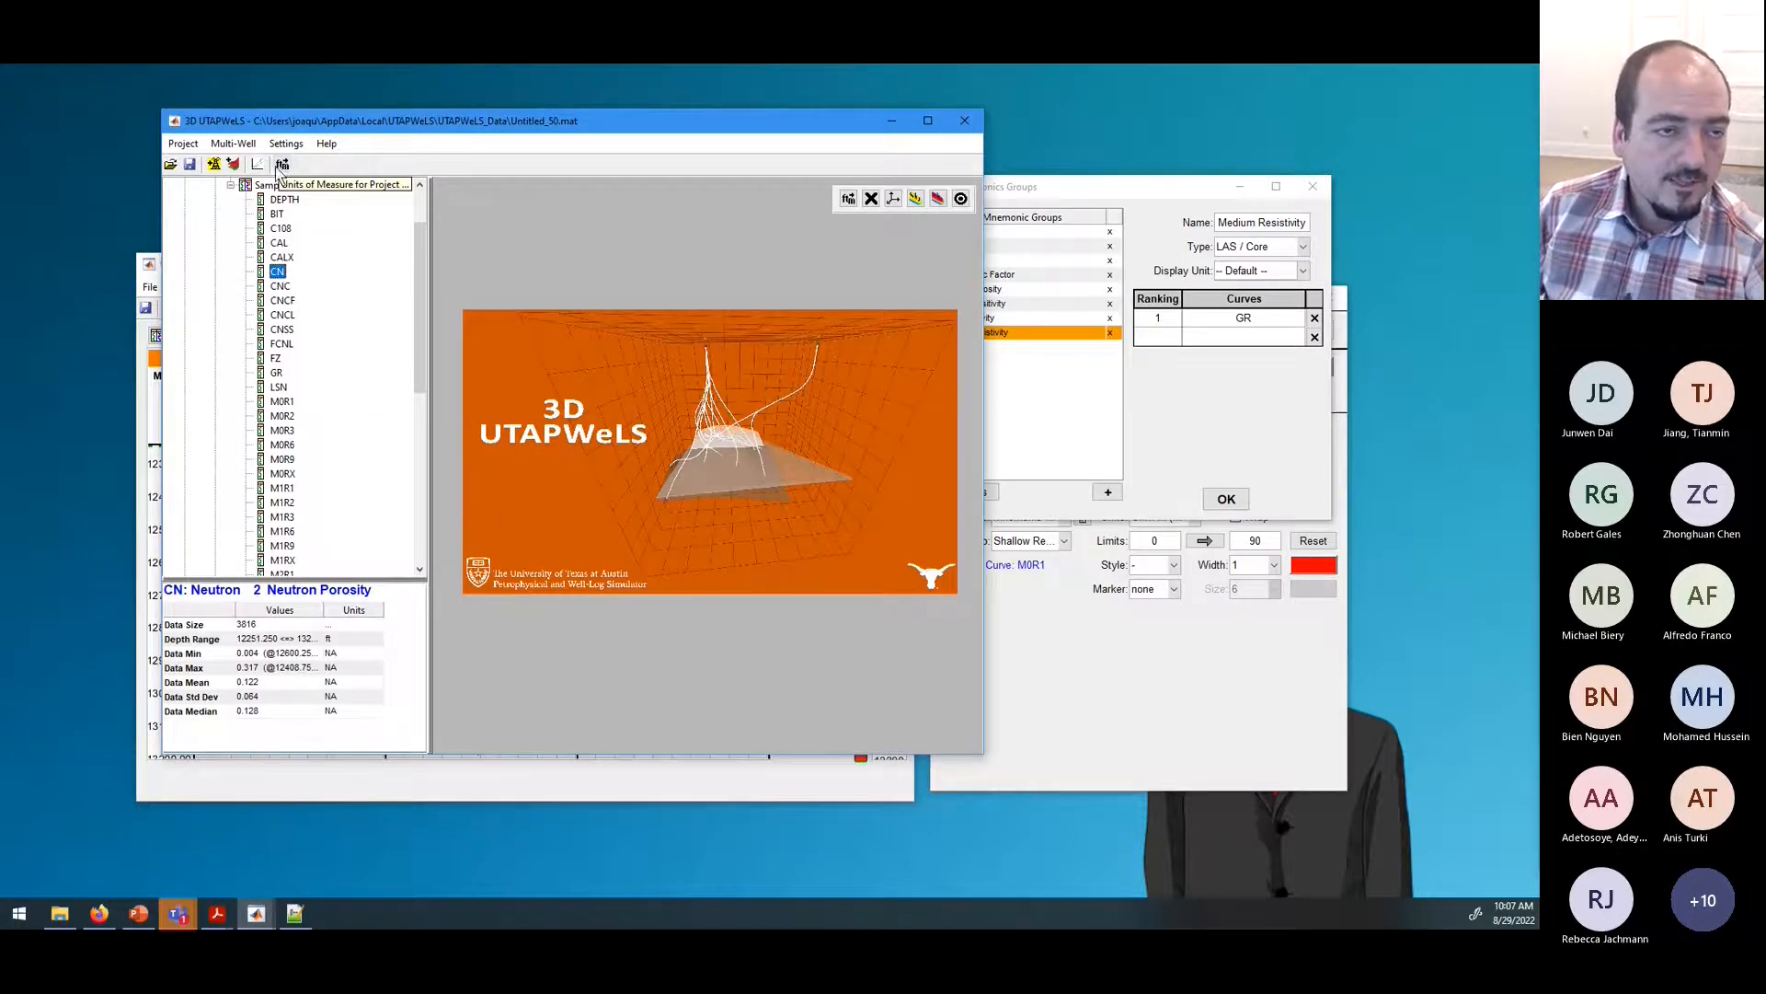
pyautogui.click(234, 144)
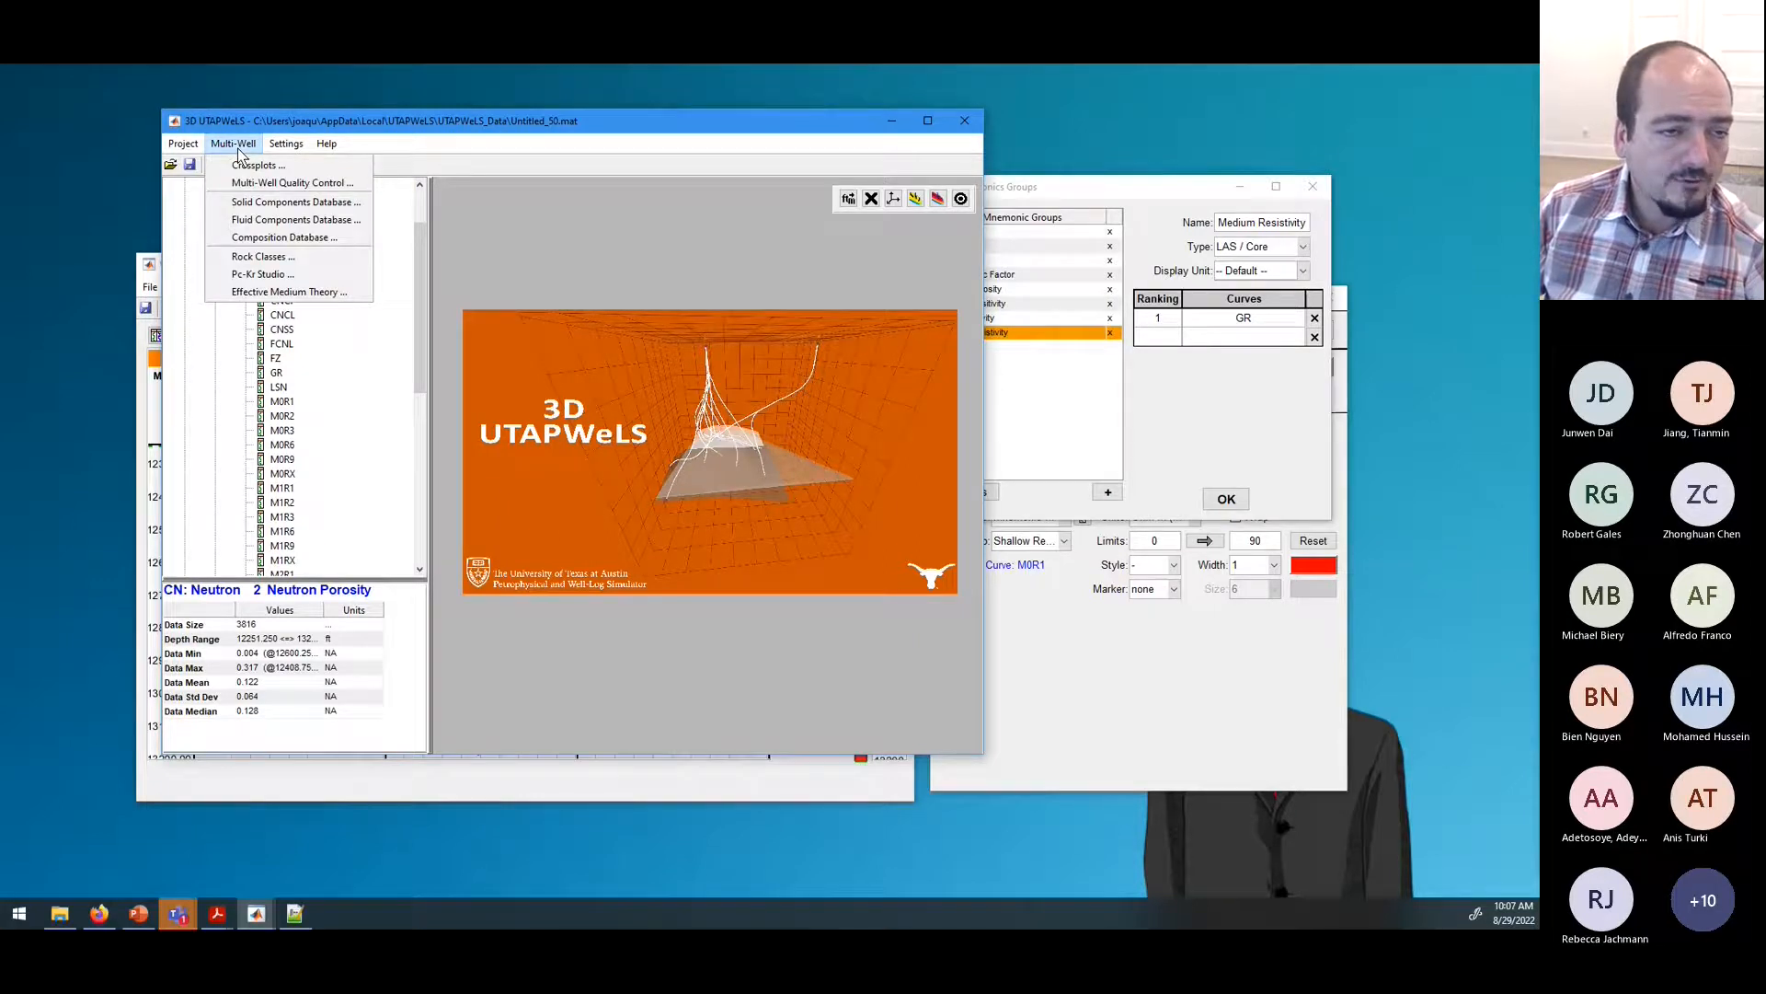
pyautogui.click(519, 141)
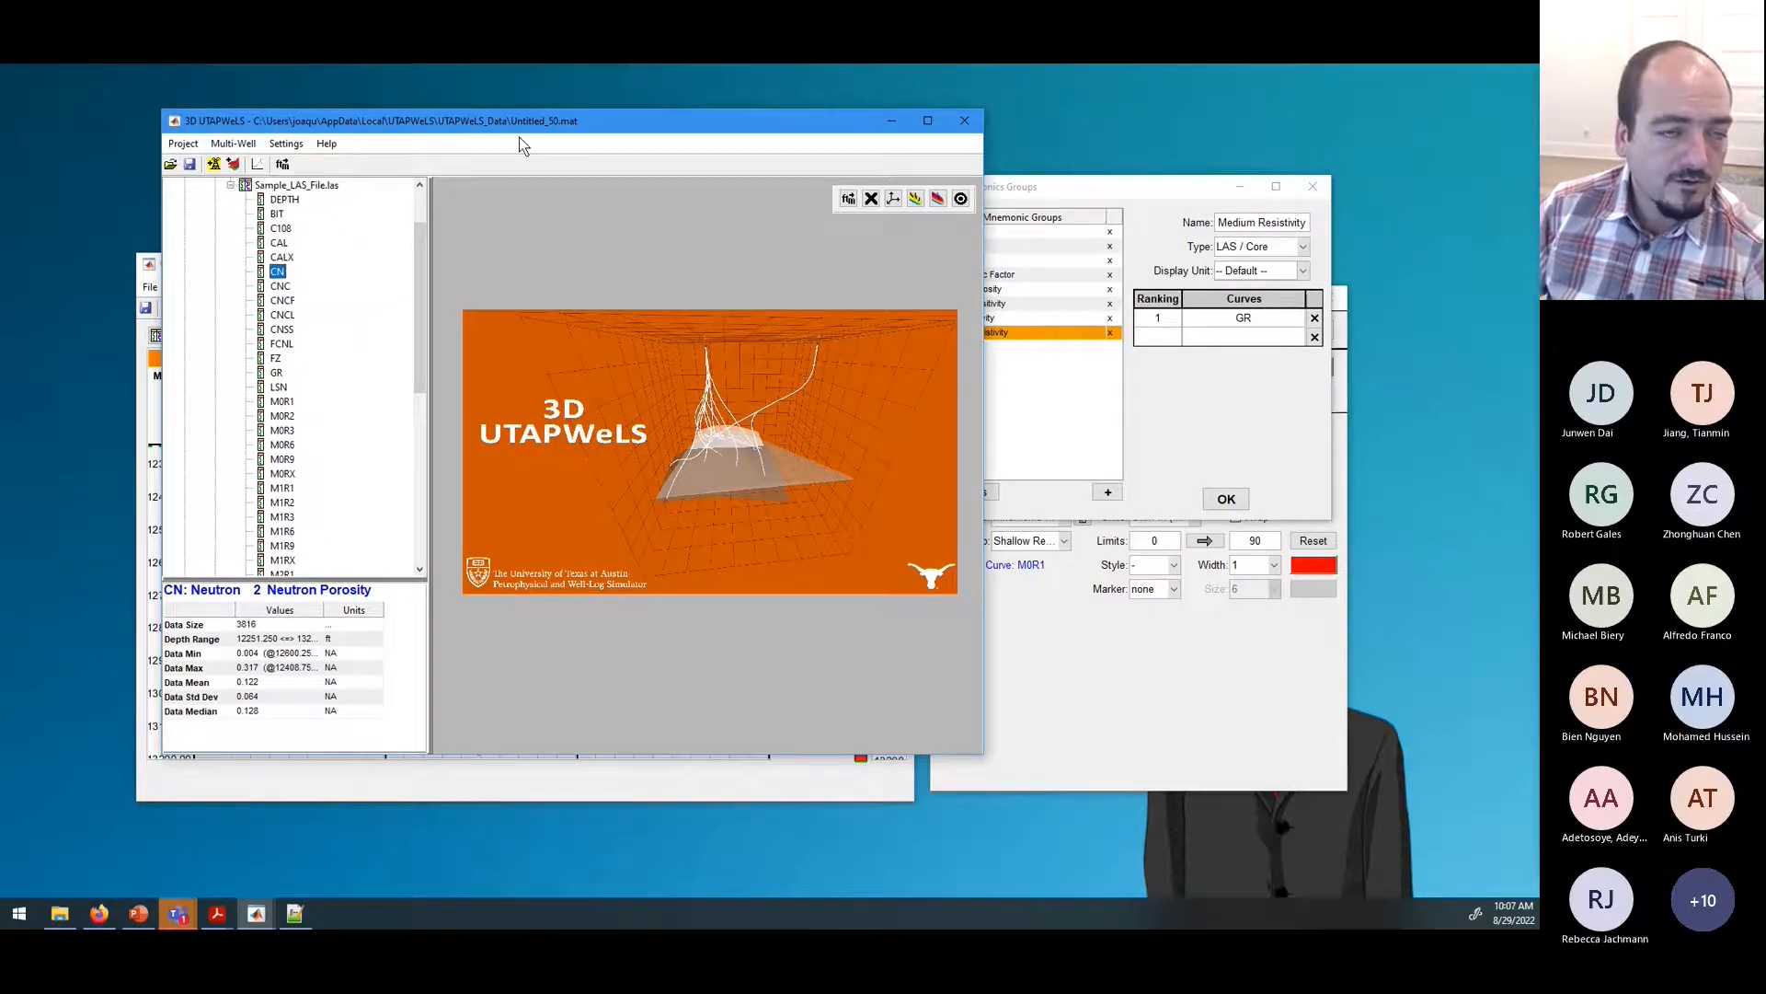
pyautogui.click(298, 146)
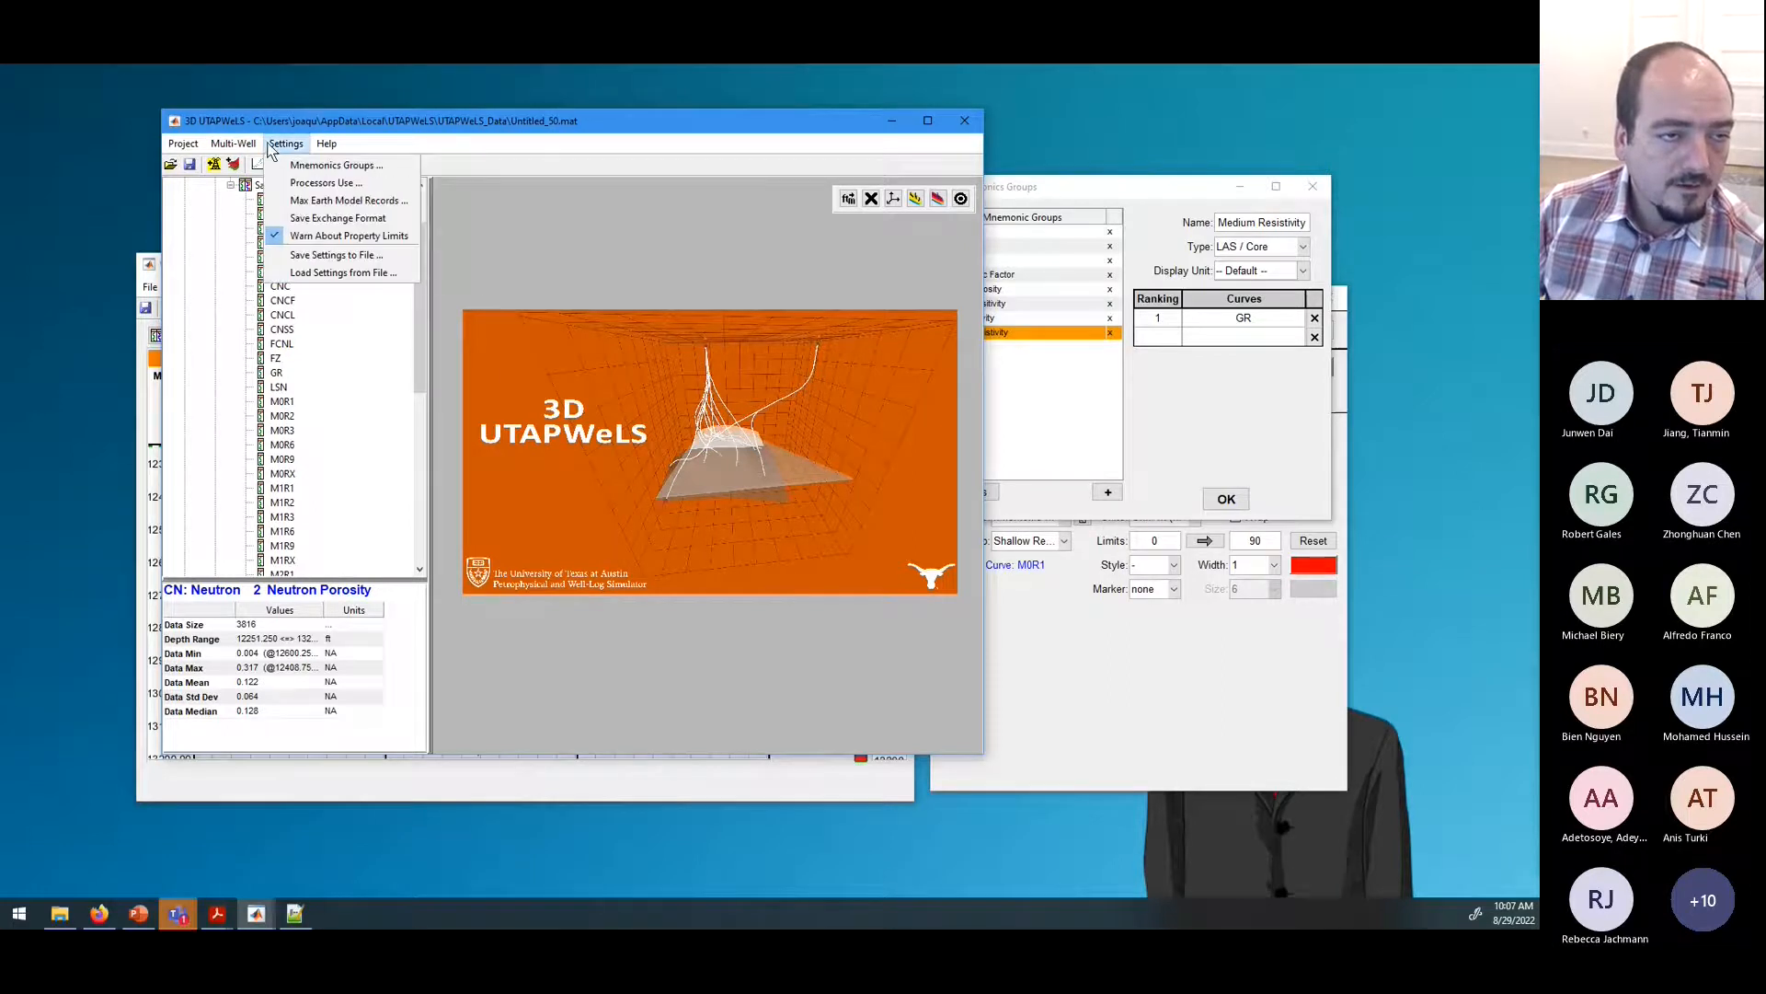
pyautogui.moveTo(211, 153)
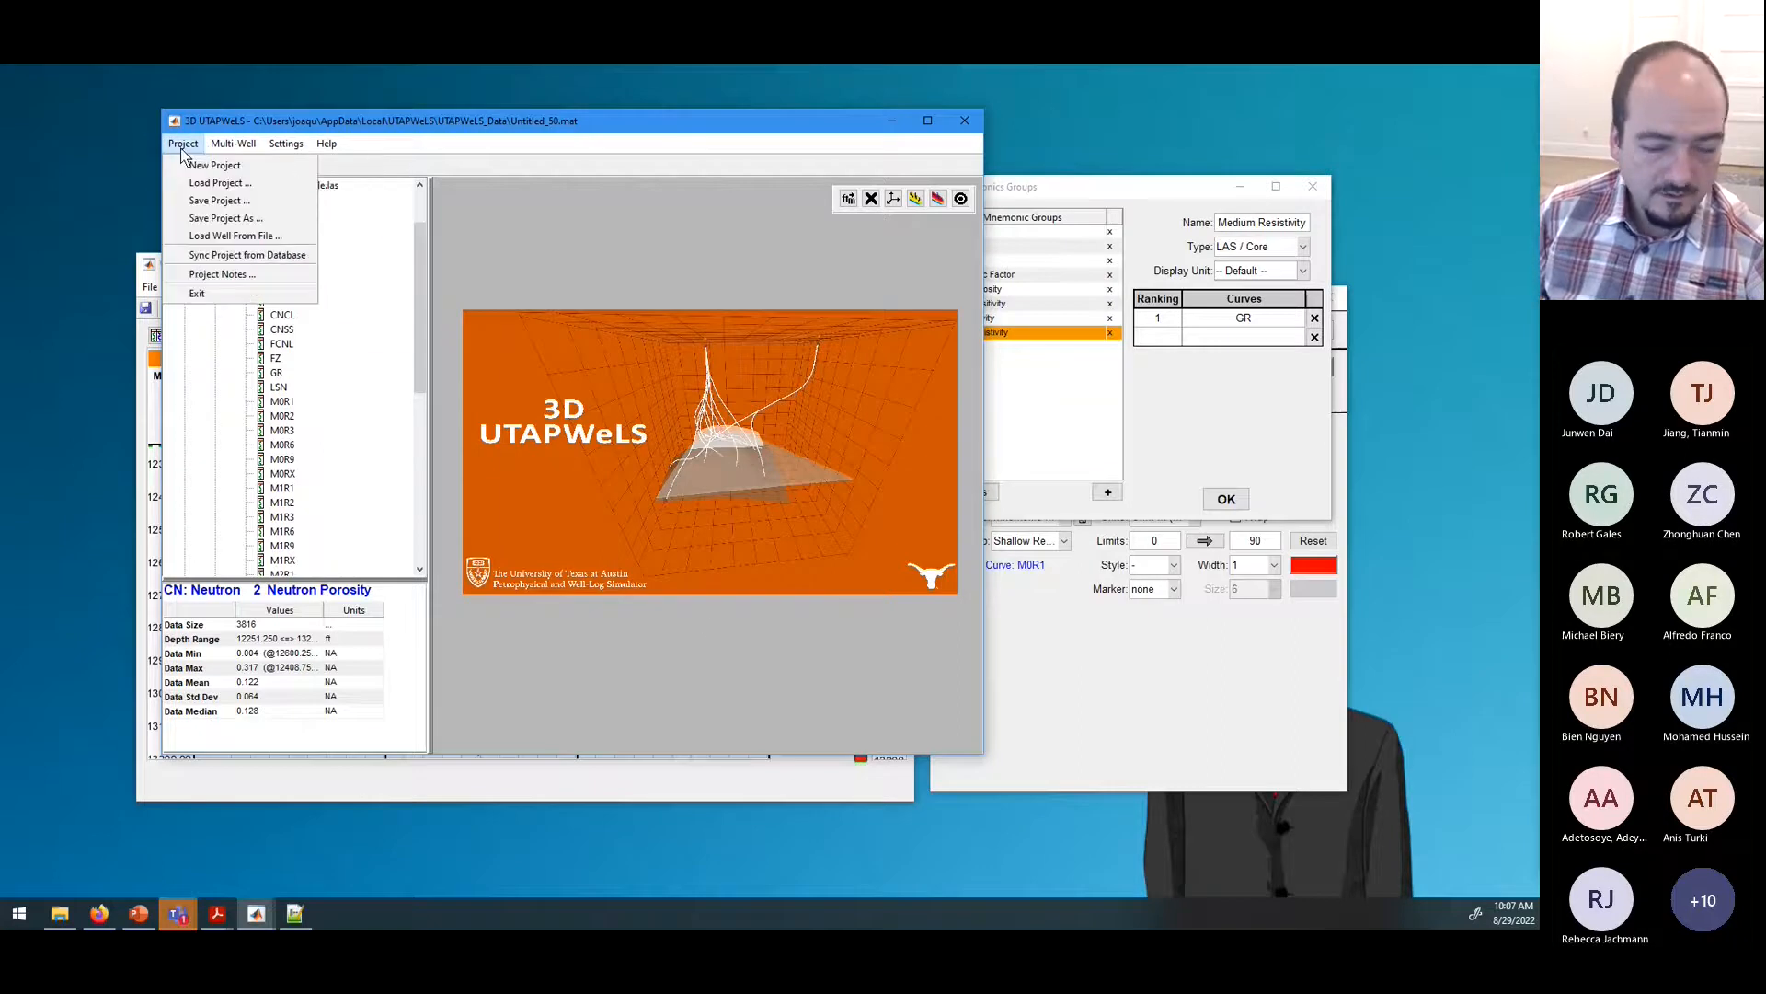
# Step: Check the Resistivity/Conductivity unit in the Simple Model's Units of Measure, and close the dialog
pyautogui.click(716, 781)
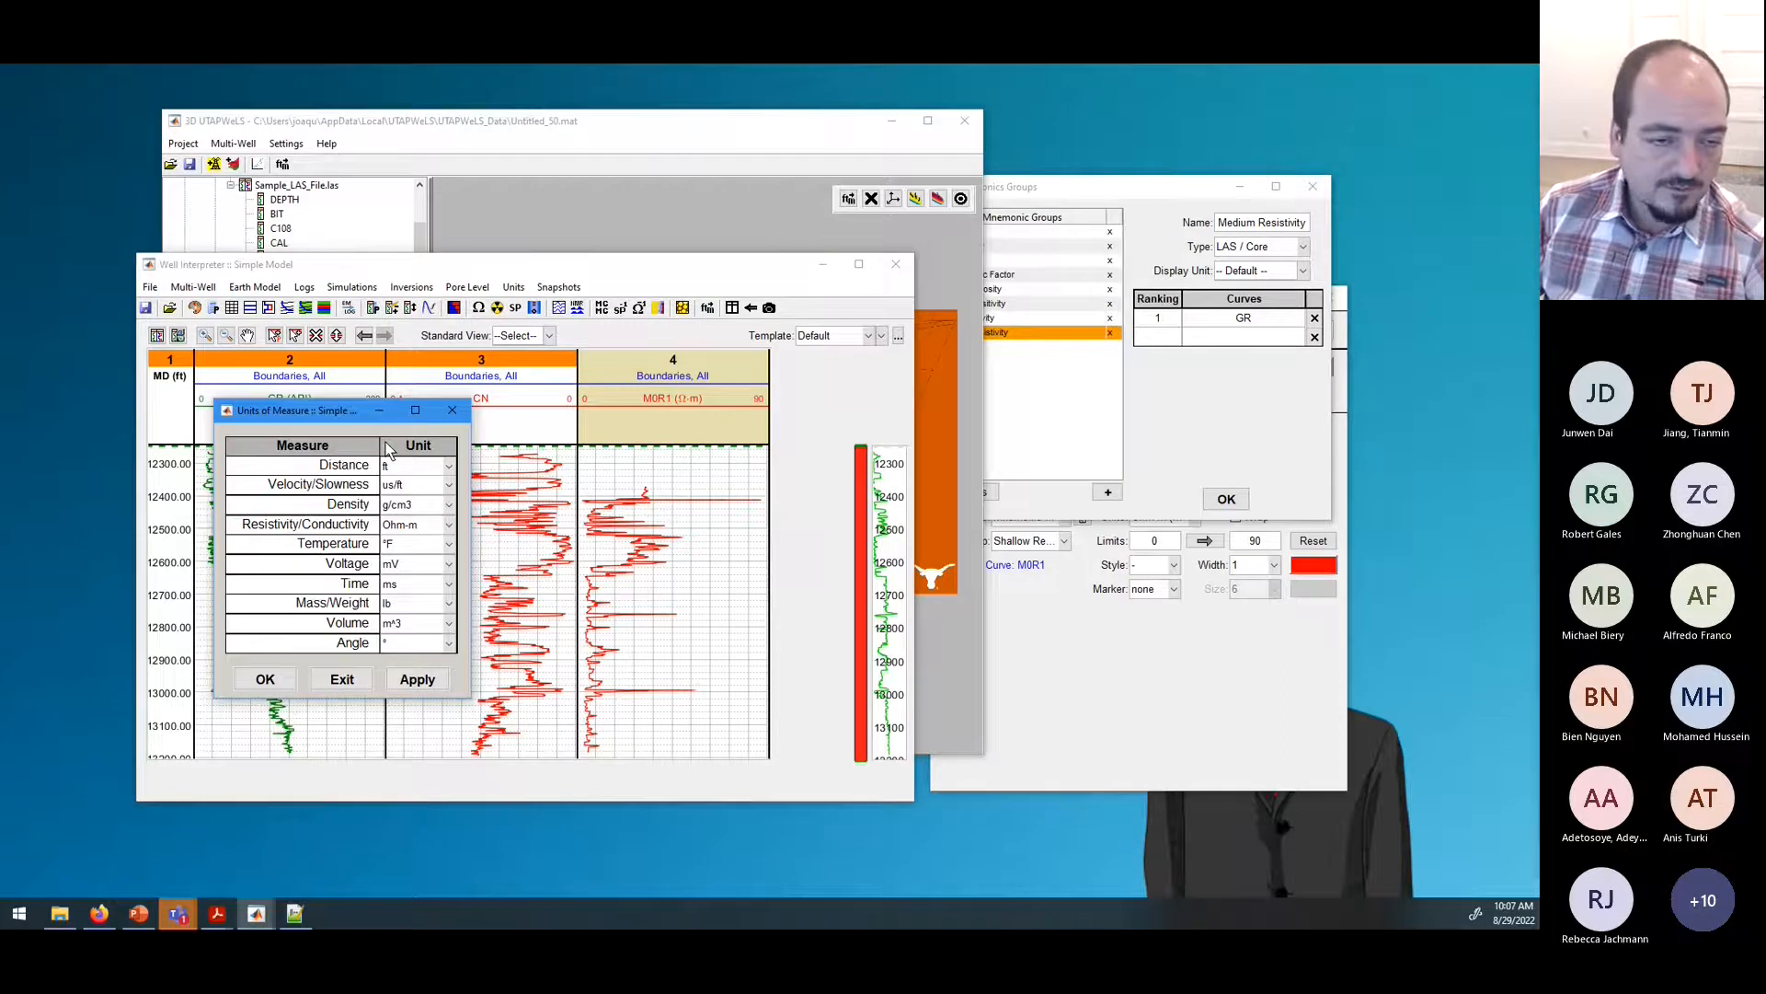
pyautogui.moveTo(325, 410); pyautogui.dragTo(749, 228)
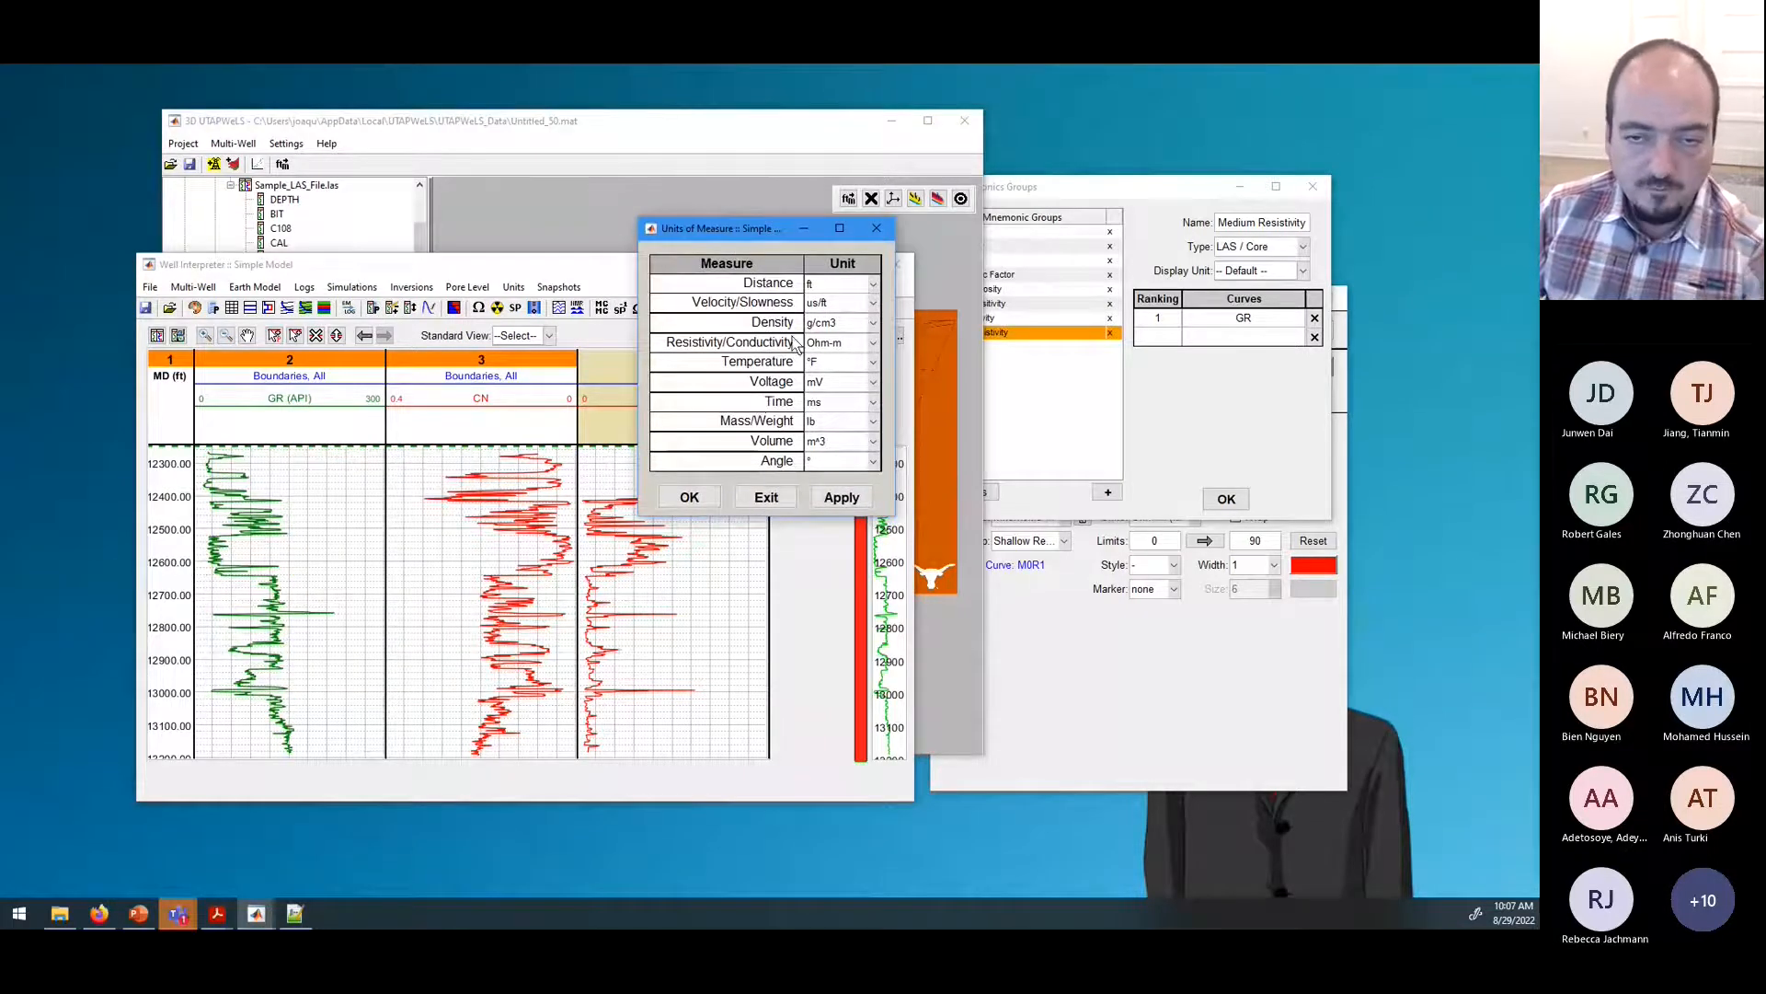
pyautogui.click(870, 343)
pyautogui.click(871, 345)
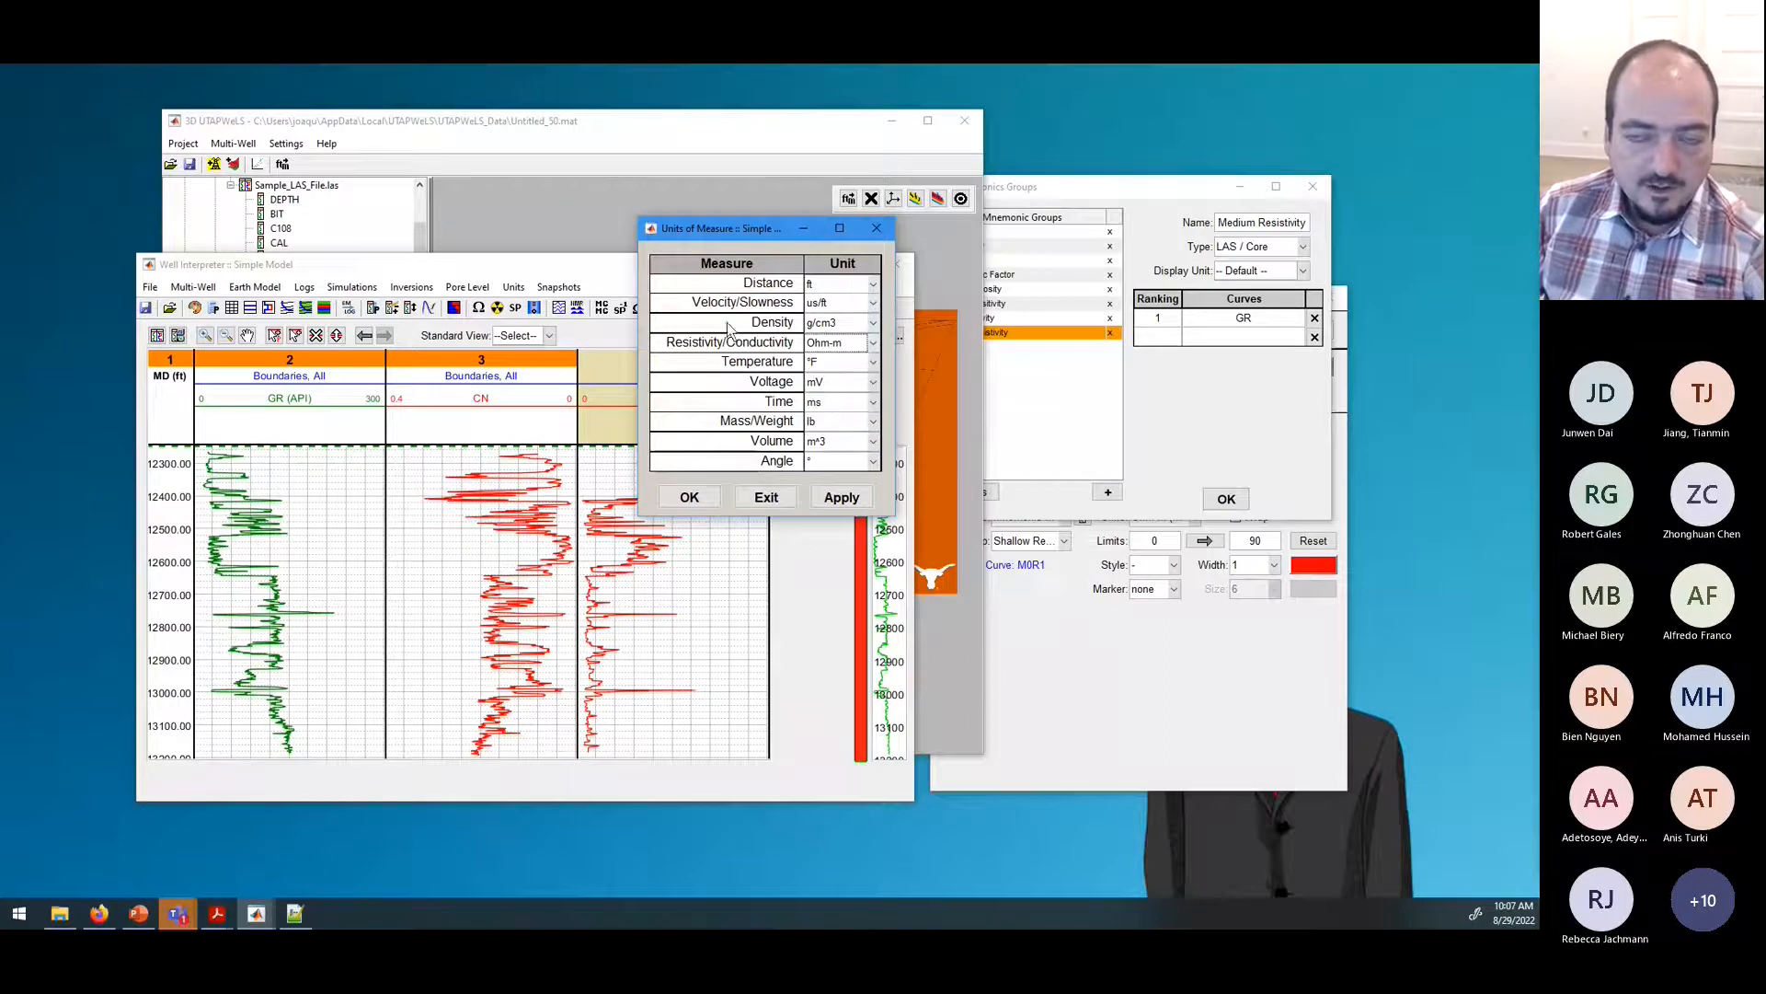
pyautogui.click(876, 228)
# Step: Replace the Medium Resistivity group's first-ranked curve with M0R3 and accept the mnemonic groups
pyautogui.click(1242, 423)
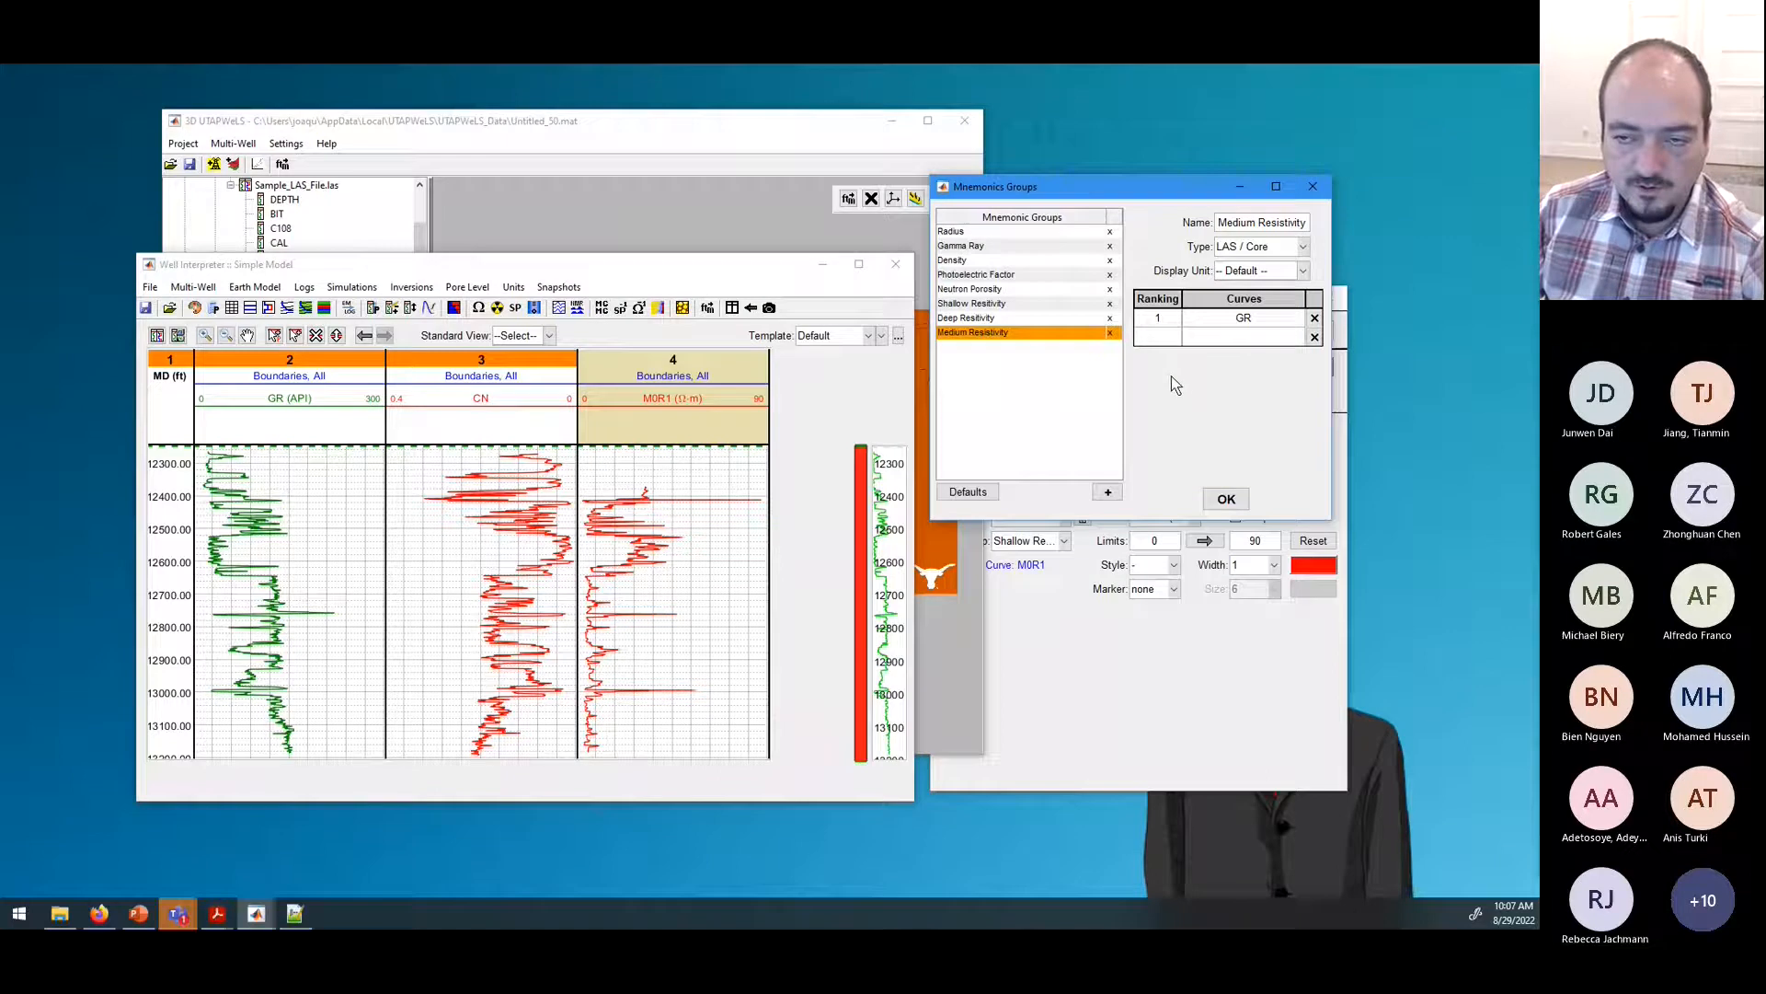
pyautogui.click(1220, 318)
pyautogui.write('M')
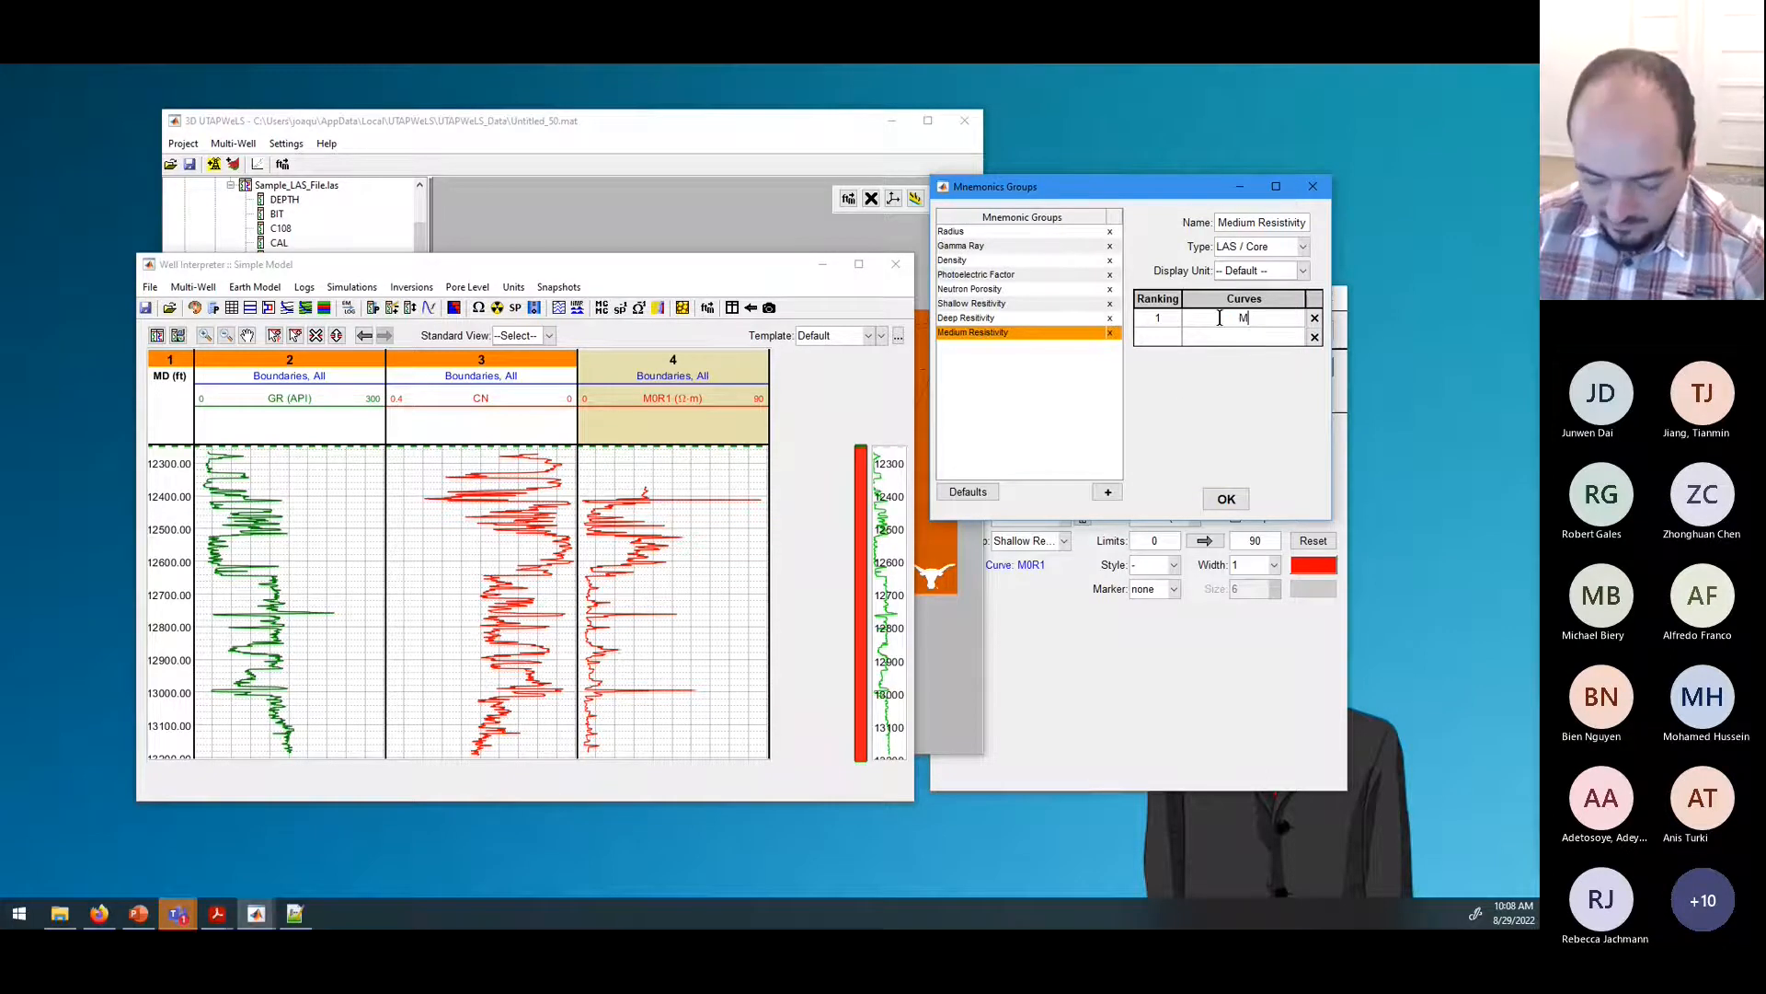
pyautogui.write('0')
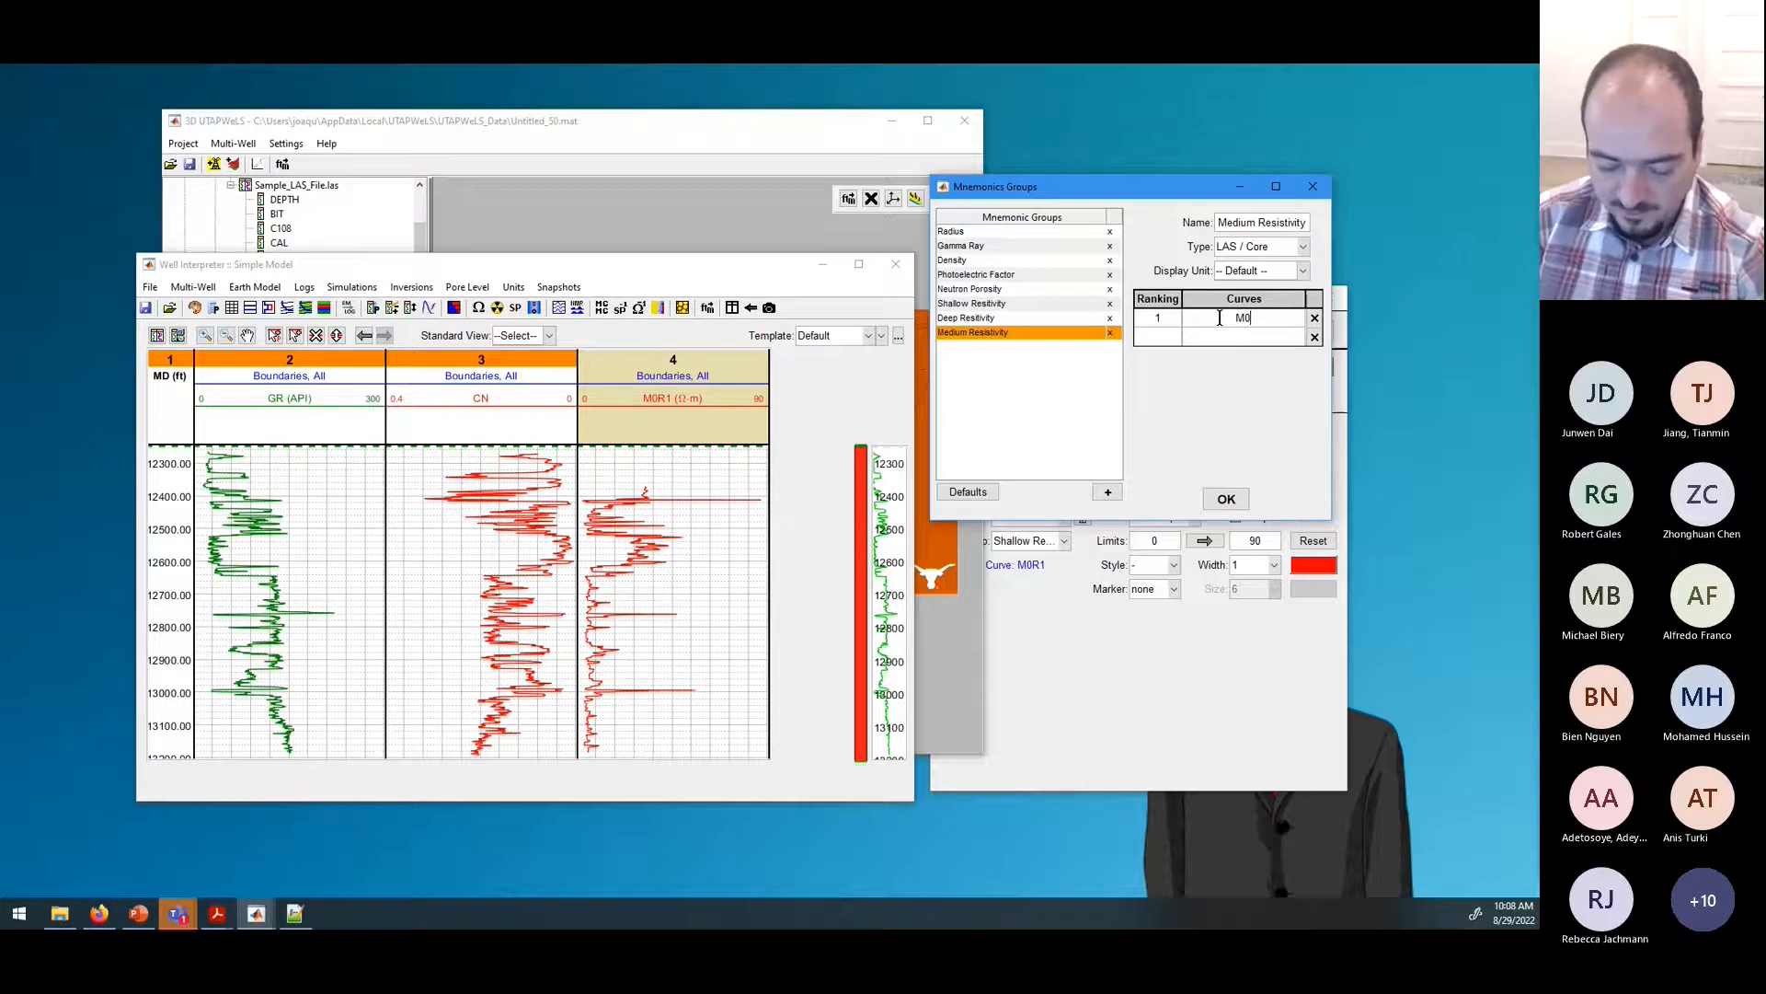
pyautogui.write('R3')
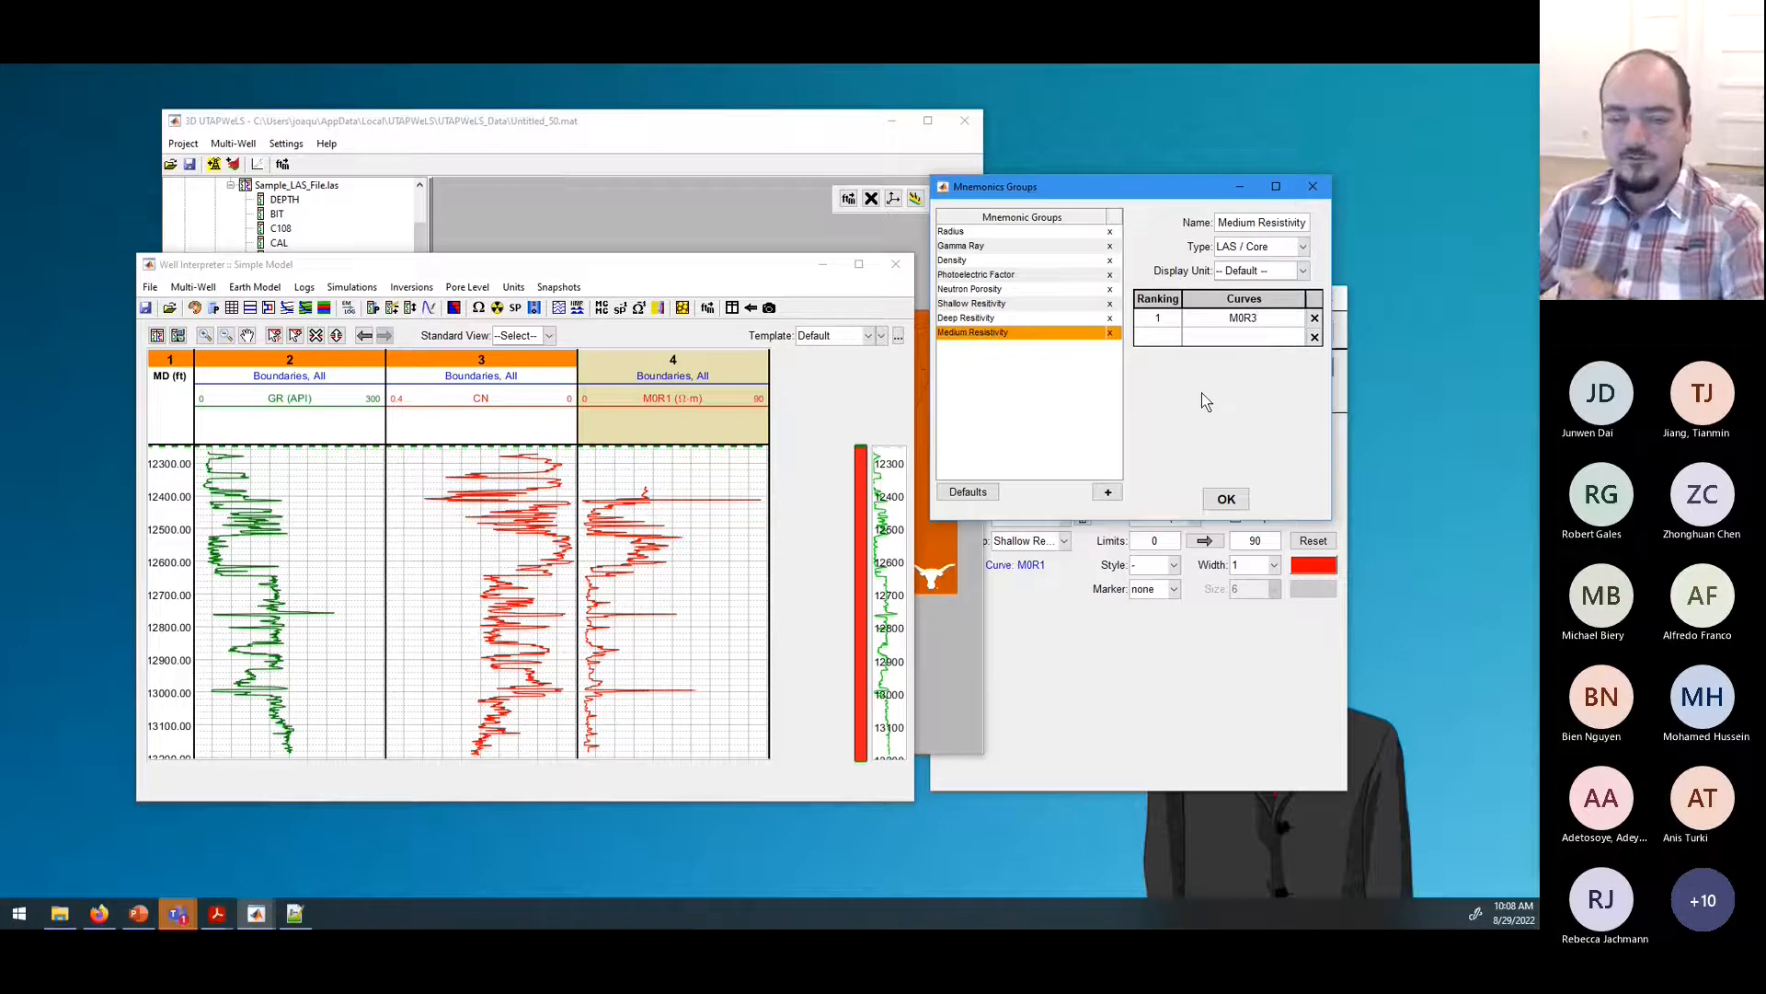
pyautogui.click(1224, 501)
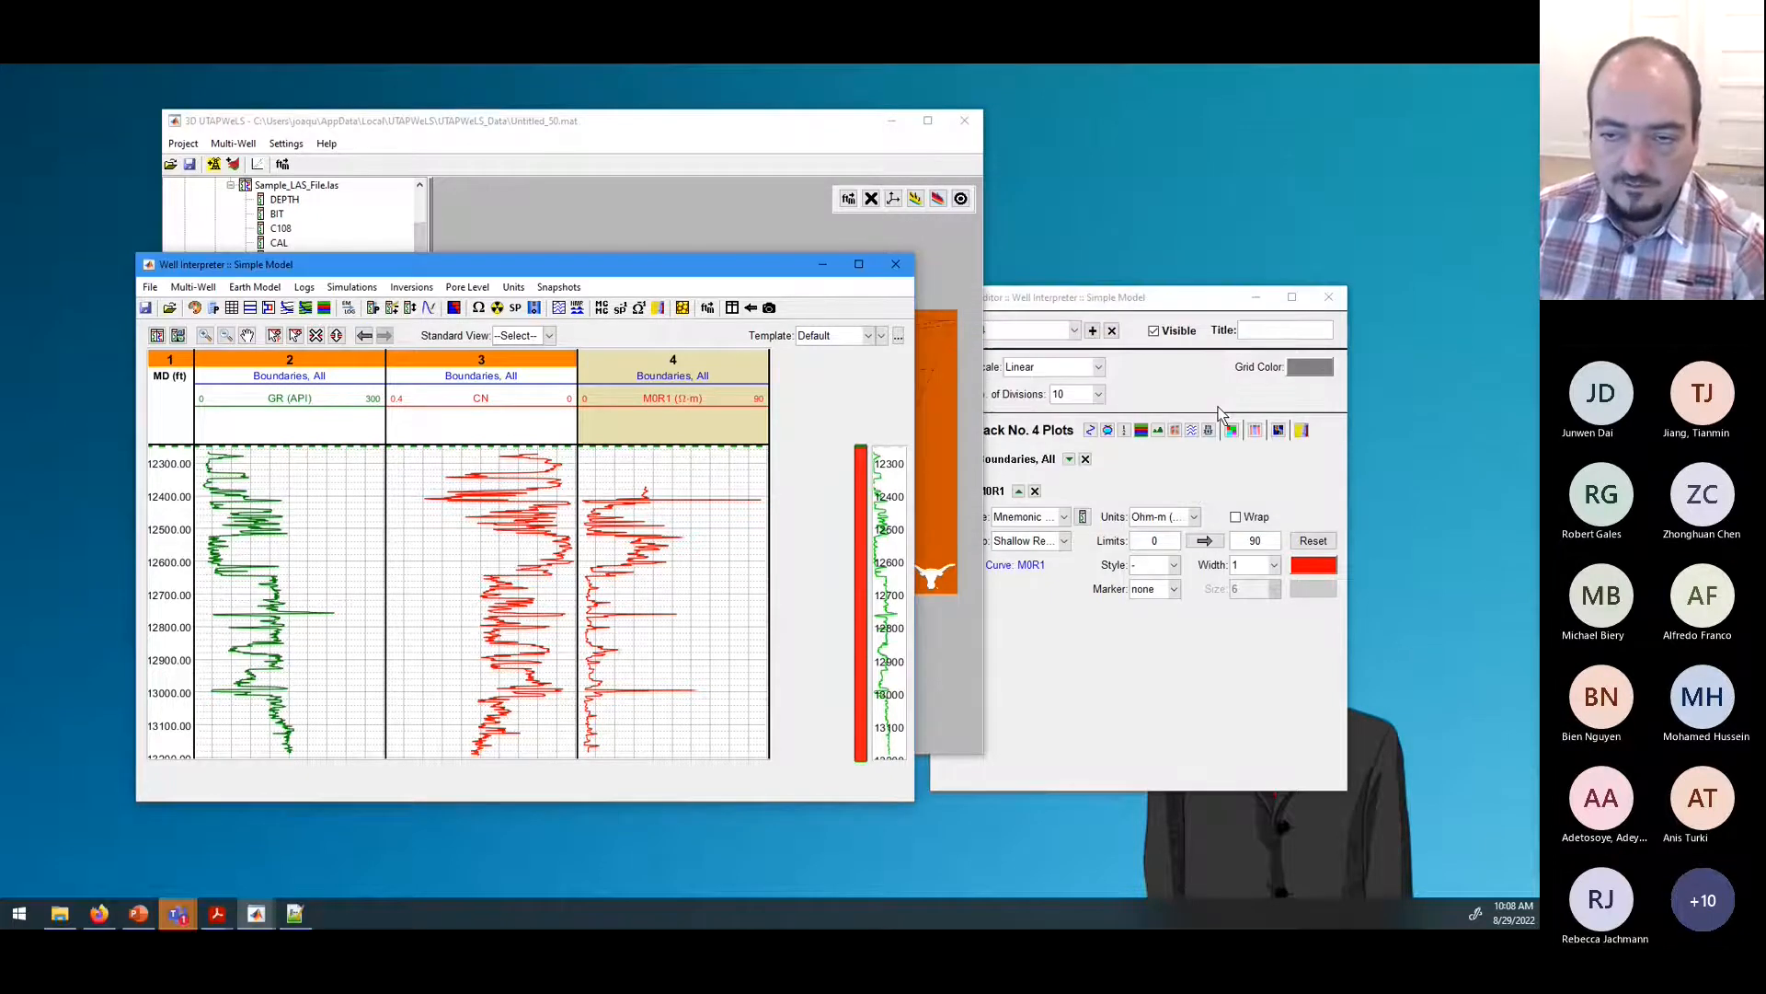
# Step: Reopen the mnemonic groups from track 4's settings, check the Deep and Medium Resistivity curve lists, and close the dialog
pyautogui.moveTo(1156, 304); pyautogui.dragTo(1176, 238)
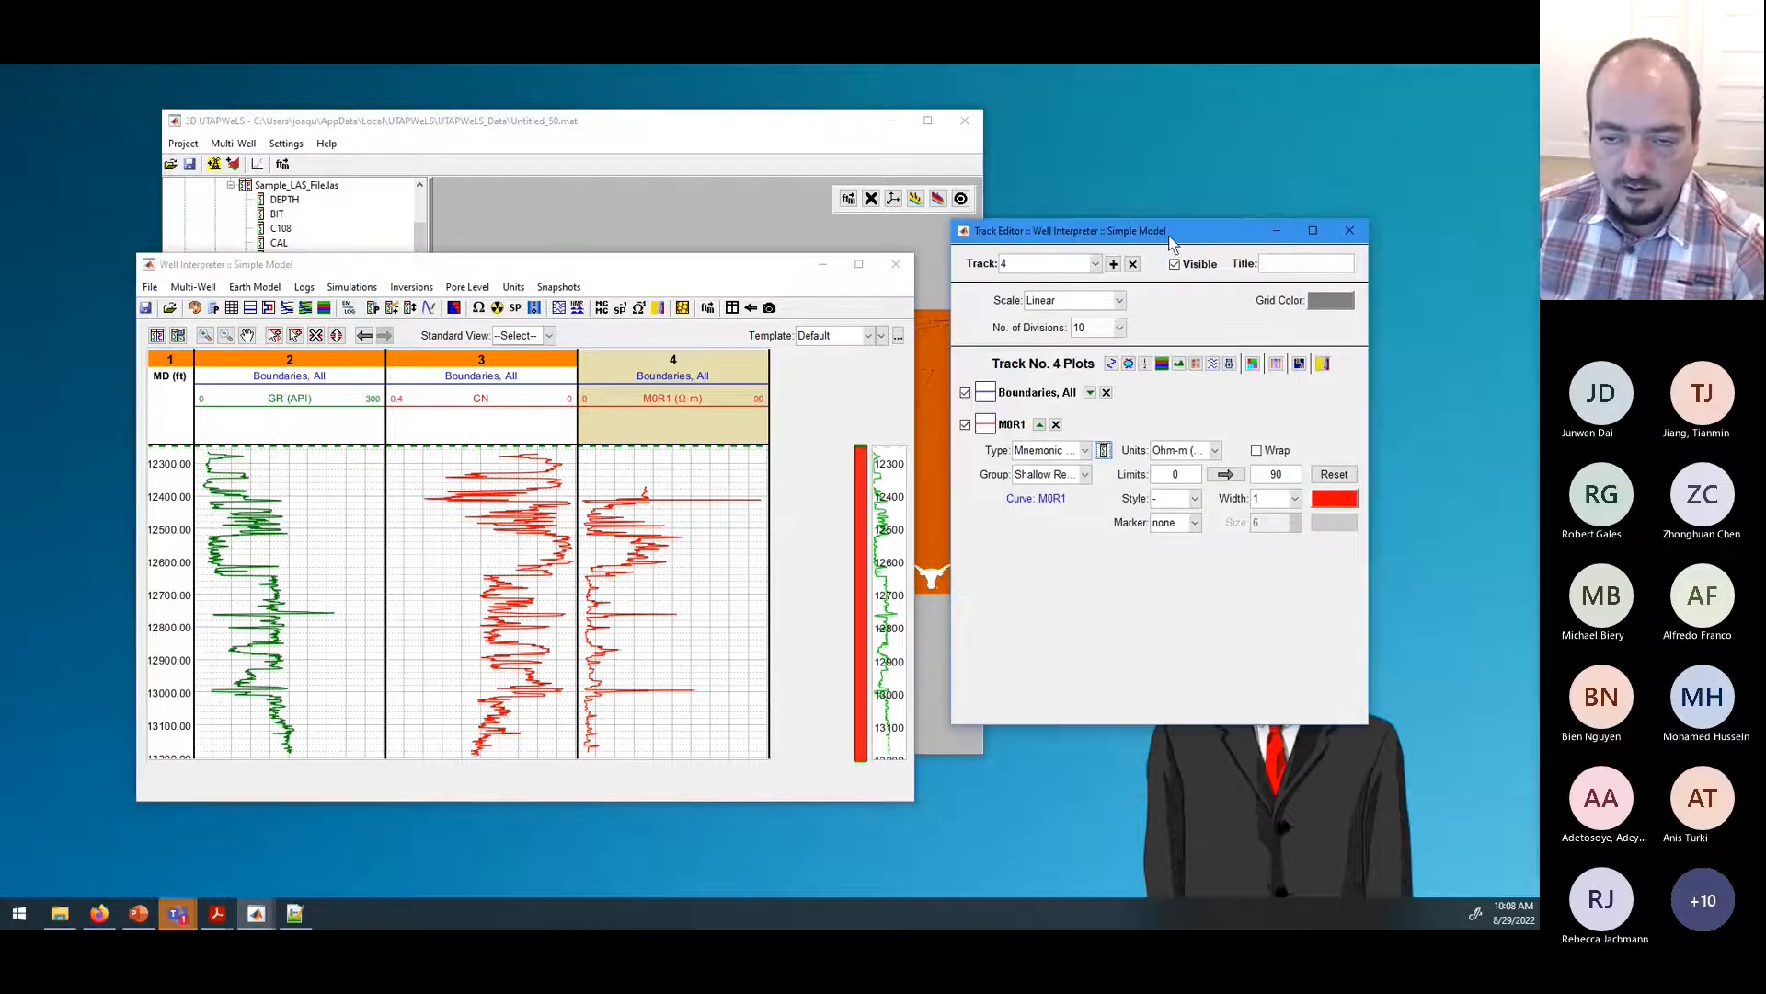
pyautogui.click(1104, 451)
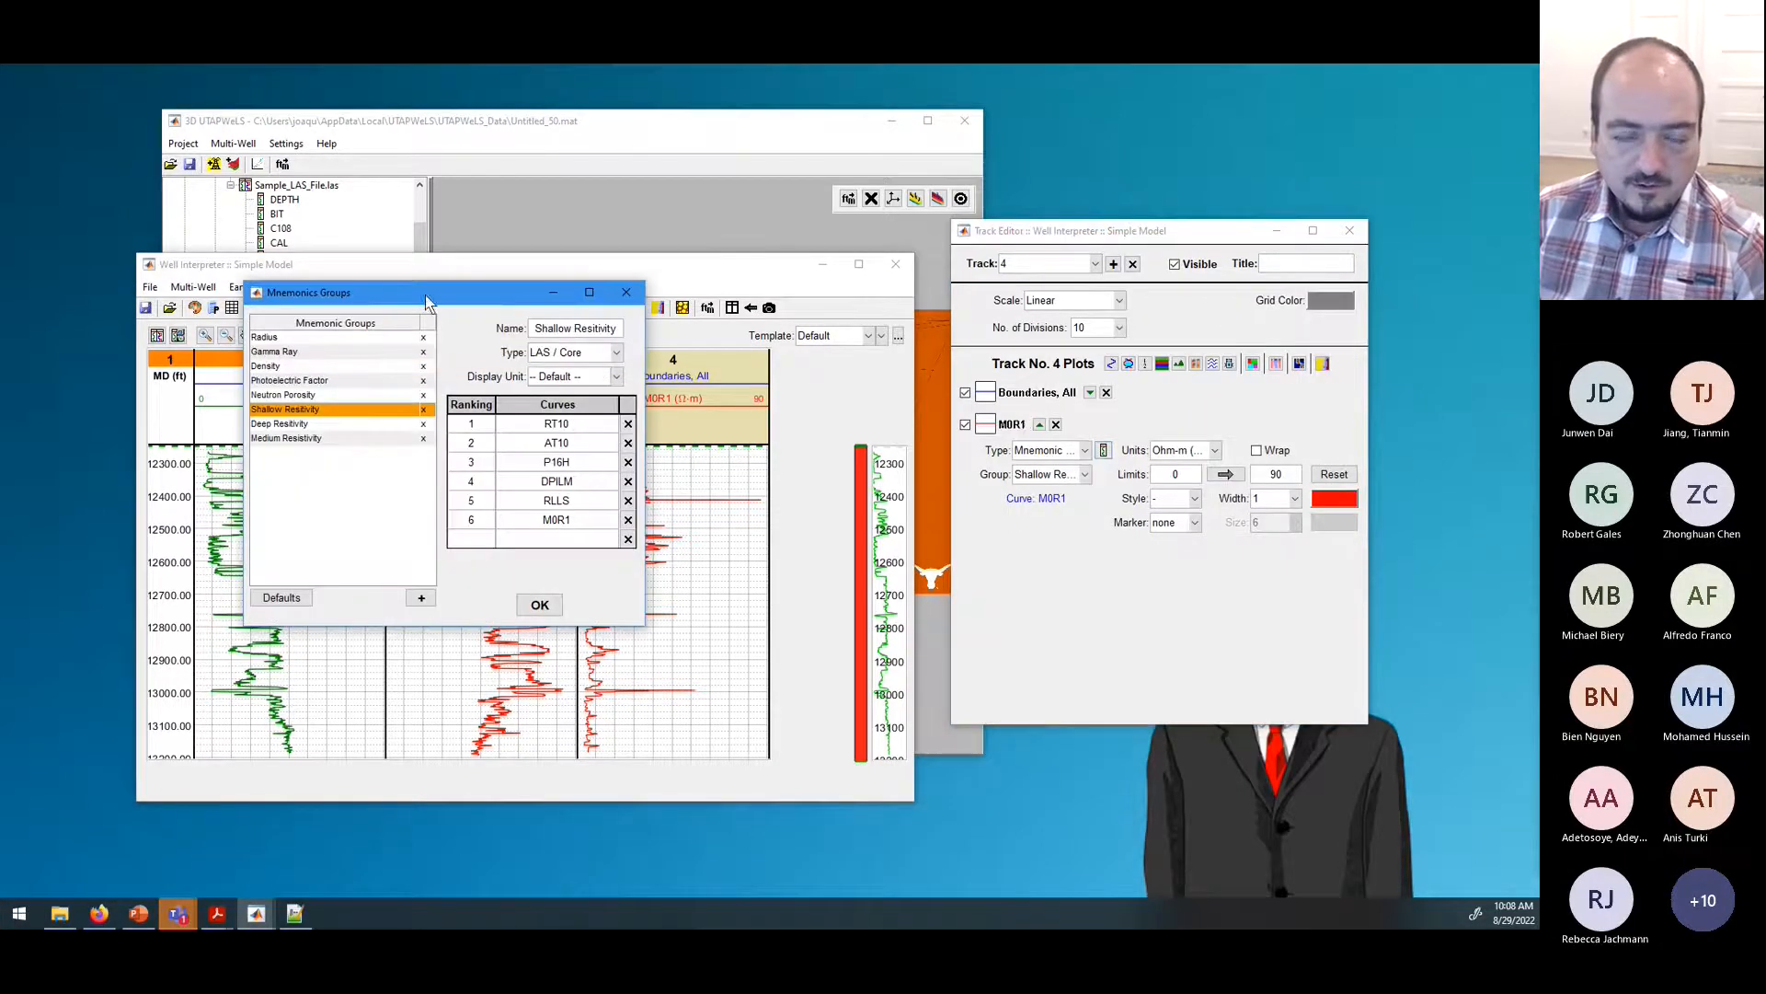
pyautogui.moveTo(428, 295); pyautogui.dragTo(1140, 189)
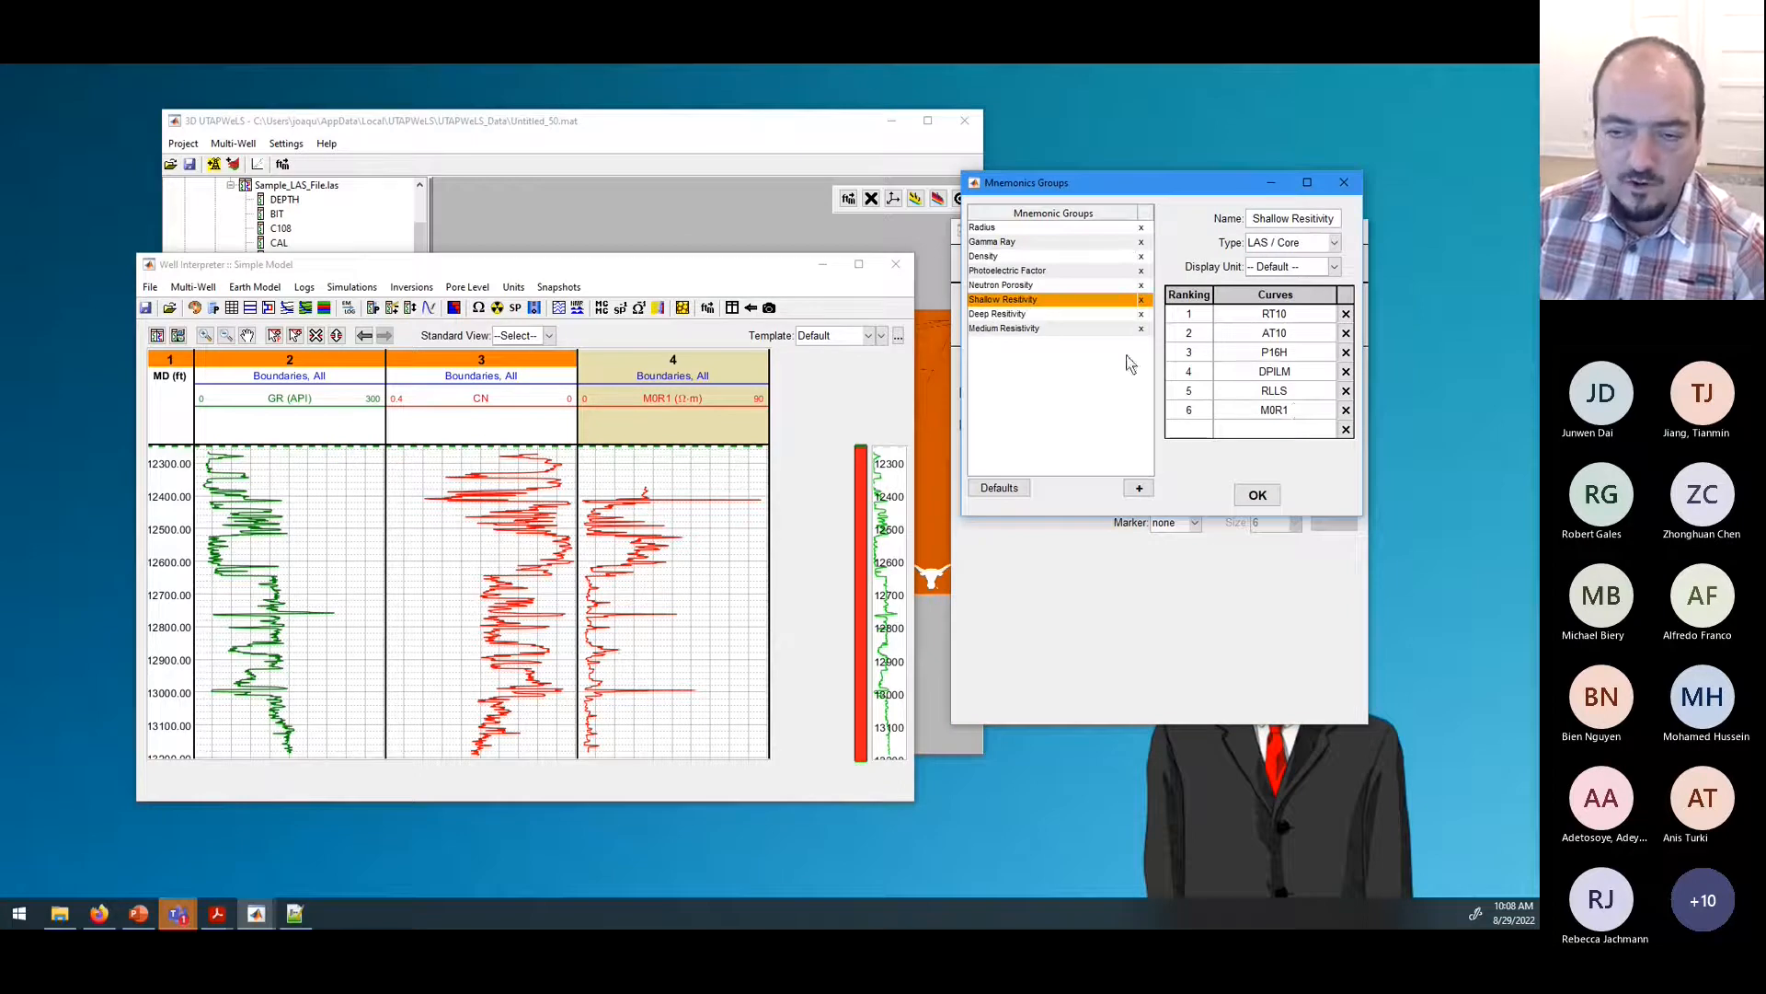
pyautogui.click(1039, 315)
pyautogui.click(1058, 329)
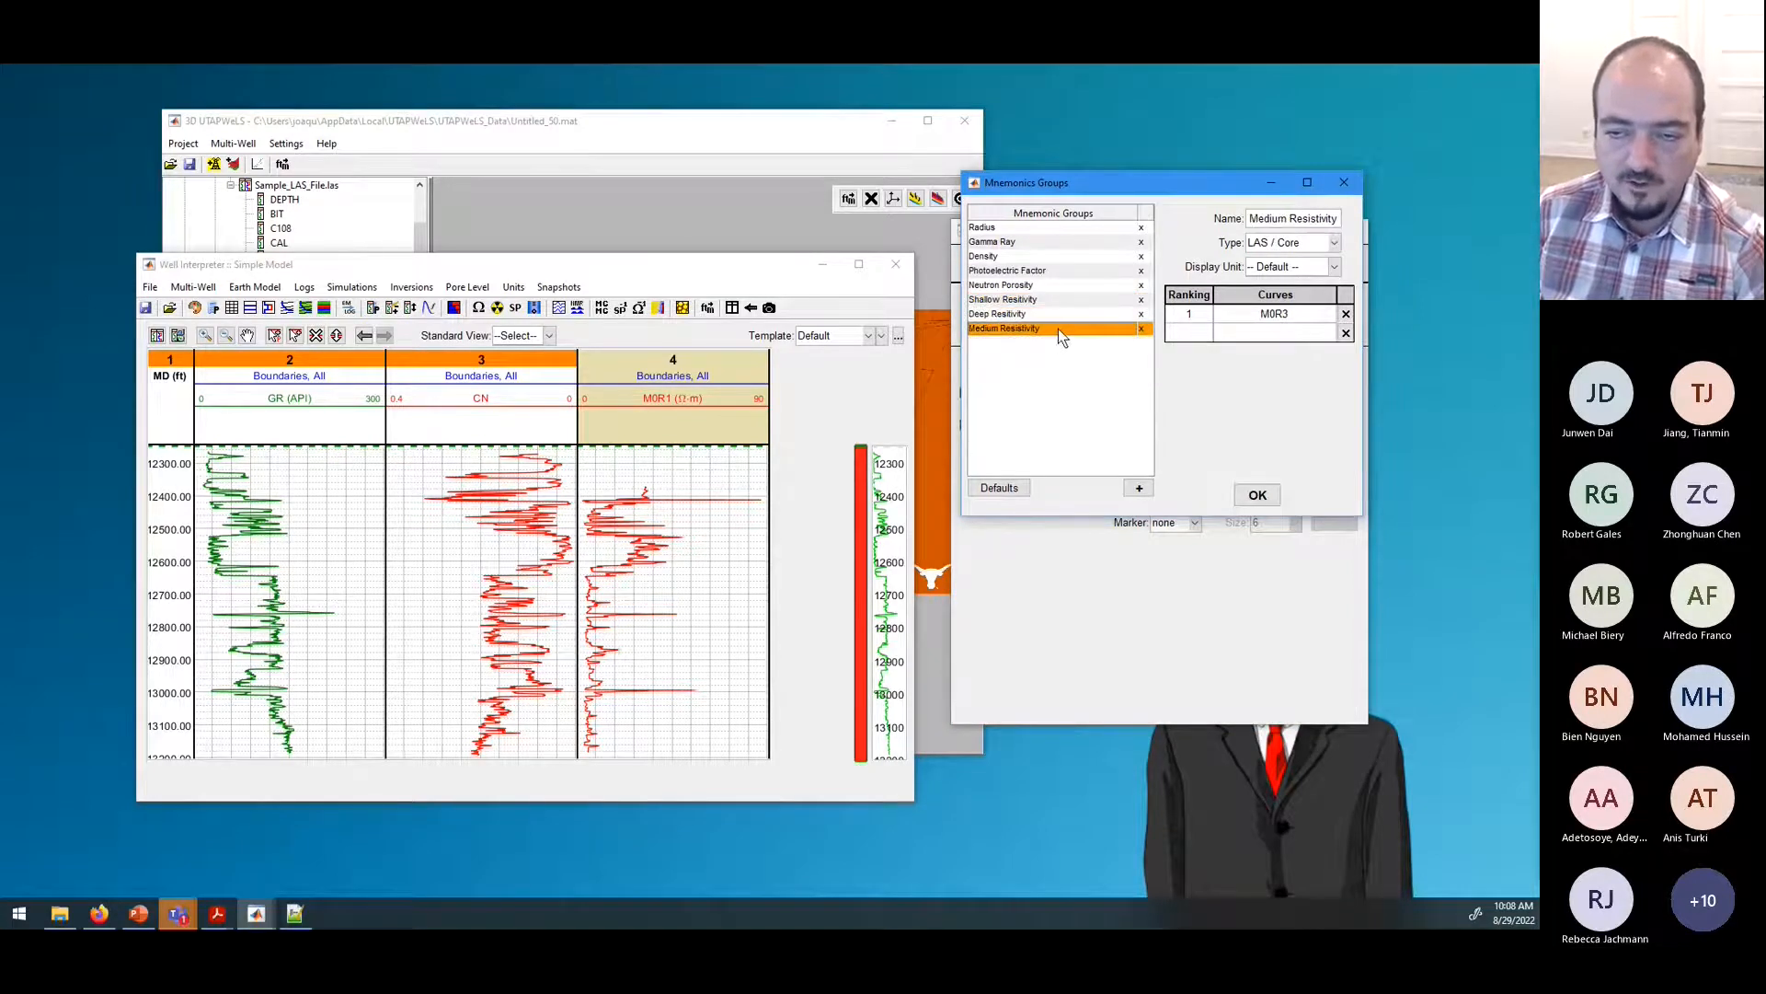
pyautogui.click(1344, 182)
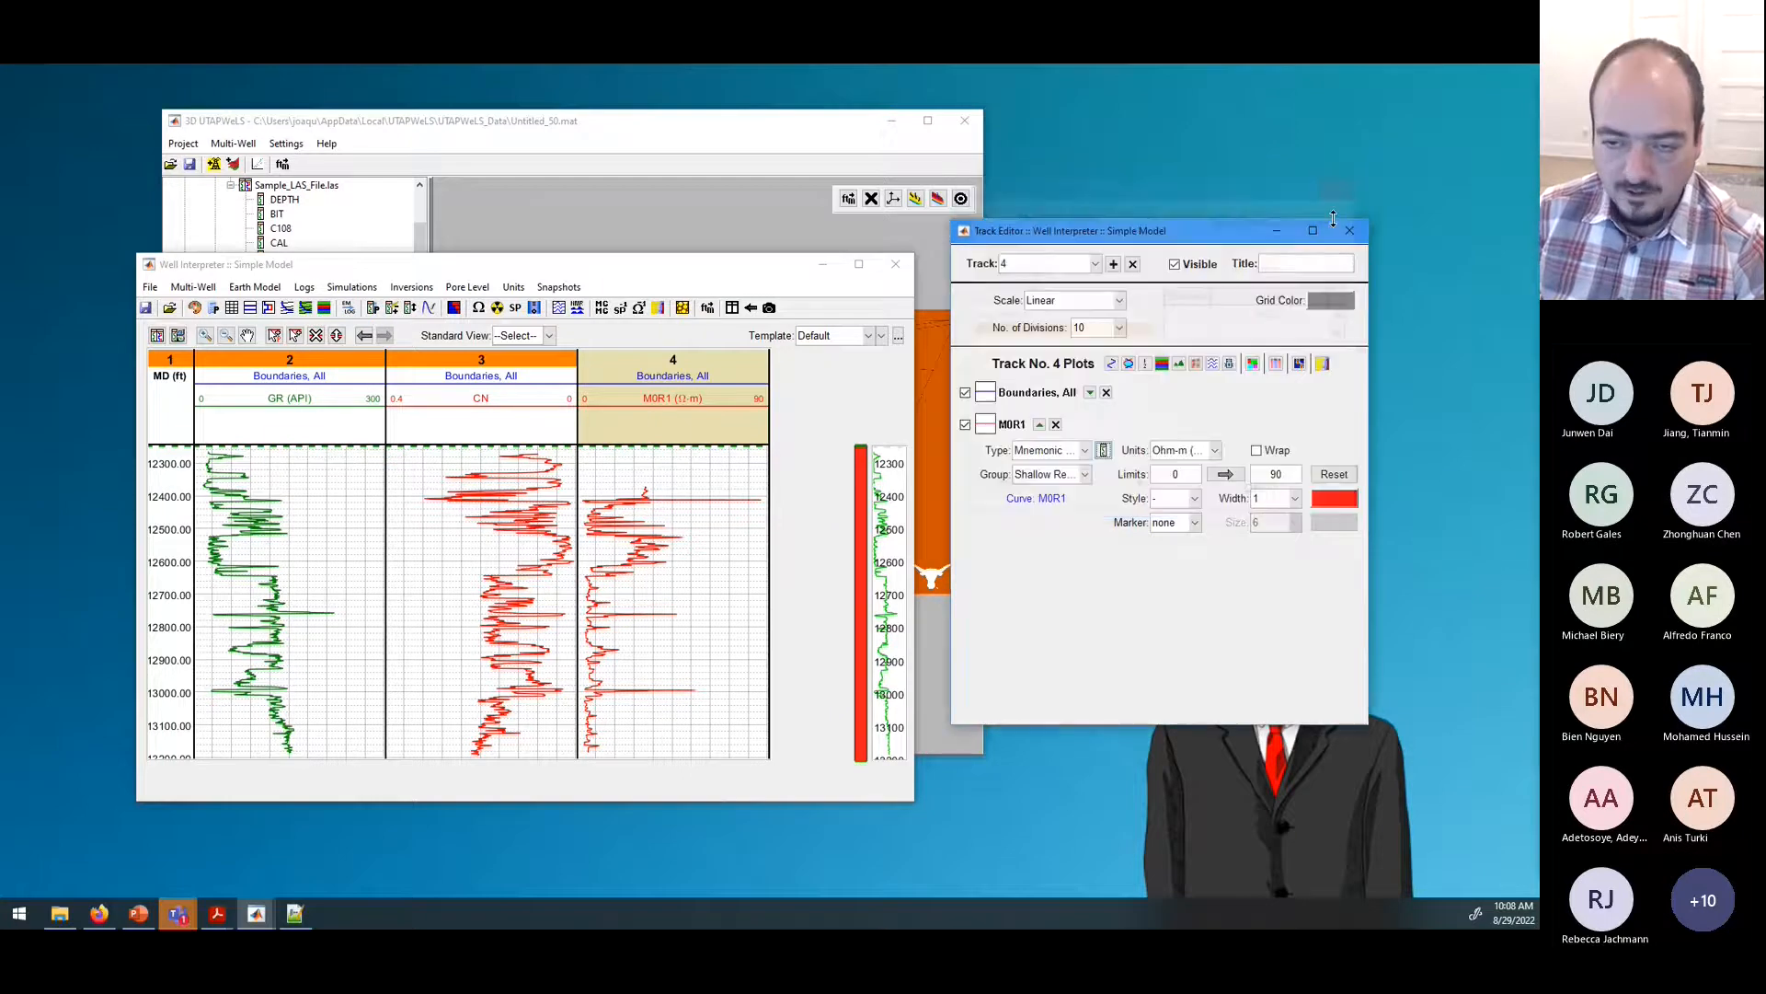
# Step: Add two more mnemonic curves to track 4, one for the Medium Resistivity group and one for Deep Resitivity
pyautogui.click(1112, 364)
pyautogui.click(1085, 506)
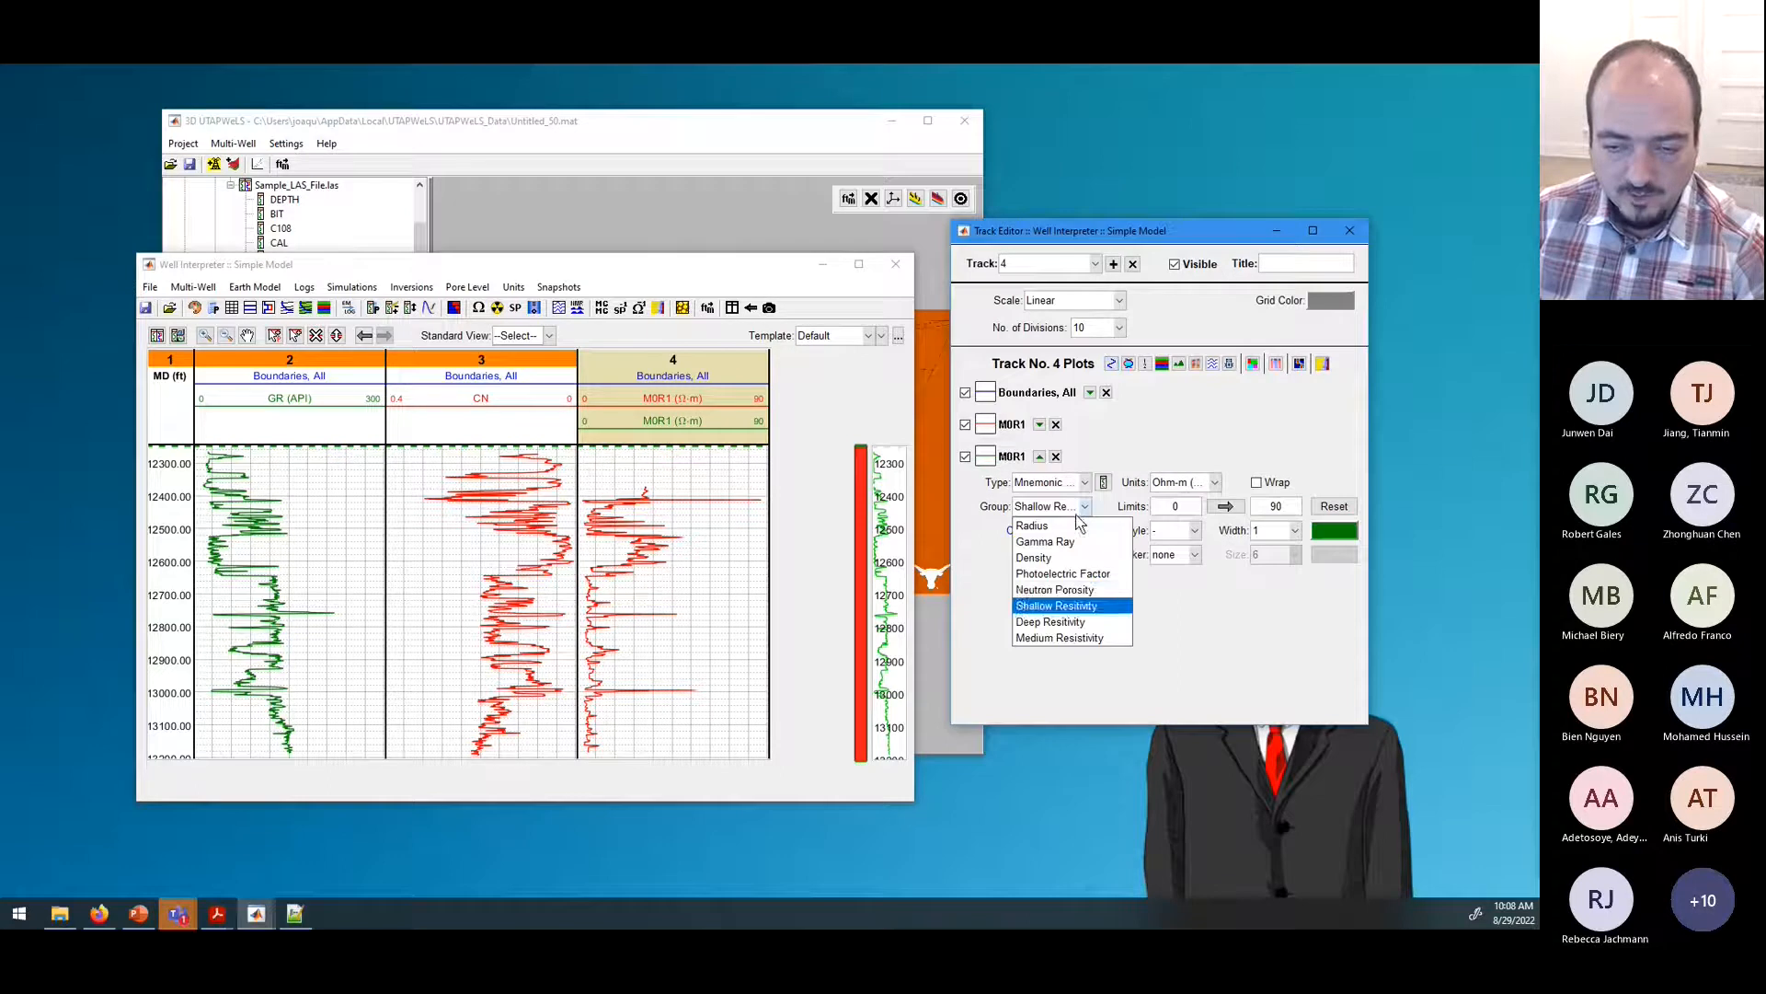
pyautogui.click(1054, 638)
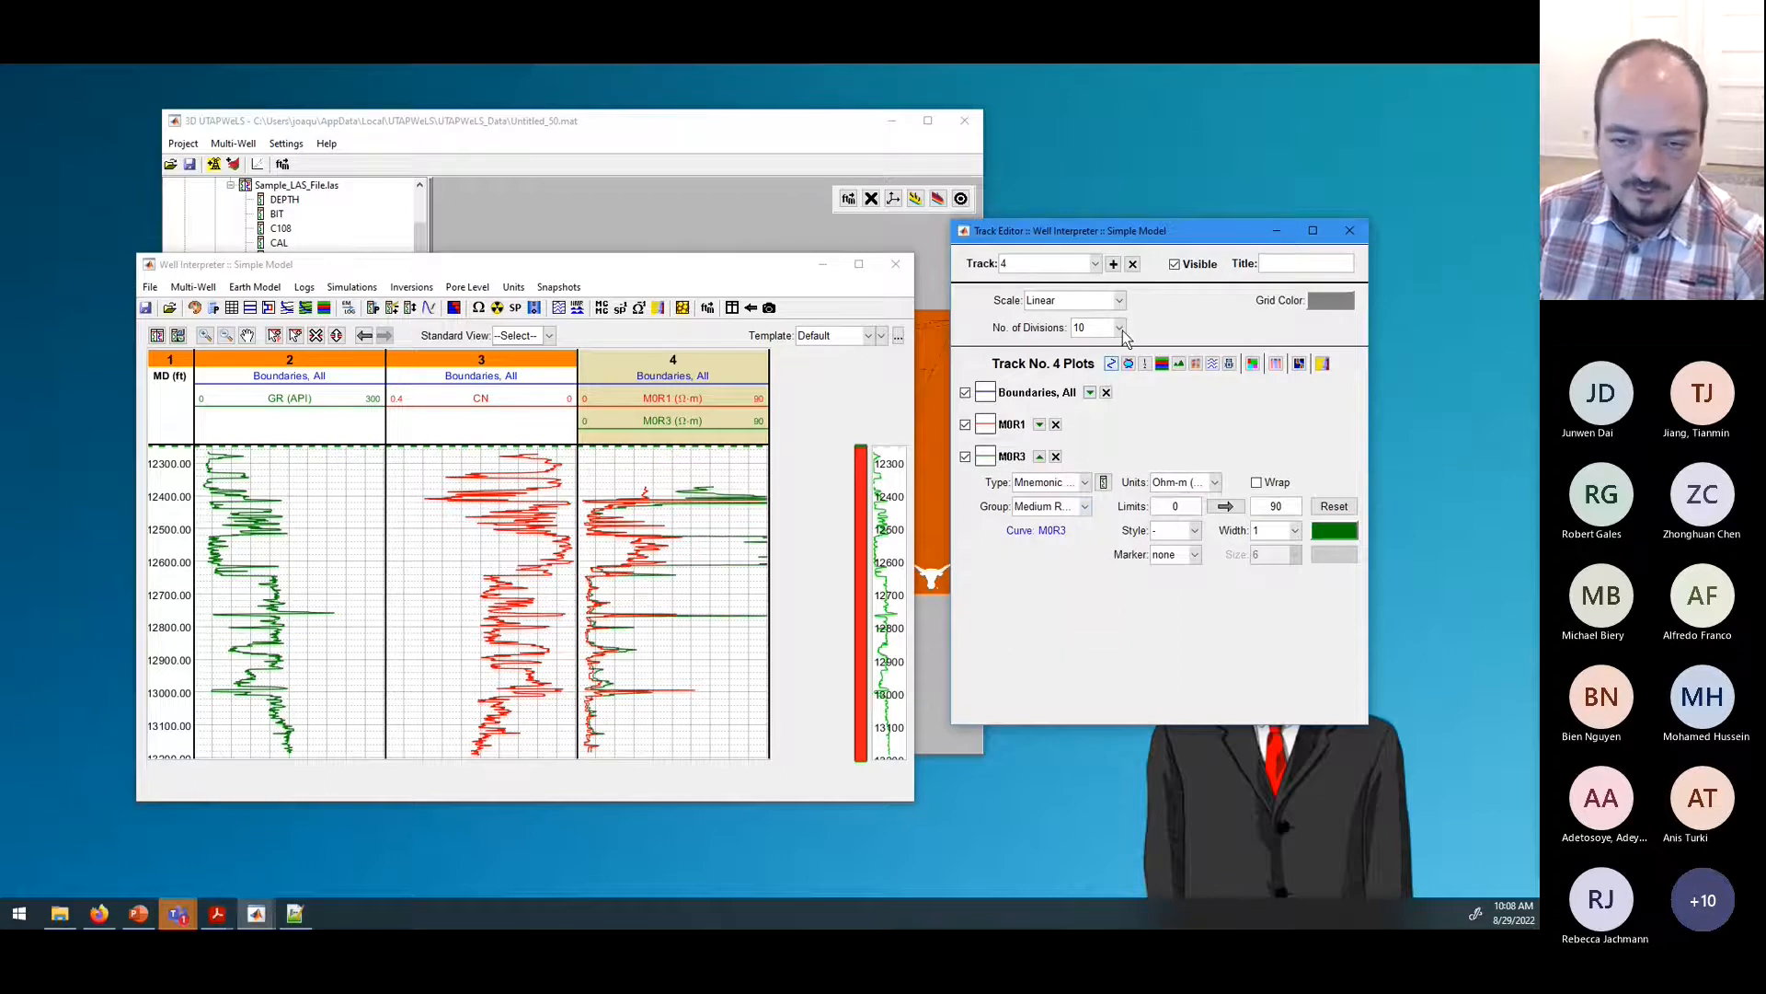
pyautogui.click(1112, 364)
pyautogui.click(1084, 538)
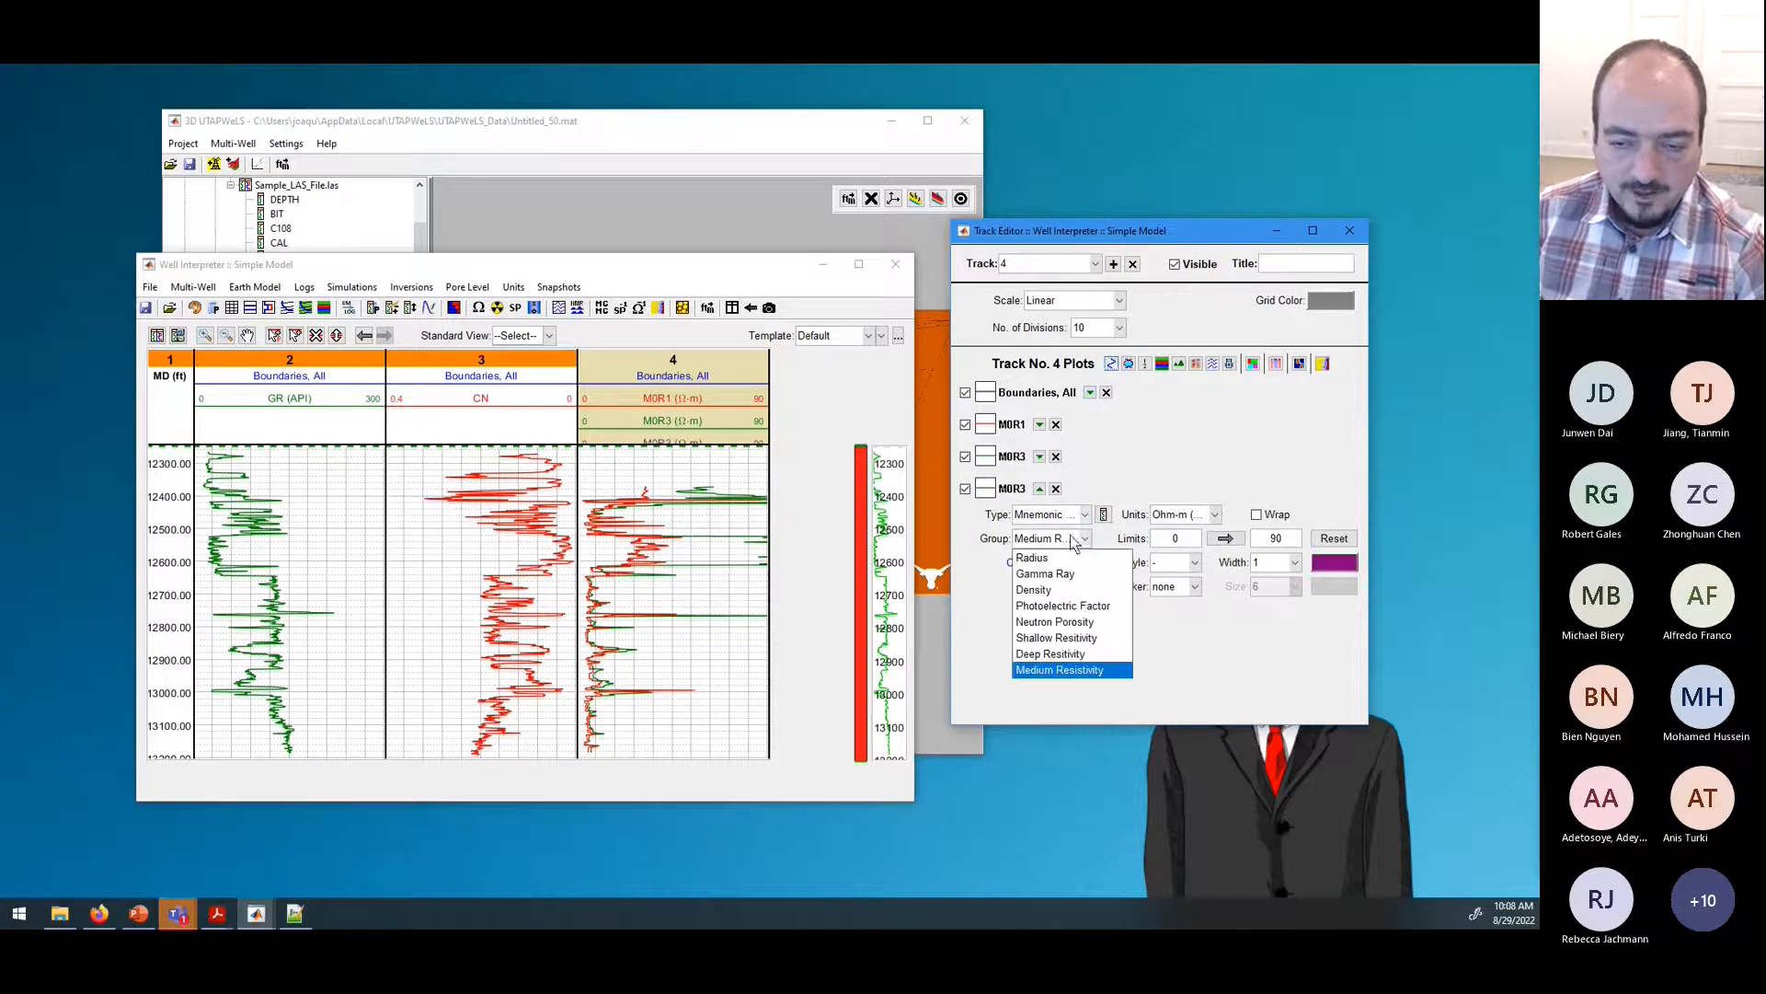
pyautogui.click(1055, 654)
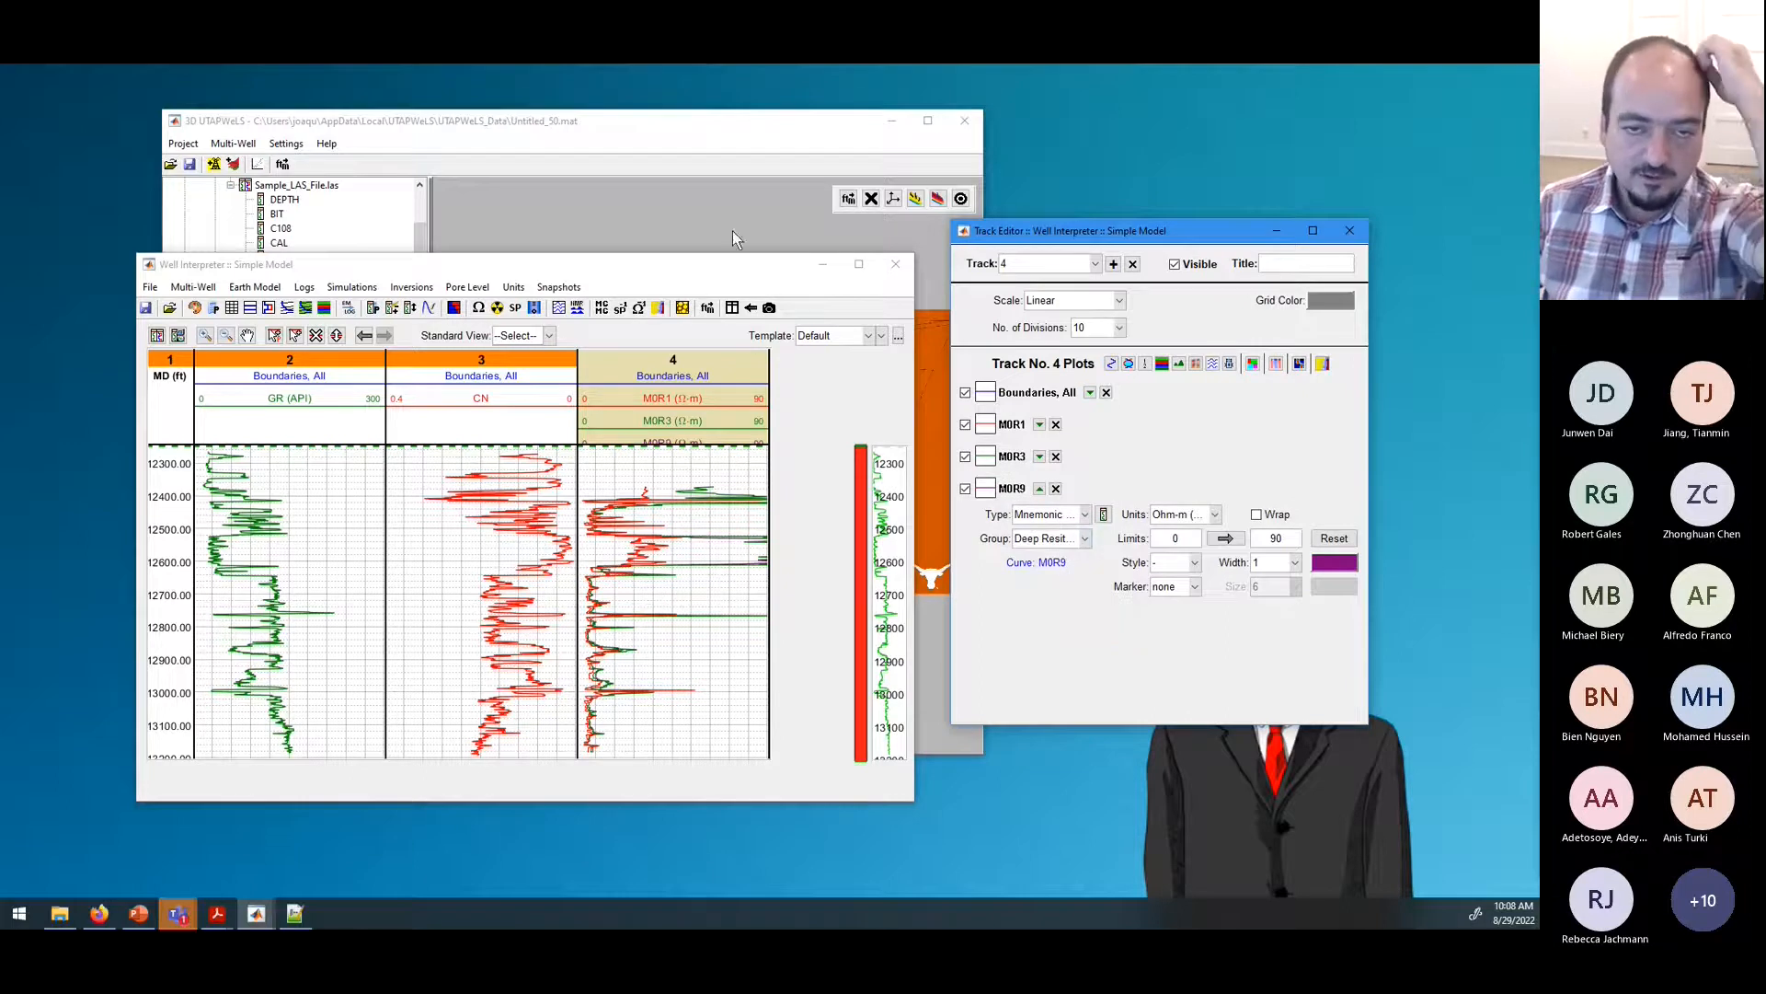
# Step: Set track 4 to a Logarithmic scale with 4 decades, trying wrapping on the M0R9 curve in between
pyautogui.moveTo(729, 255); pyautogui.dragTo(729, 64)
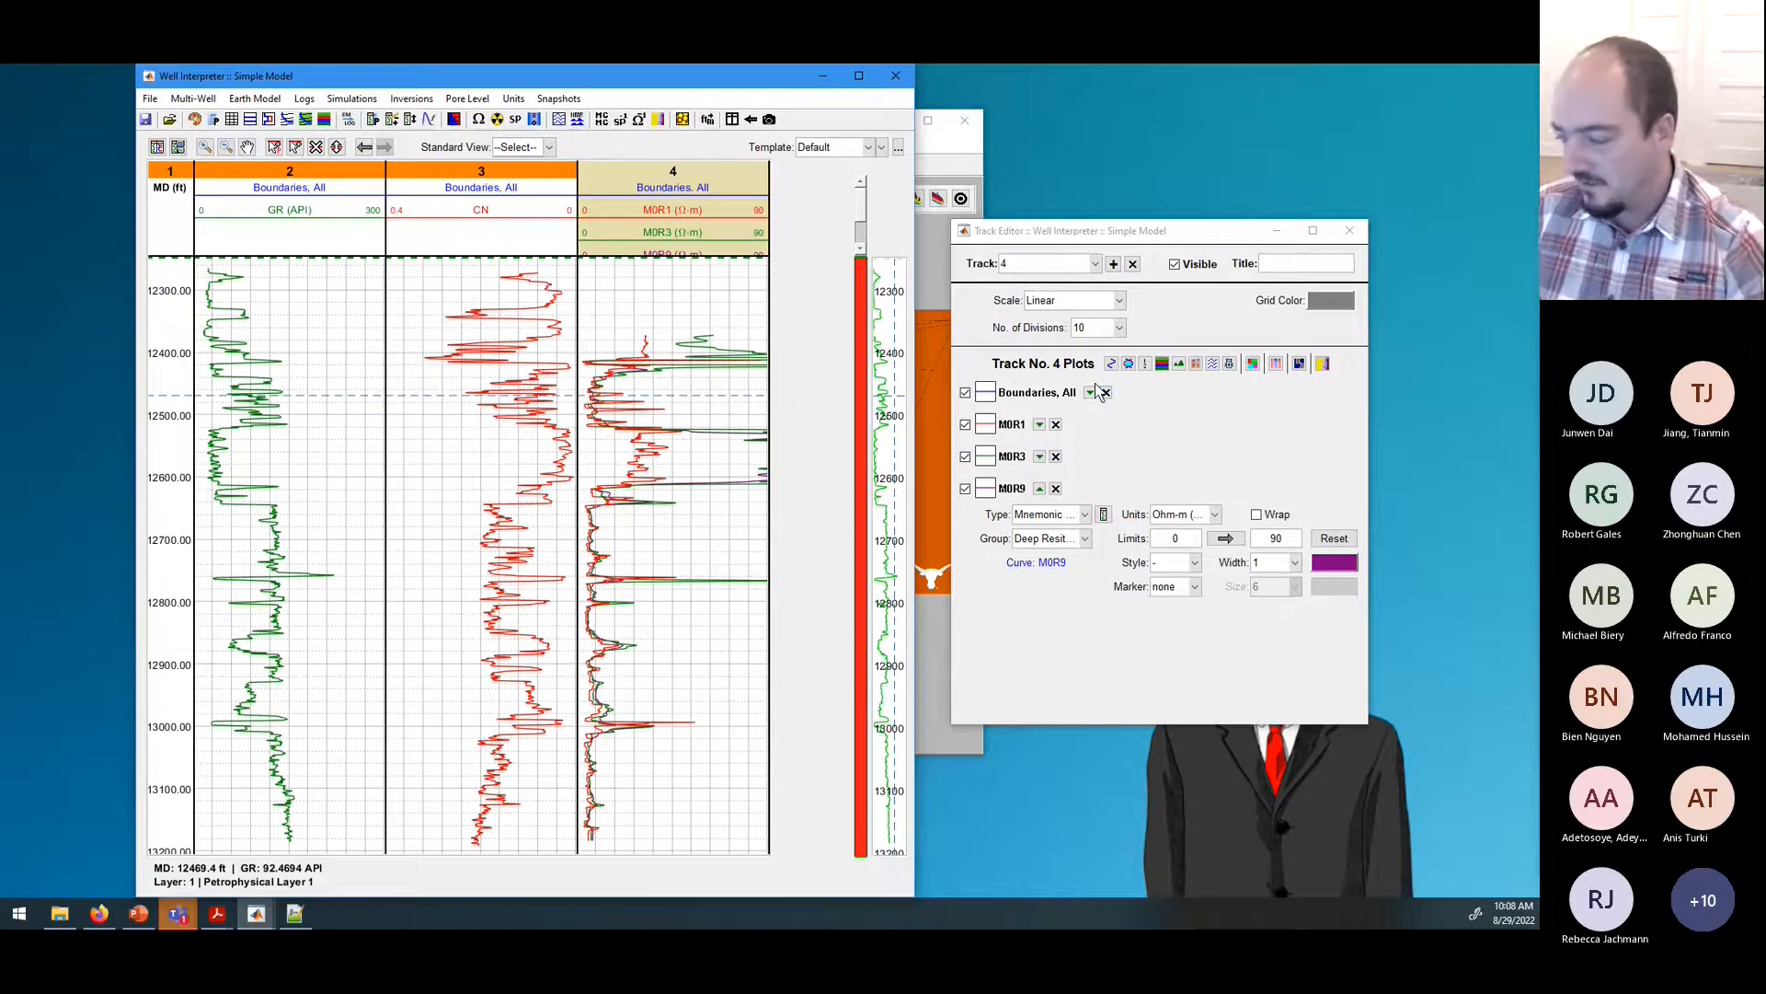
pyautogui.click(1072, 302)
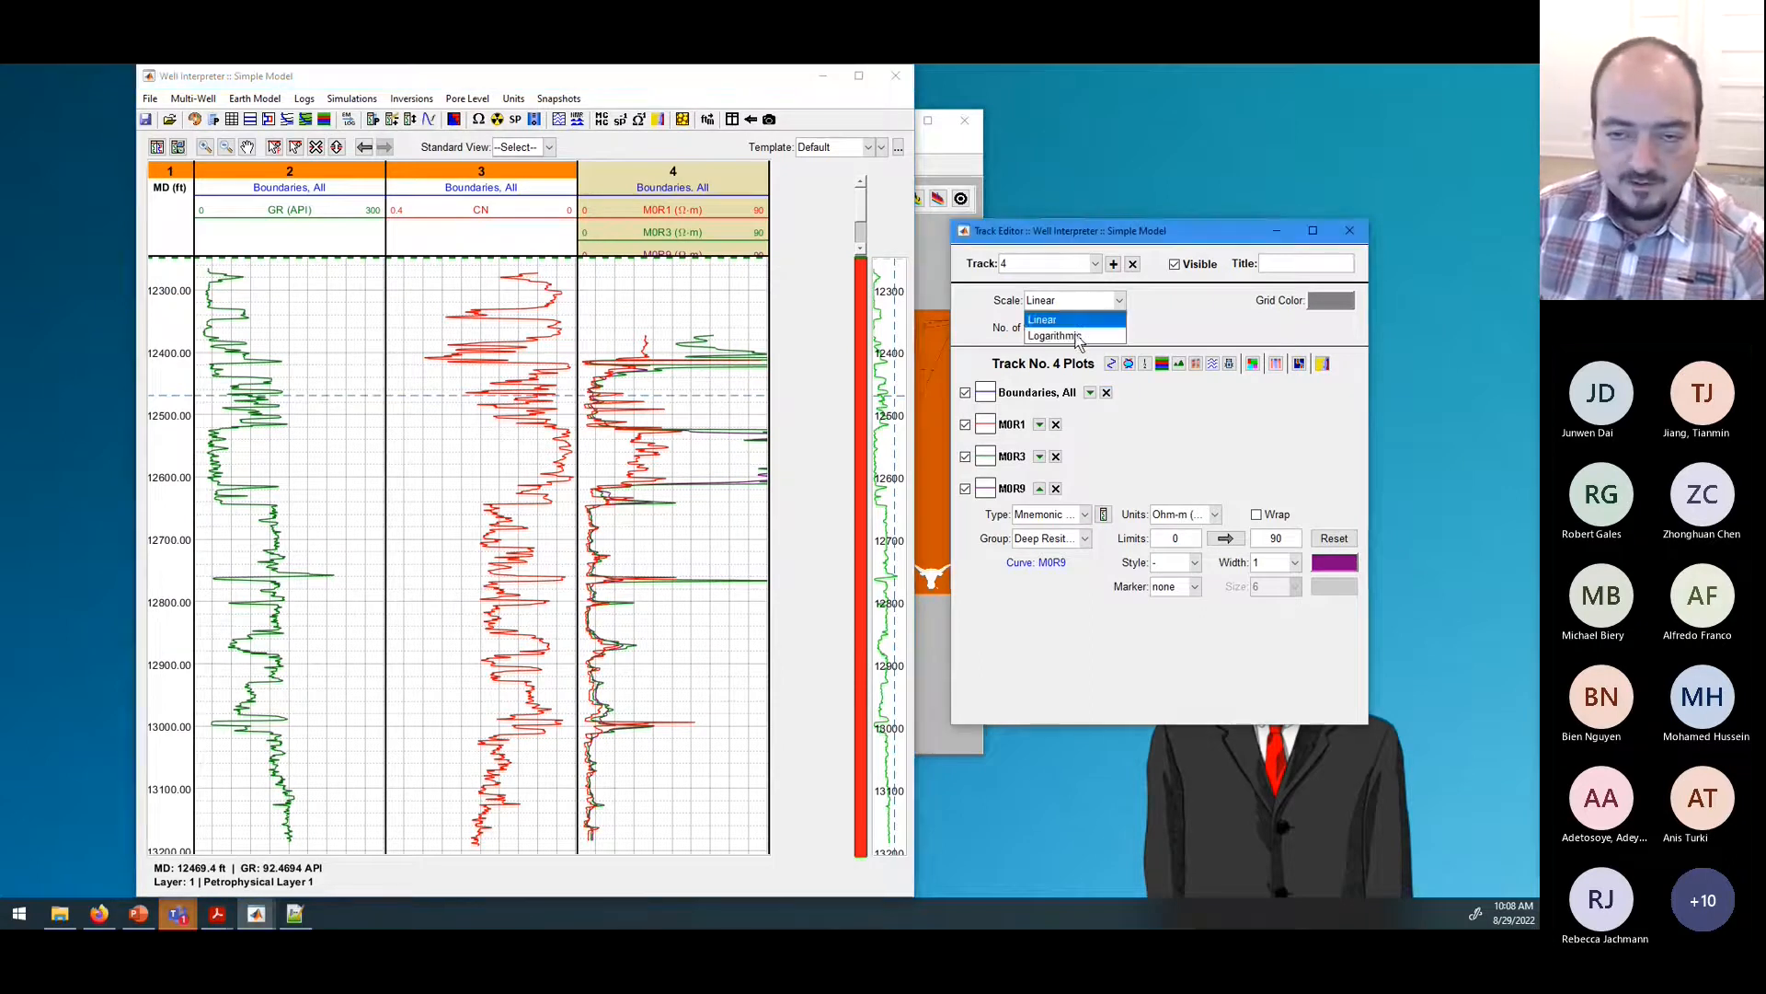
pyautogui.click(1077, 337)
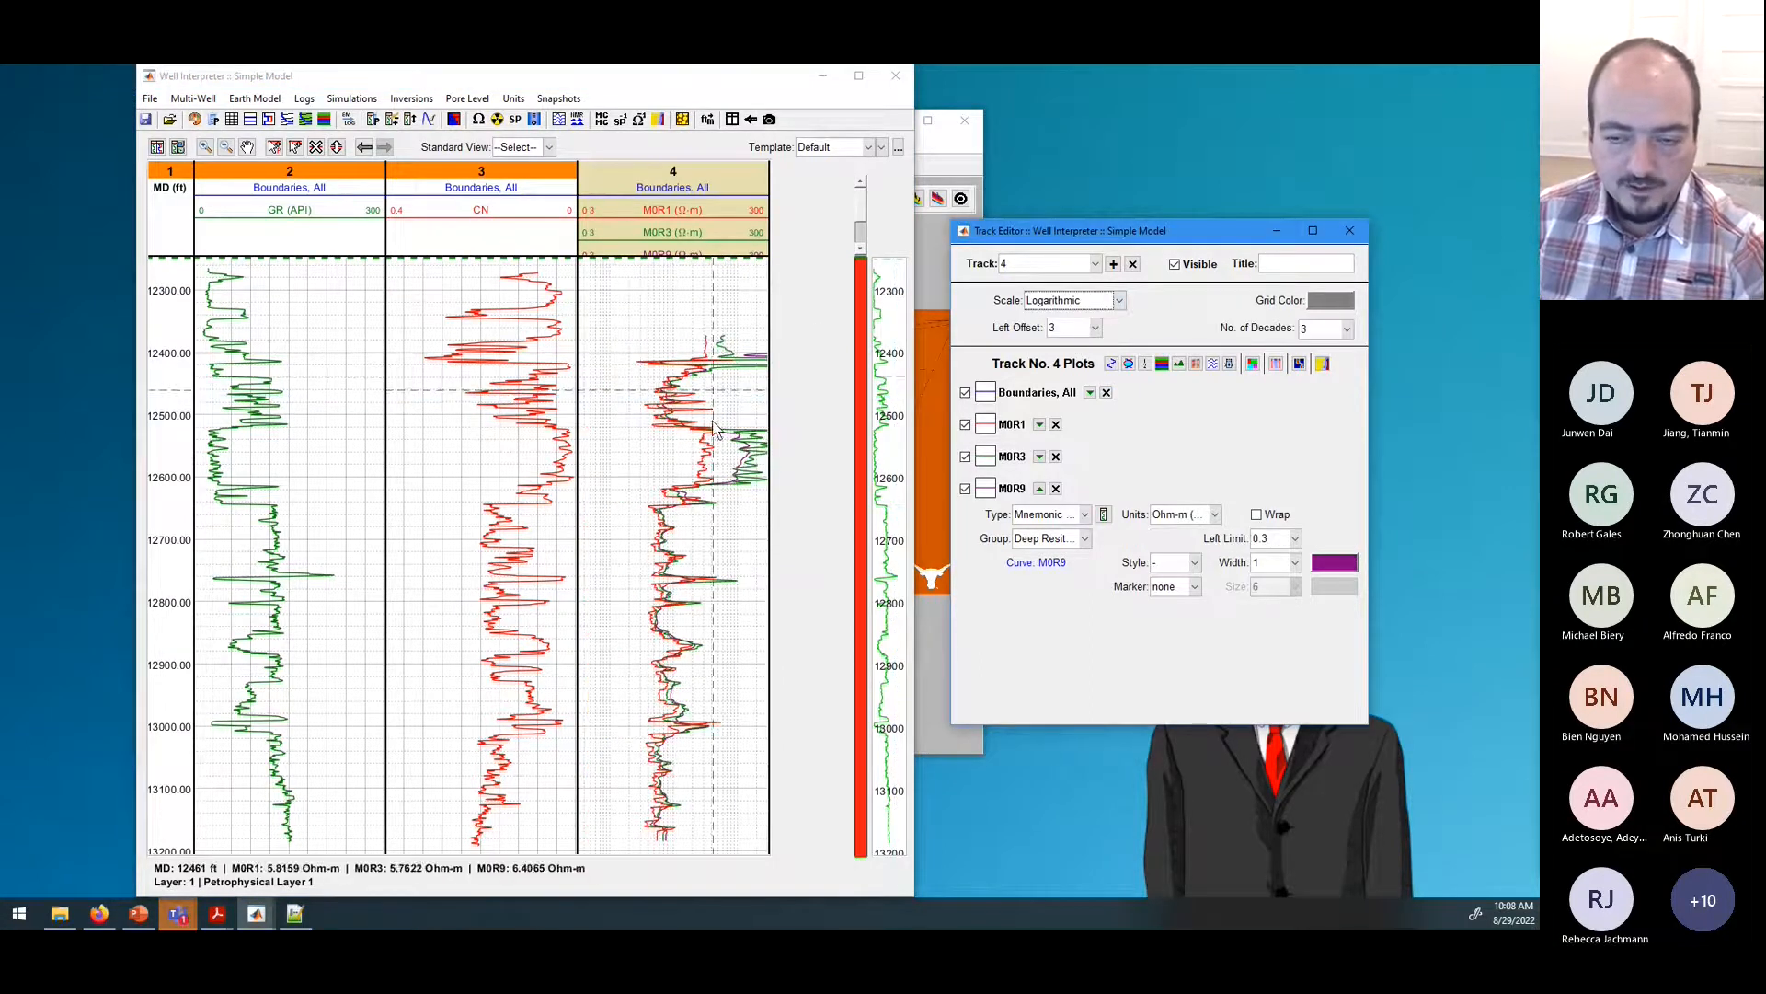
pyautogui.click(1257, 515)
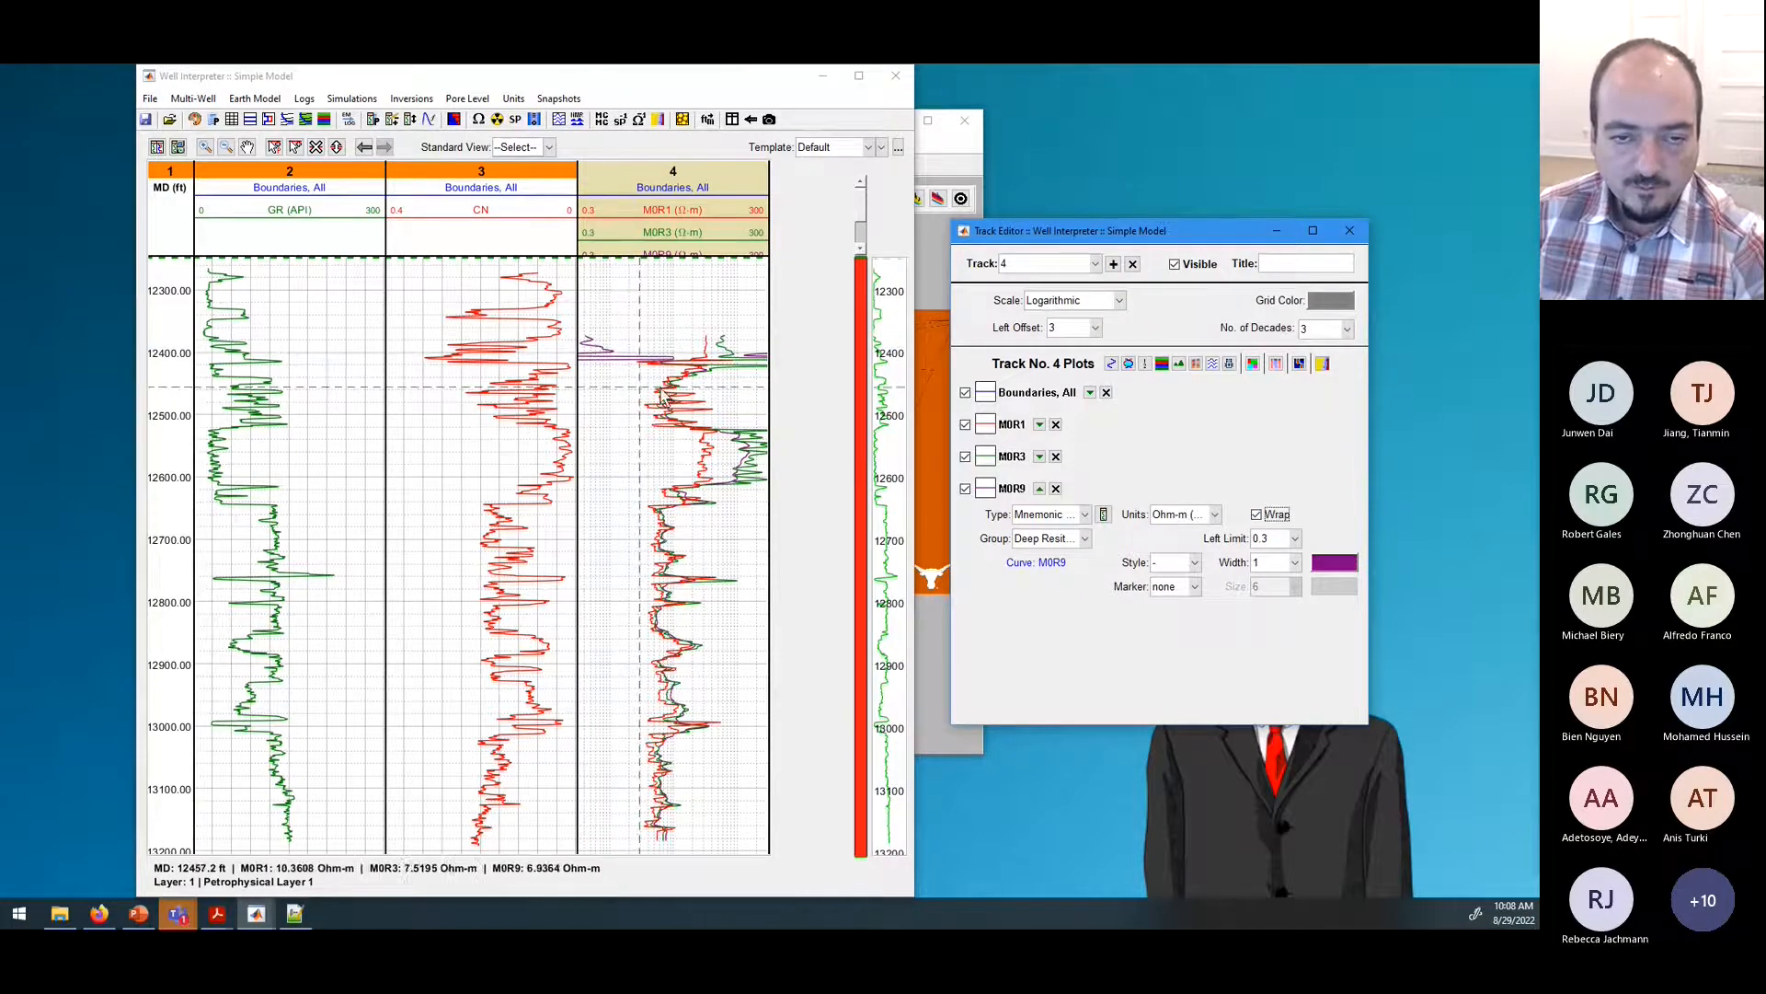
pyautogui.click(1270, 517)
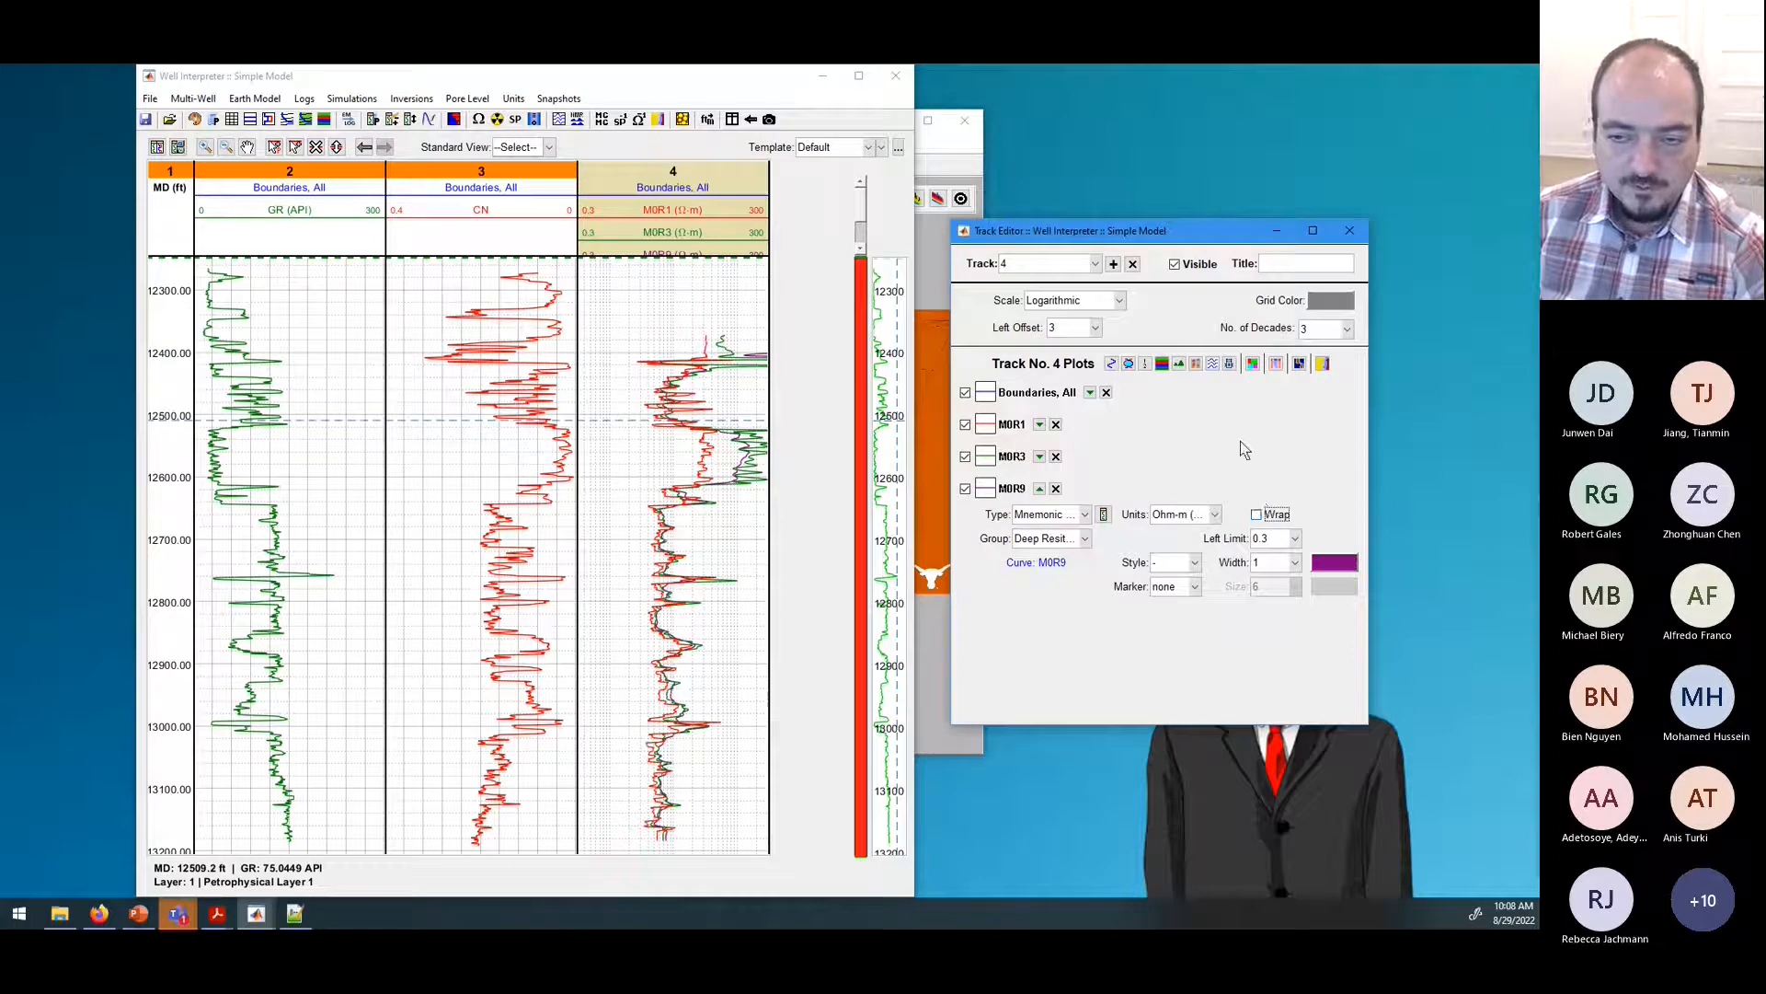
pyautogui.click(1348, 330)
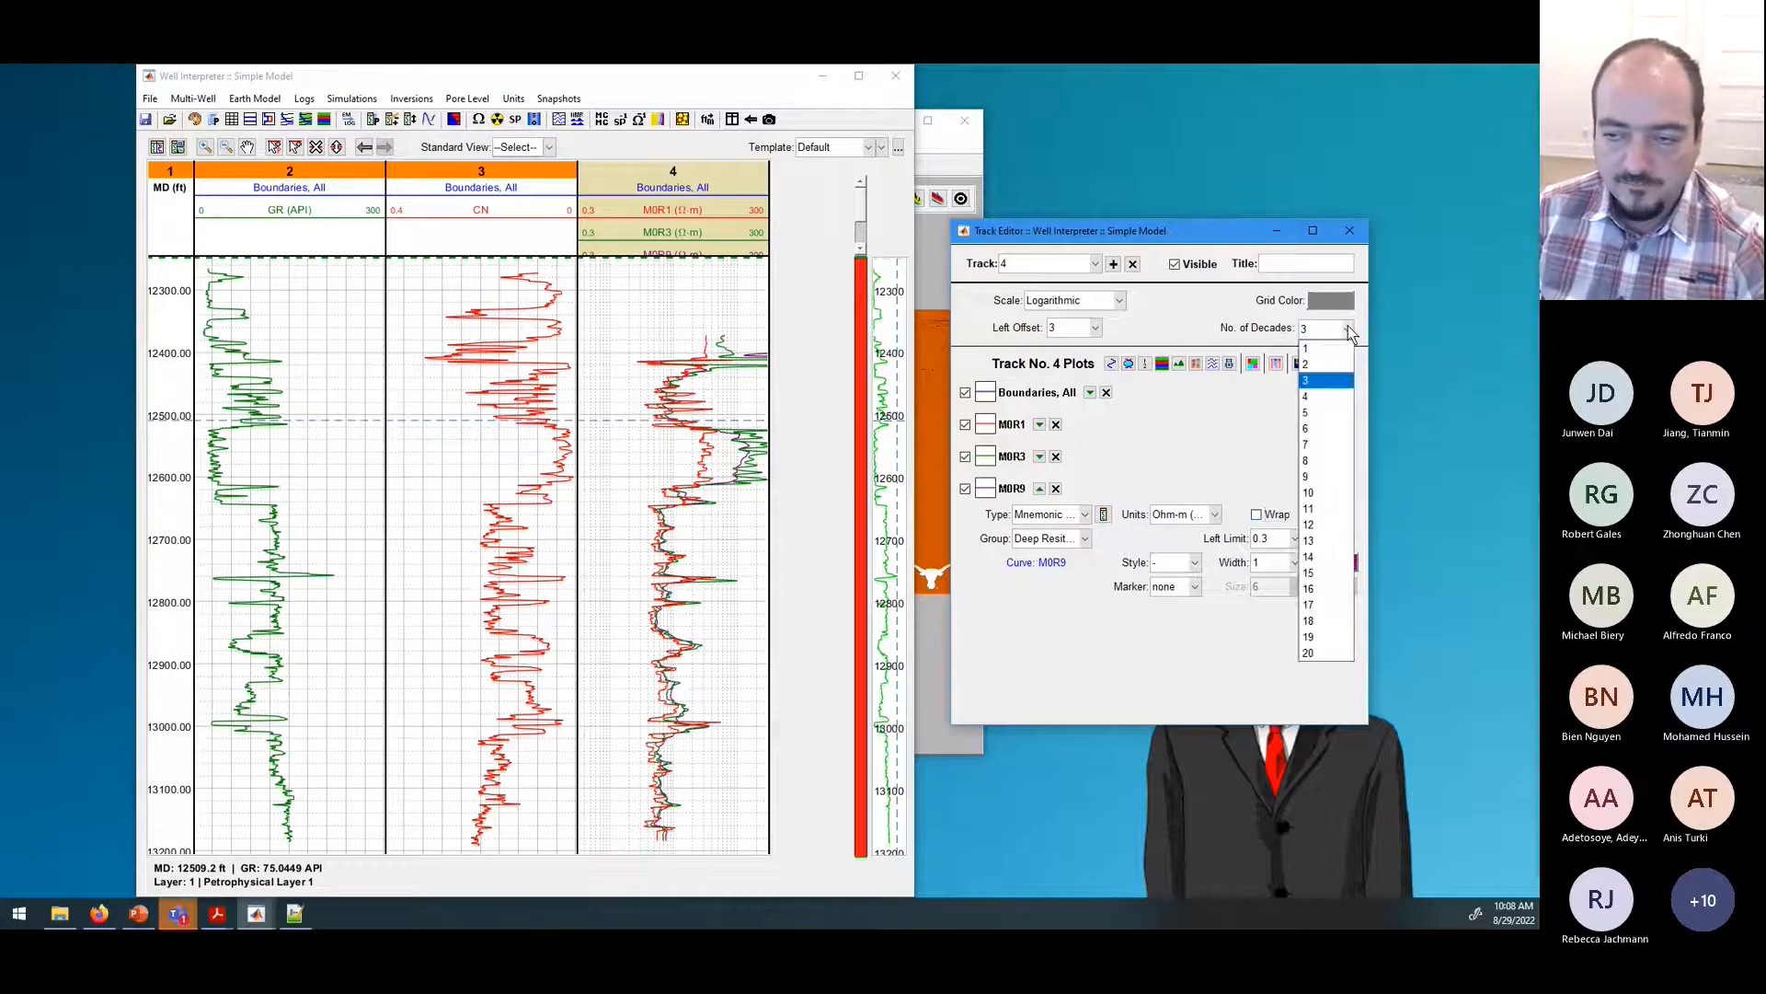
pyautogui.click(1323, 396)
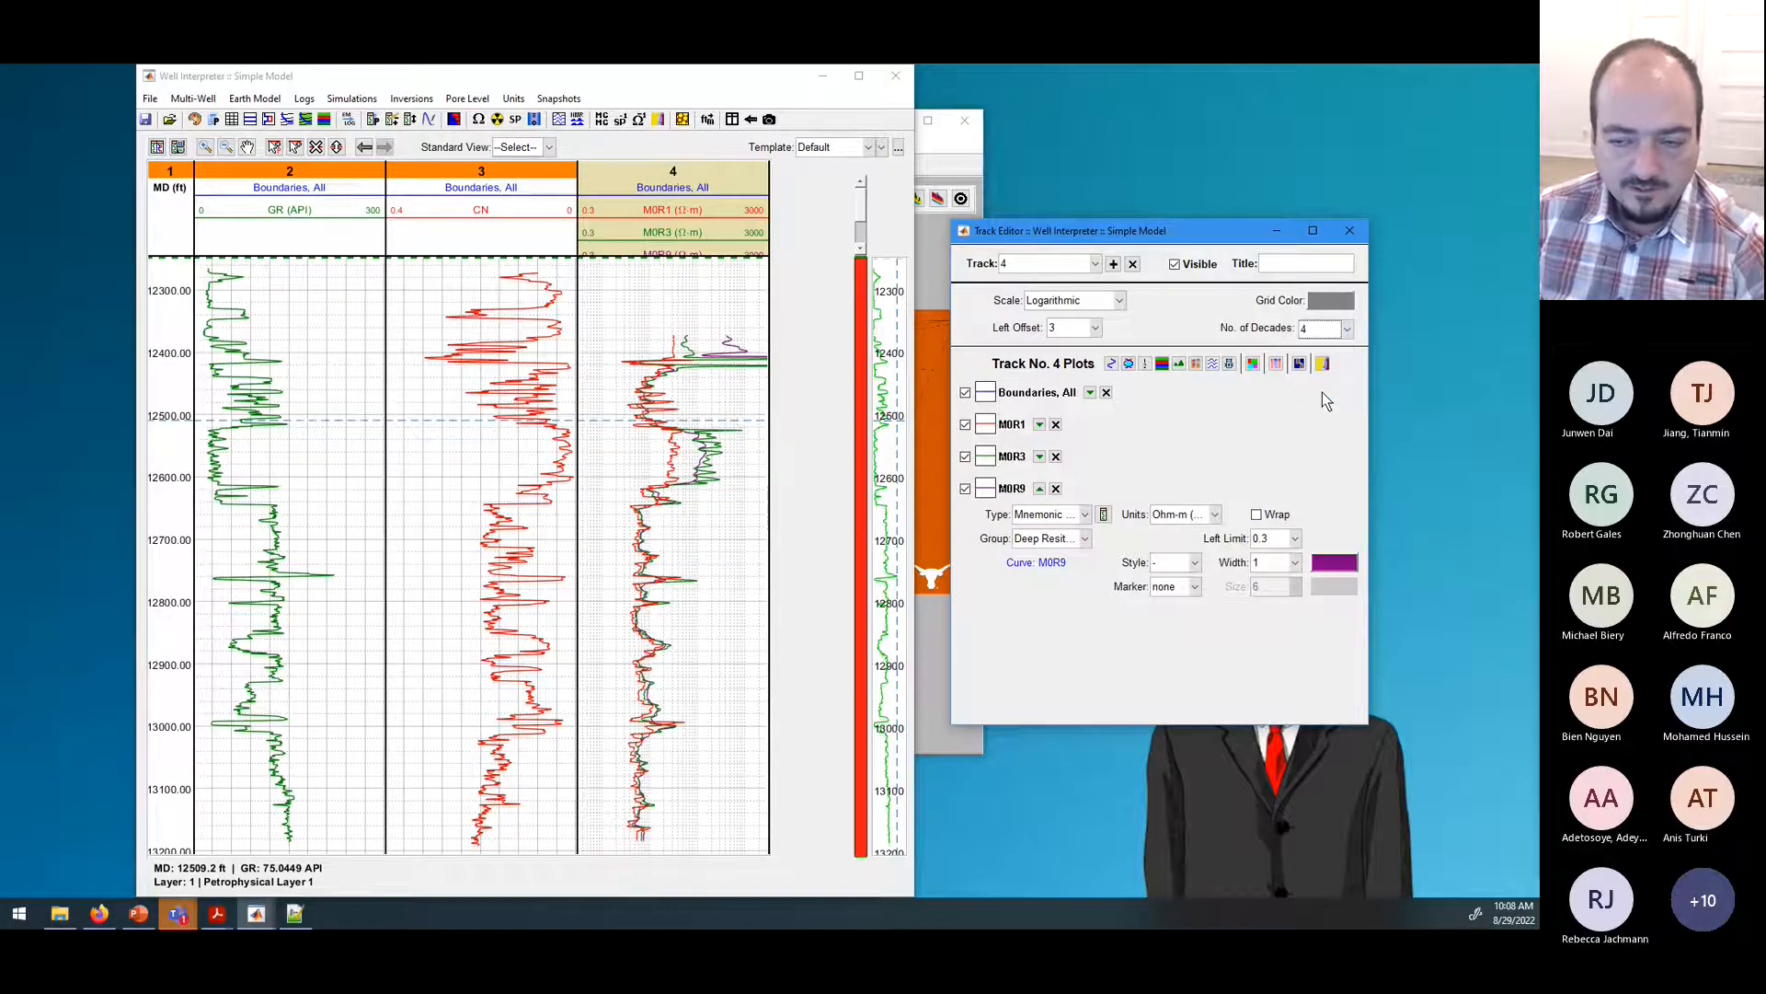
# Step: Turn on wrapping for the M0R9, M0R3 and M0R1 curves in track 4
pyautogui.click(1272, 511)
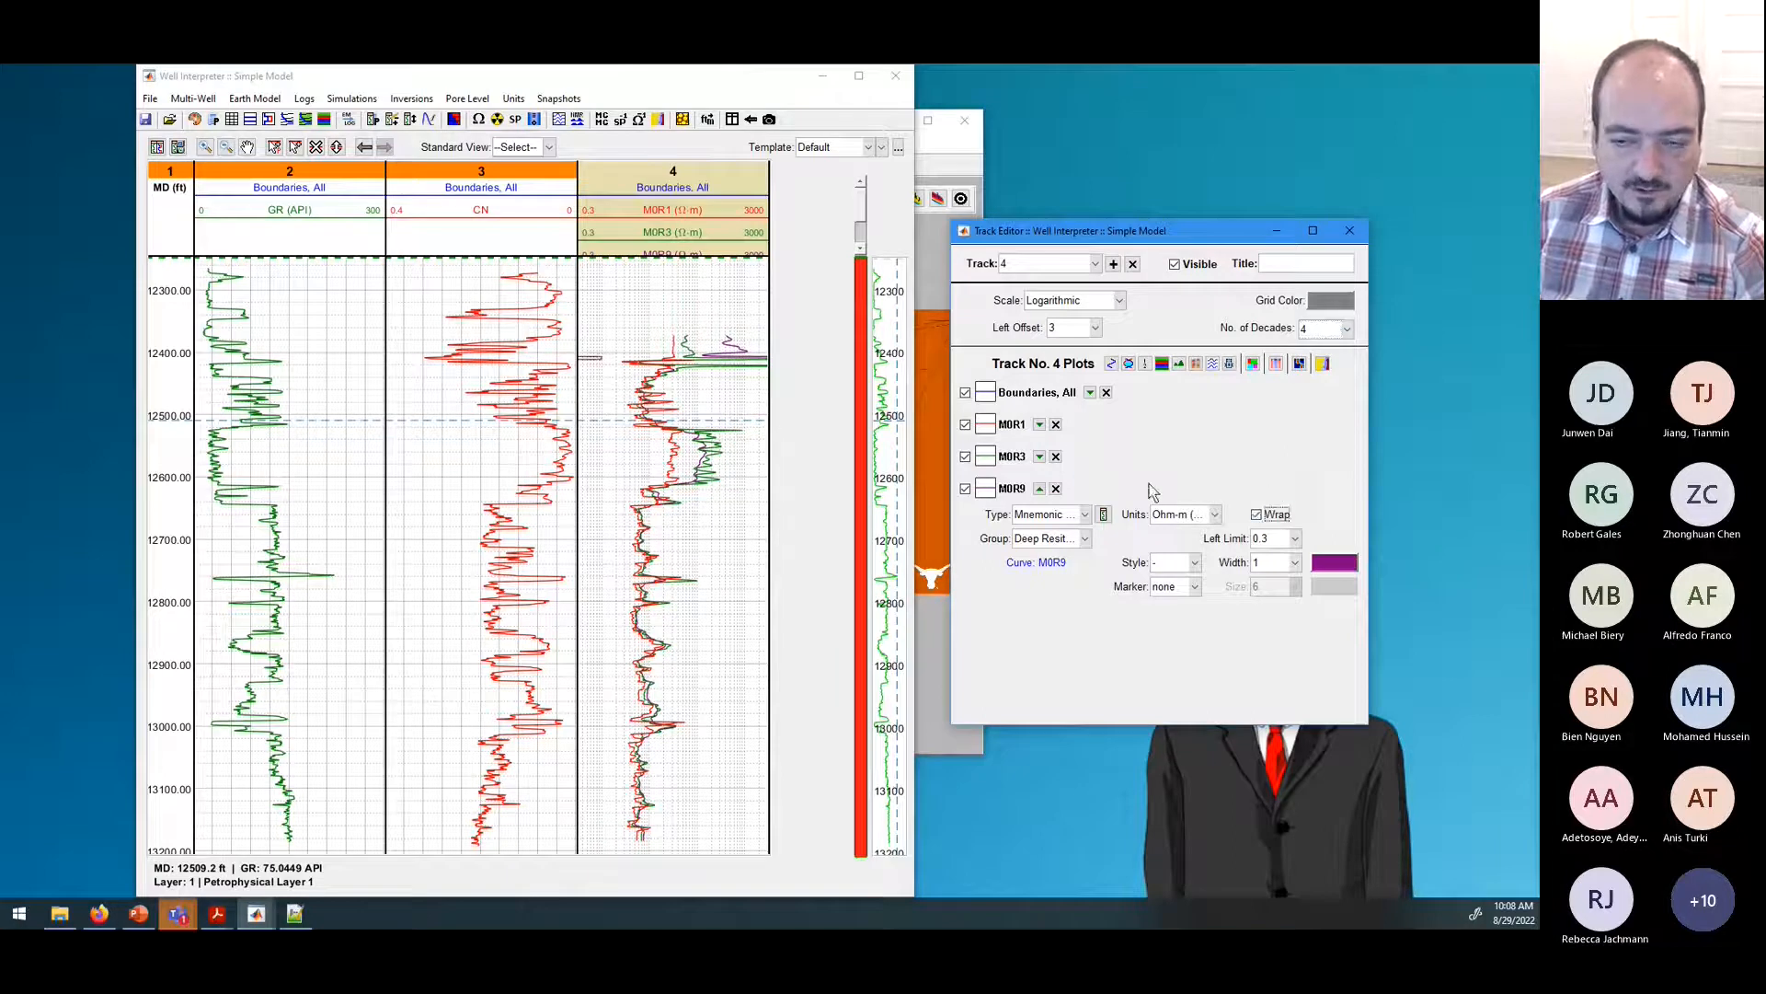
pyautogui.click(1040, 457)
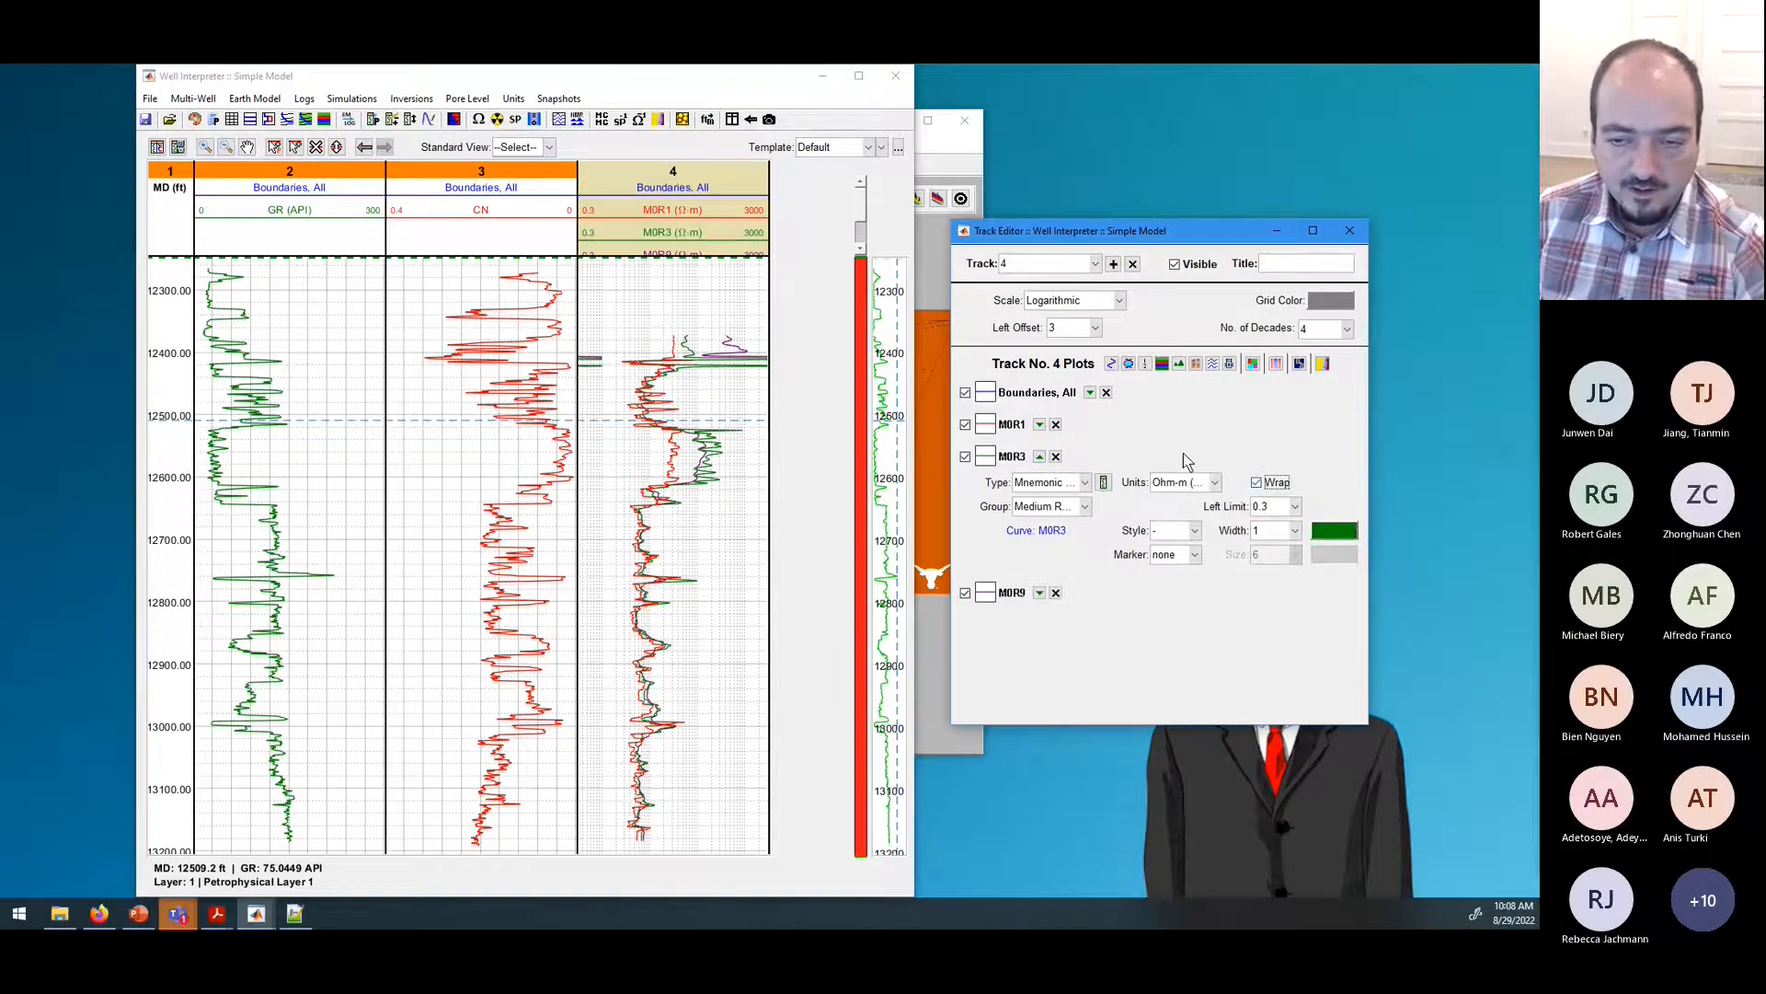
pyautogui.click(1040, 425)
pyautogui.click(1256, 451)
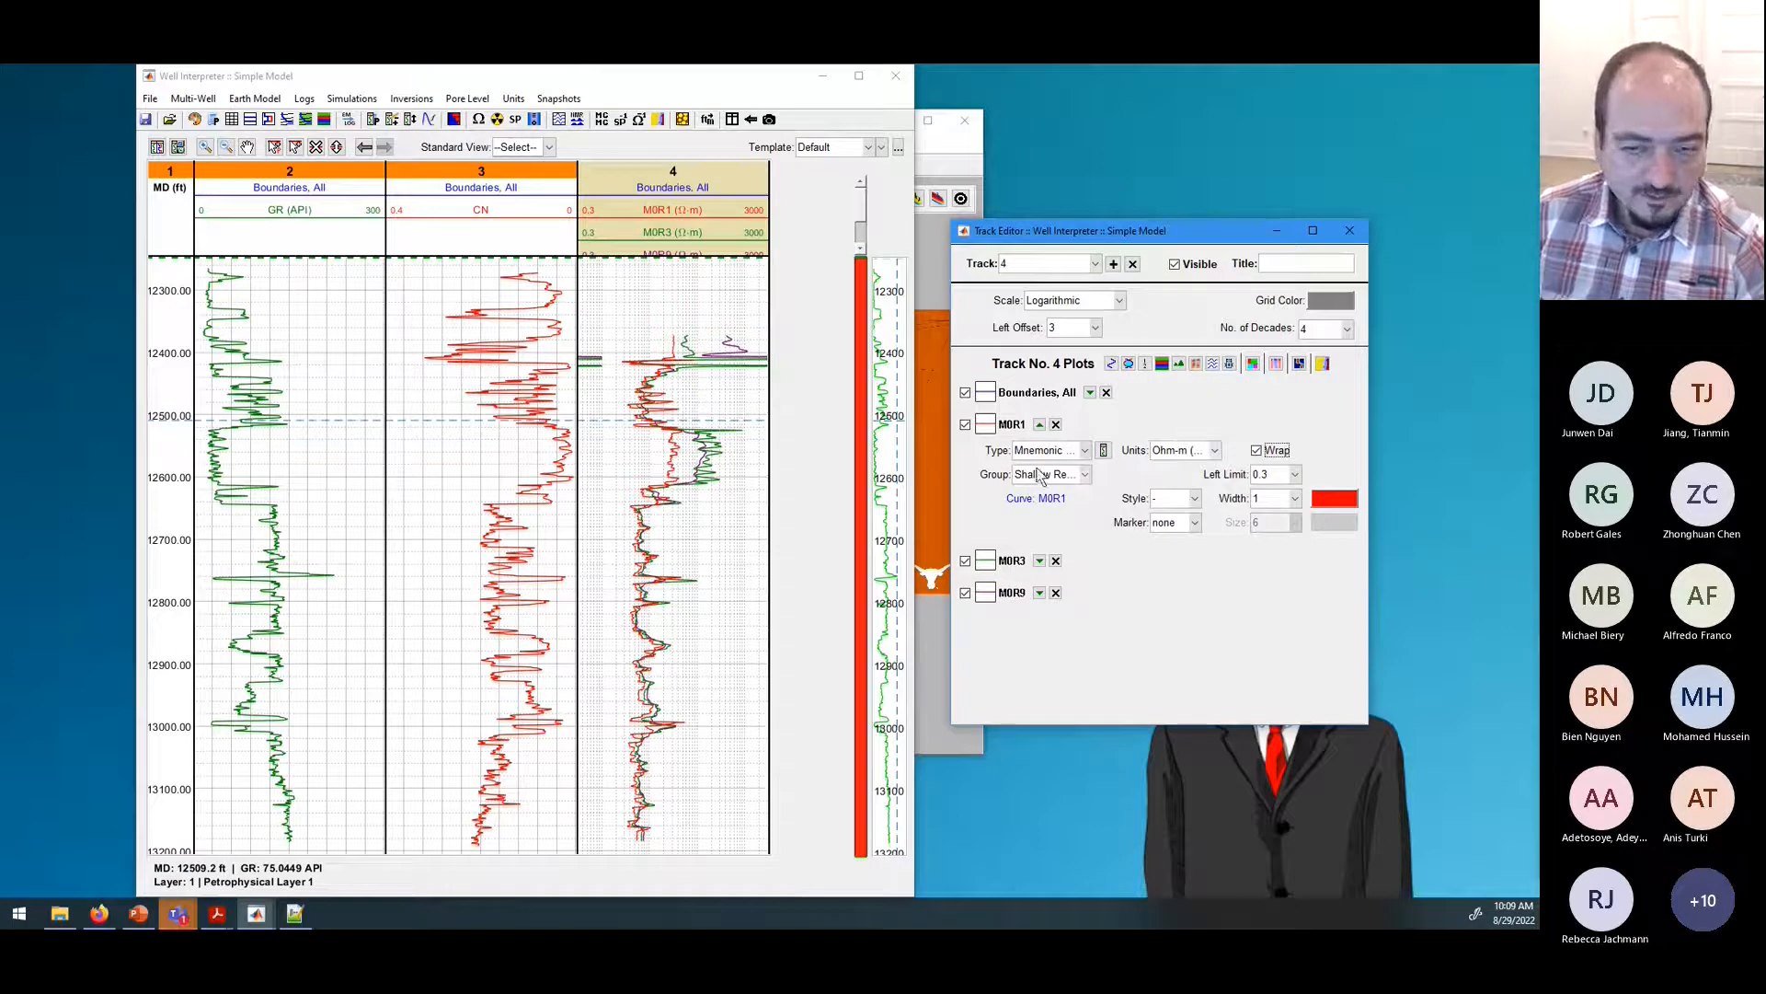
# Step: Try hiding the M0R1 curve and the whole of track 4, restoring each one's visibility
pyautogui.click(965, 426)
pyautogui.click(965, 425)
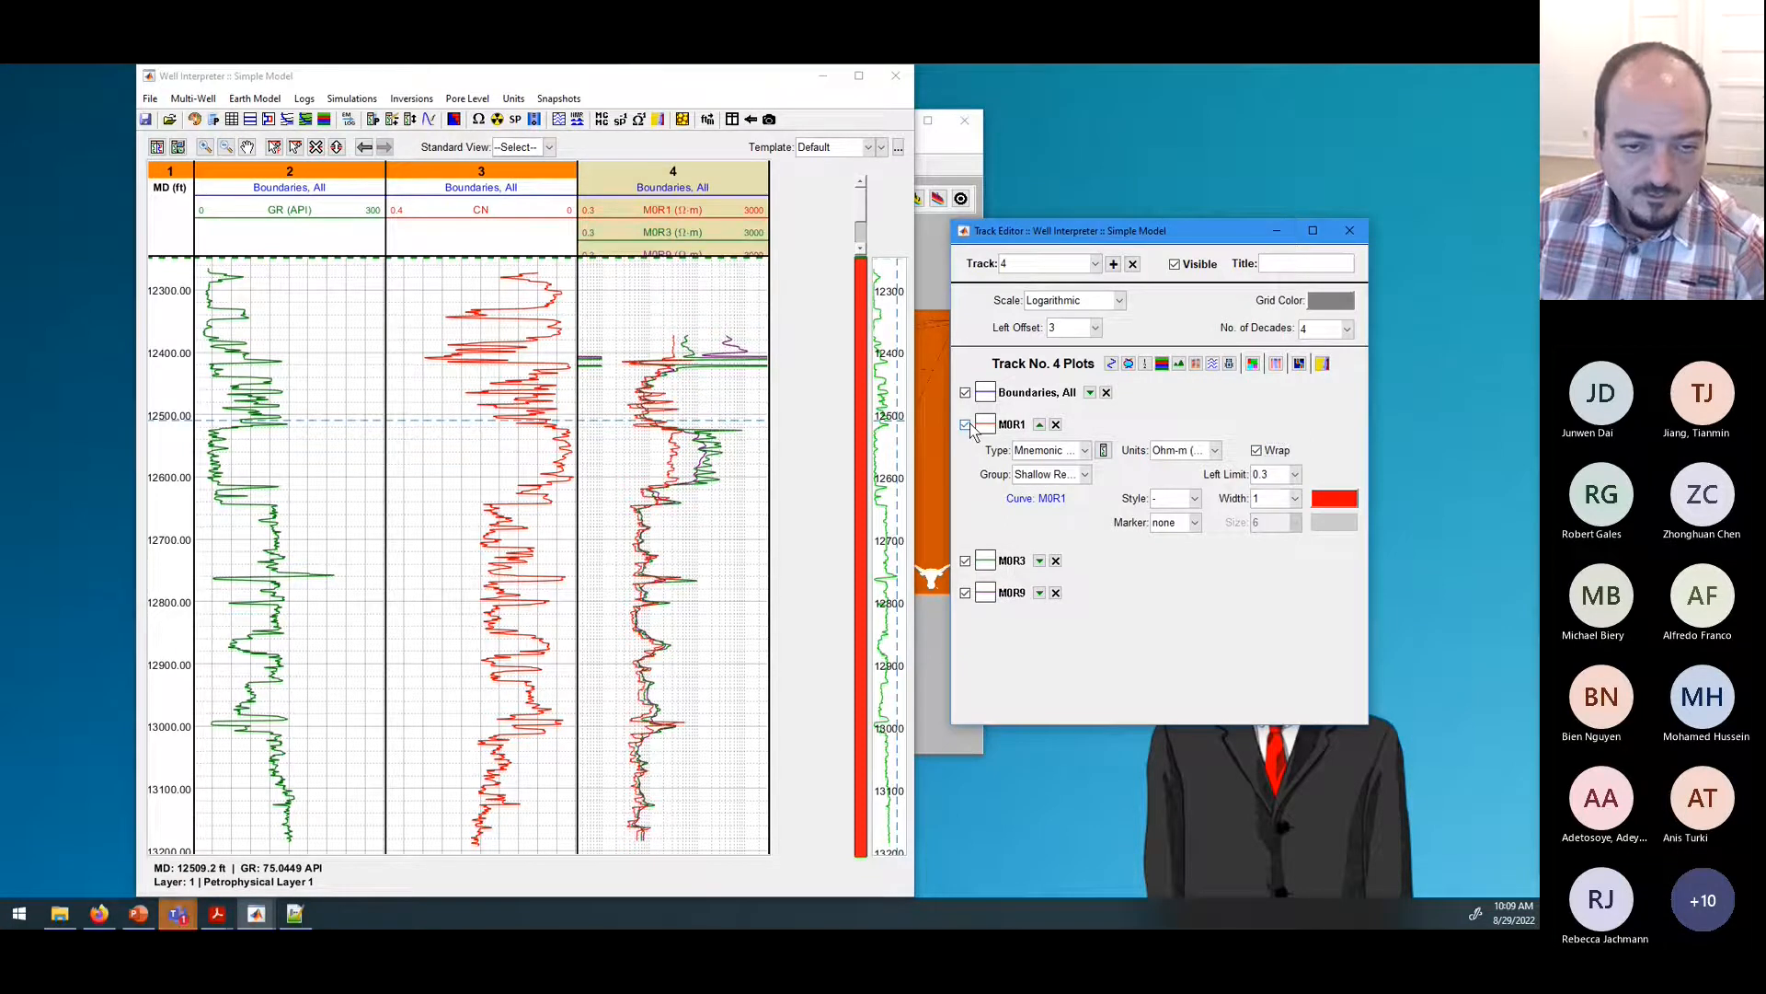
pyautogui.click(966, 425)
pyautogui.click(966, 426)
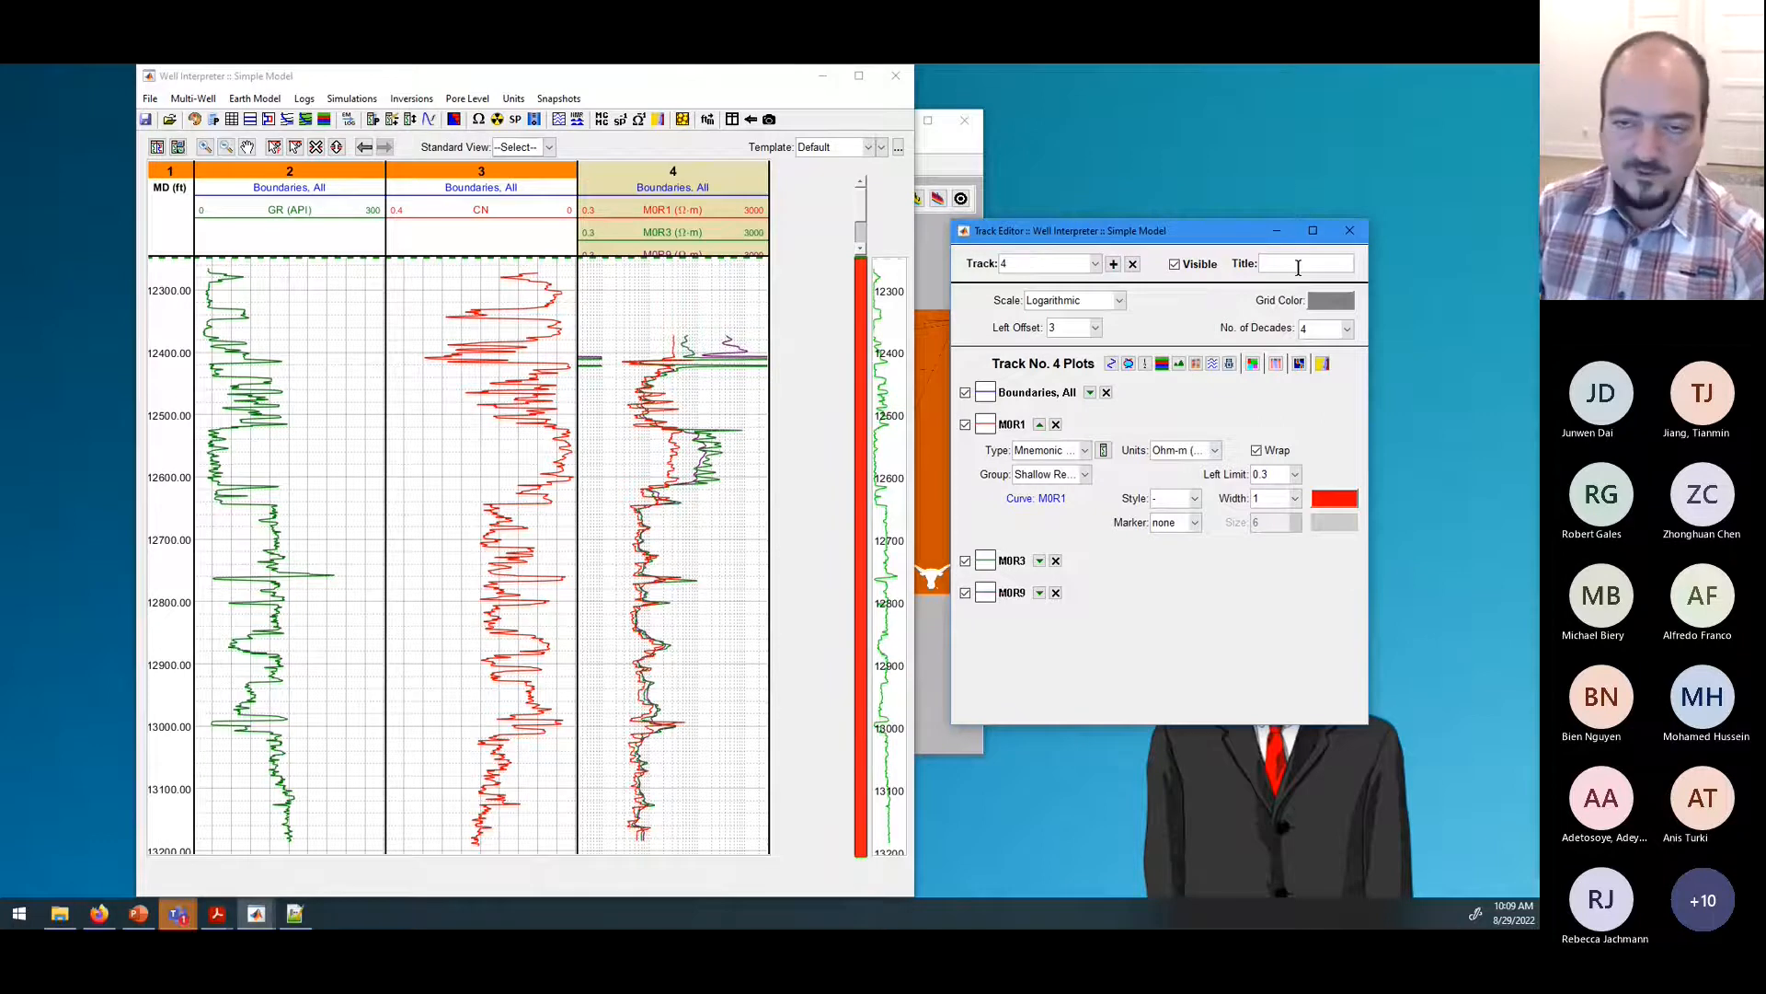
pyautogui.click(1047, 264)
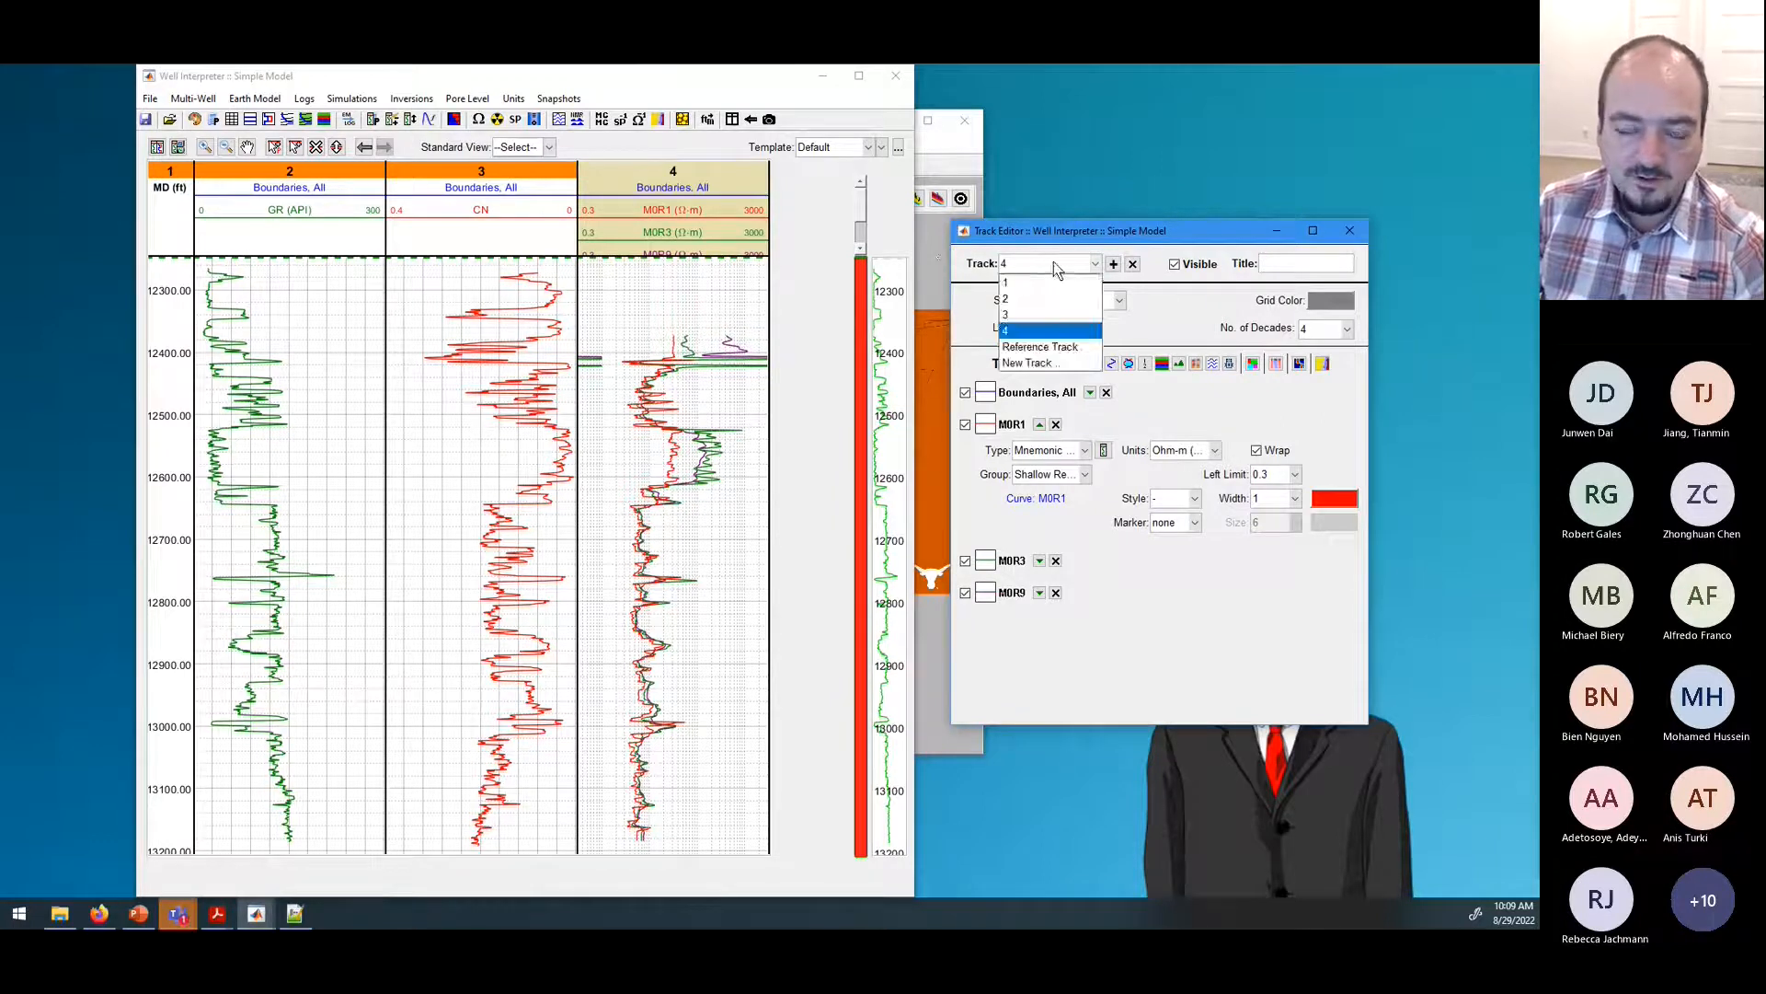
pyautogui.click(1062, 267)
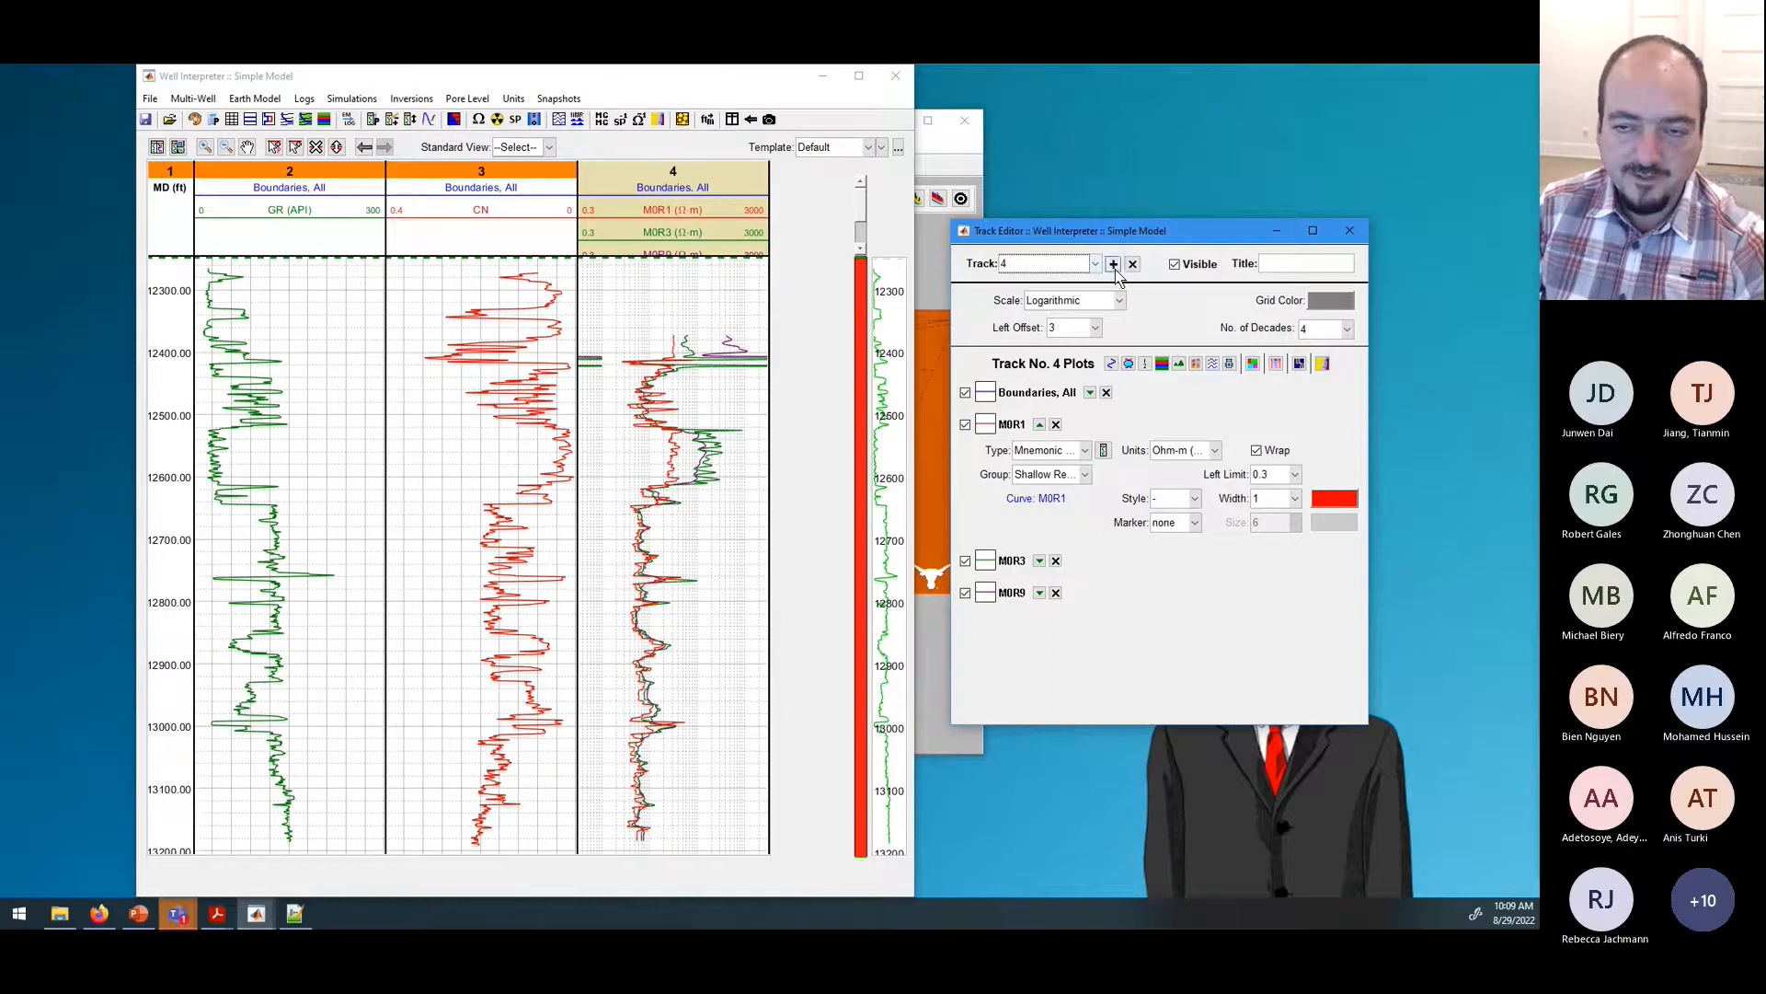
pyautogui.click(1196, 266)
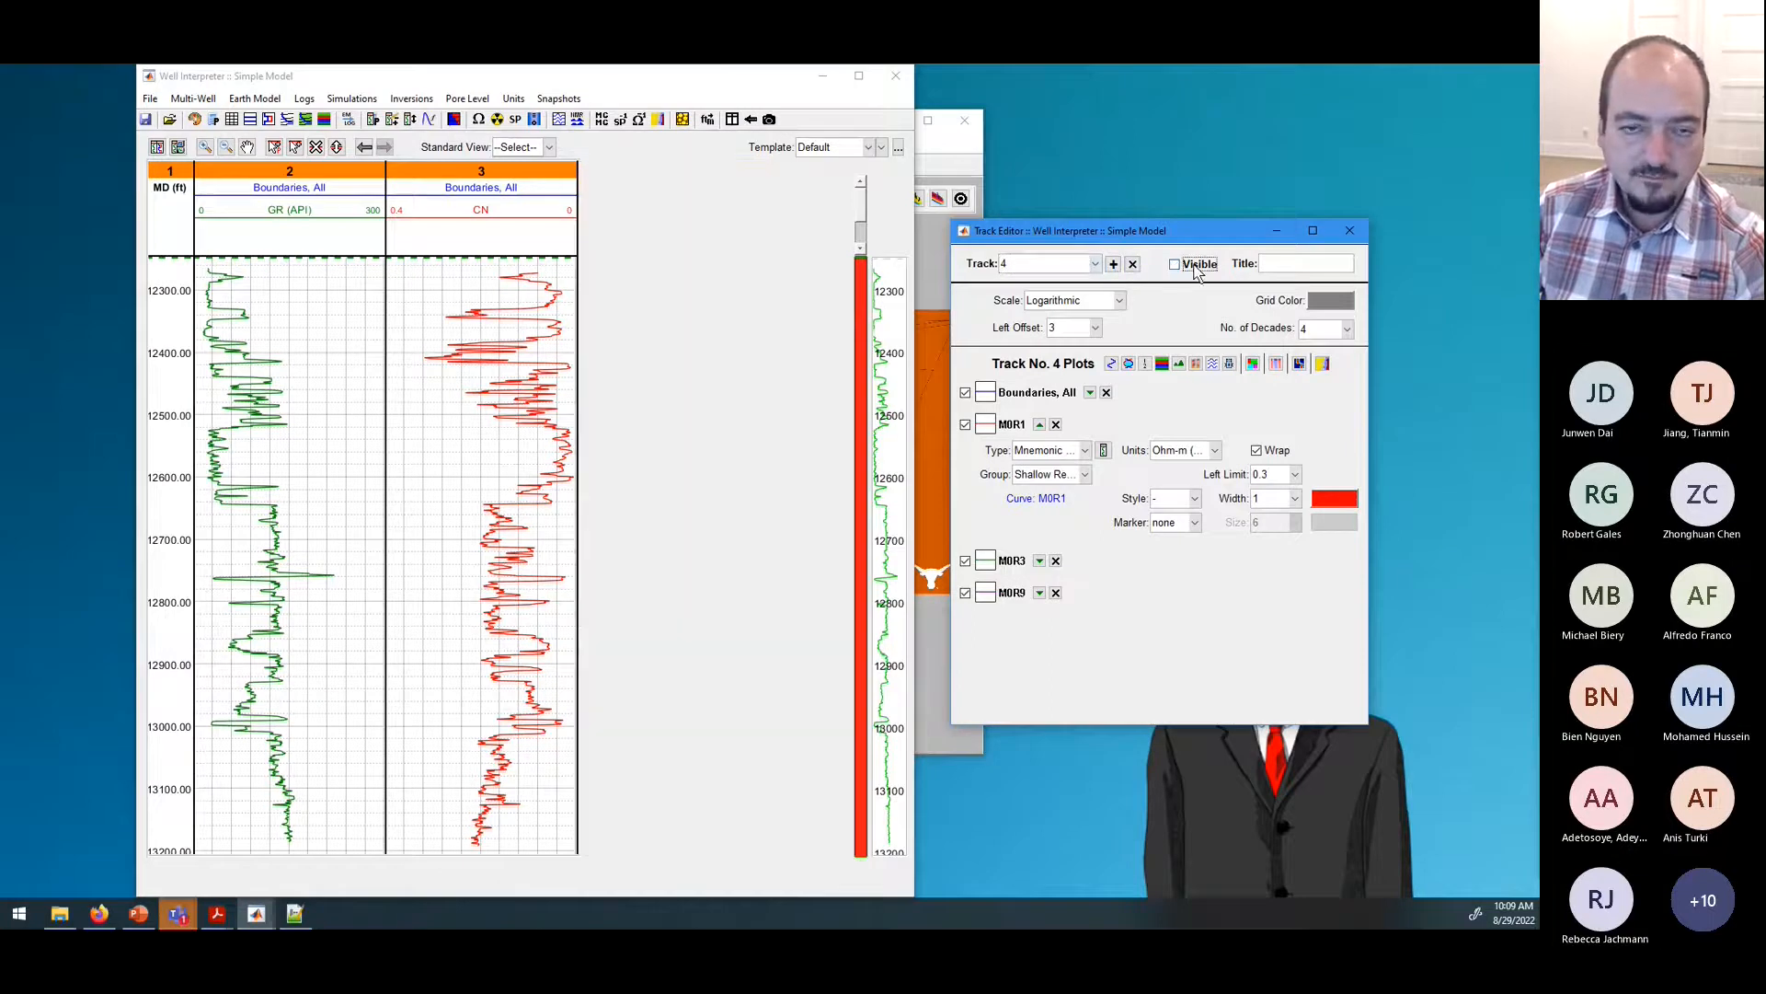
pyautogui.click(1196, 266)
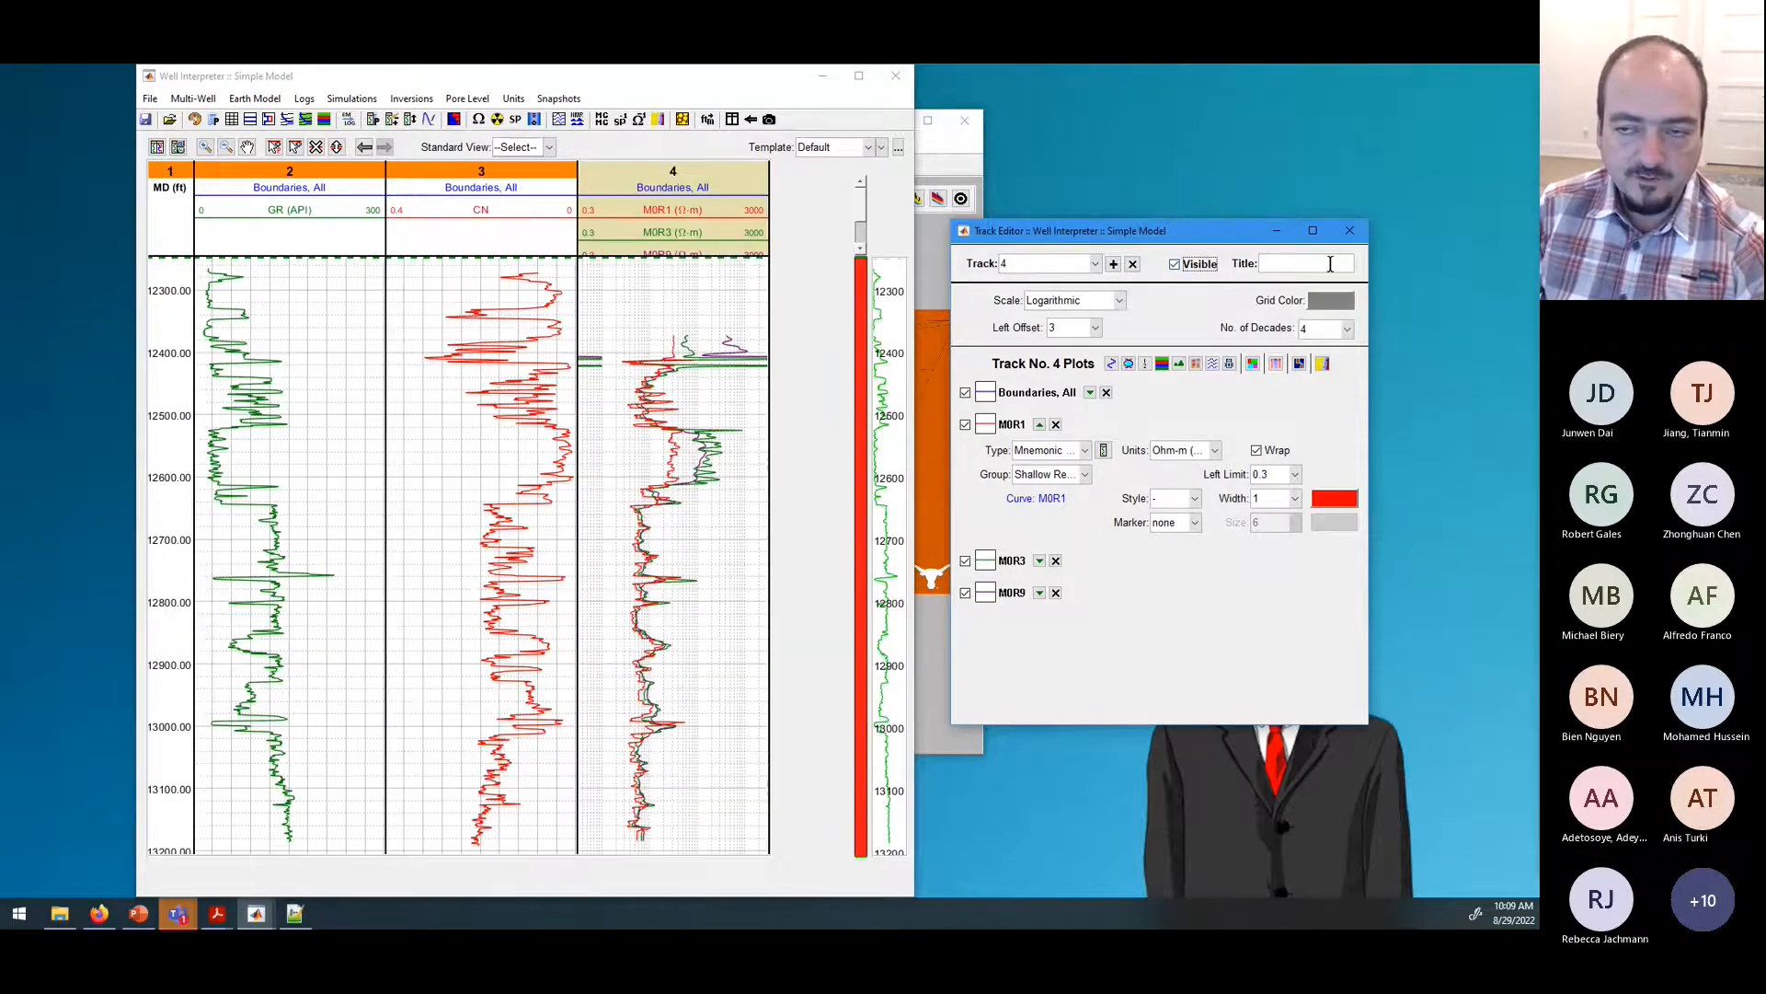
# Step: Title track 4 "Resistivity"
pyautogui.press('Tab')
pyautogui.write('Resistivity')
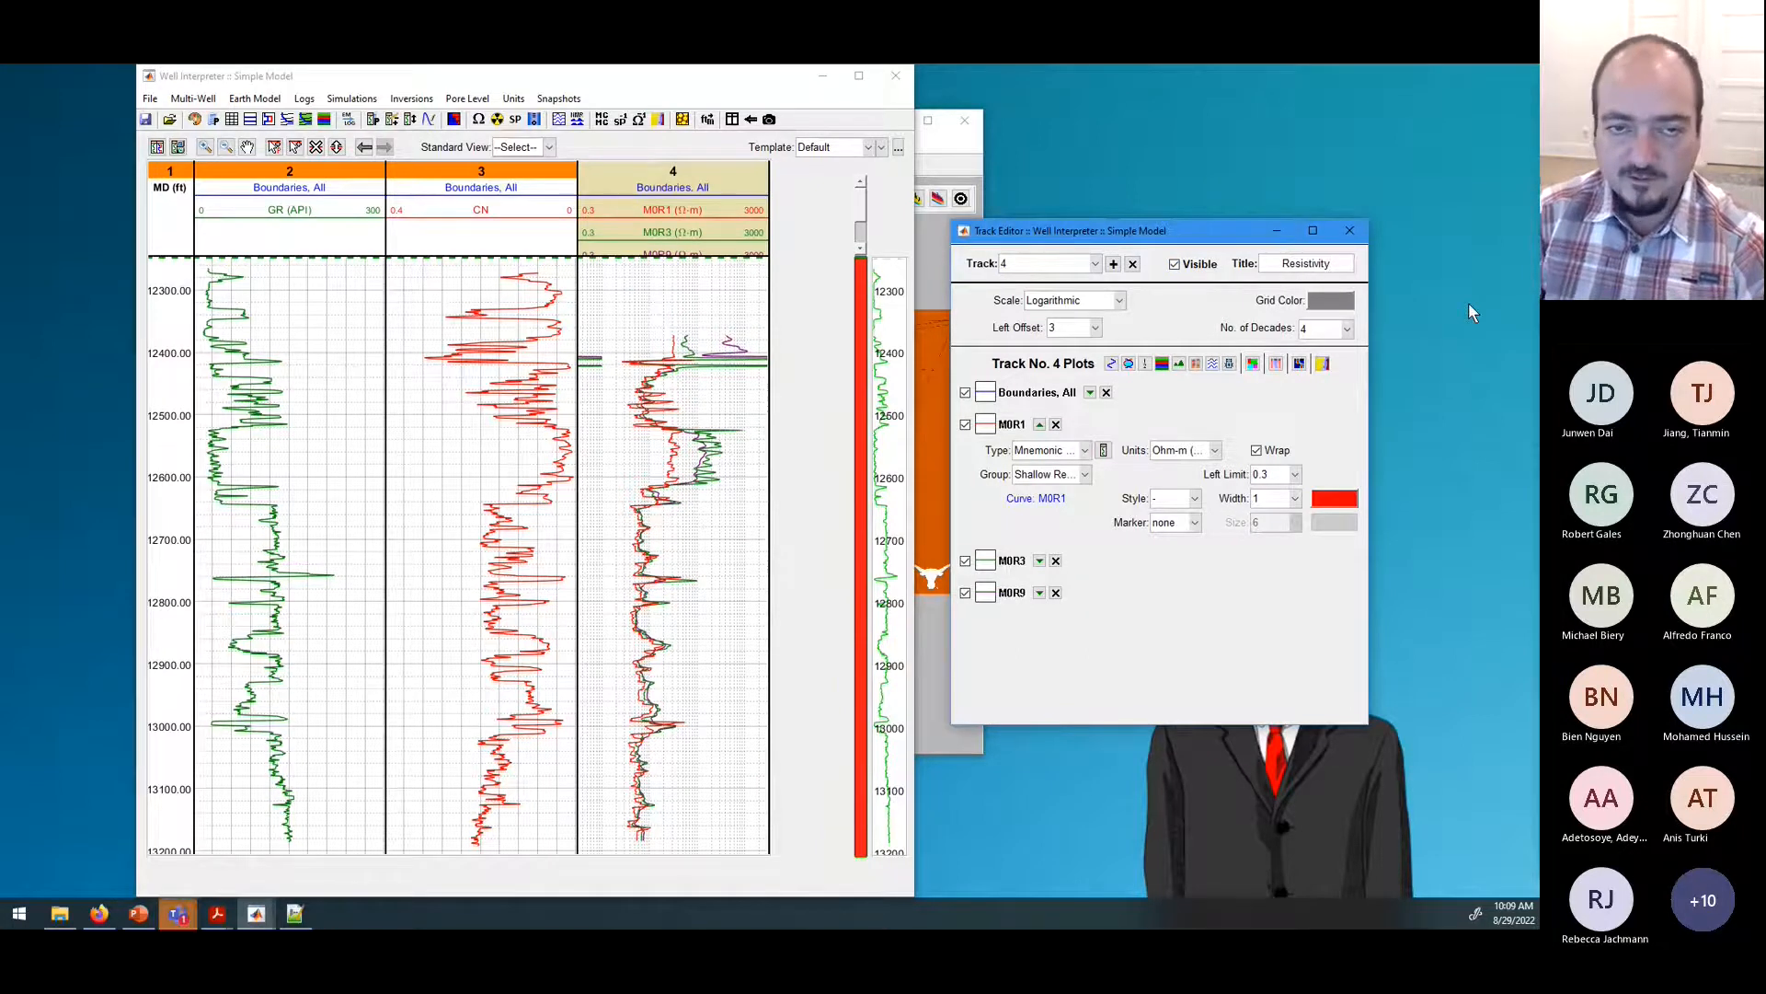
pyautogui.press('Return')
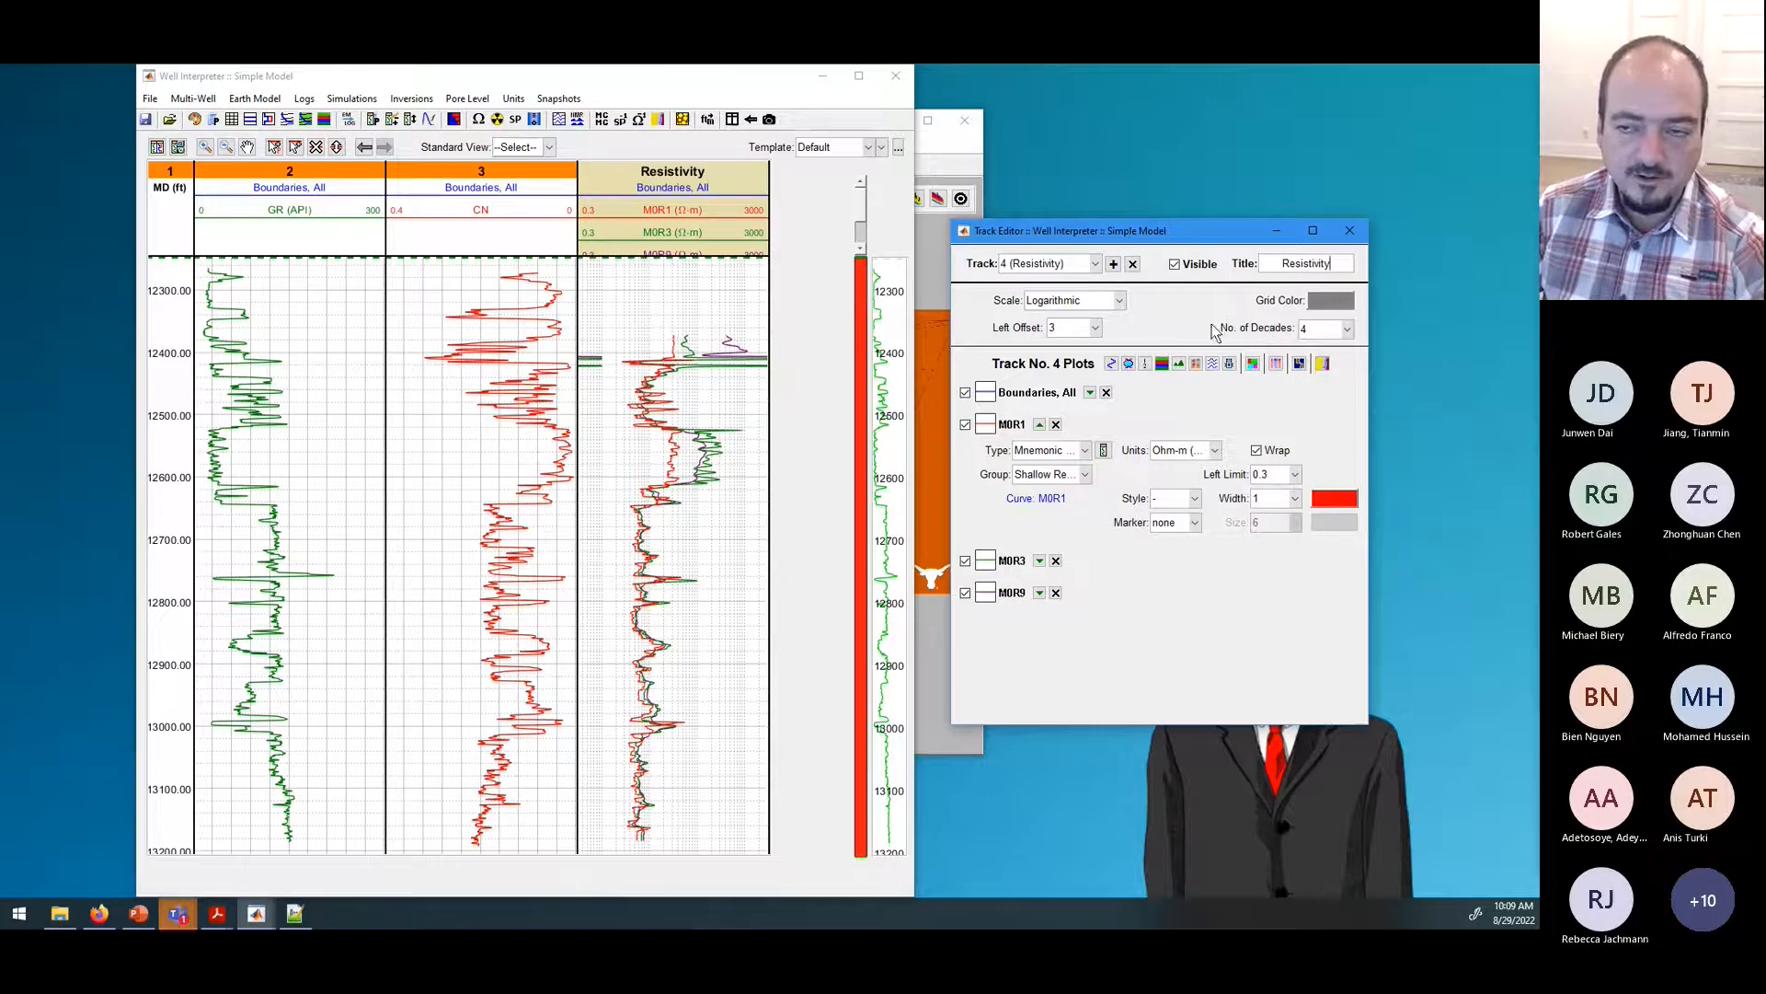
# Step: Title track 2 "Gamma Ray"
pyautogui.click(1094, 266)
pyautogui.click(1062, 300)
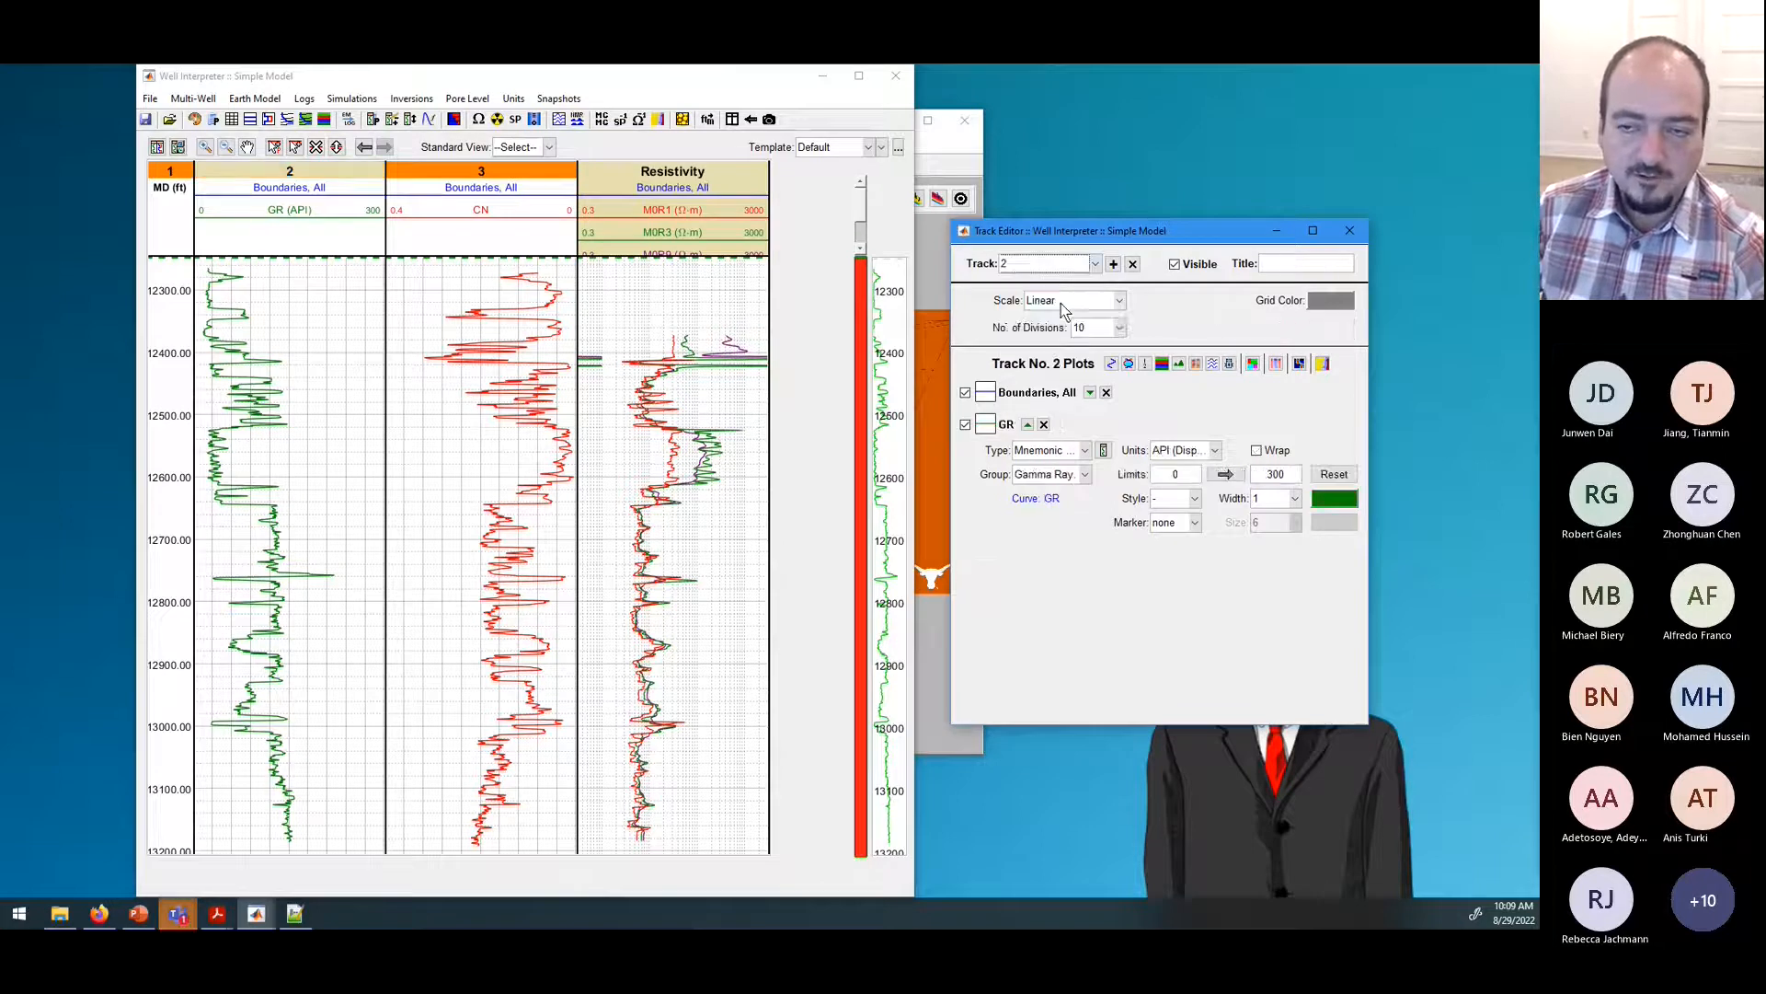
pyautogui.click(1323, 266)
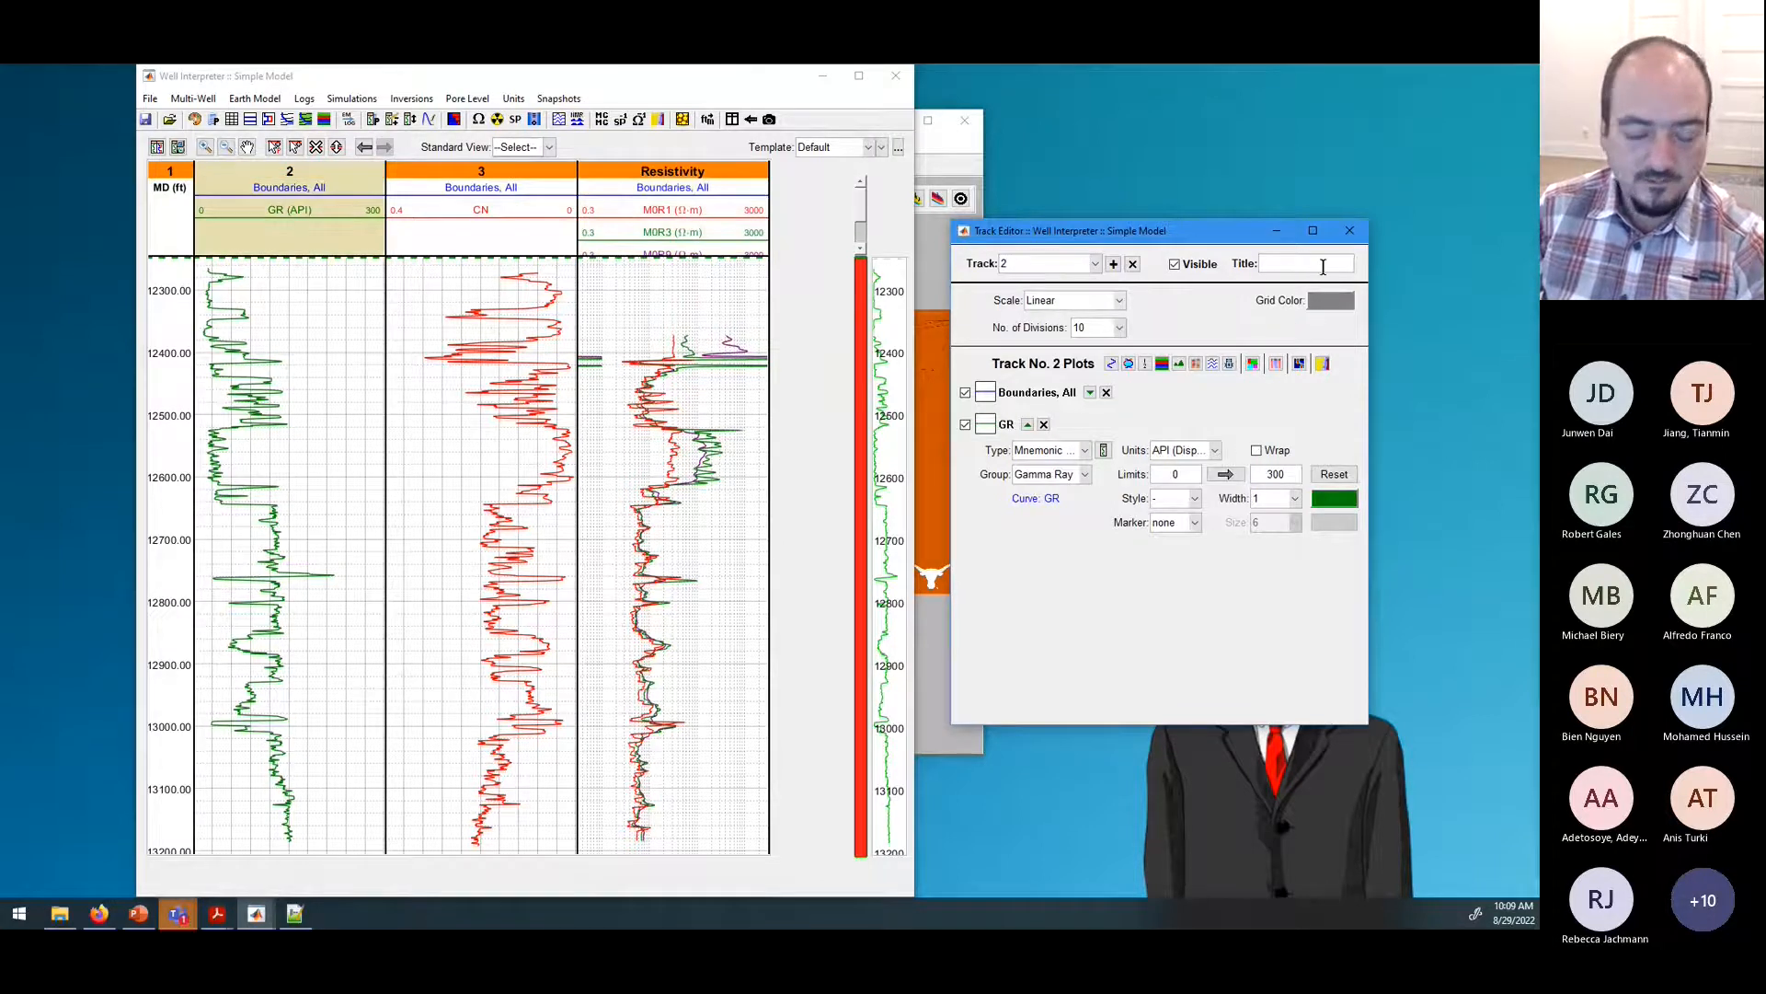
pyautogui.write('Gamma Ray')
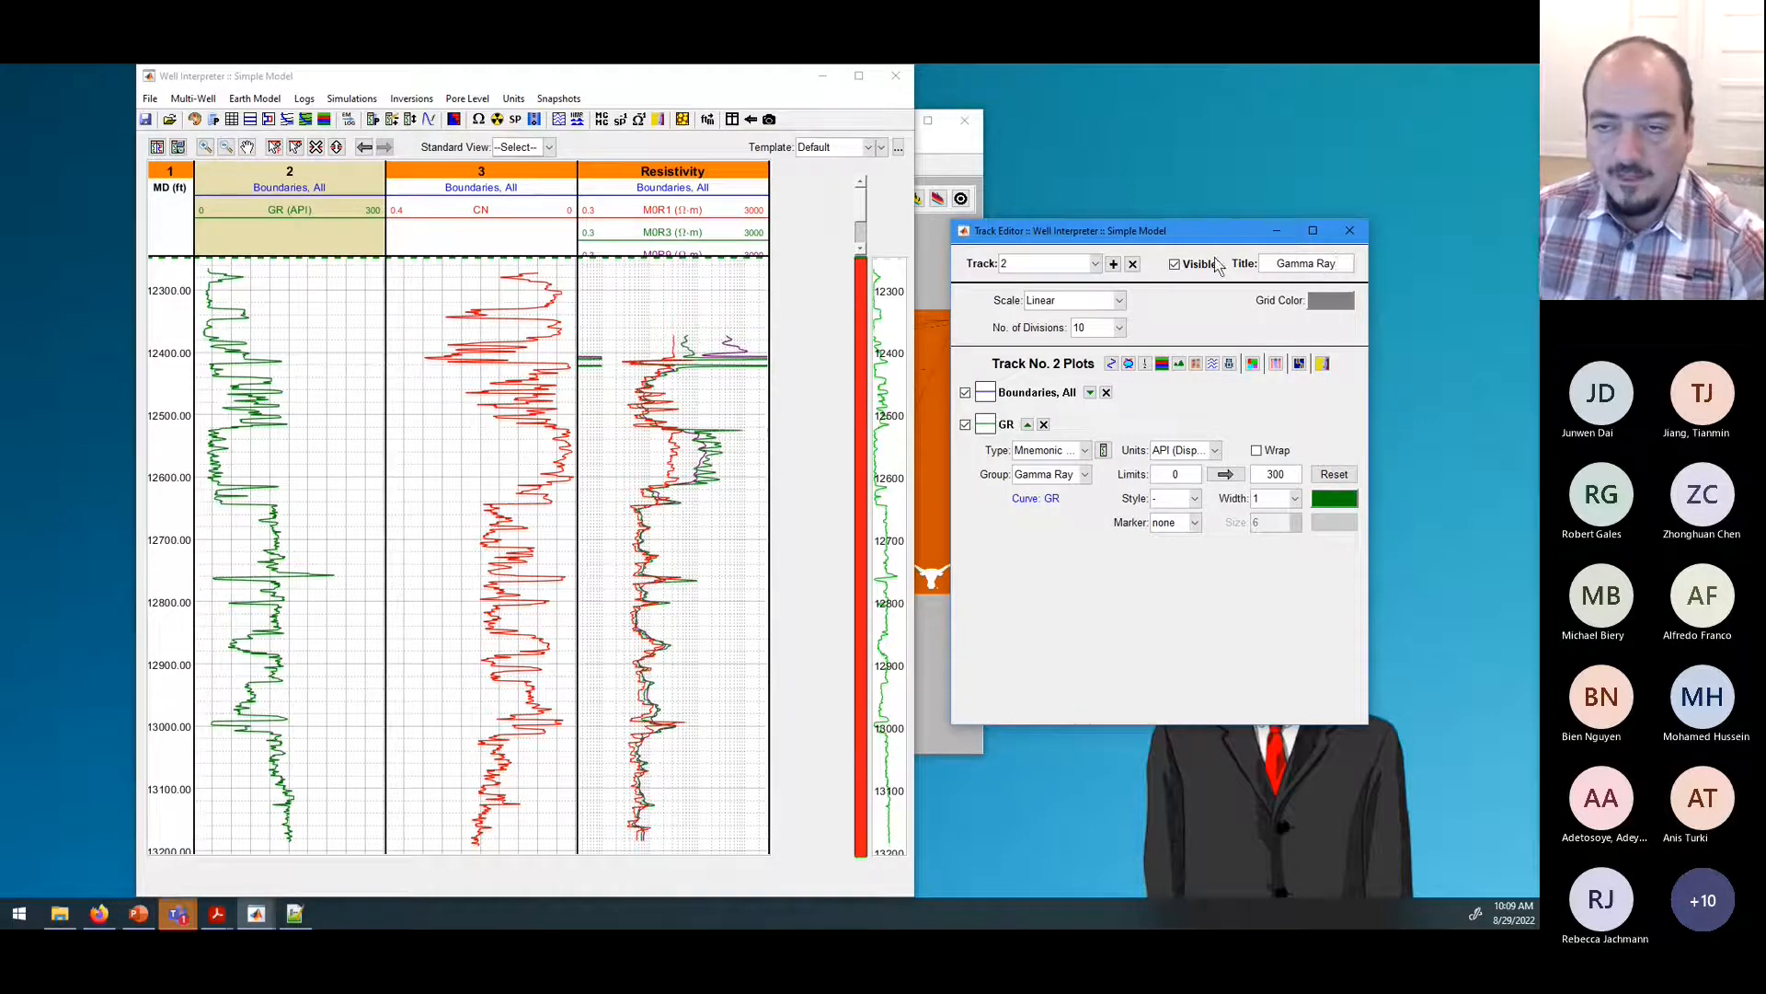
# Step: Title track 3 "NPHI" and move the Track Editor clear of the log view
pyautogui.click(1049, 264)
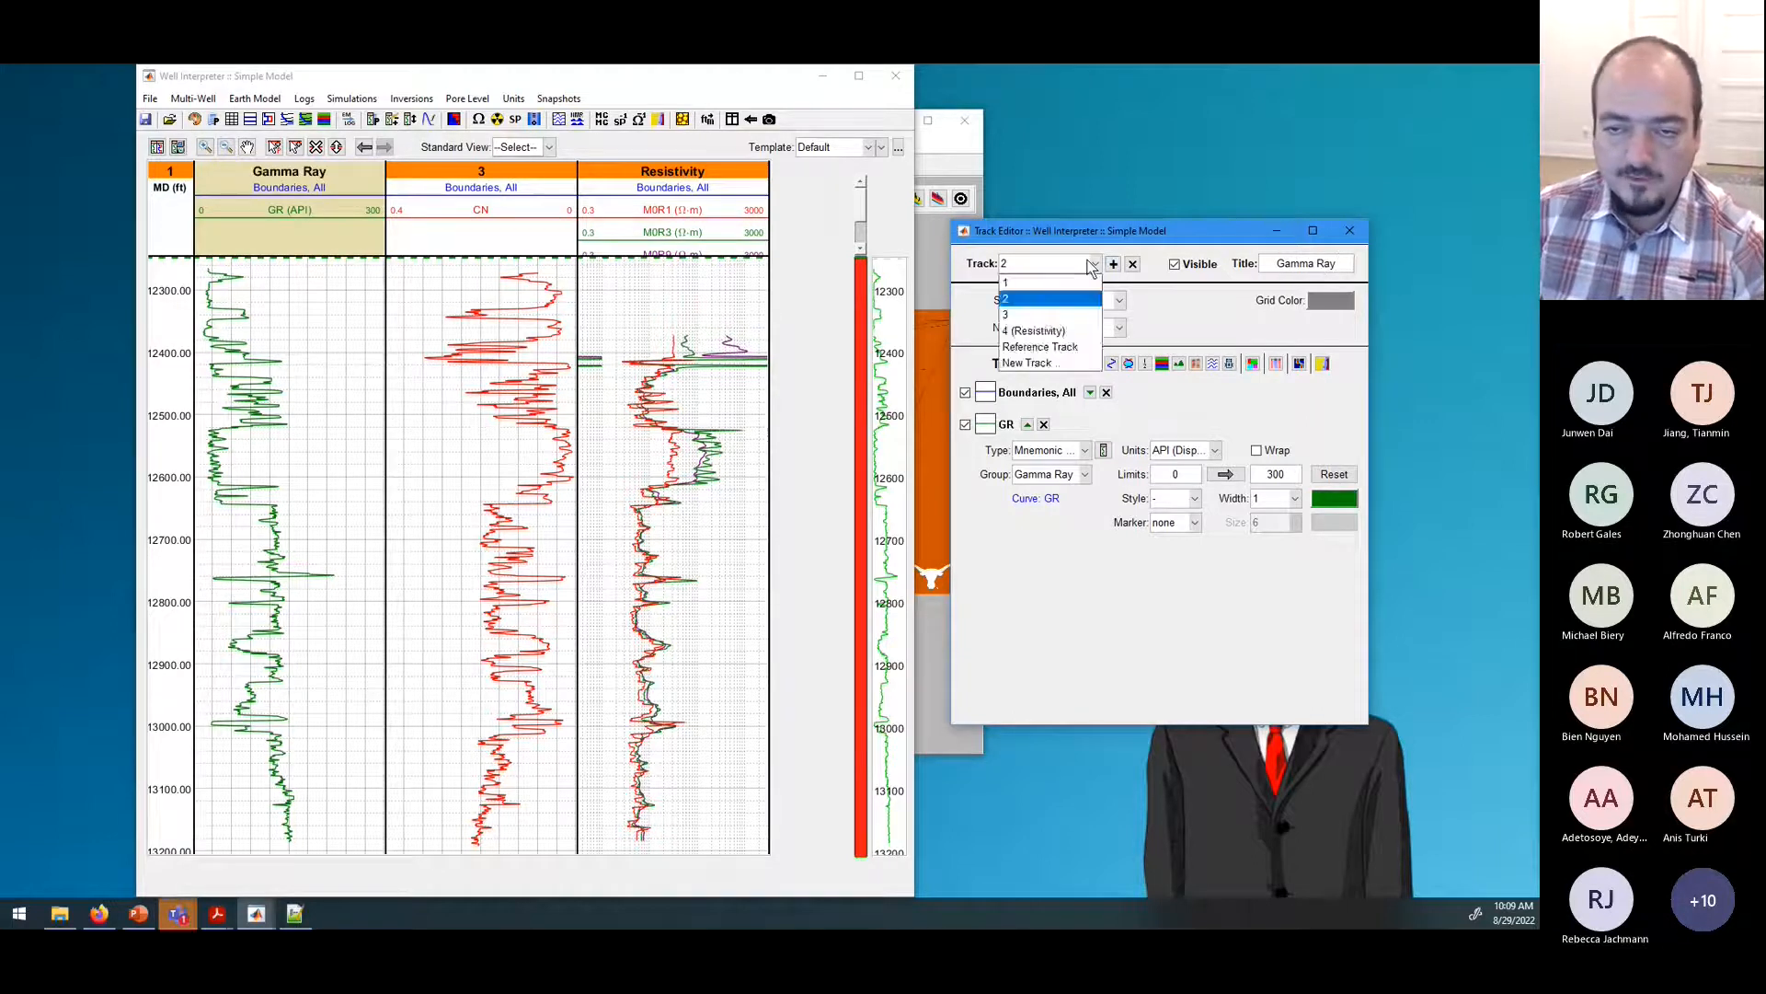
pyautogui.click(1049, 314)
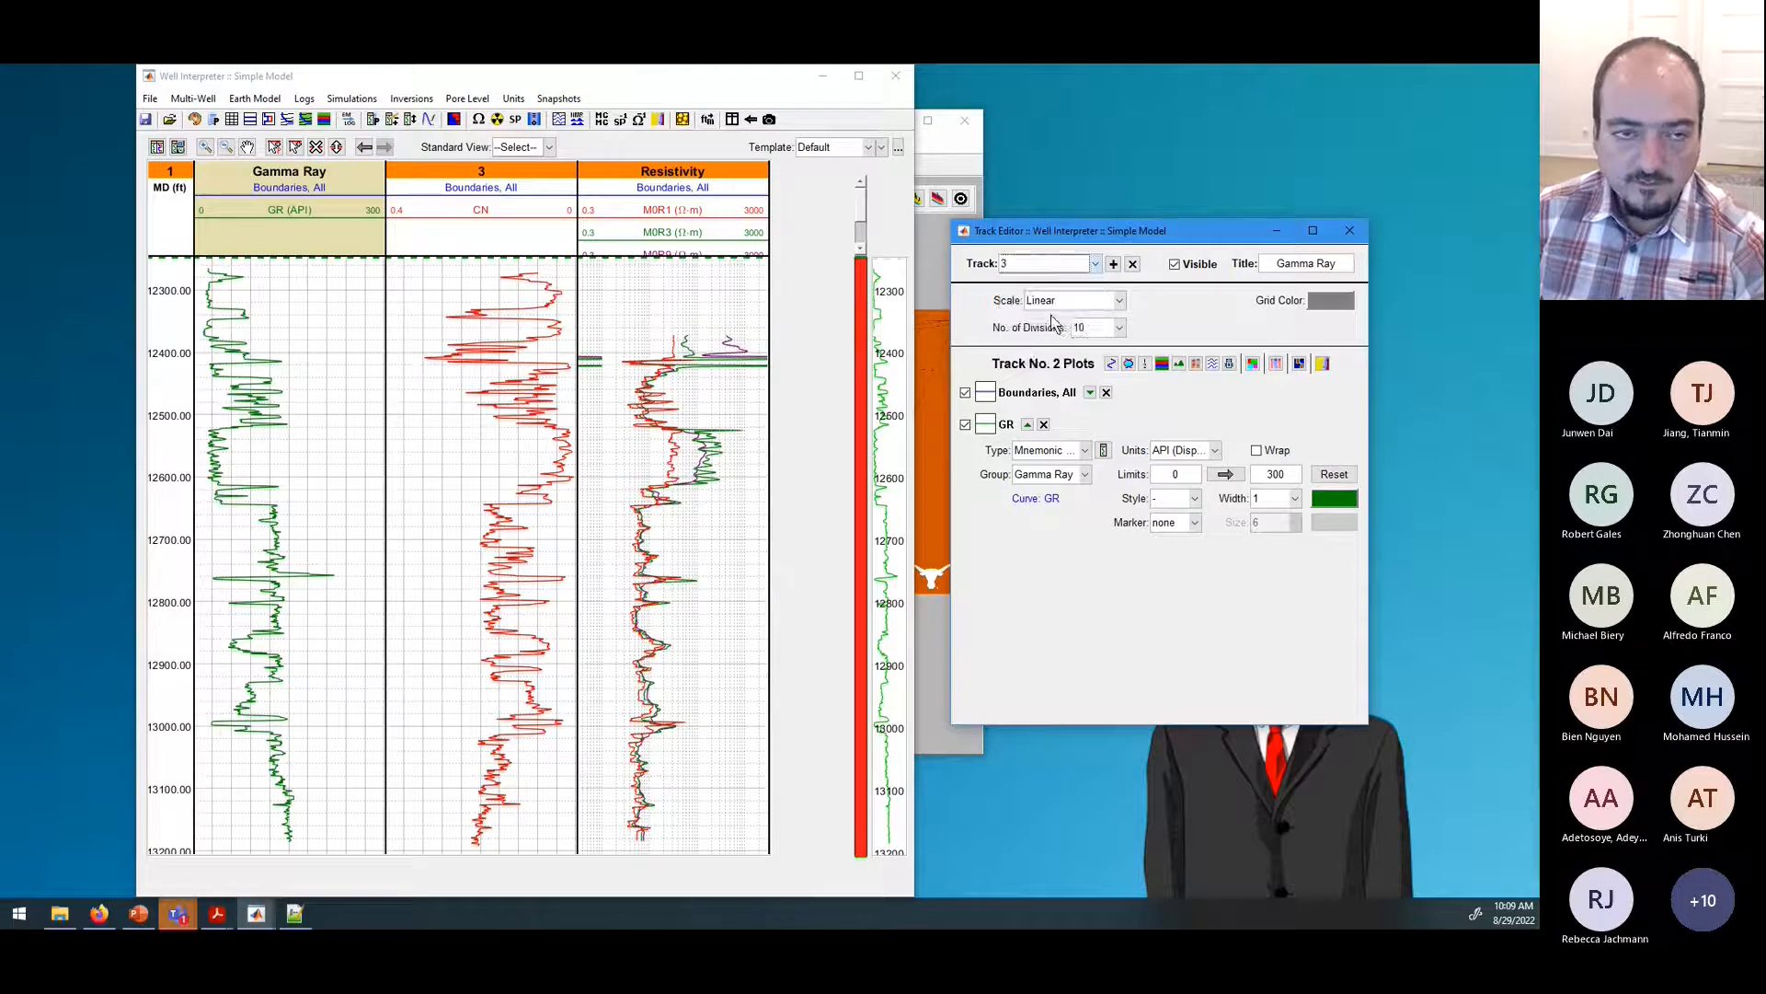
pyautogui.click(1301, 263)
pyautogui.write('NPHI')
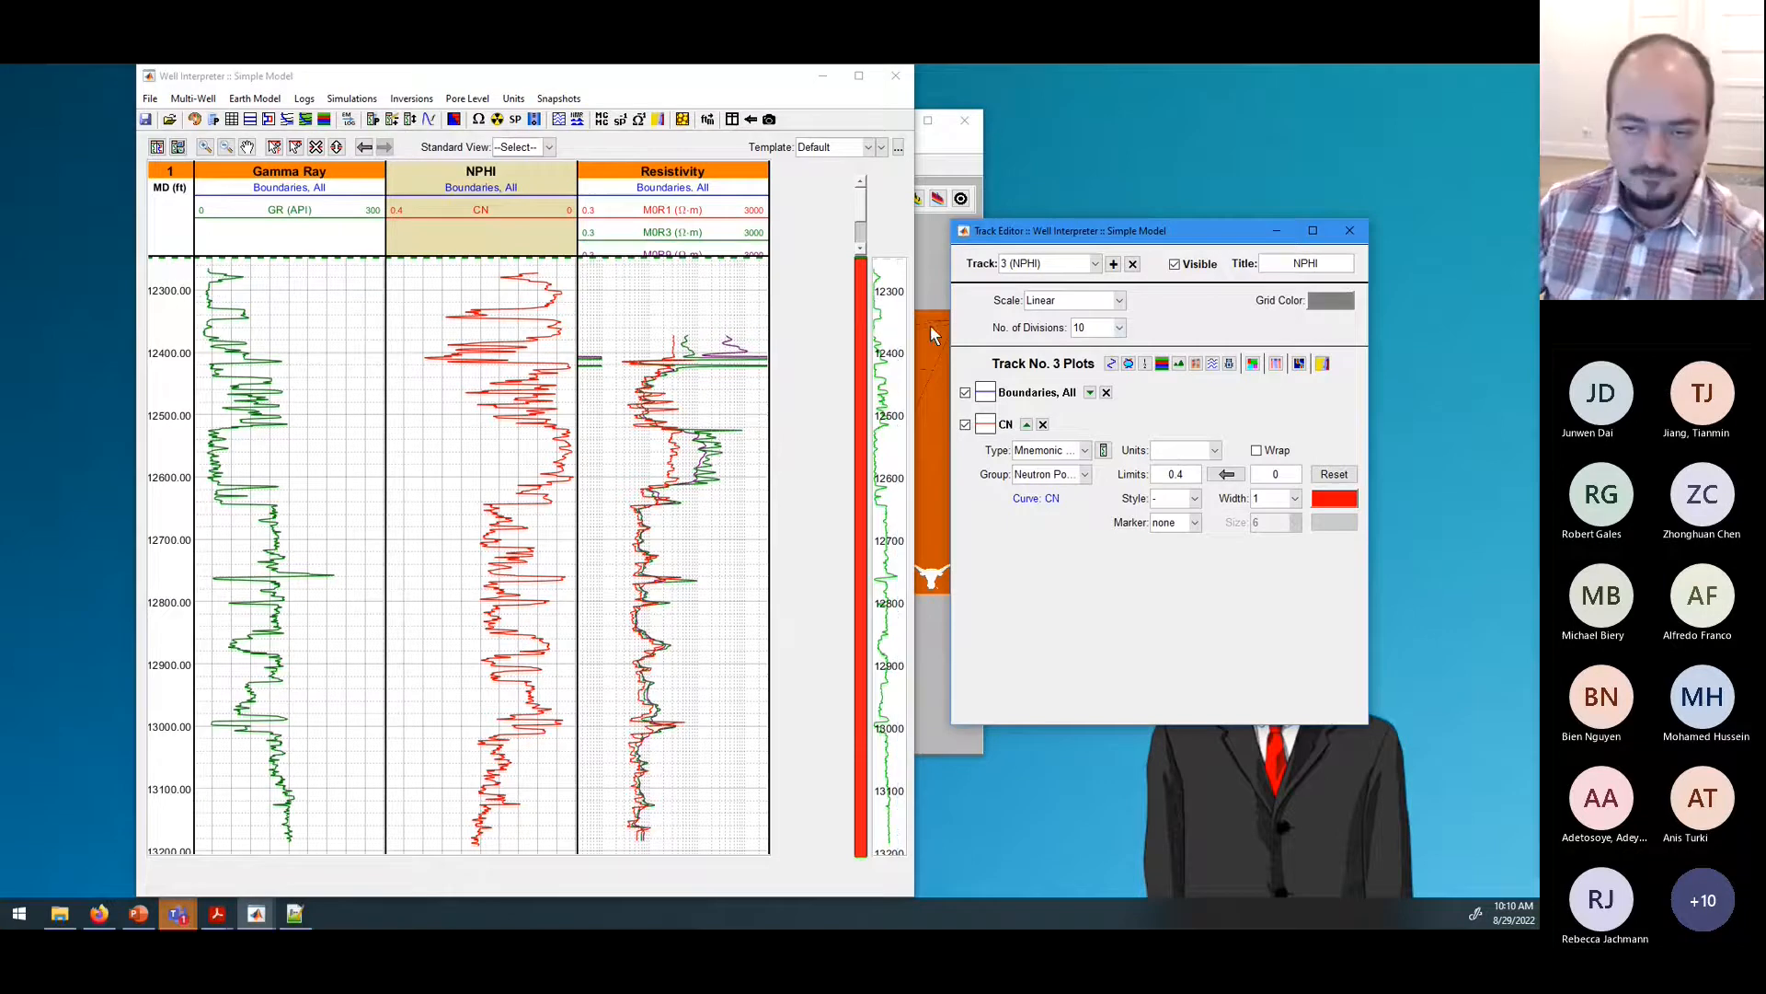
pyautogui.click(1078, 264)
pyautogui.click(1221, 326)
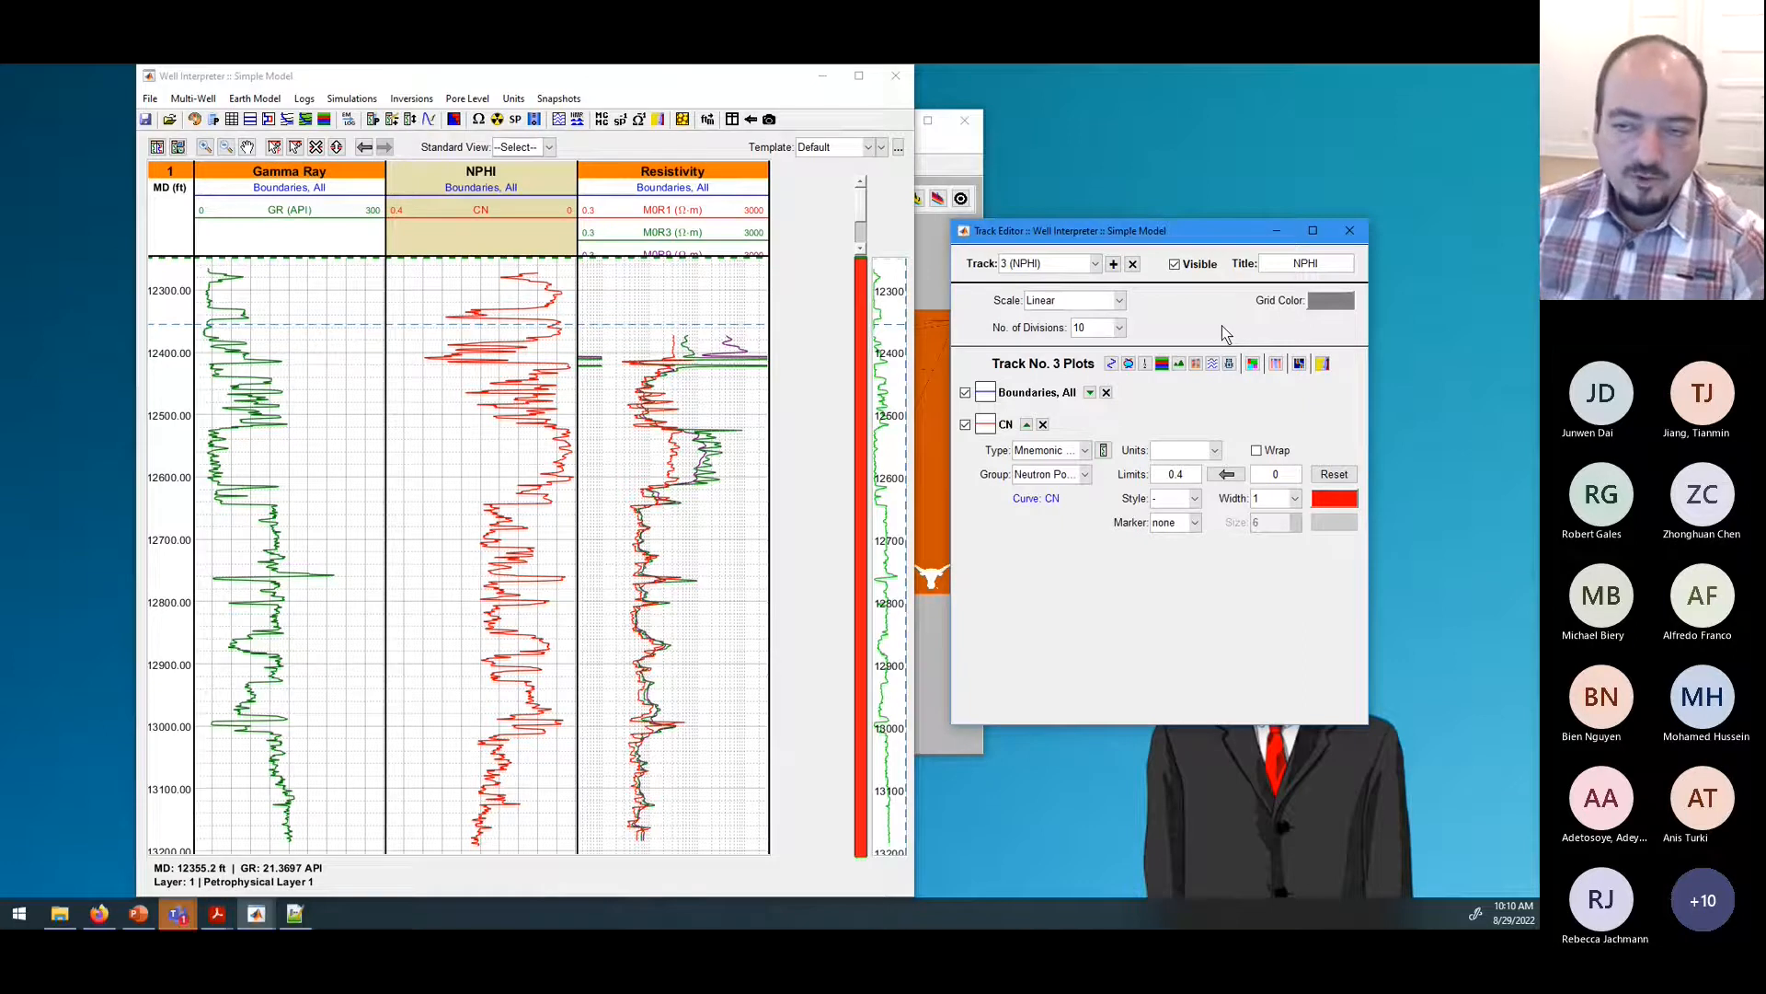
pyautogui.moveTo(1205, 231); pyautogui.dragTo(1307, 188)
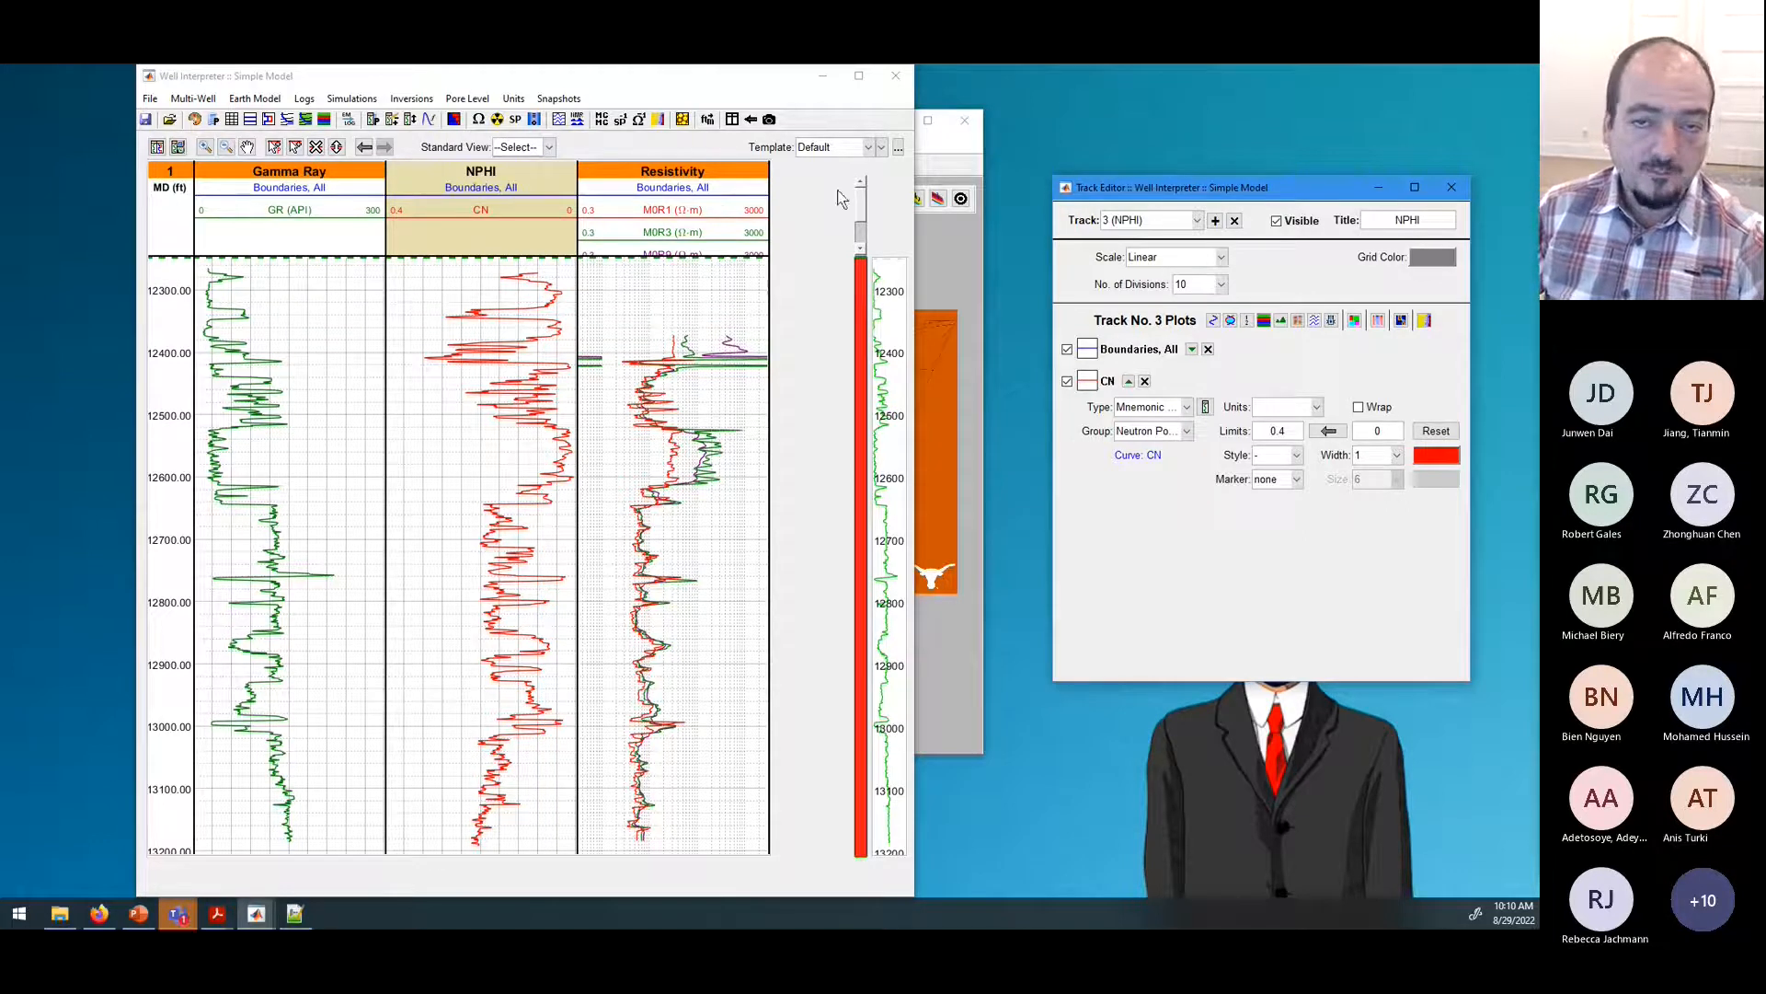
# Step: Create a new template from the current three-track log view
pyautogui.click(868, 147)
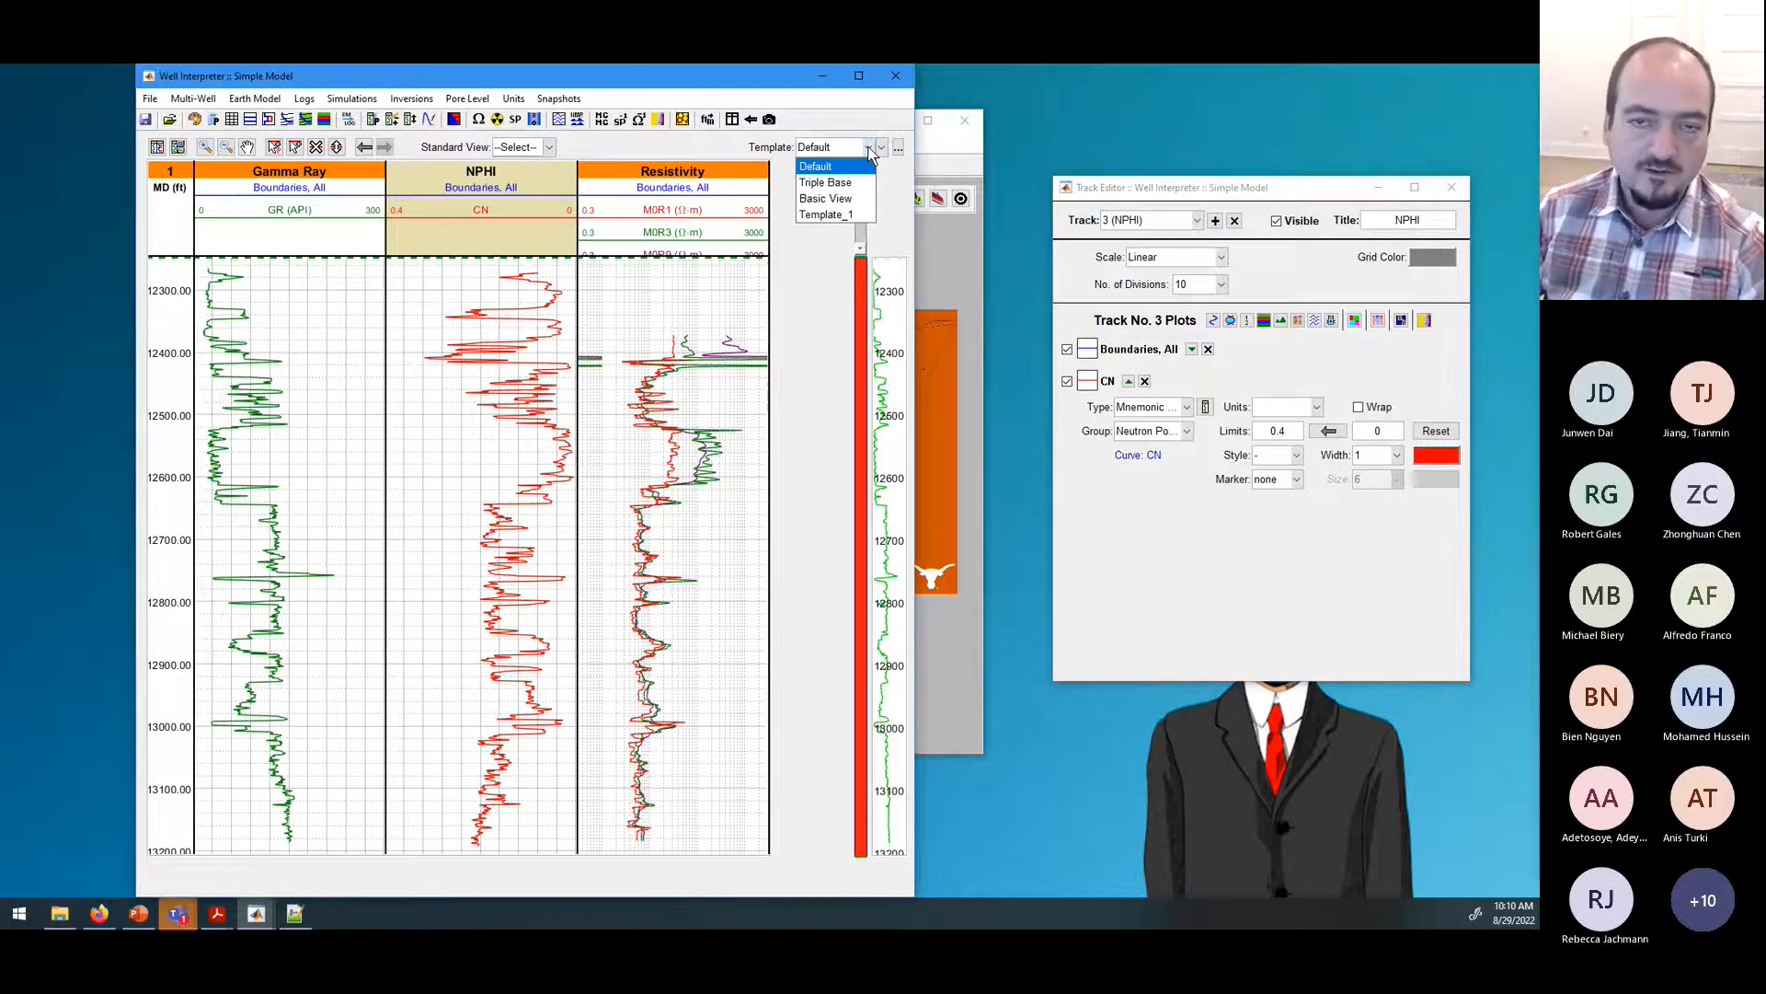
pyautogui.click(870, 152)
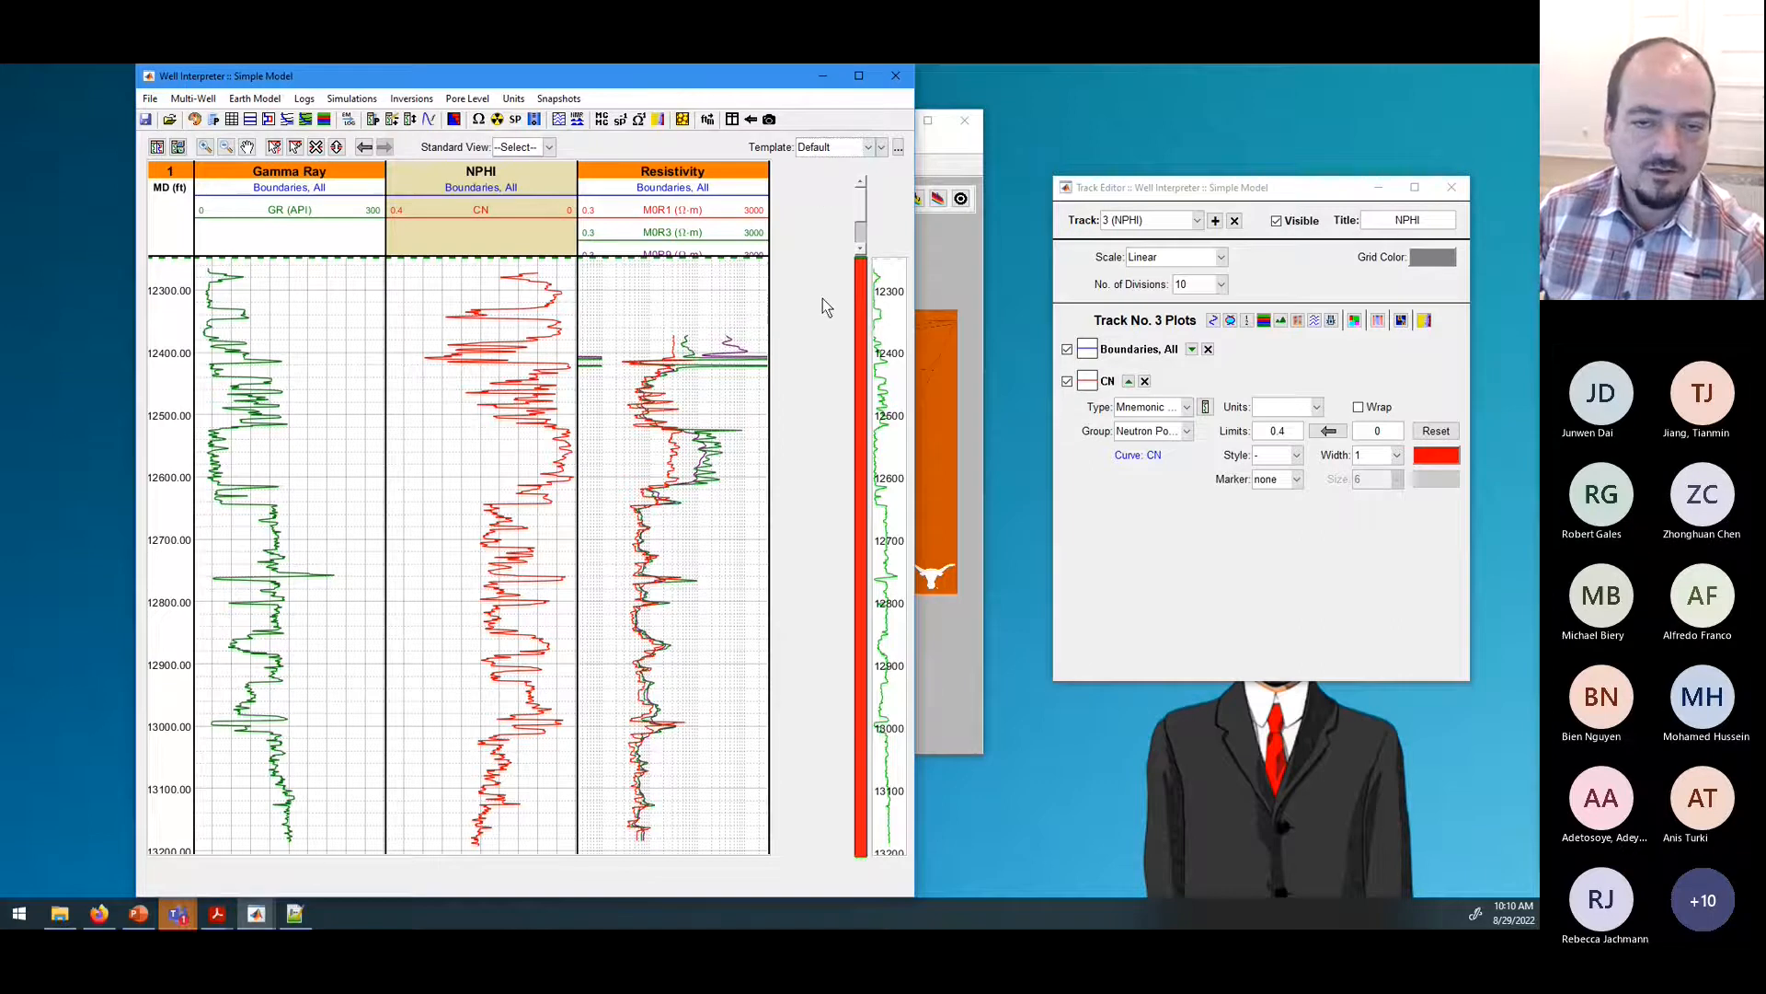
pyautogui.click(882, 150)
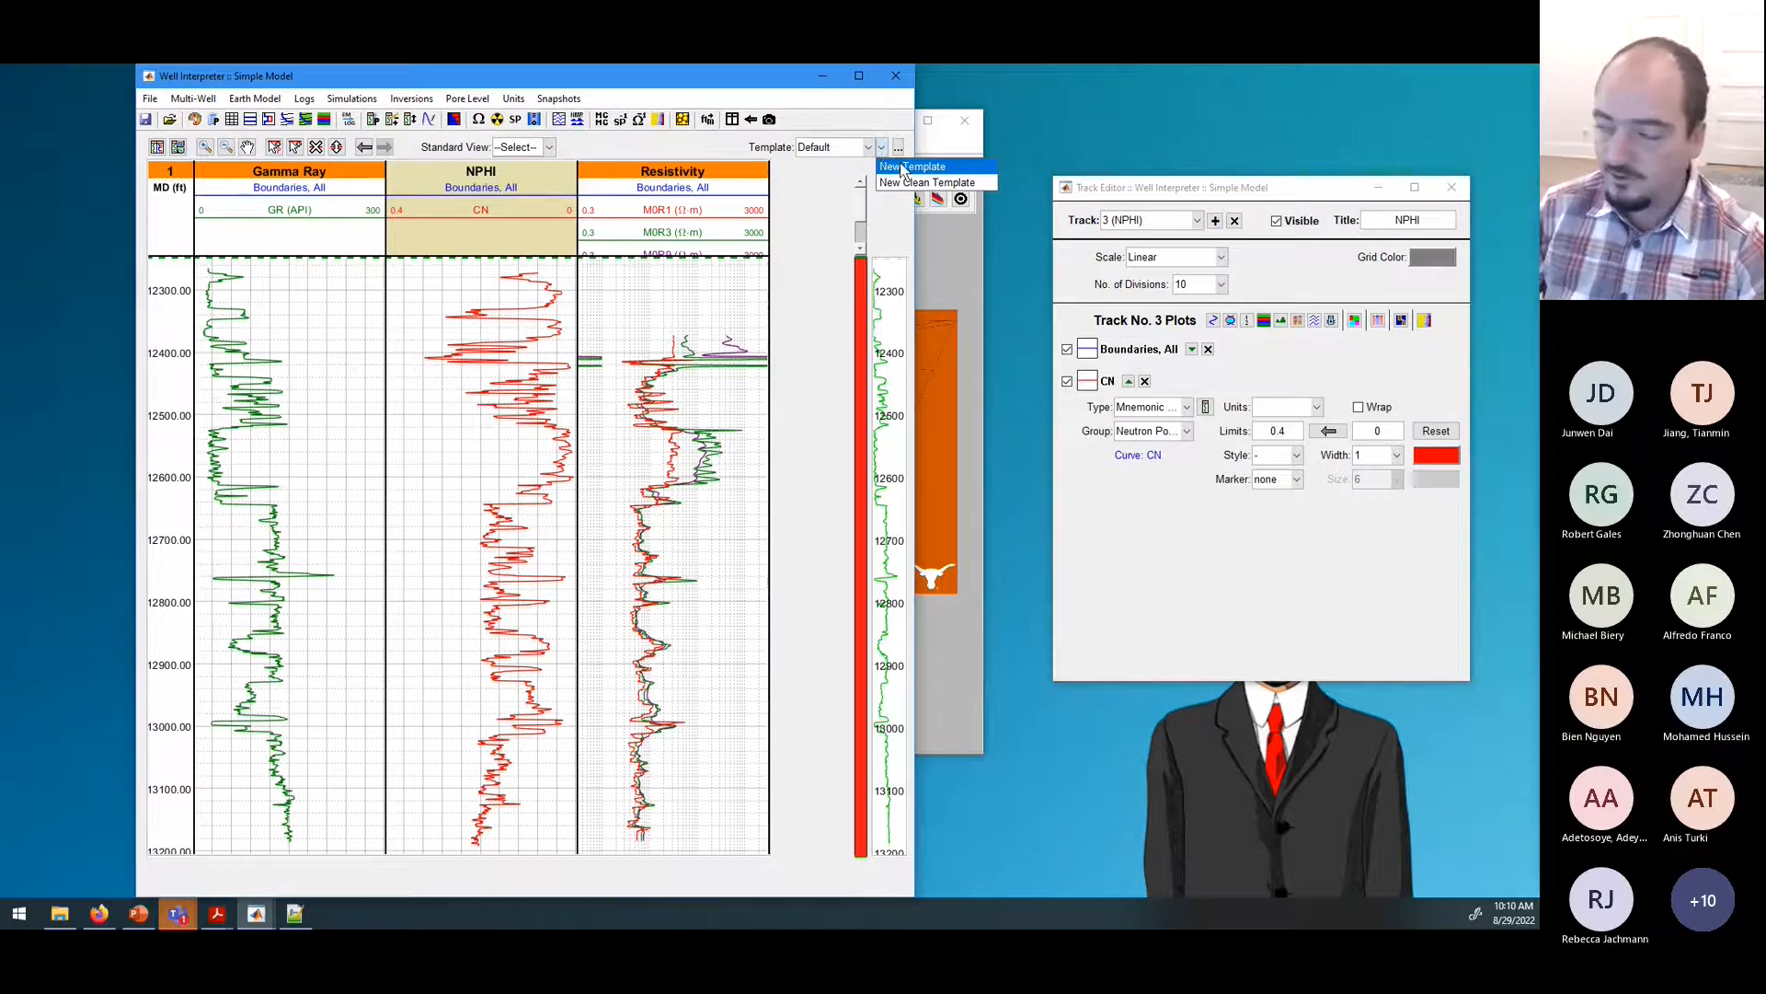
pyautogui.click(907, 166)
pyautogui.click(868, 148)
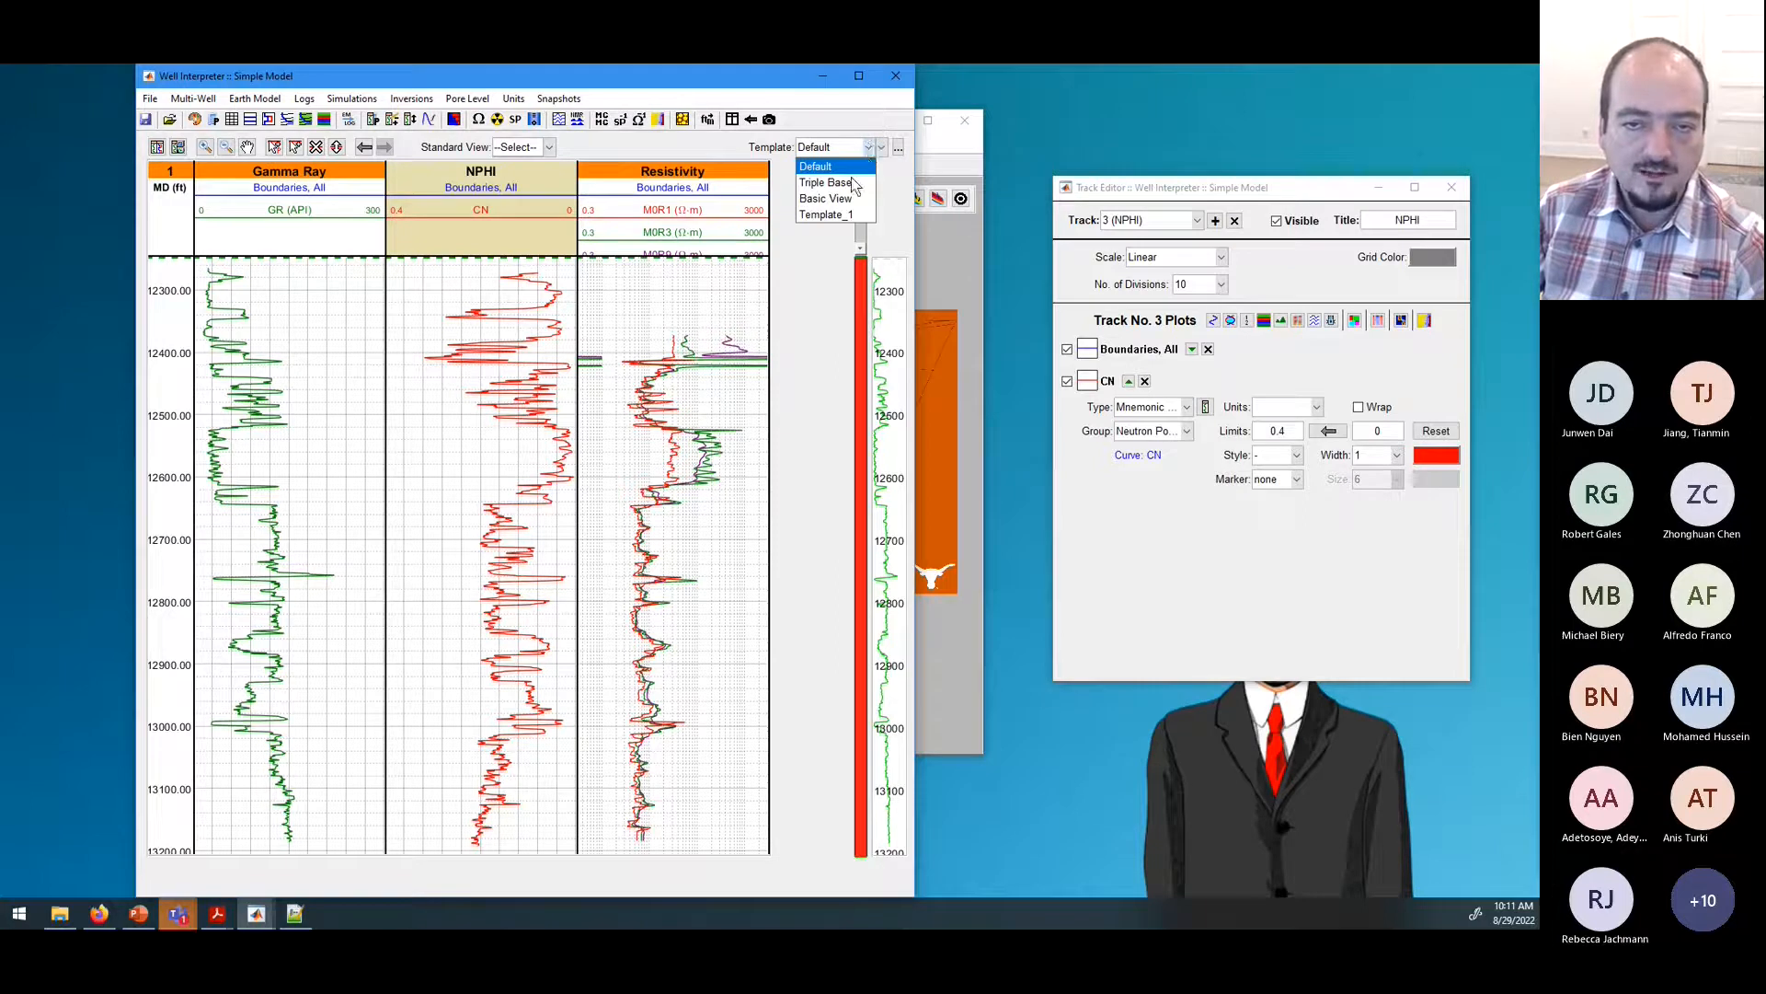
pyautogui.click(883, 149)
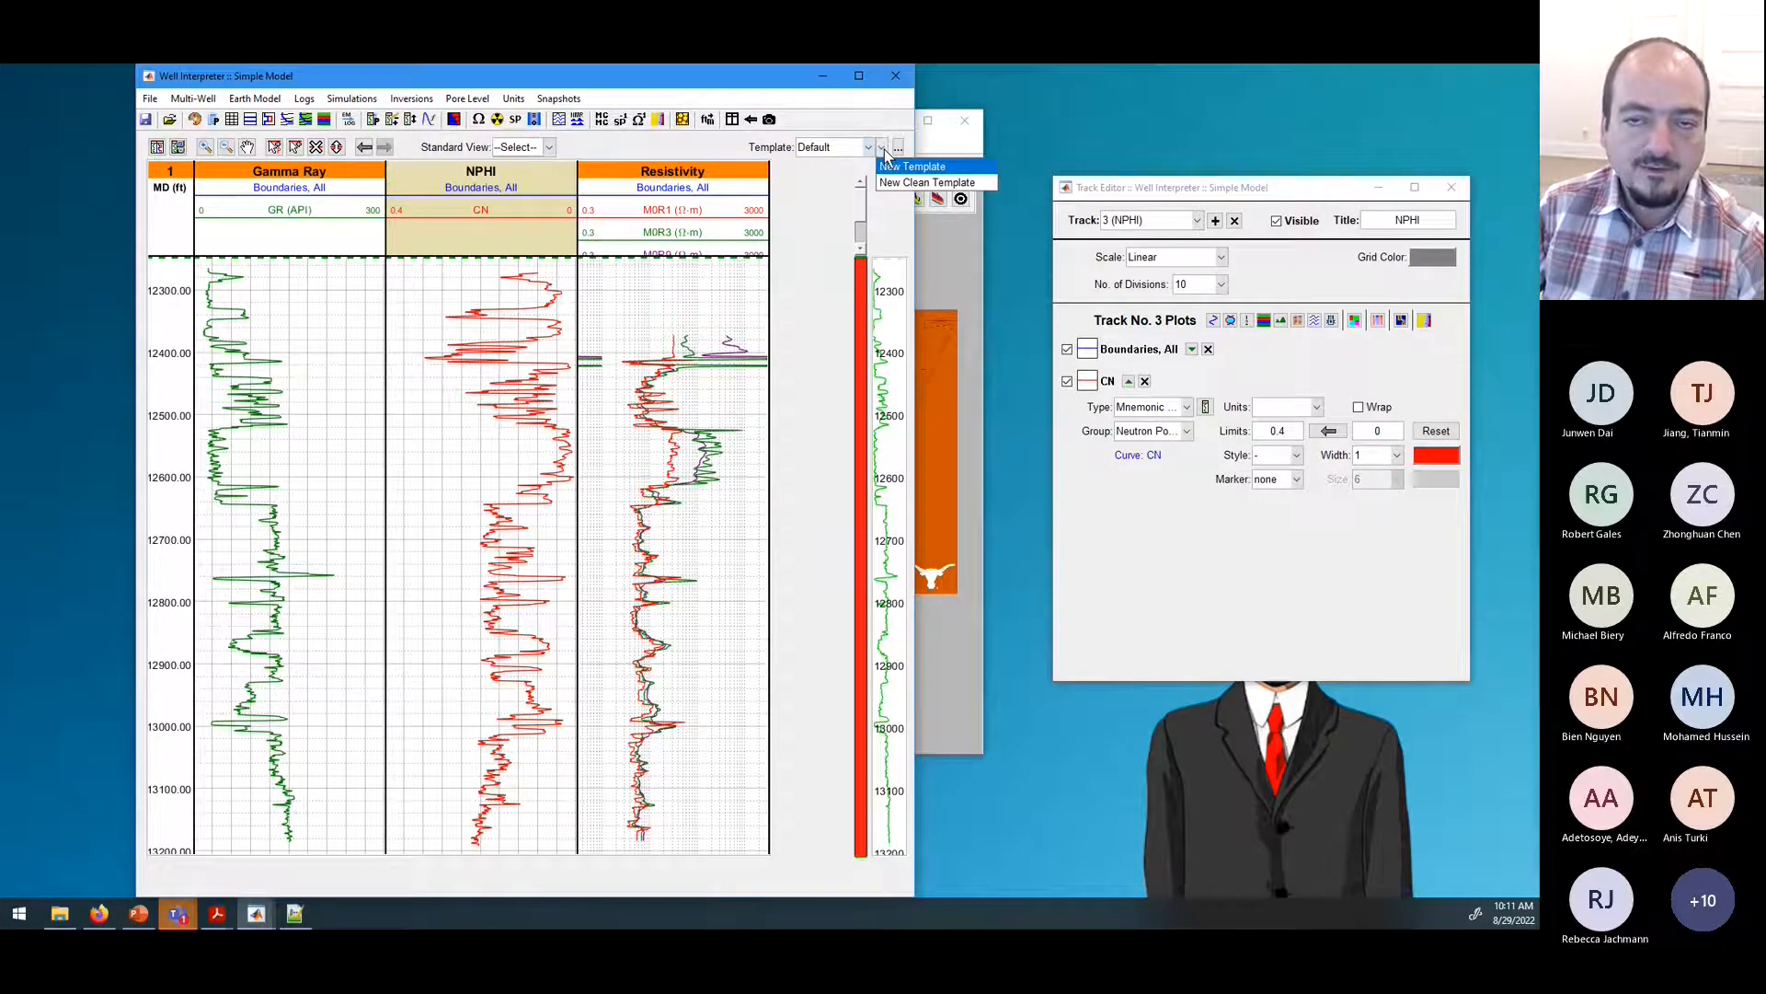
pyautogui.click(928, 168)
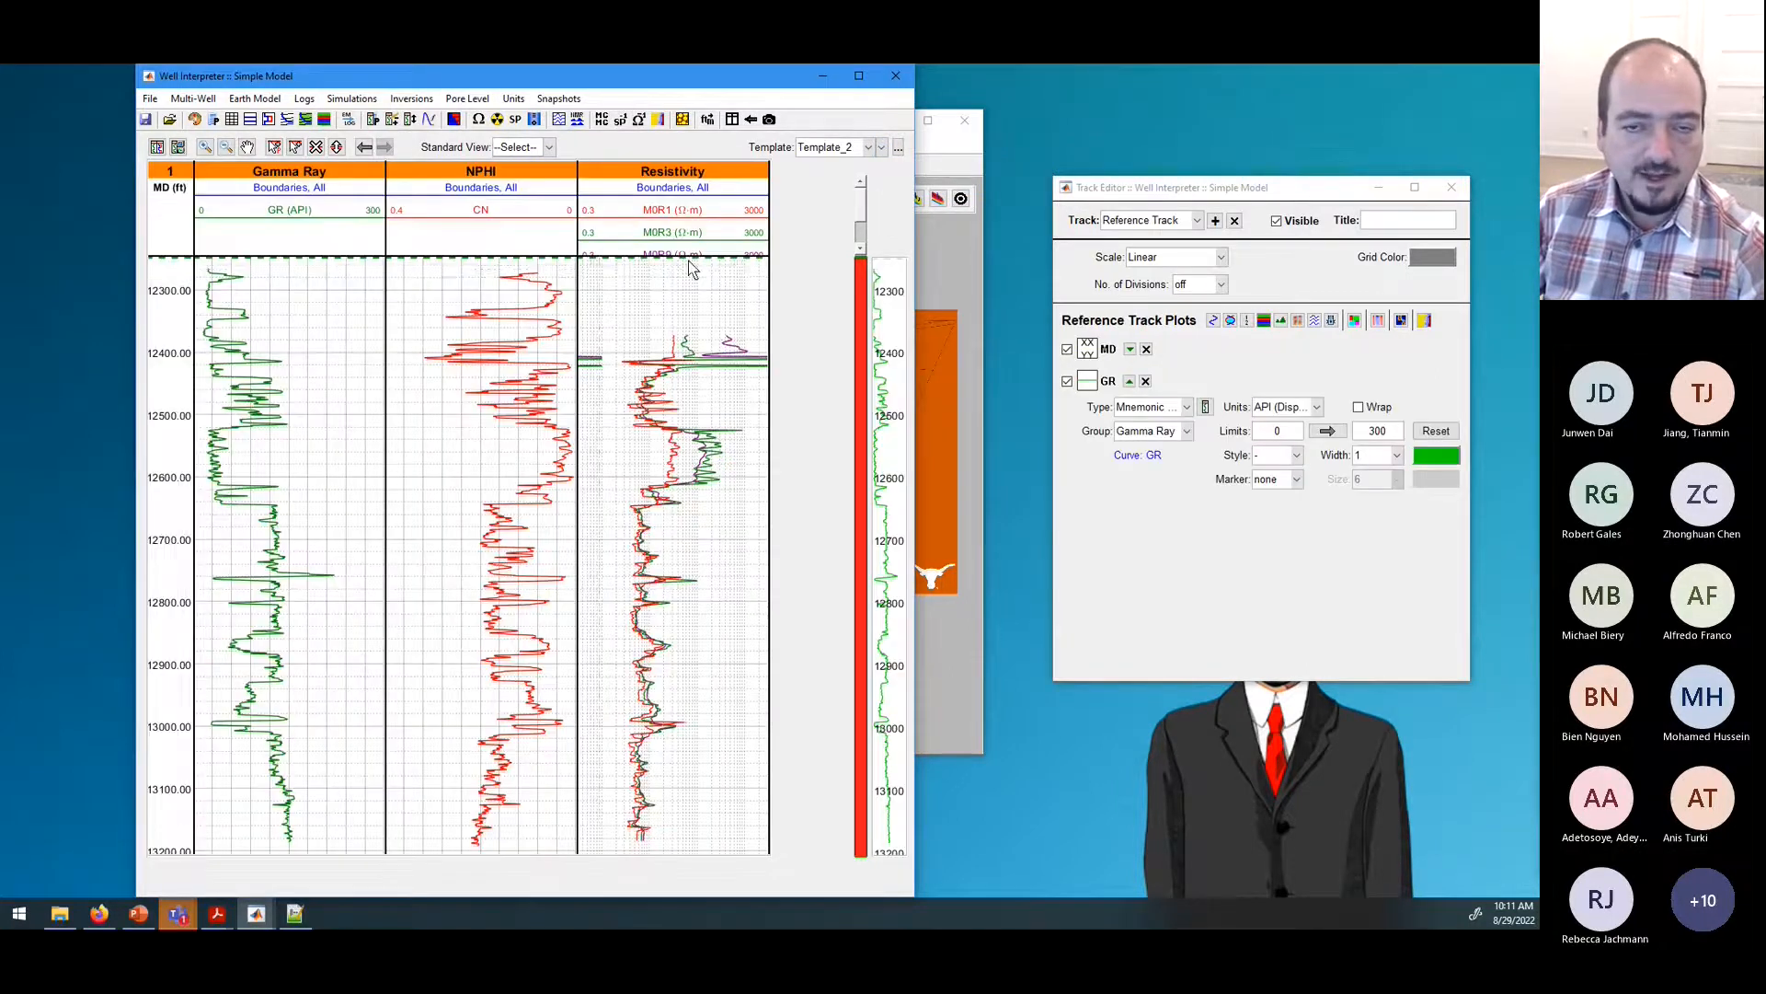
# Step: Rename the new template Template_2 as "Workshop" in the Template Manager
pyautogui.click(830, 150)
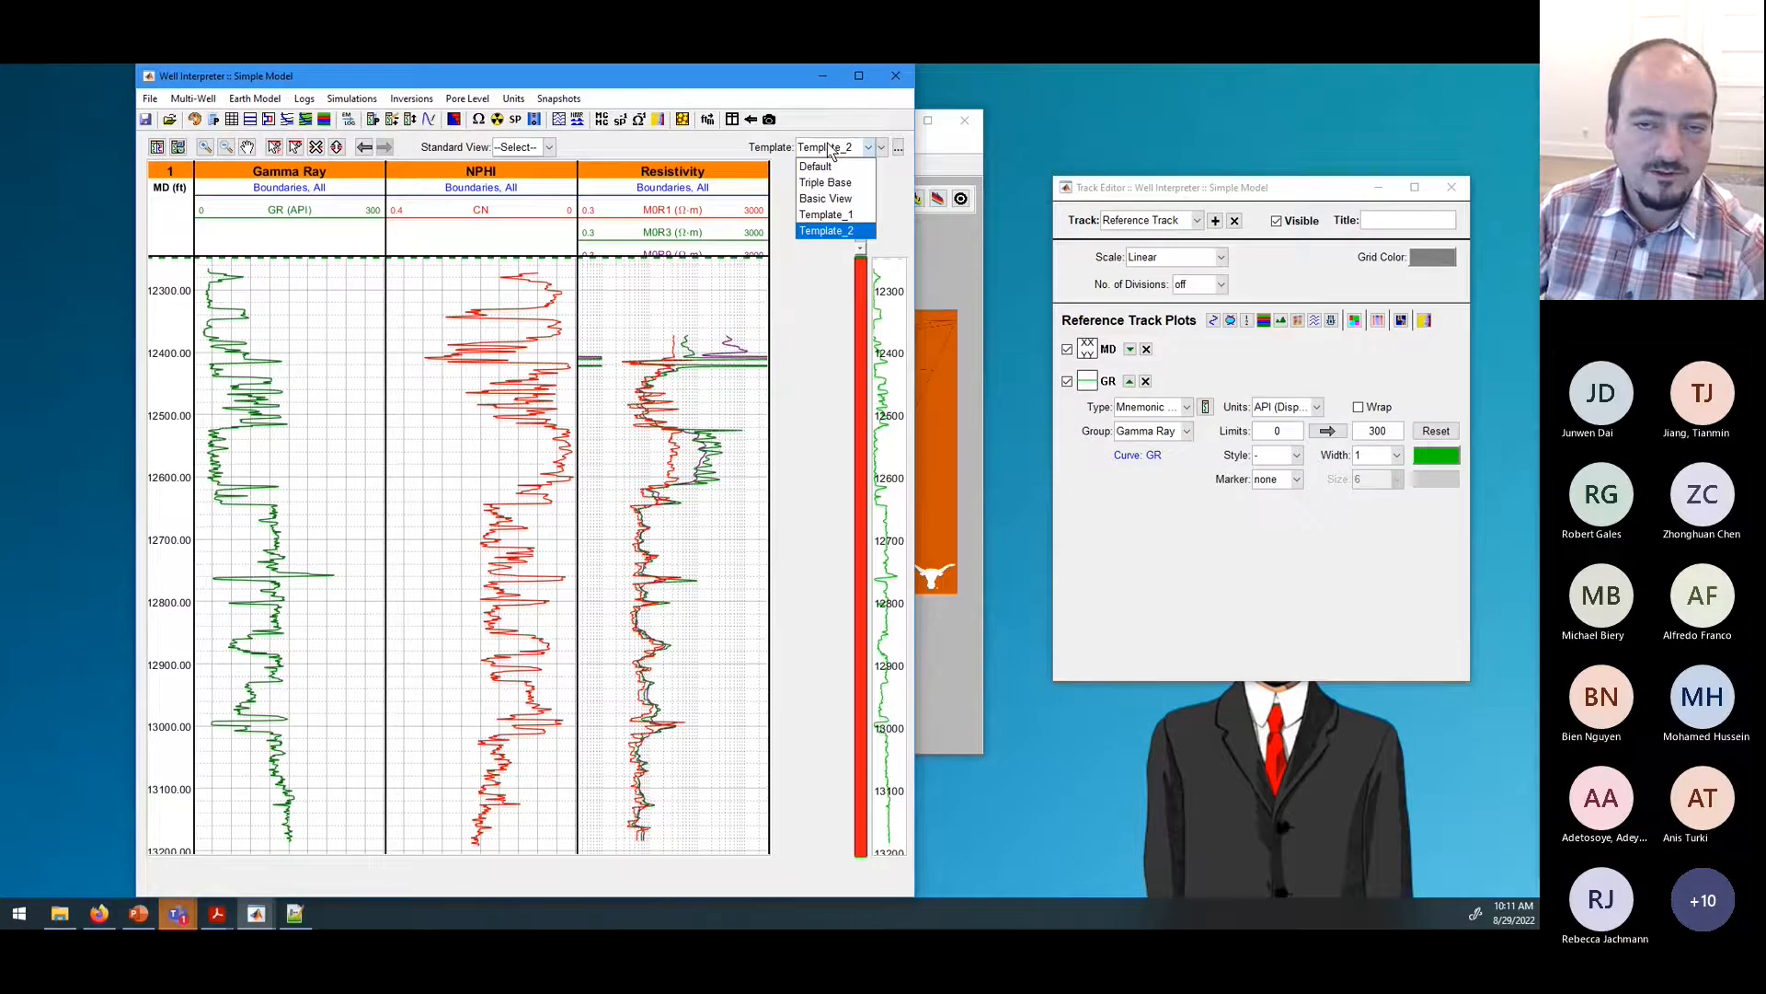
pyautogui.click(831, 150)
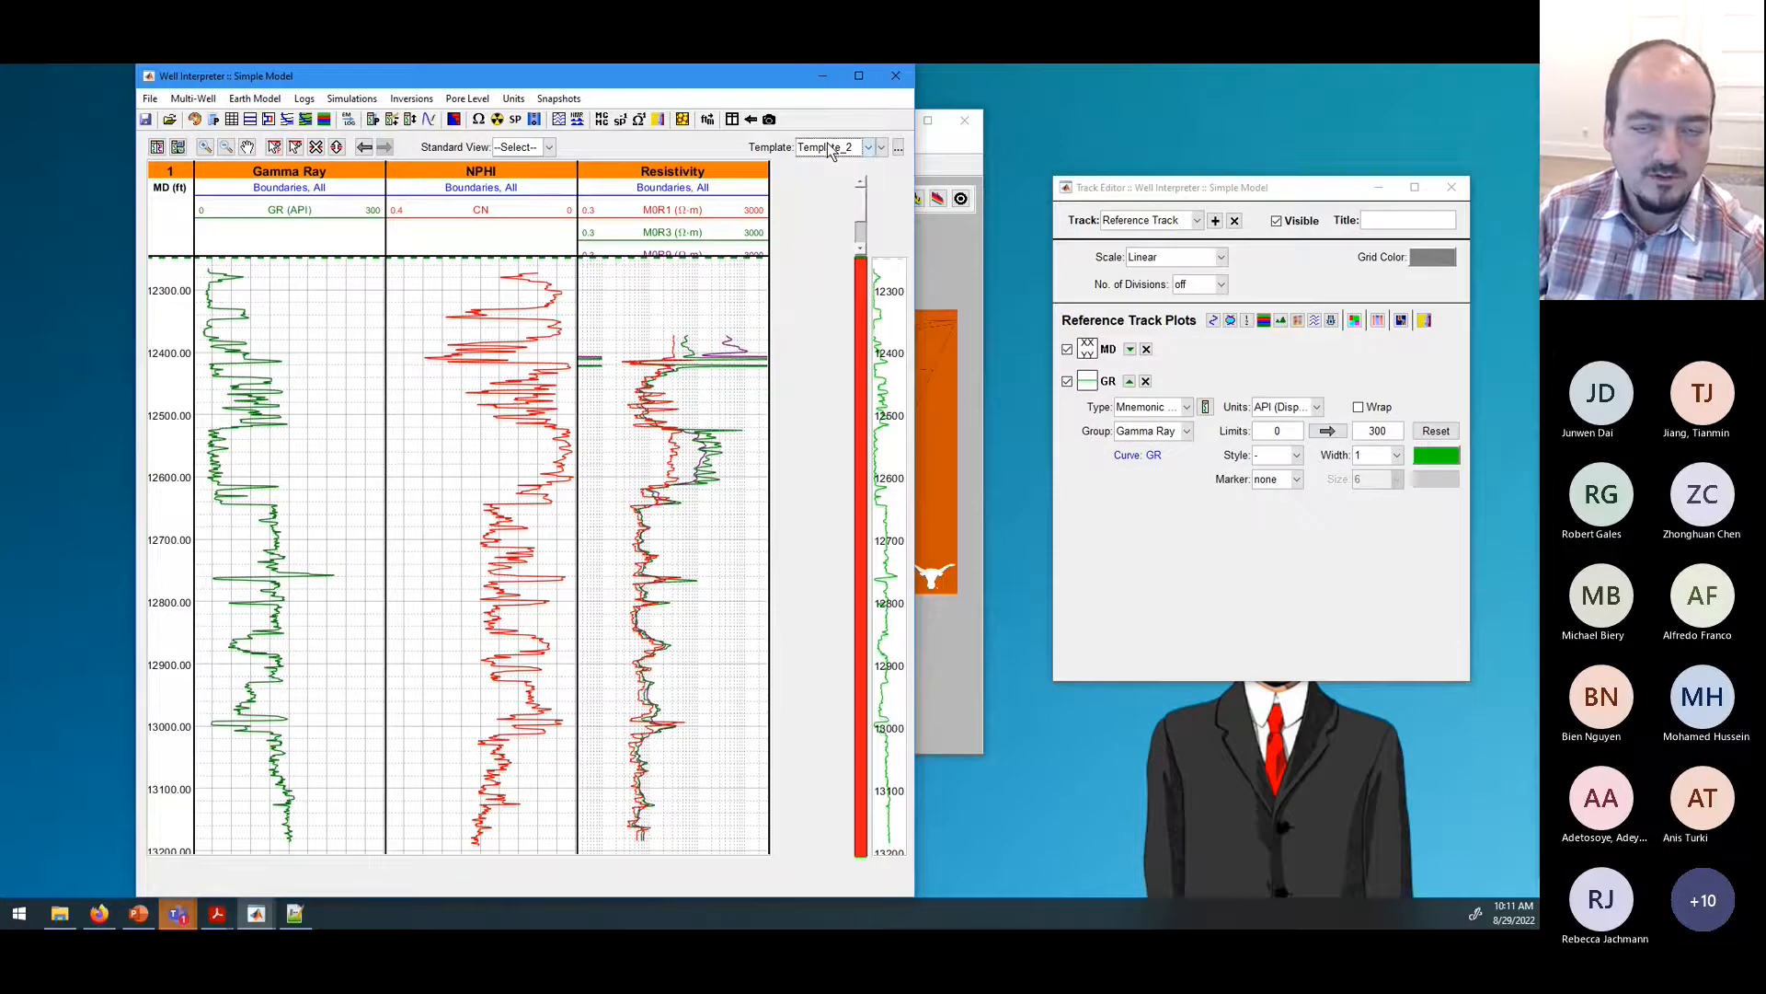
pyautogui.click(900, 150)
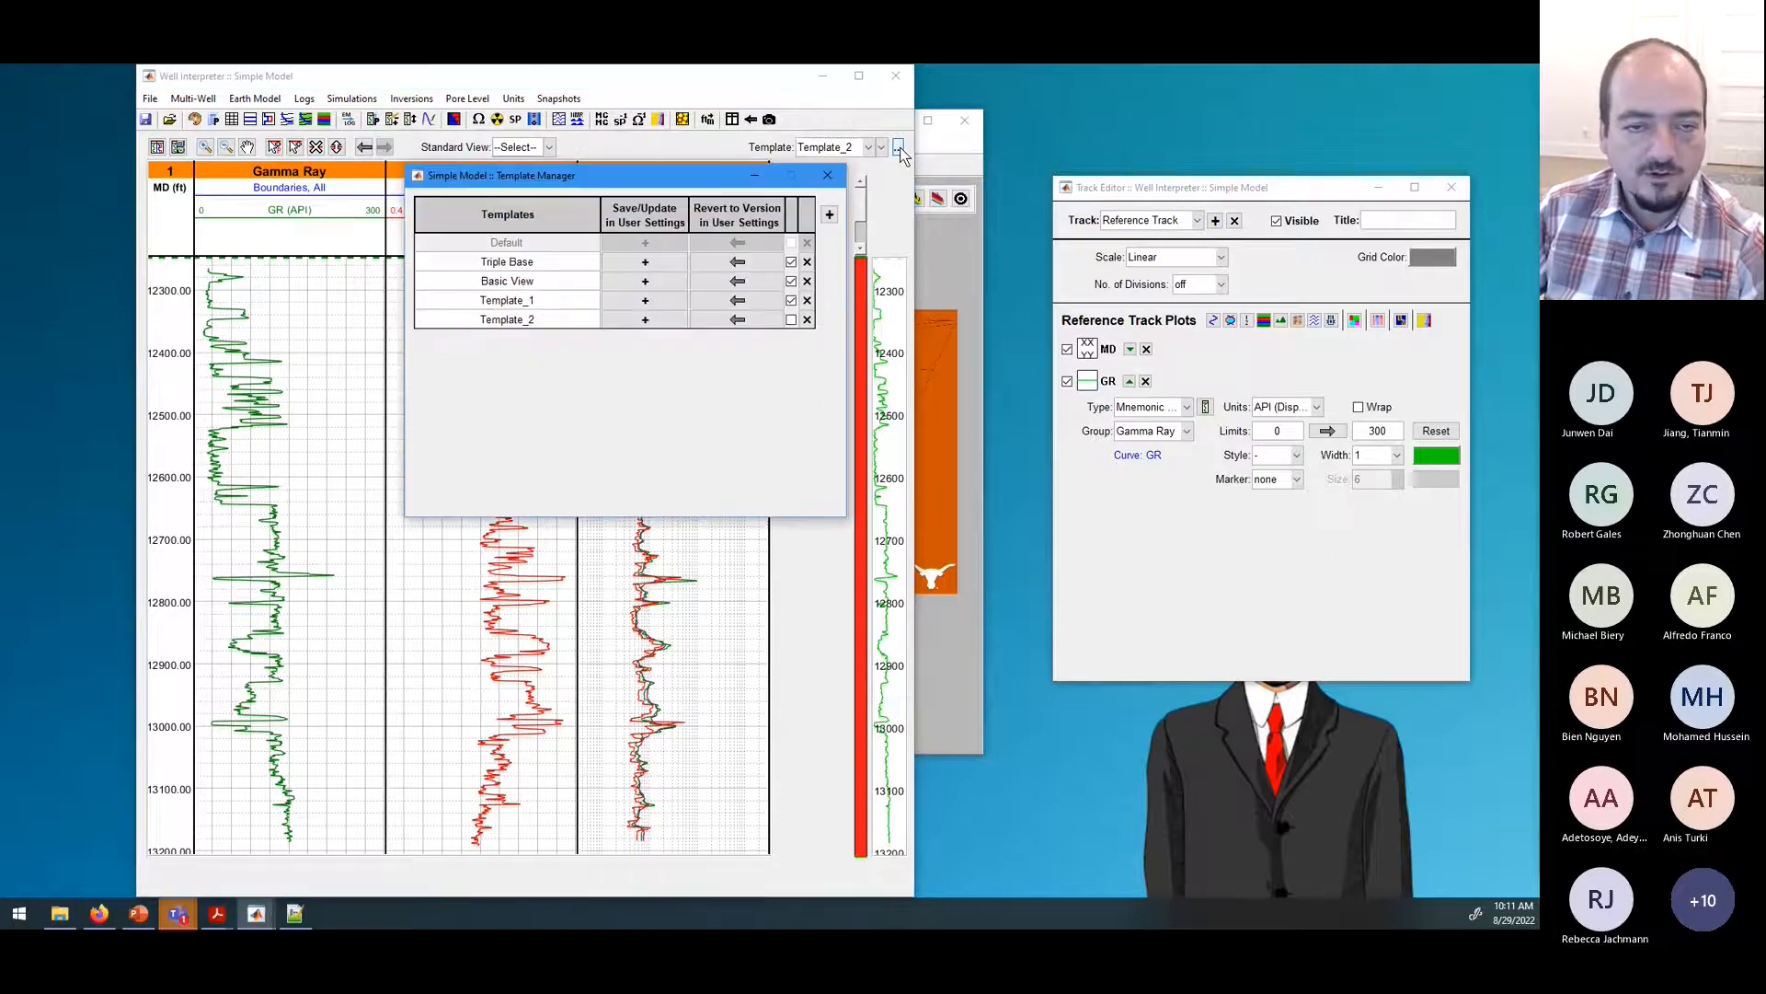
pyautogui.moveTo(613, 179); pyautogui.dragTo(809, 242)
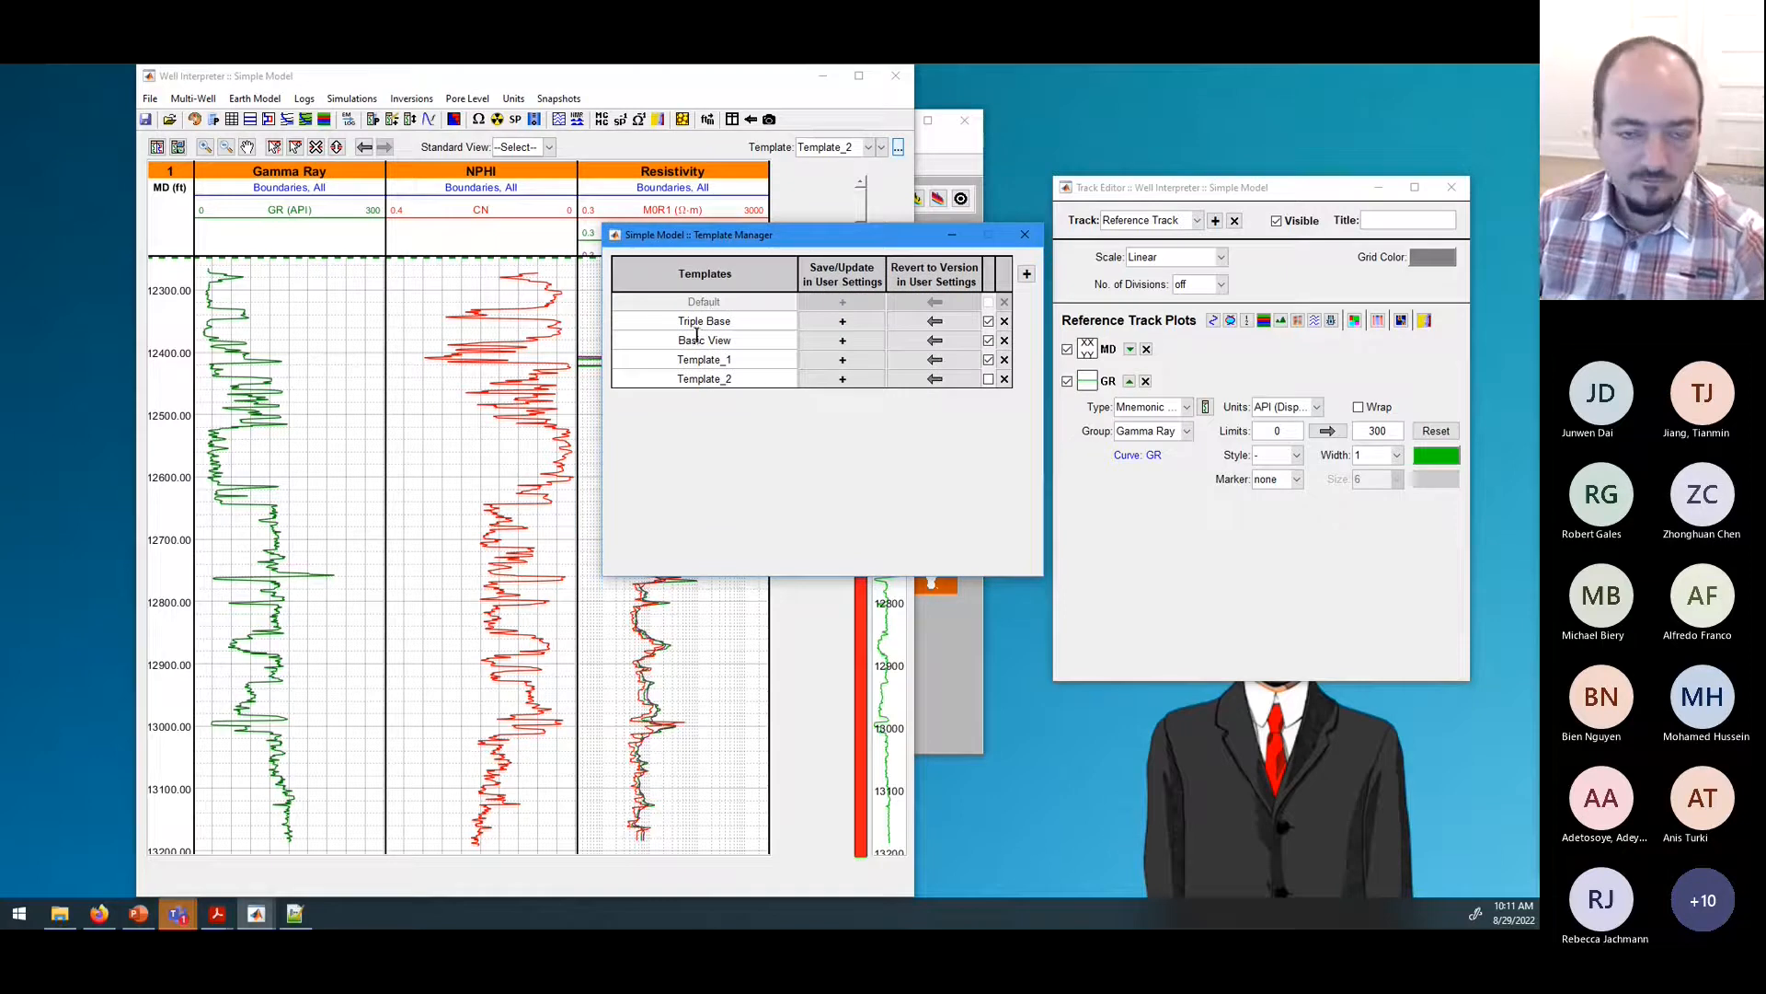
pyautogui.moveTo(797, 237); pyautogui.dragTo(1032, 240)
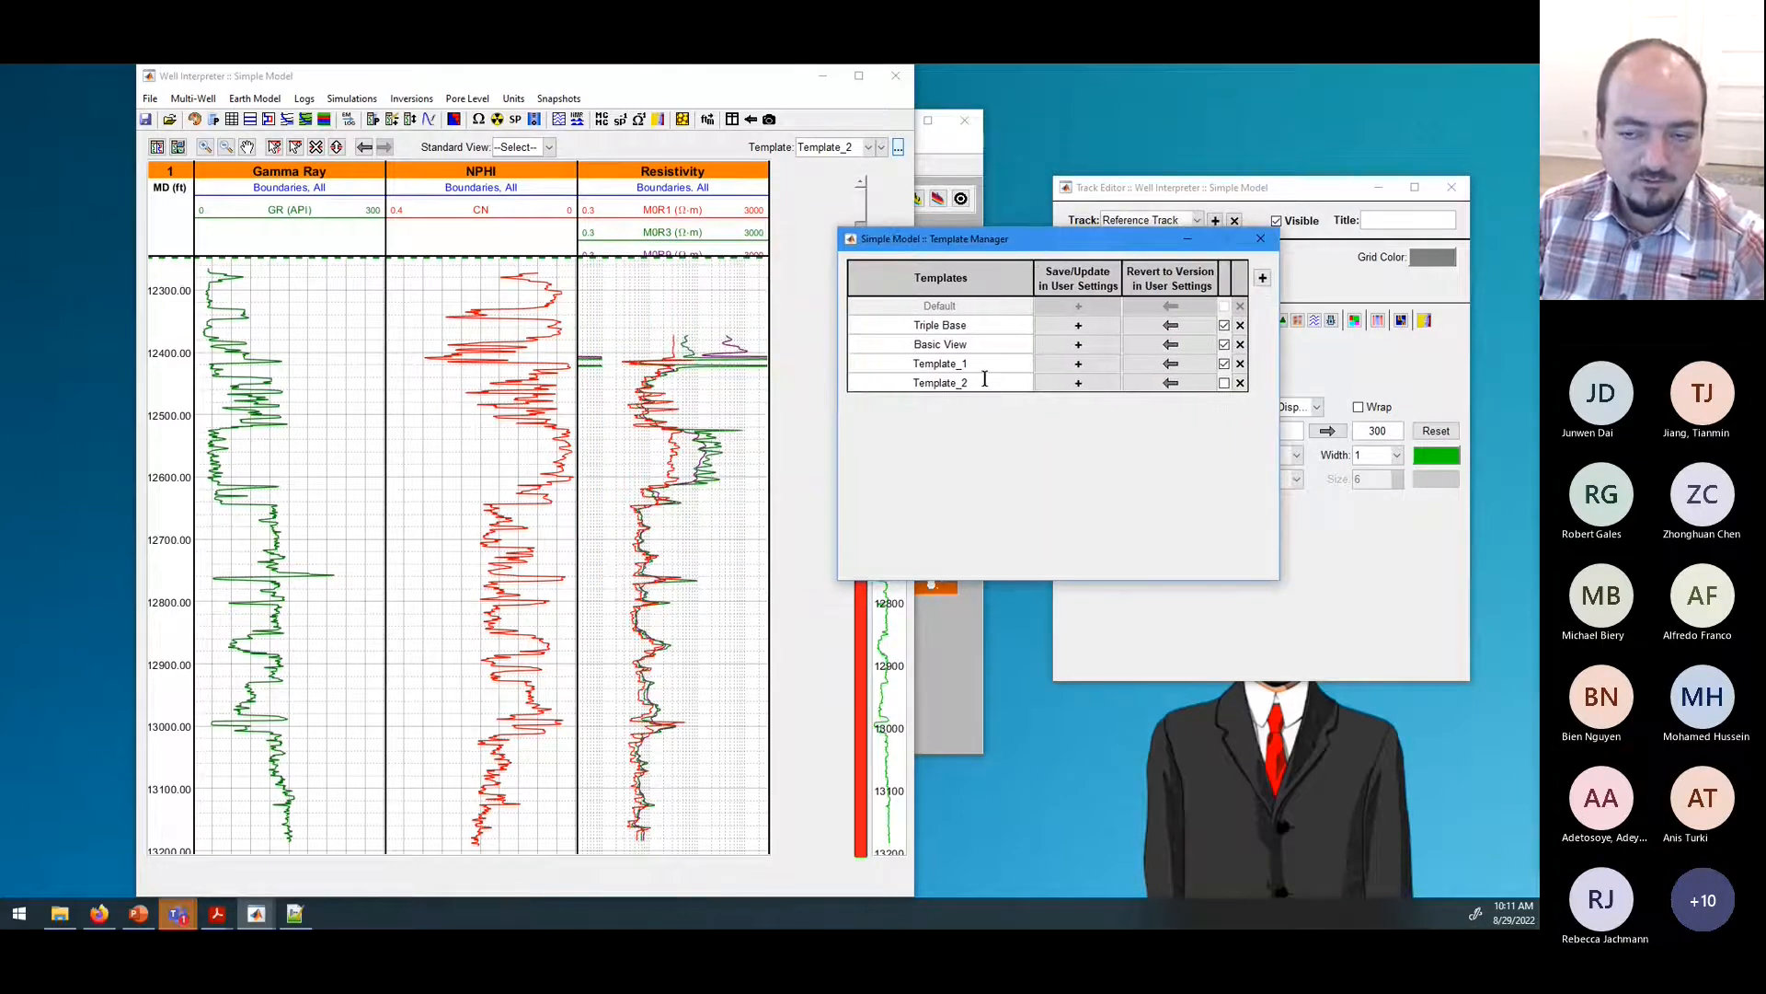
pyautogui.doubleClick(920, 381)
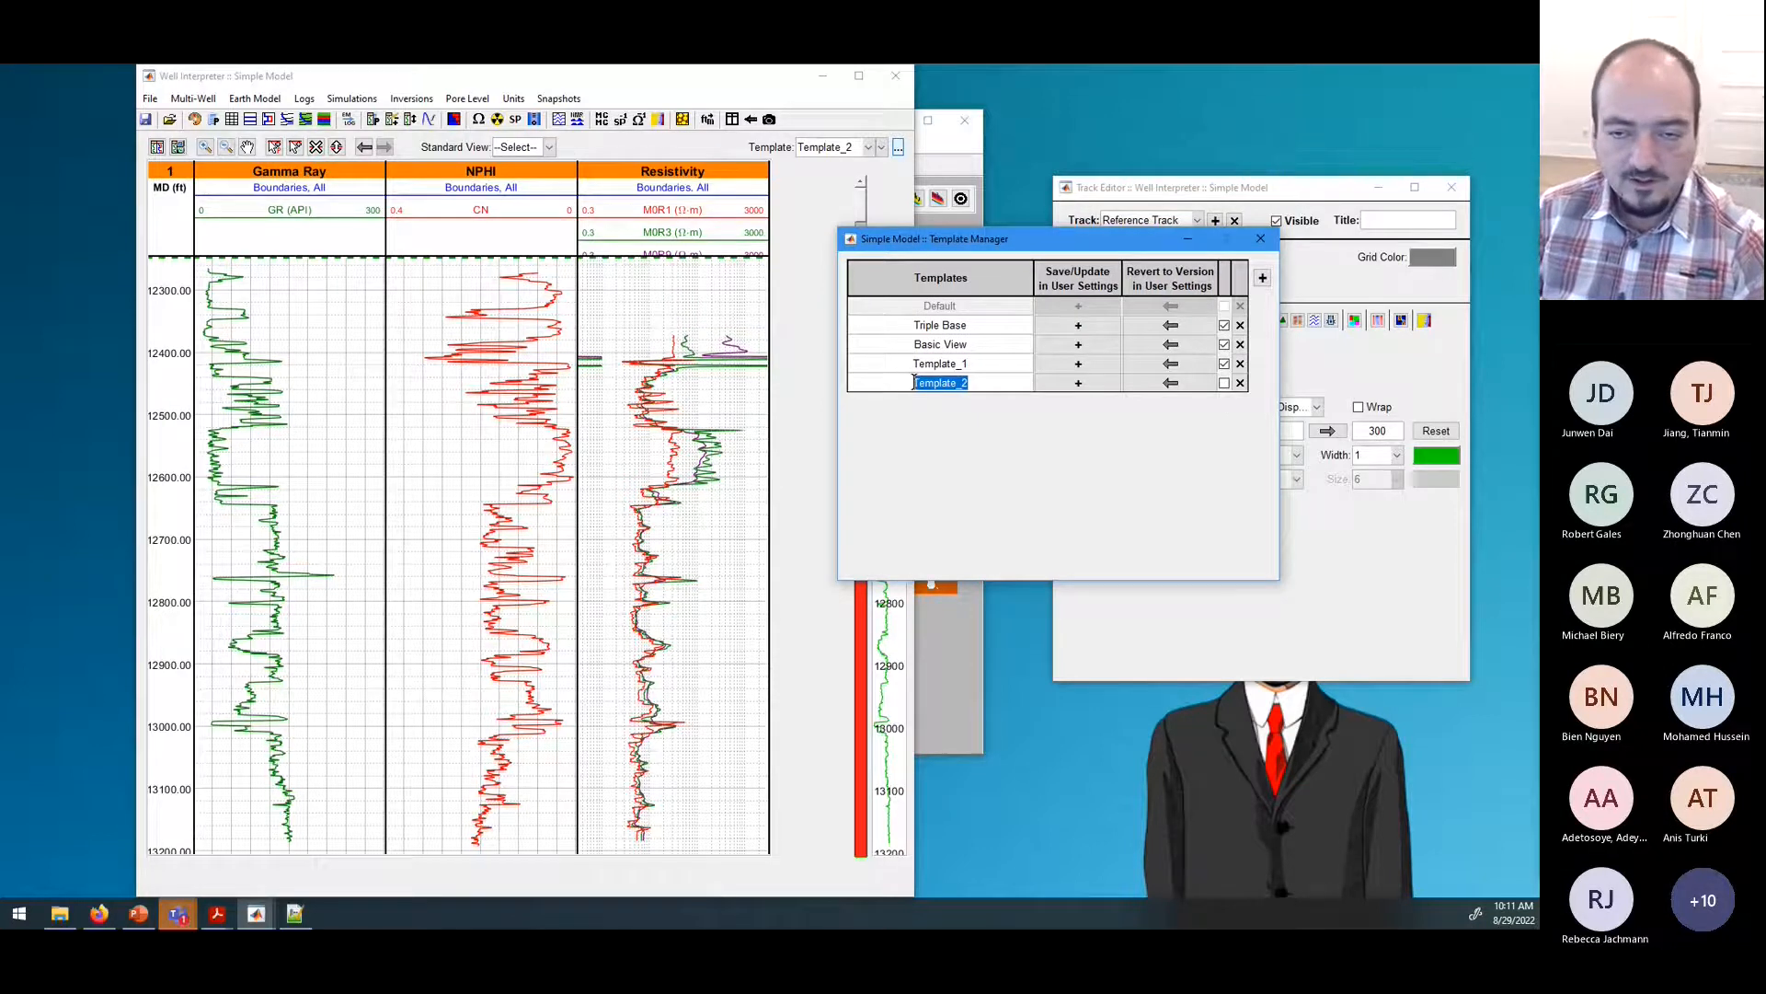
pyautogui.moveTo(986, 385); pyautogui.dragTo(884, 385)
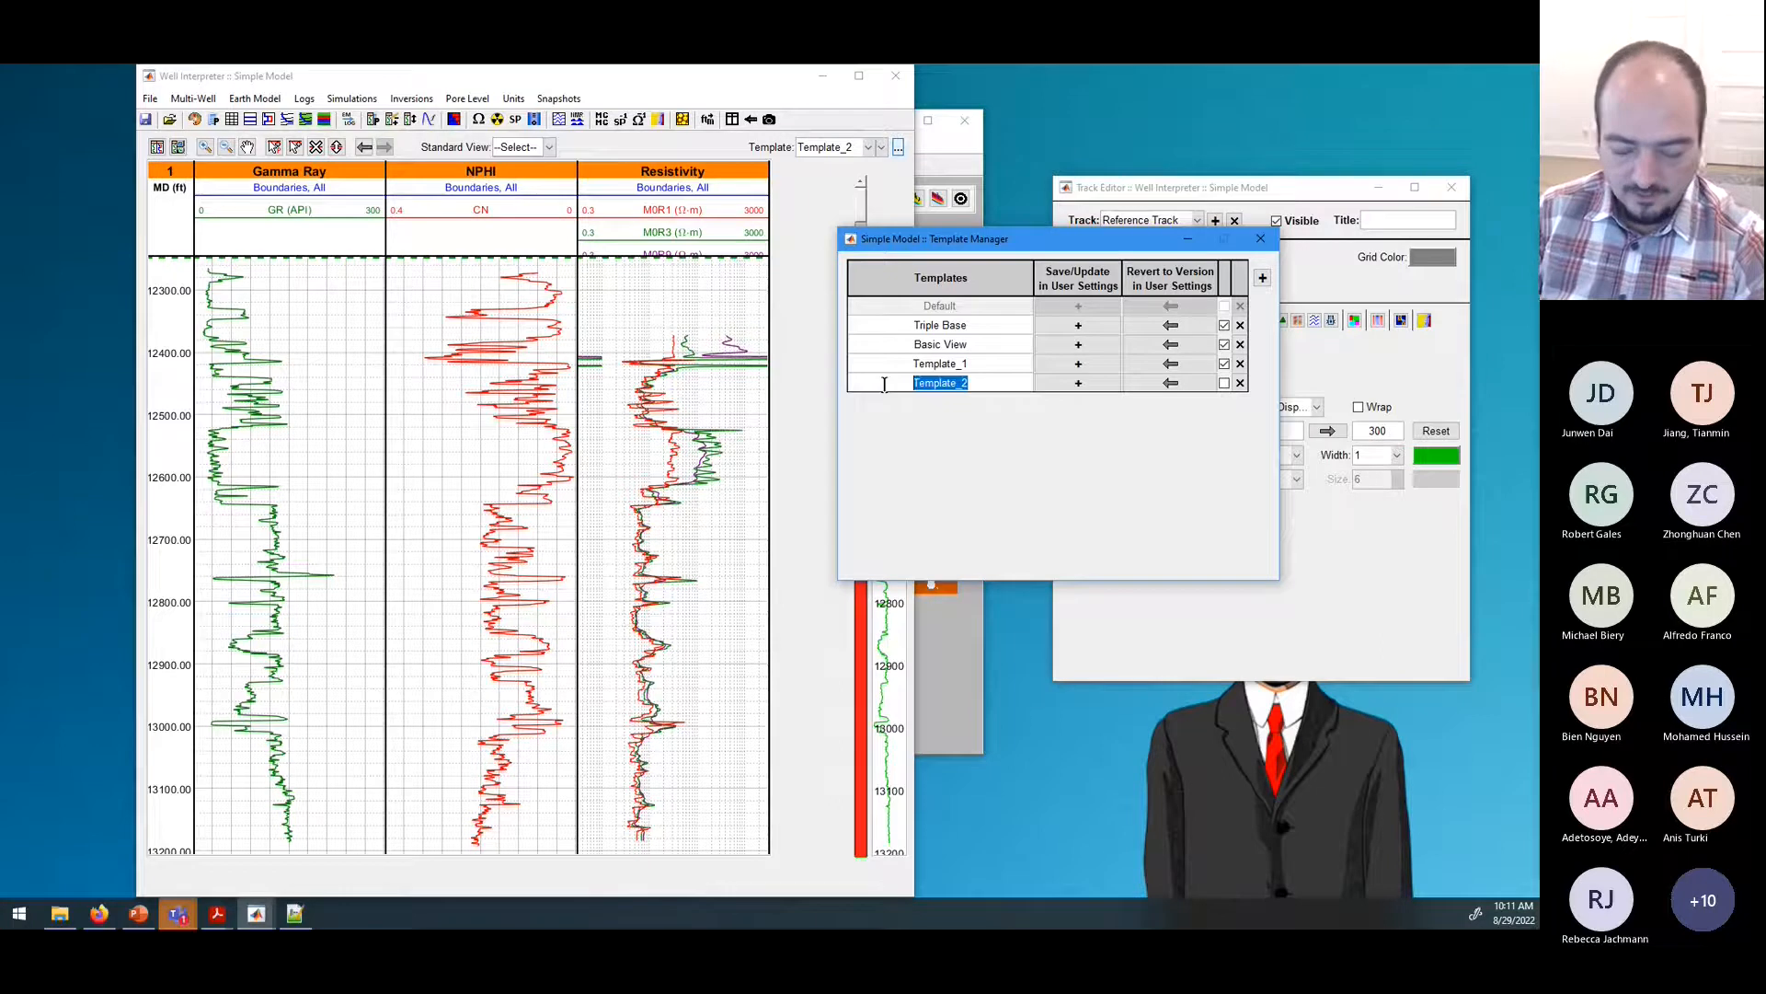
pyautogui.write('Work')
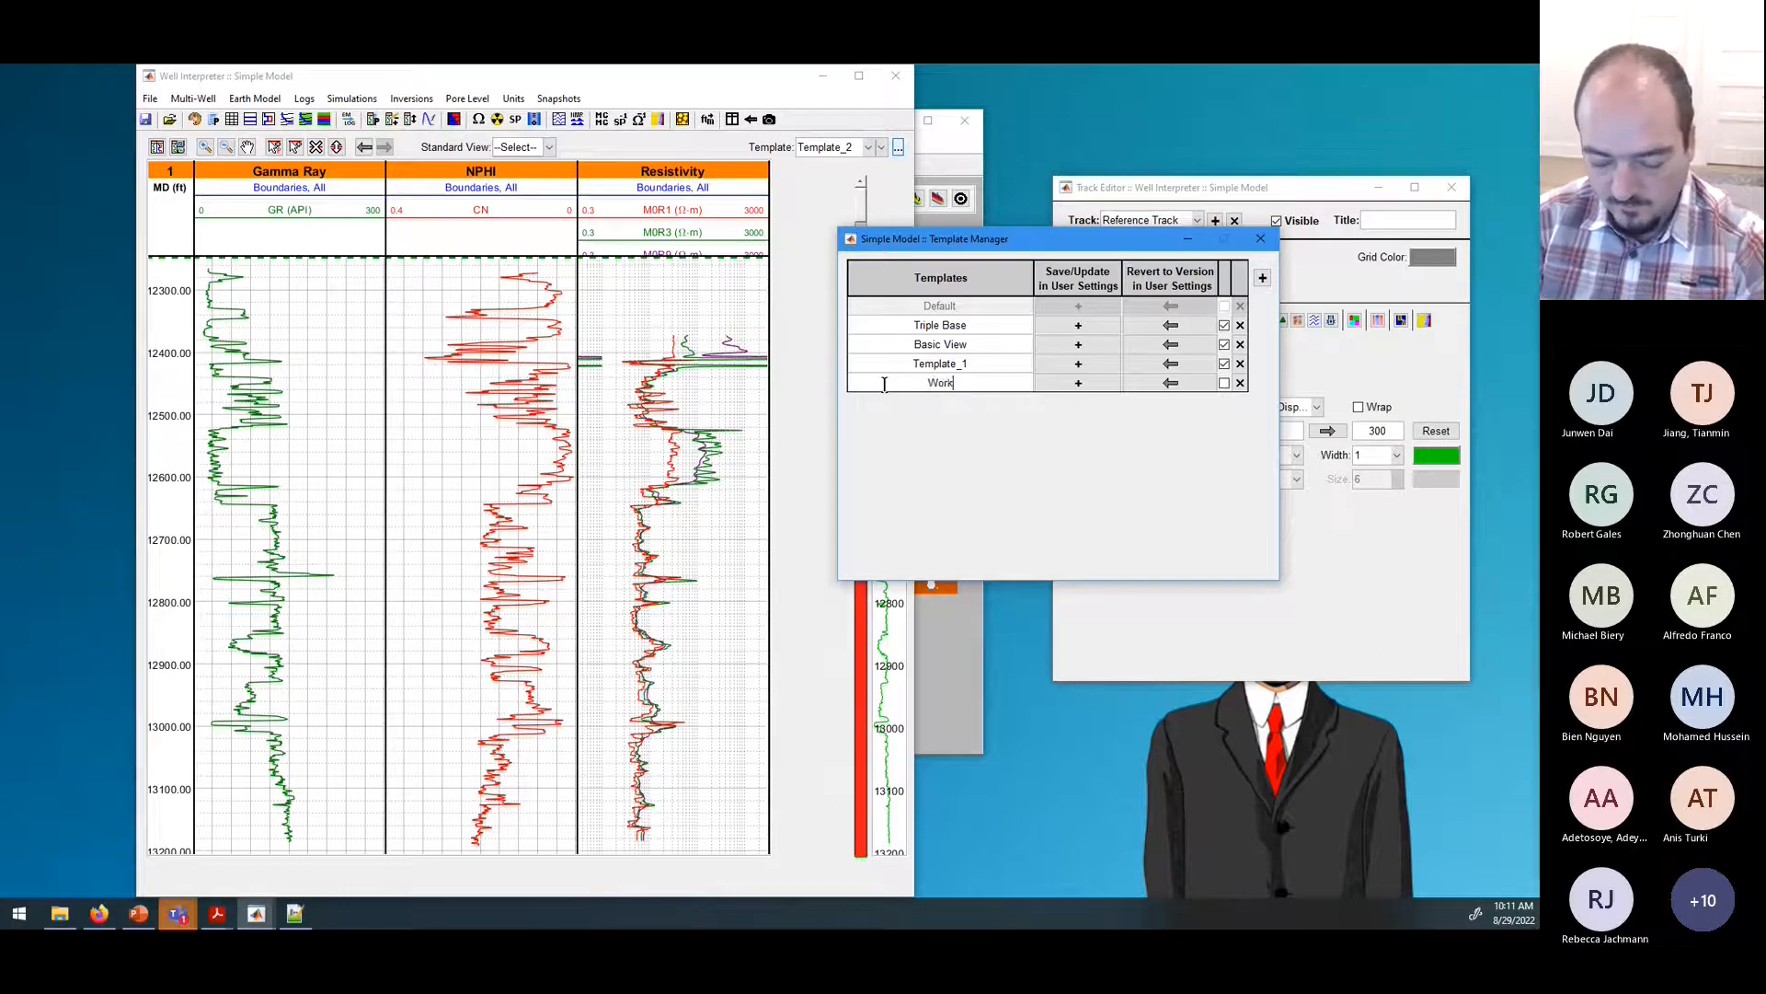
pyautogui.write('shop')
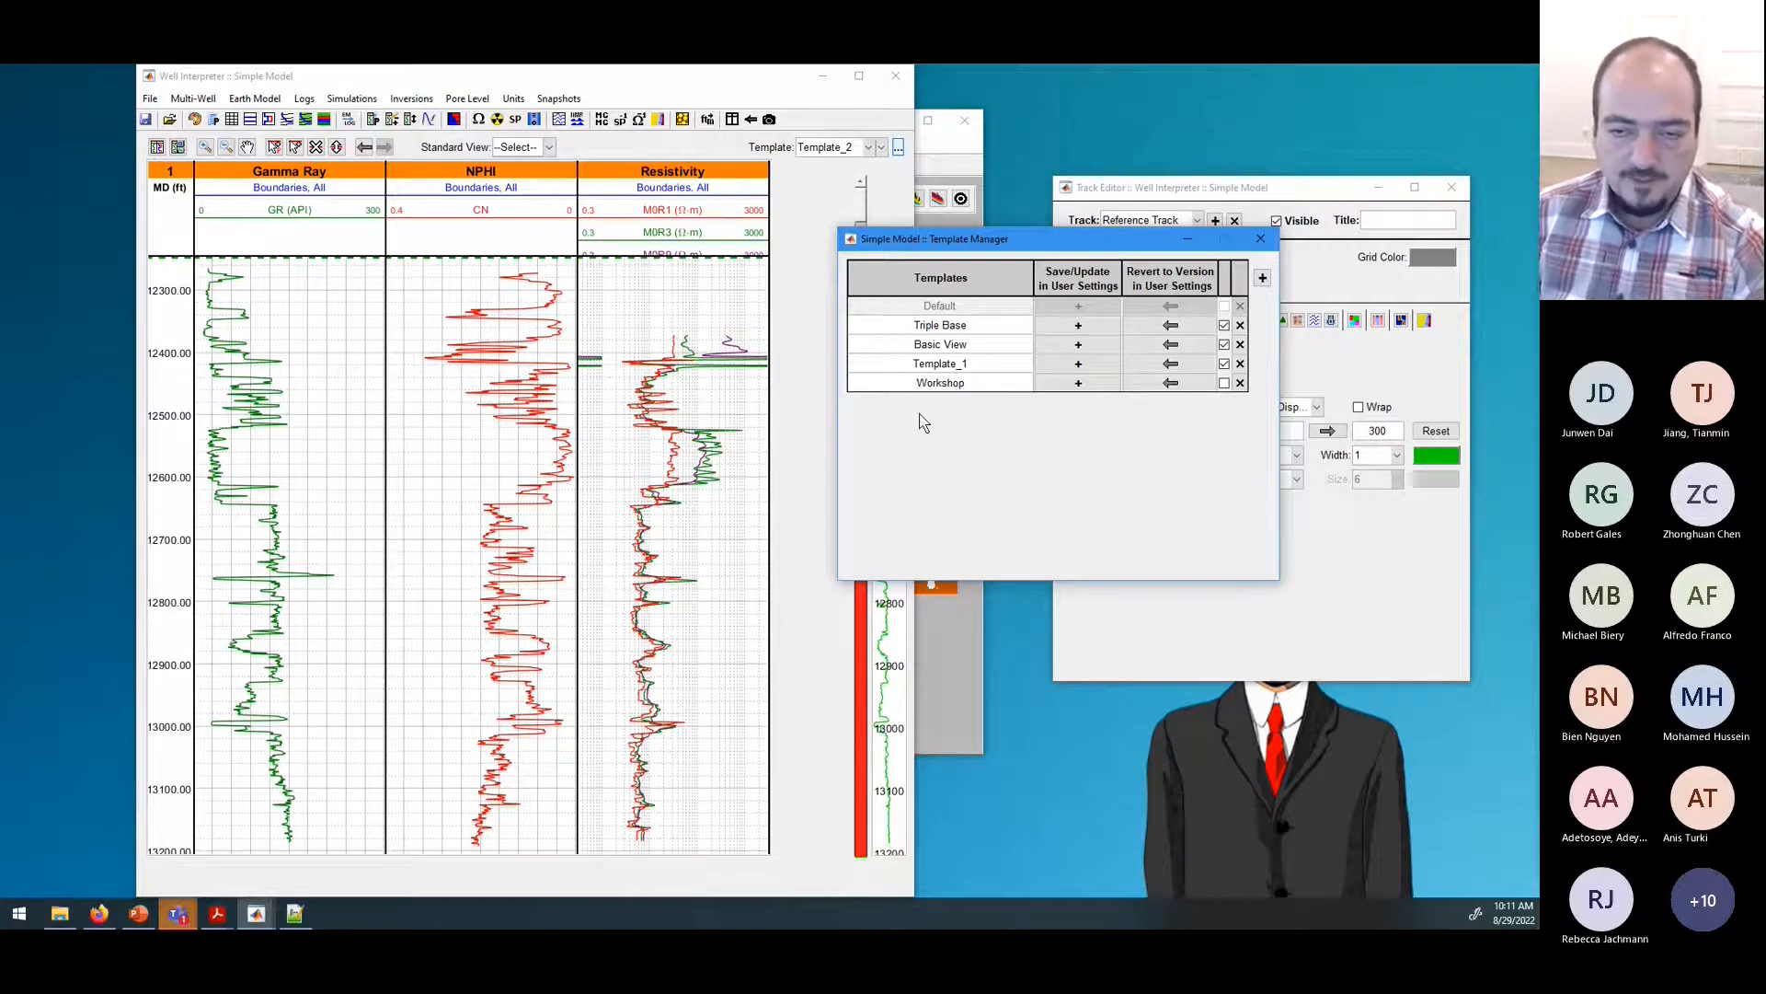
pyautogui.click(959, 441)
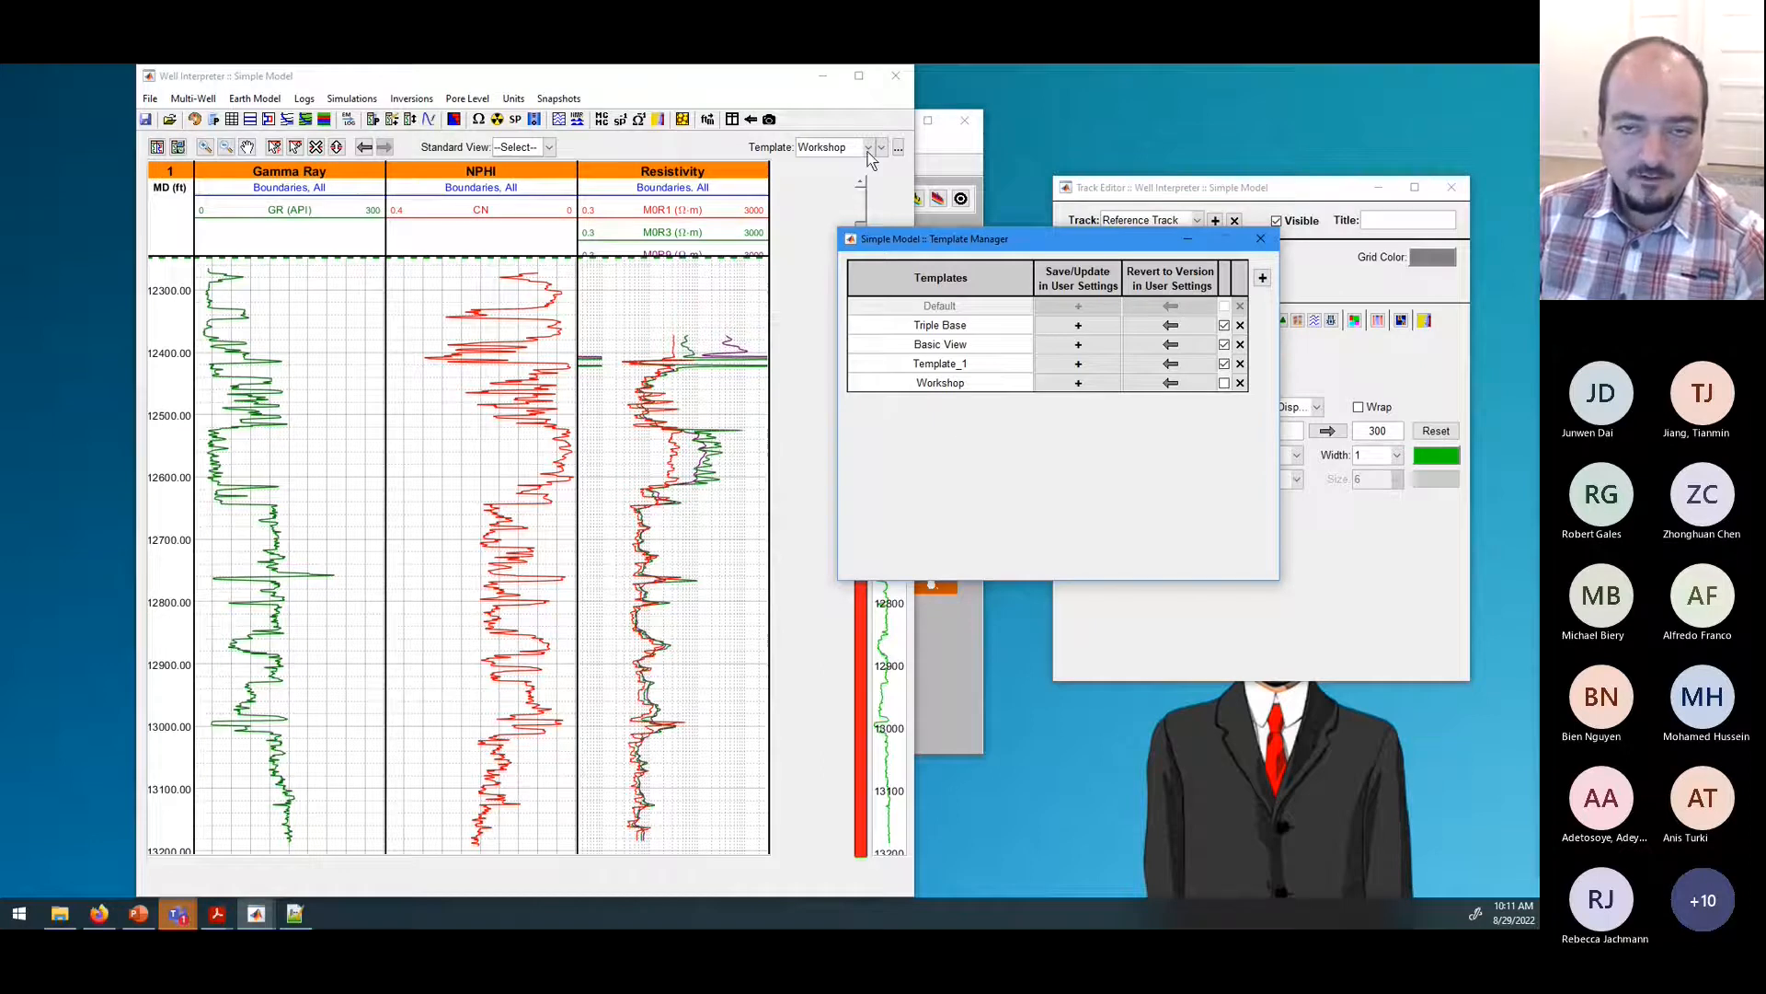
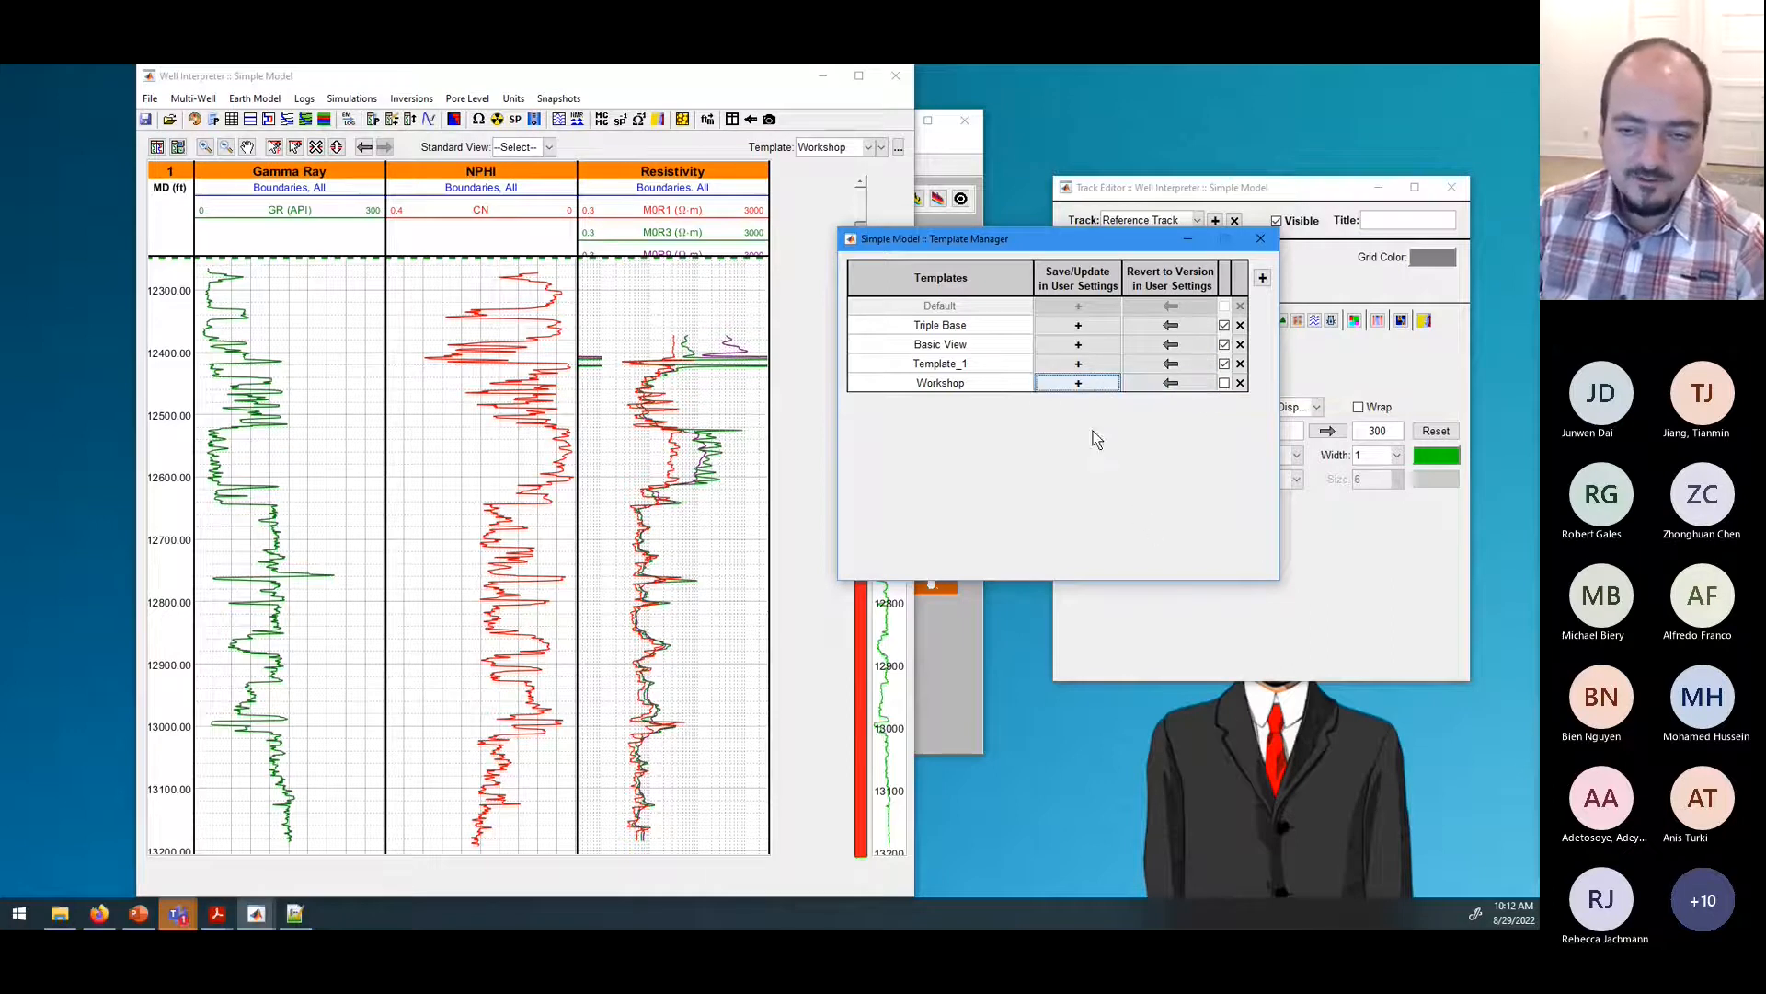
# Step: Enable the checkbox of the Workshop template in the Template Manager and close the manager
pyautogui.click(1223, 382)
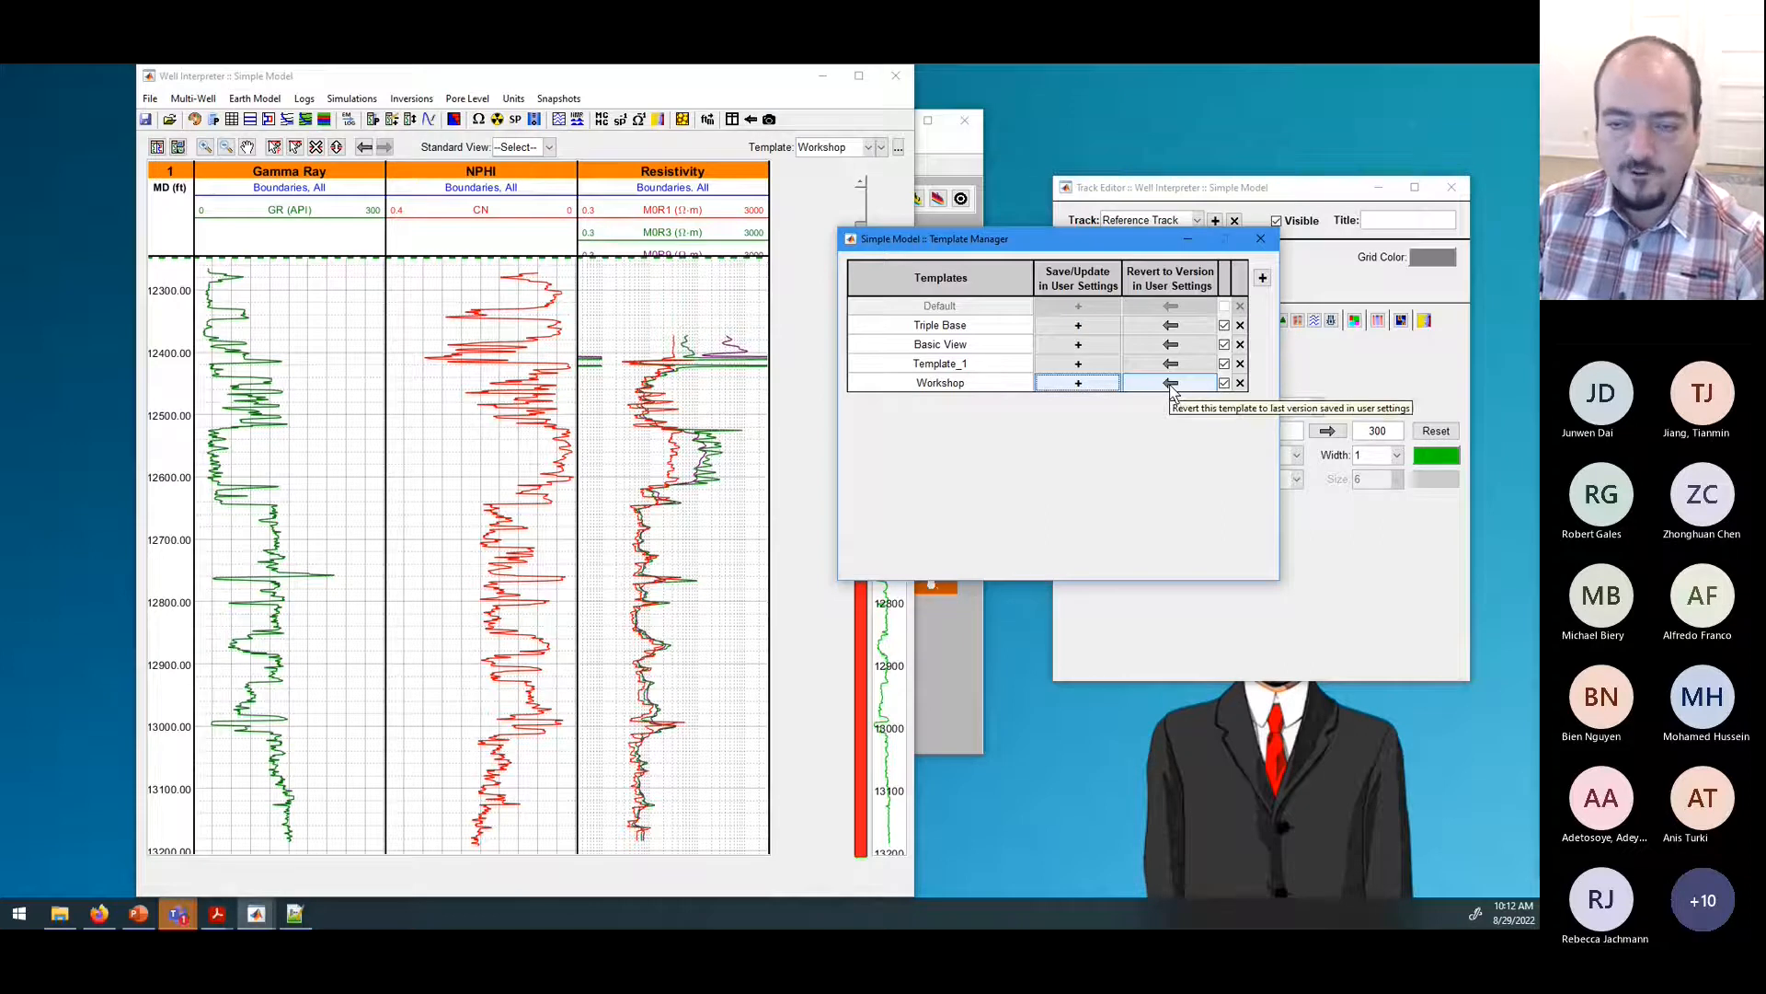
pyautogui.moveTo(1090, 243); pyautogui.dragTo(1198, 152)
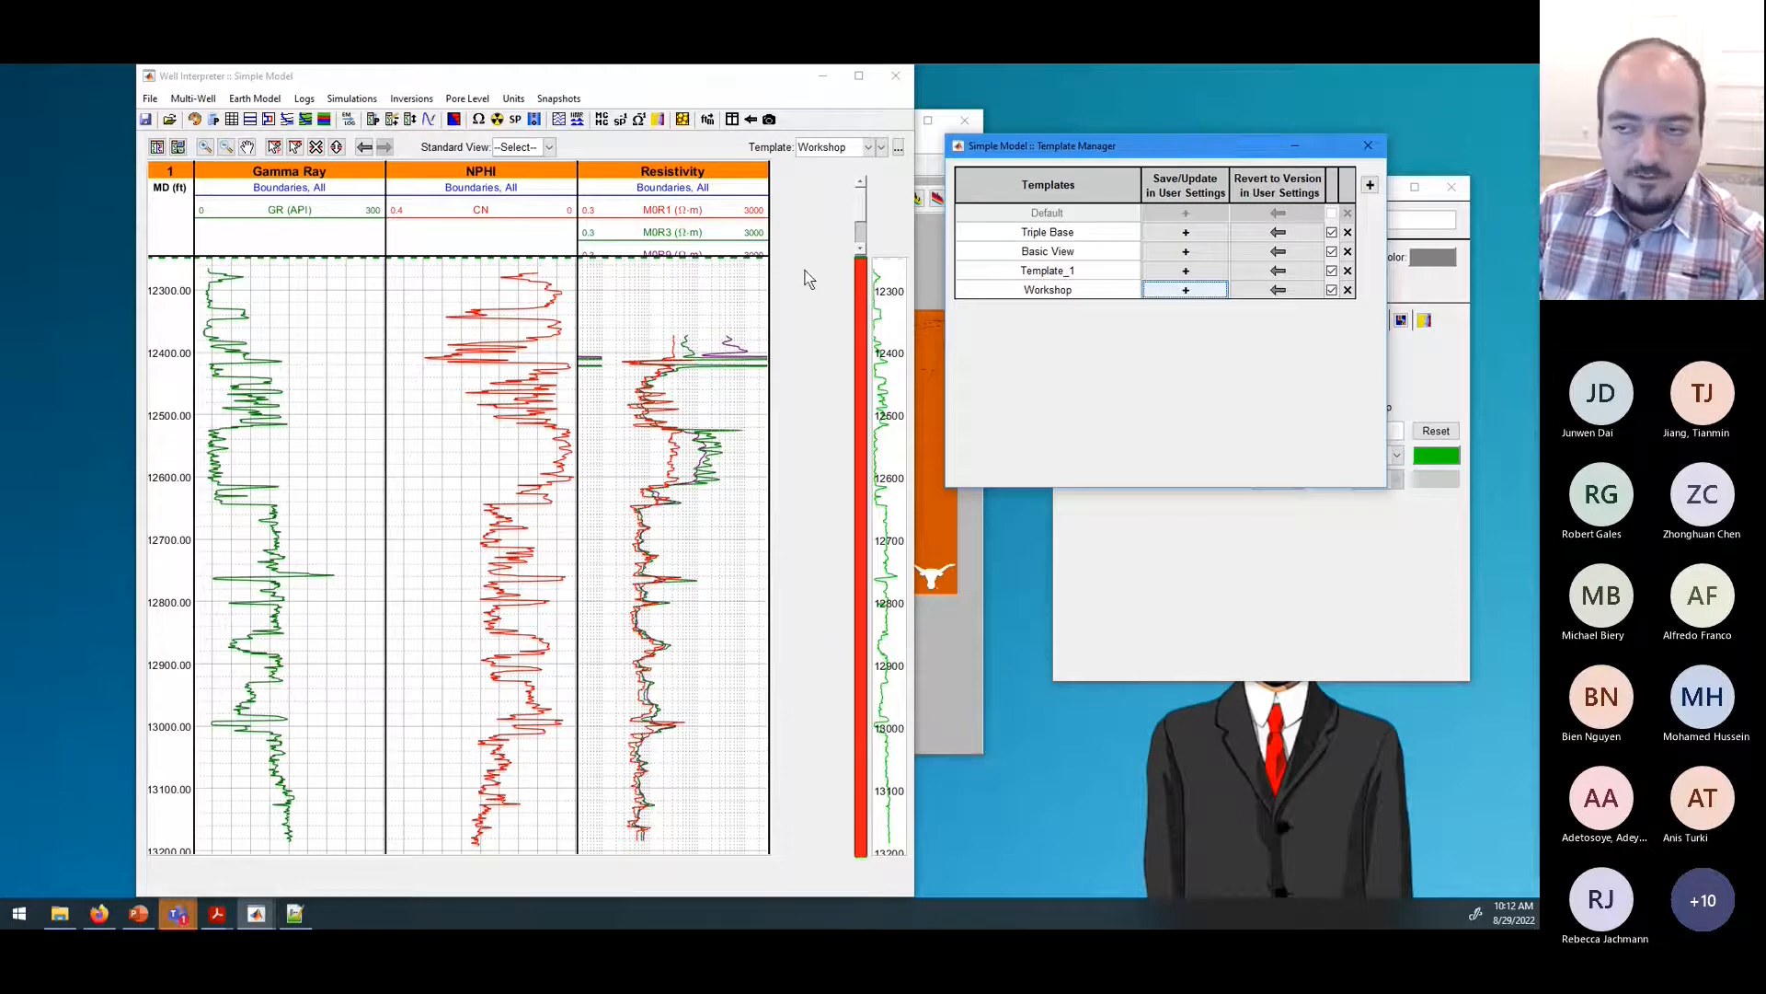
pyautogui.click(1369, 146)
# Step: Move the M0R3 and M0R1 curves from the Resistivity track to NPHI and M0R9 to Gamma Ray, closing the Track Editor in between
pyautogui.moveTo(700, 237); pyautogui.dragTo(451, 237)
pyautogui.click(596, 247)
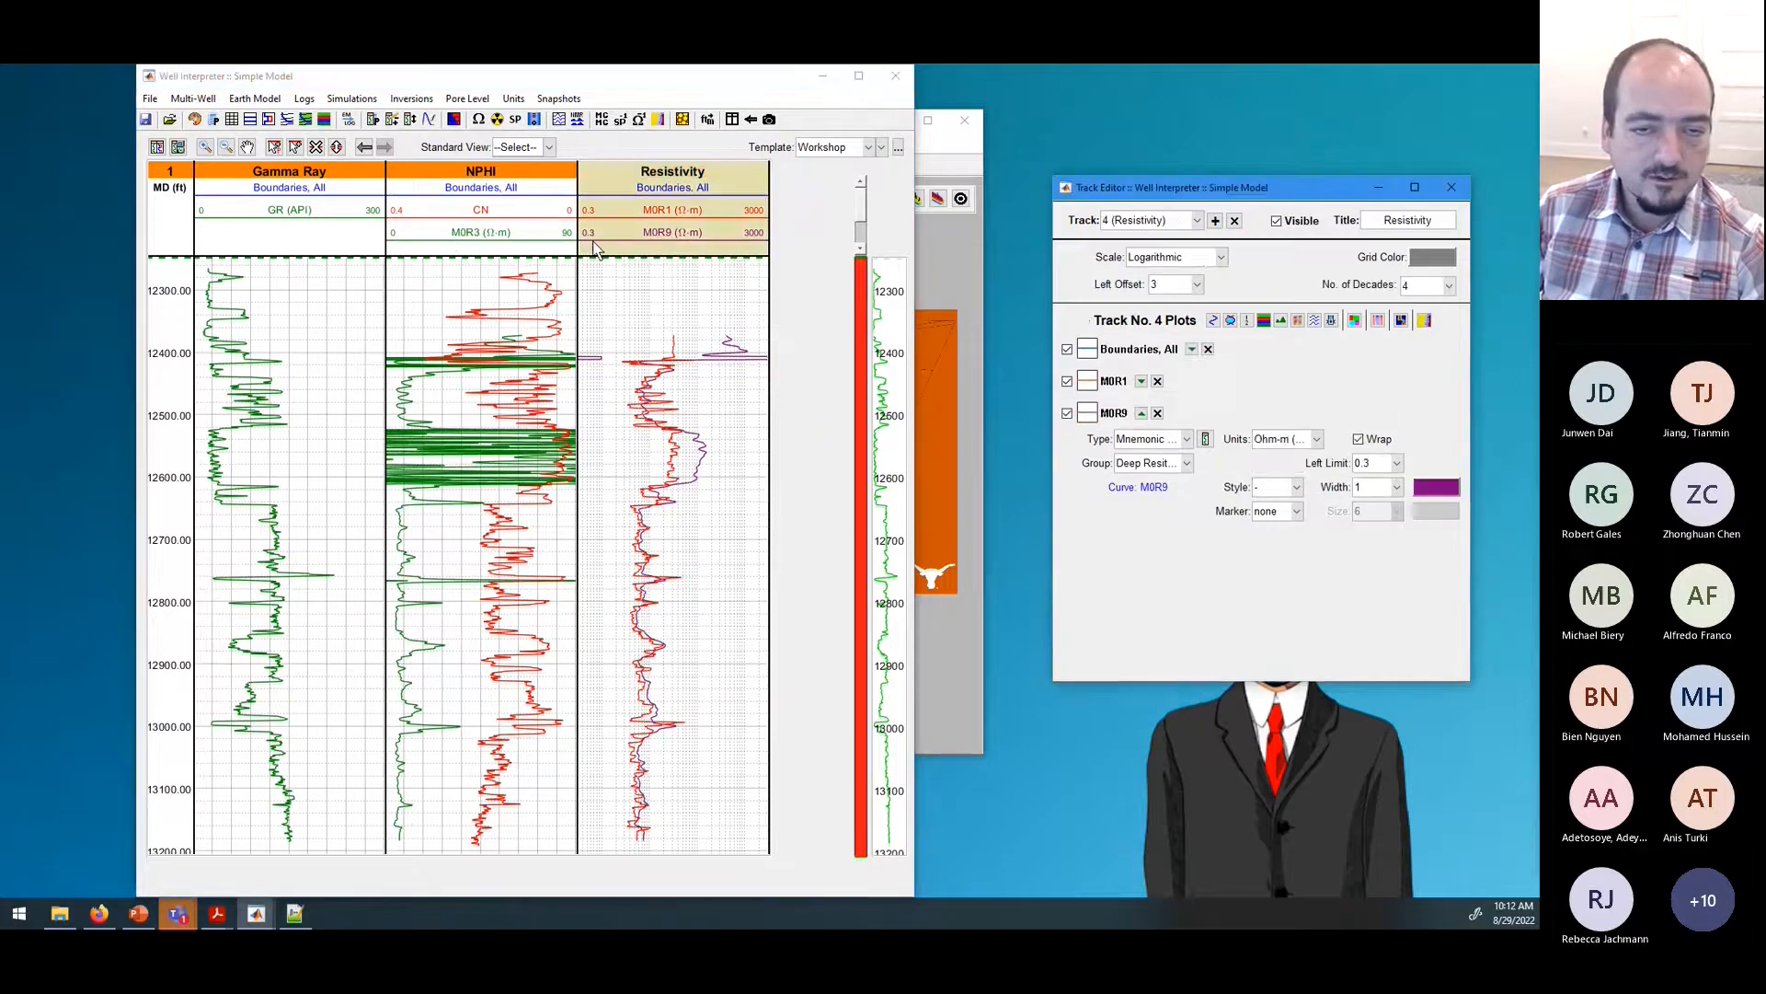
pyautogui.click(1452, 187)
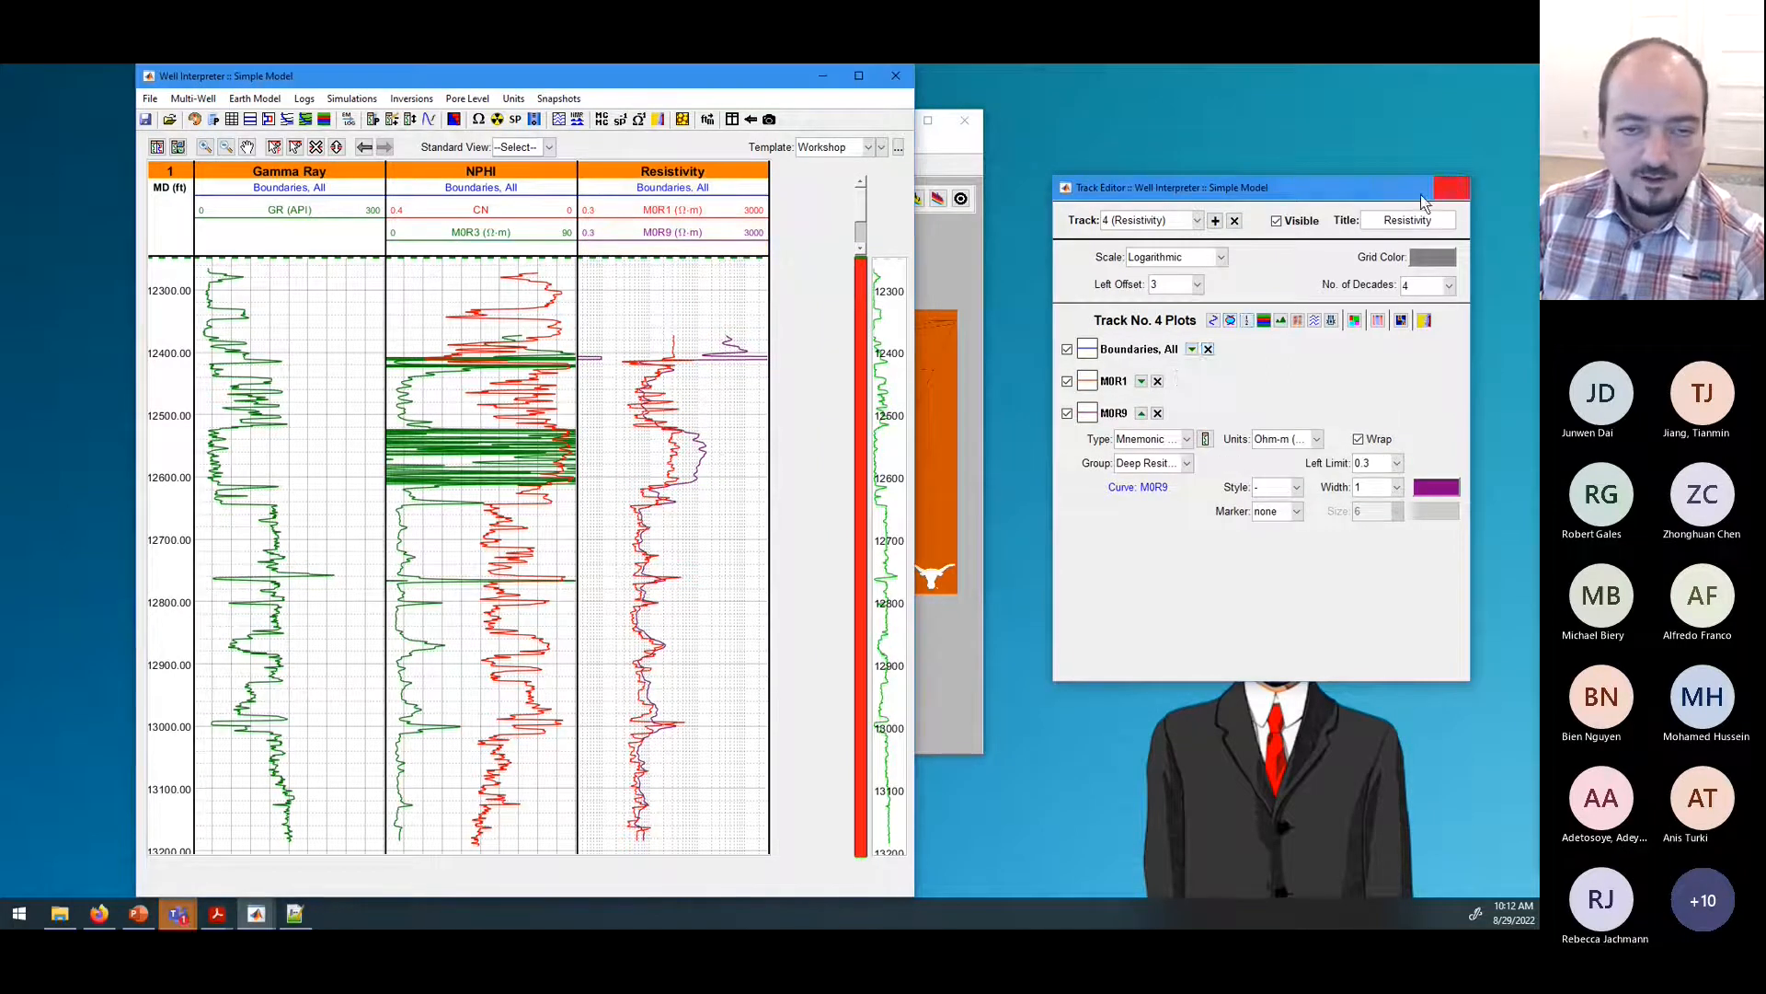
pyautogui.moveTo(700, 234); pyautogui.dragTo(309, 237)
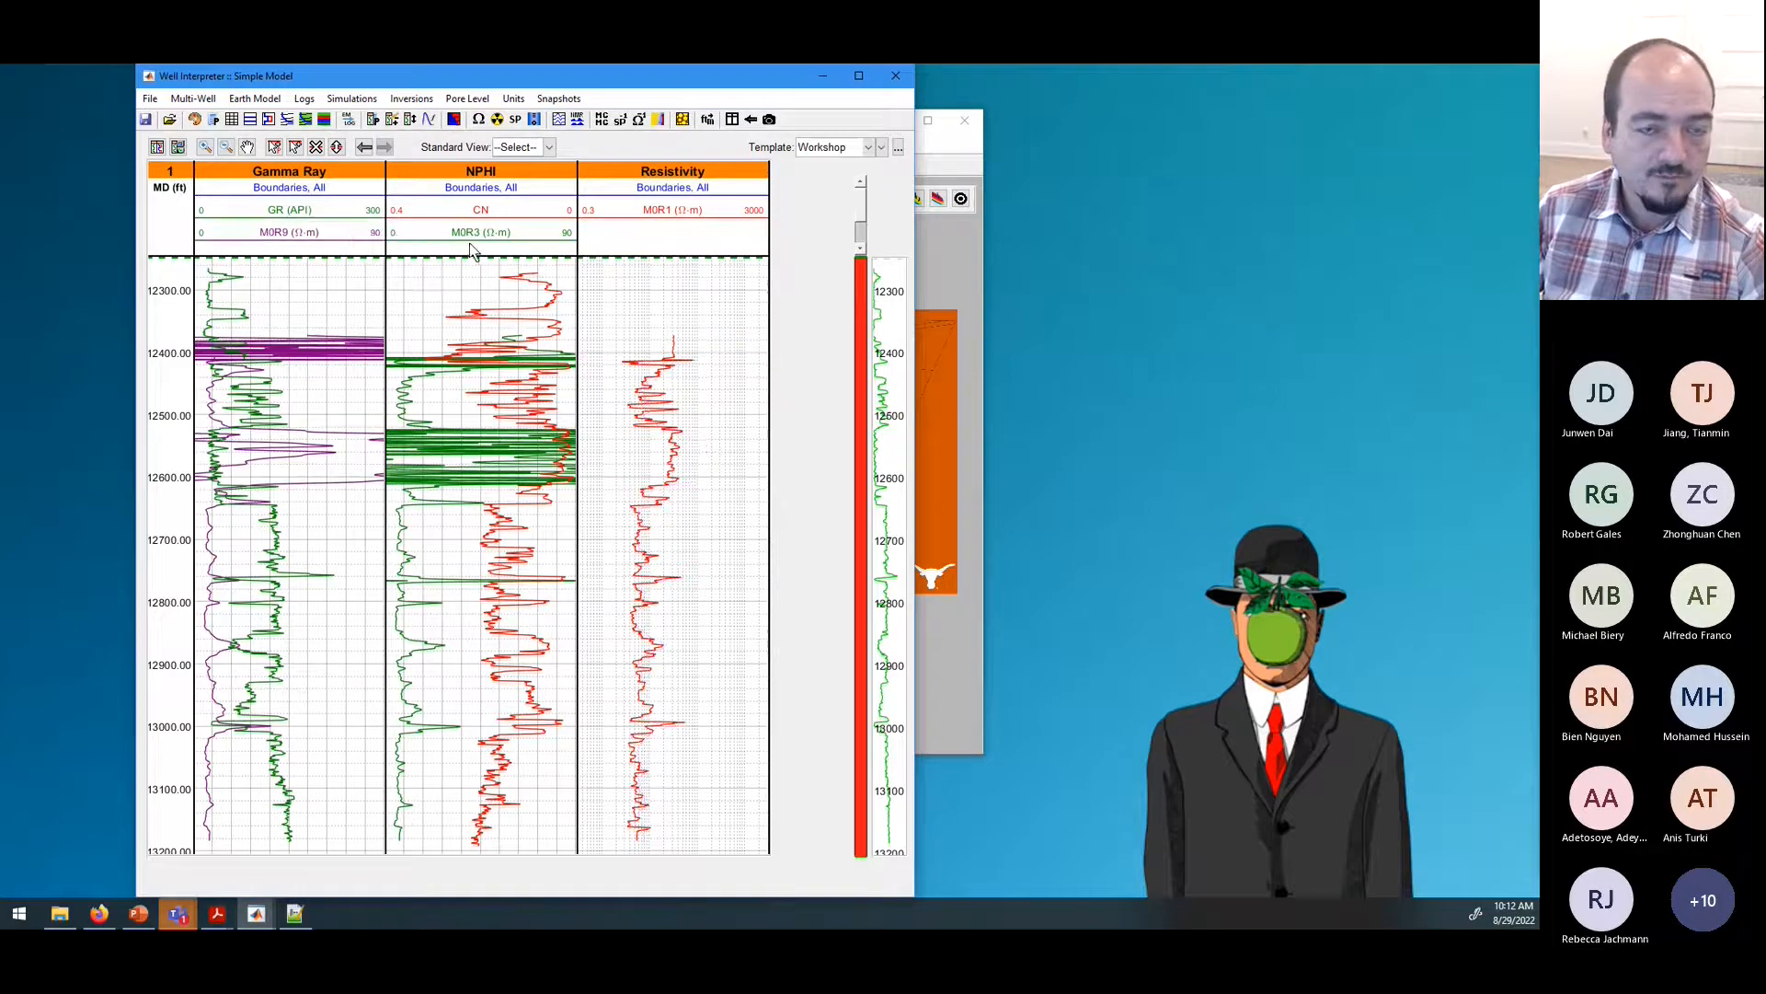
pyautogui.doubleClick(634, 230)
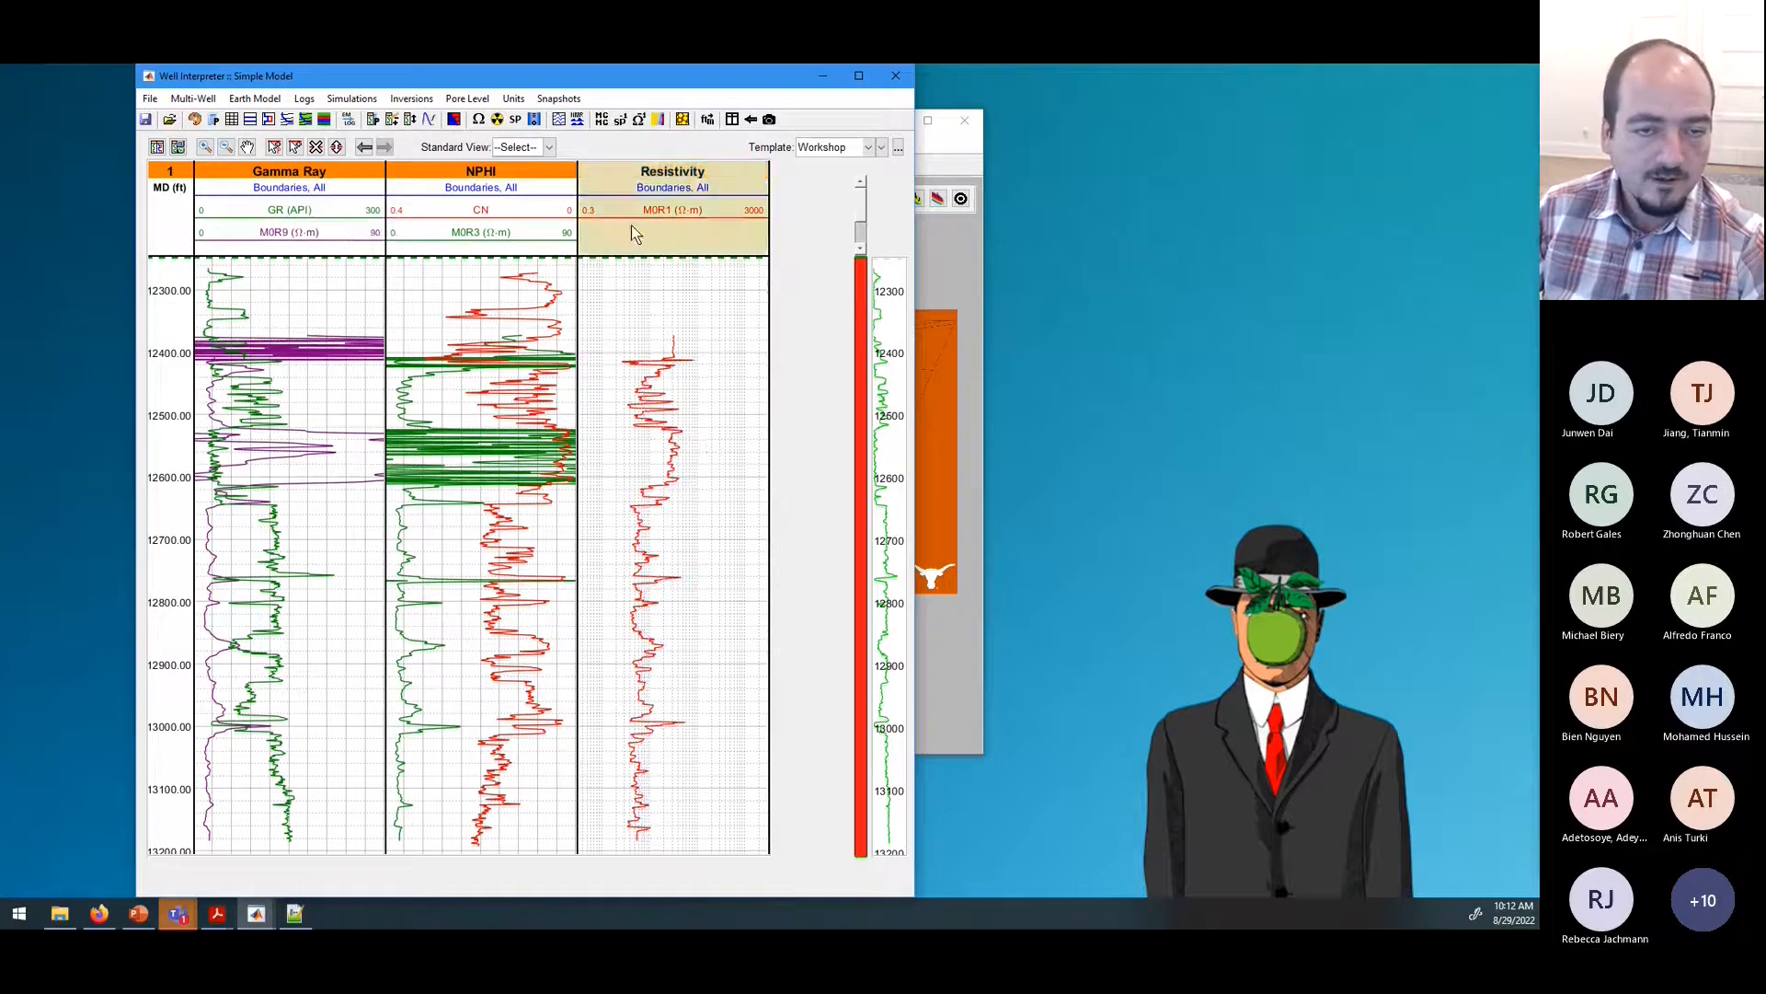
pyautogui.click(618, 262)
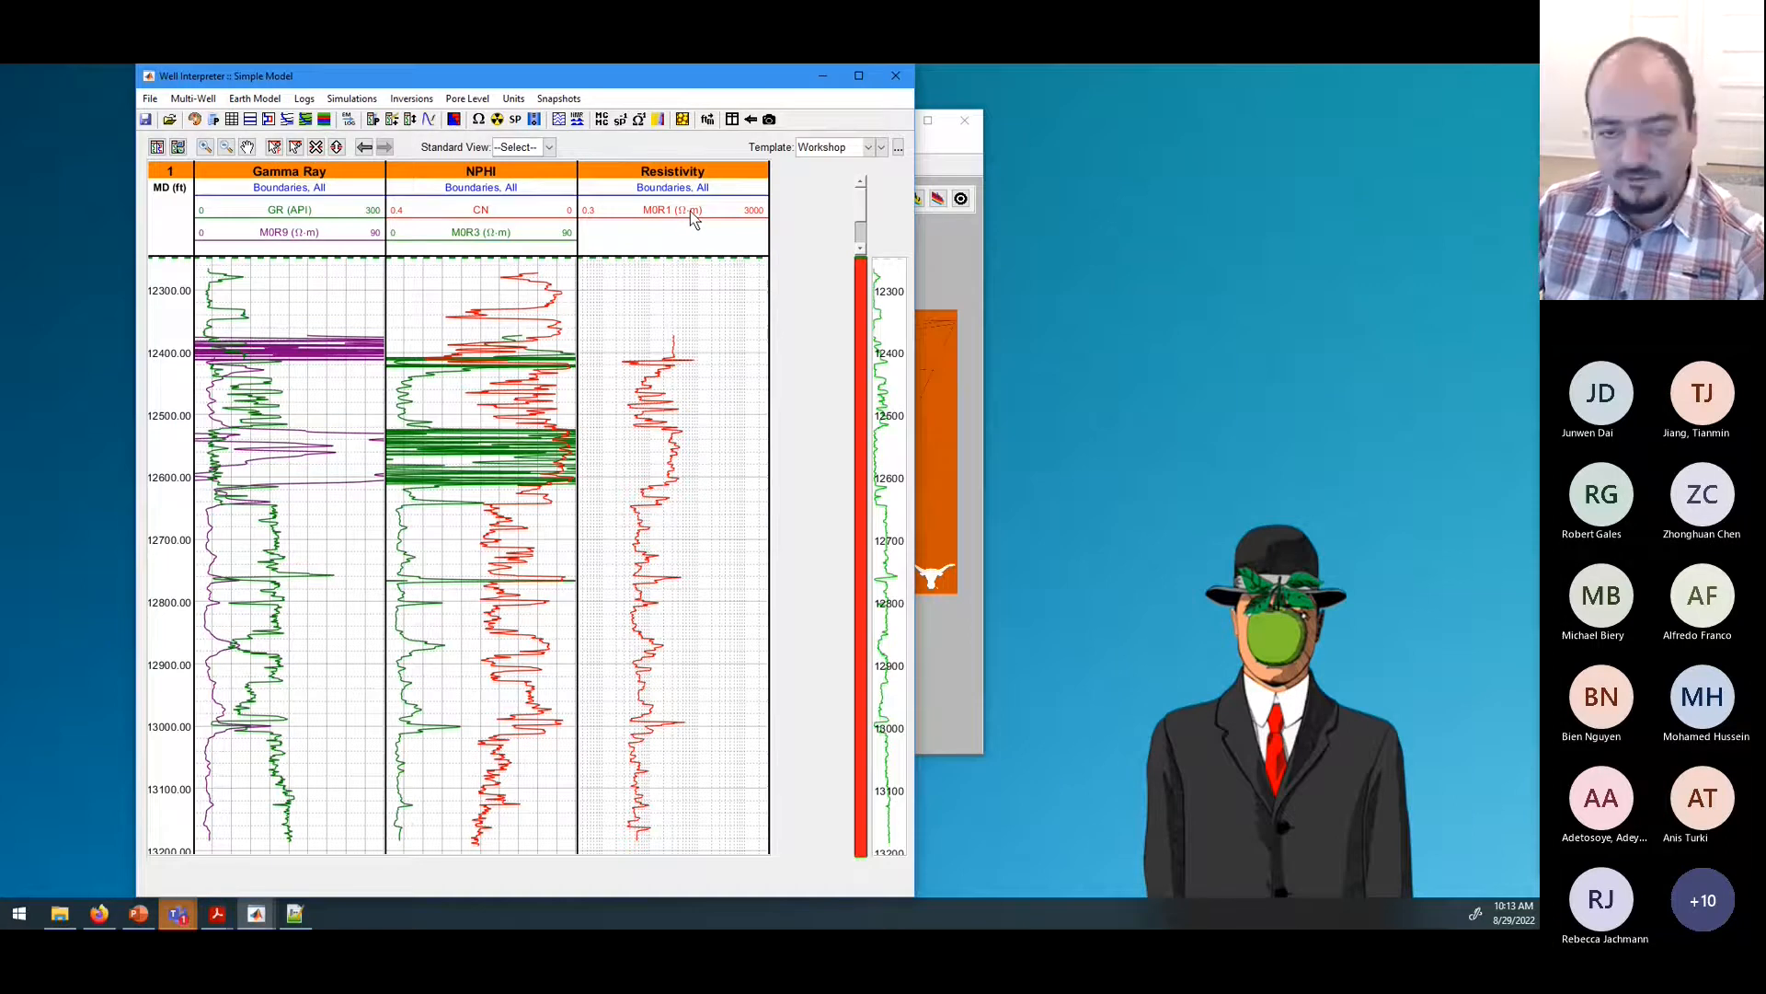
pyautogui.moveTo(677, 211); pyautogui.dragTo(511, 221)
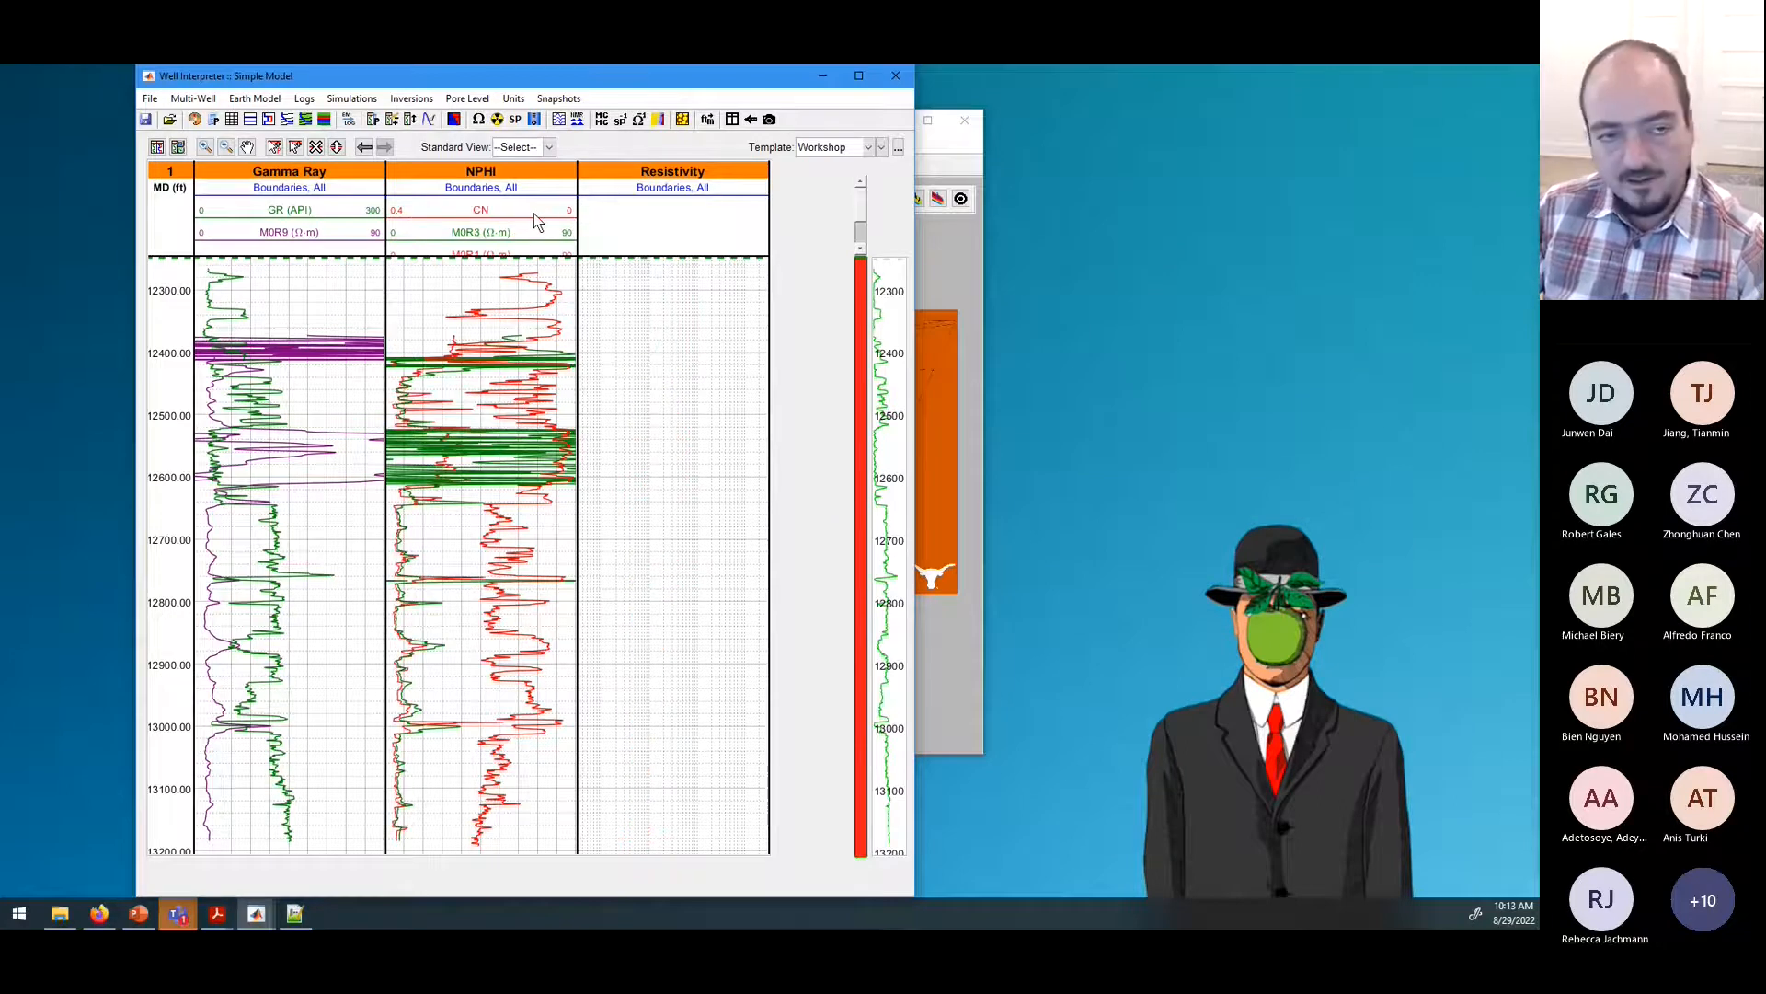
# Step: Copy the CN and M0R3 curves from the NPHI track into the Resistivity track
pyautogui.moveTo(537, 221); pyautogui.dragTo(678, 221)
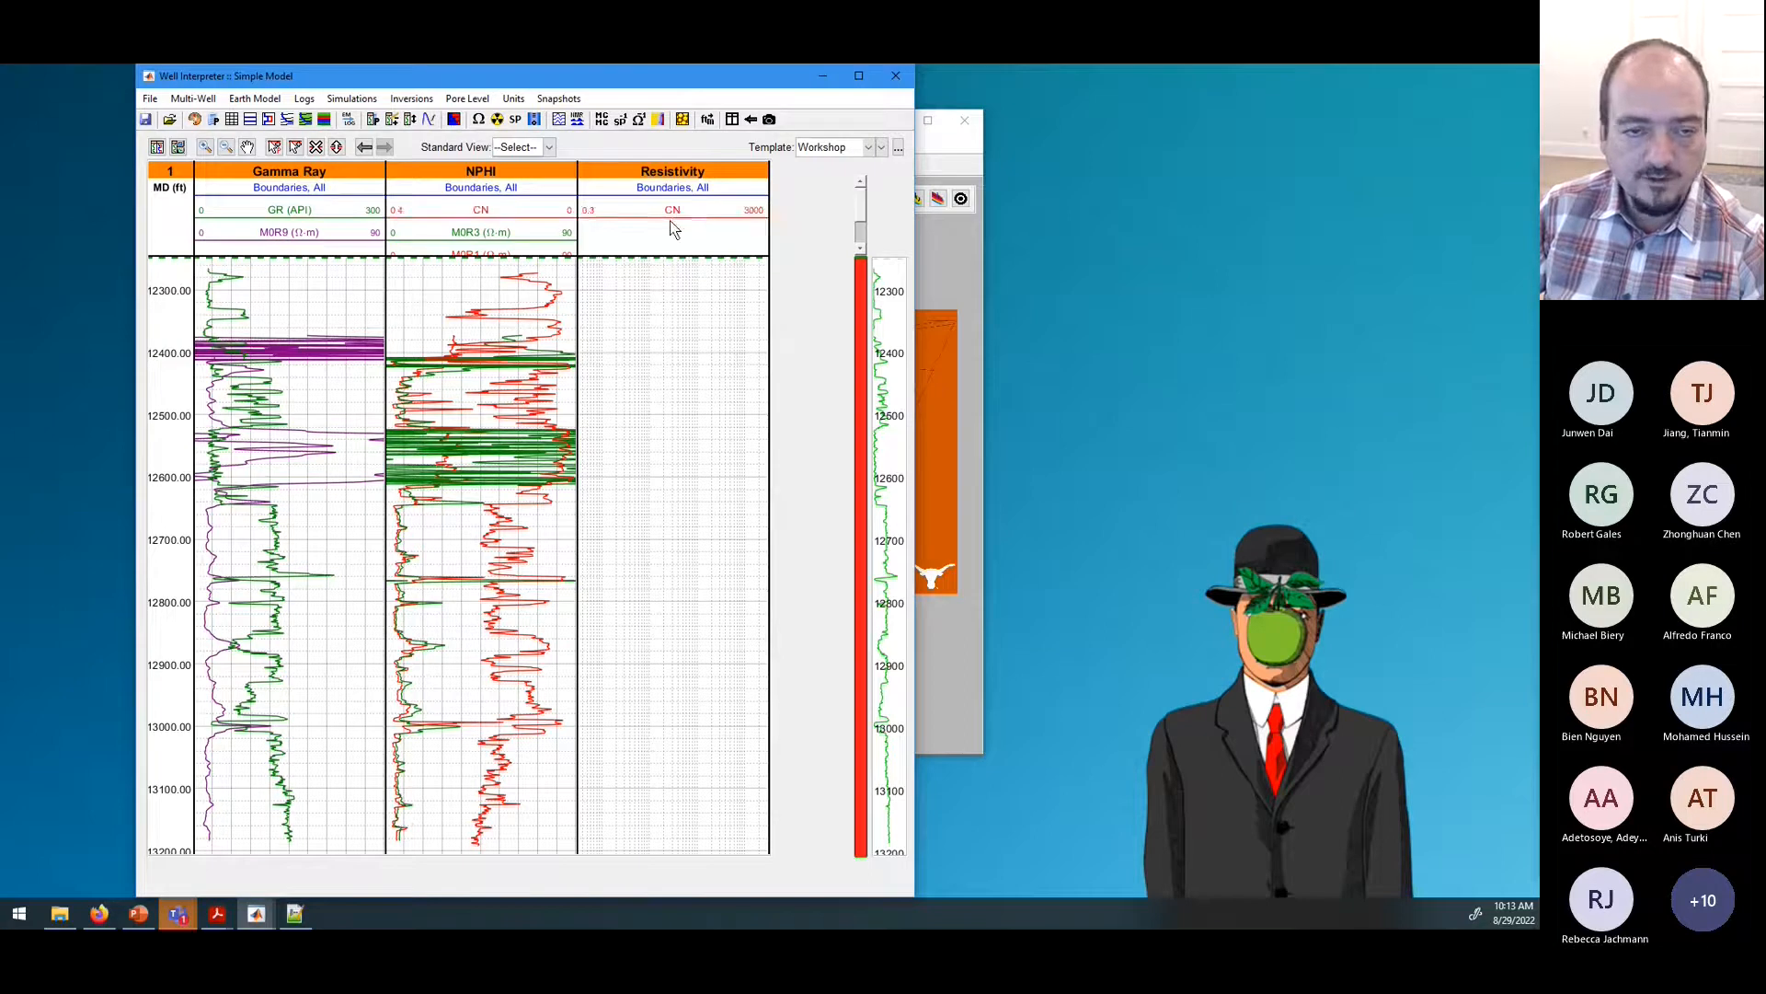
pyautogui.moveTo(553, 241); pyautogui.dragTo(657, 237)
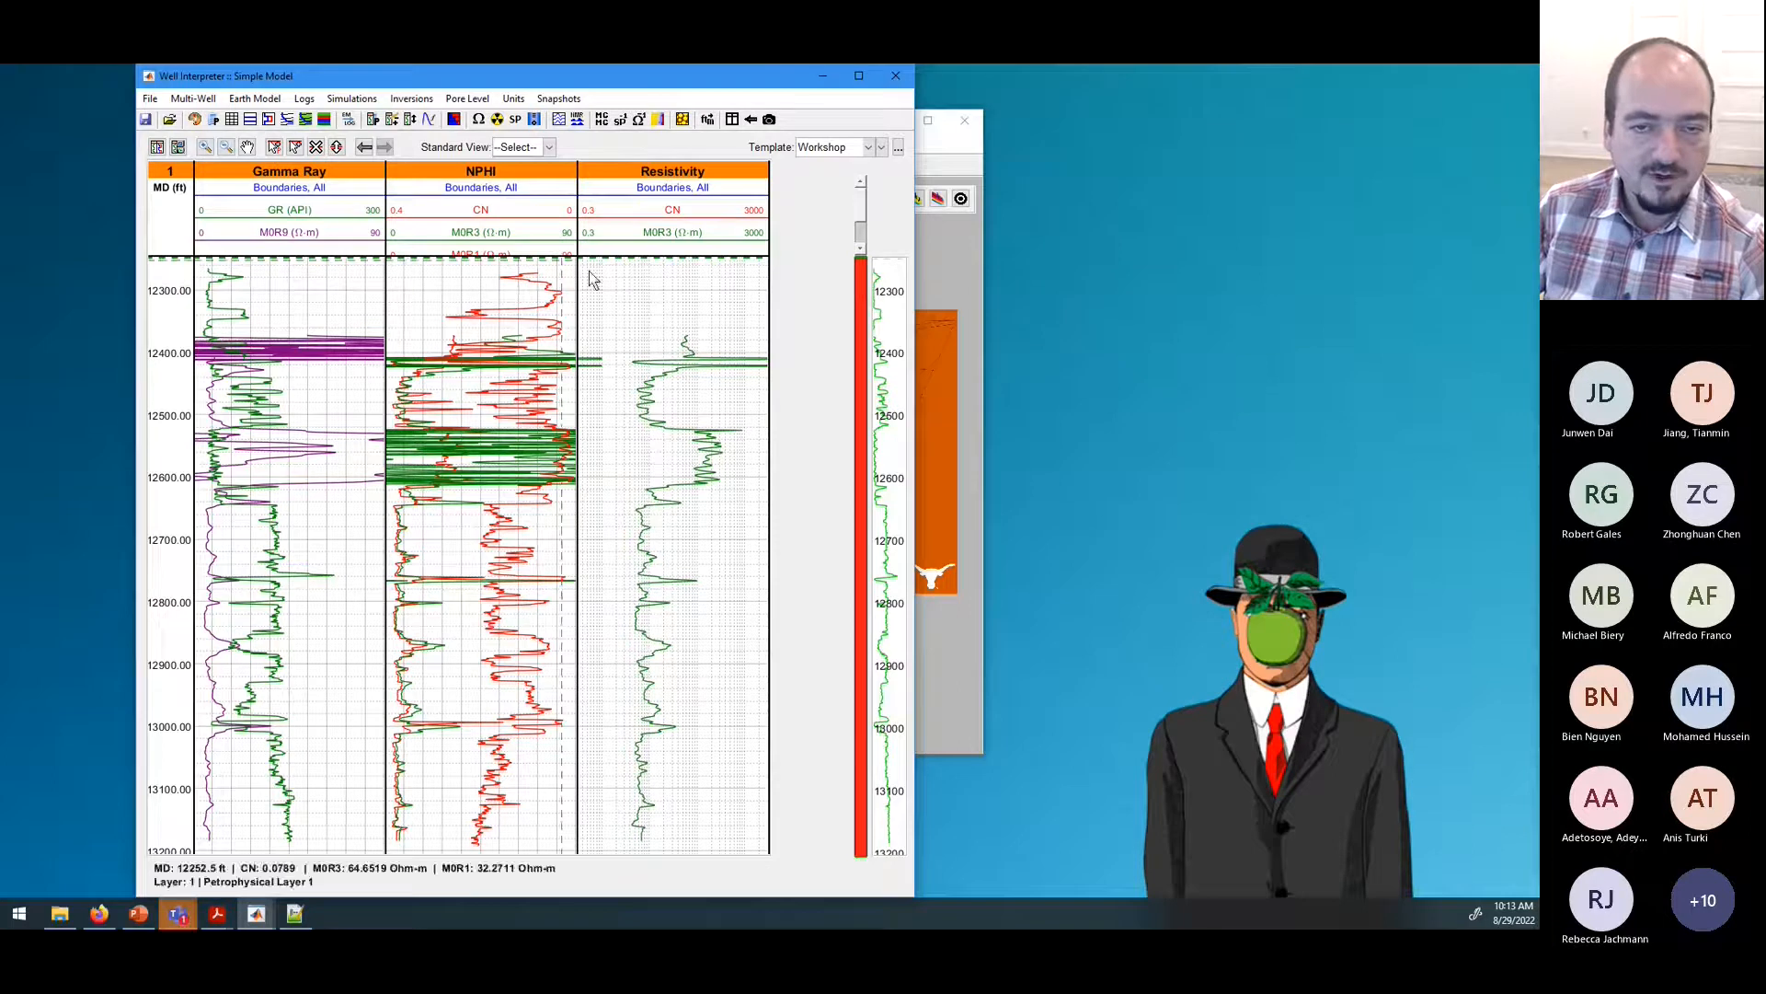
# Step: Revert the Workshop template to its version in user settings through the Template Manager and close the manager
pyautogui.click(898, 147)
pyautogui.moveTo(662, 184); pyautogui.dragTo(1200, 182)
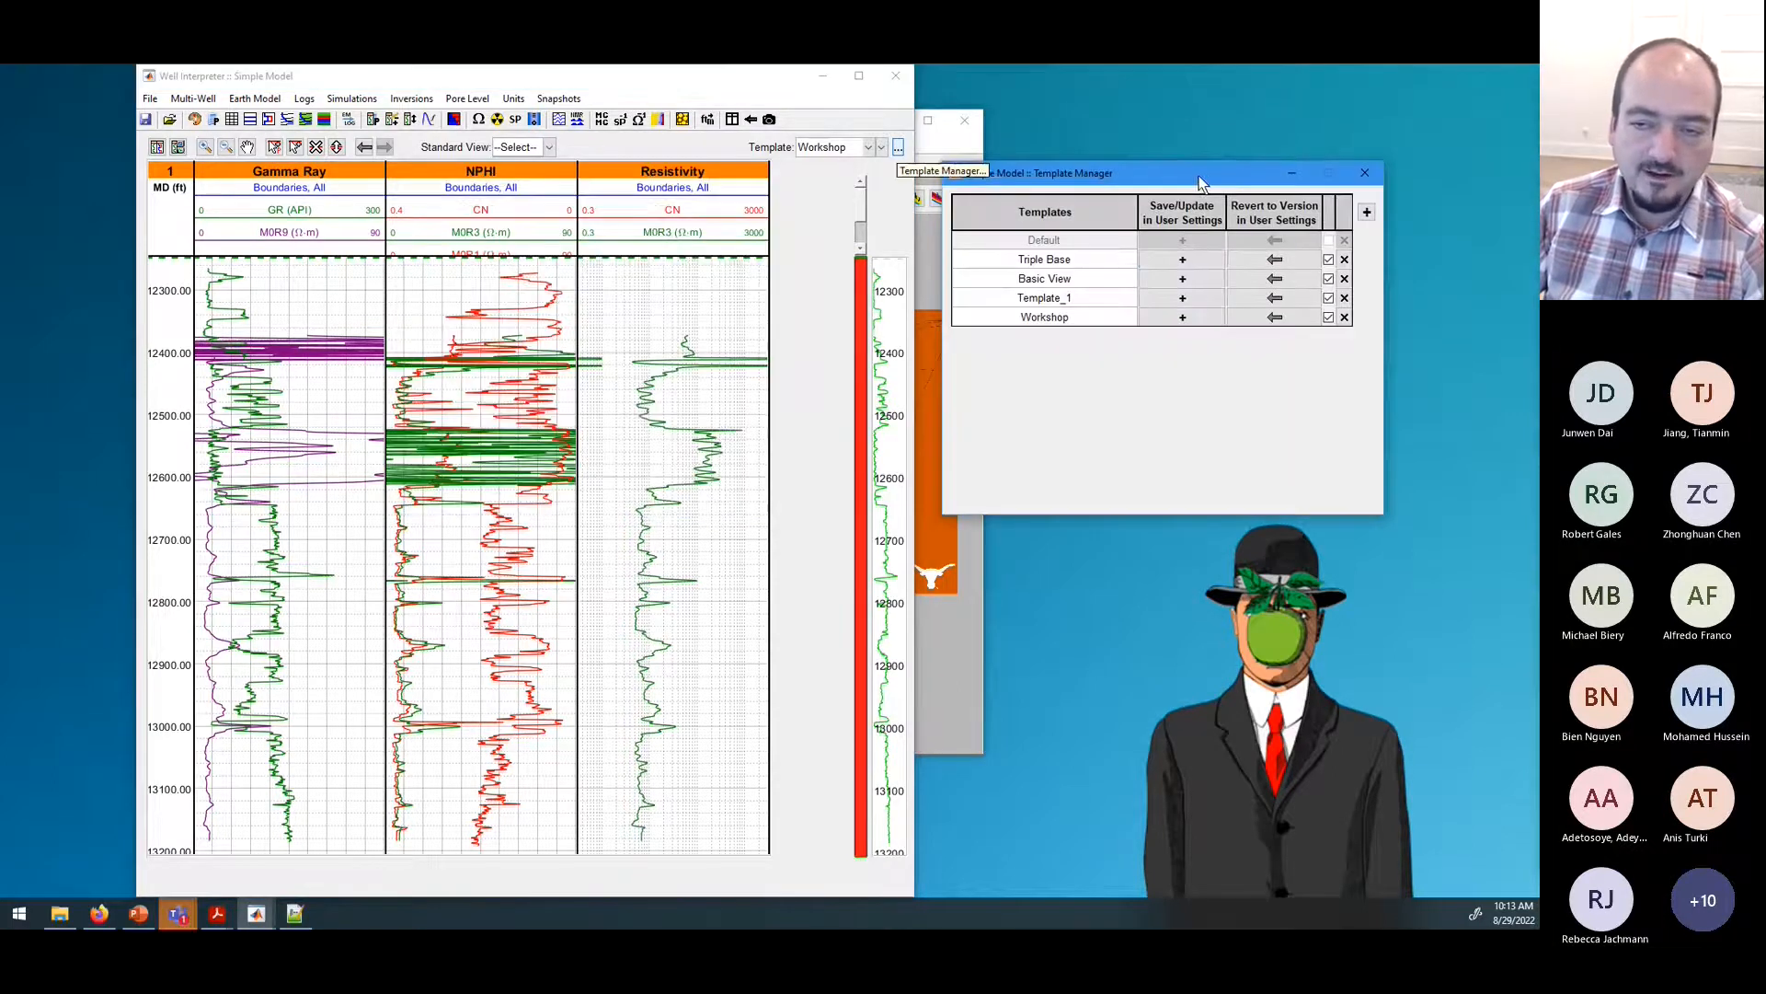
pyautogui.click(1279, 323)
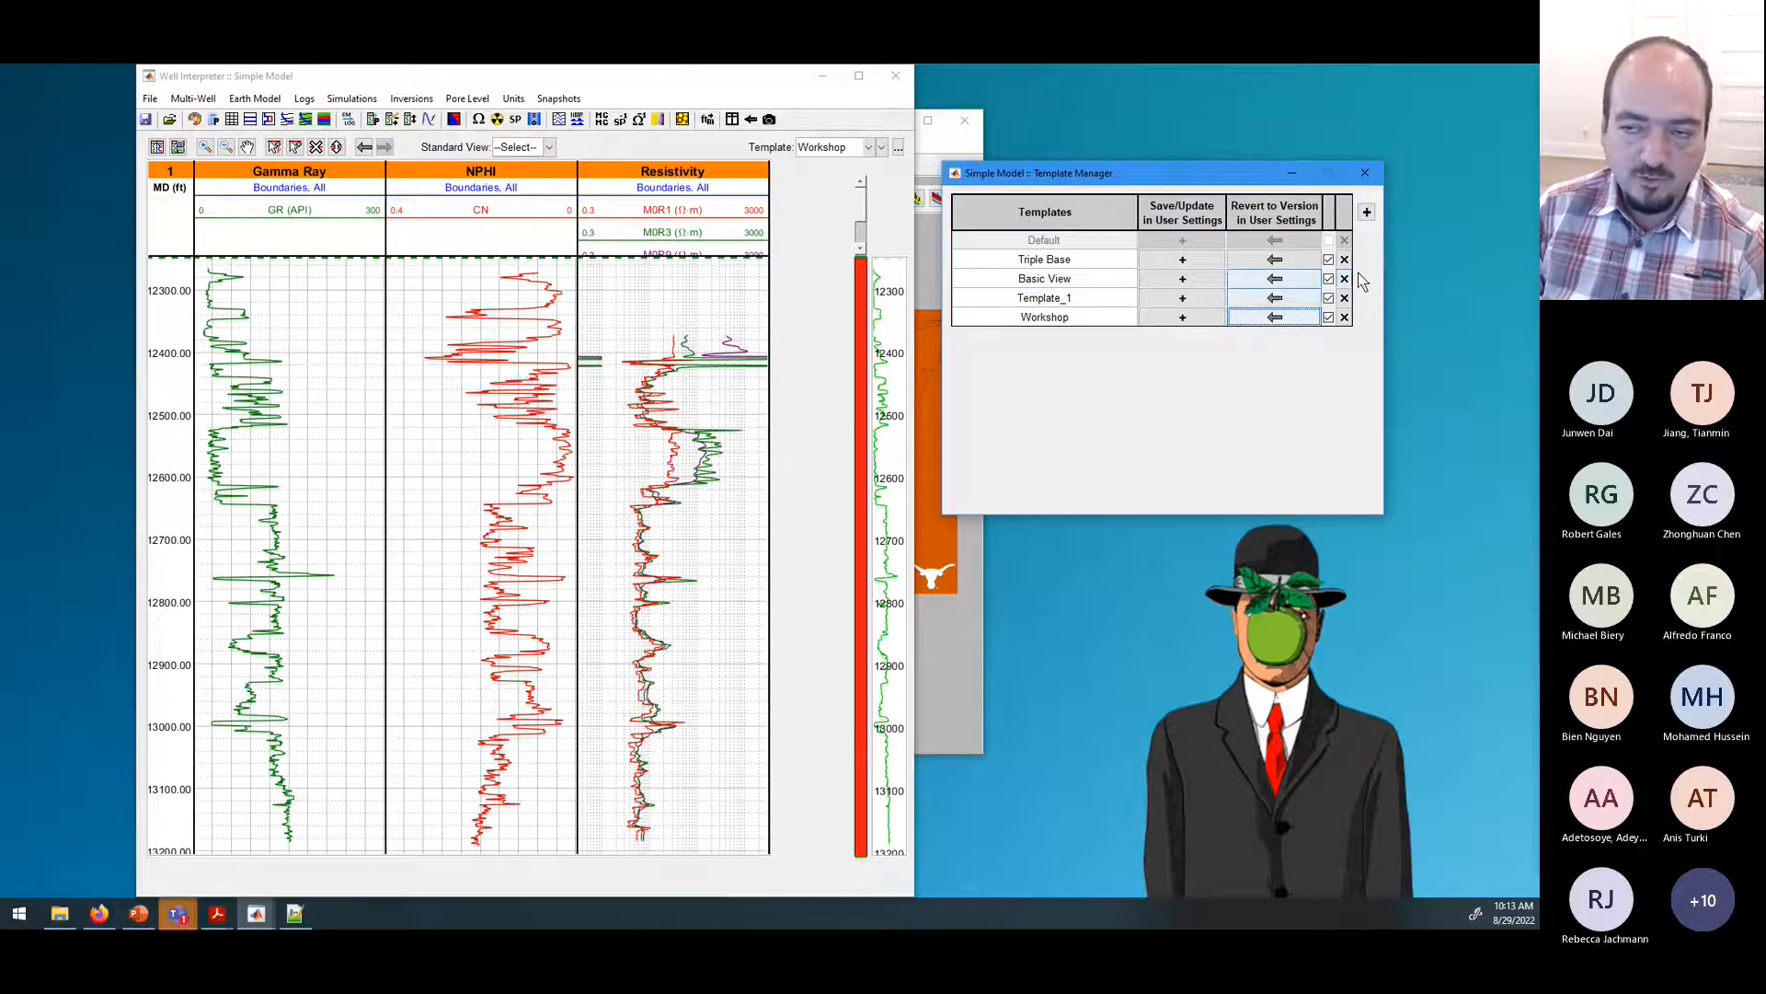
pyautogui.click(1371, 173)
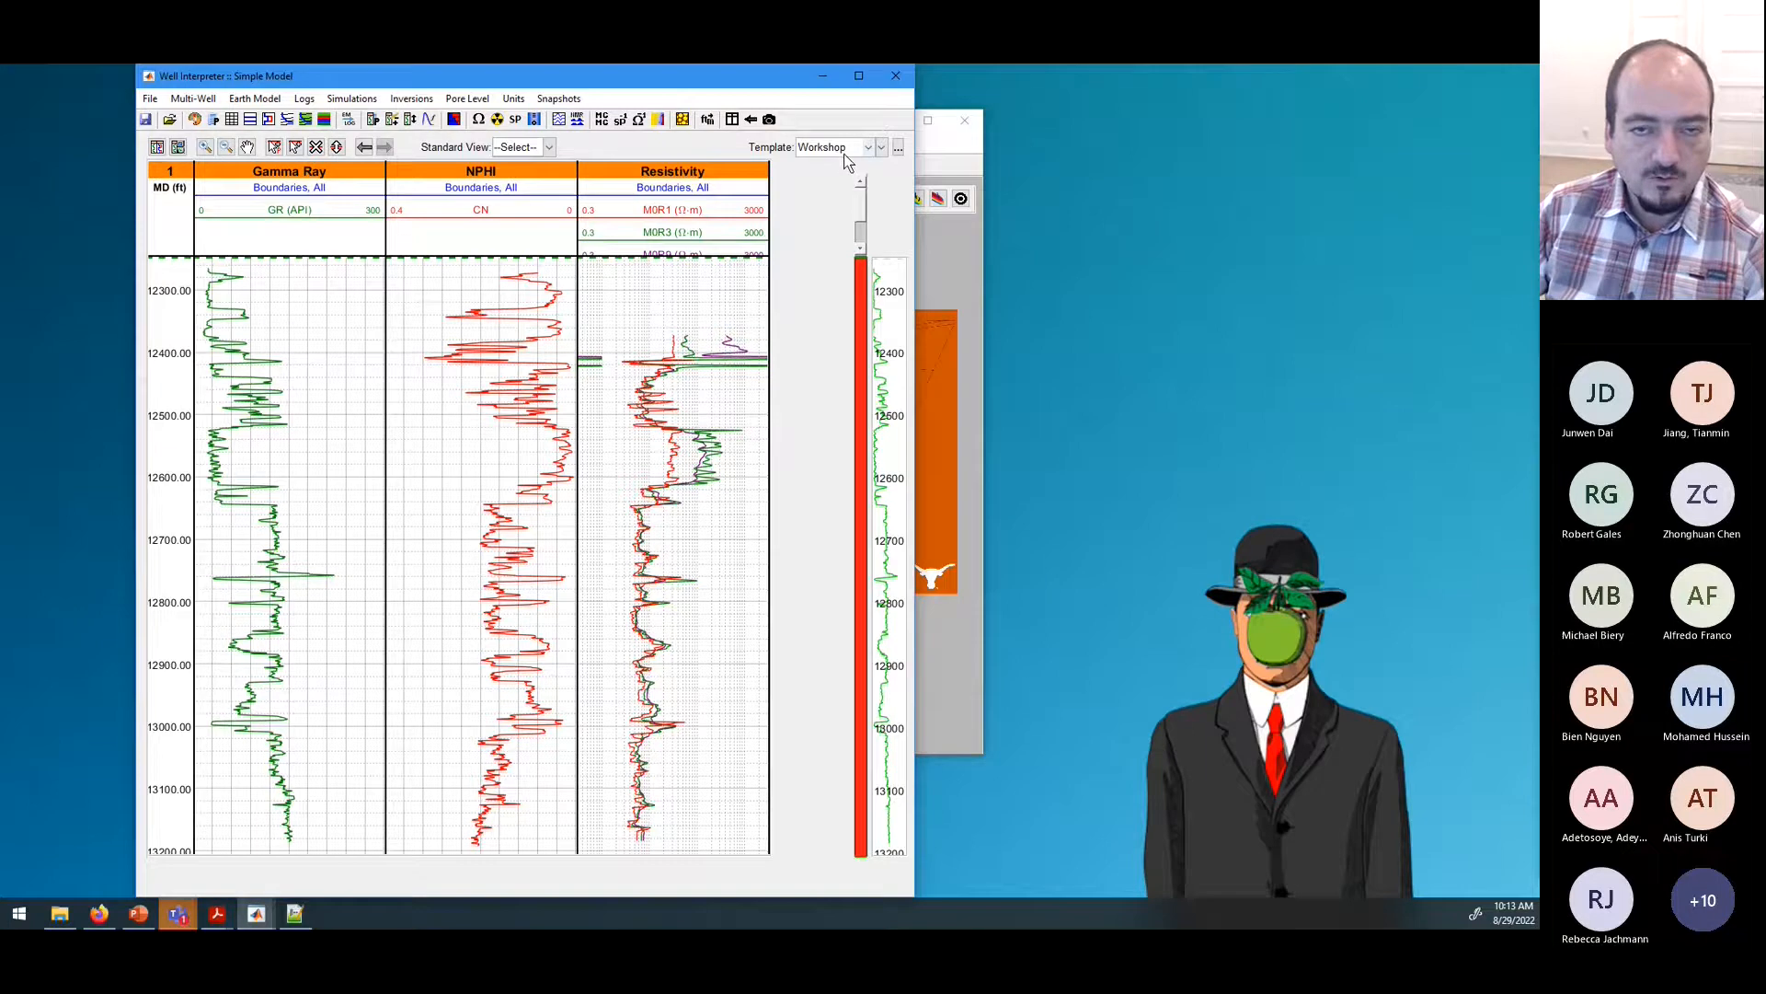
# Step: Set the standard view scale of the well logs to 1:100 and bring the depths around 12400 ft into view
pyautogui.click(549, 148)
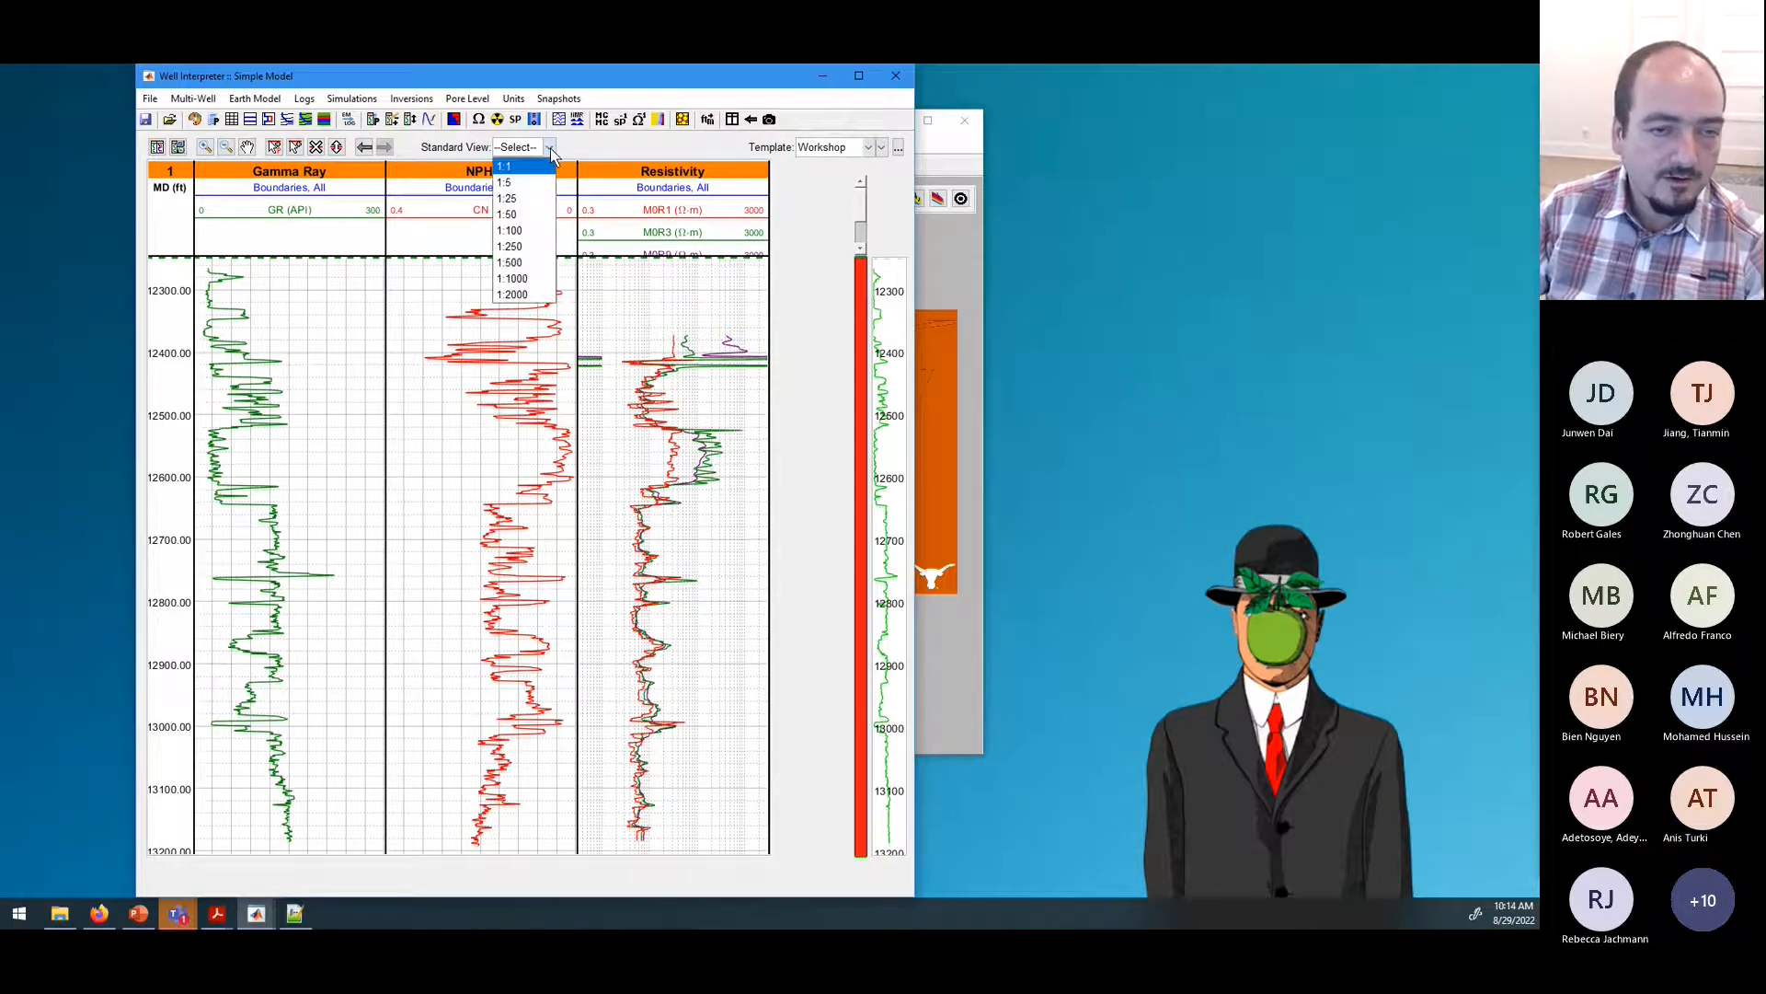
pyautogui.click(522, 234)
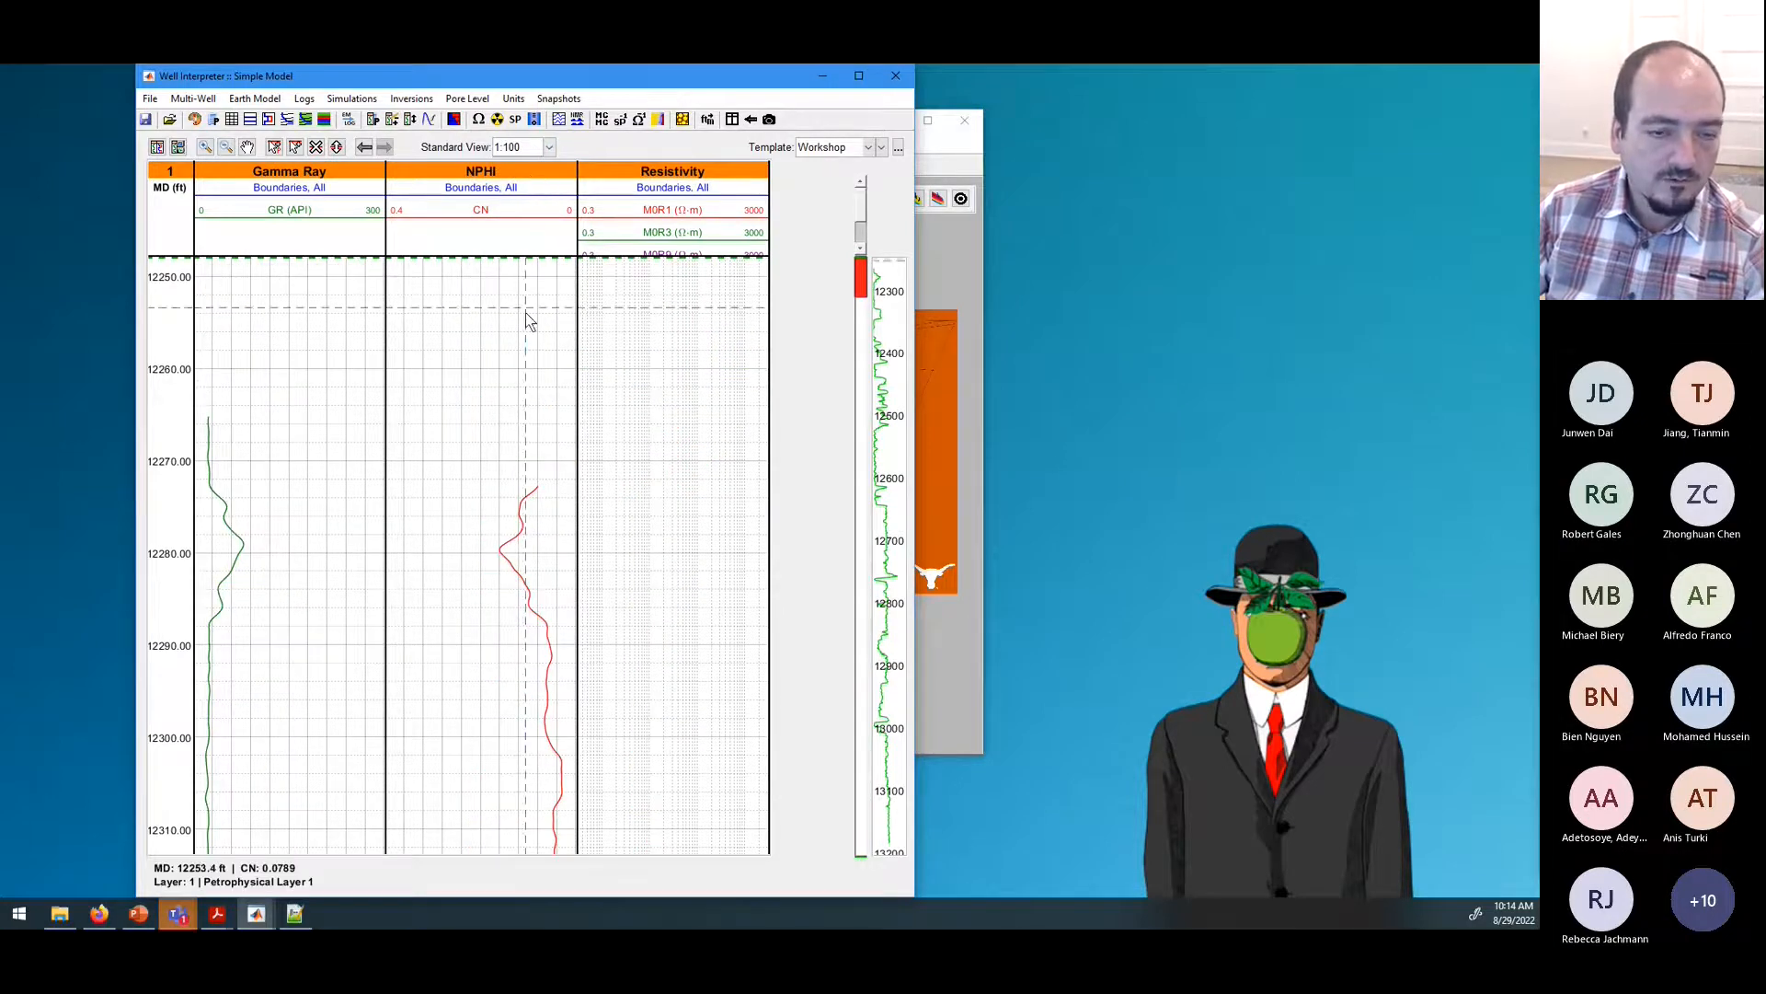
pyautogui.scroll(-8, 538, 427)
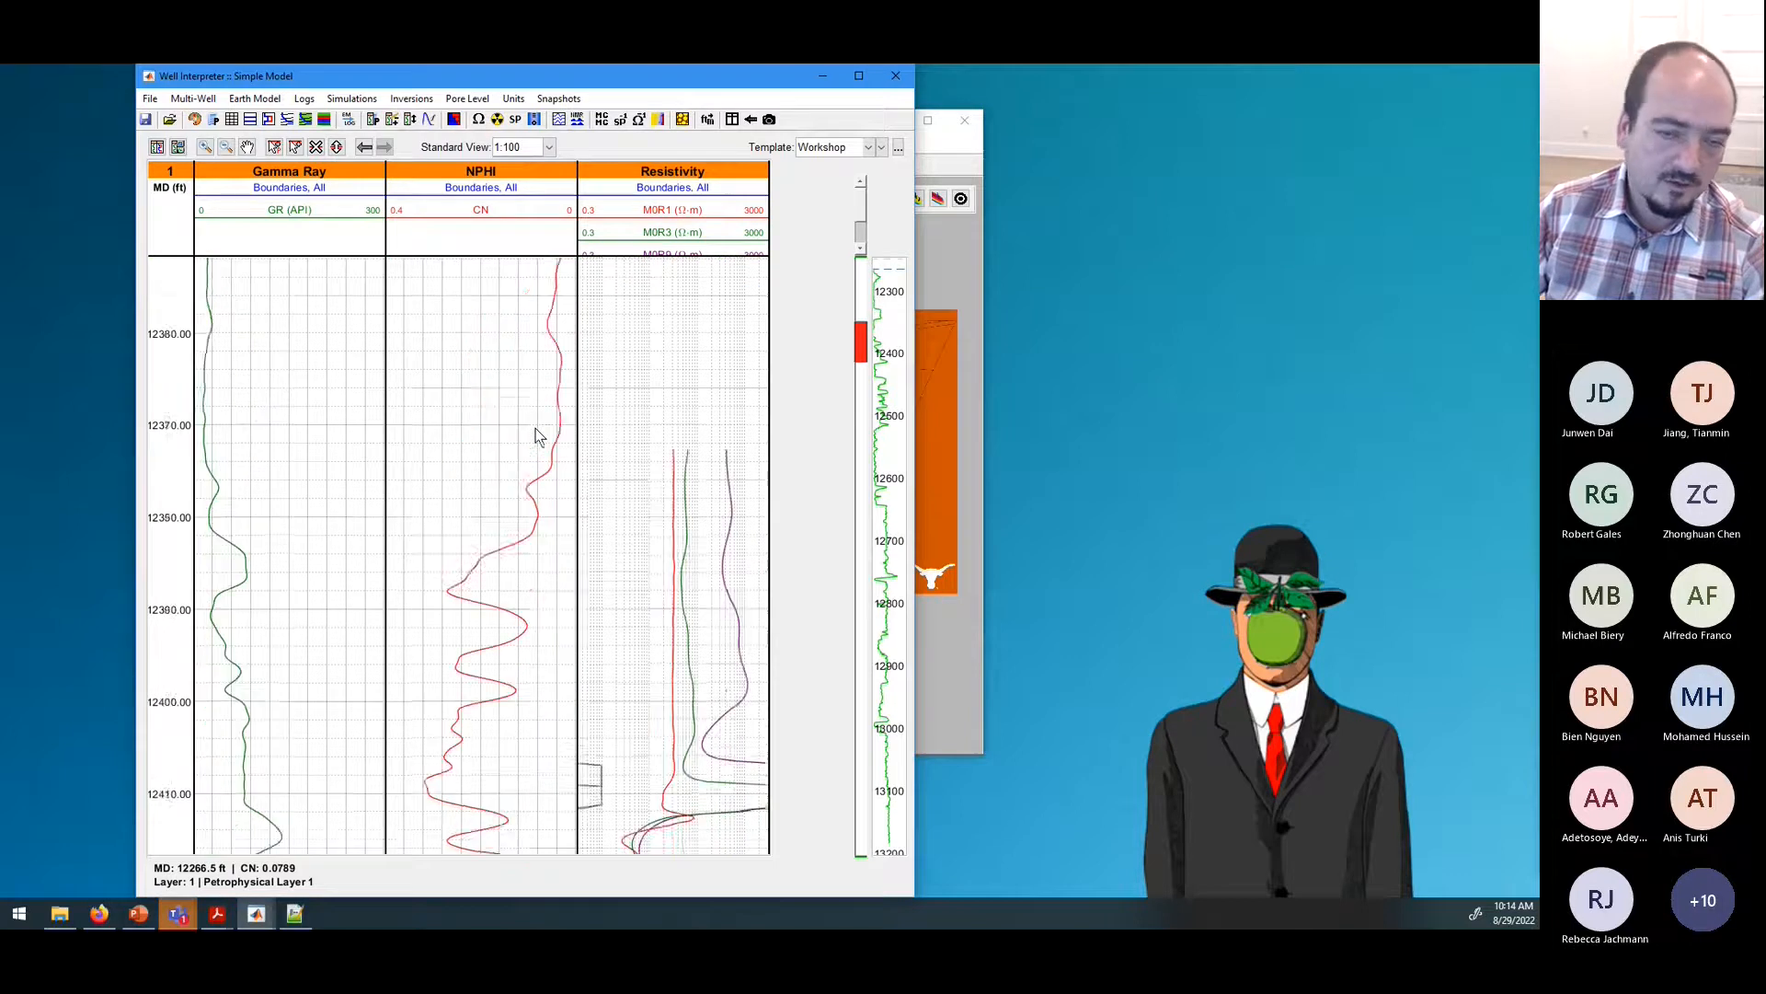
# Step: Set the standard view scale to 1:500 and open the track display settings for the Workshop template
pyautogui.click(549, 147)
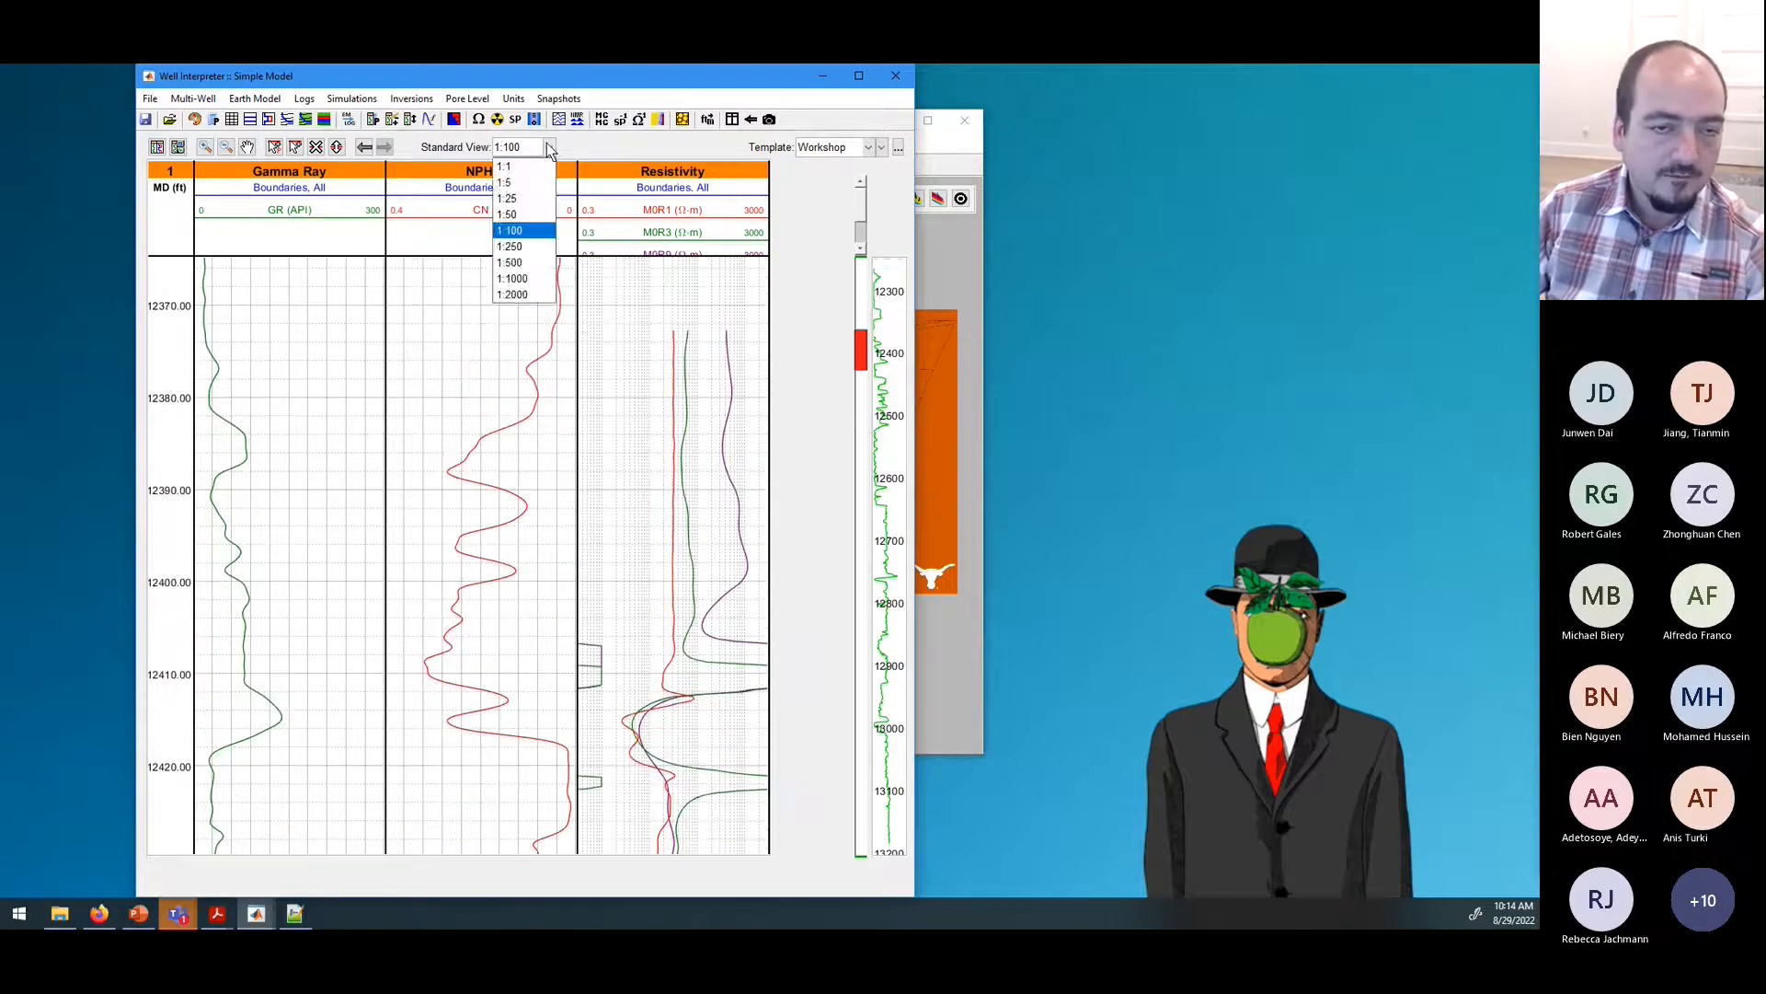
pyautogui.click(517, 262)
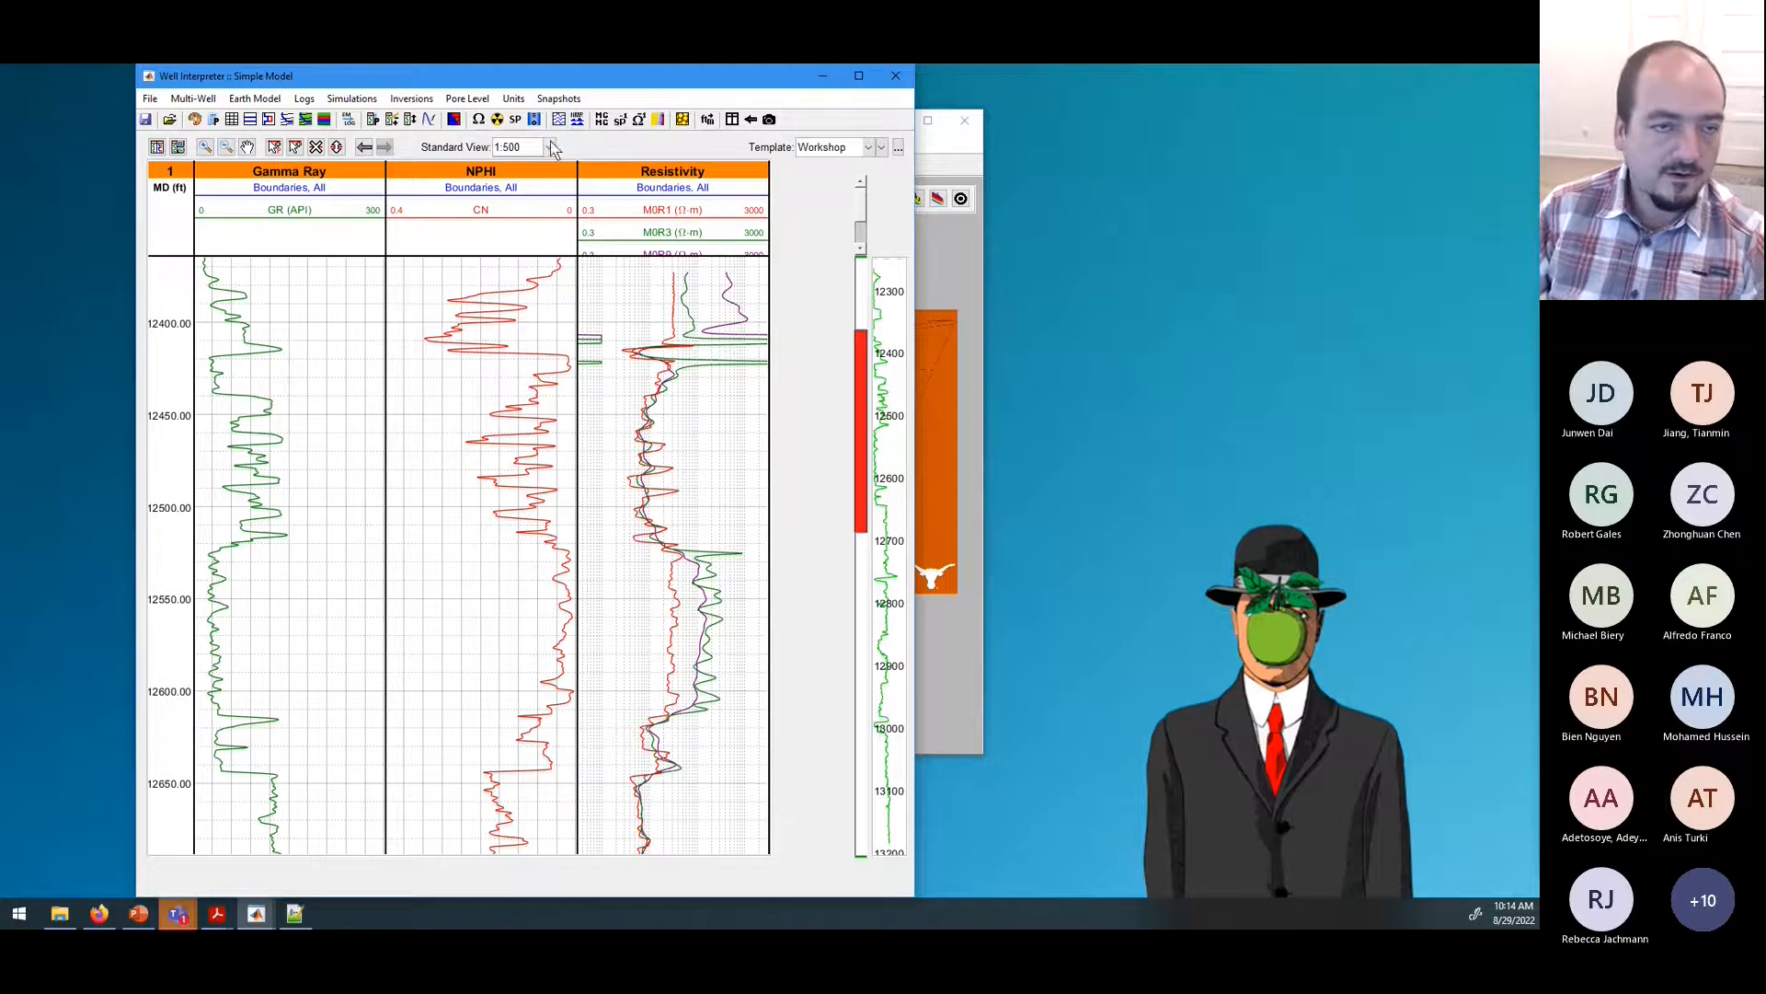
pyautogui.click(178, 148)
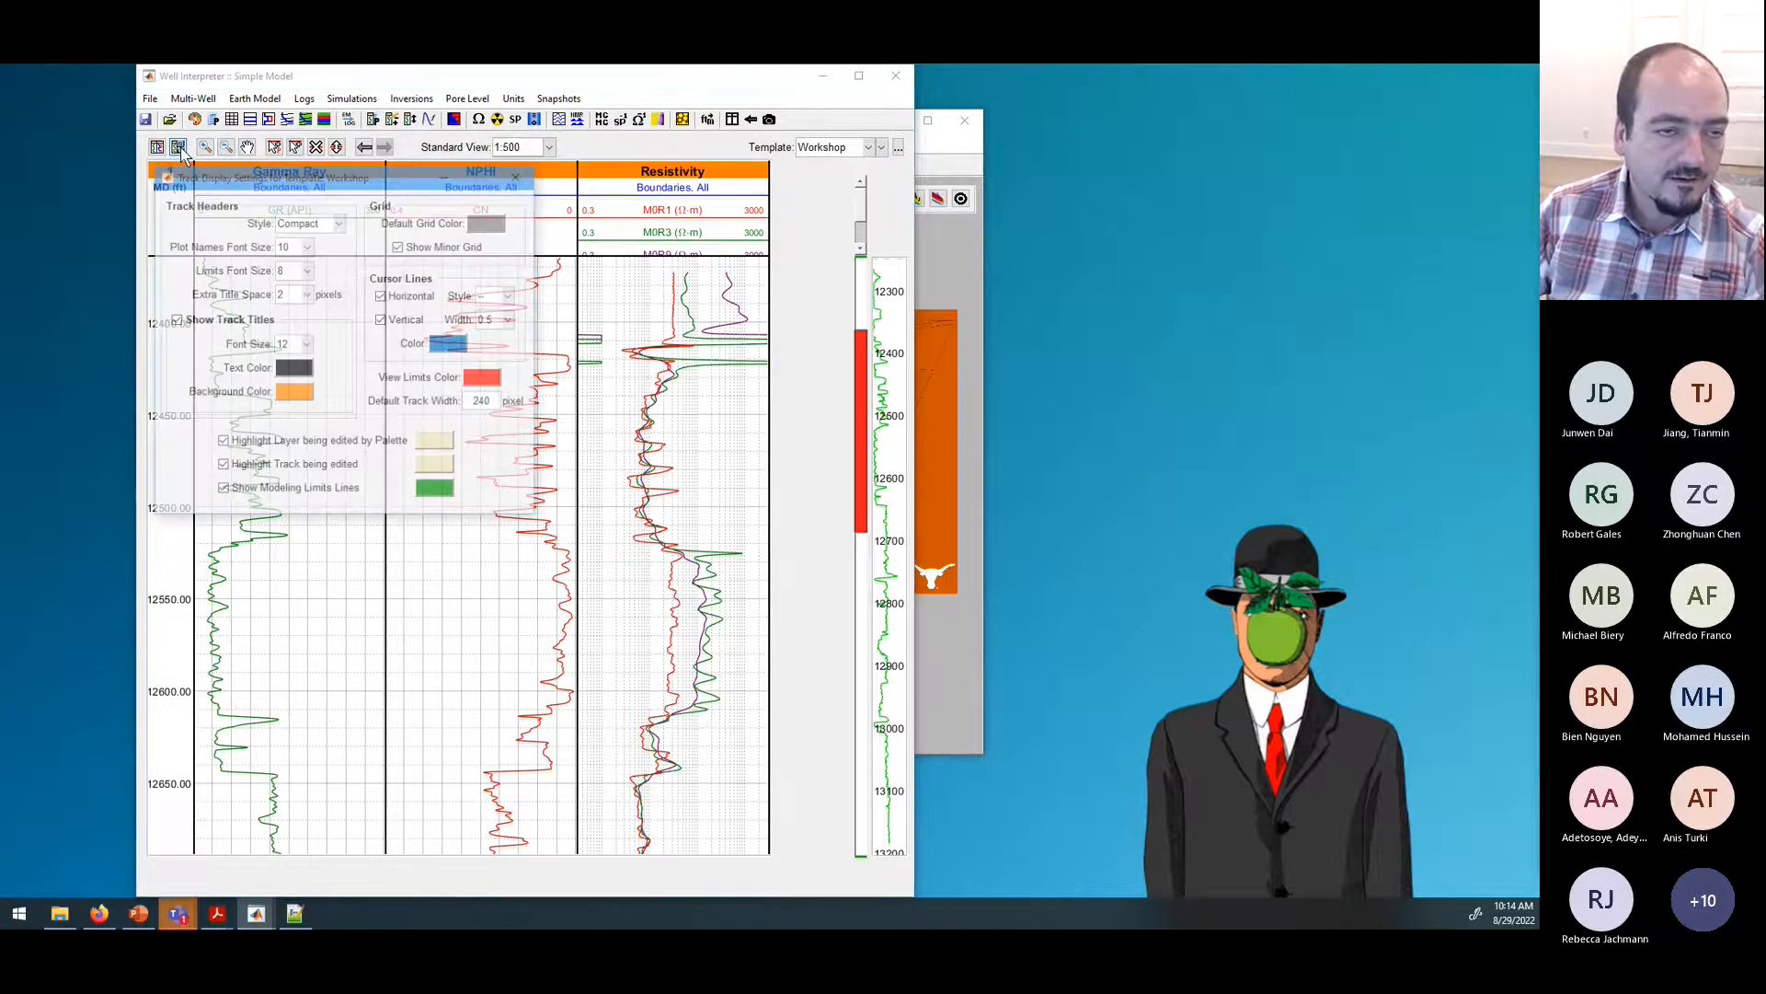
pyautogui.moveTo(283, 179); pyautogui.dragTo(963, 184)
pyautogui.moveTo(961, 180); pyautogui.dragTo(951, 183)
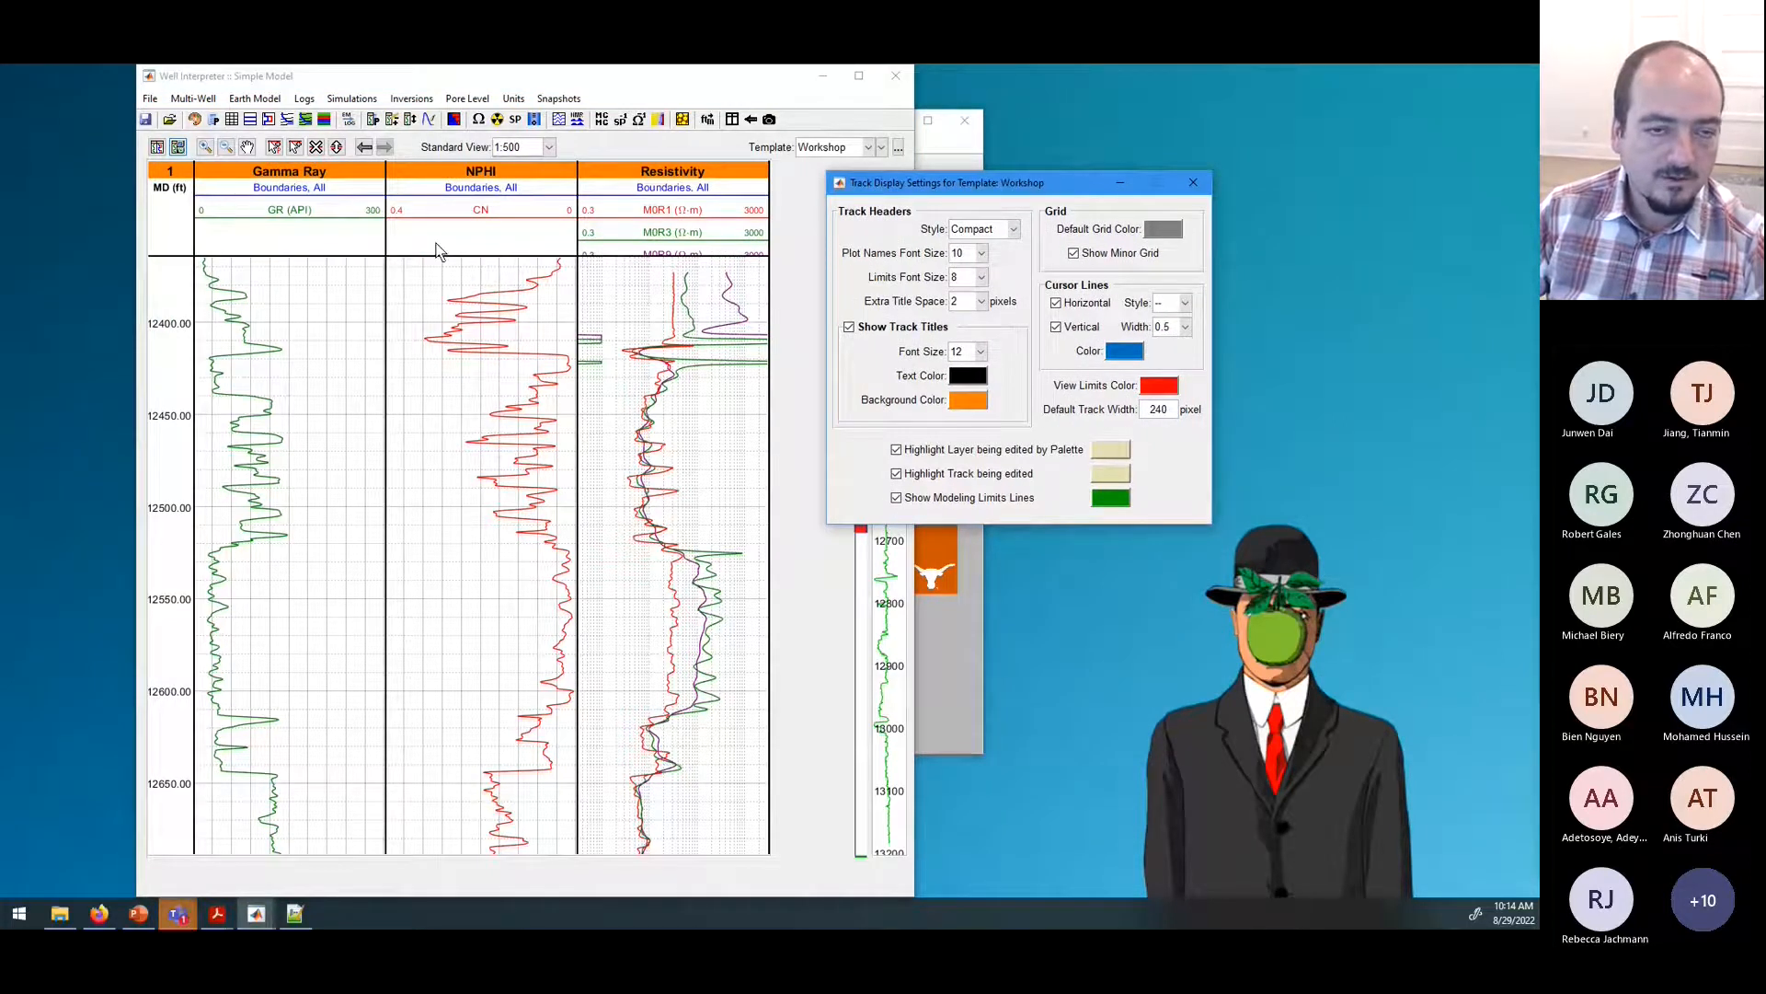
# Step: Try the Expanded track header style, and return the style to Compact
pyautogui.click(1012, 229)
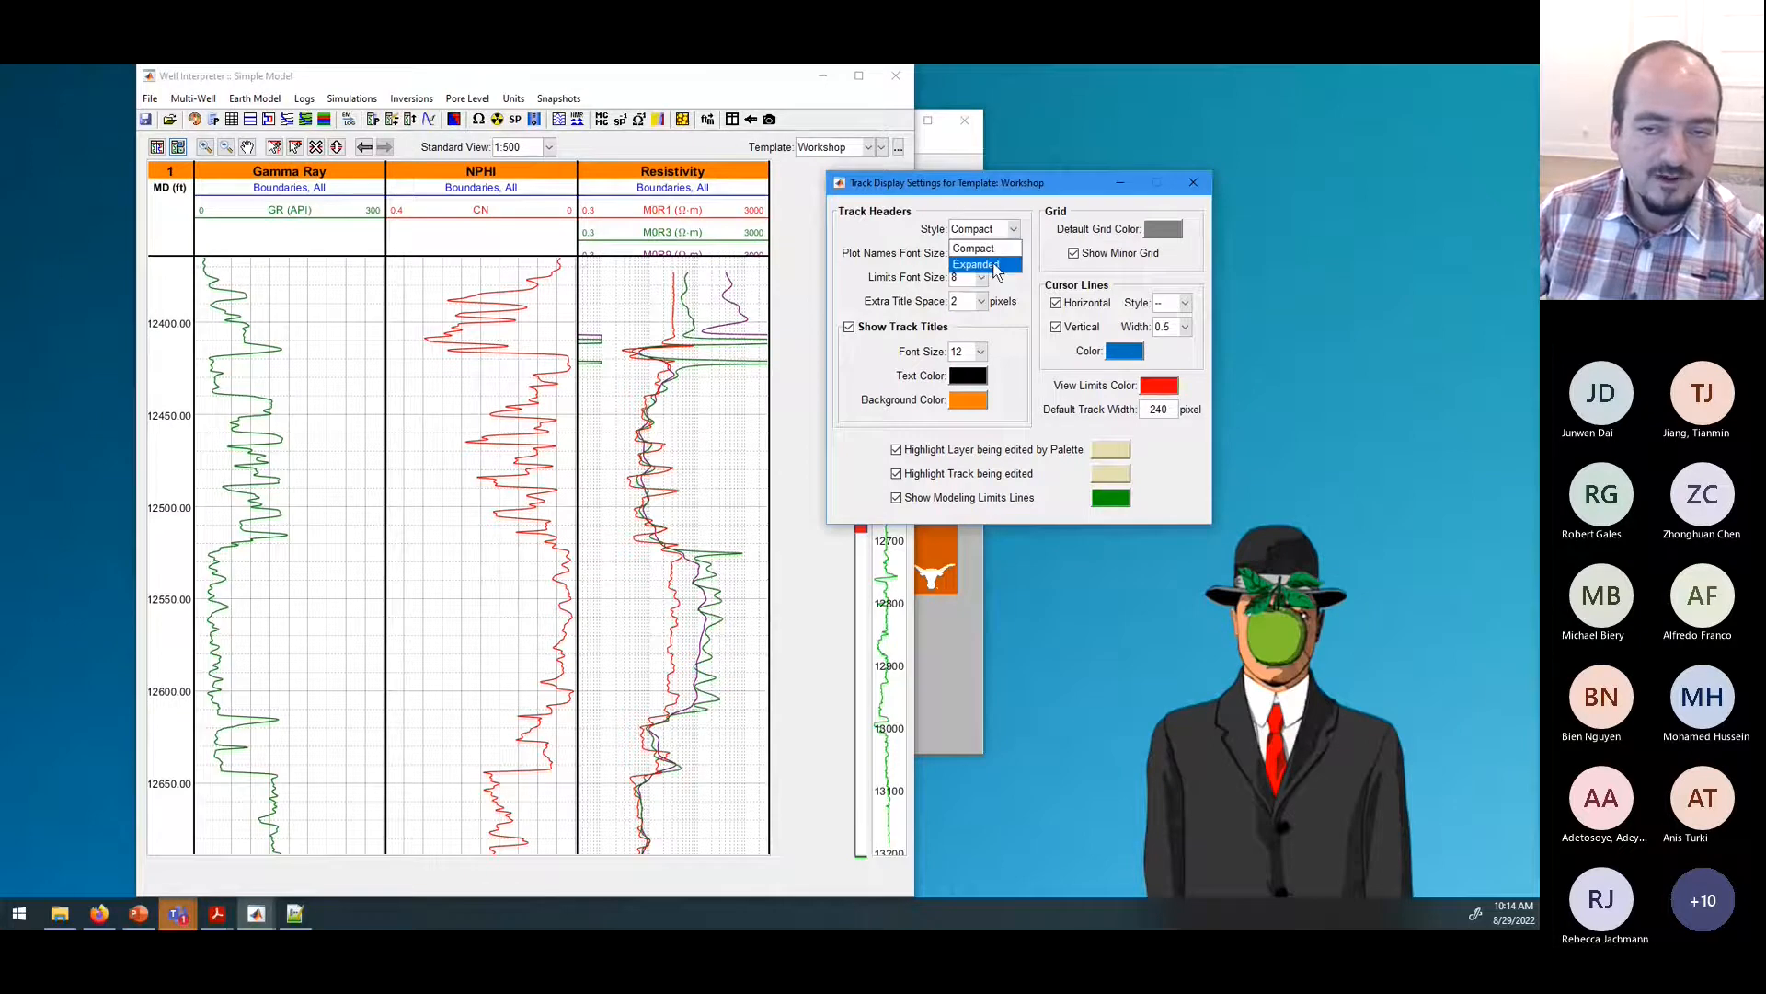
pyautogui.click(989, 253)
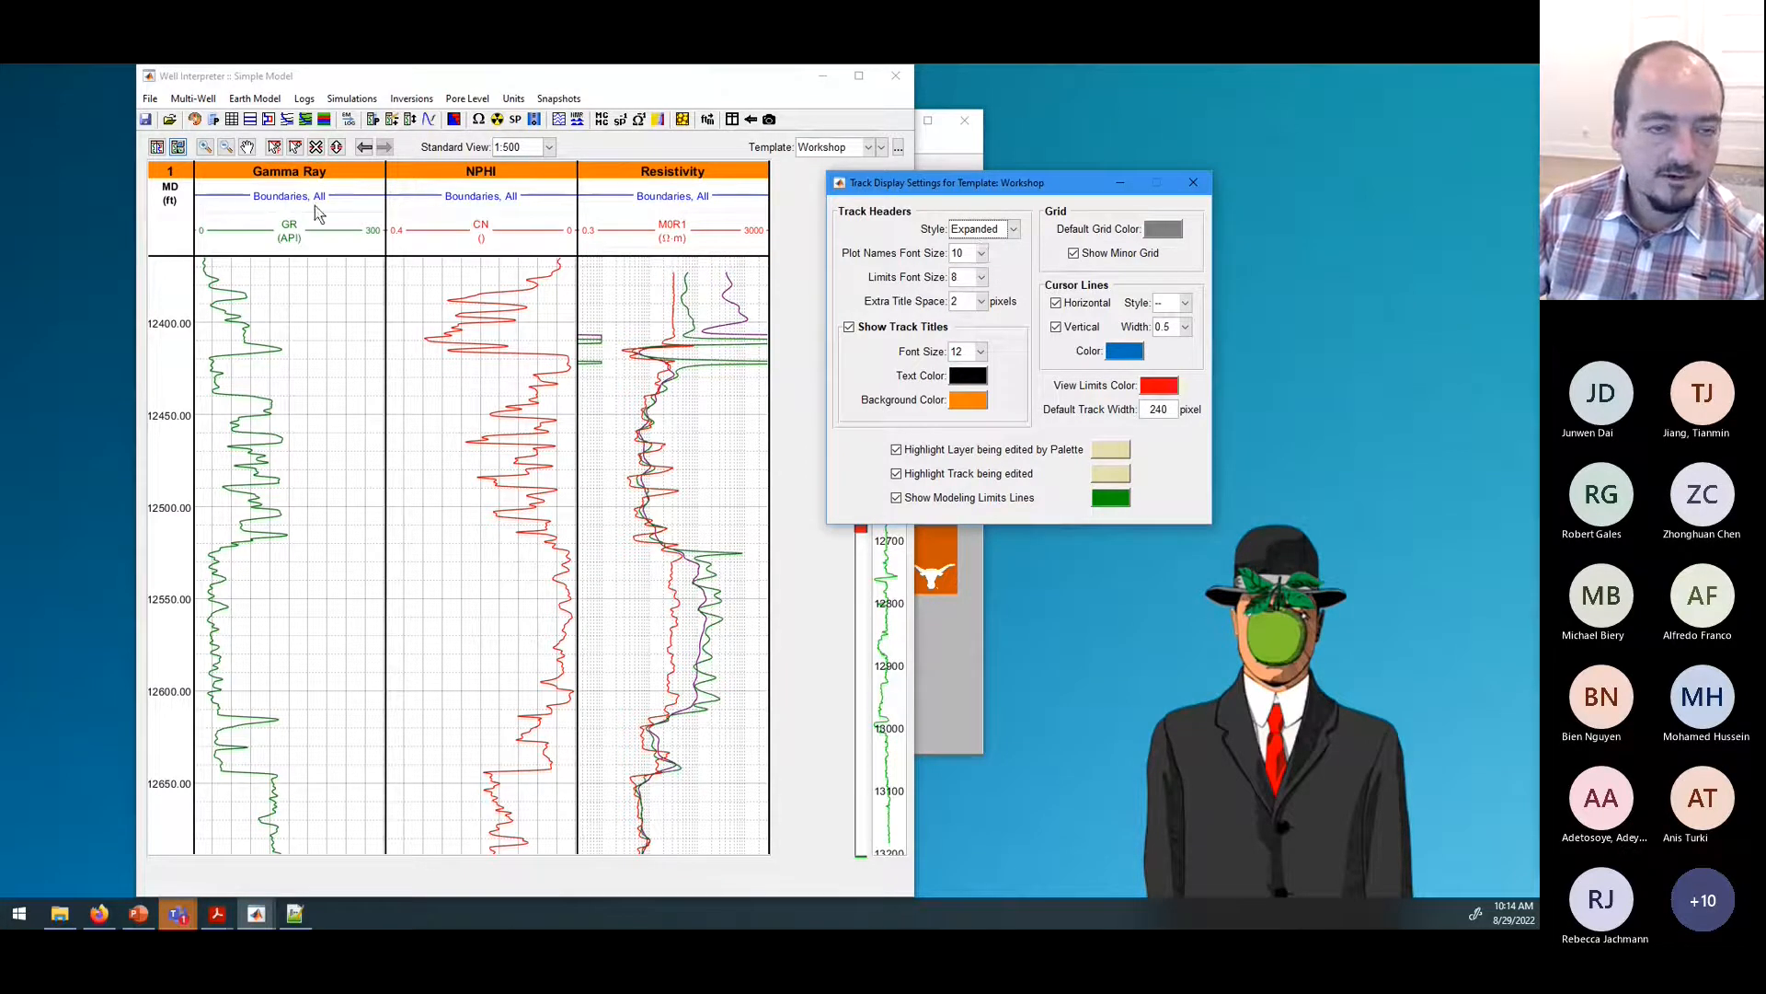
pyautogui.click(1012, 229)
pyautogui.click(1004, 253)
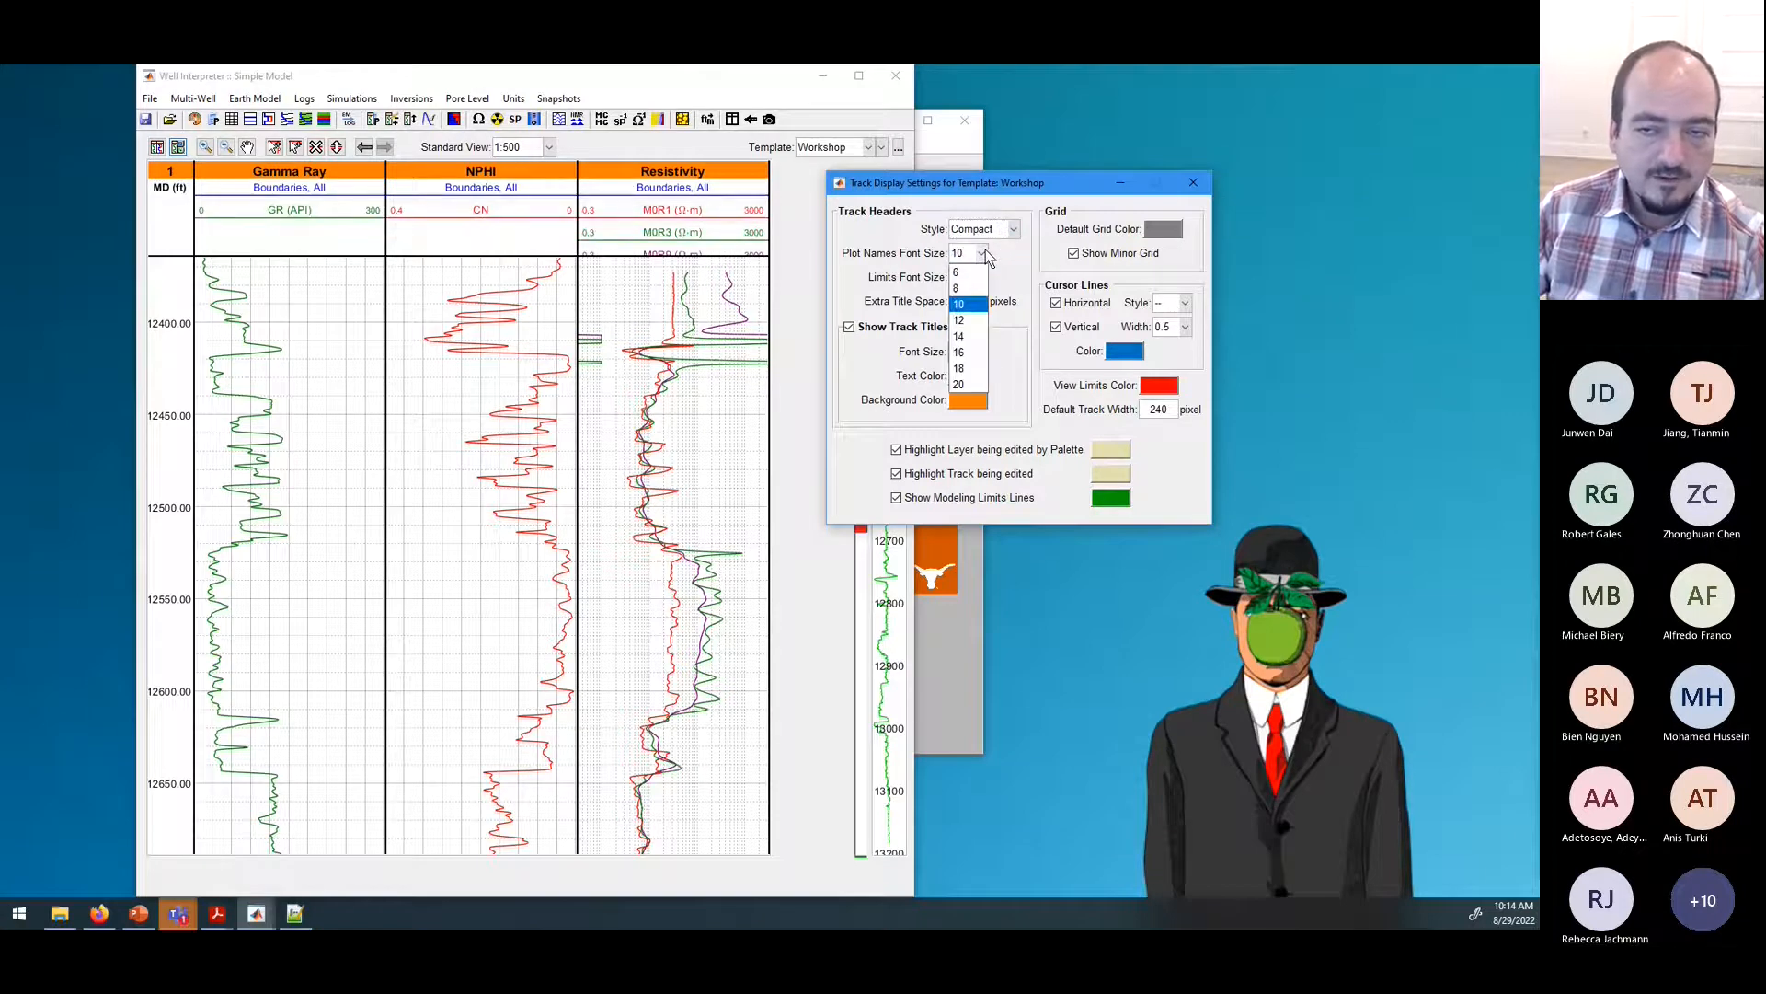
# Step: Try a plot names font size of 14 in the track headers, and return it to 10
pyautogui.click(981, 253)
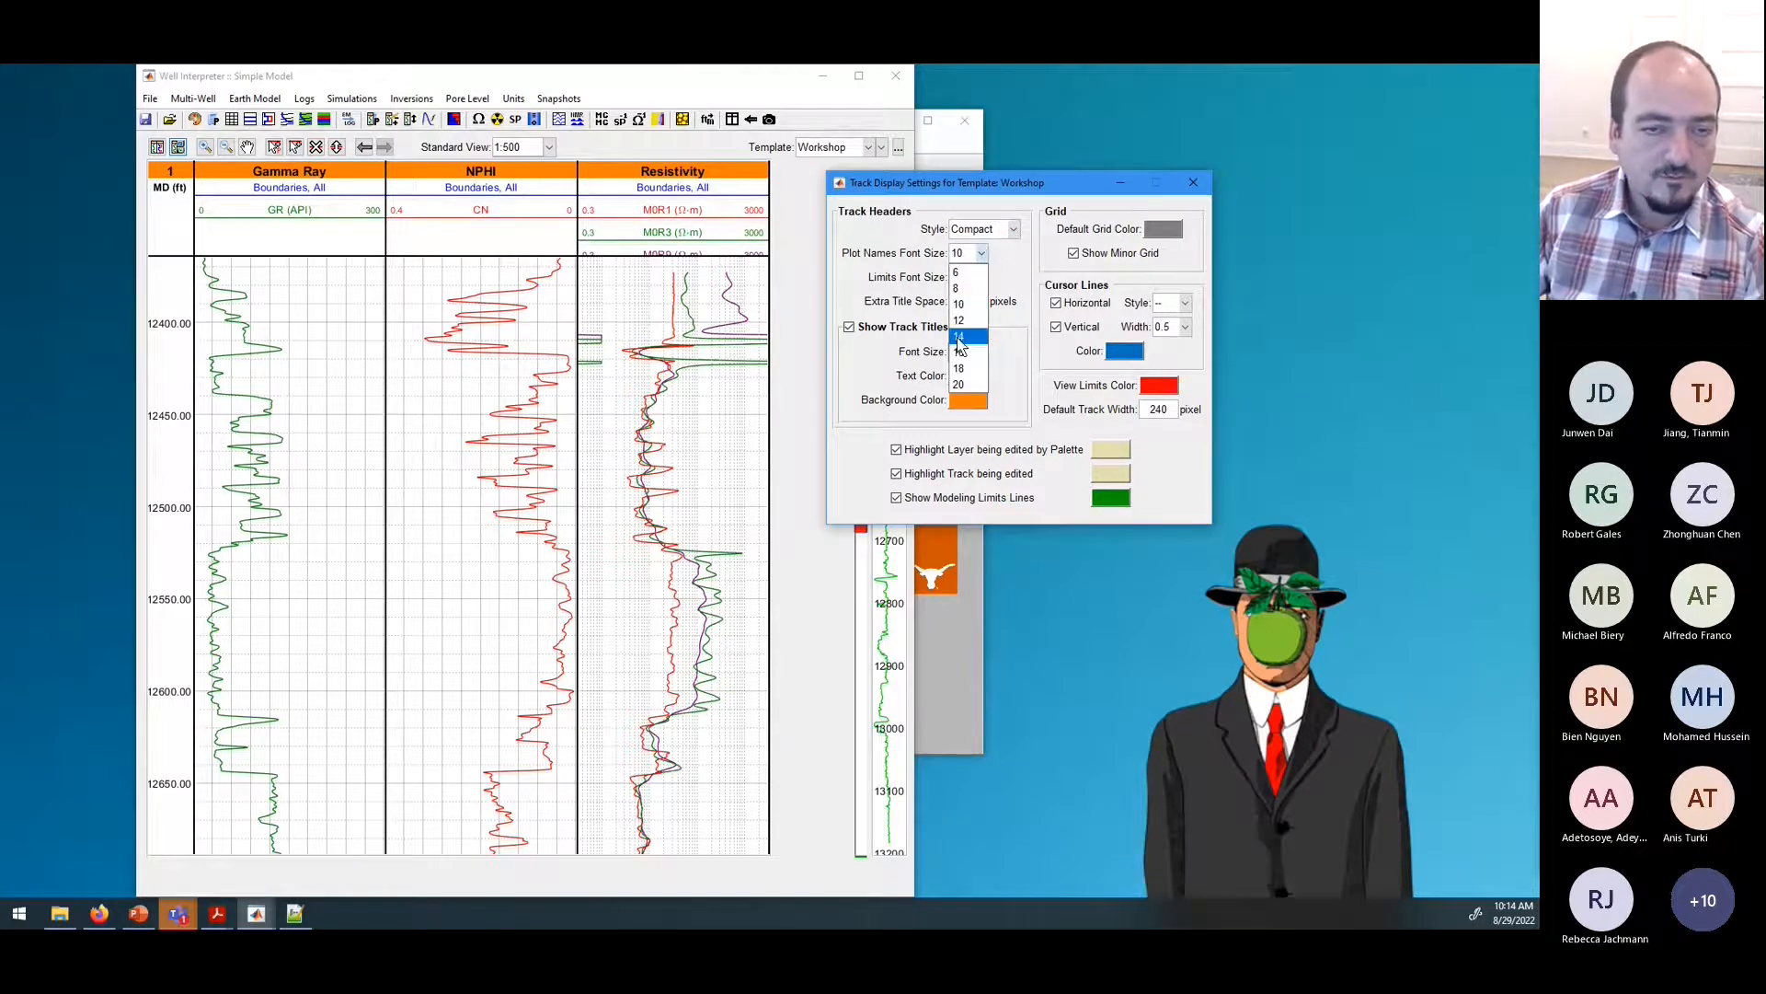
pyautogui.click(960, 336)
pyautogui.click(981, 253)
pyautogui.click(968, 304)
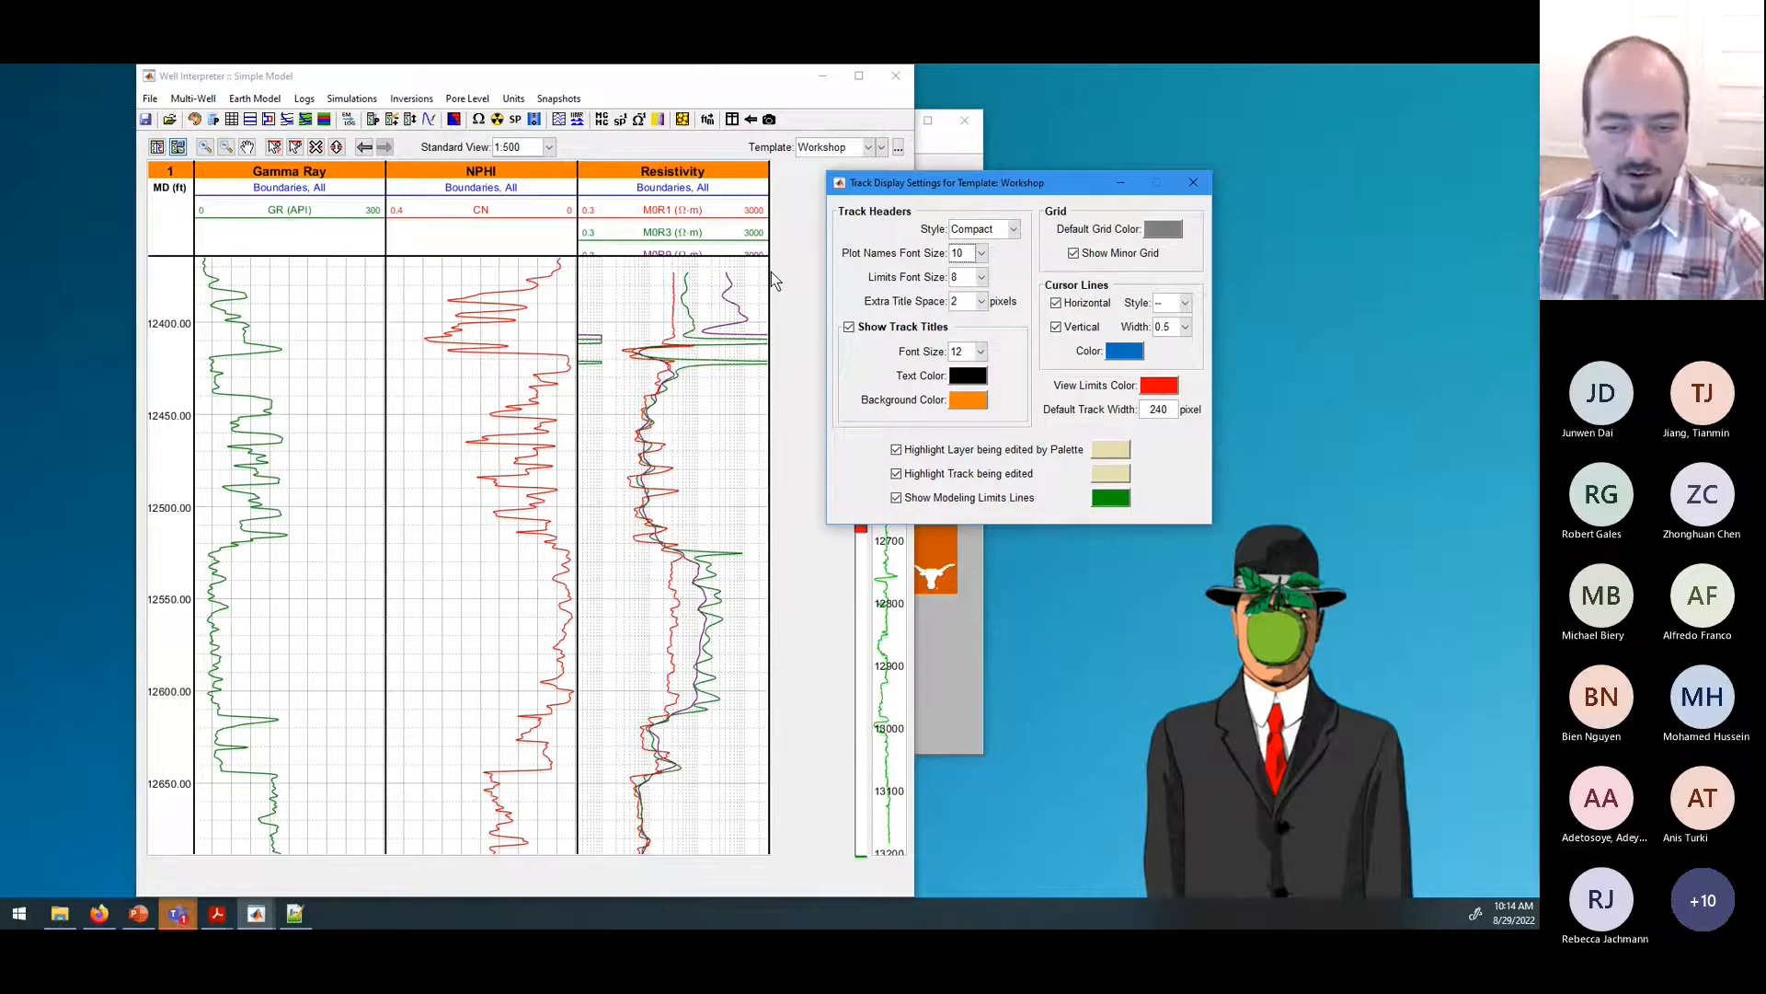
# Step: Set the background color of the track titles to blue
pyautogui.click(982, 409)
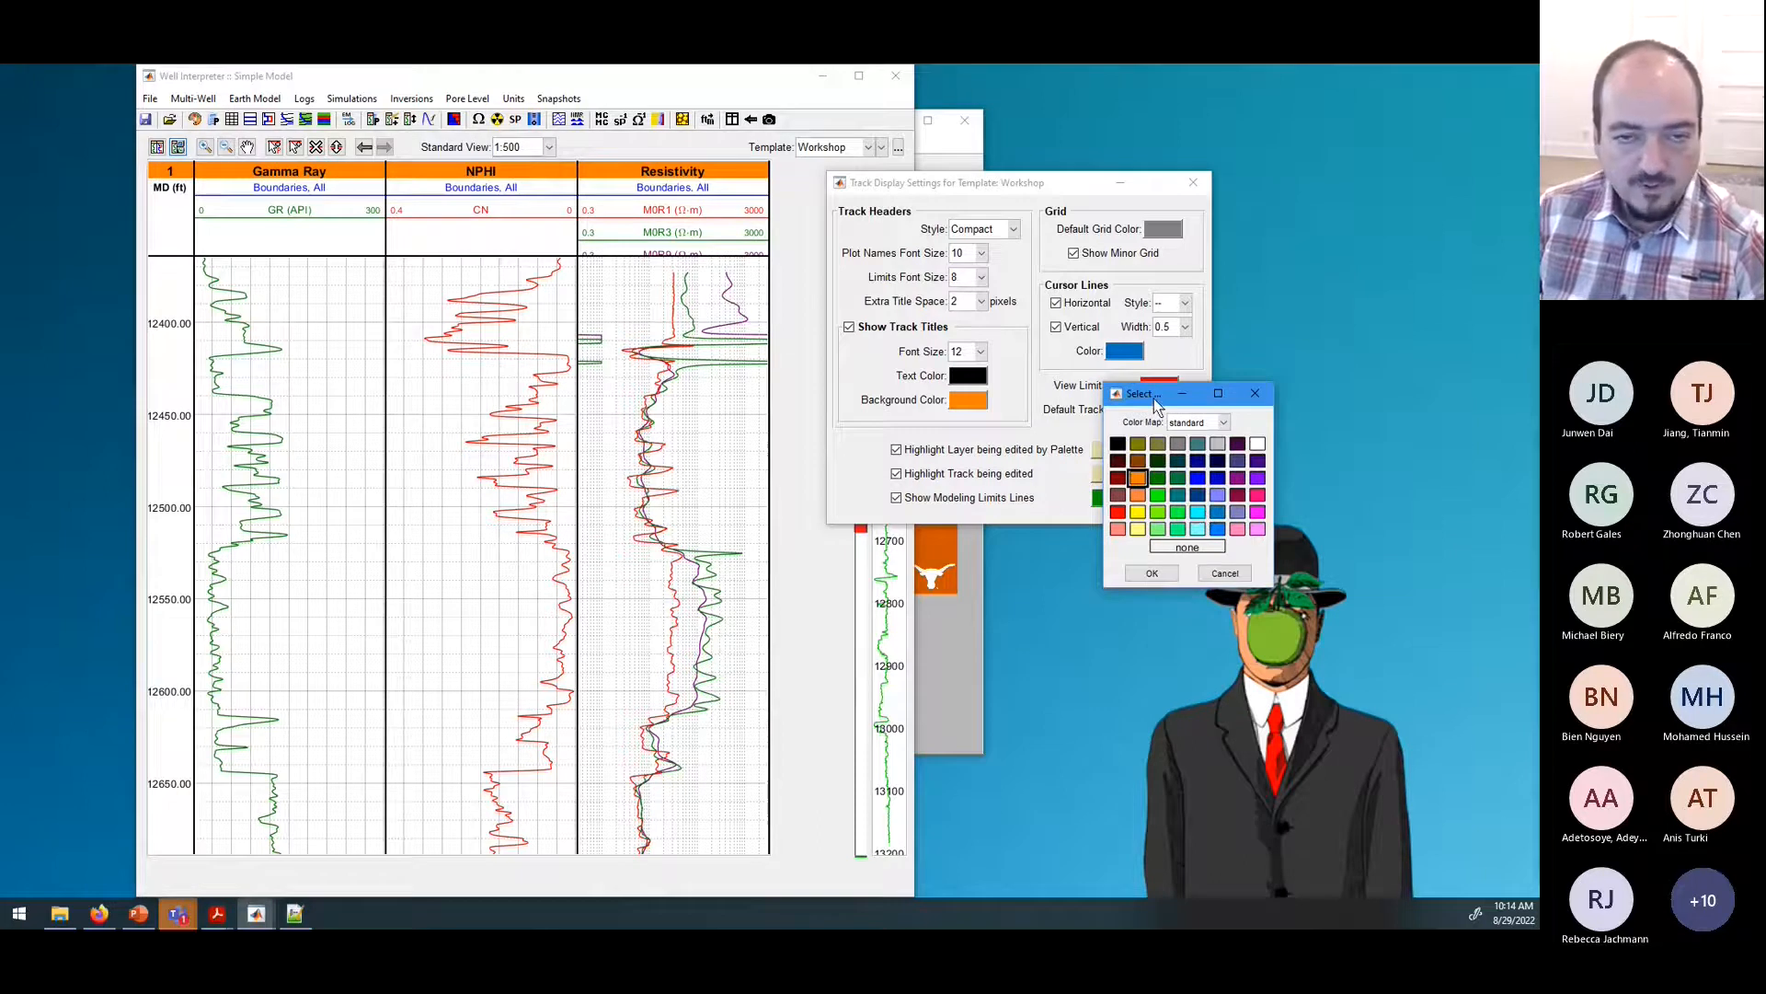
pyautogui.moveTo(1154, 399); pyautogui.dragTo(1135, 396)
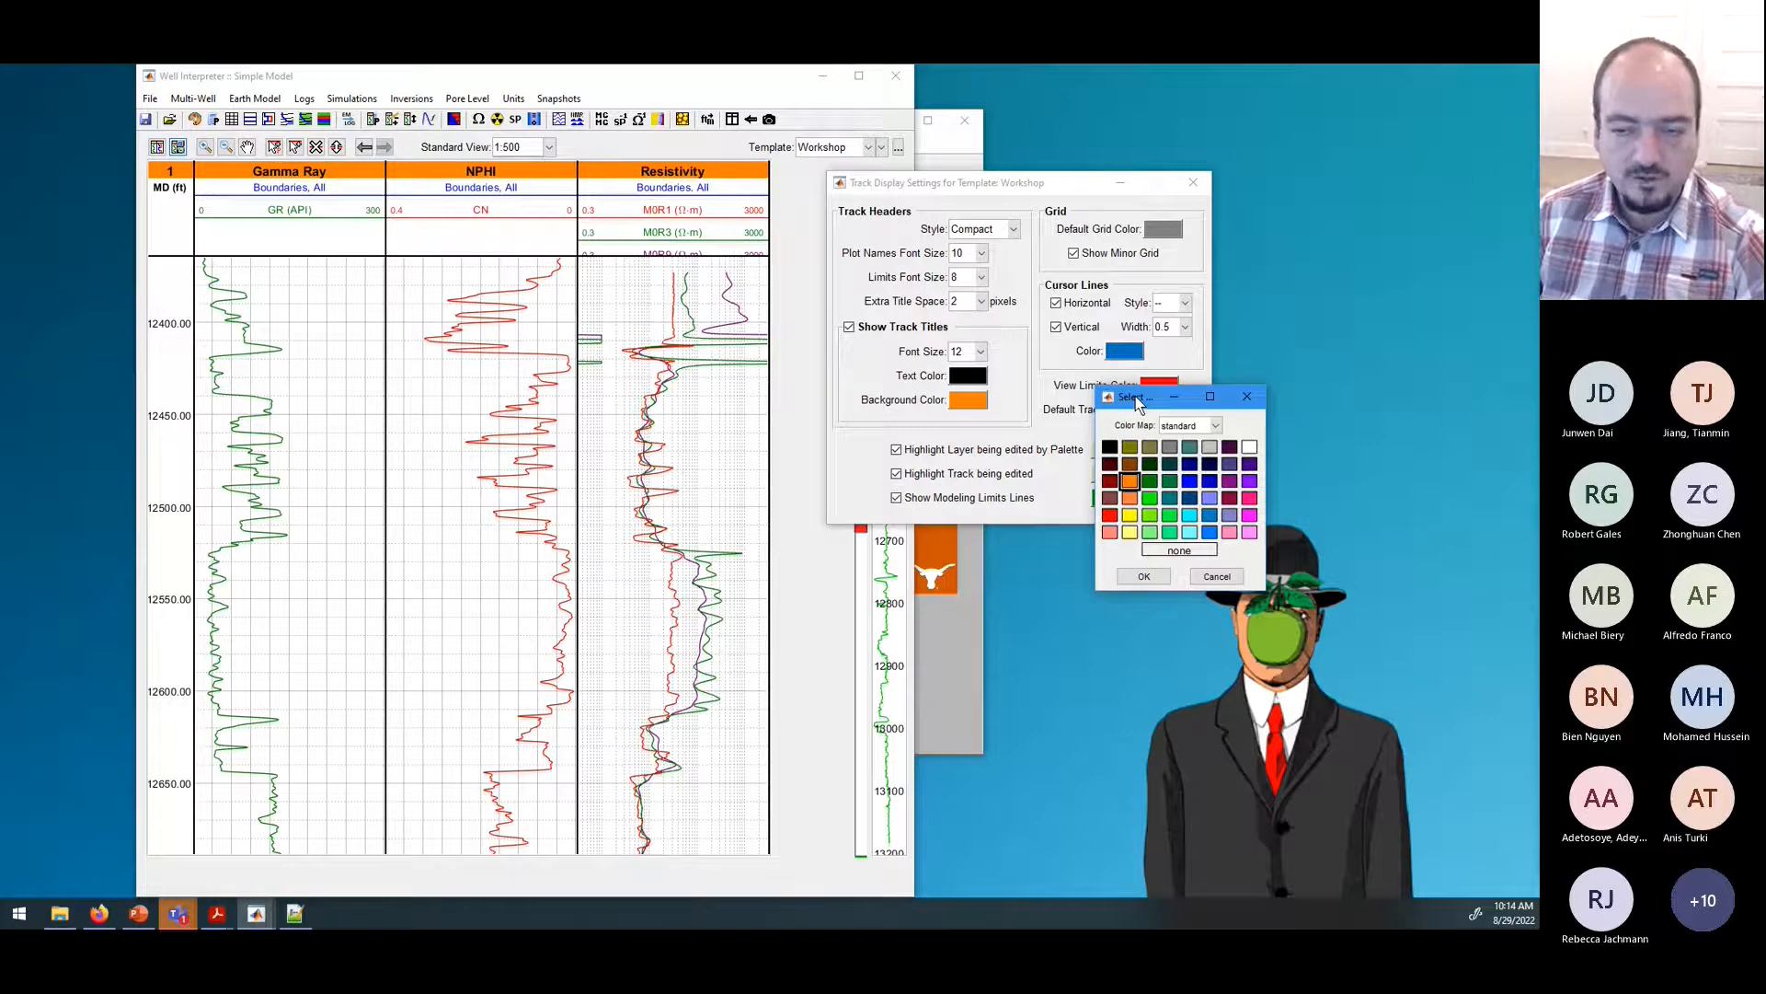
pyautogui.click(1190, 480)
pyautogui.click(1143, 576)
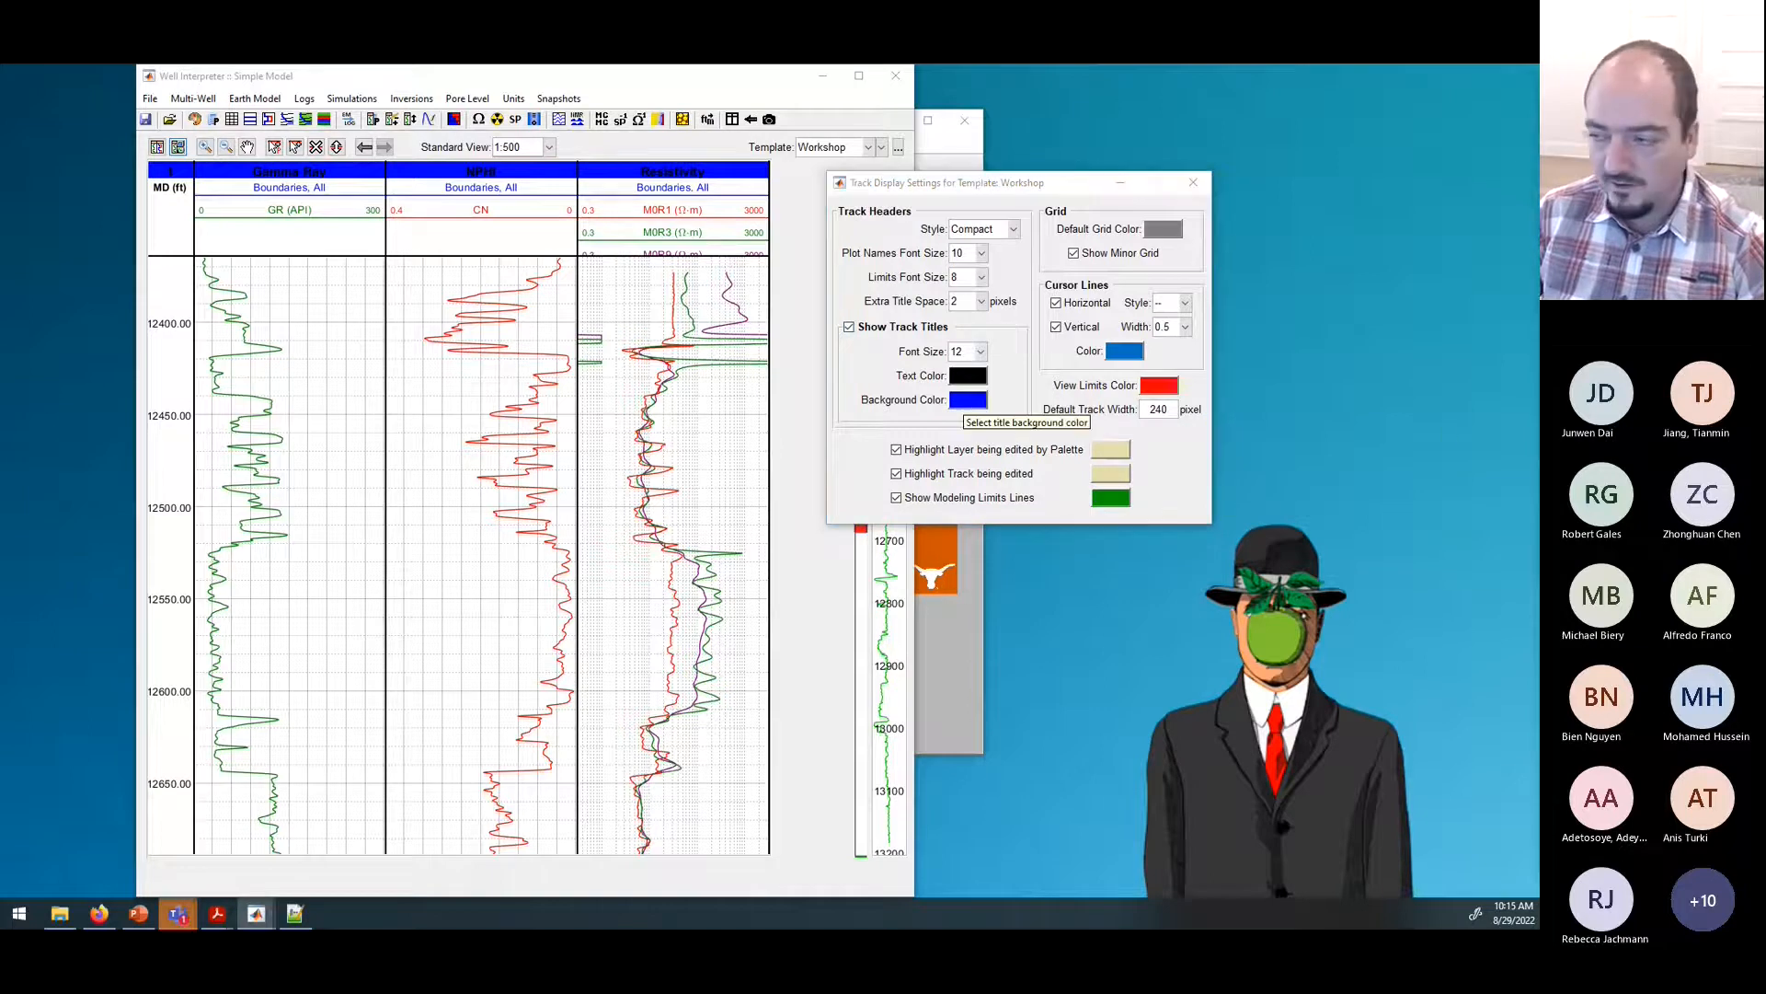
# Step: Set the background color of the track titles to white
pyautogui.click(968, 399)
pyautogui.moveTo(1210, 444); pyautogui.dragTo(997, 459)
pyautogui.click(1102, 495)
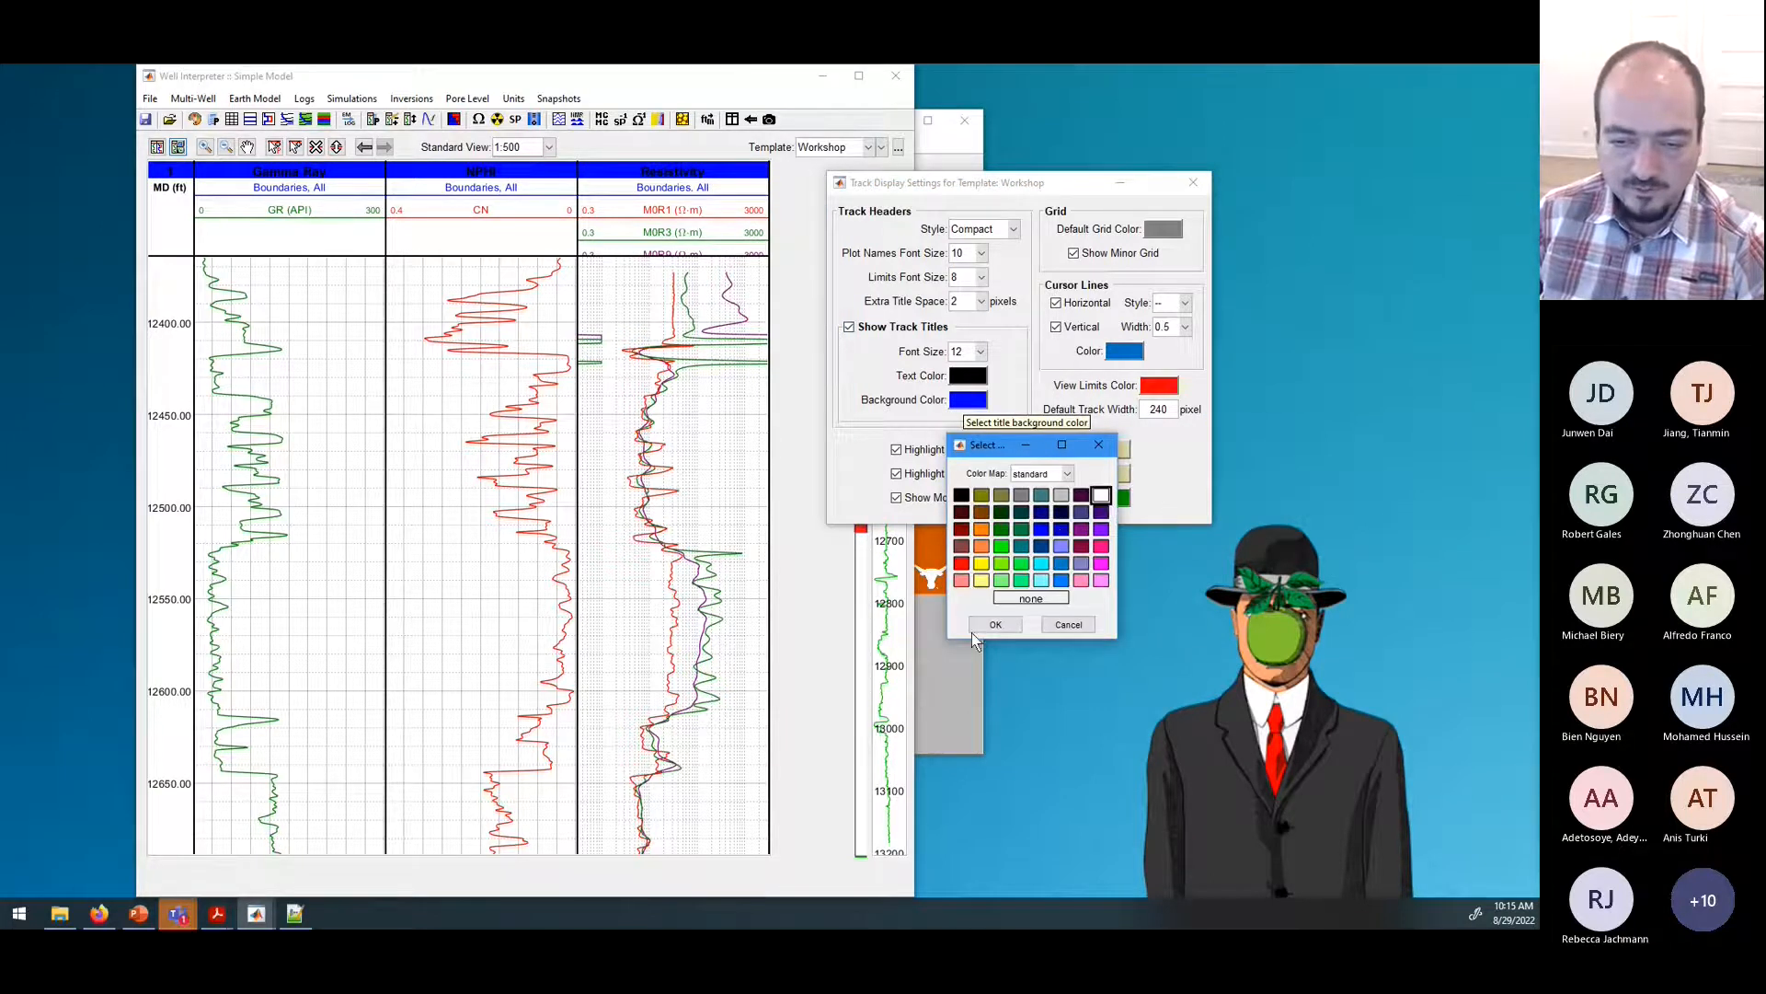
pyautogui.click(1015, 620)
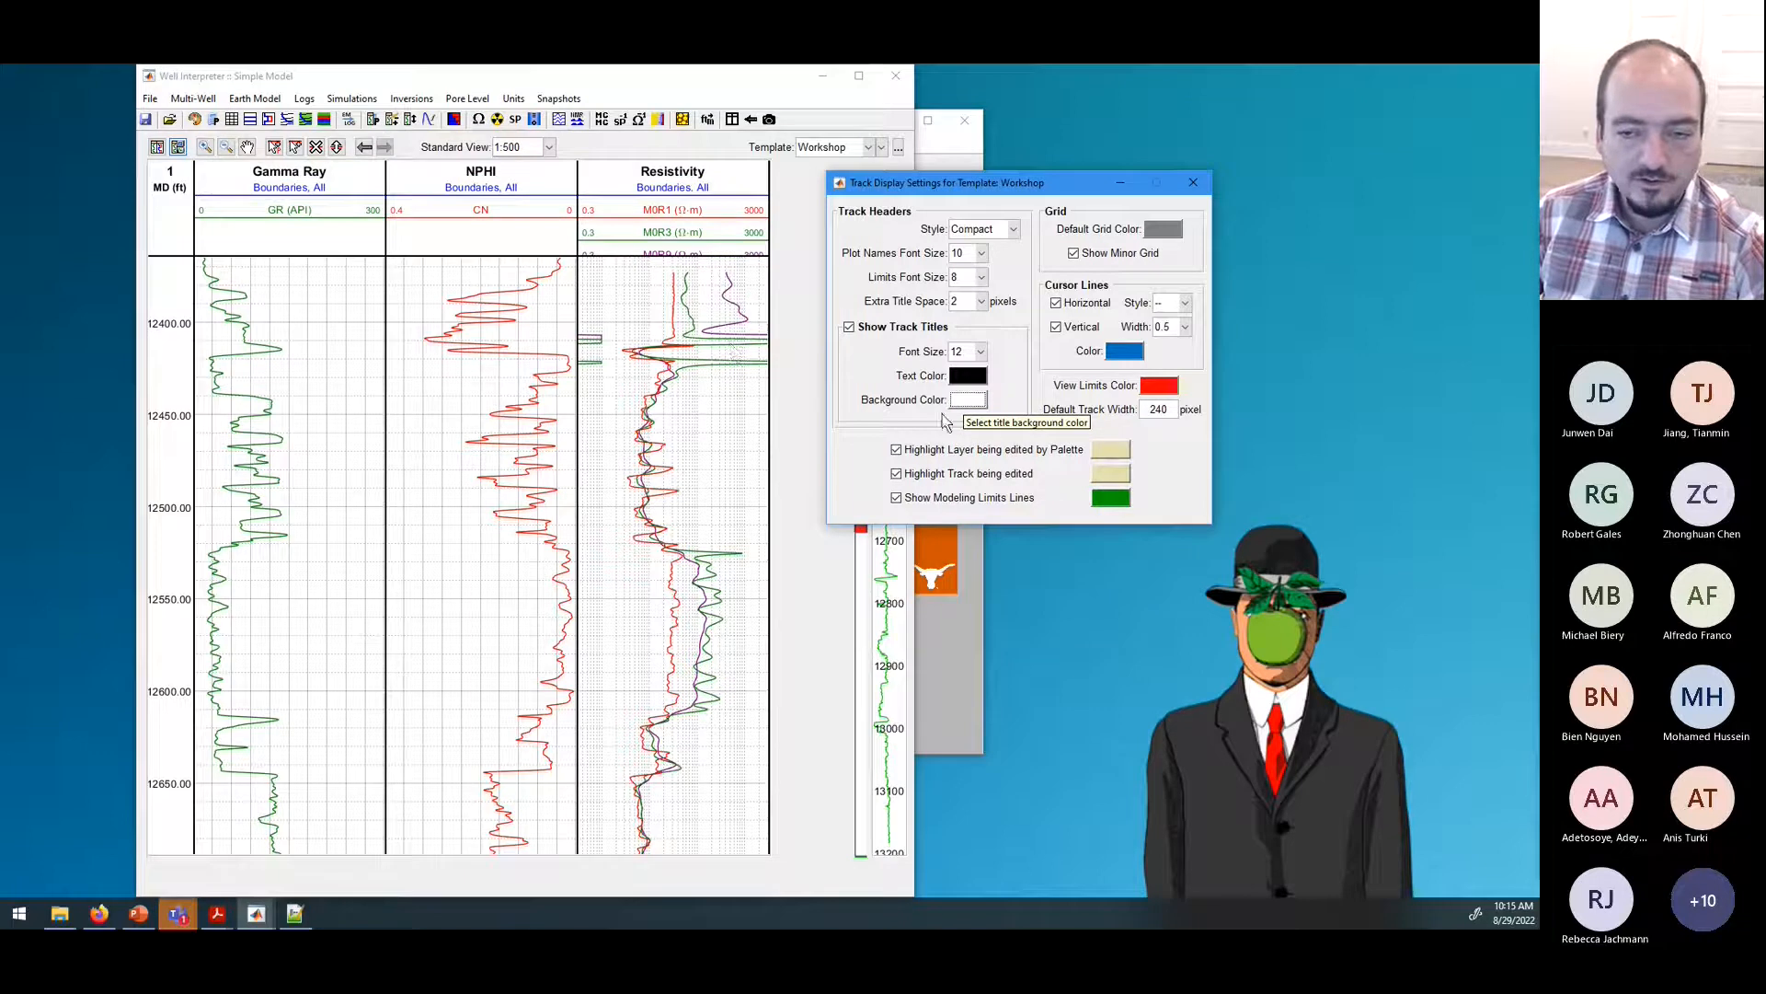
# Step: Set the track titles to white text on a blue background and close the track display settings
pyautogui.click(967, 380)
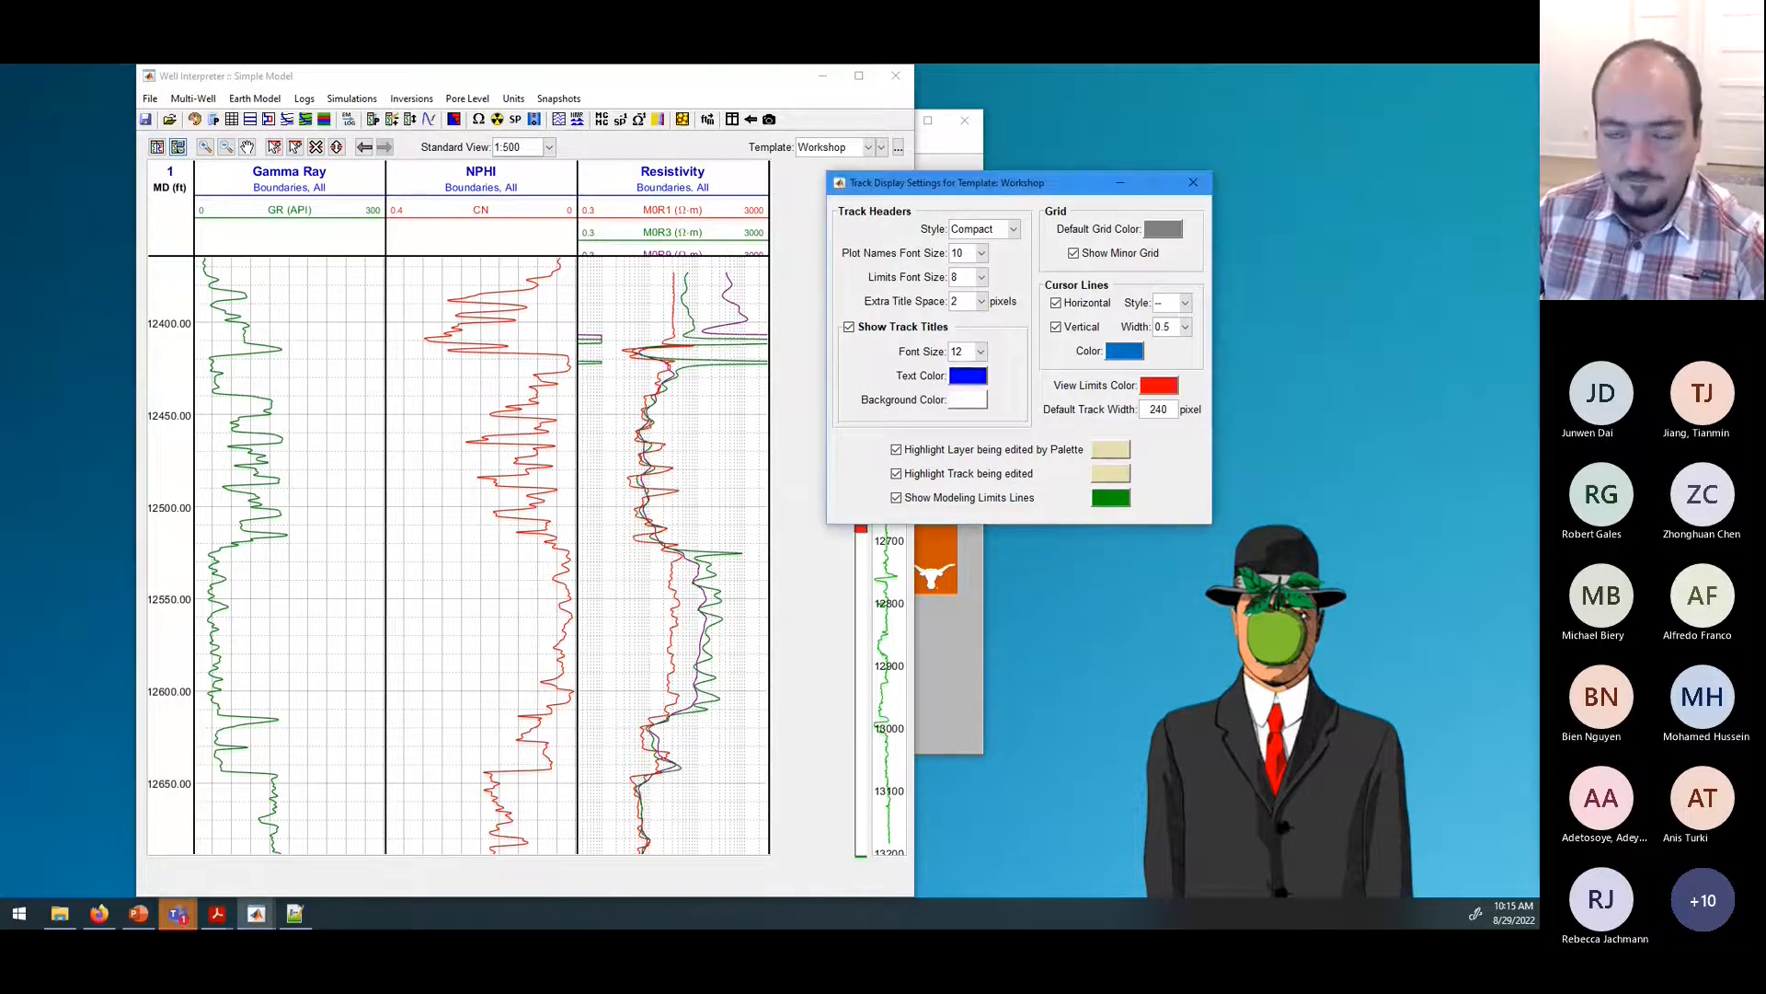
pyautogui.click(981, 383)
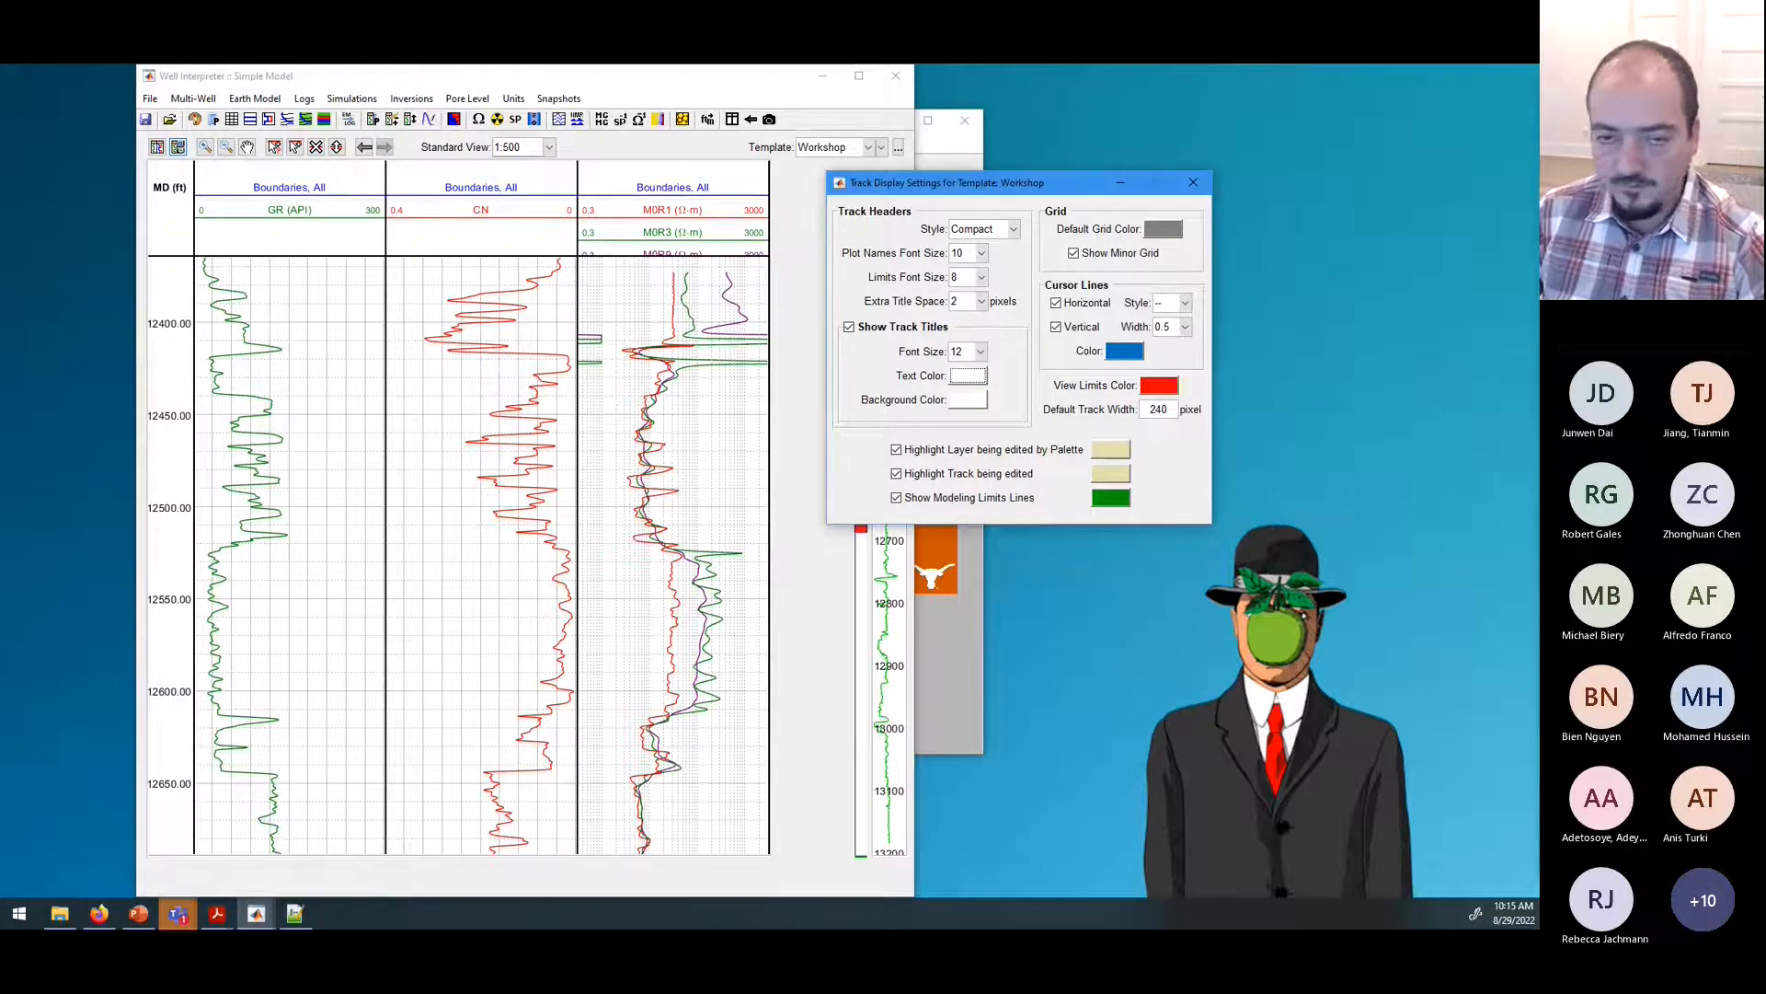
pyautogui.click(961, 400)
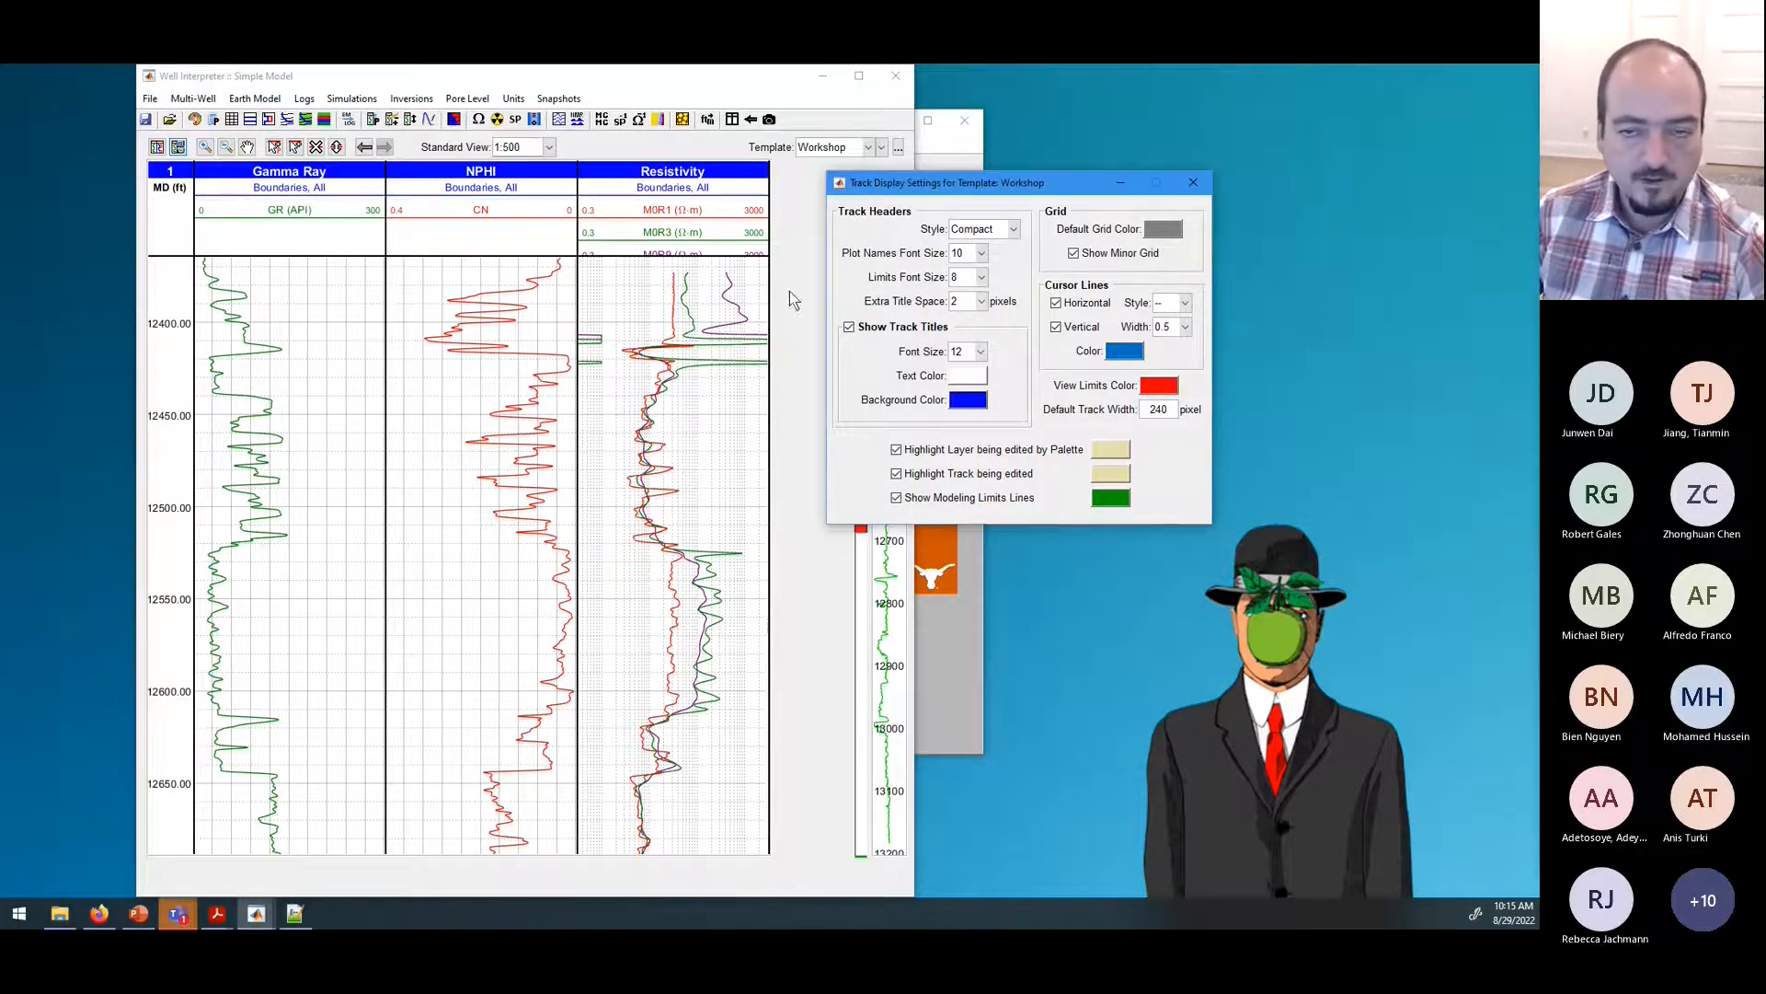
pyautogui.moveTo(1036, 190); pyautogui.dragTo(1155, 217)
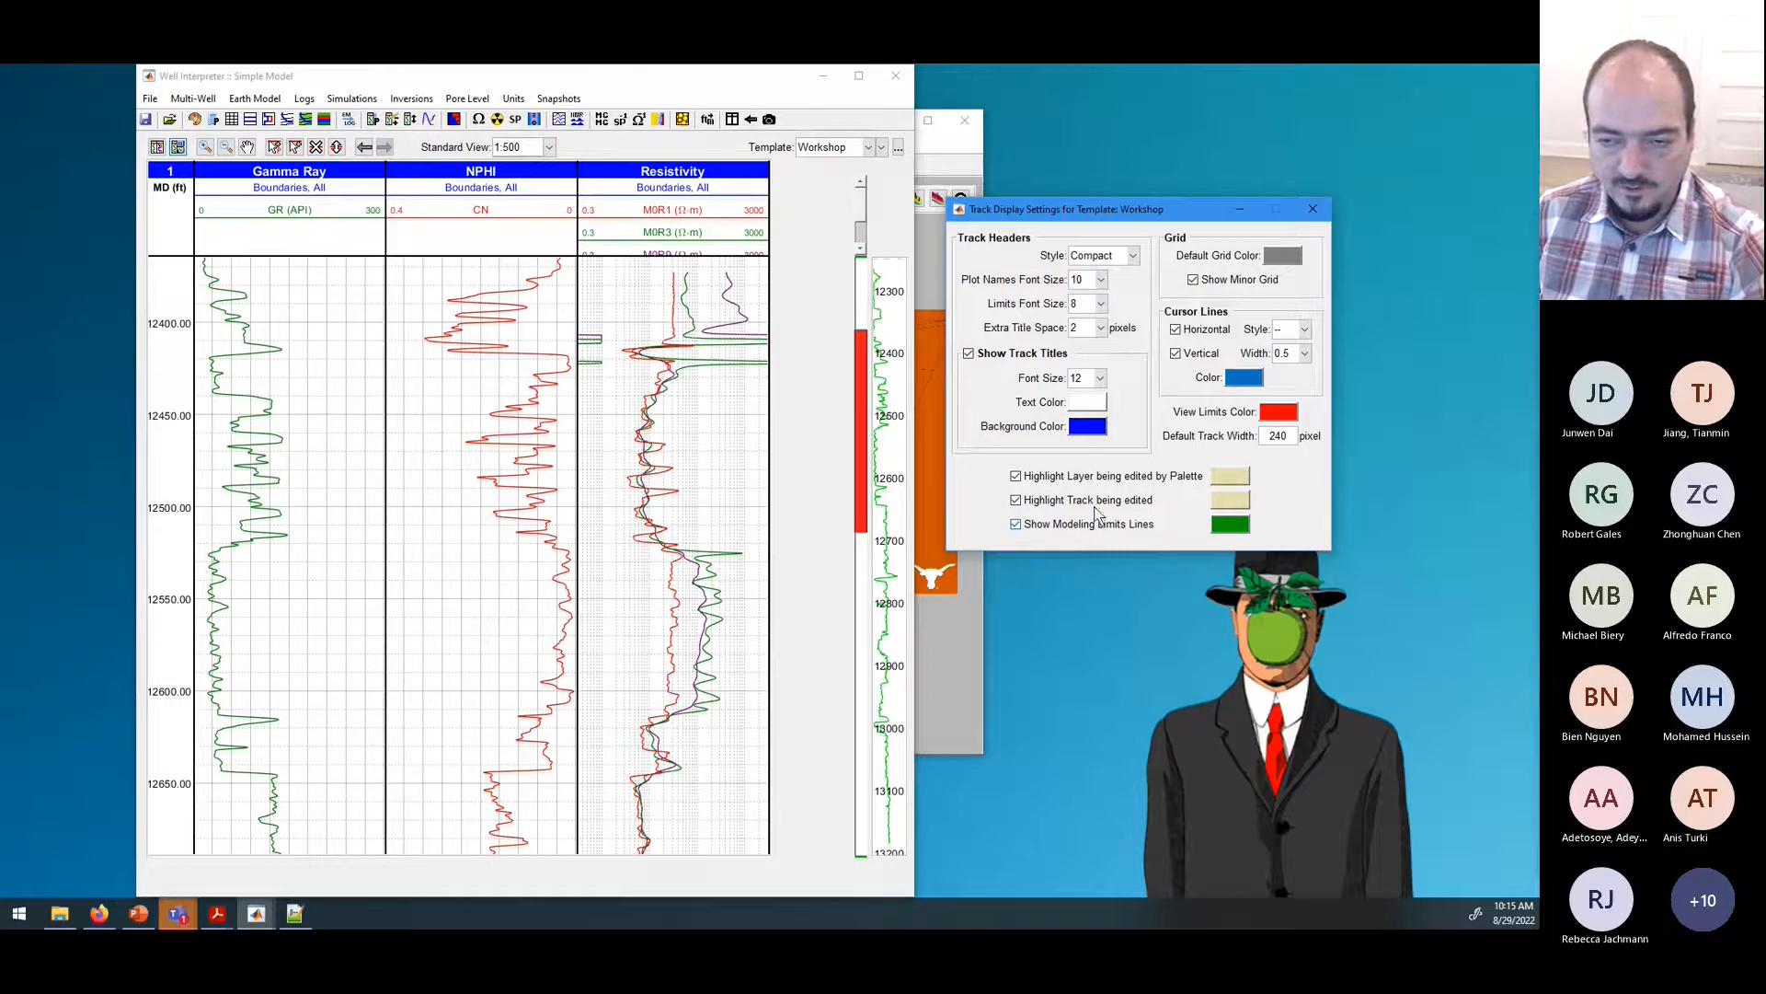
pyautogui.click(1311, 211)
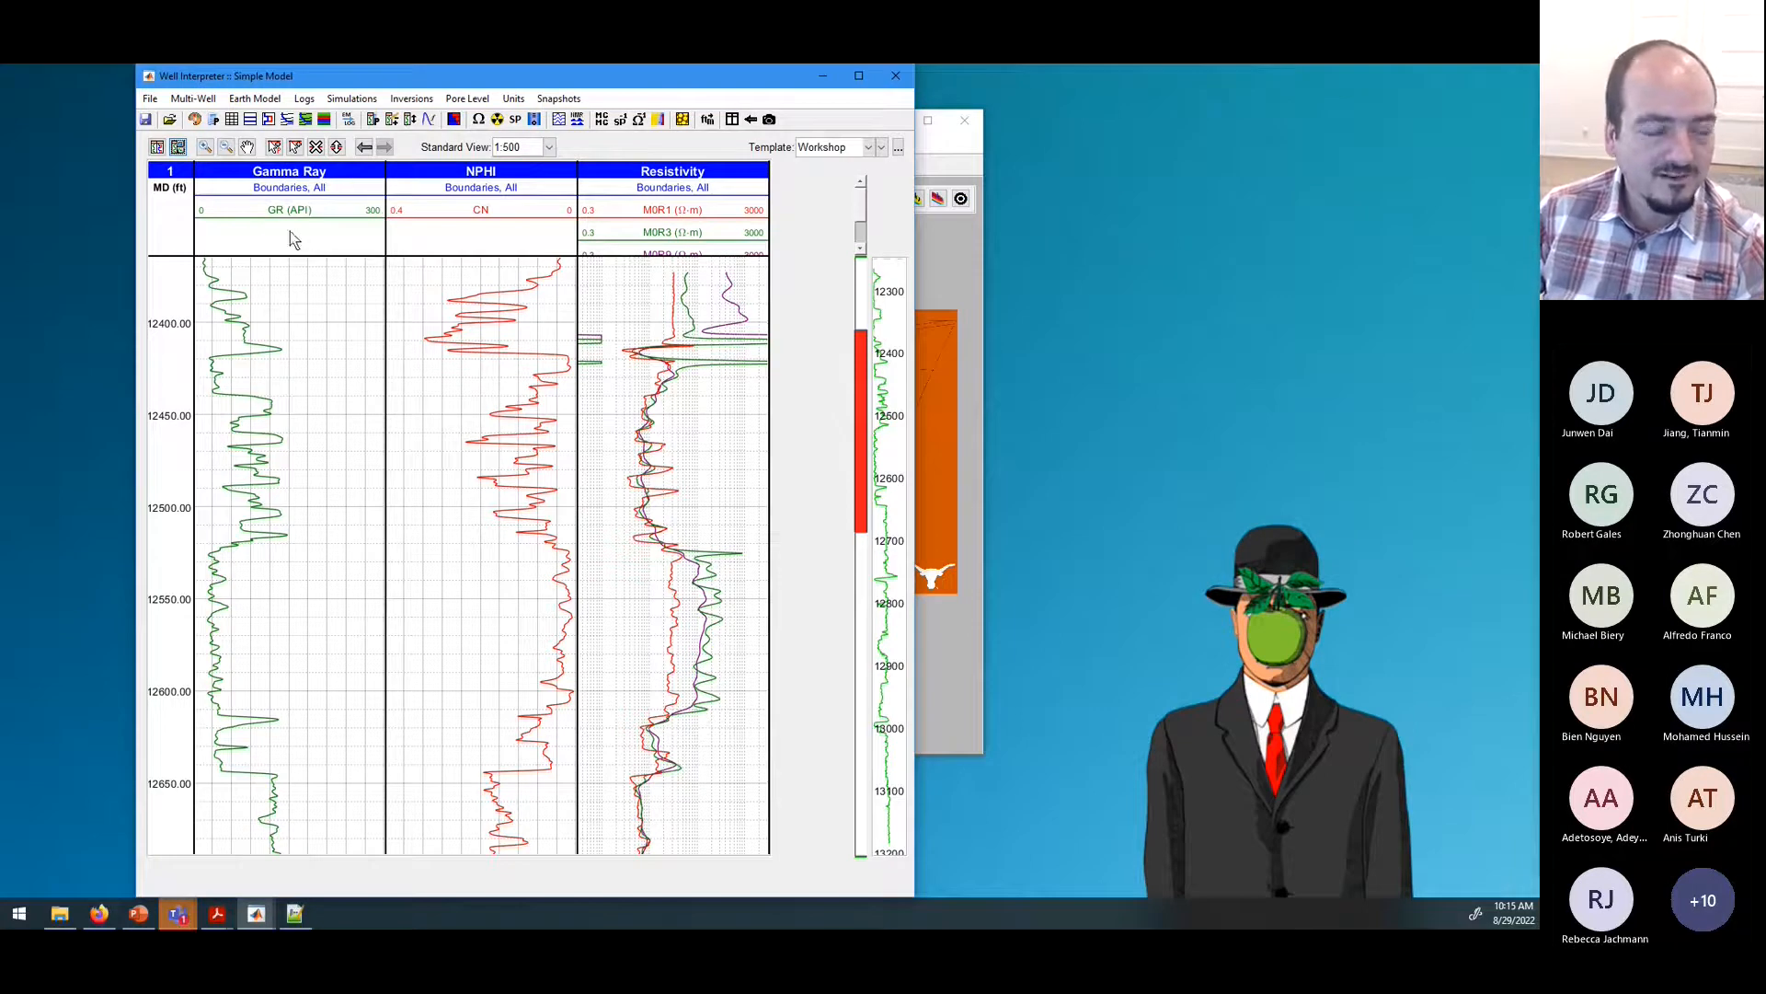
# Step: Zoom in on the upper part of the Gamma Ray track and restore the full depth view
pyautogui.click(206, 149)
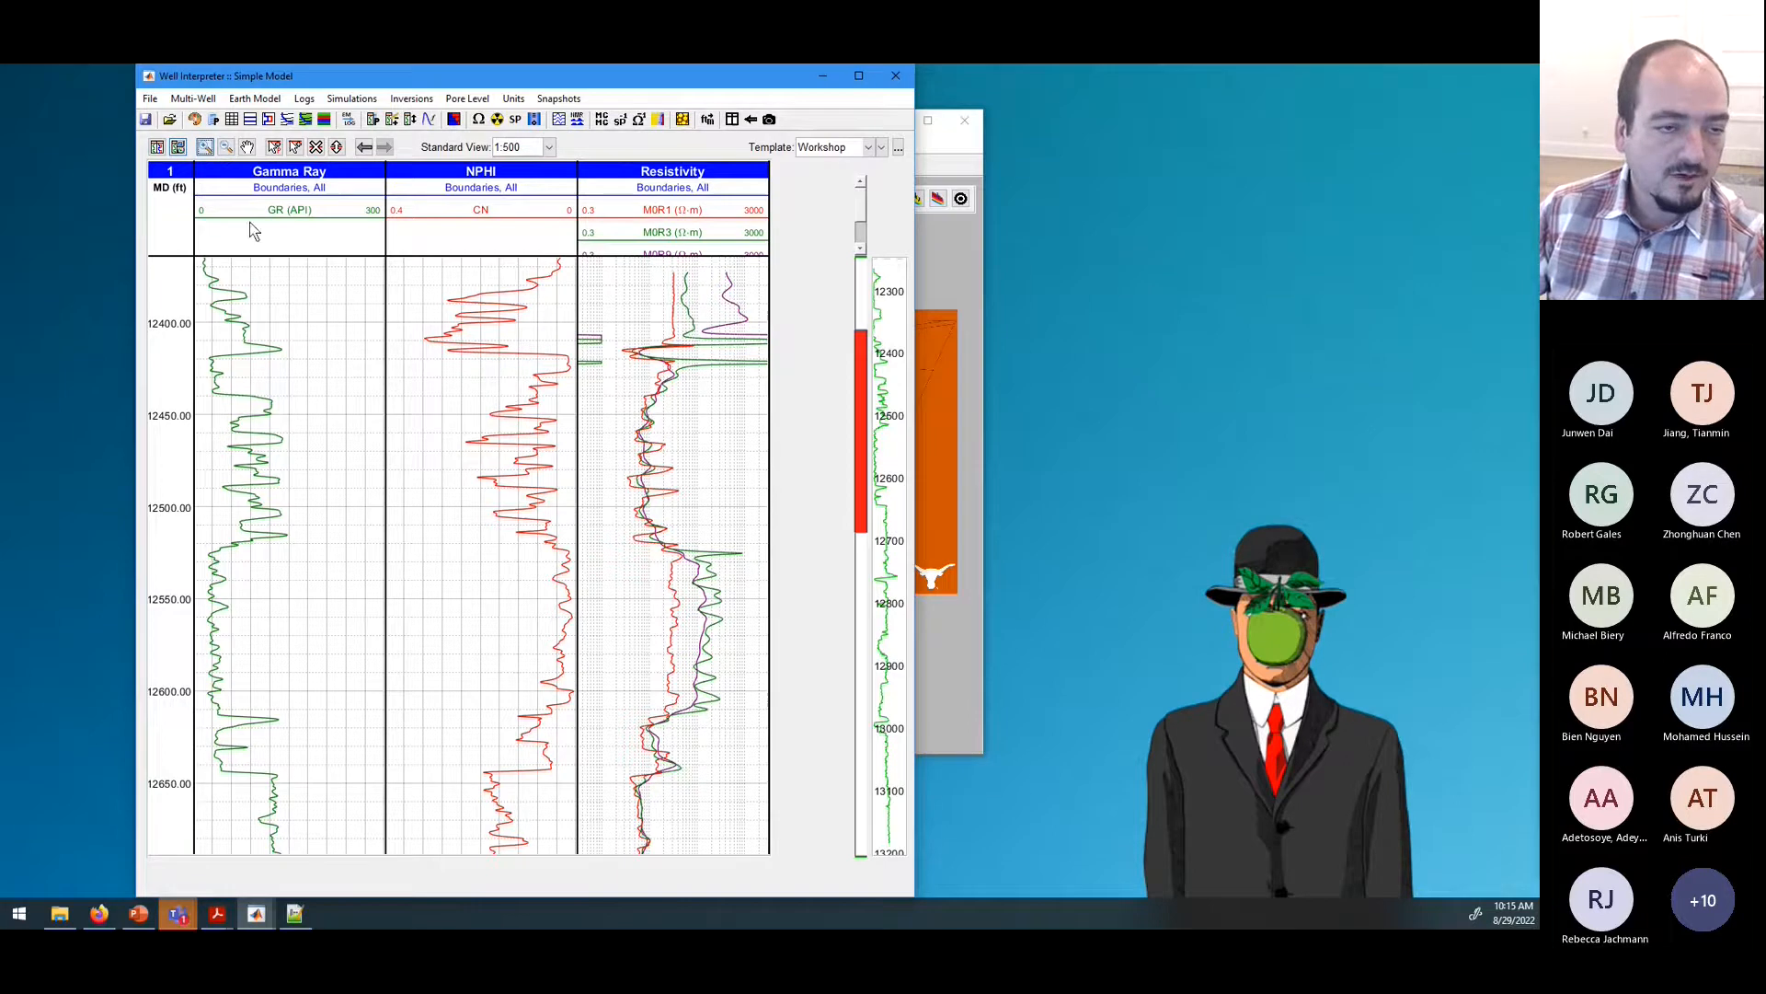
pyautogui.click(318, 386)
pyautogui.click(331, 509)
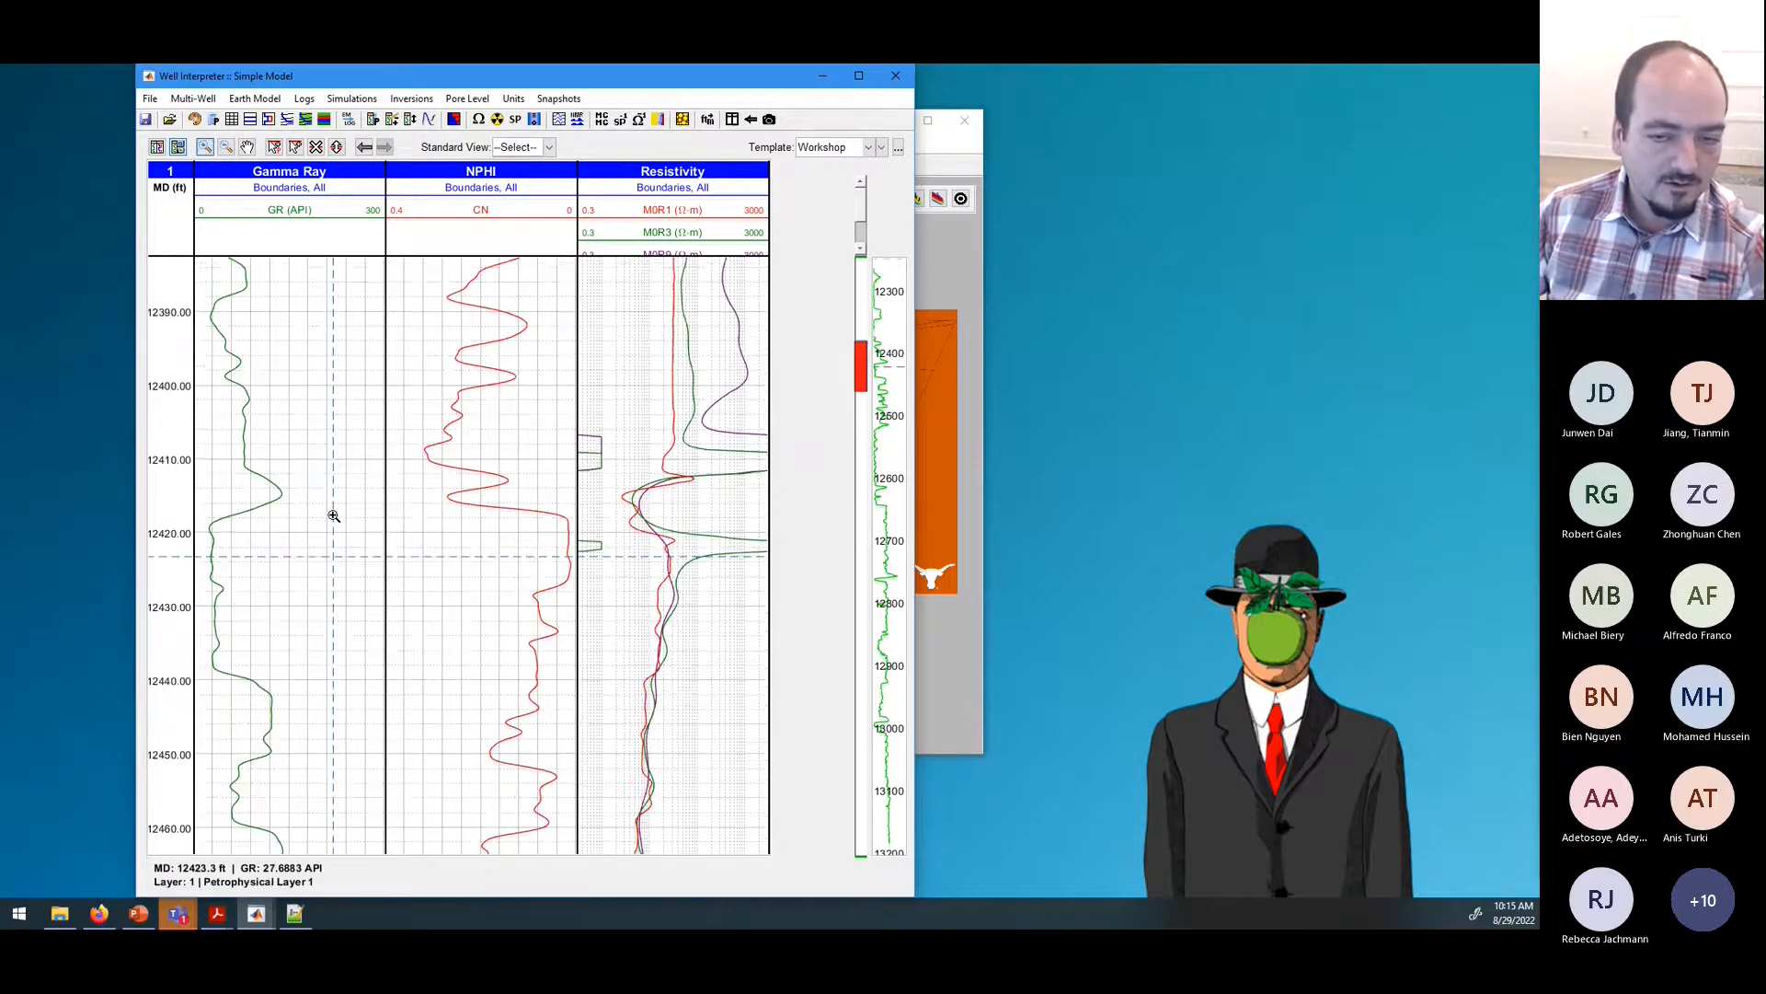
pyautogui.doubleClick(346, 430)
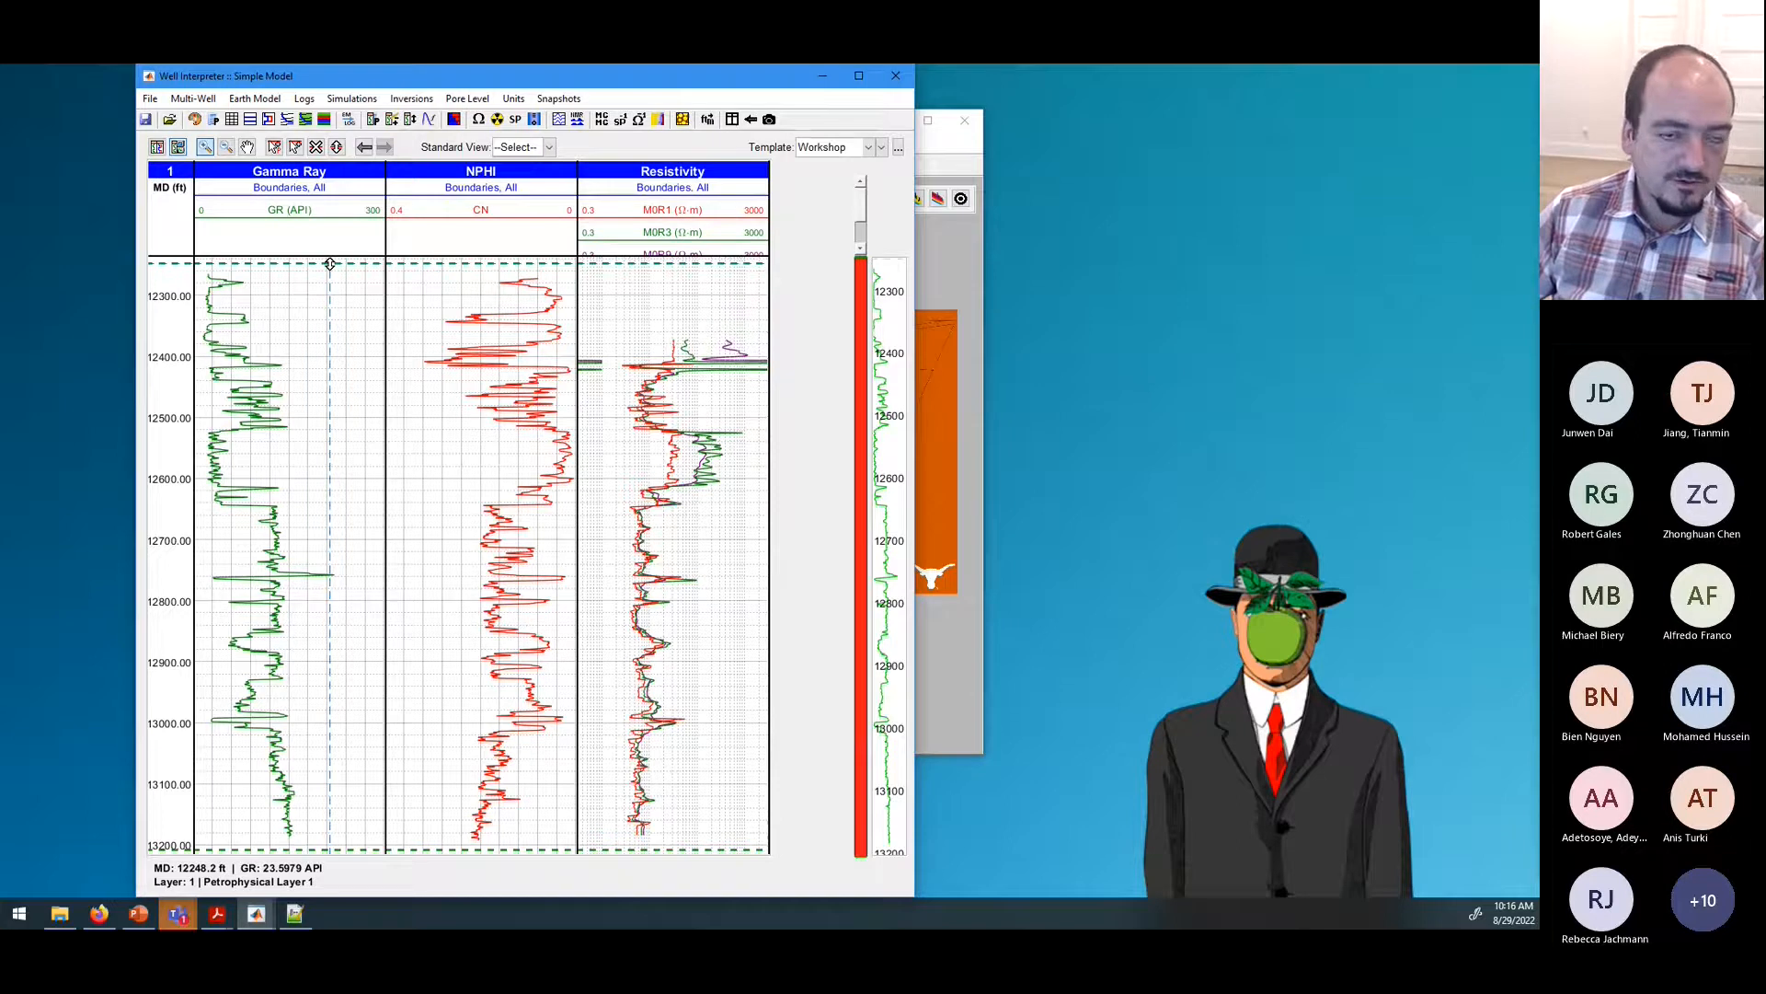
# Step: Move the modeling limit lines to about 12482 ft and 12679 ft and zoom to the interval between them
pyautogui.moveTo(329, 264); pyautogui.dragTo(345, 405)
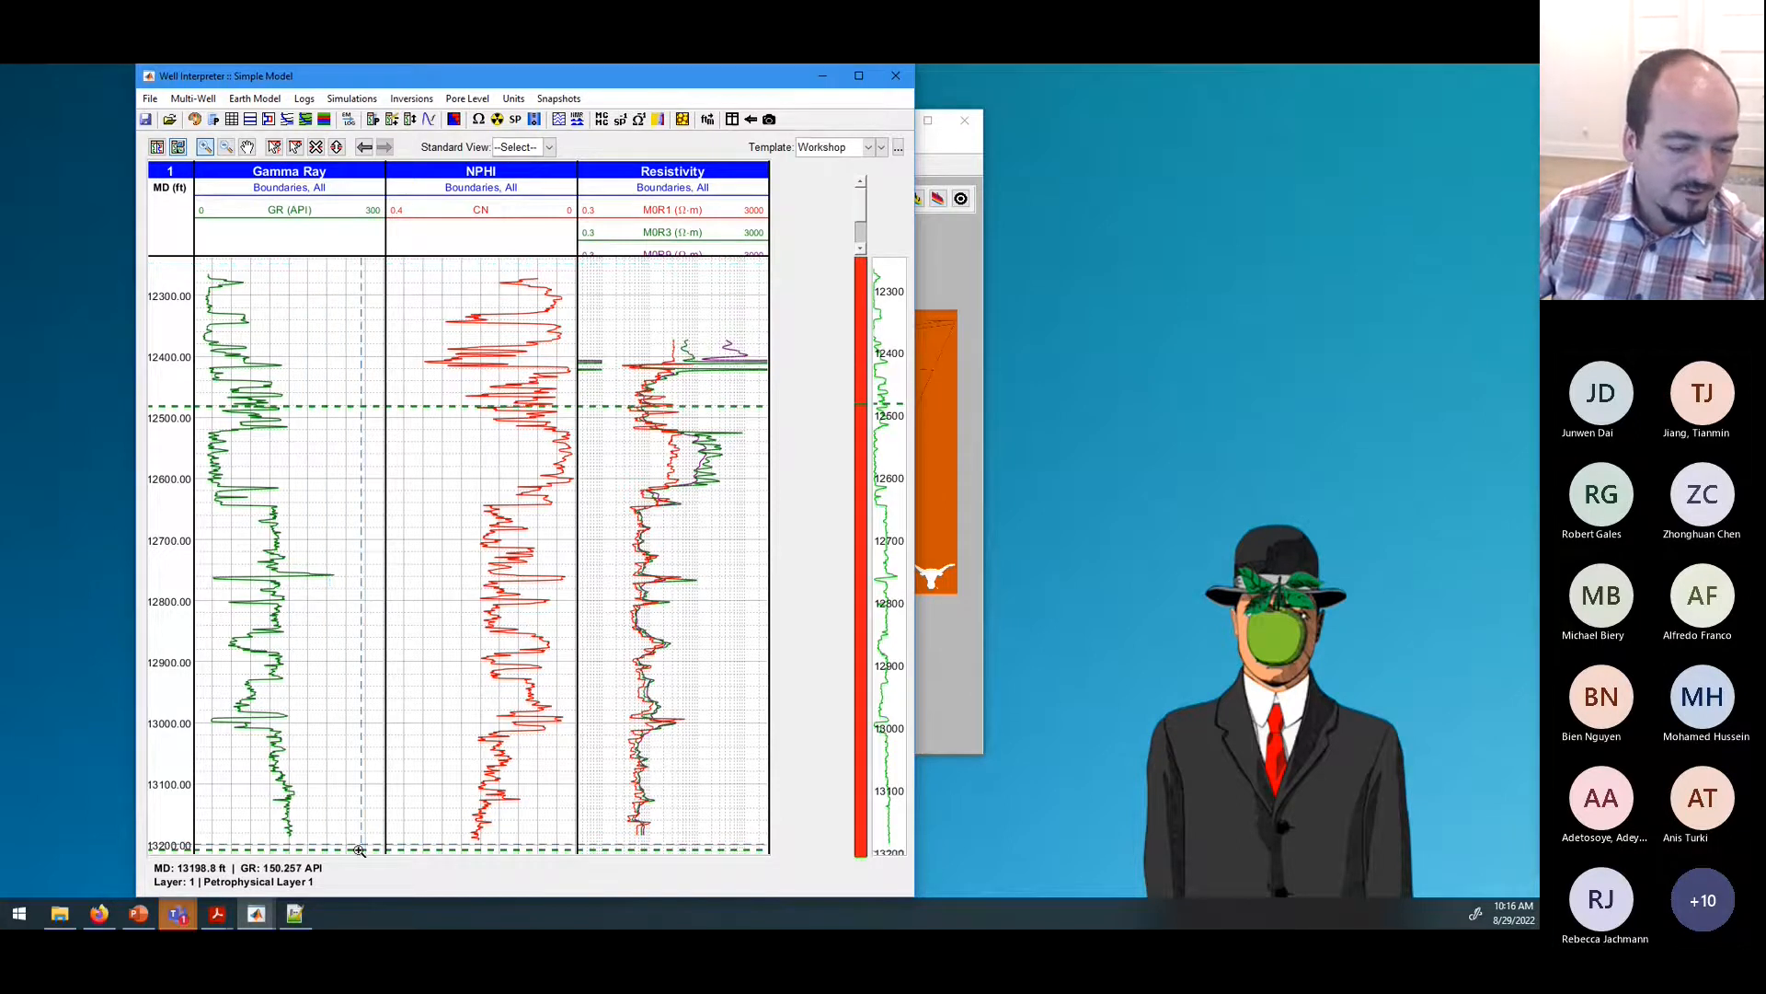
pyautogui.moveTo(360, 849); pyautogui.dragTo(345, 526)
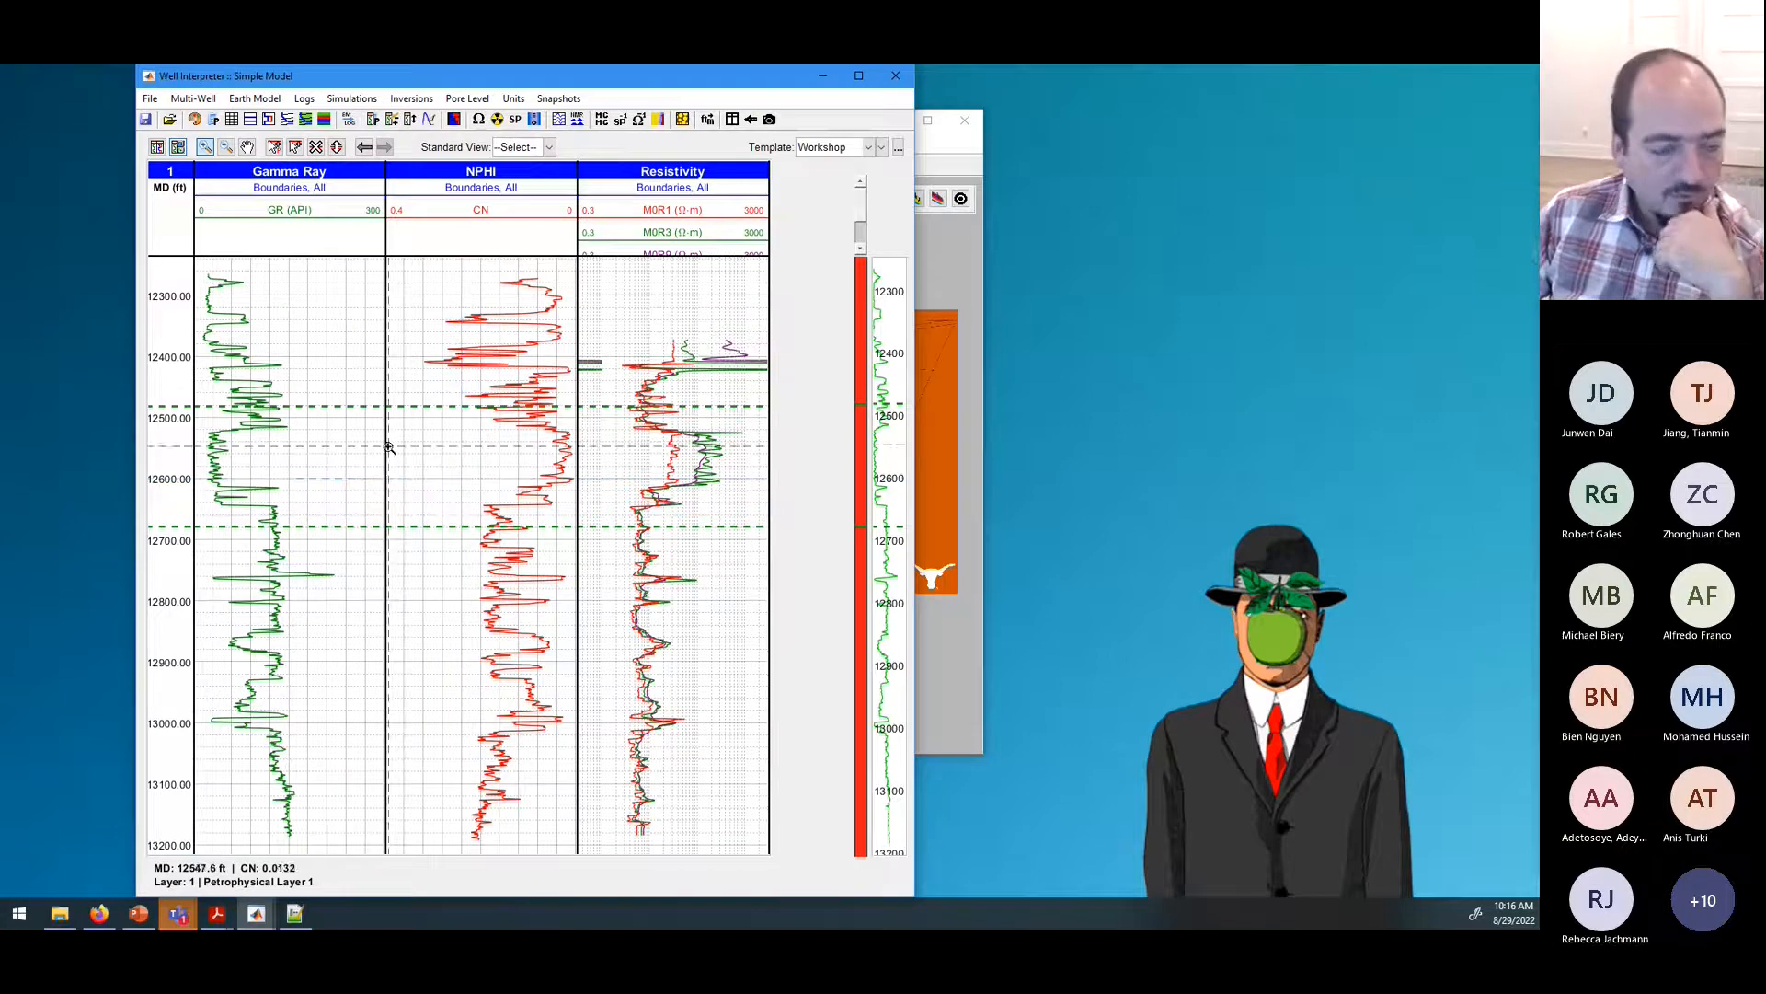
pyautogui.click(327, 479)
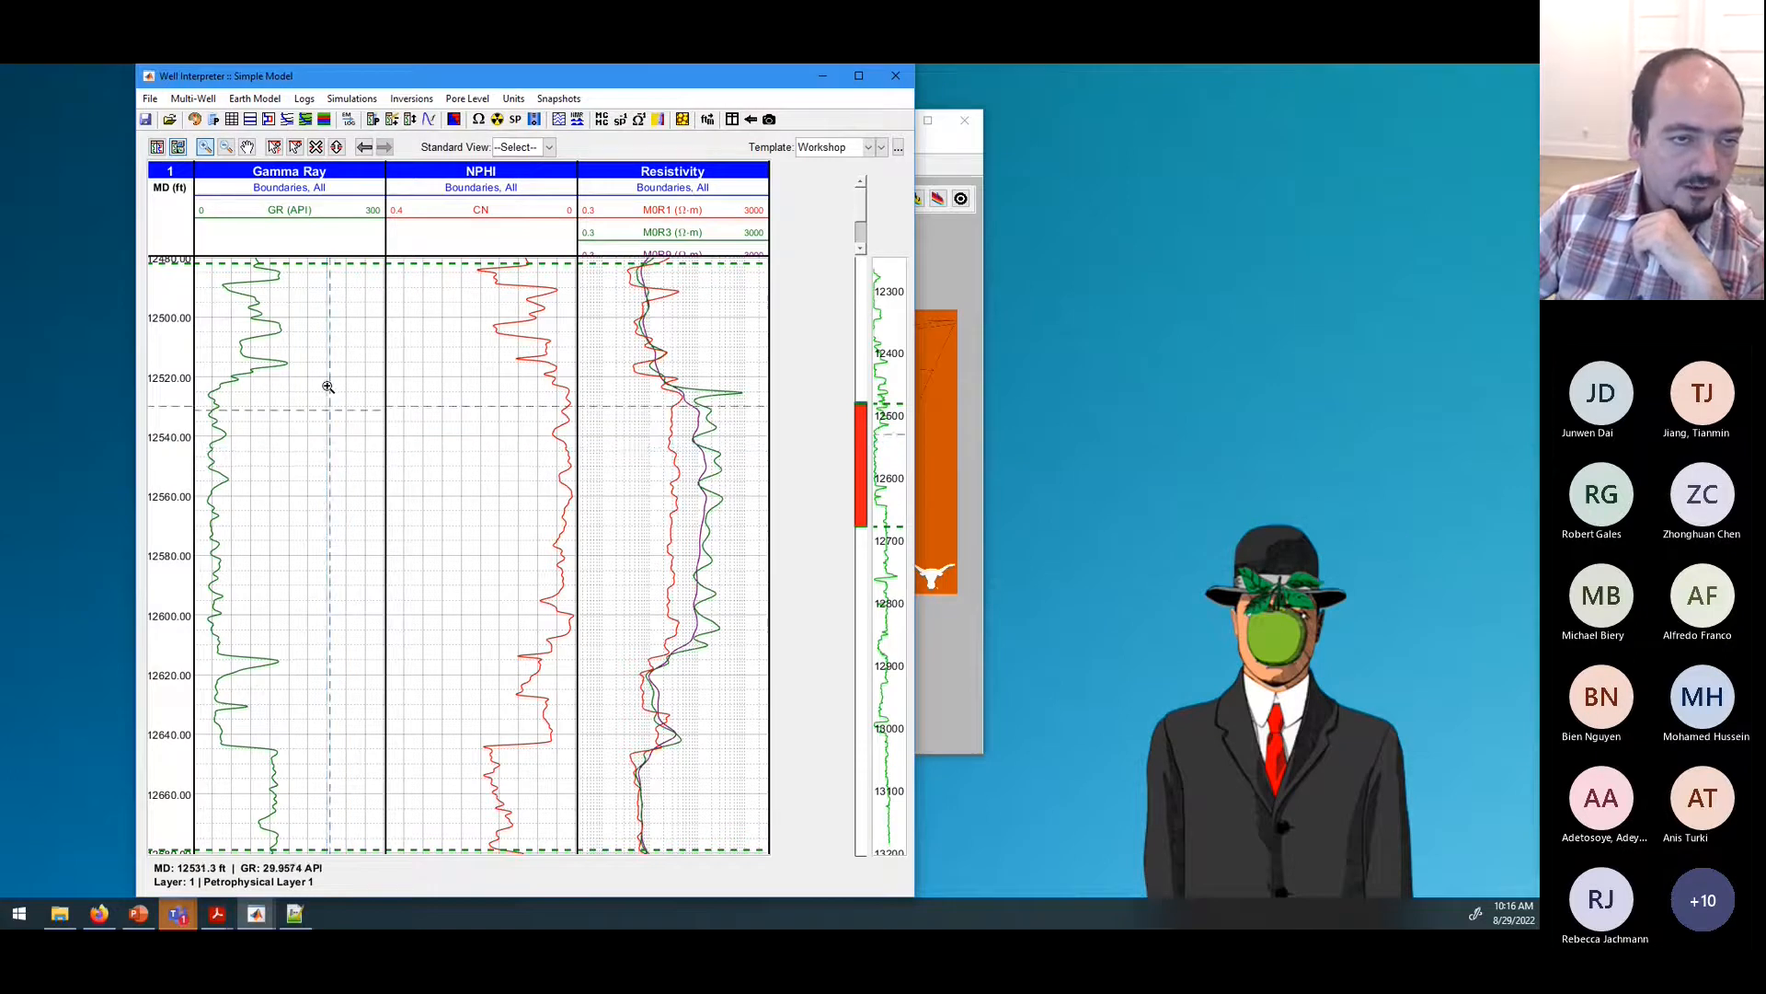
# Step: Zoom out from the modeling interval and pan the log tracks along depth
pyautogui.click(225, 147)
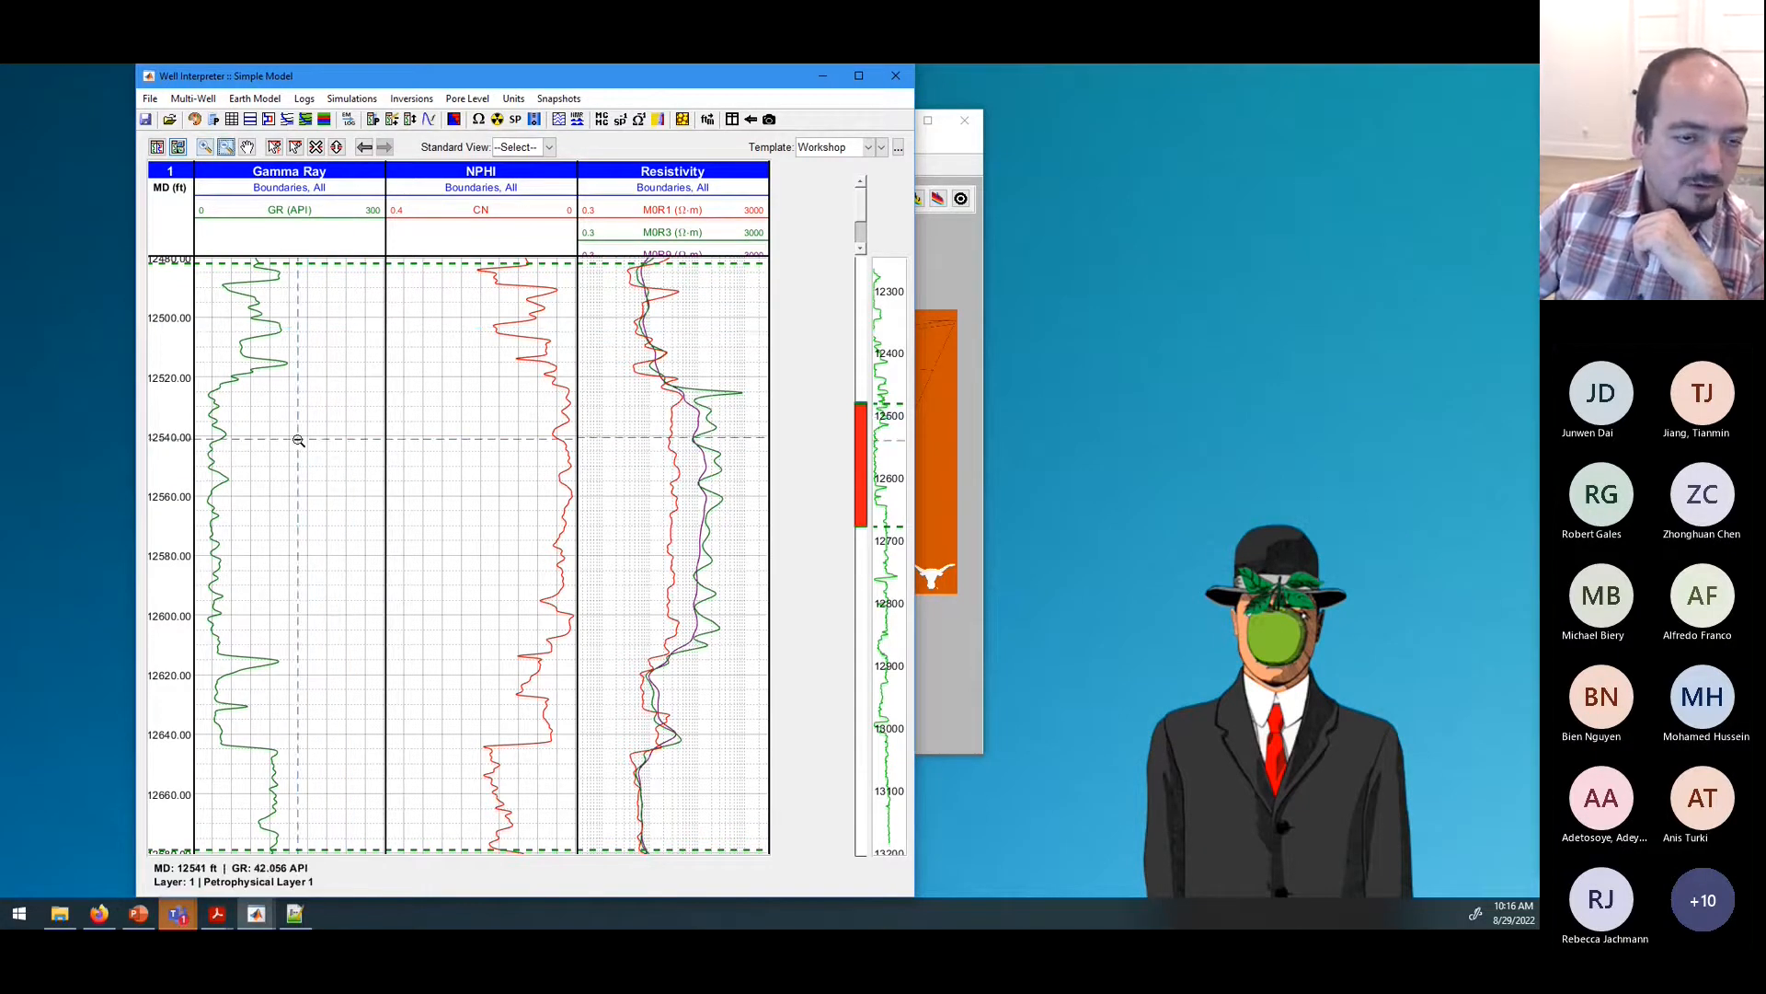
pyautogui.click(295, 438)
pyautogui.click(323, 527)
pyautogui.scroll(-3, 327, 535)
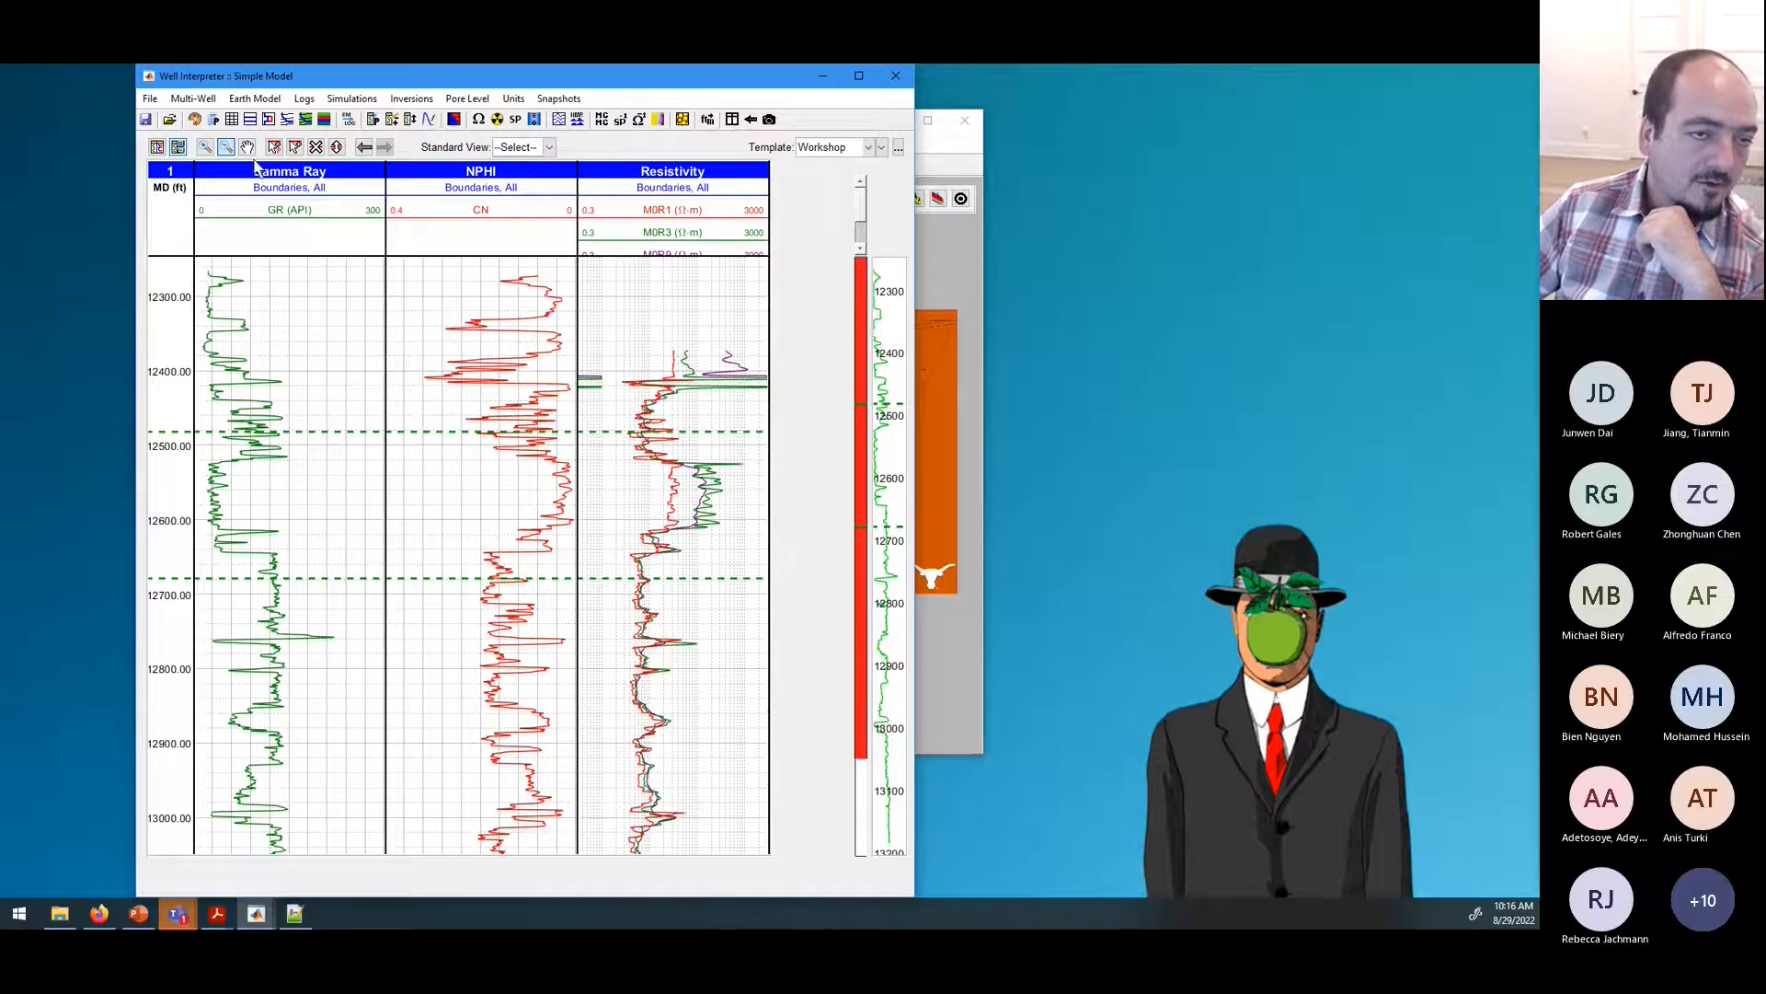
pyautogui.click(246, 147)
pyautogui.moveTo(315, 385); pyautogui.dragTo(314, 329)
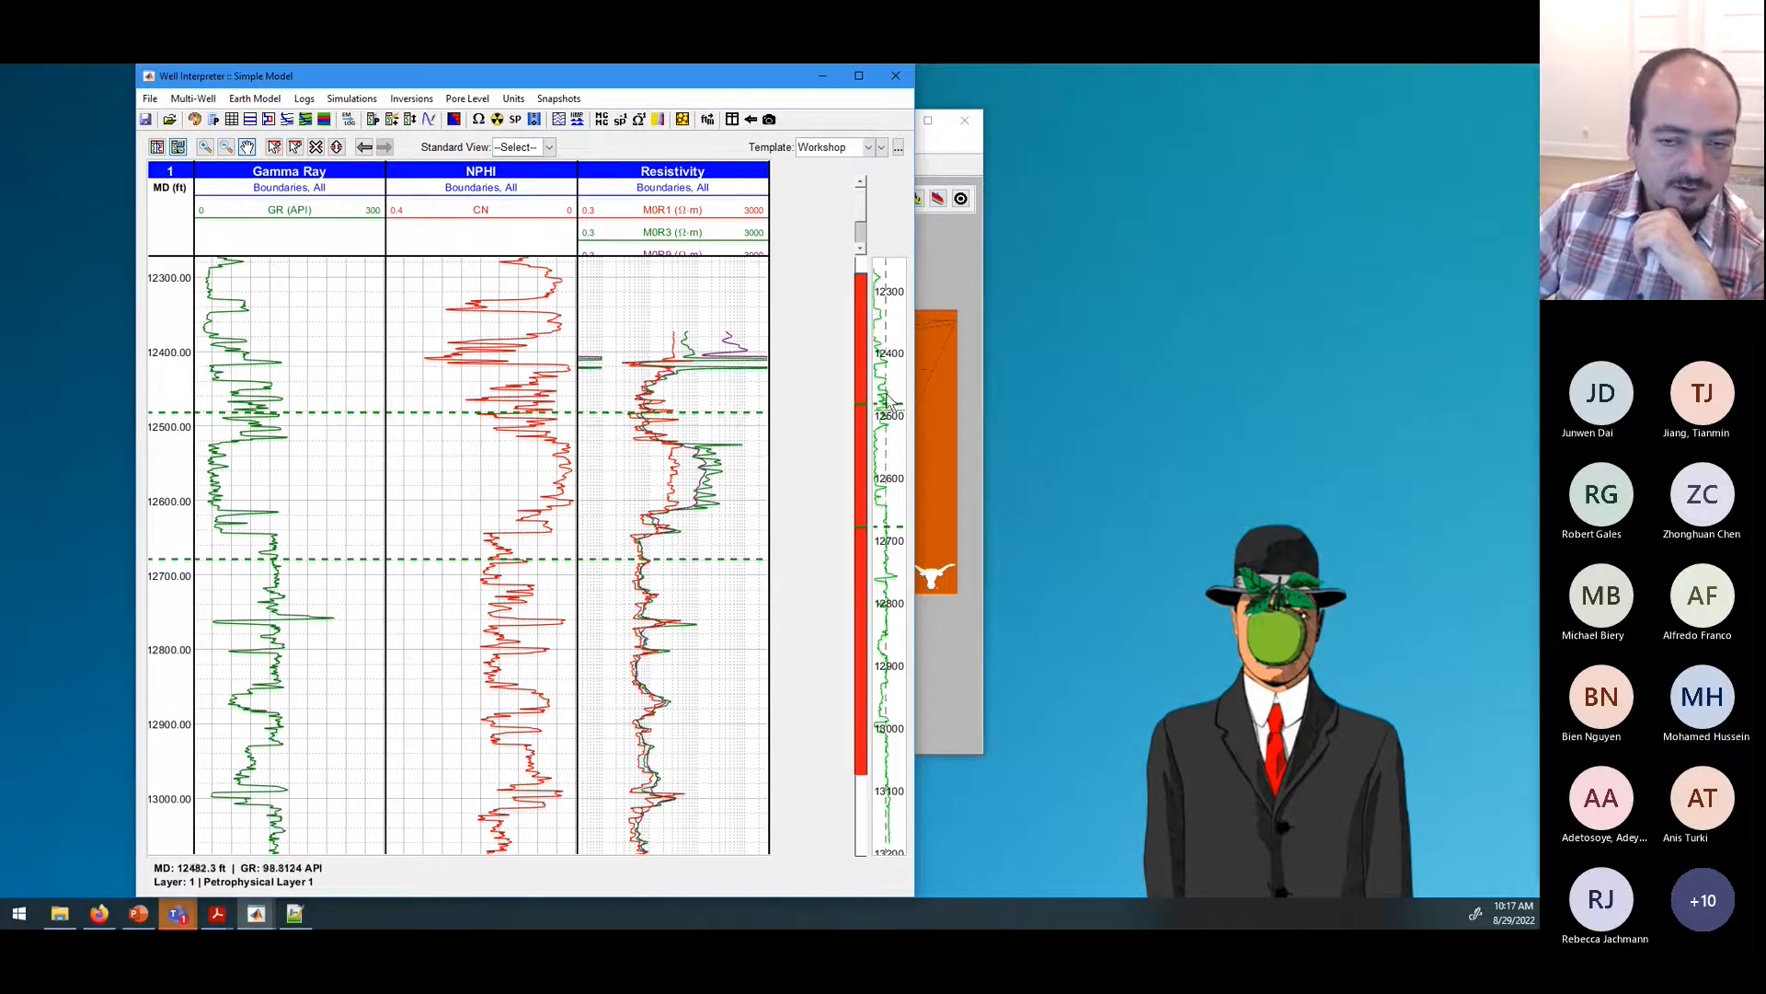
# Step: Set the viewing limits to the reference track limits and check the top and bottom modeling limits without changing them
pyautogui.rightClick(886, 338)
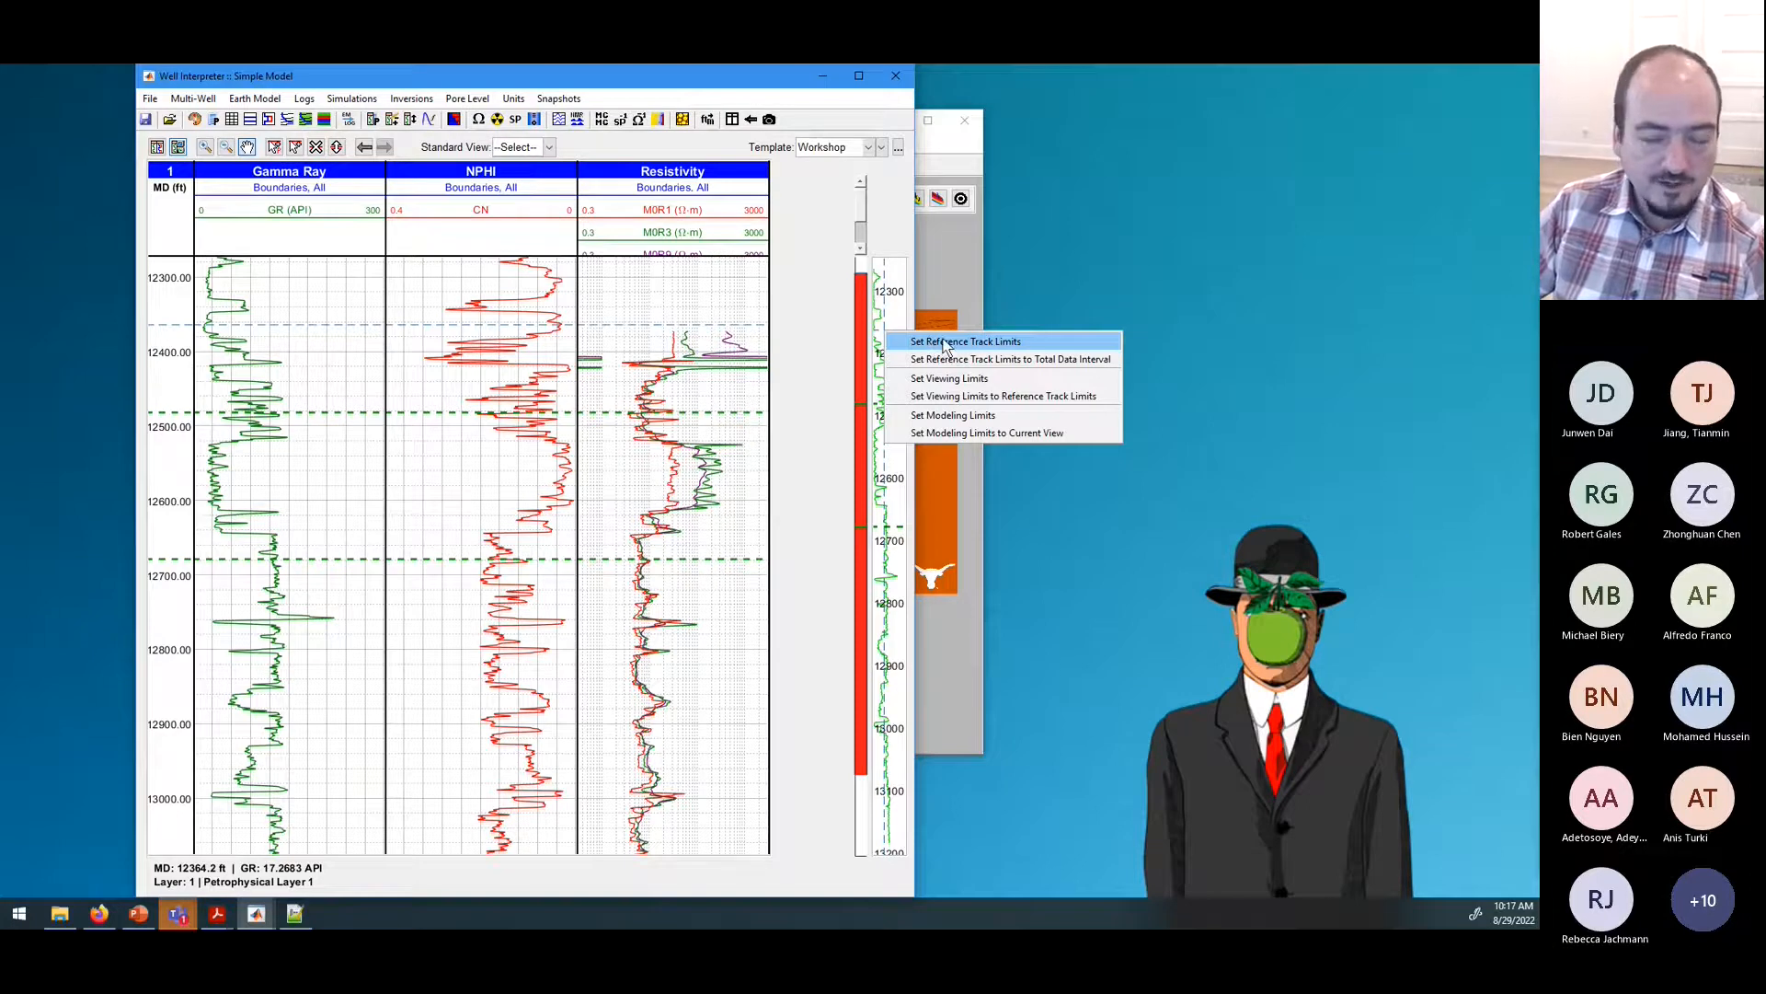
pyautogui.click(970, 395)
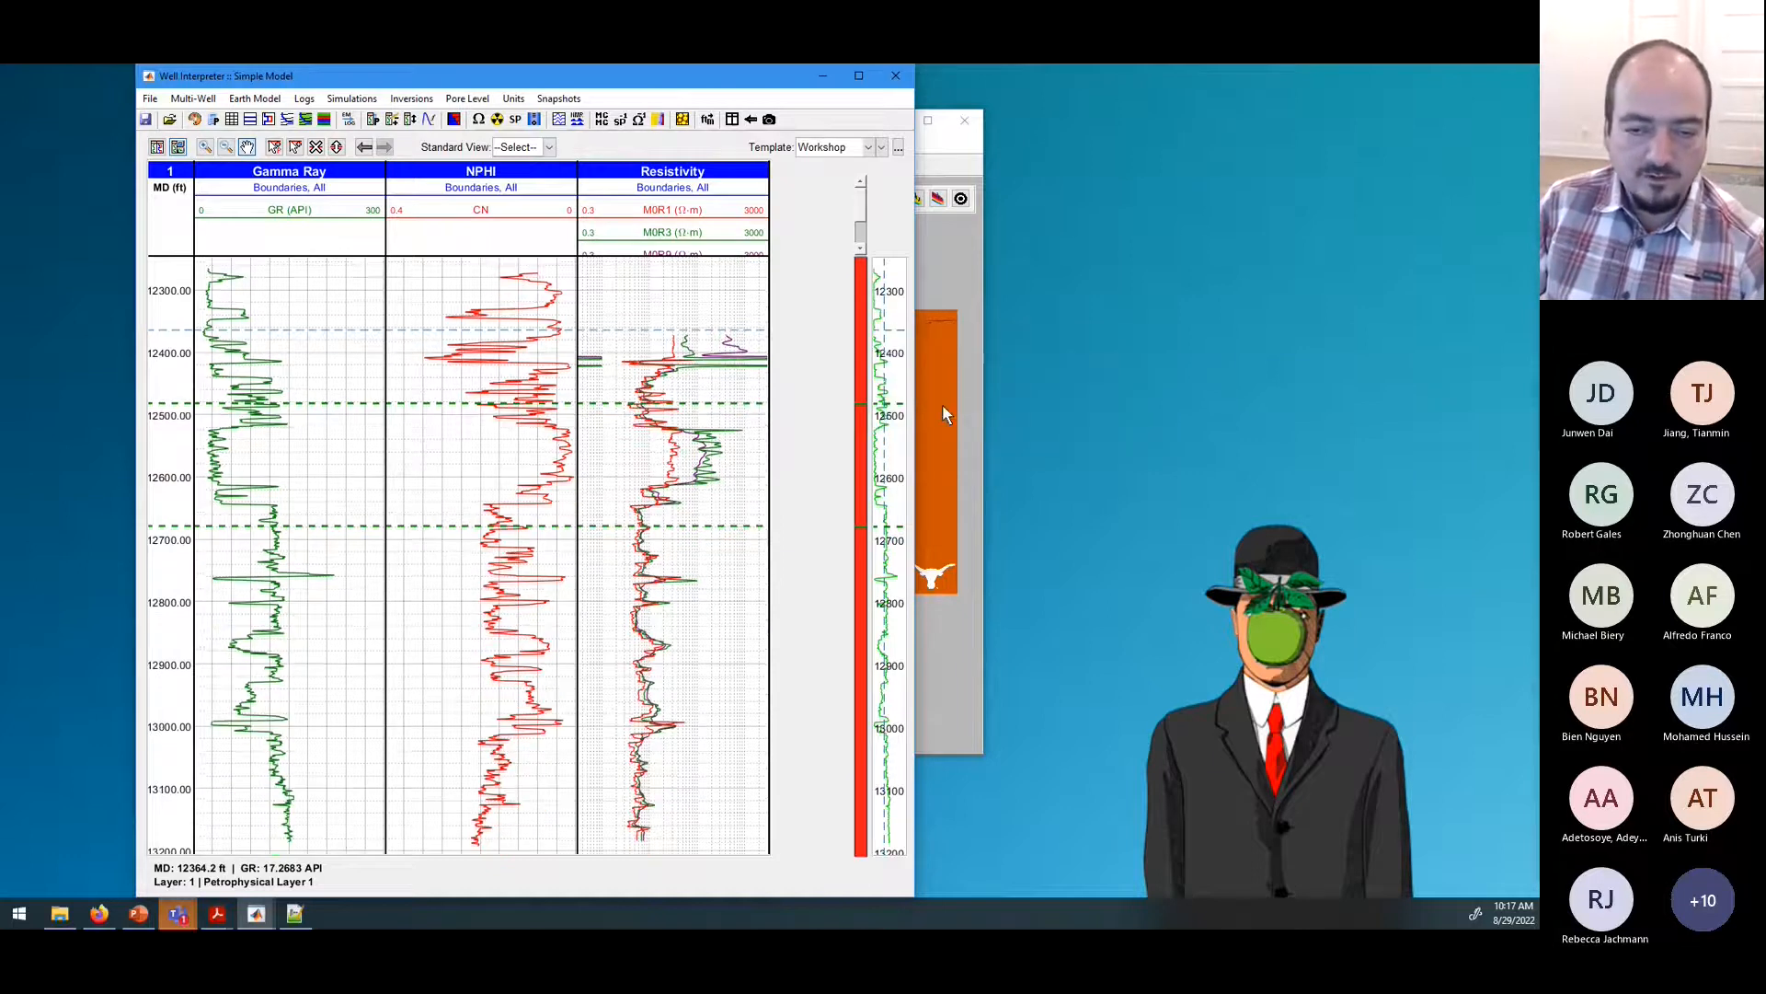
pyautogui.rightClick(890, 429)
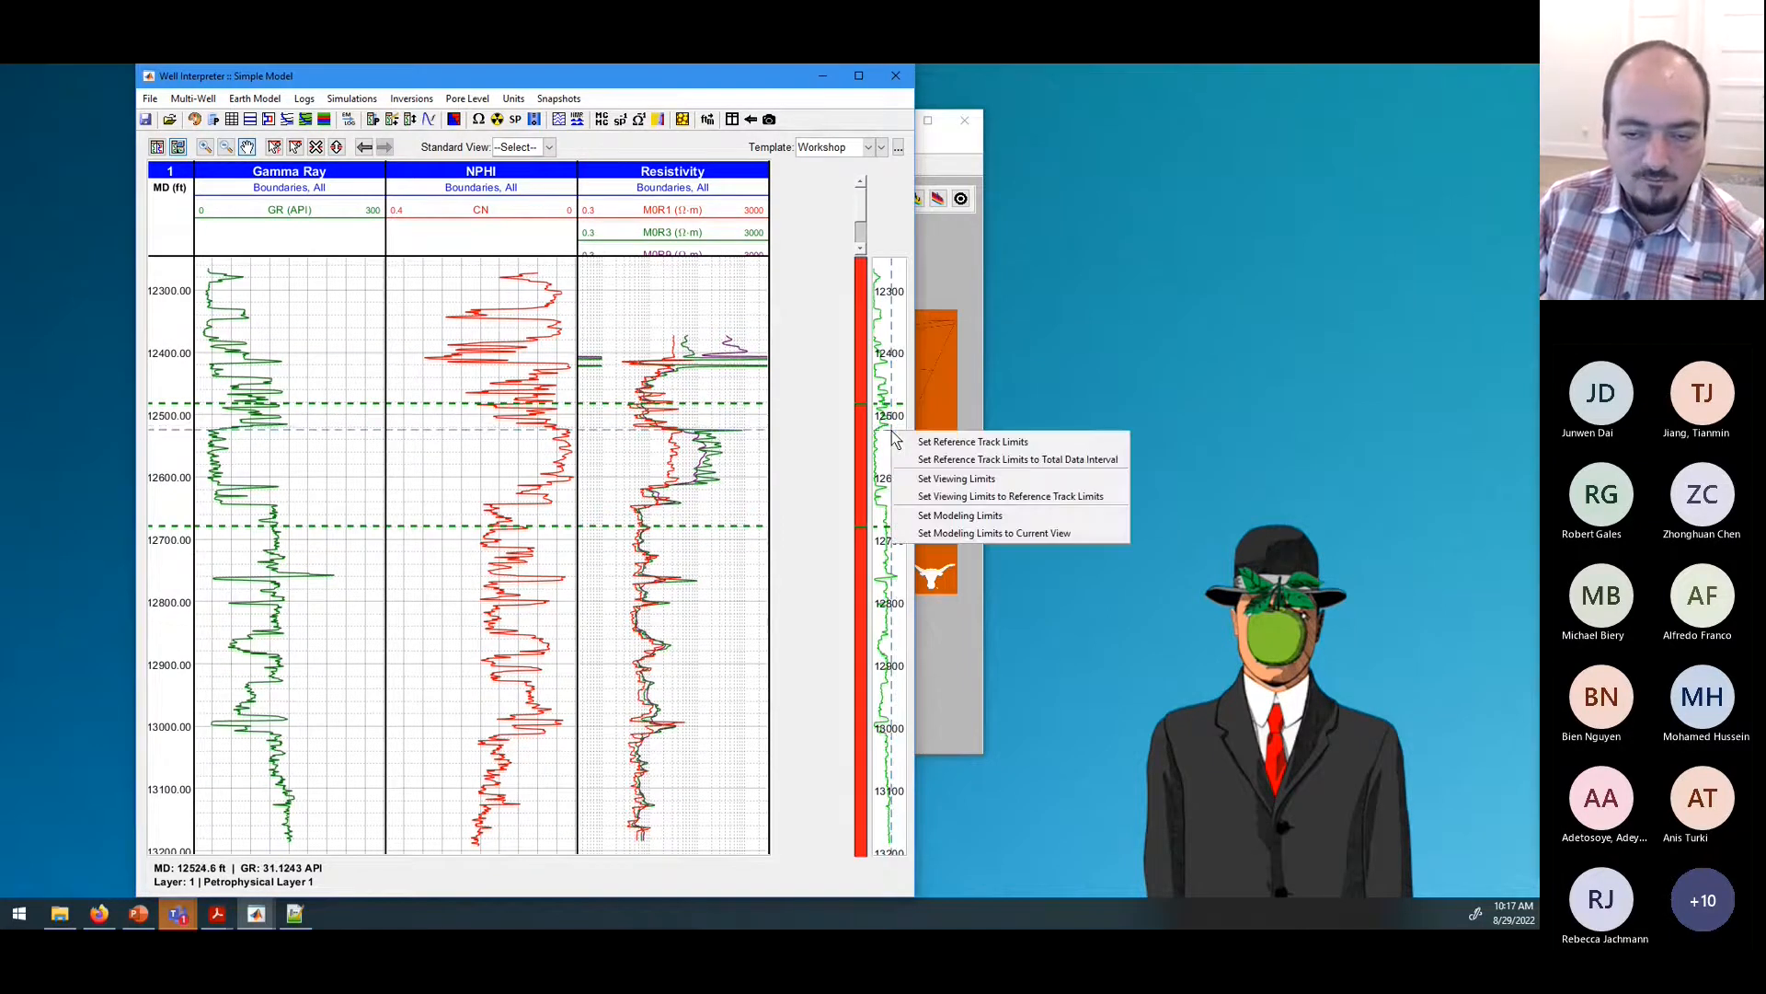
pyautogui.click(937, 516)
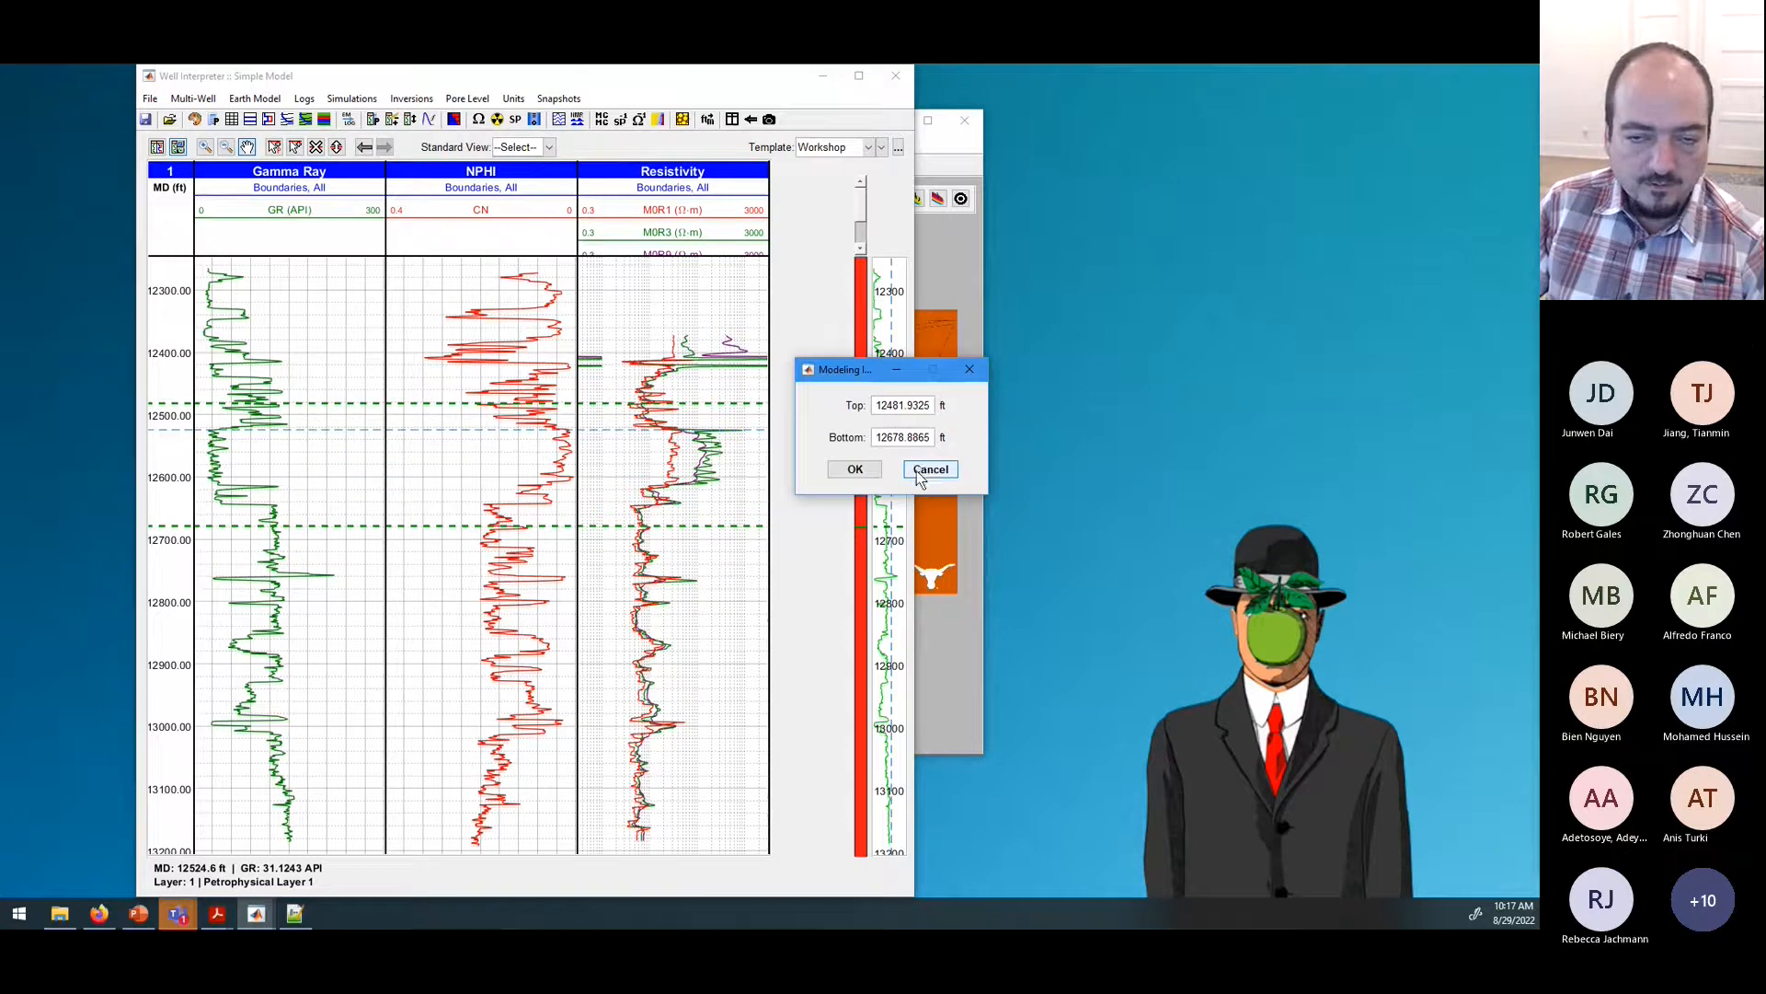
pyautogui.click(928, 470)
# Step: Set the modeling limits to the current view
pyautogui.rightClick(888, 480)
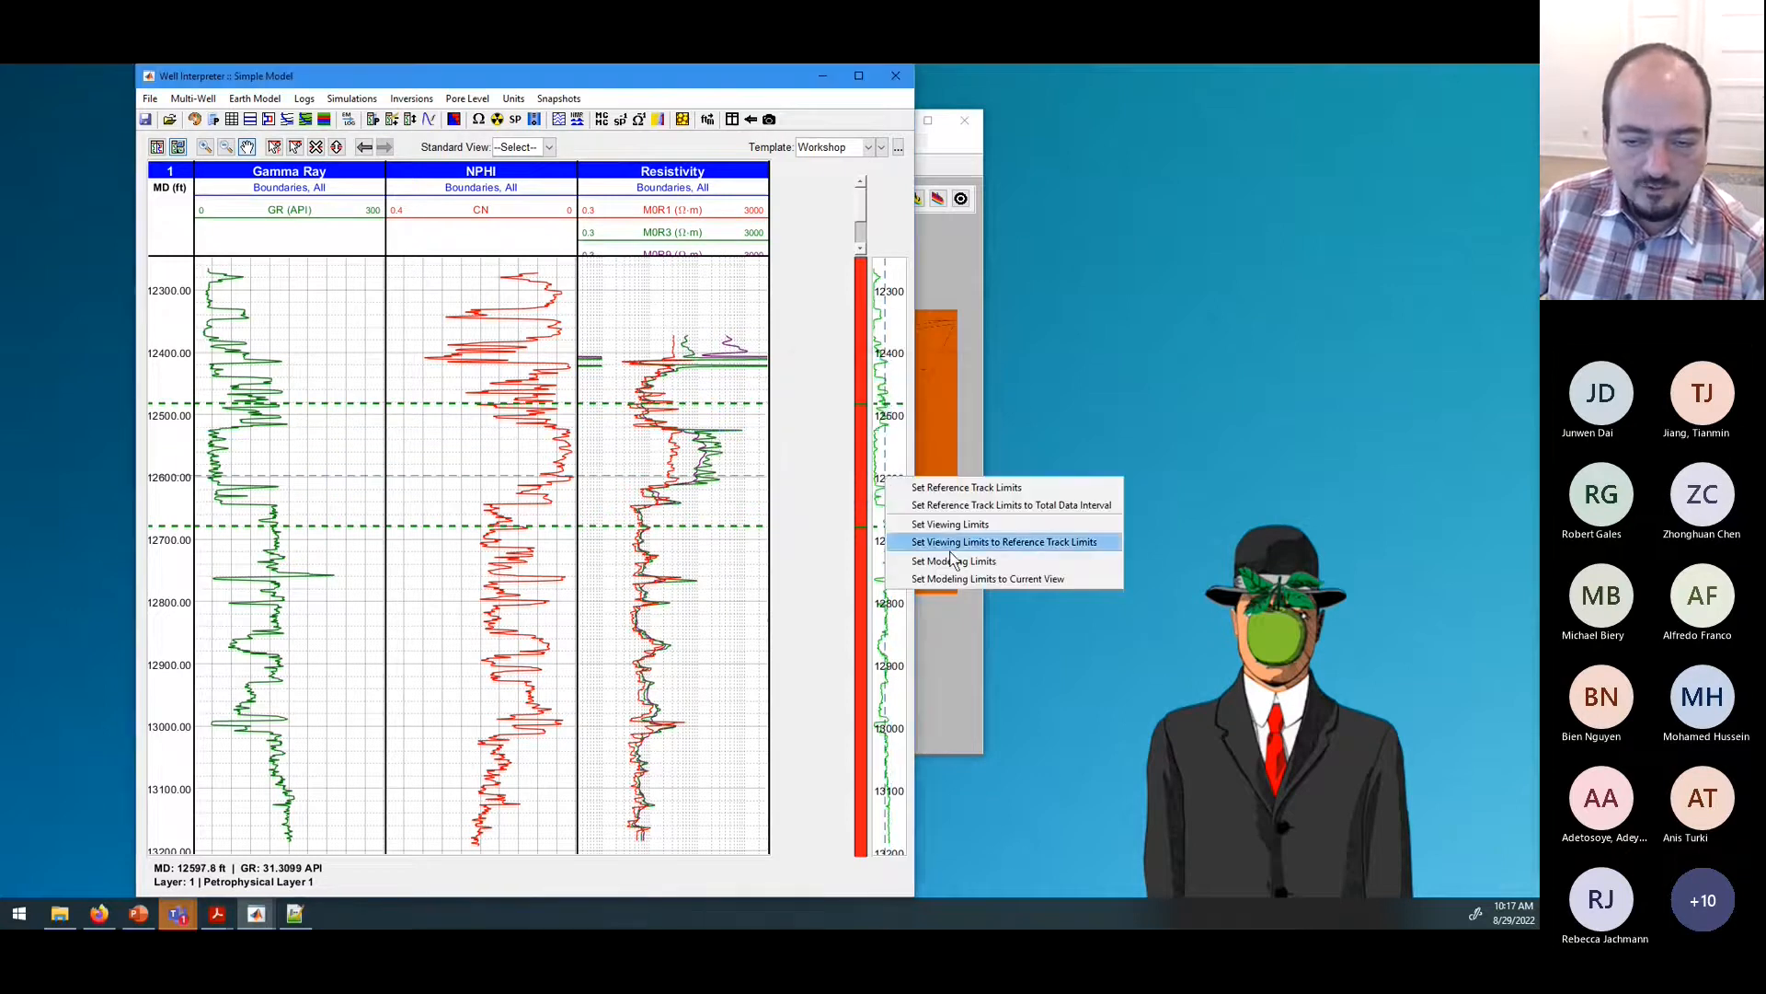
pyautogui.click(971, 579)
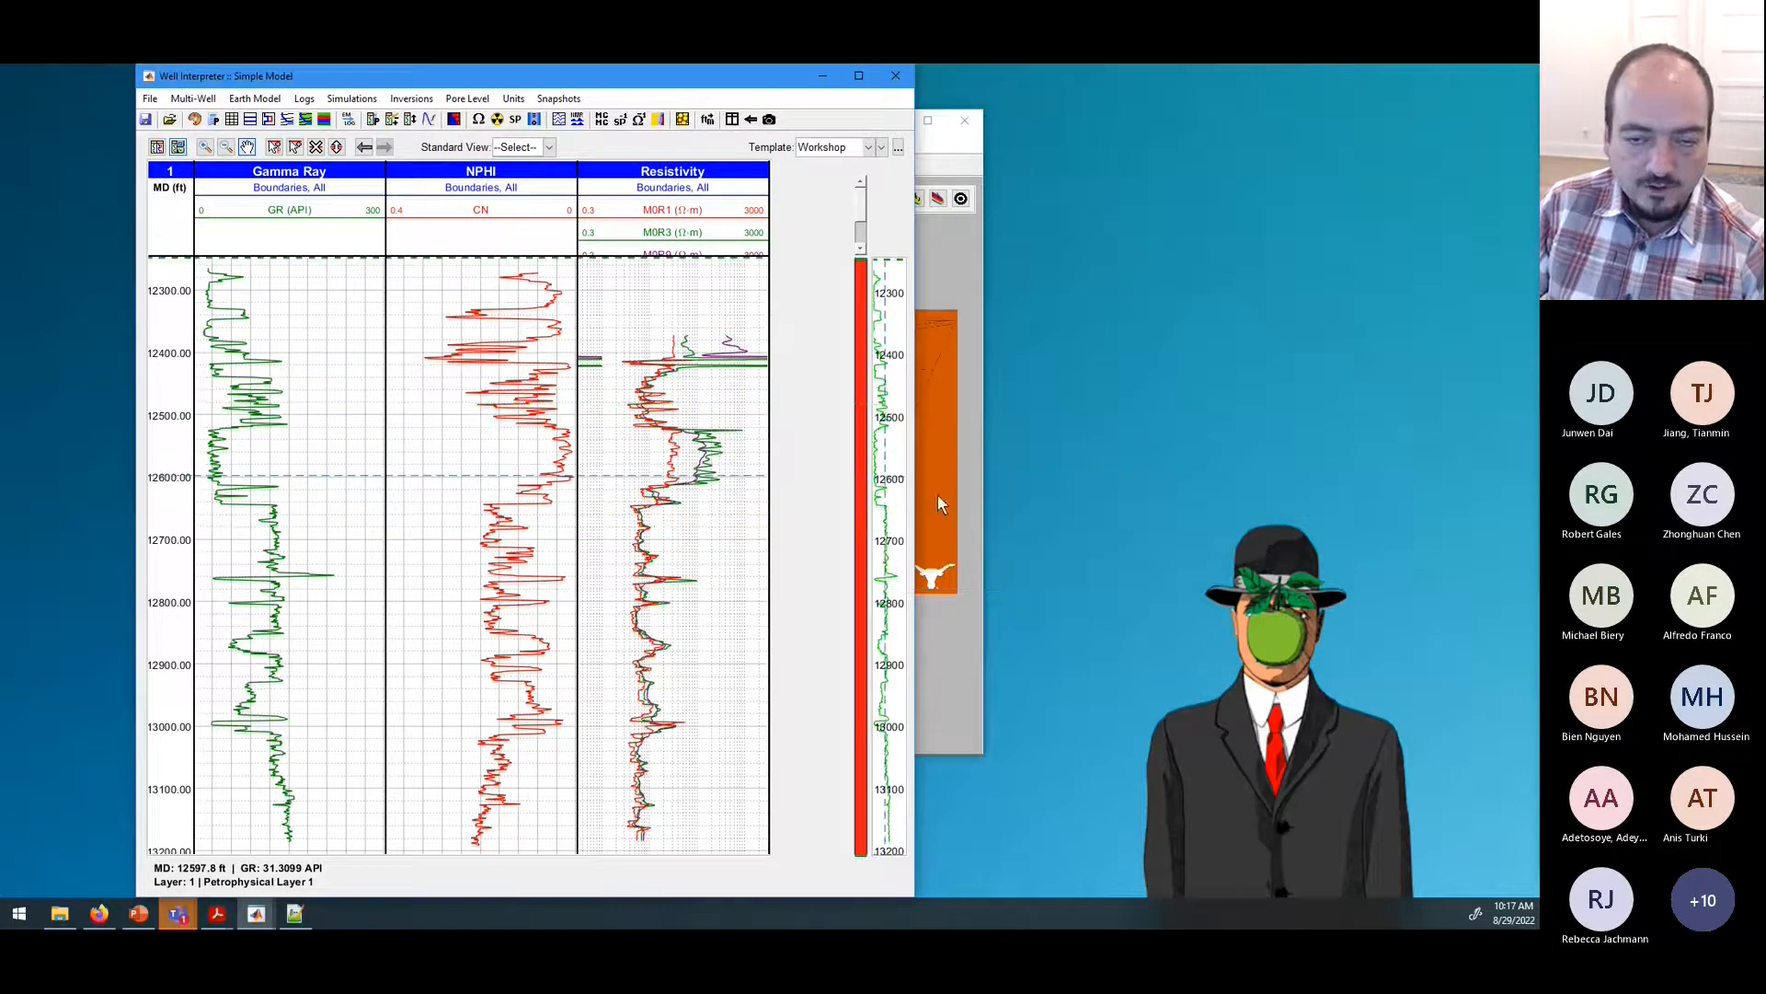
# Step: Set the modeling limits to 12250 ft for the top and 132010 ft for the bottom
pyautogui.rightClick(902, 471)
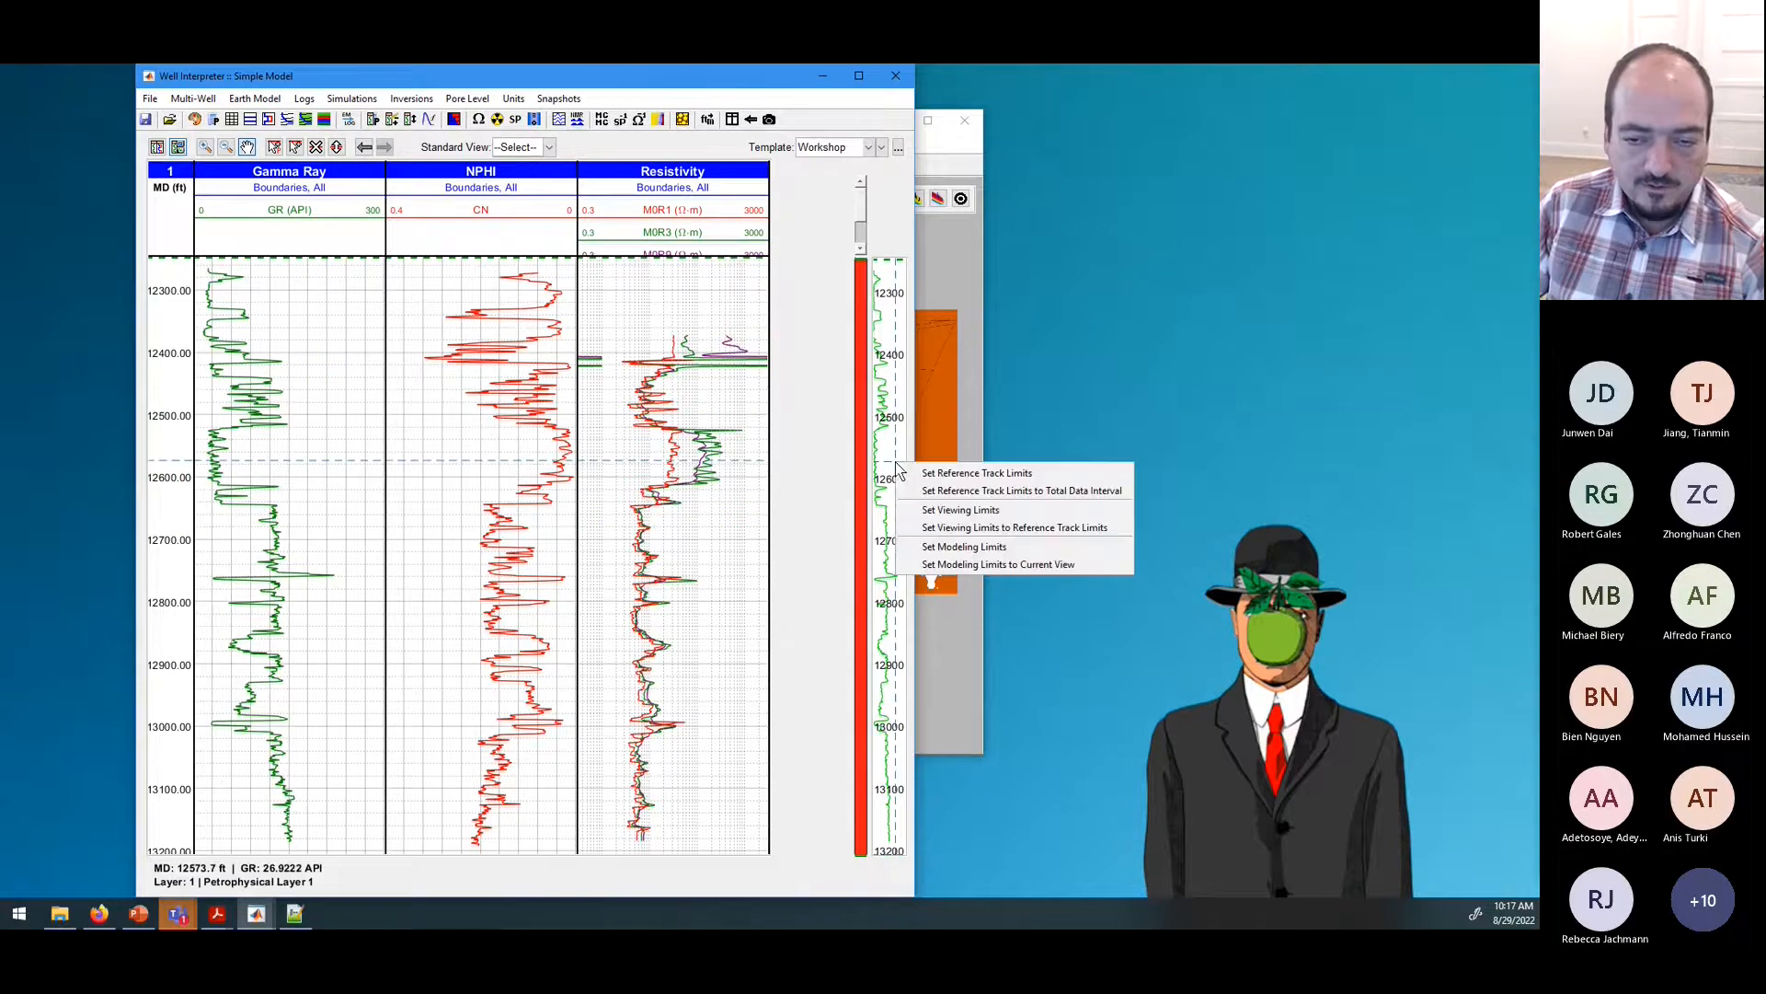
pyautogui.click(939, 550)
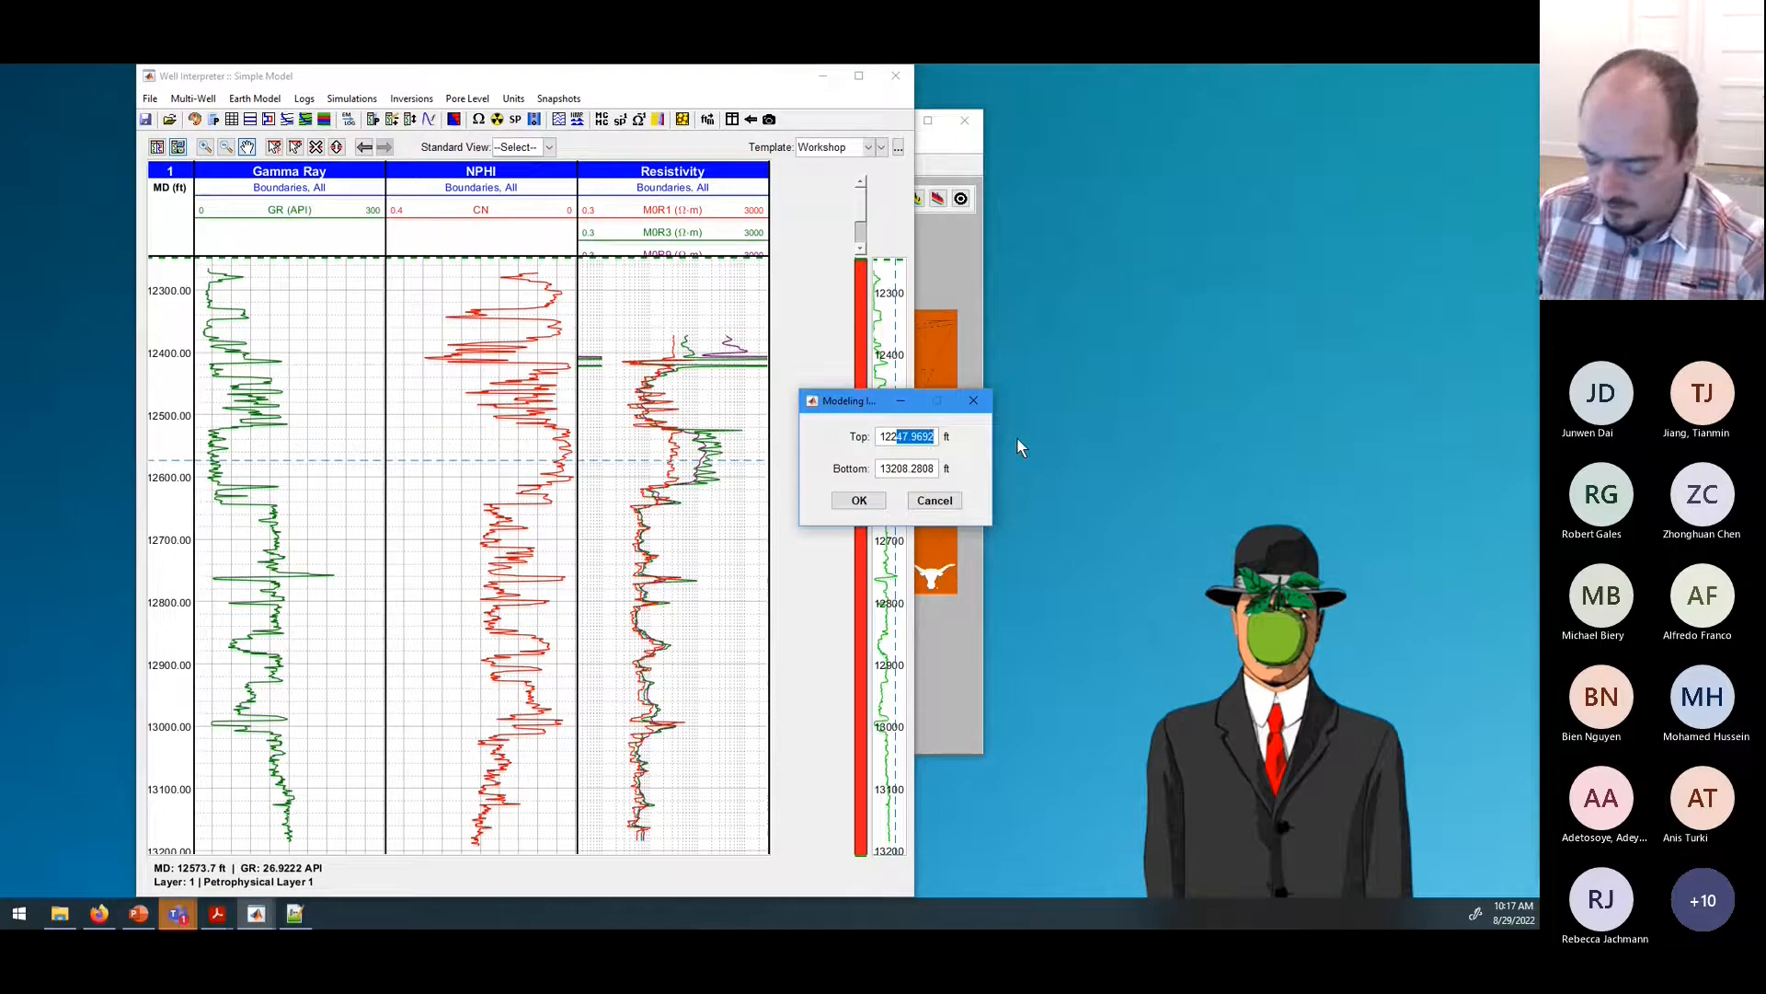
pyautogui.write('50')
pyautogui.press('Tab')
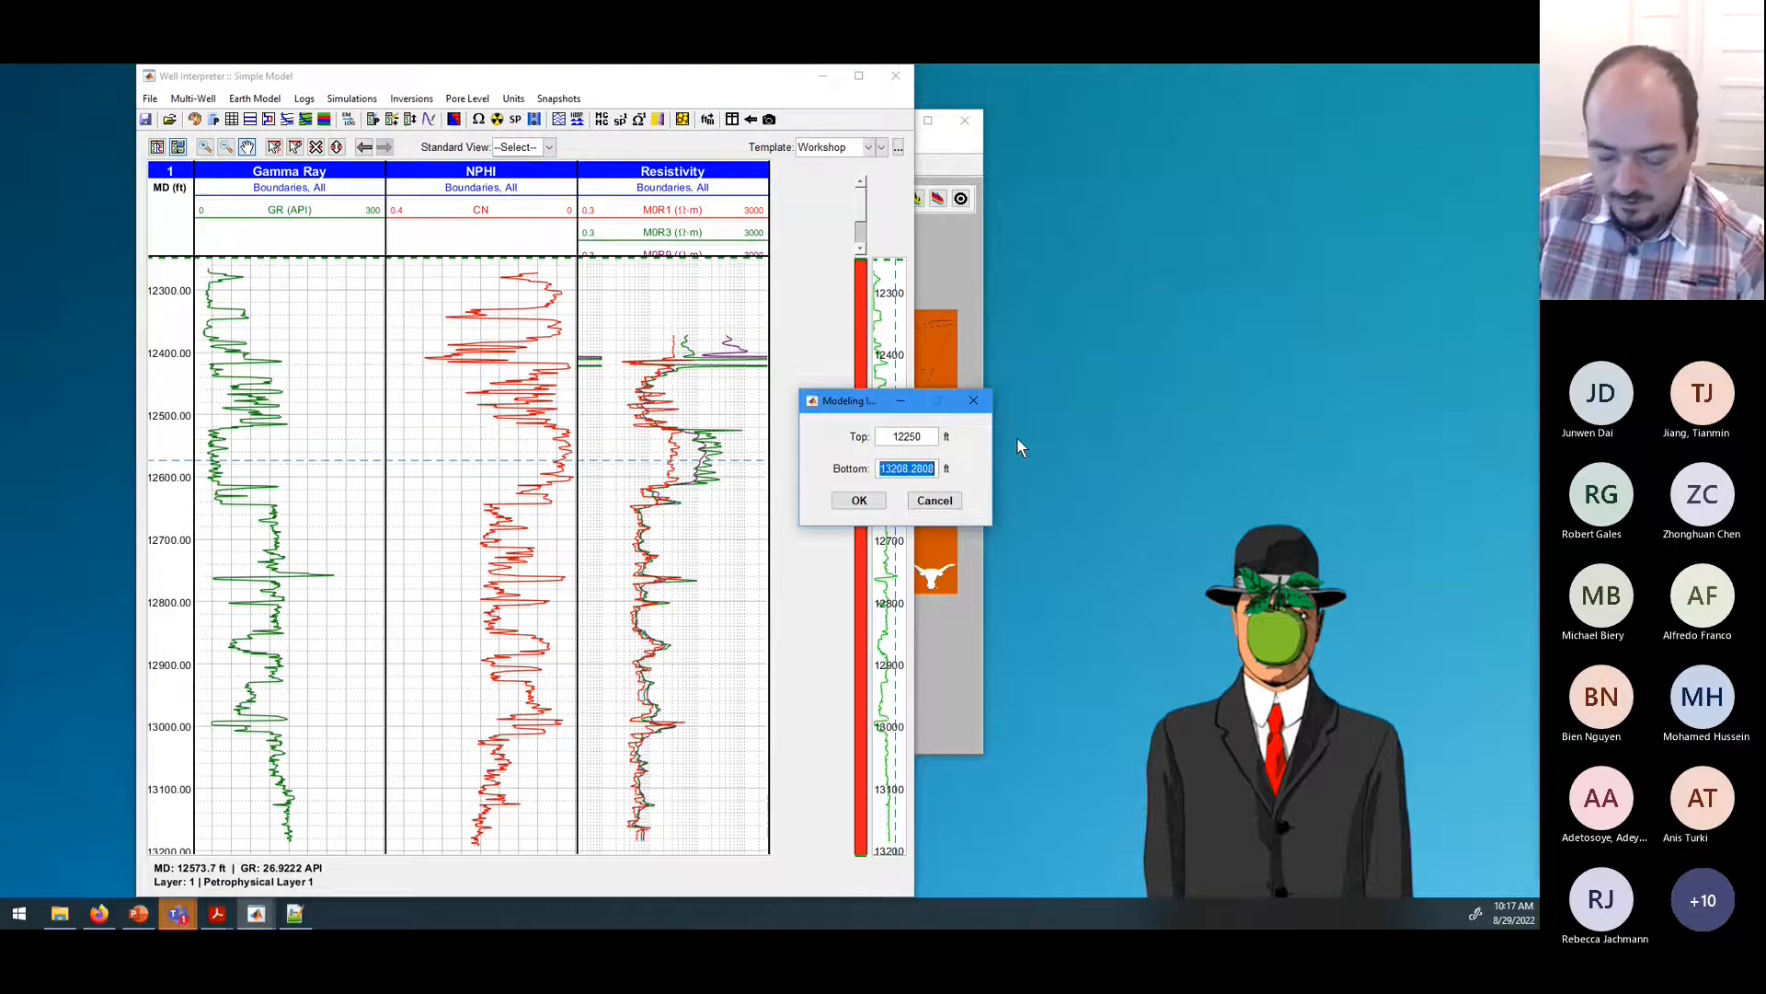
pyautogui.write('1320')
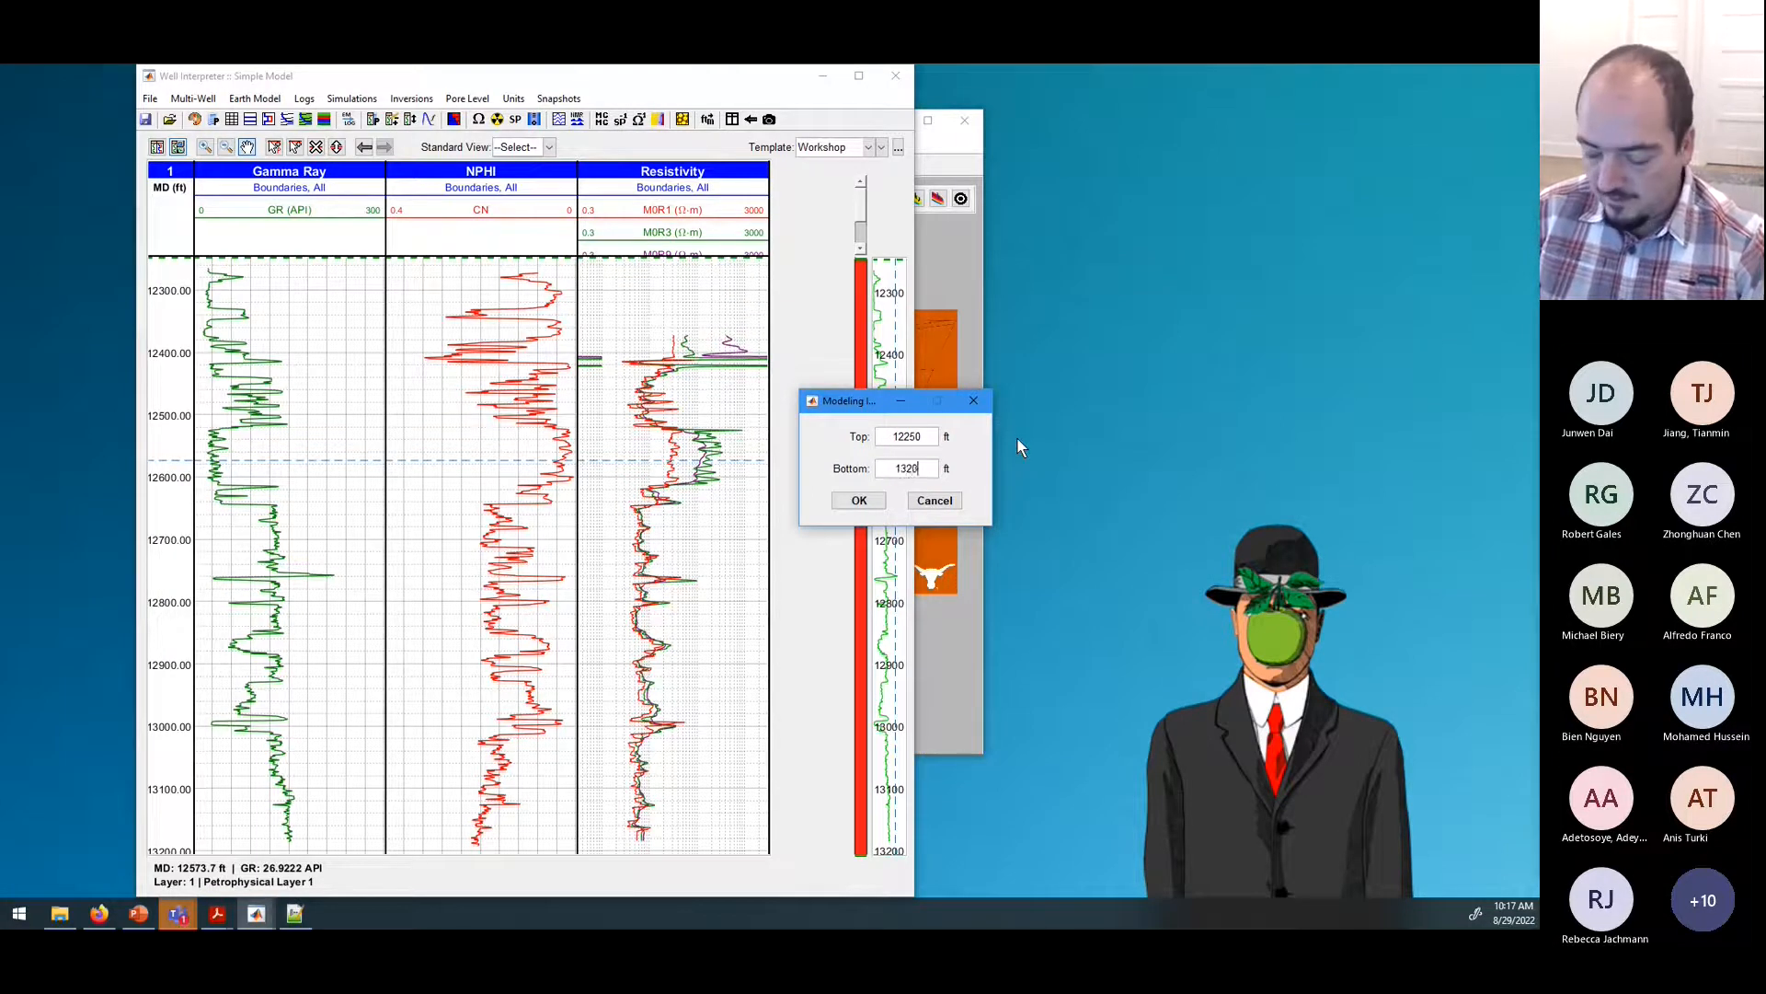
pyautogui.write('10')
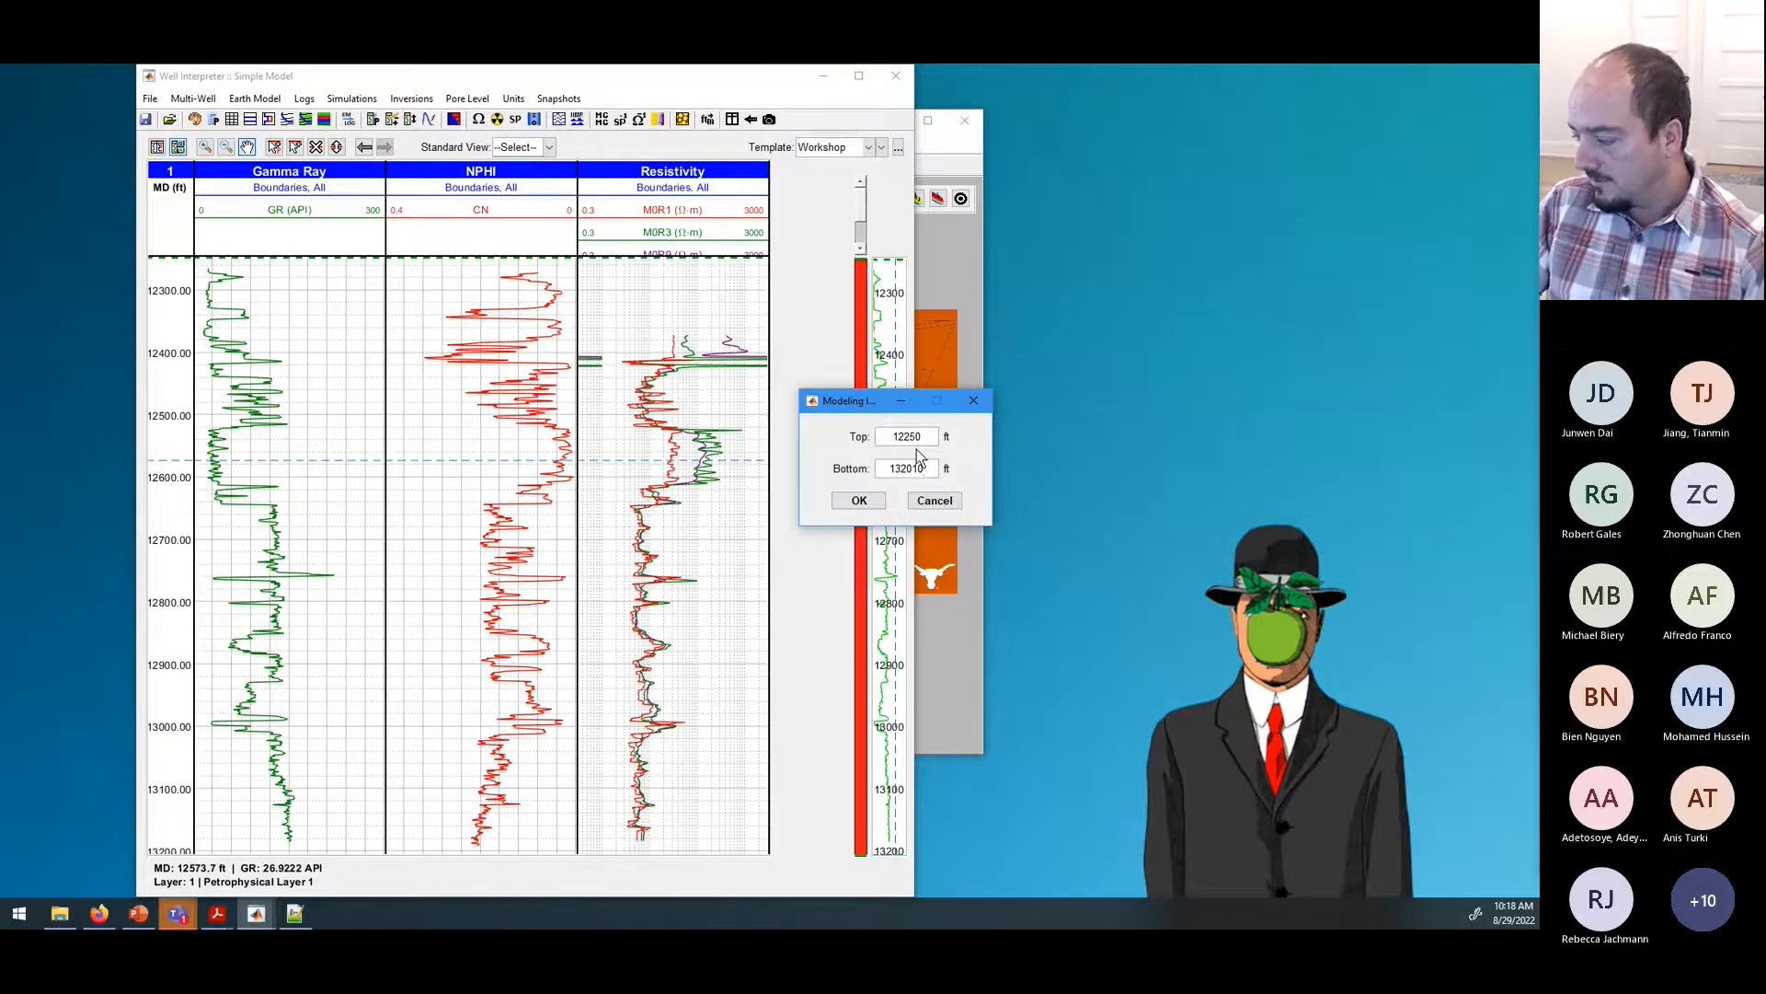
pyautogui.click(857, 502)
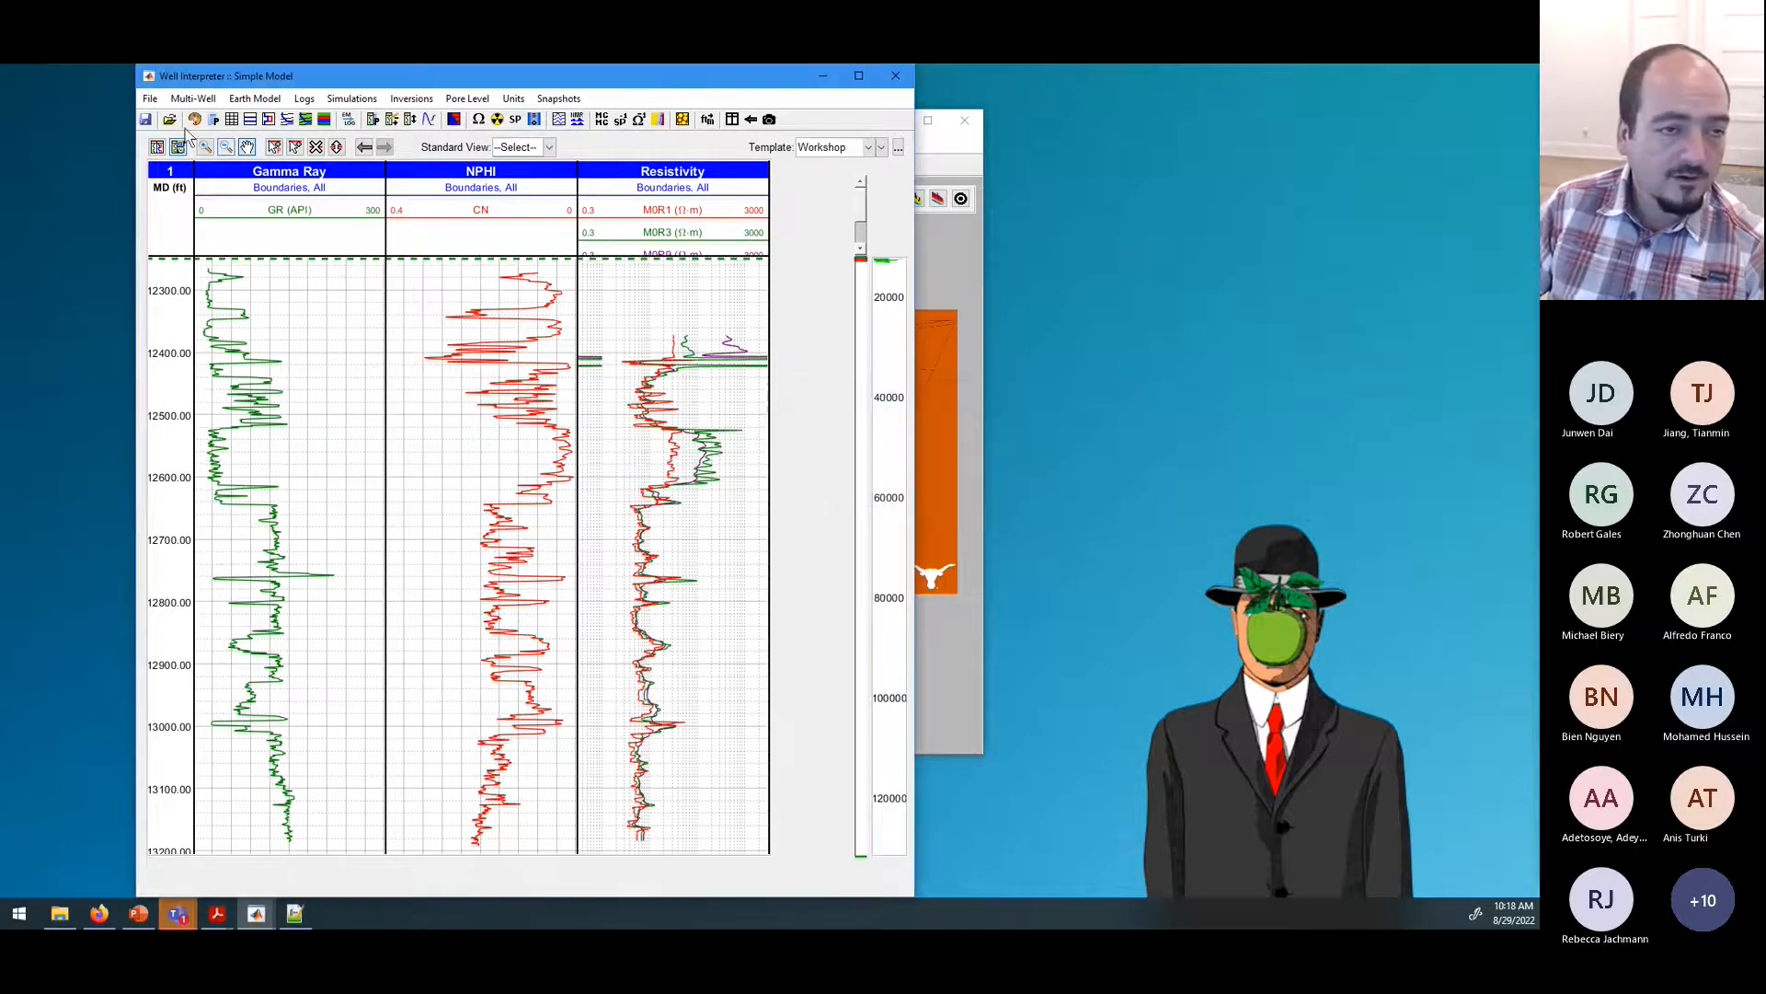
# Step: Set the modeling limits to the current view and zoom out slightly so both limit lines fit in the tracks
pyautogui.rightClick(887, 387)
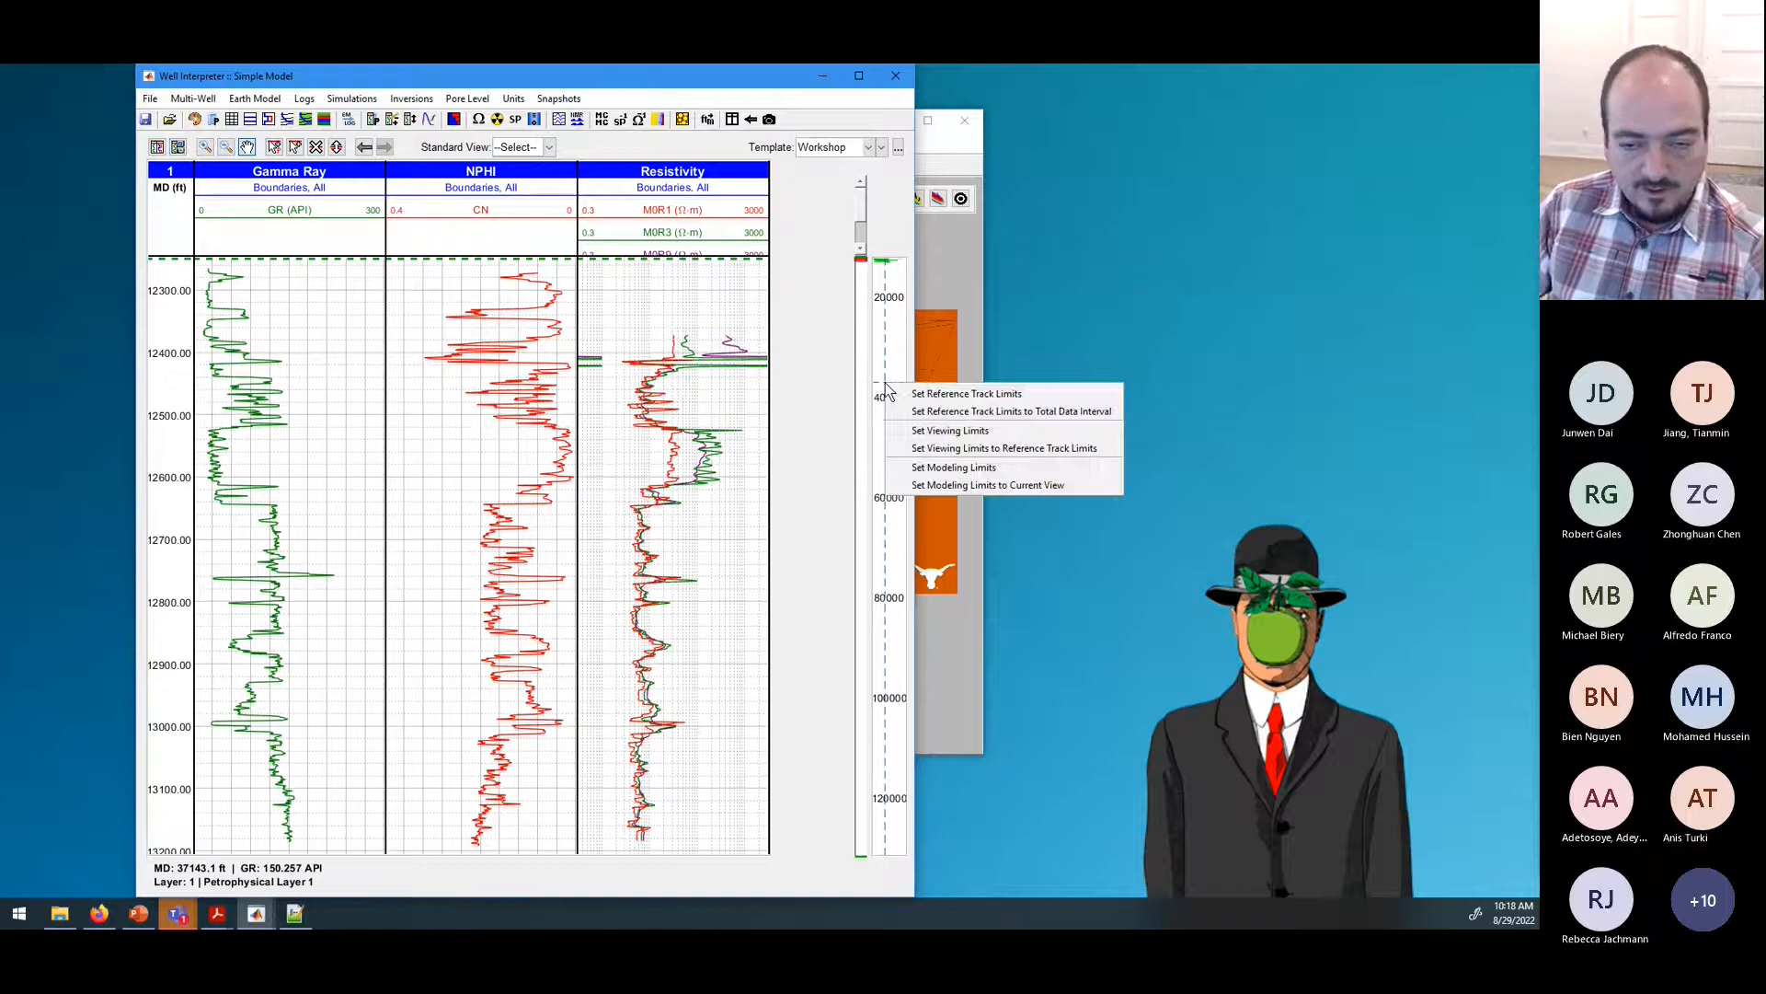
pyautogui.click(965, 485)
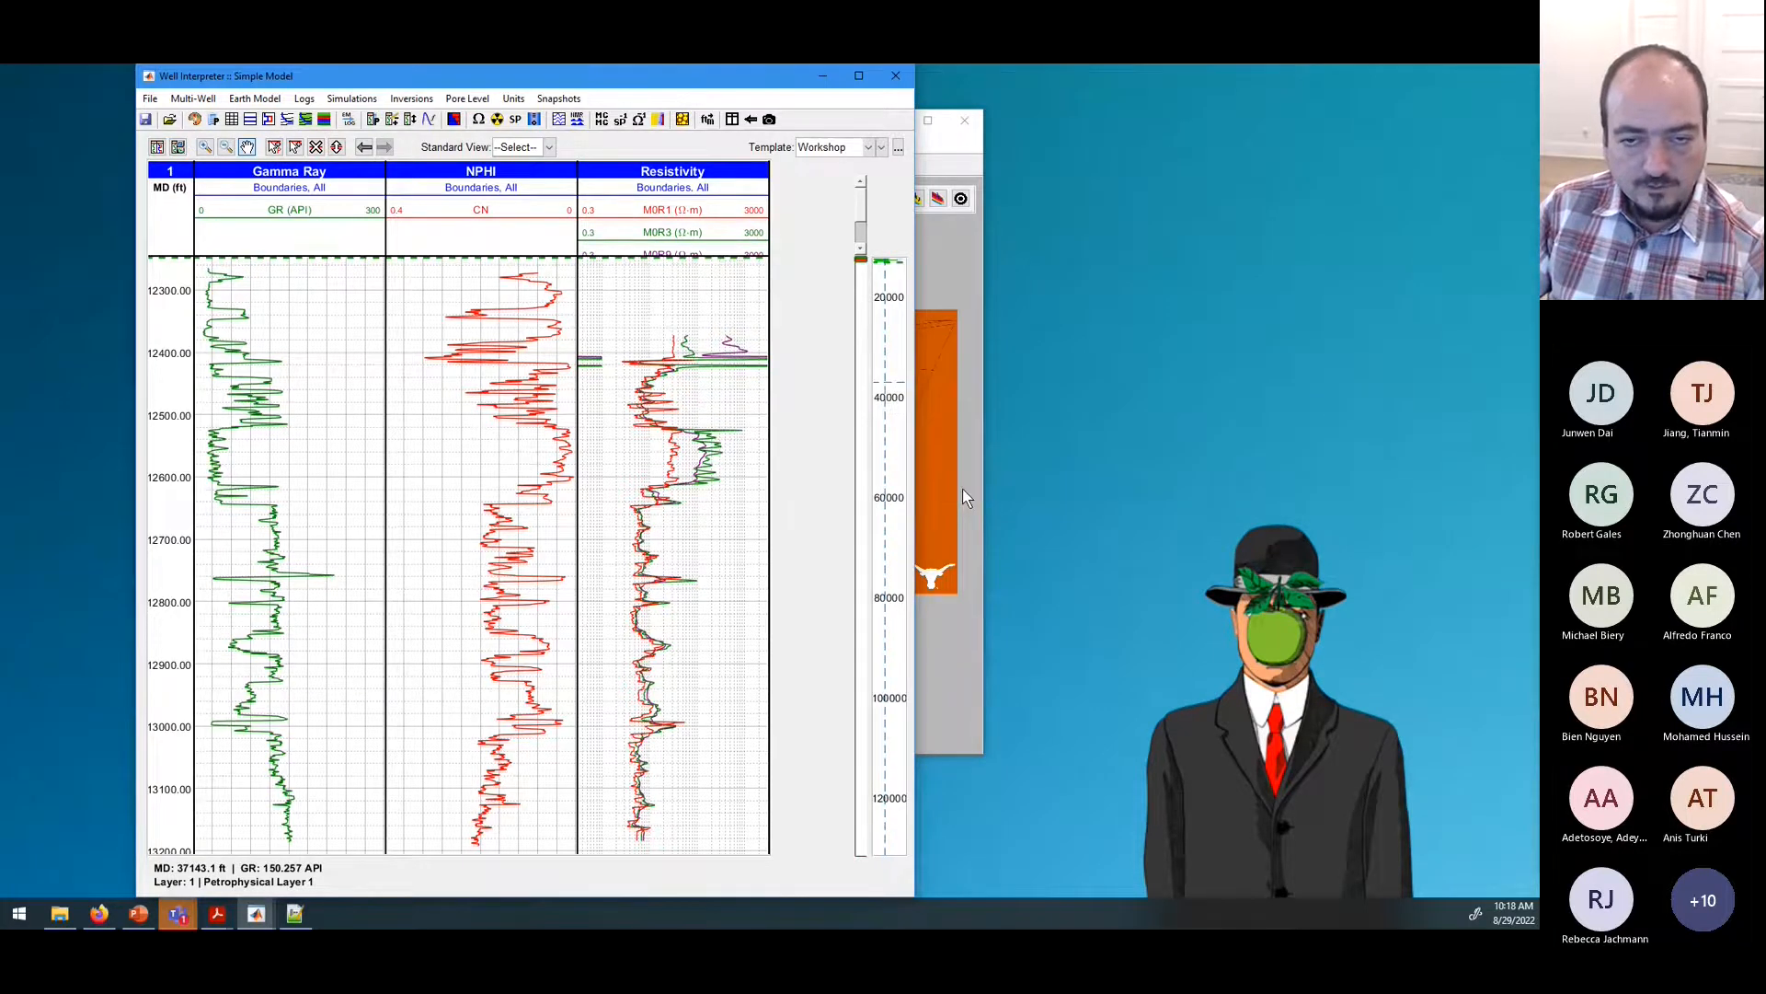
pyautogui.click(204, 147)
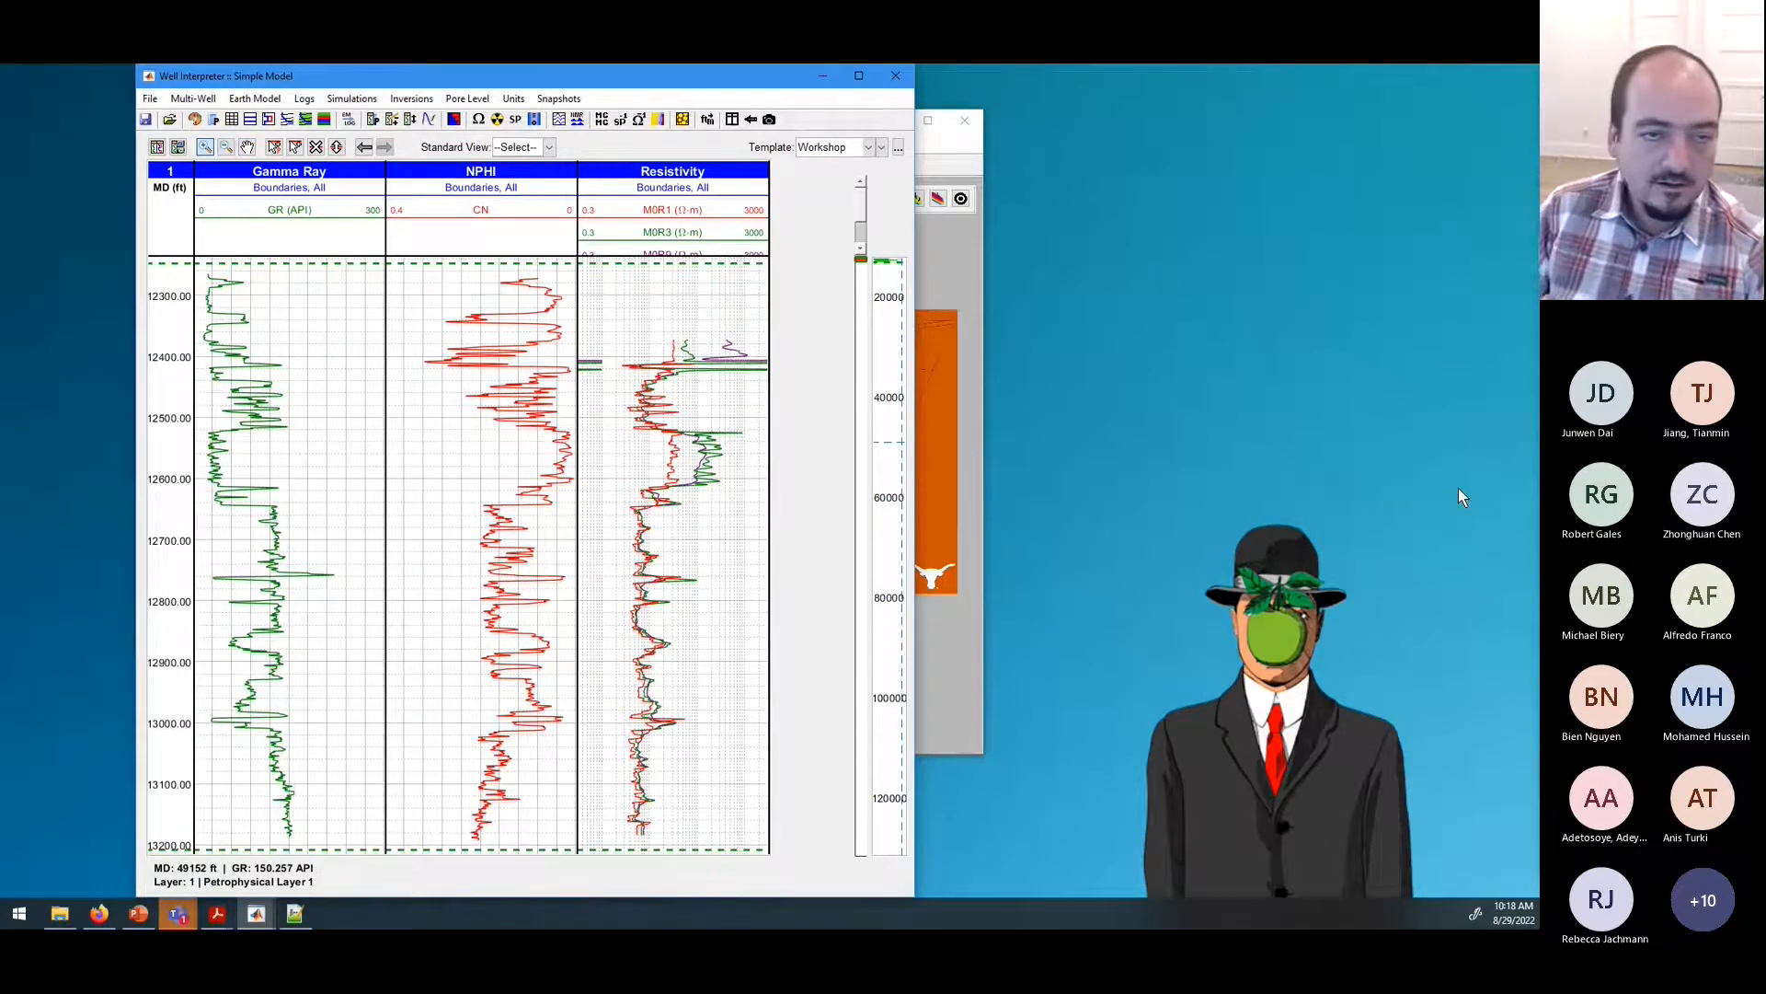
pyautogui.click(548, 147)
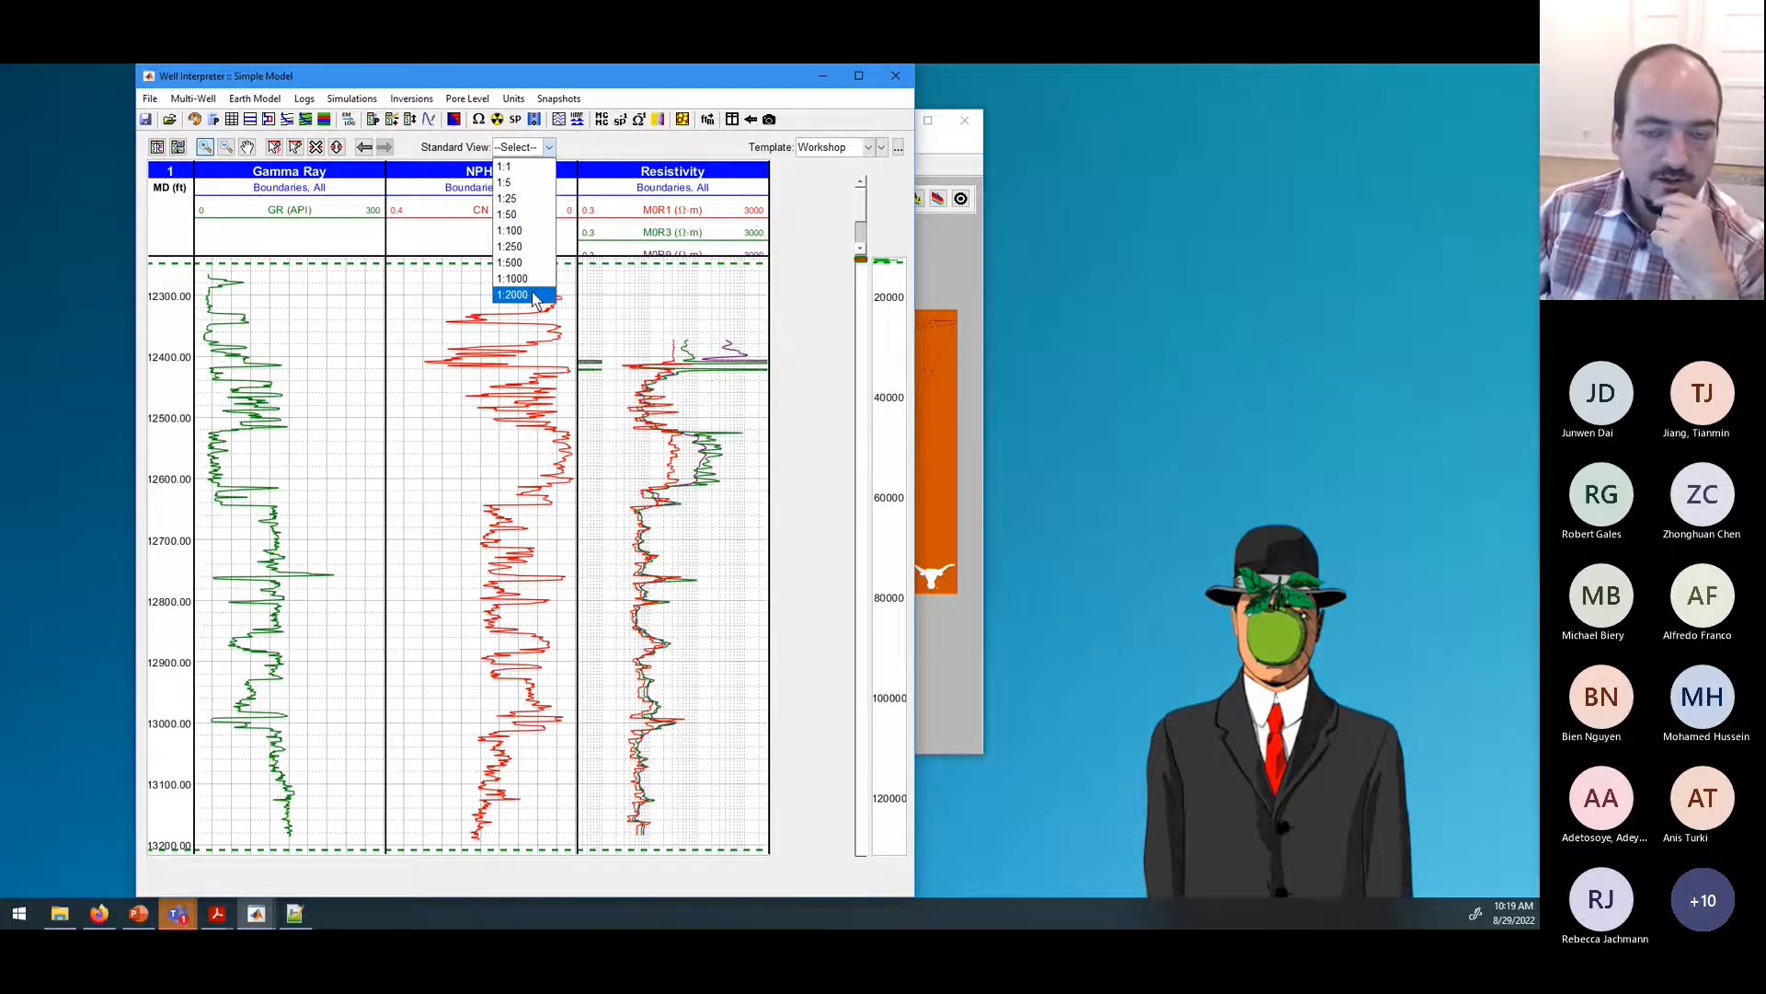
pyautogui.click(792, 300)
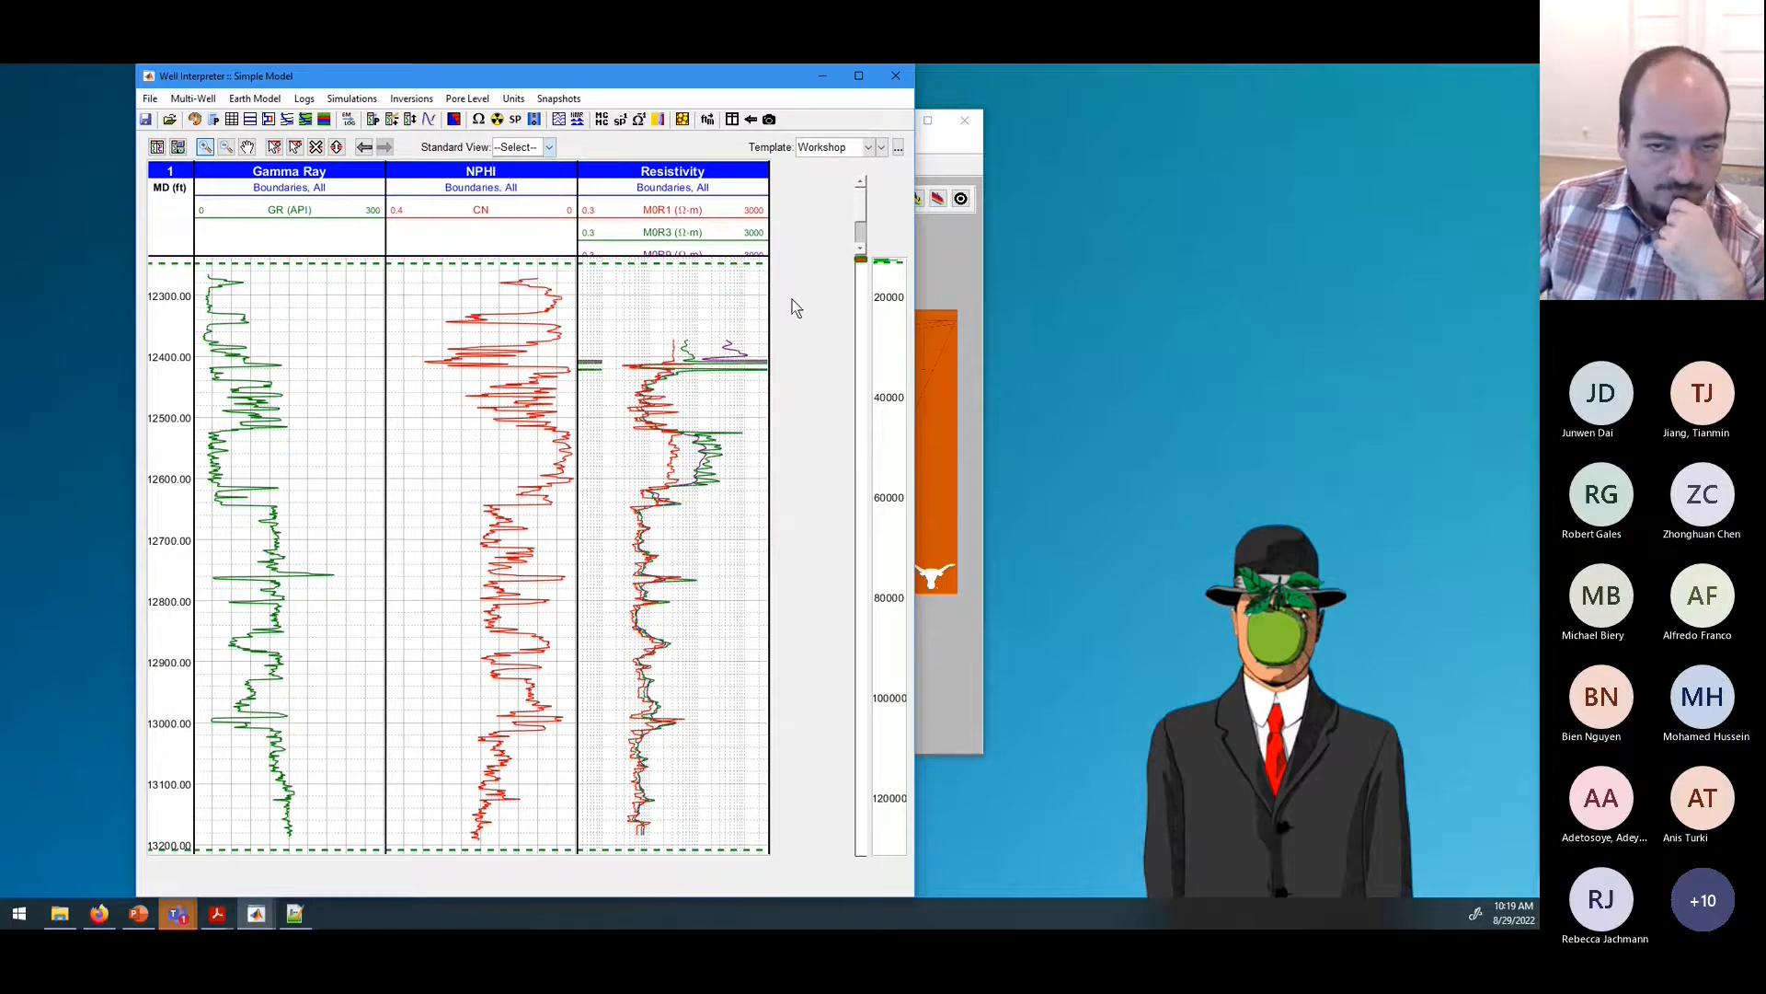
pyautogui.rightClick(896, 338)
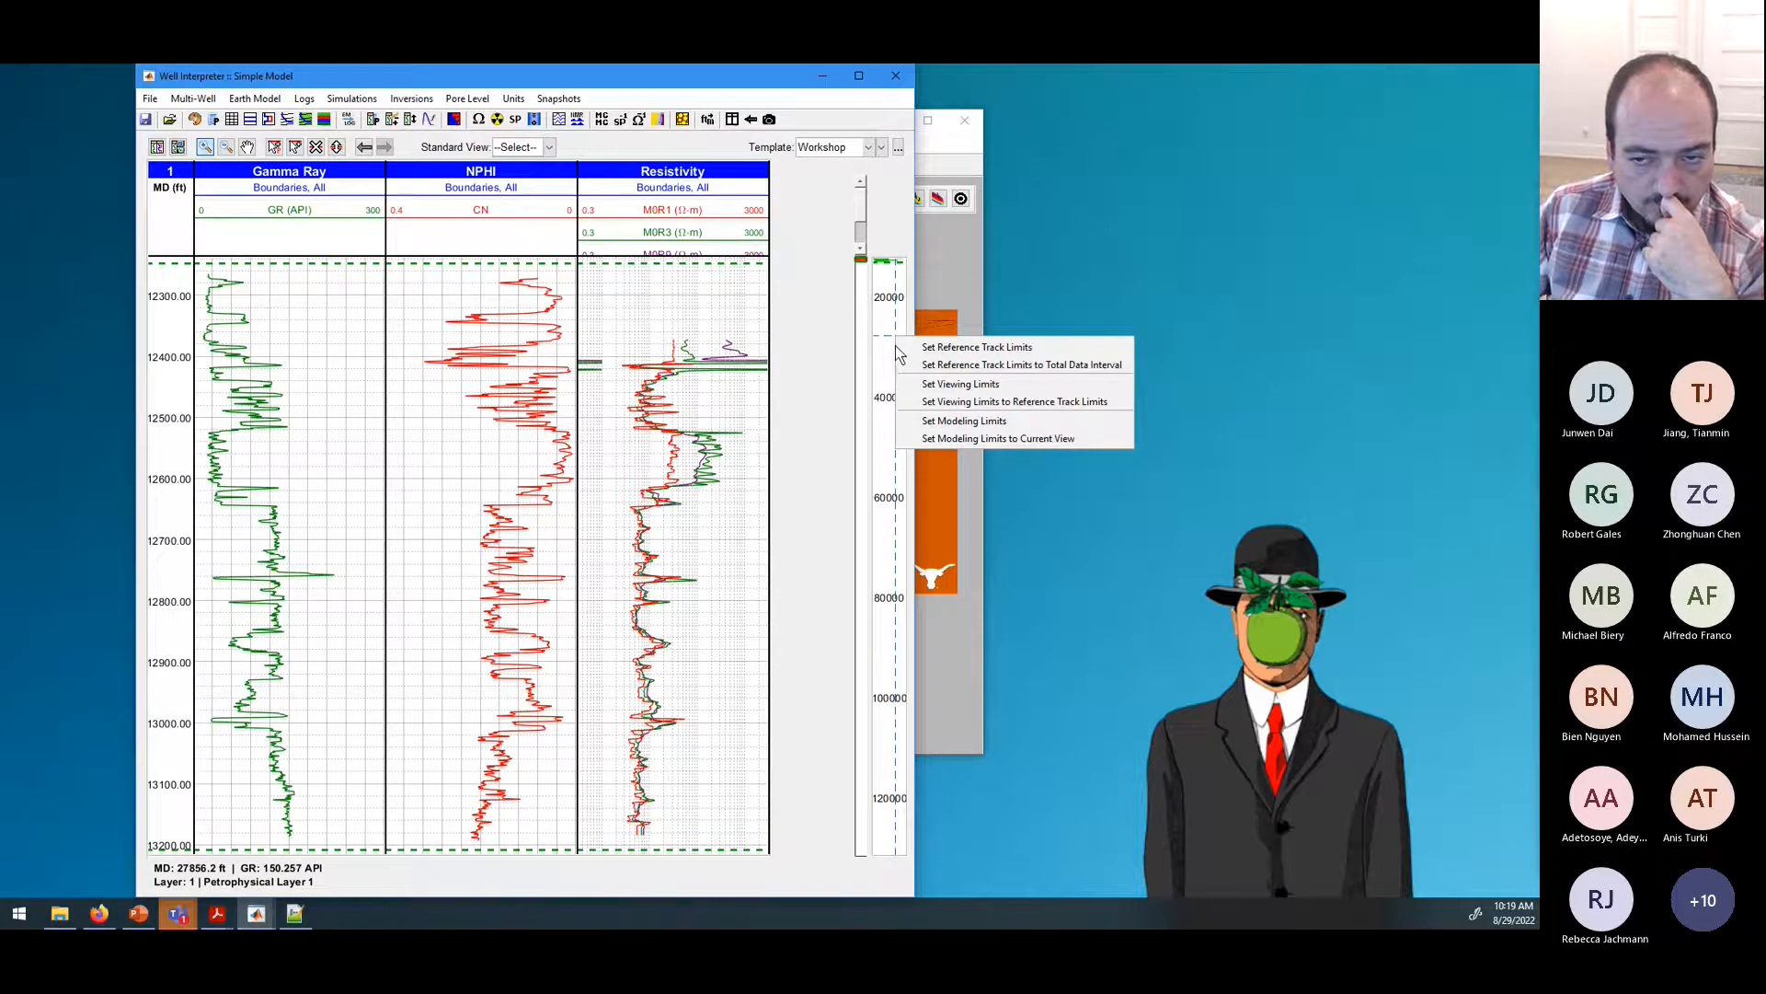
pyautogui.click(807, 324)
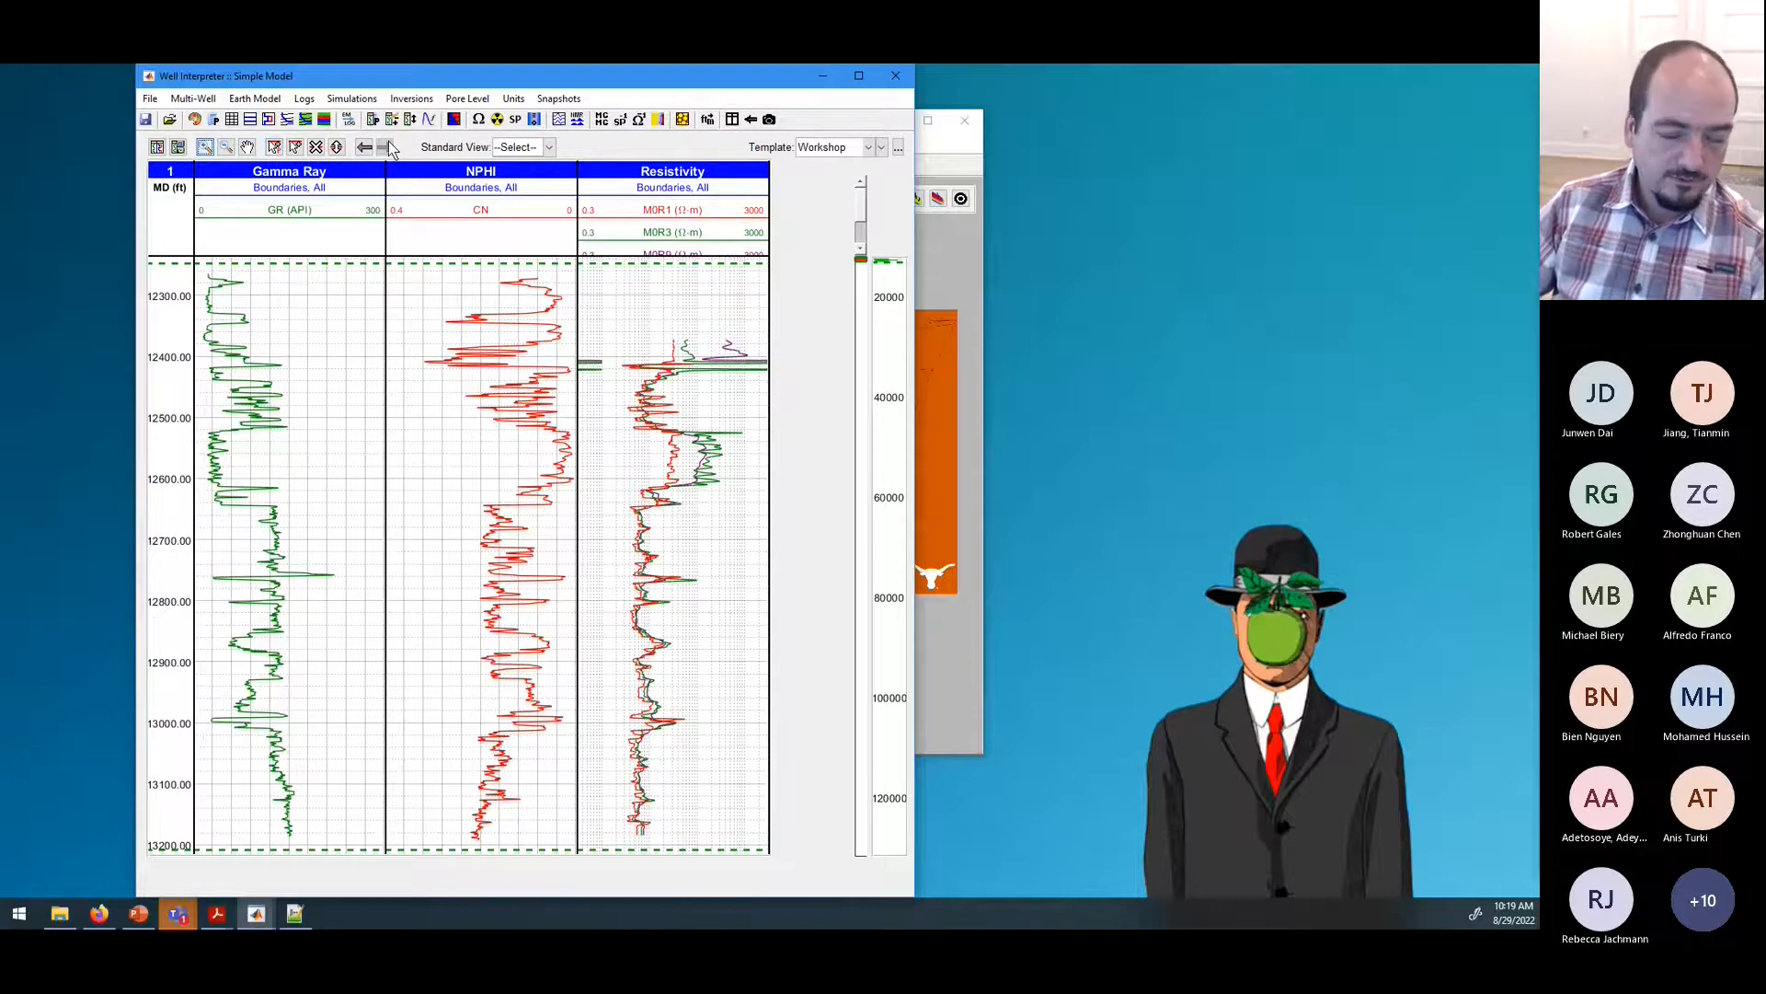
# Step: Create eight petrophysical boundaries on the Gamma Ray track between about 12330 ft and 12510 ft
pyautogui.click(276, 149)
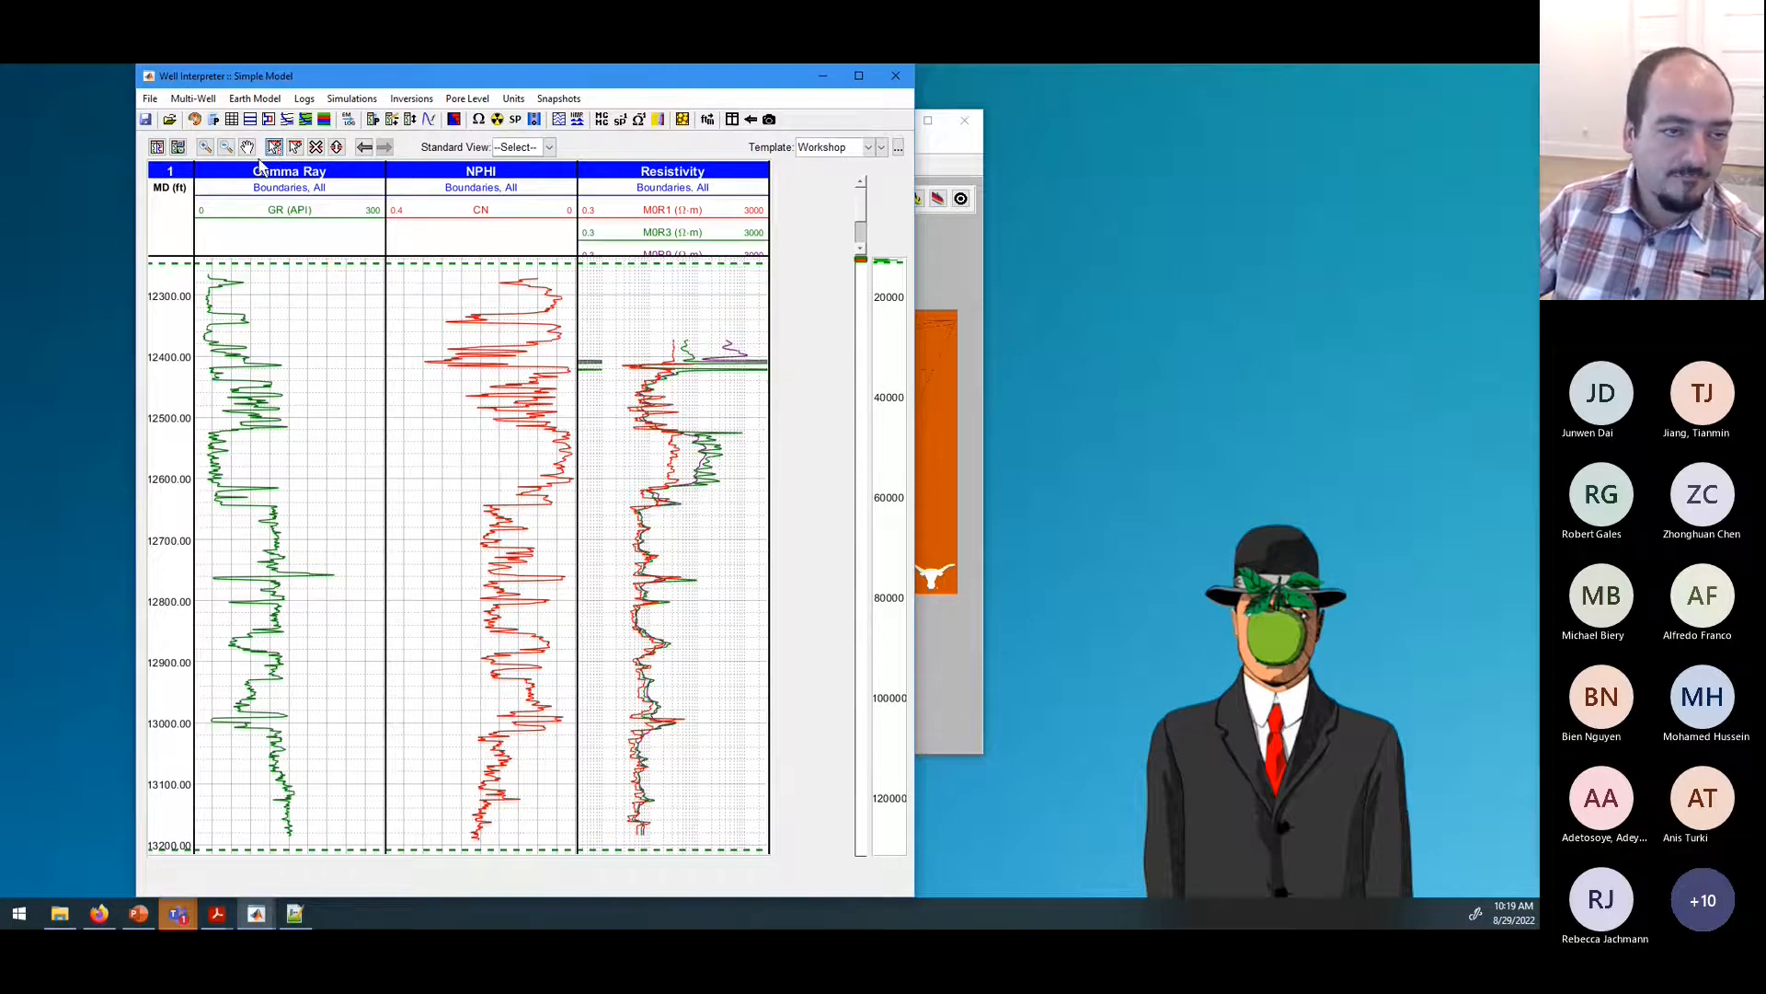
pyautogui.click(336, 324)
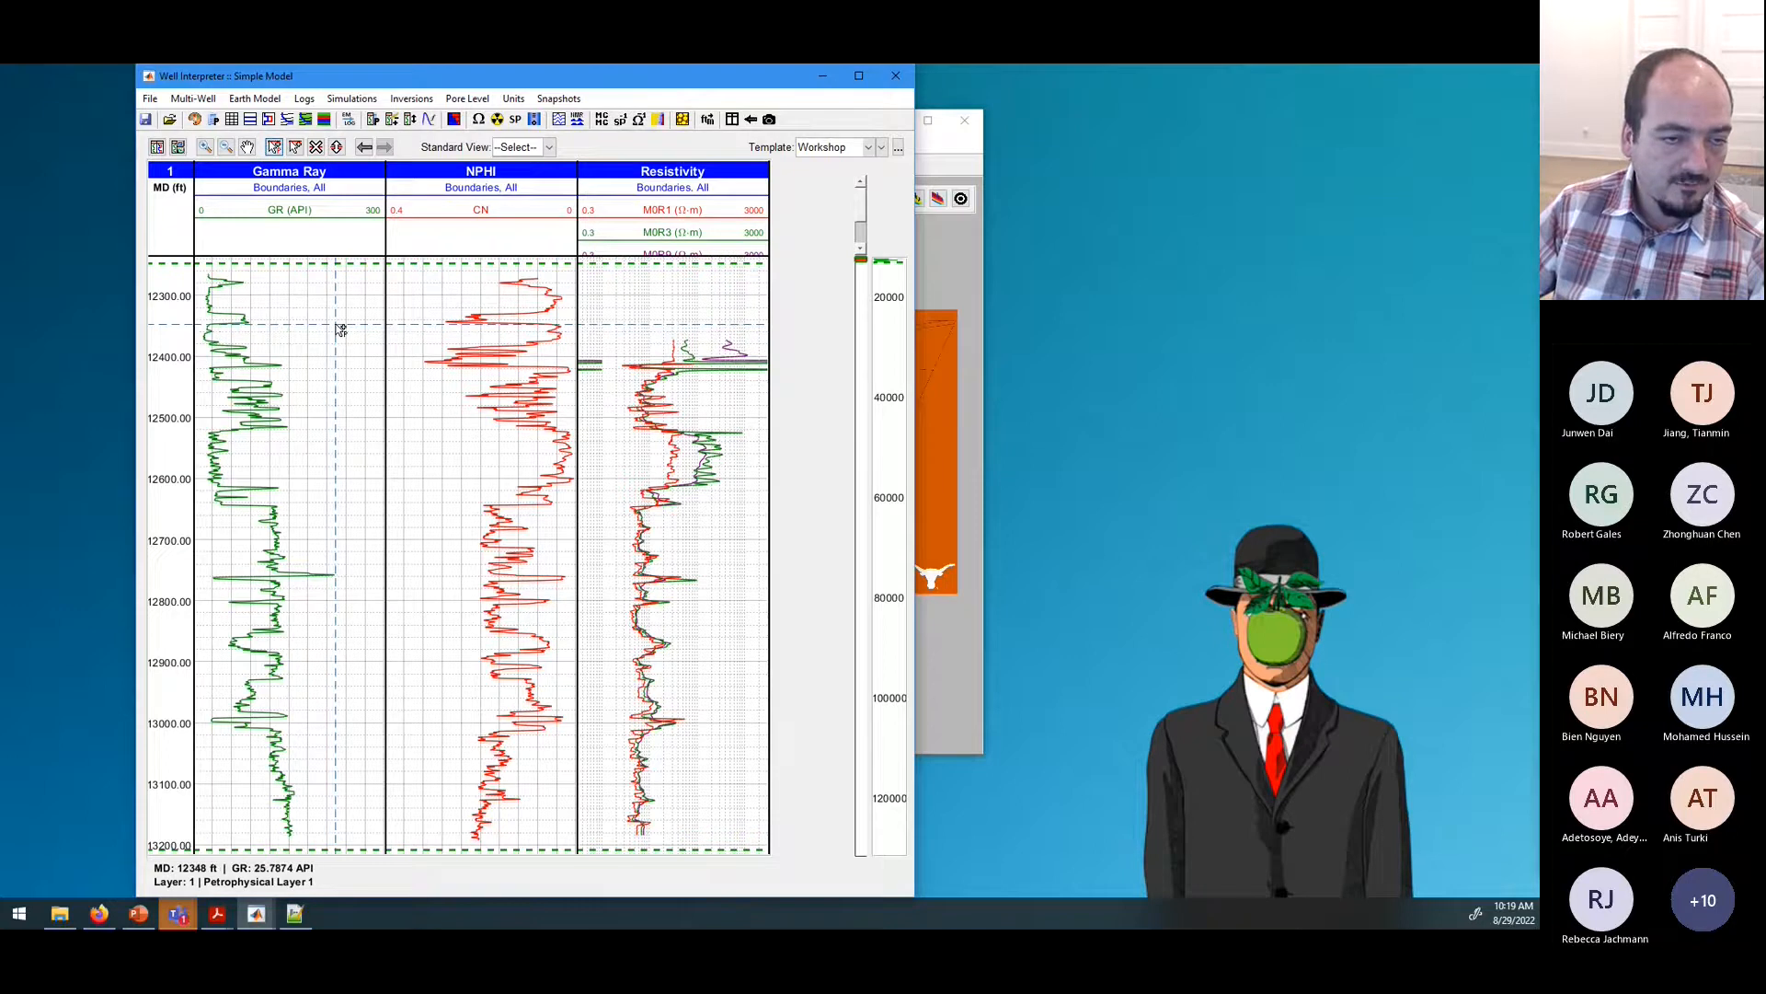
pyautogui.click(347, 315)
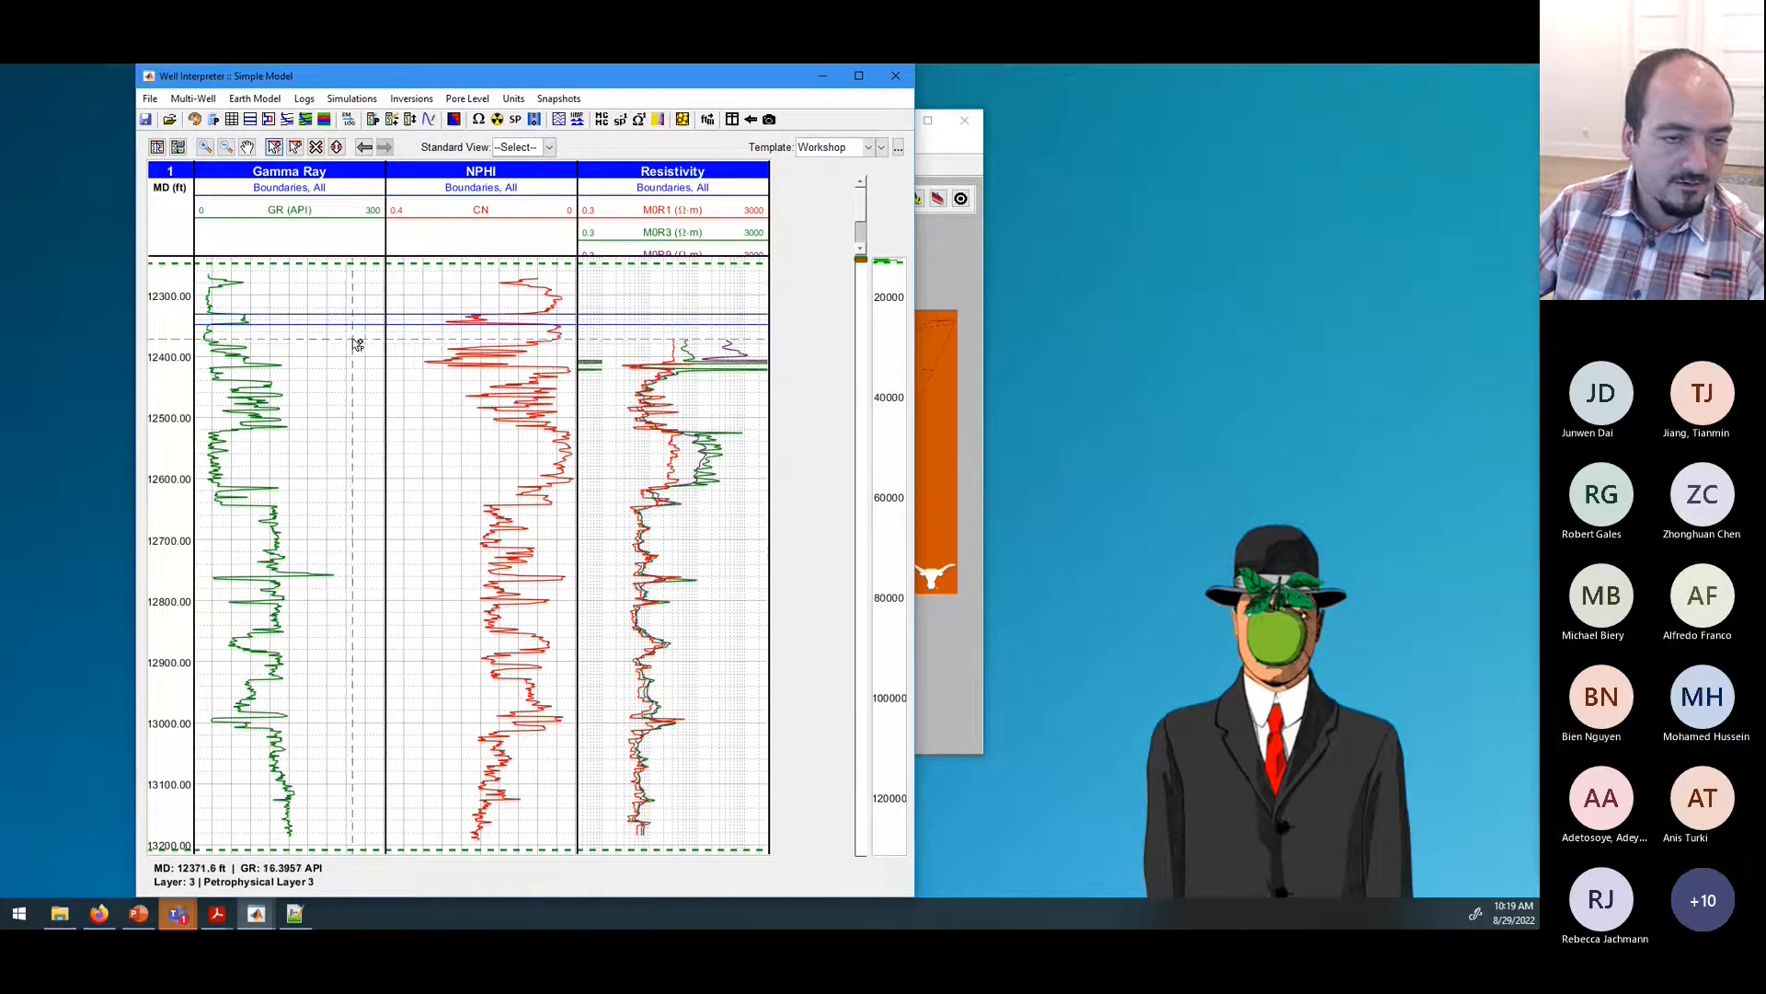
pyautogui.click(356, 366)
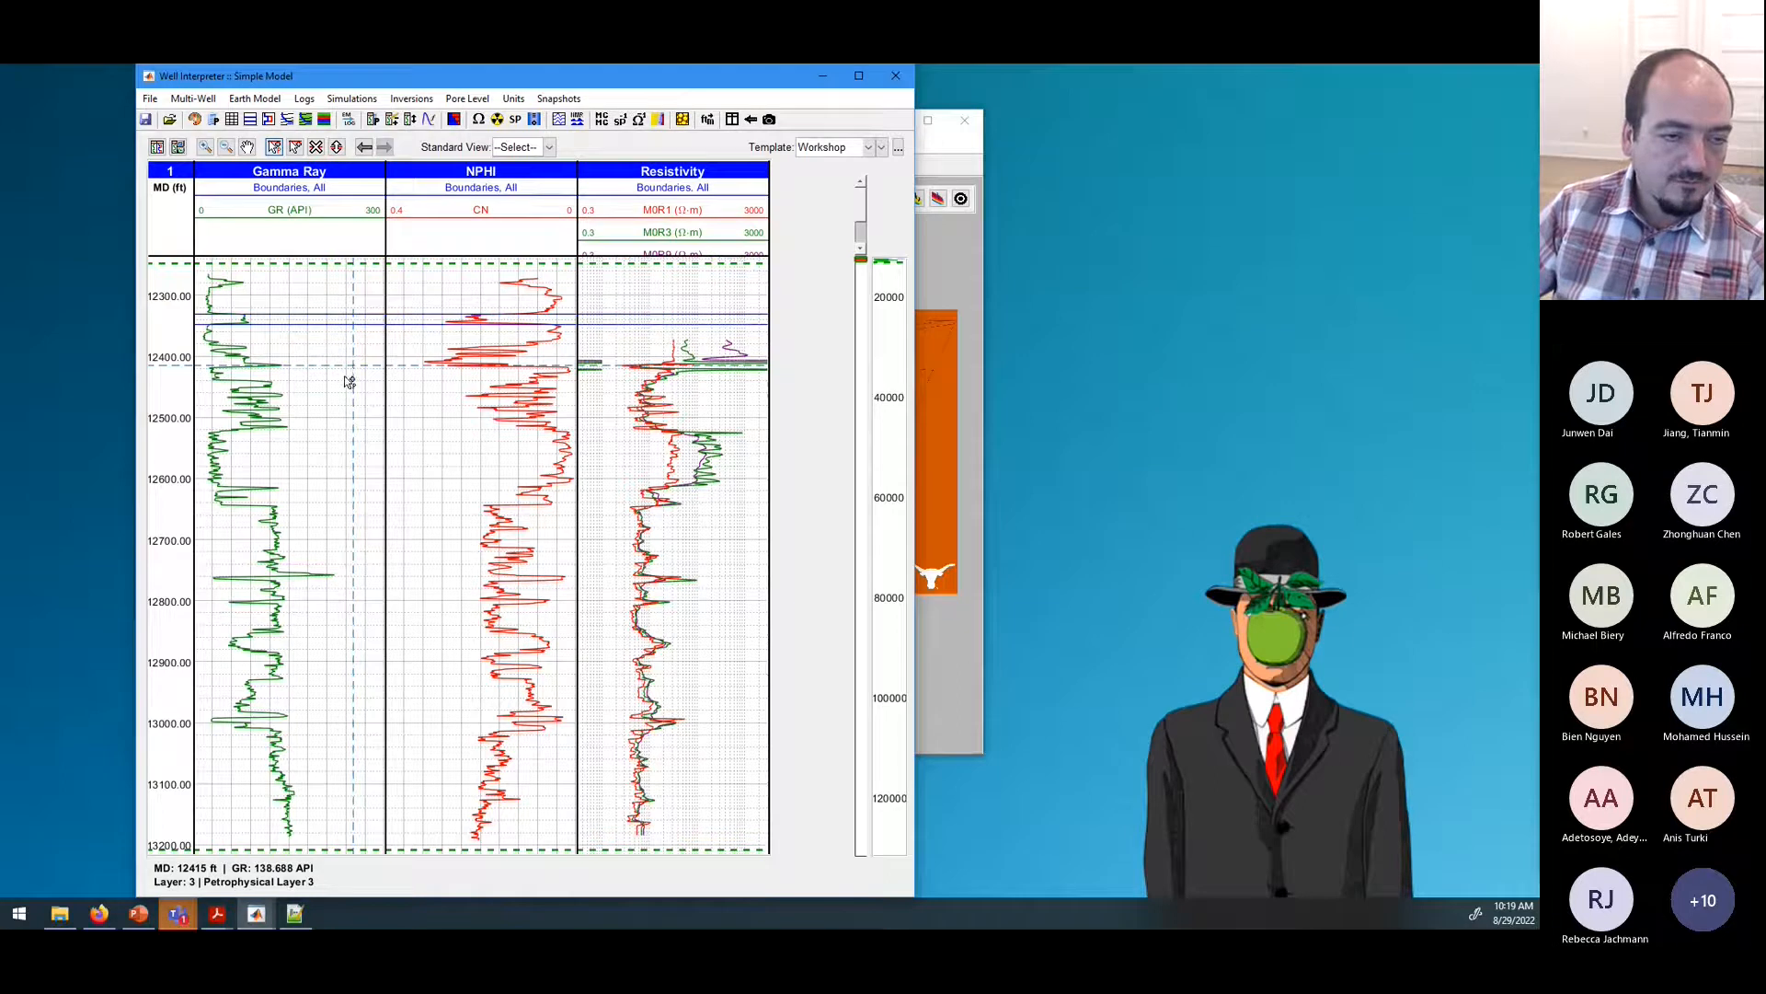
pyautogui.click(339, 380)
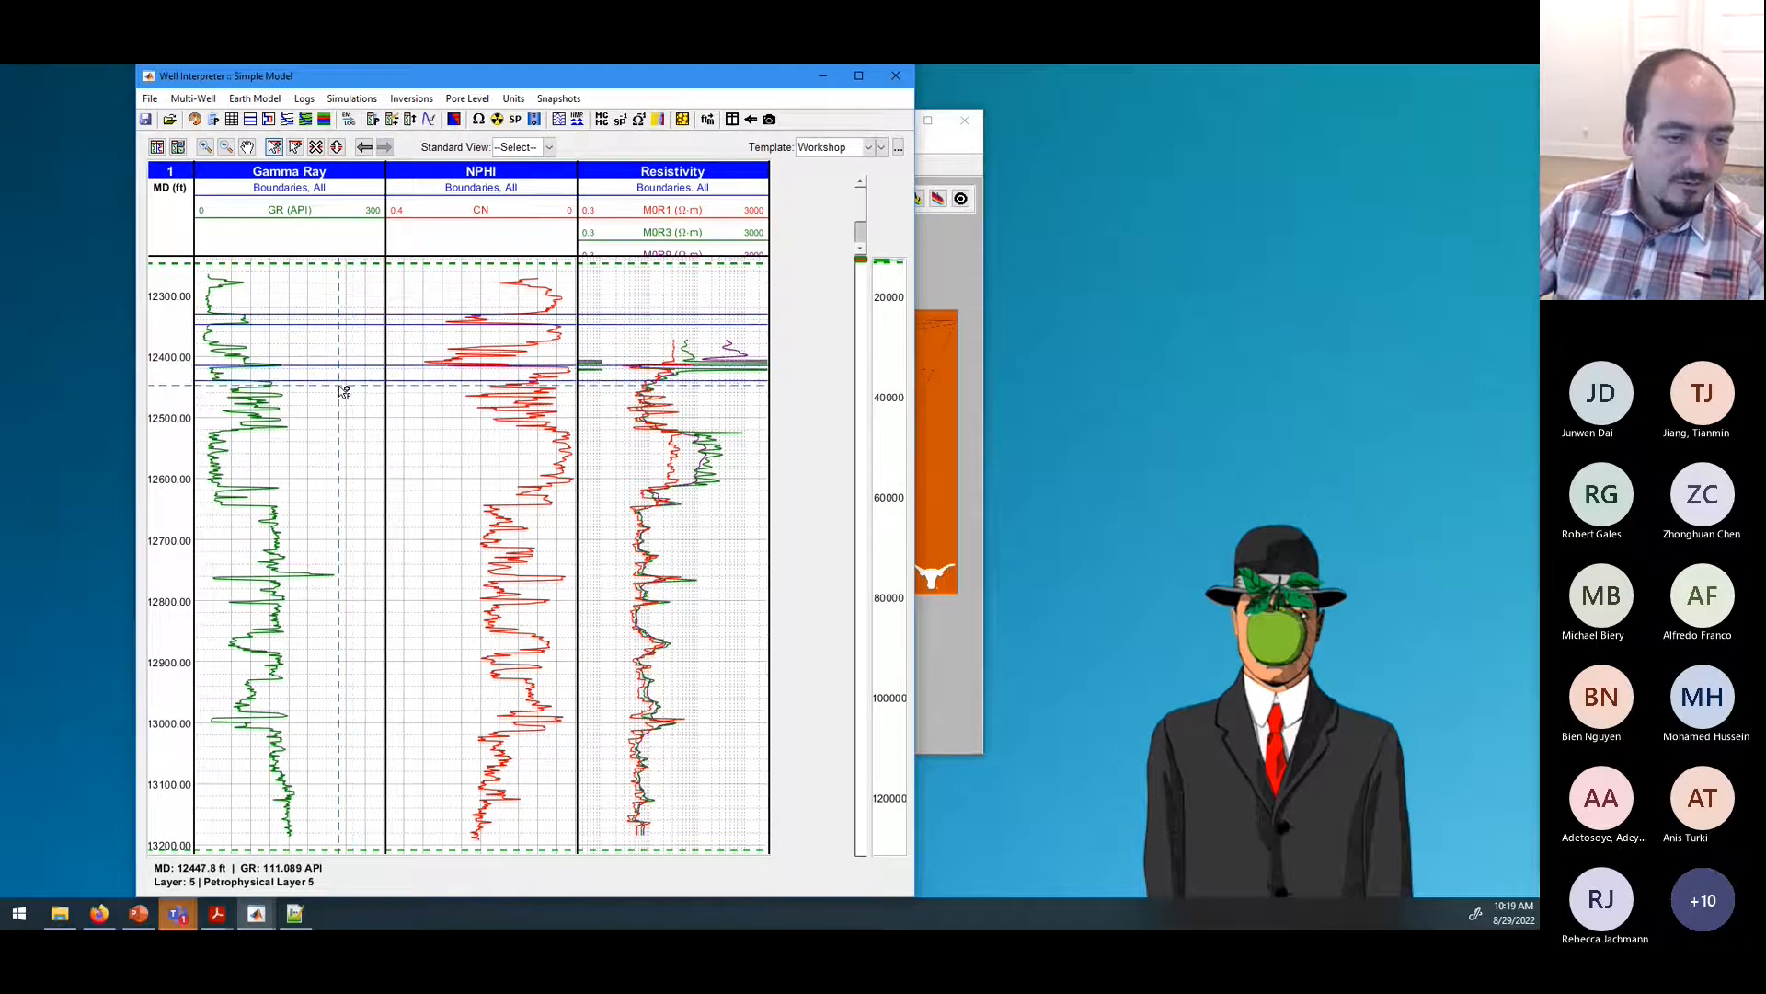
pyautogui.click(340, 385)
pyautogui.click(345, 393)
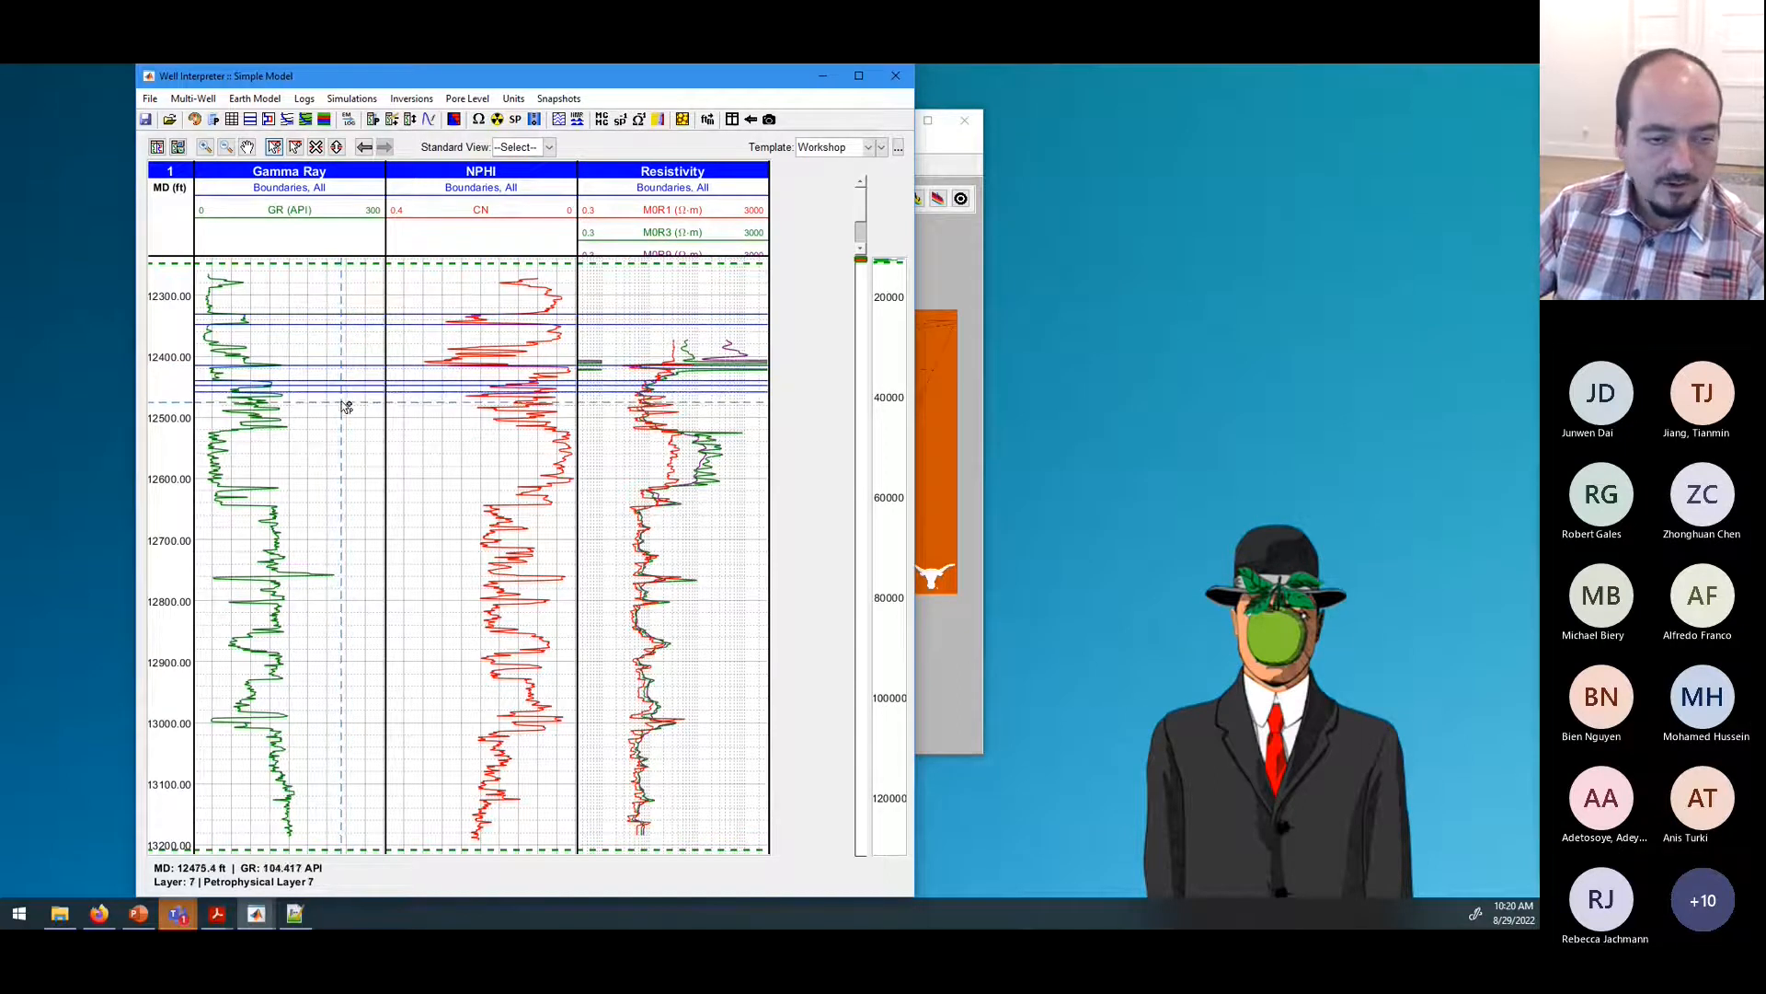
pyautogui.click(339, 416)
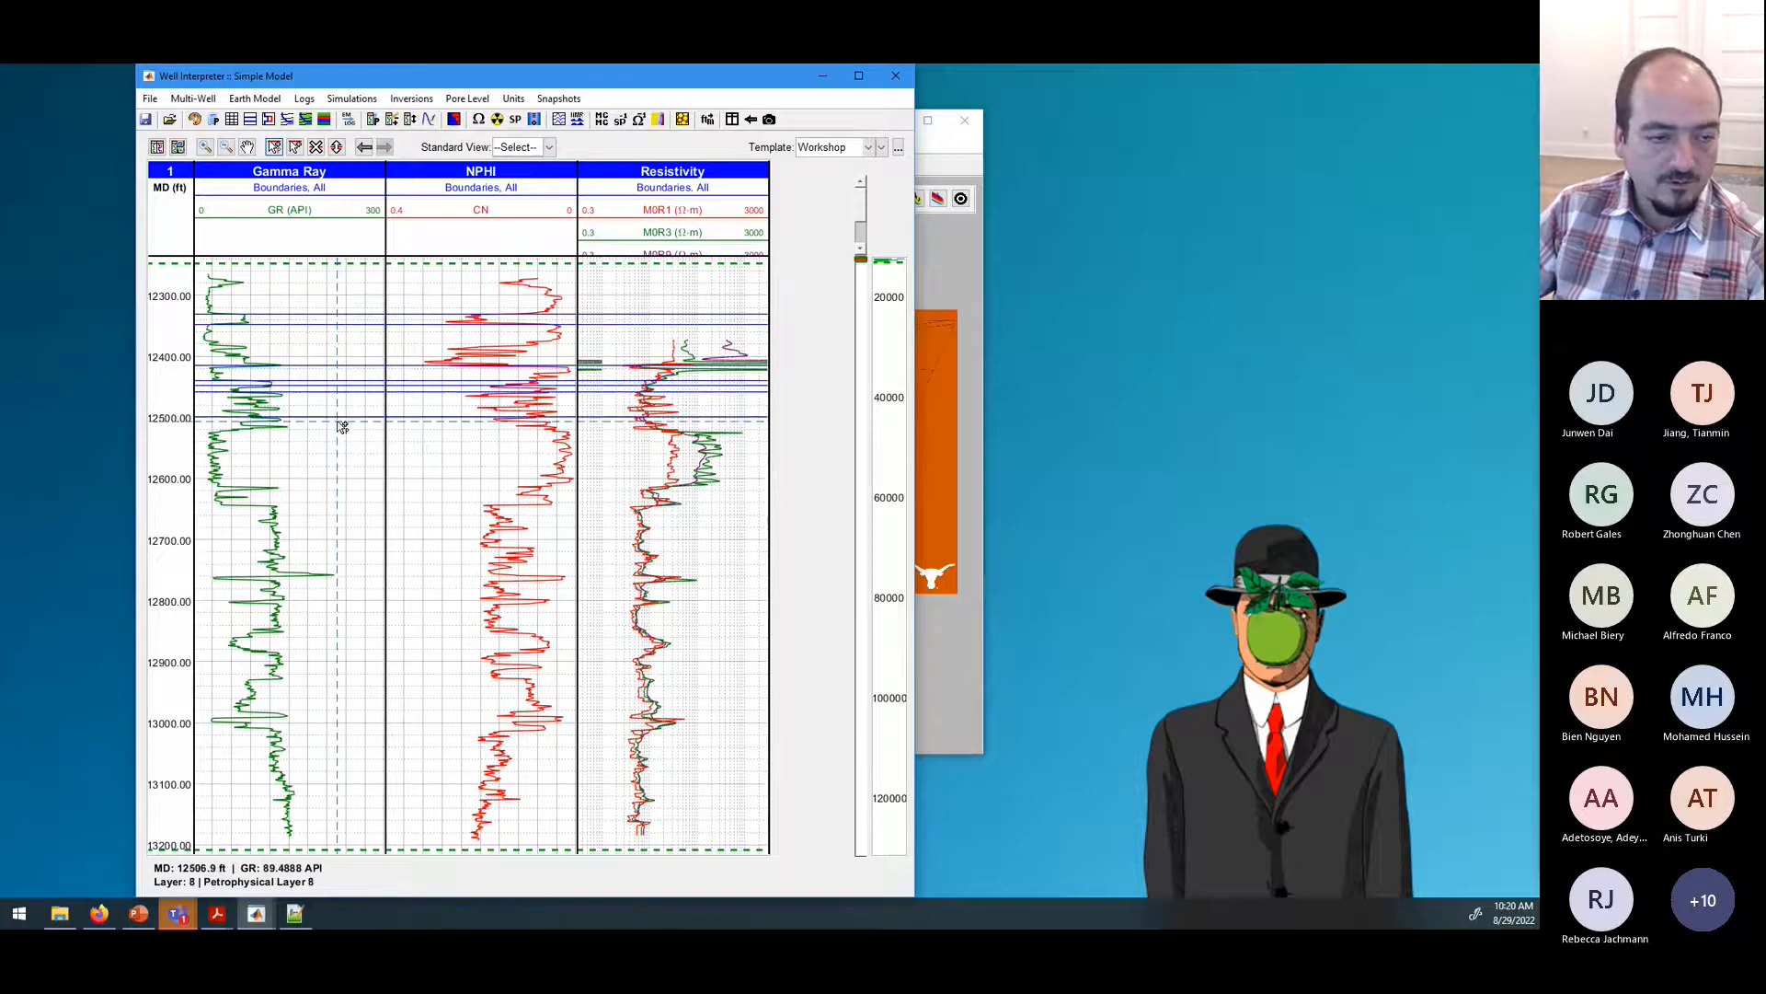
pyautogui.click(336, 426)
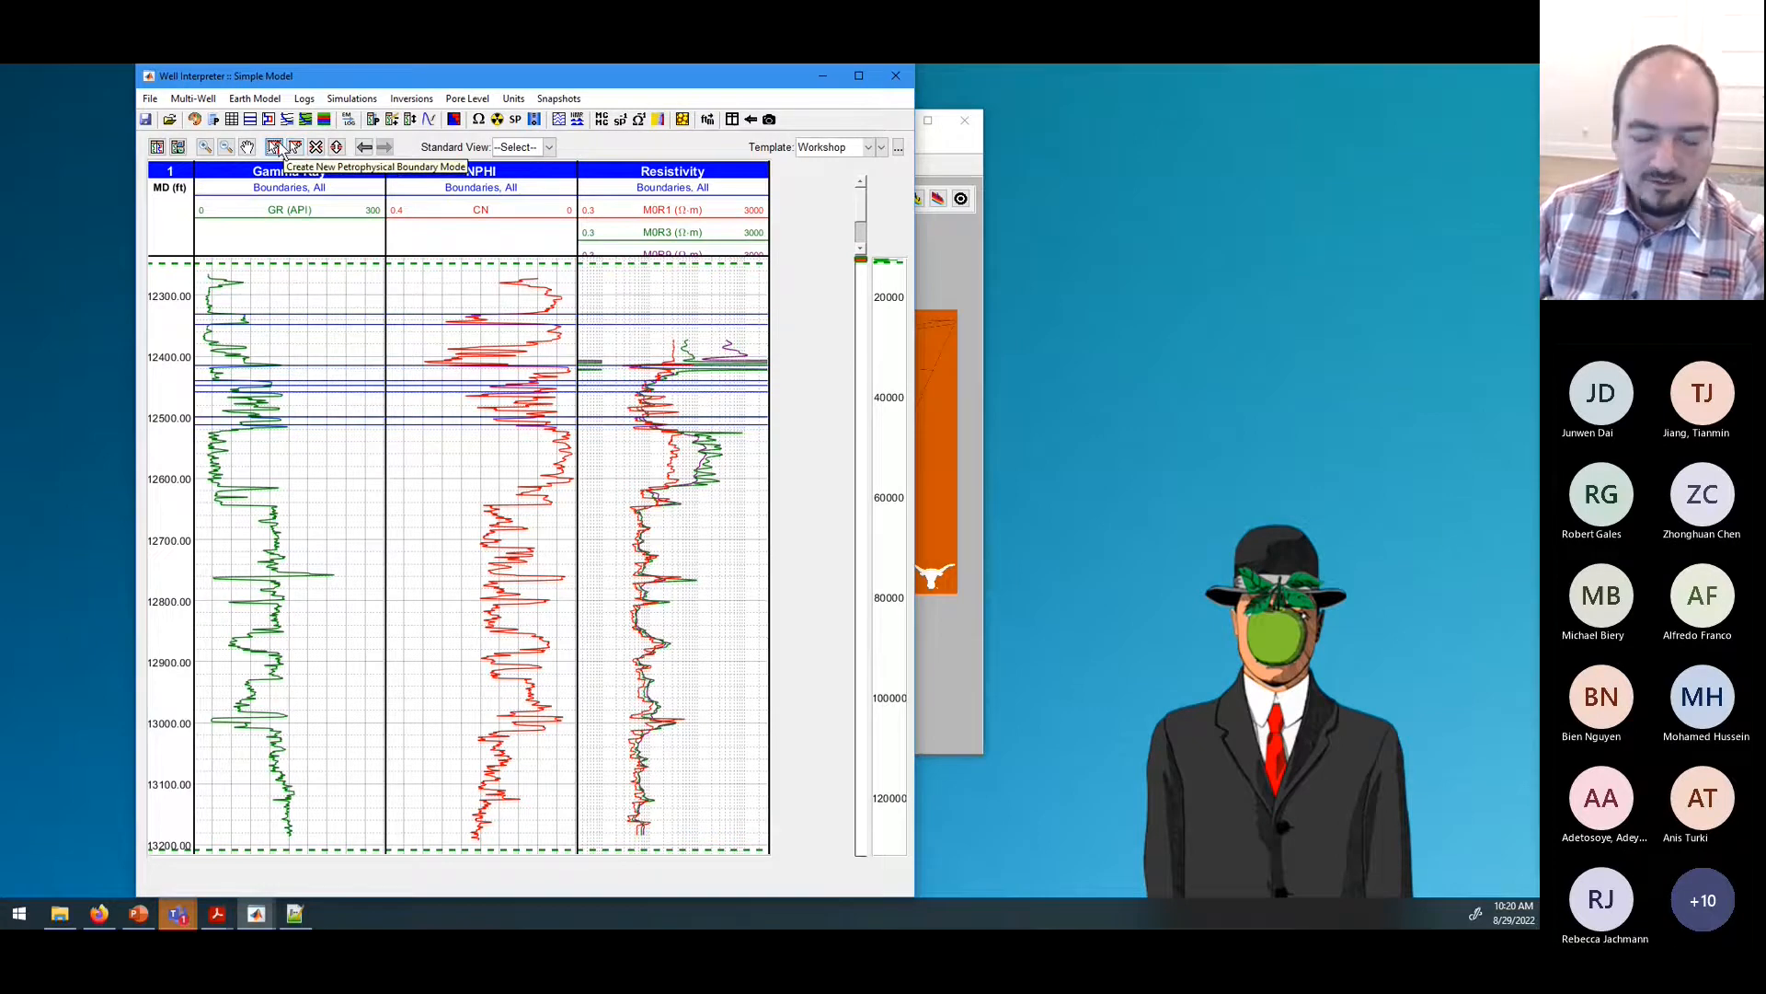
pyautogui.click(275, 147)
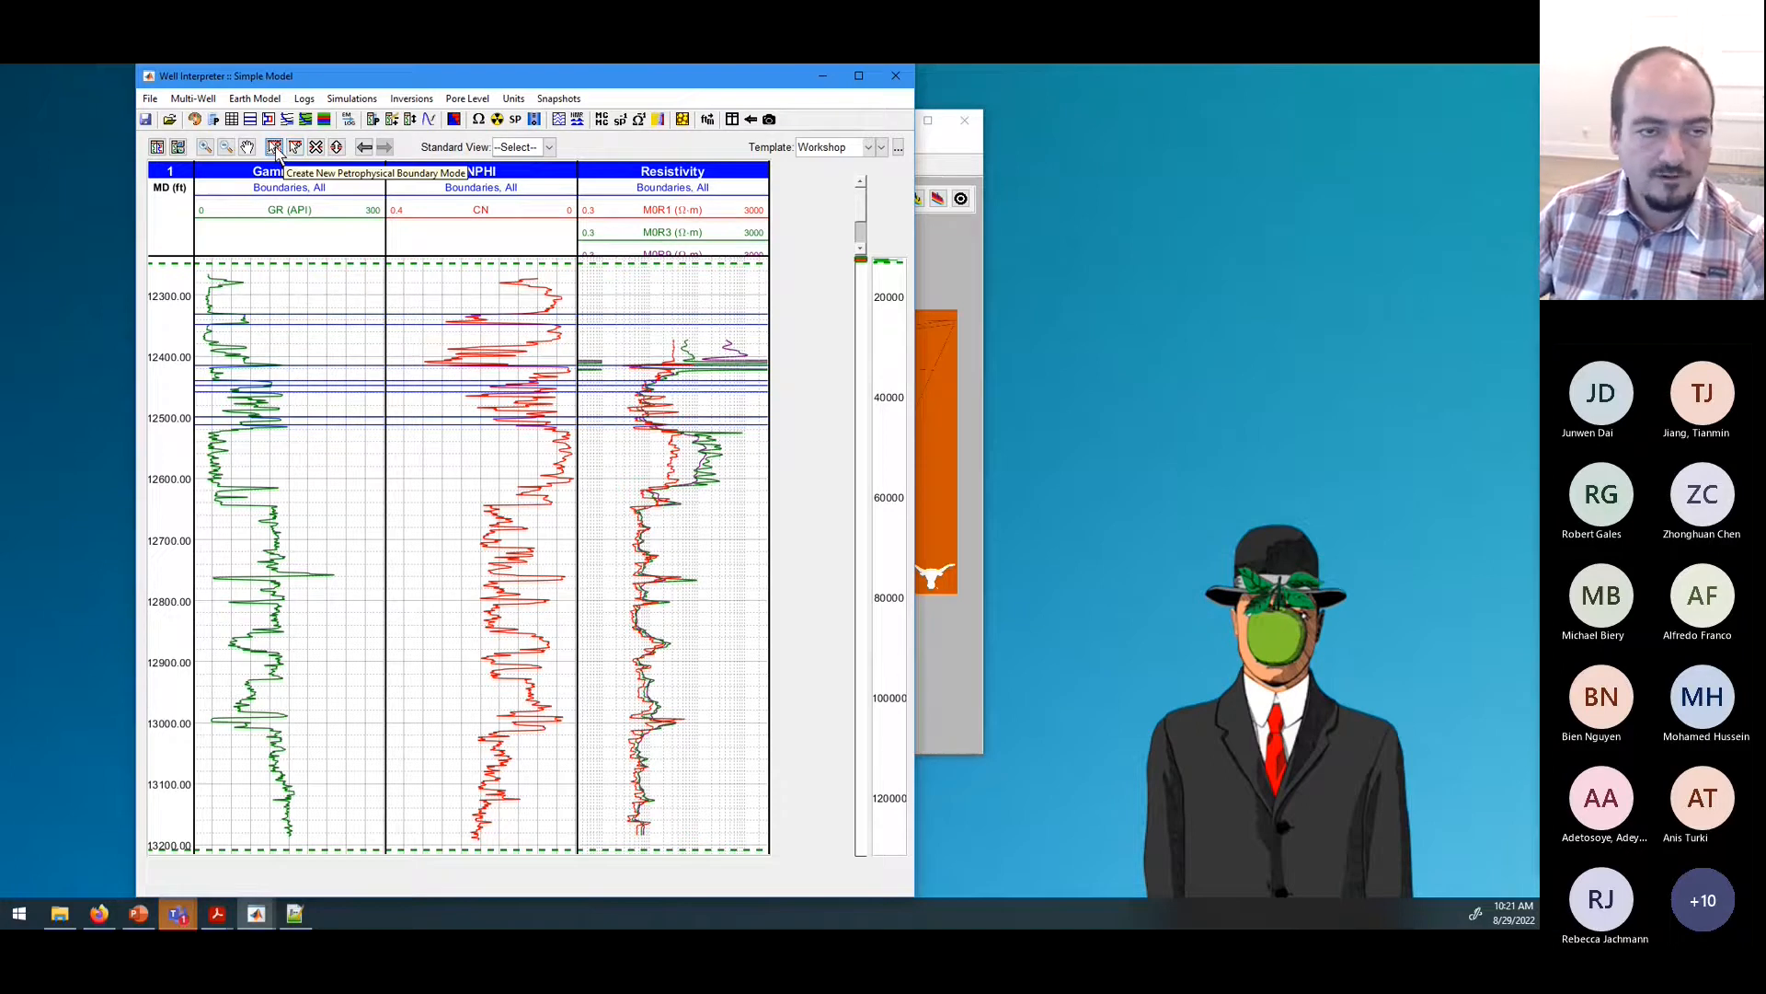
# Step: Delete the boundaries at about 12348 ft and 12415 ft individually and all the remaining ones together as a group
pyautogui.click(317, 149)
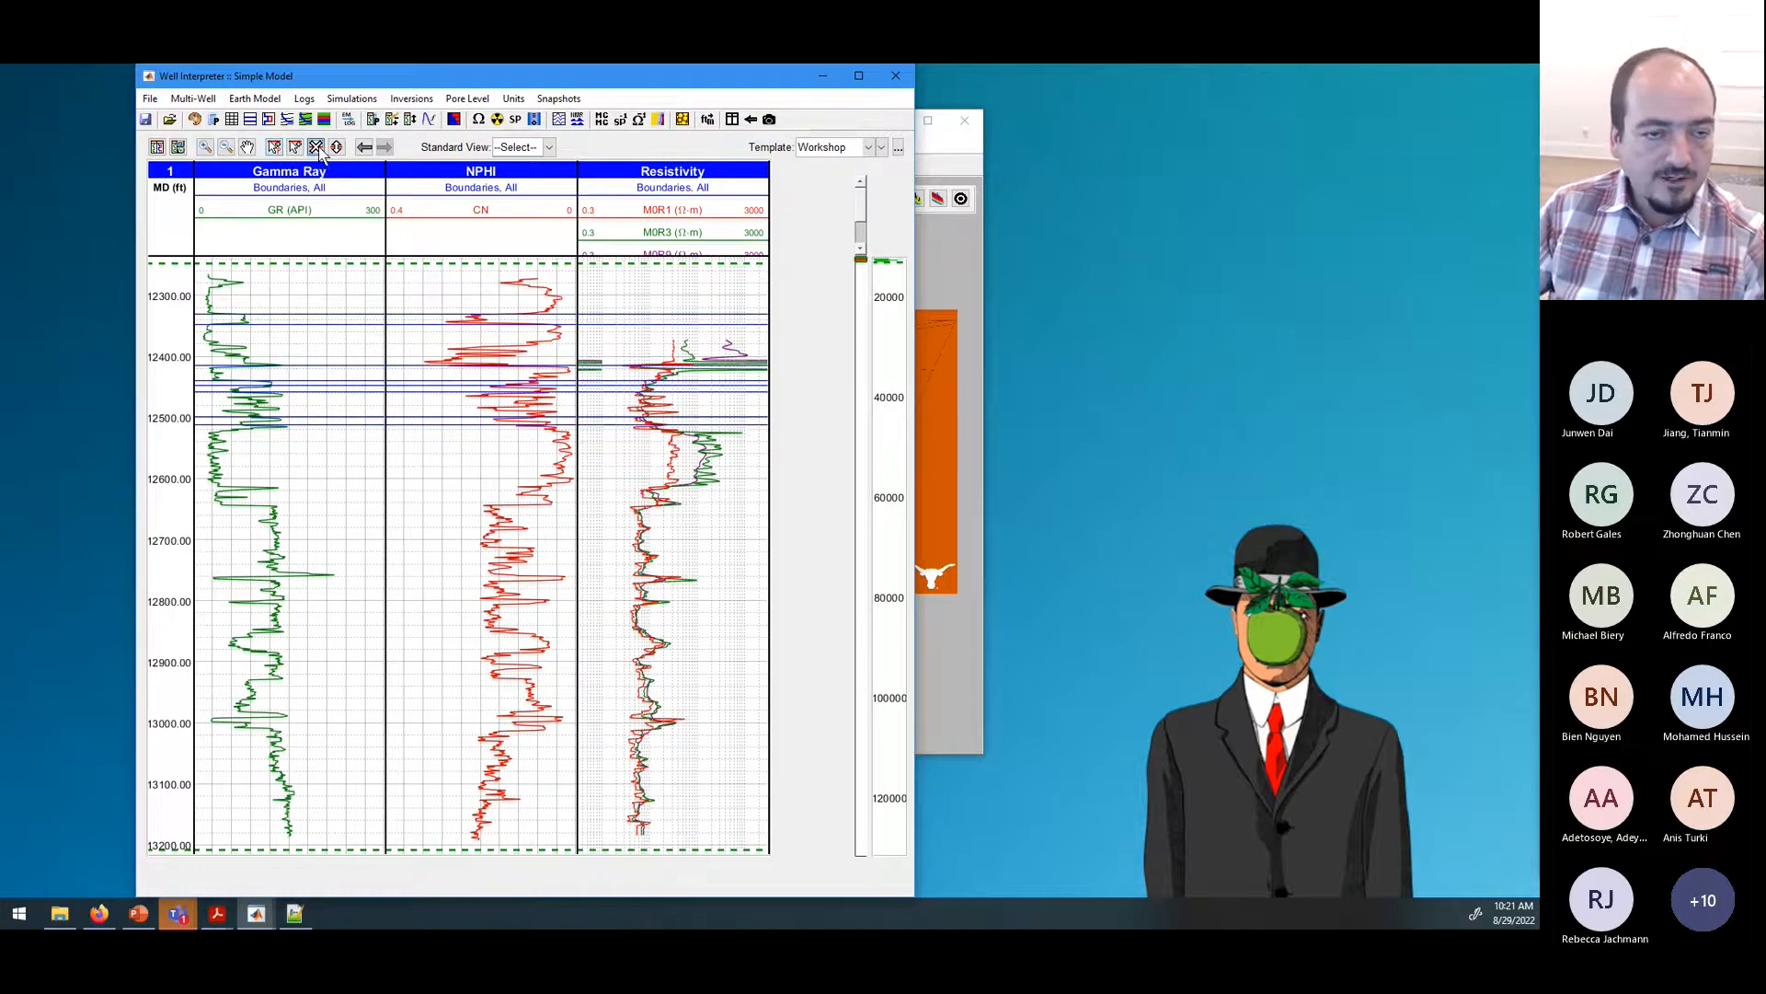
pyautogui.click(348, 327)
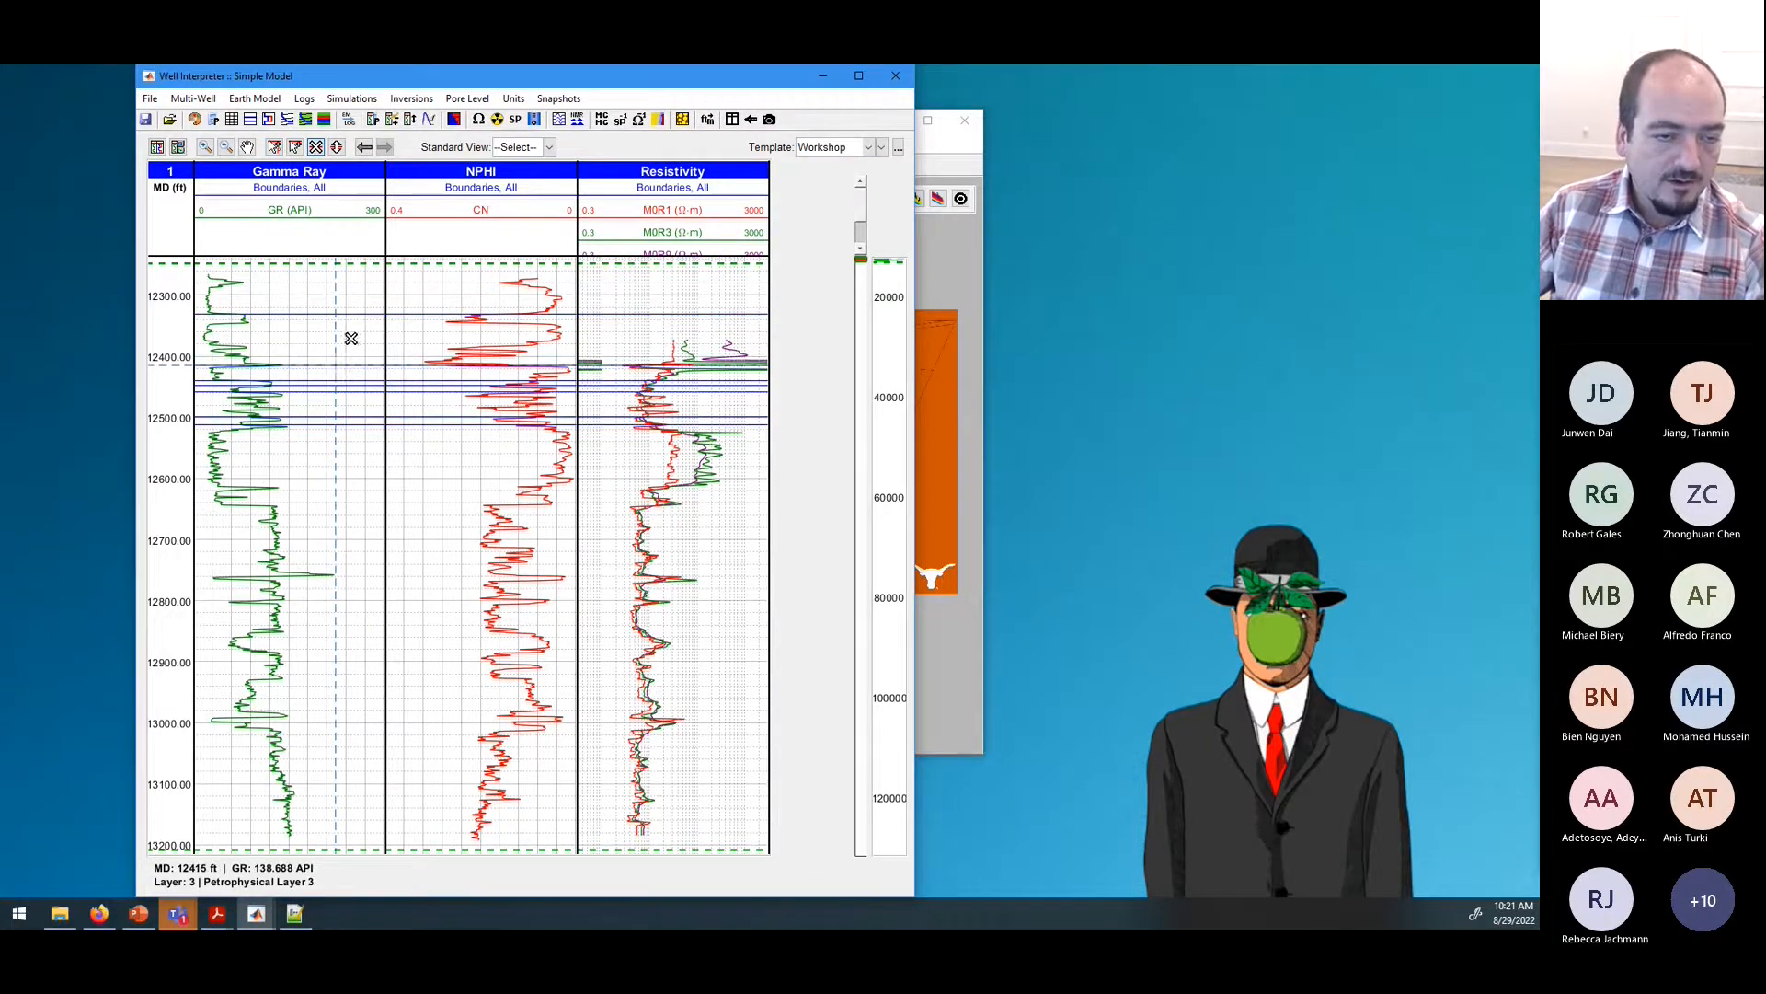
pyautogui.click(336, 366)
pyautogui.moveTo(343, 292); pyautogui.dragTo(347, 434)
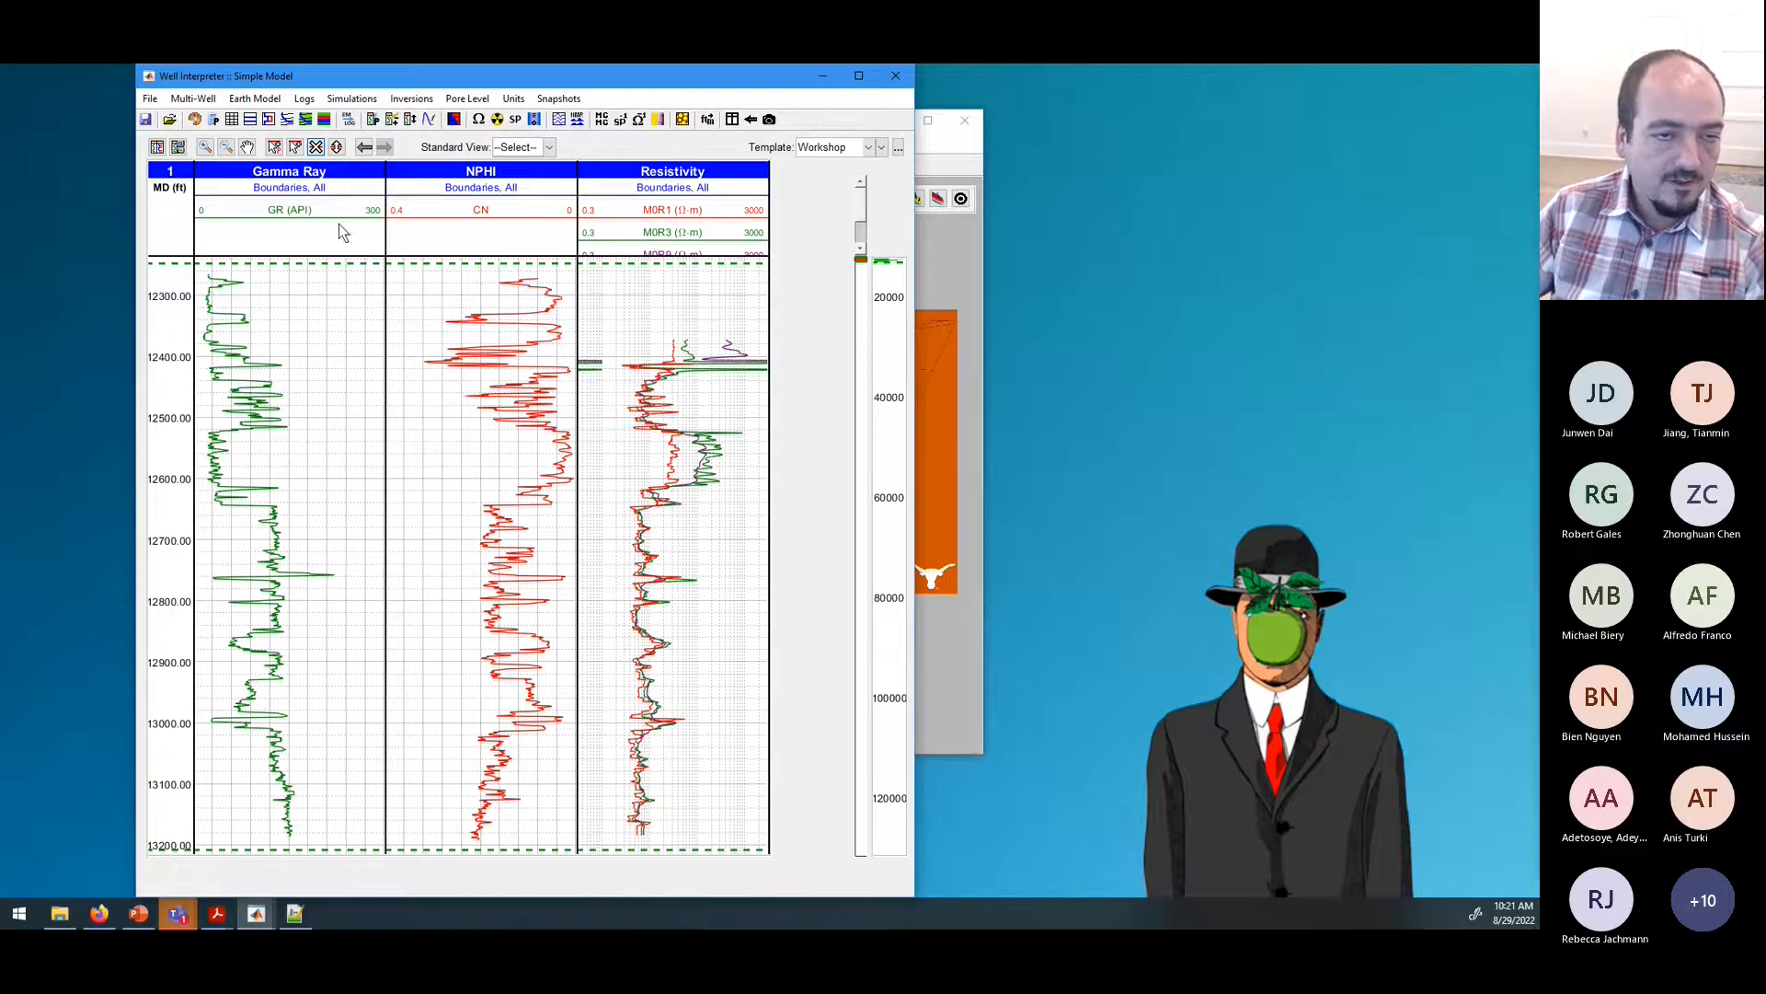
# Step: Create a petrophysical boundary at about 12390 ft and move it down to about 12510 ft
pyautogui.click(274, 148)
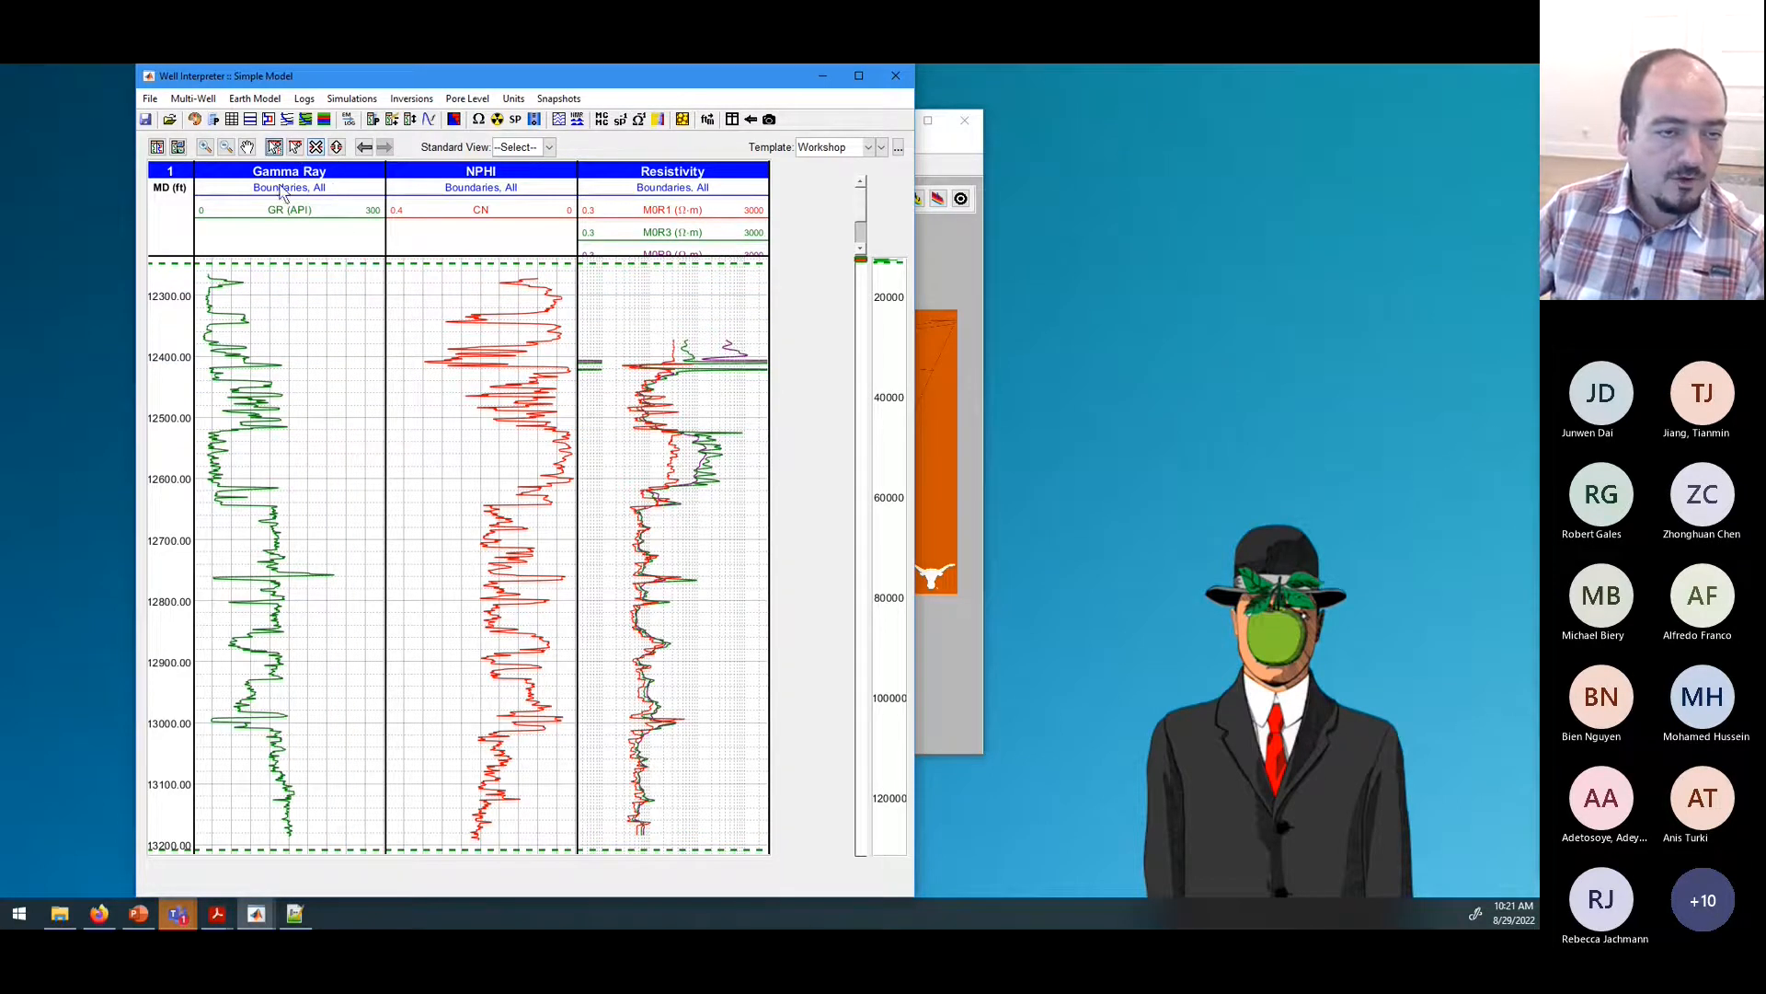
pyautogui.click(347, 351)
pyautogui.click(337, 147)
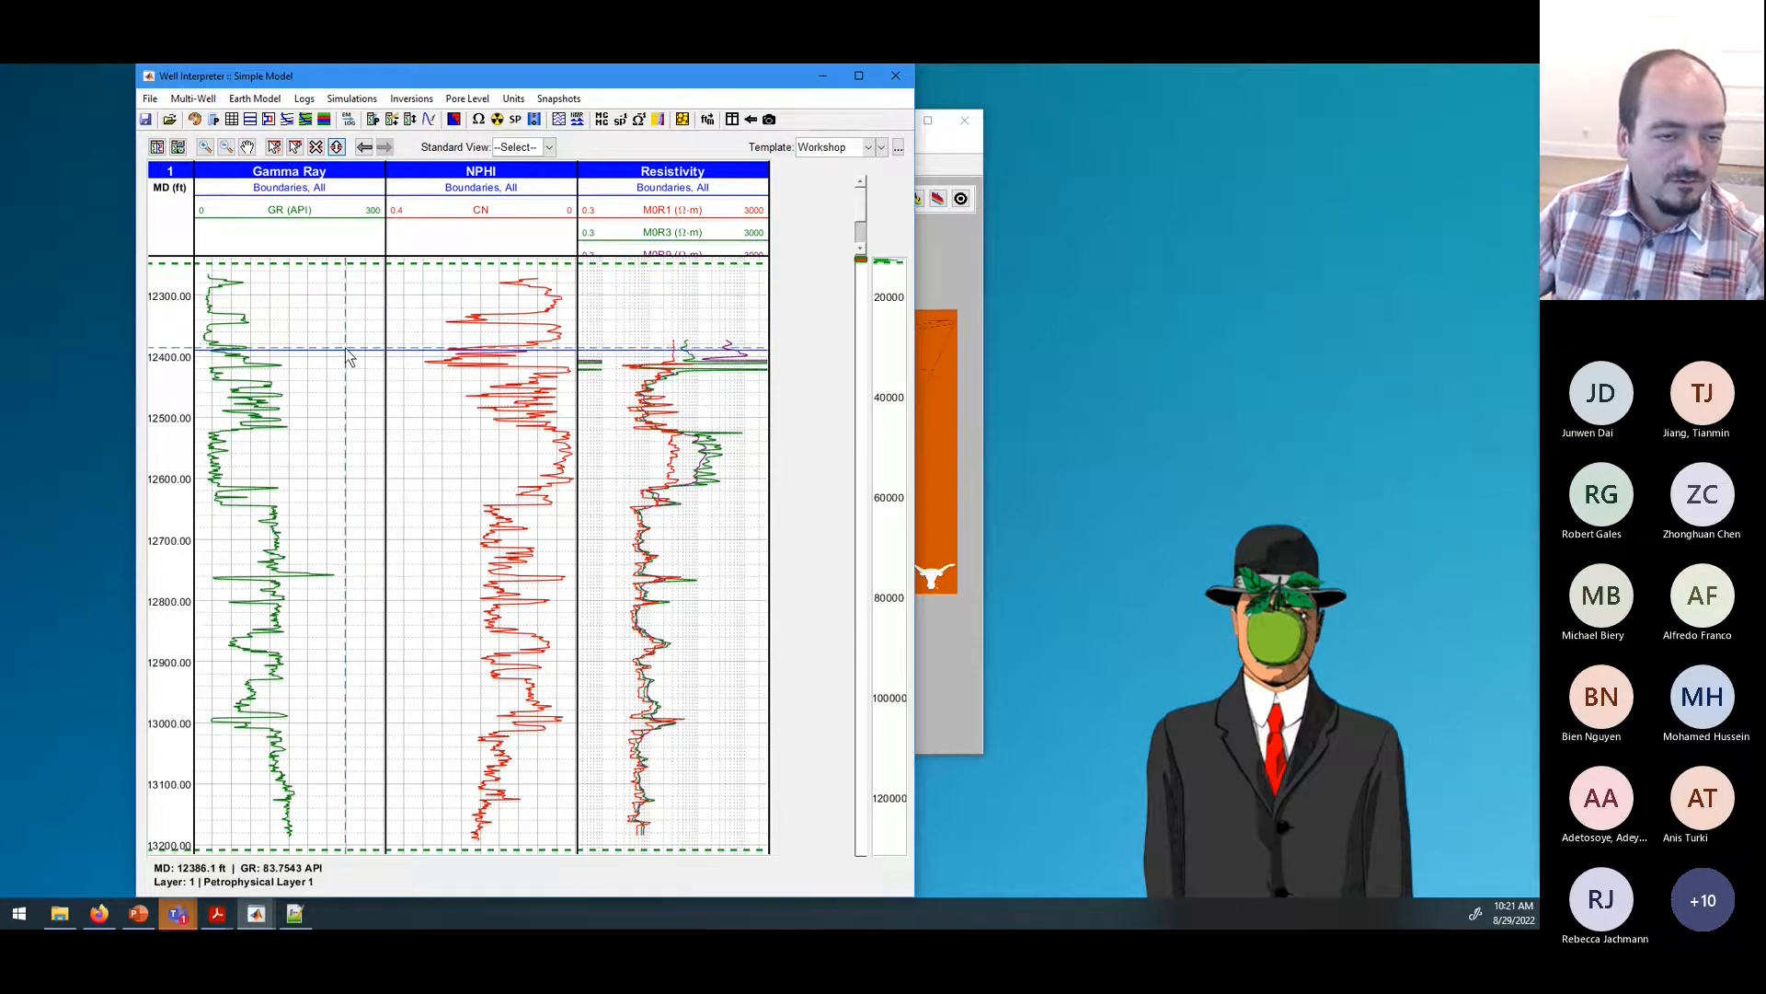
pyautogui.moveTo(347, 350); pyautogui.dragTo(348, 423)
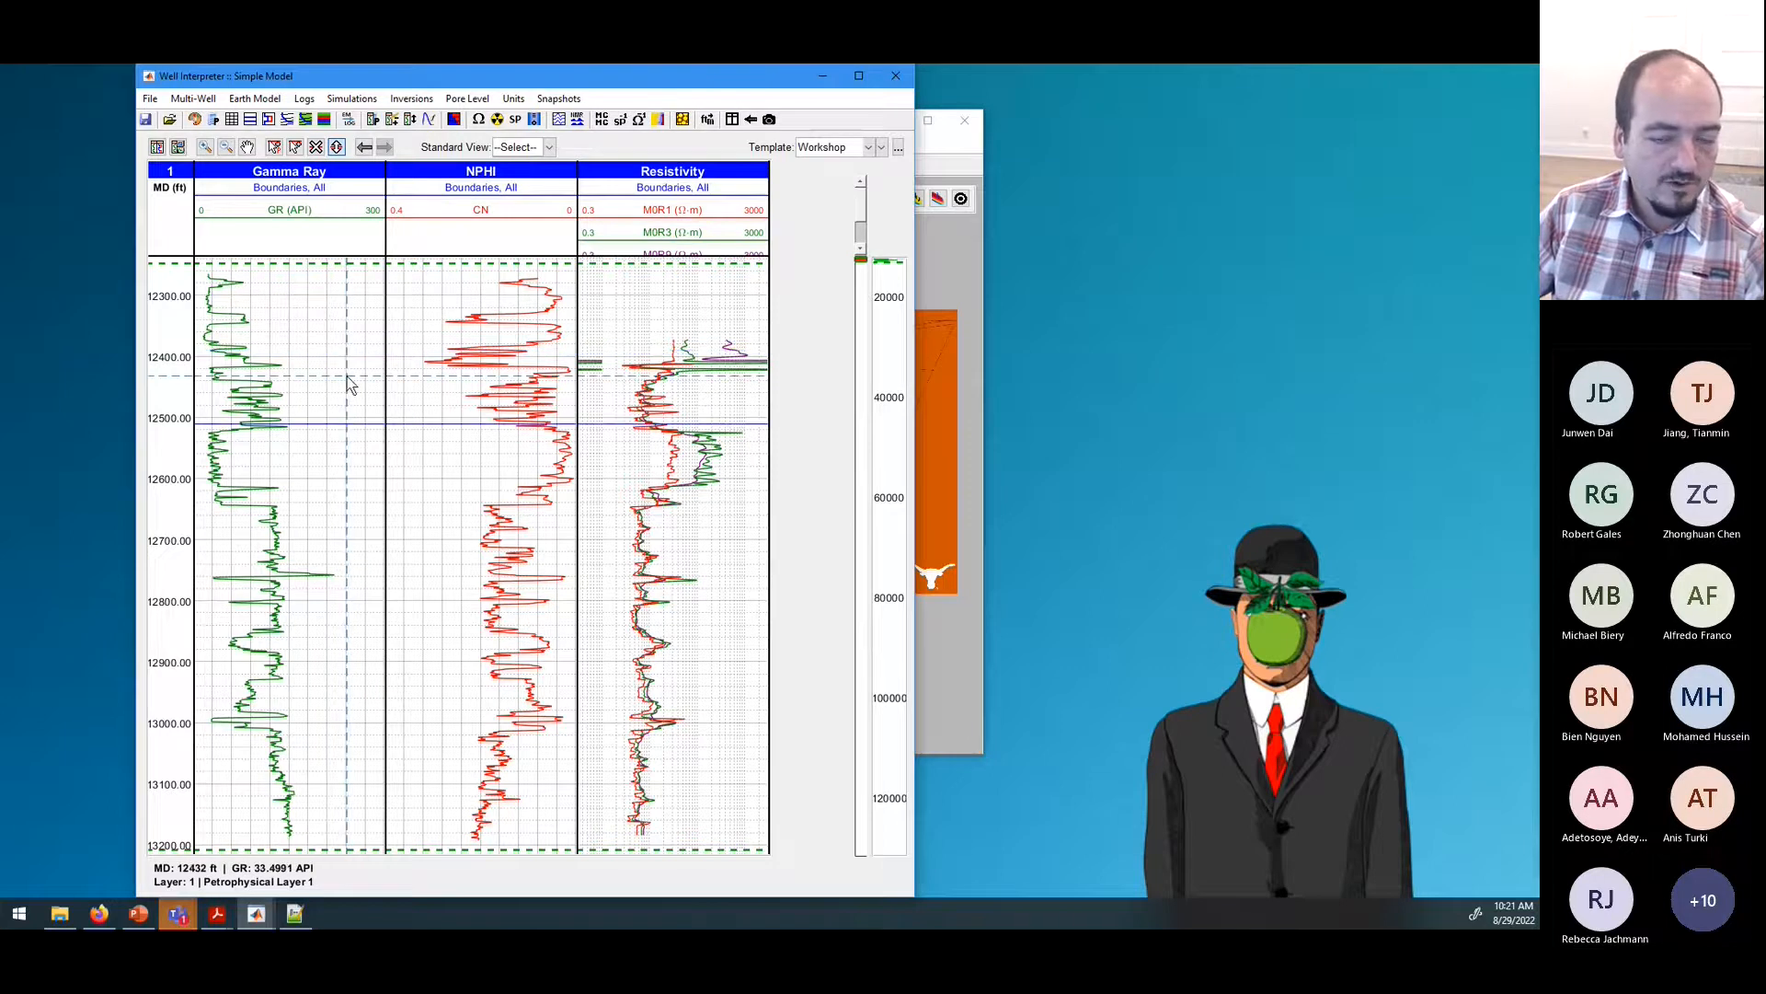
# Step: Undo and redo the boundary move twice, and delete the boundary at about 12510 ft
pyautogui.click(365, 147)
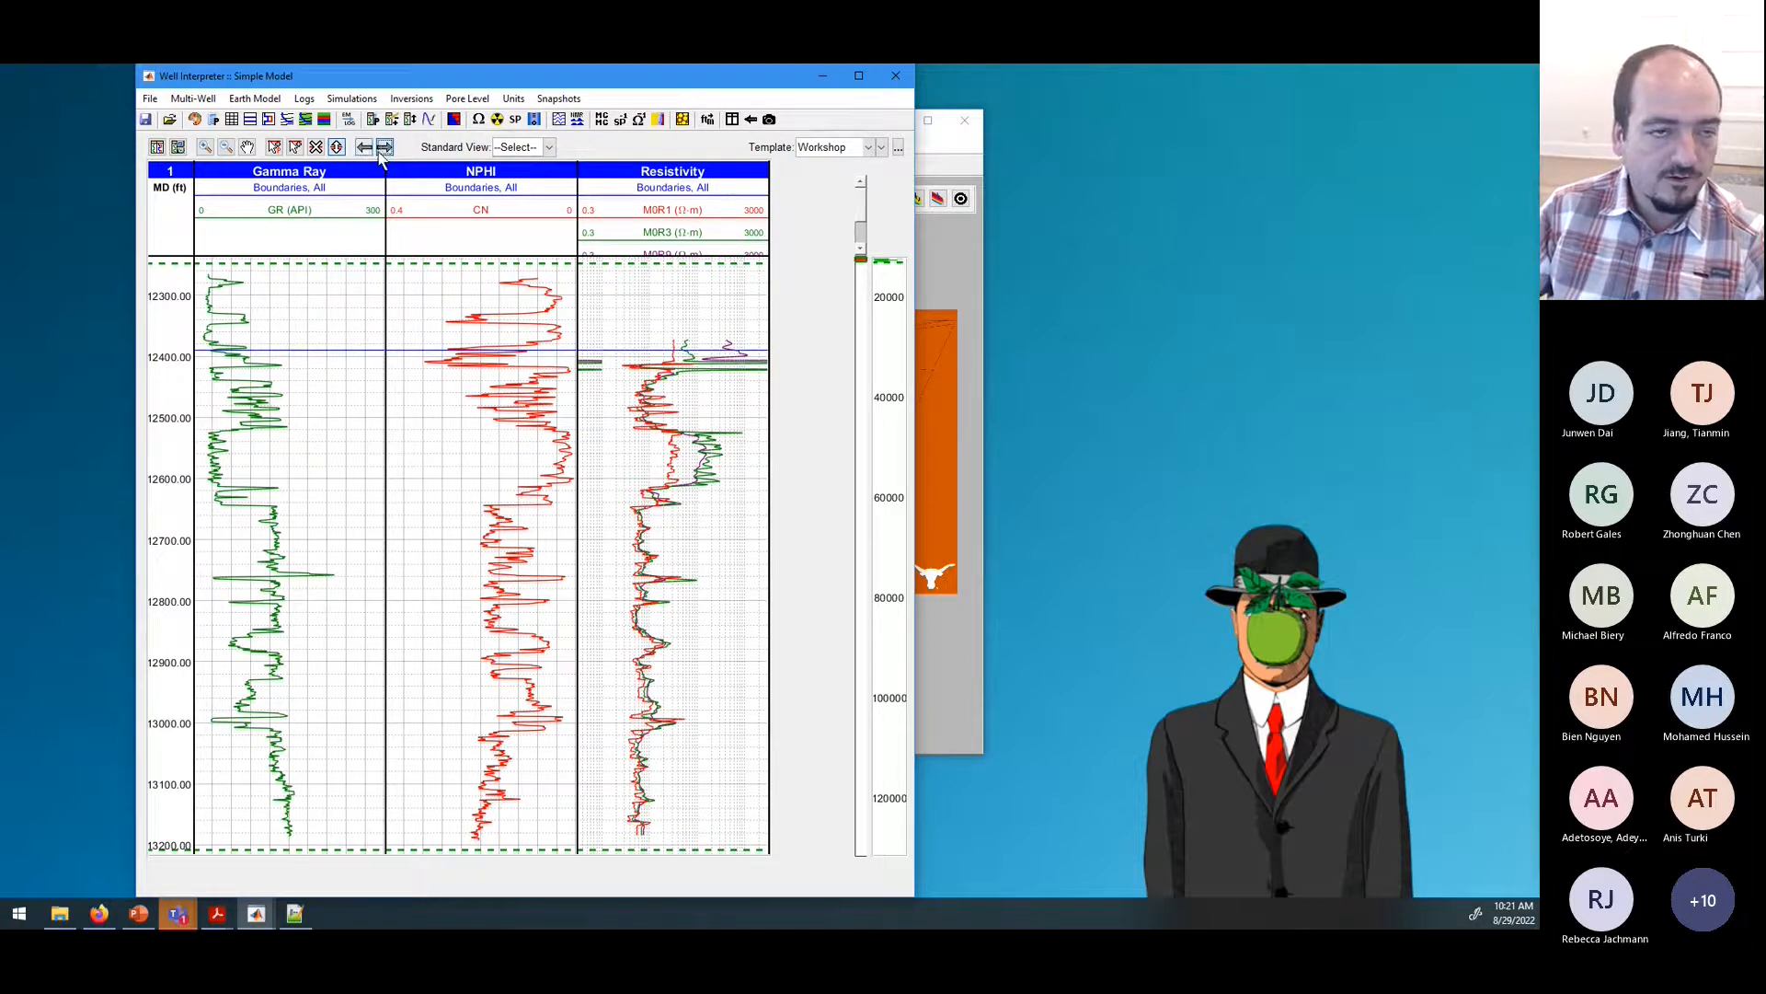
pyautogui.click(385, 151)
pyautogui.click(366, 148)
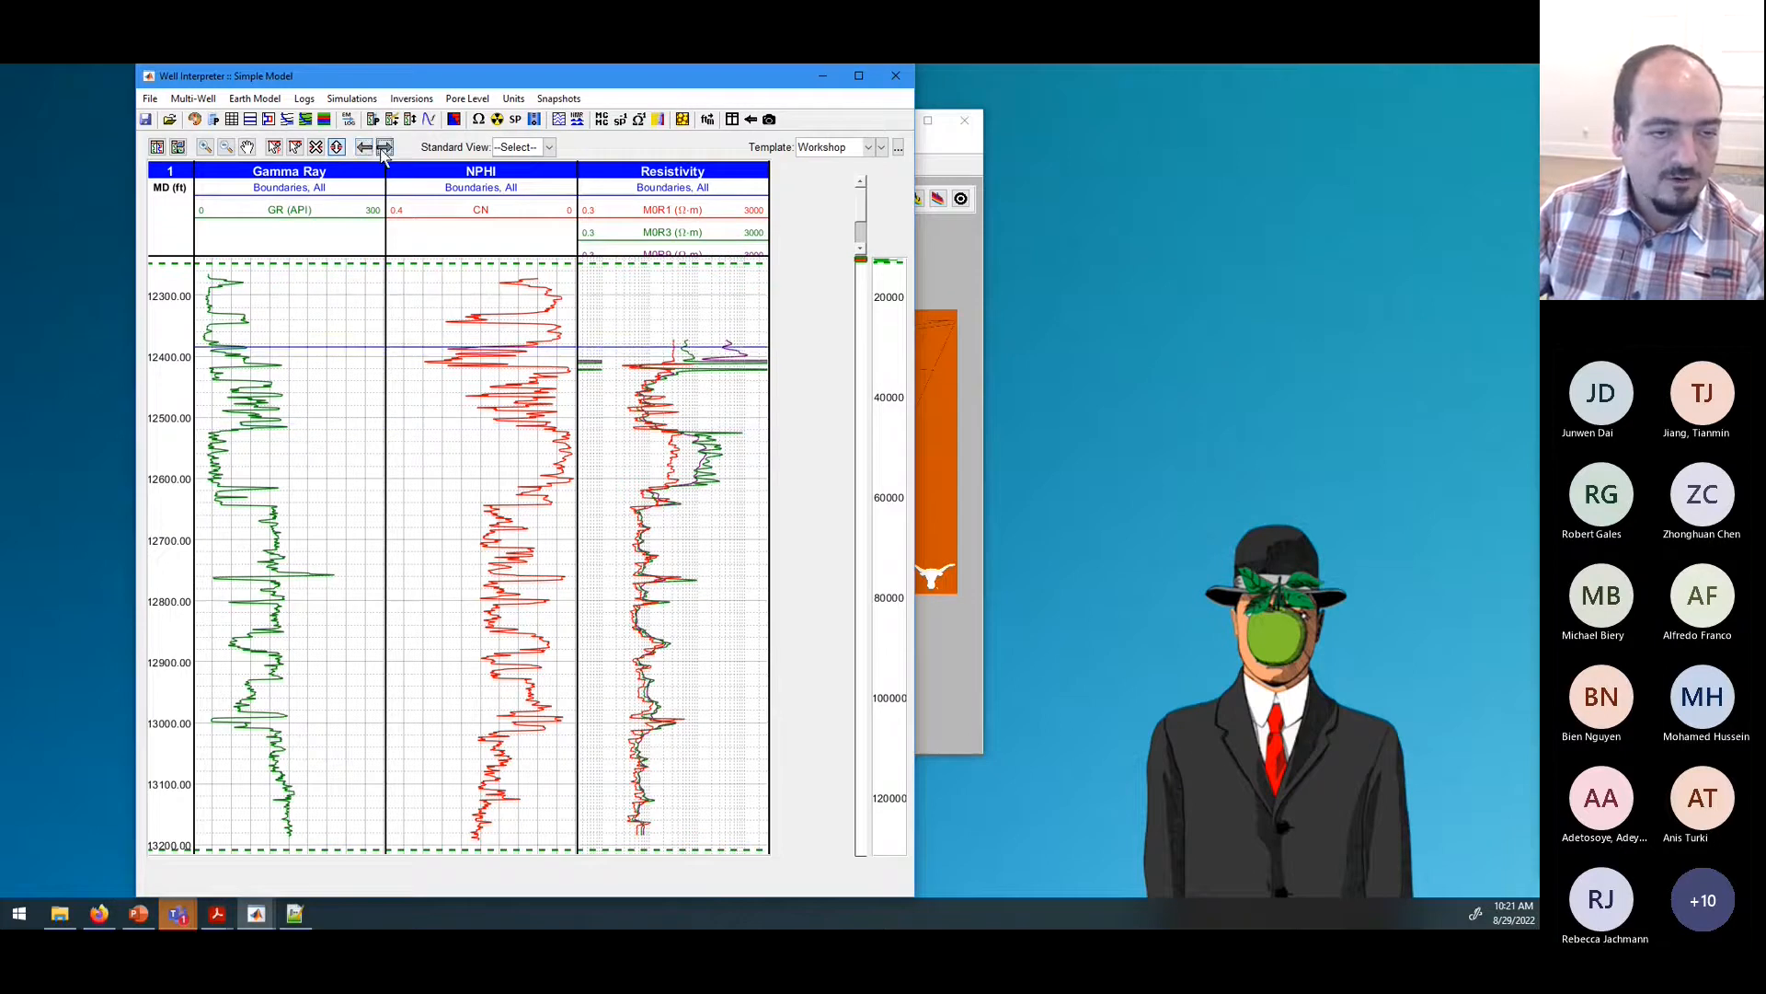
pyautogui.click(385, 151)
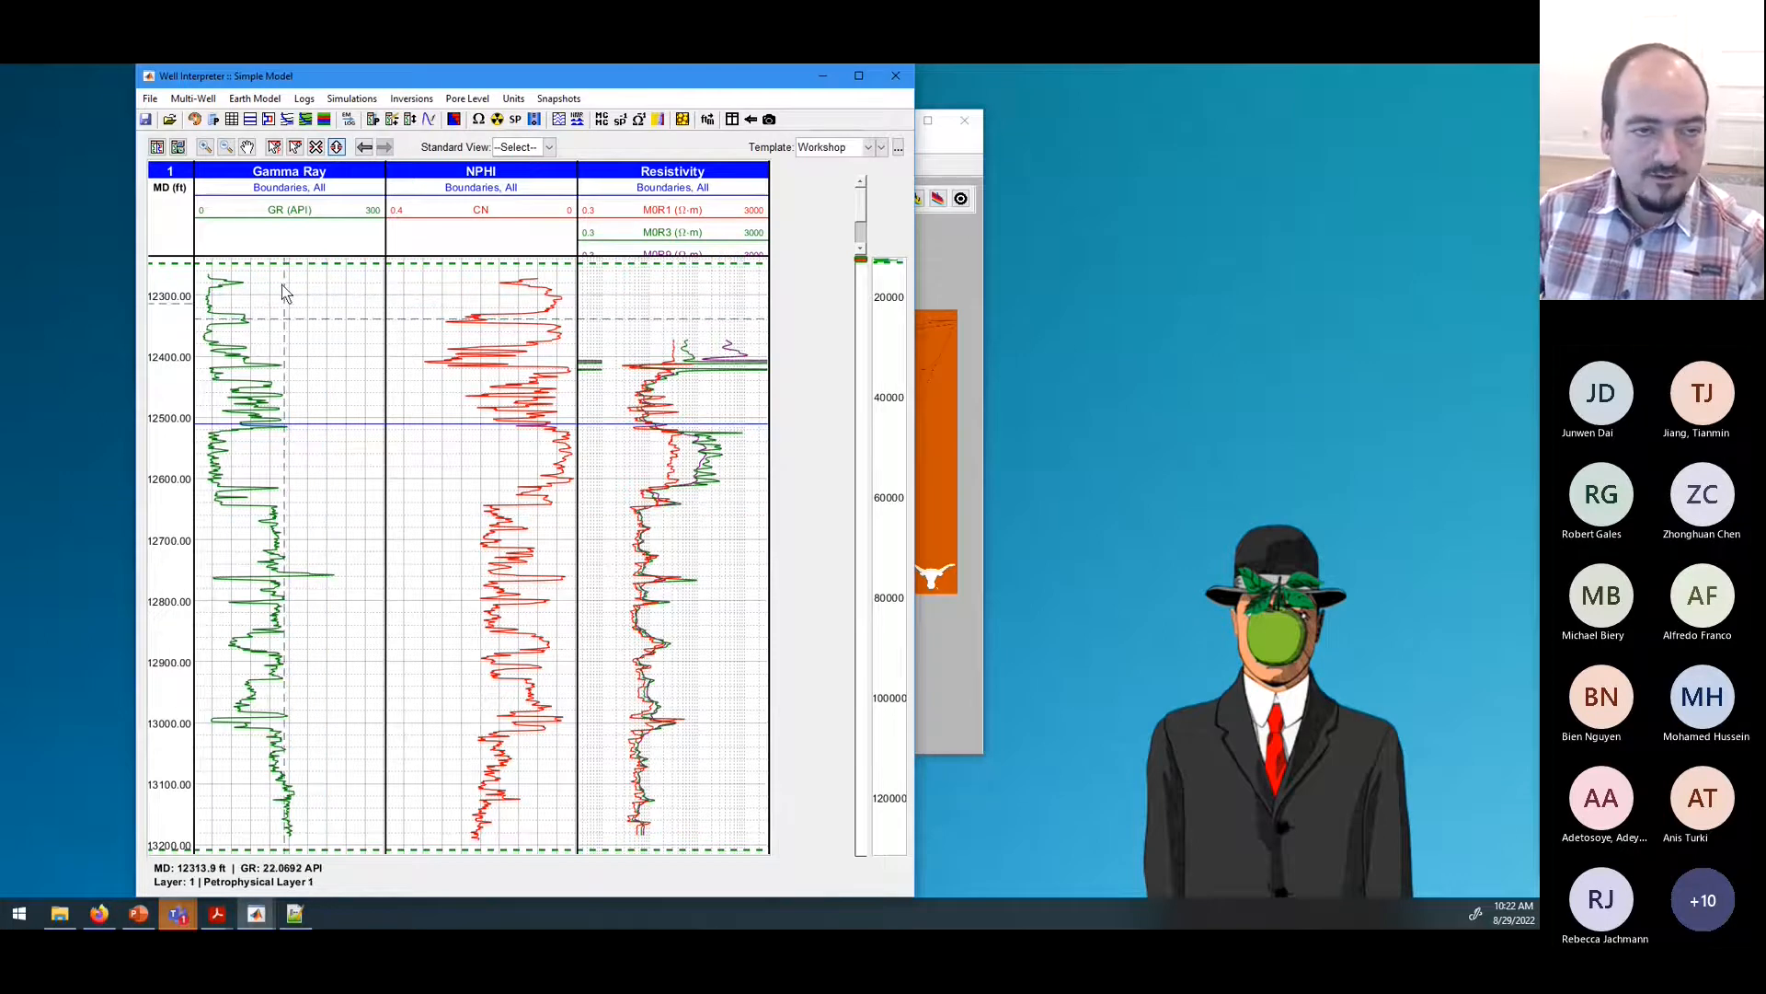
pyautogui.click(316, 146)
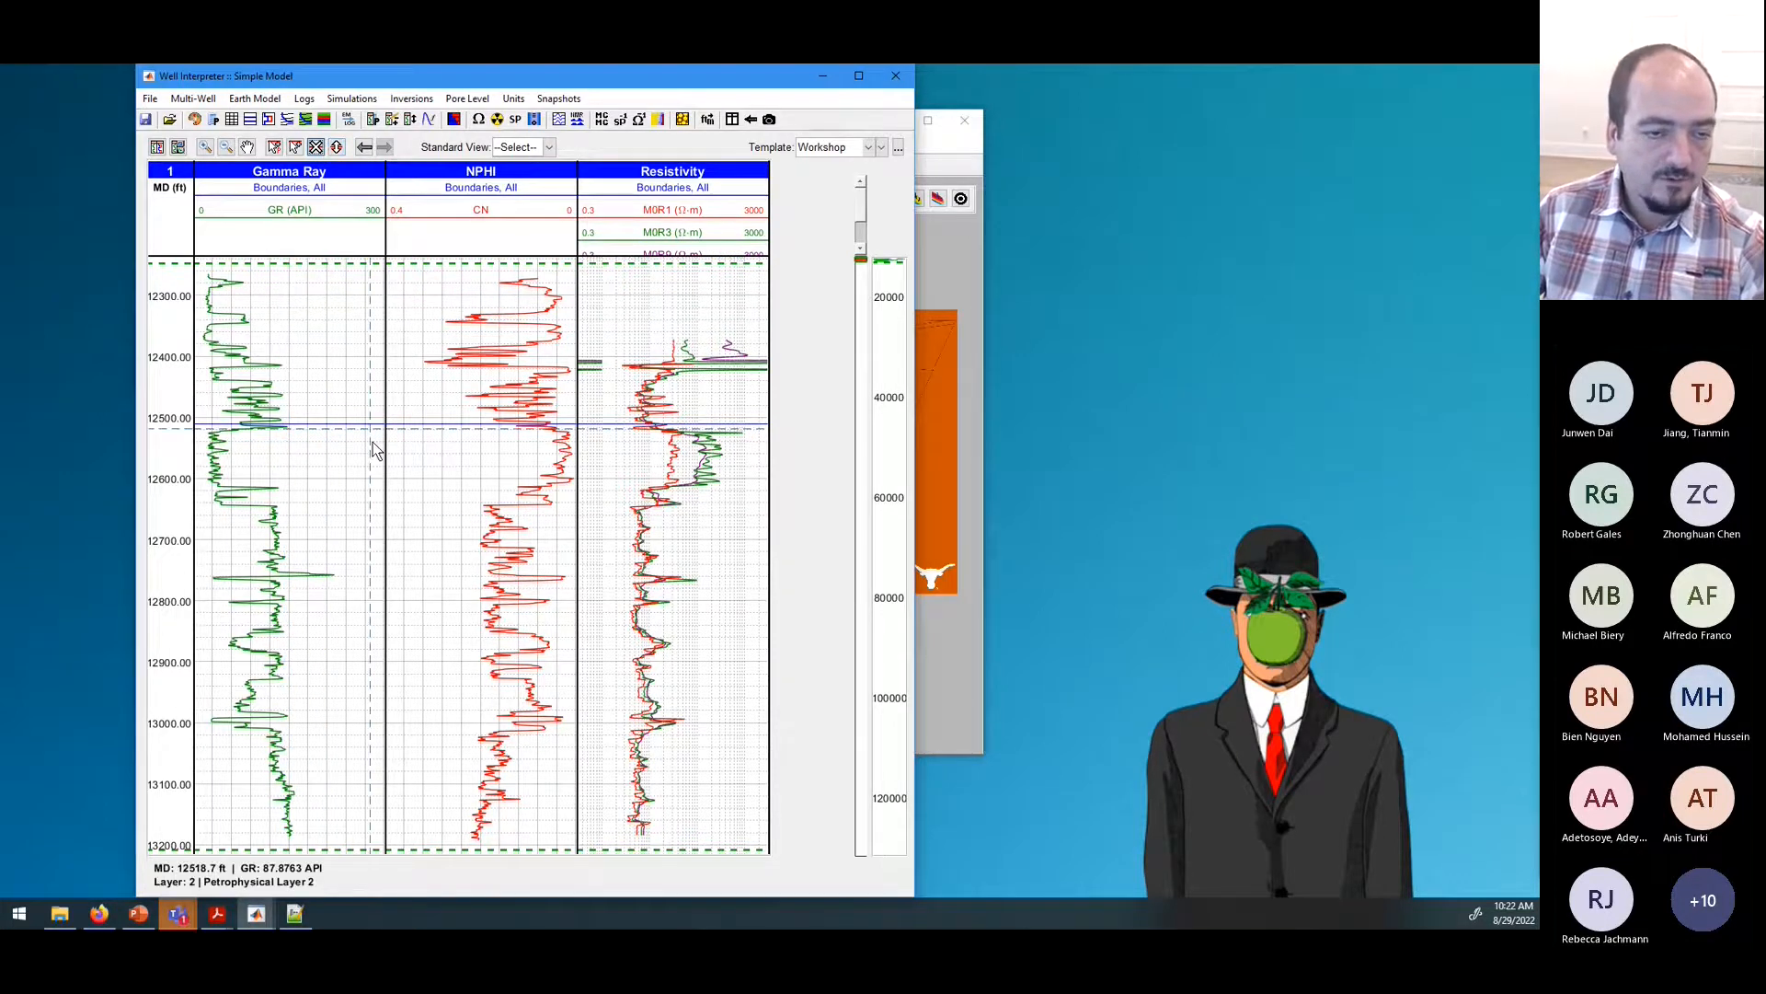
pyautogui.click(367, 424)
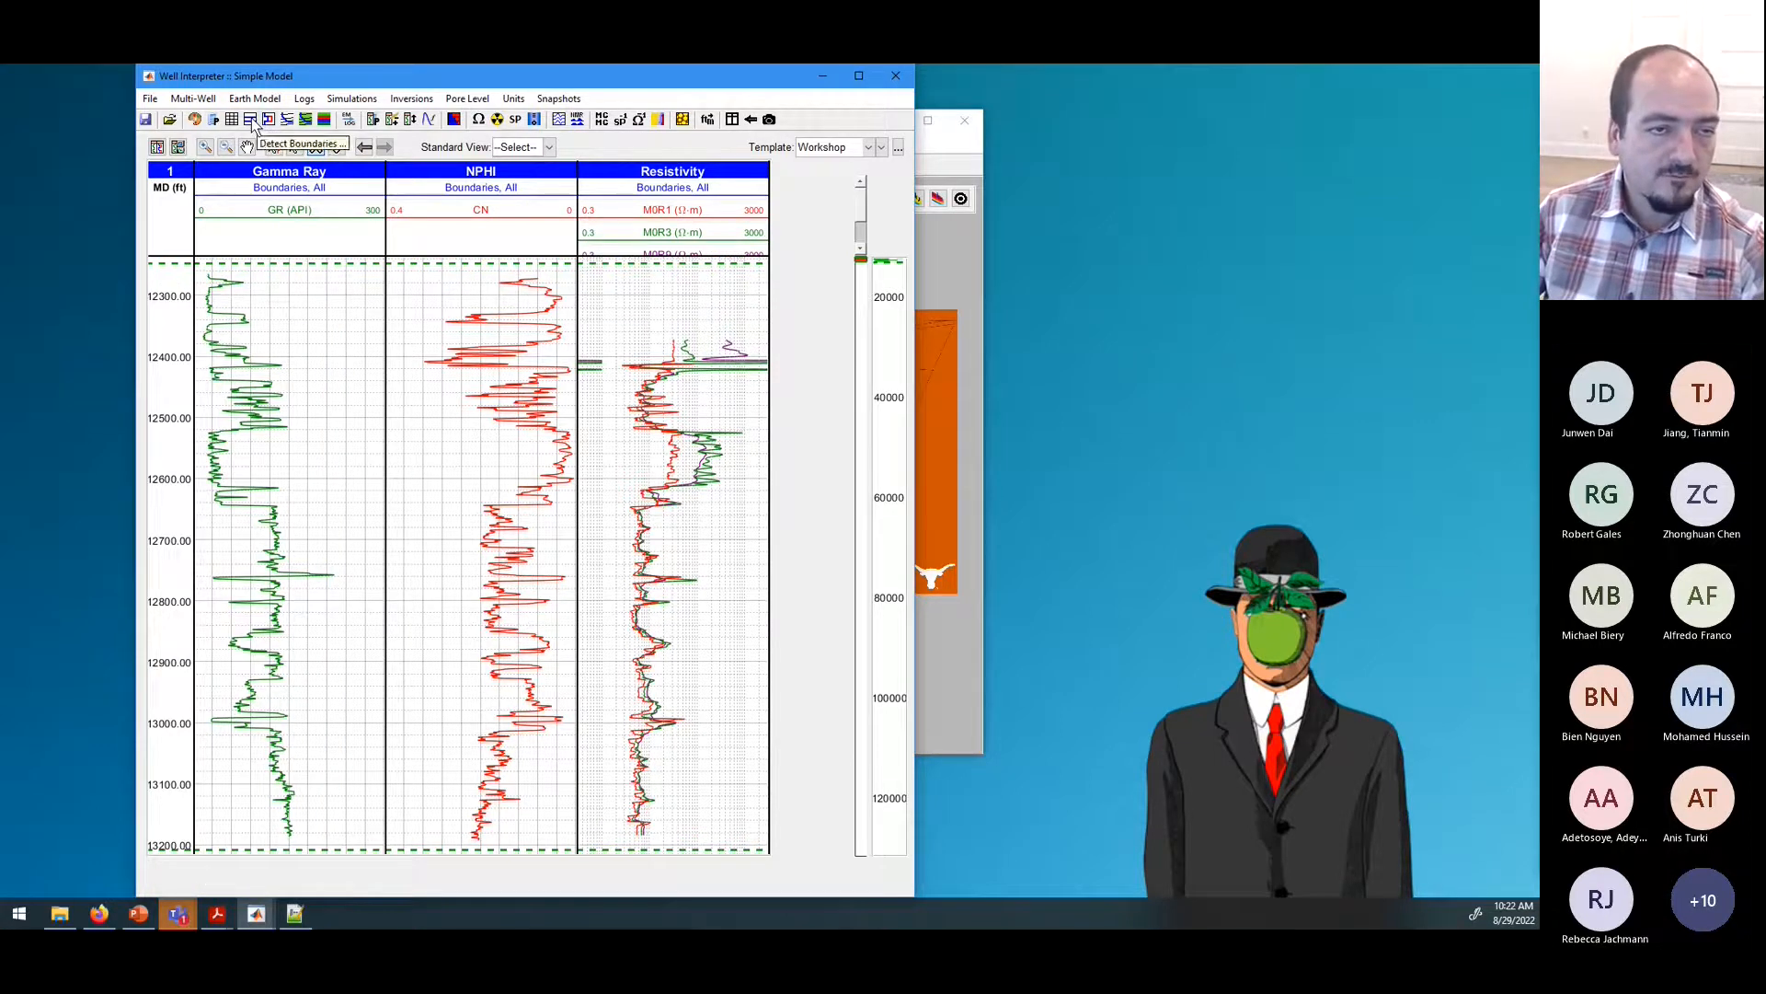
# Step: Open the Detect Boundaries page of the Earth Model Builder and place its window beside the well log display
pyautogui.click(268, 121)
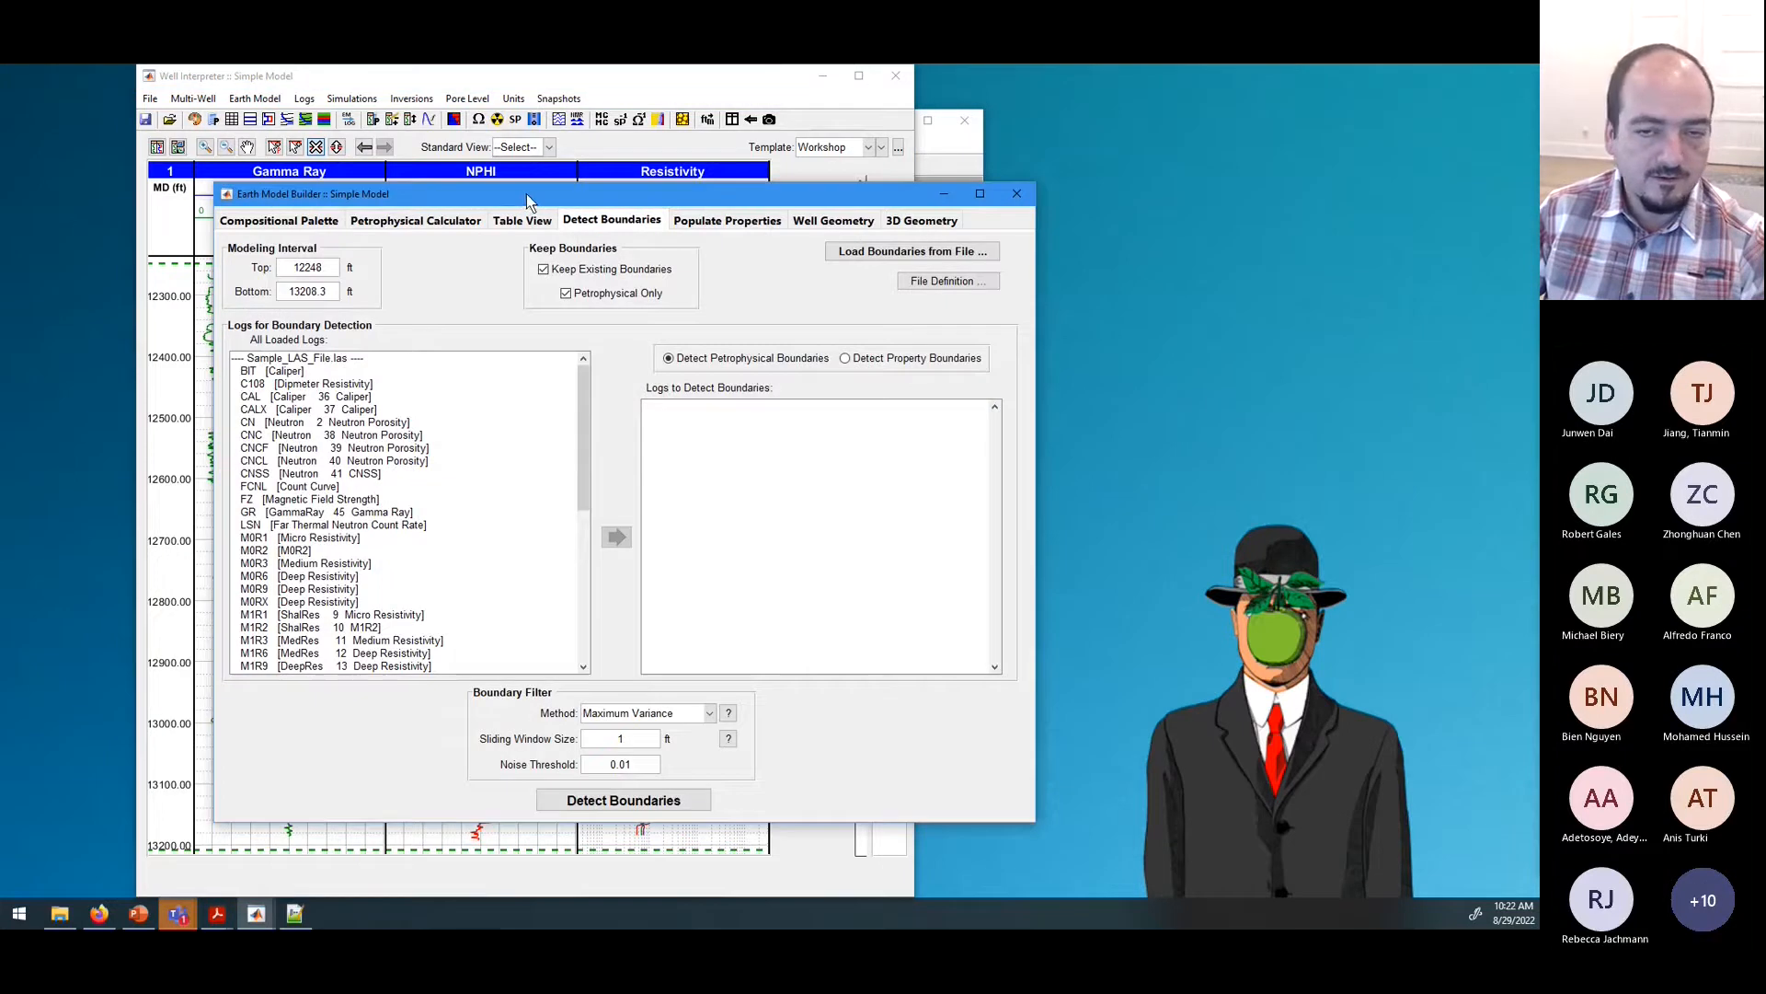
pyautogui.moveTo(528, 201); pyautogui.dragTo(977, 205)
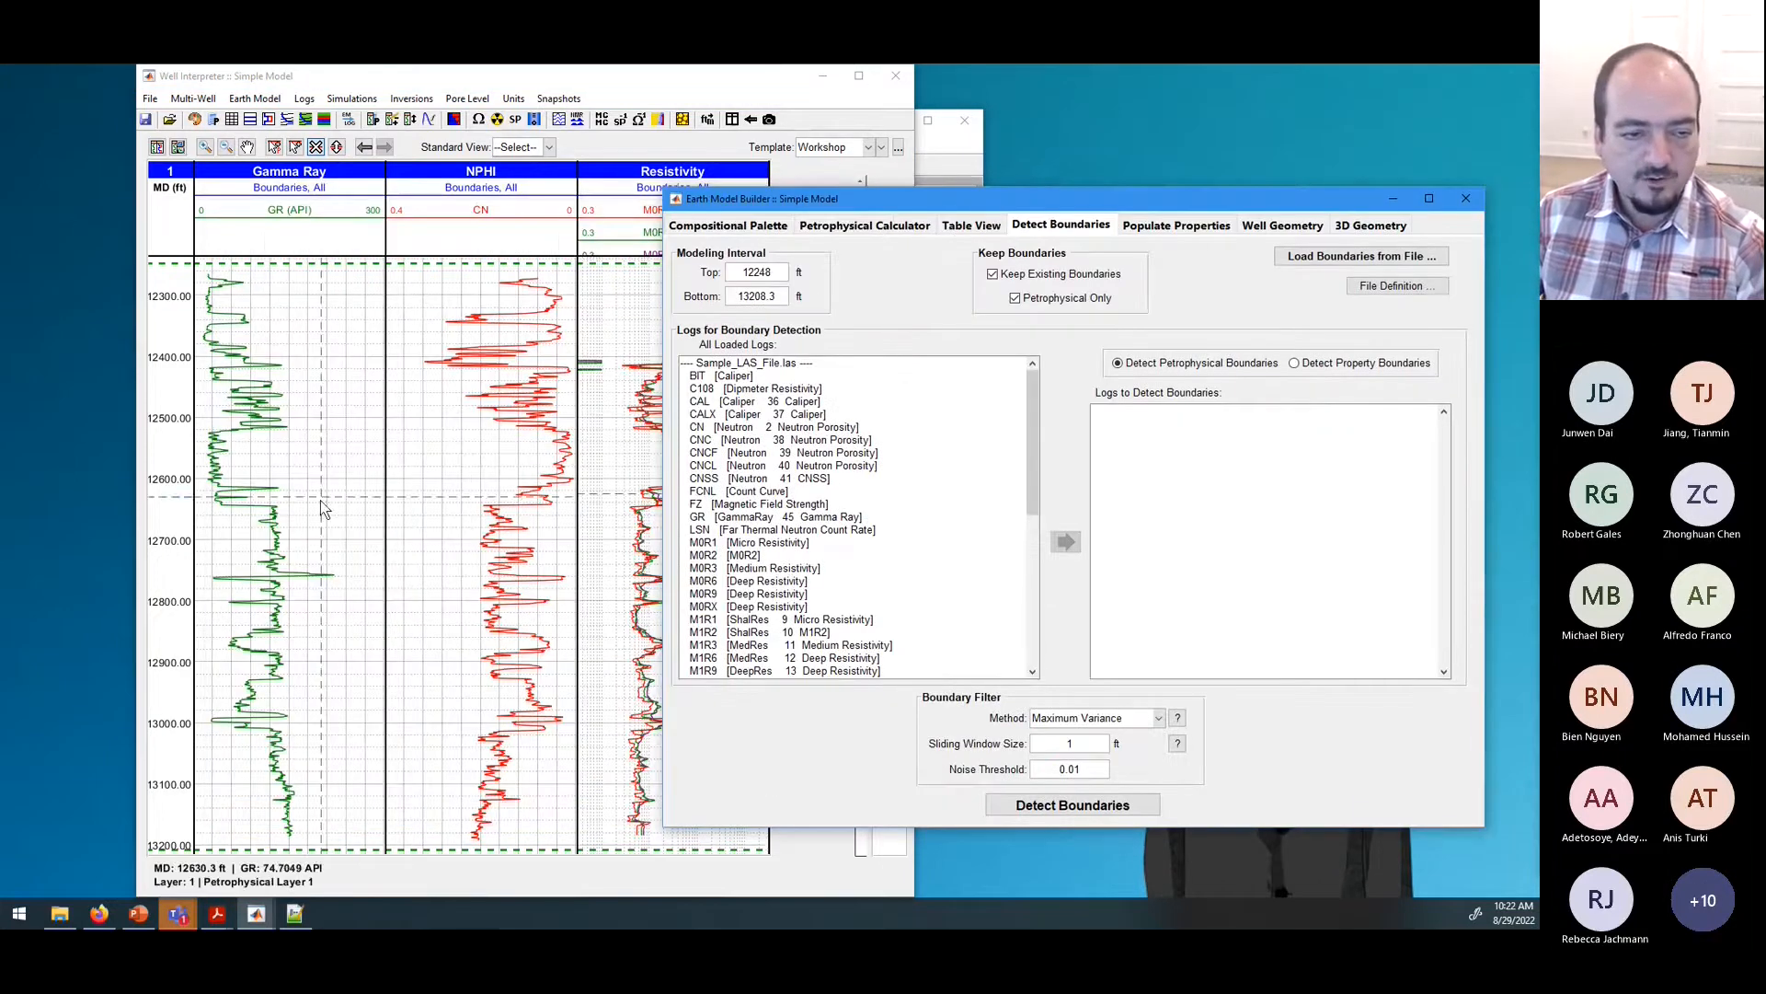
pyautogui.moveTo(1041, 203); pyautogui.dragTo(1063, 185)
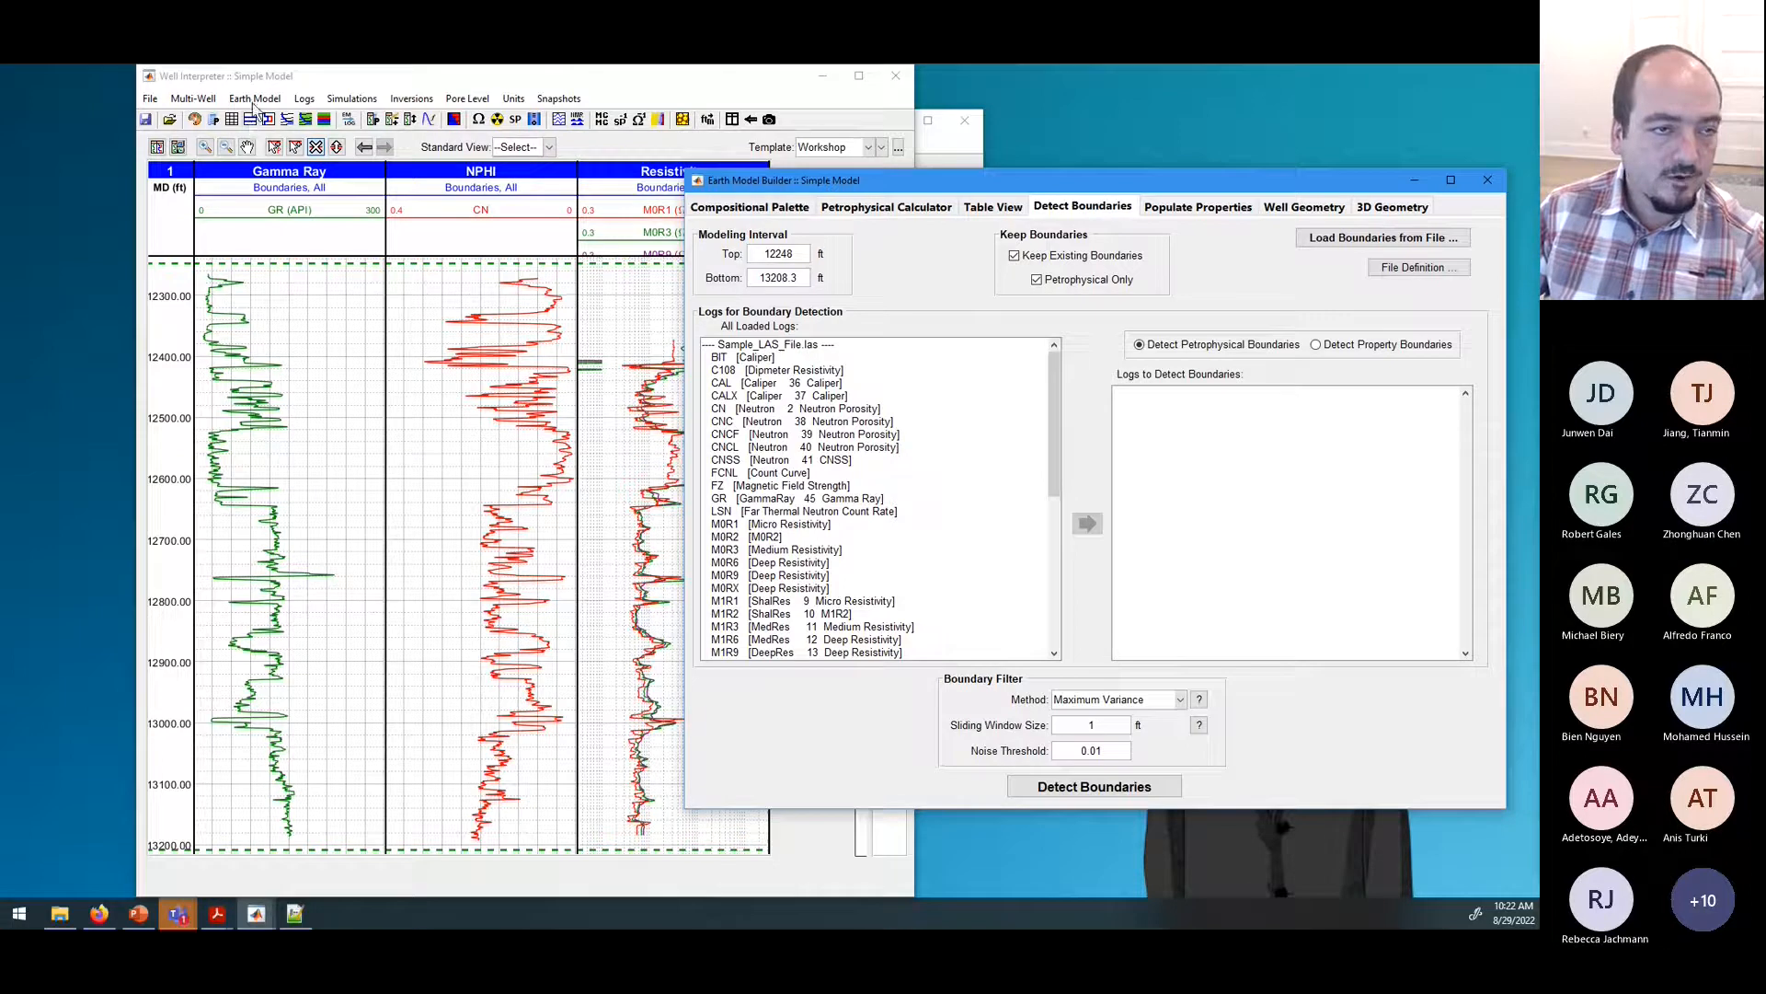
pyautogui.click(256, 101)
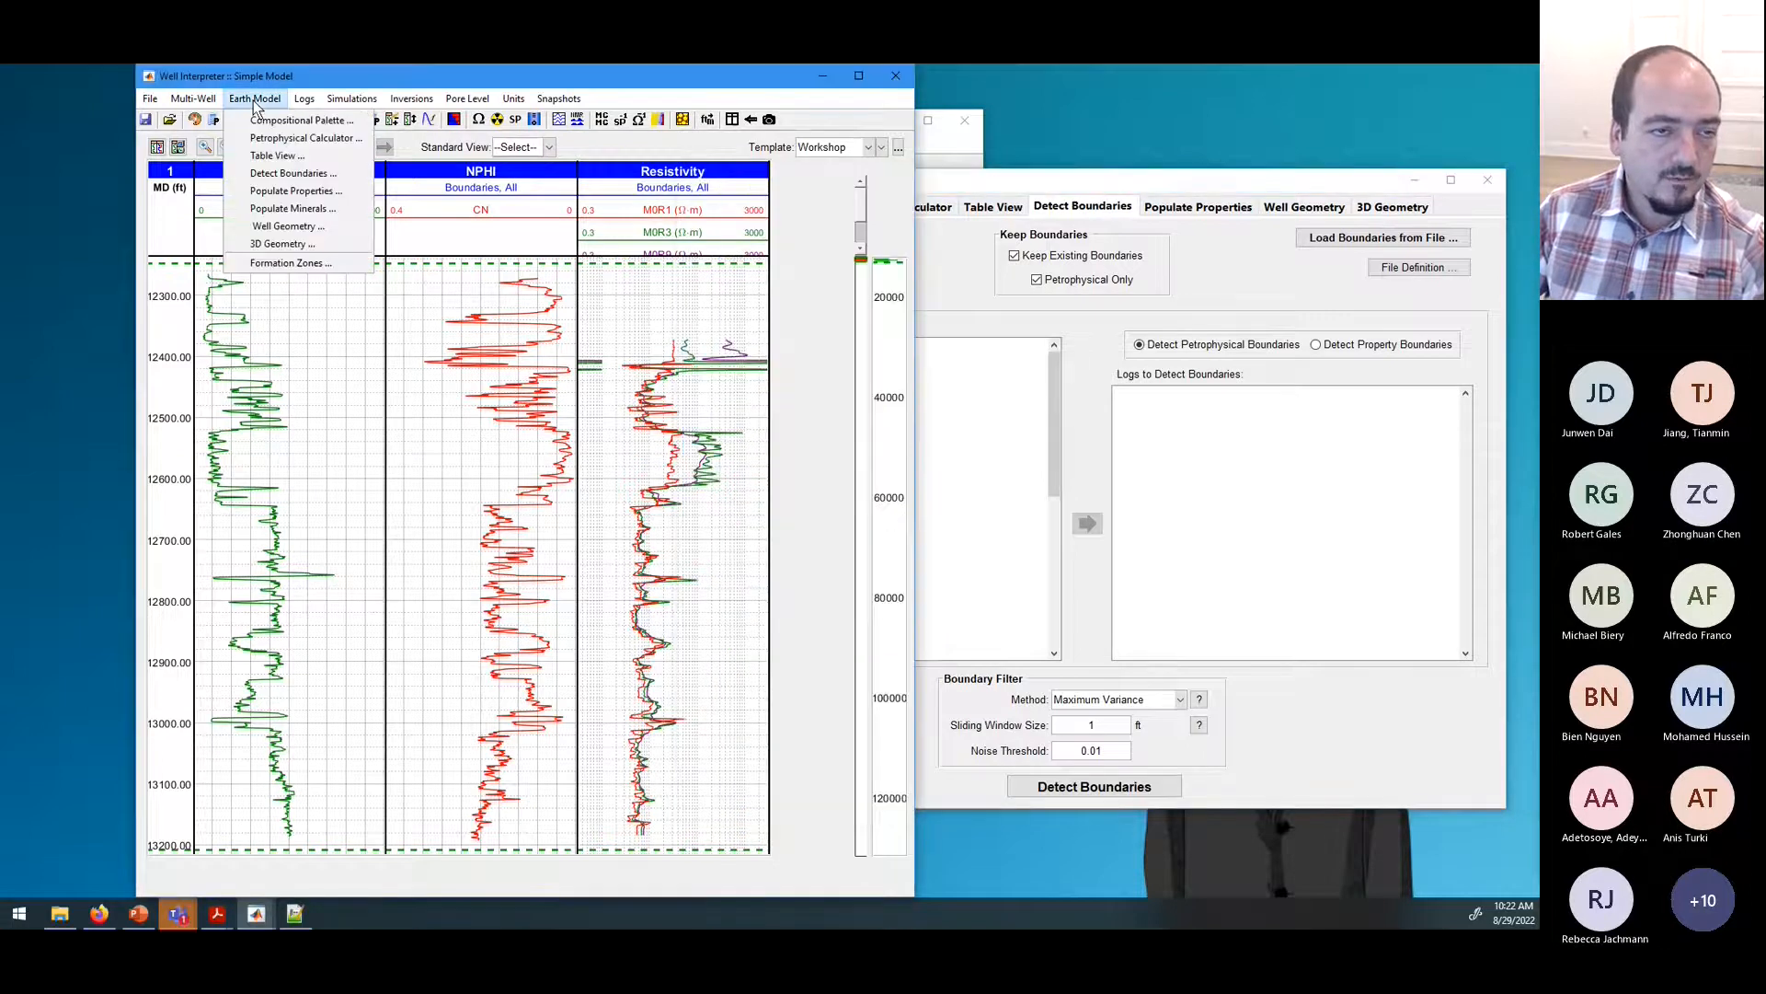
pyautogui.click(280, 174)
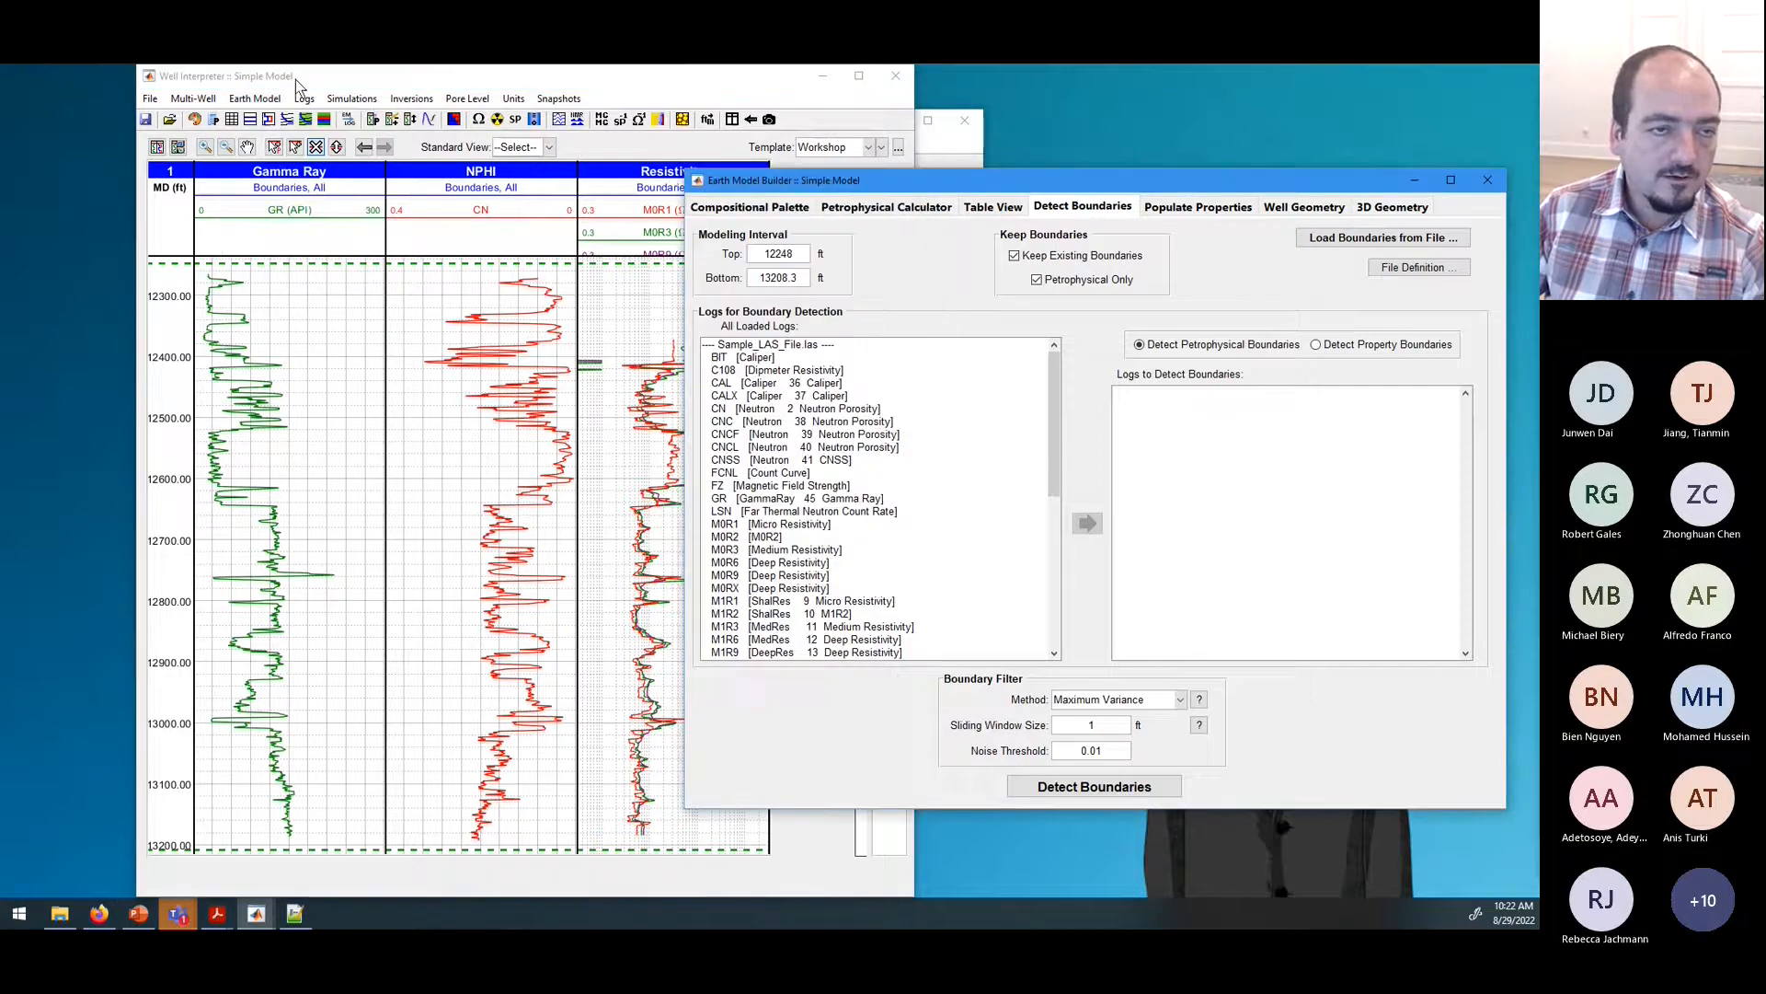
pyautogui.click(253, 133)
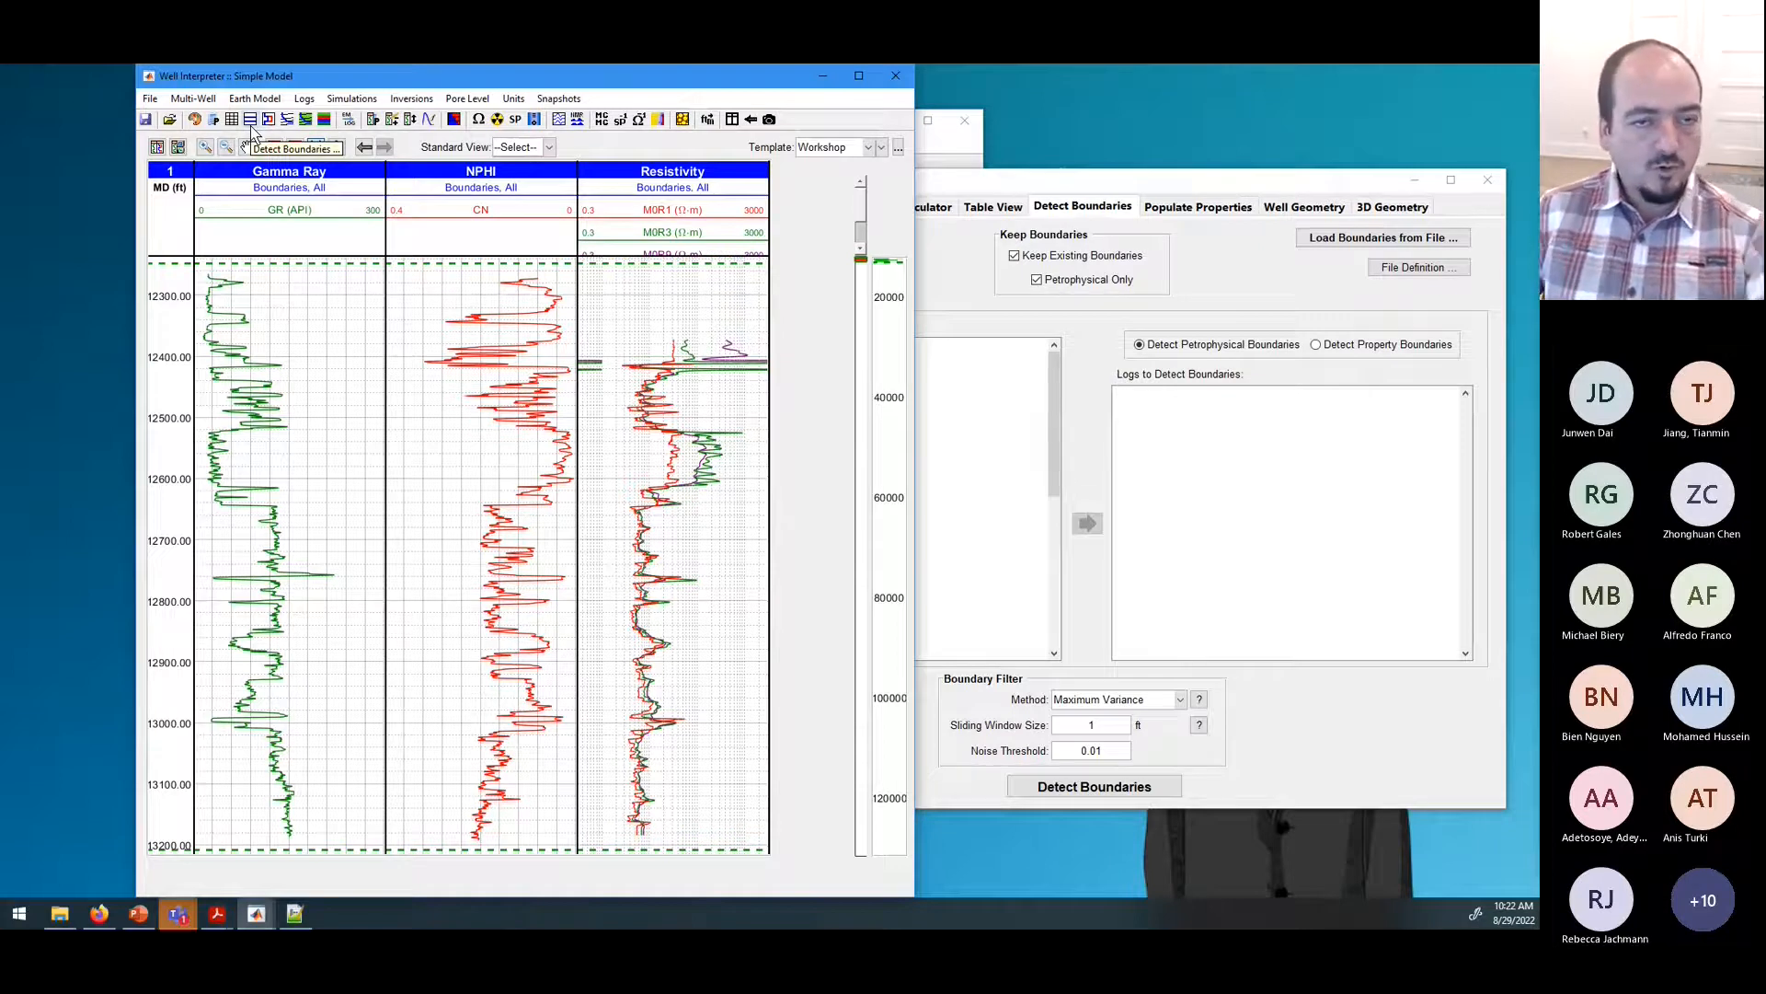
pyautogui.click(1073, 184)
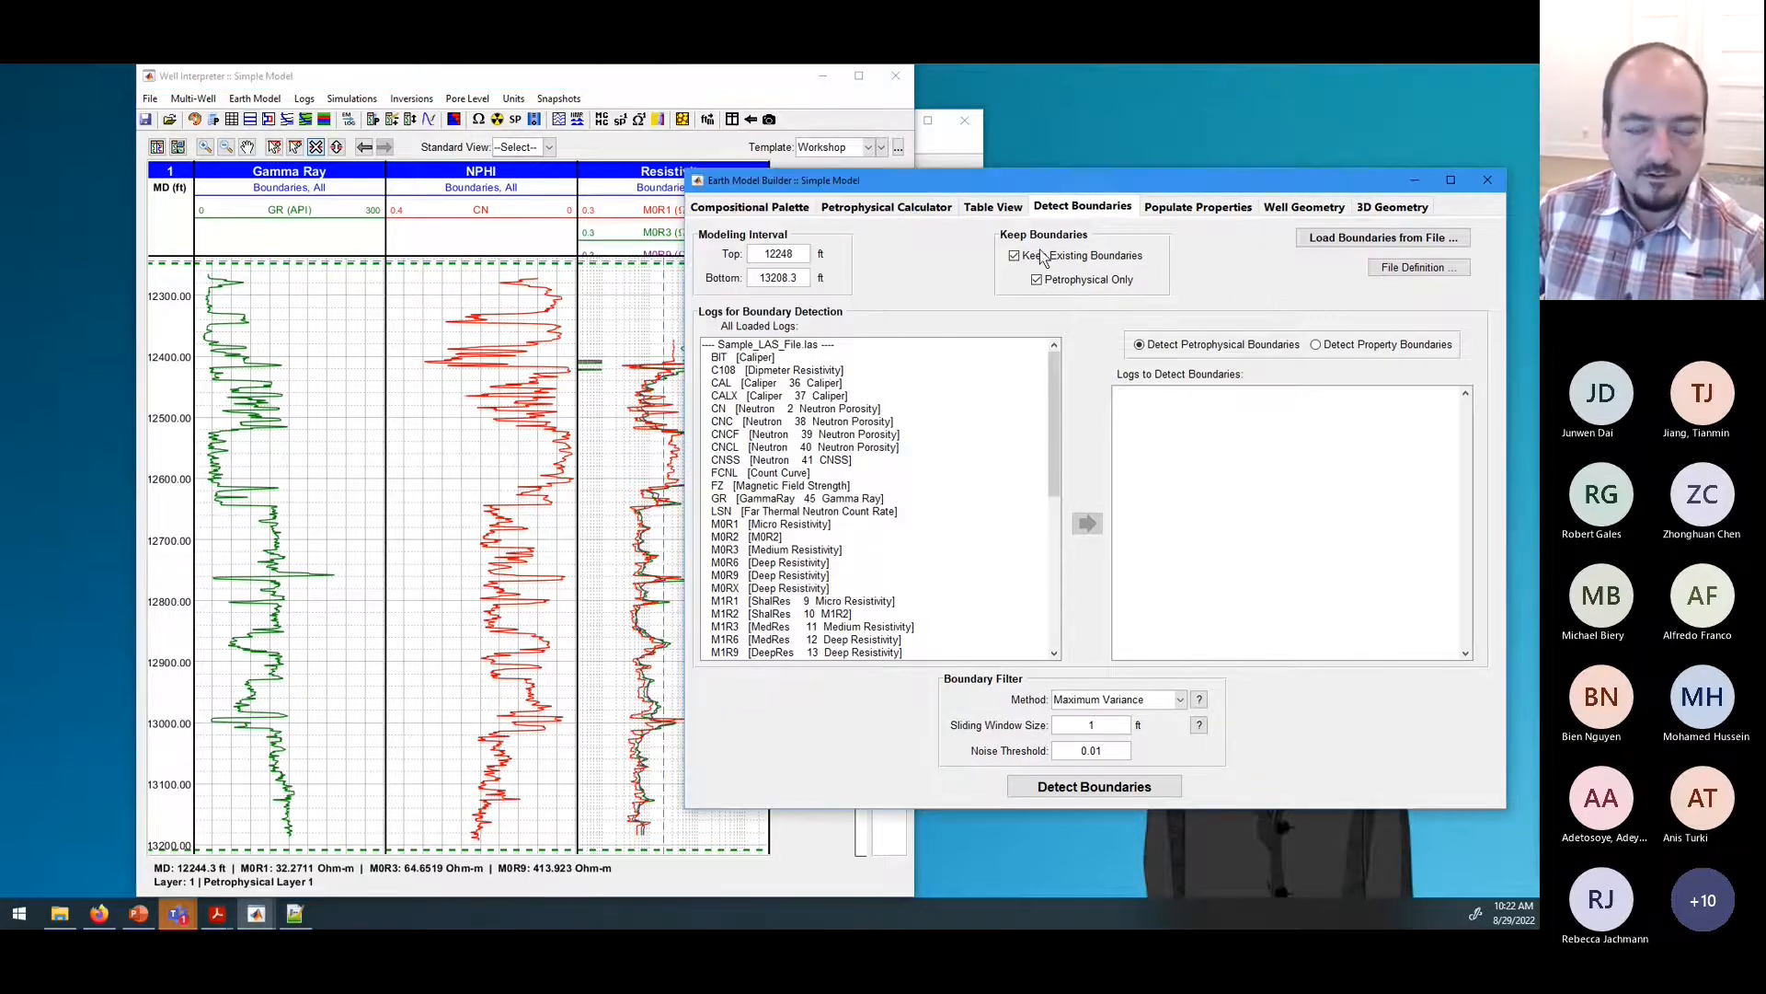
pyautogui.moveTo(1073, 184); pyautogui.dragTo(1054, 187)
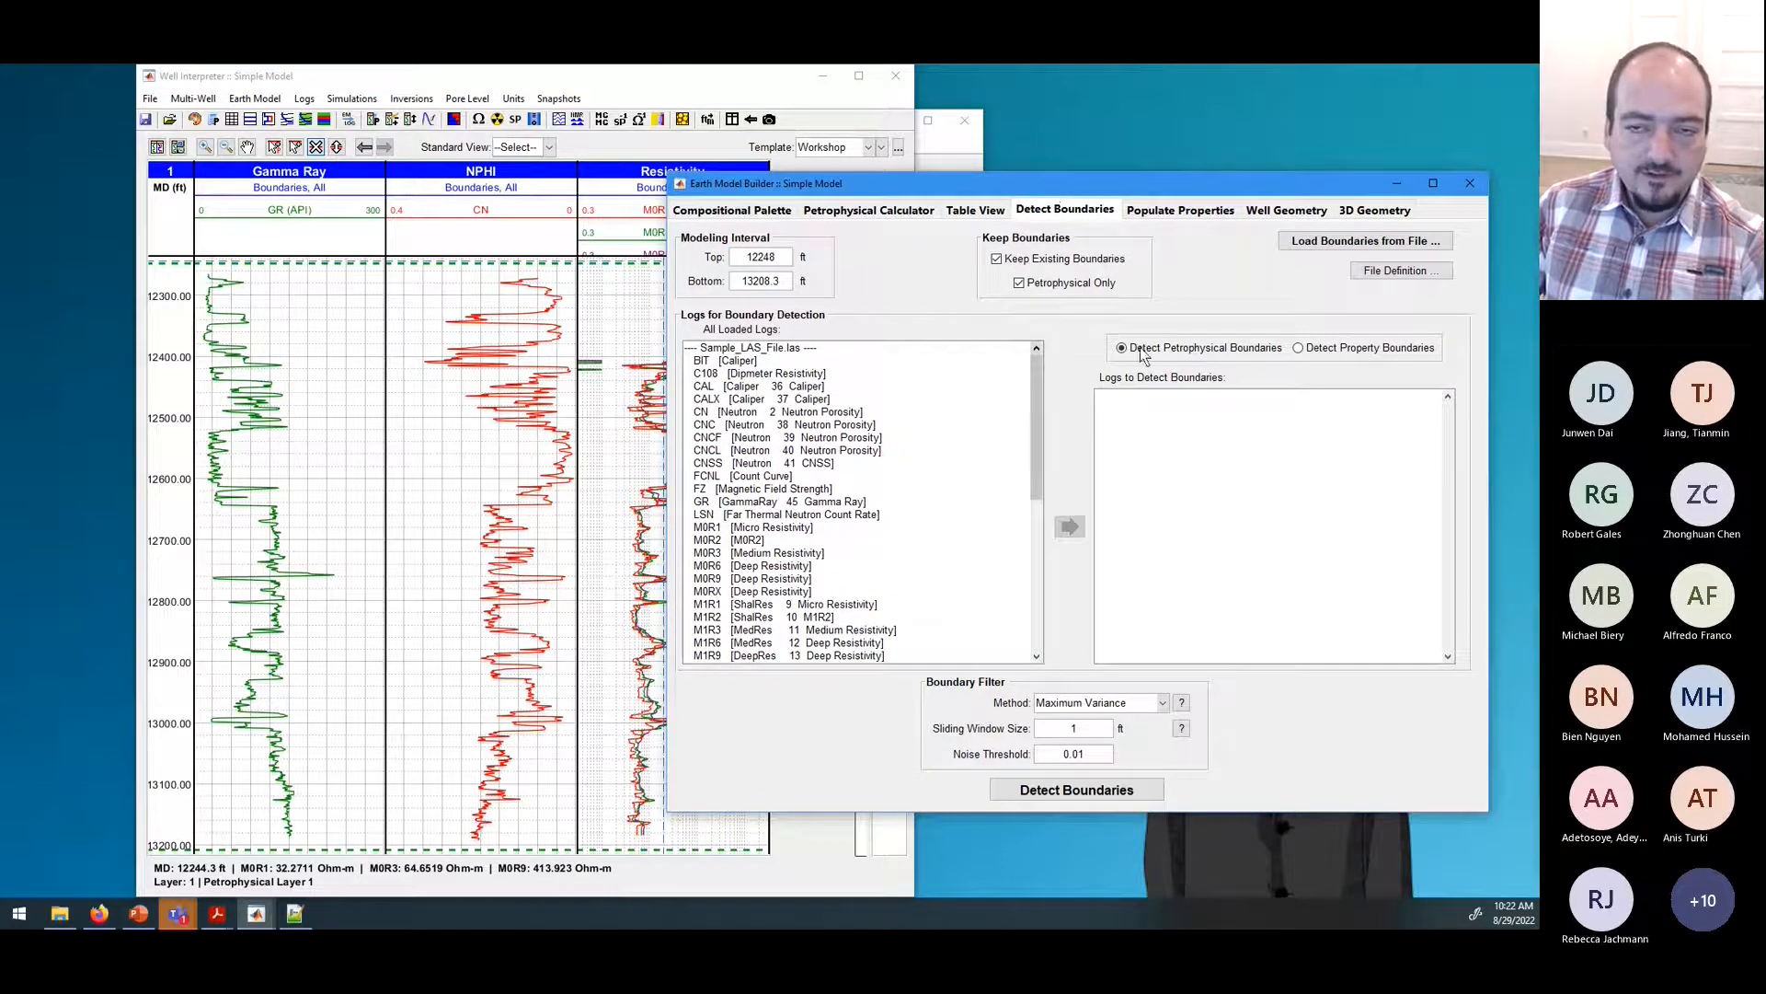
# Step: Look at the option for loading boundaries from a file without choosing one, and read the boundary file format definition
pyautogui.click(1318, 244)
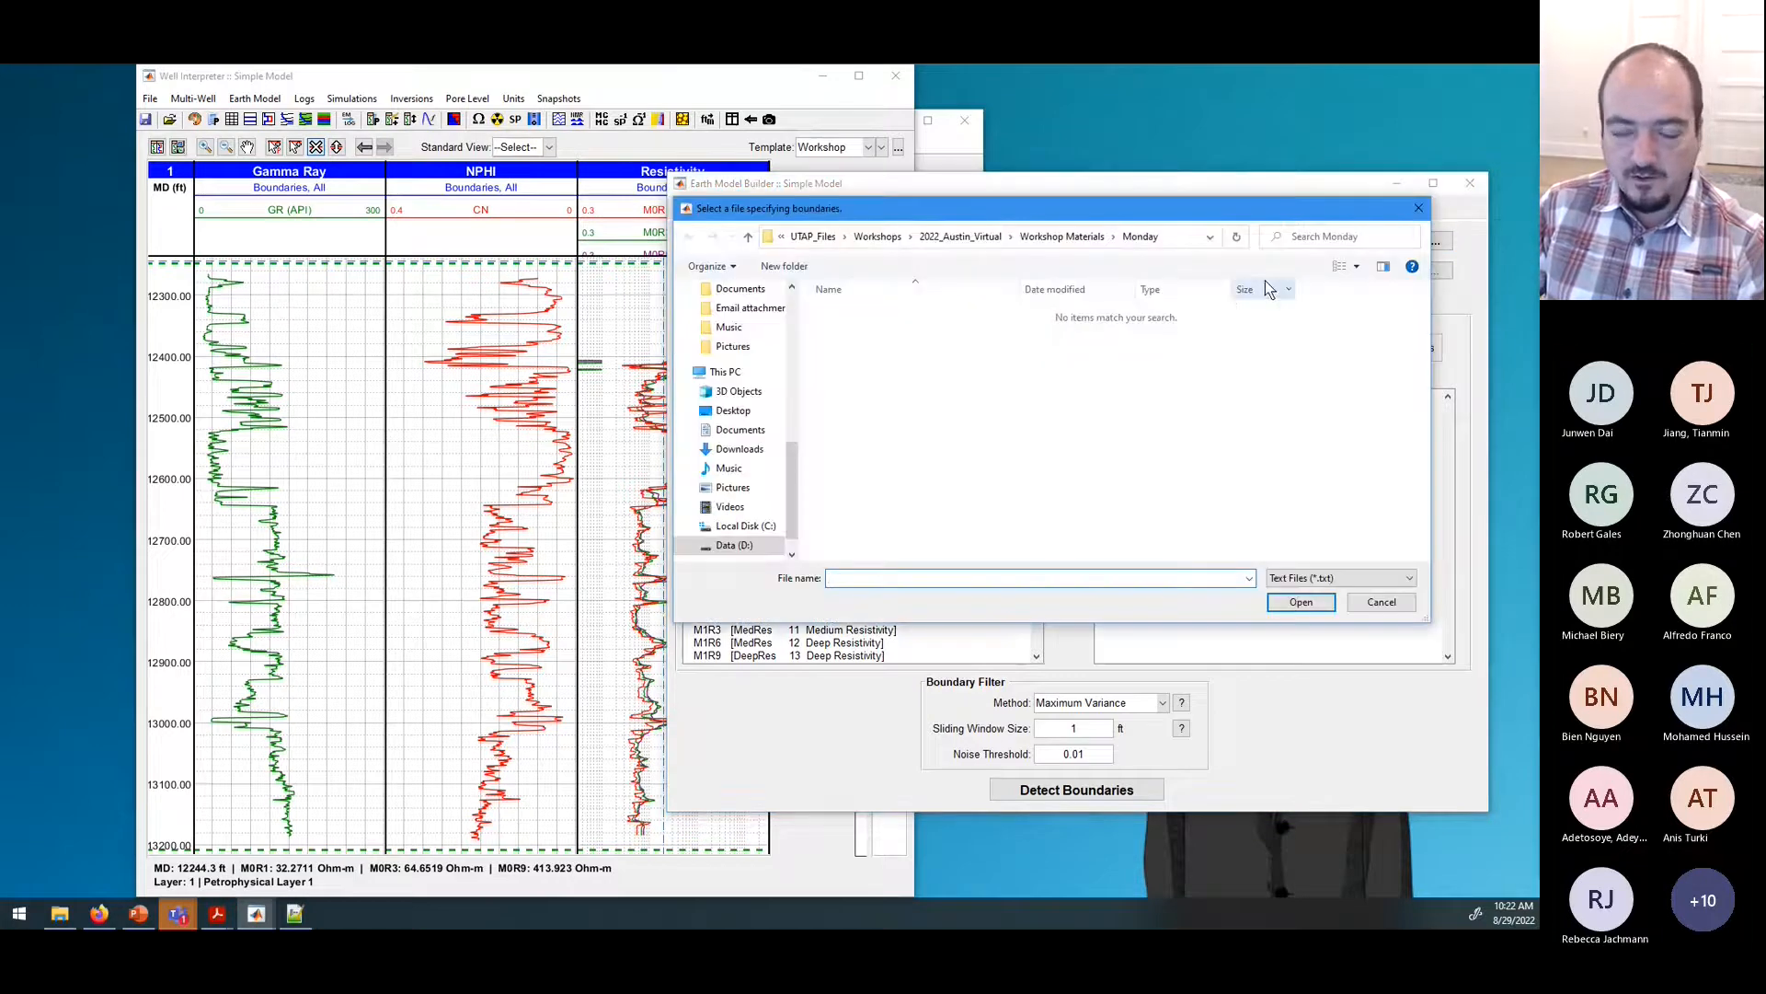
pyautogui.click(1381, 602)
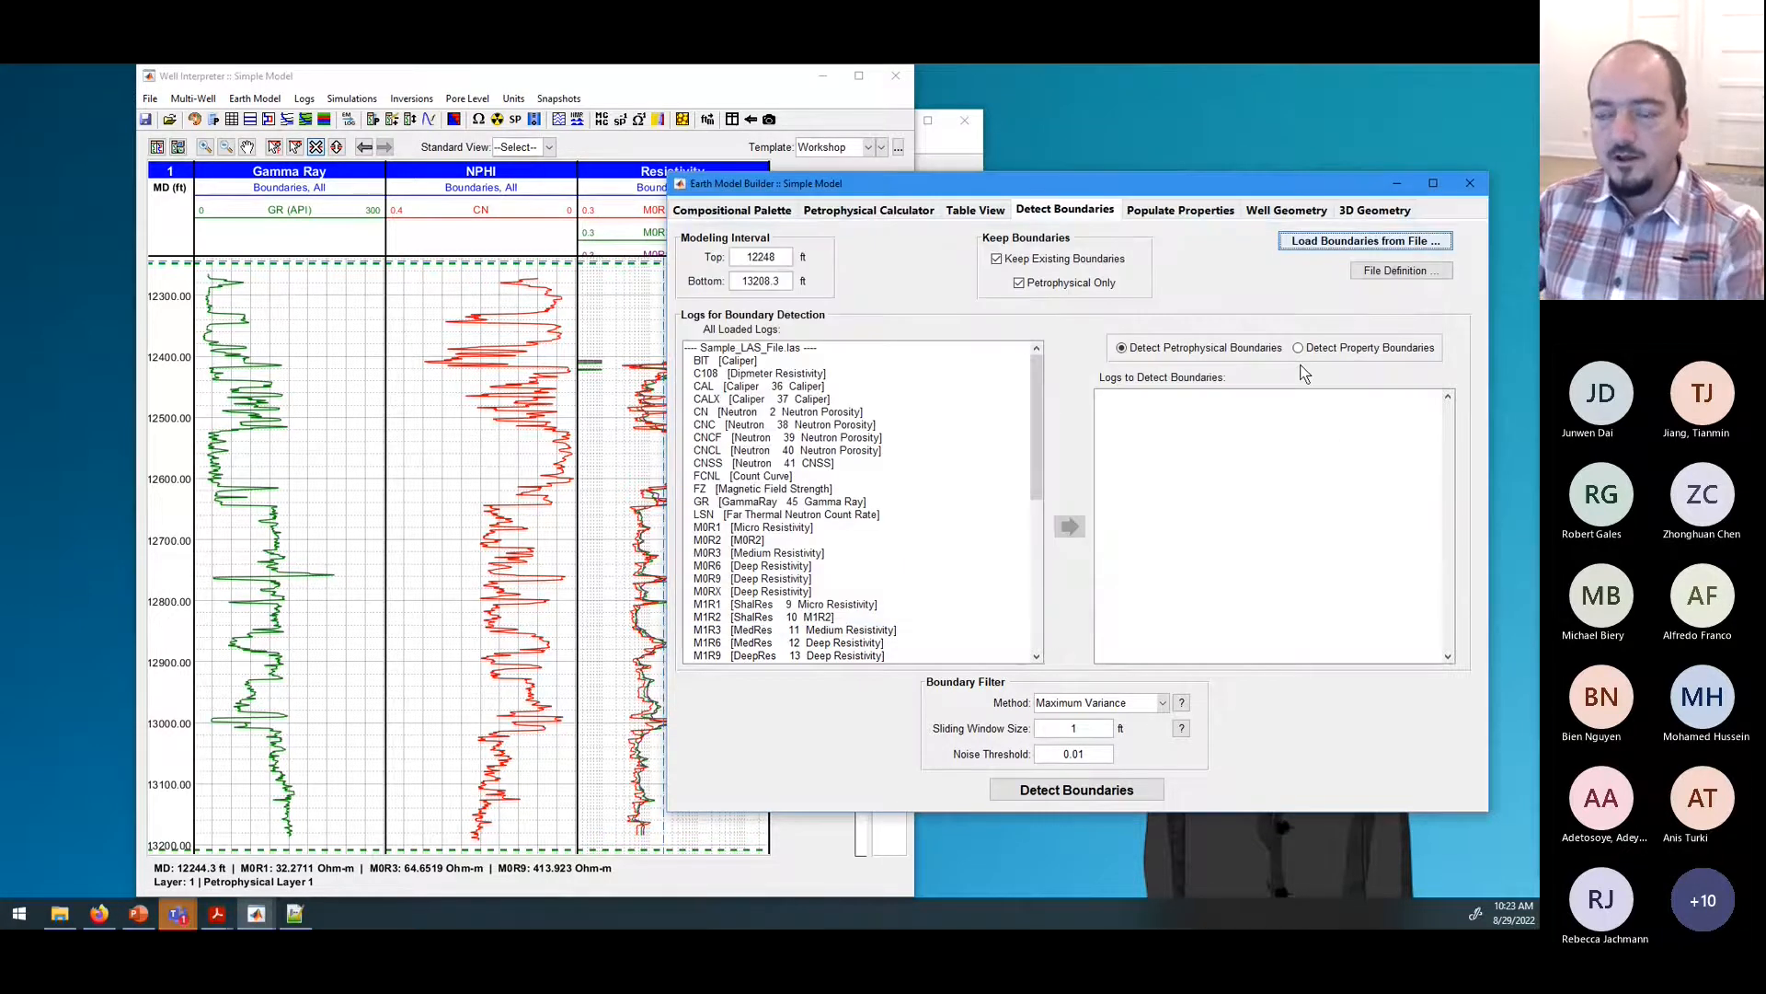
pyautogui.click(1405, 272)
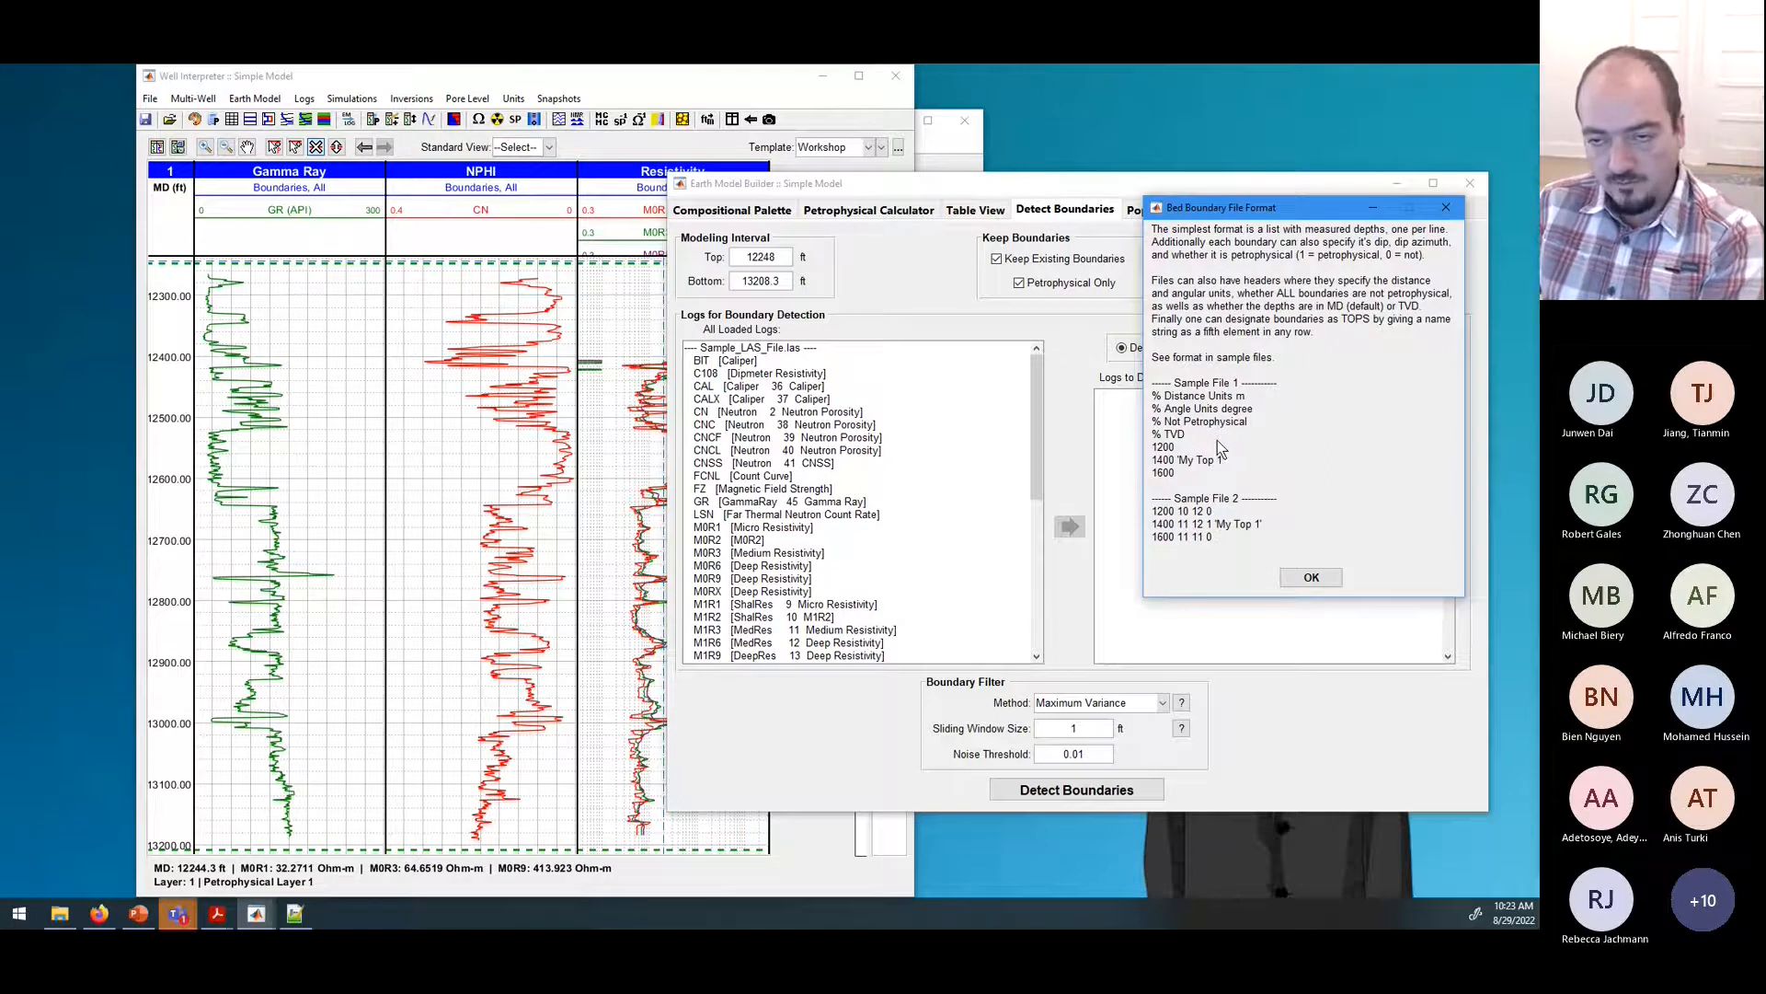
pyautogui.click(1310, 577)
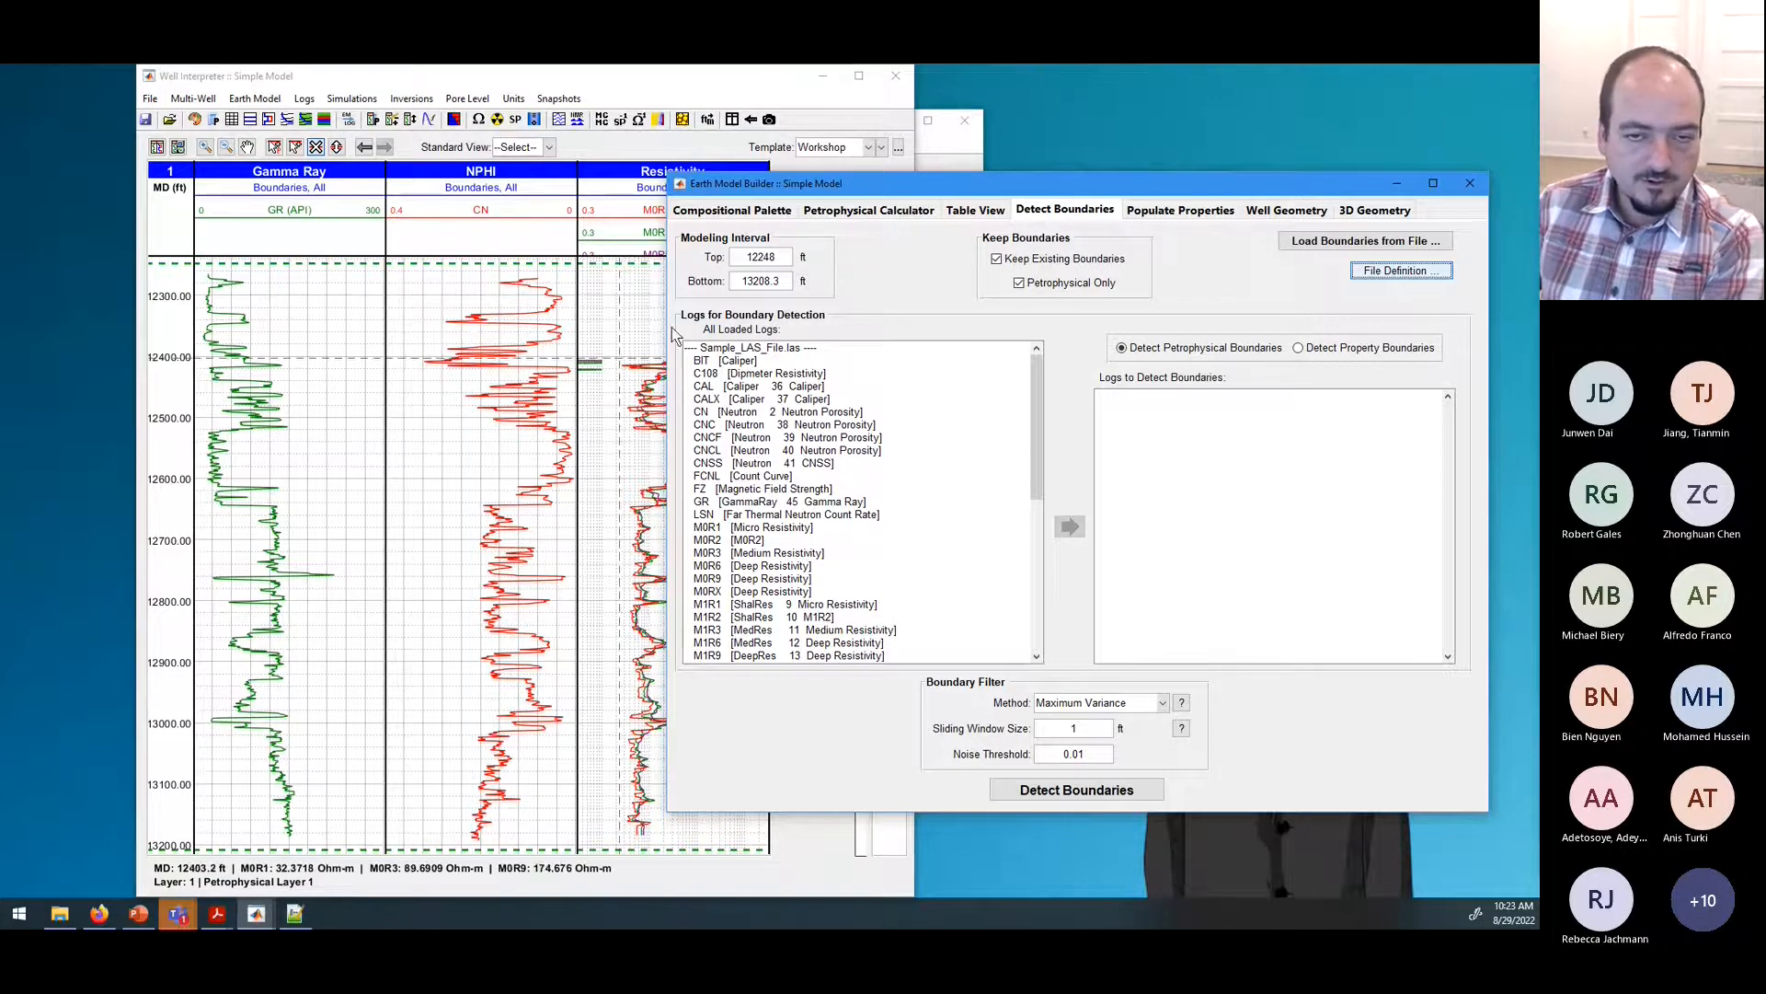
# Step: Disable keeping existing boundaries and add the GR log to the logs used for petrophysical boundary detection
pyautogui.click(1055, 267)
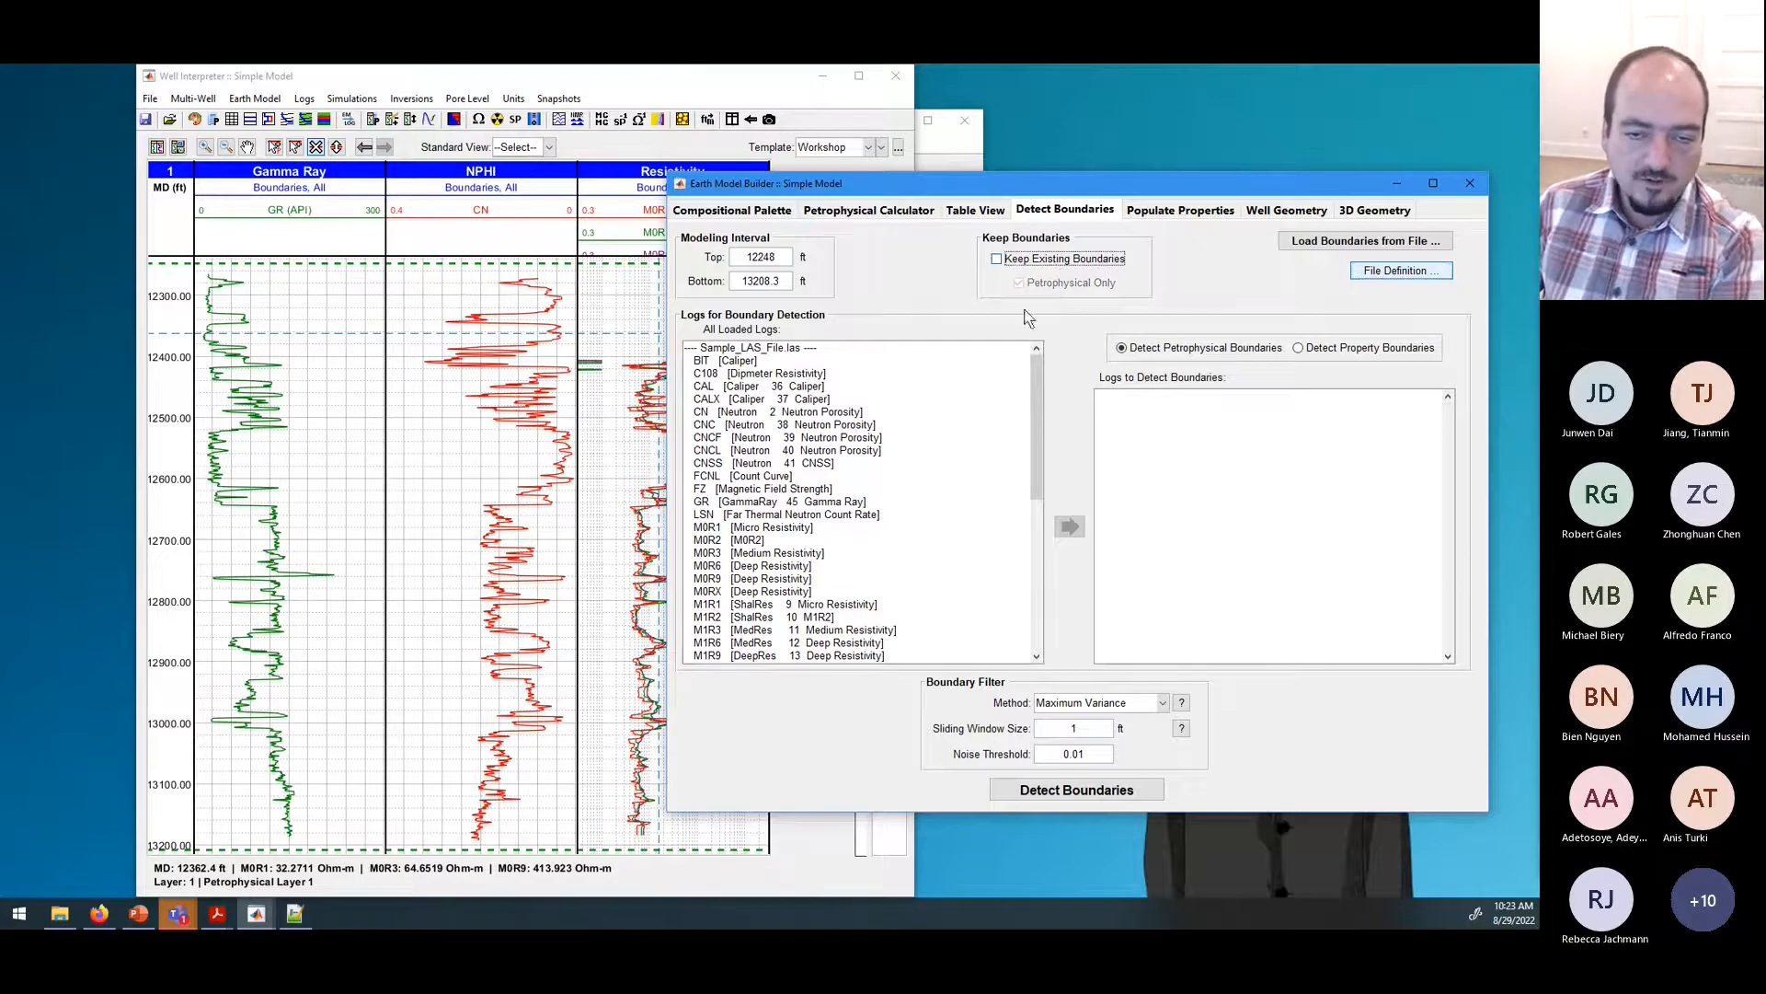
pyautogui.doubleClick(760, 504)
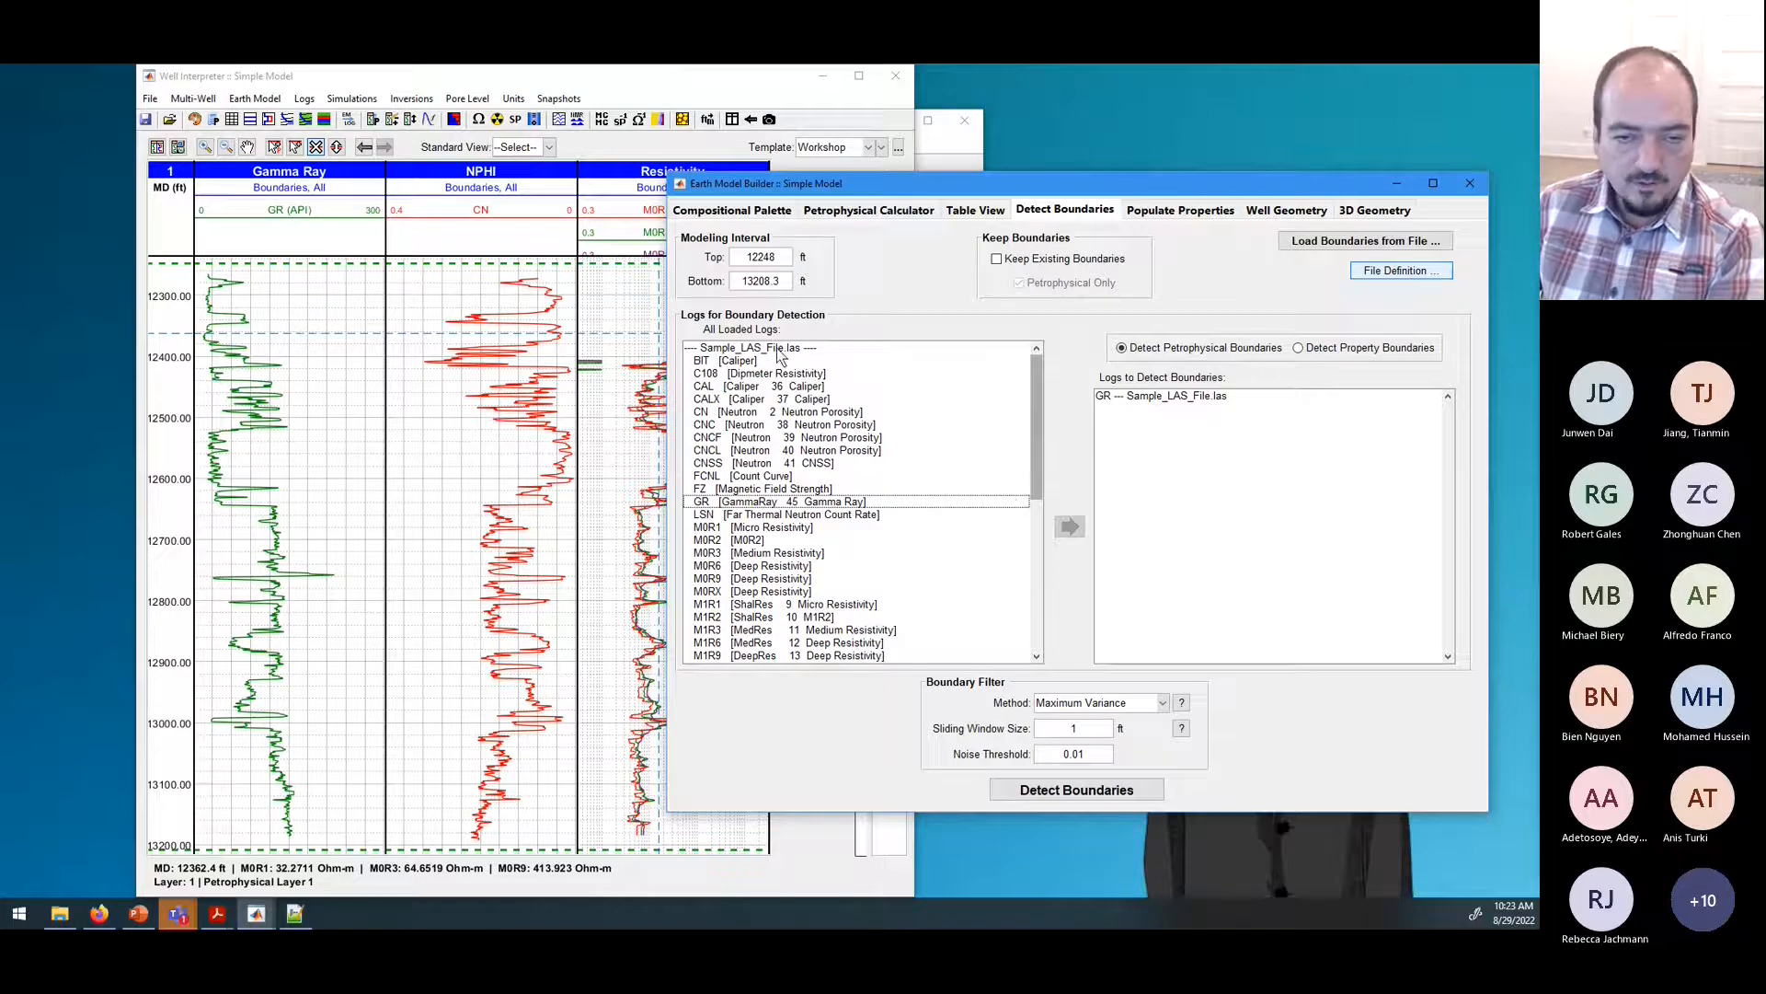
pyautogui.scroll(-8, 803, 581)
pyautogui.scroll(8, 802, 578)
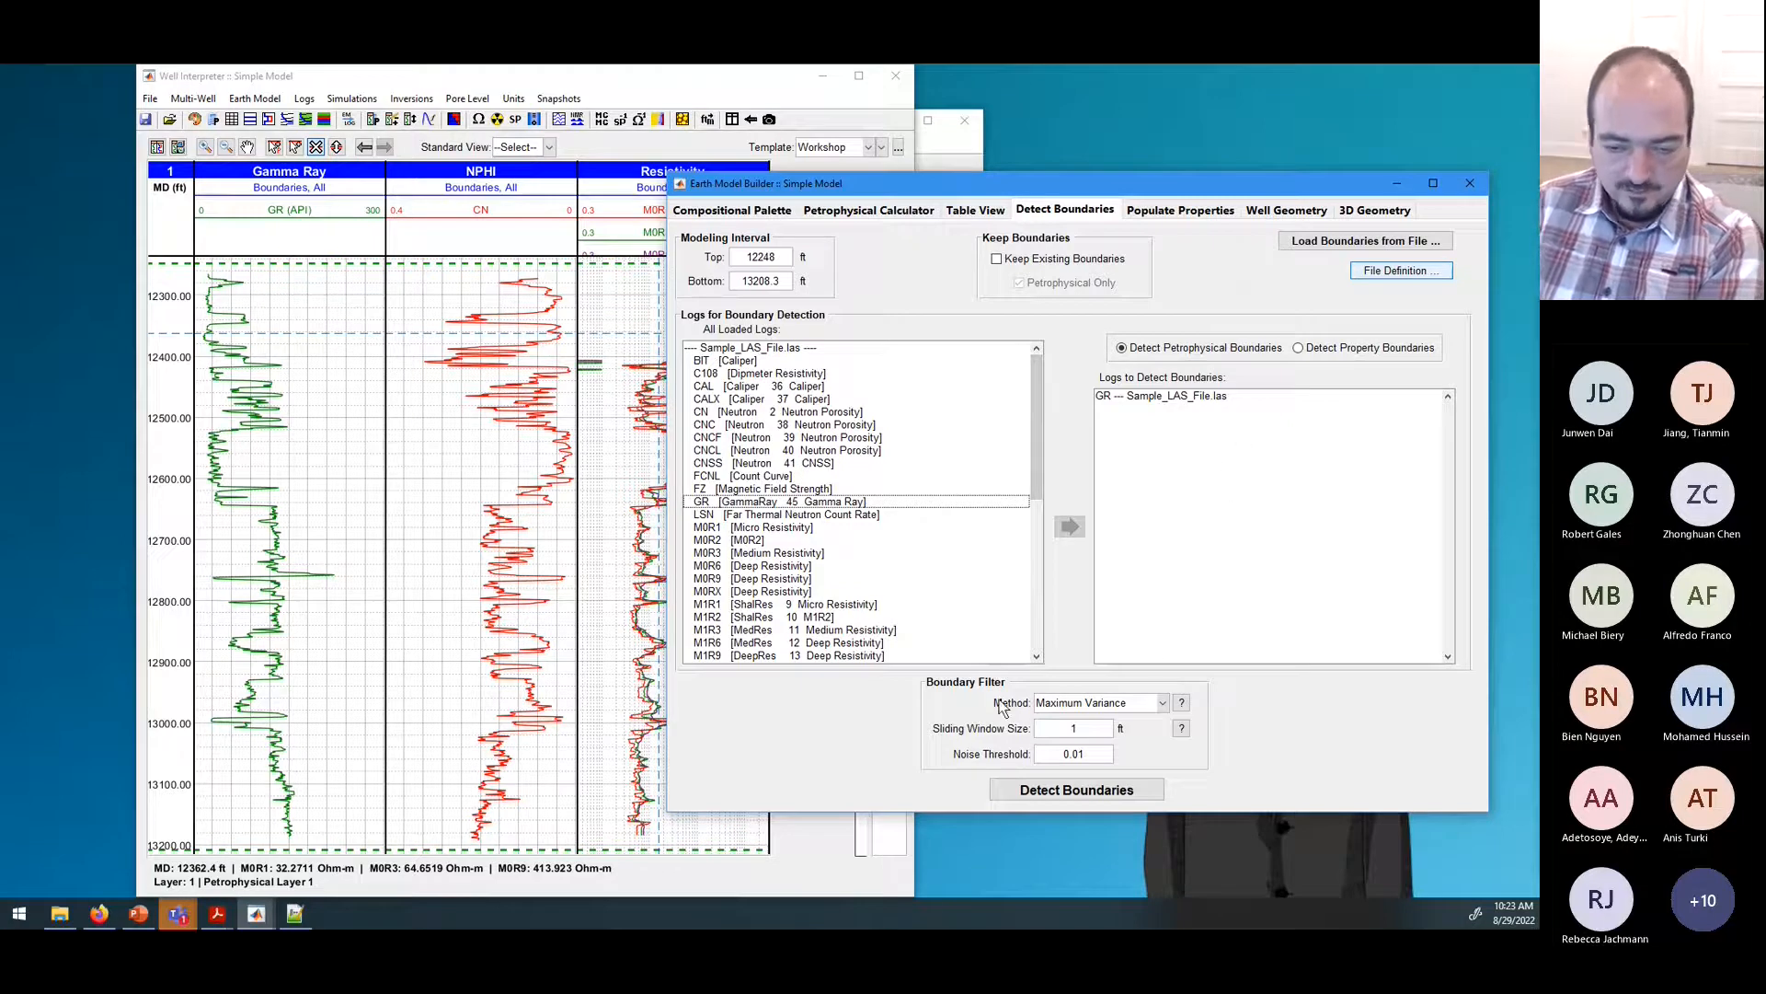
# Step: Try the Maximum 2nd Difference and Extreme Value boundary filter methods, and return to Maximum Variance
pyautogui.click(1091, 703)
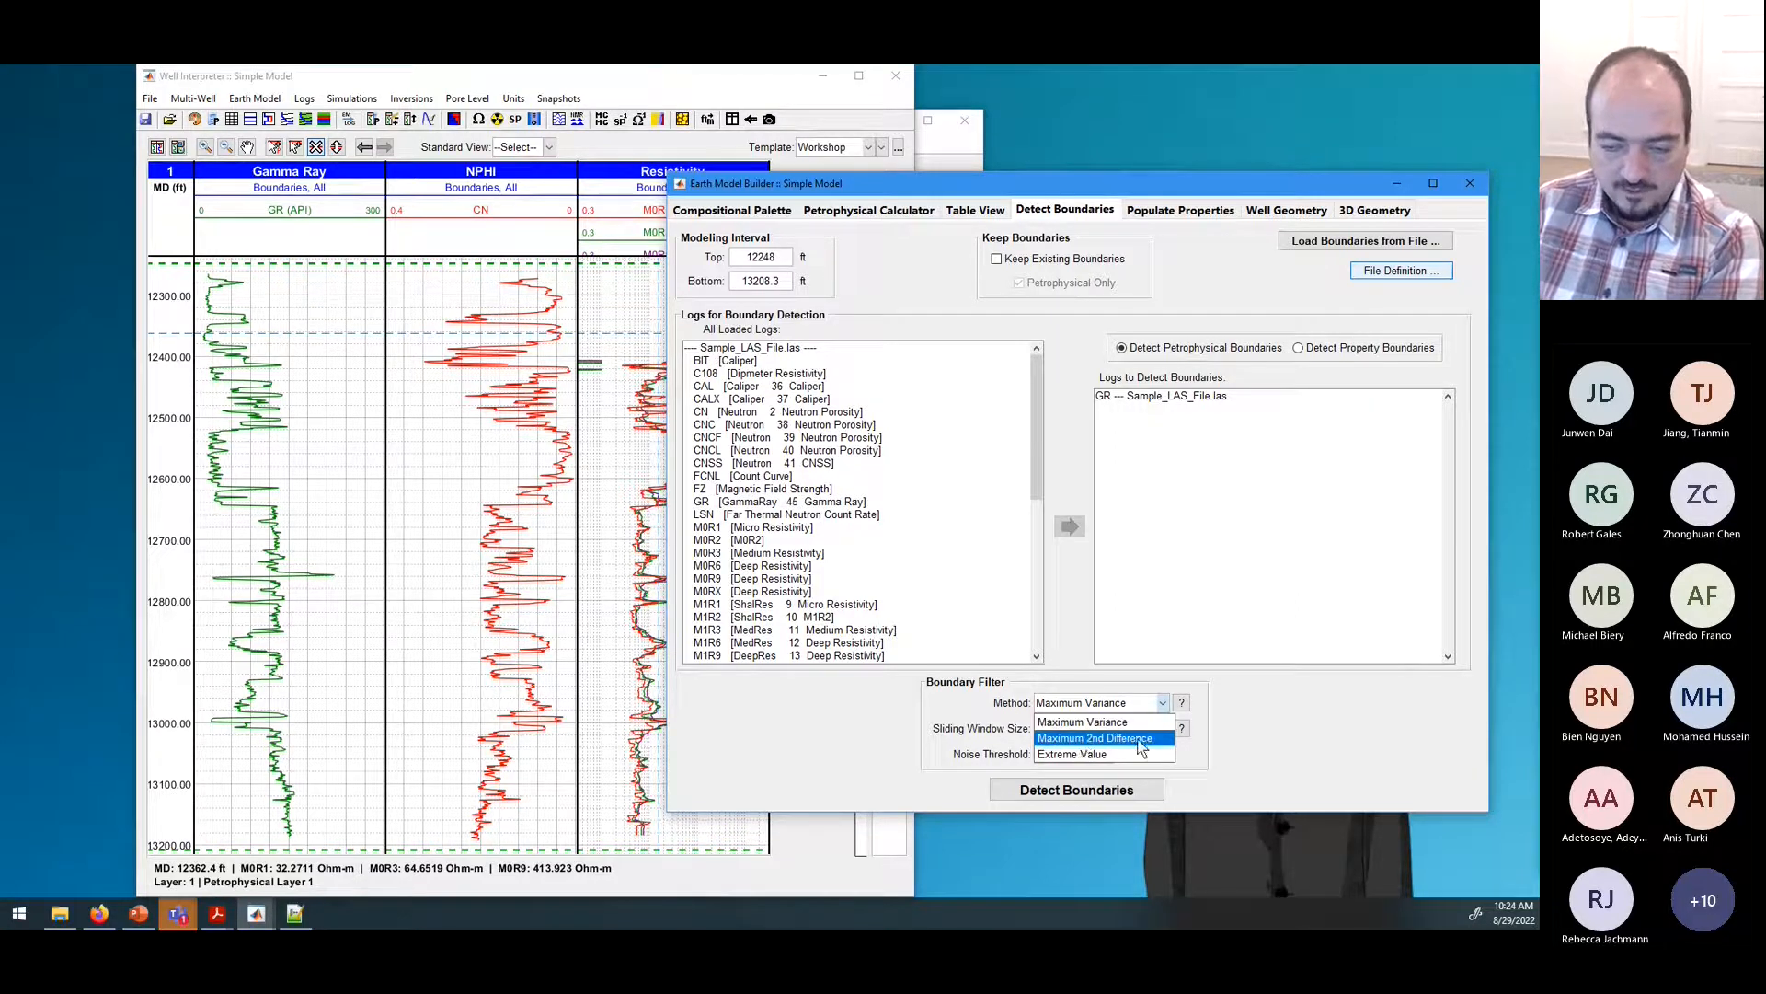
pyautogui.click(1273, 714)
pyautogui.click(1157, 705)
pyautogui.click(1109, 740)
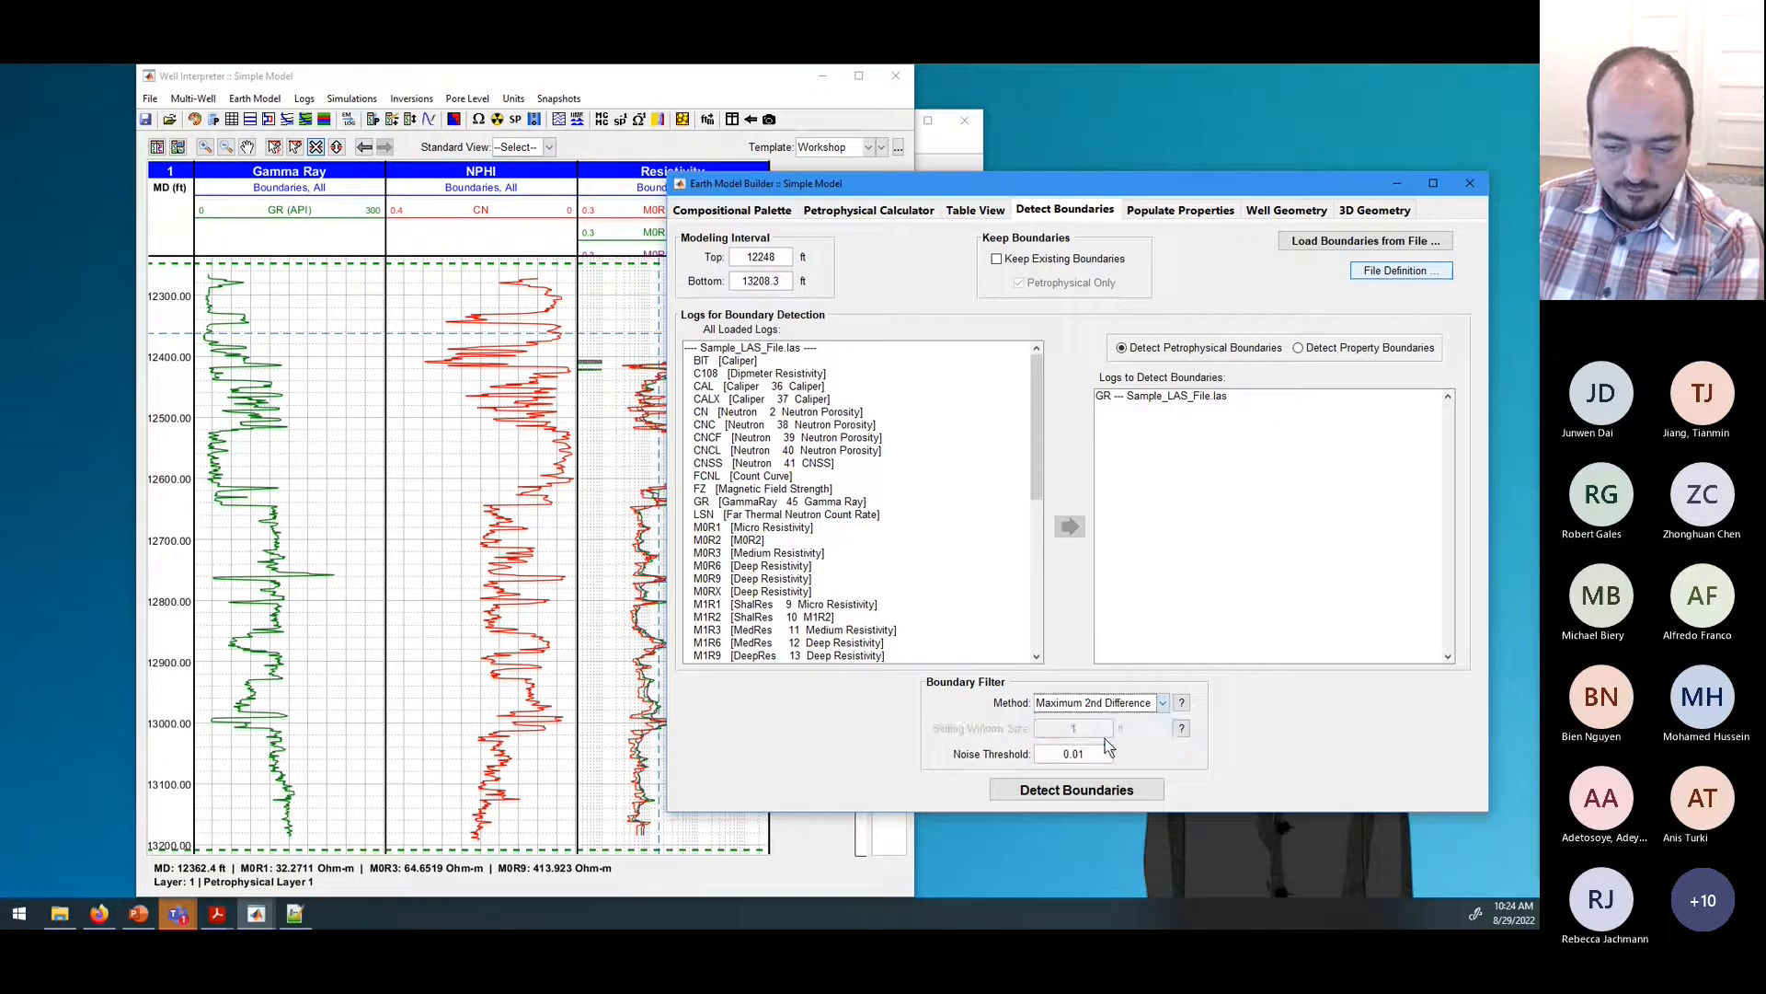
pyautogui.click(1118, 703)
pyautogui.click(1077, 753)
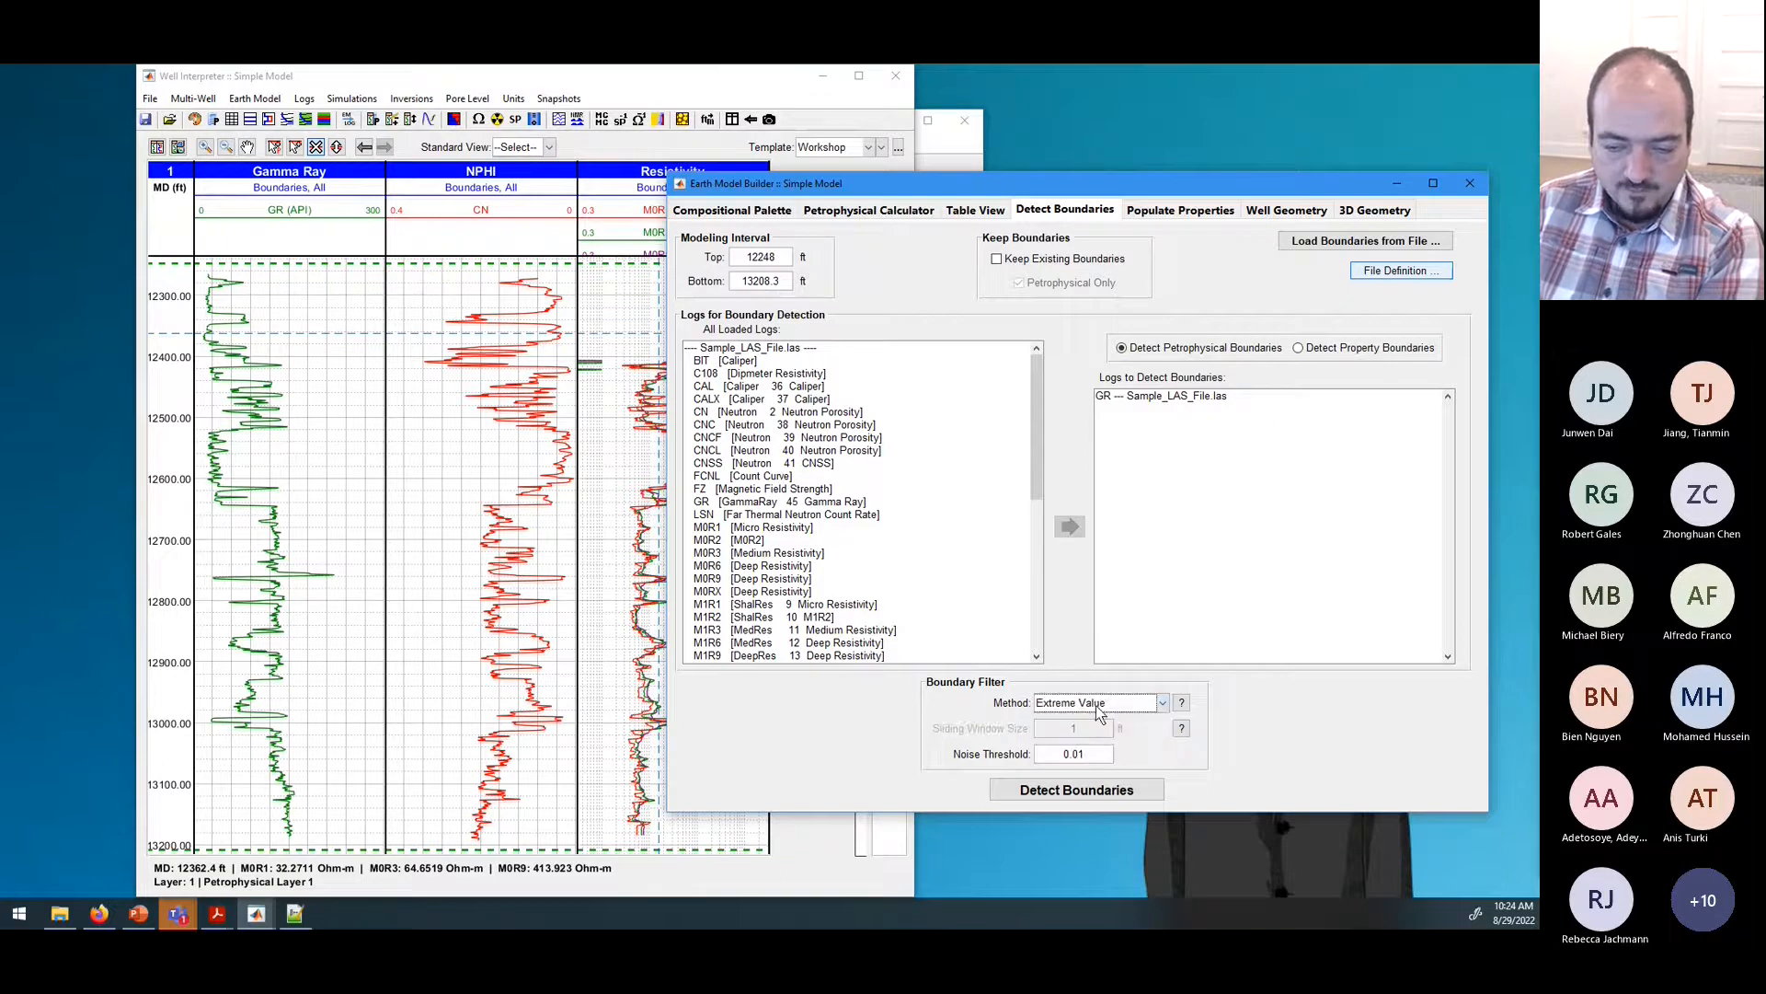
pyautogui.click(1094, 703)
pyautogui.click(1086, 723)
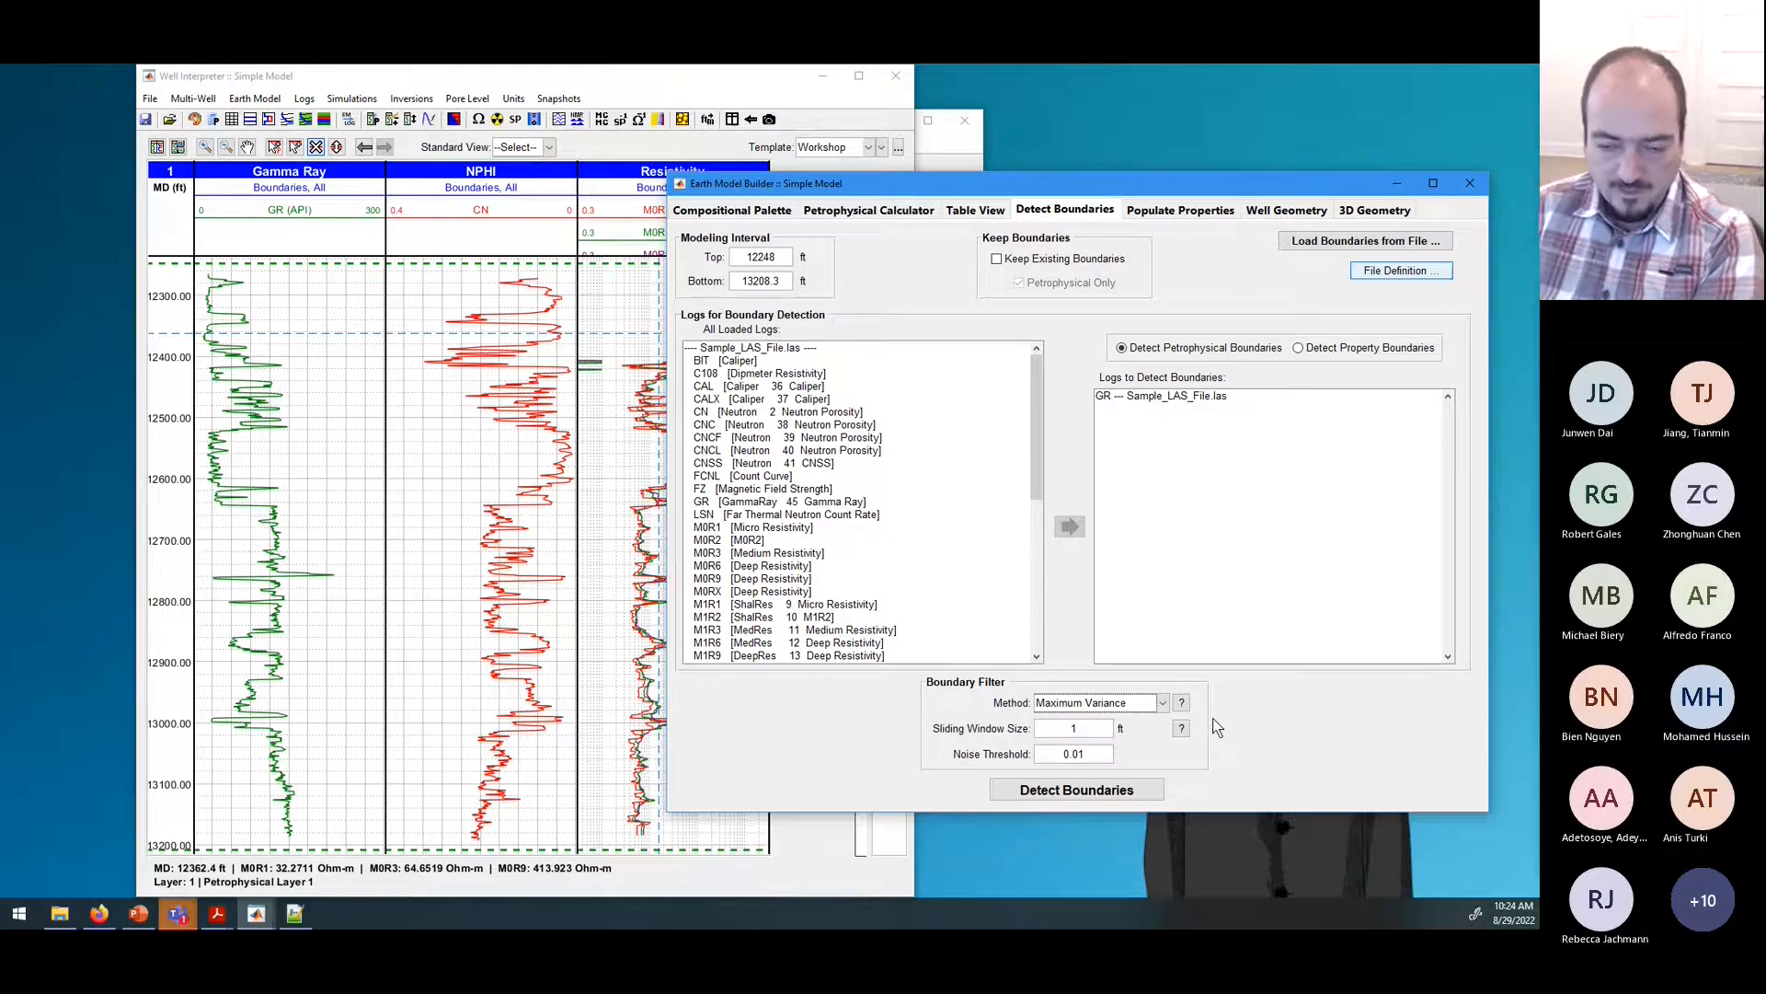
# Step: Read the explanation of the boundary filter methods and point out the sliding window size value
pyautogui.click(1183, 703)
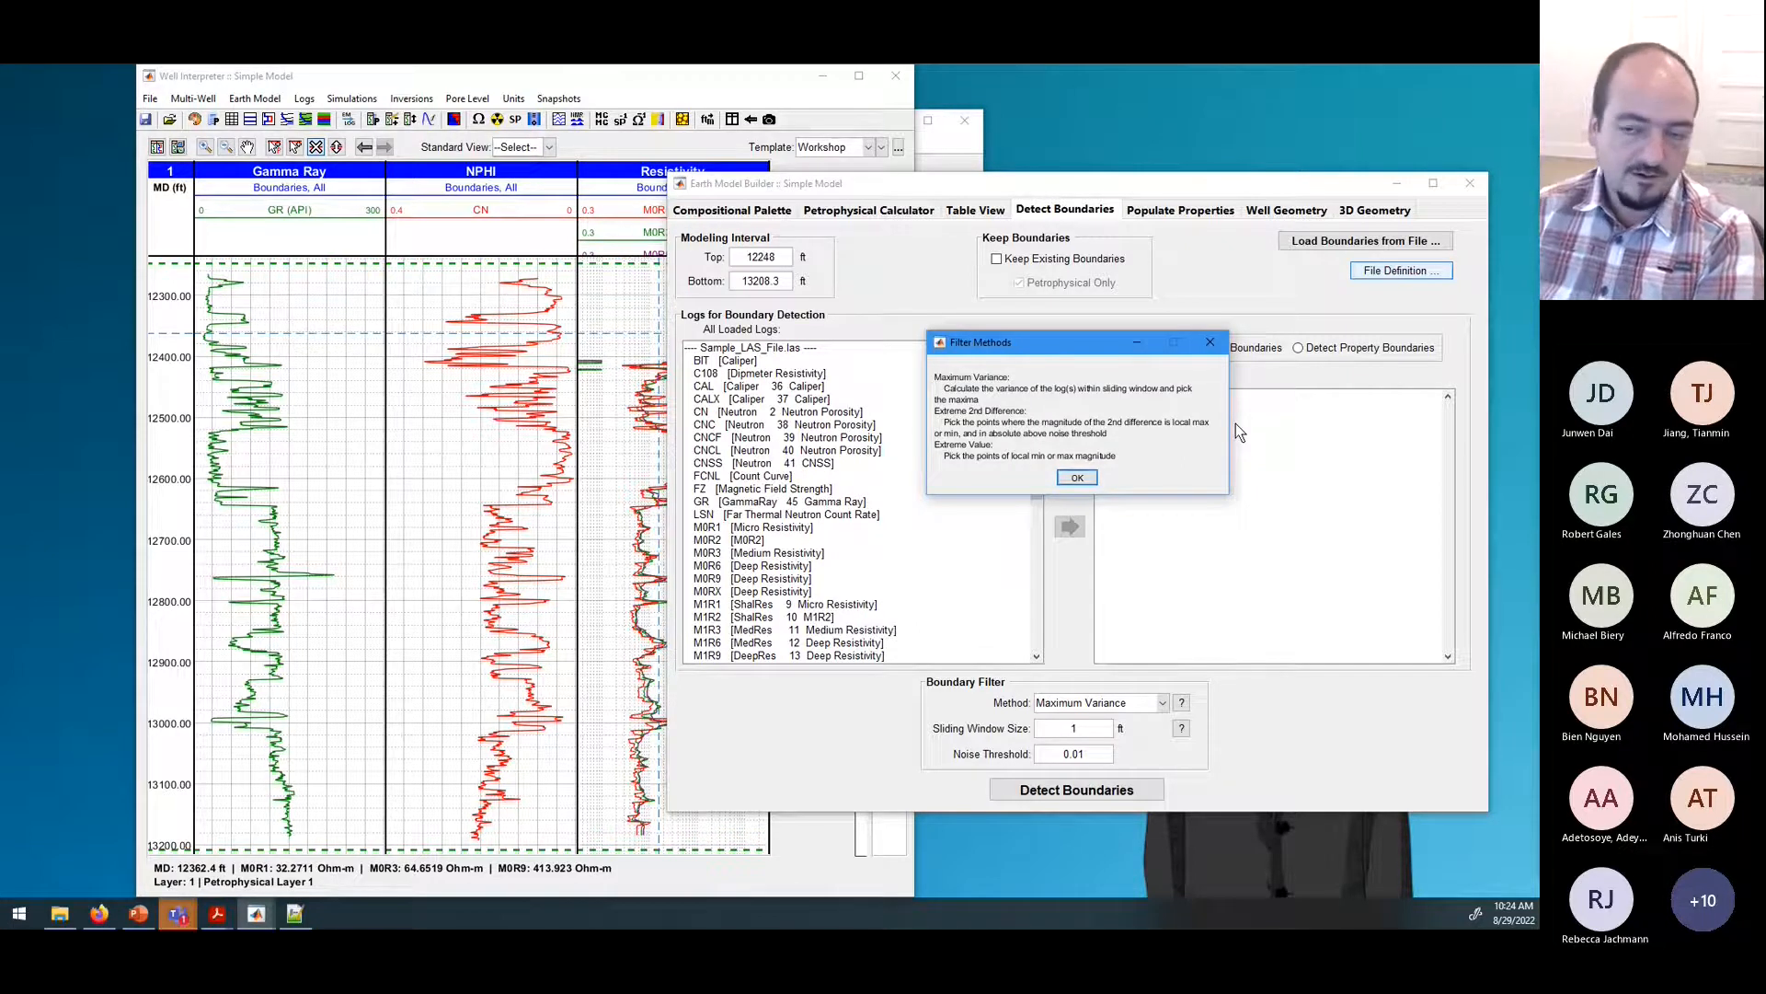
pyautogui.click(1210, 343)
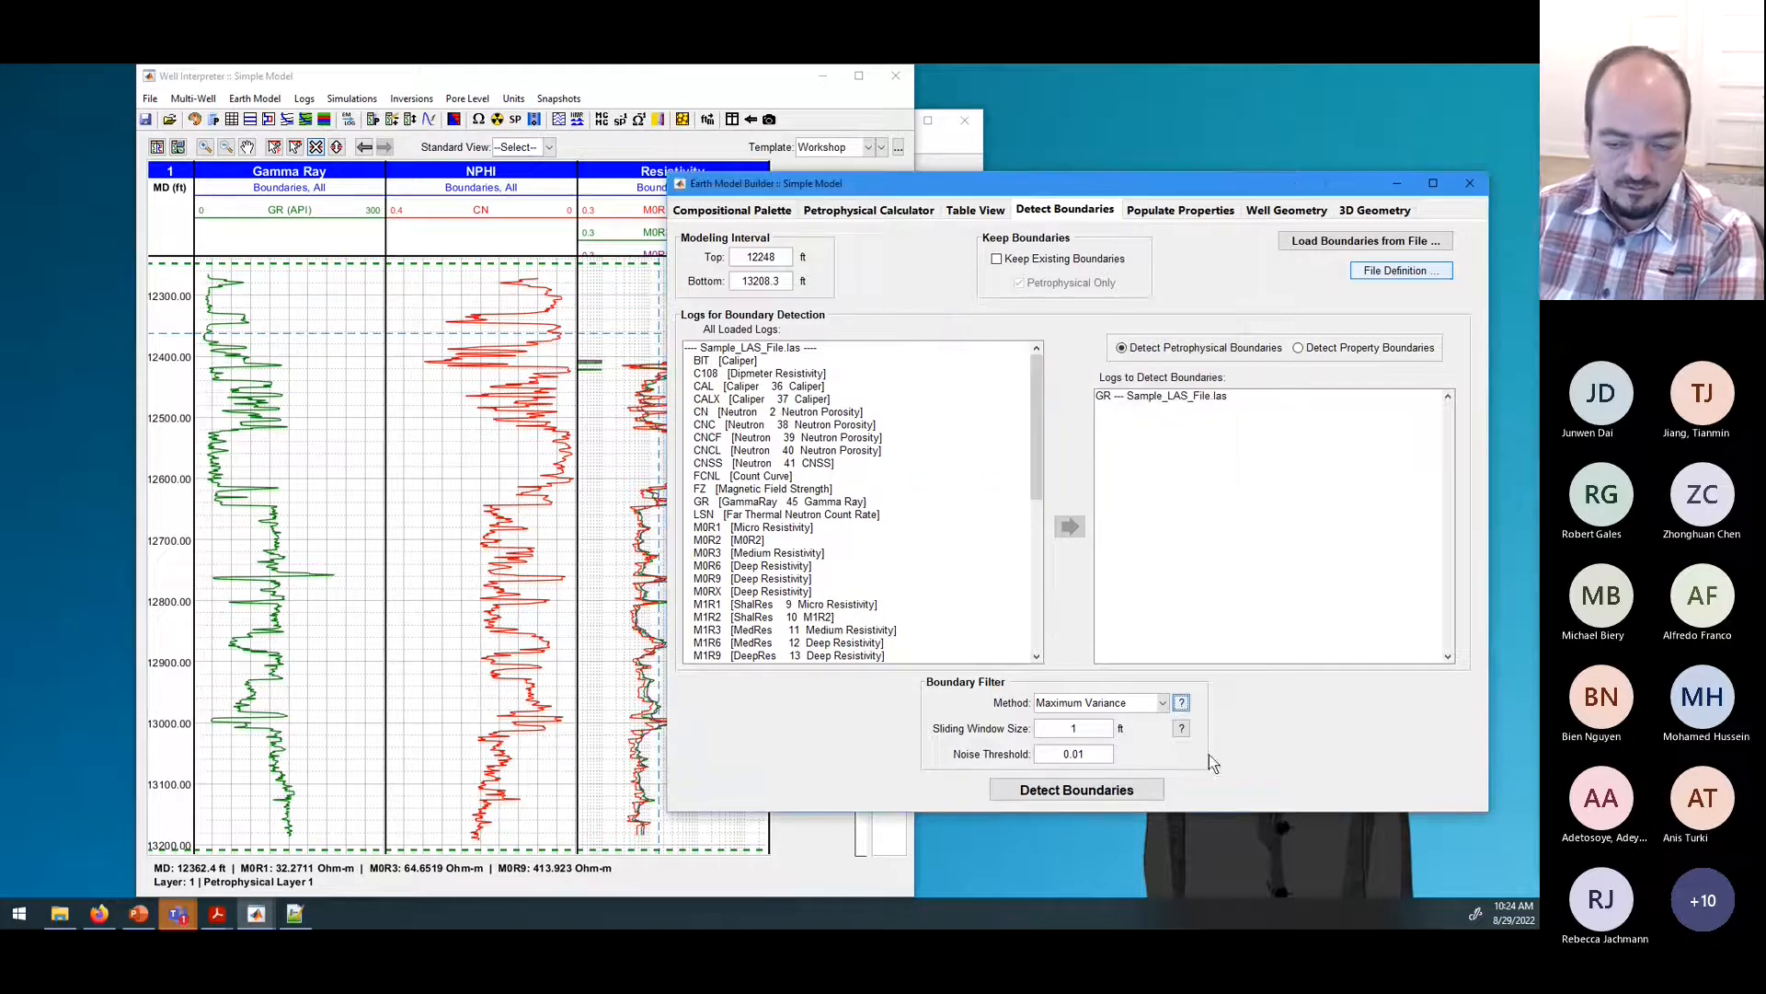
pyautogui.doubleClick(1064, 728)
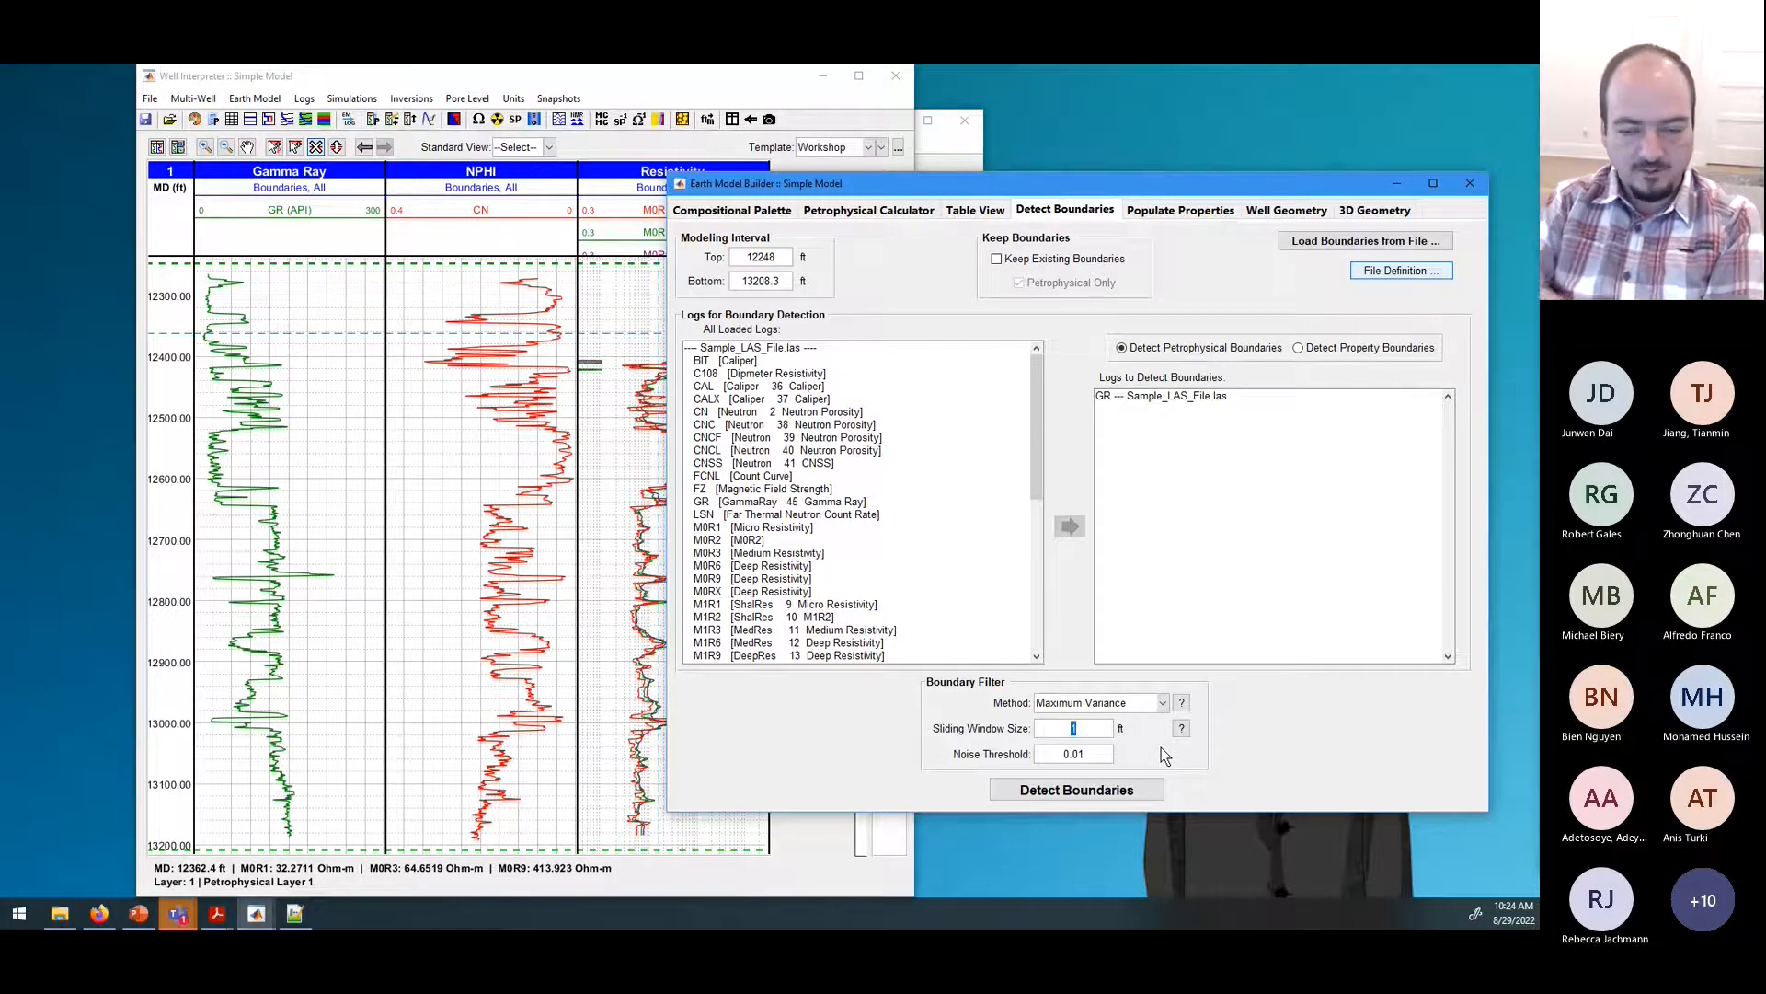
# Step: Compare once more which filter settings Maximum 2nd Difference and Extreme Value offer, and restore Maximum Variance
pyautogui.click(1163, 703)
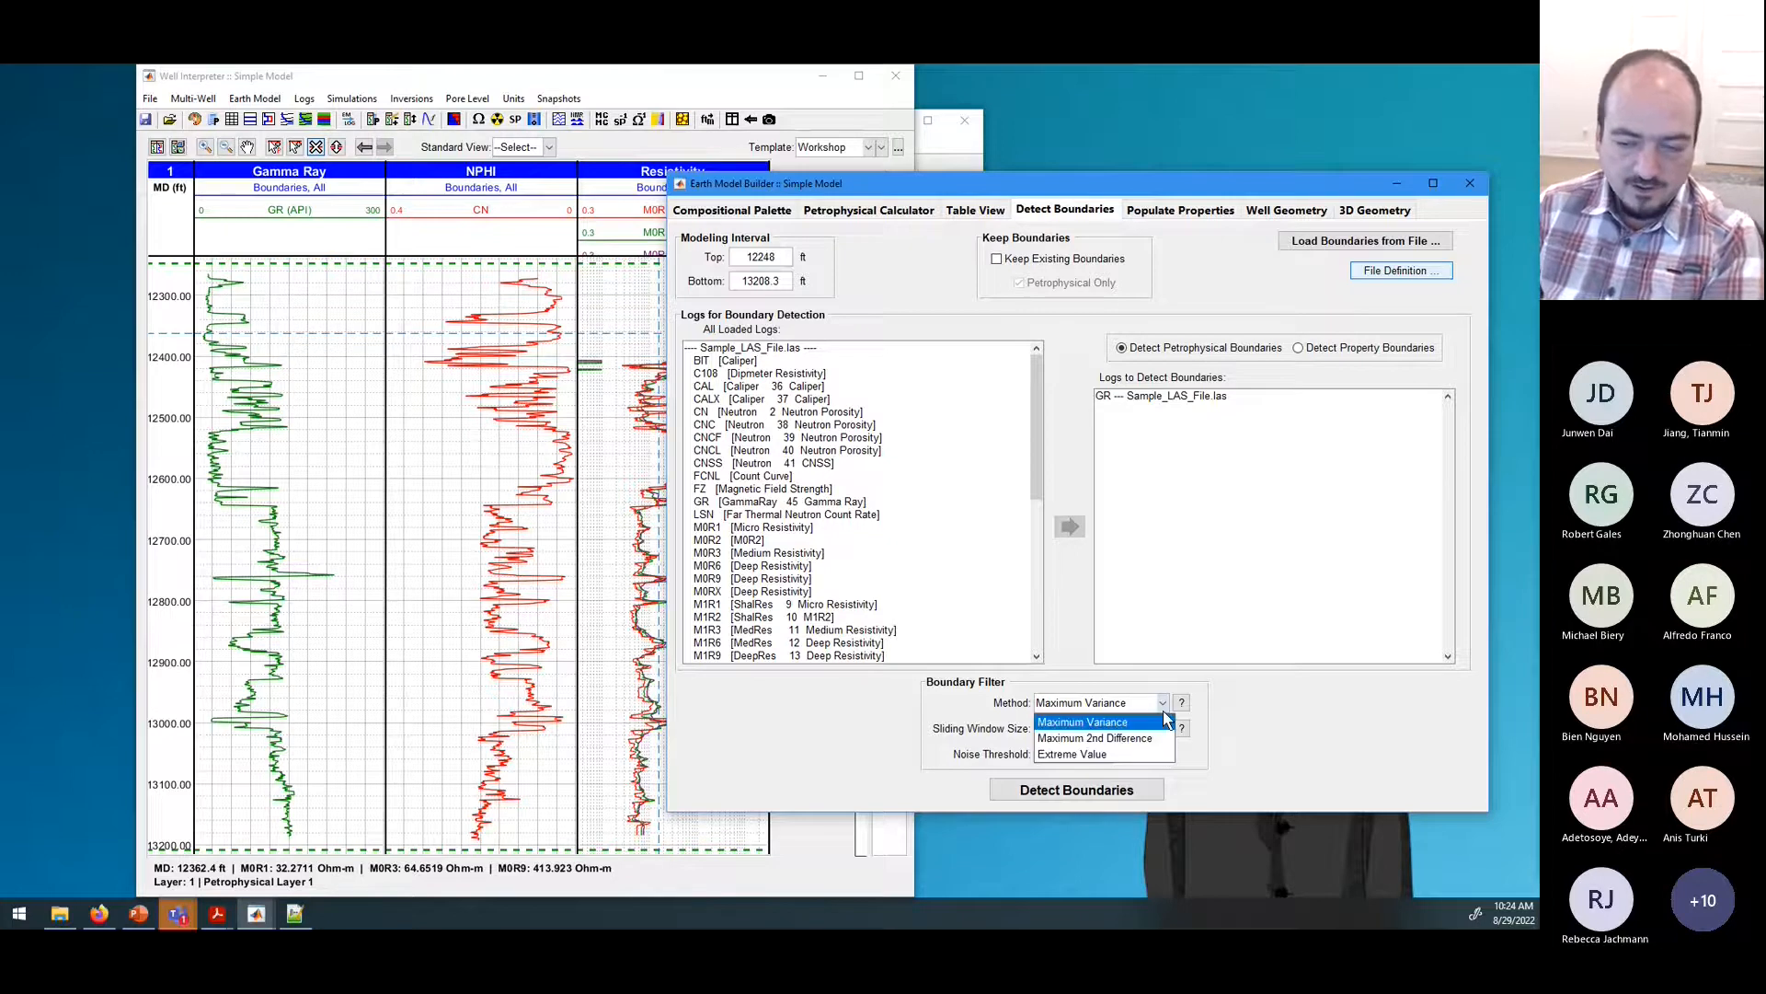
pyautogui.click(1150, 736)
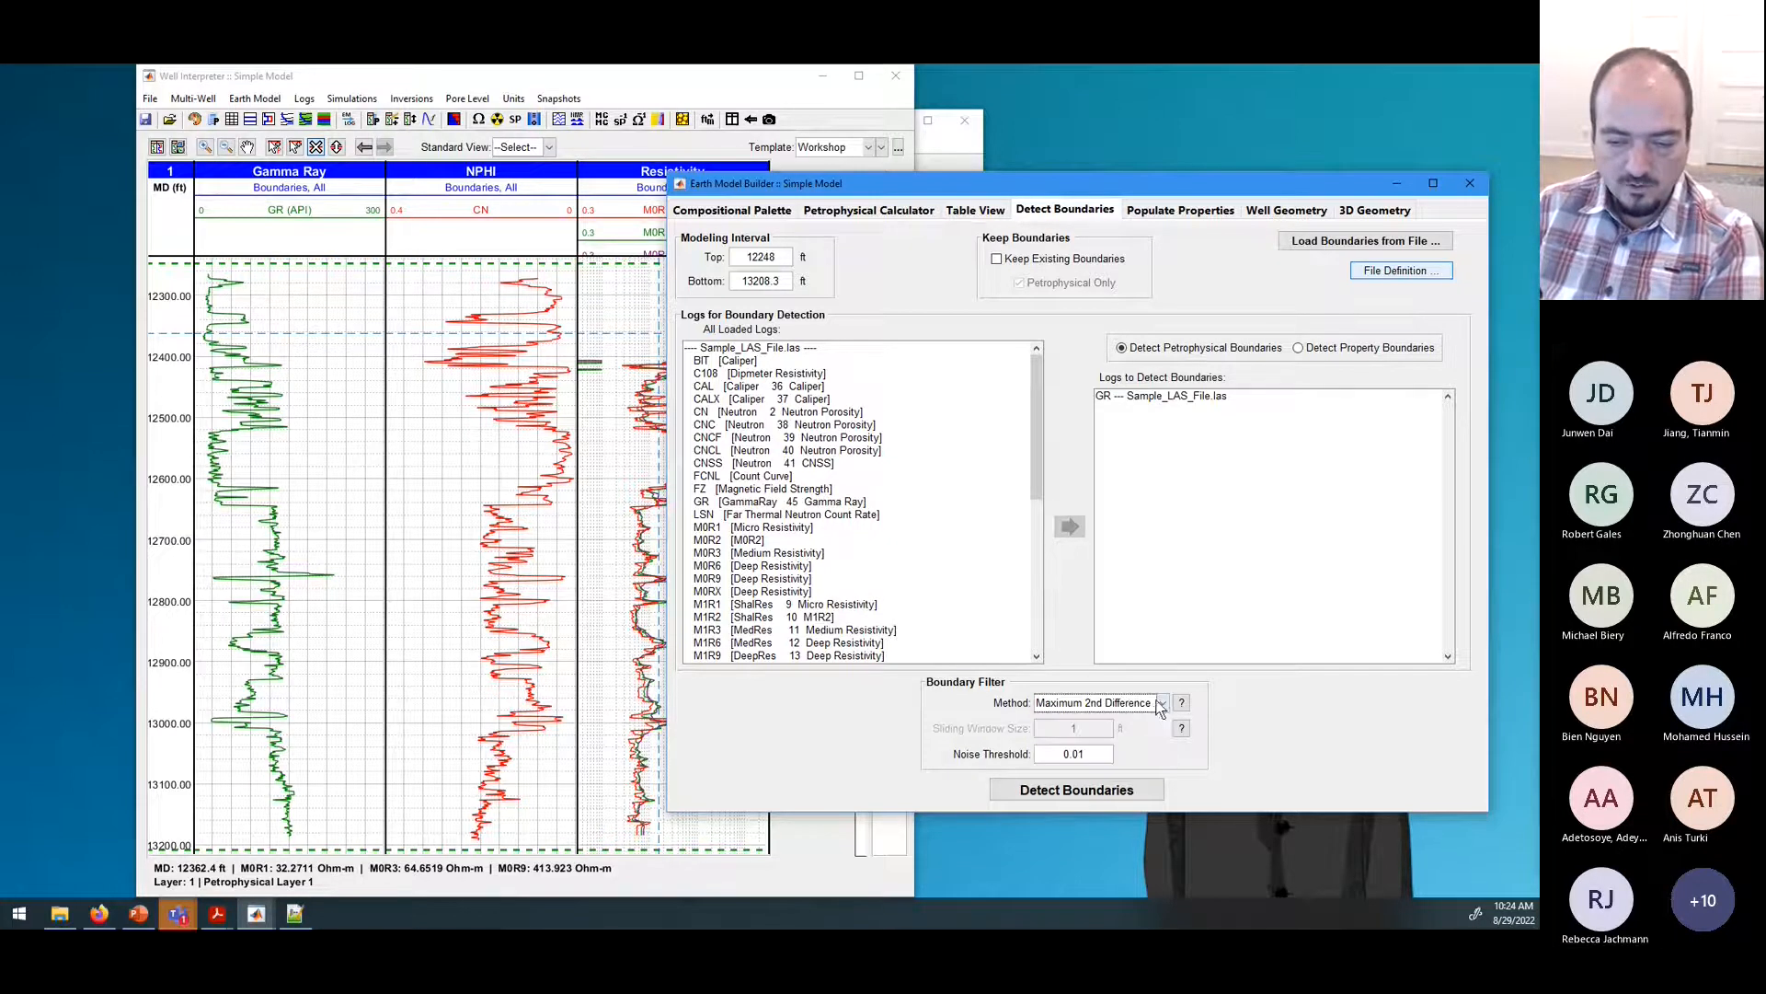
pyautogui.click(1162, 704)
pyautogui.click(1101, 756)
pyautogui.click(1136, 707)
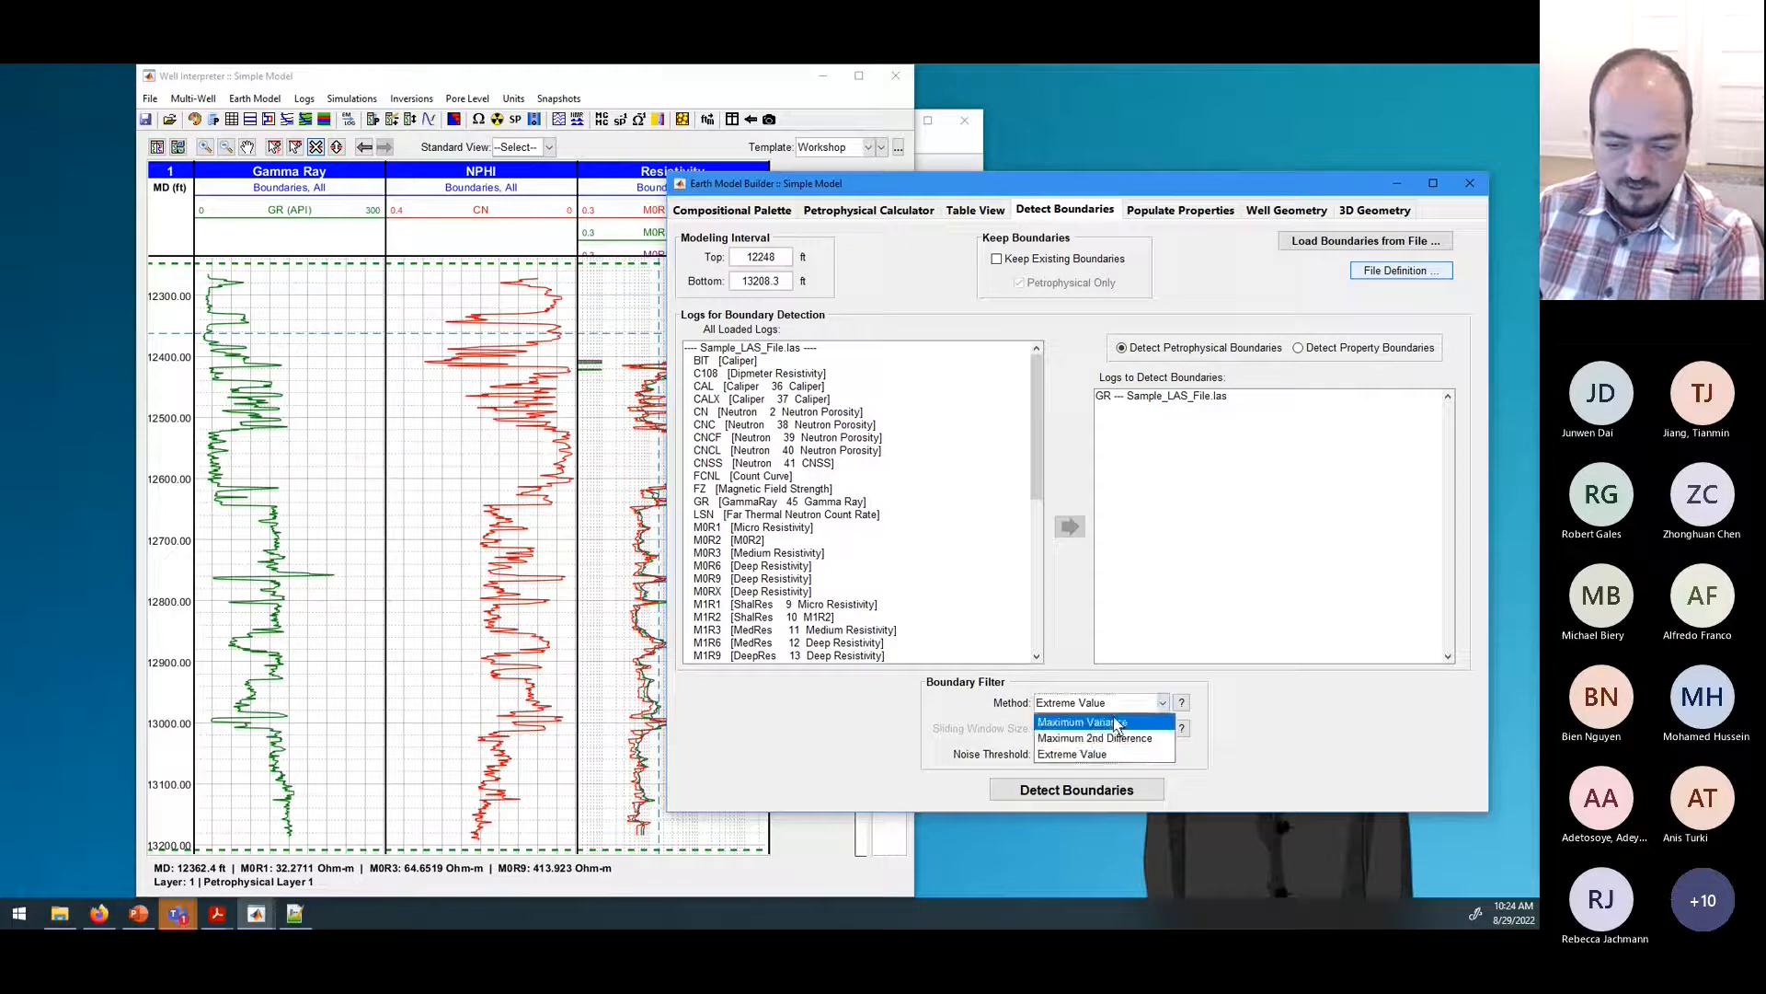
pyautogui.click(1130, 718)
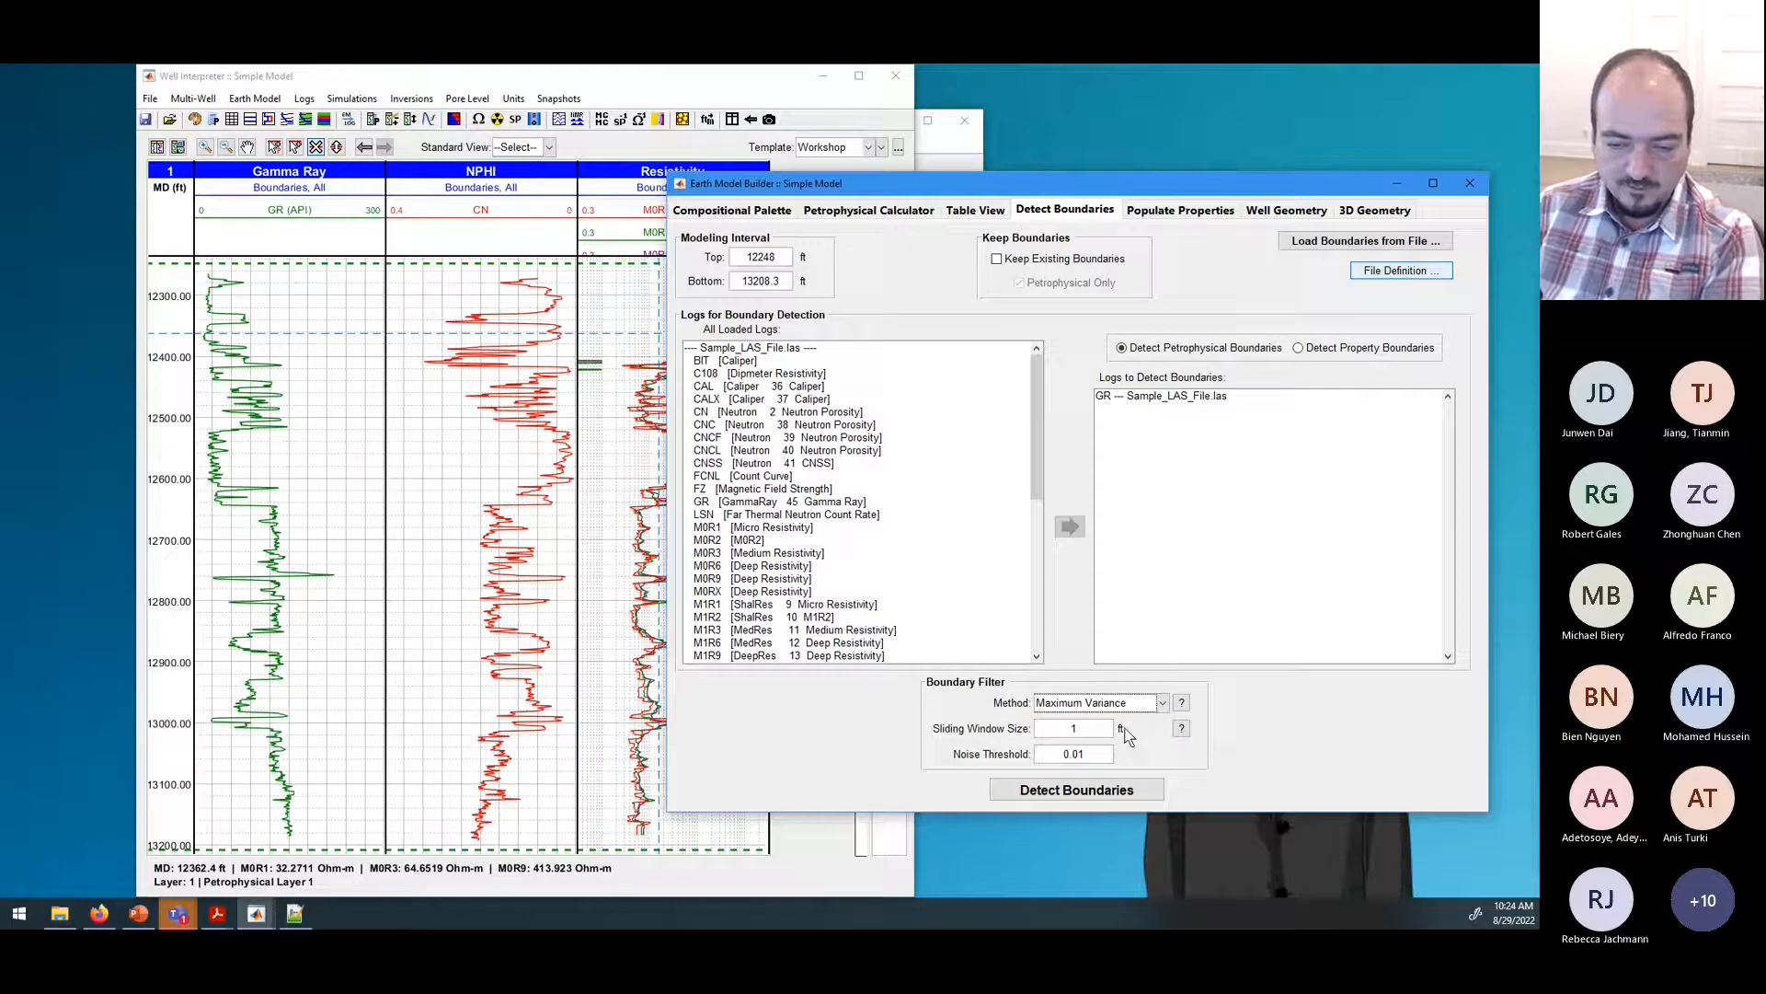
# Step: Detect petrophysical boundaries from the GR log with Maximum Variance, a 1 ft sliding window and a 0.01 noise threshold
pyautogui.click(1070, 793)
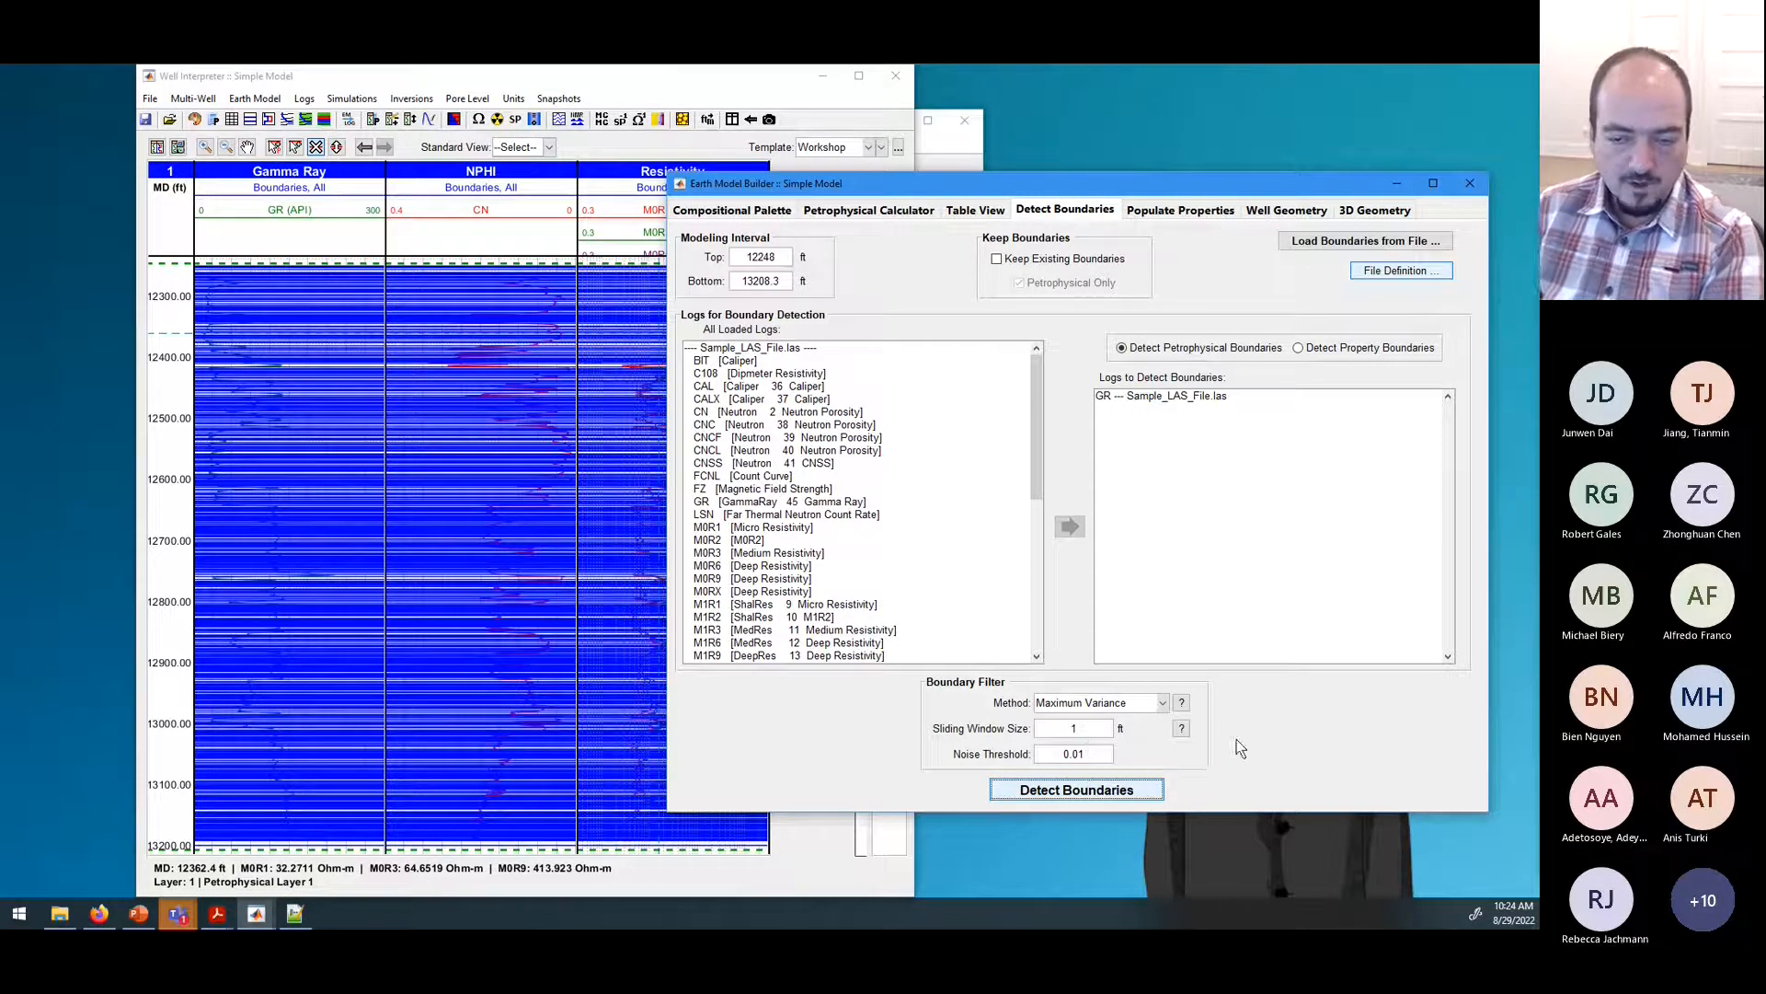
pyautogui.click(314, 147)
pyautogui.click(1309, 760)
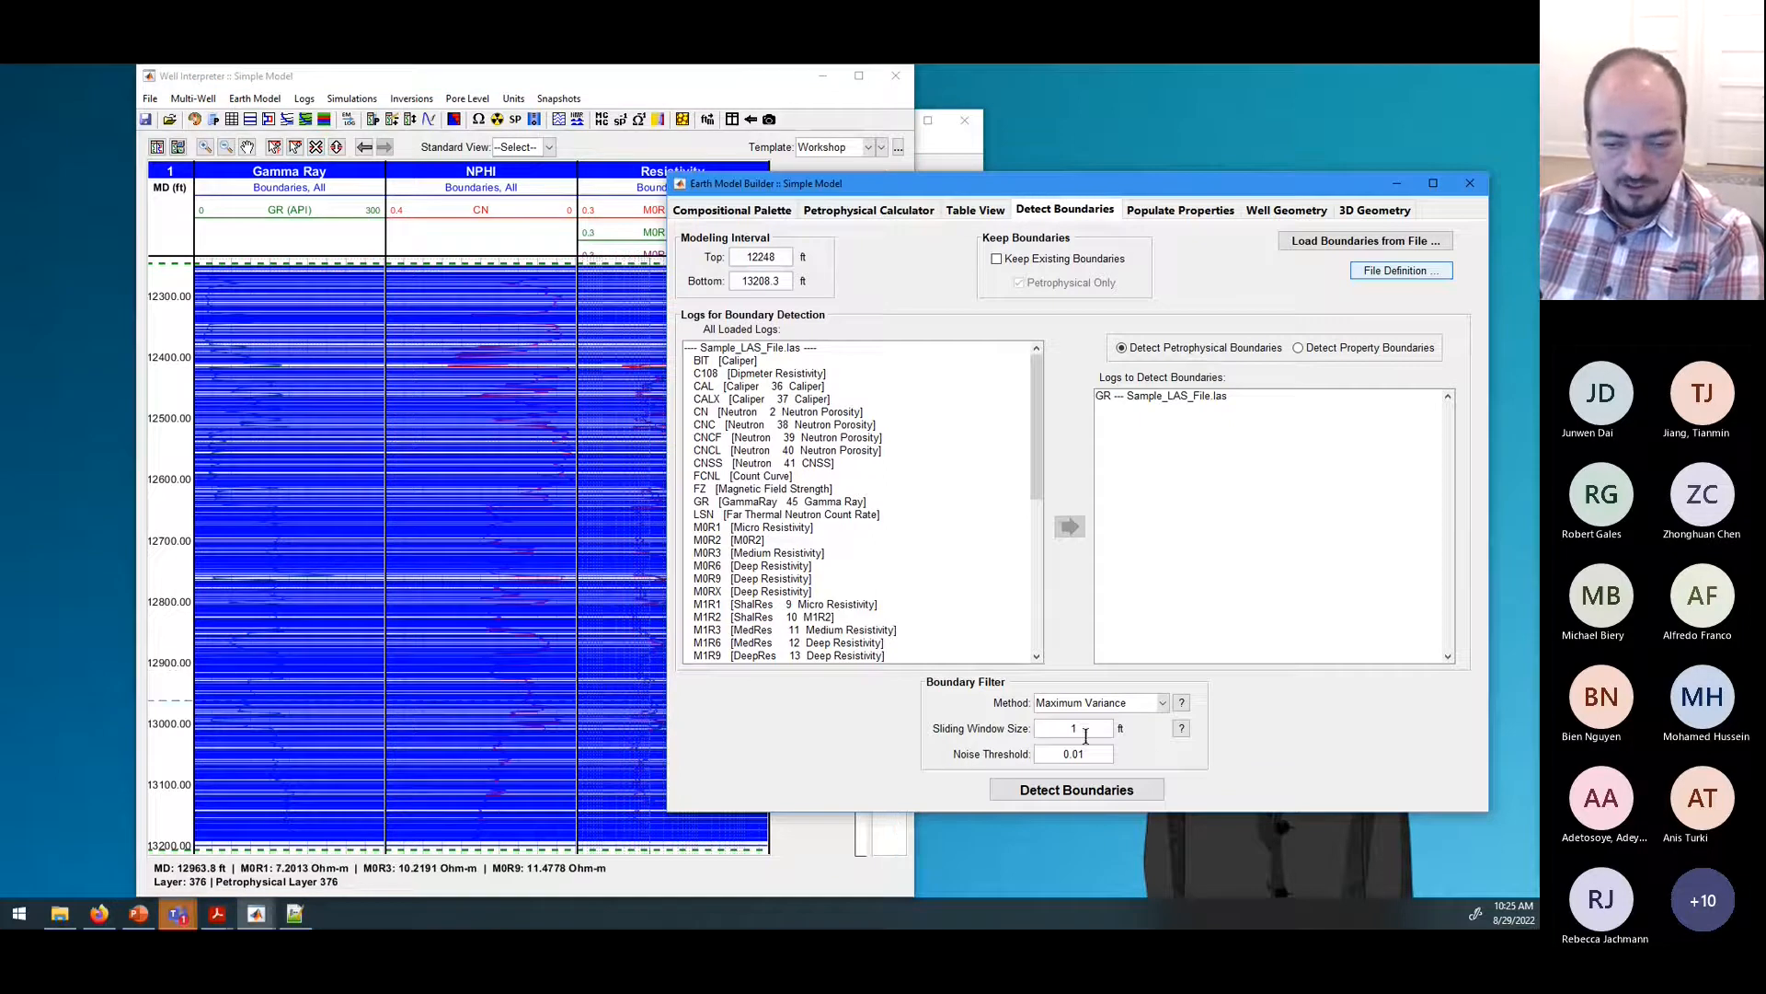
# Step: Rerun the boundary detection with the noise threshold set to 0.1, and again with the sliding window size set to 3 ft
pyautogui.moveTo(1089, 733); pyautogui.dragTo(1058, 727)
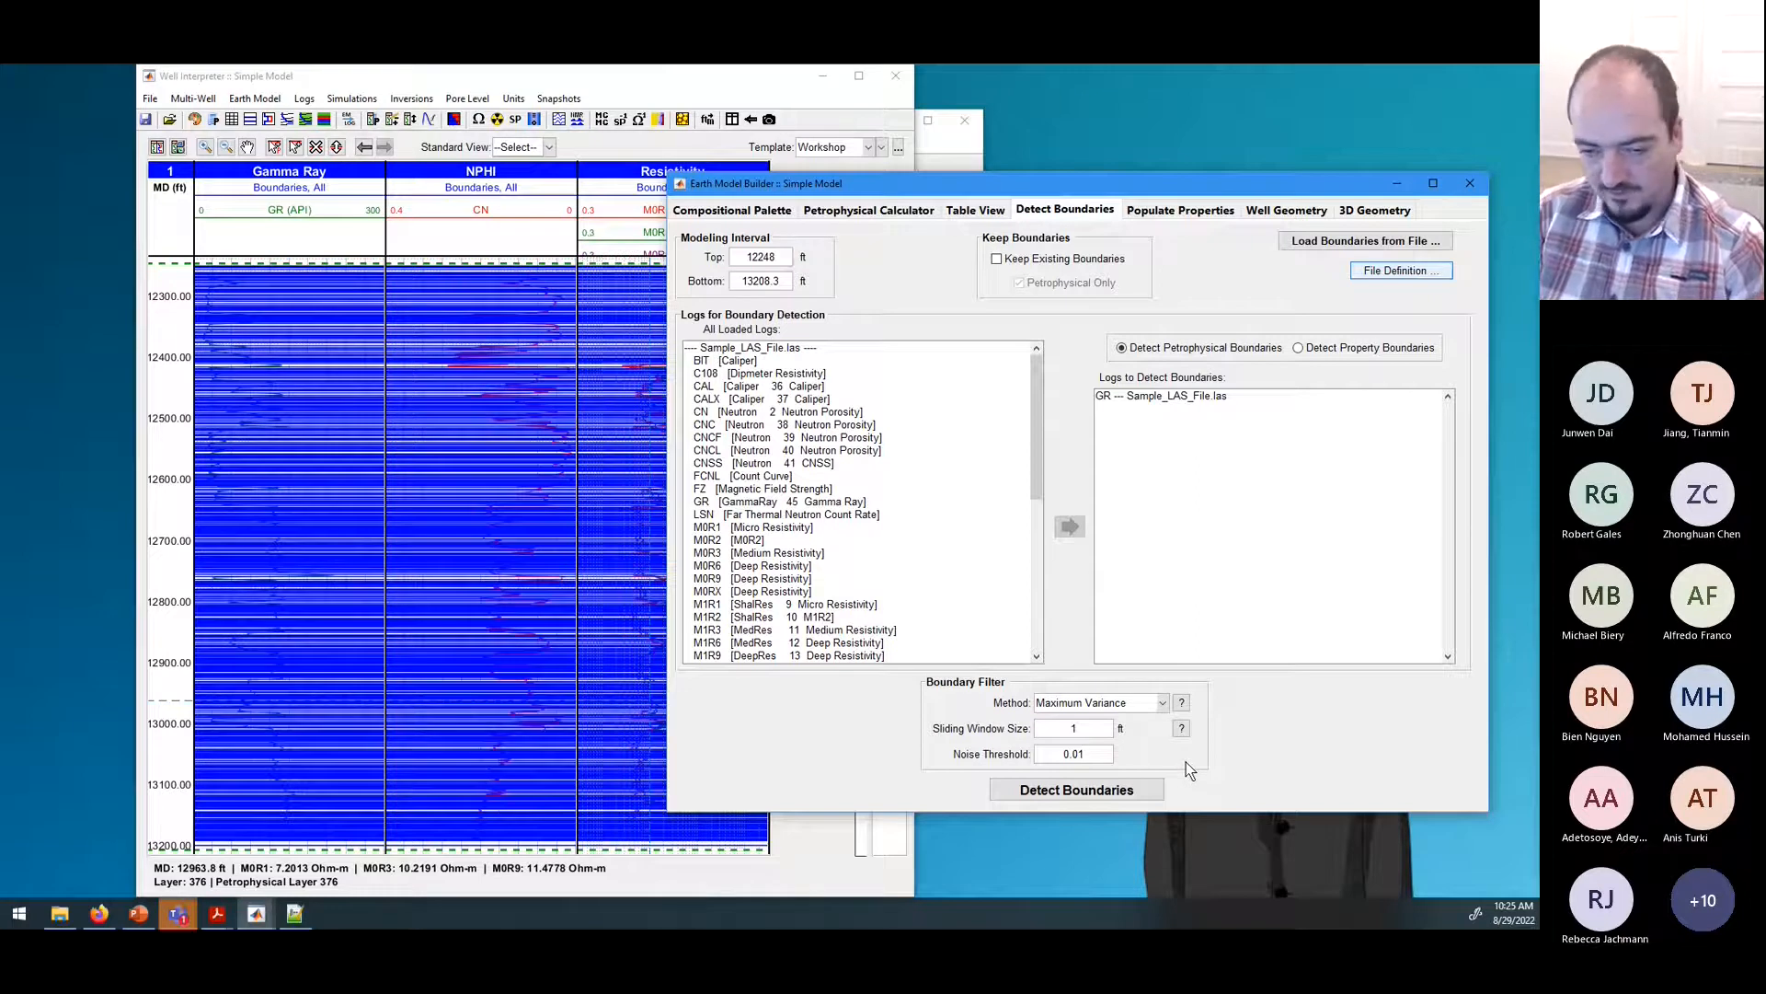
pyautogui.press('BackSpace')
pyautogui.press('BackSpace')
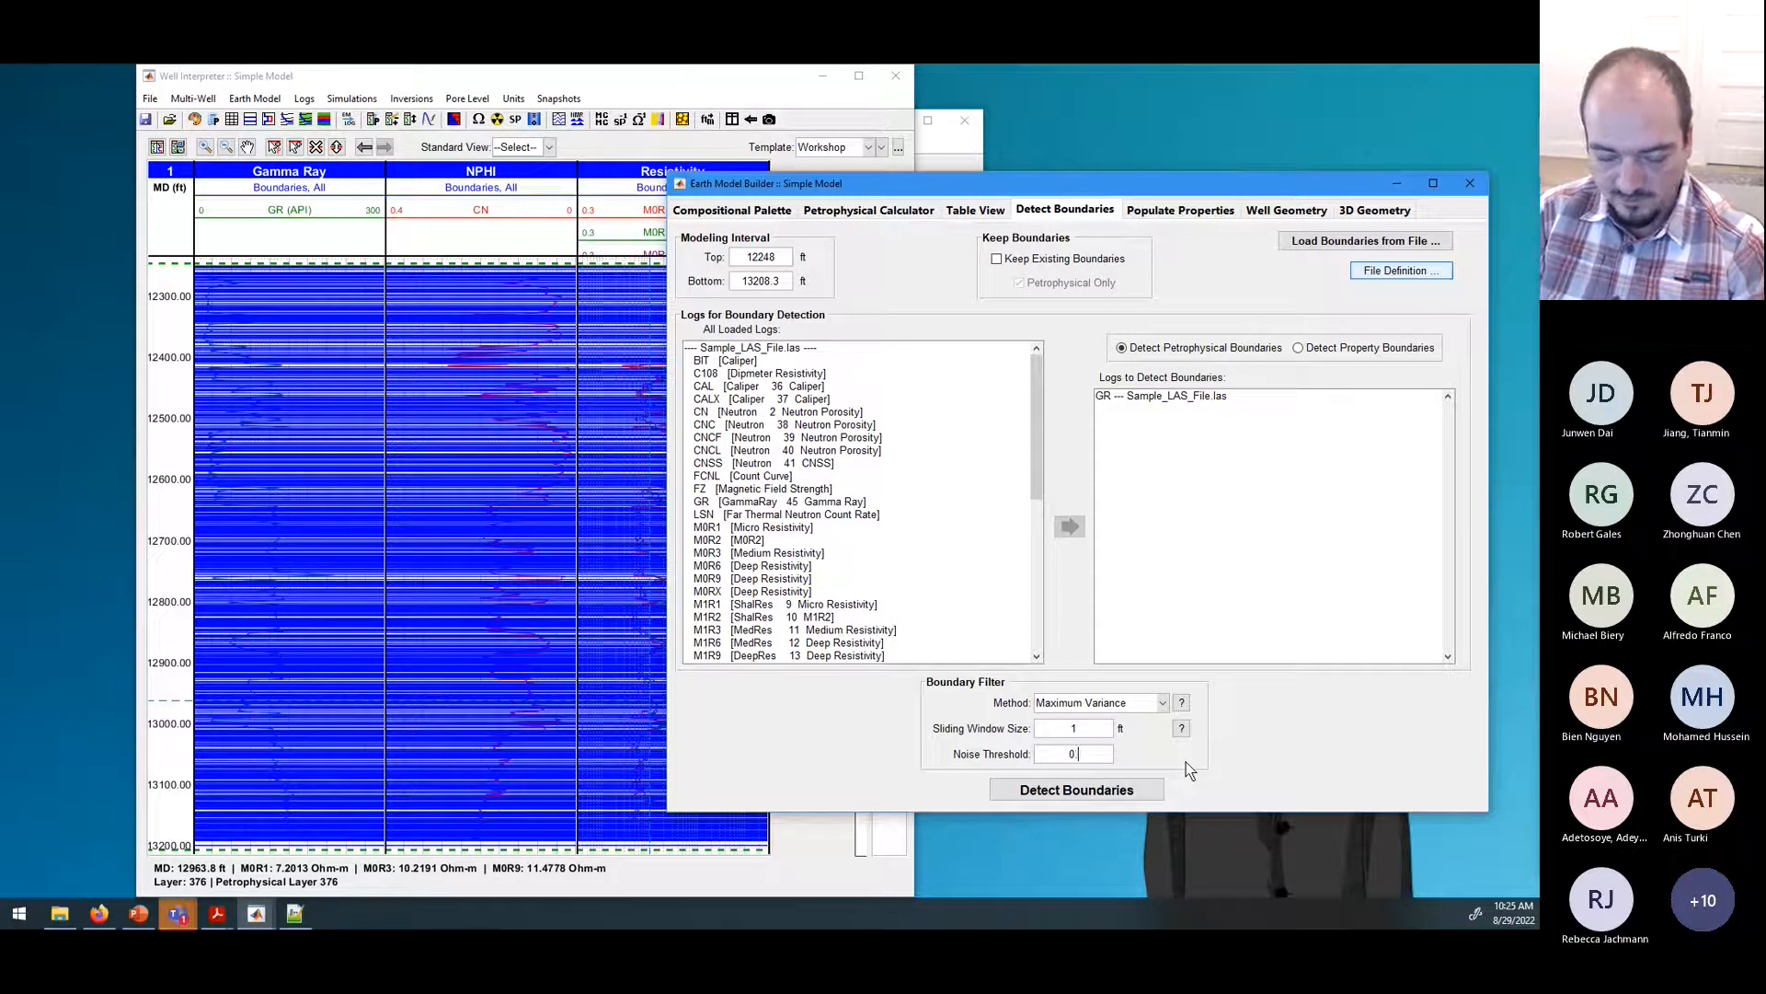
pyautogui.write('1')
pyautogui.click(1110, 791)
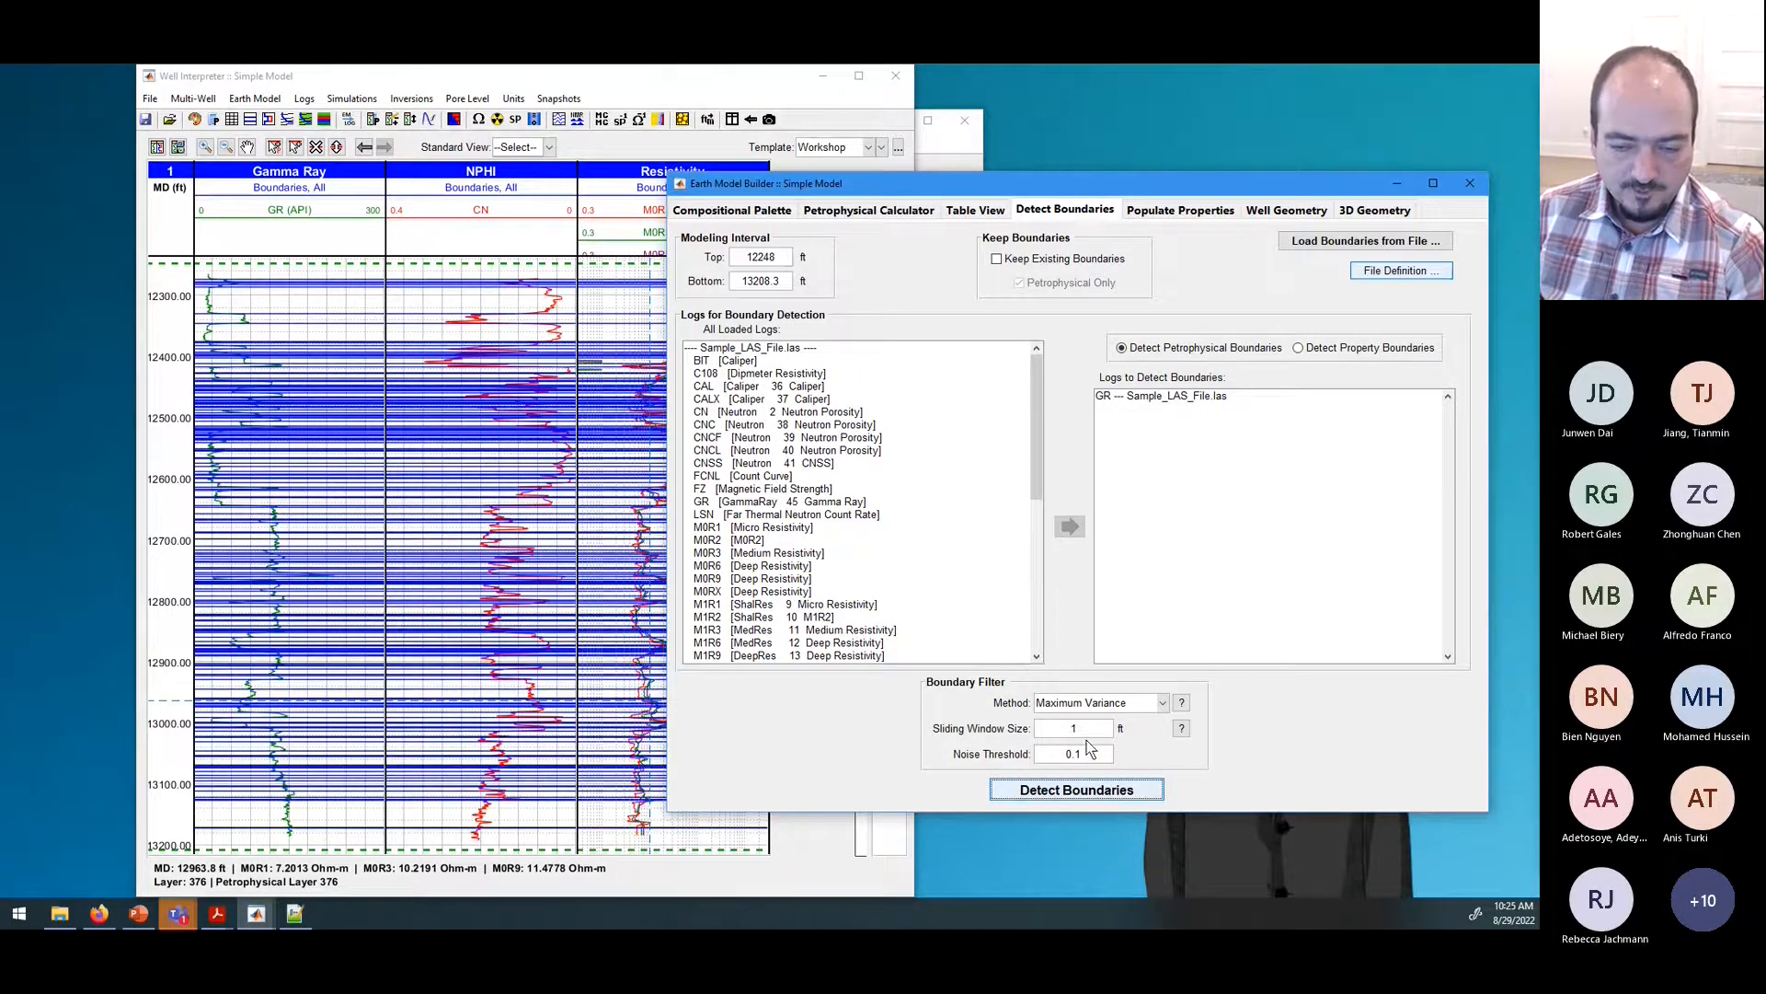
pyautogui.click(1097, 726)
pyautogui.click(1090, 789)
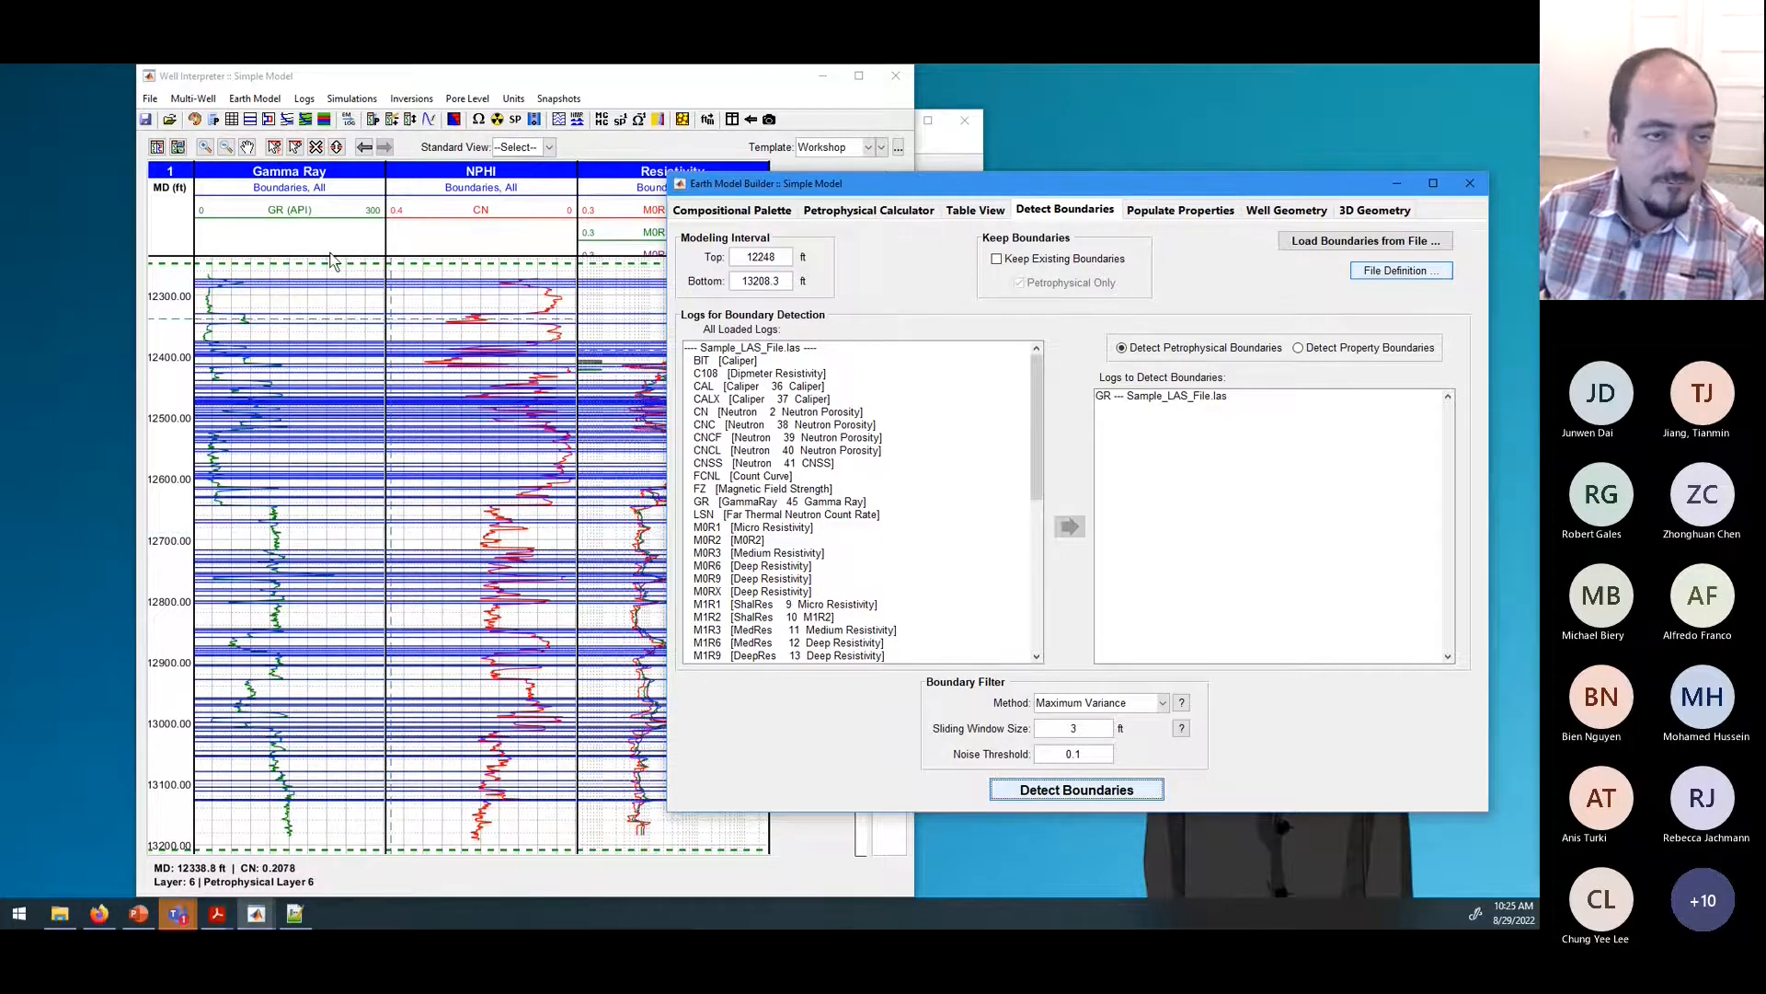
# Step: Examine the detected boundaries against the logs up close around 12680 ft and again over the full modeling interval
pyautogui.click(279, 280)
pyautogui.moveTo(405, 544); pyautogui.dragTo(428, 514)
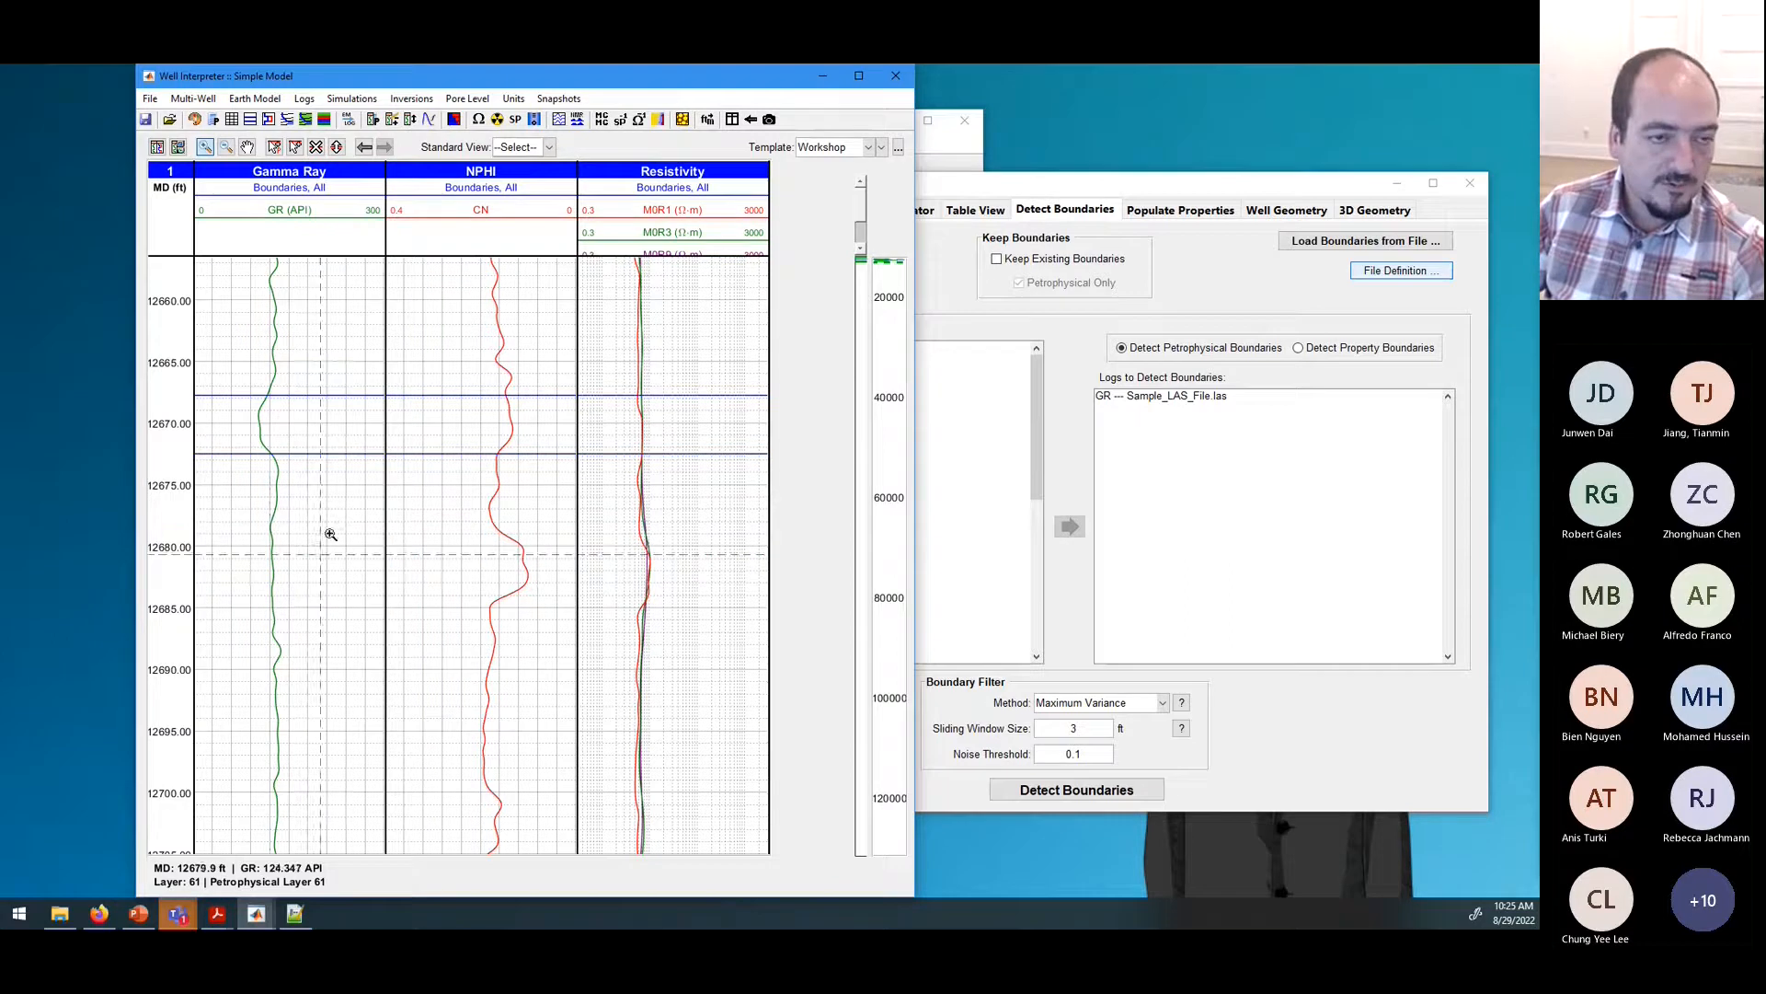
pyautogui.doubleClick(336, 363)
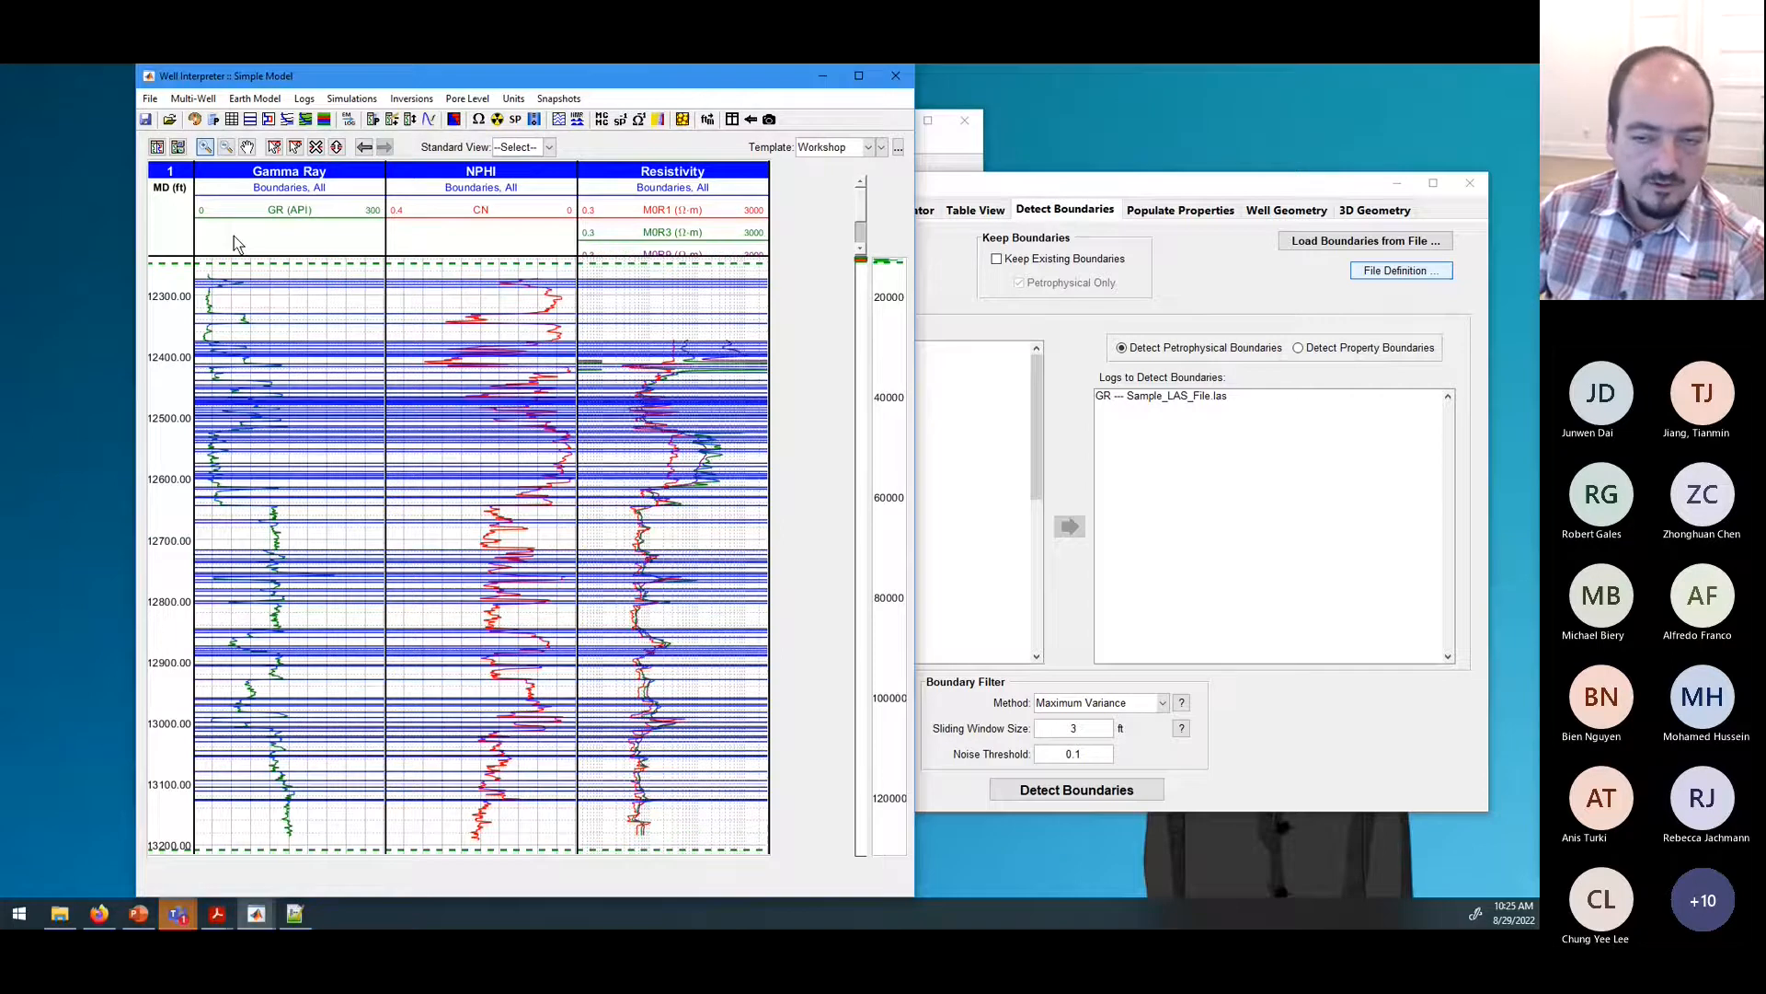
pyautogui.click(1024, 449)
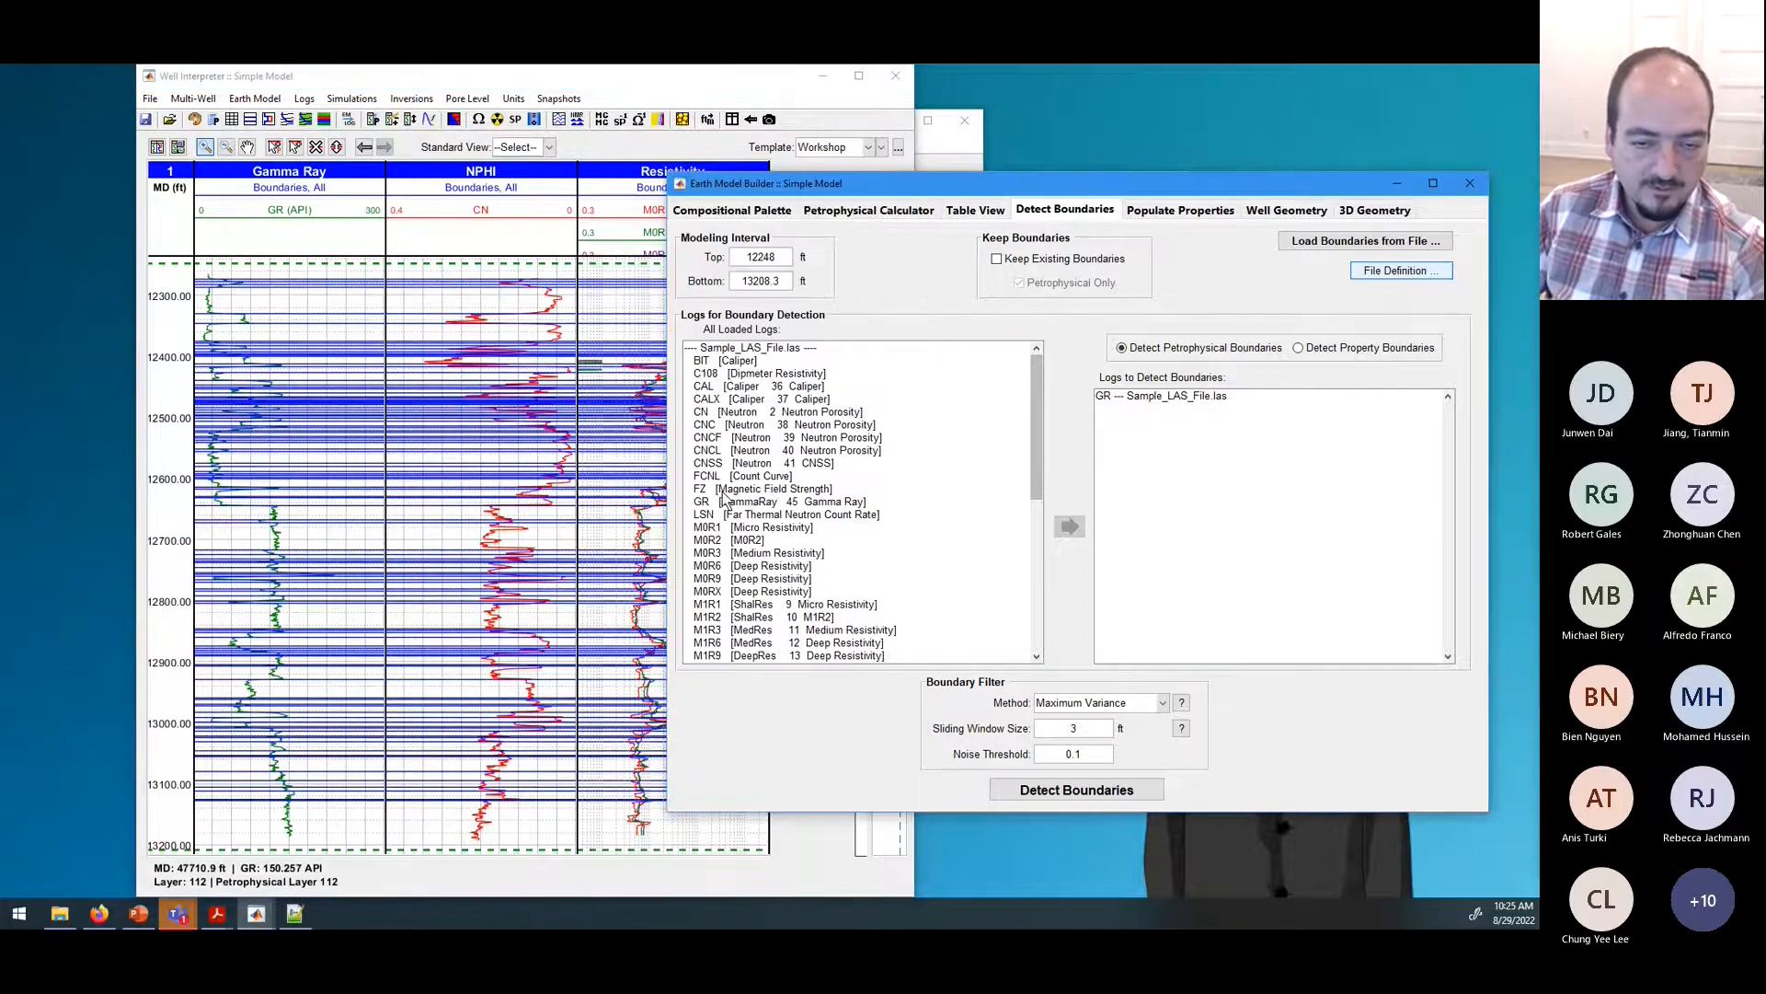
# Step: Try boundary detection from the CN and GR logs combined, and again from the CN log alone
pyautogui.doubleClick(749, 414)
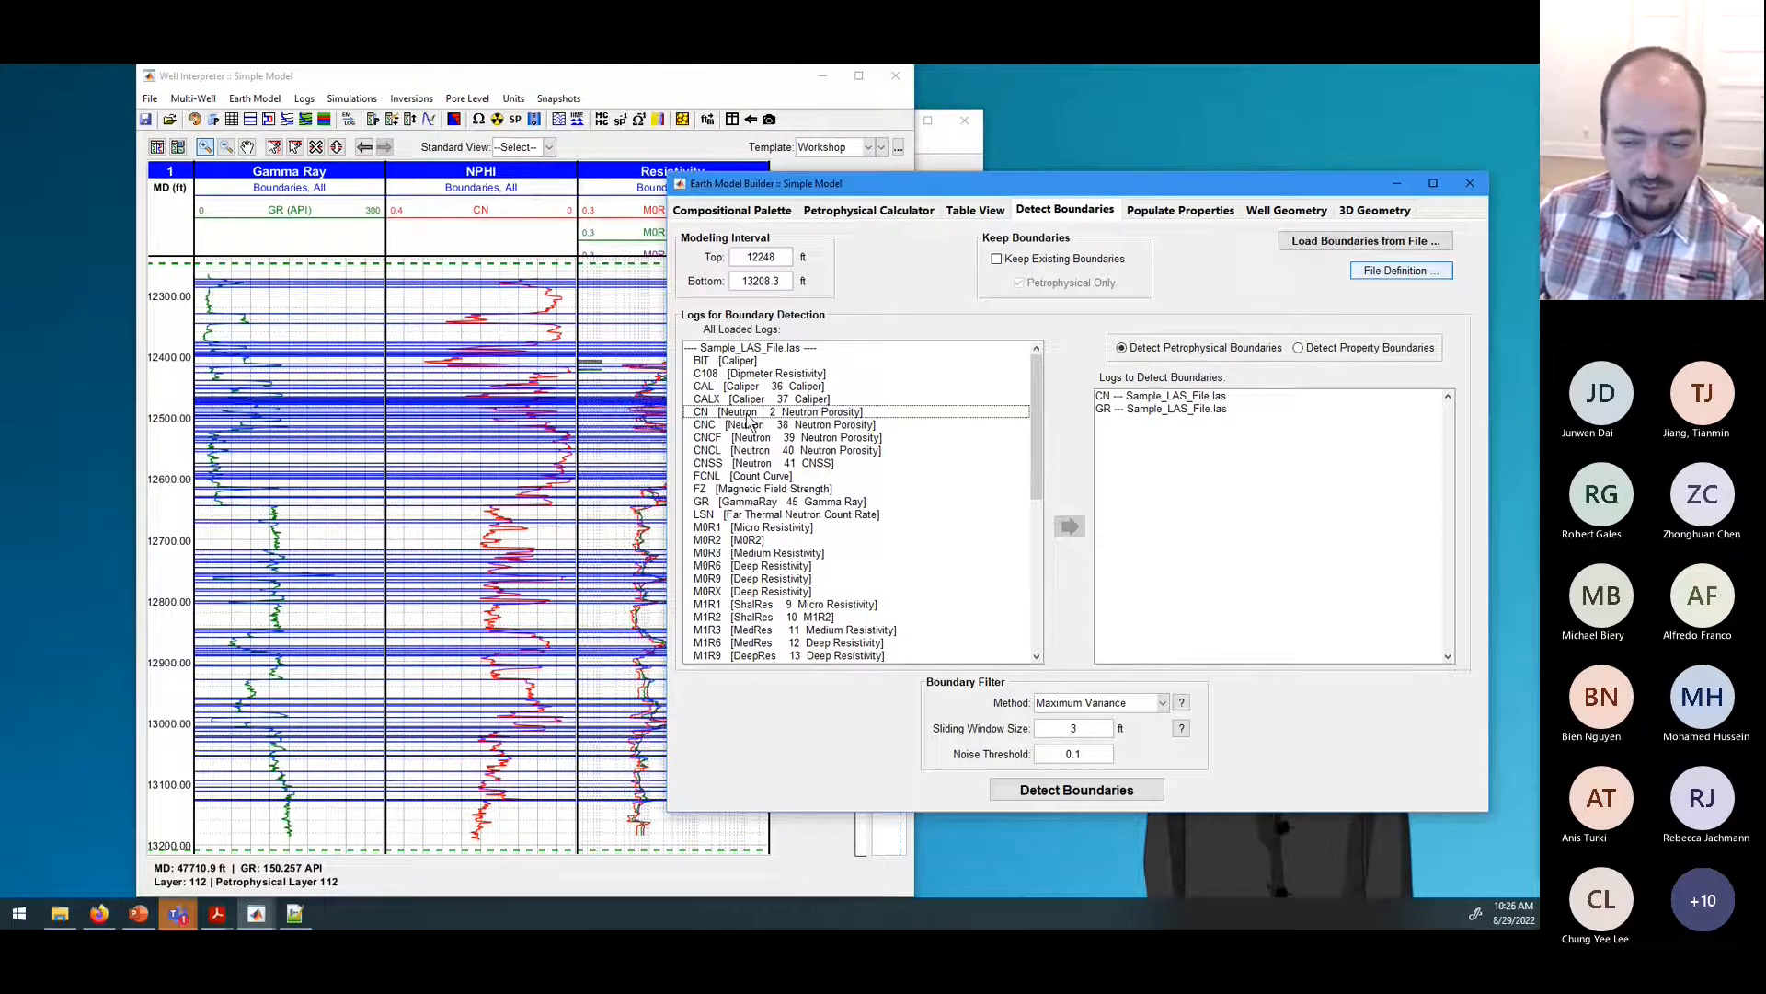
pyautogui.click(1077, 789)
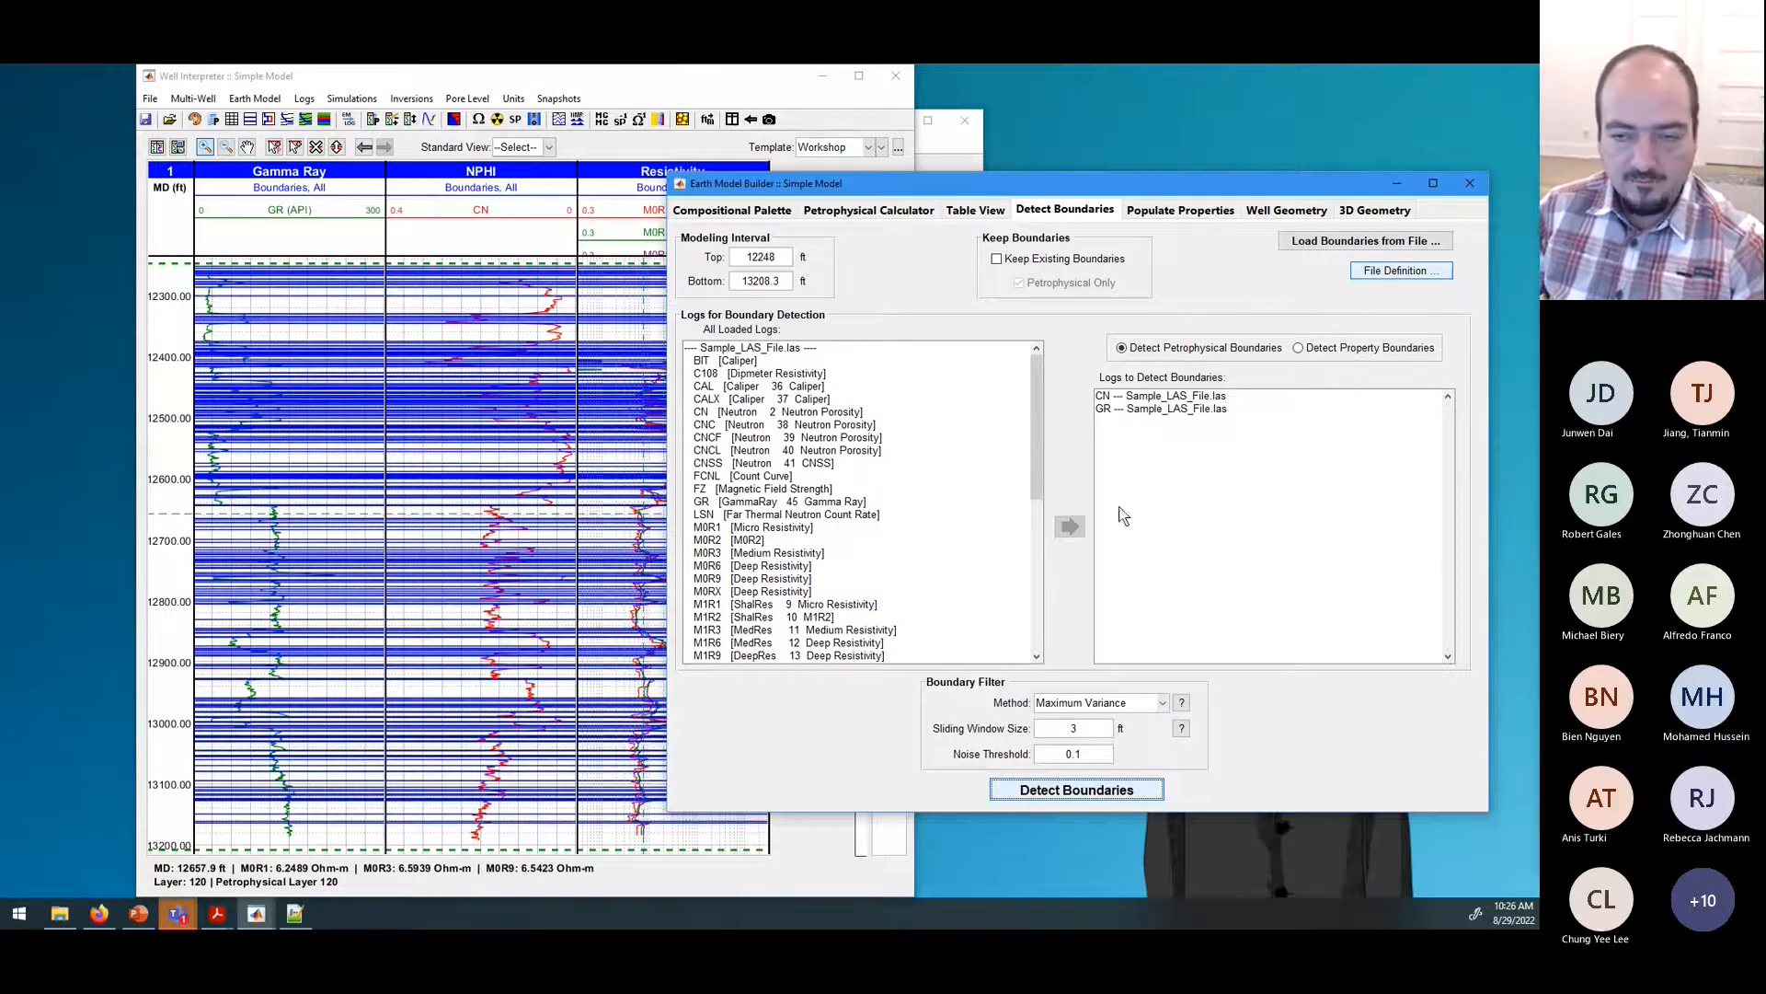
pyautogui.click(1137, 408)
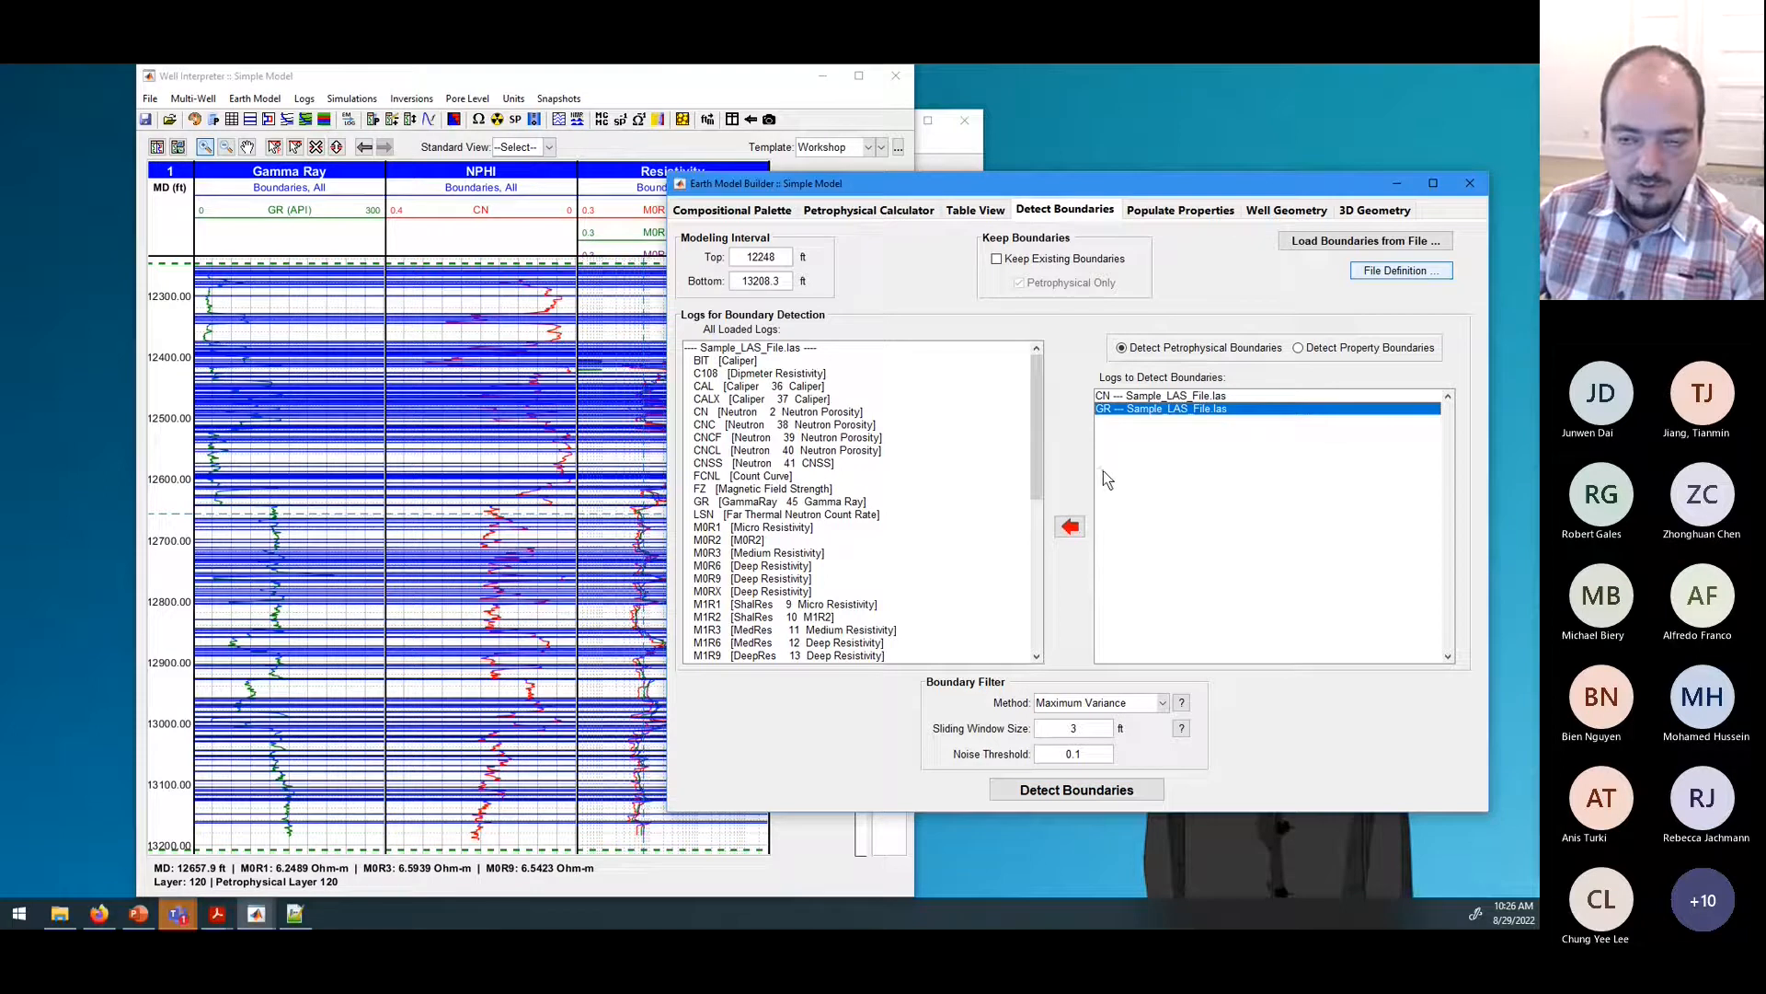
pyautogui.click(1069, 527)
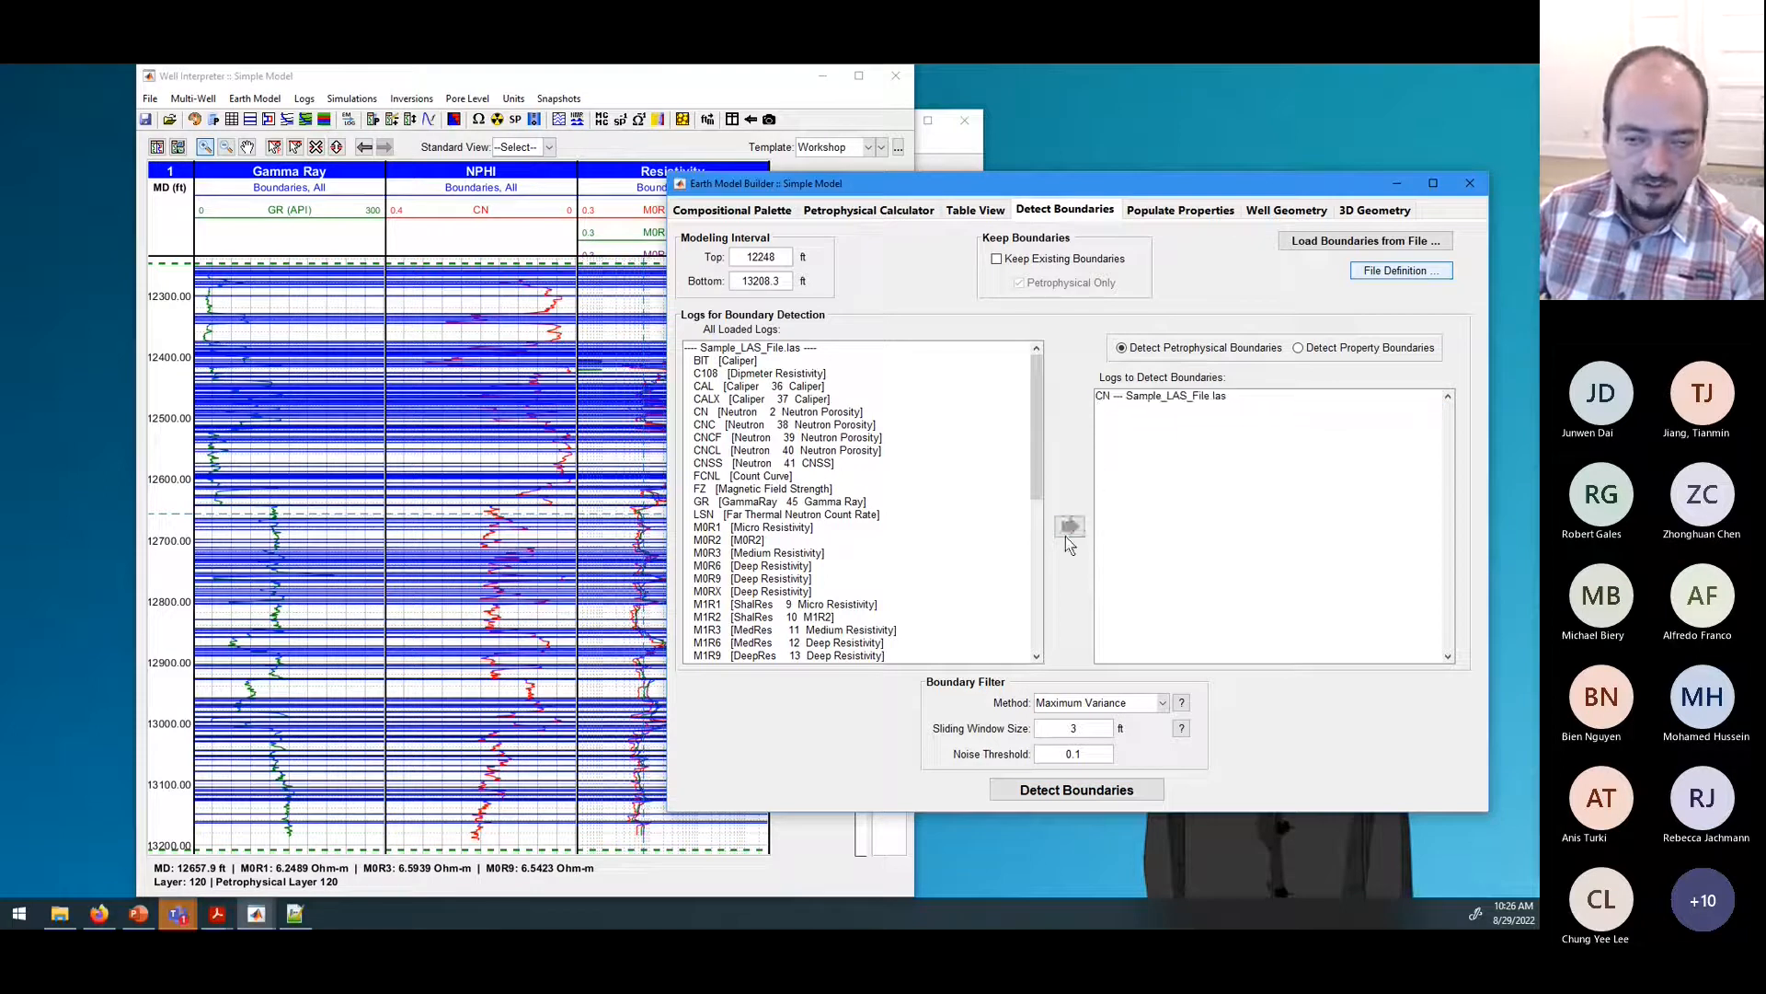
pyautogui.click(1134, 405)
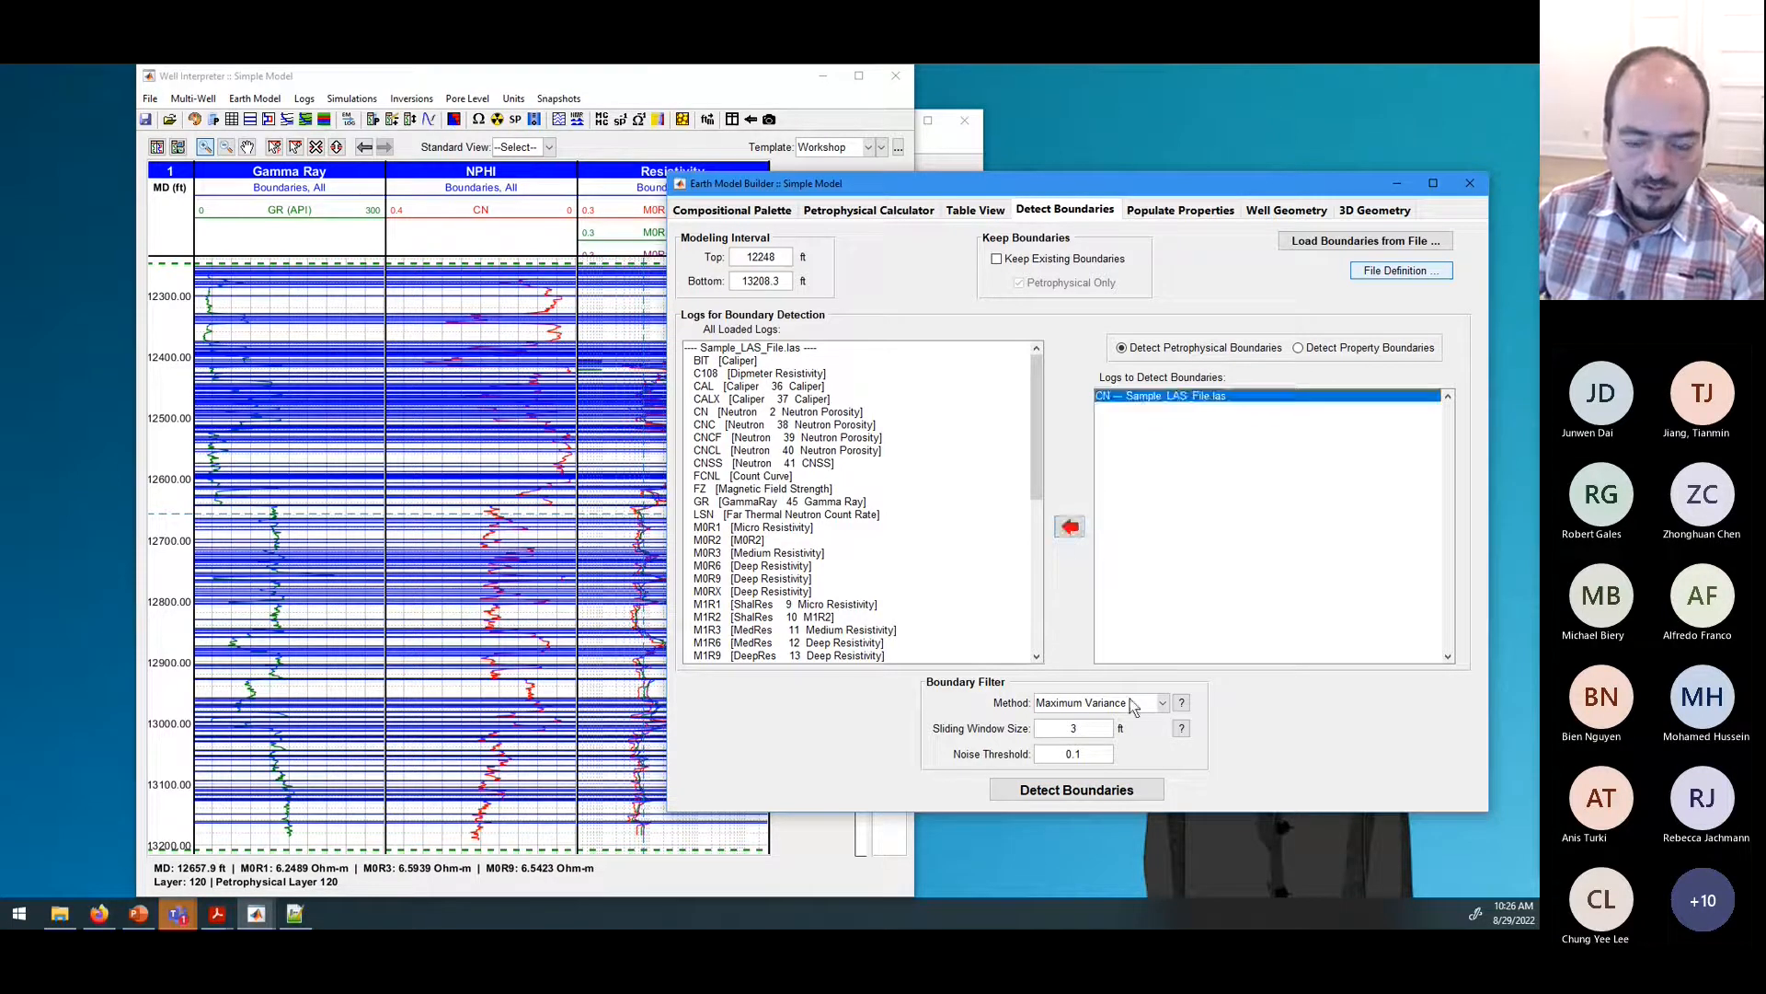
pyautogui.click(1056, 787)
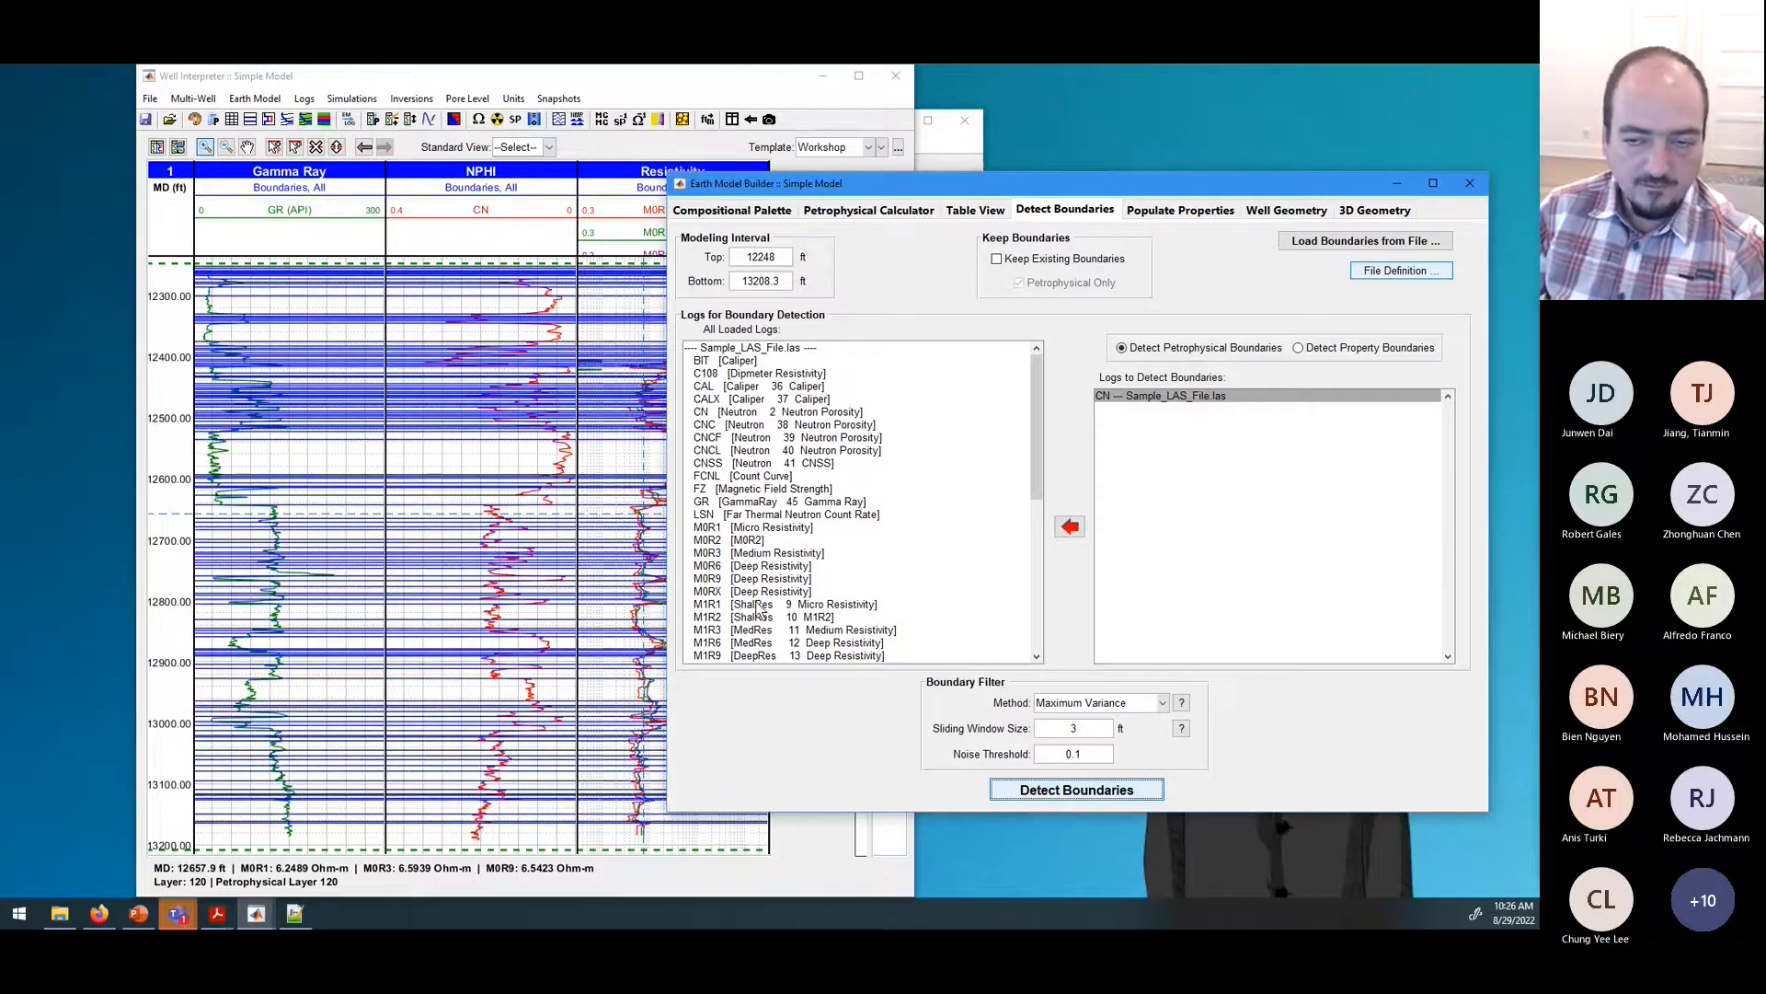
# Step: Replace CN with the GR log as the only detection input and rerun the boundary detection
pyautogui.click(1163, 402)
pyautogui.click(1063, 519)
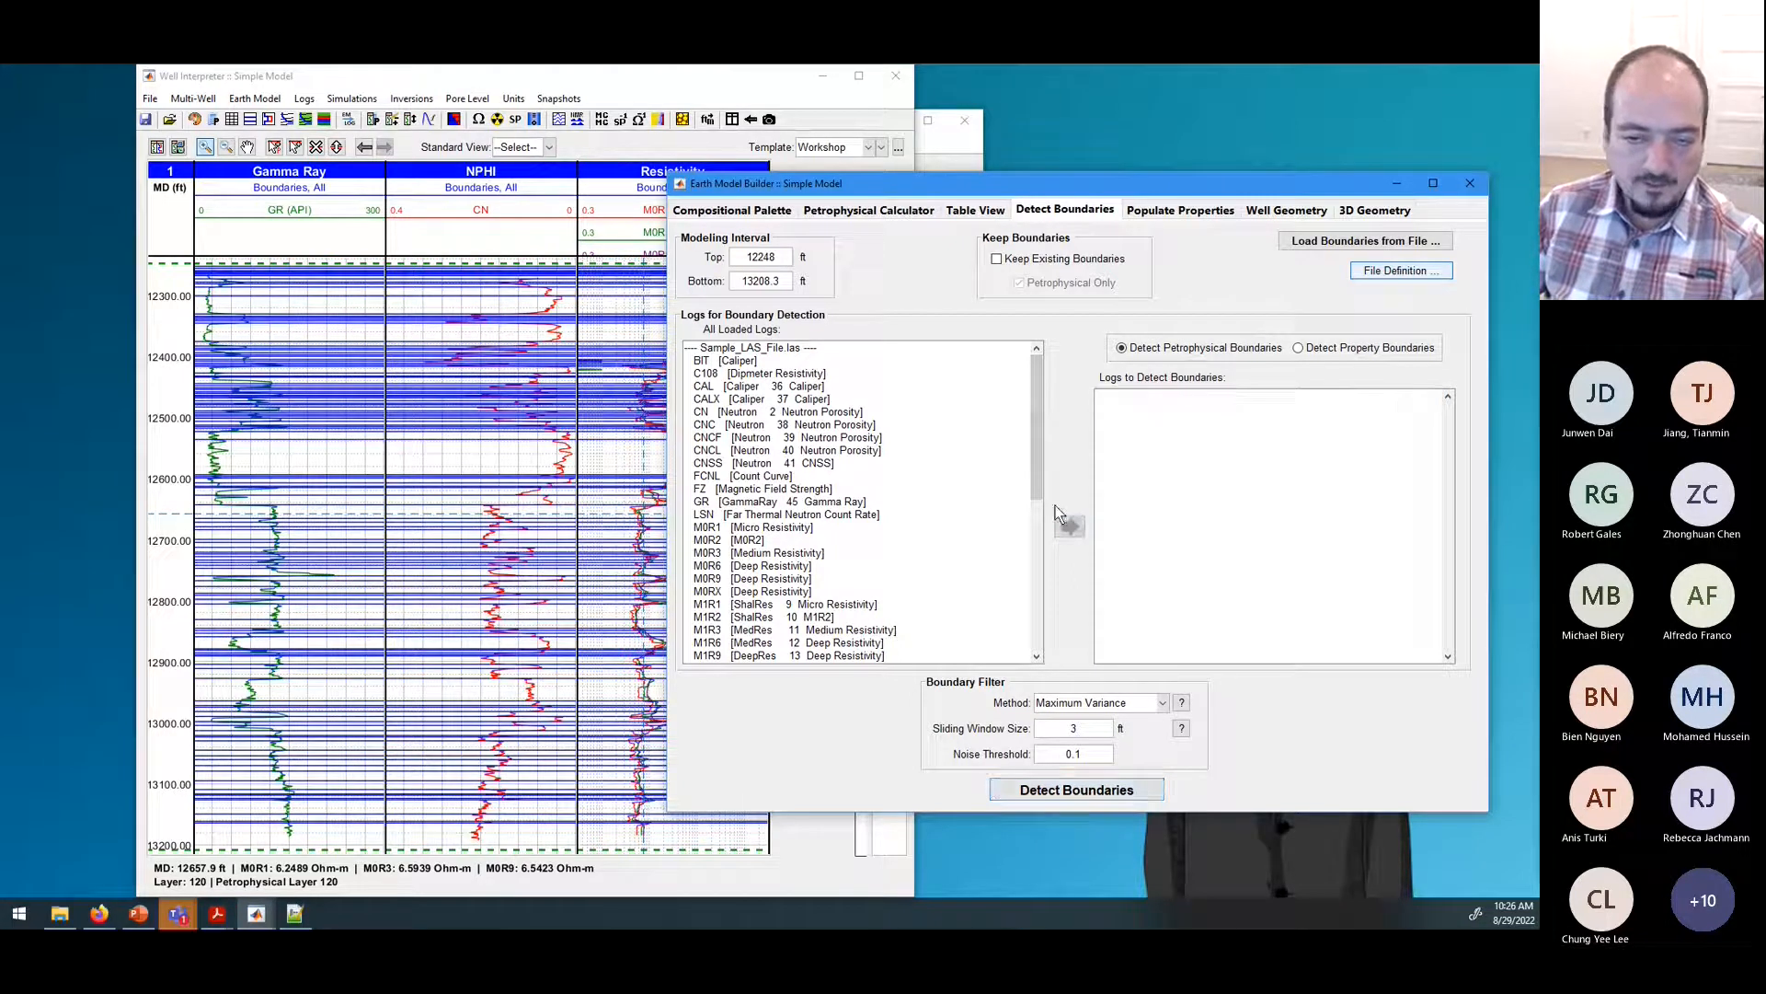
pyautogui.click(771, 502)
pyautogui.click(1070, 525)
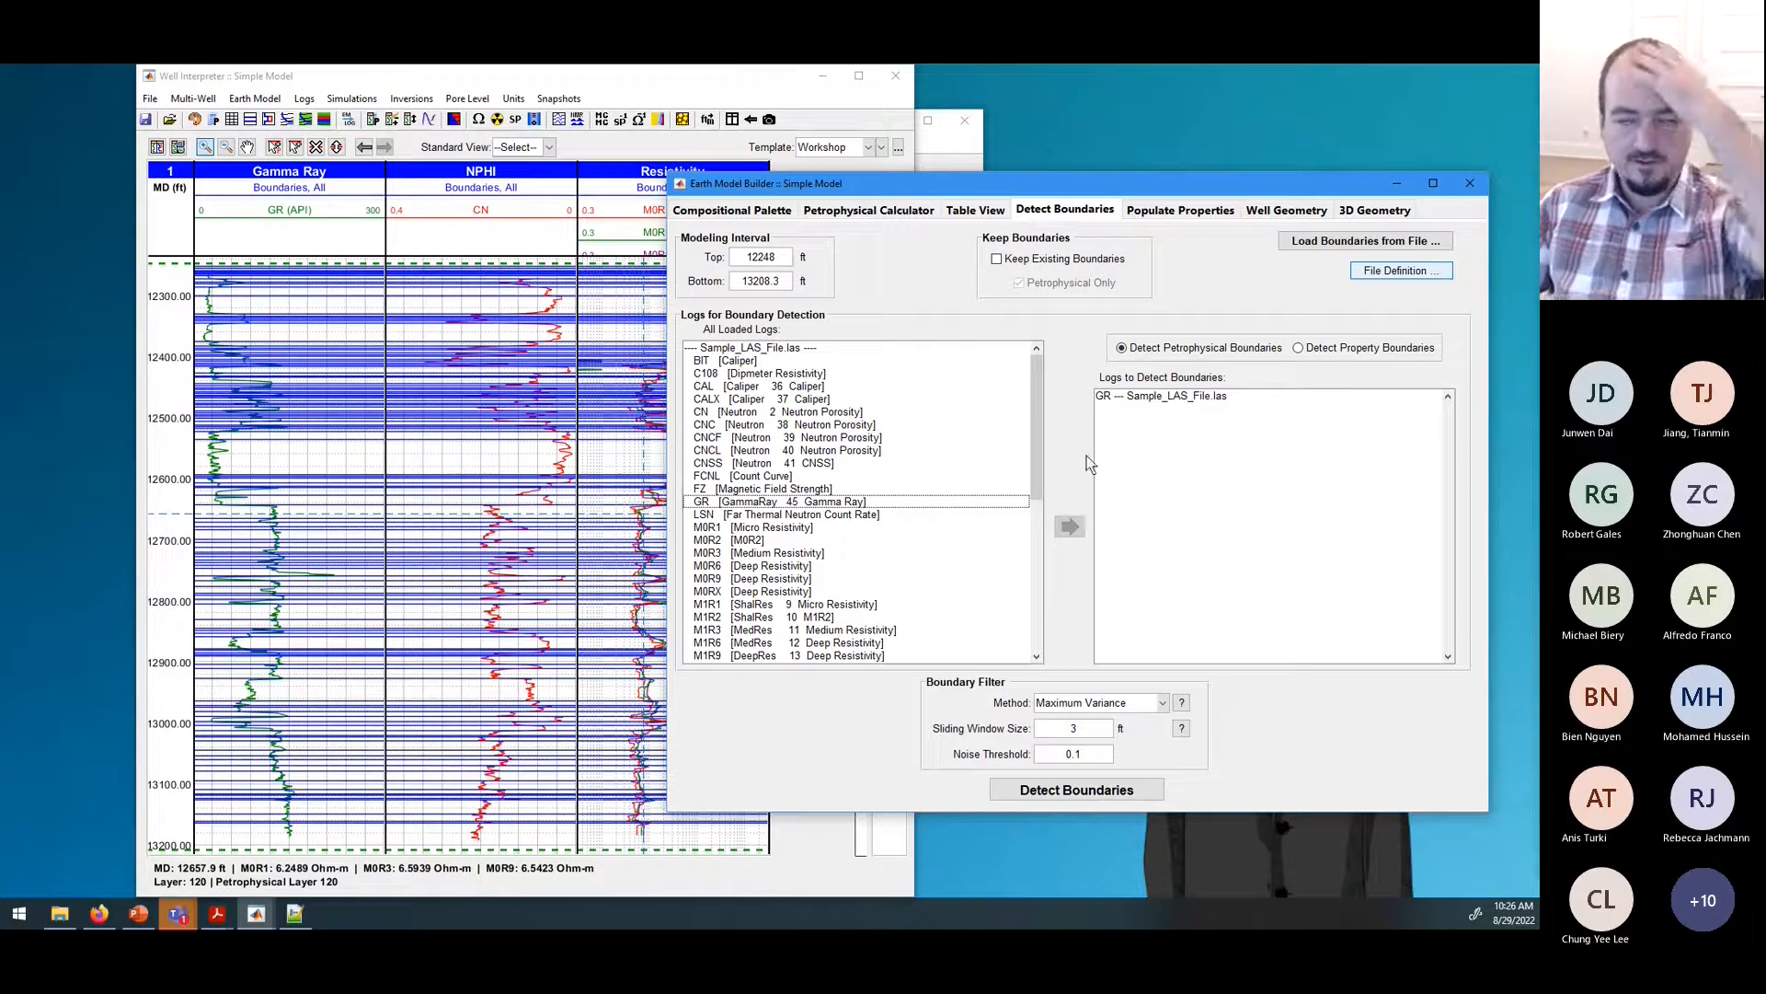
pyautogui.click(1150, 397)
pyautogui.click(1070, 526)
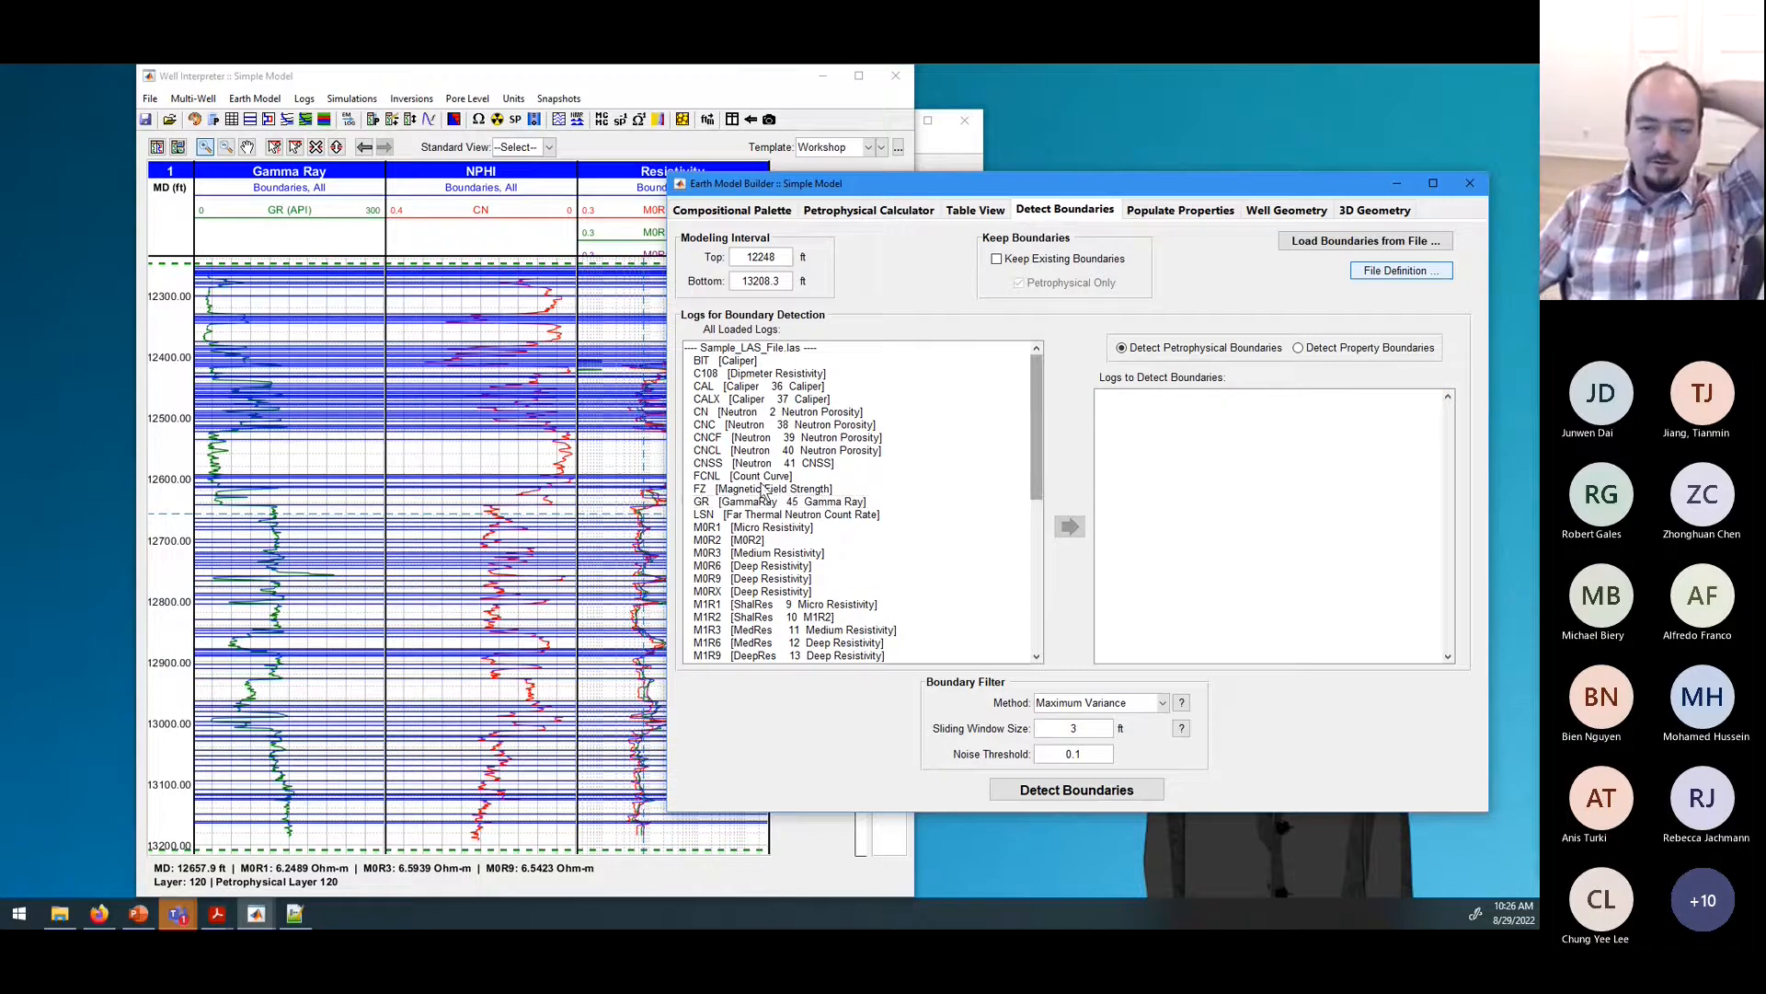
pyautogui.doubleClick(764, 501)
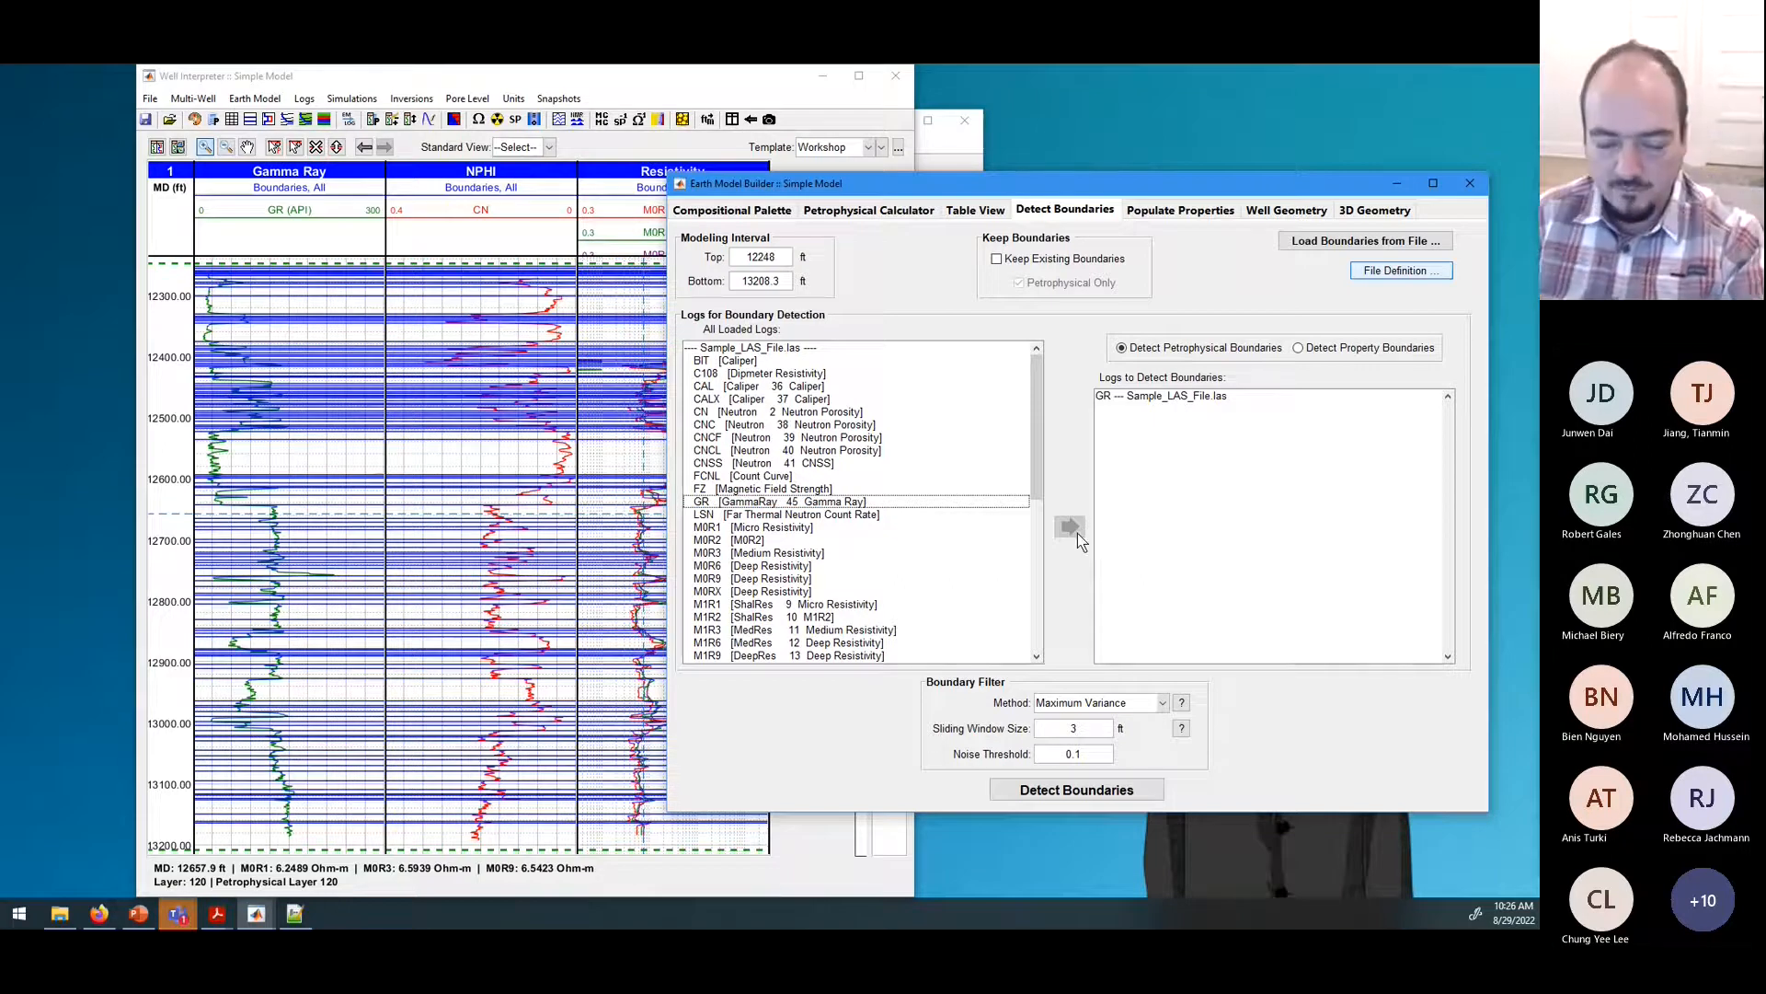
pyautogui.click(1049, 797)
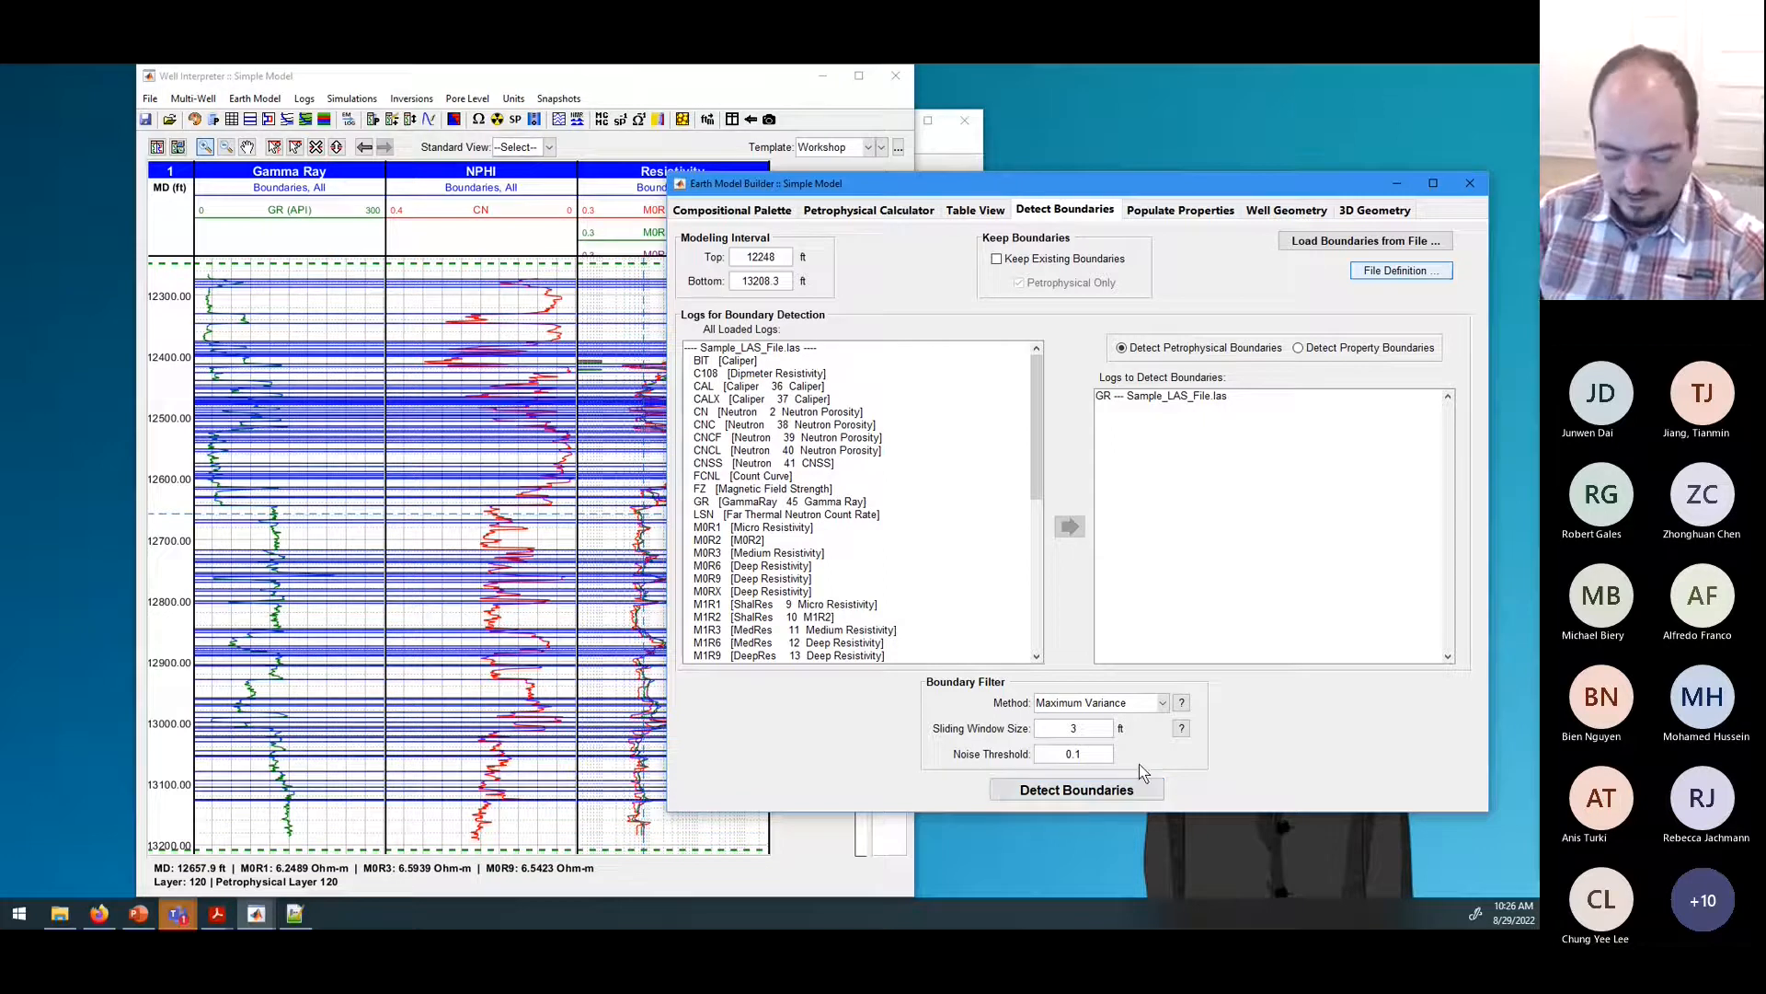
# Step: Set the noise threshold to 0.2 and detect the petrophysical boundaries from the GR log again
pyautogui.press('BackSpace')
pyautogui.write('2')
pyautogui.click(1067, 790)
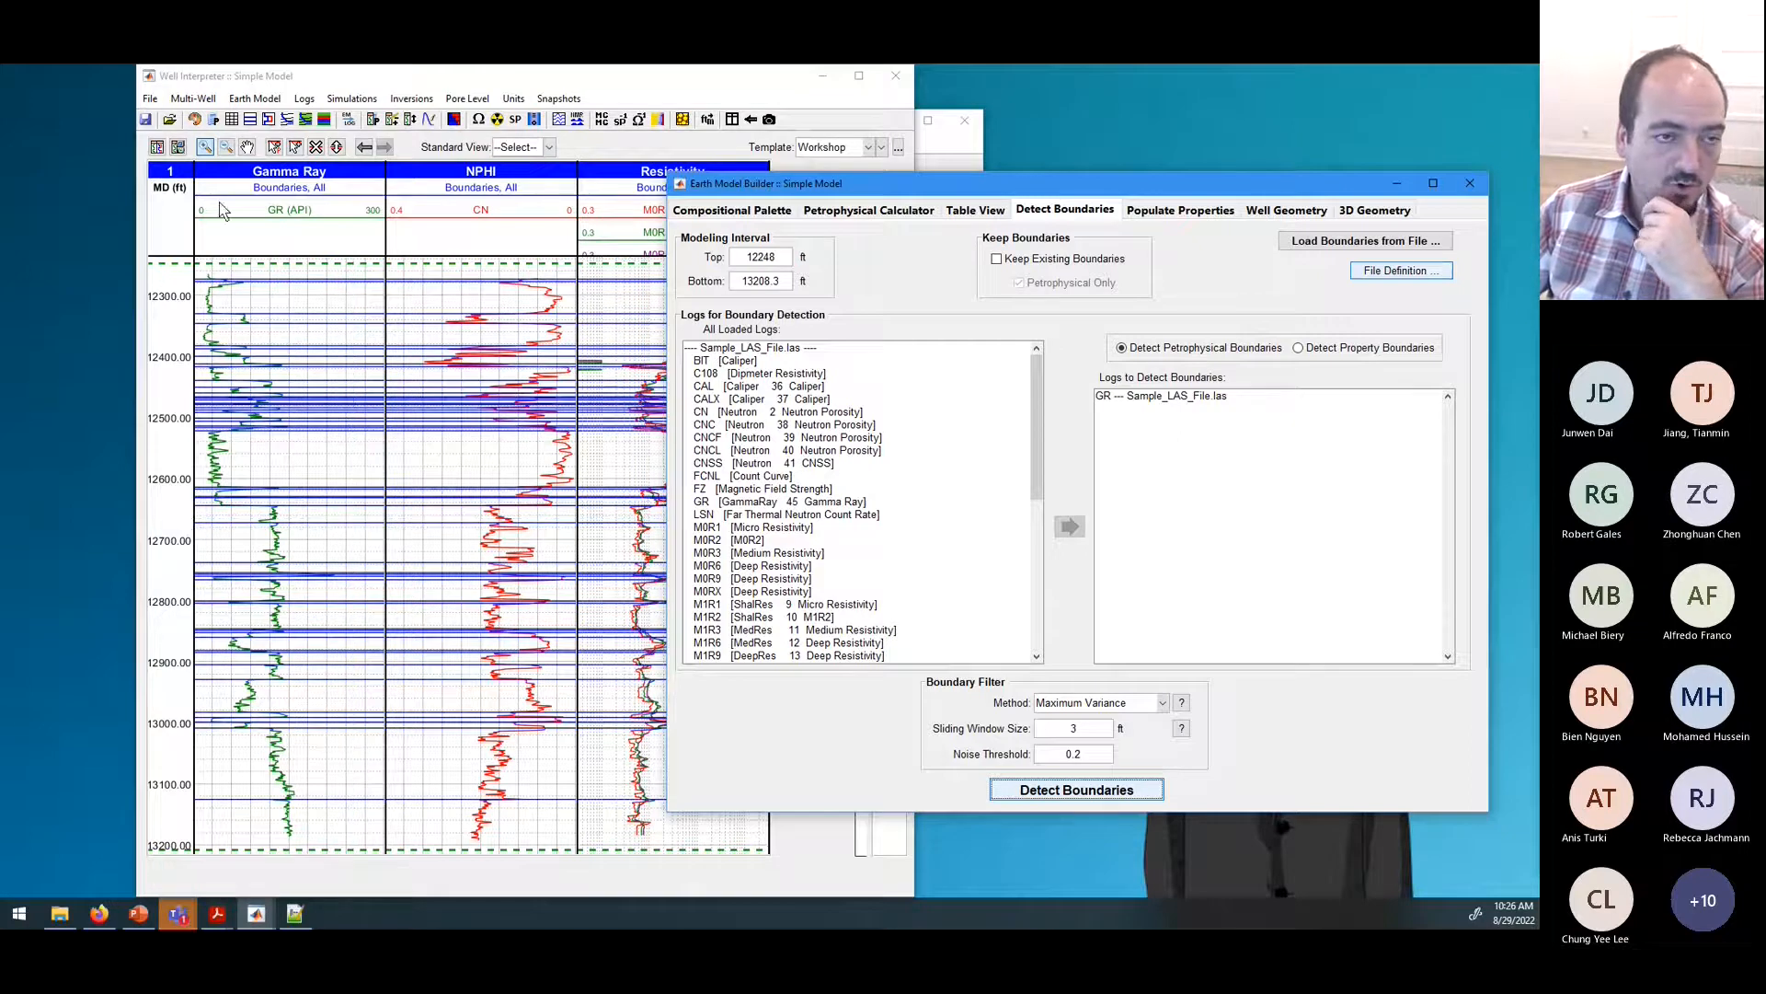
# Step: Examine the detected boundaries across all log tracks and close the Earth Model Builder to uncover the display
pyautogui.click(211, 153)
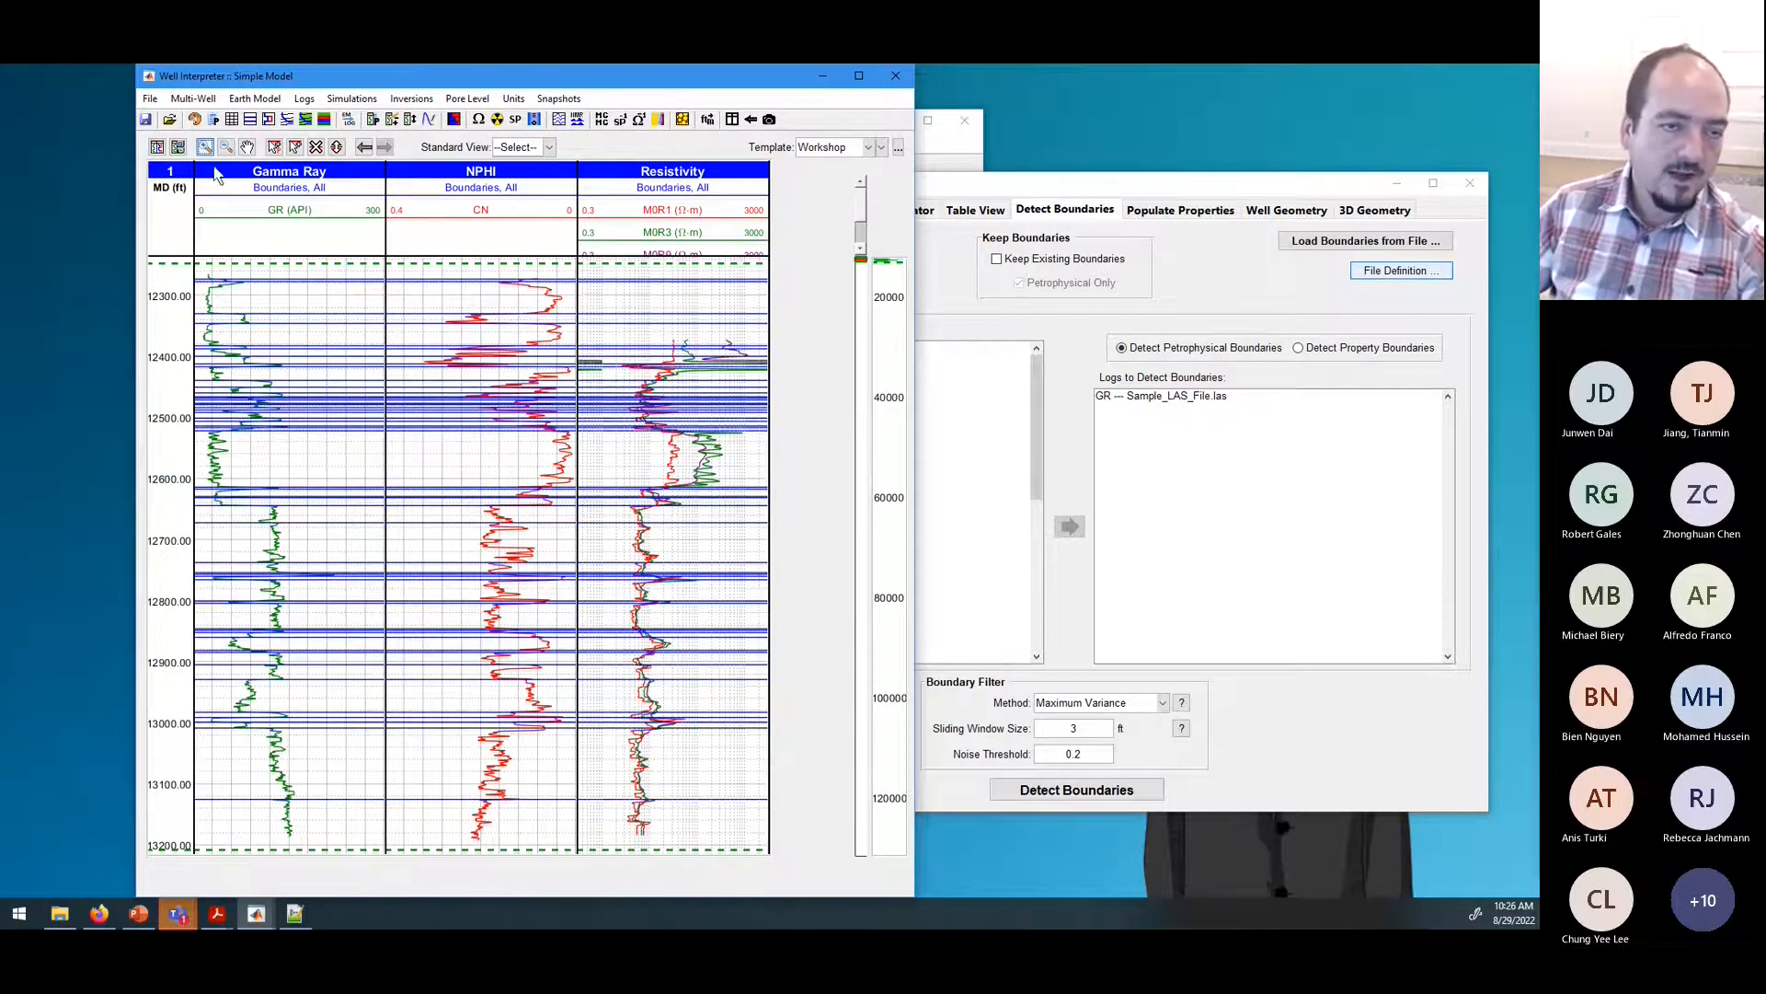
pyautogui.click(1235, 785)
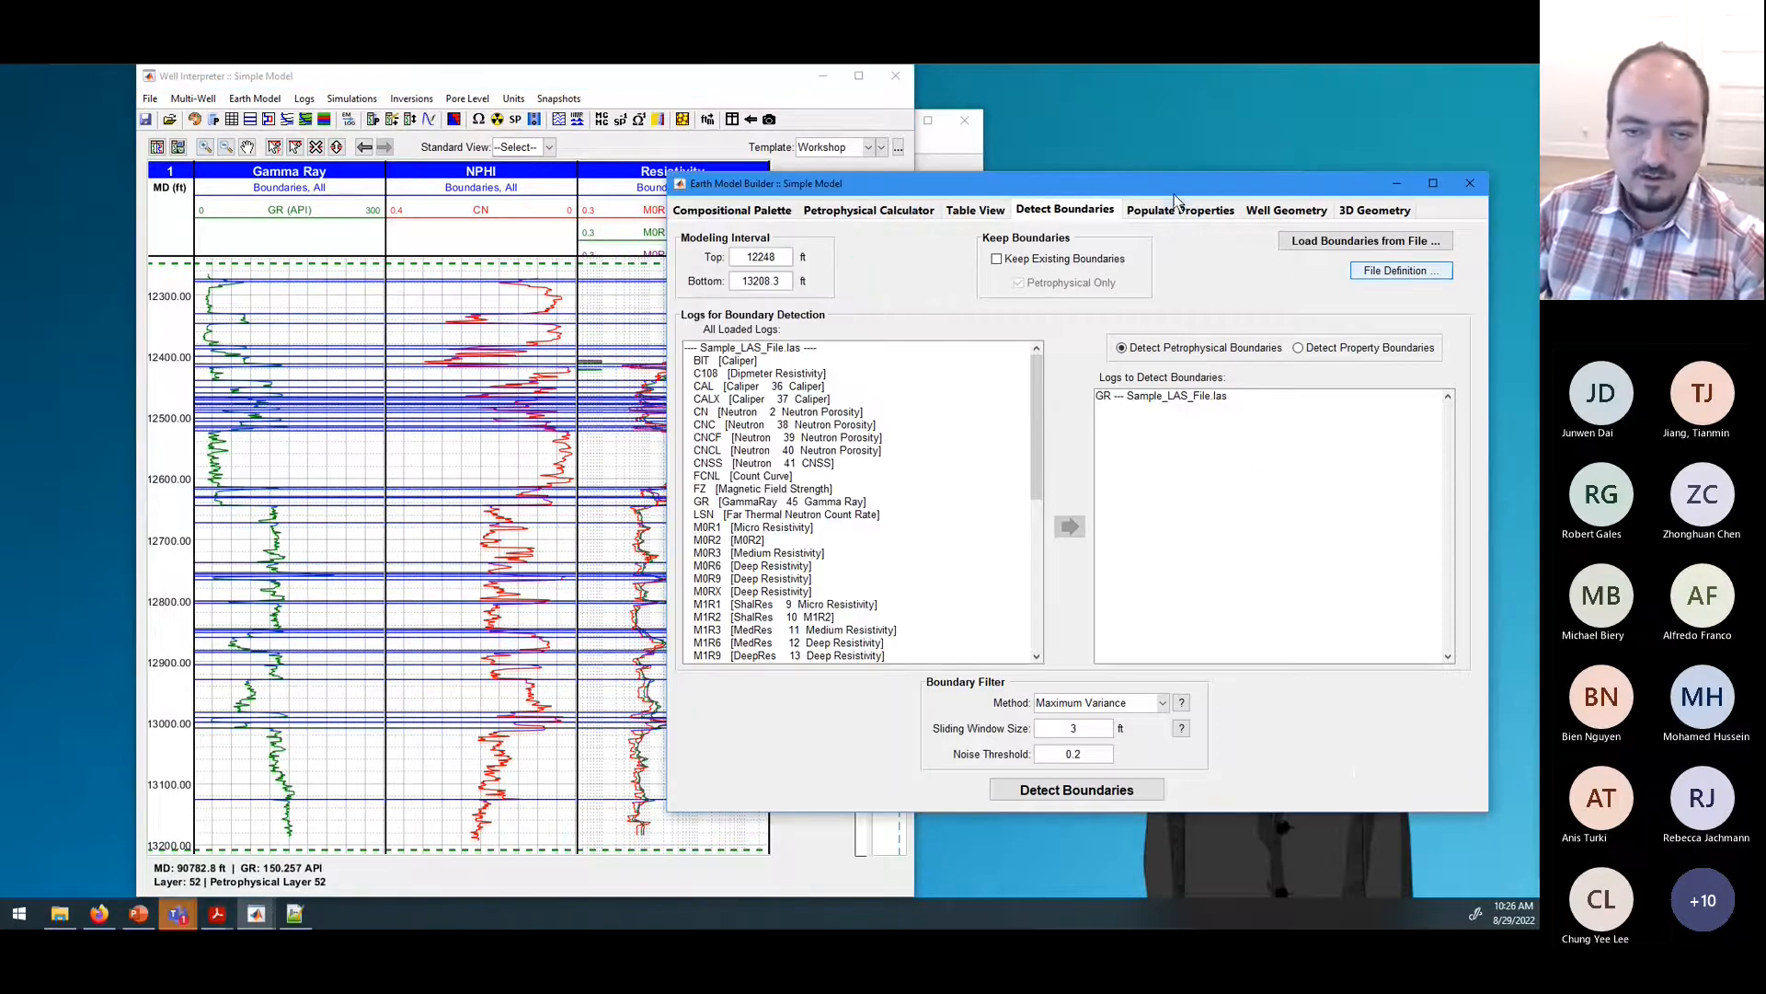
pyautogui.moveTo(1170, 189); pyautogui.dragTo(1184, 177)
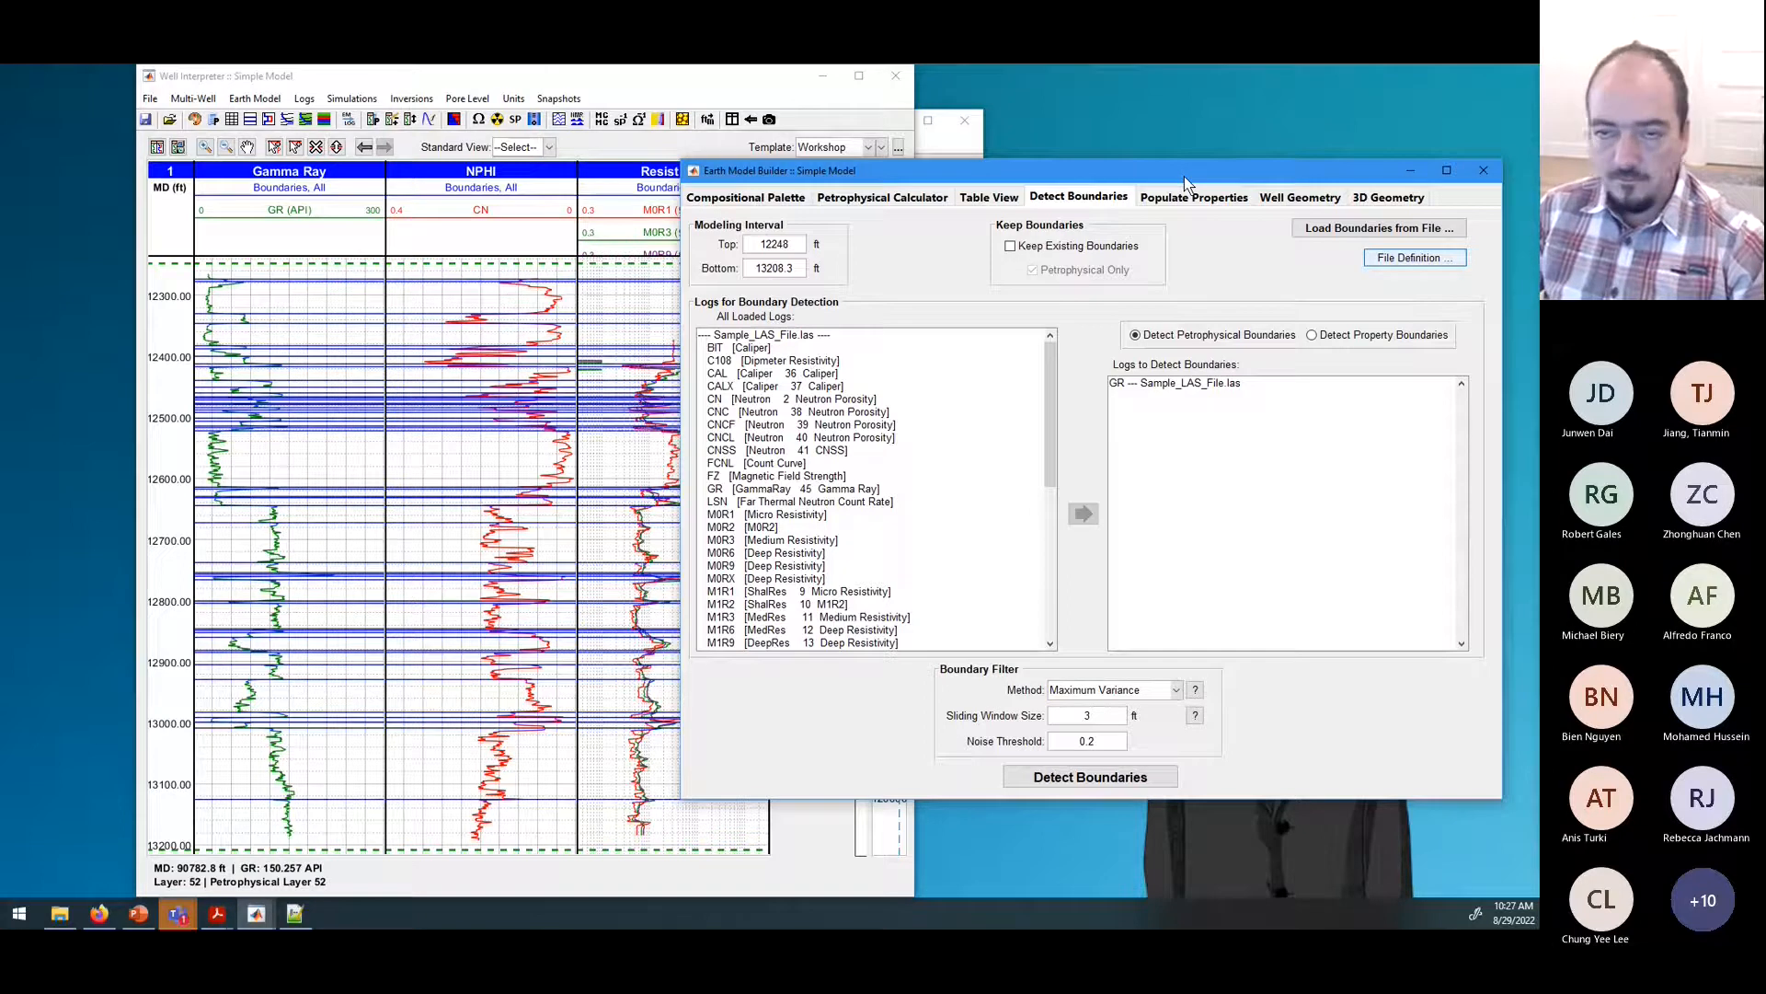
pyautogui.click(1482, 172)
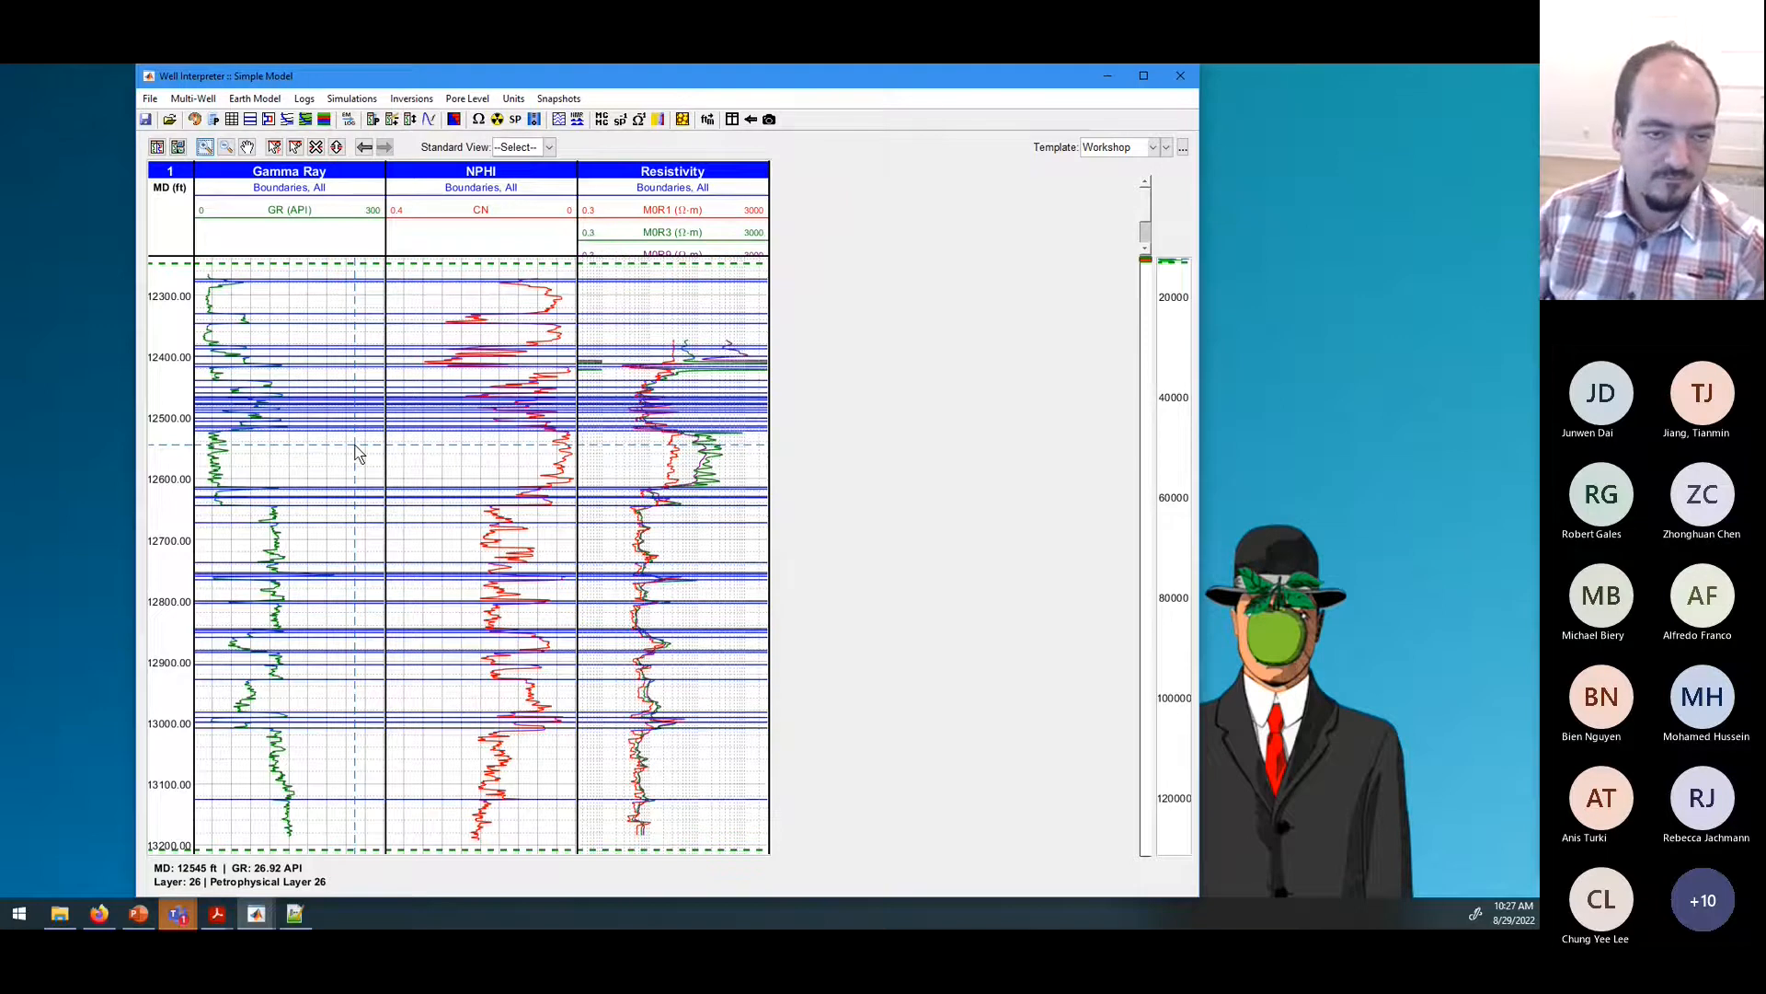
# Step: Reopen the Earth Model Builder at the property population settings and arrange it beside the log display
pyautogui.click(268, 120)
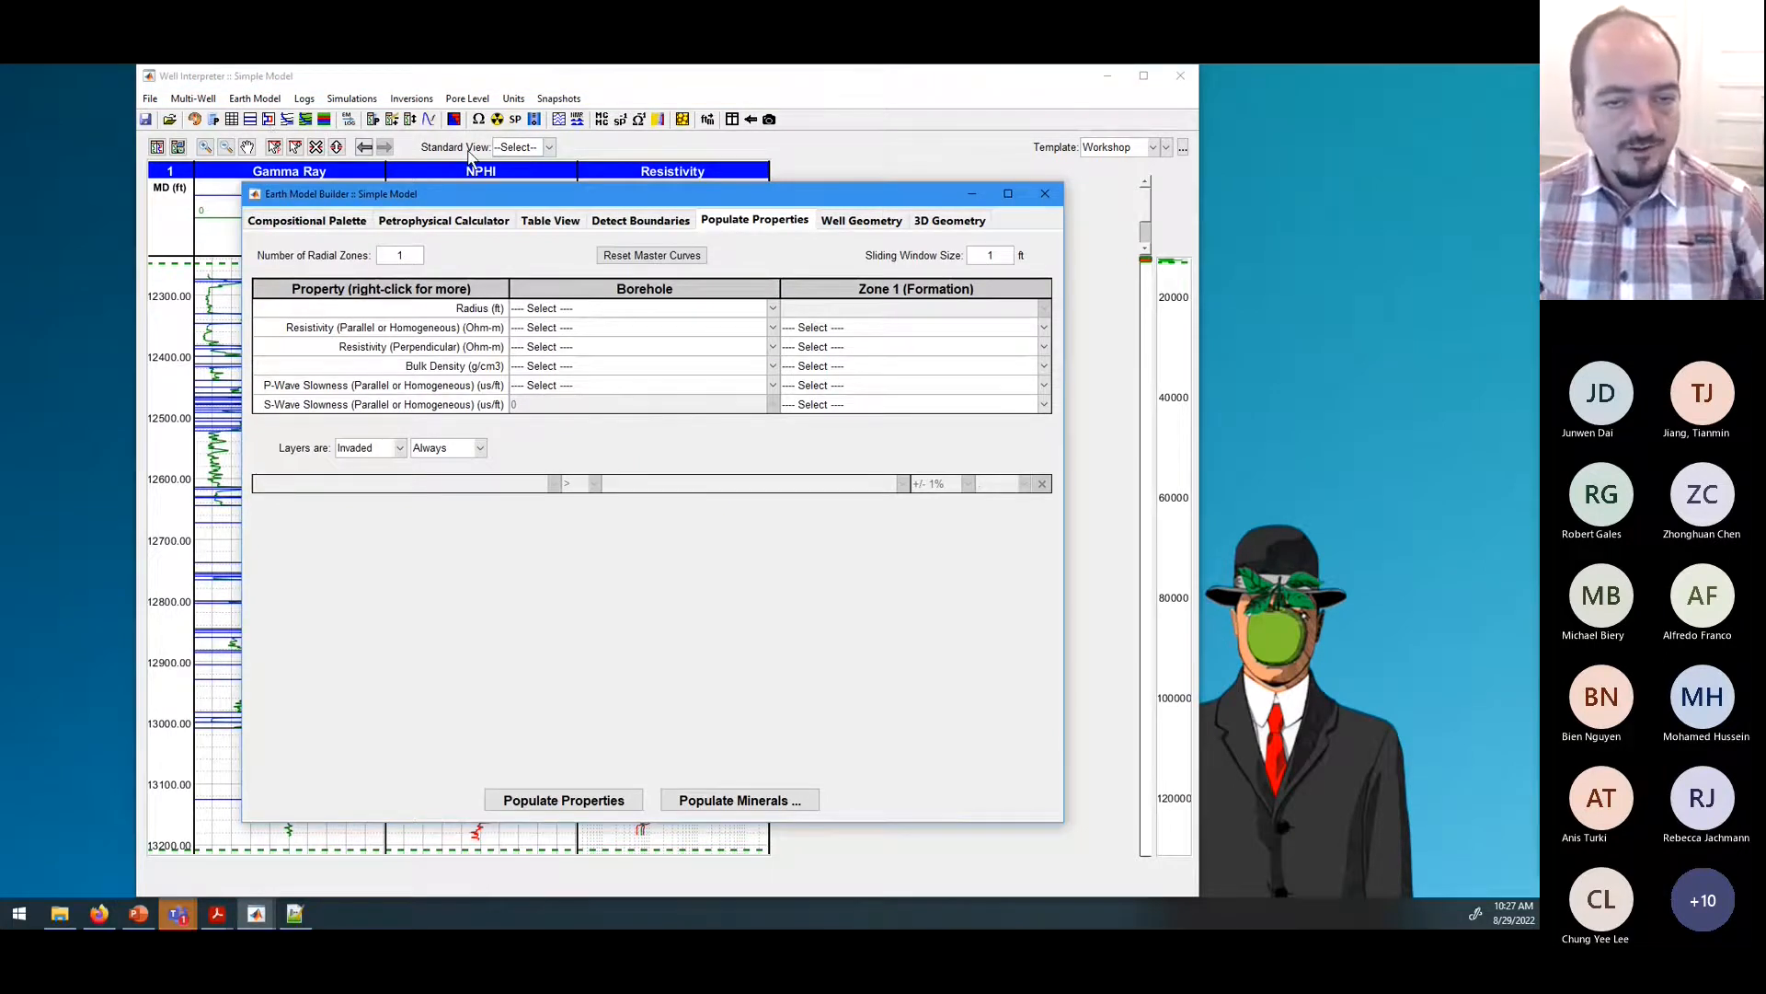
pyautogui.click(620, 224)
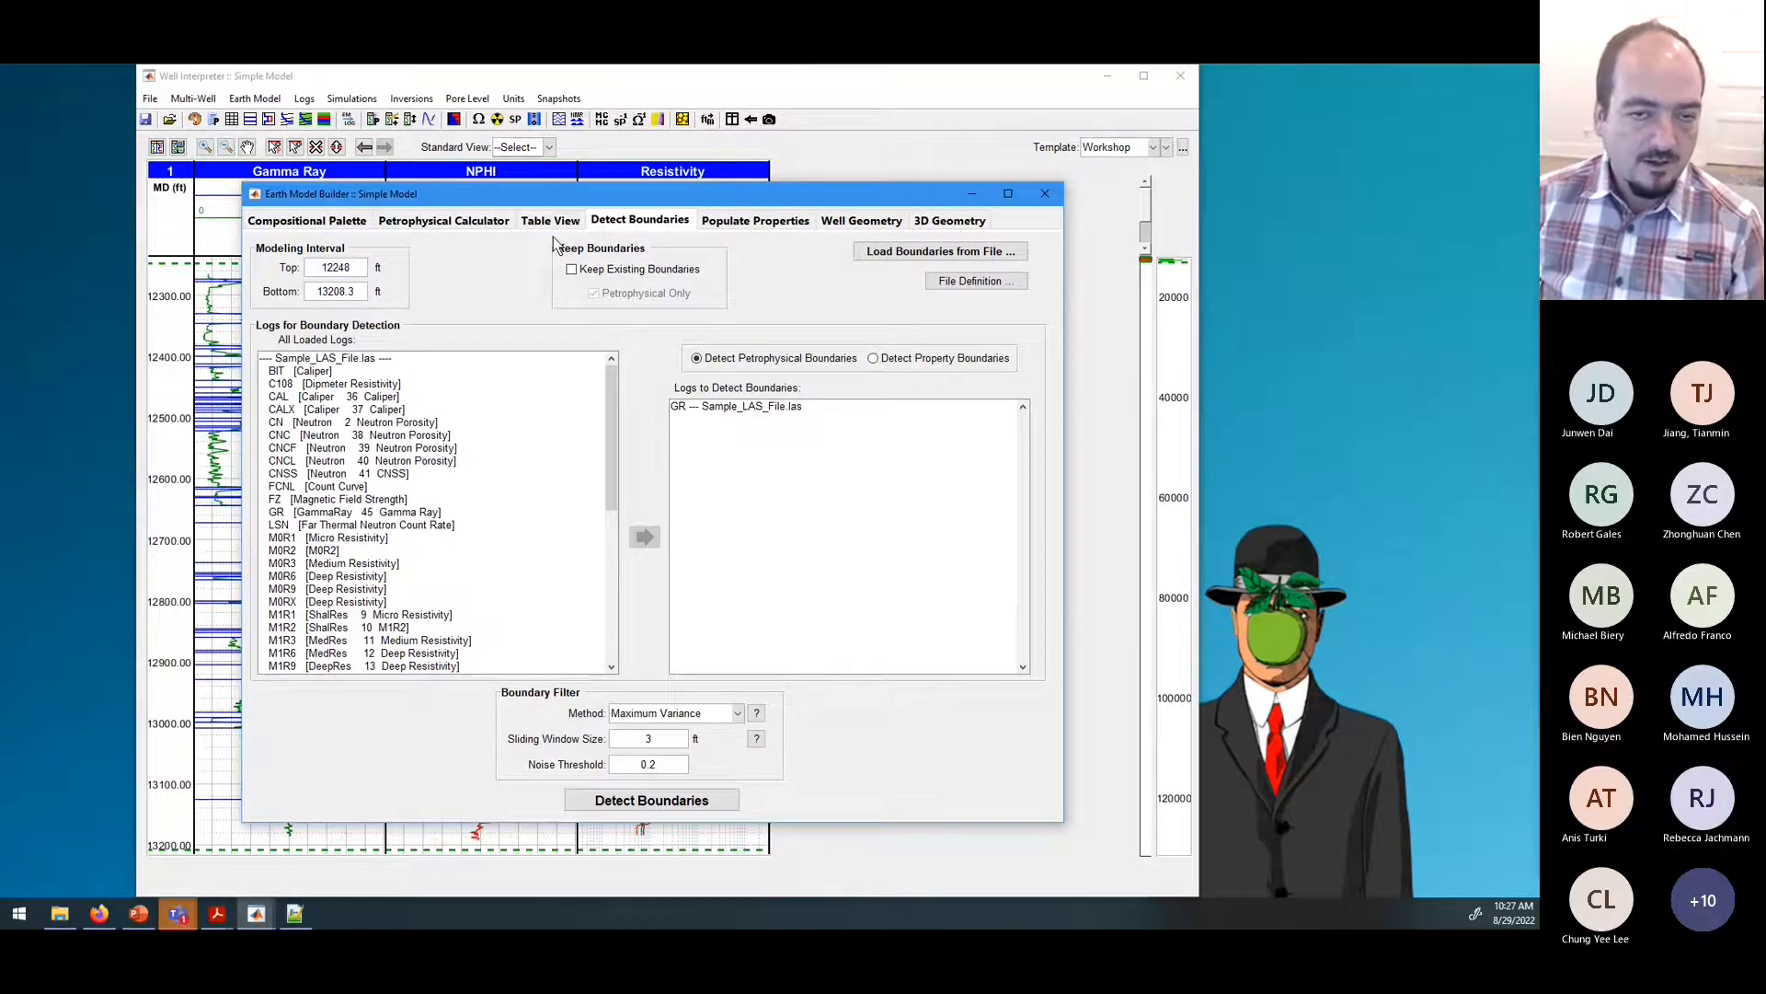
pyautogui.click(741, 222)
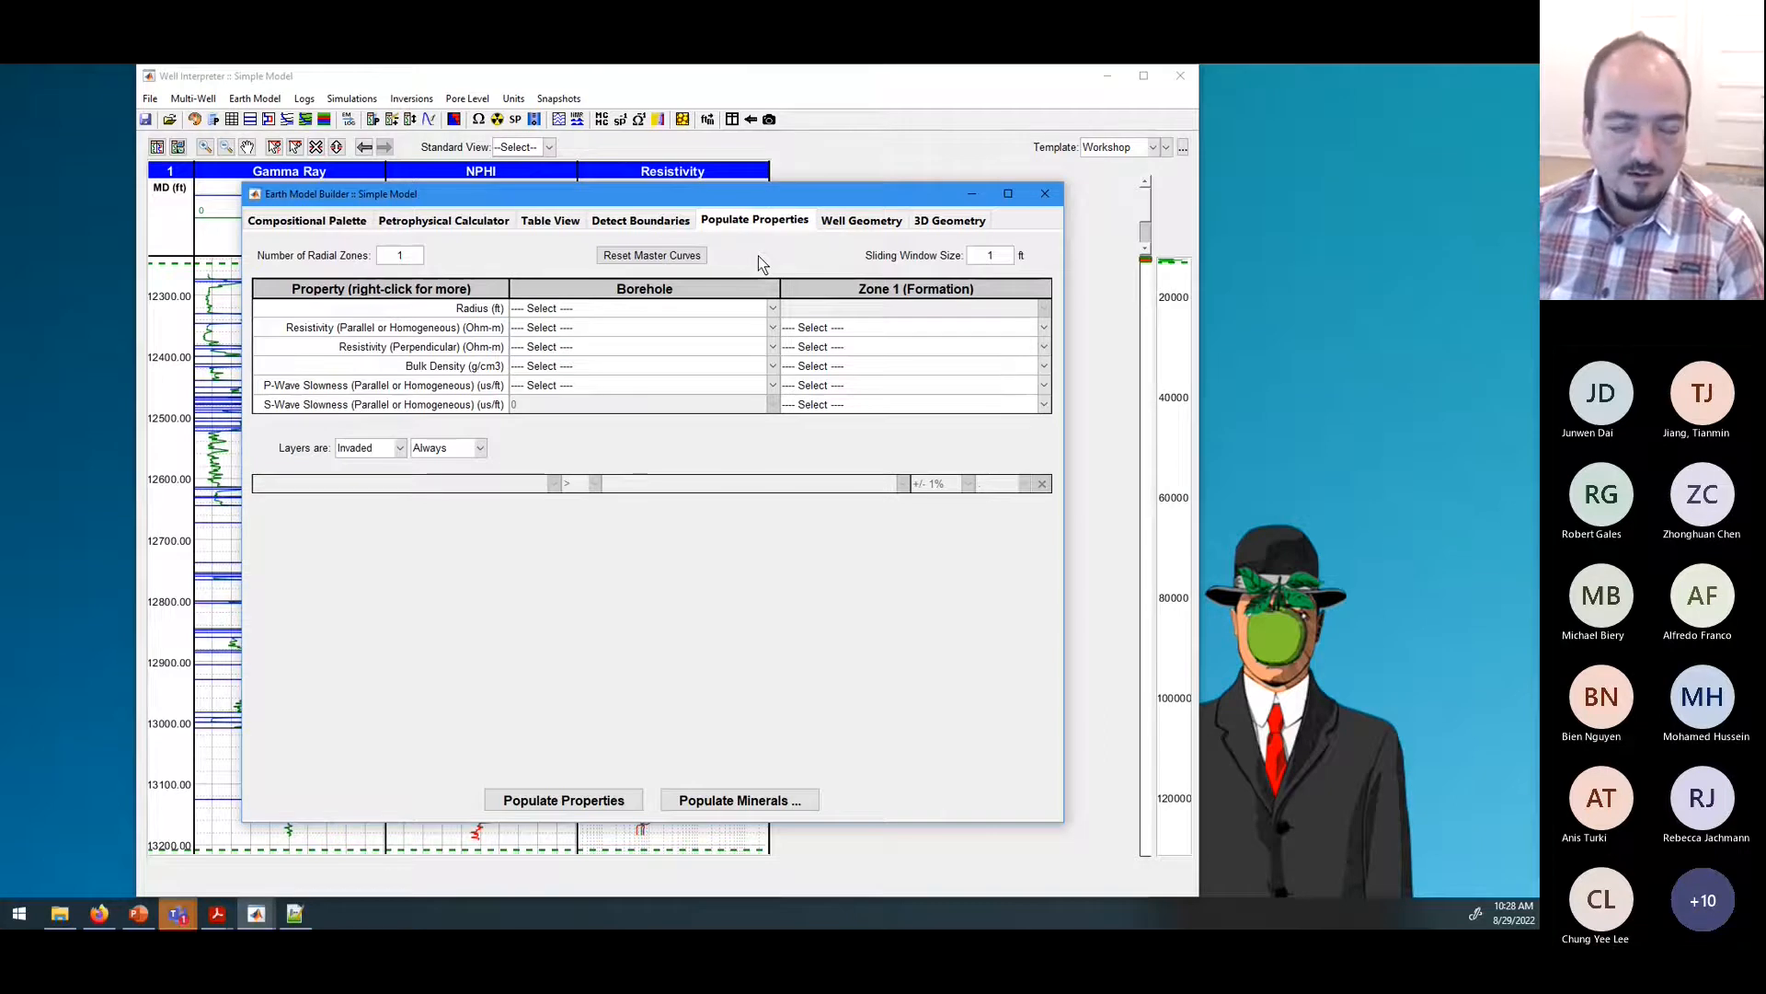
pyautogui.moveTo(640, 195); pyautogui.dragTo(1091, 191)
pyautogui.moveTo(874, 85); pyautogui.dragTo(750, 86)
pyautogui.click(1164, 203)
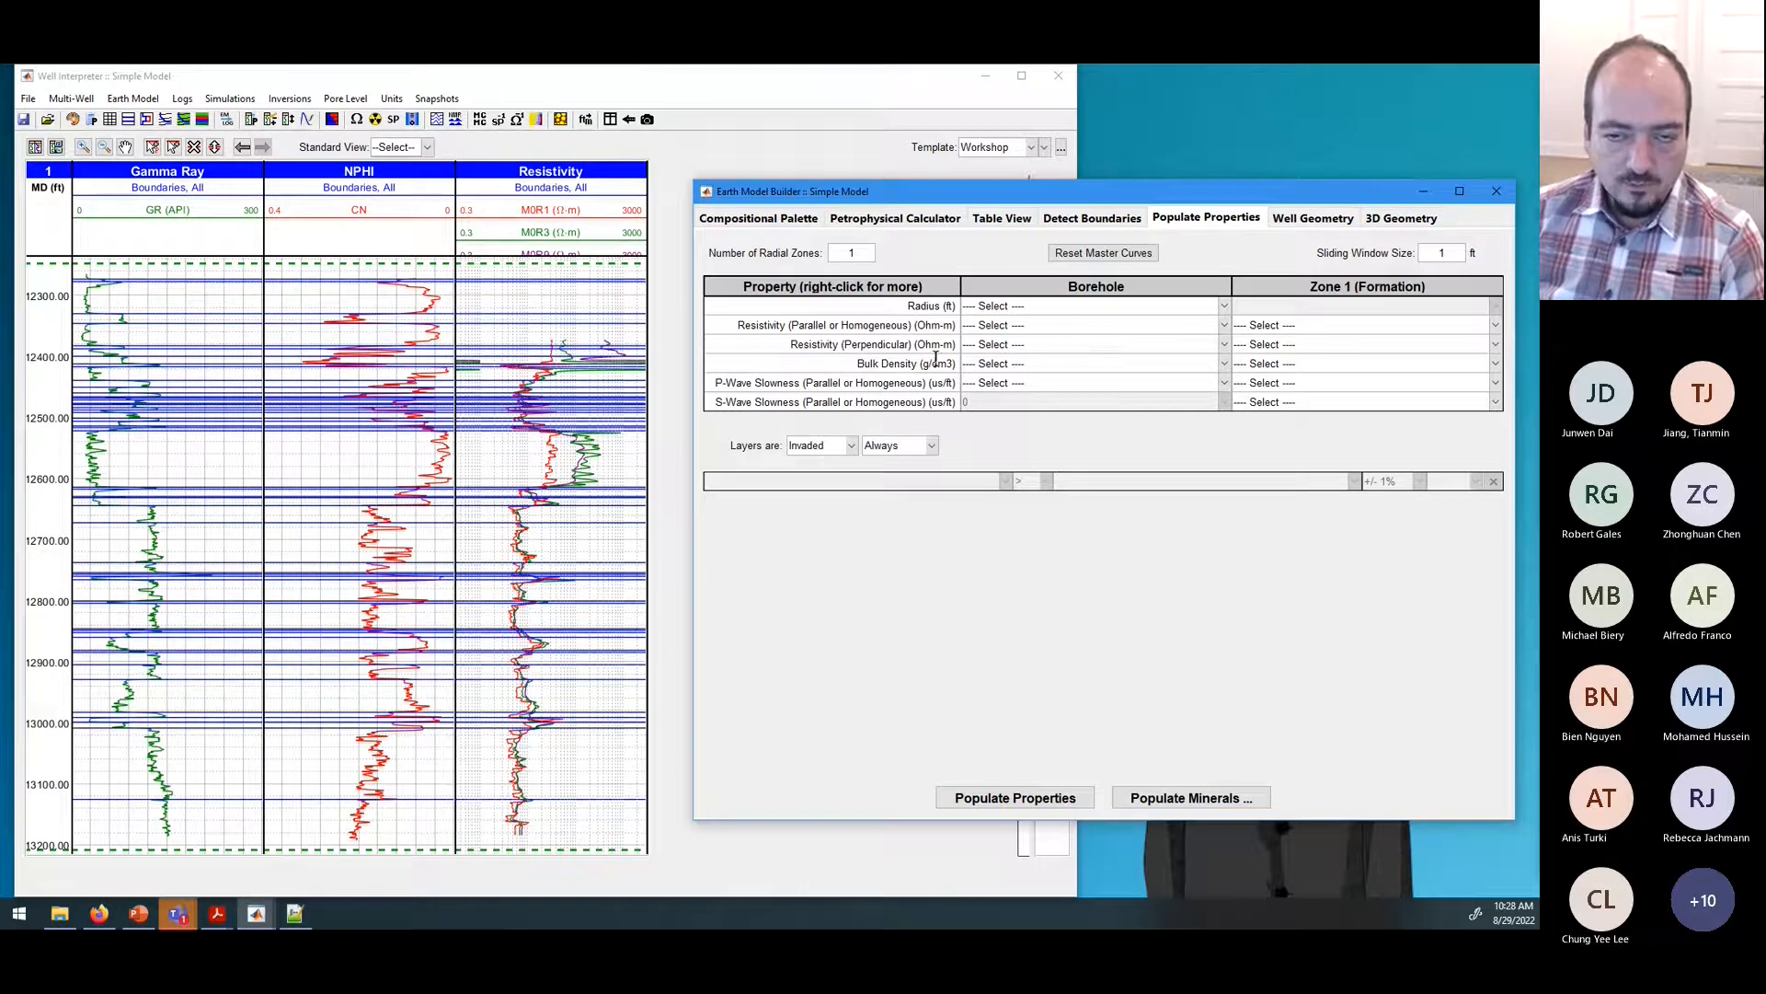
# Step: Add the nuclear property Gamma Ray to the table of properties to populate
pyautogui.rightClick(1055, 354)
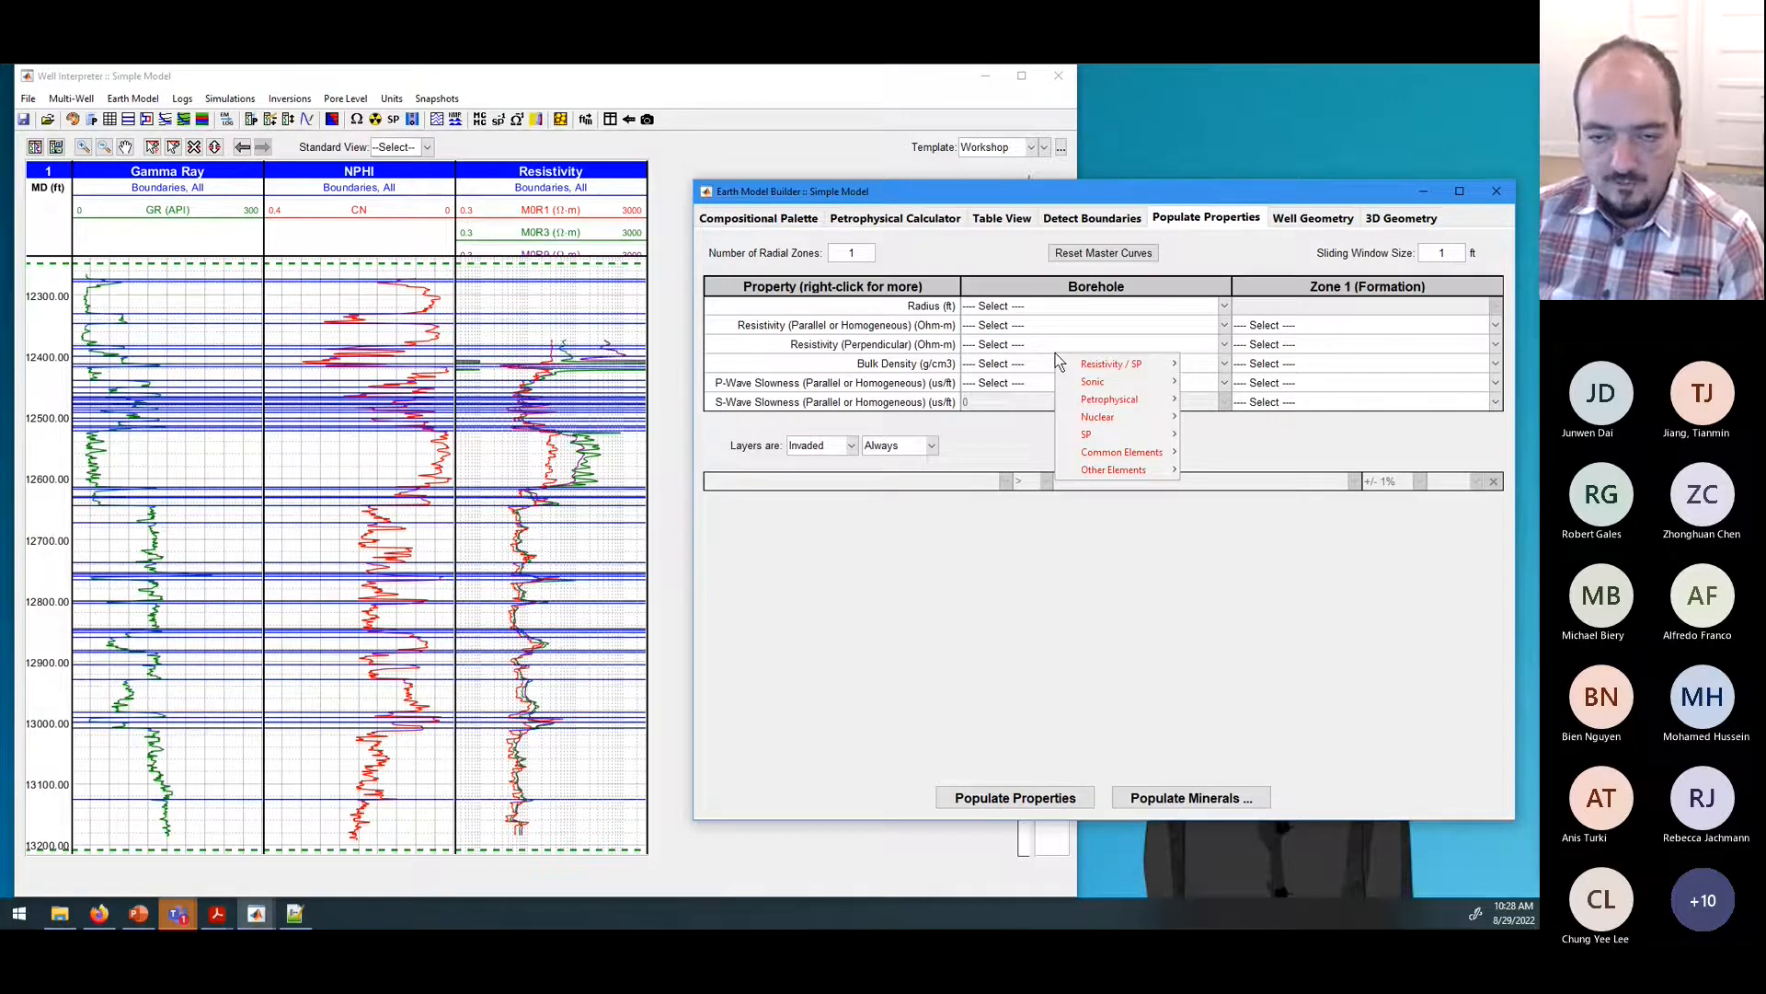
pyautogui.moveTo(1102, 405)
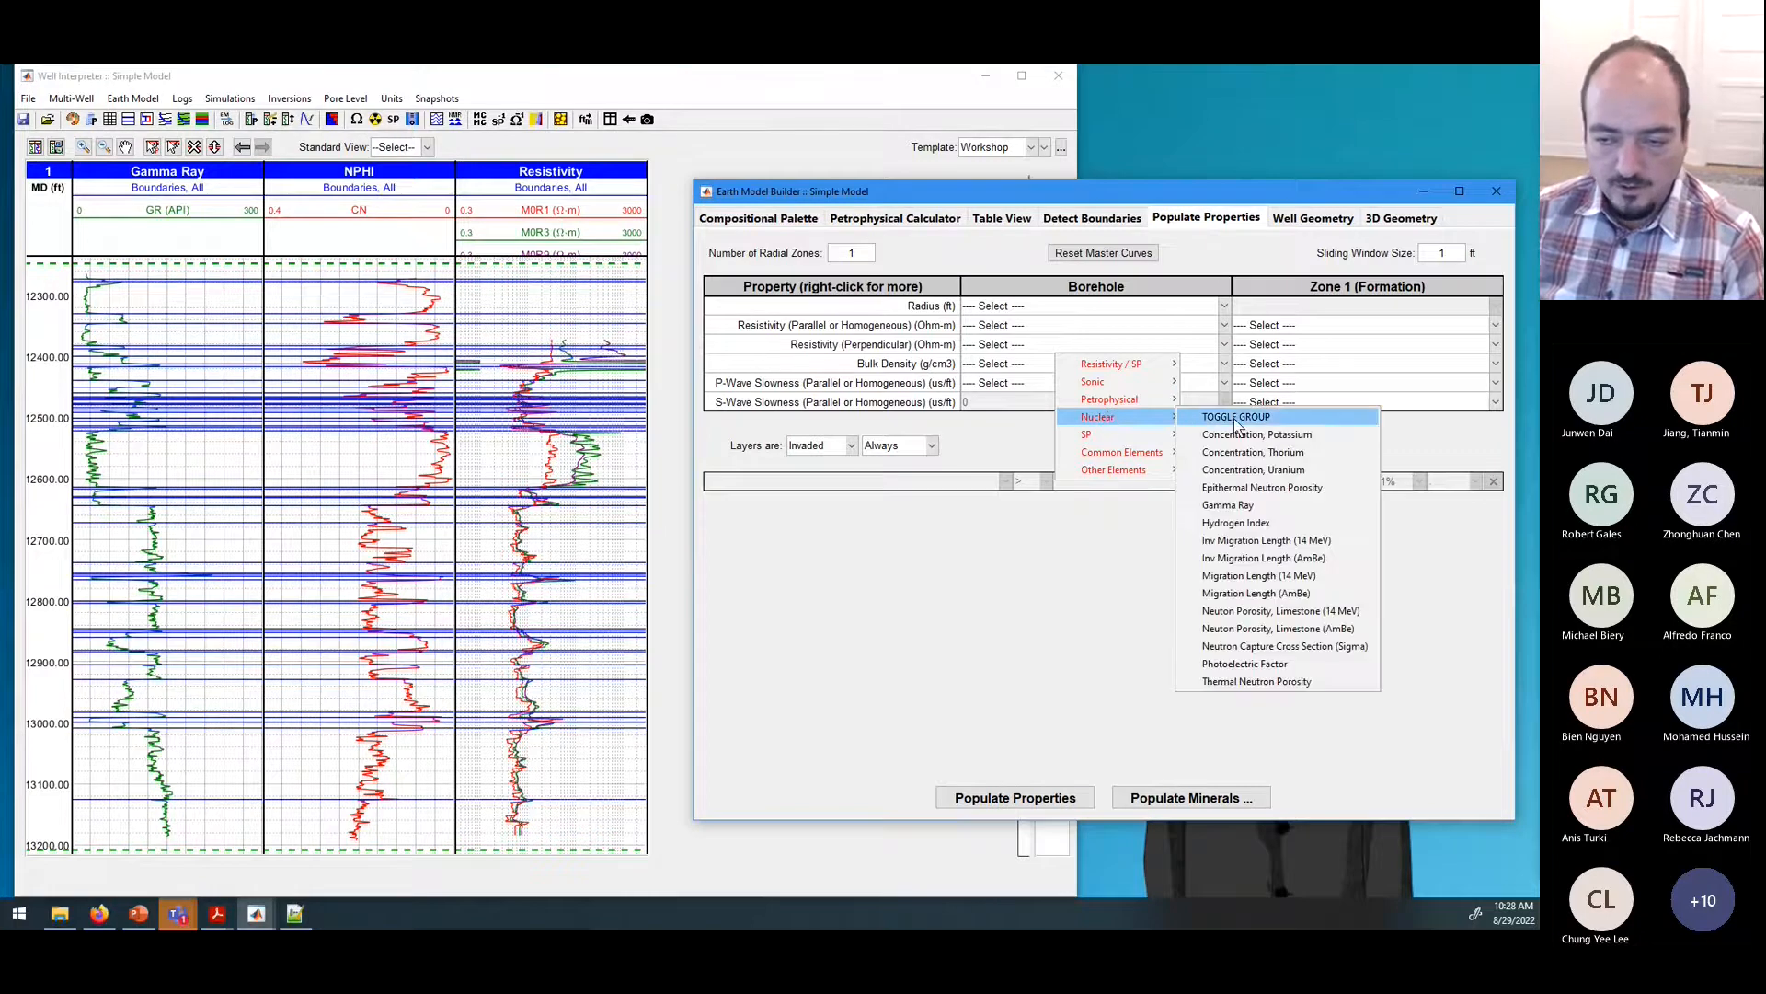
pyautogui.click(1237, 506)
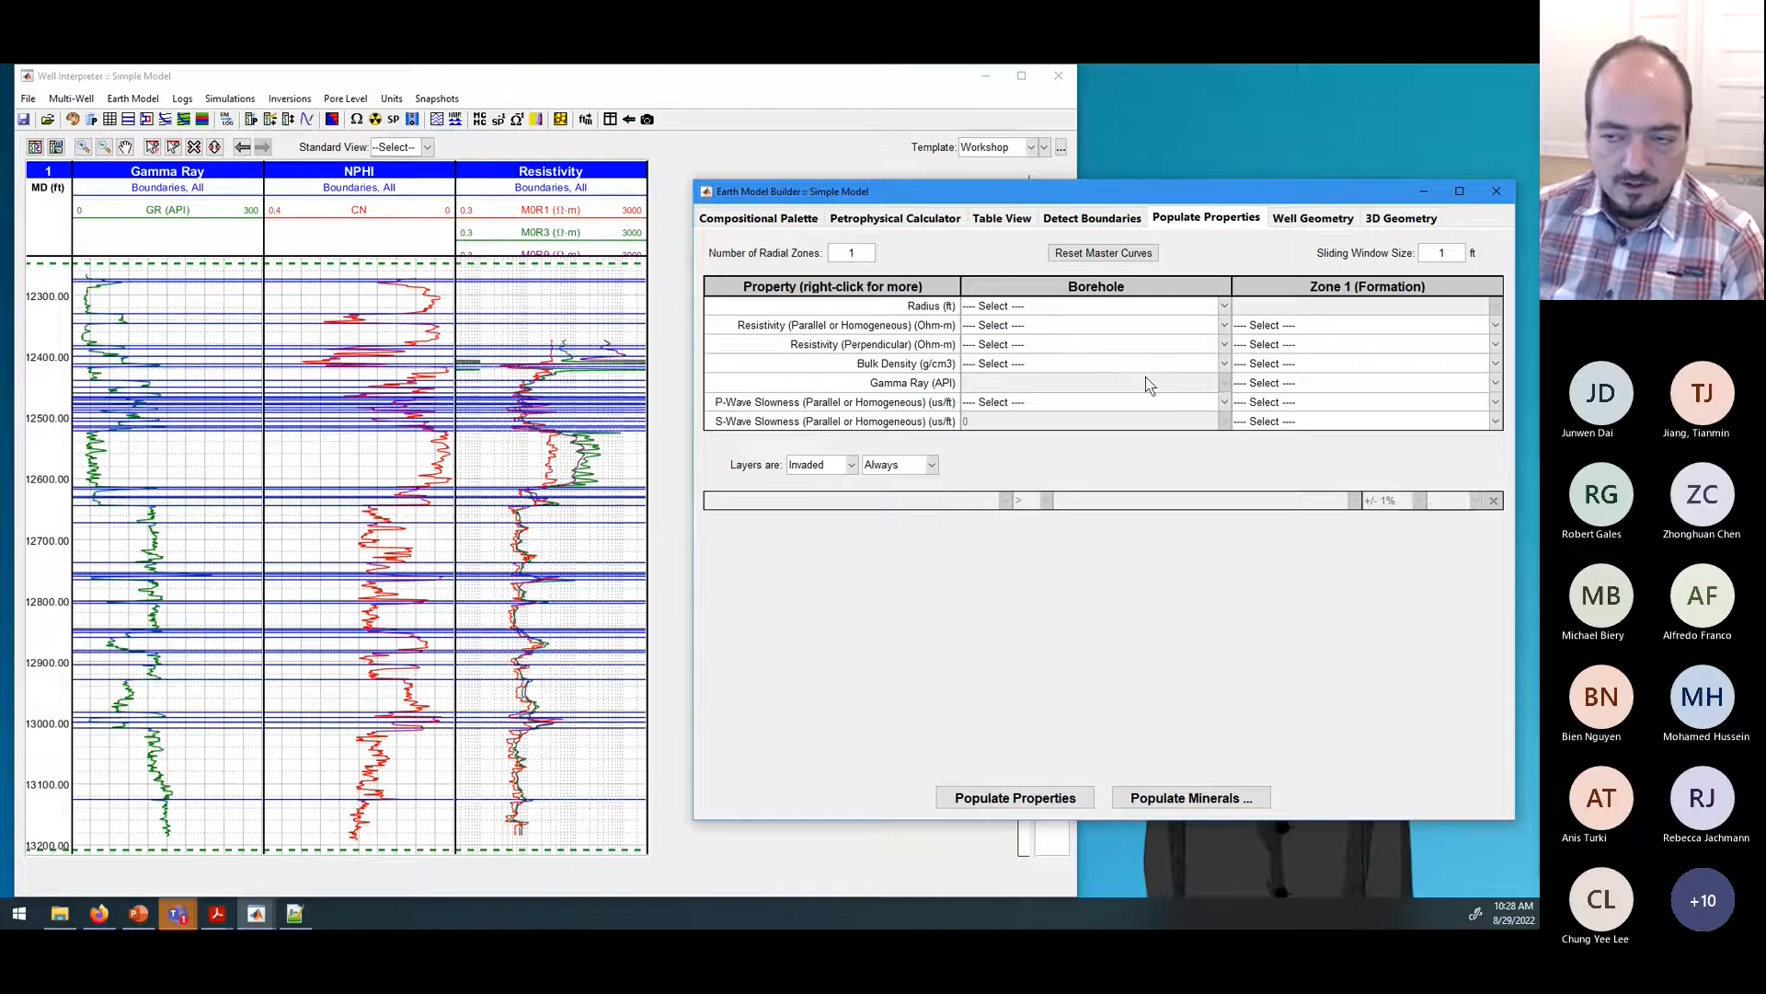
# Step: Assign GR (Sample_LAS_File.las) as the Gamma Ray source for Zone 1 (Formation) and populate the layer properties
pyautogui.click(1496, 383)
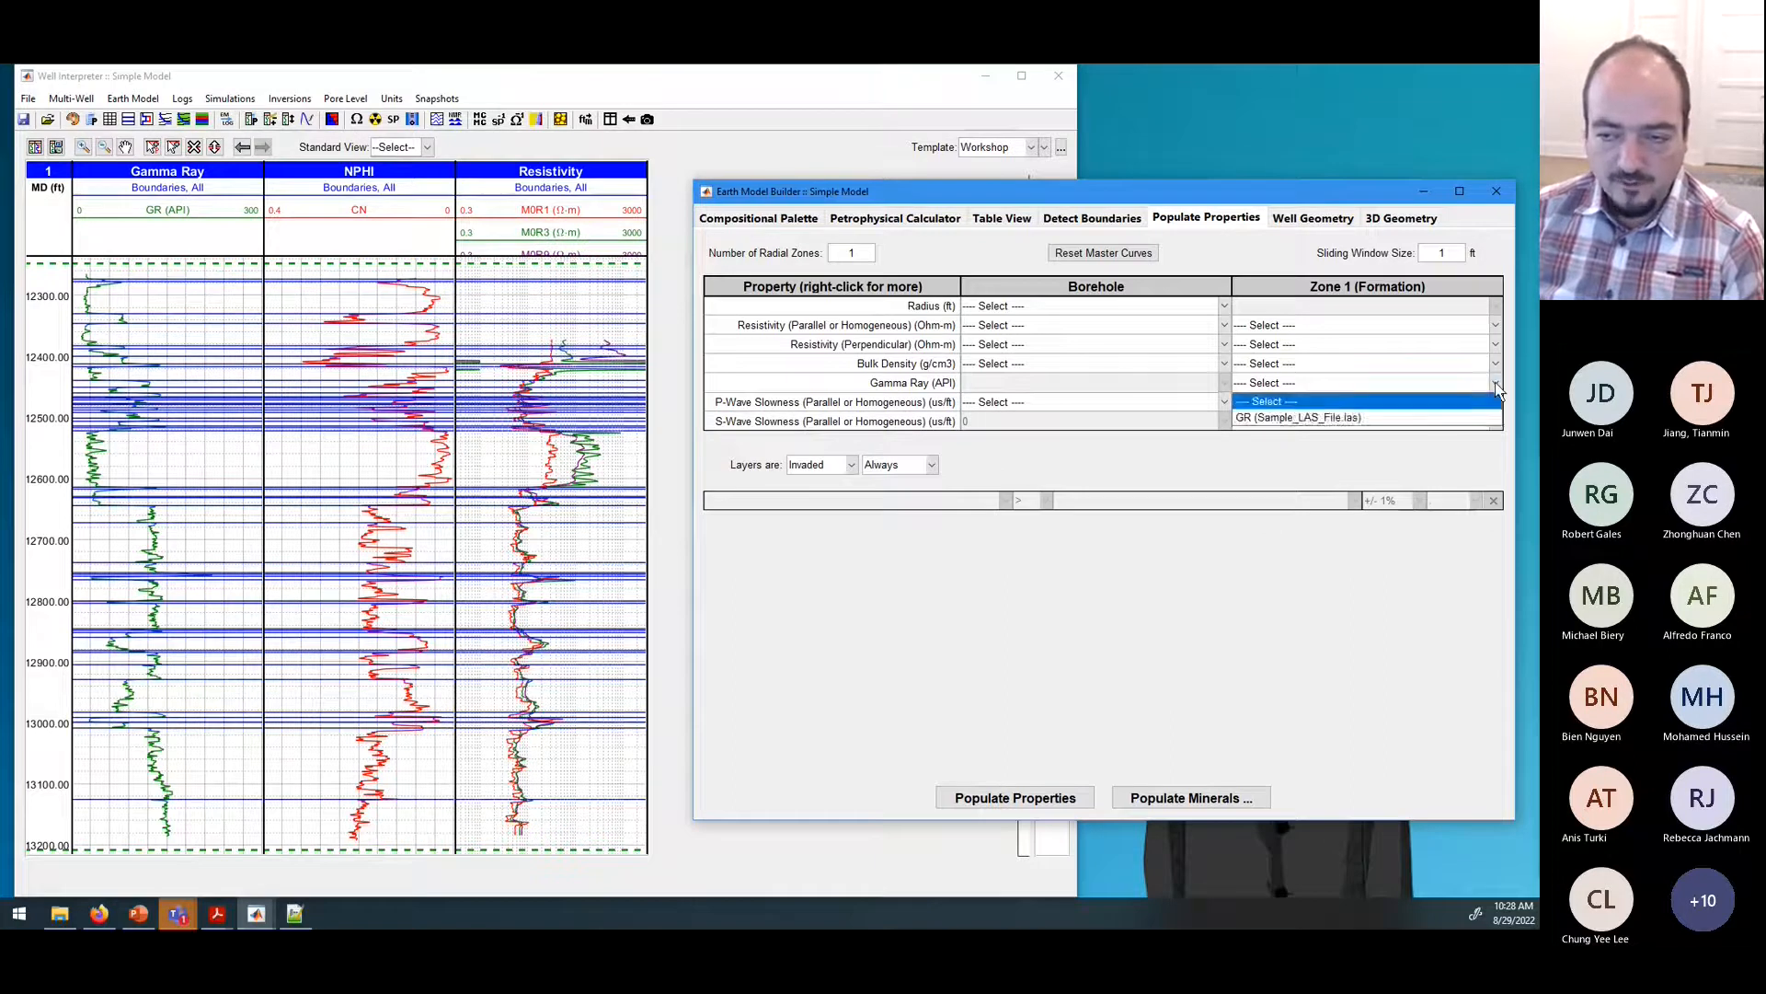
pyautogui.click(1440, 405)
pyautogui.click(1449, 386)
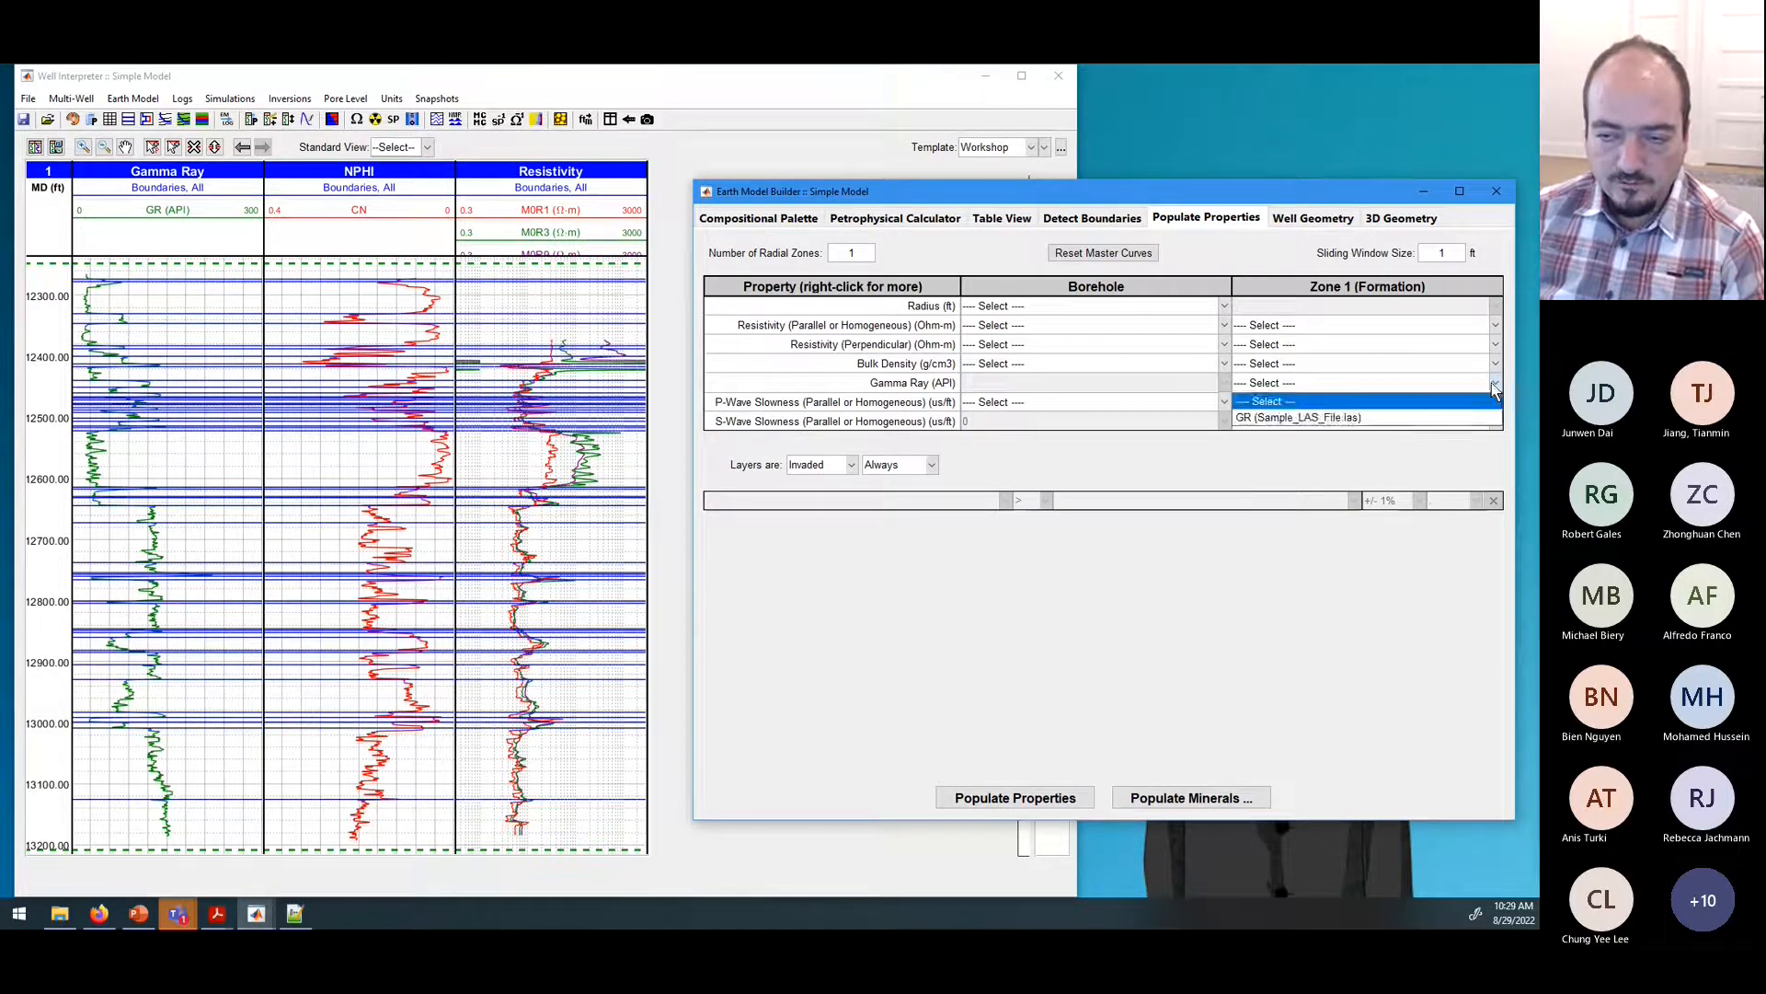
pyautogui.click(1387, 420)
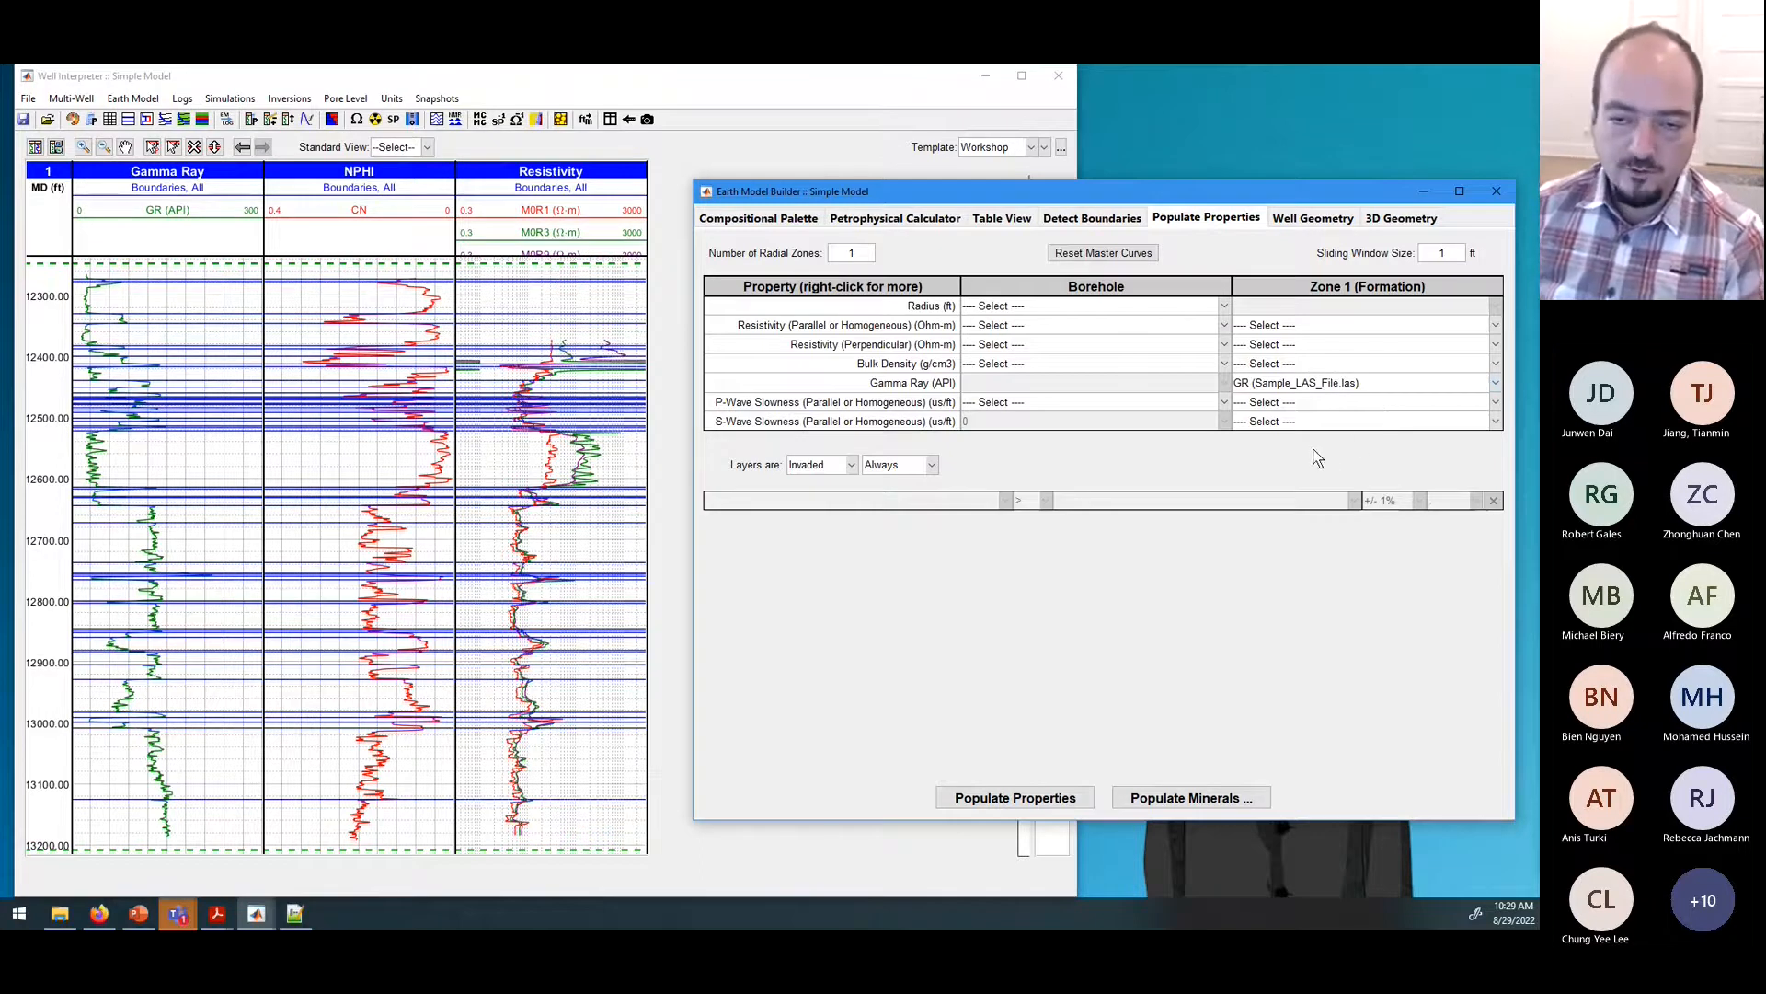
pyautogui.click(1496, 382)
pyautogui.click(1502, 388)
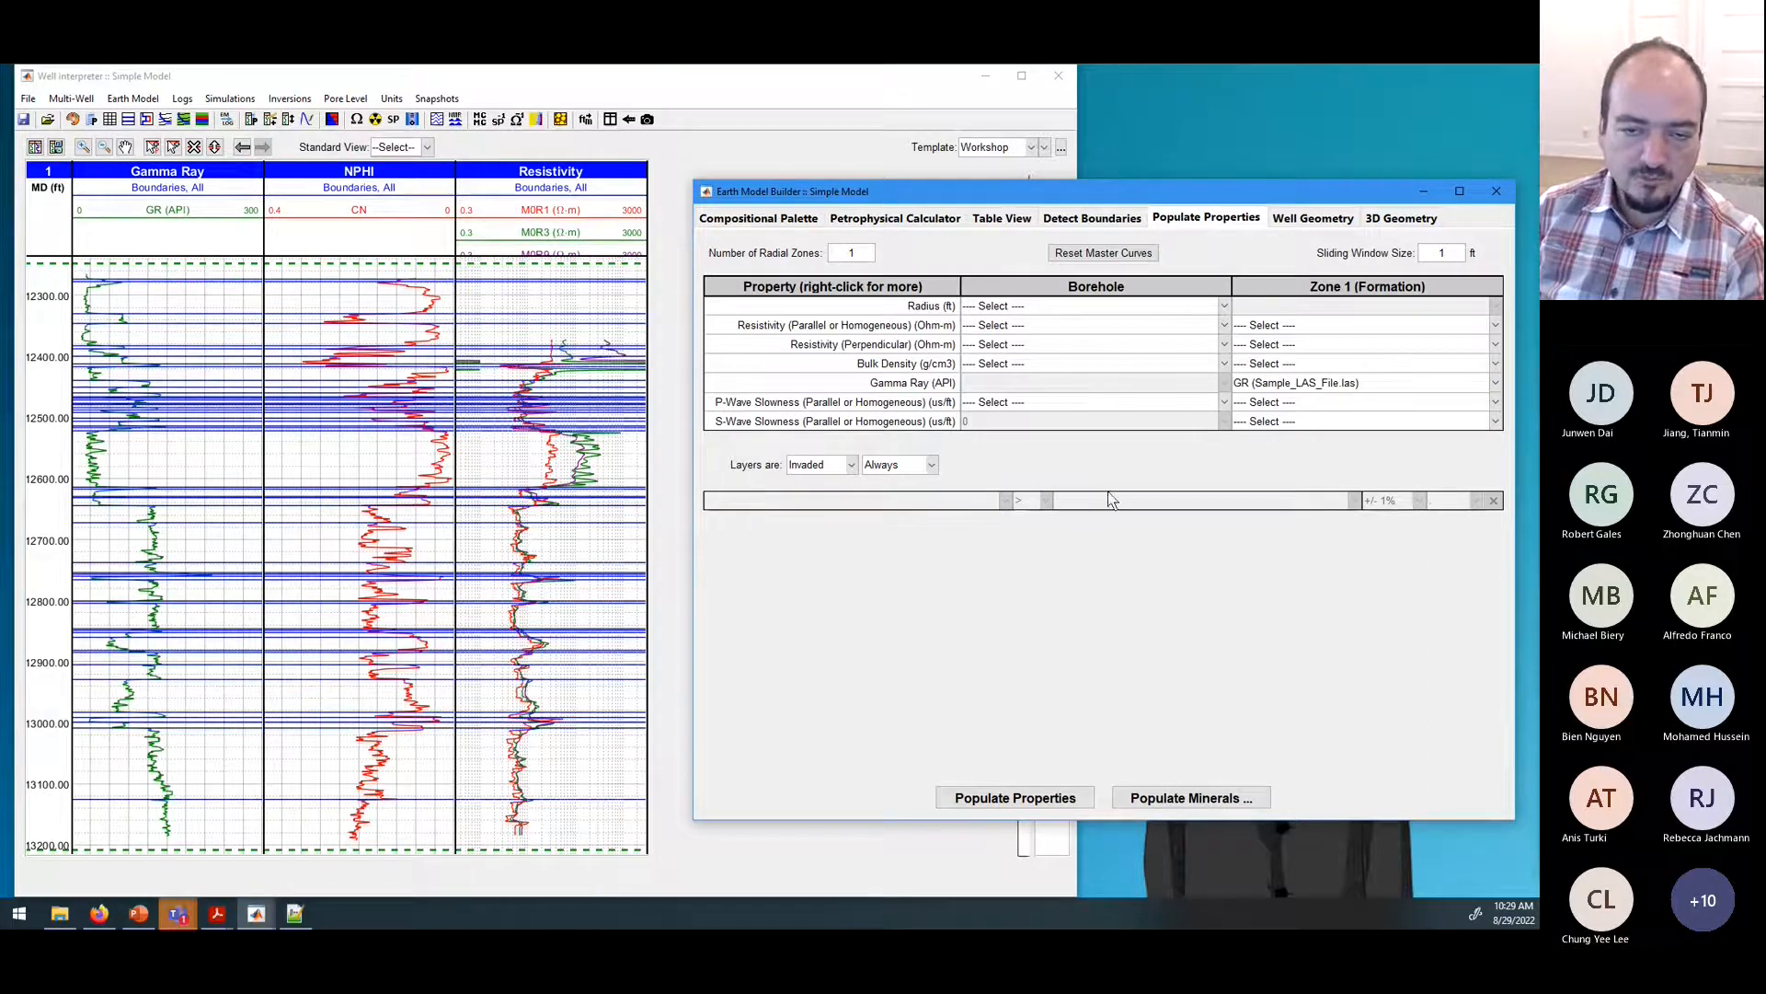
pyautogui.click(1008, 799)
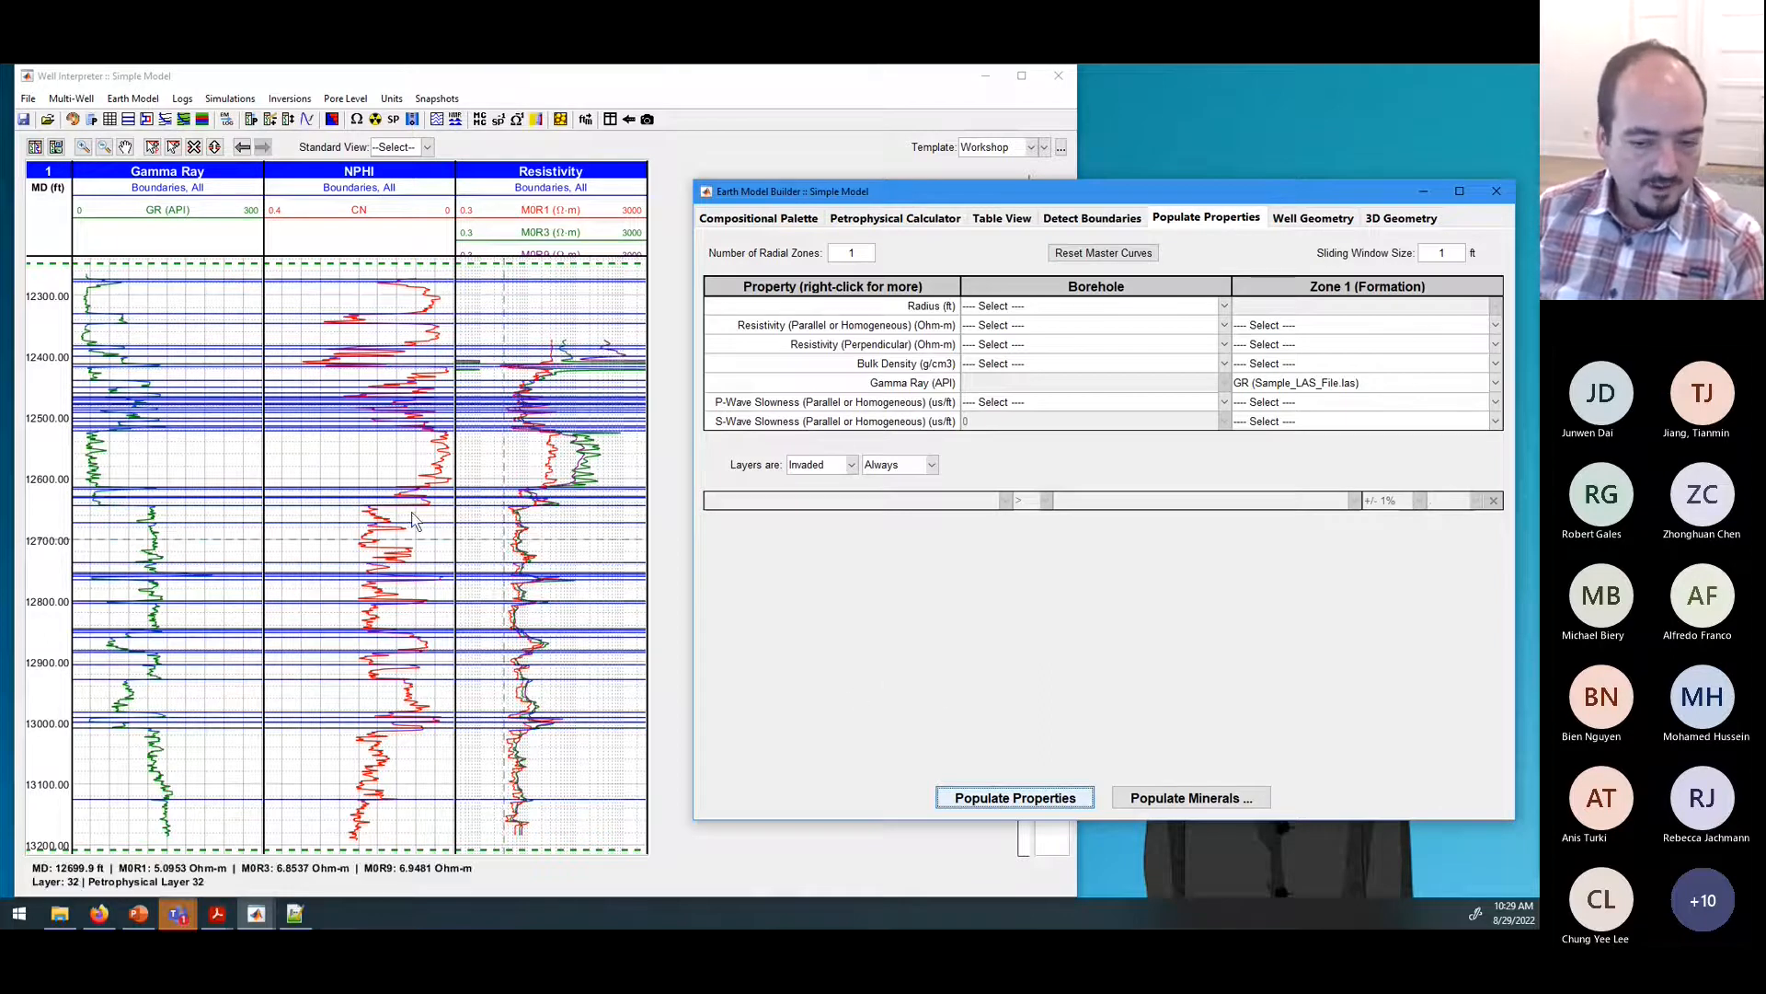
# Step: Add a plot of the Earth Model's Gamma Ray property to the Gamma Ray track, with a line width of 1.5
pyautogui.doubleClick(186, 473)
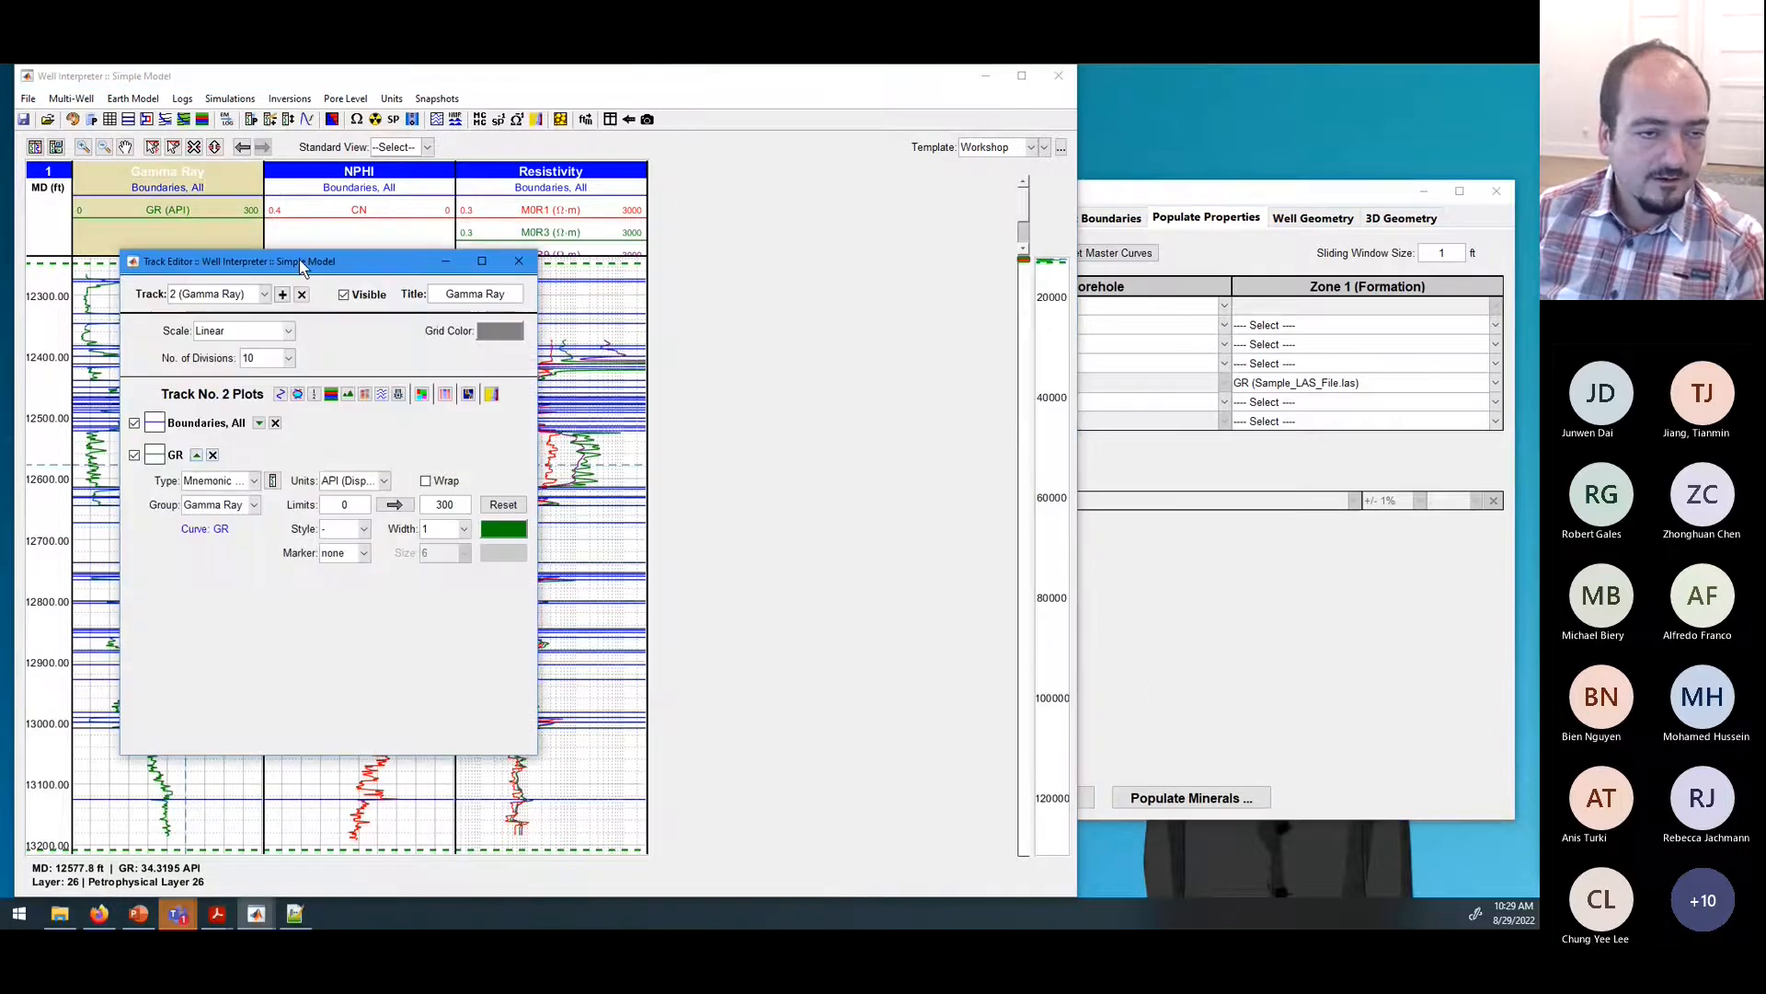
pyautogui.moveTo(302, 262); pyautogui.dragTo(752, 226)
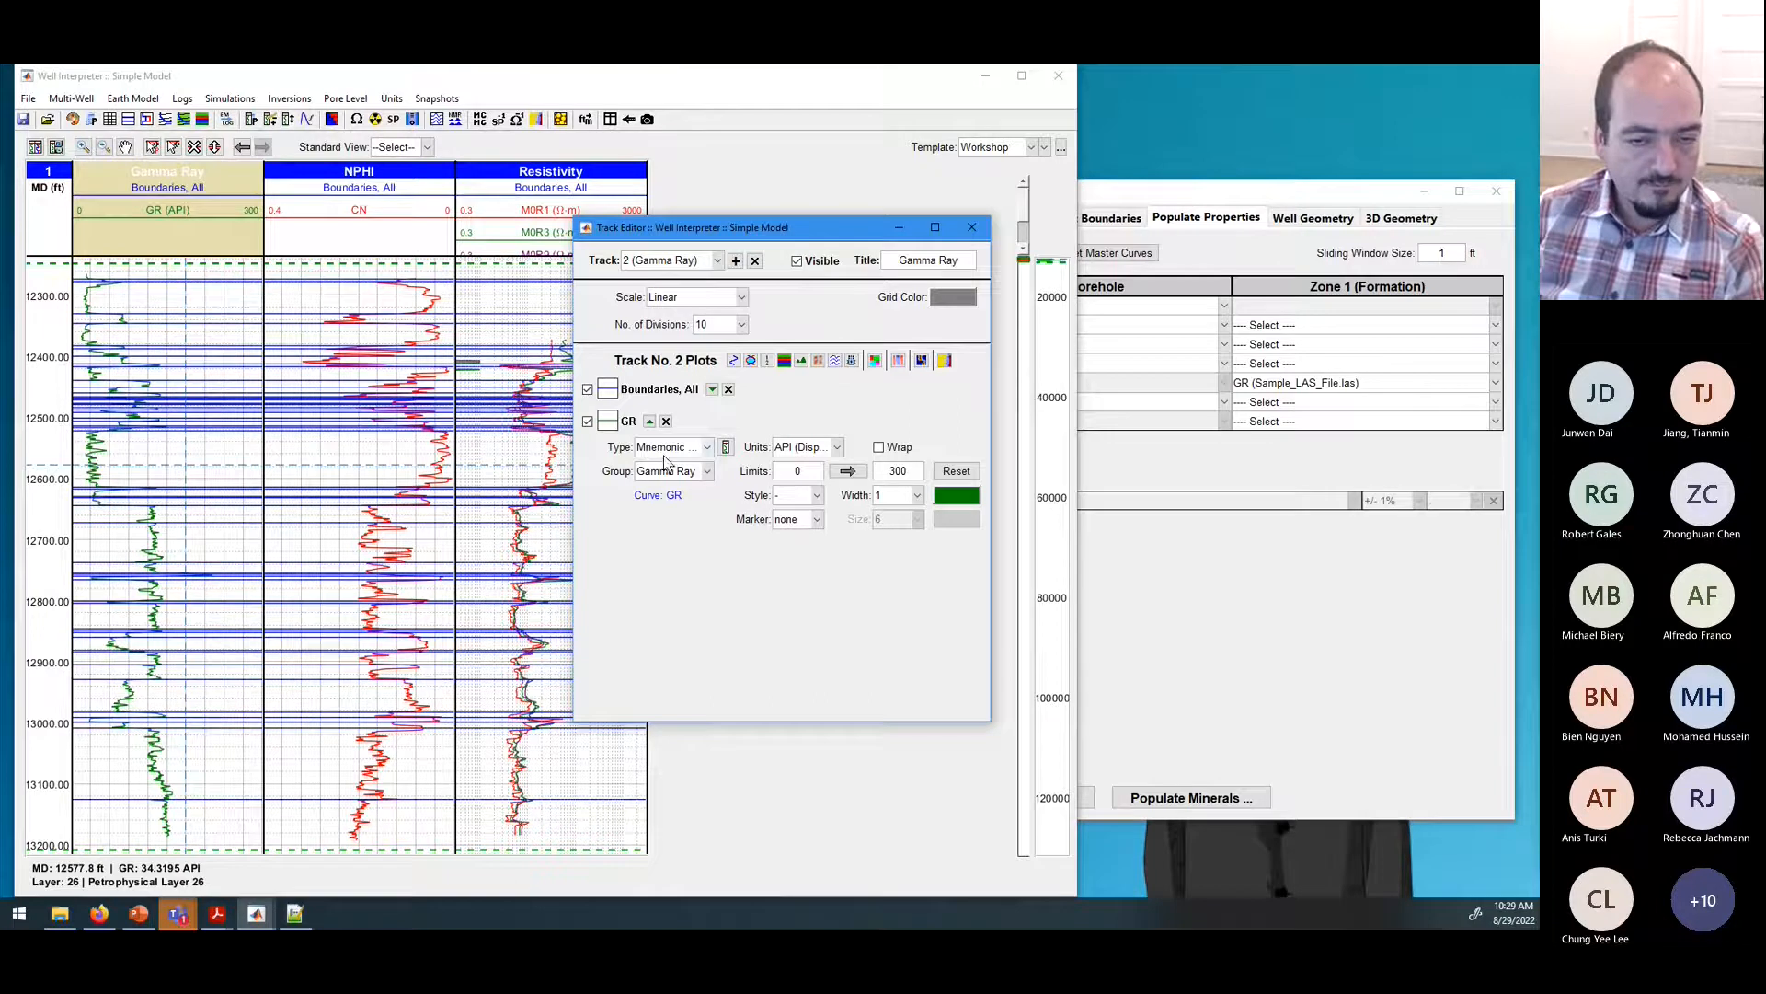
pyautogui.click(733, 359)
pyautogui.click(708, 479)
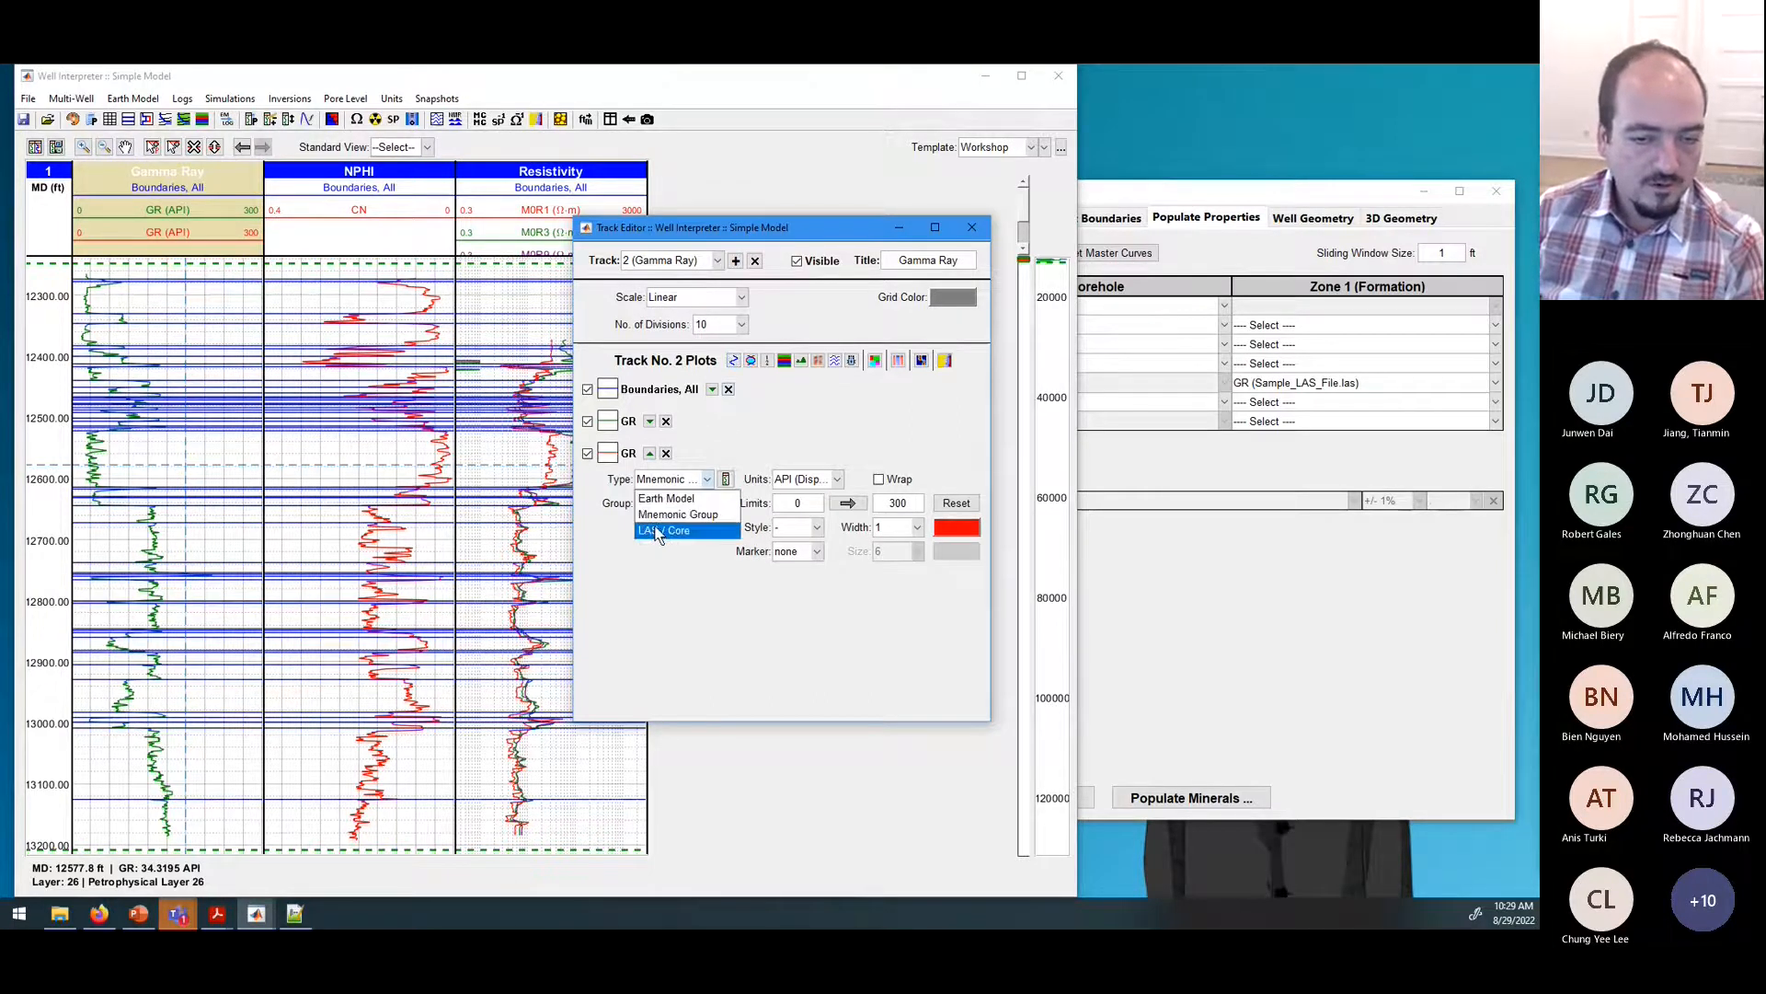
pyautogui.click(666, 497)
pyautogui.click(701, 505)
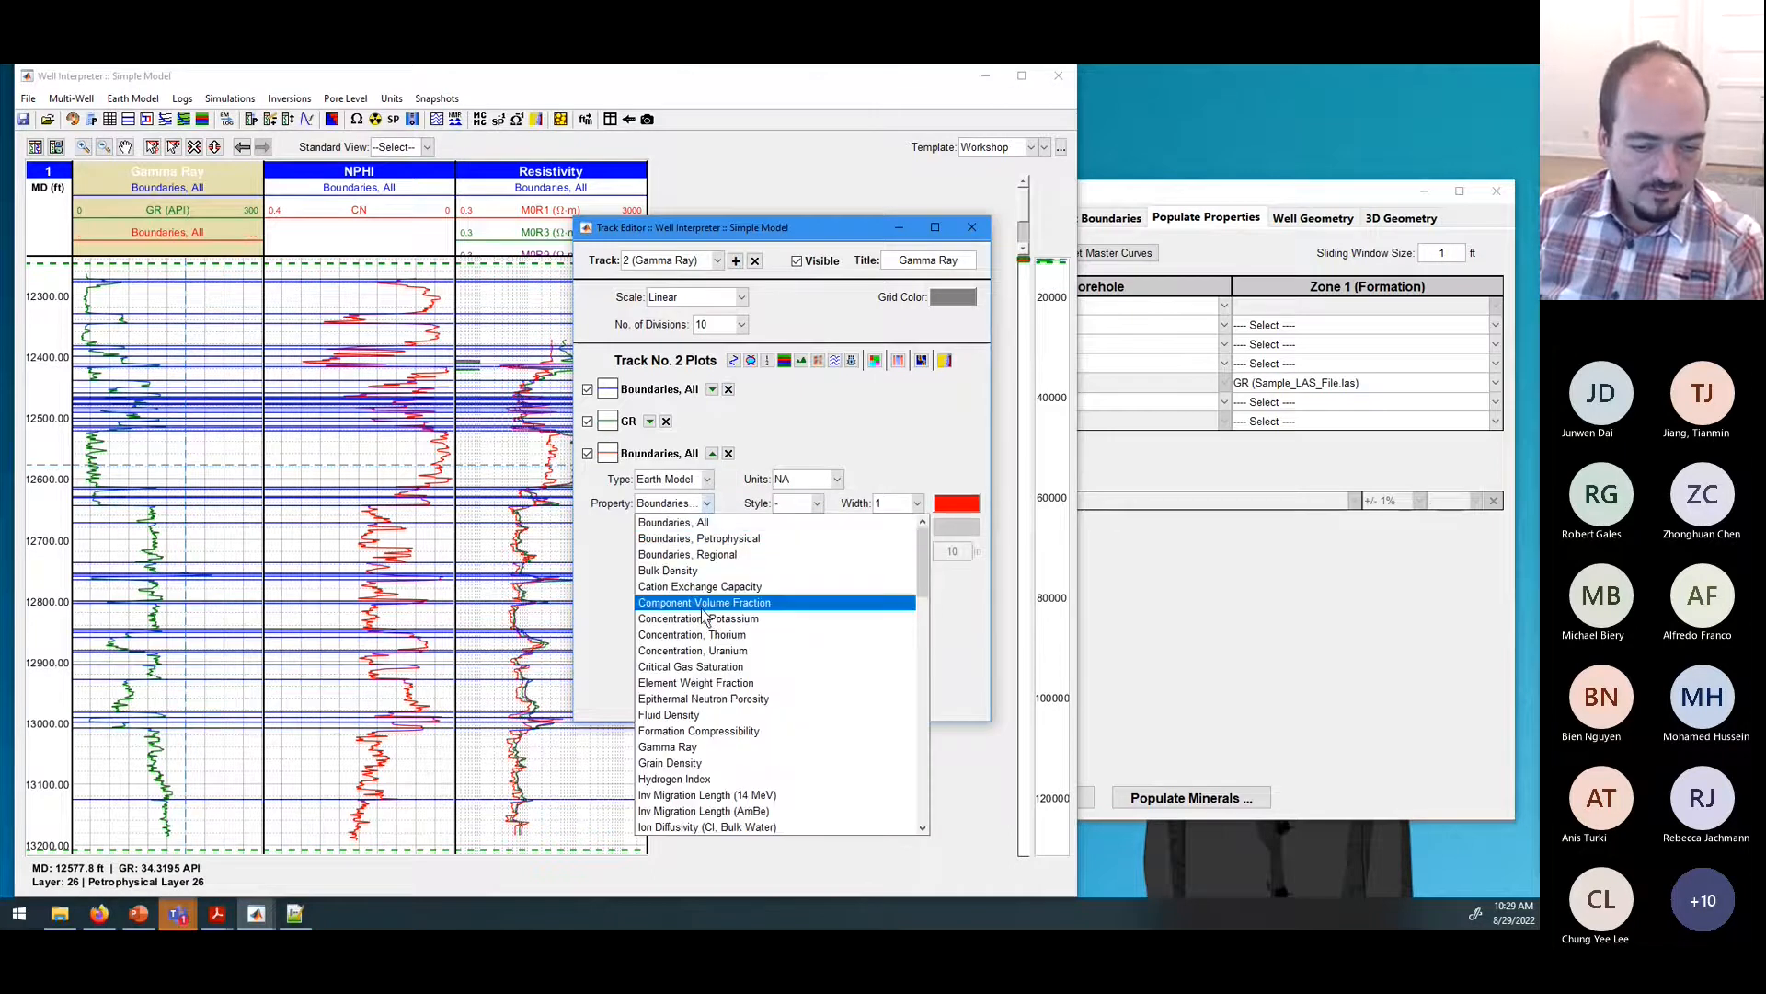
pyautogui.scroll(-5, 692, 614)
pyautogui.click(692, 614)
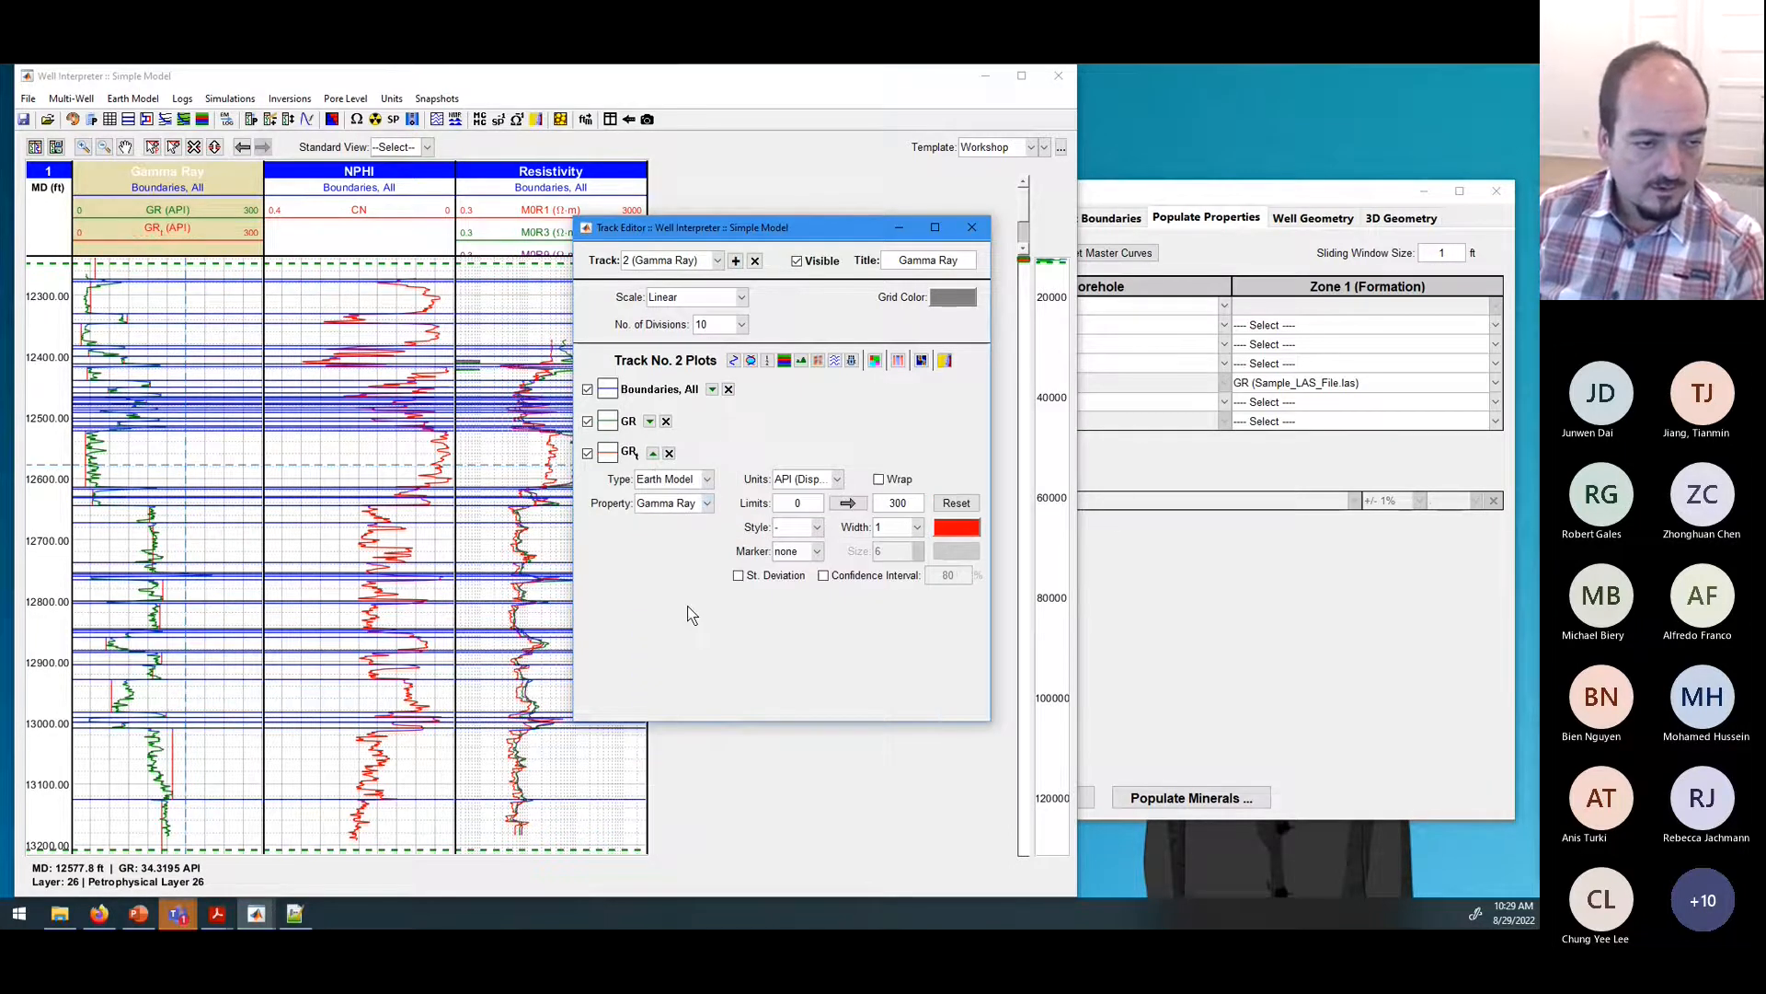
pyautogui.click(888, 527)
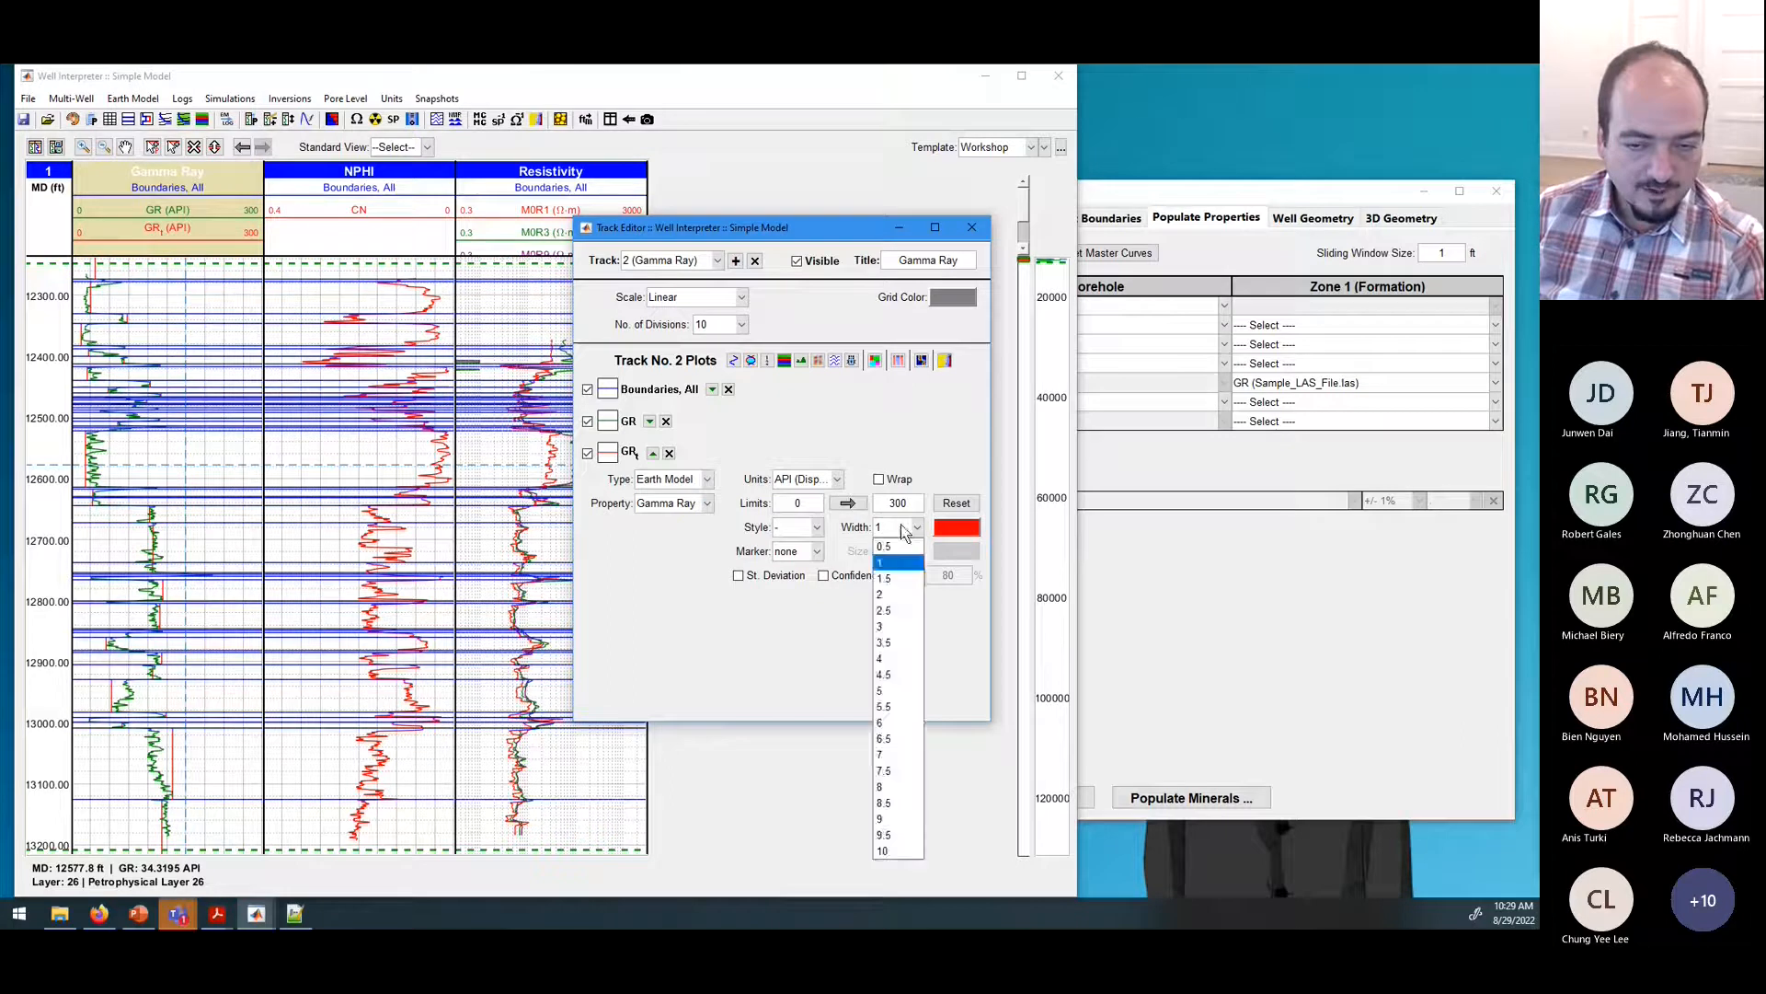
pyautogui.click(893, 566)
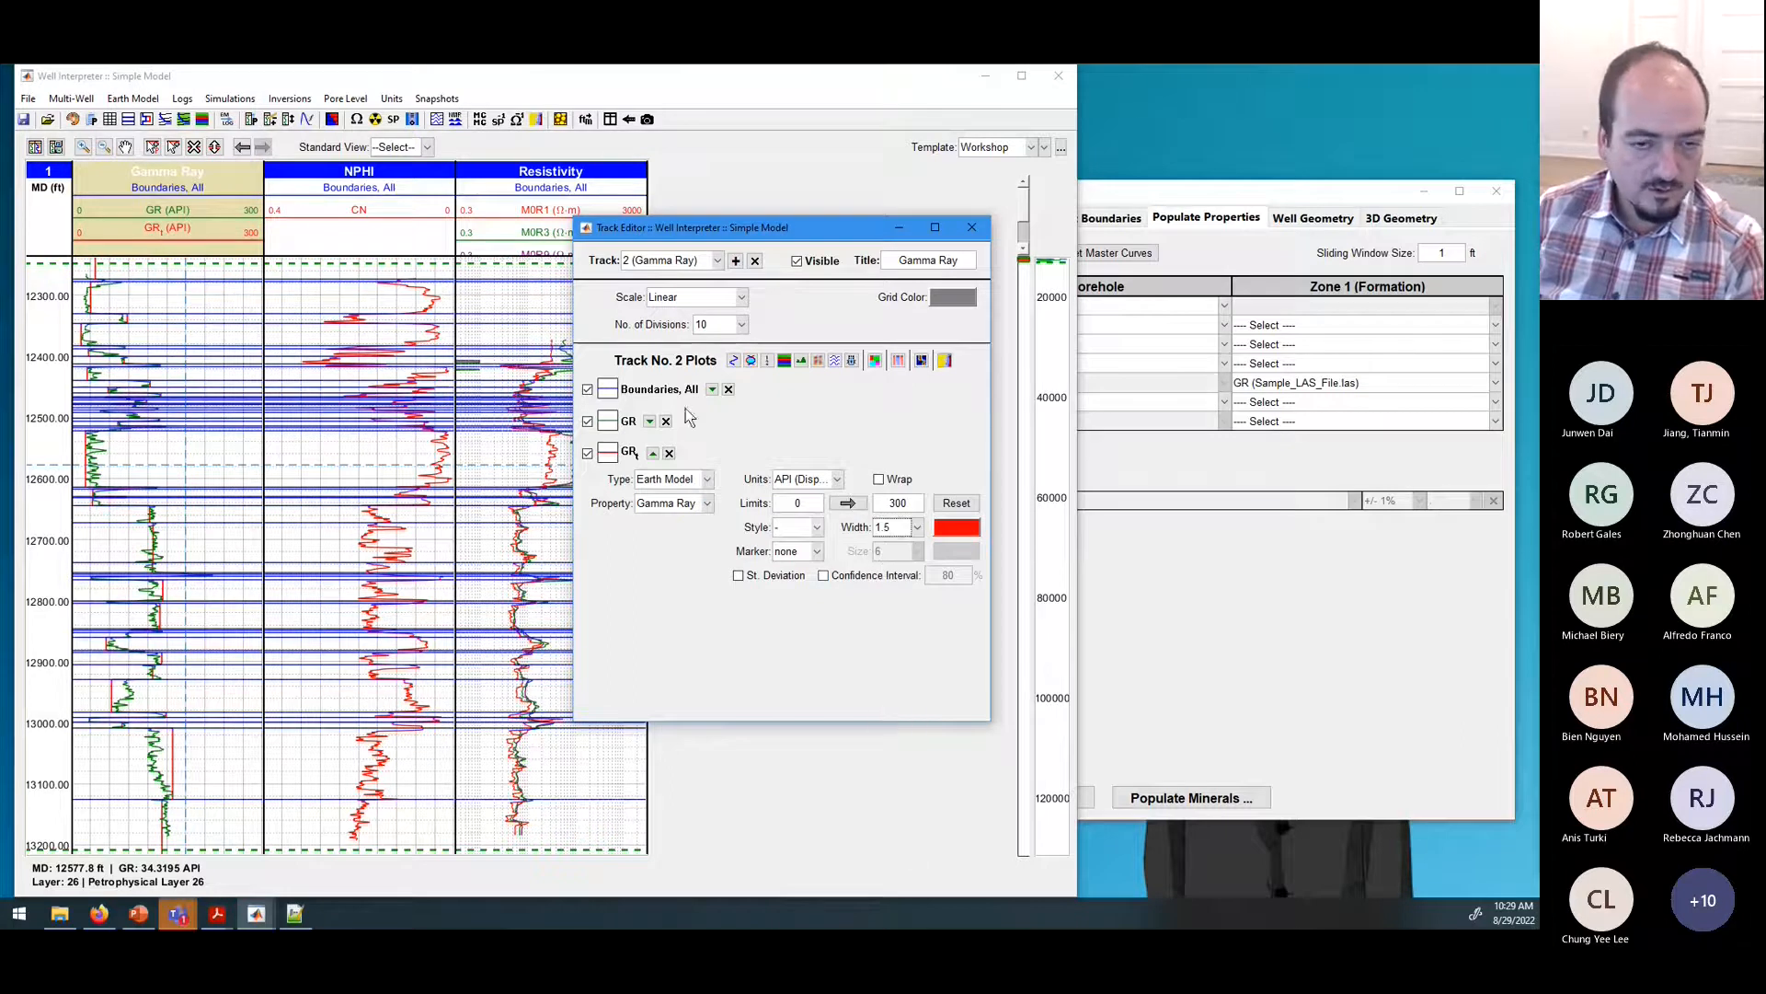
# Step: Set the line width of the Boundaries, All plot in the Gamma Ray track to 0.5
pyautogui.click(713, 390)
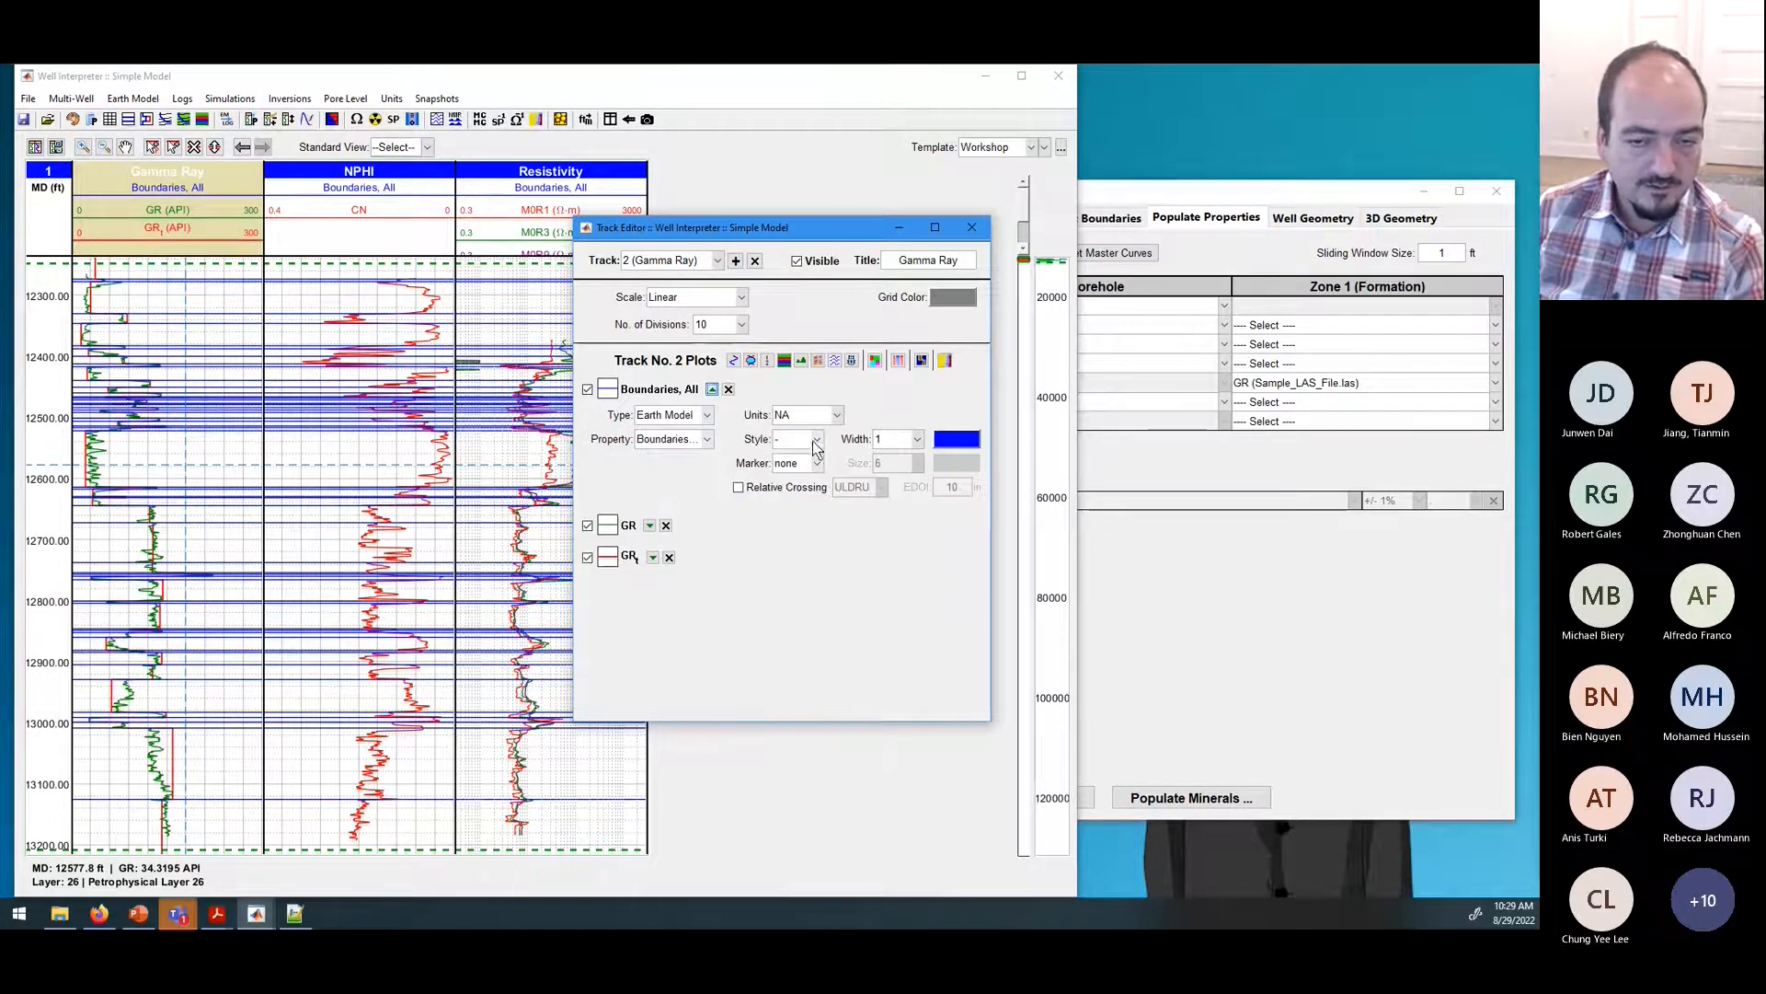
pyautogui.click(893, 439)
pyautogui.click(899, 459)
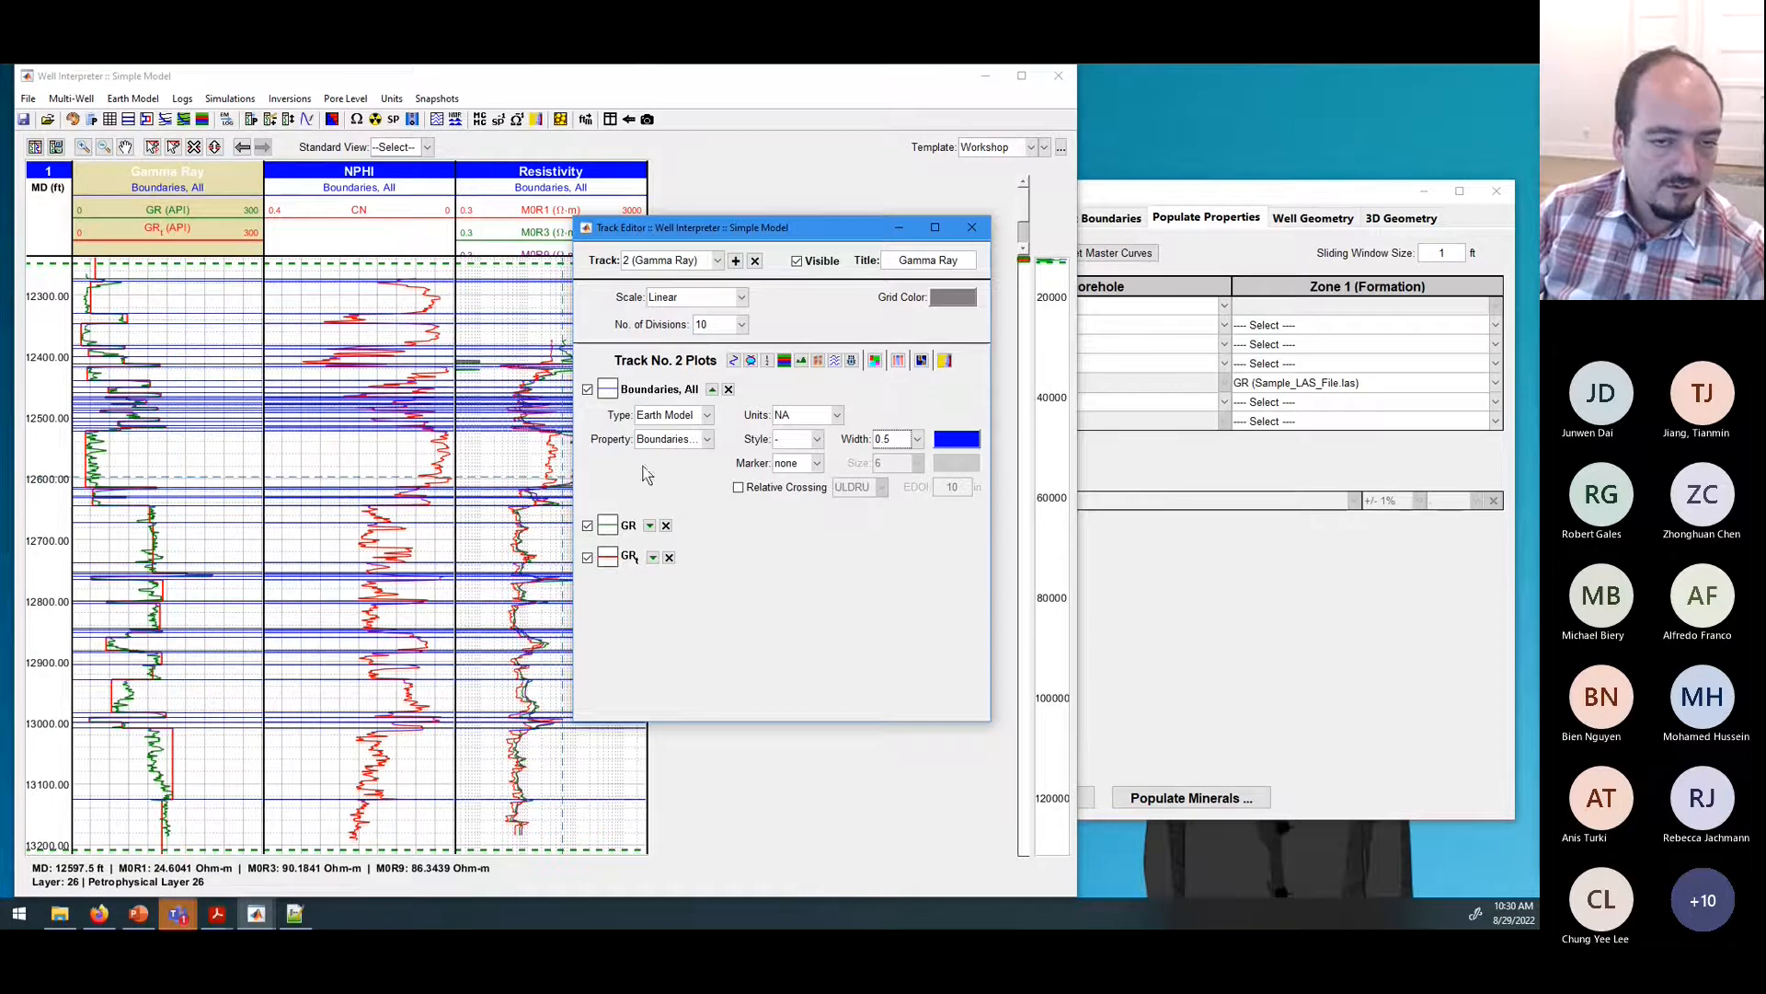
# Step: Set the line width of the Boundaries, All plot in the NPHI track to 0.5
pyautogui.click(692, 264)
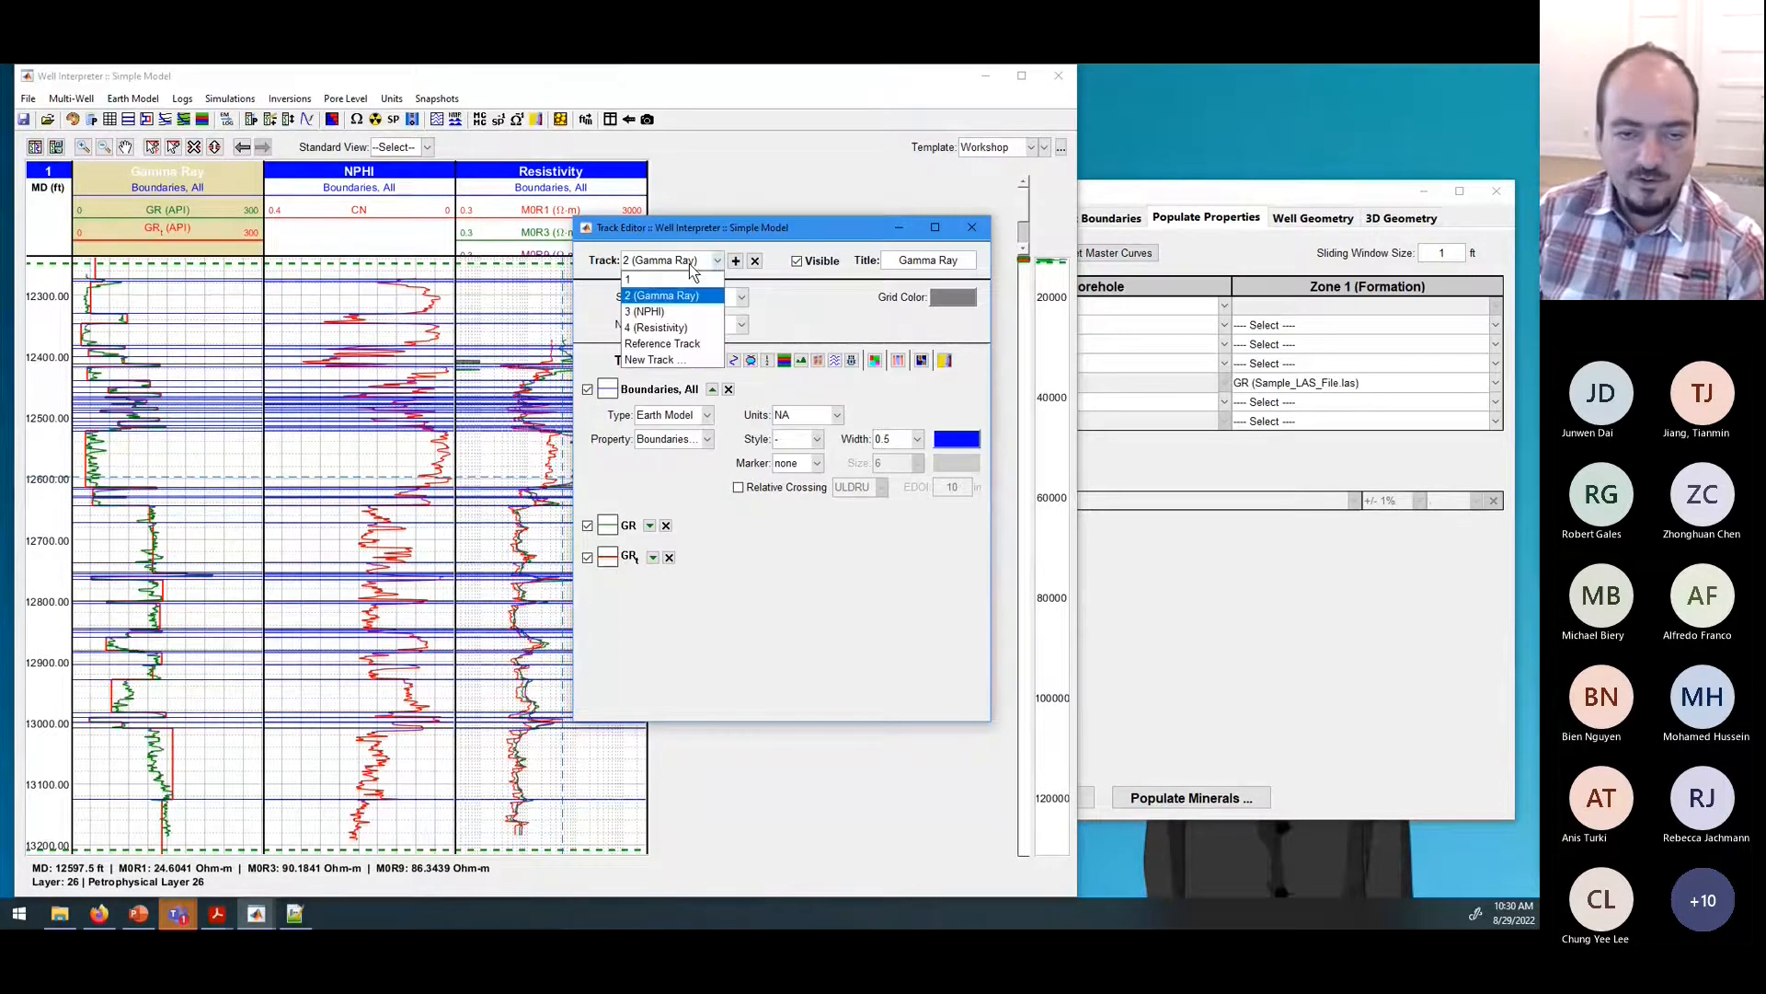
pyautogui.click(679, 313)
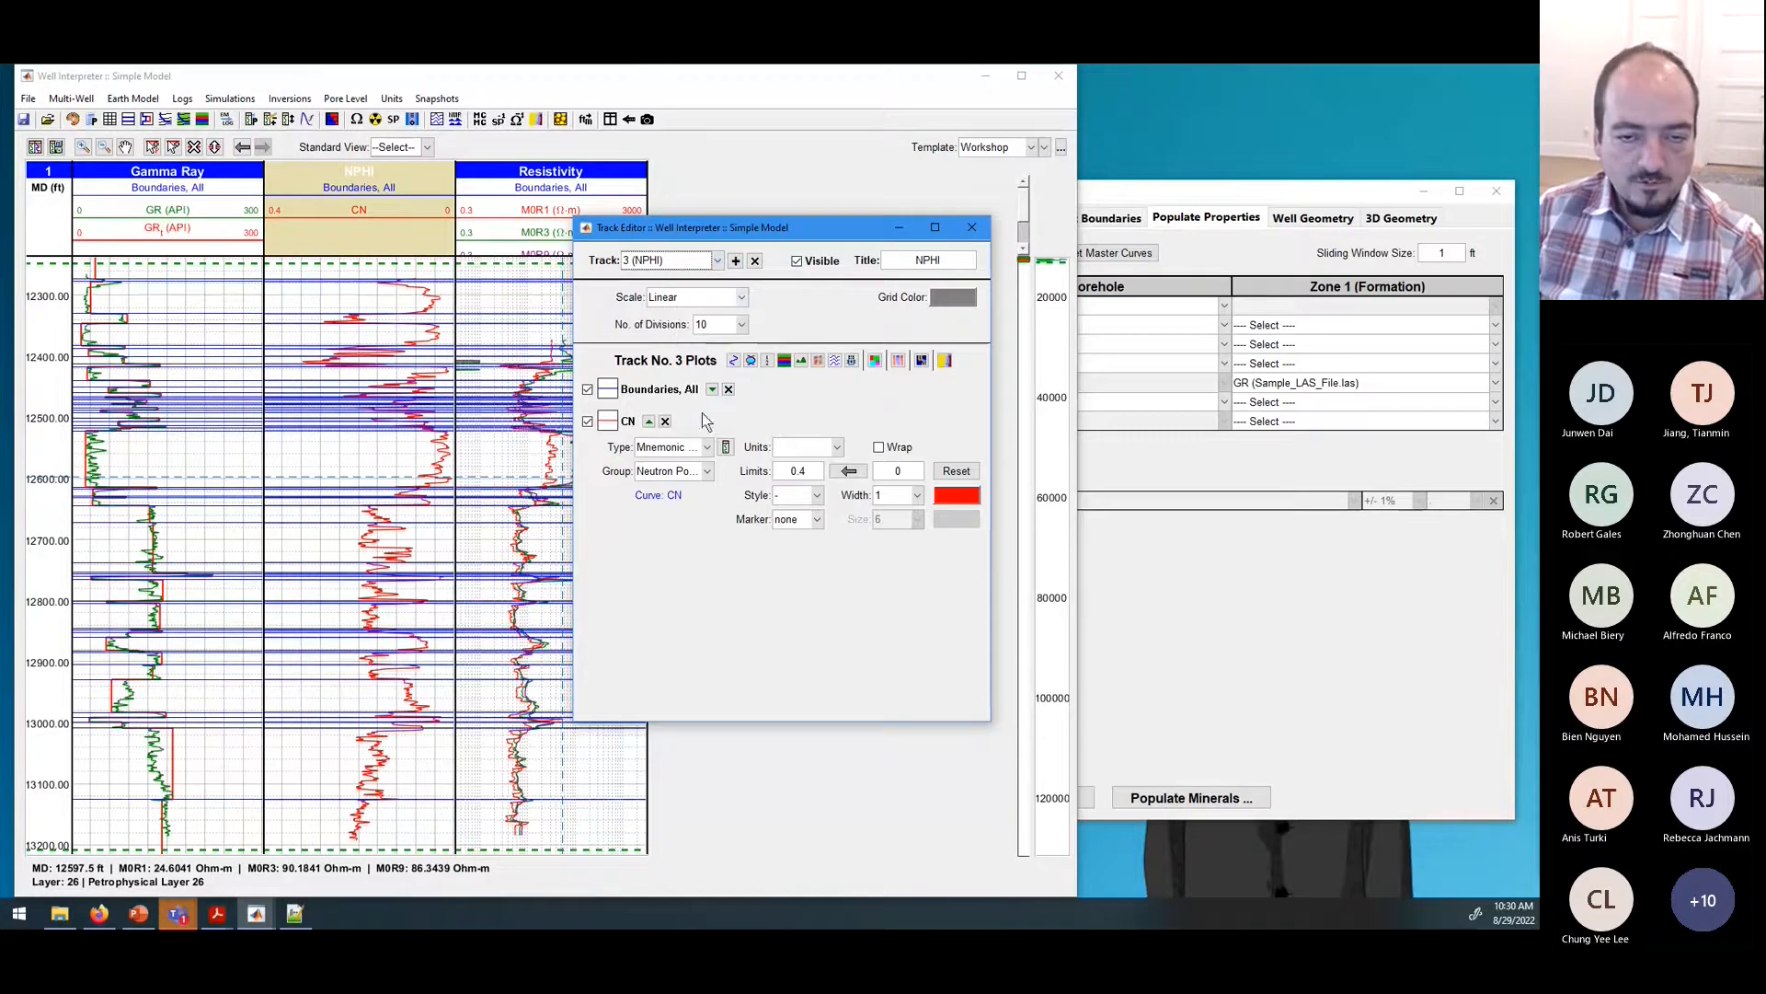
pyautogui.click(712, 390)
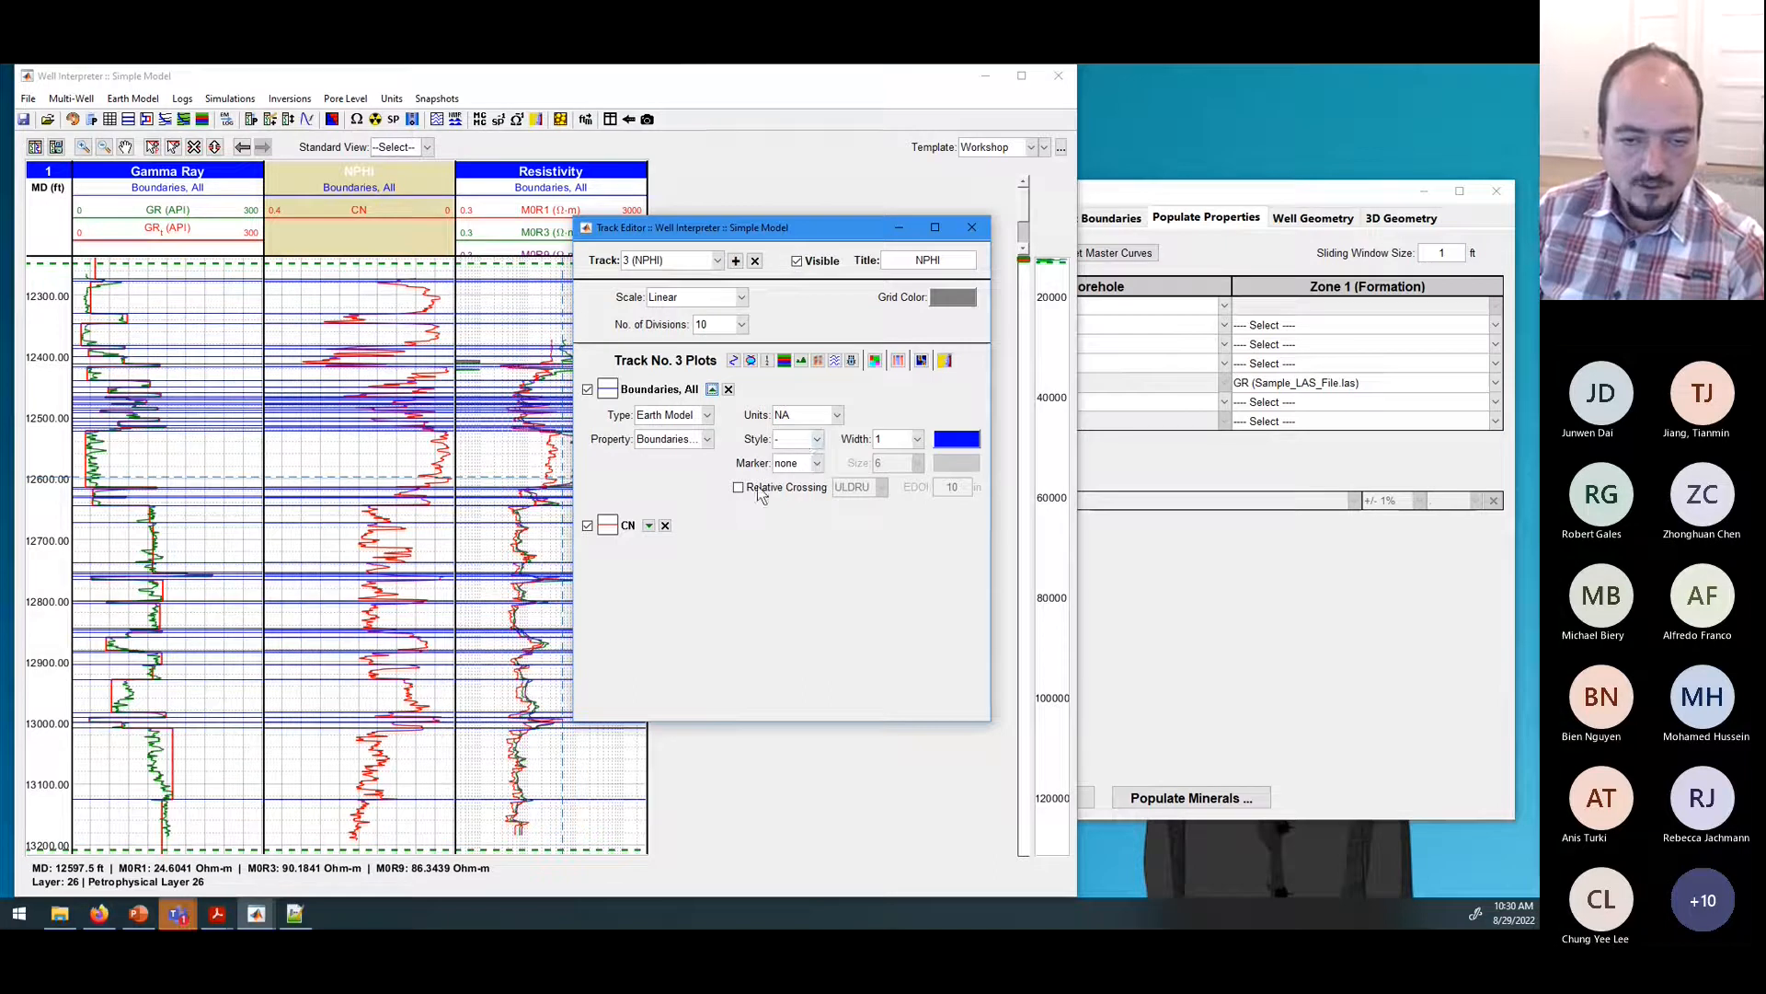
pyautogui.click(917, 438)
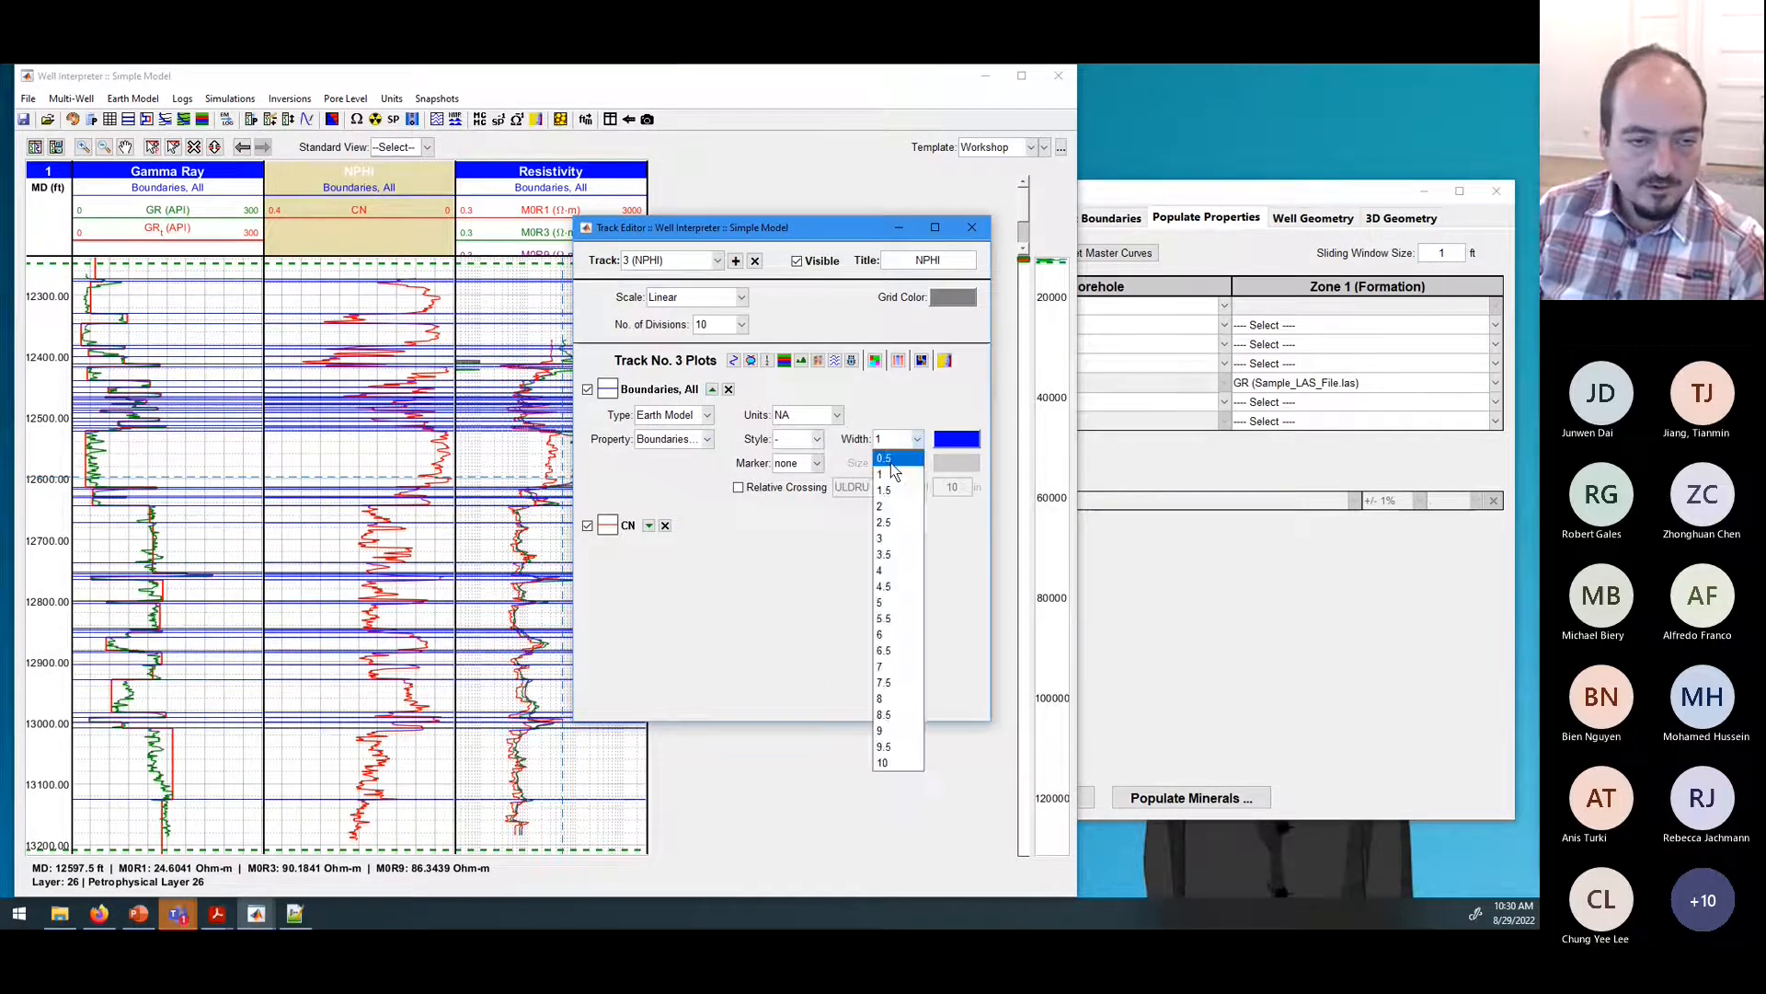
pyautogui.click(891, 462)
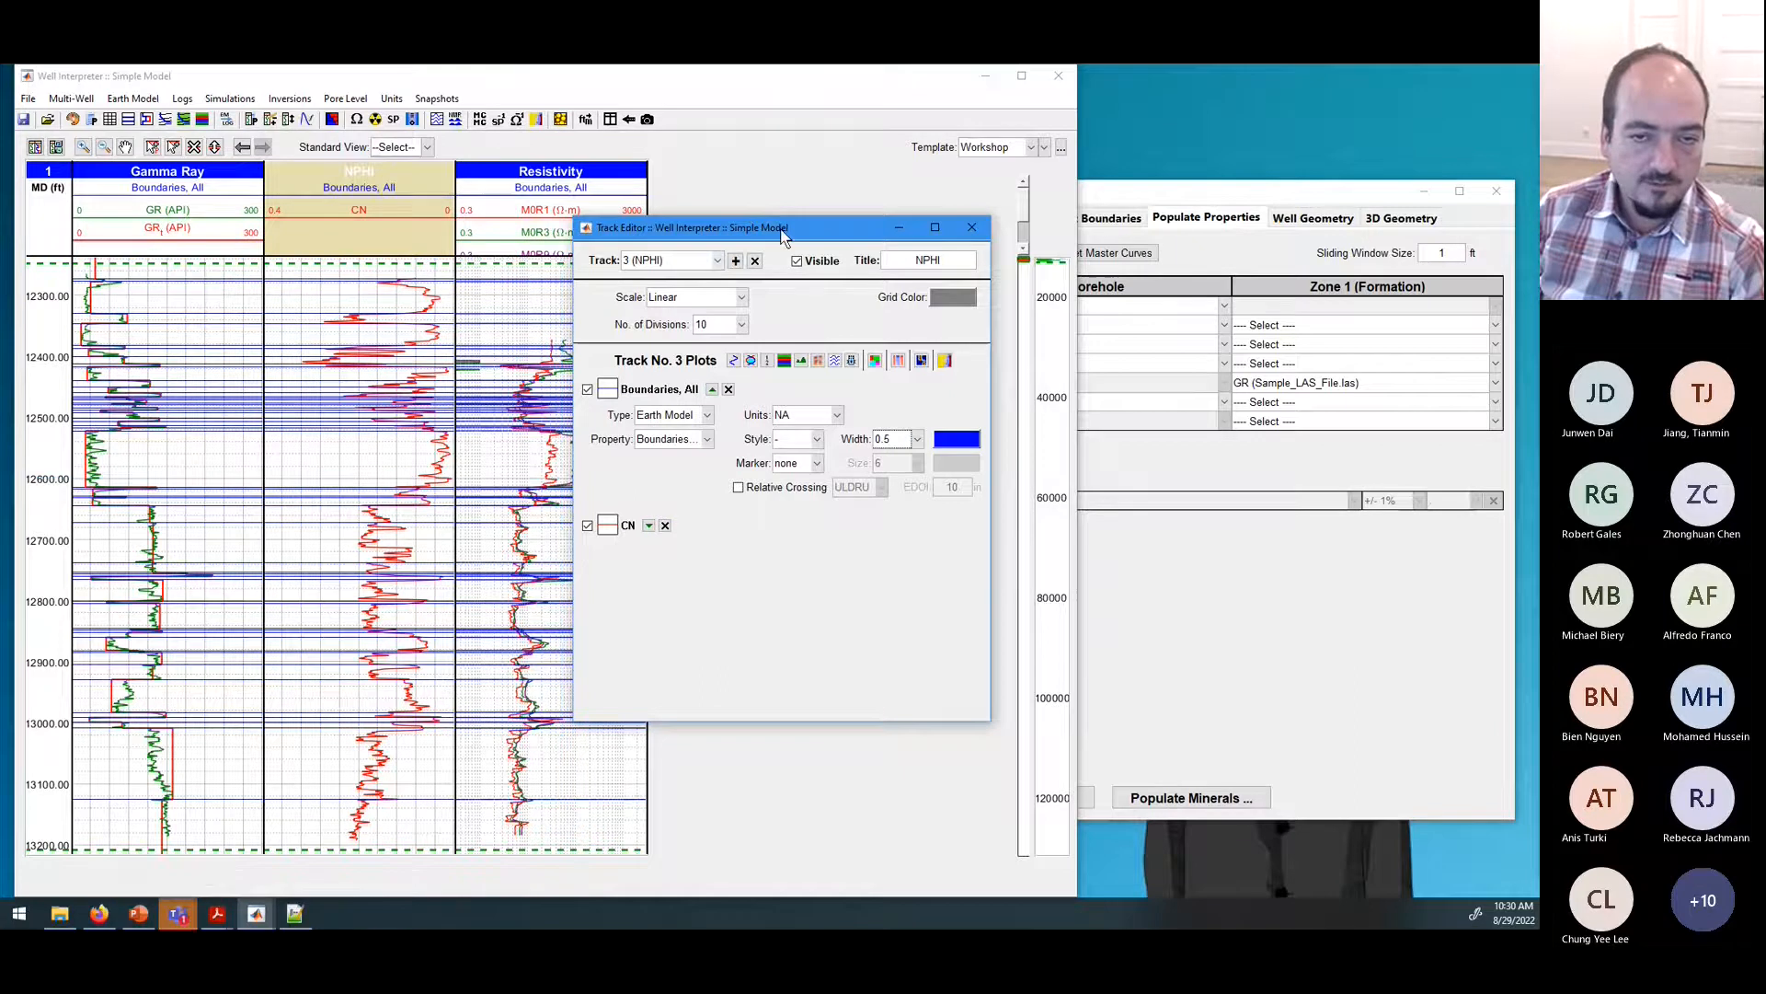
# Step: Set the line width of the Boundaries, All plot in the Resistivity track to 0.5 and close the Track Editor
pyautogui.moveTo(782, 235); pyautogui.dragTo(1017, 267)
pyautogui.click(953, 292)
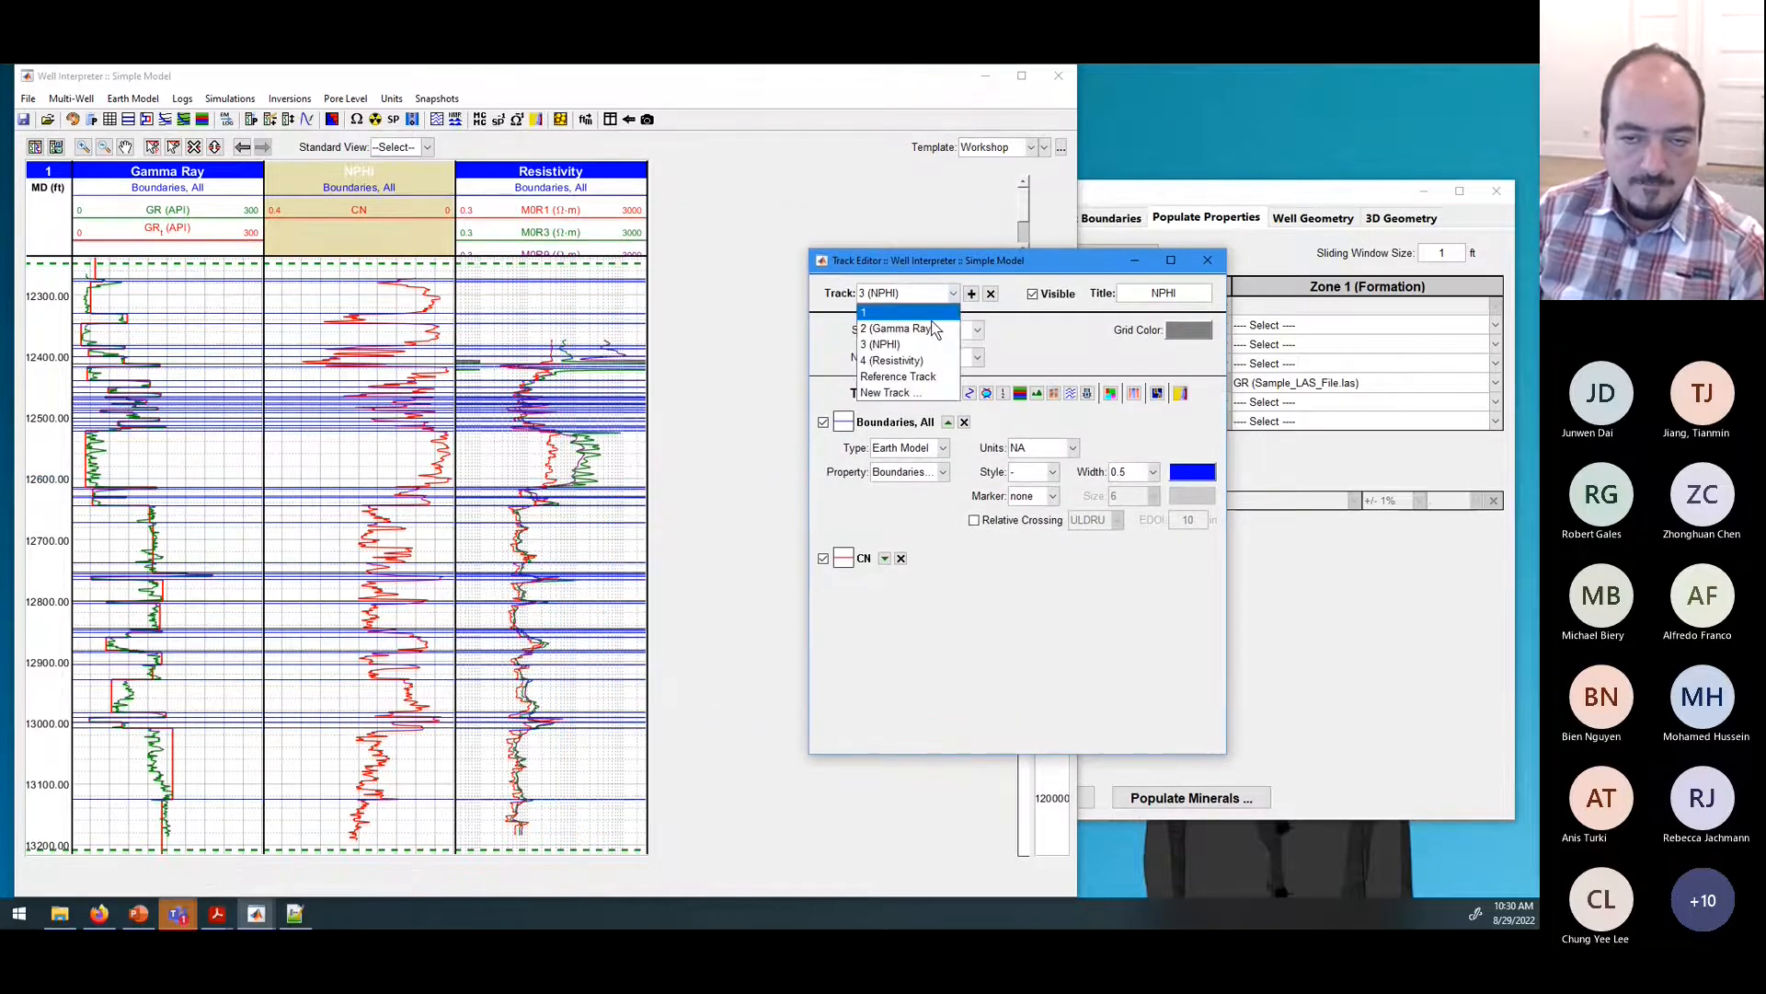
pyautogui.click(888, 365)
pyautogui.click(1139, 505)
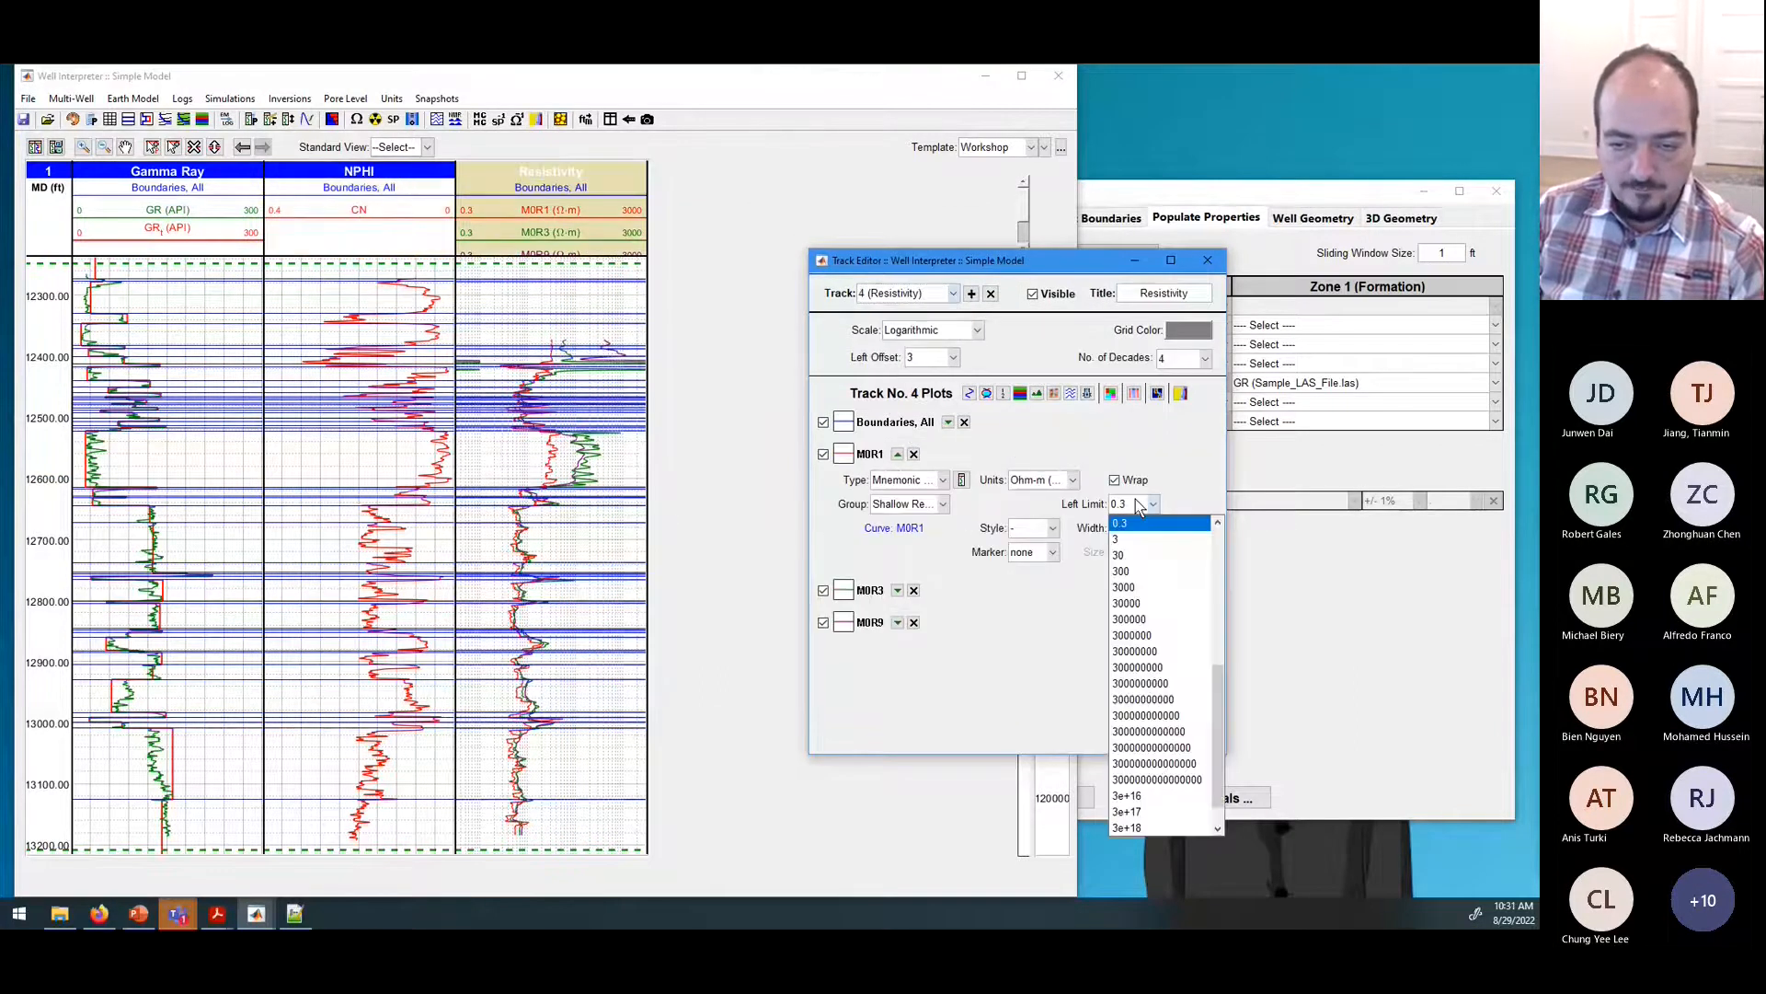
pyautogui.click(1121, 504)
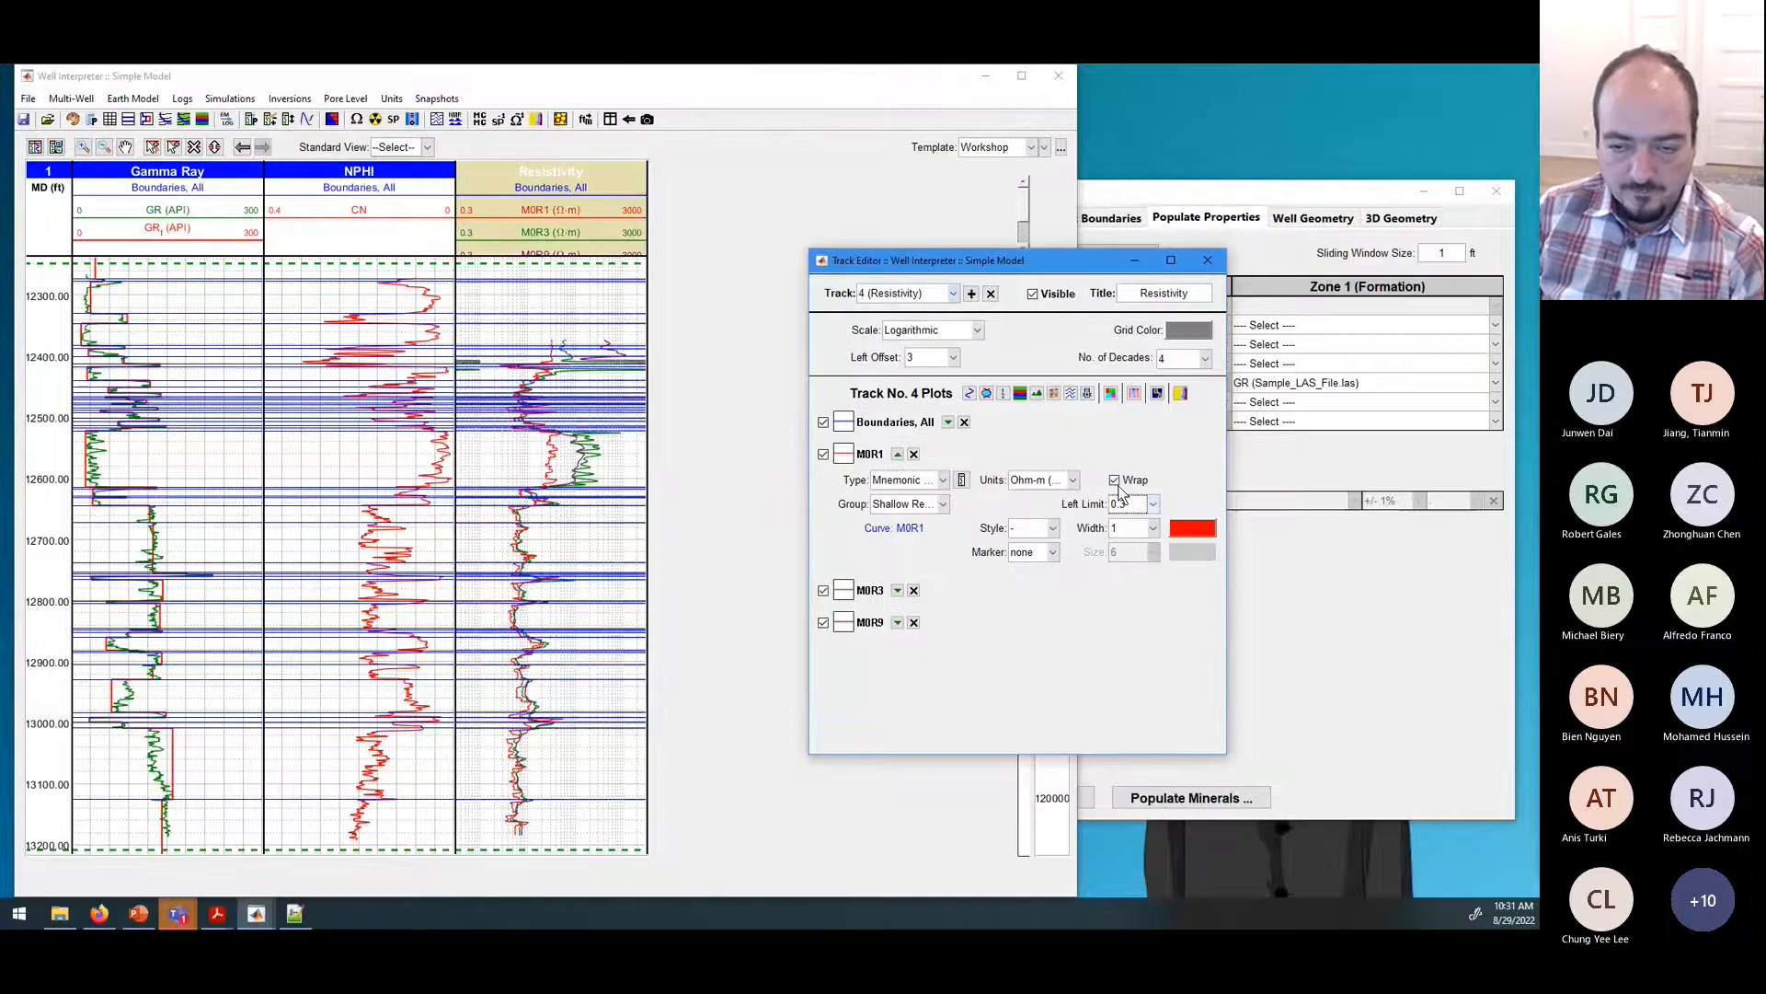
pyautogui.click(948, 421)
pyautogui.click(1141, 472)
pyautogui.click(1125, 493)
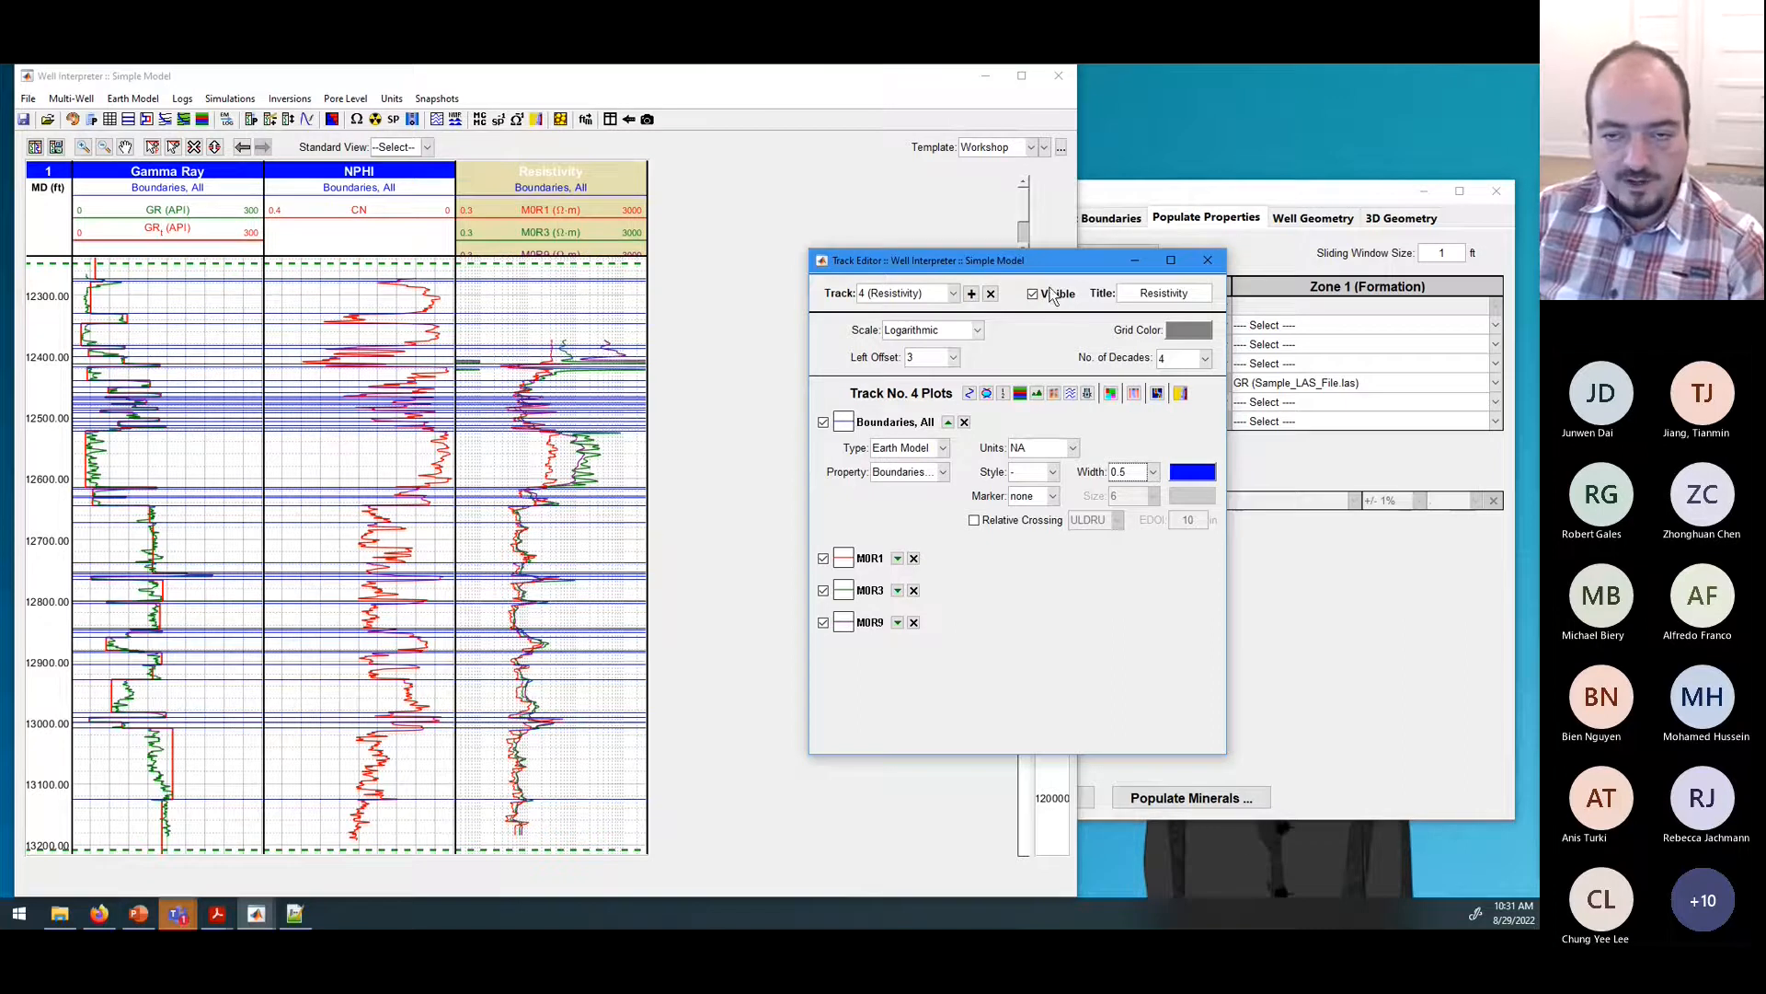
pyautogui.moveTo(1069, 261); pyautogui.dragTo(971, 285)
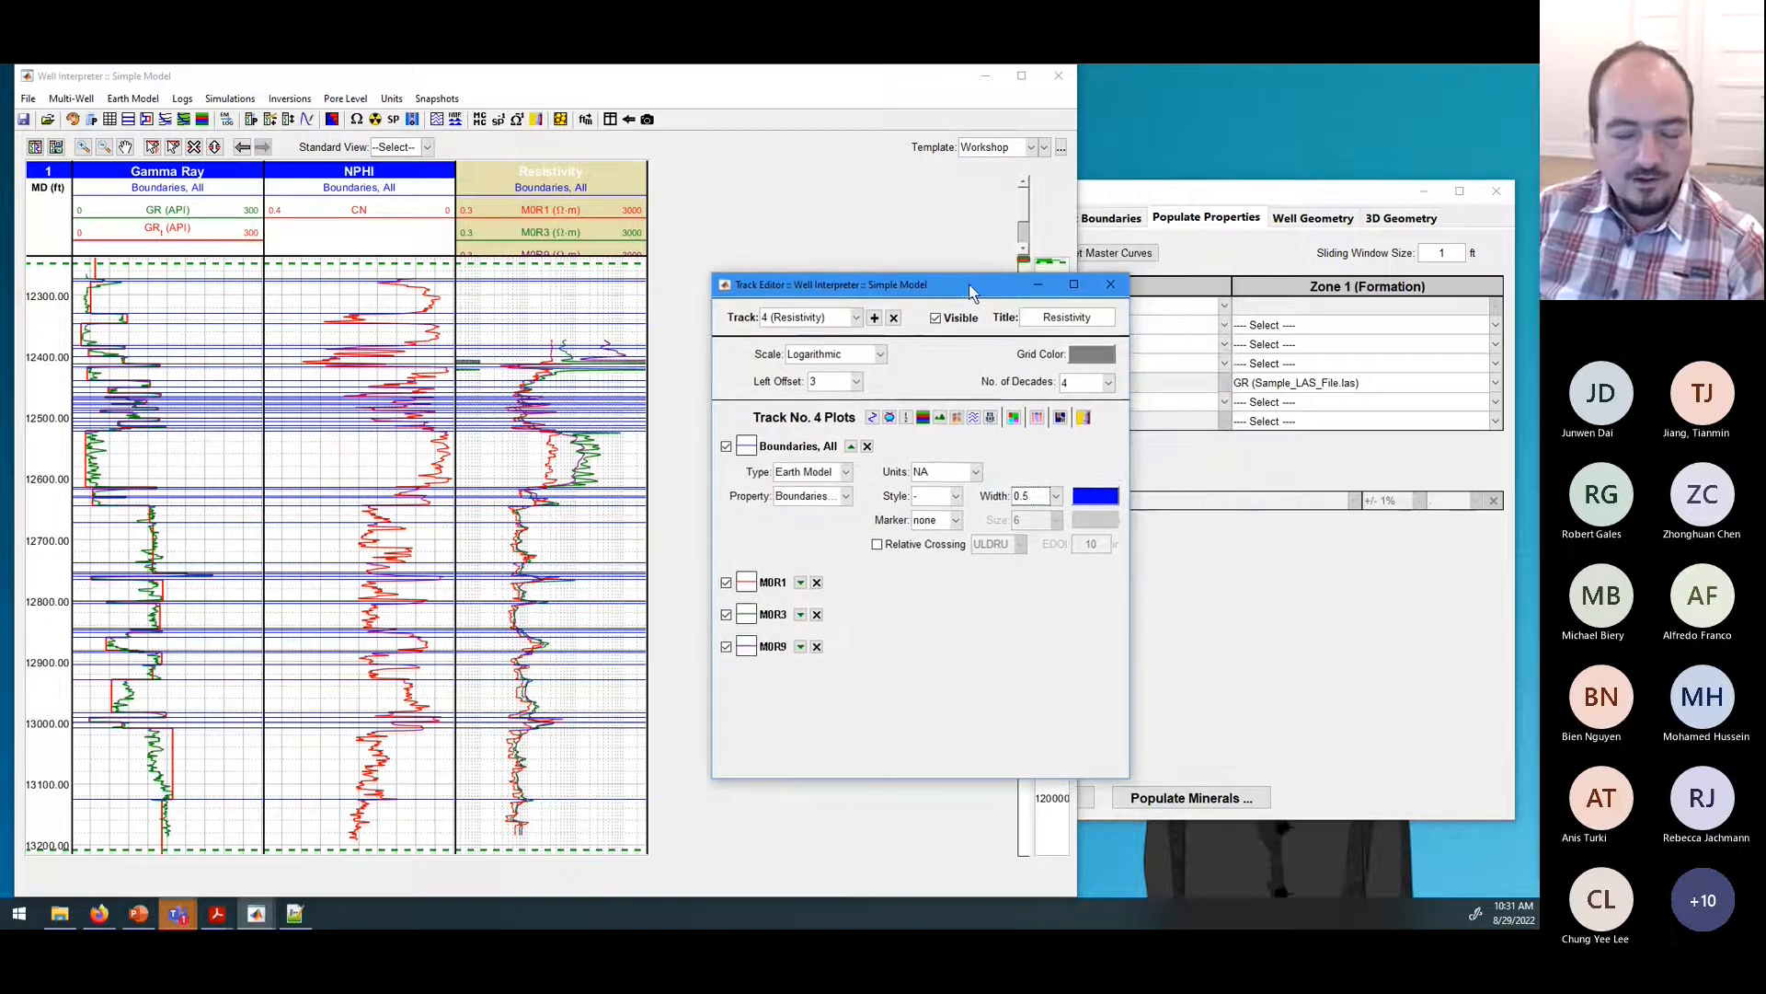
pyautogui.click(1110, 285)
# Step: Add the nuclear property Neuton Porosity, Limestone (AmBe) to the Earth Model Builder's table of properties to populate
pyautogui.click(1003, 227)
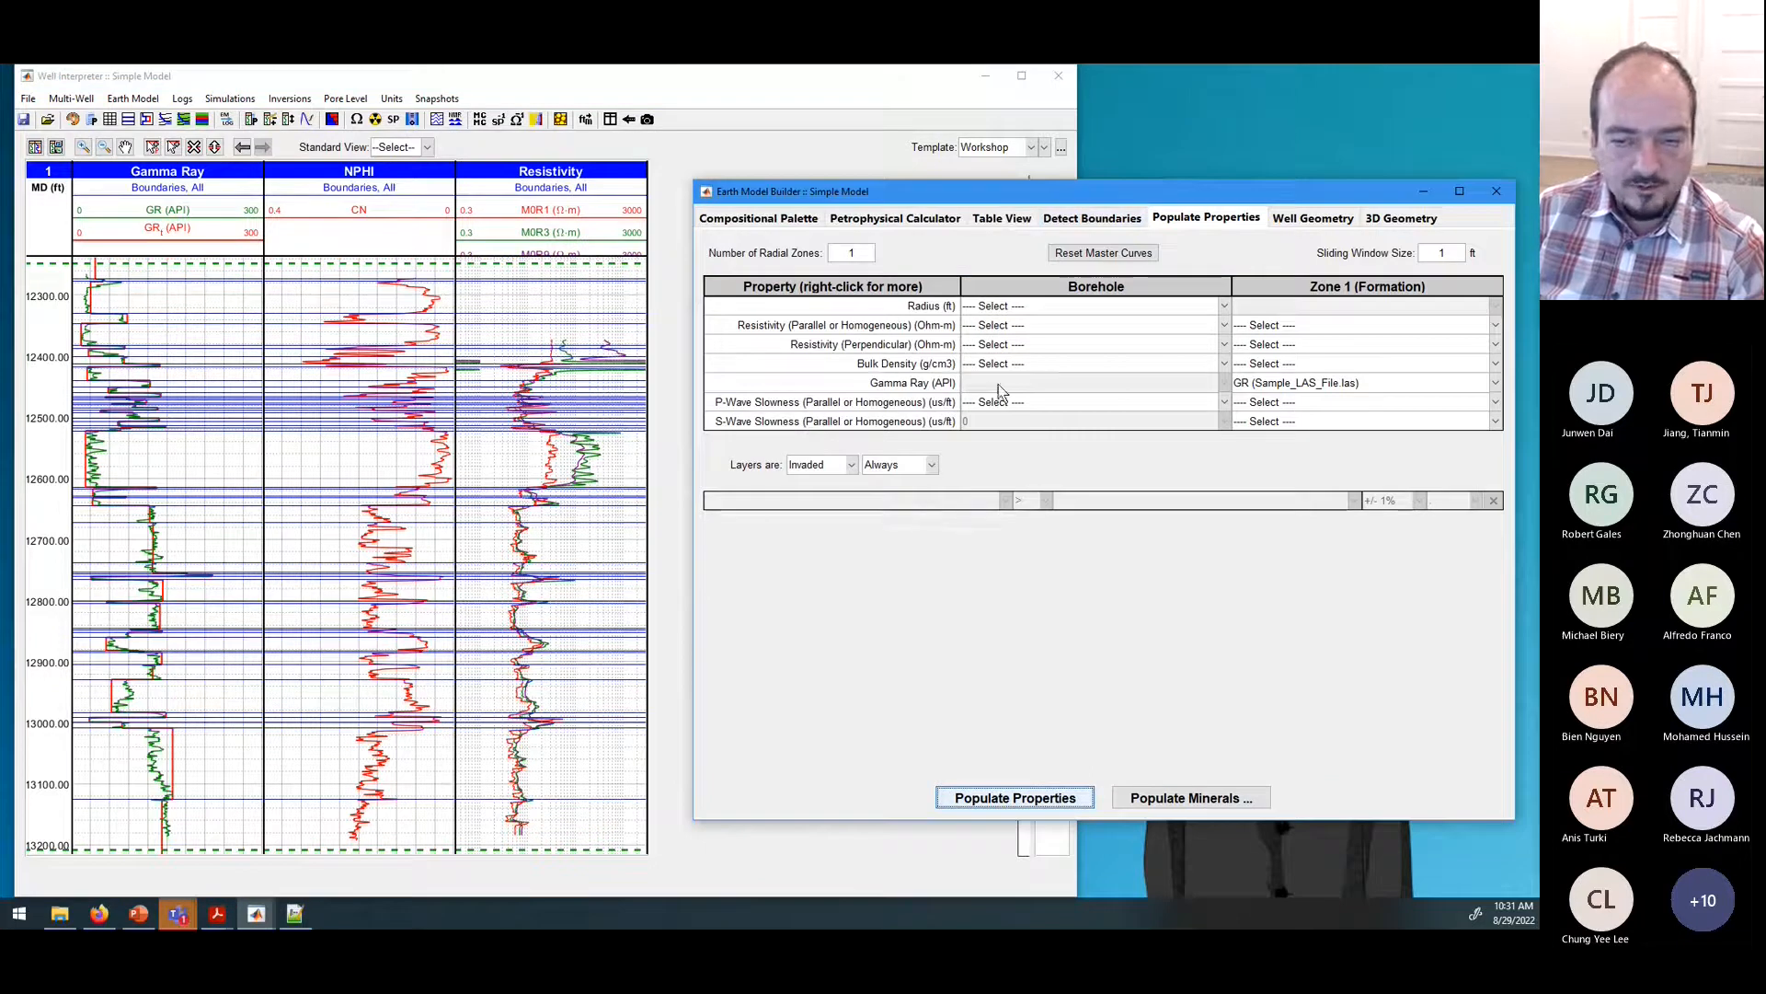
pyautogui.rightClick(1045, 364)
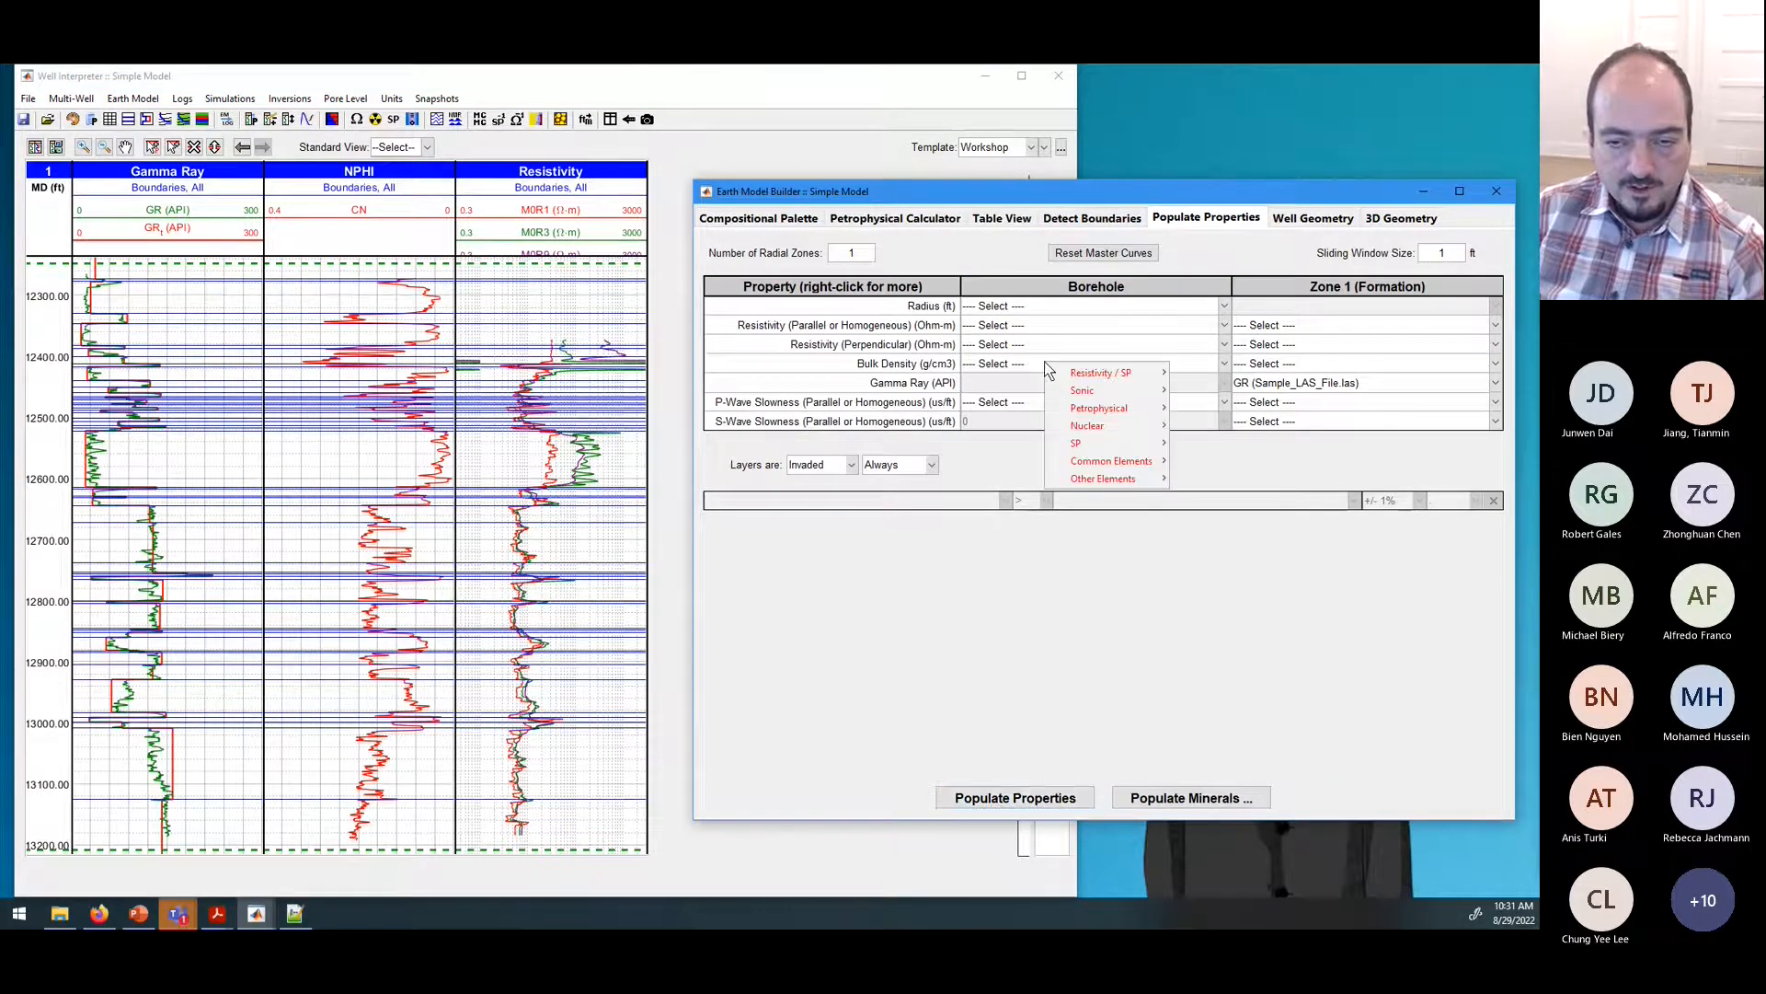
pyautogui.moveTo(1095, 427)
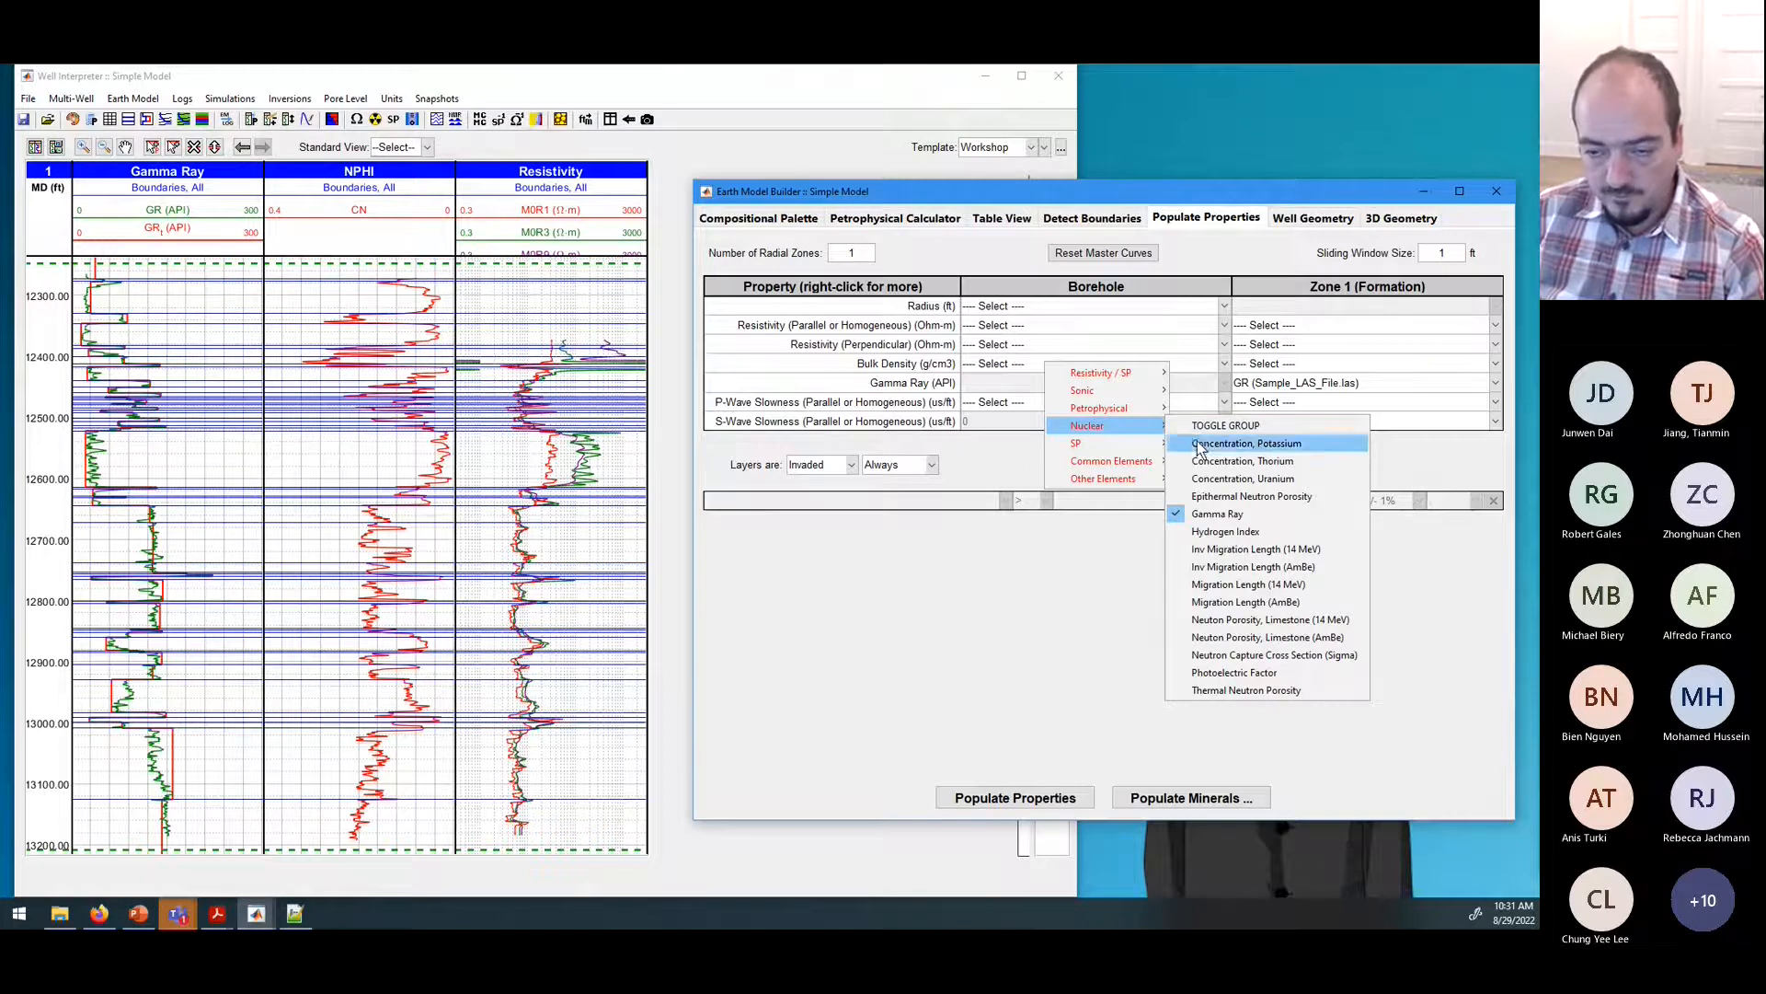
pyautogui.click(1273, 638)
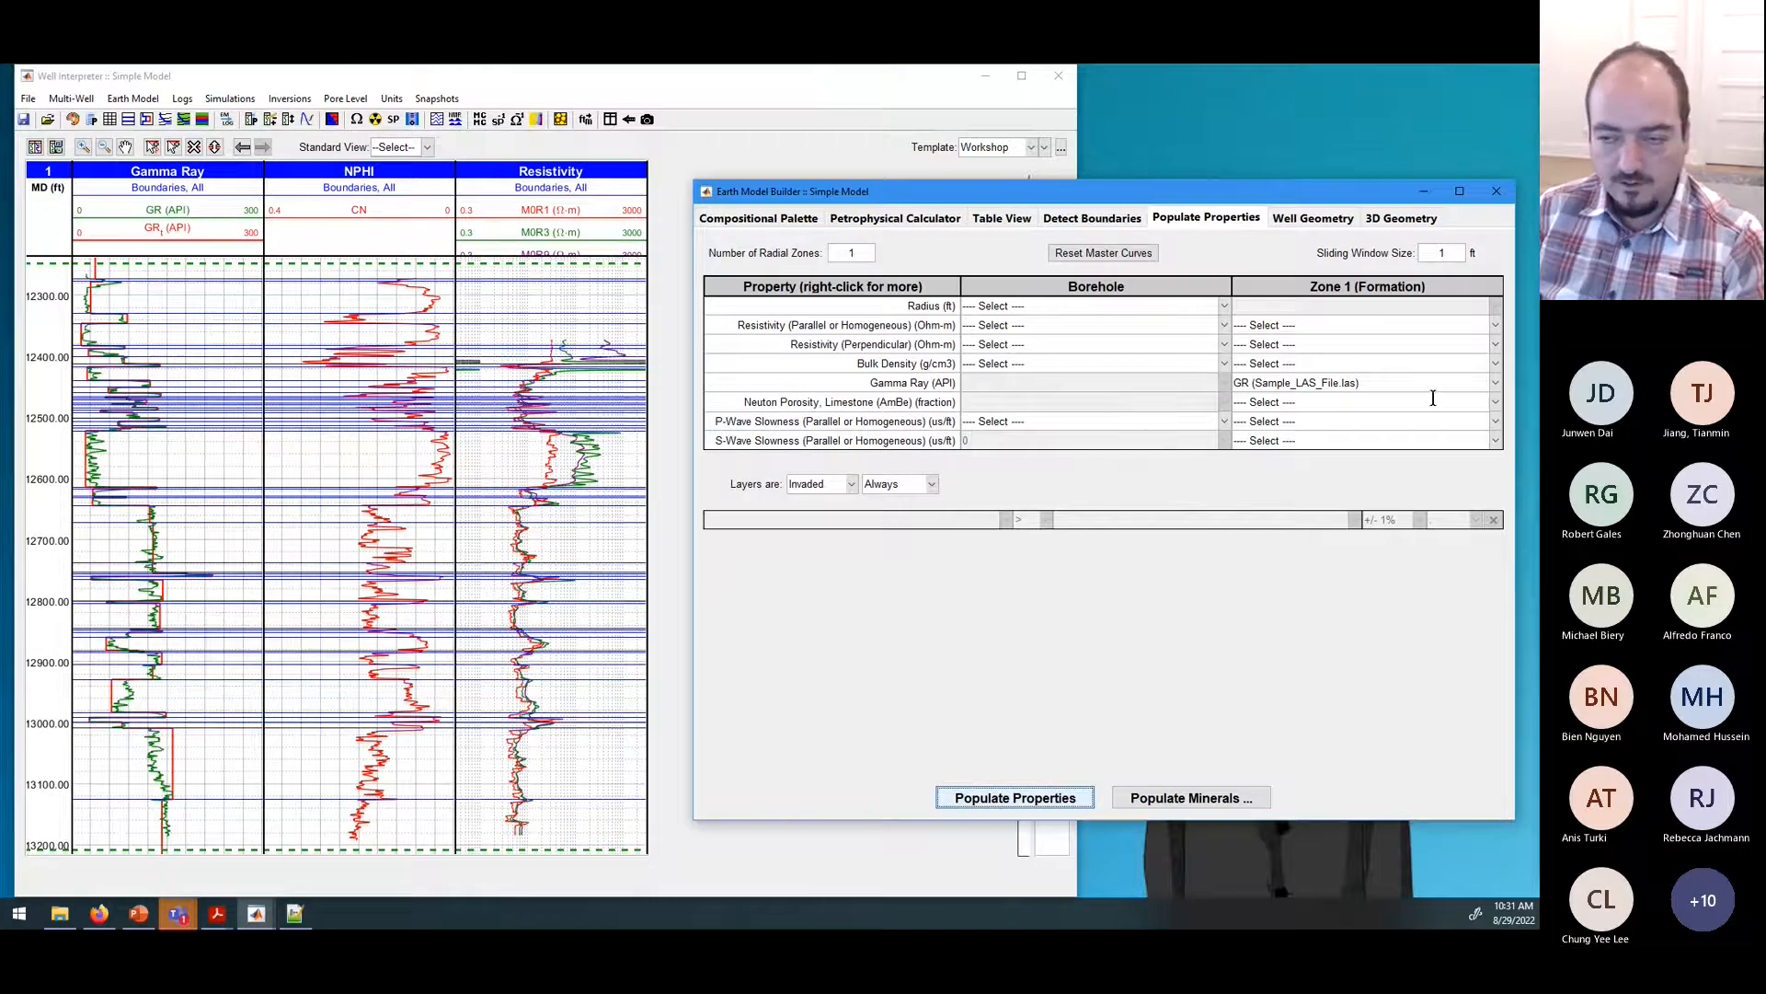
pyautogui.click(1496, 402)
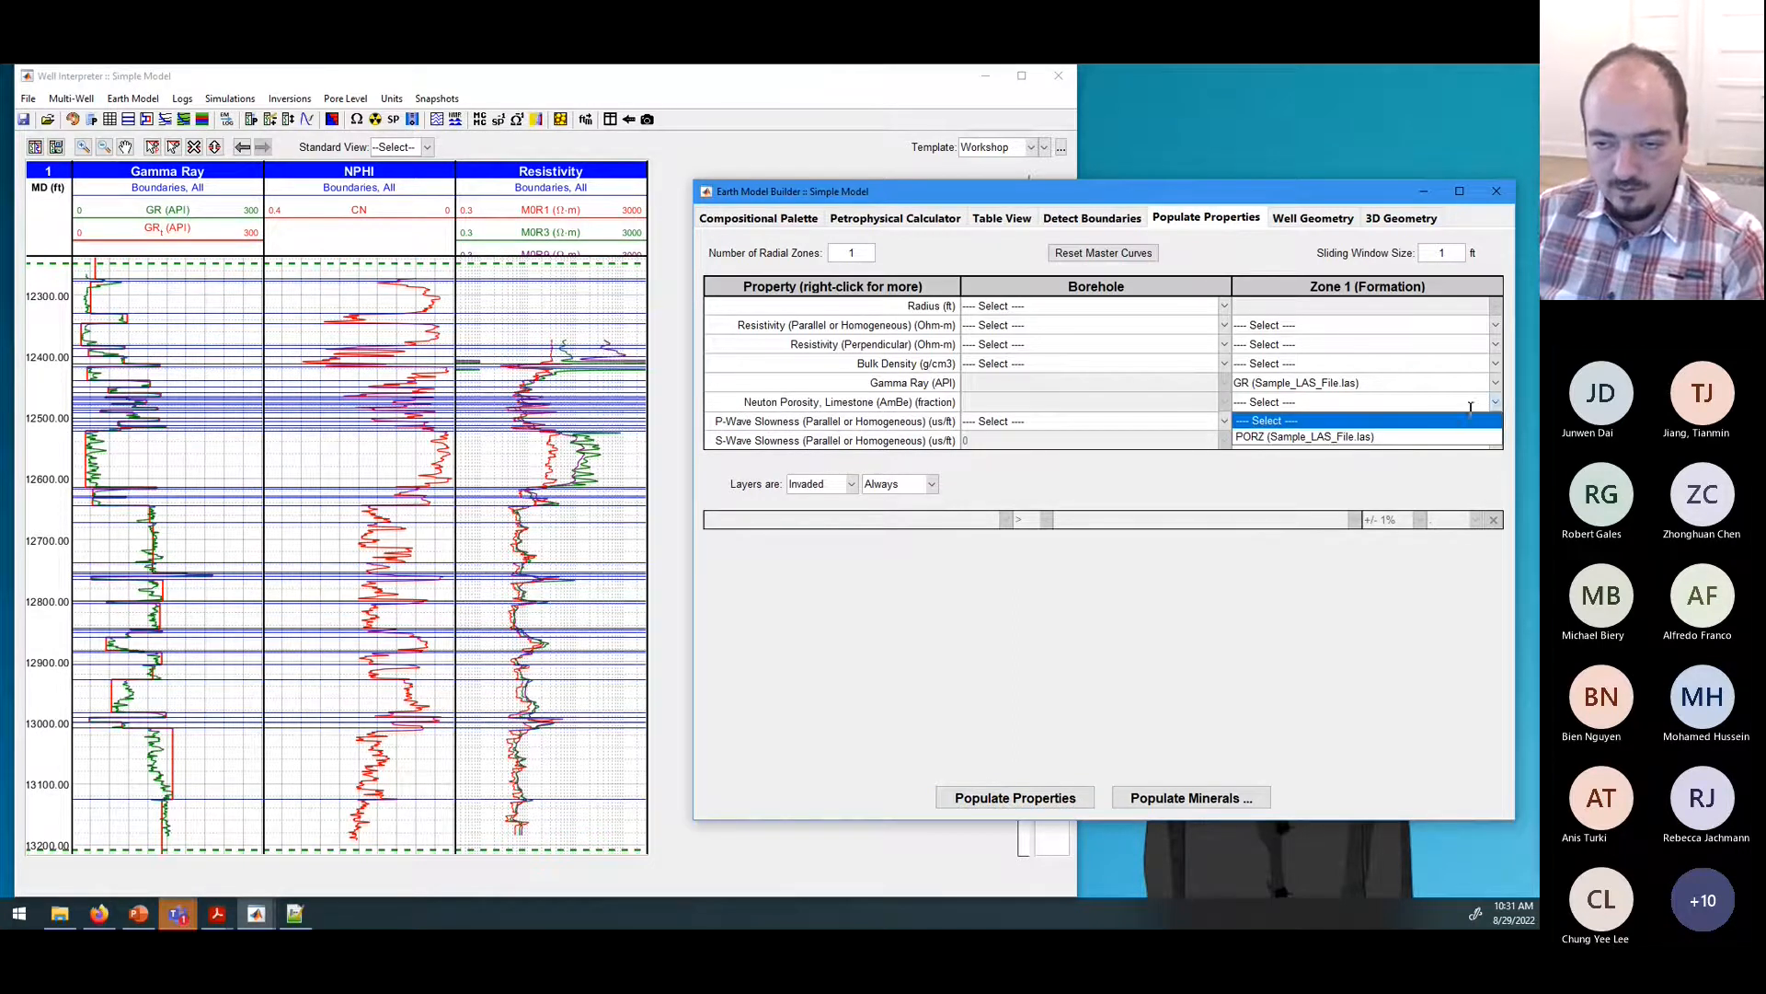
pyautogui.click(1371, 438)
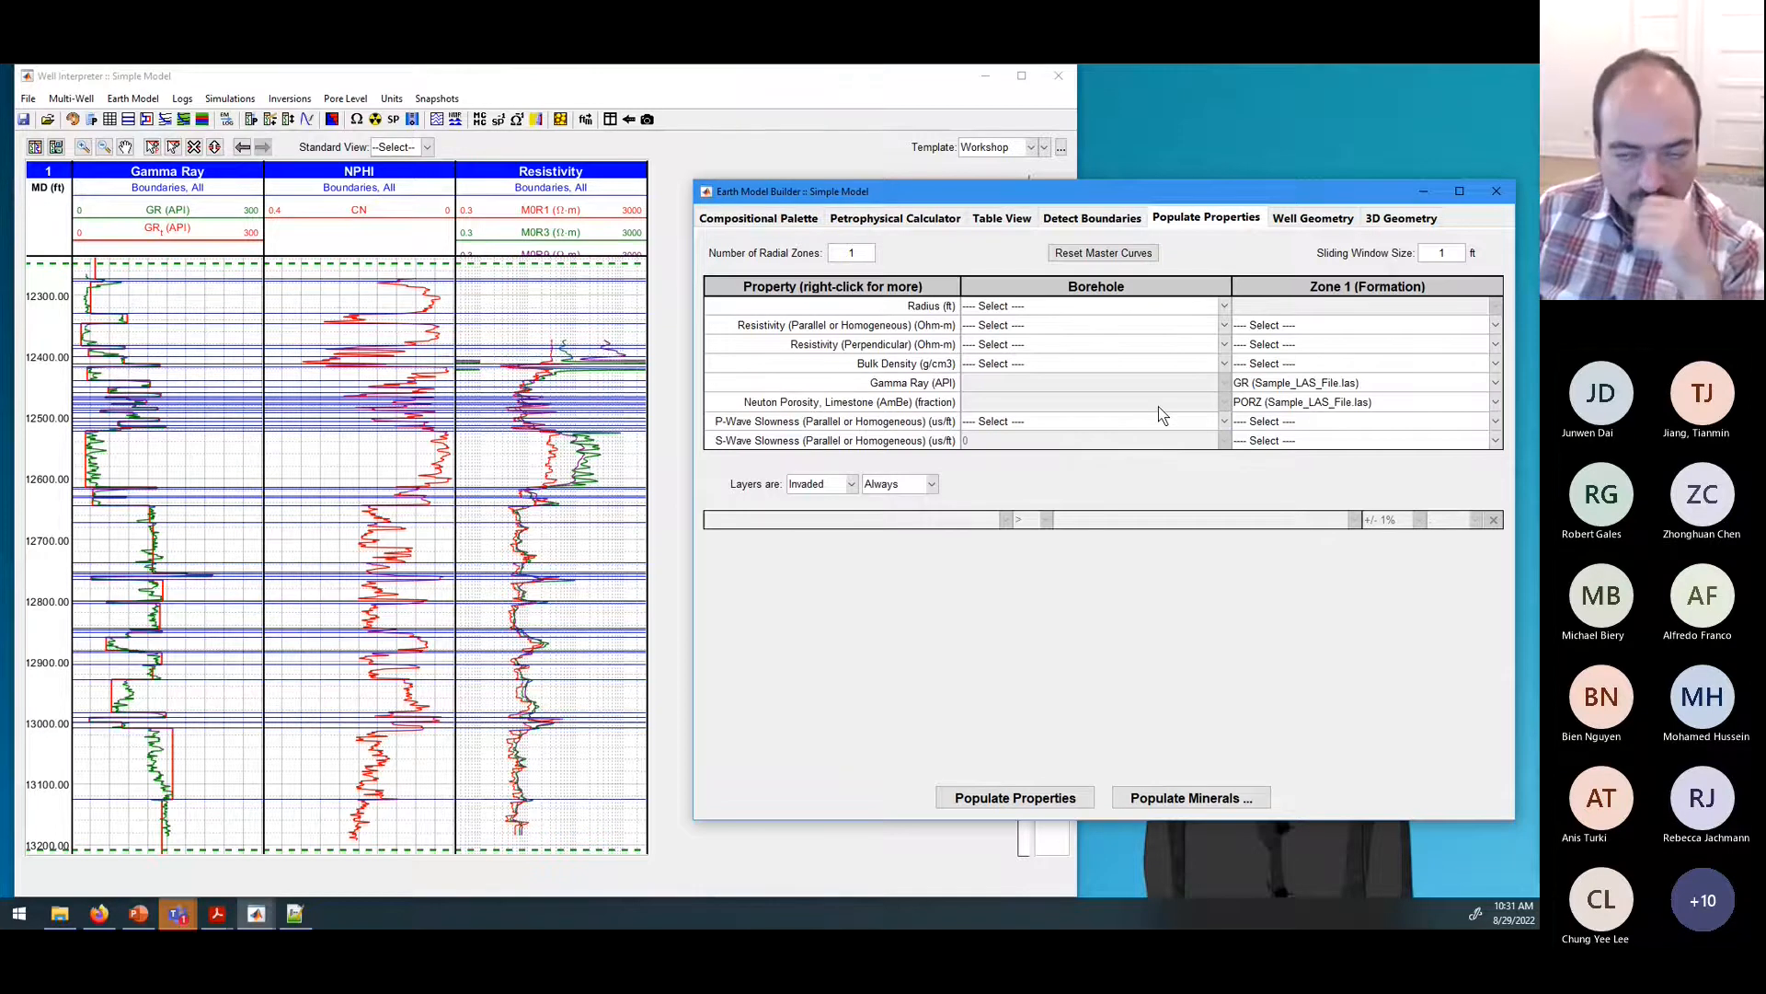
pyautogui.click(1496, 420)
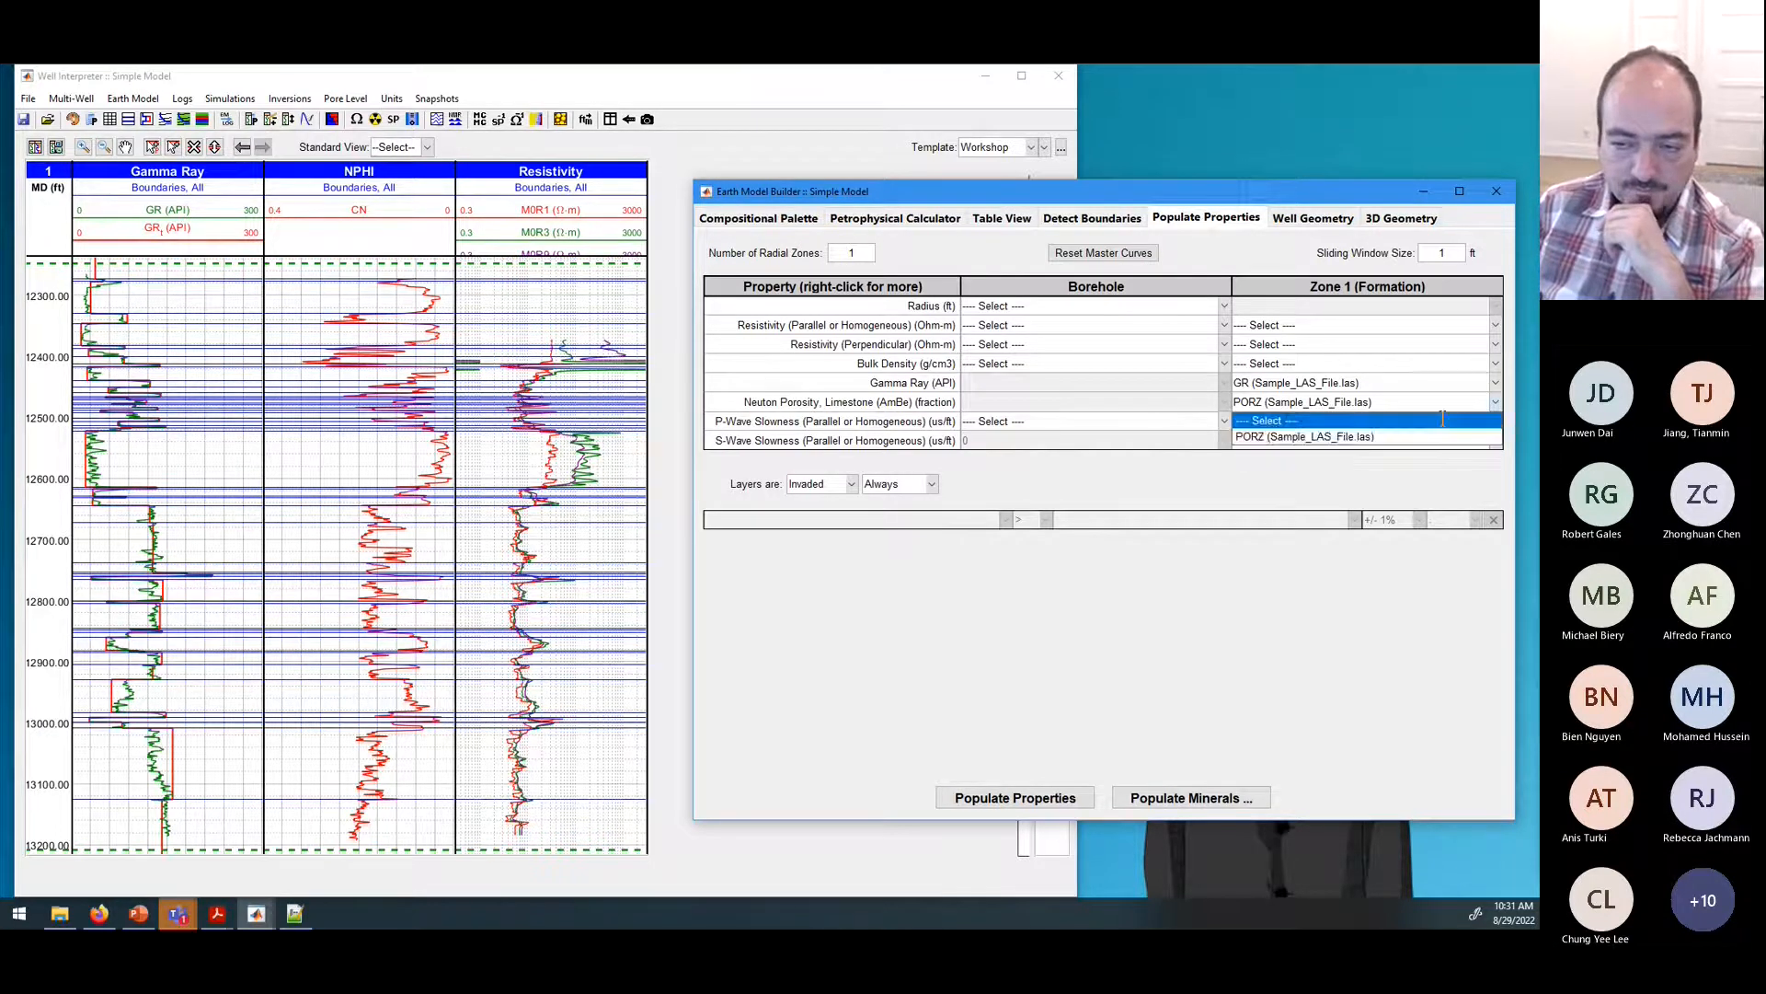
pyautogui.click(1442, 420)
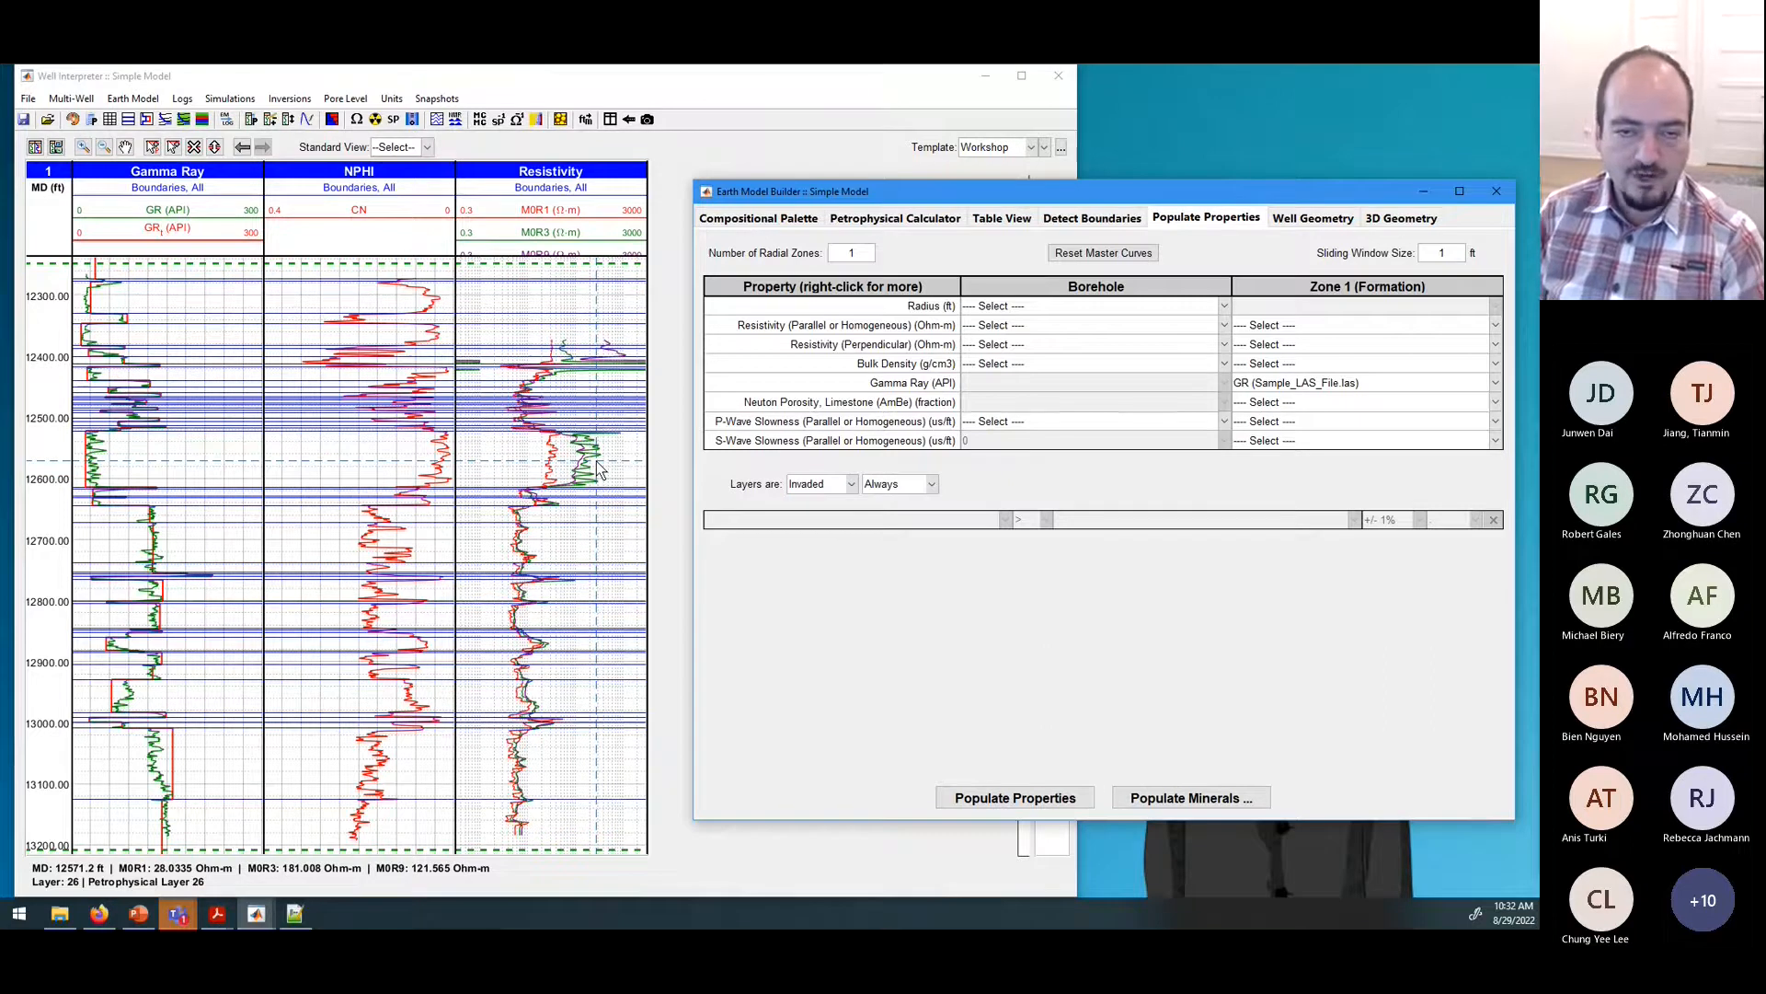
# Step: Set the number of radial zones for the property population to 3
pyautogui.doubleClick(842, 252)
pyautogui.write('3')
pyautogui.press('Return')
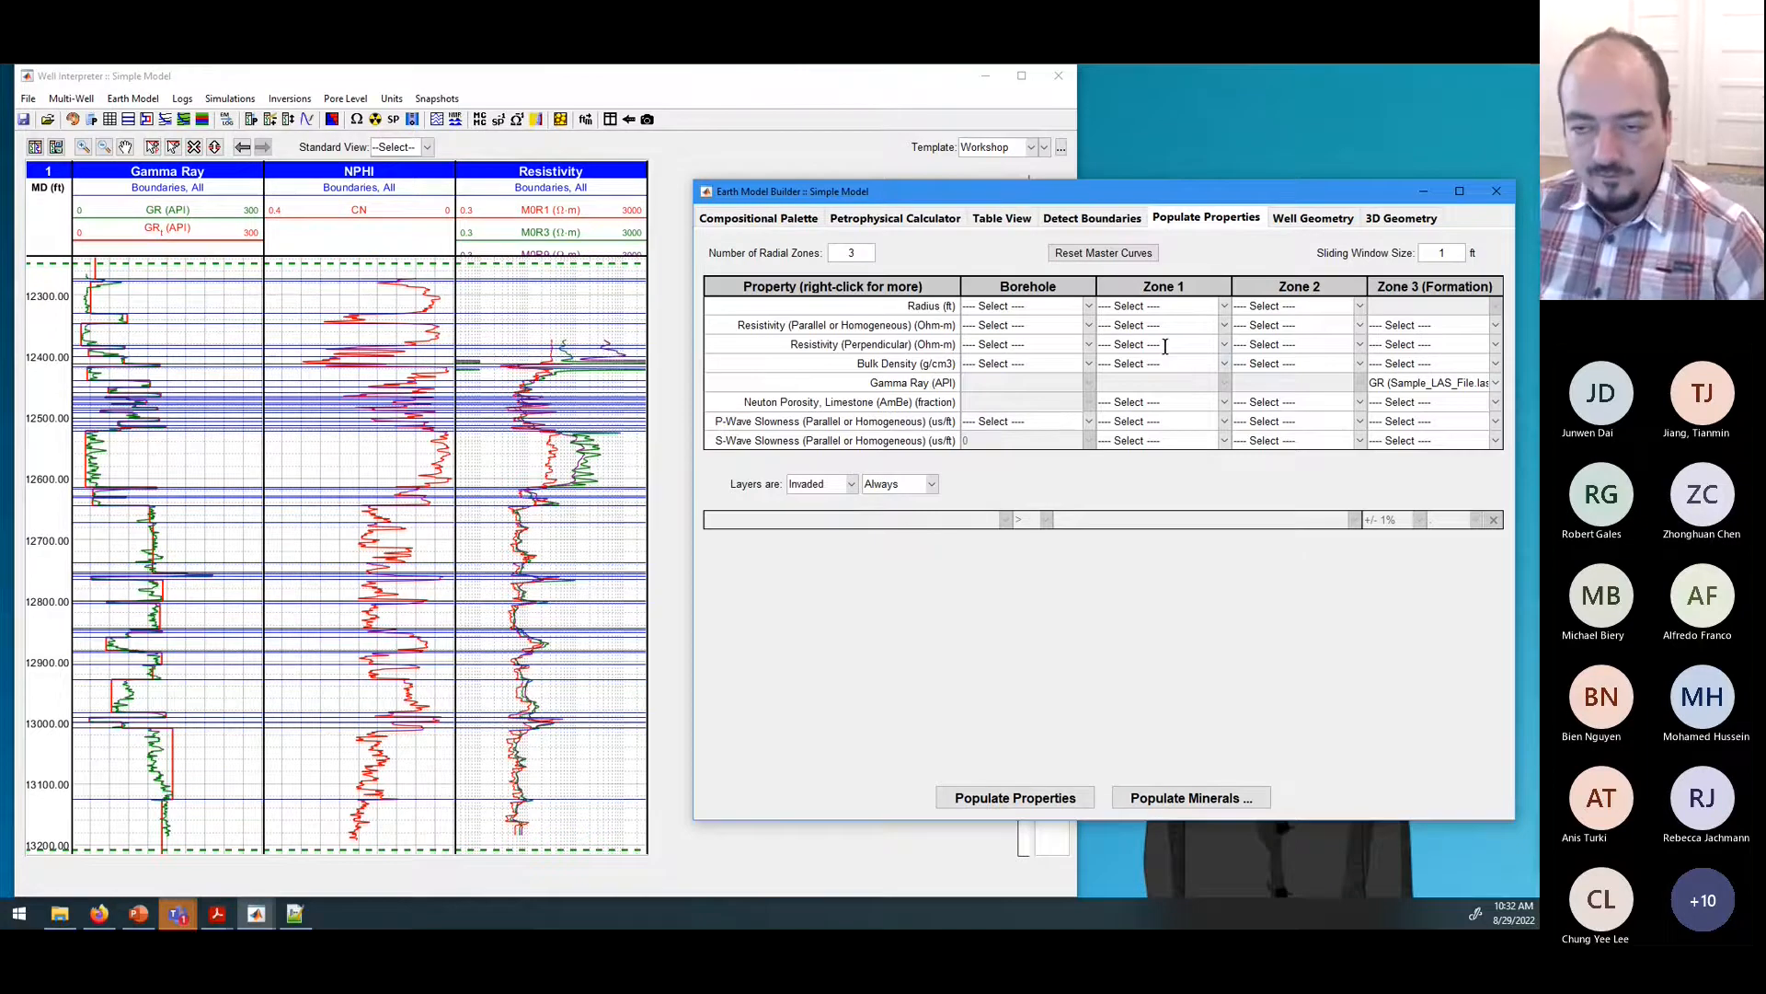
# Step: Assign M0R1, M0R3 and M0R9 (Sample_LAS_File.las) as the parallel resistivity sources for Zone 1, Zone 2 and Zone 3 (Formation), respectively
pyautogui.click(1225, 328)
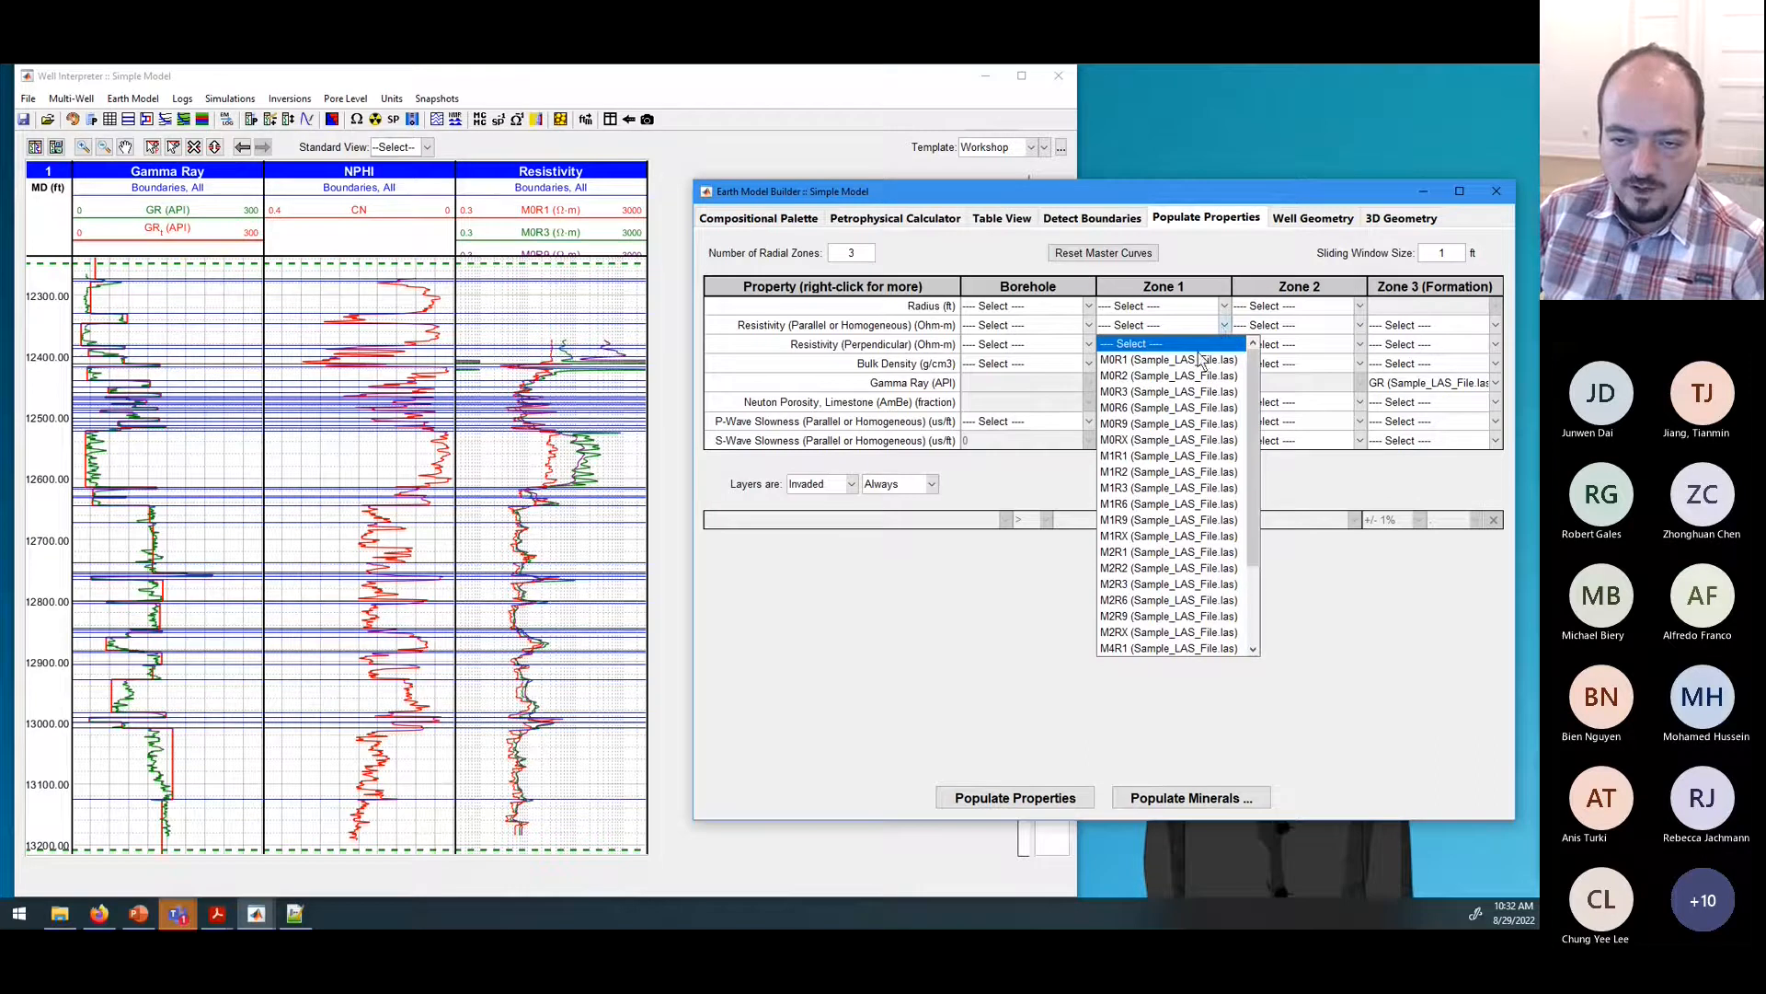
pyautogui.click(1201, 359)
pyautogui.click(1360, 327)
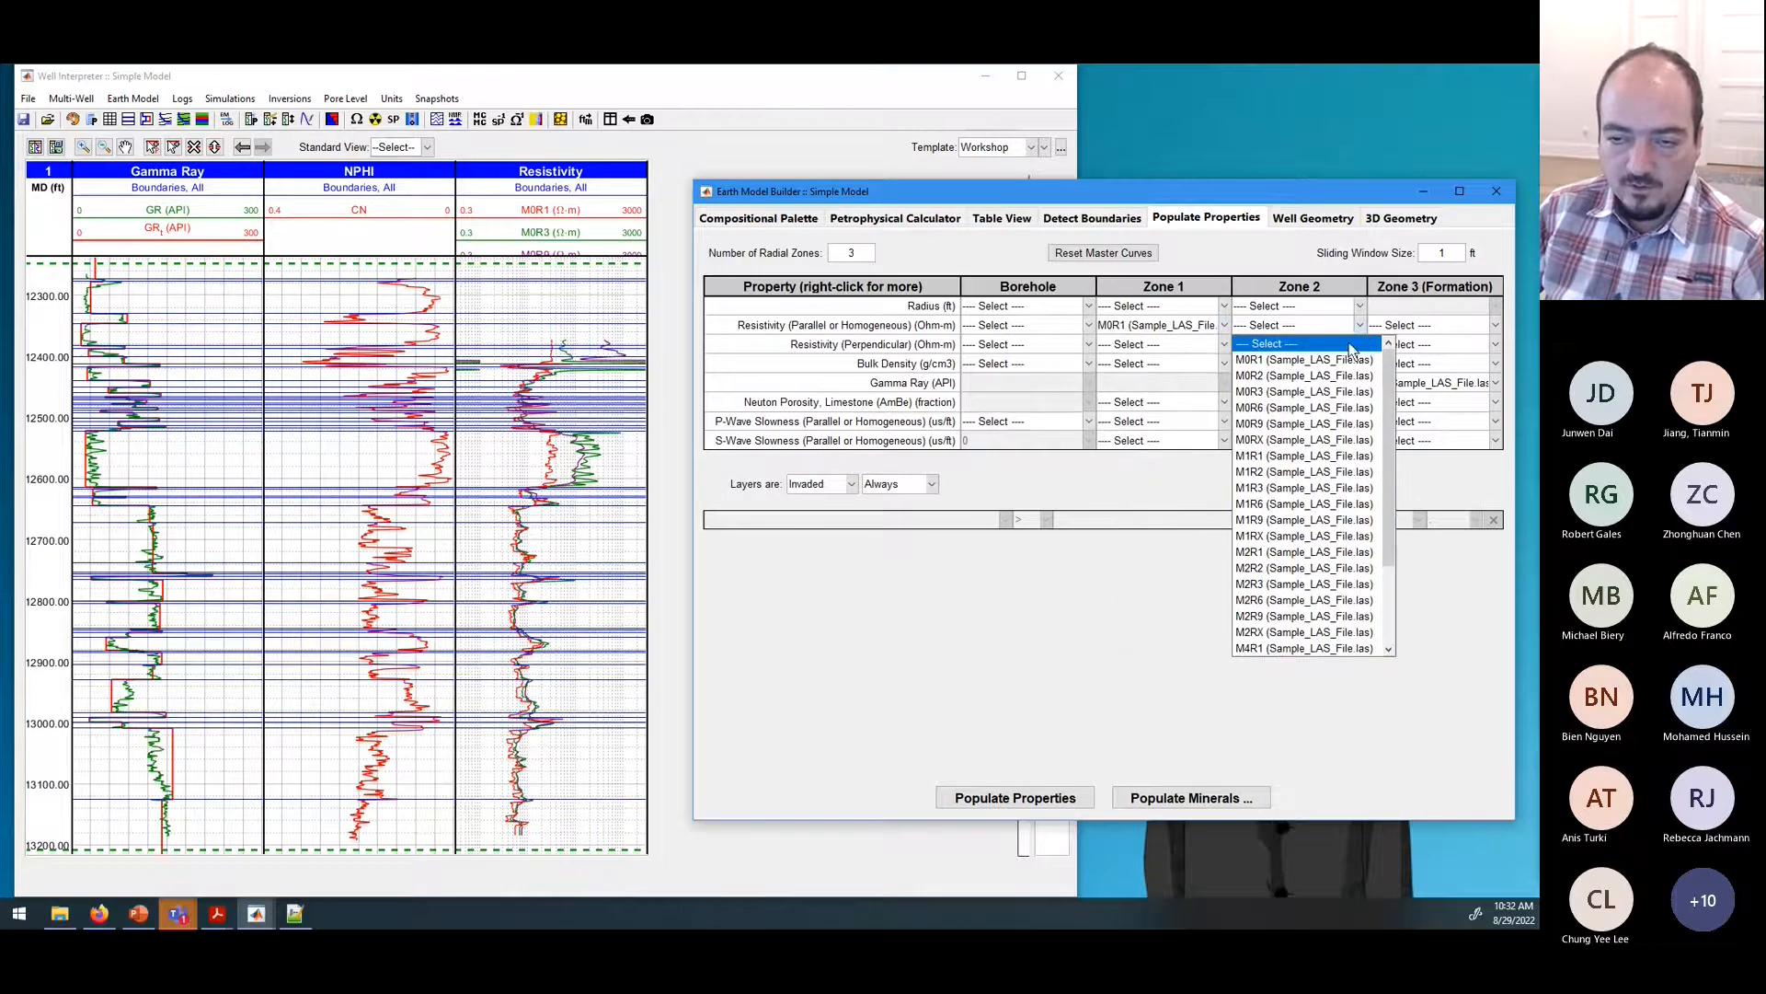
pyautogui.click(1325, 391)
pyautogui.click(1495, 326)
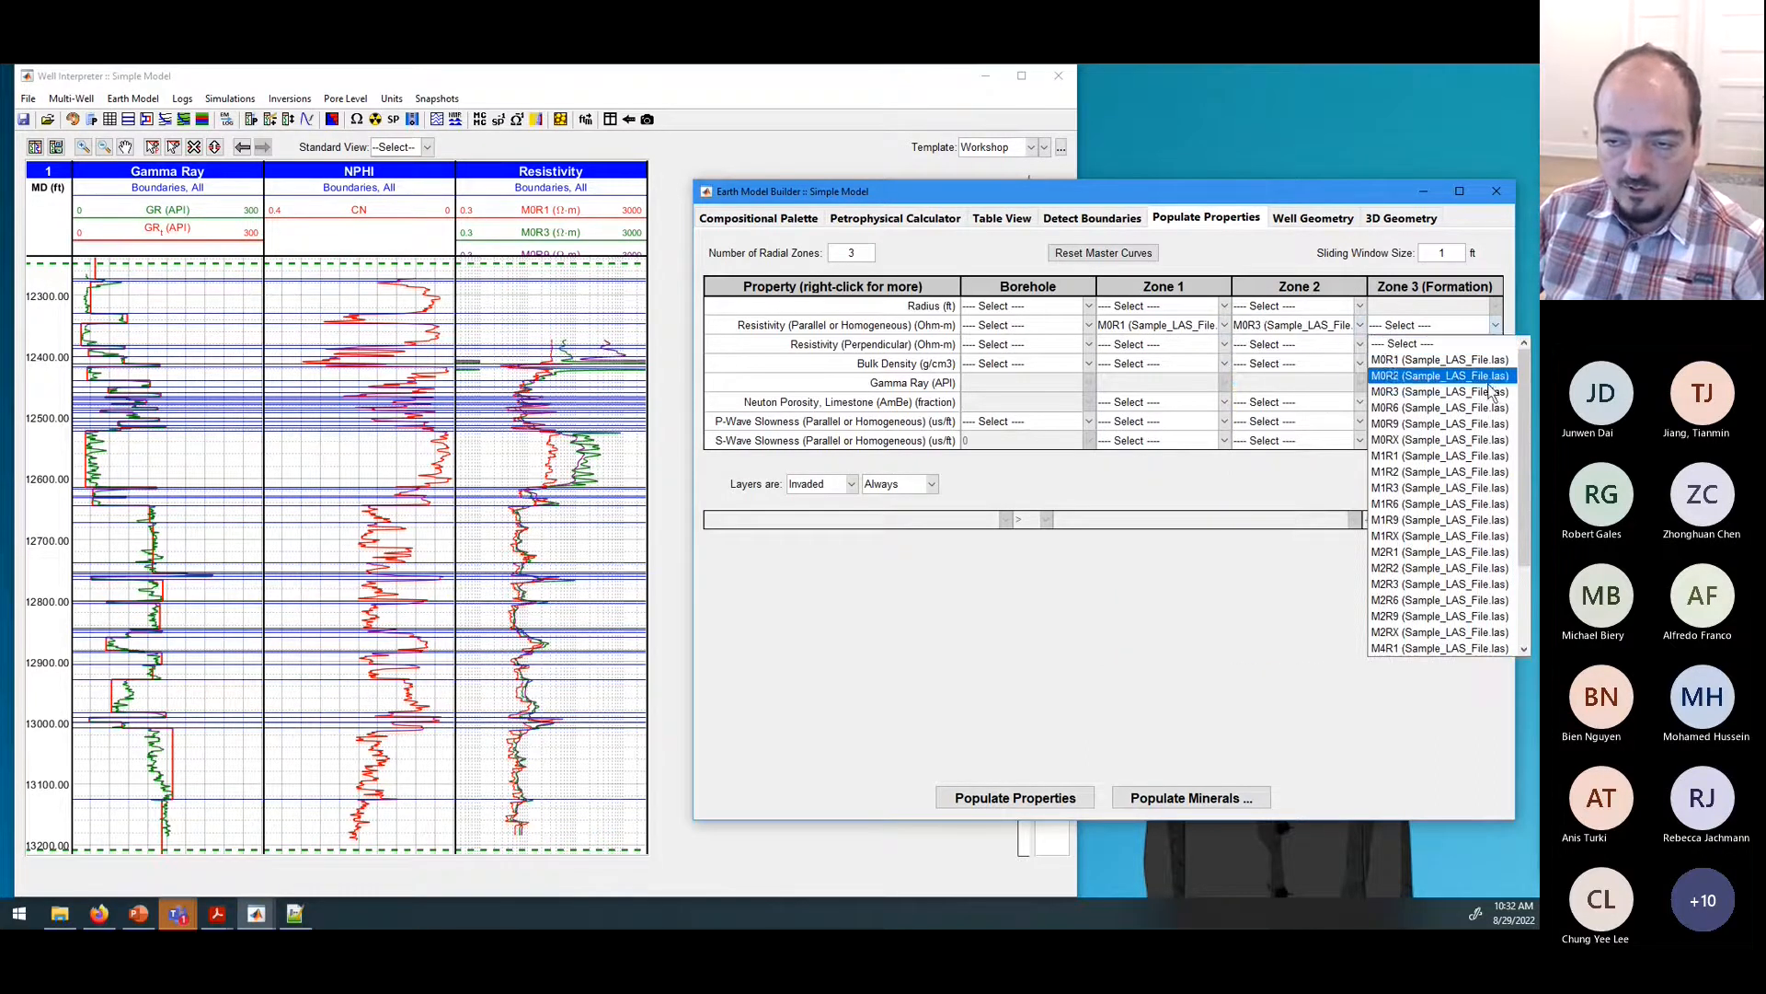
pyautogui.click(1435, 423)
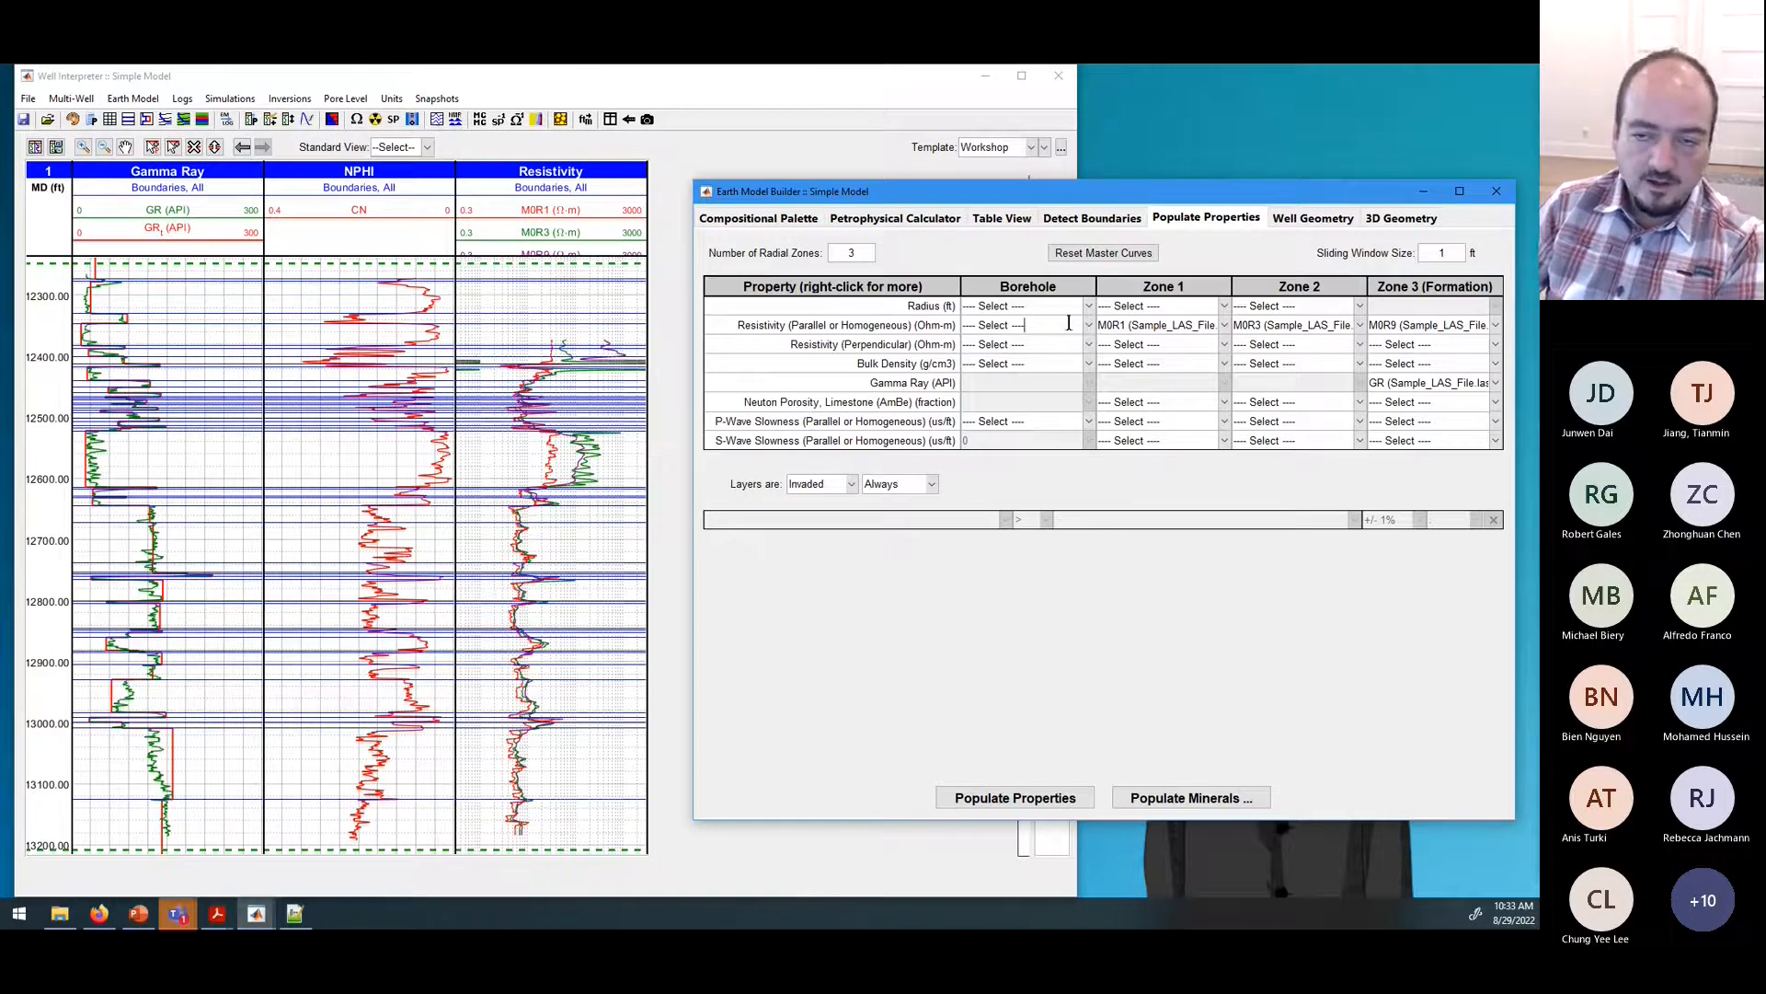
# Step: Set the borehole's parallel resistivity to 20 Ohm-m and its radius to 0.5 ft
pyautogui.click(957, 323)
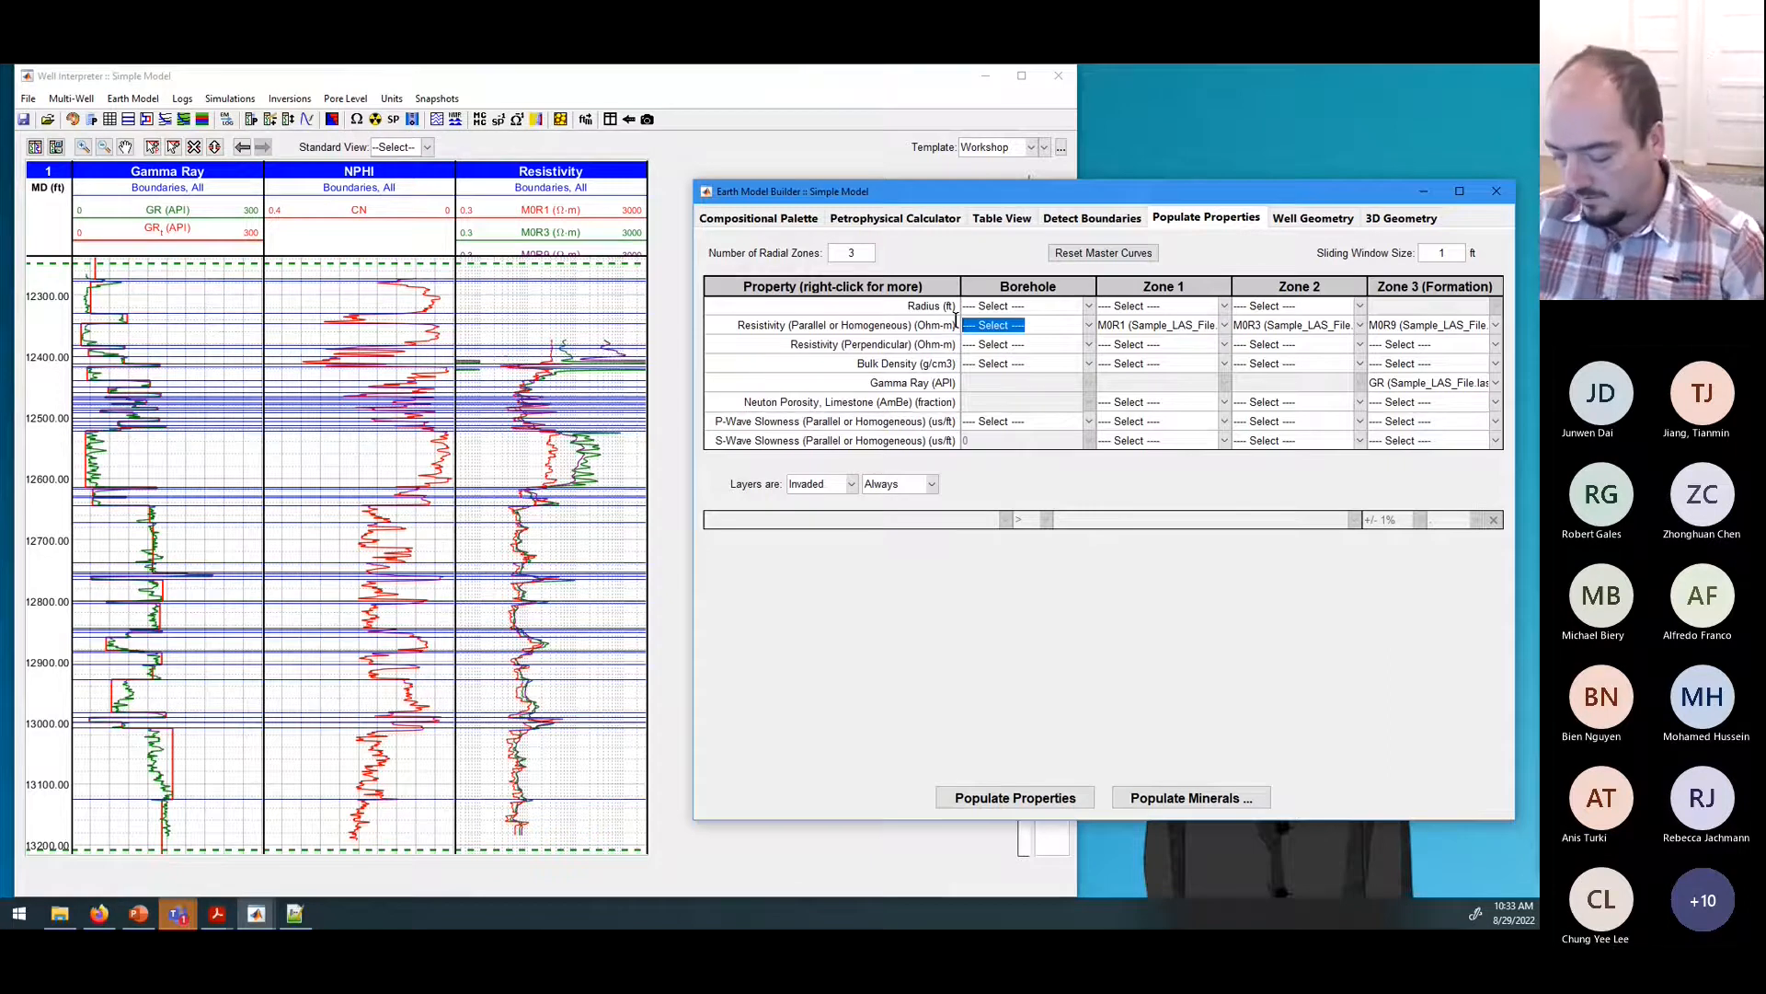
pyautogui.write('20')
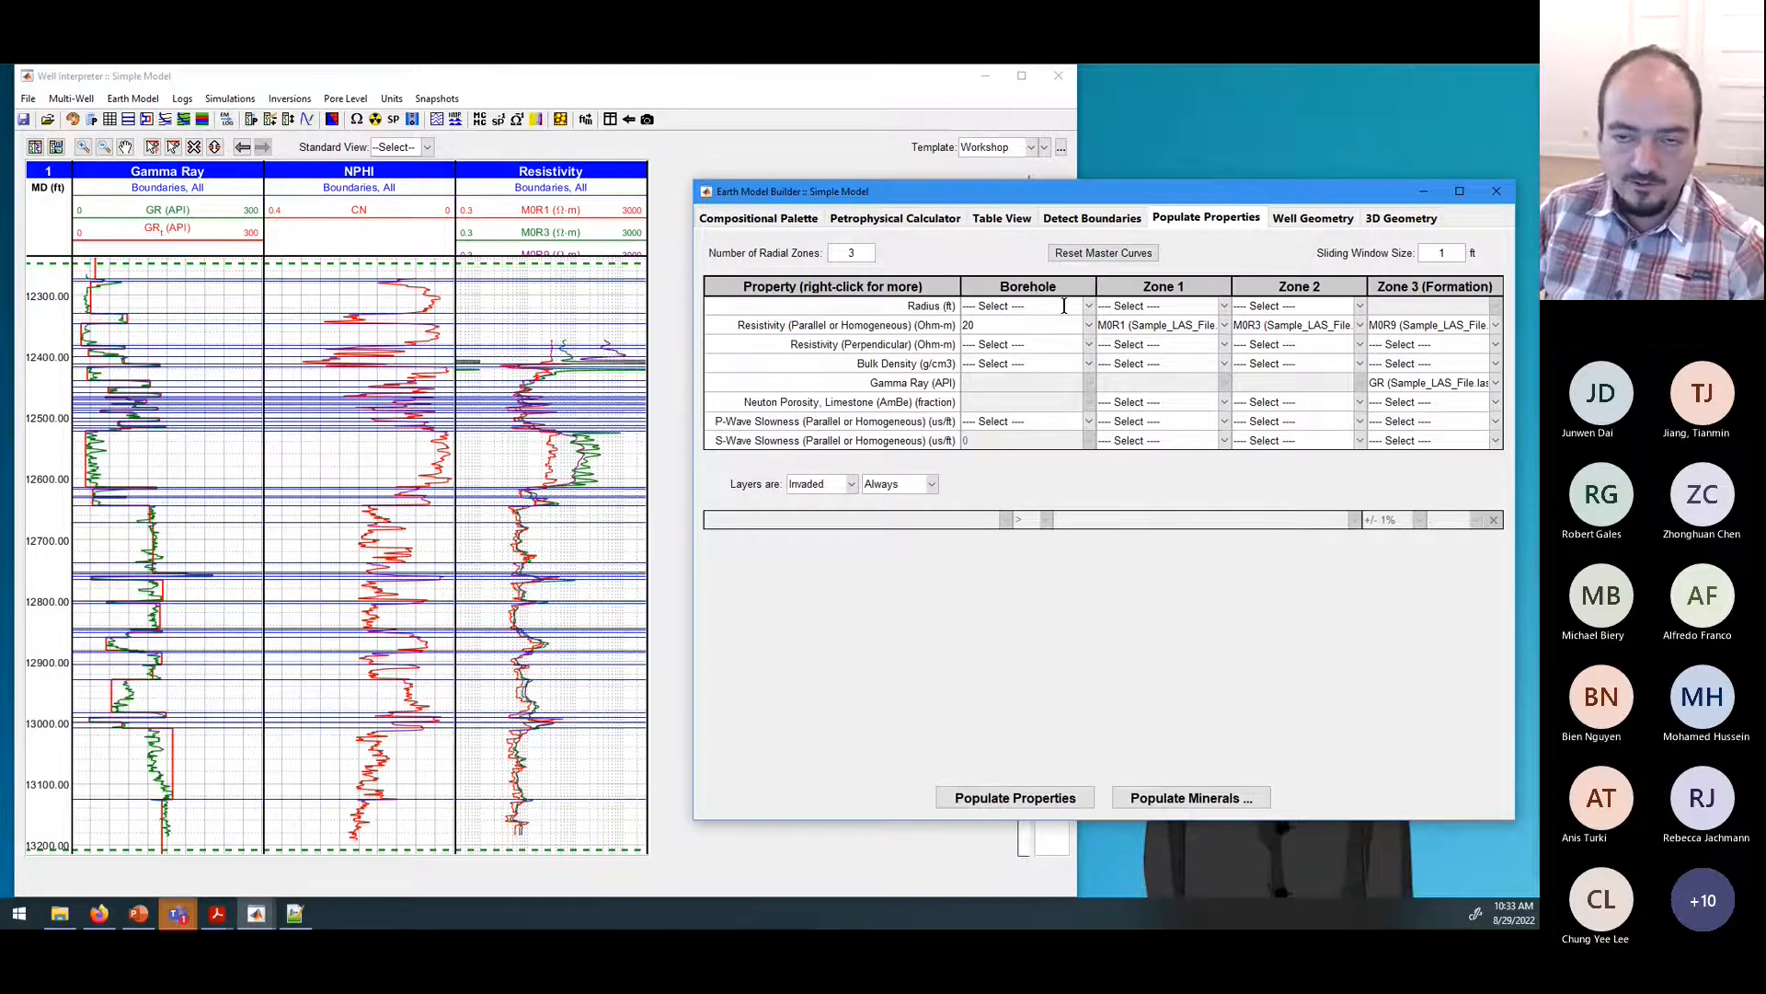
pyautogui.moveTo(1049, 310); pyautogui.dragTo(955, 310)
pyautogui.write('0.2')
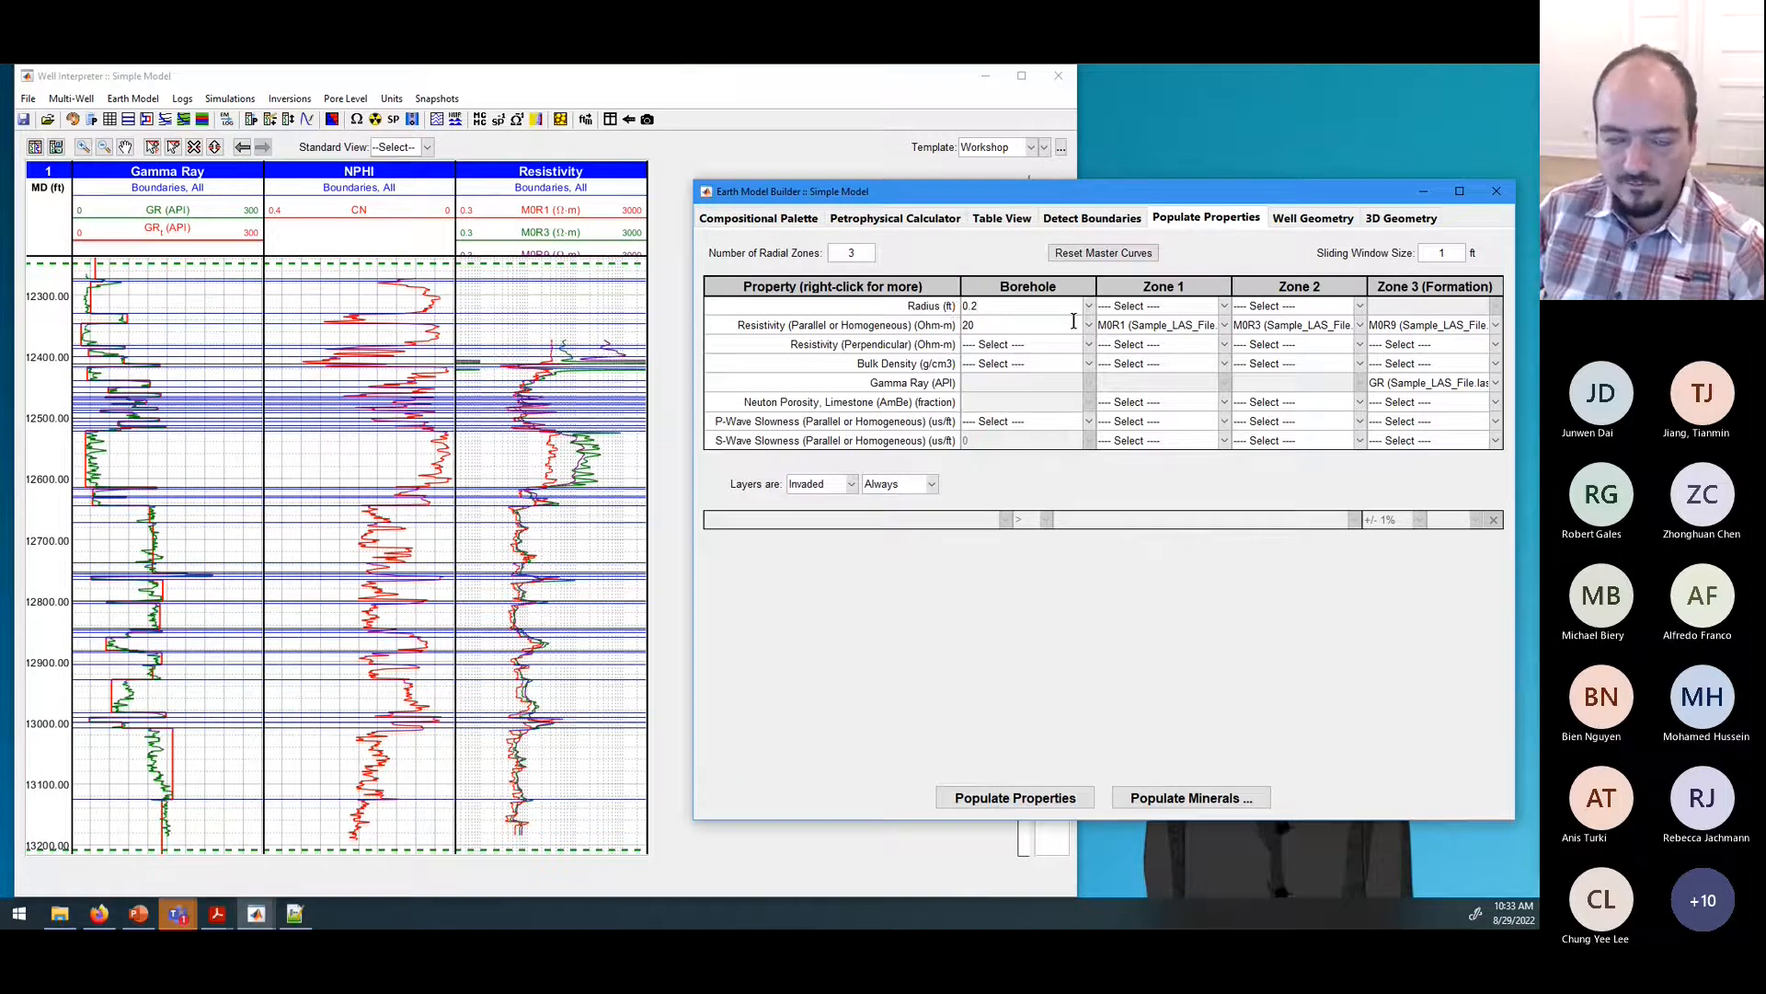
pyautogui.press('BackSpace')
pyautogui.write('5')
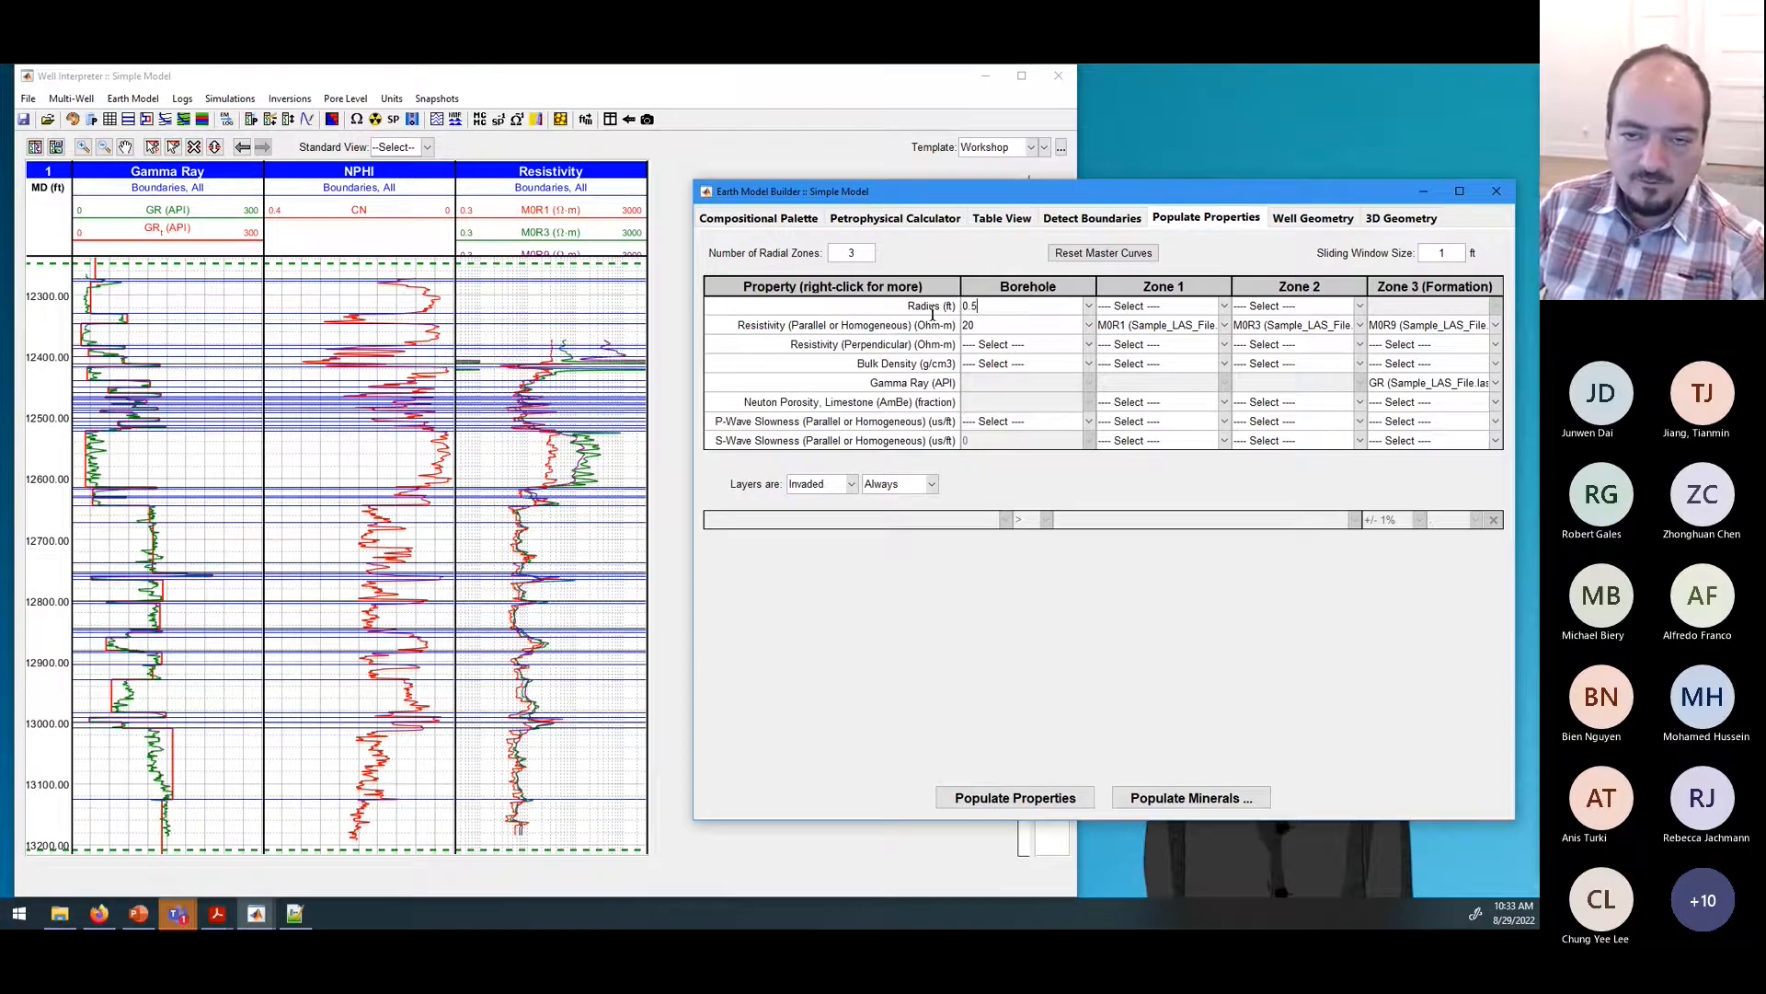
# Step: Set the radius to 1 ft for Zone 1 and 2 ft for Zone 2, populate the properties, and return to the log display
pyautogui.click(1206, 312)
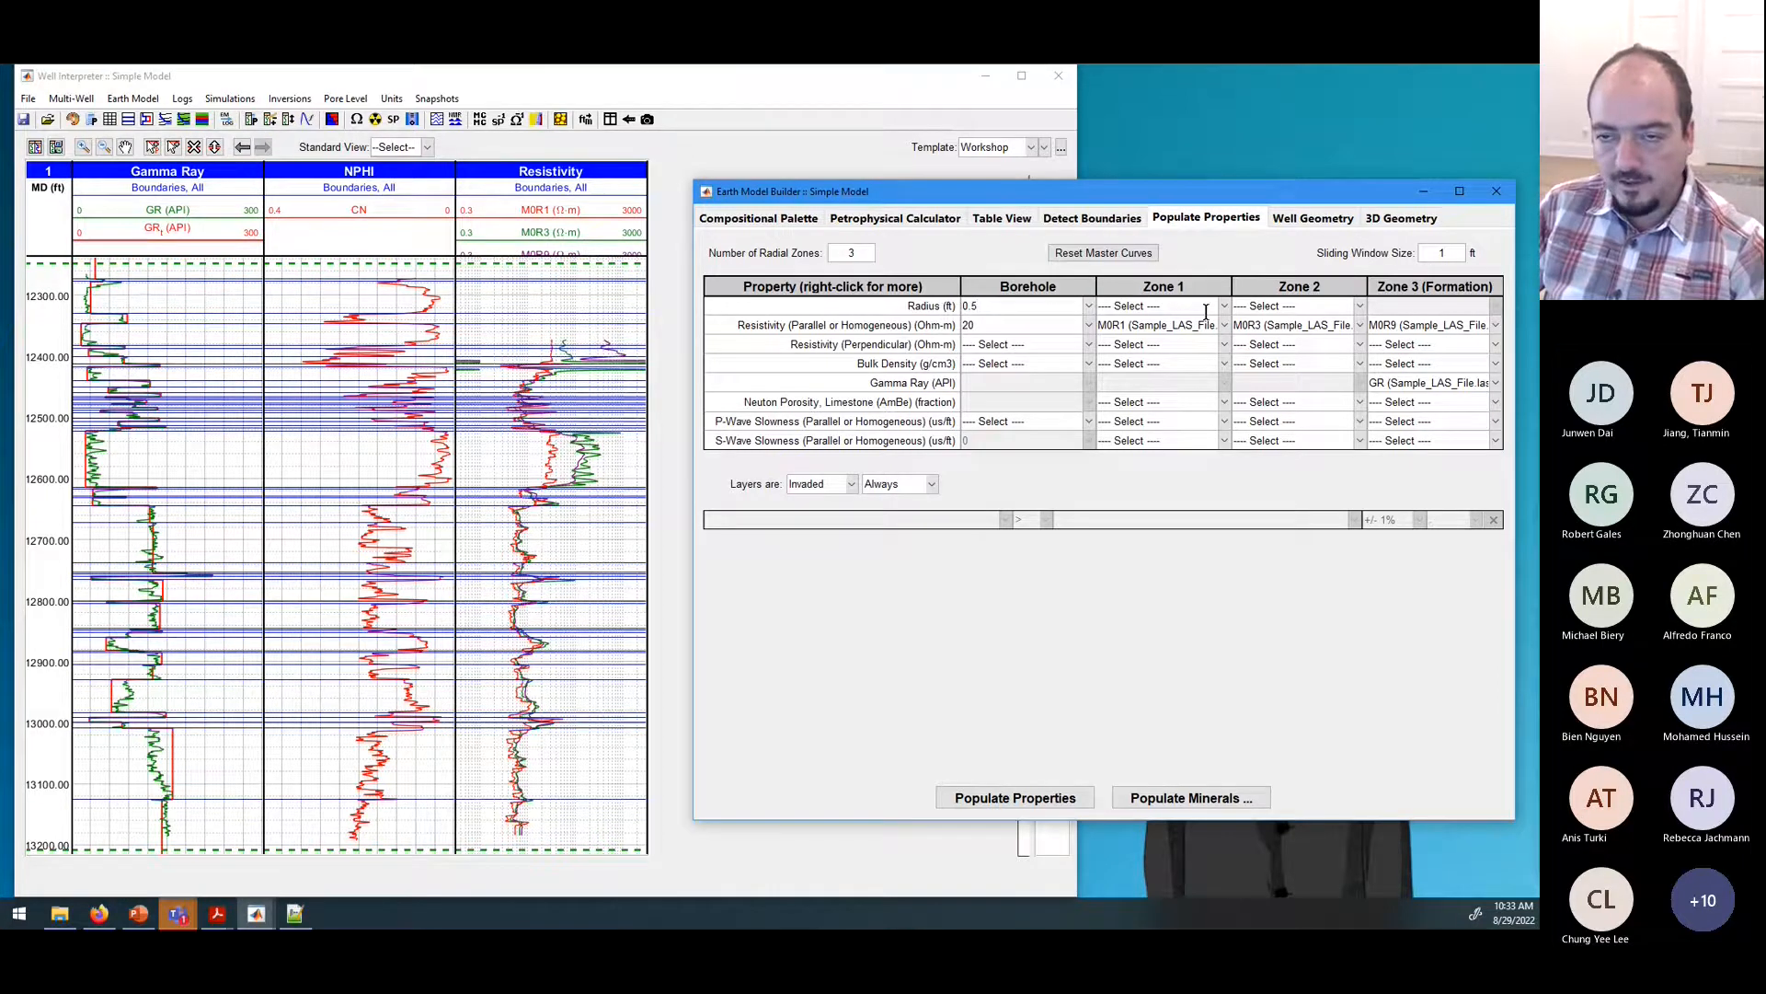
pyautogui.moveTo(1207, 312); pyautogui.dragTo(1099, 307)
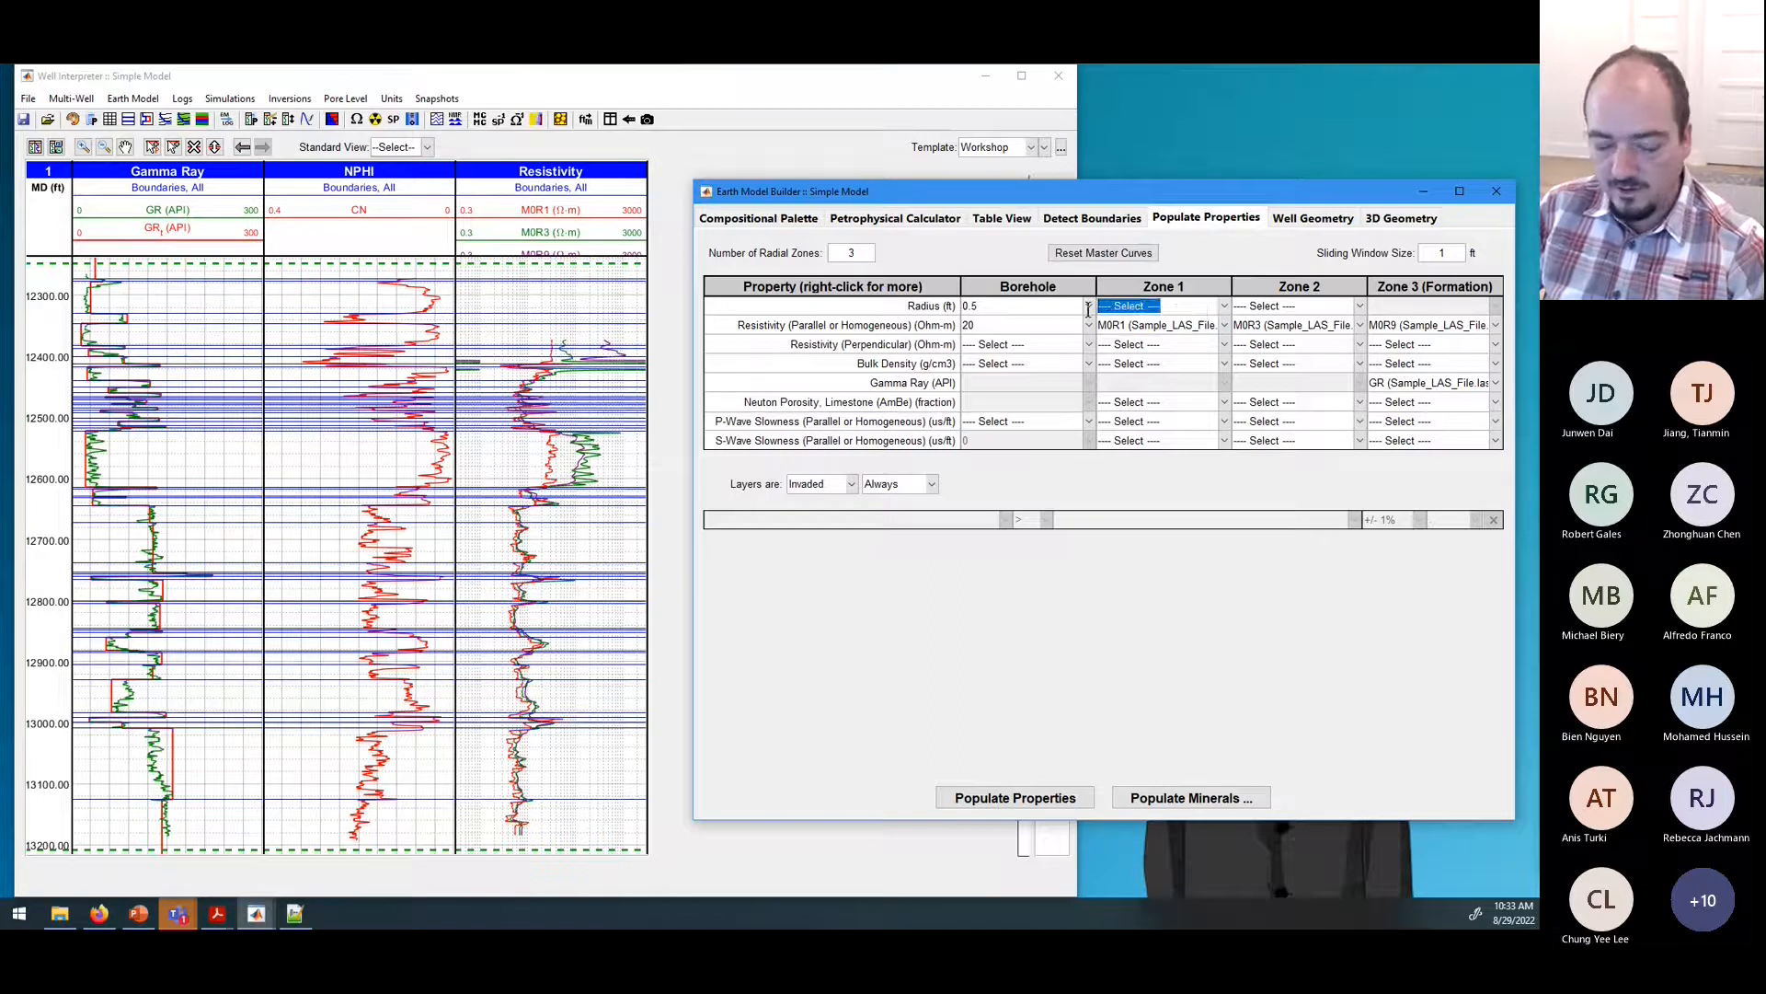
pyautogui.write('1')
pyautogui.press('Tab')
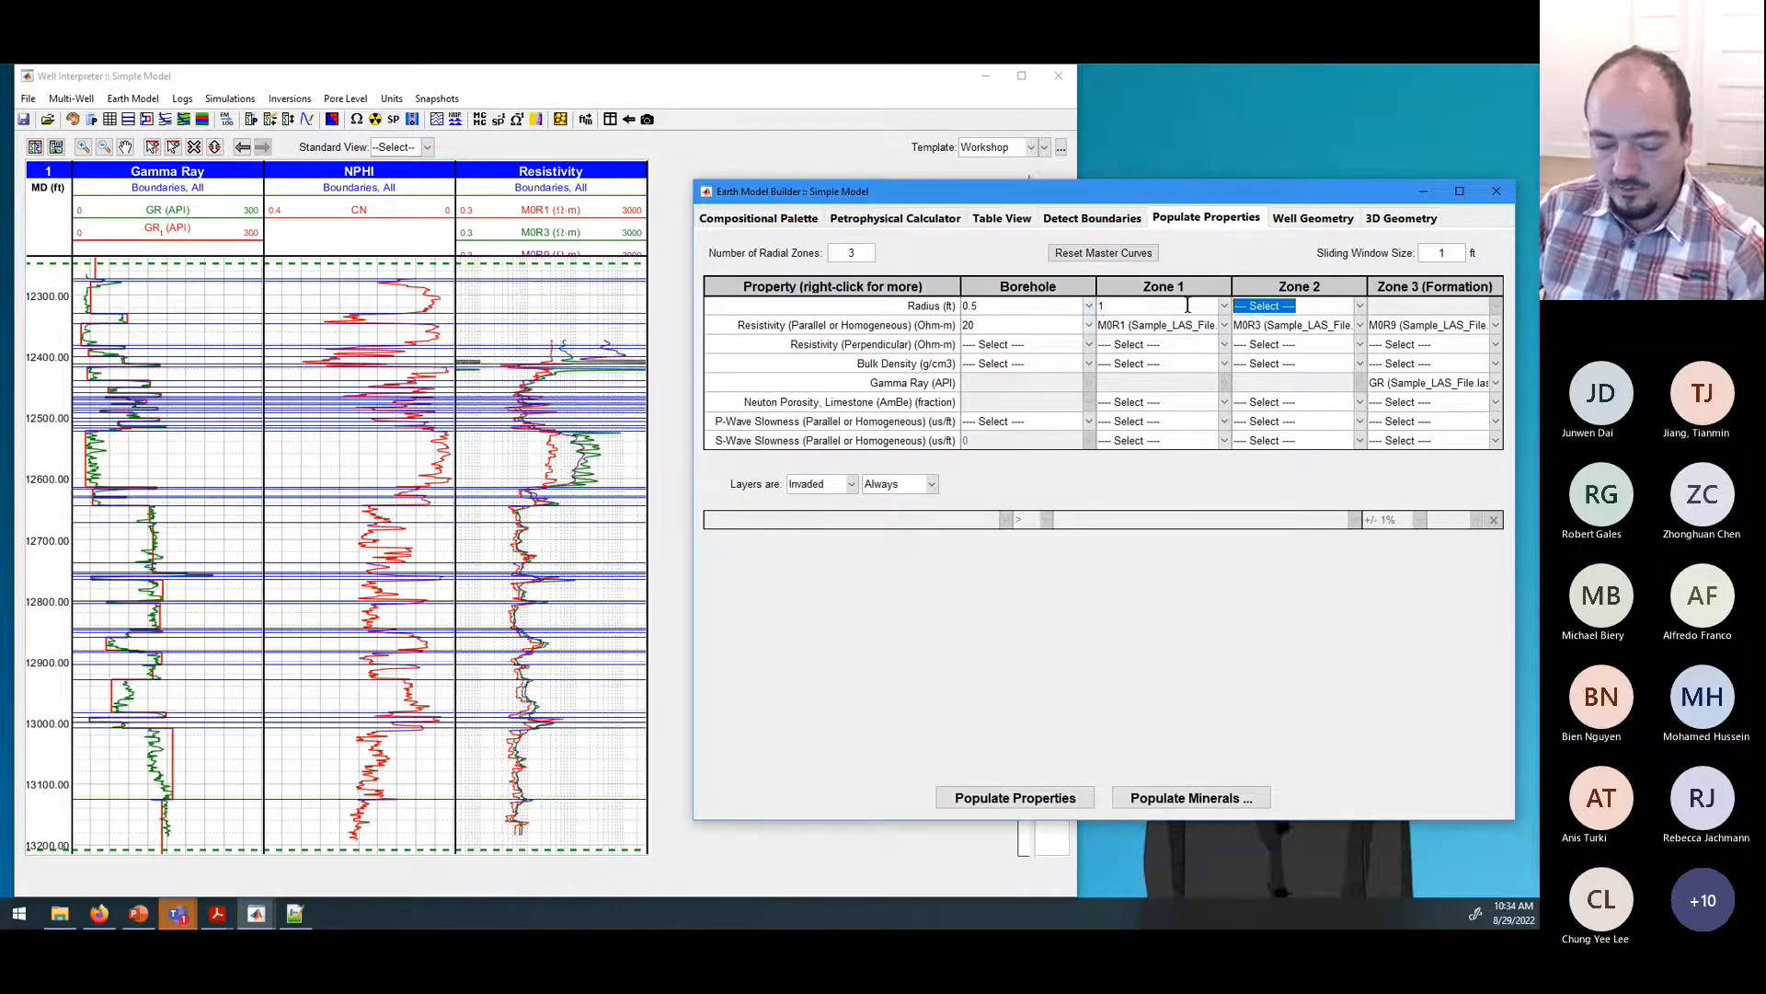
pyautogui.write('2')
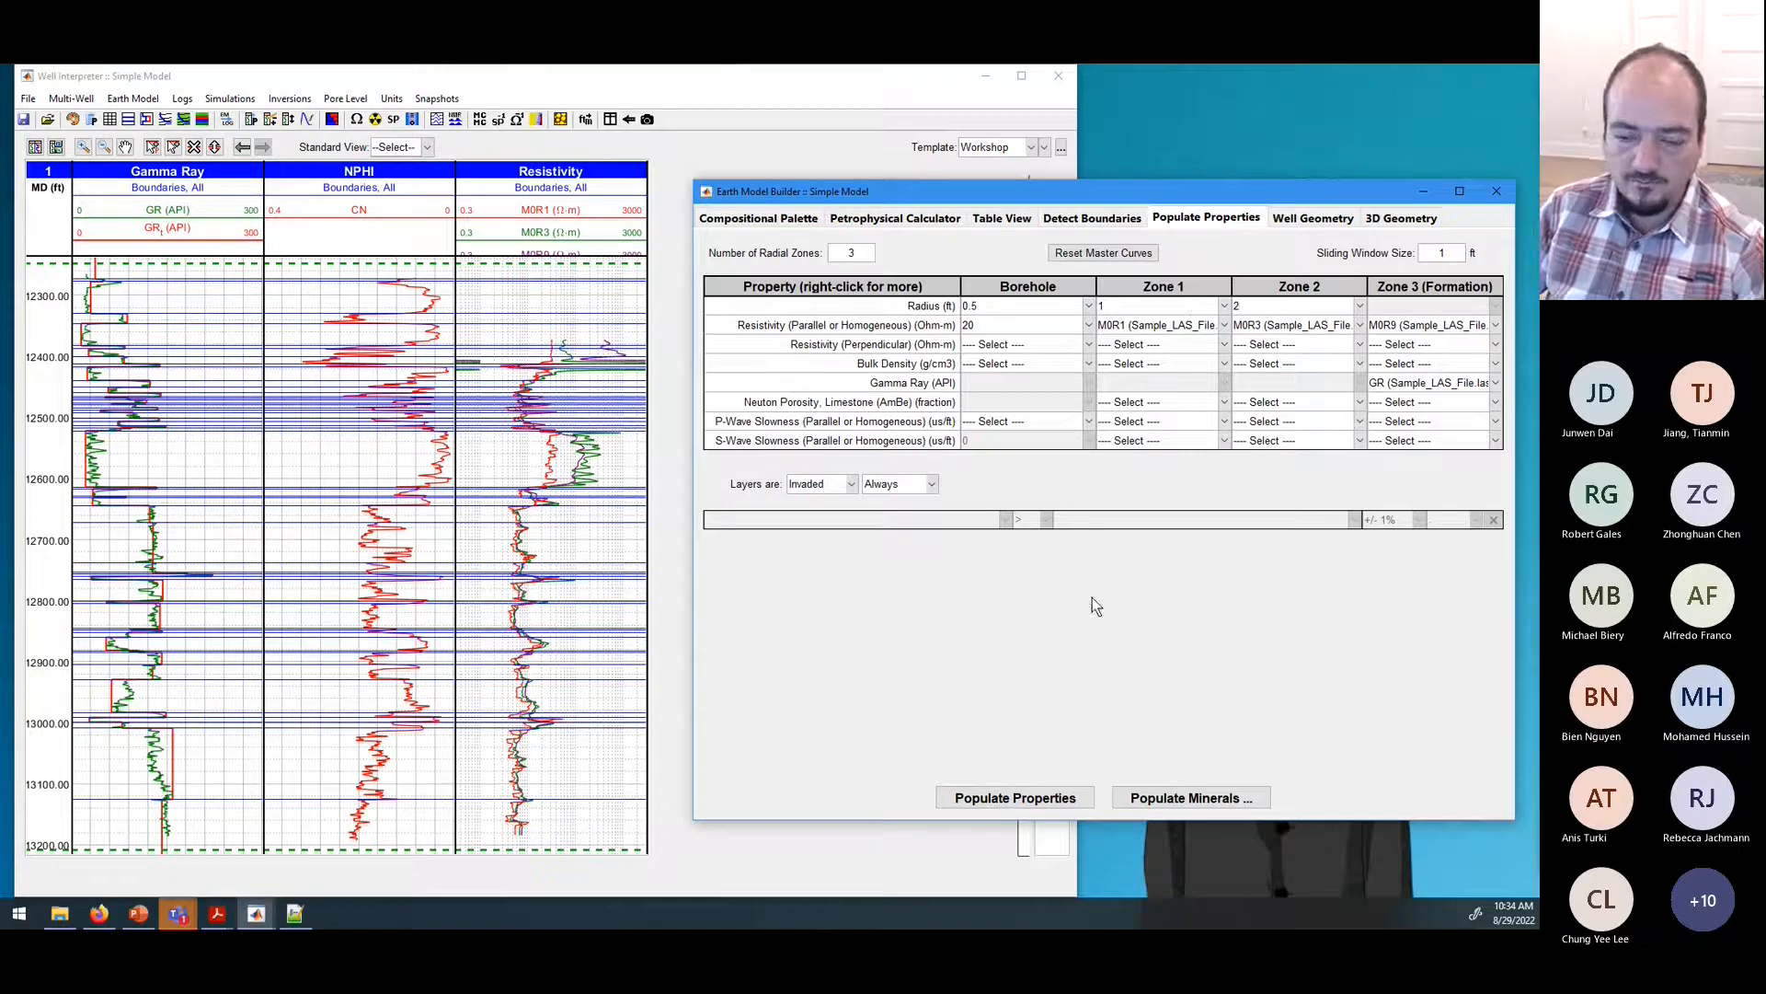
pyautogui.click(1035, 797)
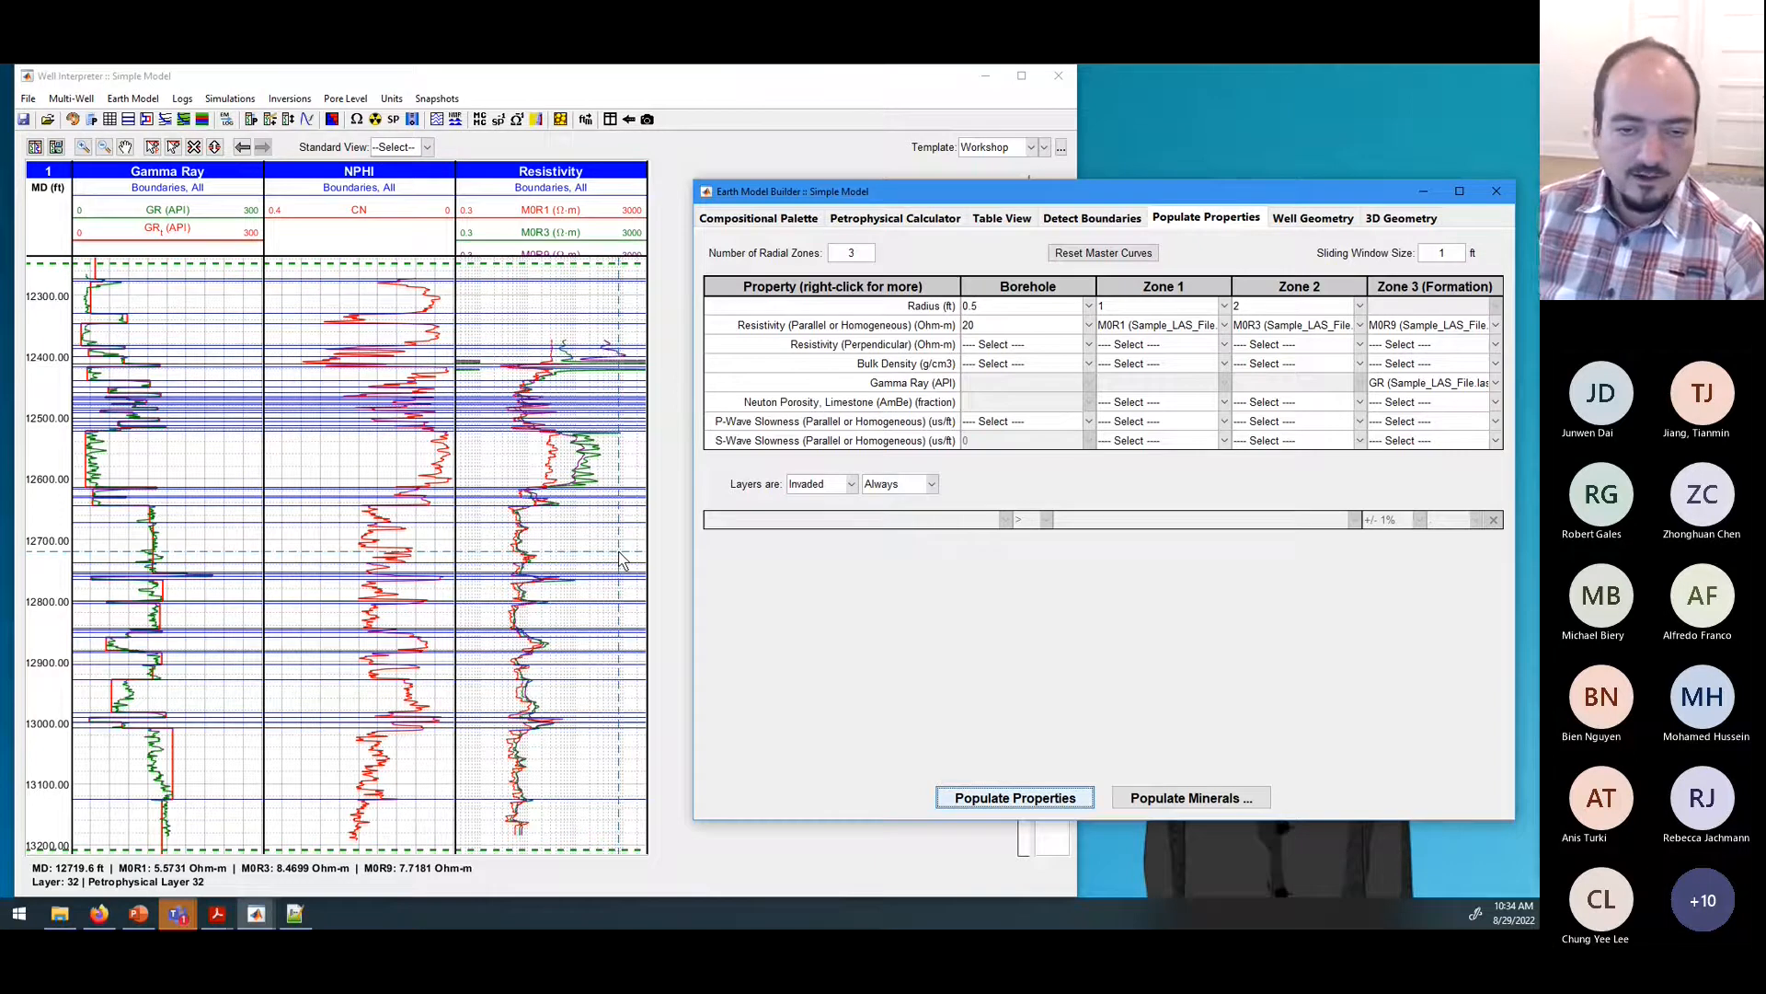
pyautogui.click(641, 469)
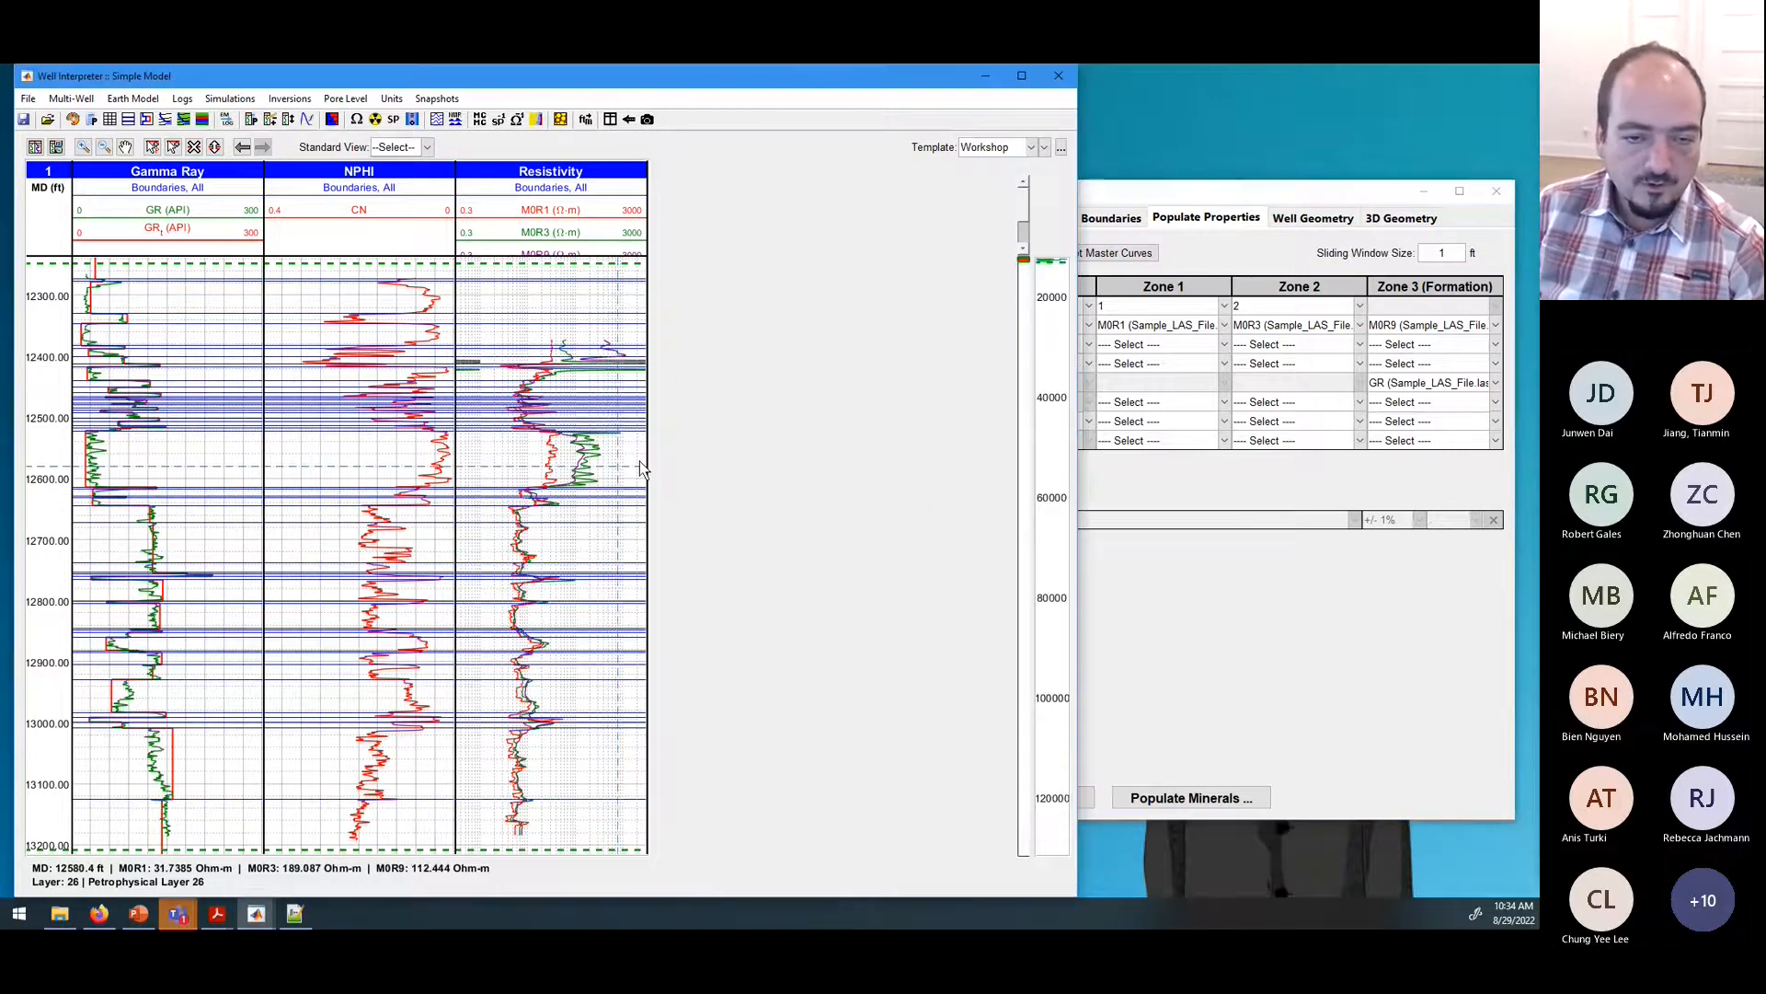
# Step: Open the Resistivity track's plot settings and move the editor clear of the log tracks
pyautogui.doubleClick(546, 189)
pyautogui.moveTo(323, 264); pyautogui.dragTo(950, 221)
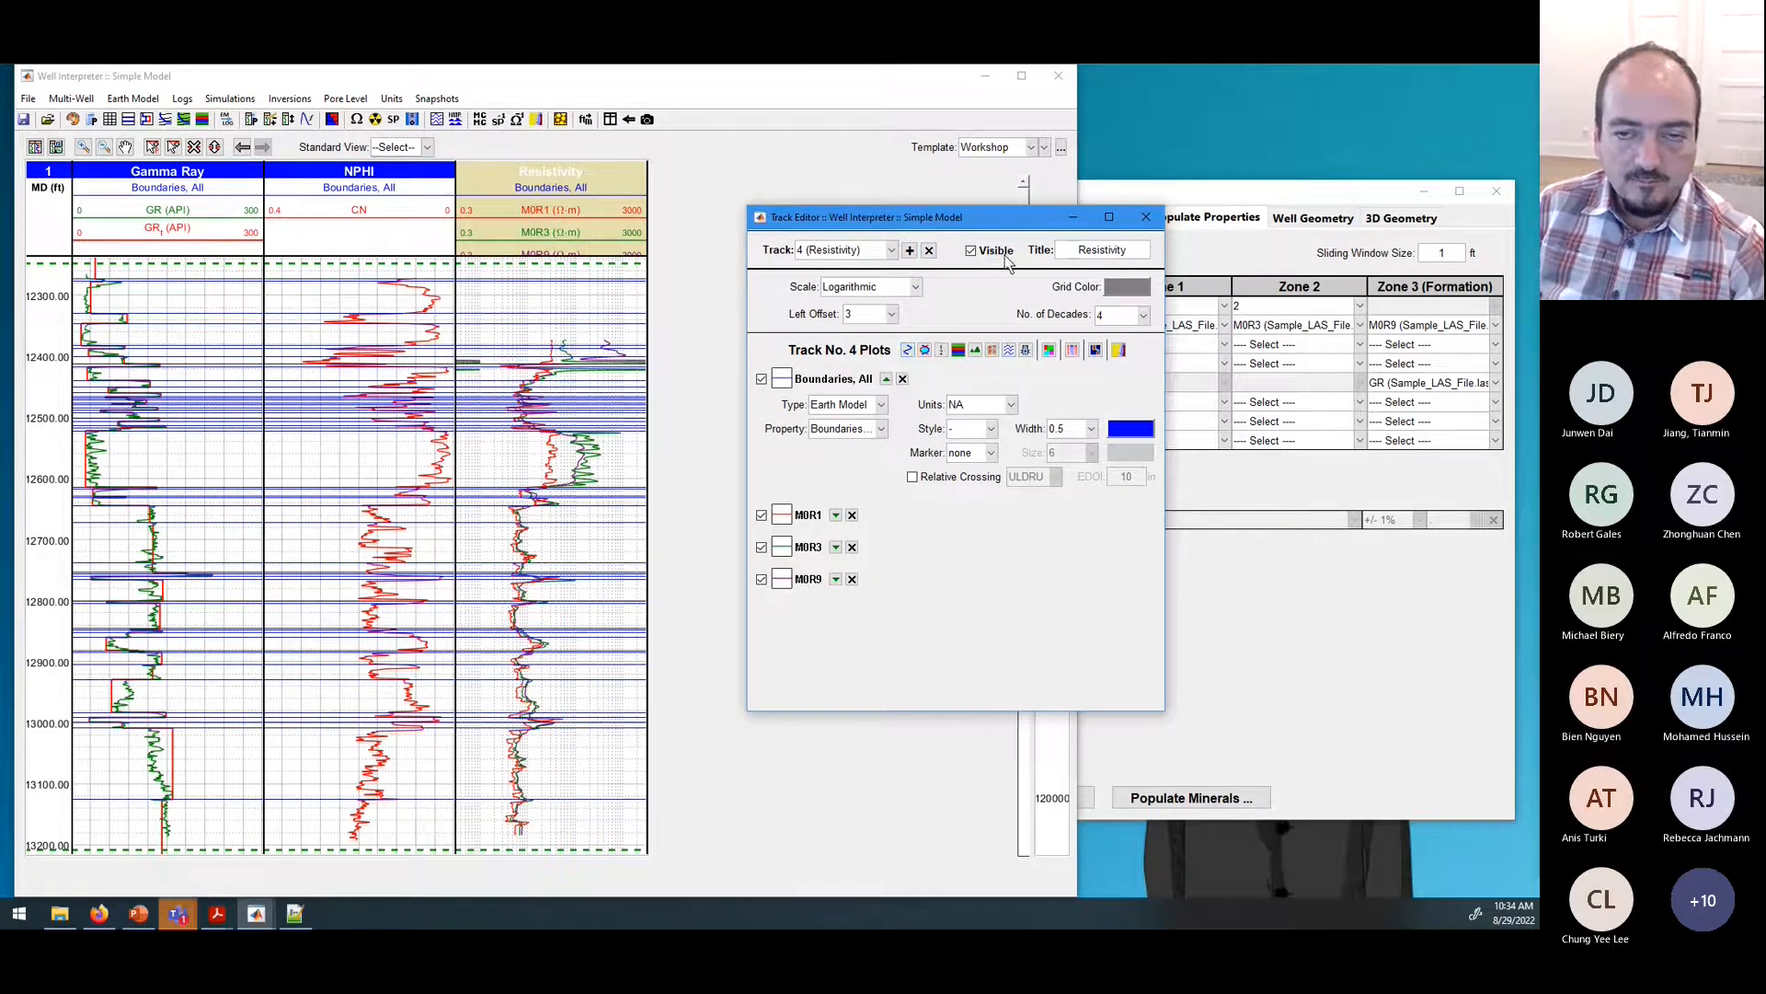
pyautogui.click(909, 251)
pyautogui.moveTo(975, 238); pyautogui.dragTo(1017, 242)
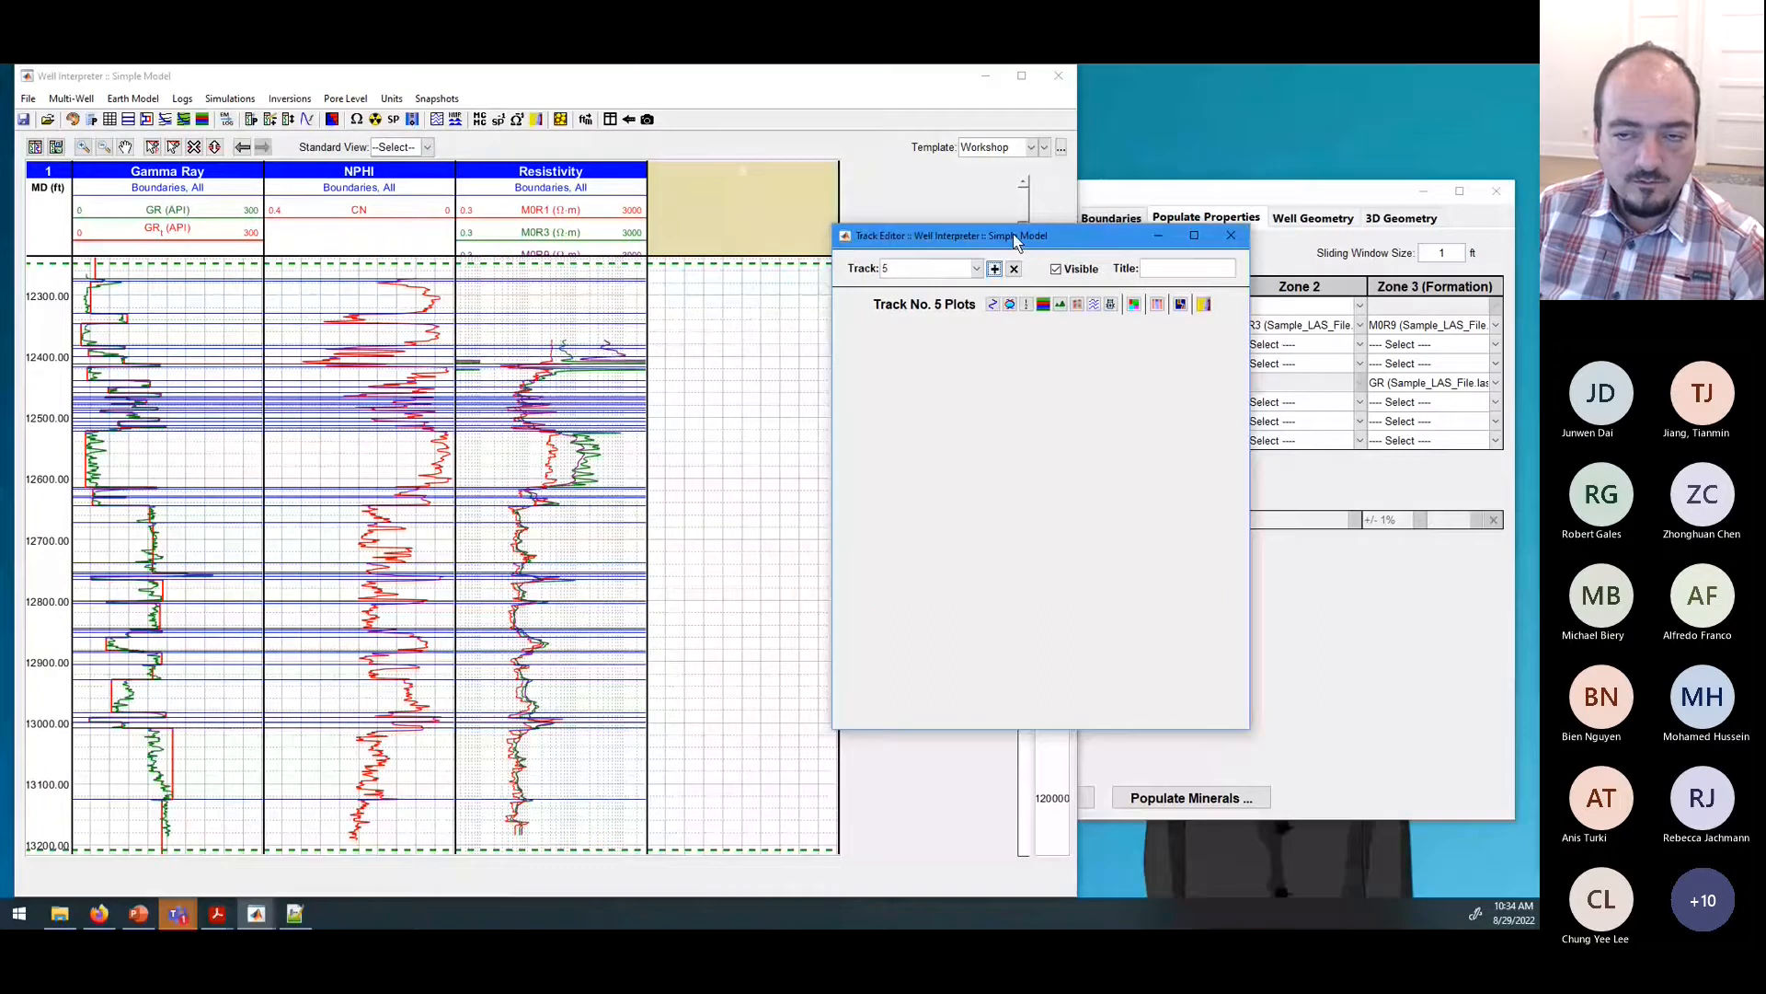
pyautogui.click(1014, 268)
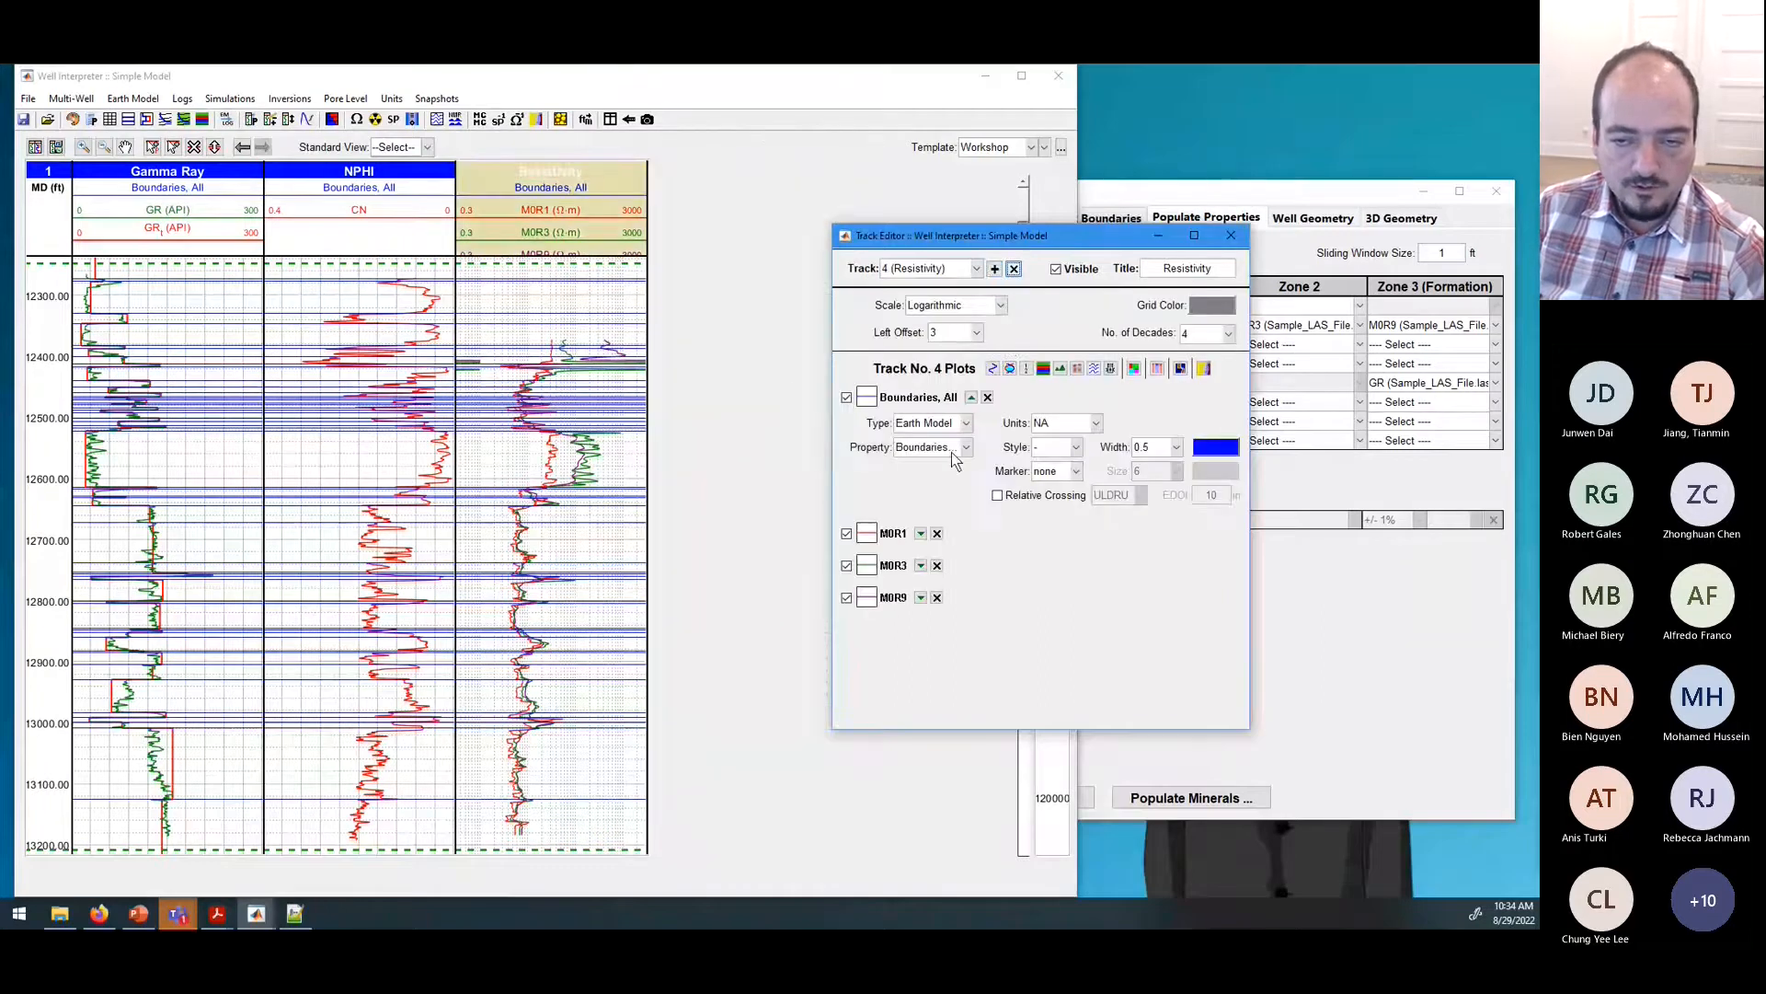
# Step: Add an earth model plot of Resistivity (Parallel or Homogeneous) to the Resistivity track
pyautogui.click(991, 368)
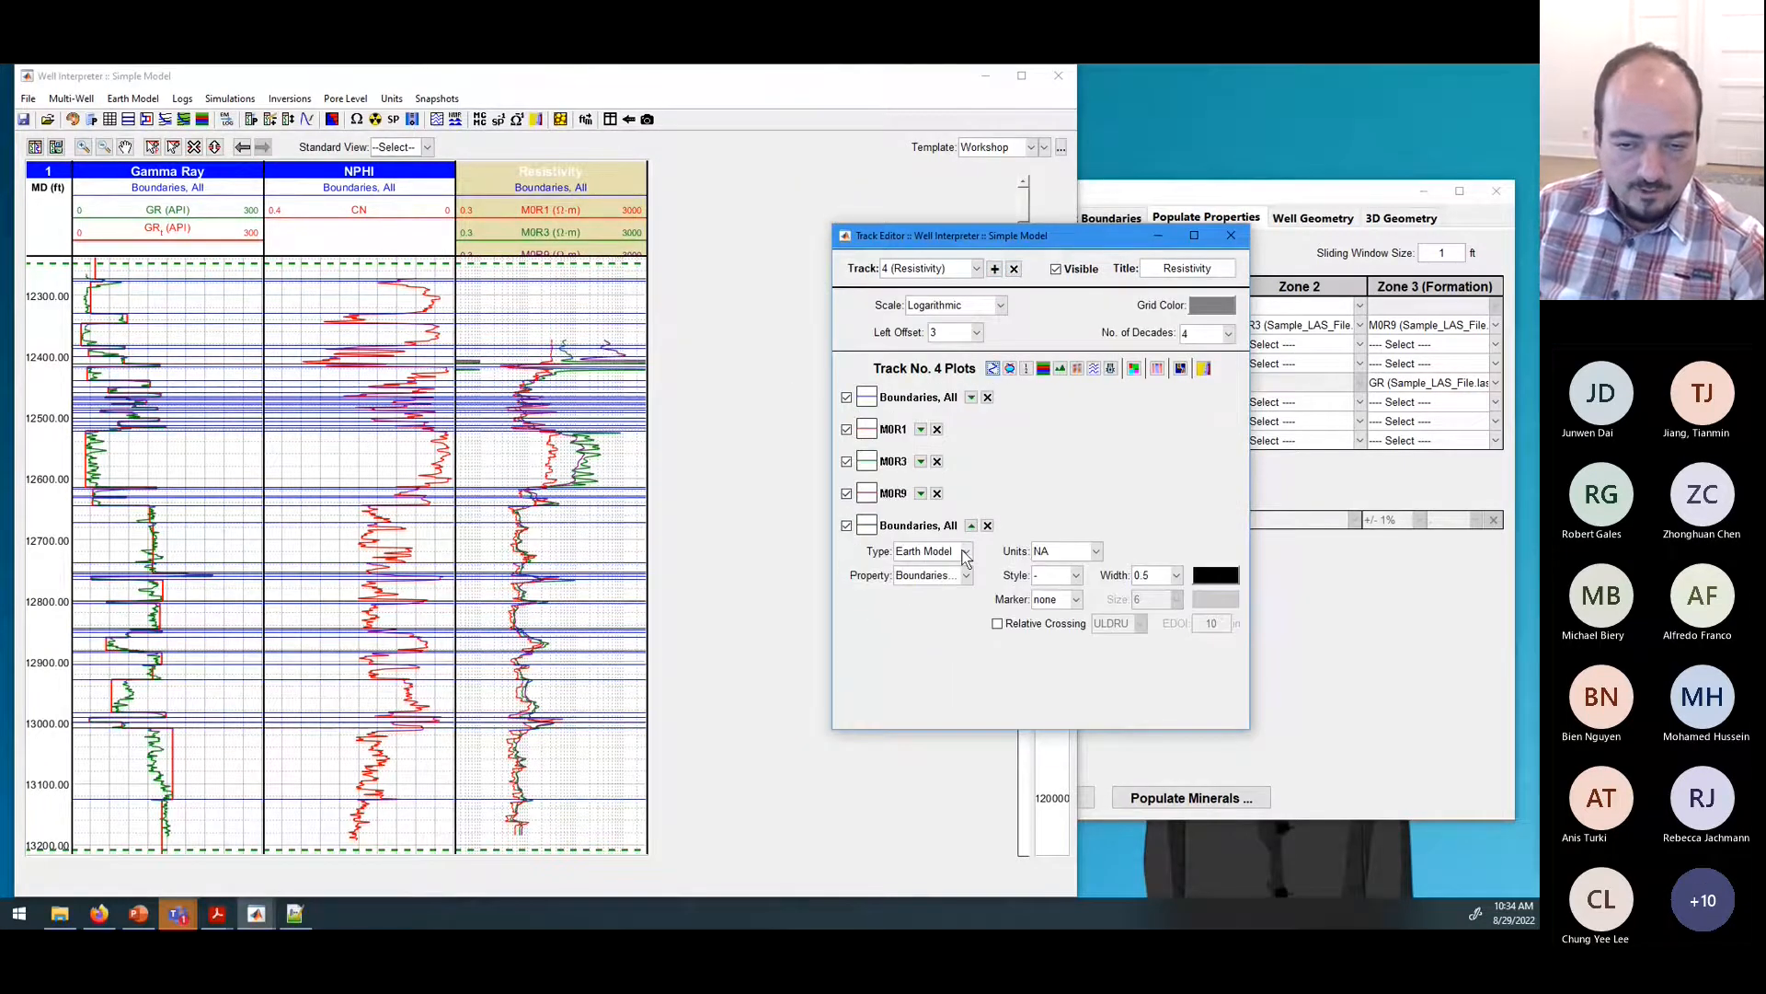
pyautogui.click(942, 582)
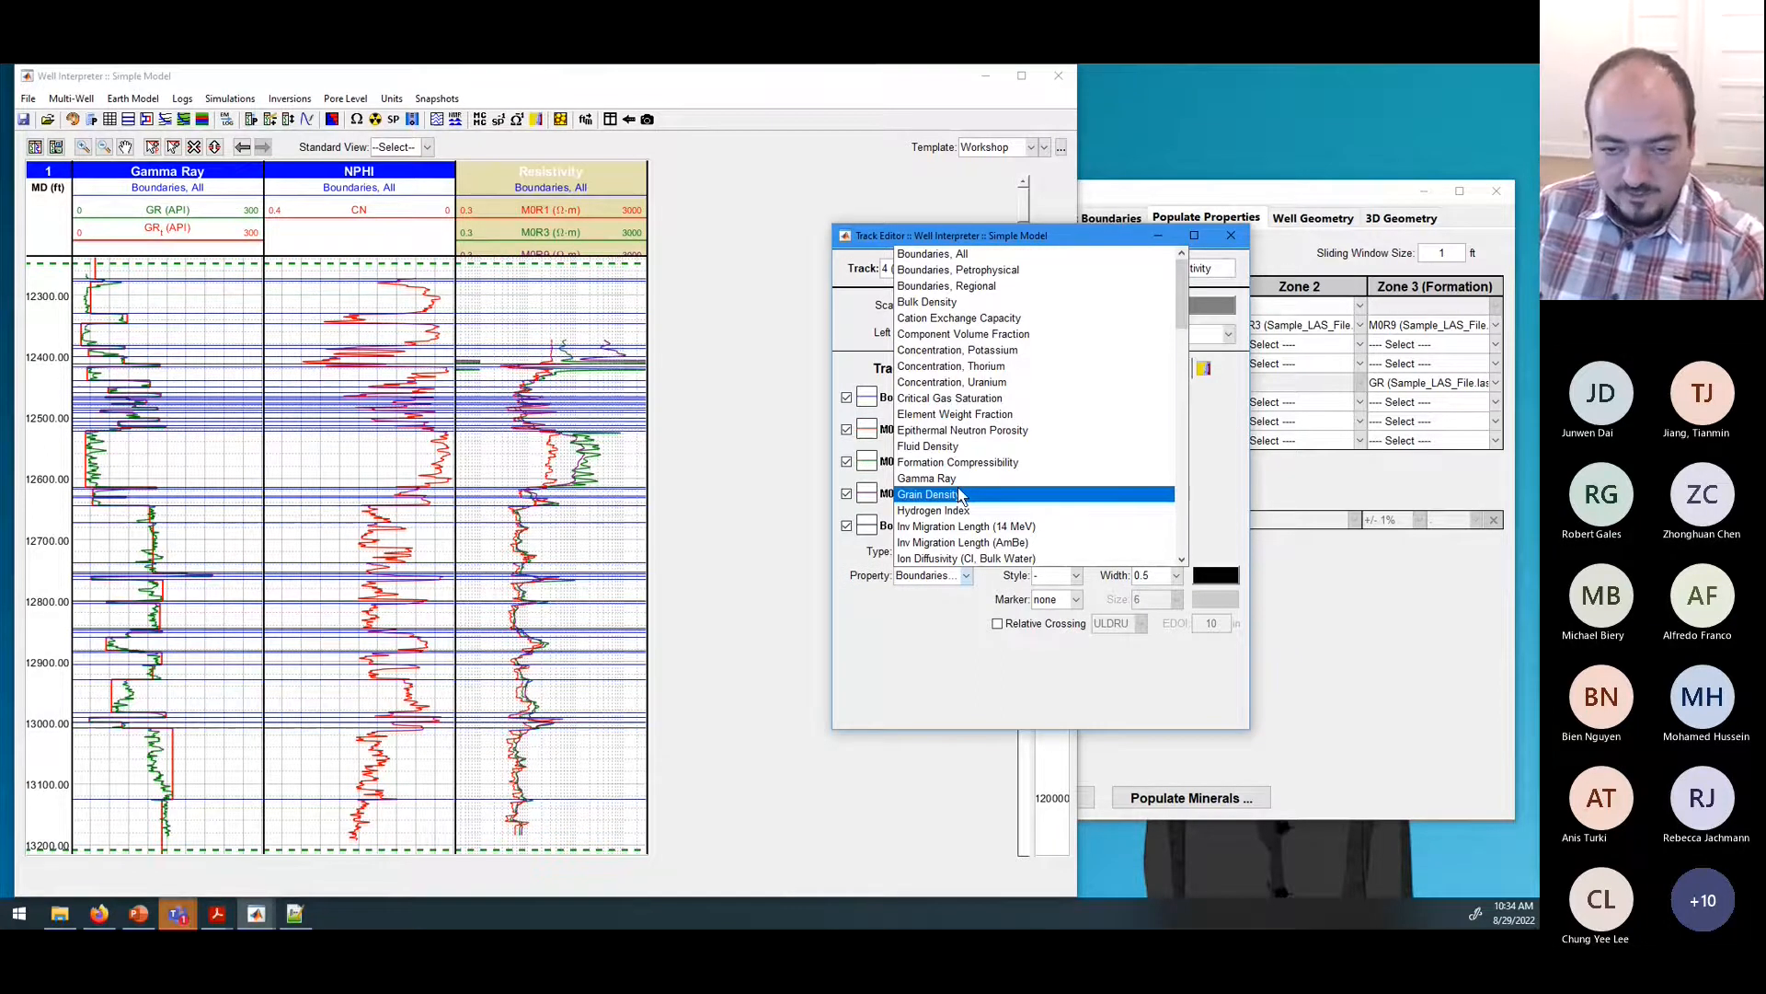
pyautogui.scroll(-10, 962, 515)
pyautogui.click(962, 550)
pyautogui.click(964, 600)
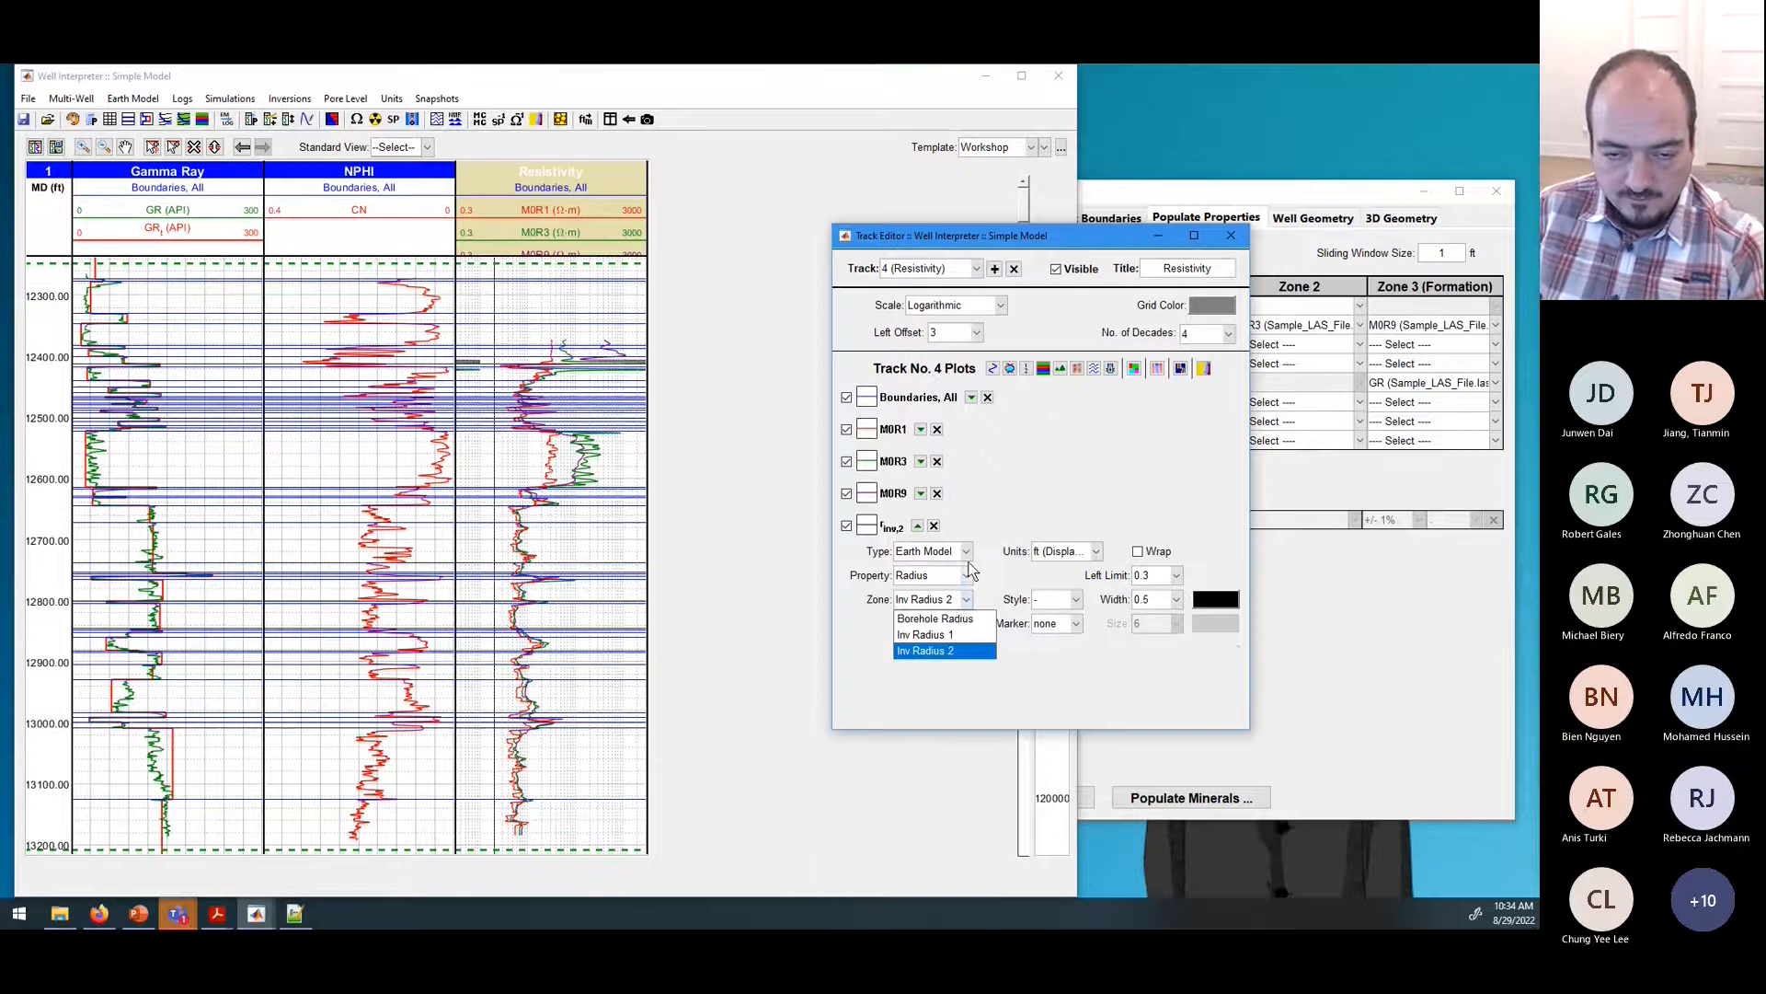
pyautogui.click(953, 577)
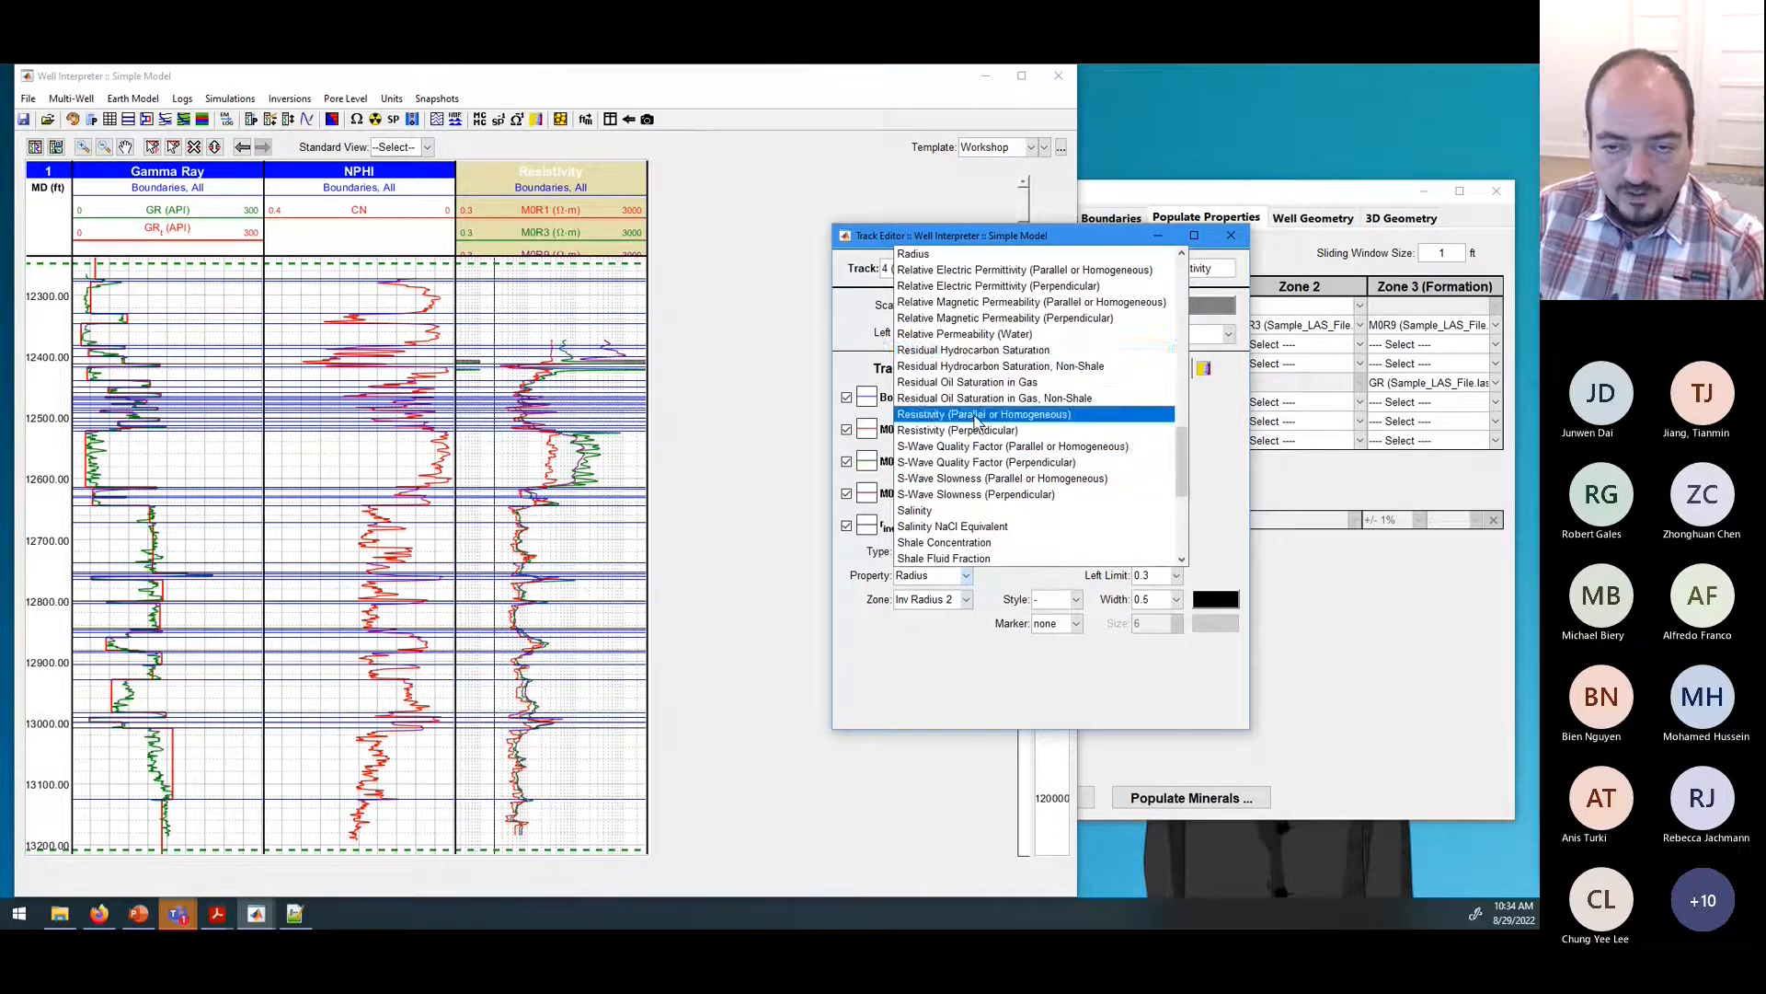
pyautogui.click(977, 419)
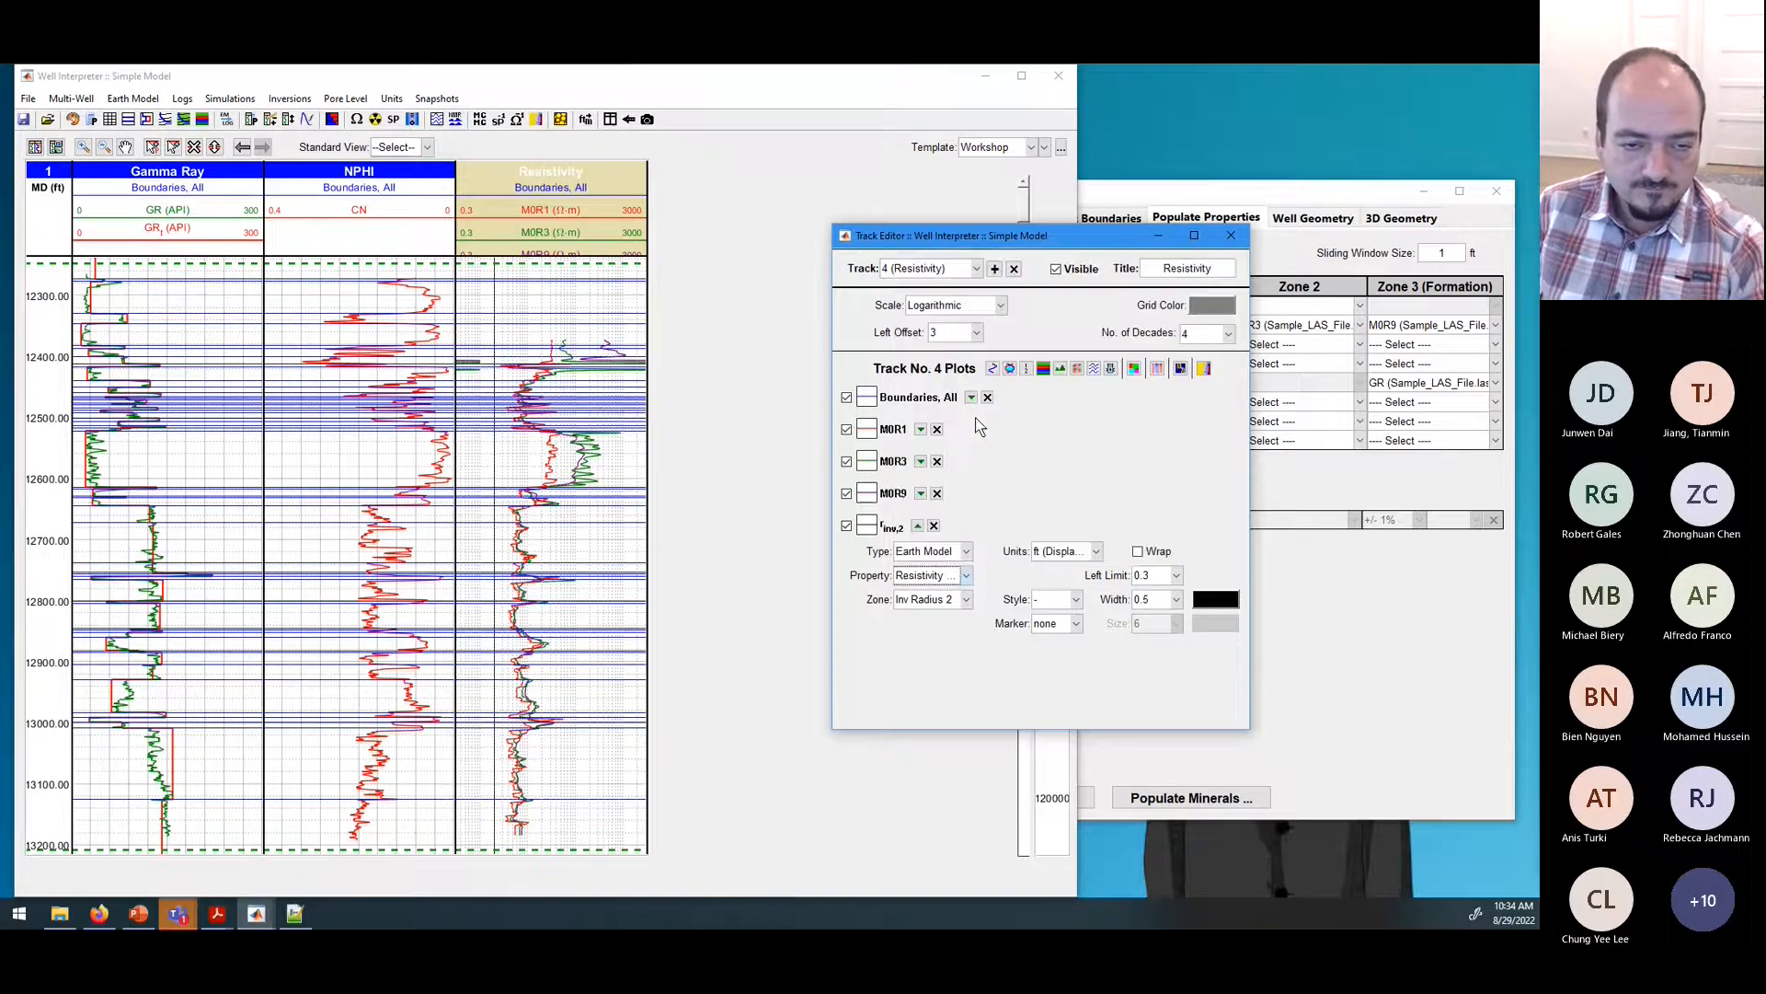
# Step: Try the Mud zone for the new resistivity plot and switch the plot to the Invaded 1 zone
pyautogui.click(958, 599)
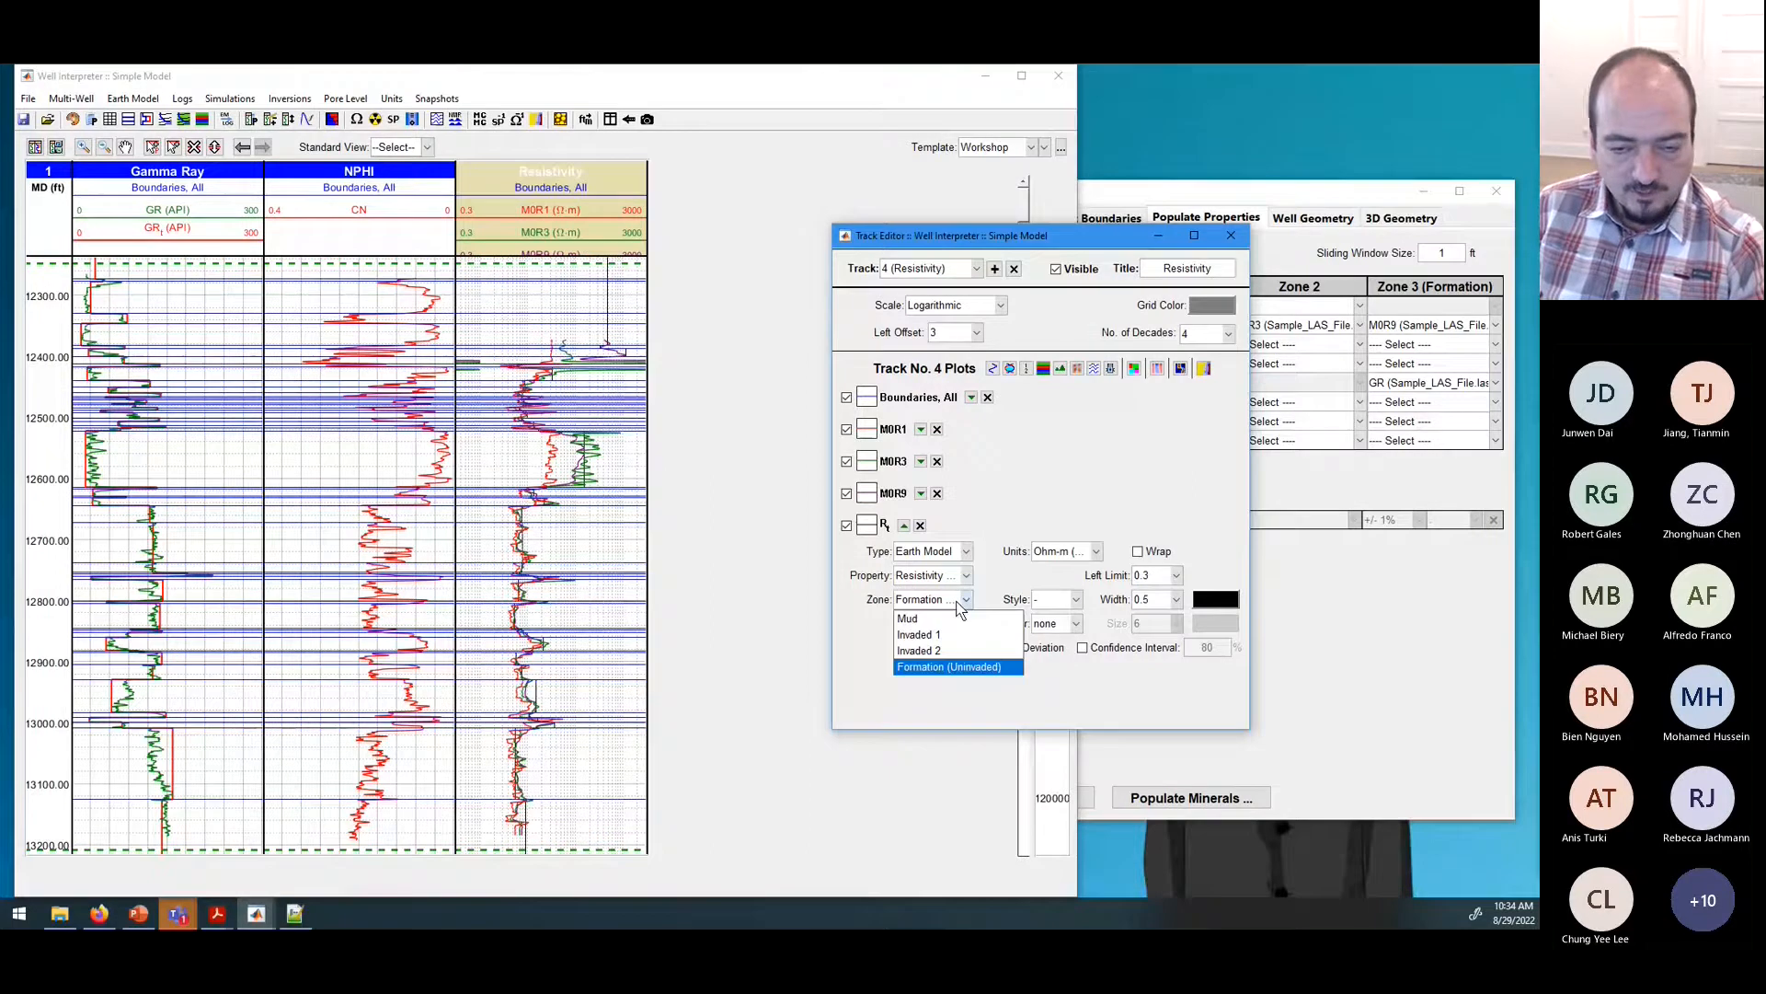
pyautogui.click(948, 618)
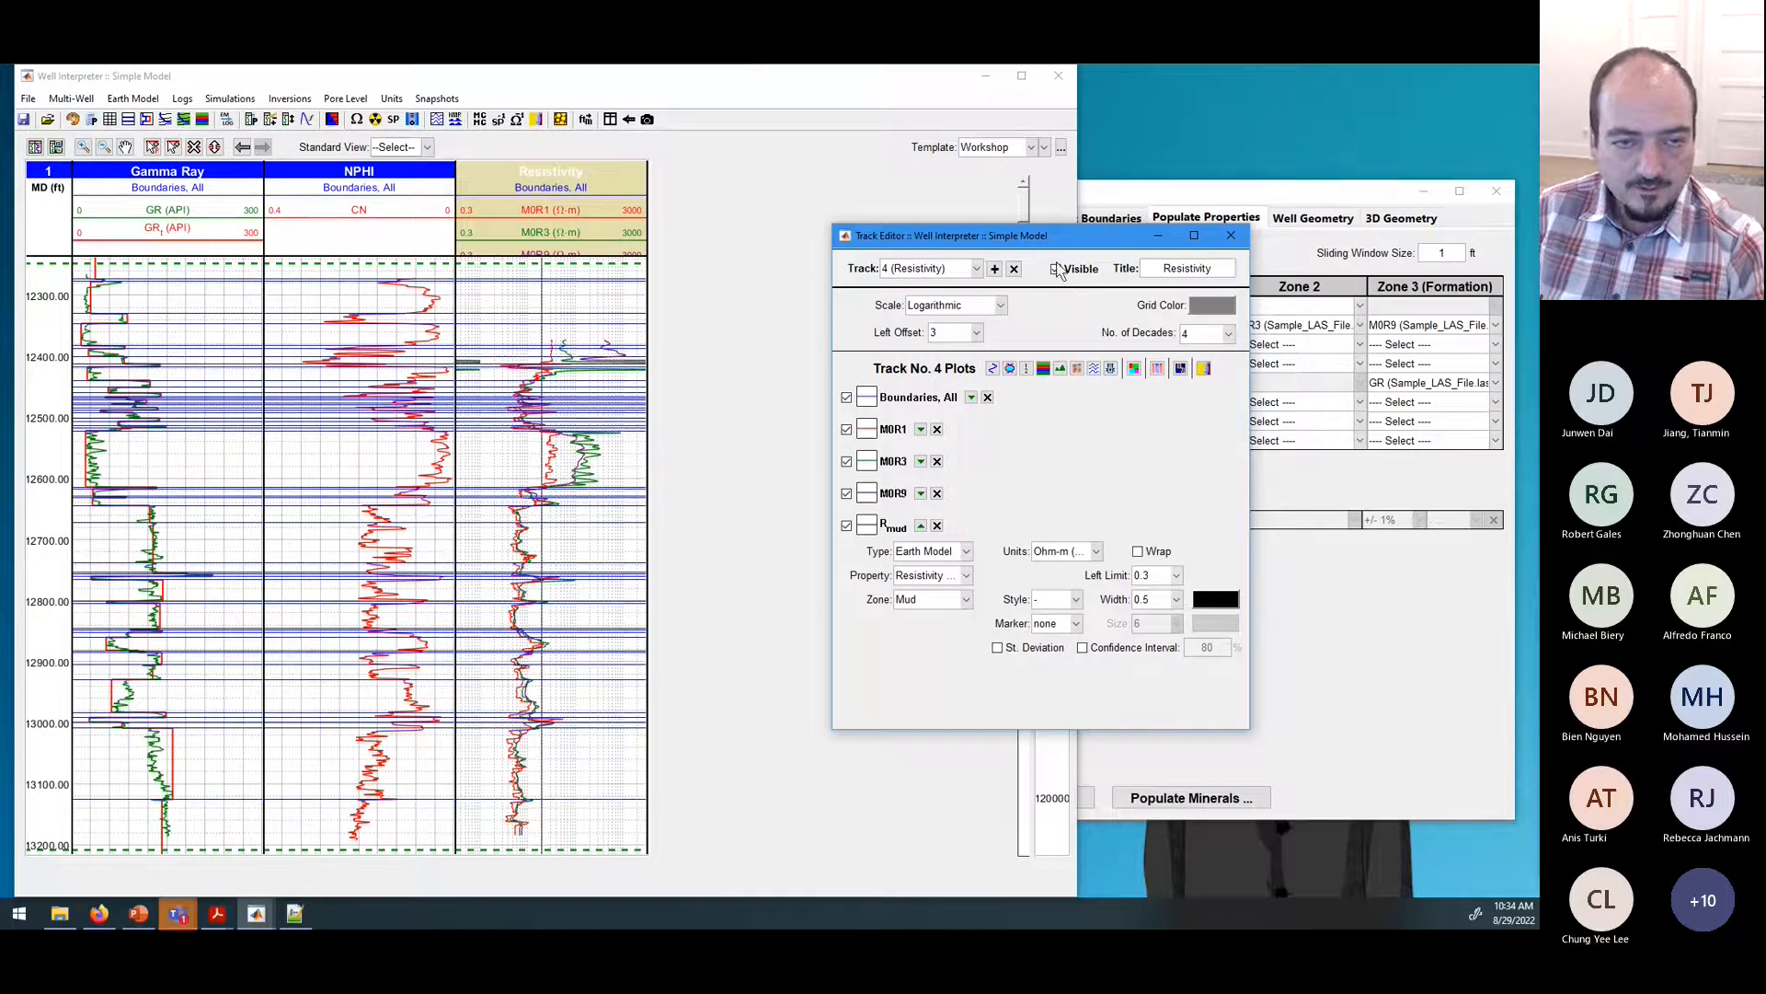
pyautogui.click(952, 599)
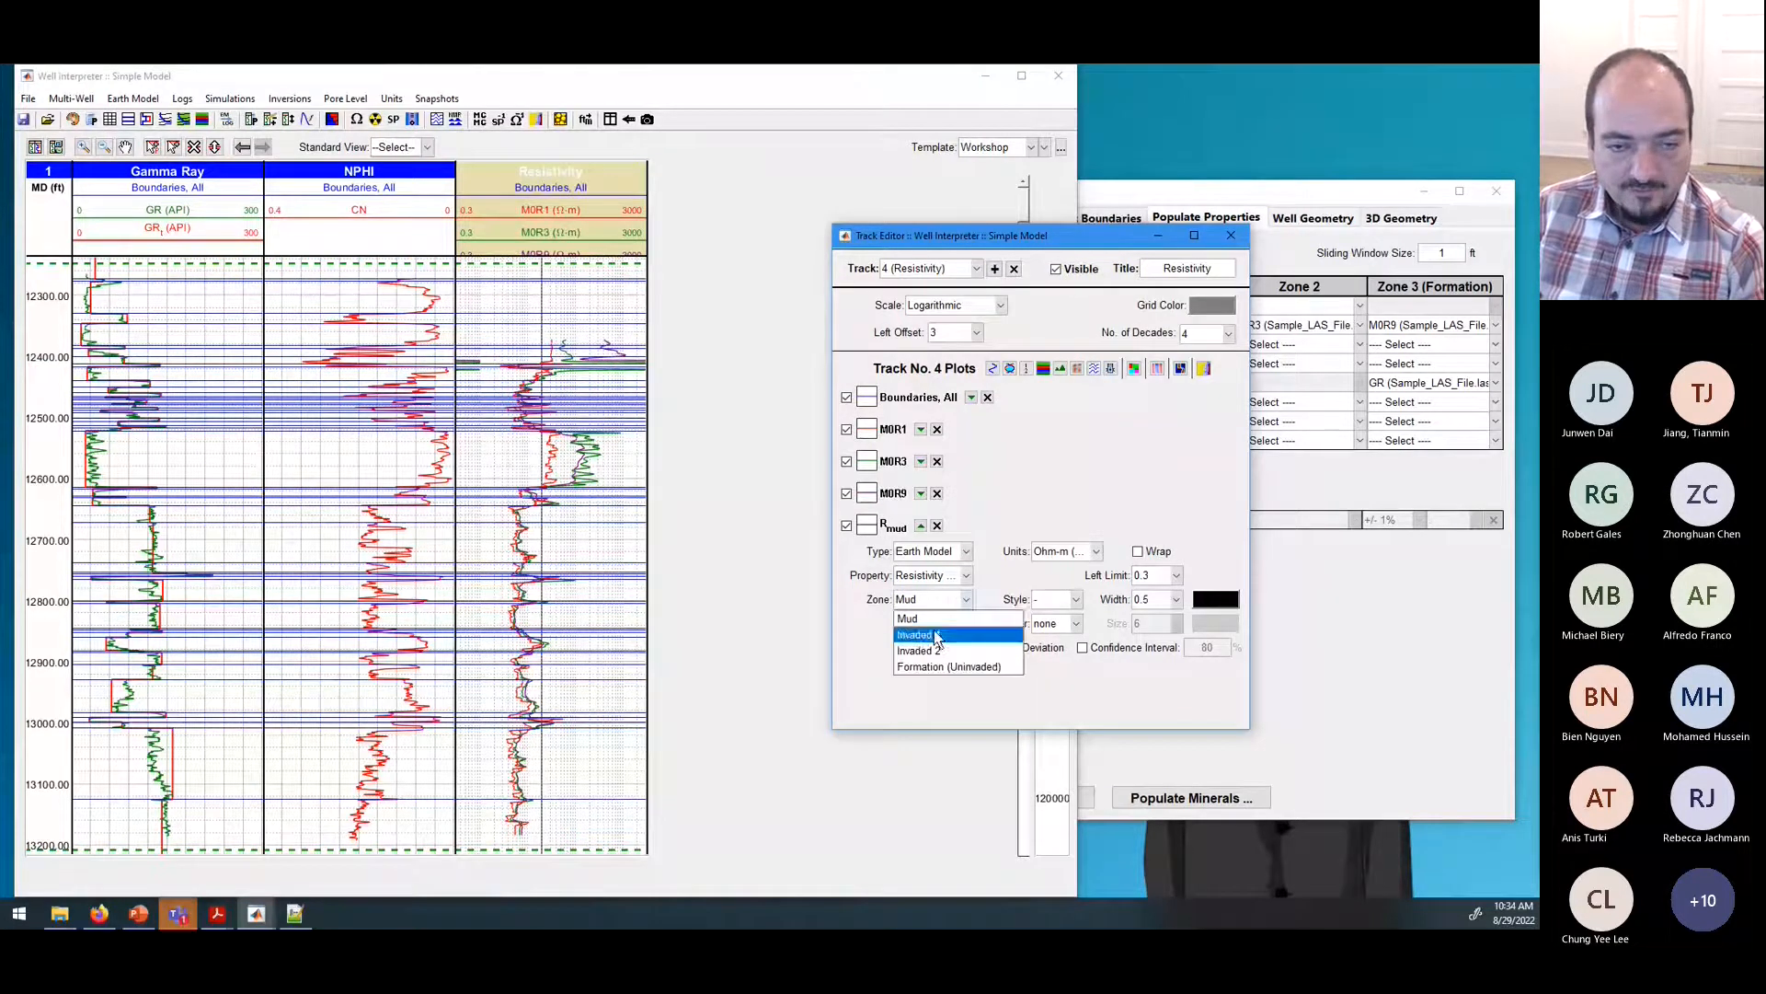
pyautogui.click(935, 633)
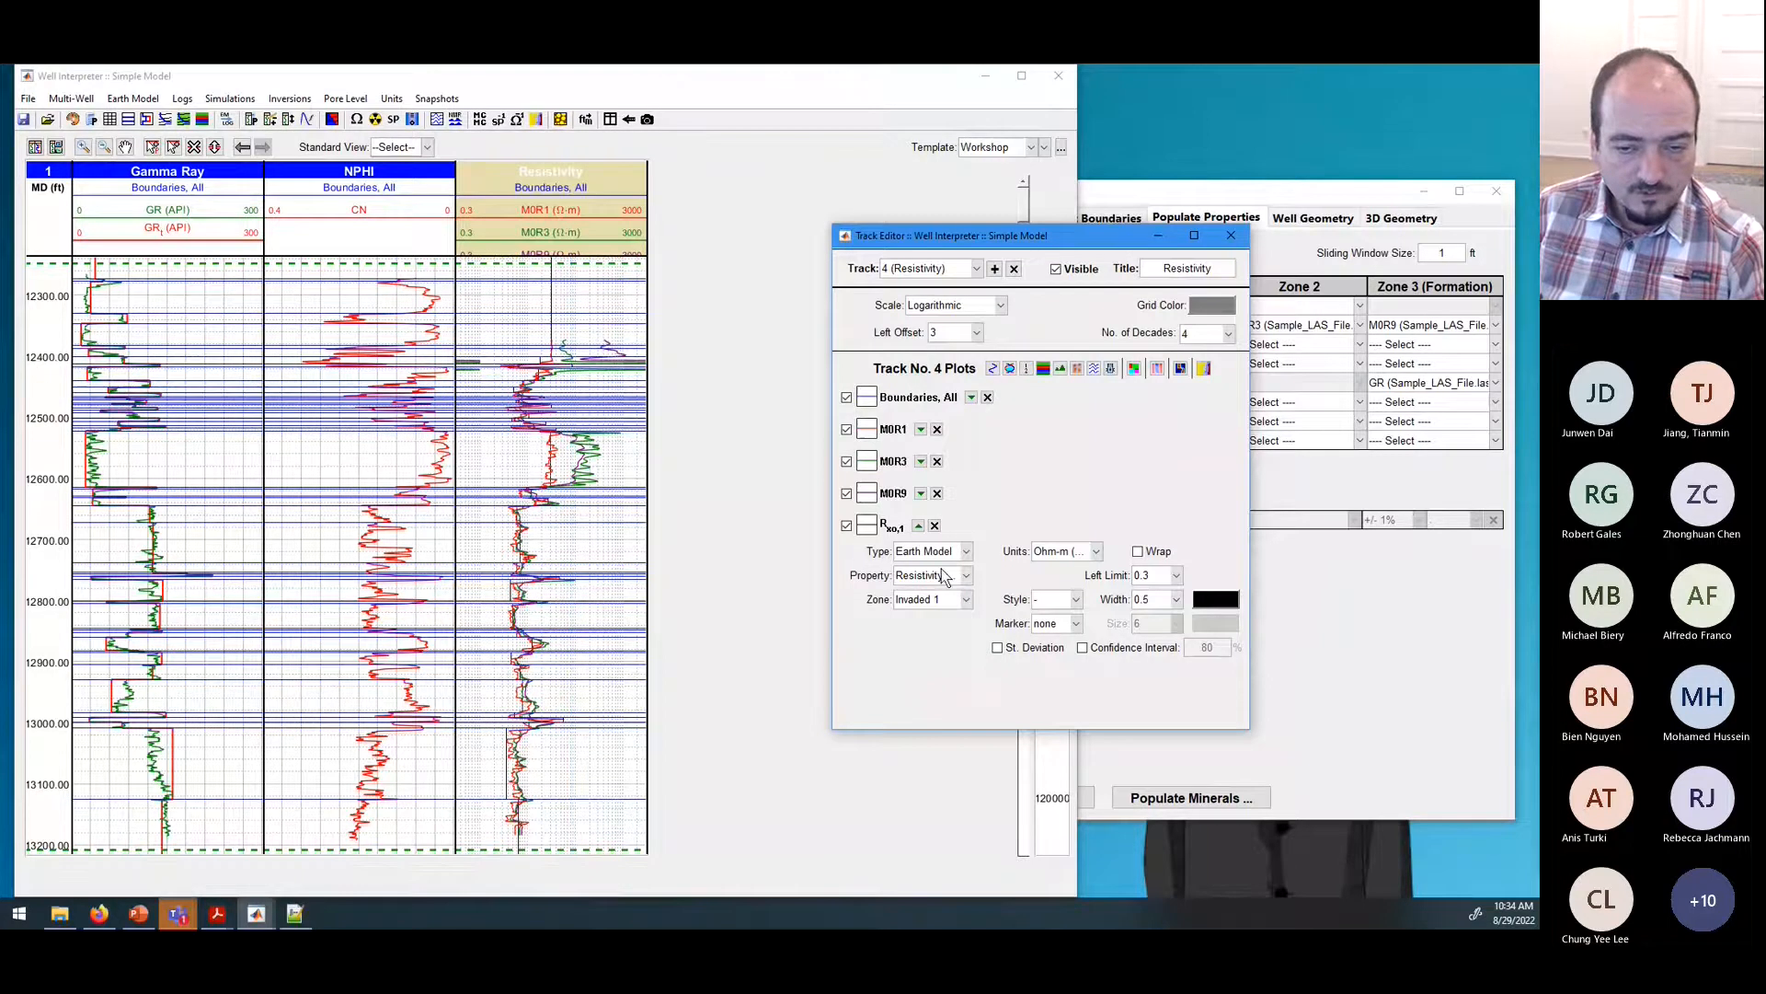
# Step: Format the Invaded 1 resistivity curve as a red line with a width of 1.5, matching the M0R1 color
pyautogui.click(1152, 602)
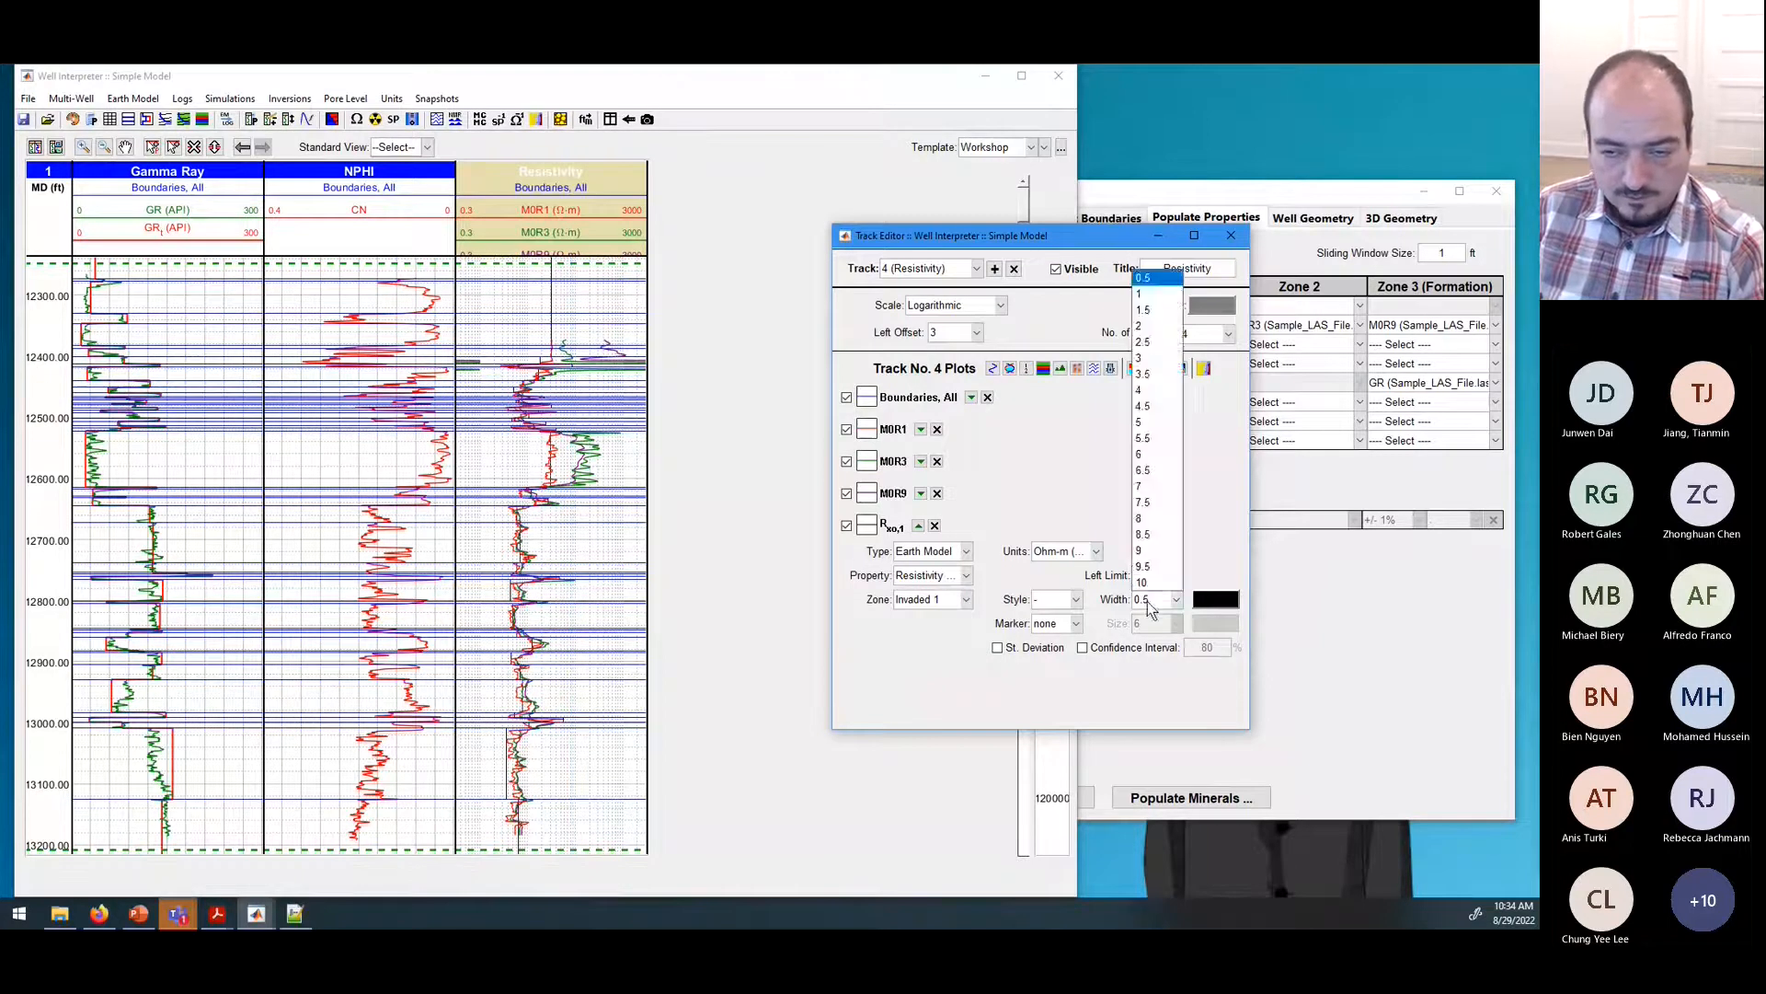
pyautogui.click(1141, 294)
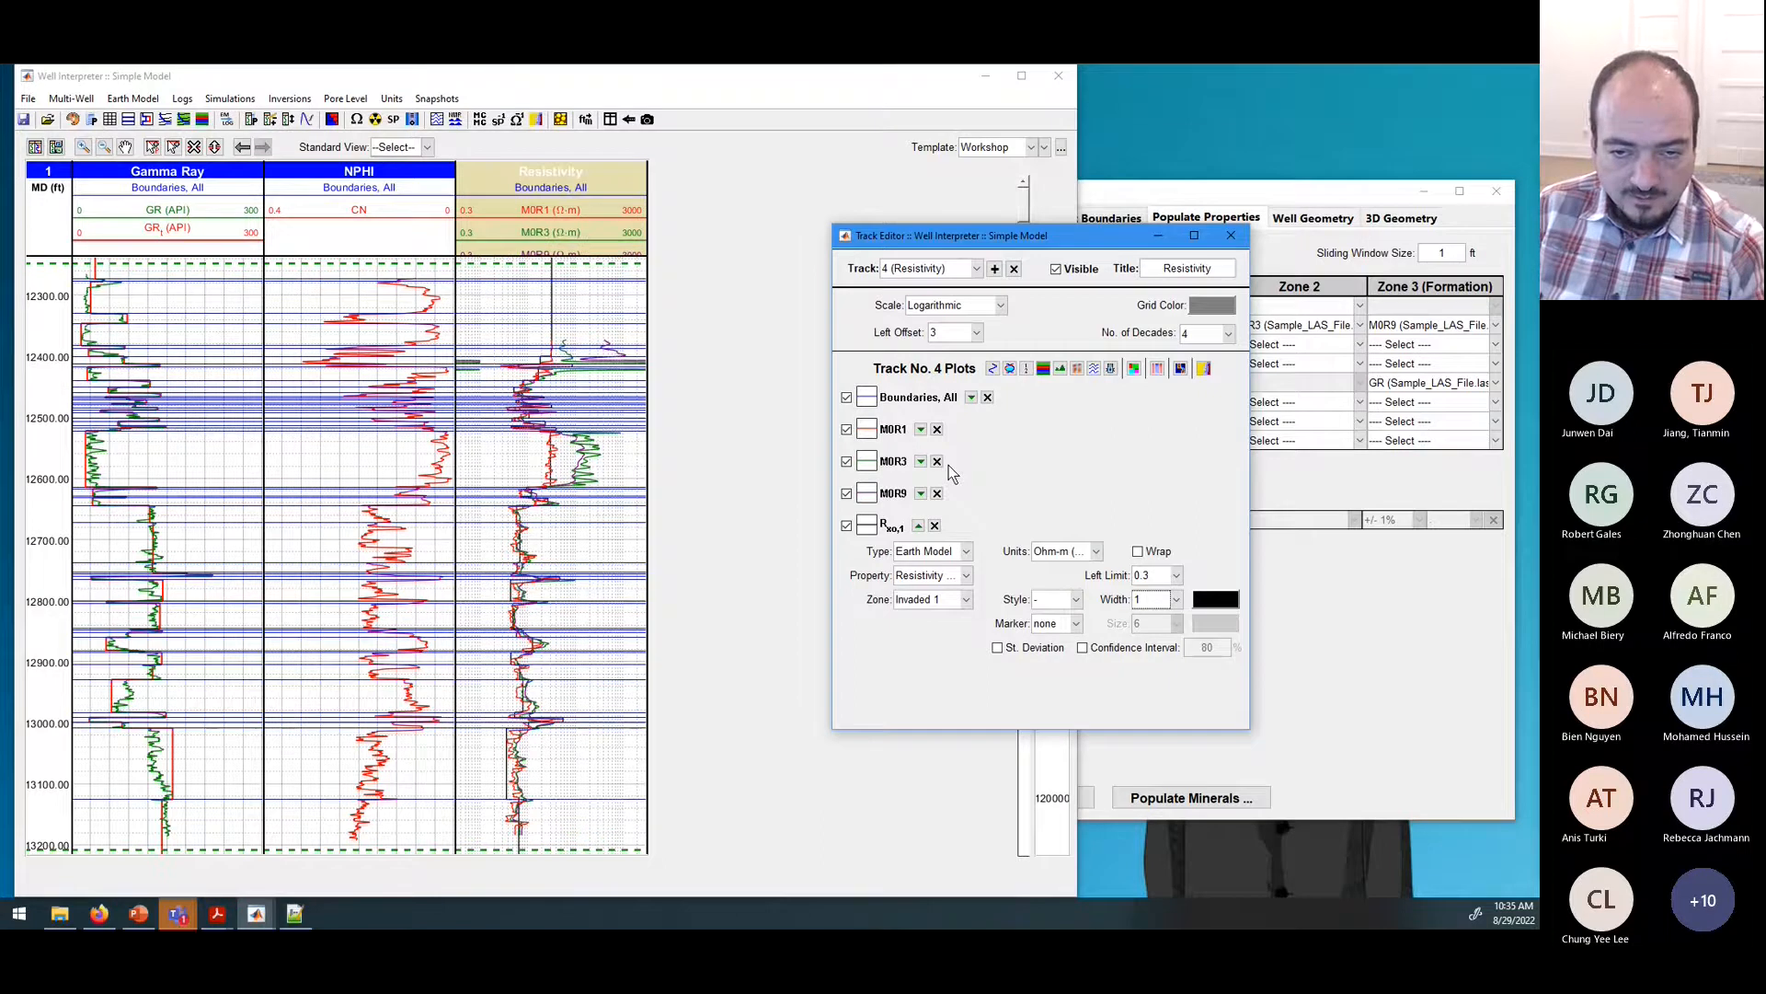
pyautogui.click(921, 429)
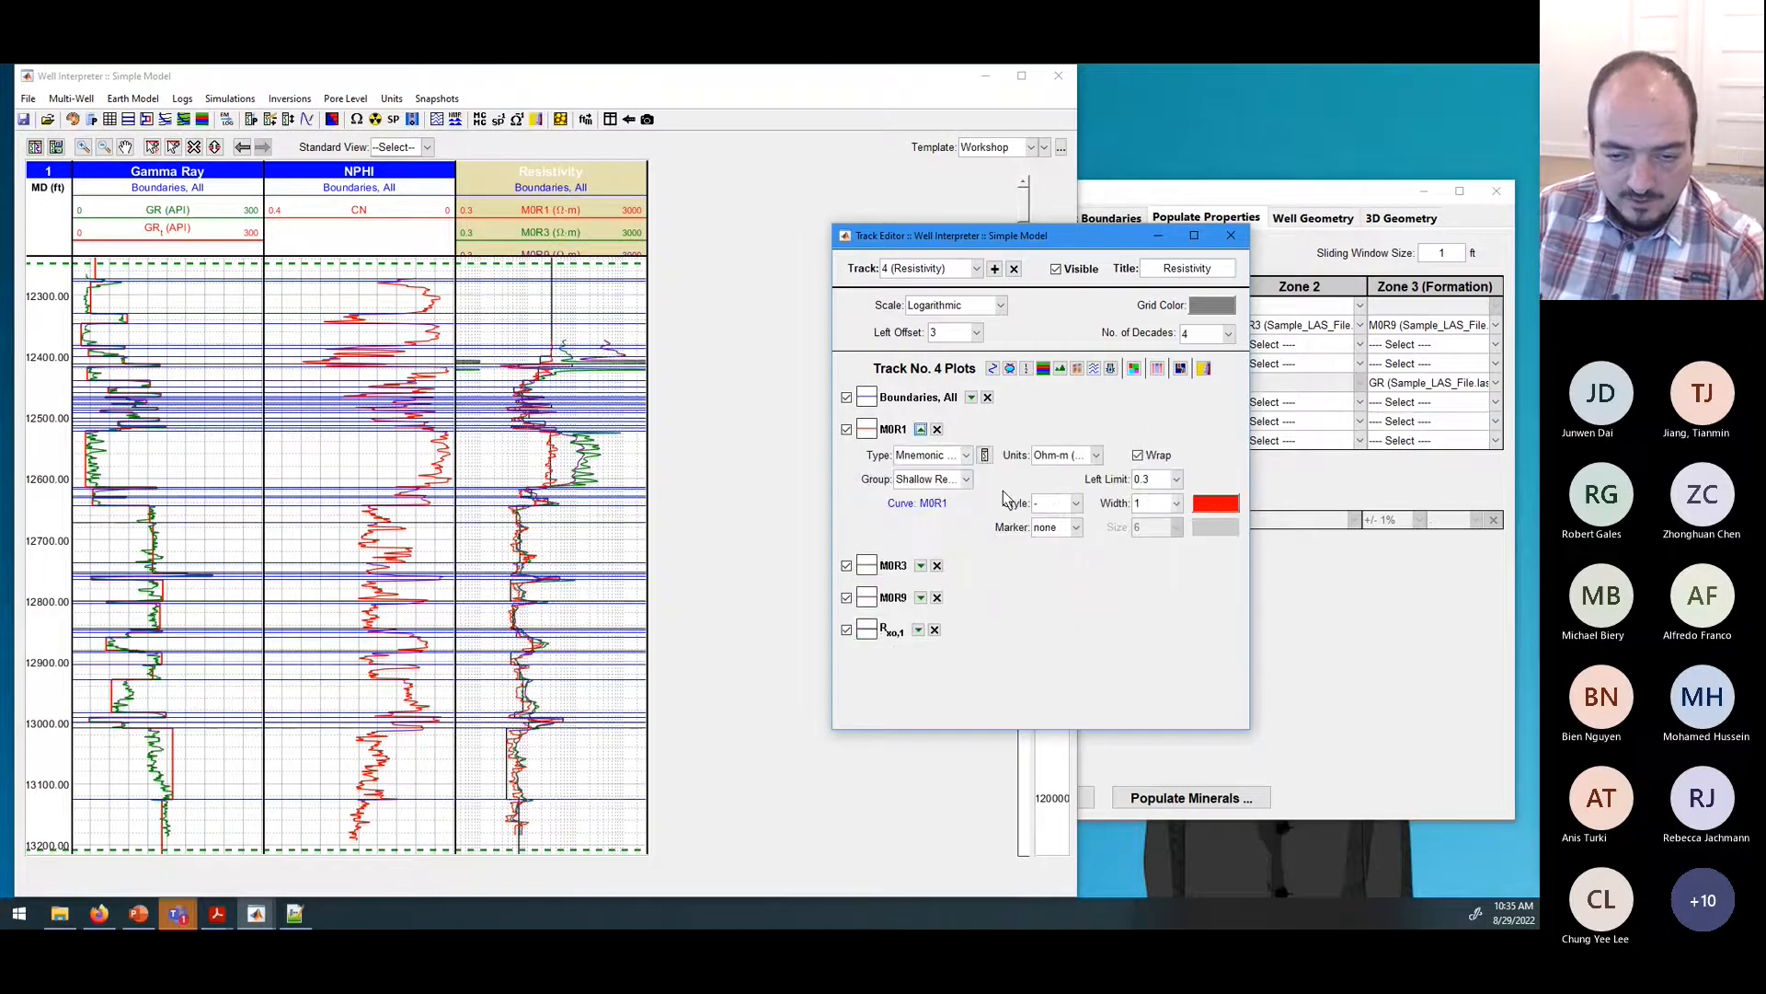
pyautogui.click(918, 630)
pyautogui.click(1224, 601)
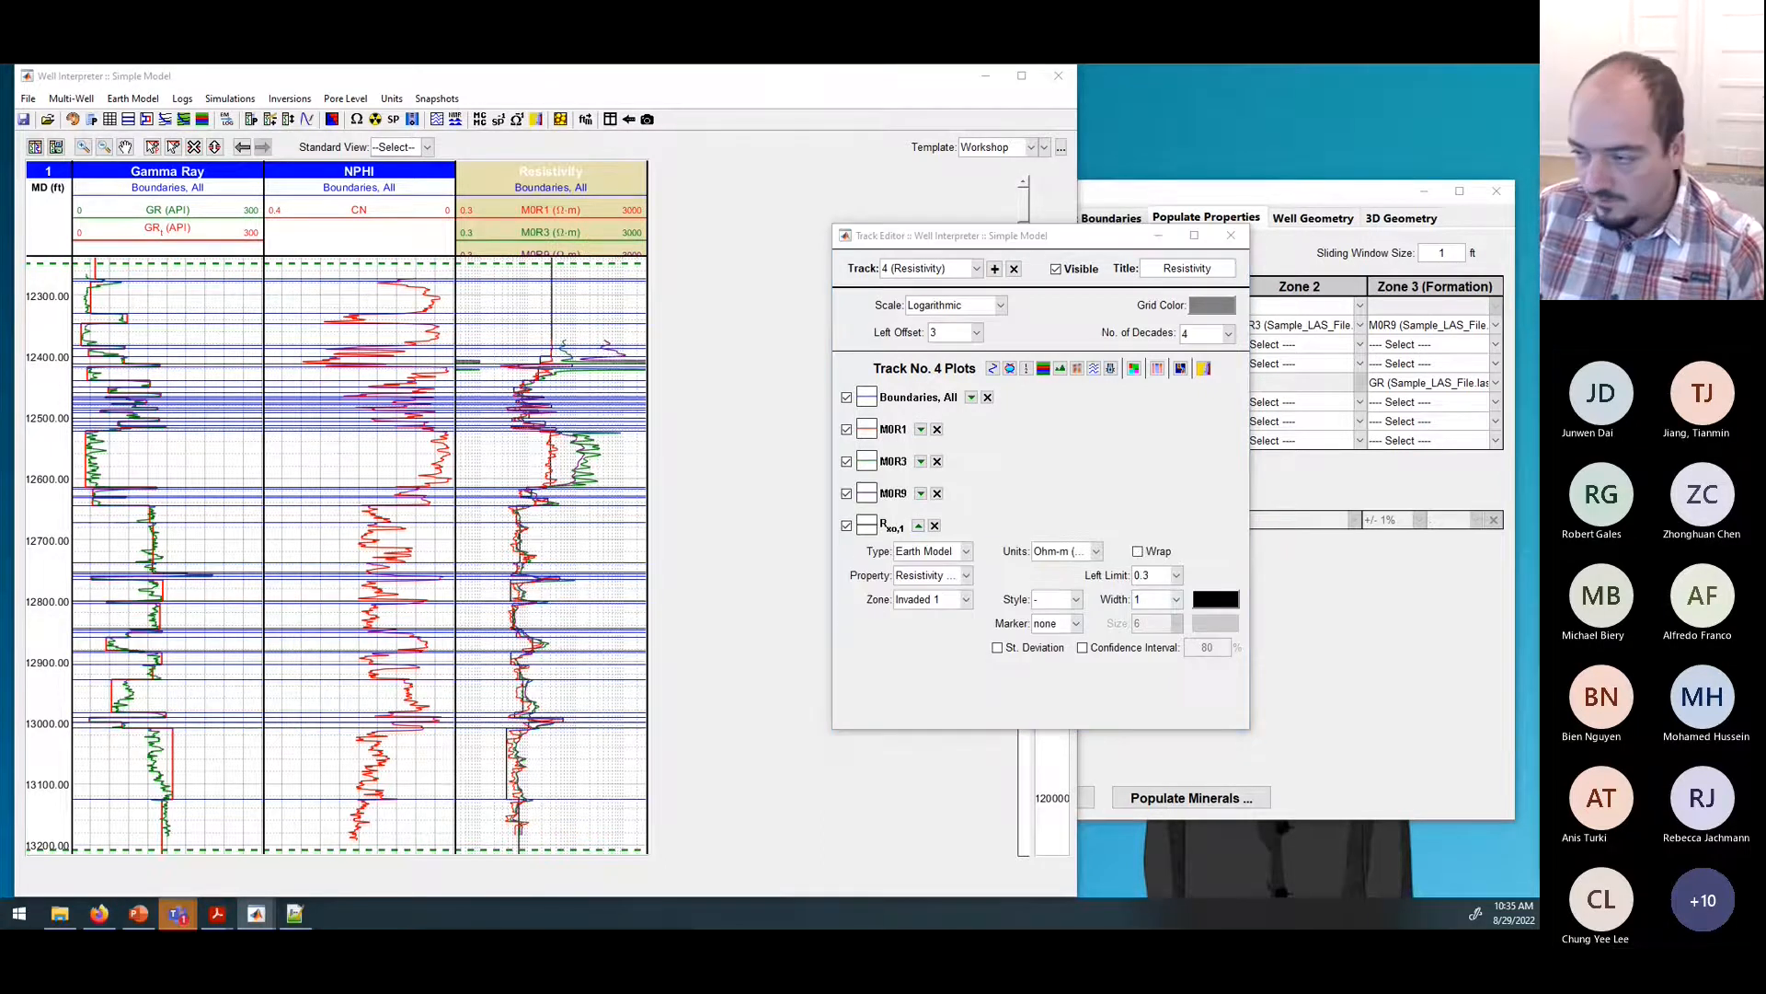
pyautogui.click(1047, 557)
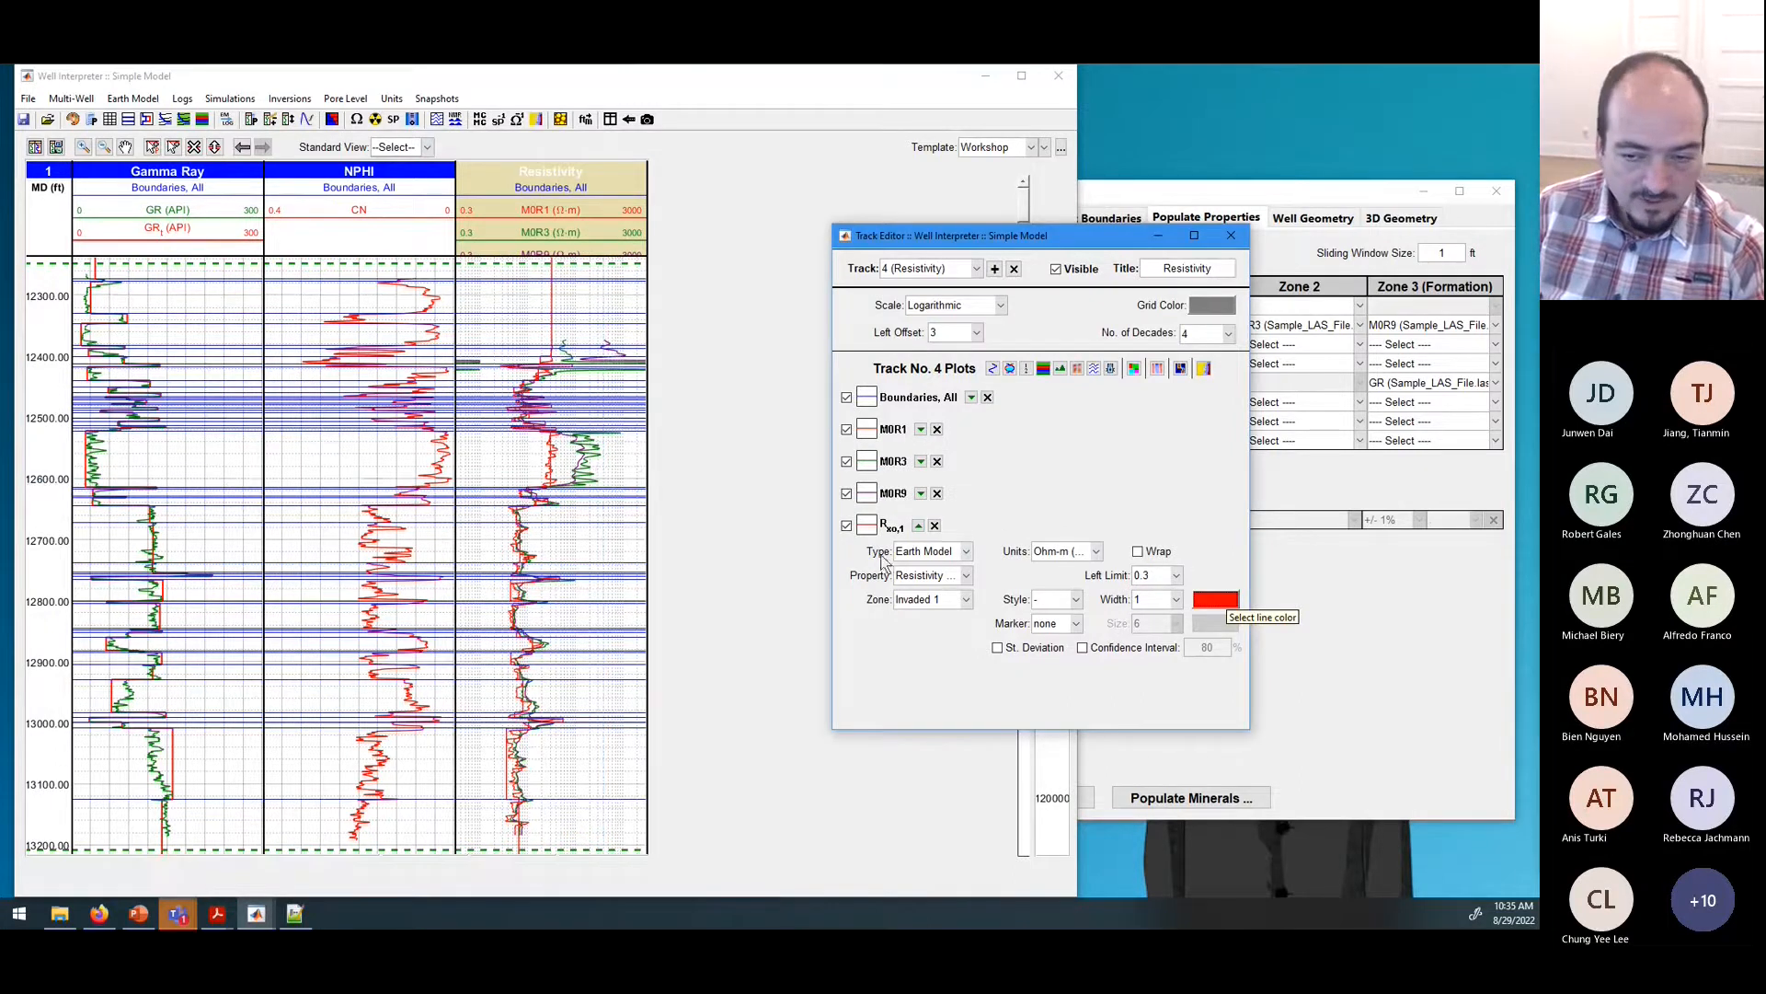
pyautogui.click(1175, 600)
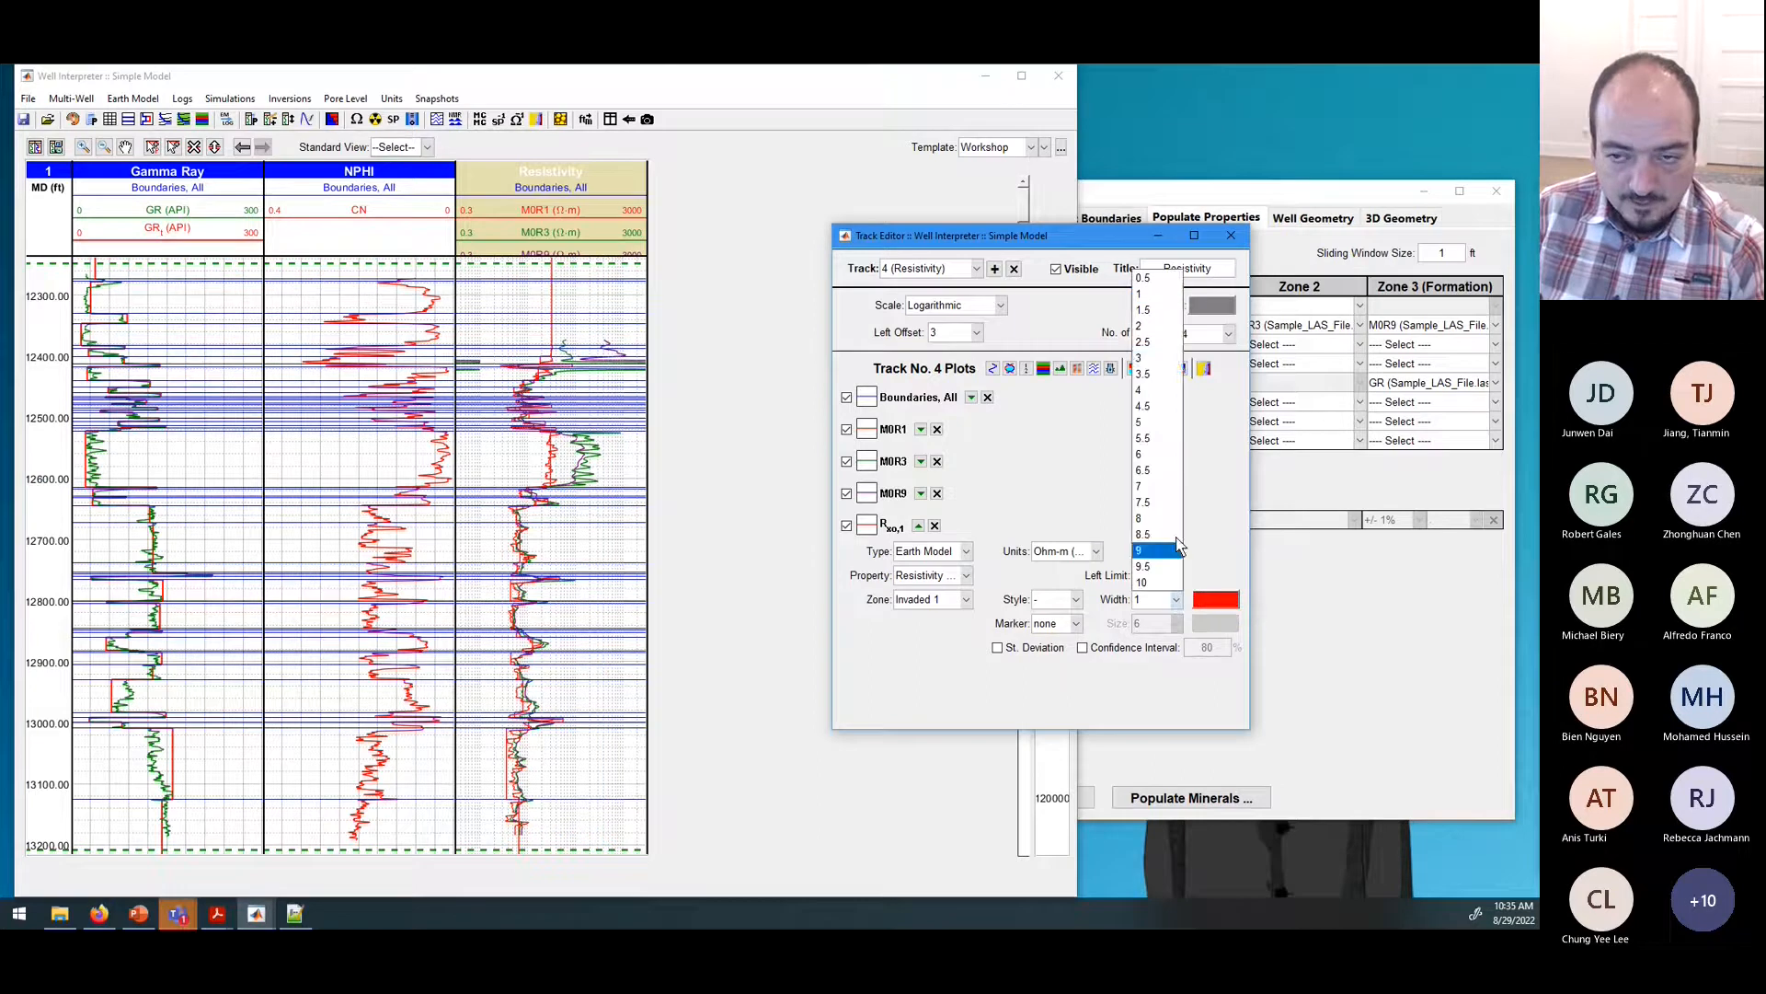
pyautogui.click(1178, 311)
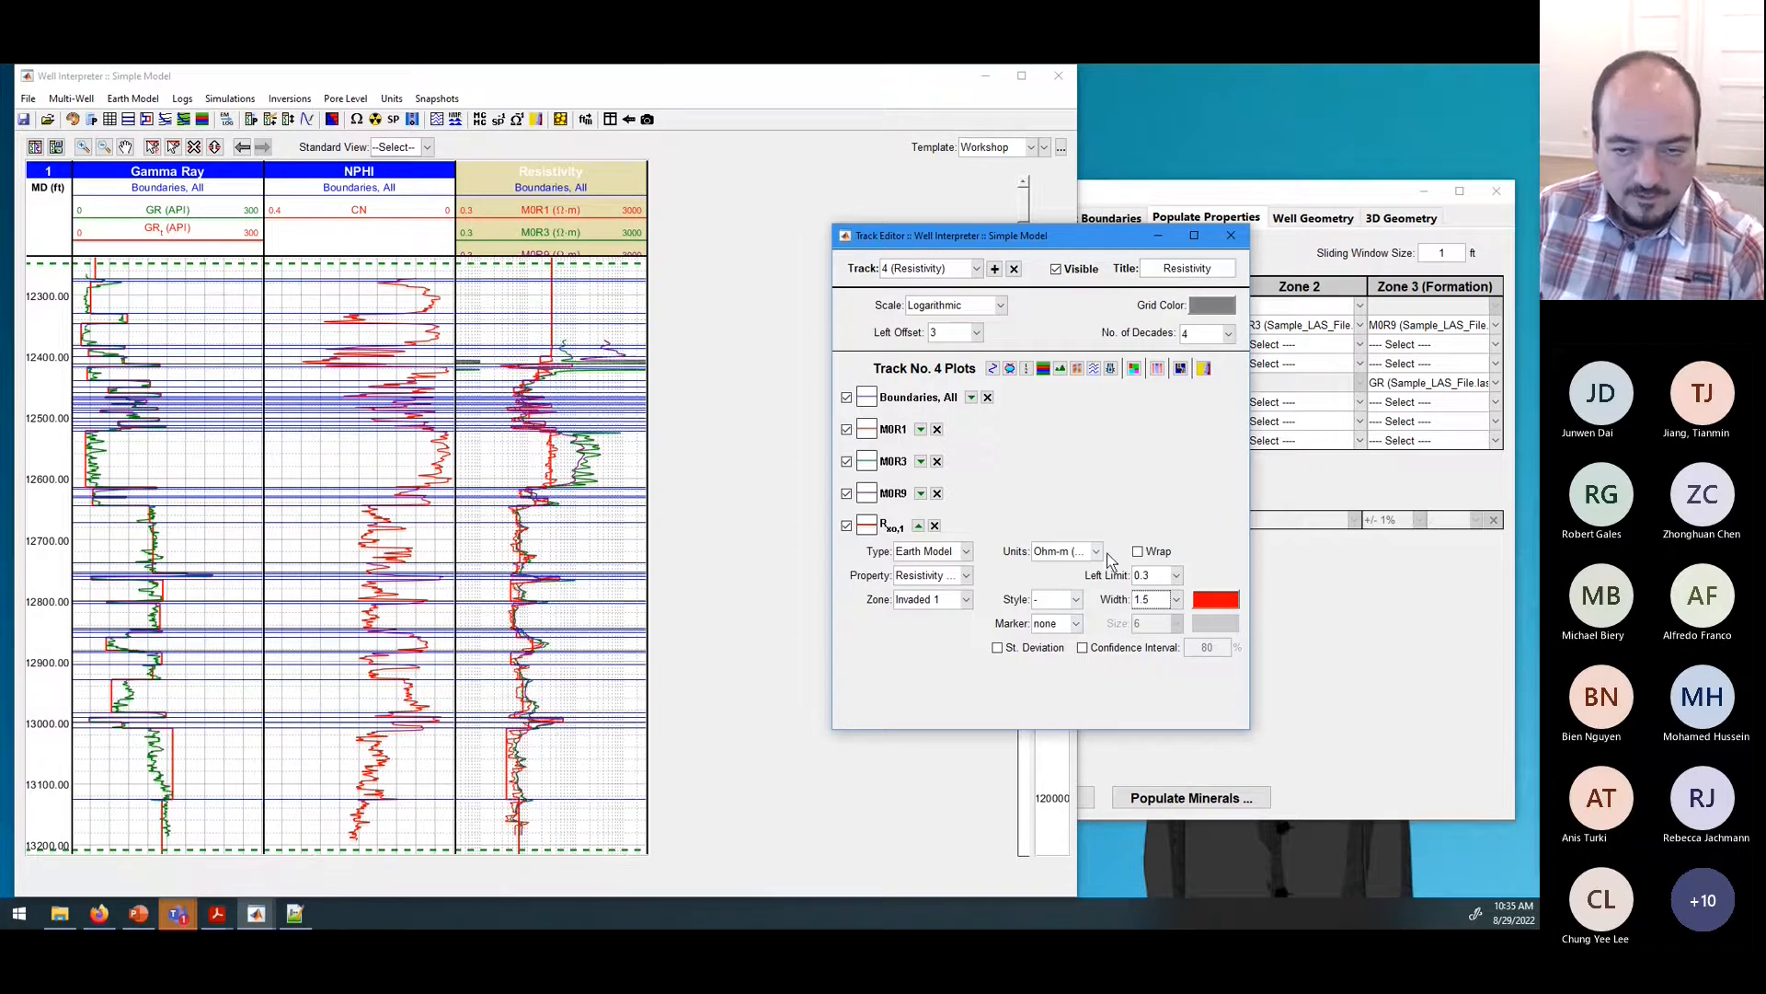
# Step: Add another earth model resistivity plot to the track for the Invaded 2 zone
pyautogui.click(993, 368)
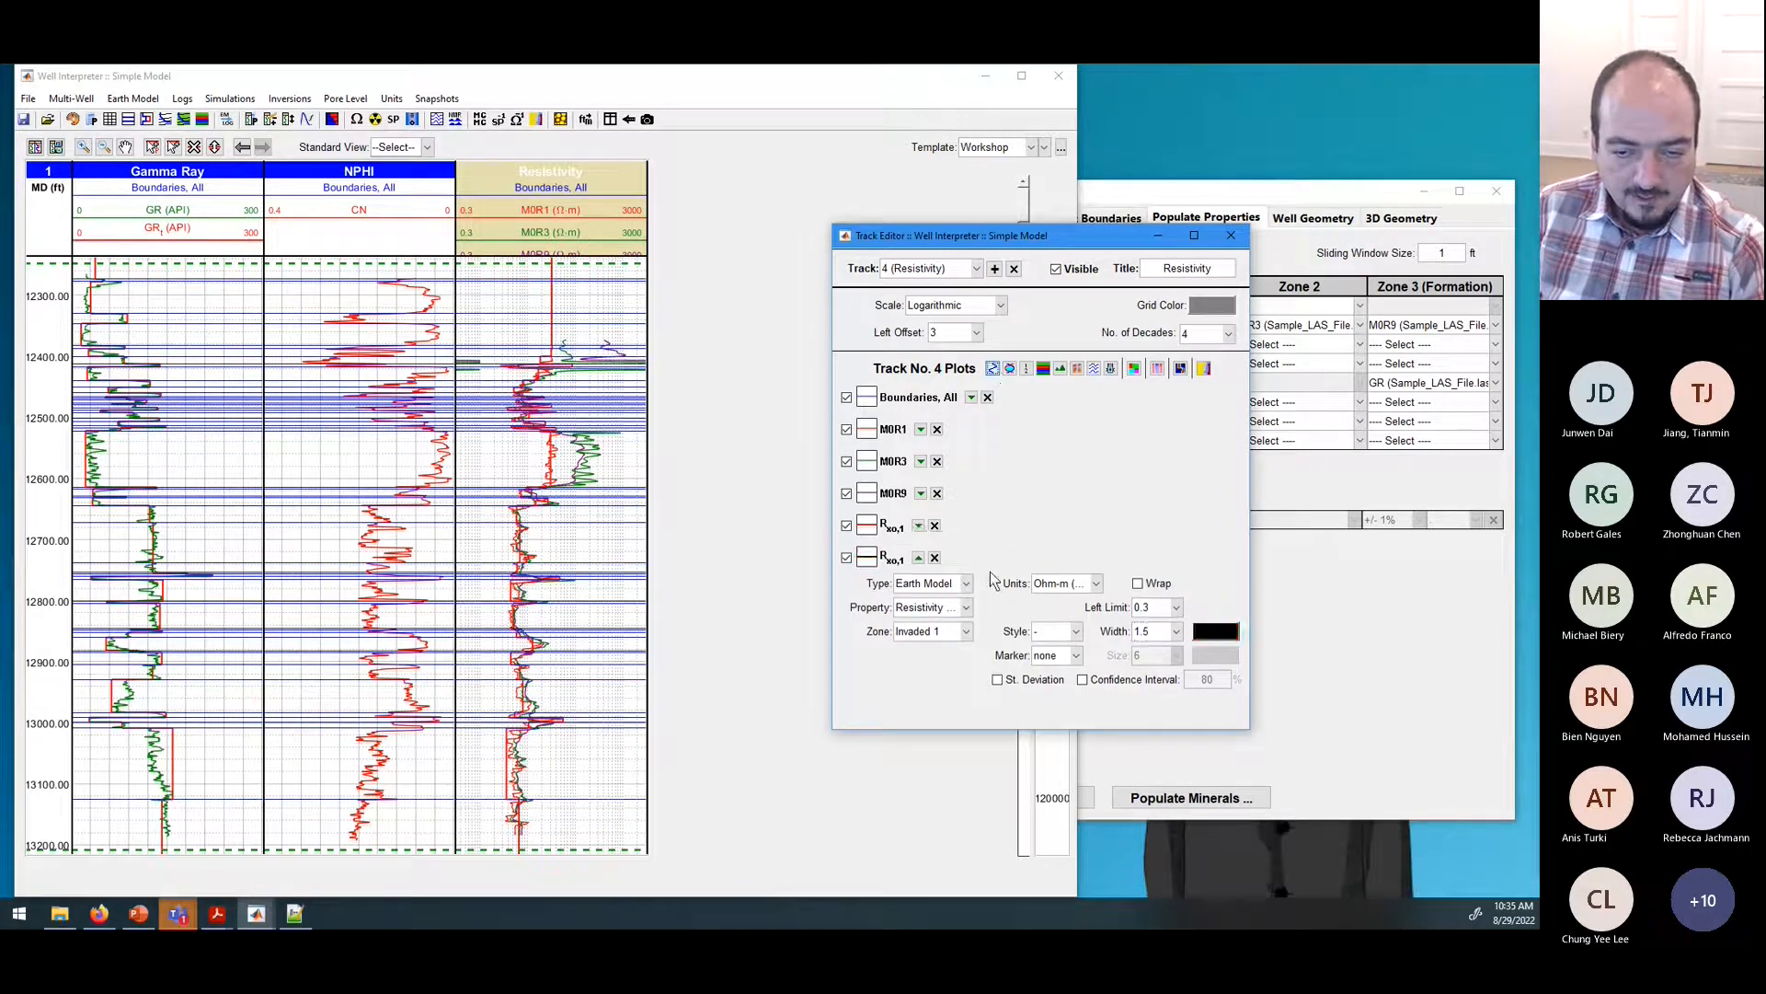
pyautogui.click(956, 635)
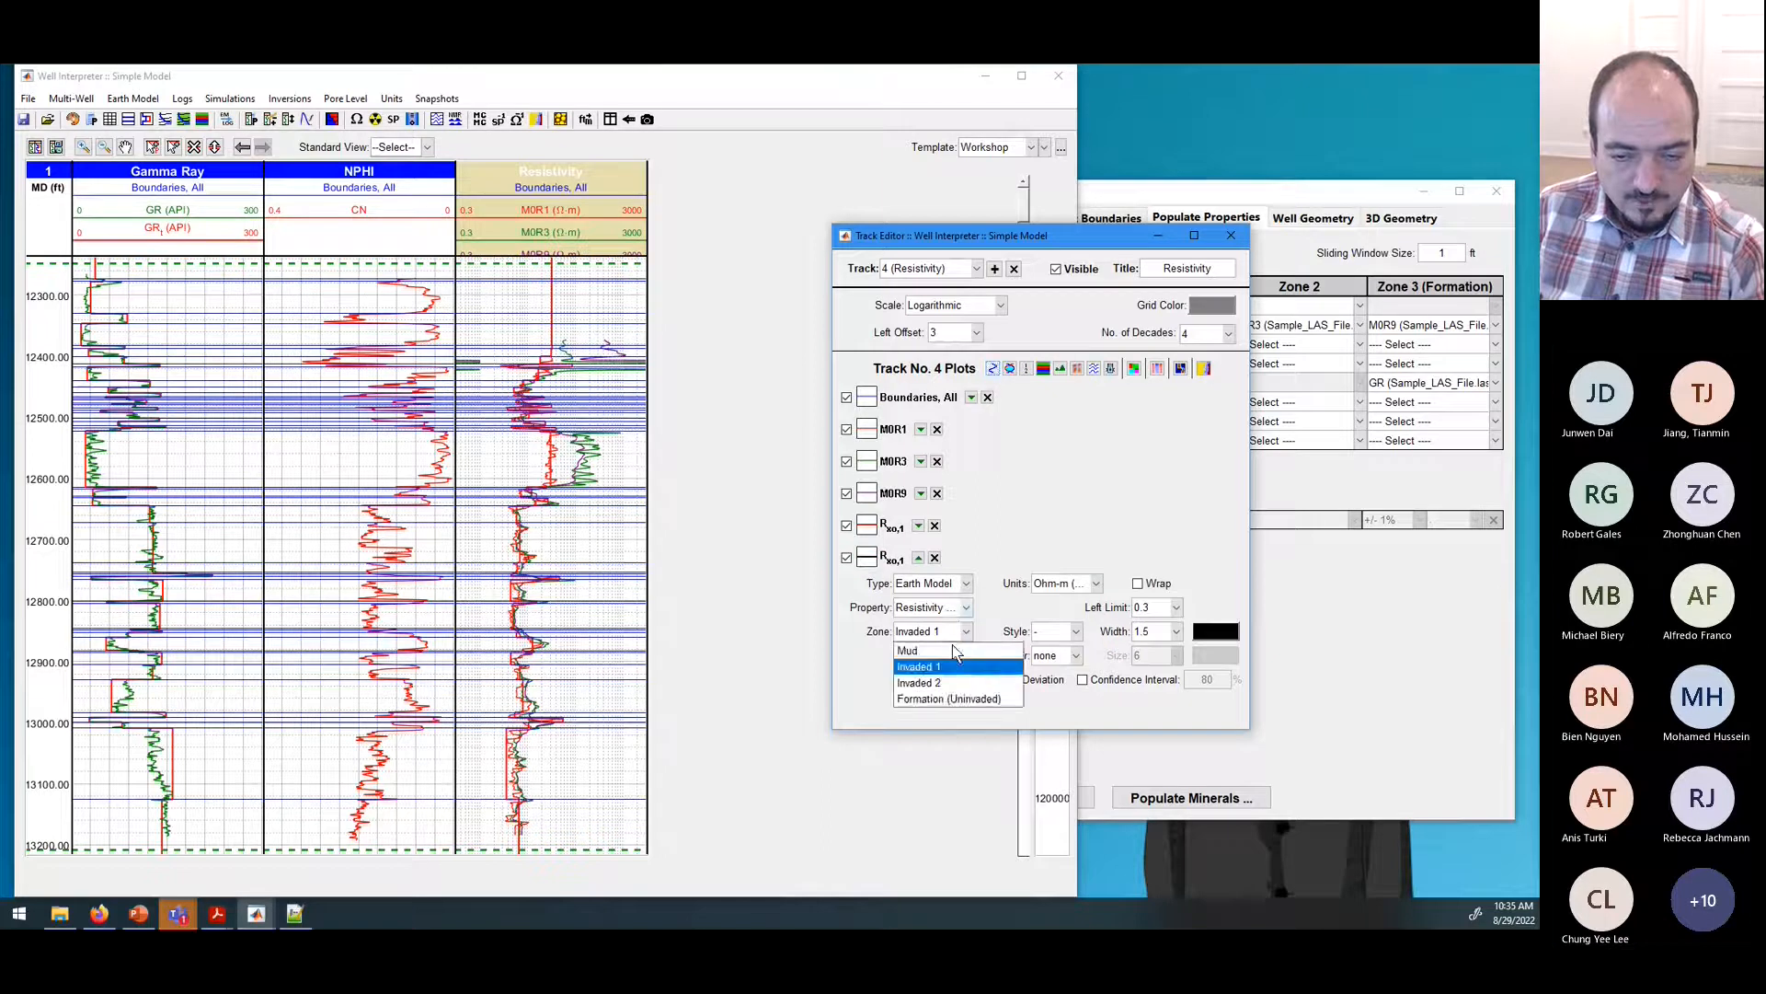
pyautogui.click(953, 681)
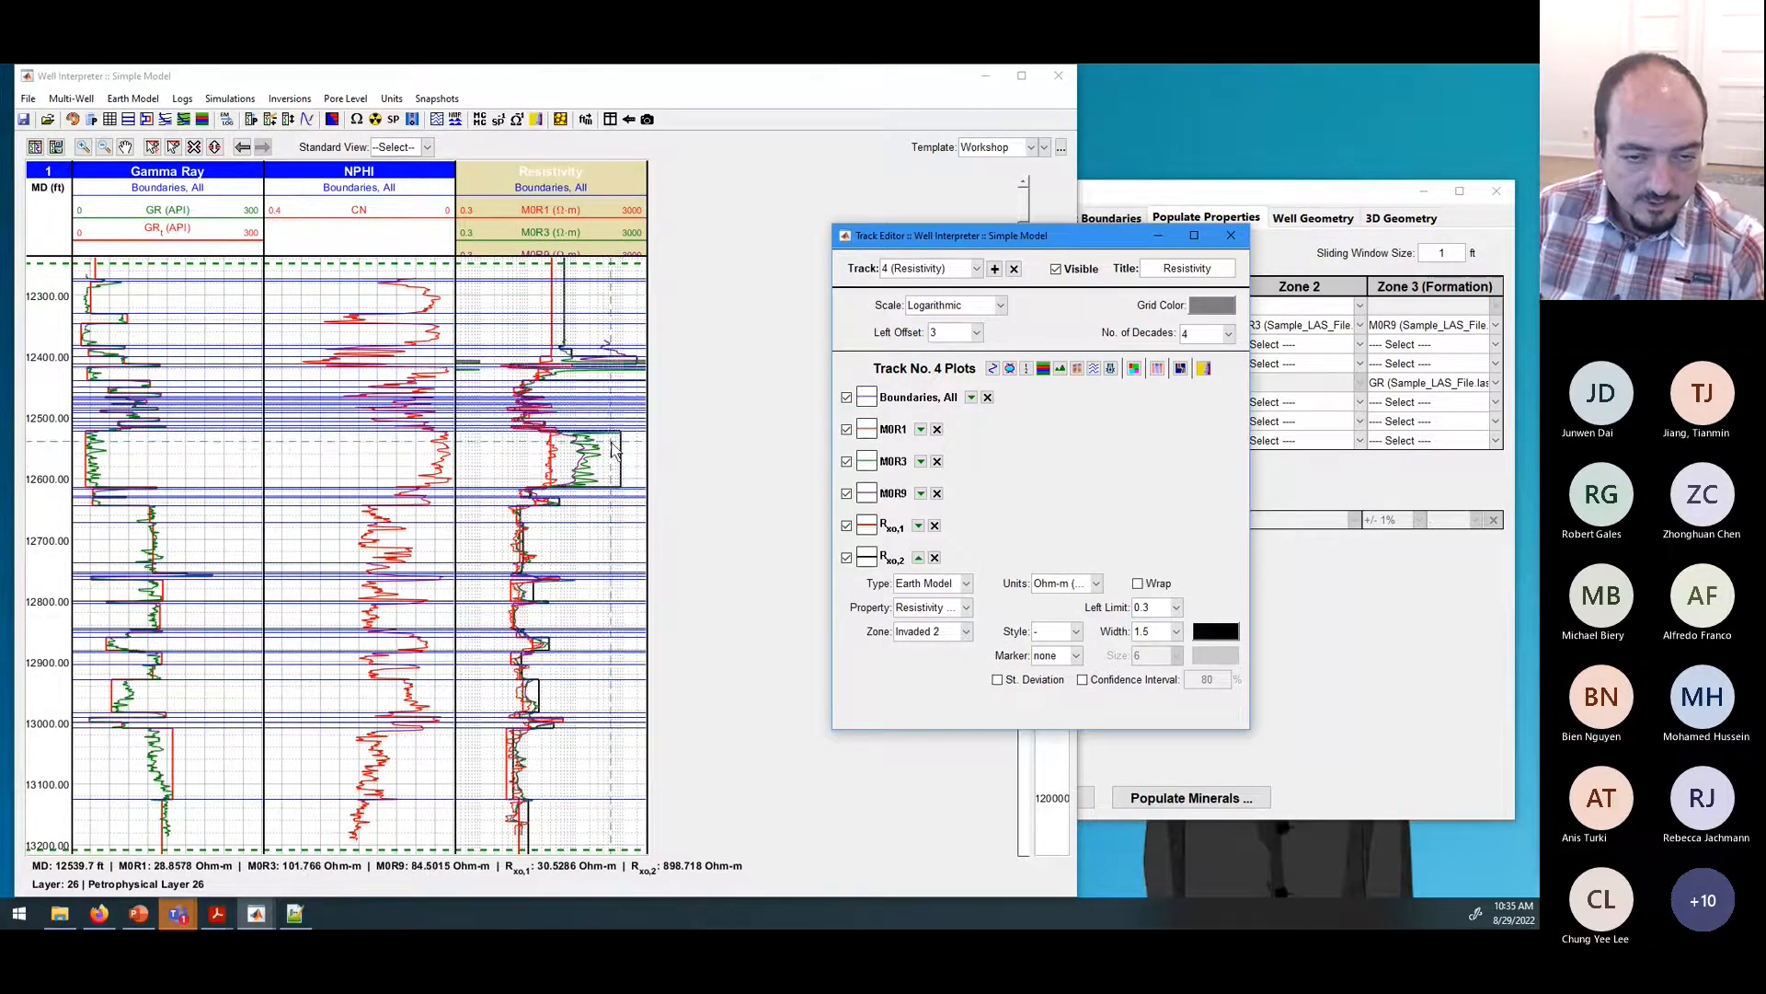
# Step: Change the line color of the M0R3 curve to blue
pyautogui.click(906, 511)
pyautogui.click(1198, 536)
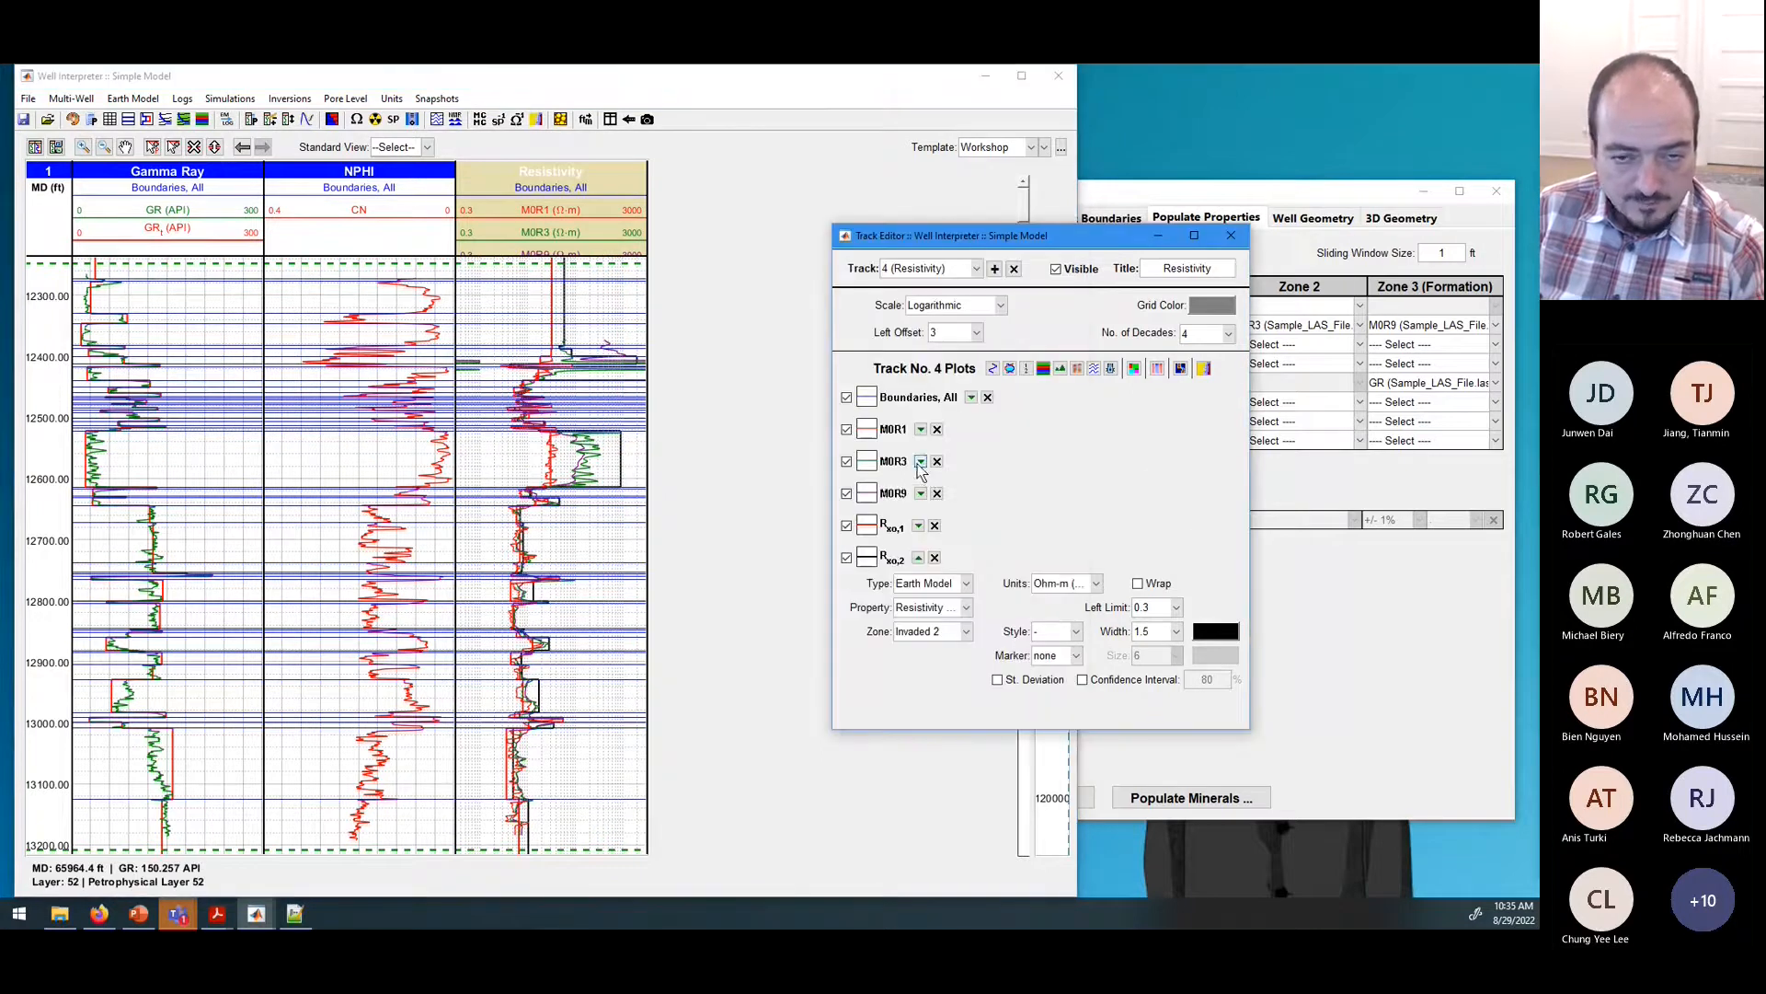
pyautogui.click(920, 463)
pyautogui.click(1210, 537)
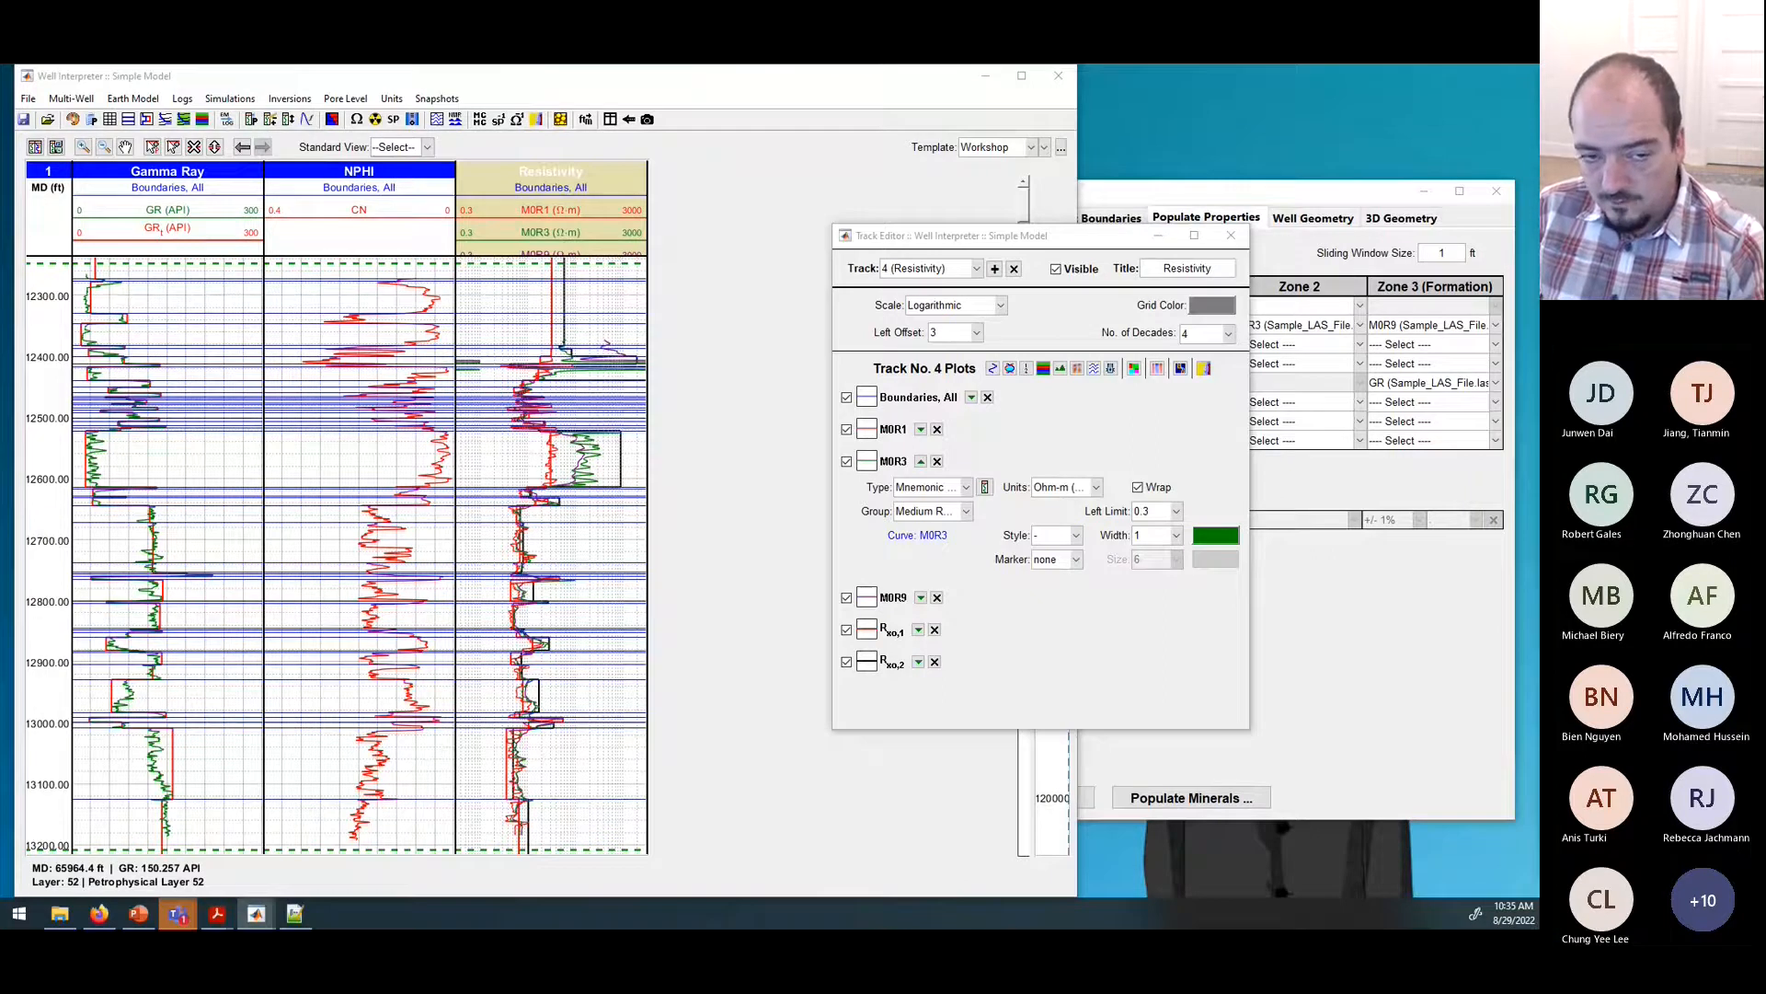
pyautogui.press('Return')
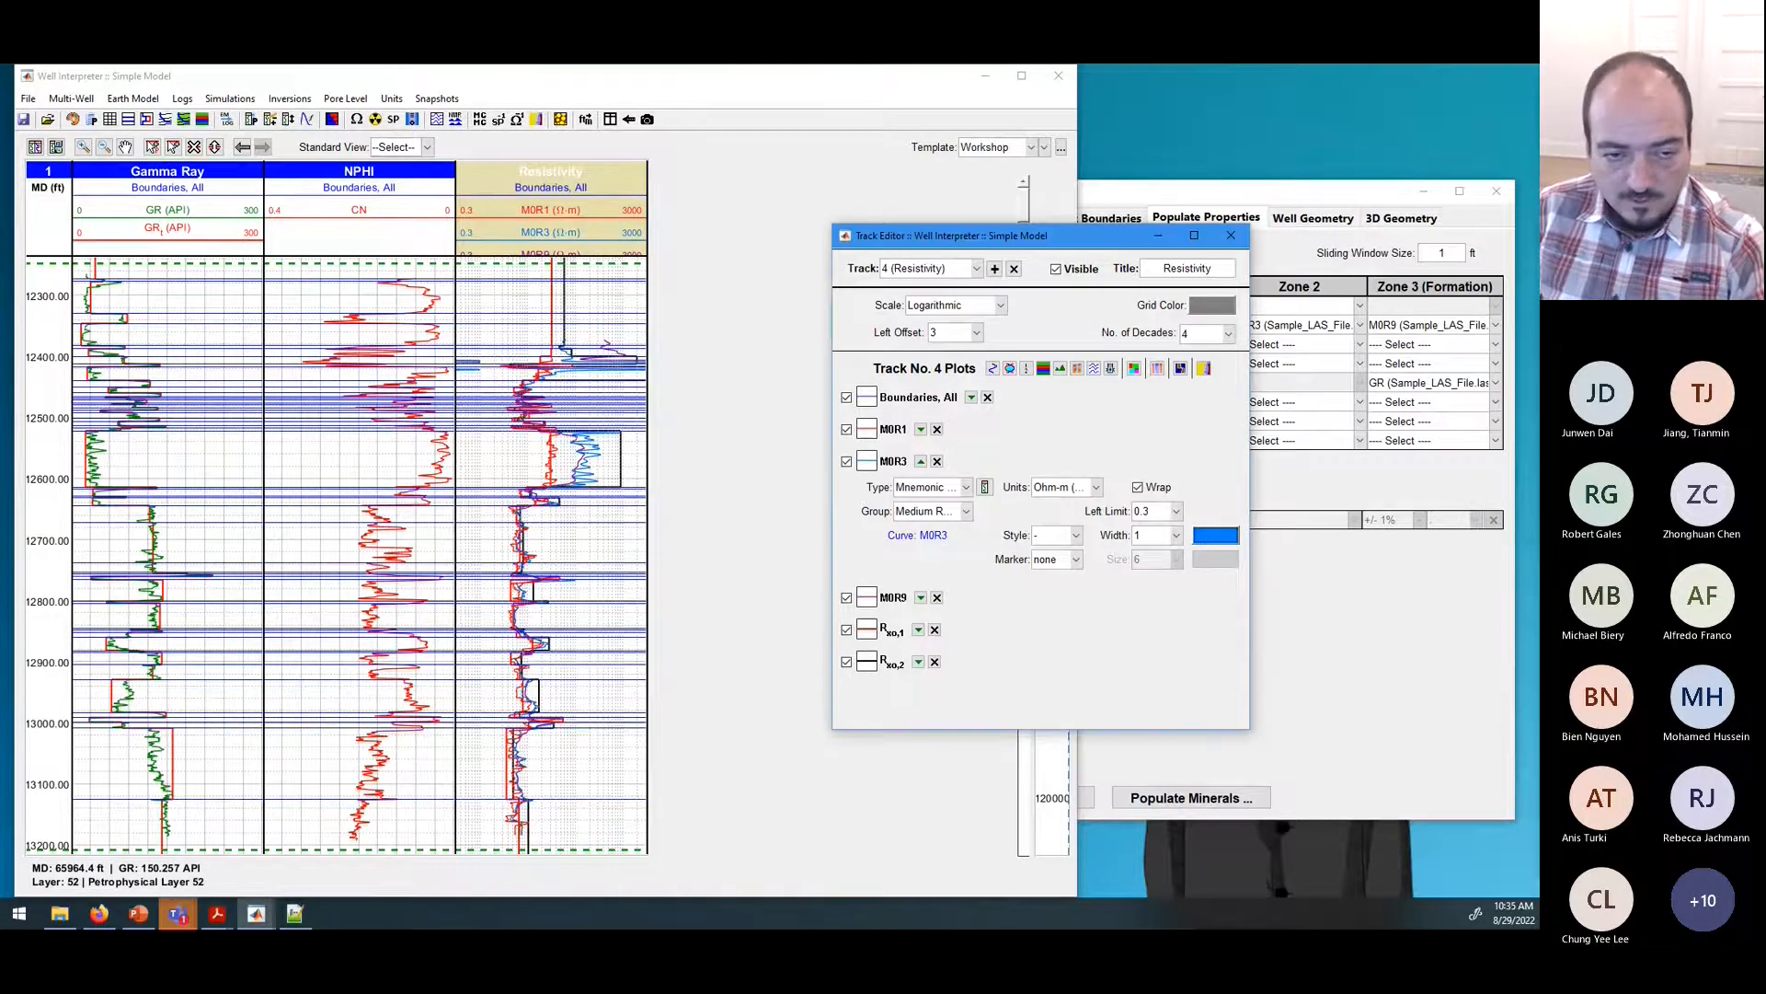
# Step: Color the Invaded 2 resistivity curve blue like M0R3 and hide the boundaries in the Resistivity track
pyautogui.click(919, 662)
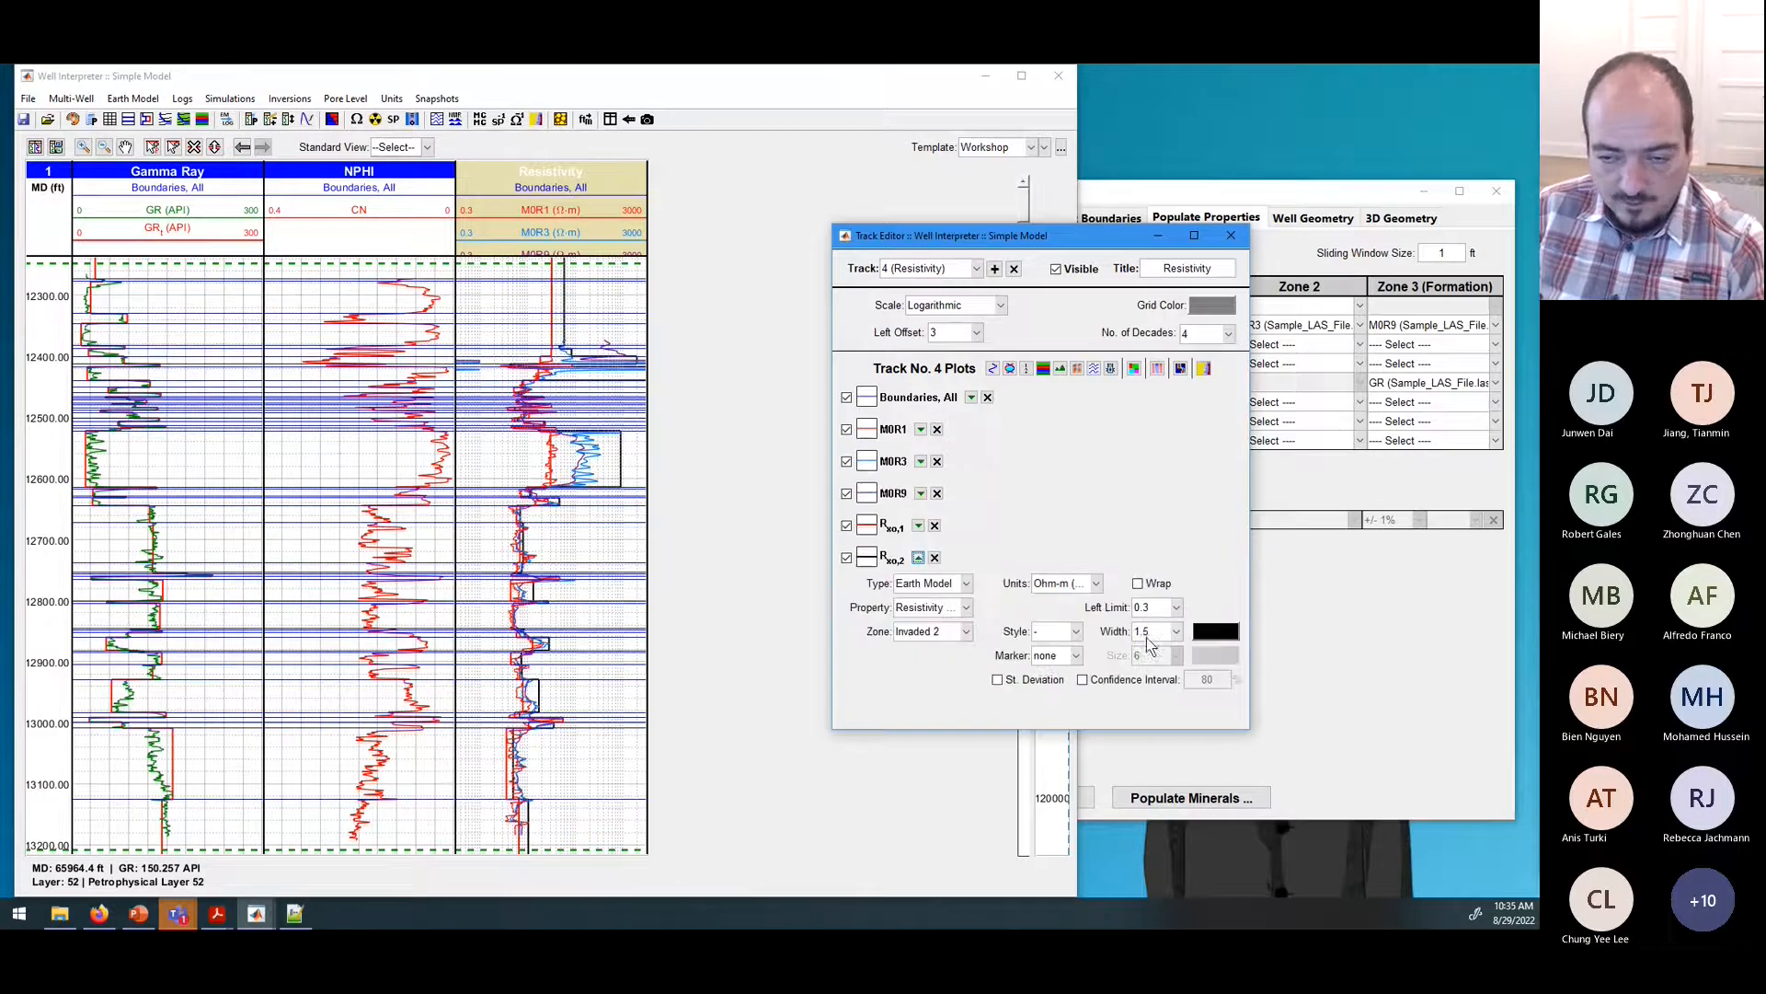
pyautogui.click(1216, 633)
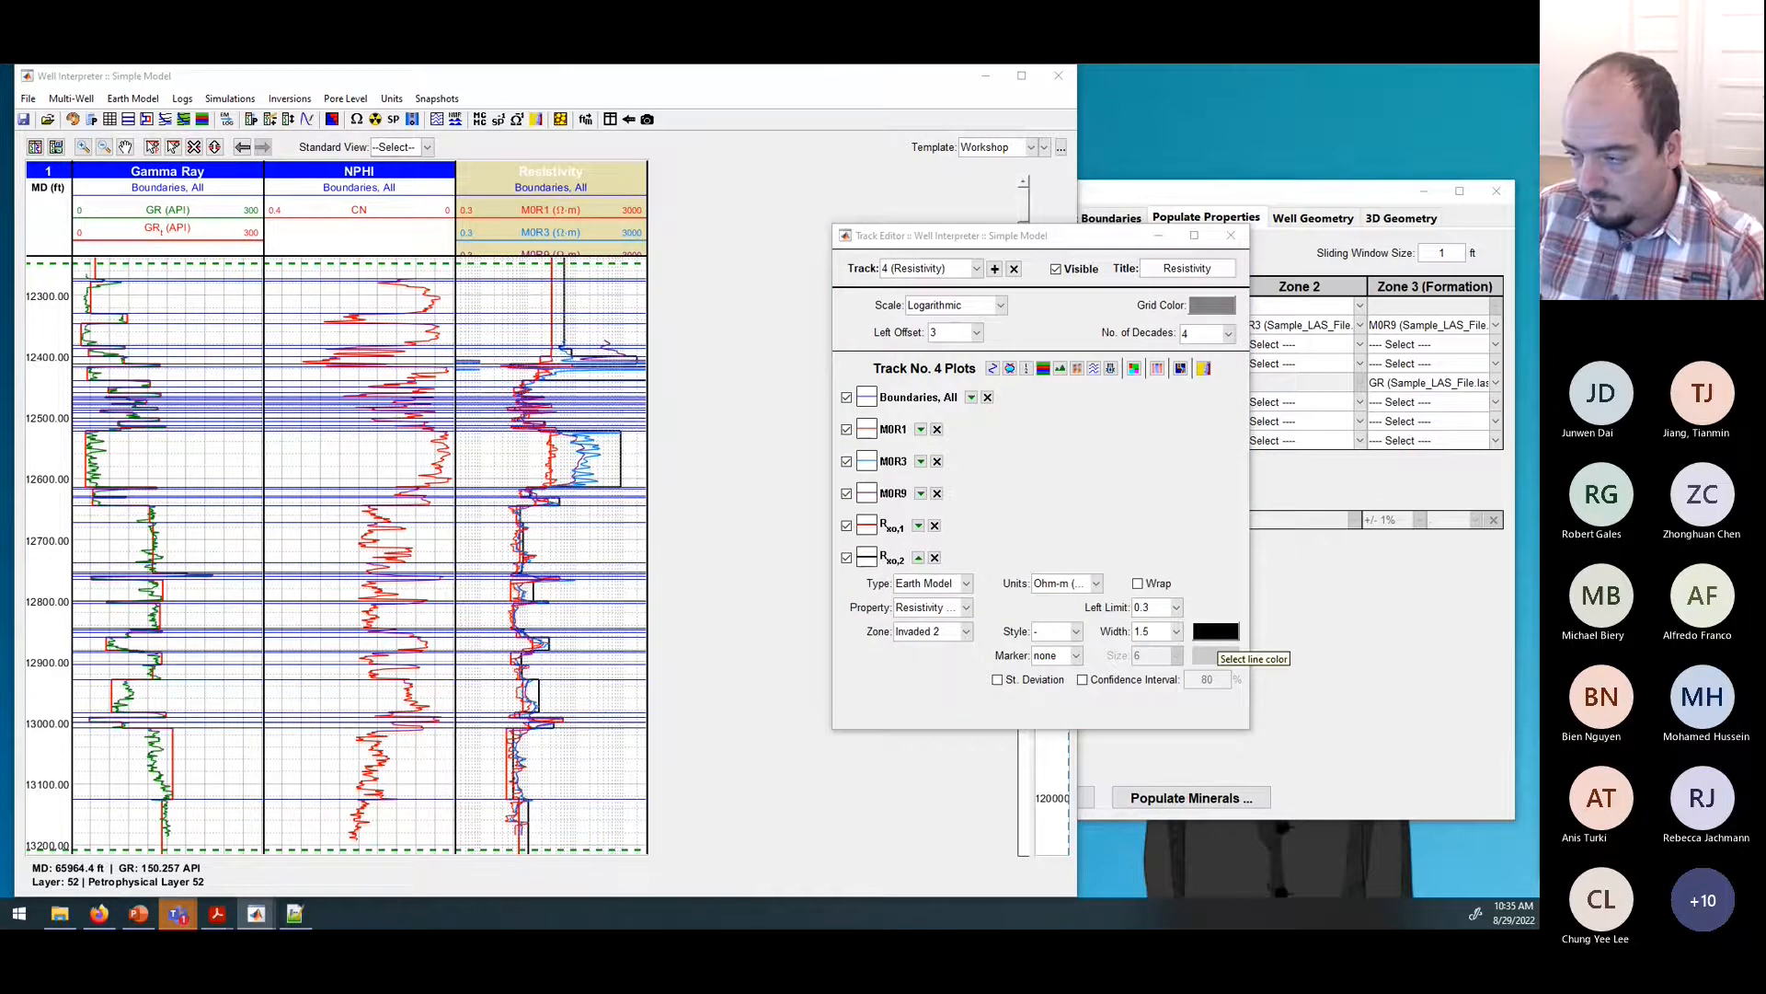
pyautogui.press('Return')
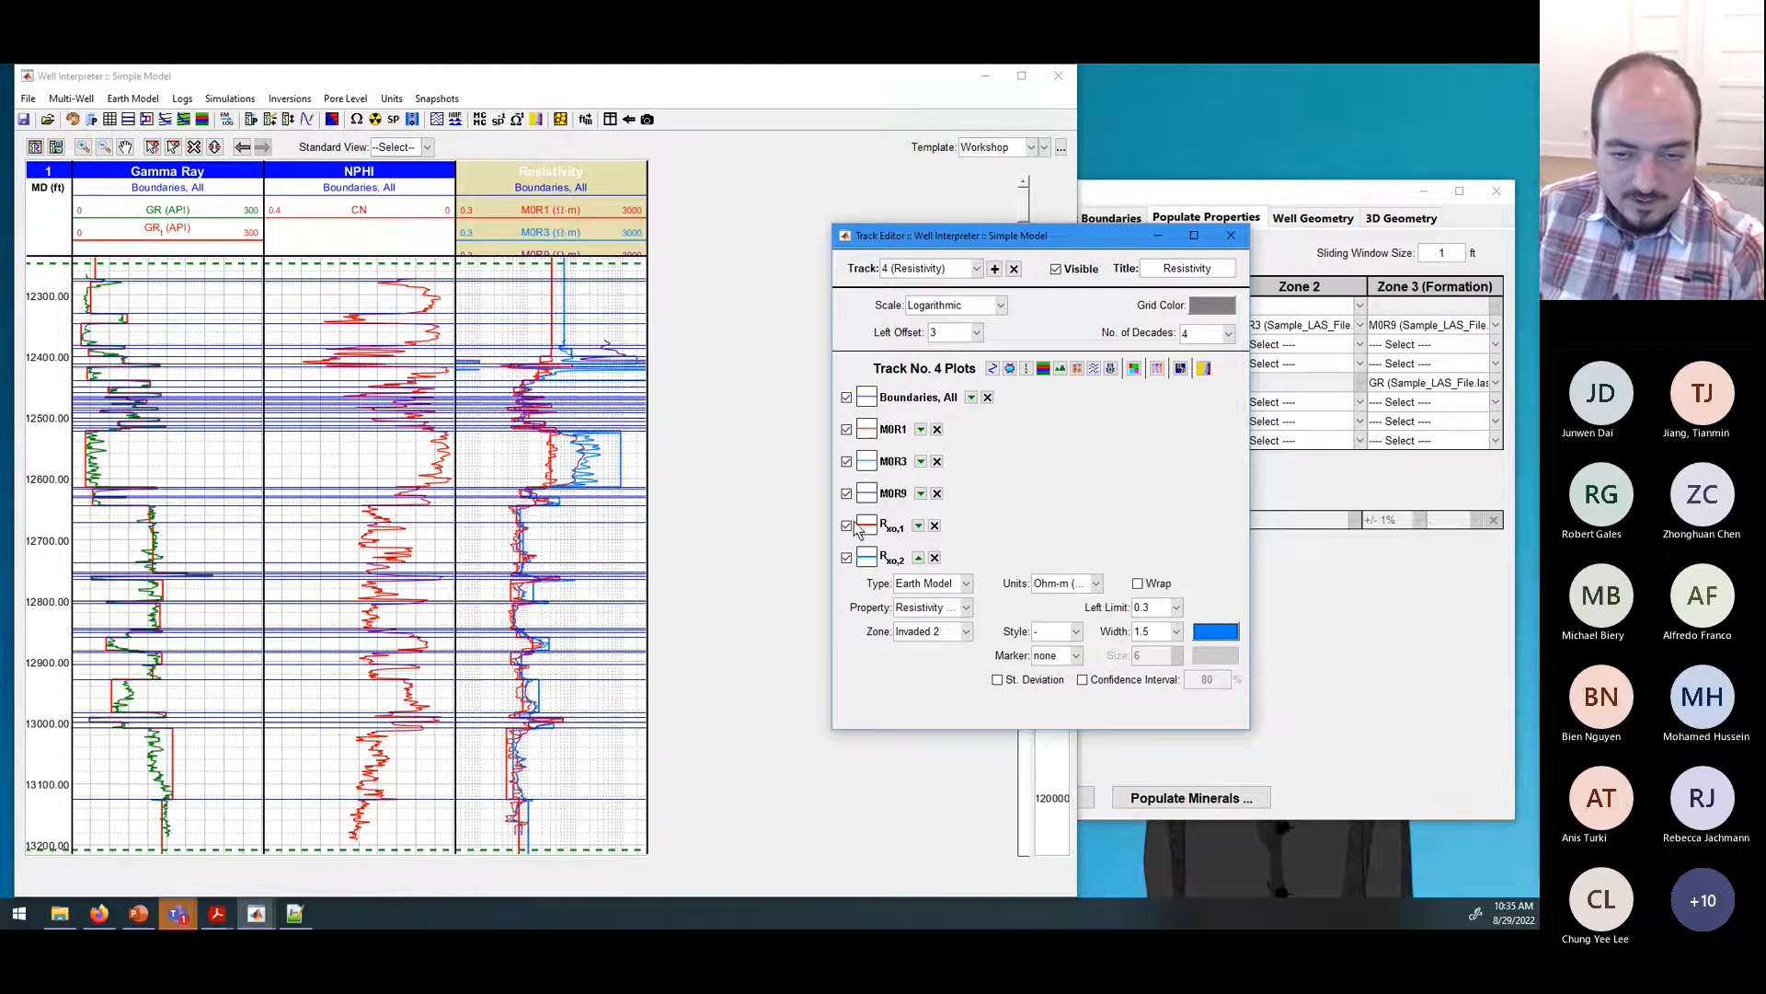
pyautogui.click(847, 398)
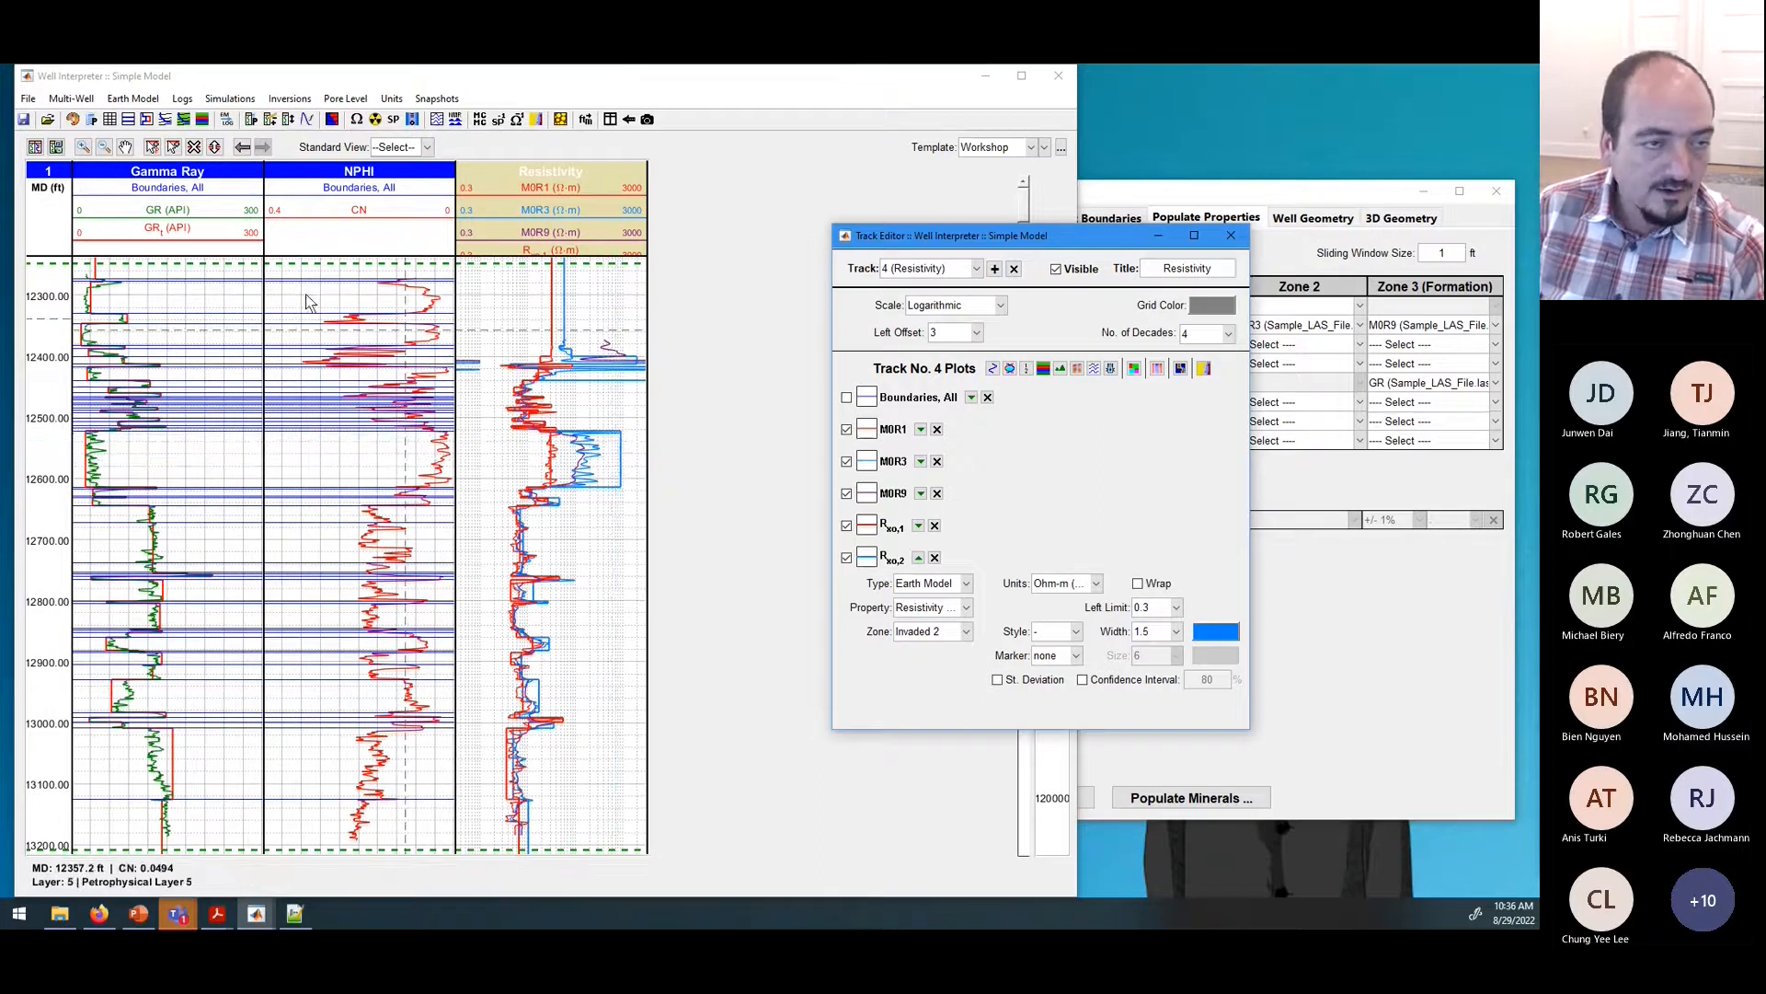
# Step: Inspect the layer boundary near 12,520 ft up close and lower the Invaded 2 resistivity of the layer beneath it directly on its curve
pyautogui.click(83, 147)
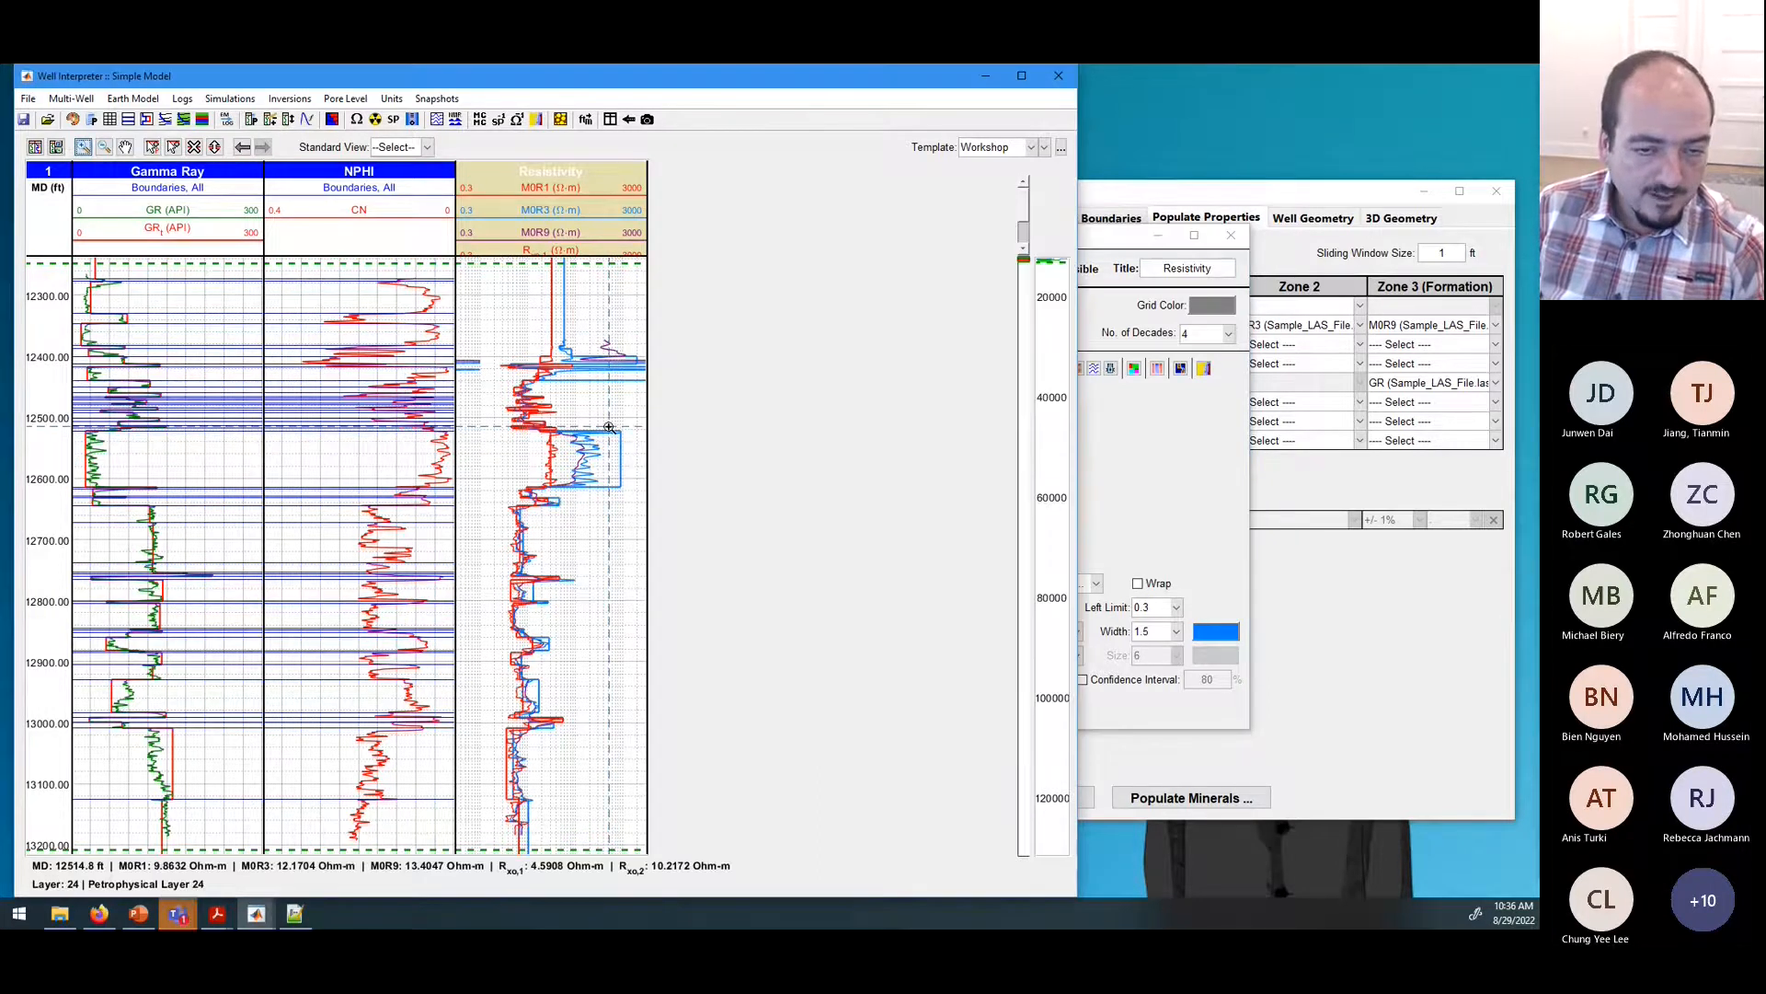
pyautogui.moveTo(589, 420); pyautogui.dragTo(614, 446)
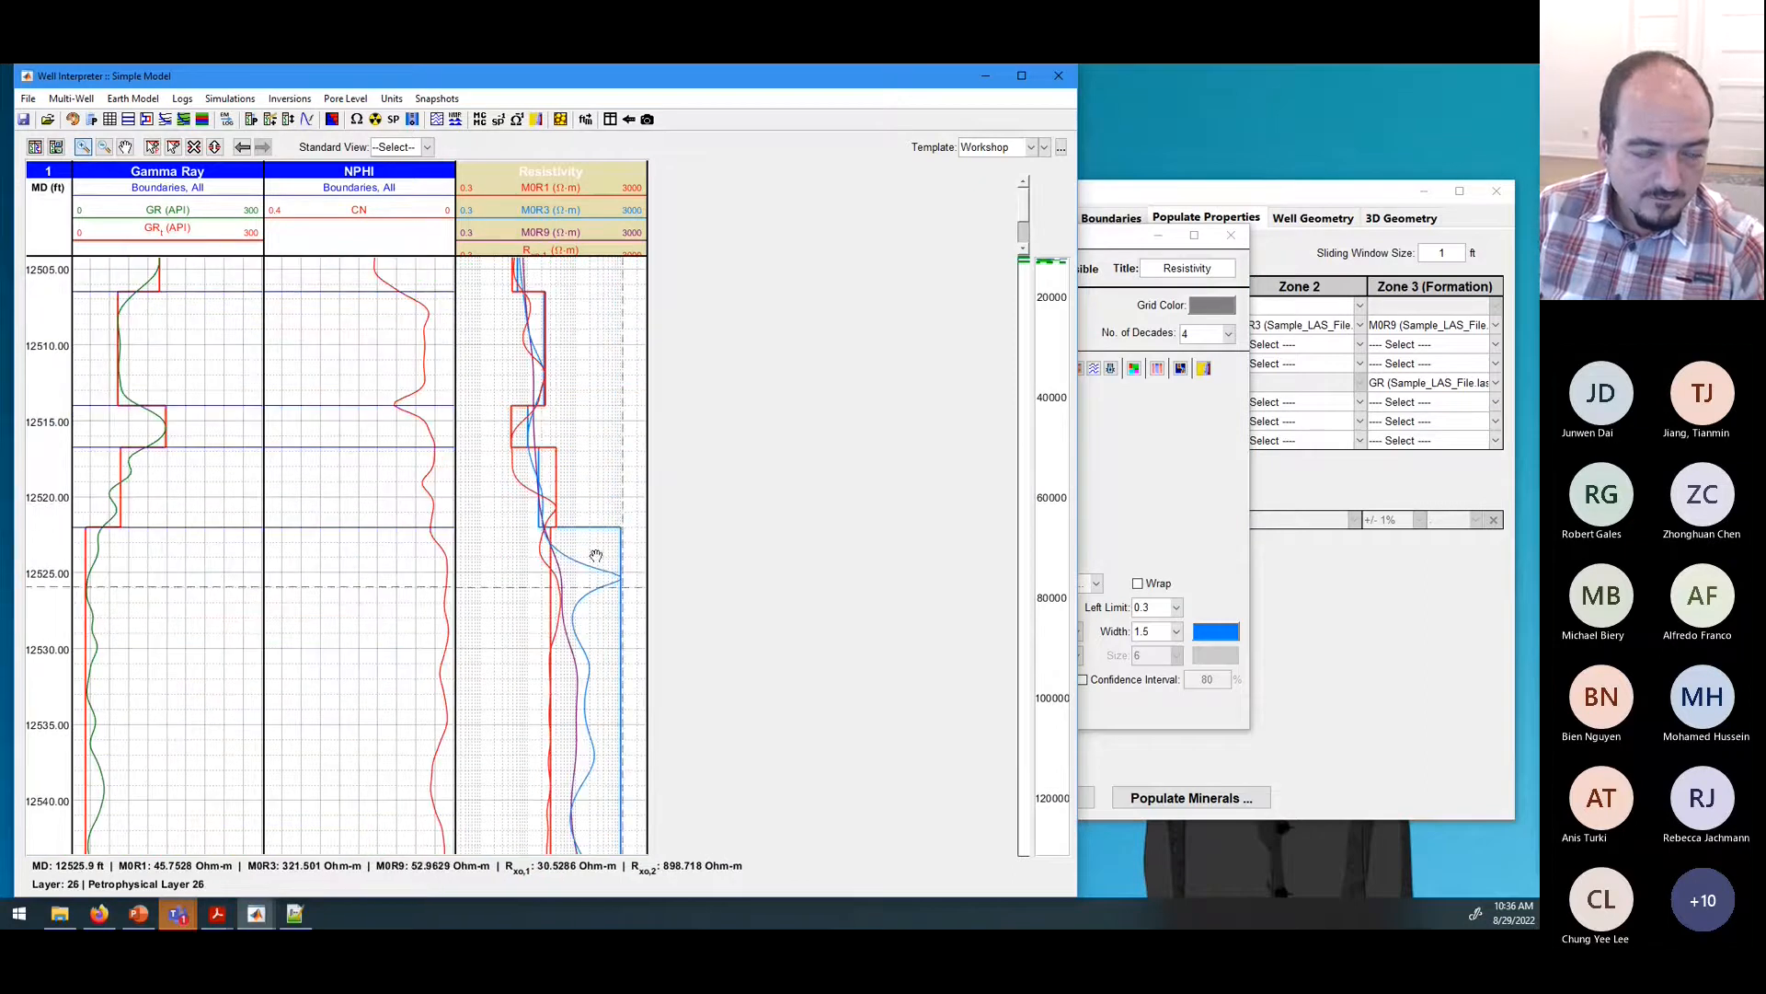
pyautogui.doubleClick(341, 359)
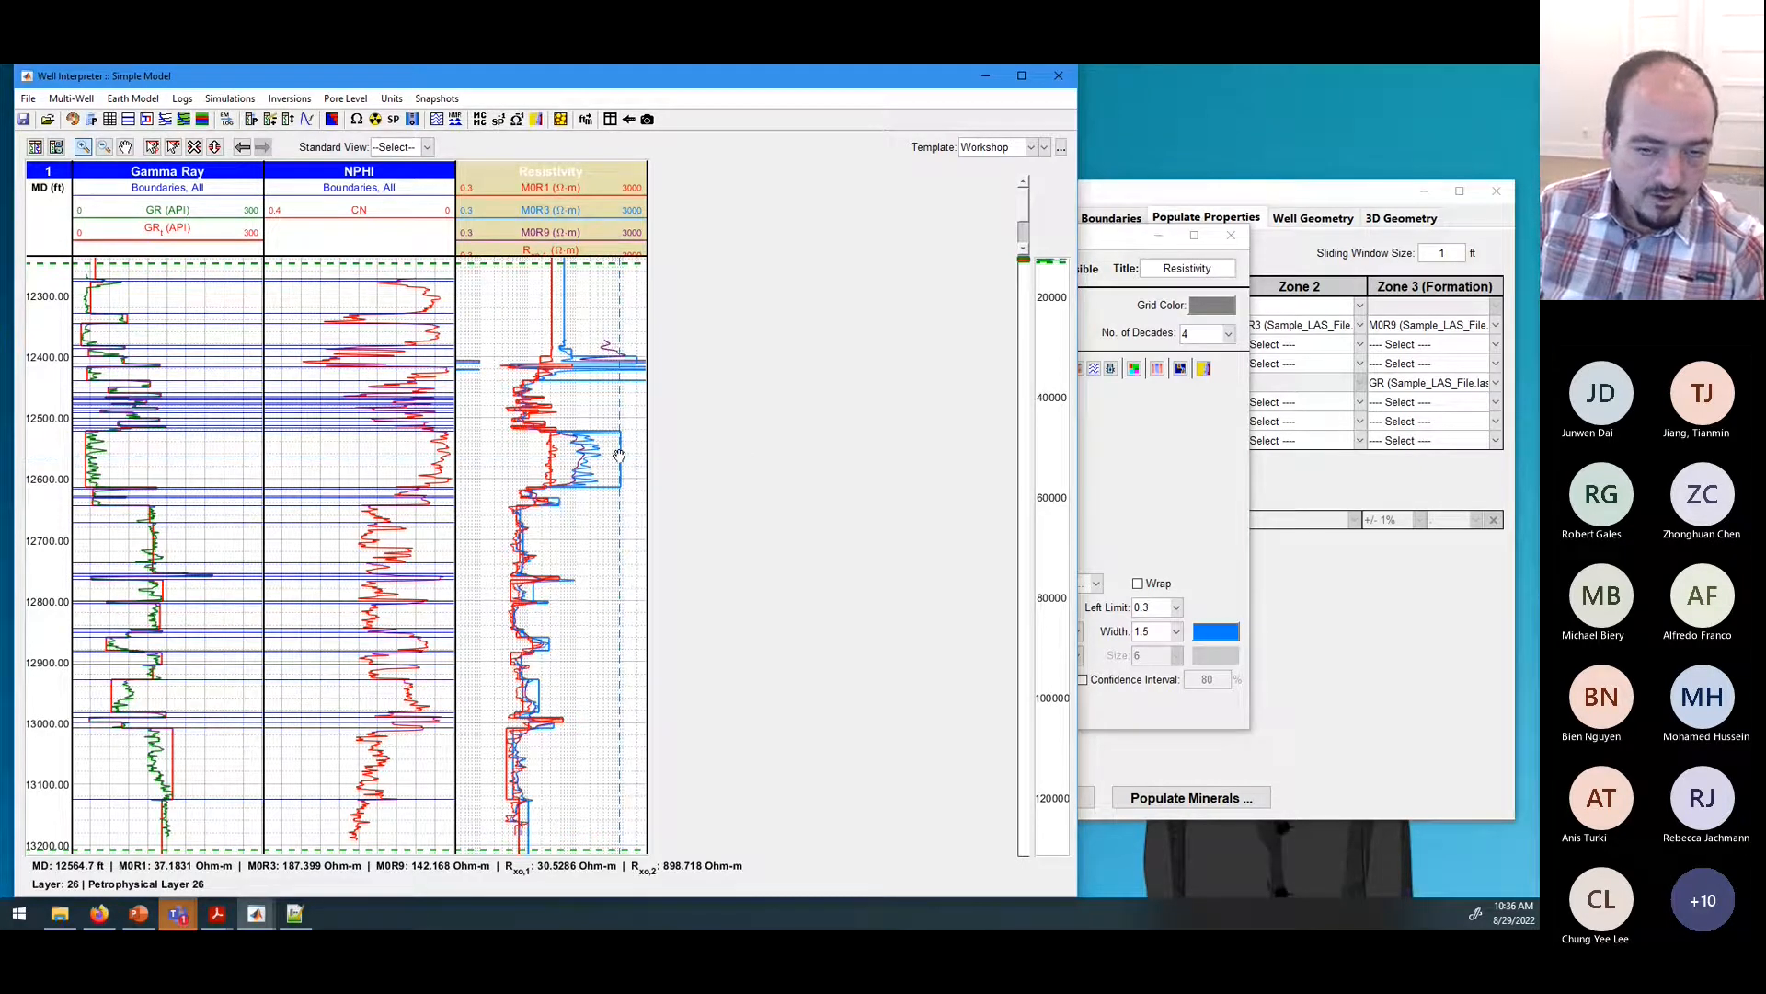
pyautogui.moveTo(619, 456); pyautogui.dragTo(593, 454)
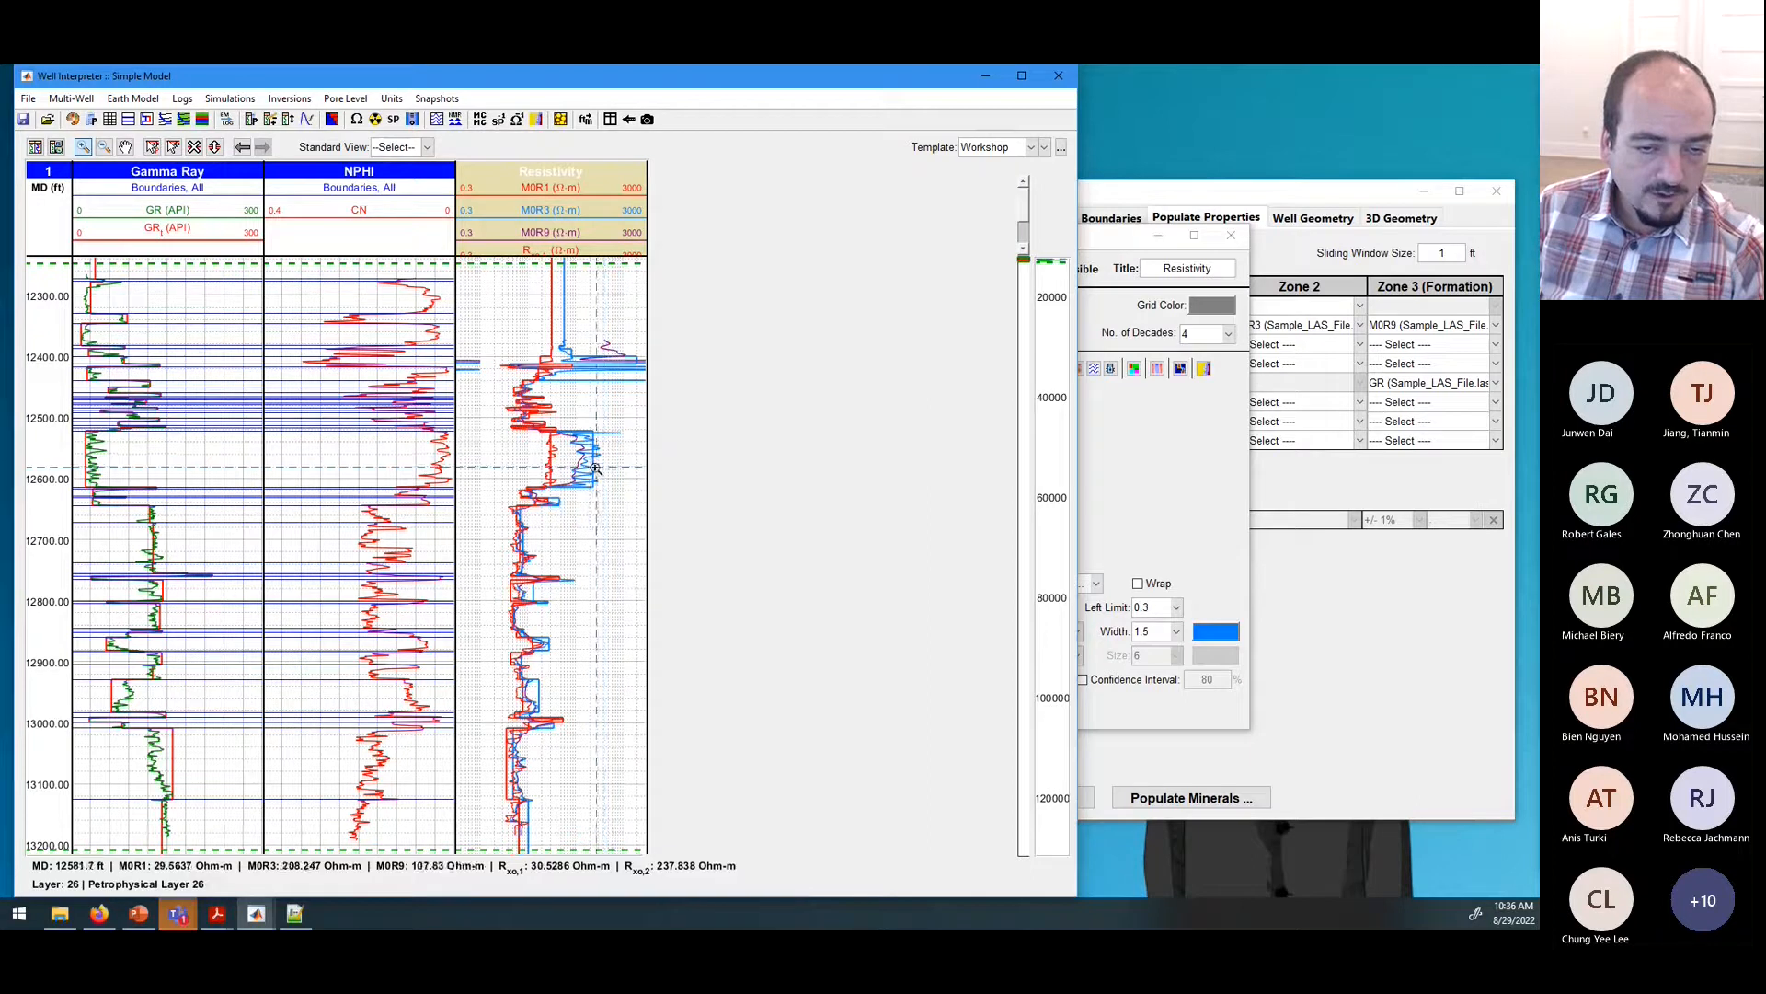
pyautogui.moveTo(595, 456); pyautogui.dragTo(600, 457)
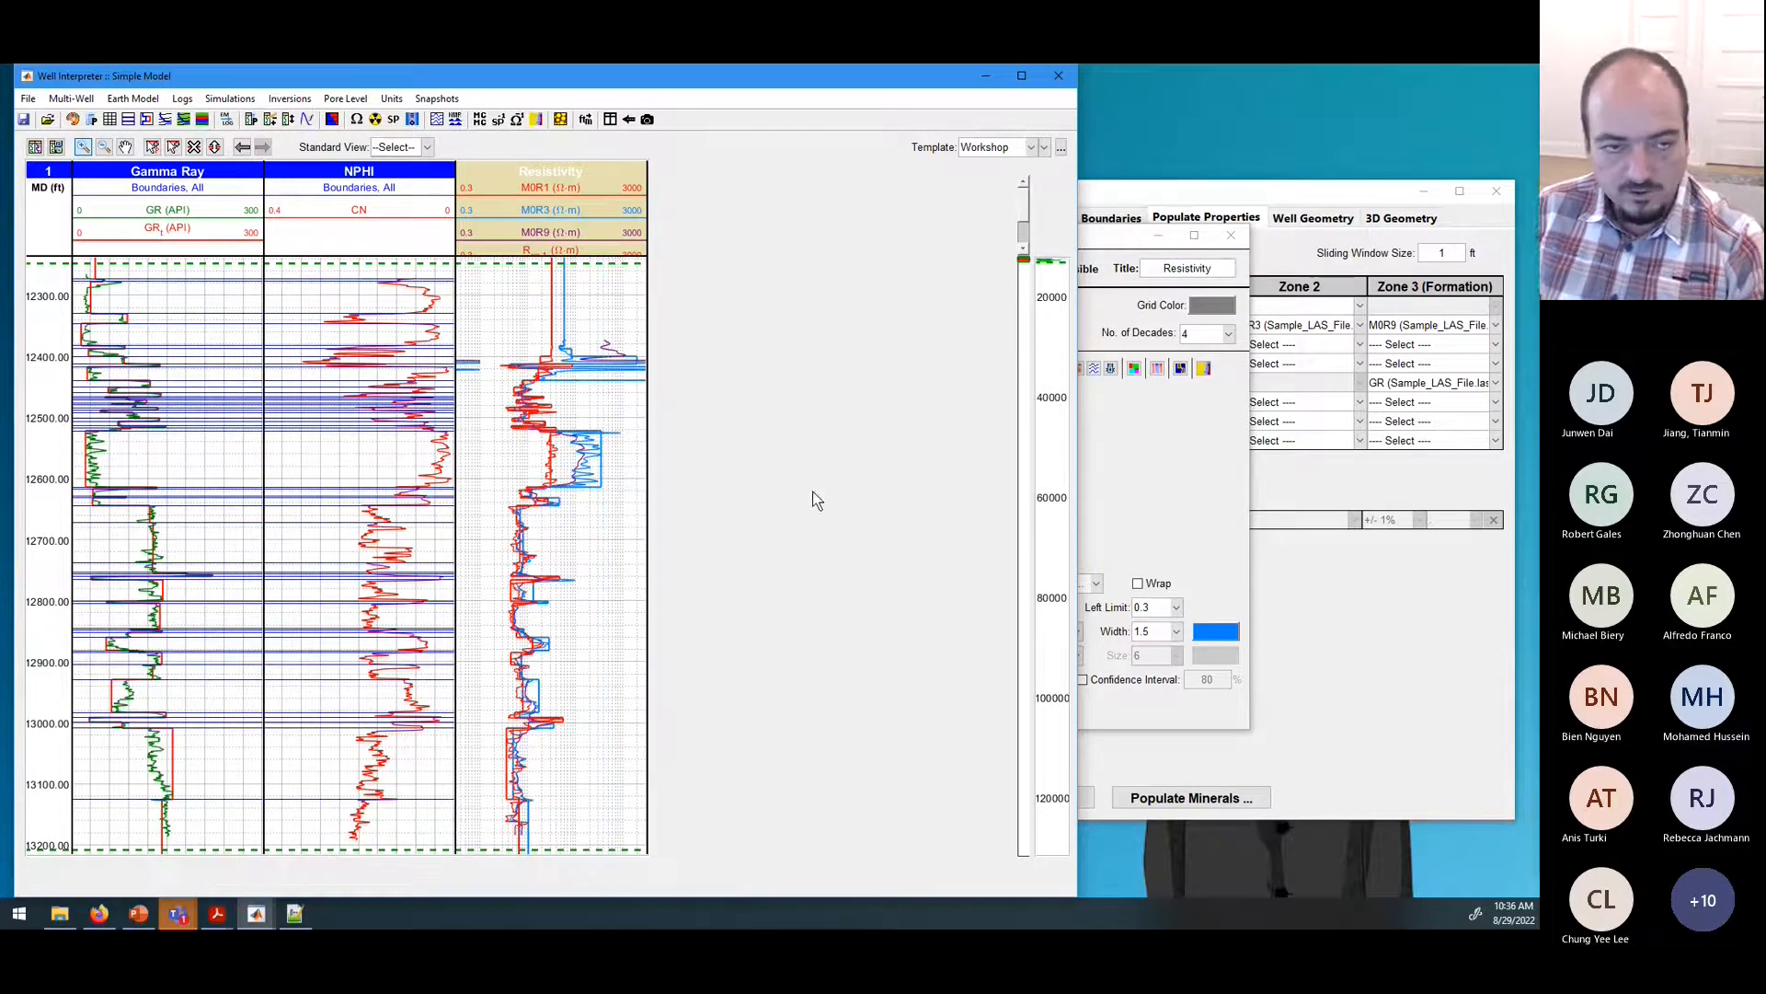
# Step: Undo the last Invaded 2 resistivity adjustment and redo it
pyautogui.click(246, 153)
pyautogui.click(264, 152)
pyautogui.click(263, 152)
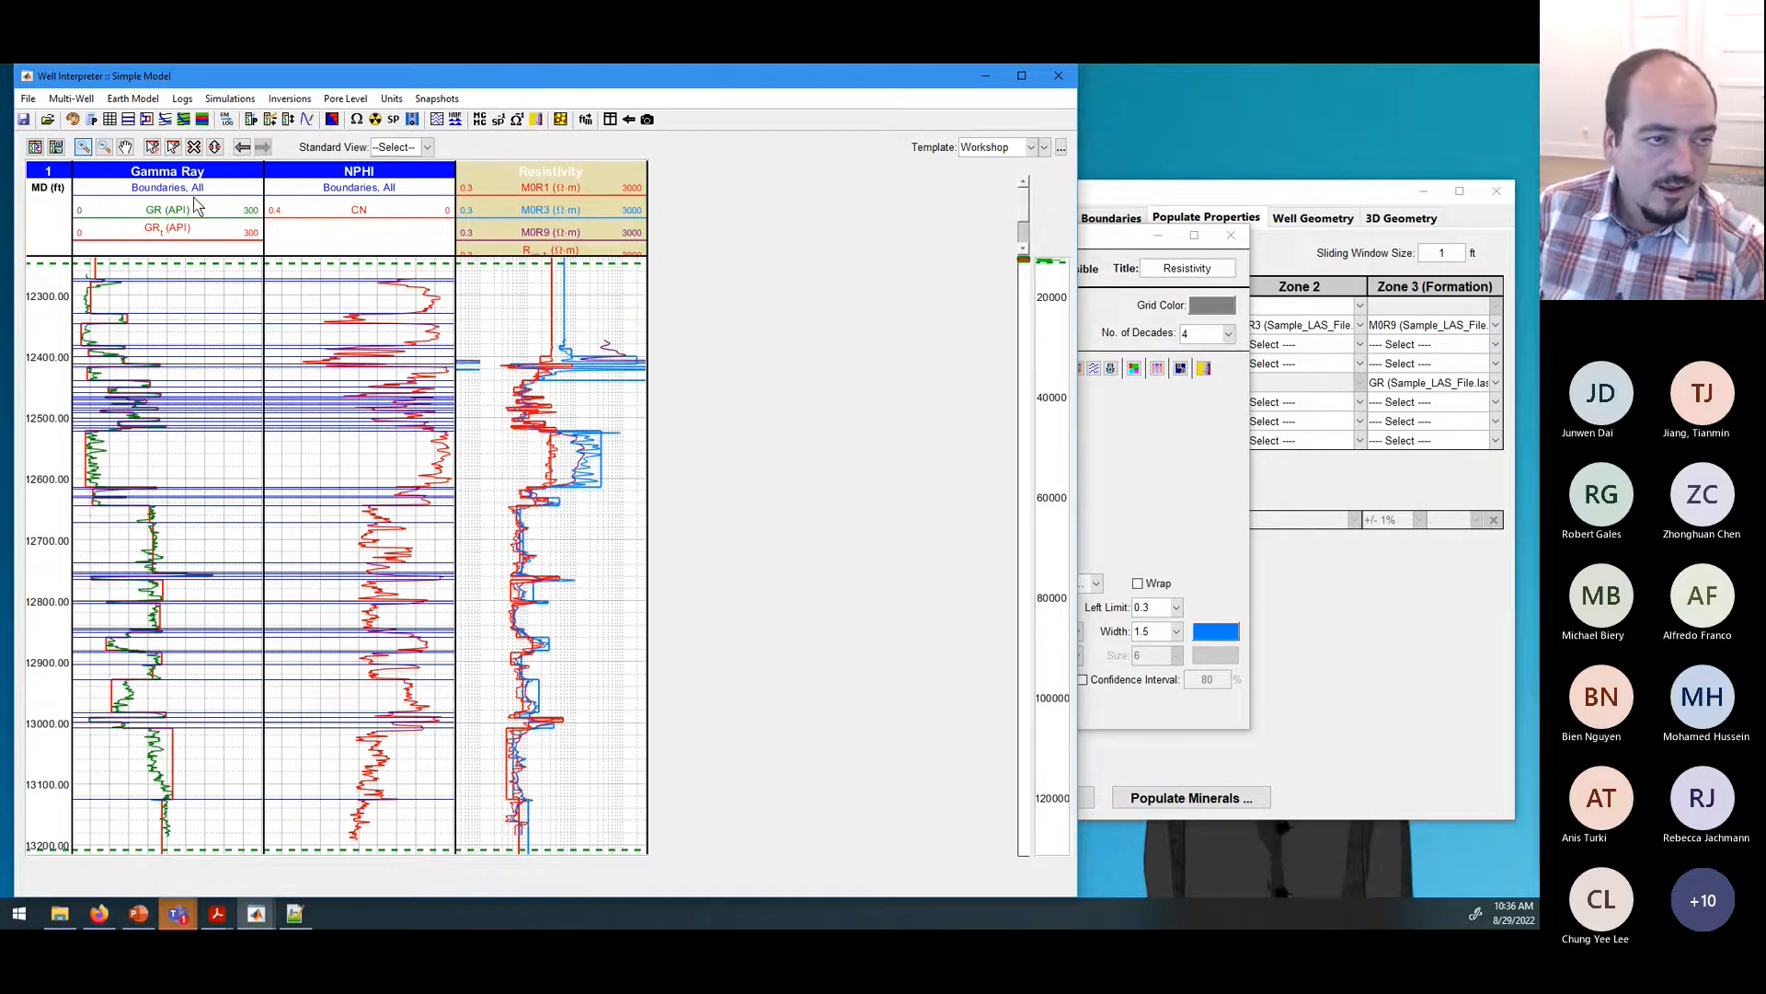
# Step: Repopulate the layer properties from the logs assigned to the radial zones
pyautogui.click(153, 150)
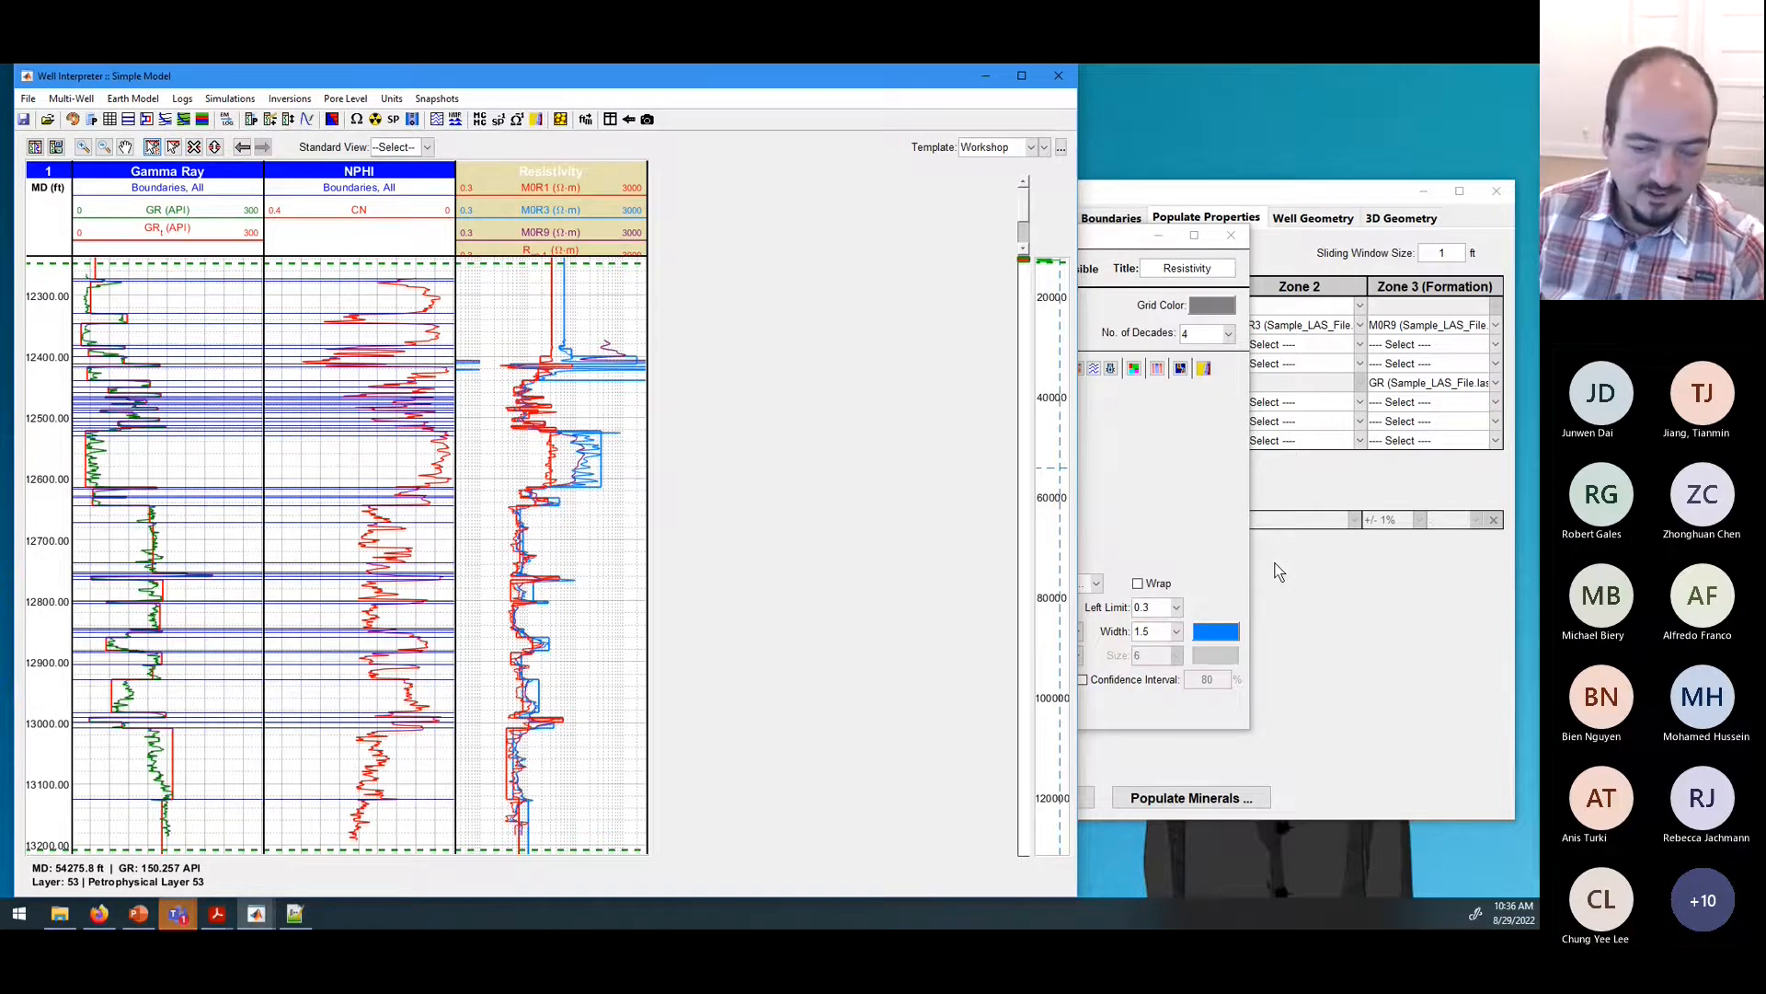
pyautogui.click(1051, 798)
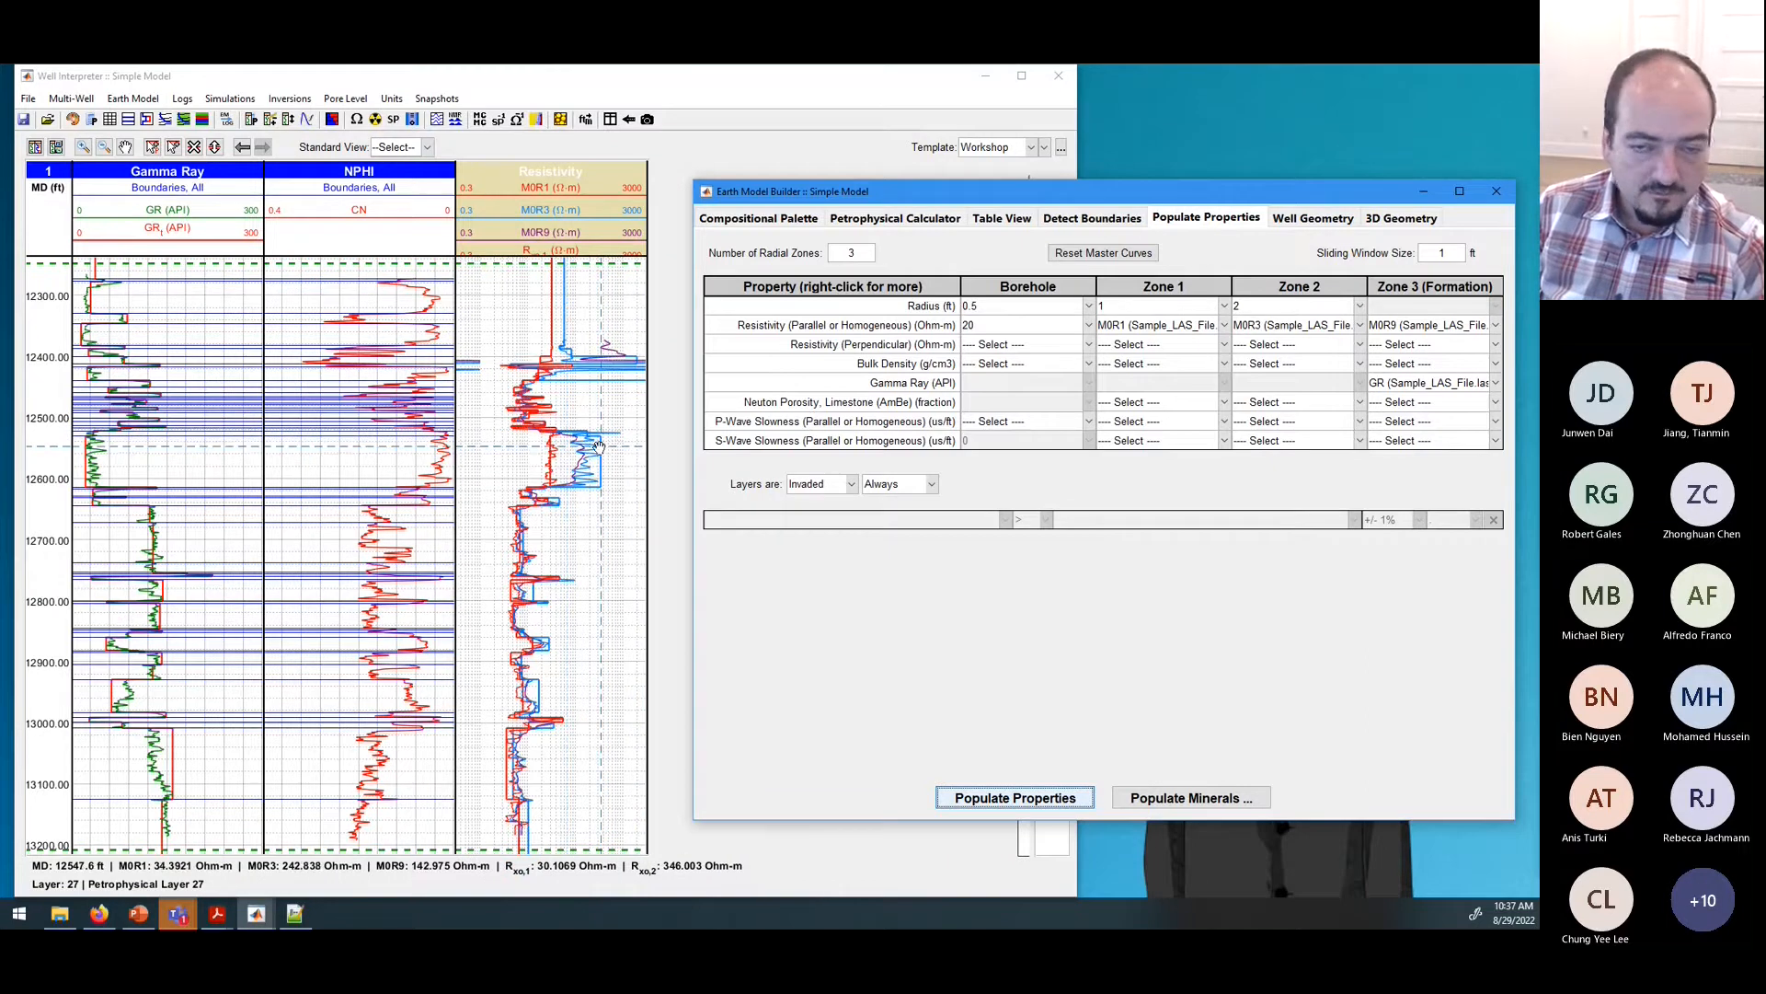
# Step: Add another earth model resistivity curve to the Resistivity track and change the M0R9 log's line color to black
pyautogui.click(641, 423)
pyautogui.doubleClick(641, 423)
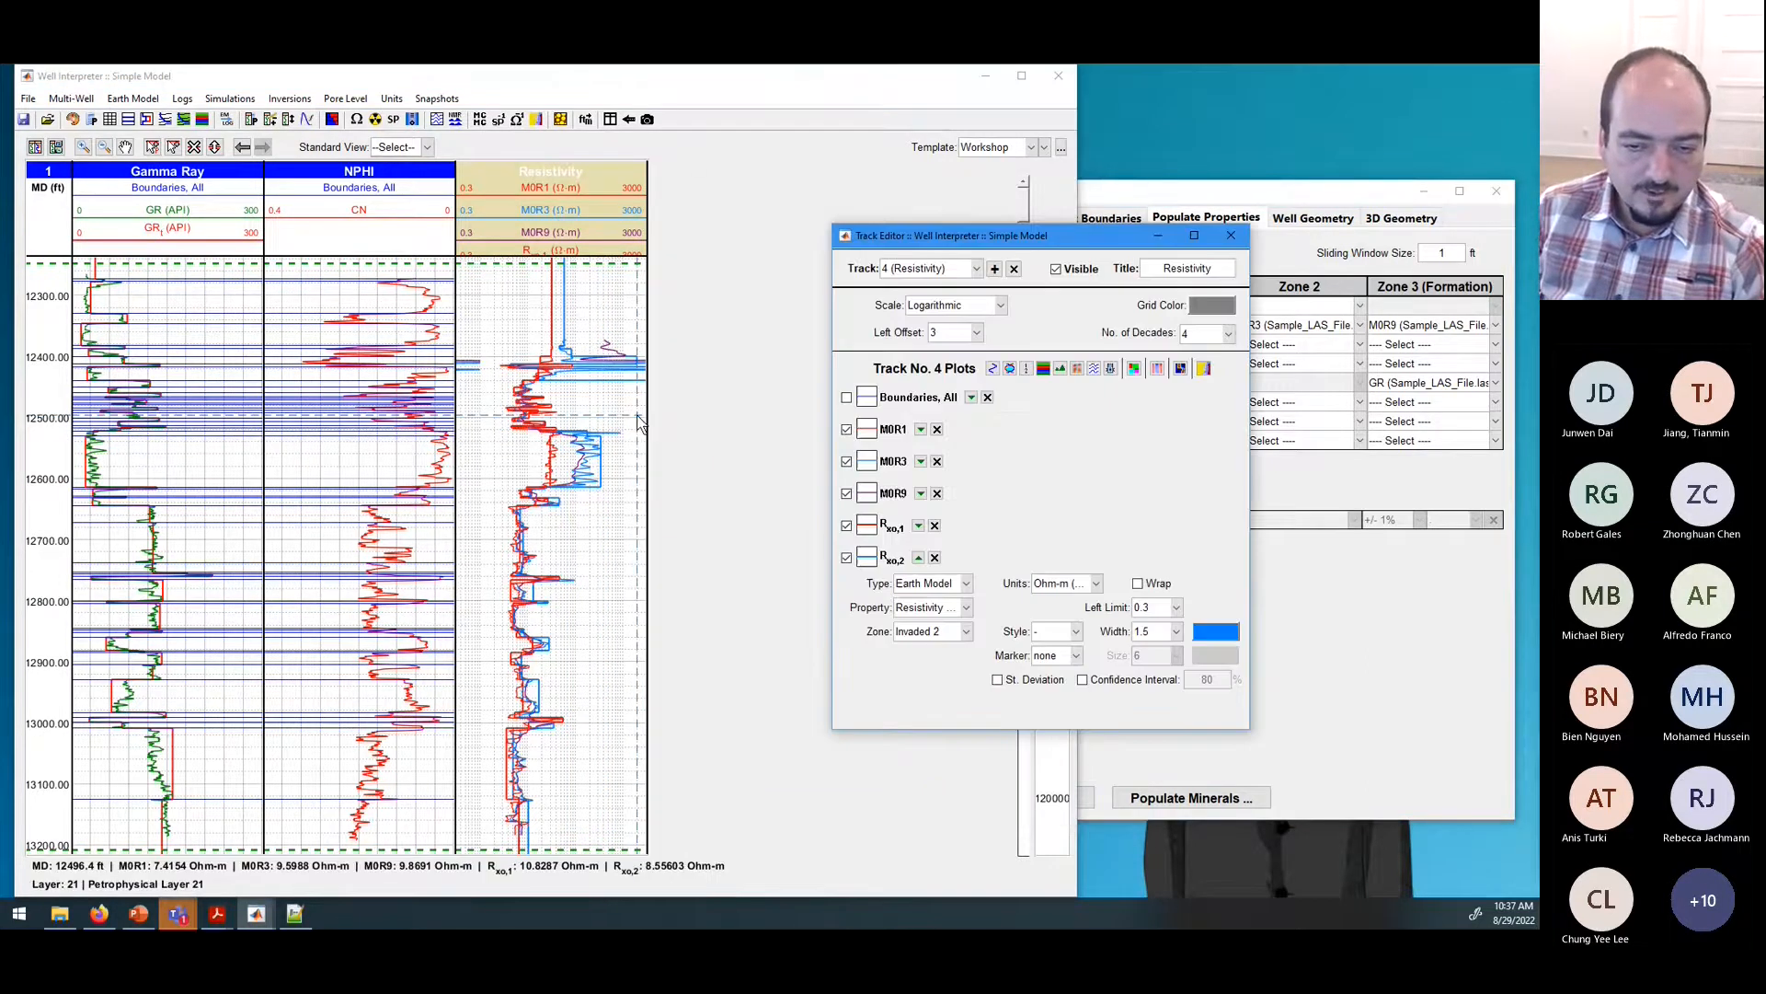
pyautogui.click(994, 368)
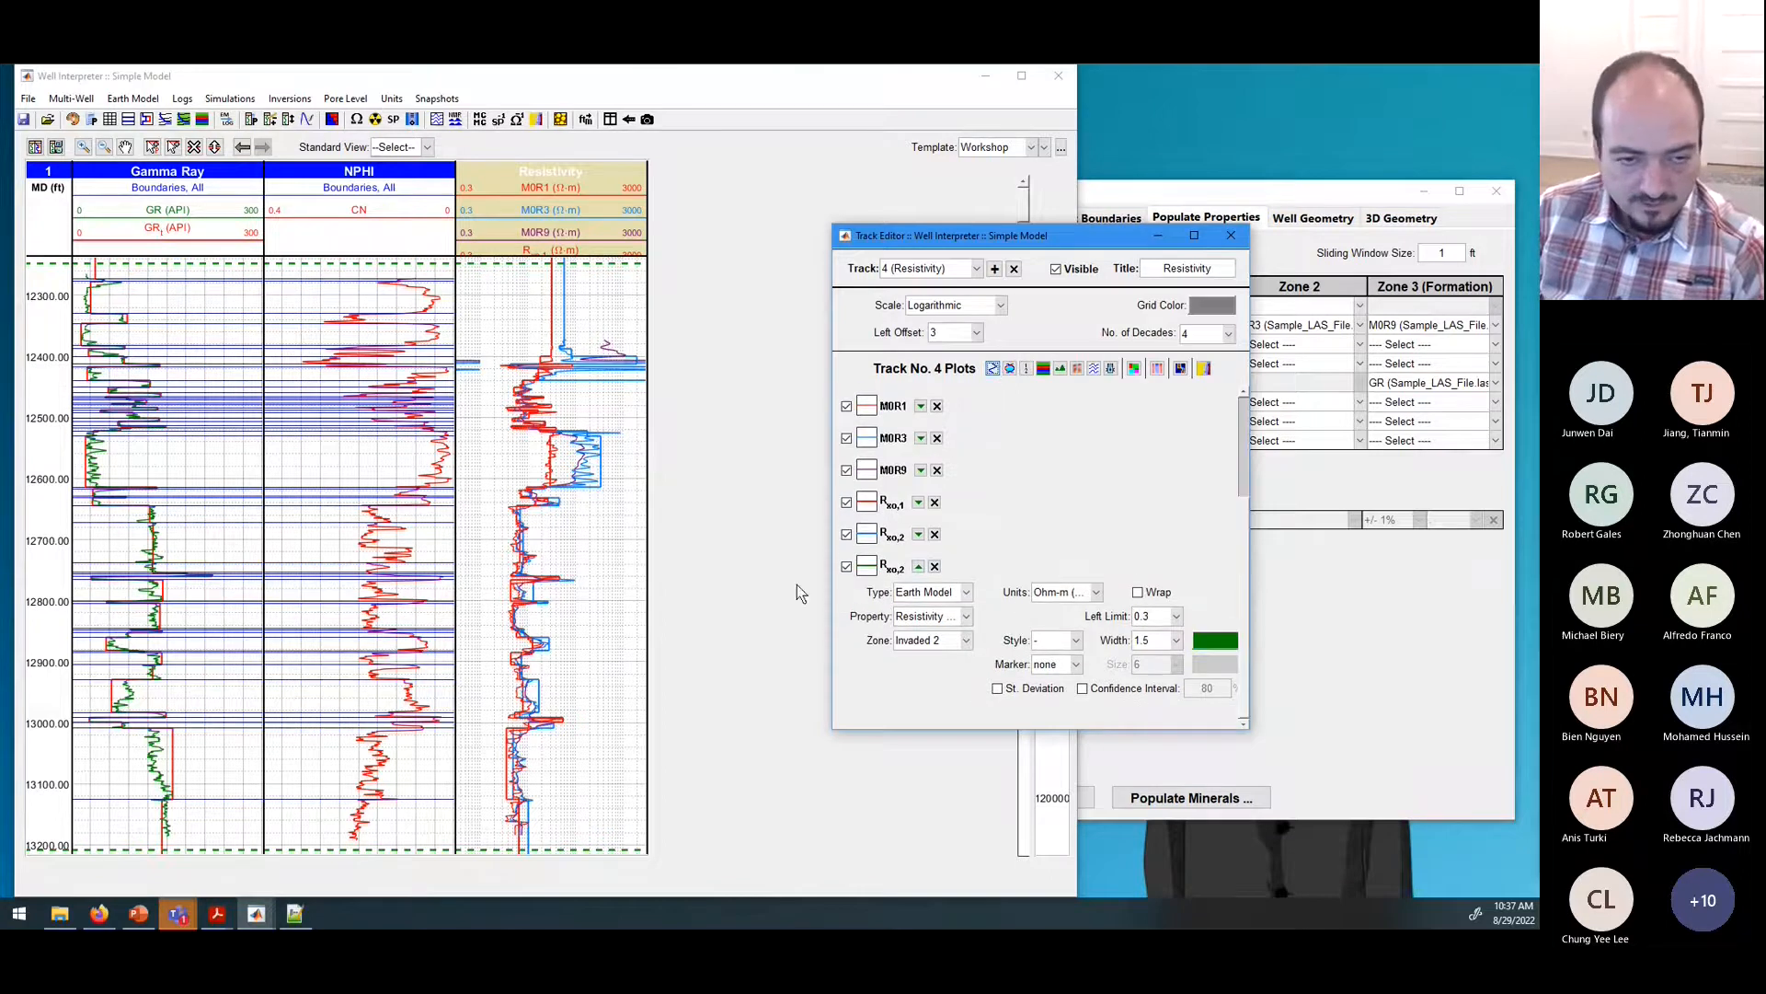
pyautogui.click(920, 470)
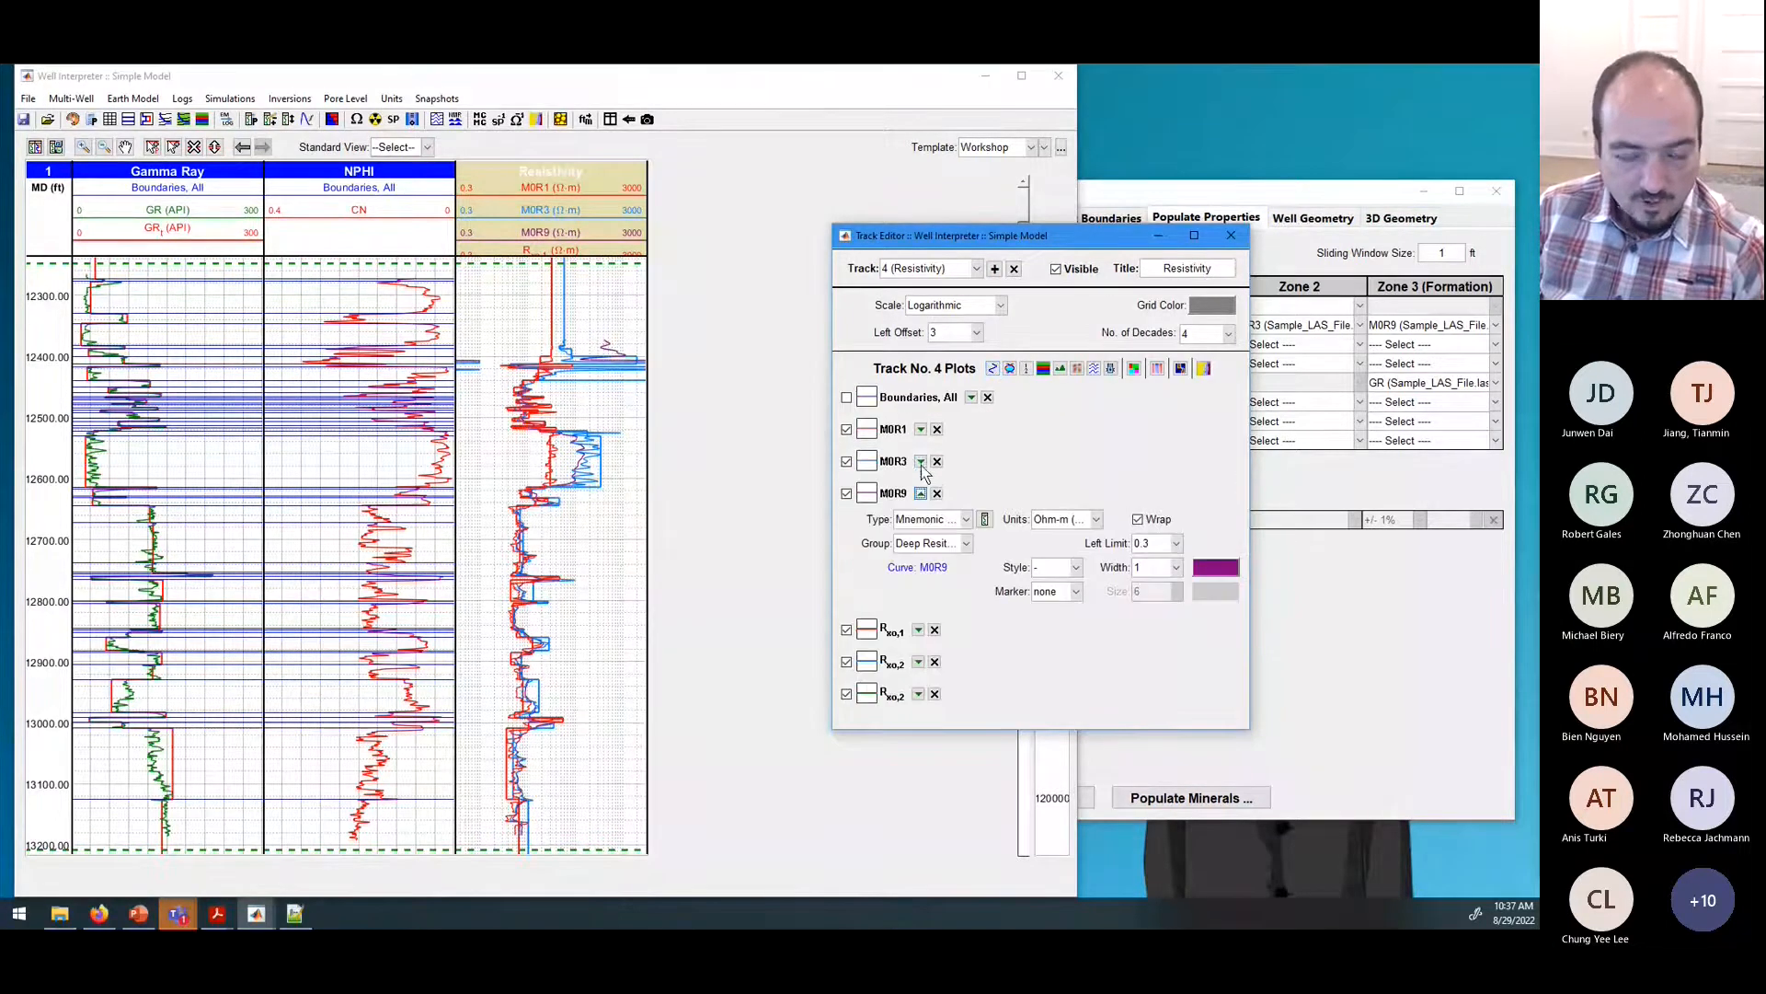
pyautogui.click(1227, 568)
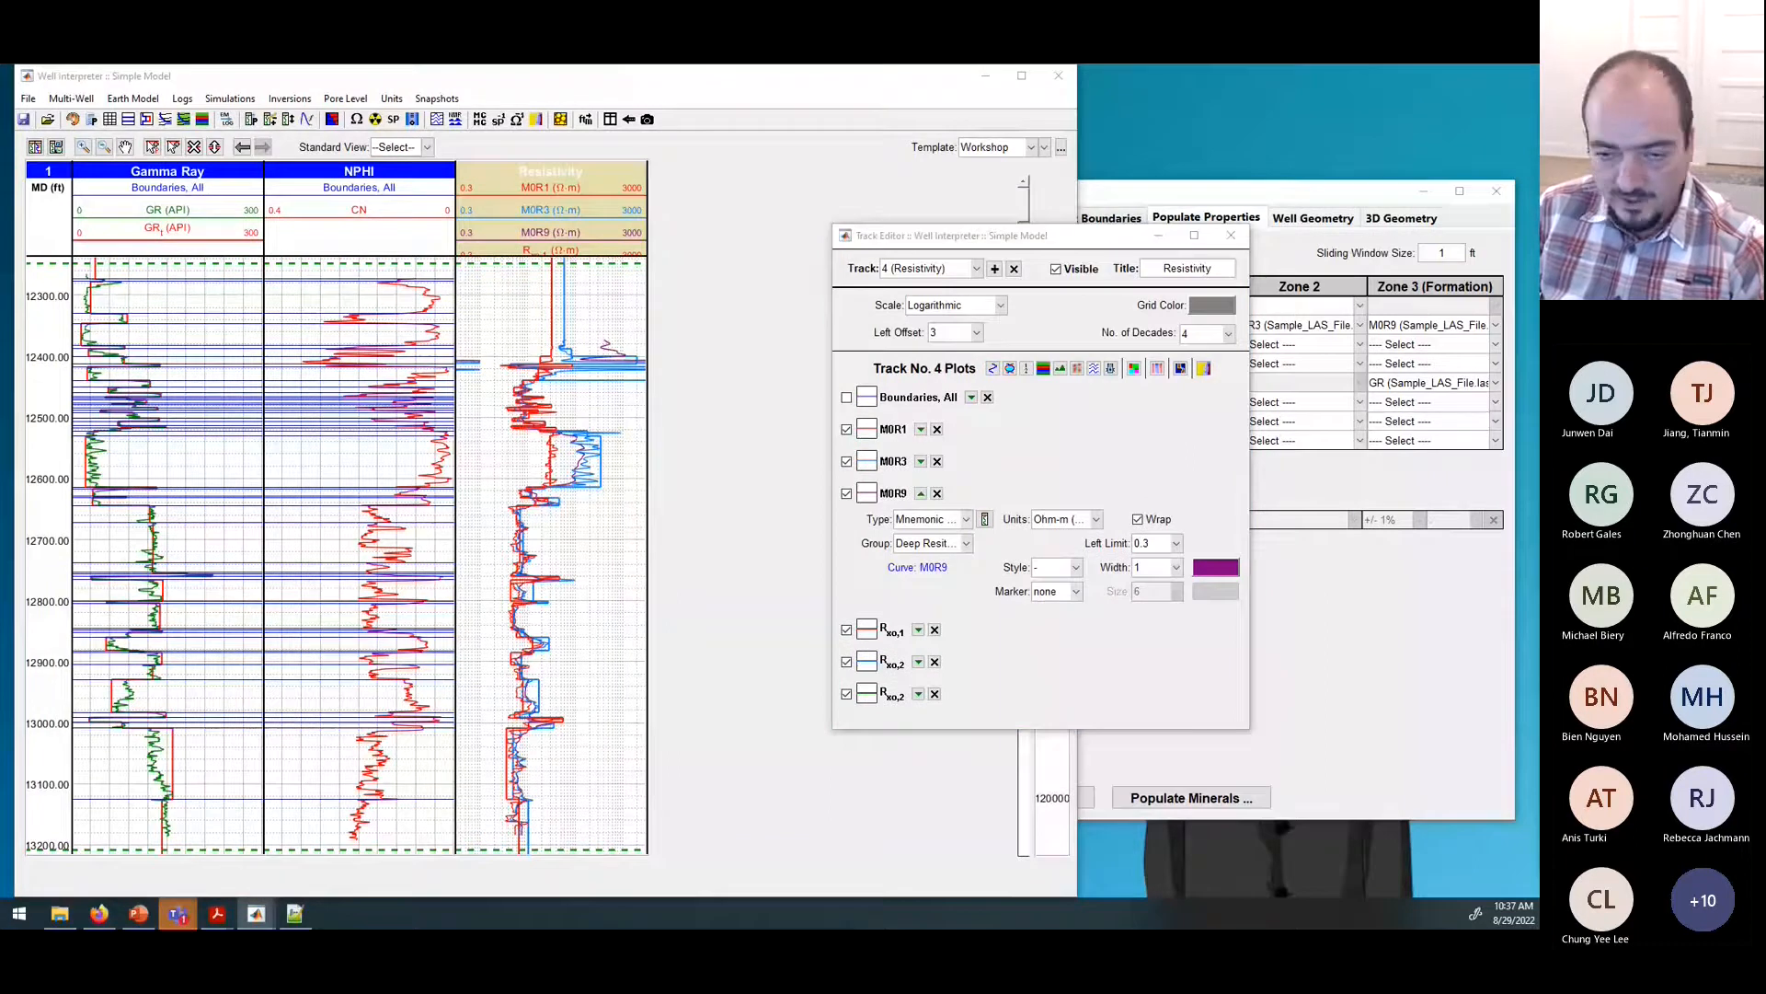
# Step: Color the newly added resistivity curve black, set its zone to Formation (Uninvaded), and close the track settings
pyautogui.click(918, 693)
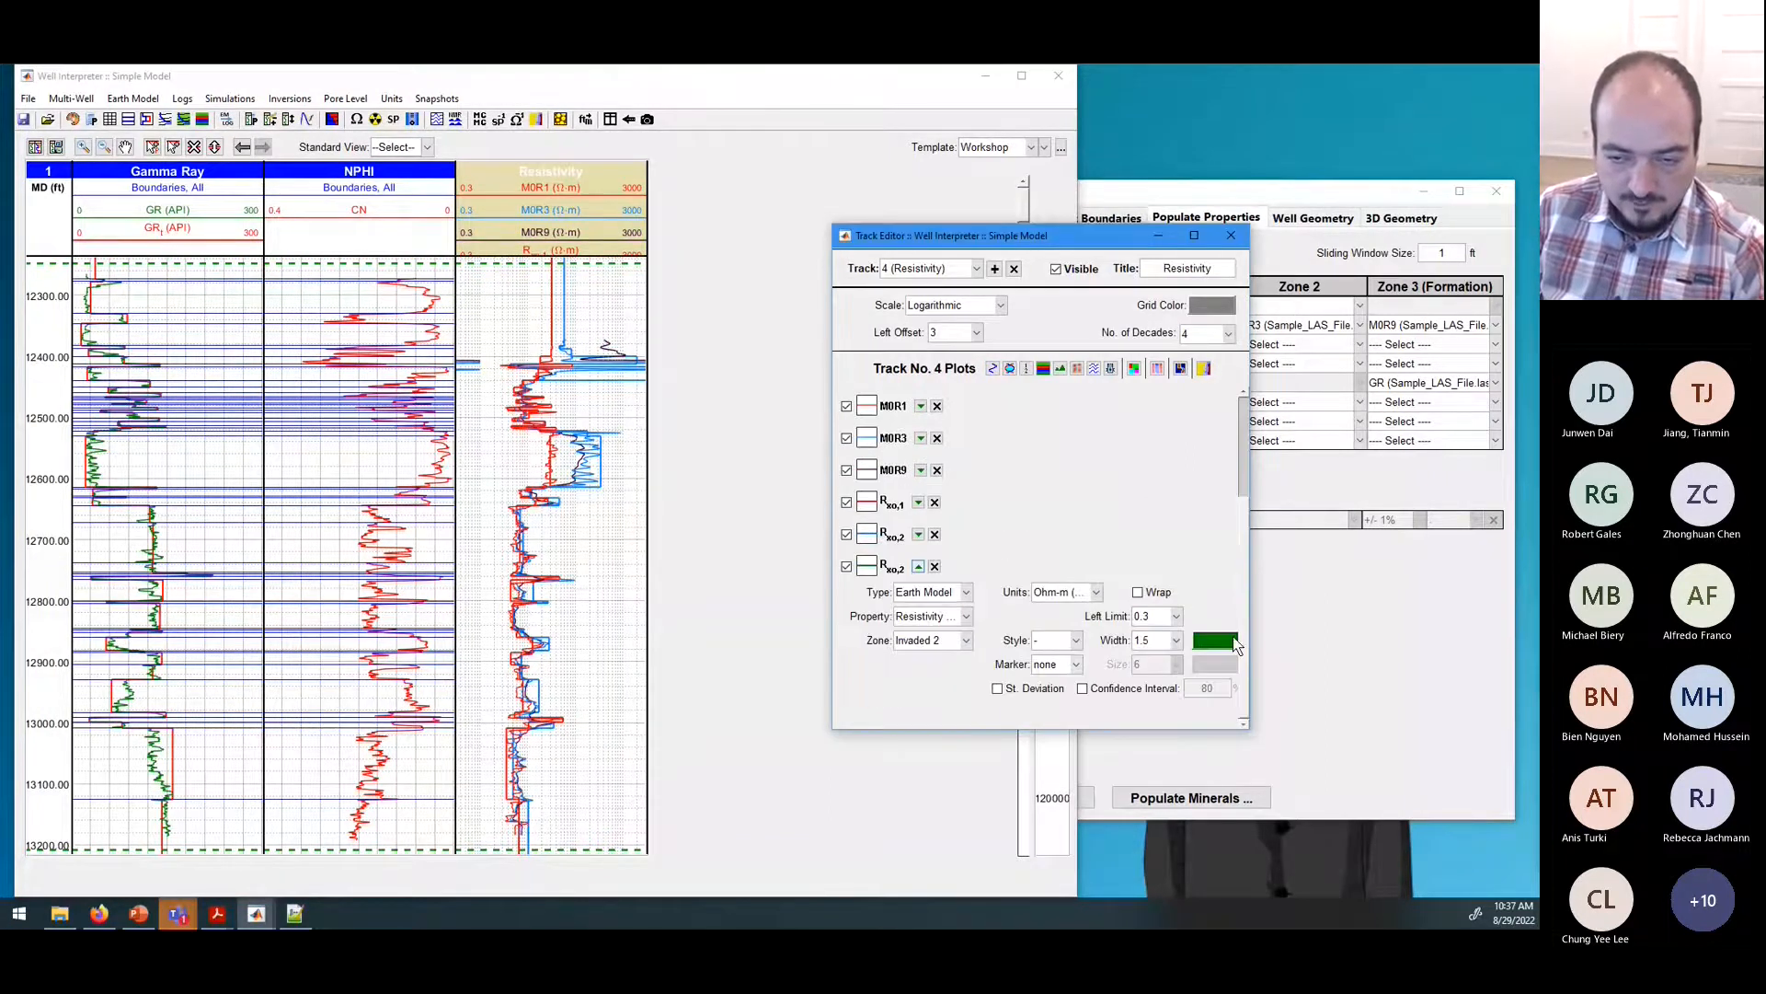
pyautogui.click(1233, 641)
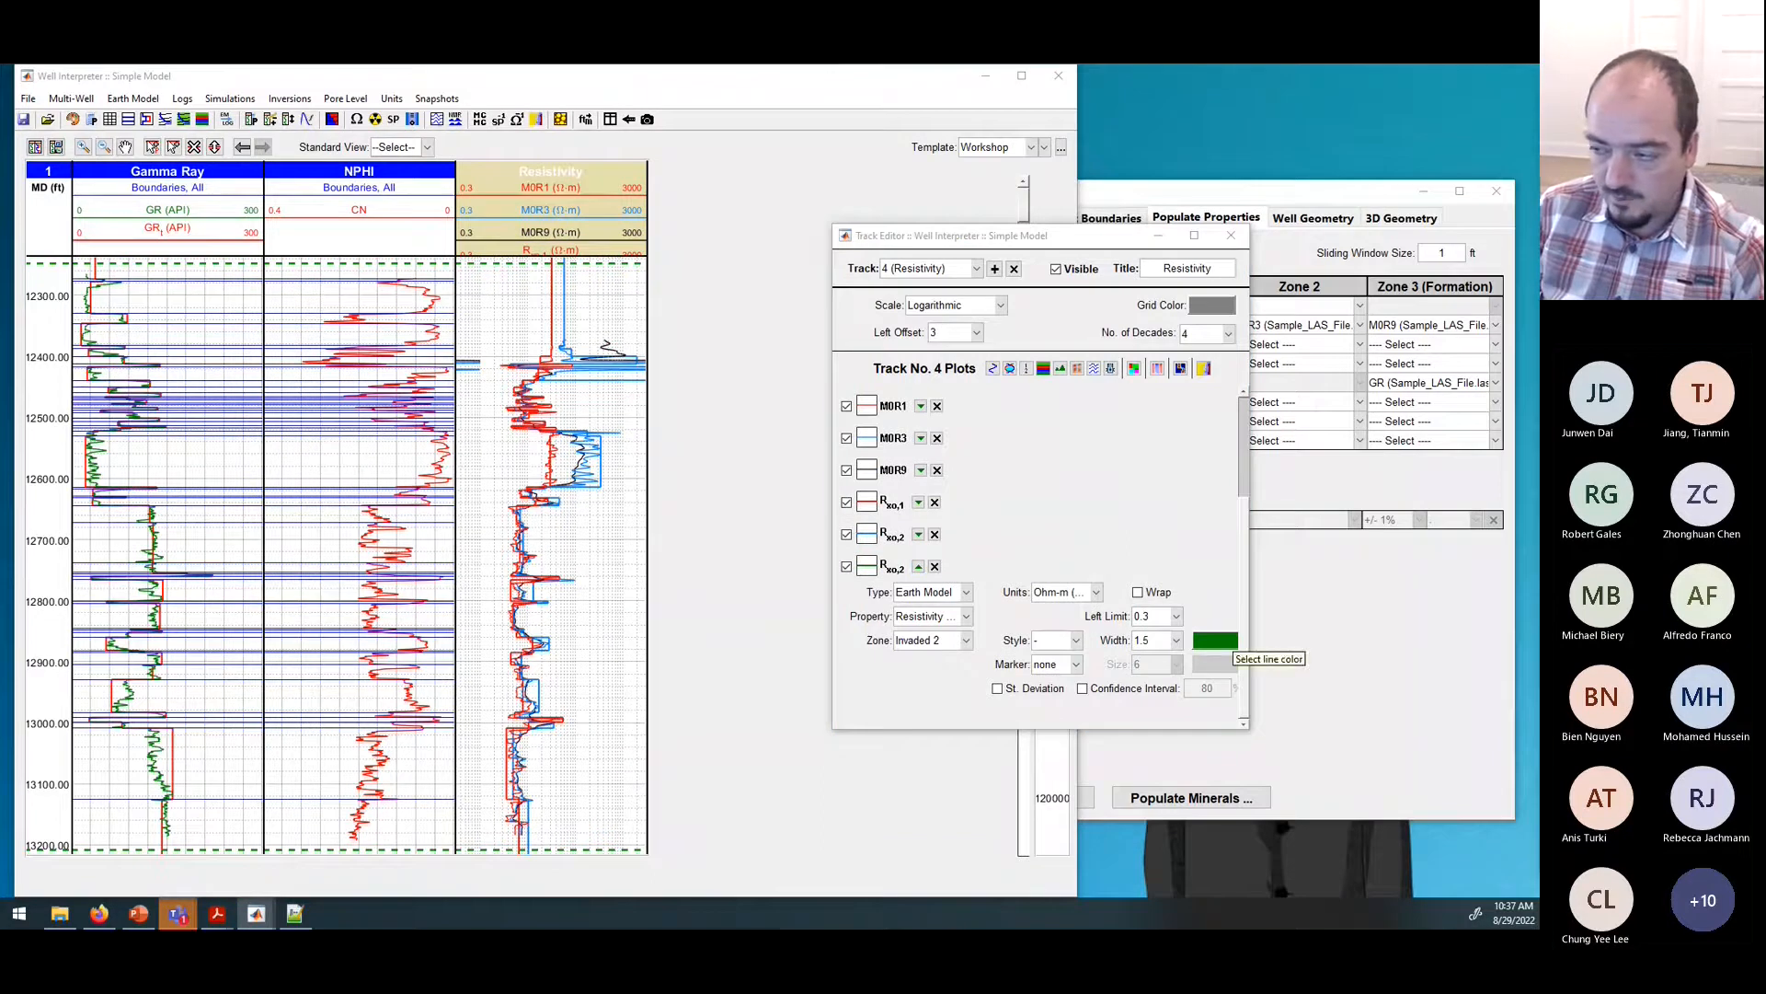
pyautogui.press('Return')
pyautogui.click(966, 640)
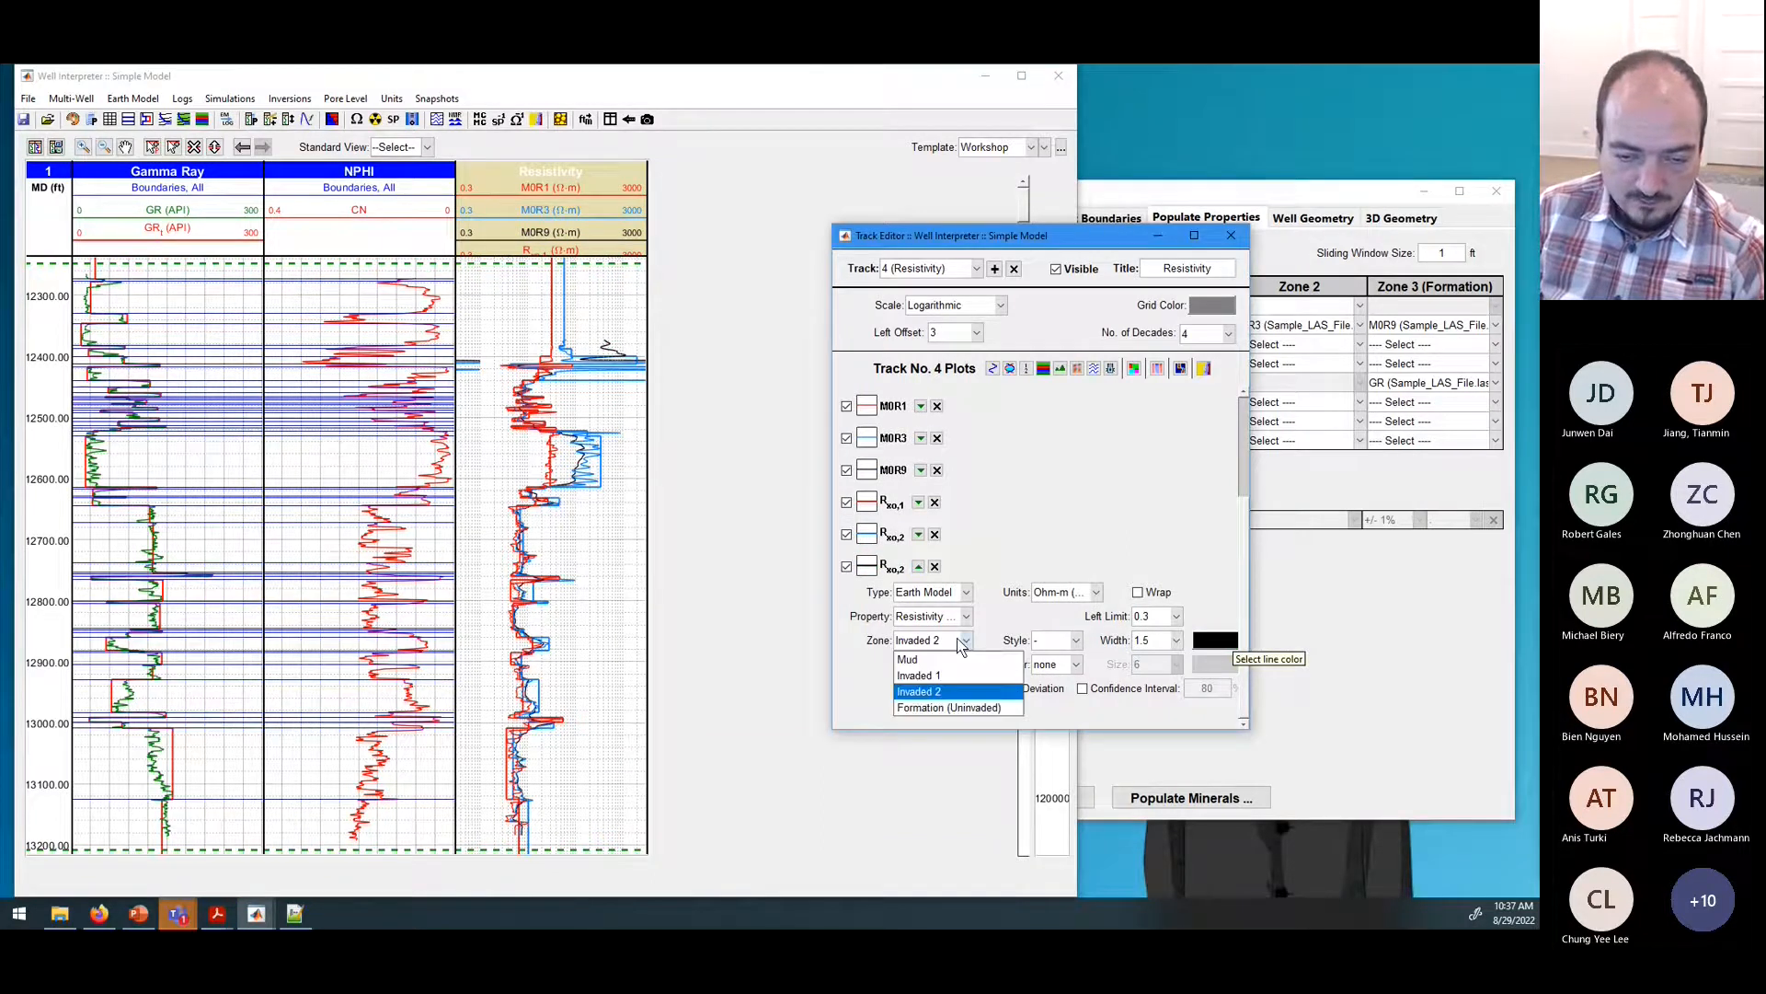
pyautogui.click(933, 707)
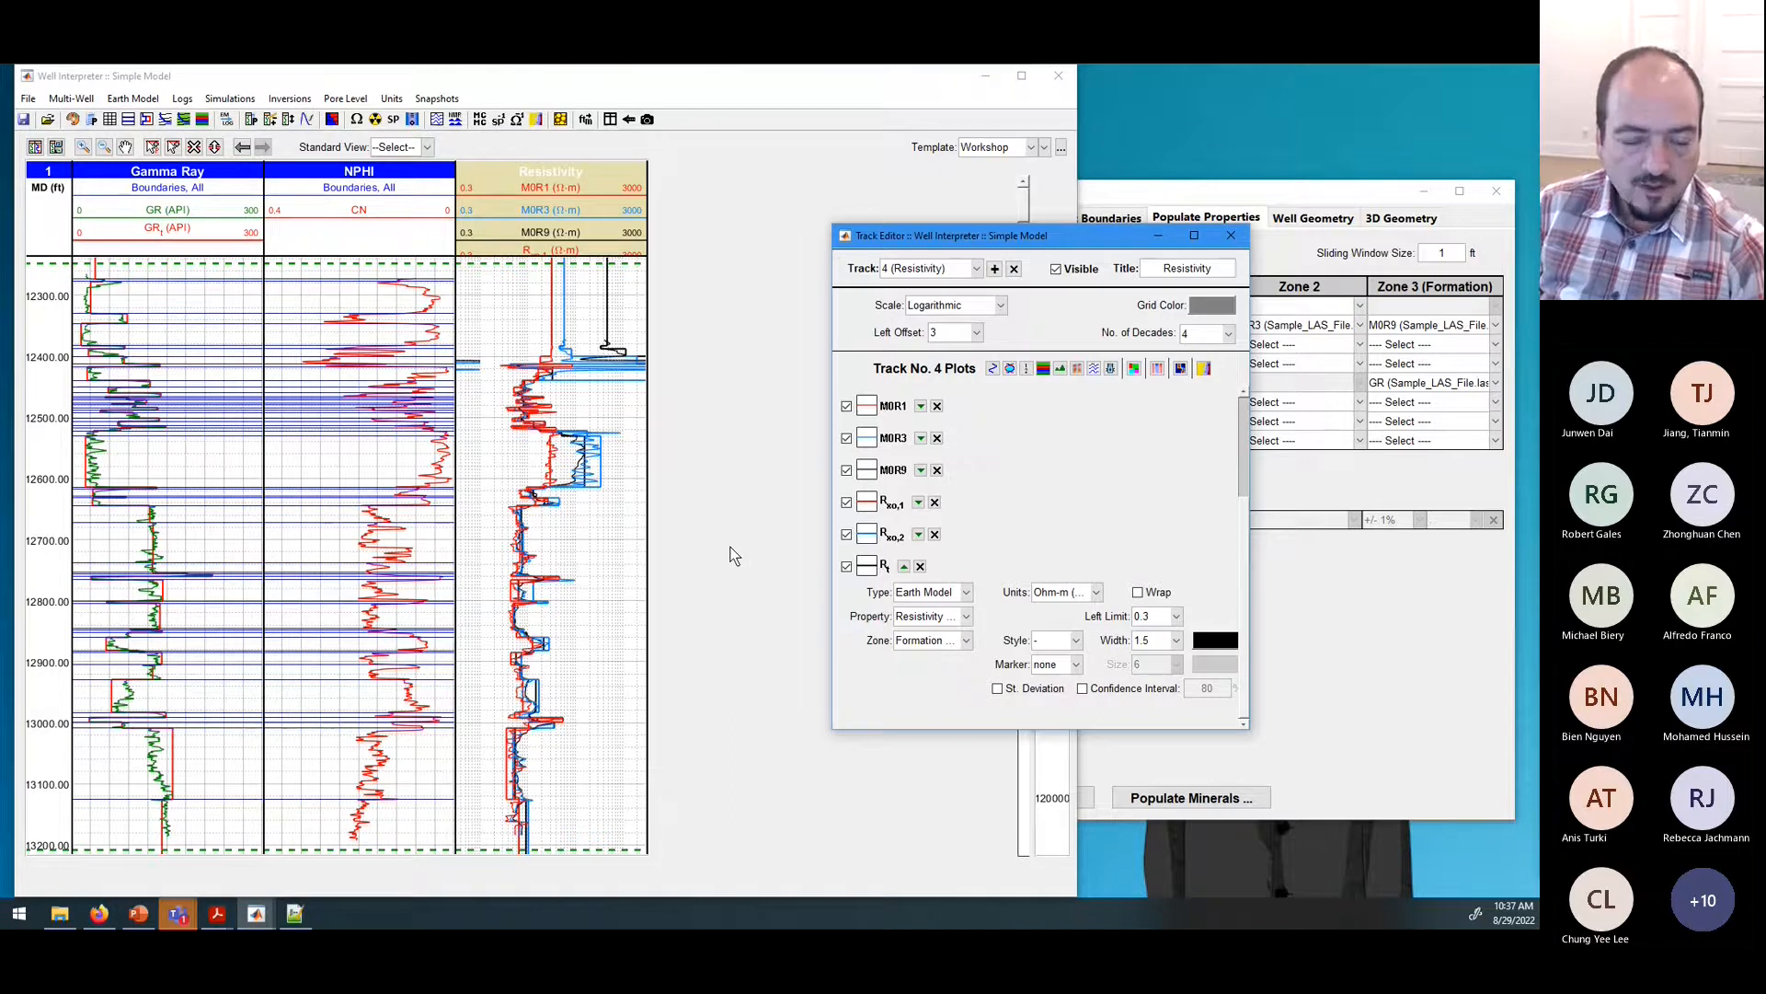
pyautogui.click(1238, 242)
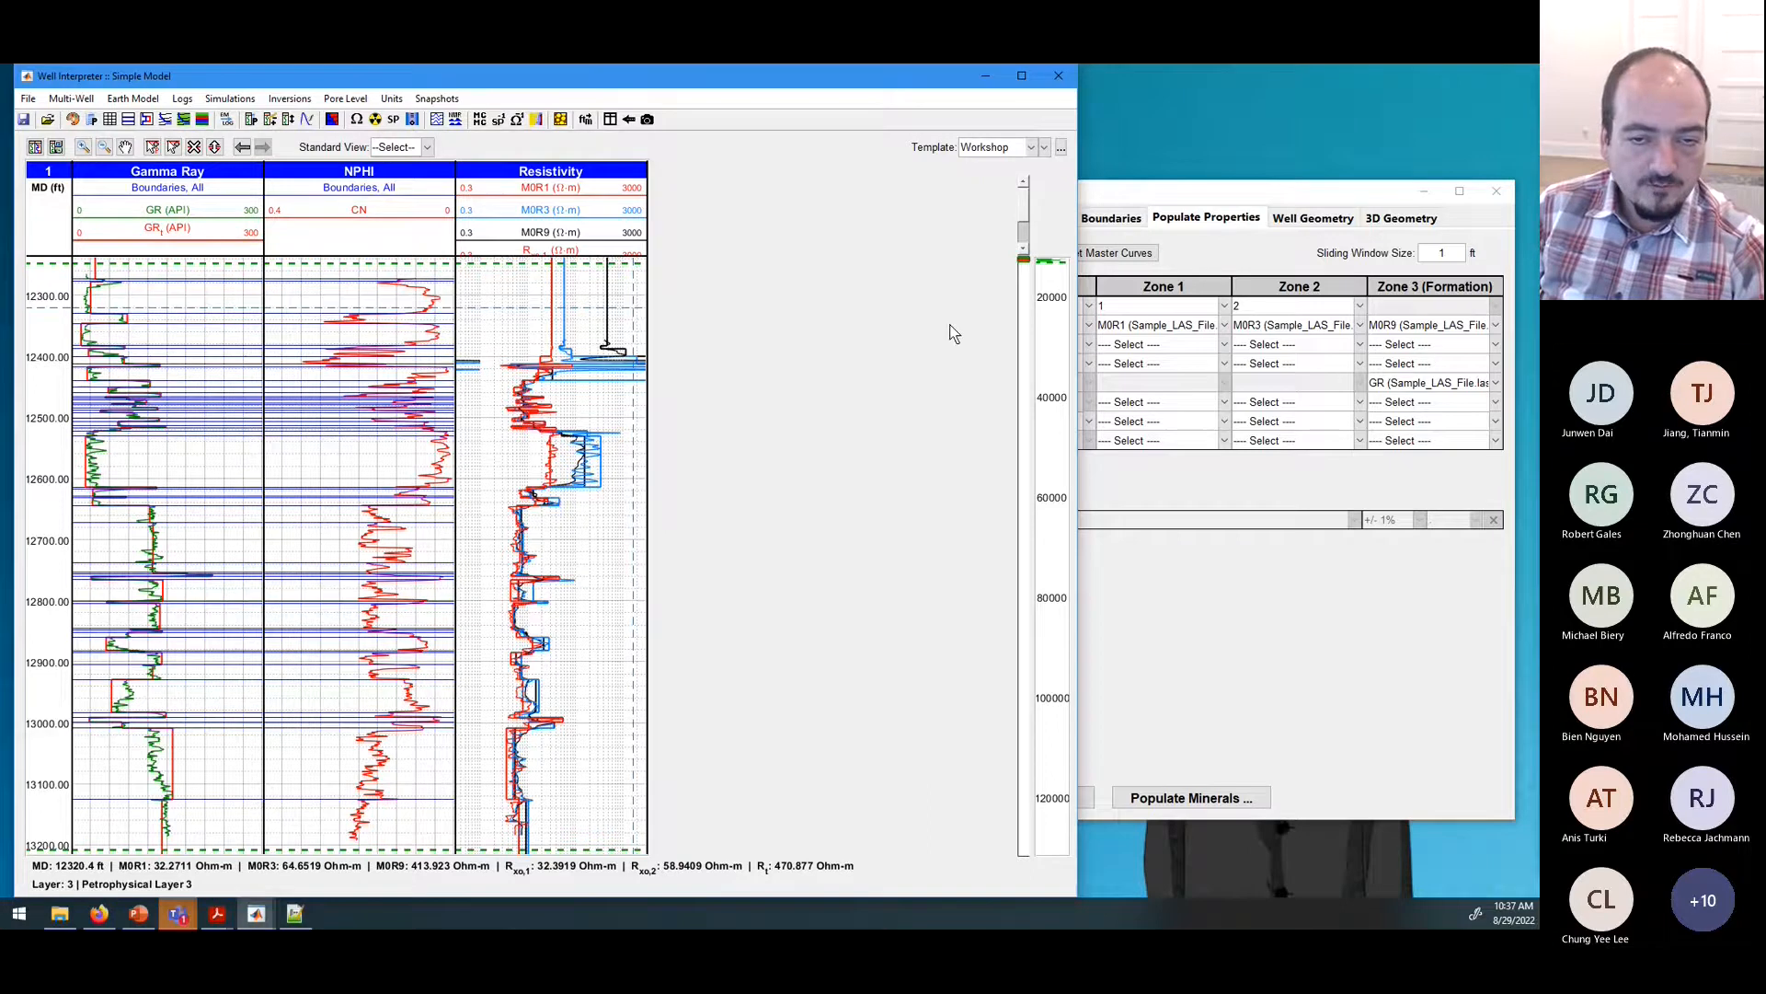
# Step: Add a fifth track after the Resistivity track and place a vertical cross-section of resistivity in it
pyautogui.doubleClick(644, 228)
pyautogui.moveTo(345, 263); pyautogui.dragTo(1233, 248)
pyautogui.click(855, 277)
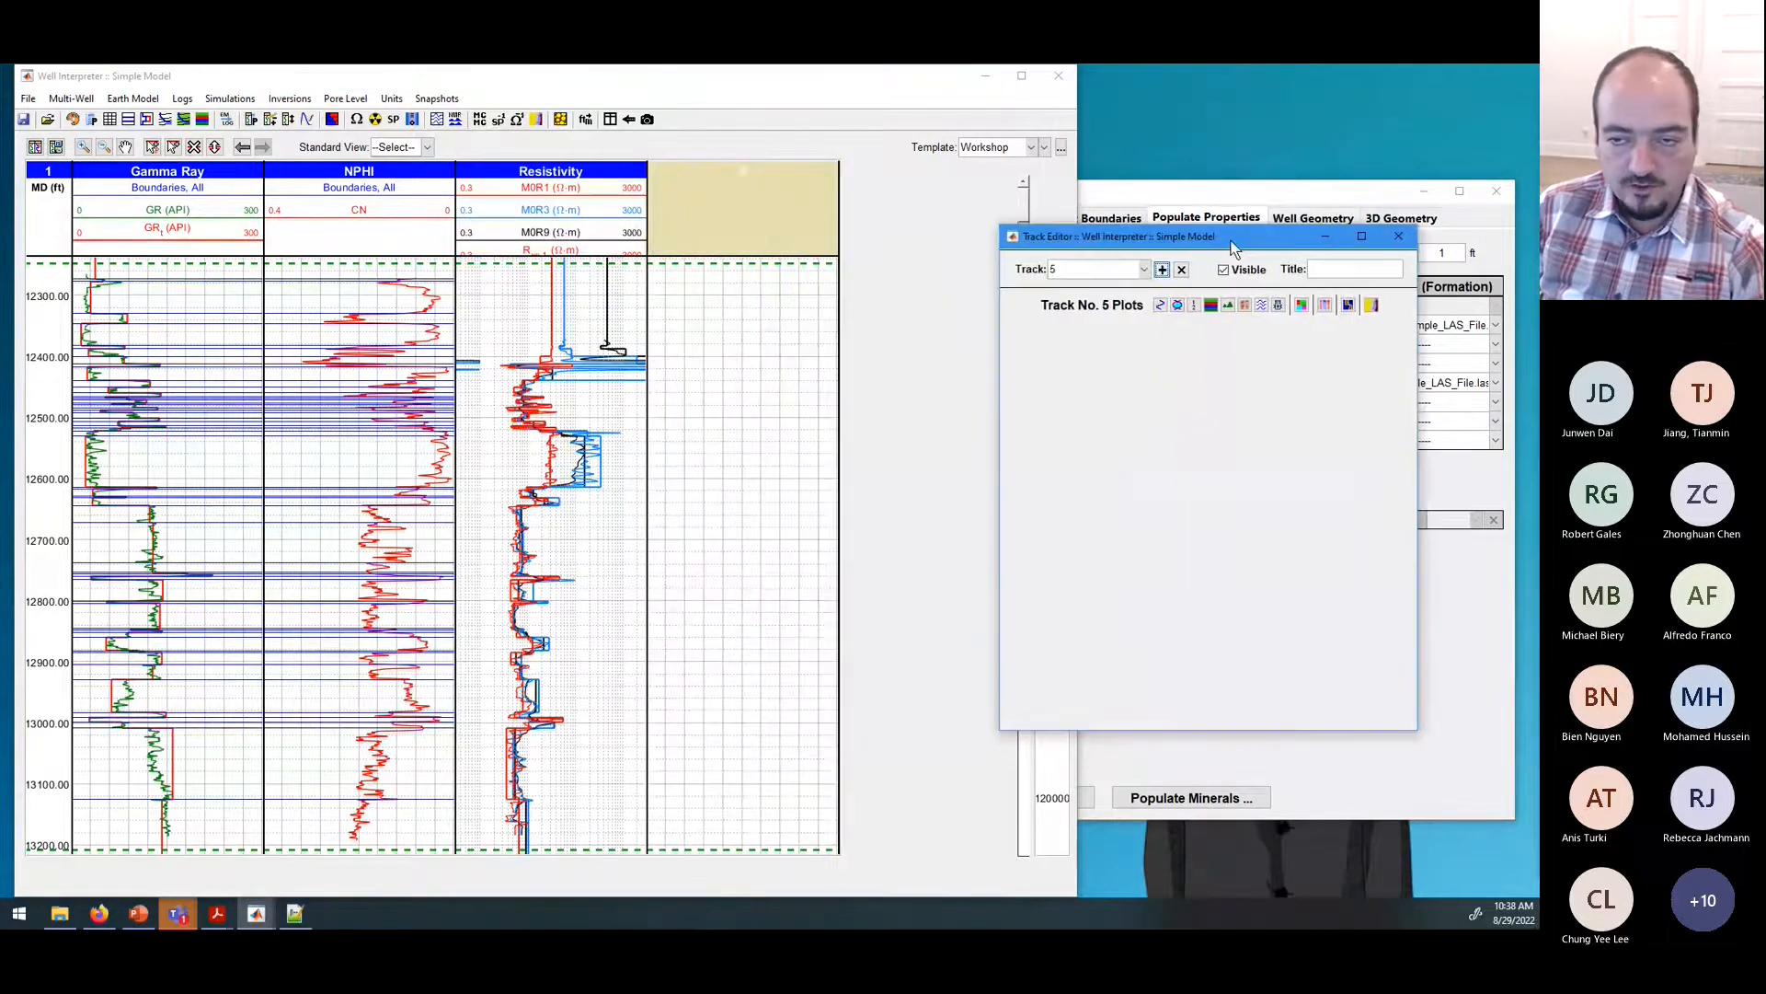
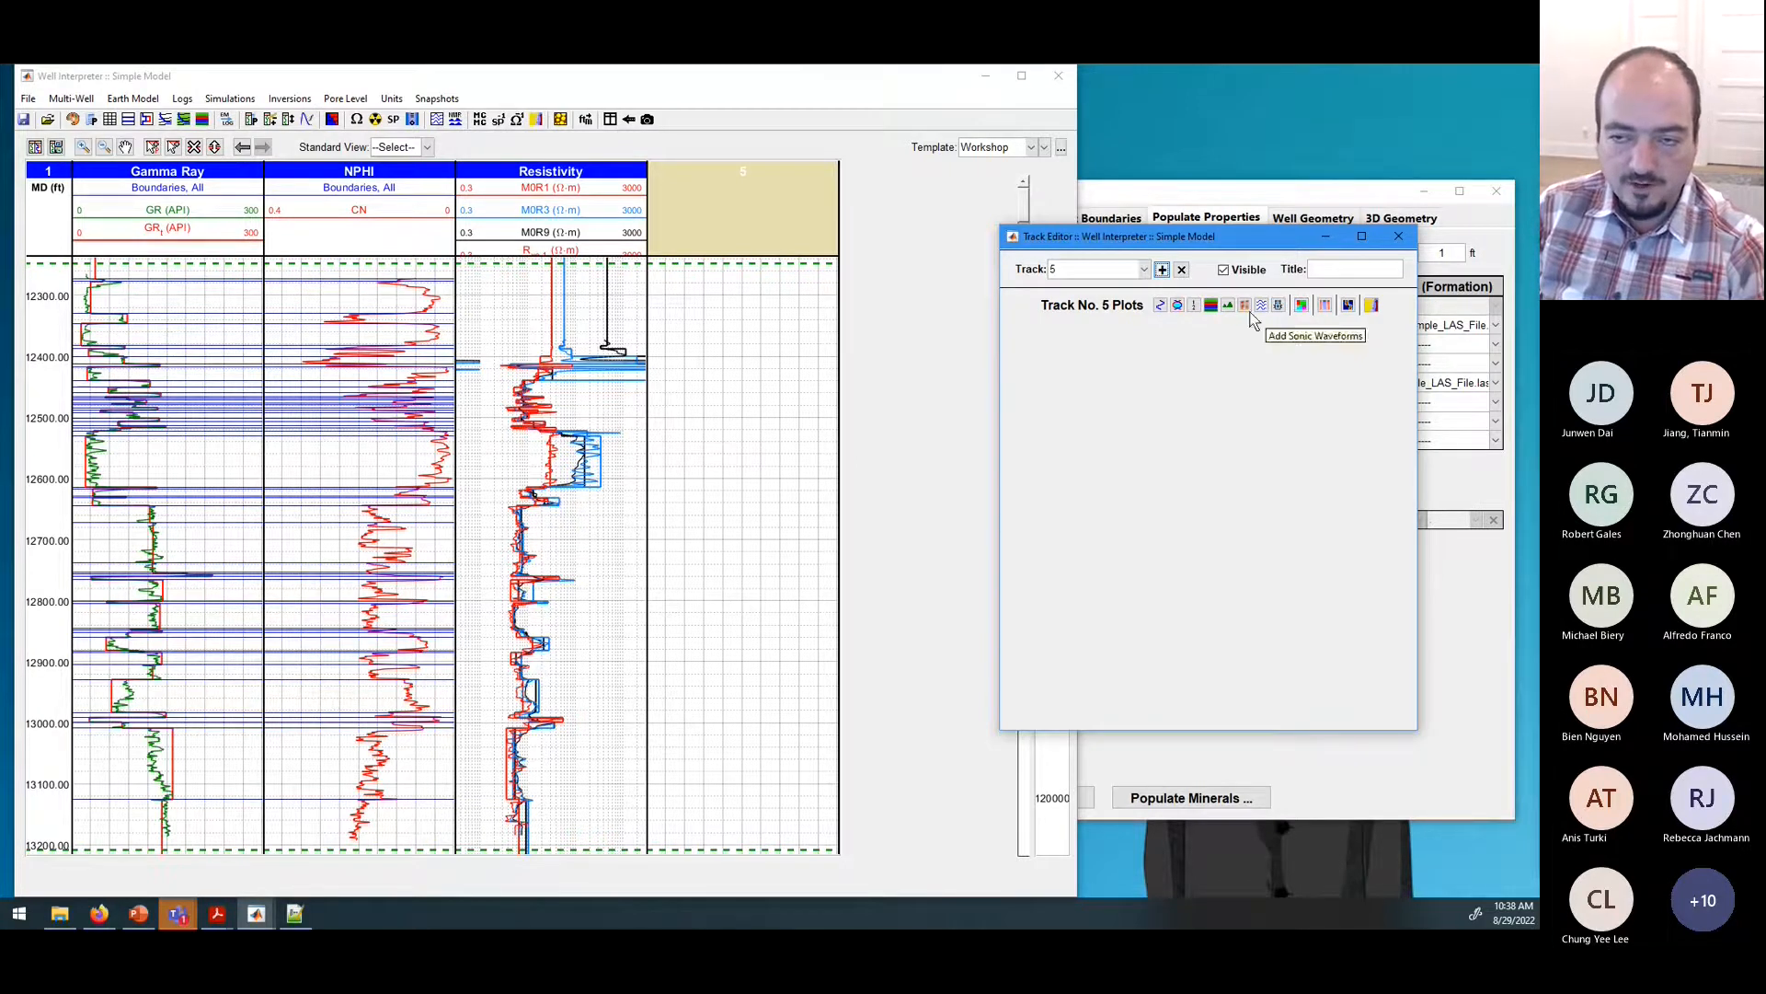
pyautogui.click(1302, 305)
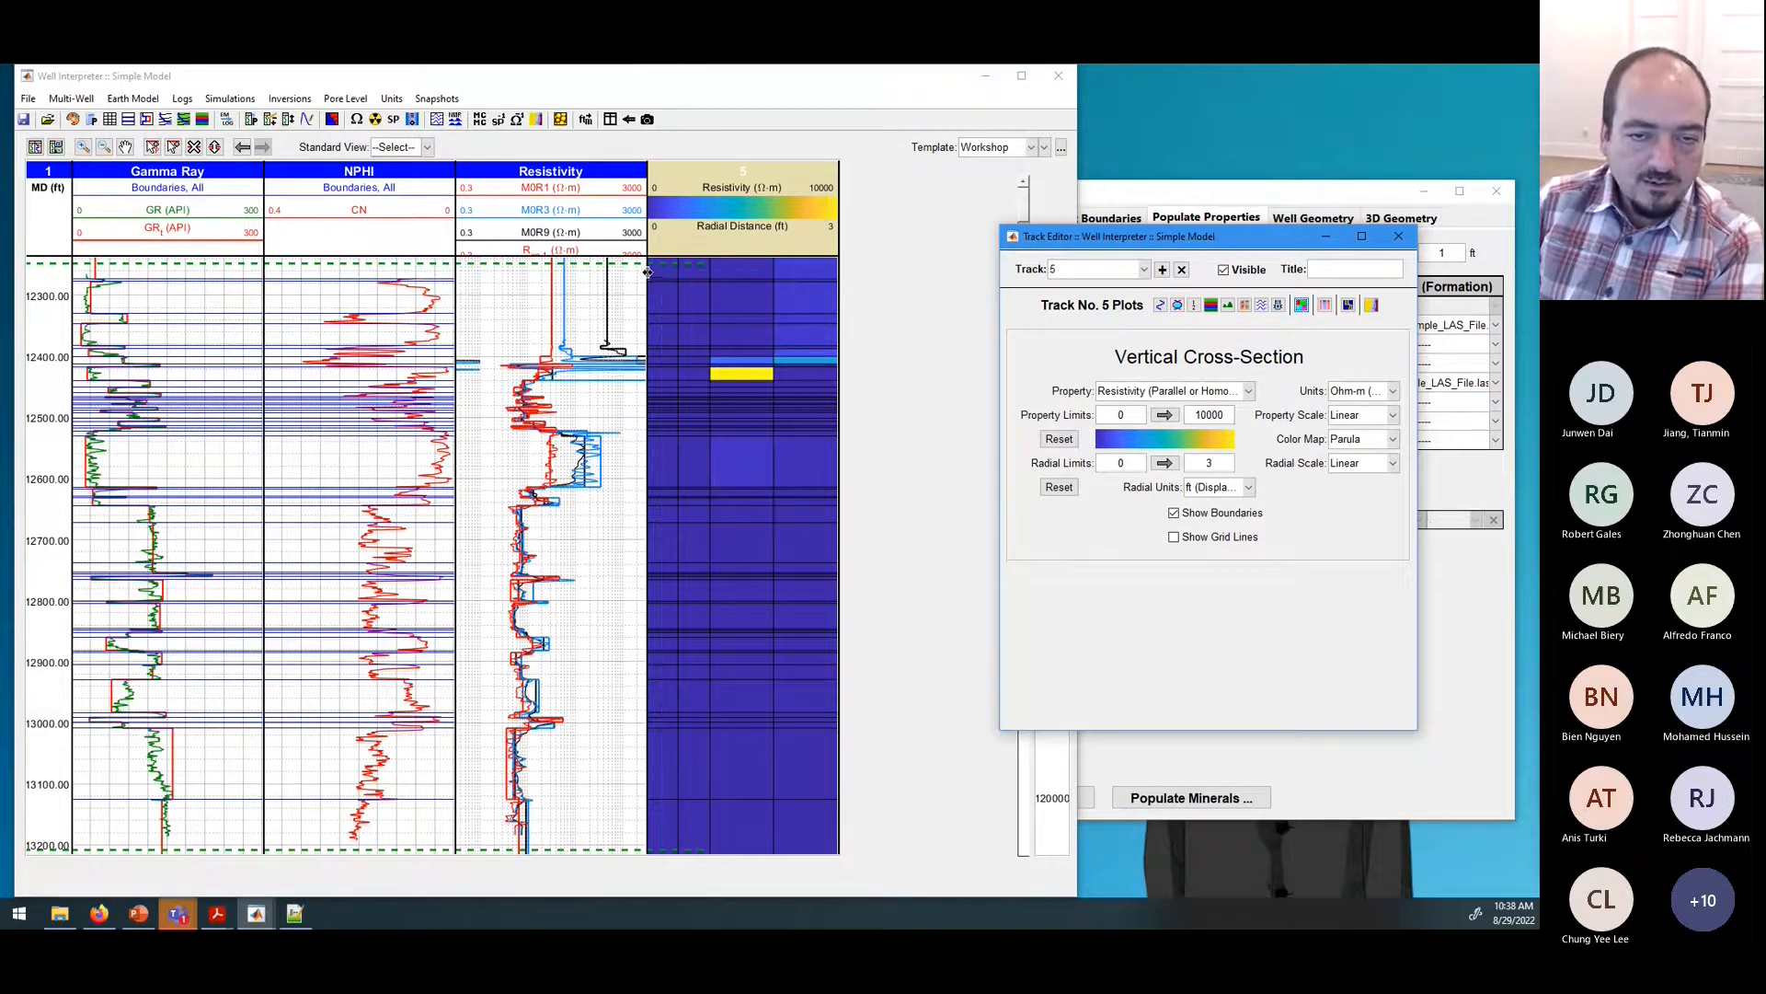
# Step: Review the properties available for the vertical cross-section, keep resistivity, and set the property scale to Logarithmic
pyautogui.click(580, 263)
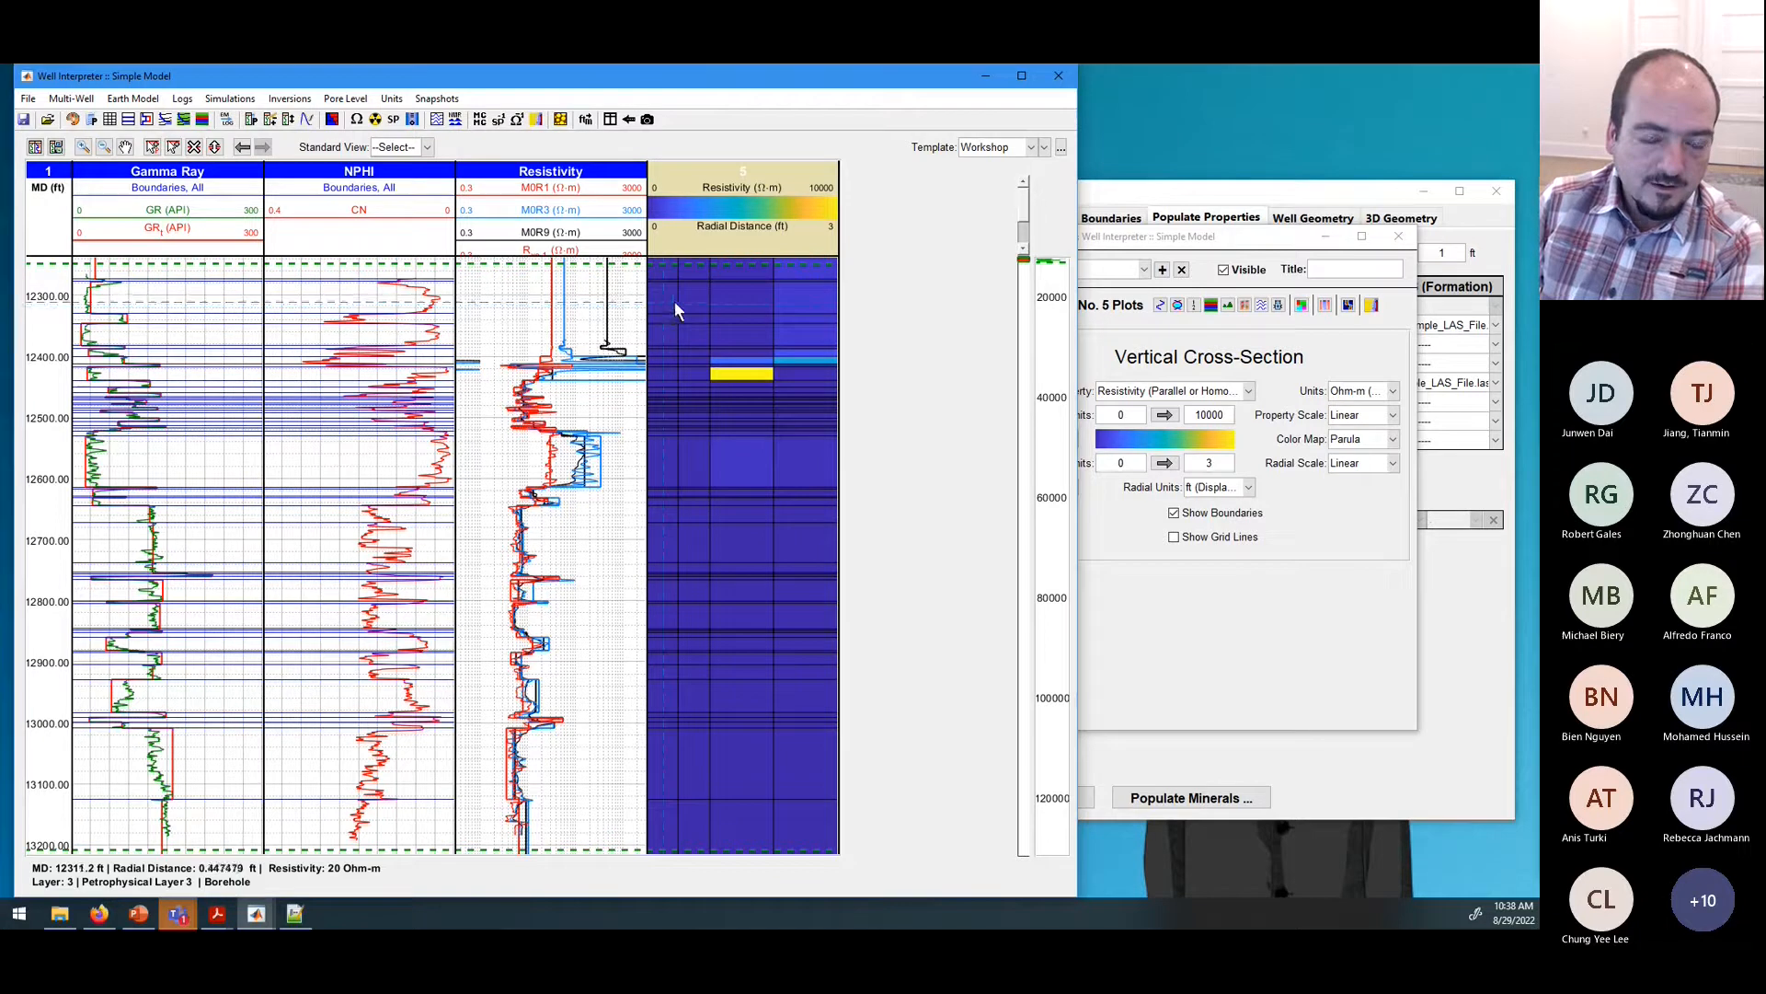
pyautogui.click(1355, 532)
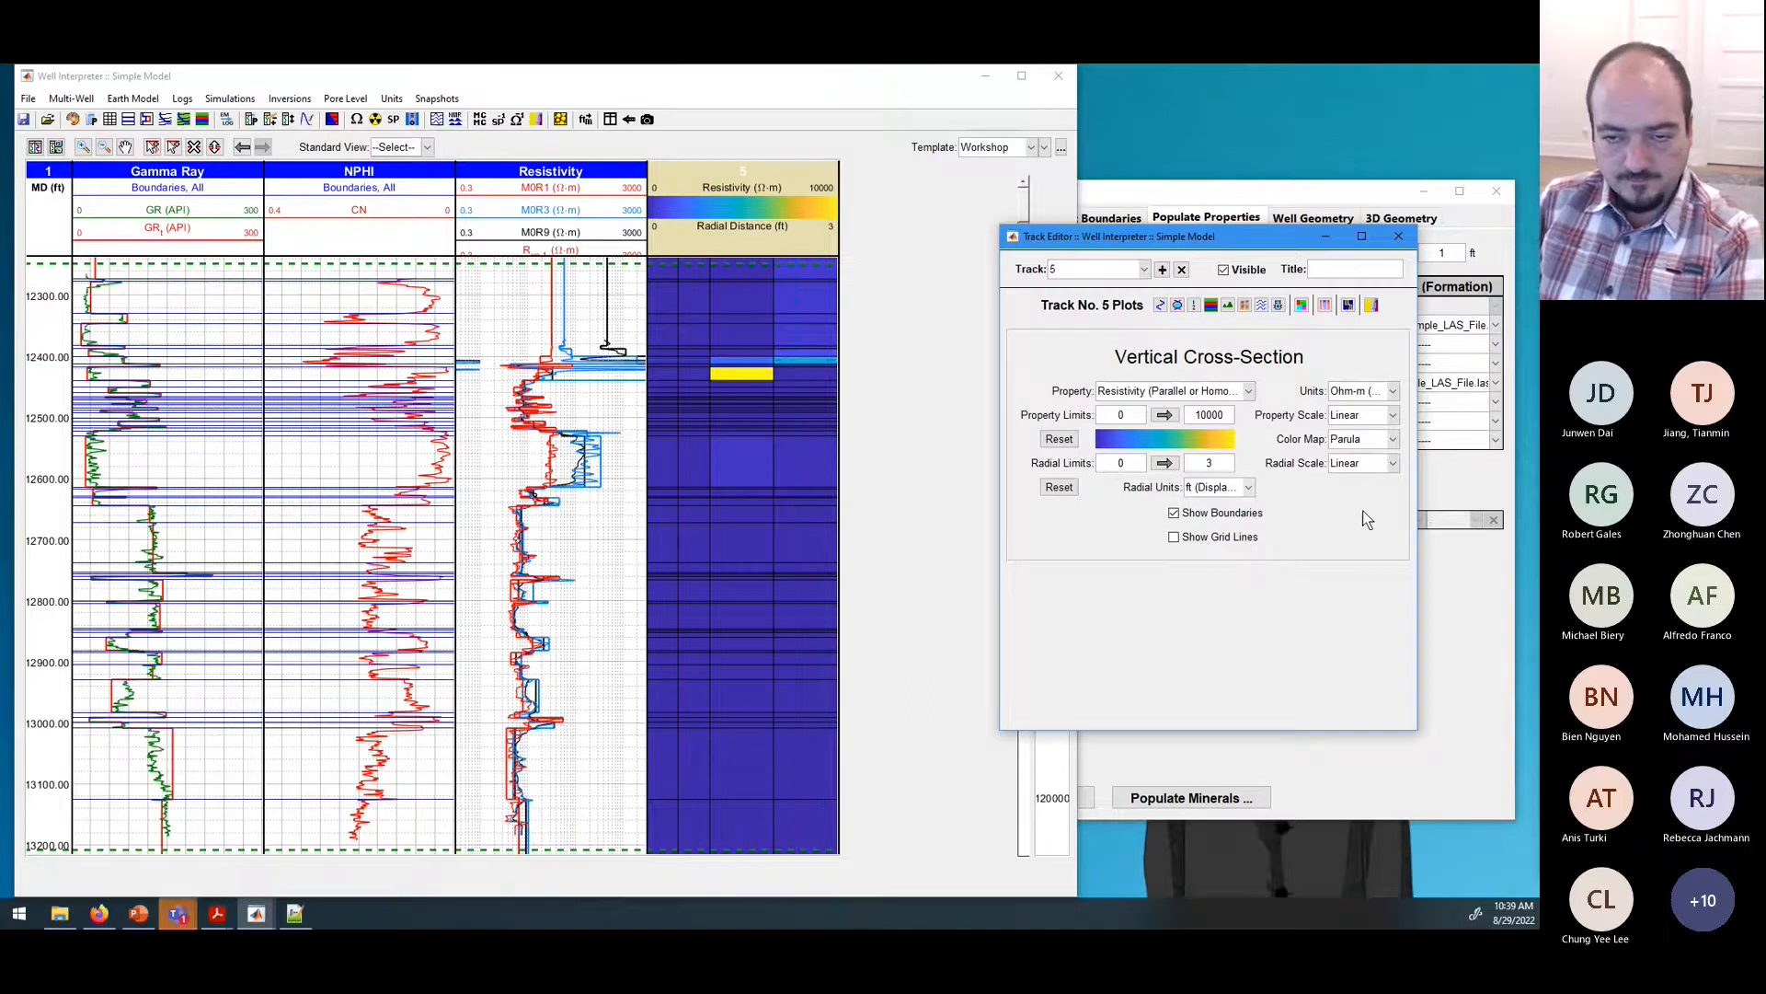
pyautogui.click(1215, 393)
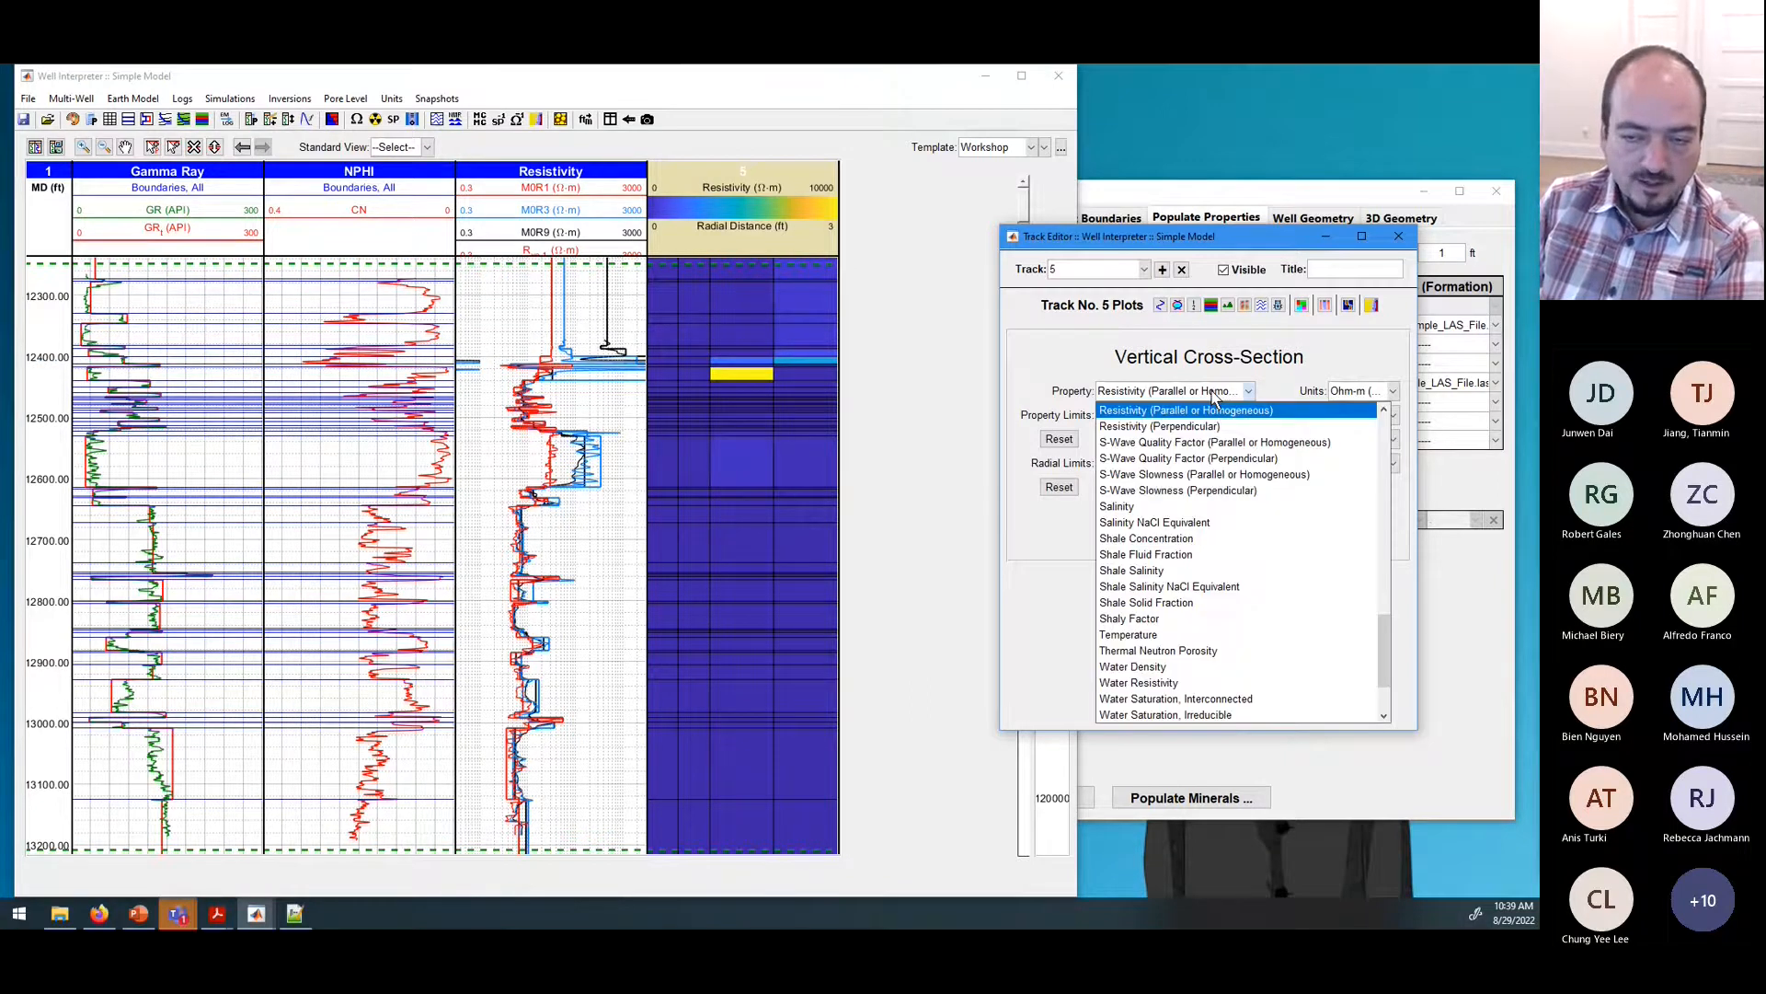
pyautogui.click(1214, 395)
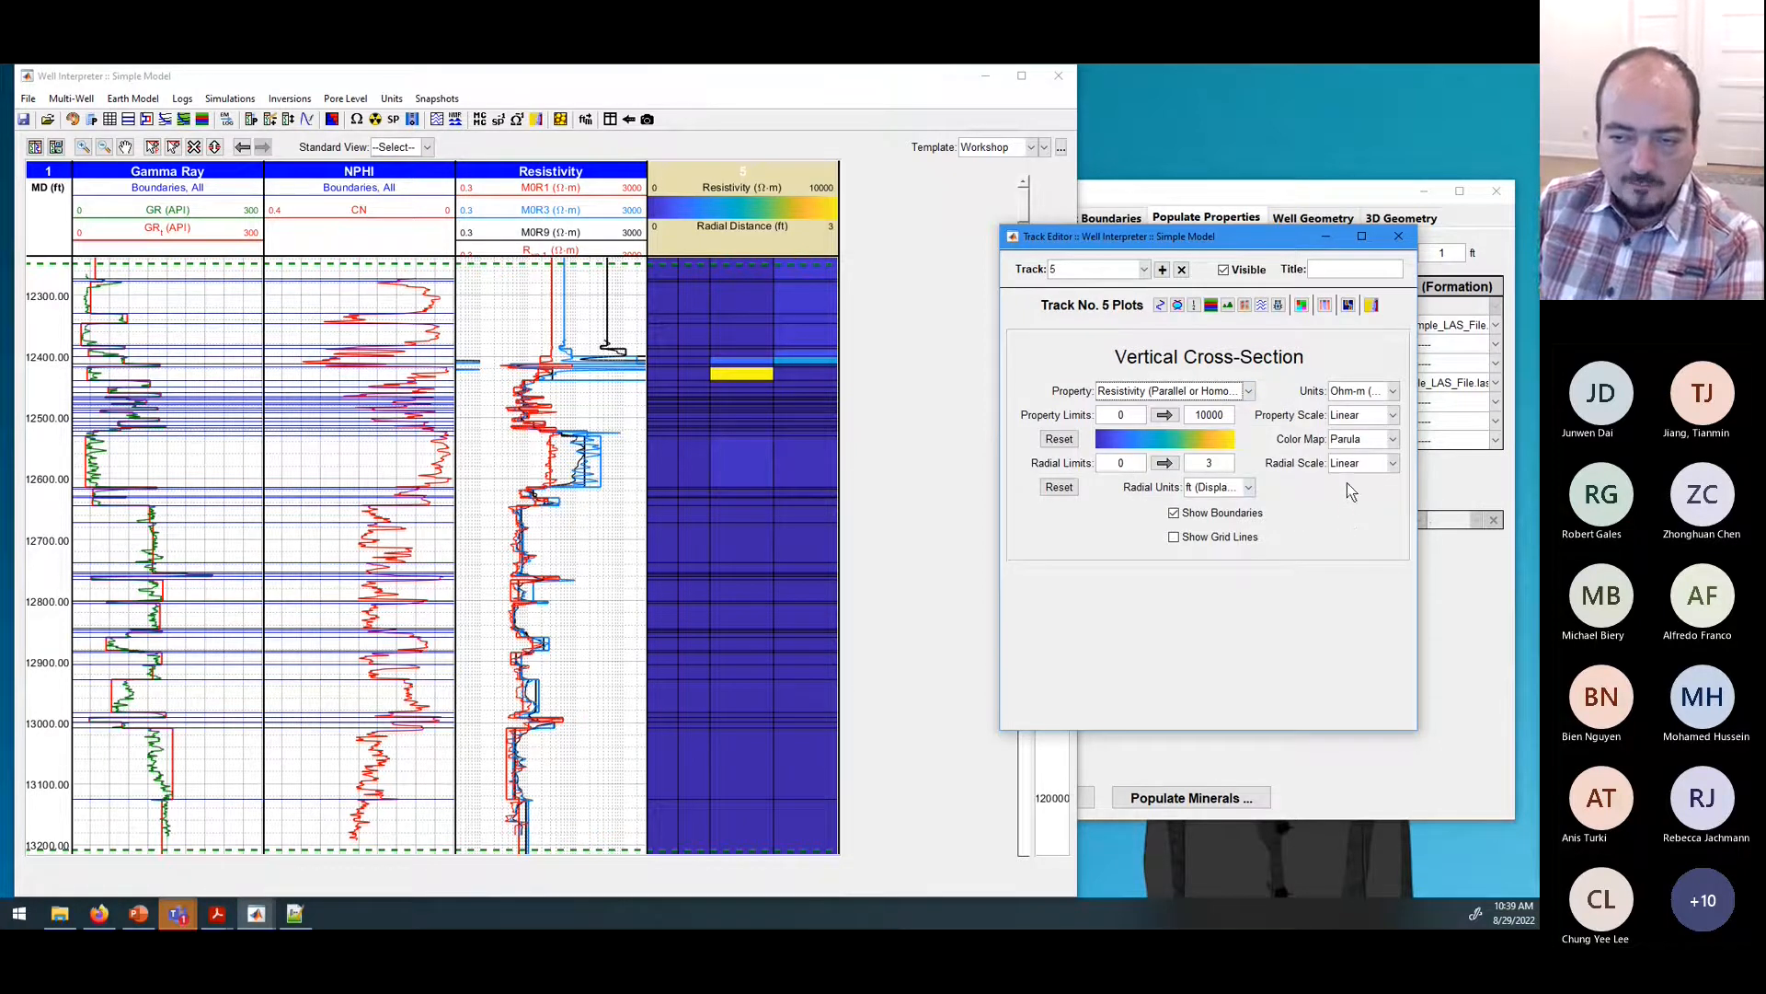
pyautogui.click(1377, 417)
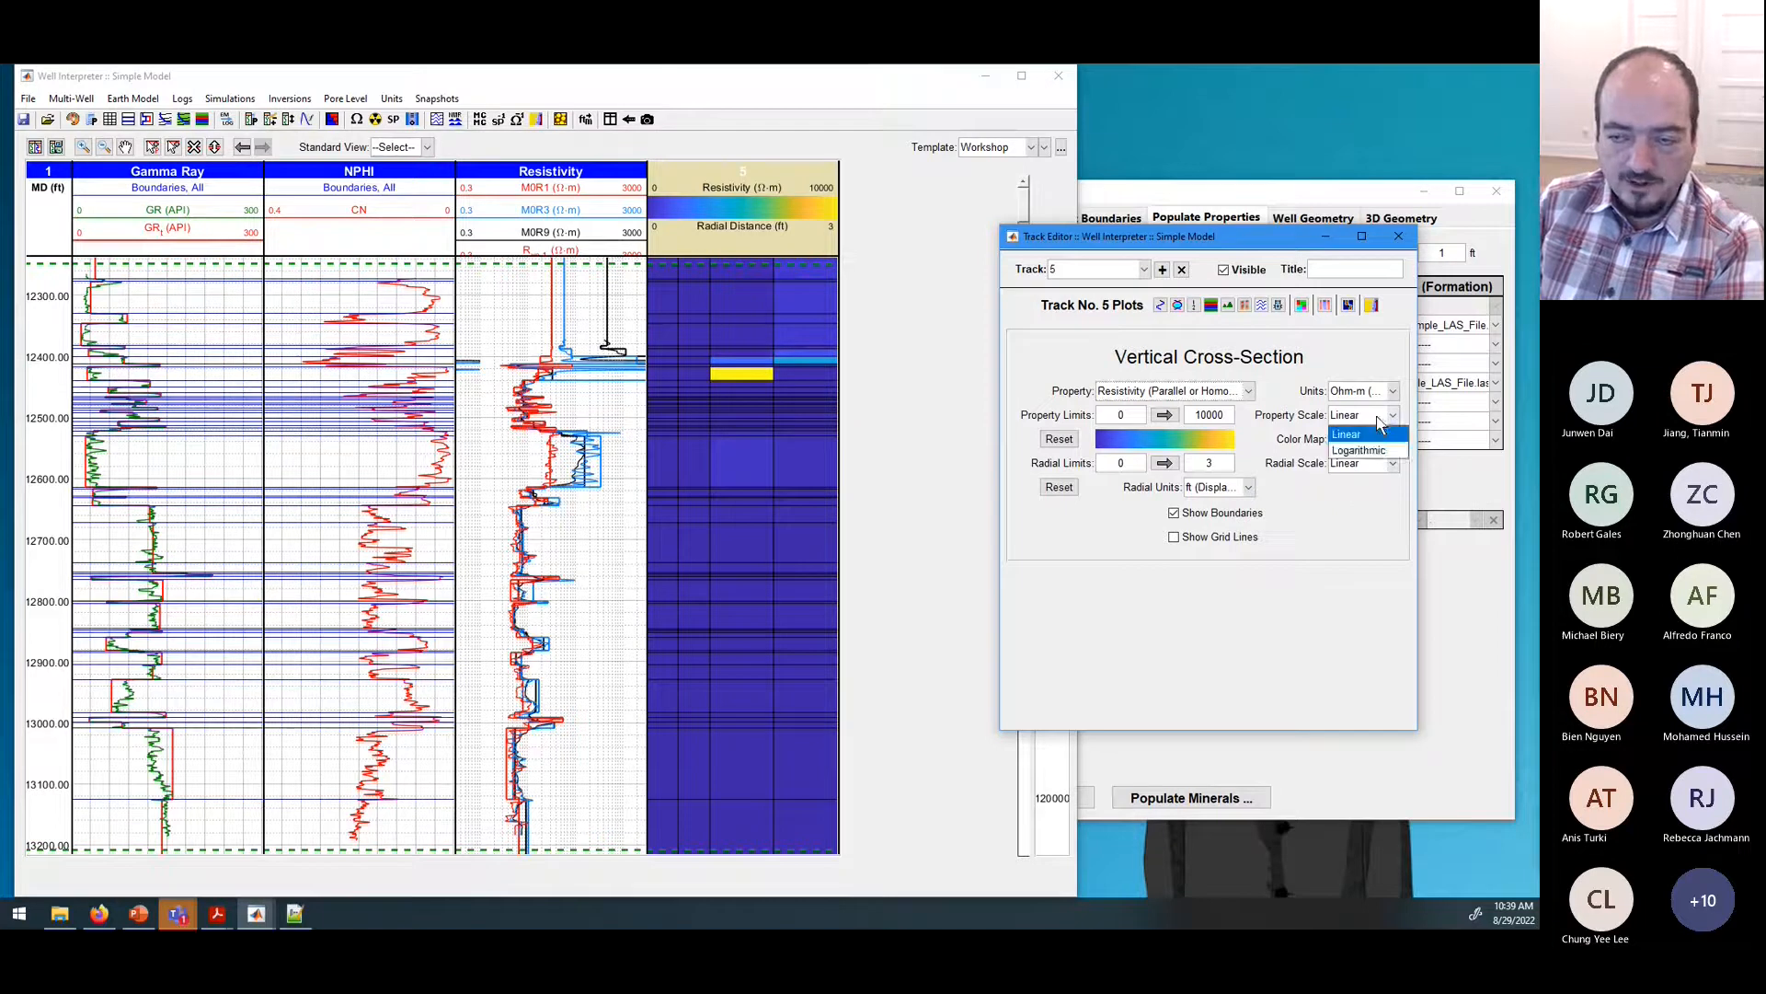
pyautogui.click(1366, 450)
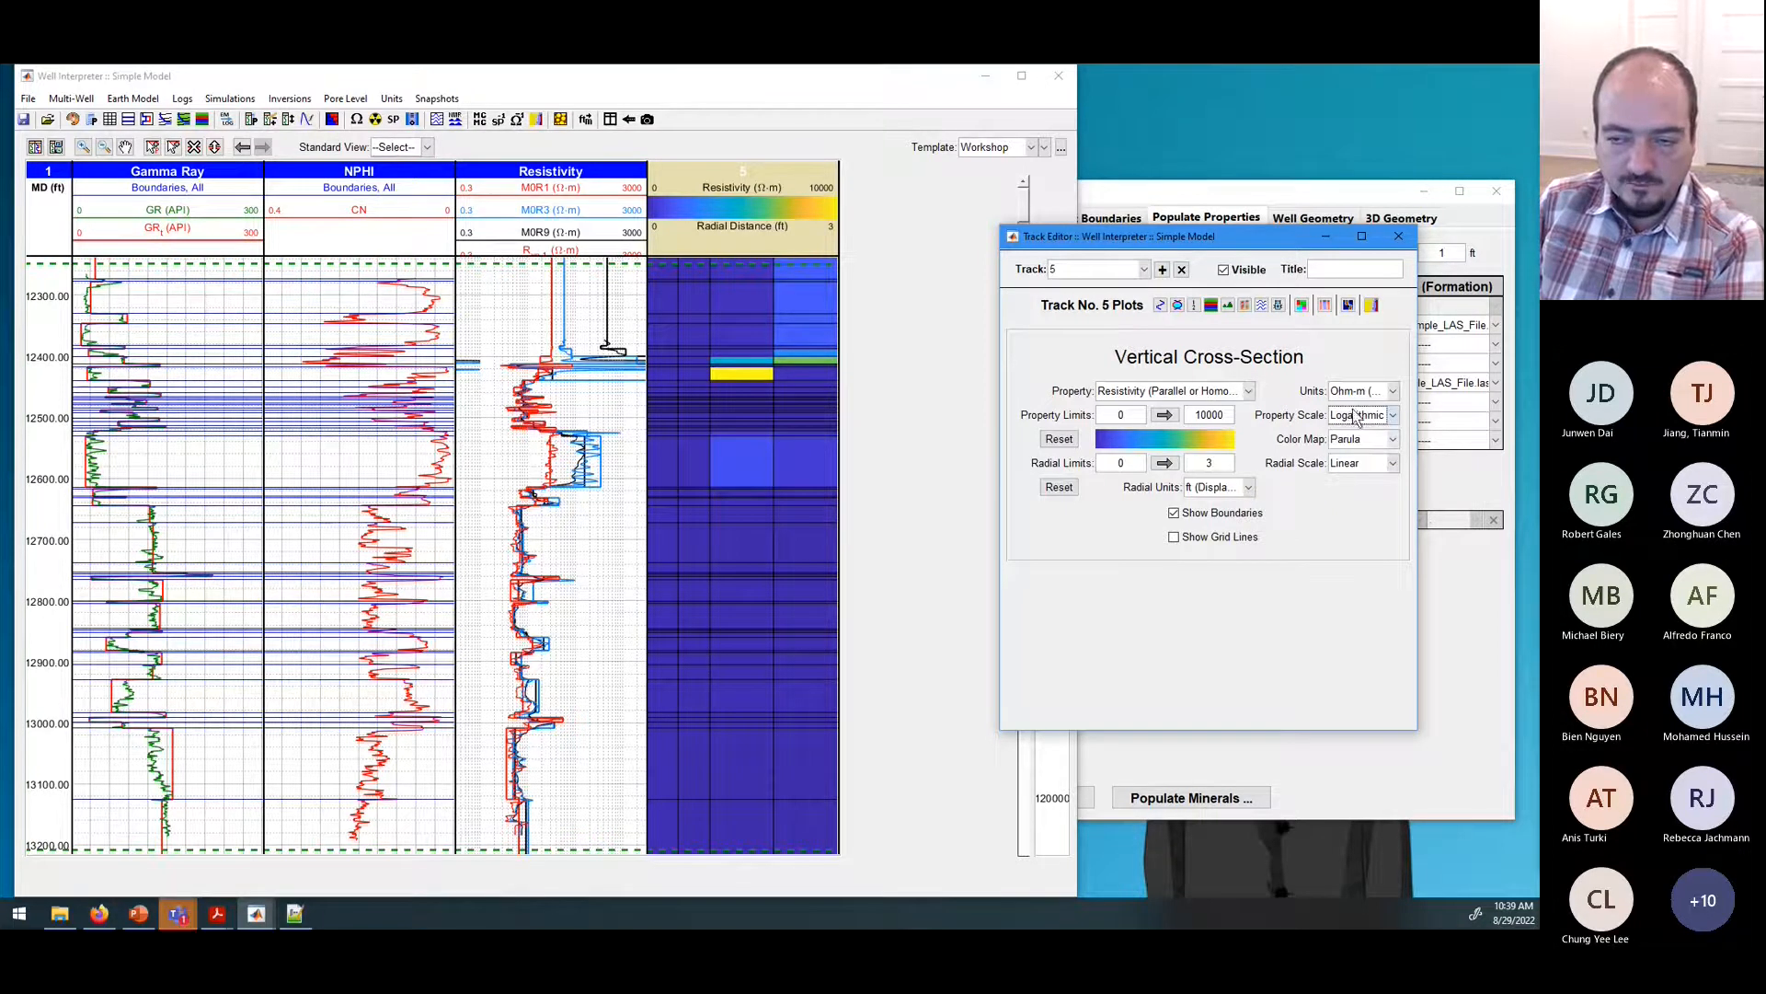
pyautogui.click(1380, 417)
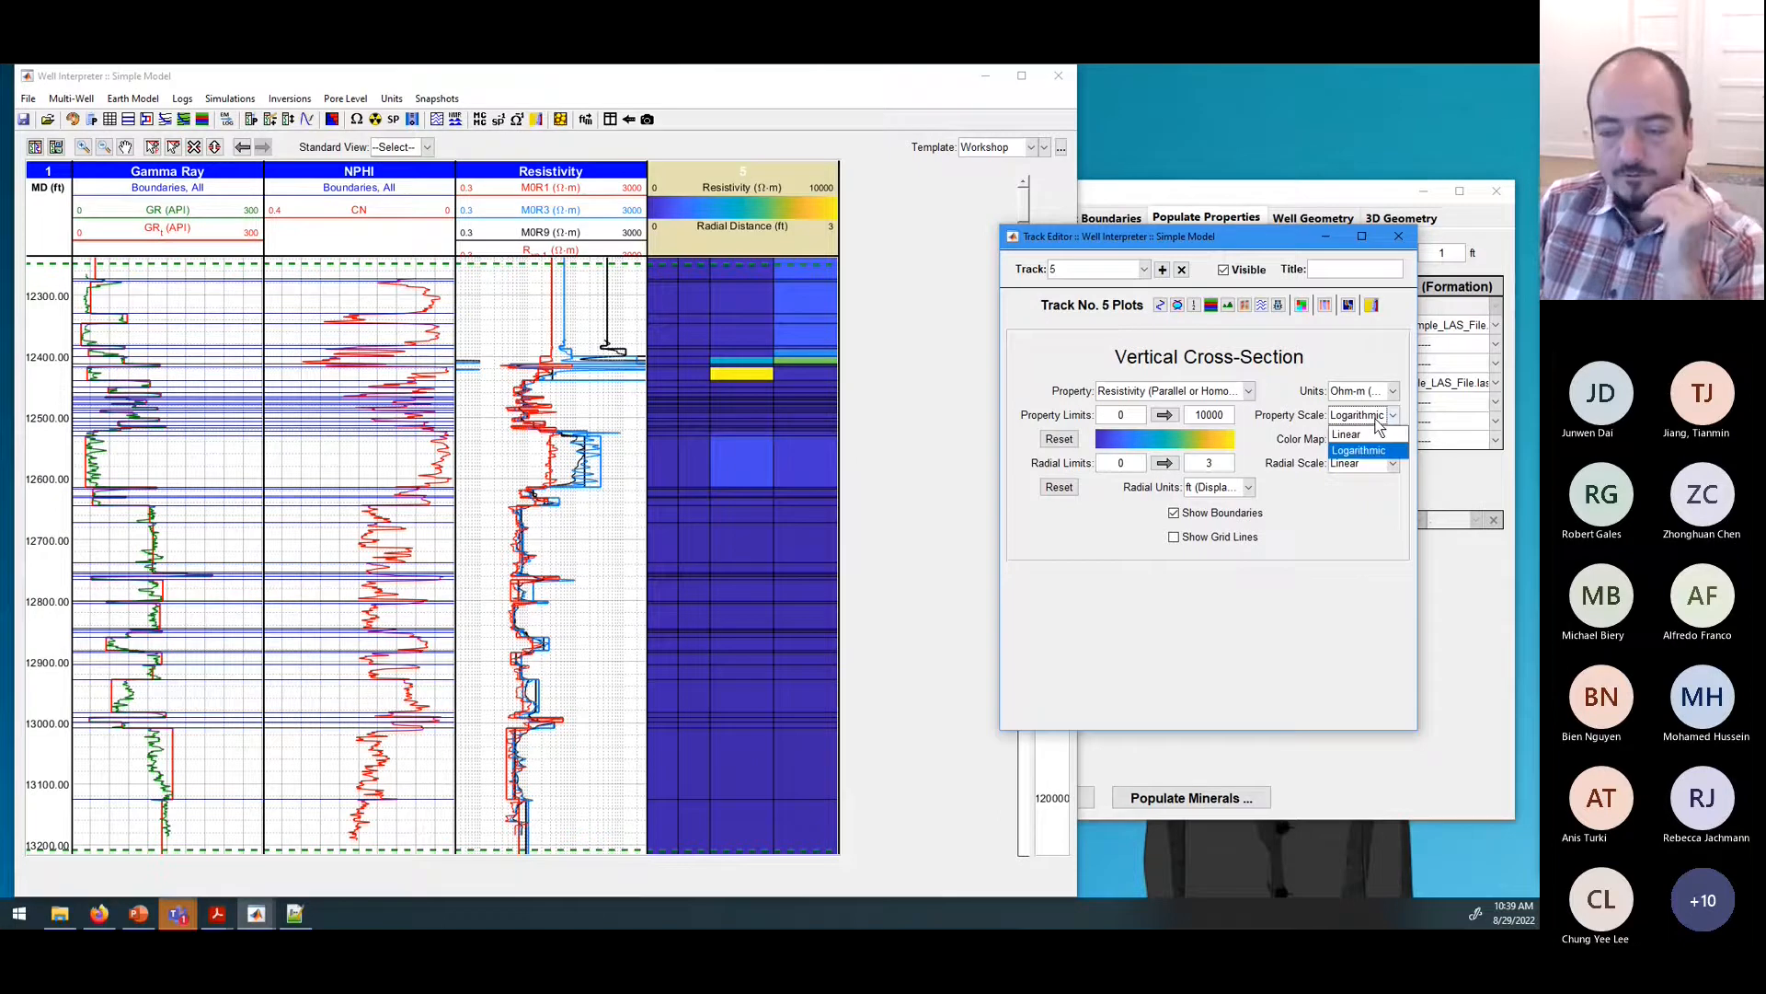
pyautogui.click(1361, 450)
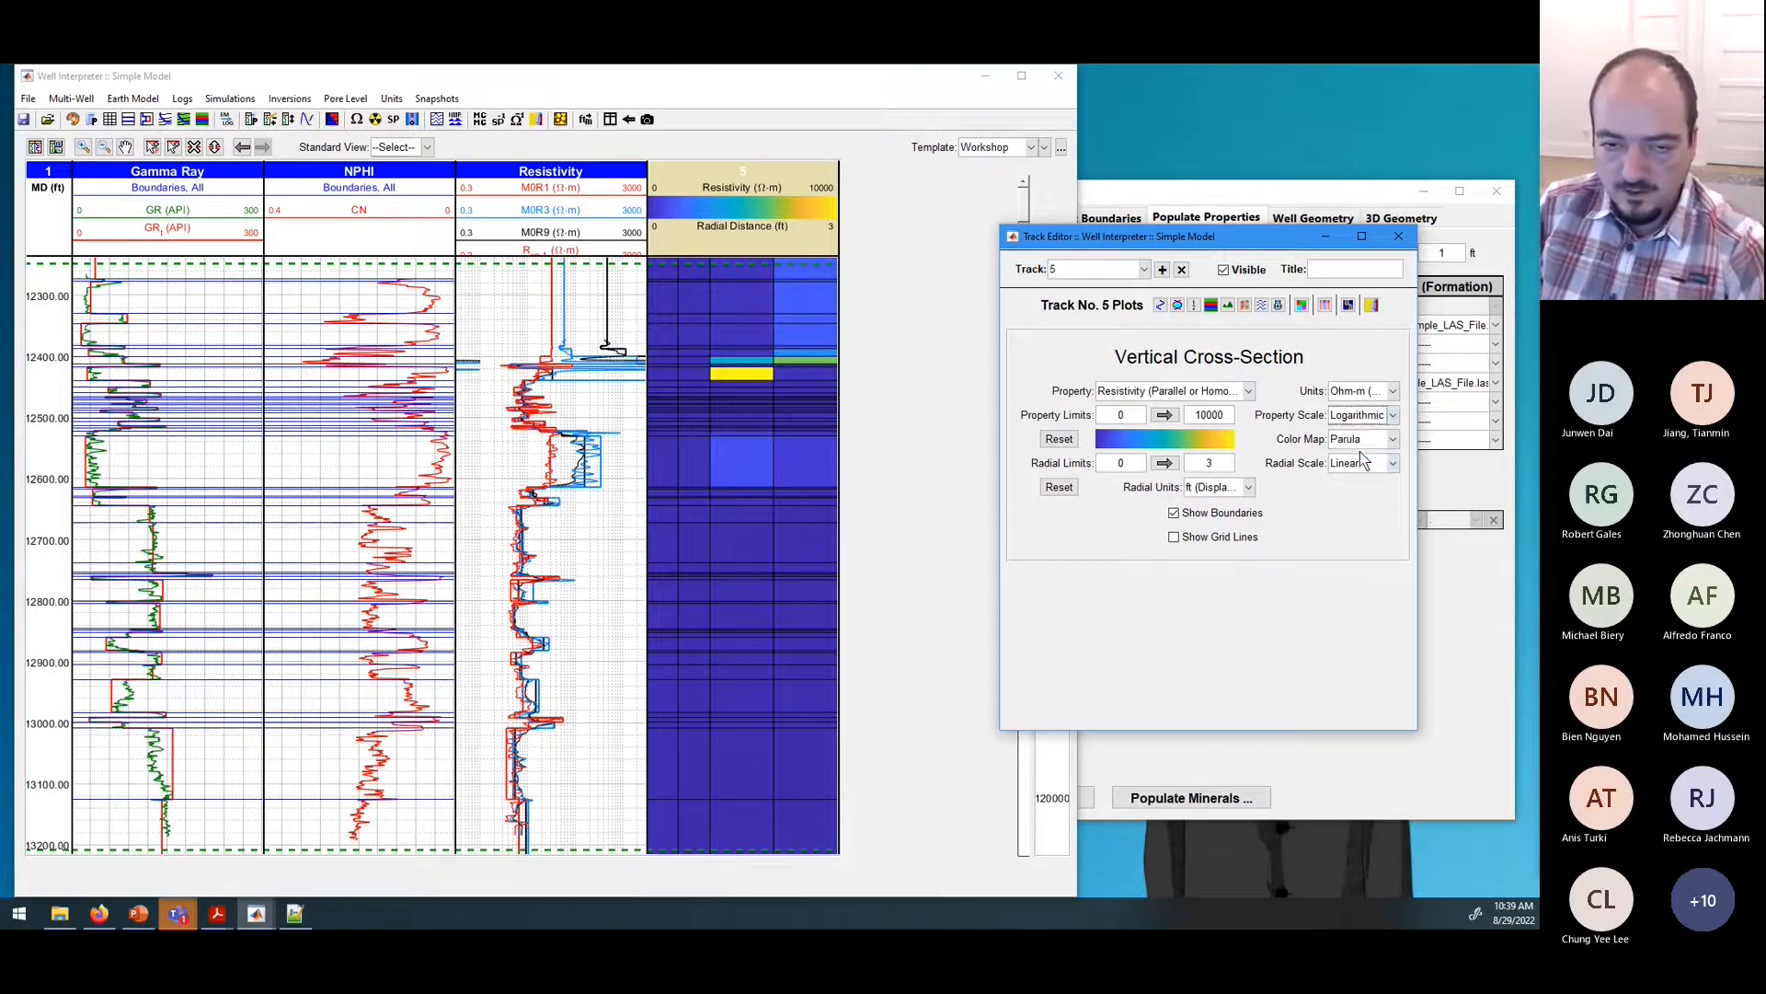
# Step: Try the Jet and Summer color maps on the vertical cross-section and return to Parula
pyautogui.click(1358, 442)
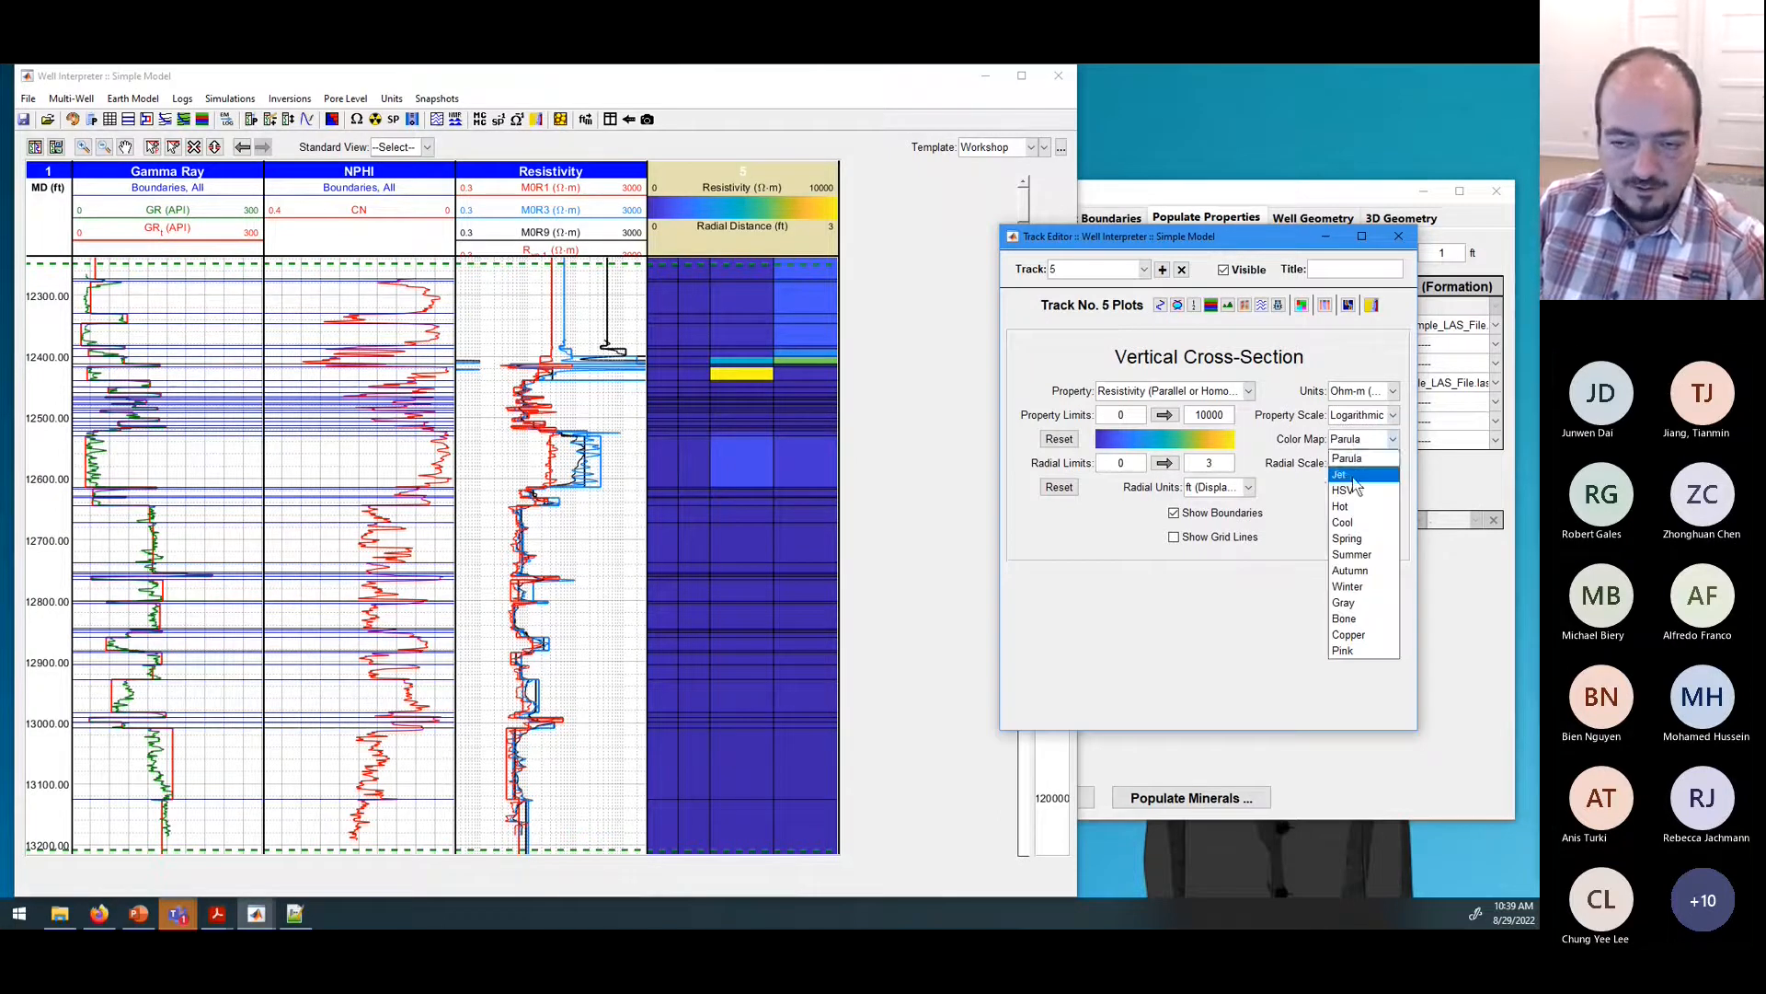
pyautogui.click(1349, 473)
pyautogui.click(1359, 440)
pyautogui.click(1355, 554)
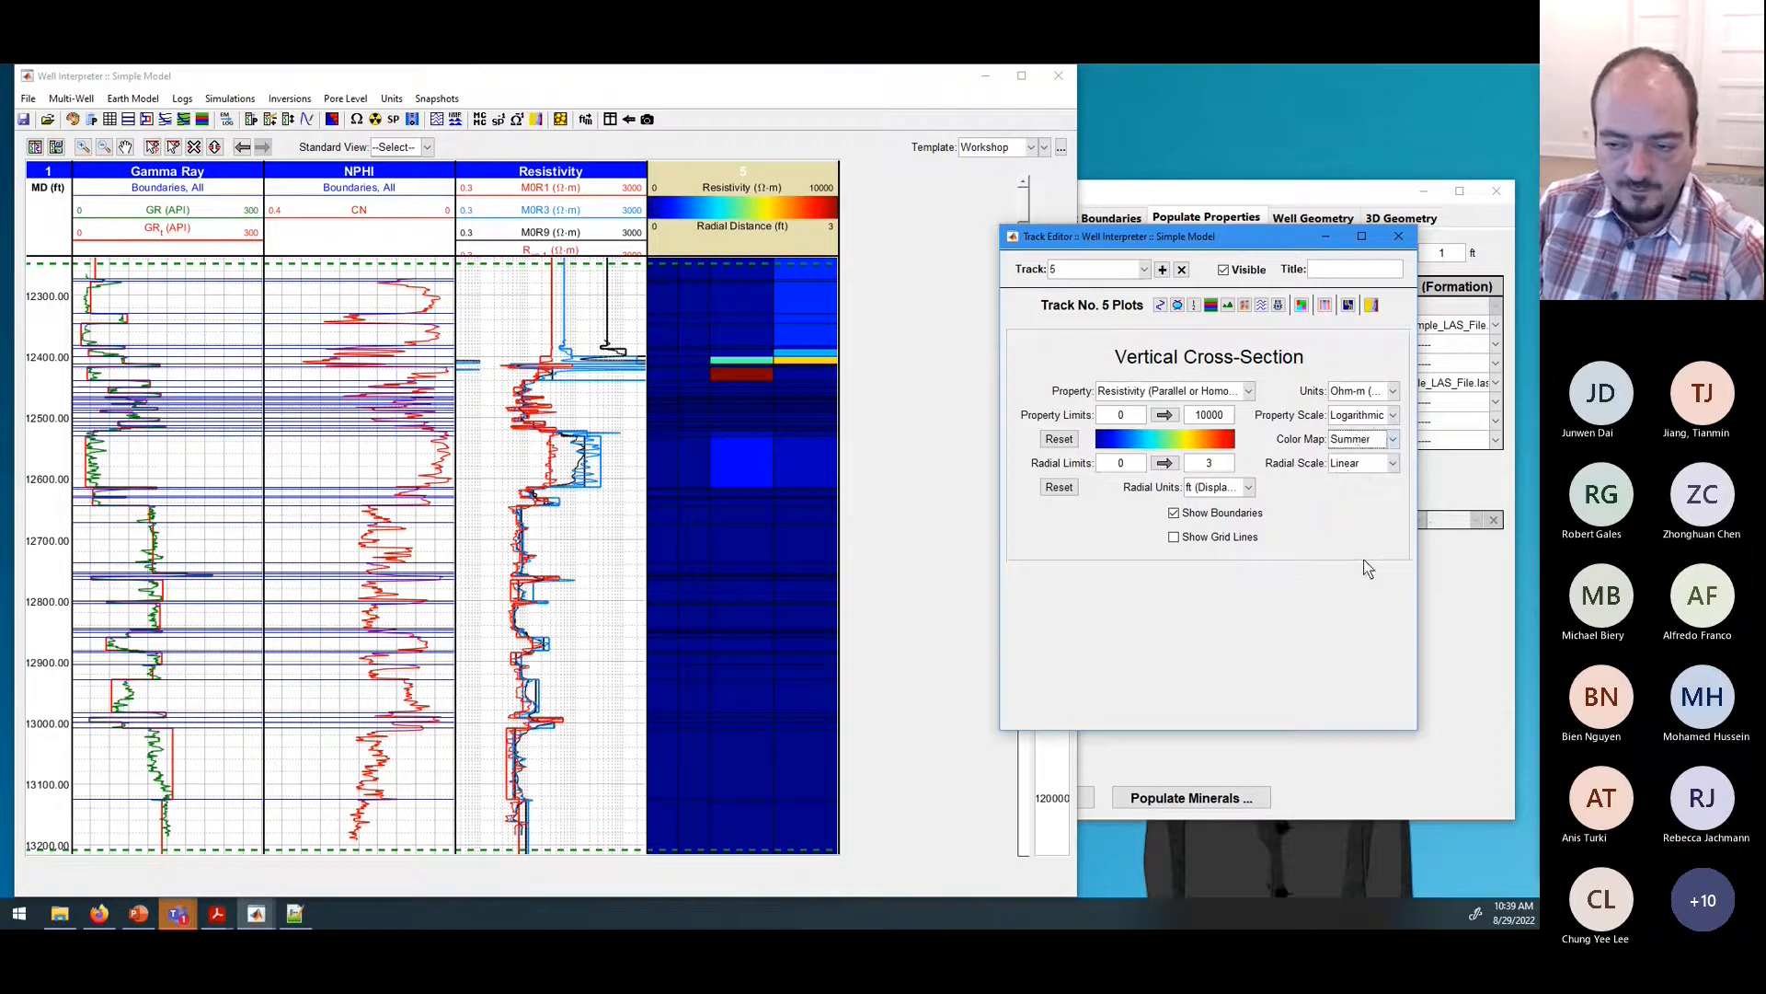
pyautogui.click(1369, 442)
pyautogui.click(1369, 460)
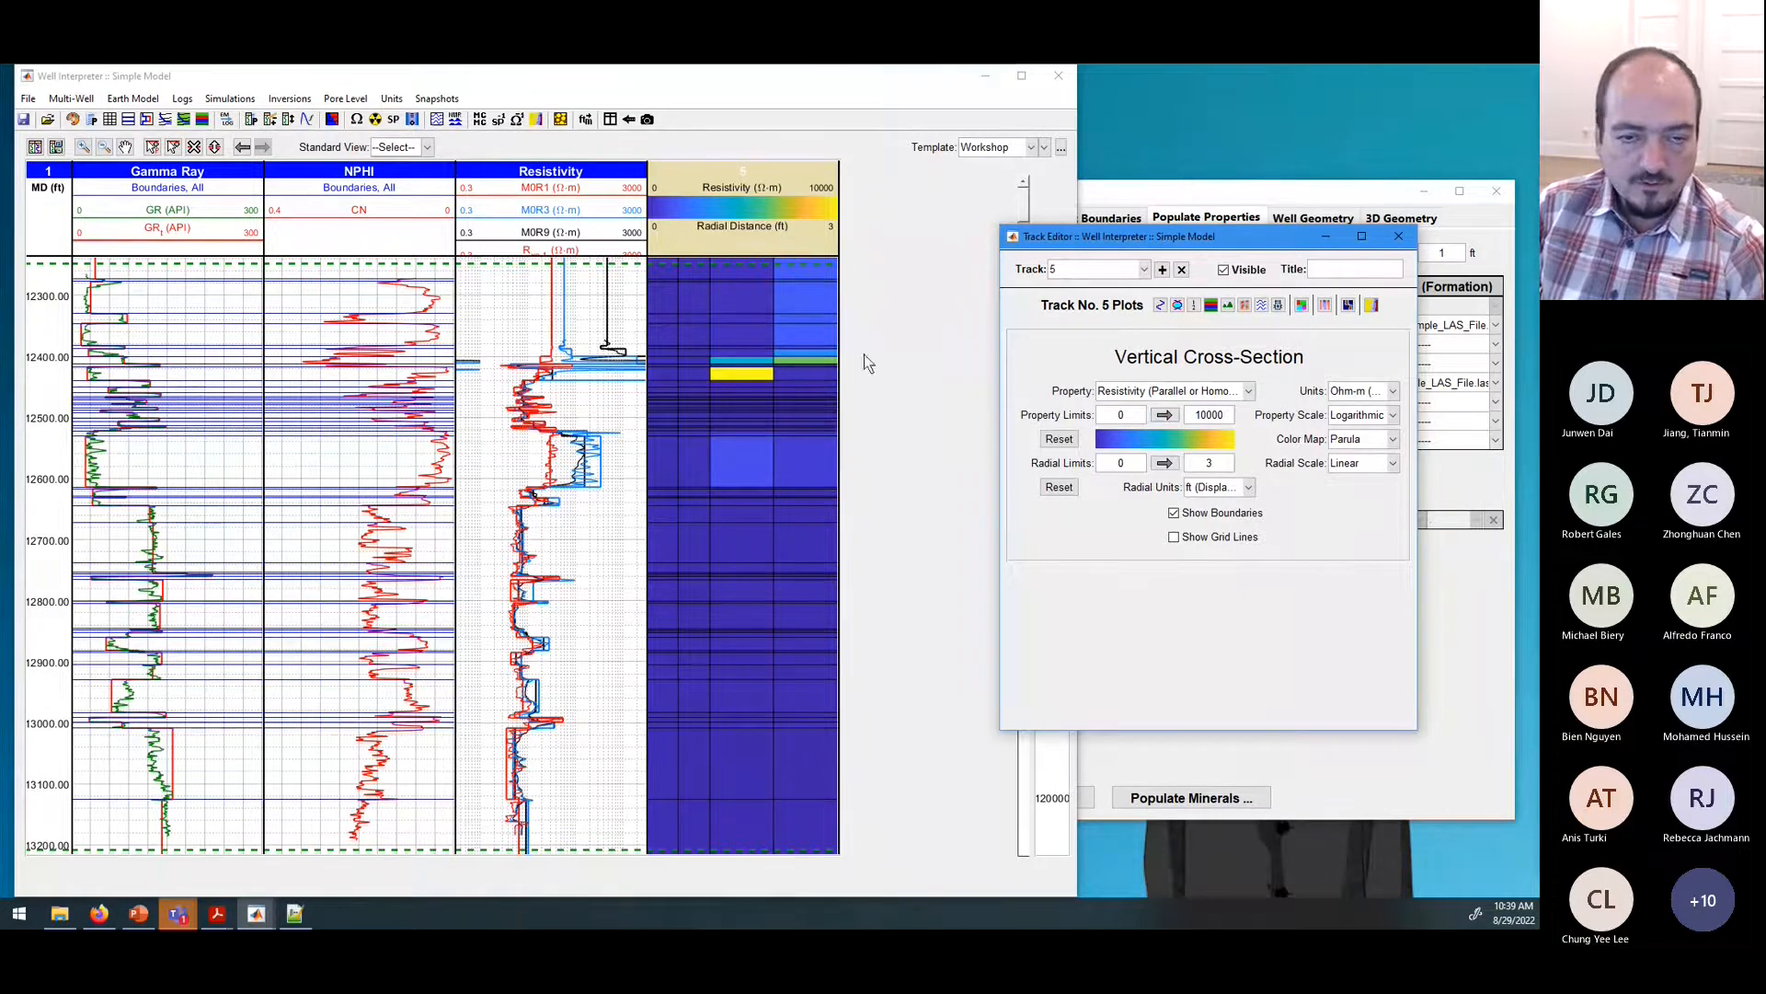
# Step: Narrow the cross-section's resistivity limits, first to an upper limit of 1000, and finally to 10 through 100
pyautogui.press('BackSpace')
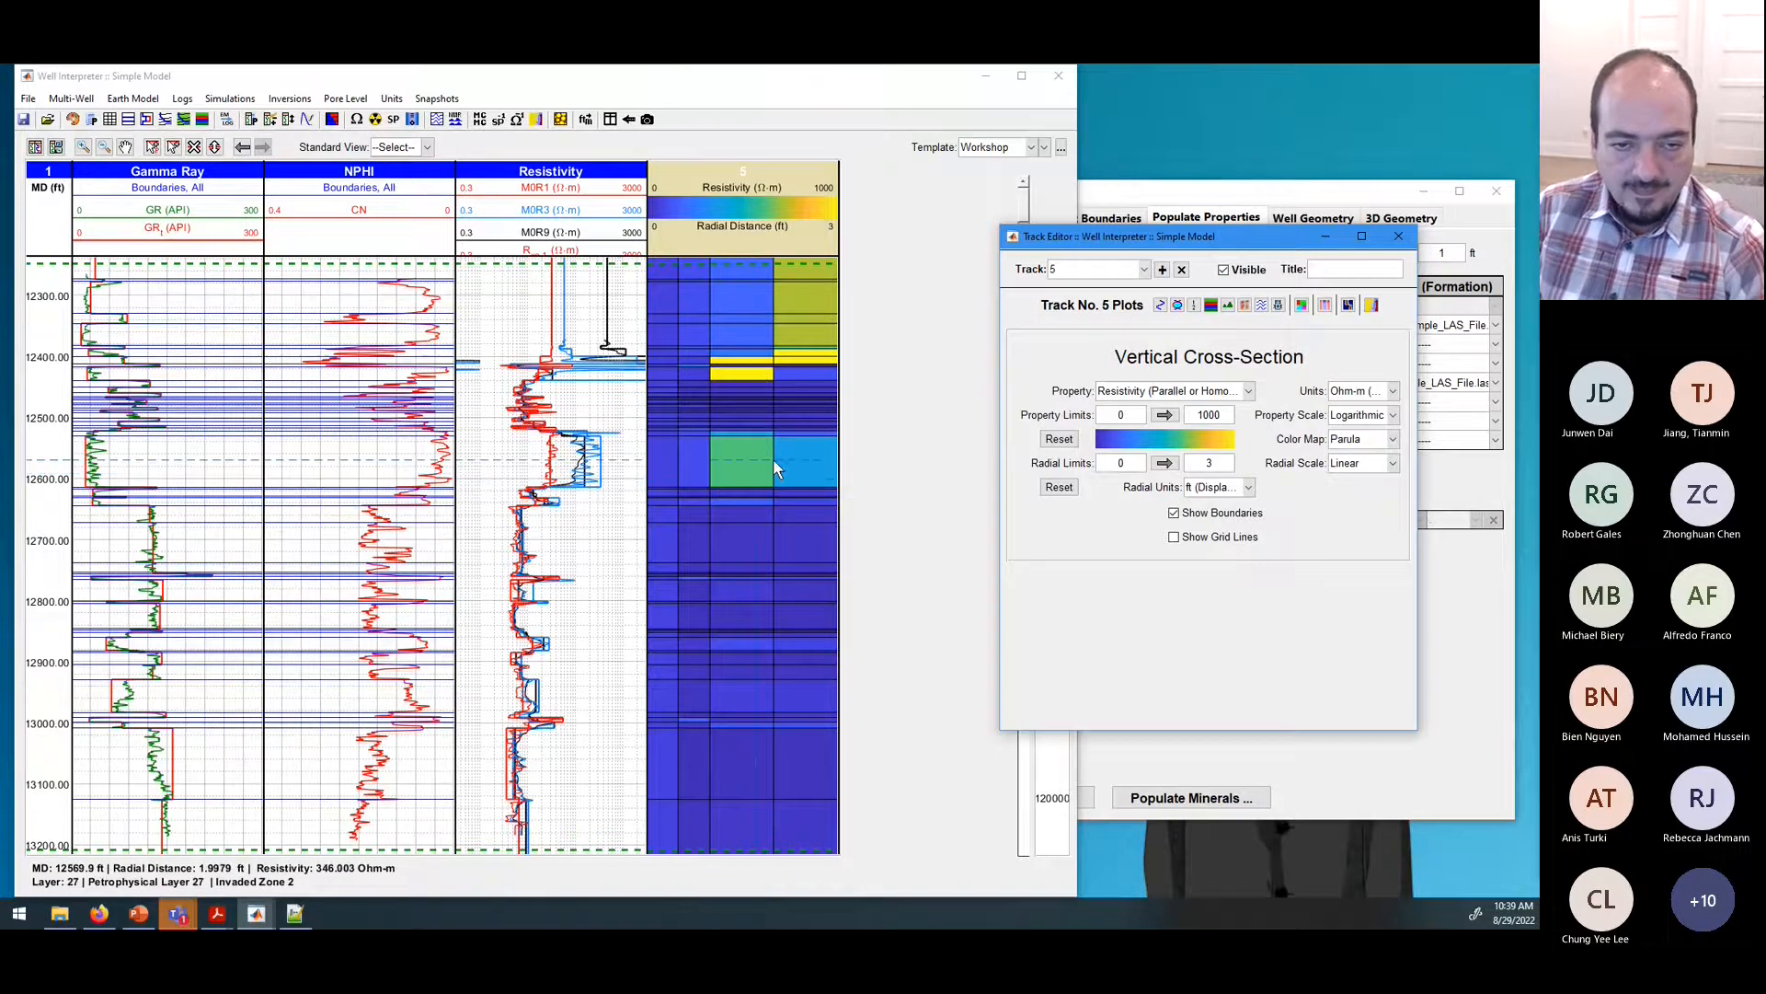
pyautogui.doubleClick(1122, 415)
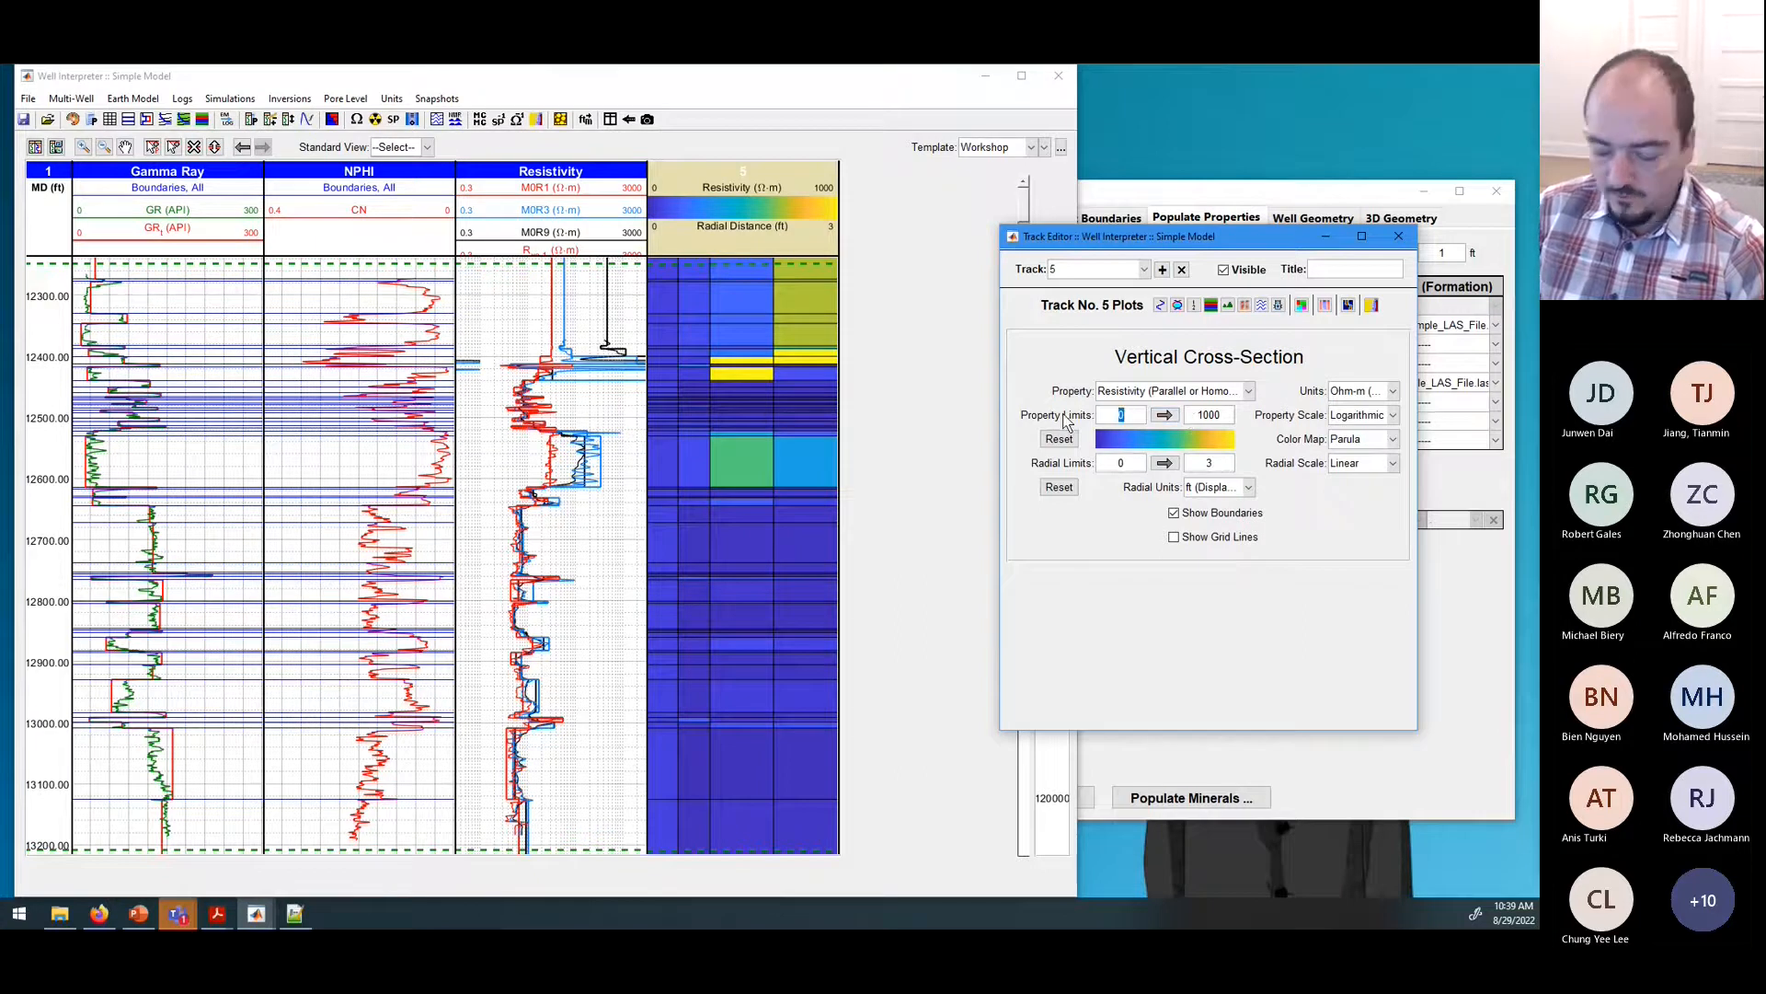
pyautogui.write('10')
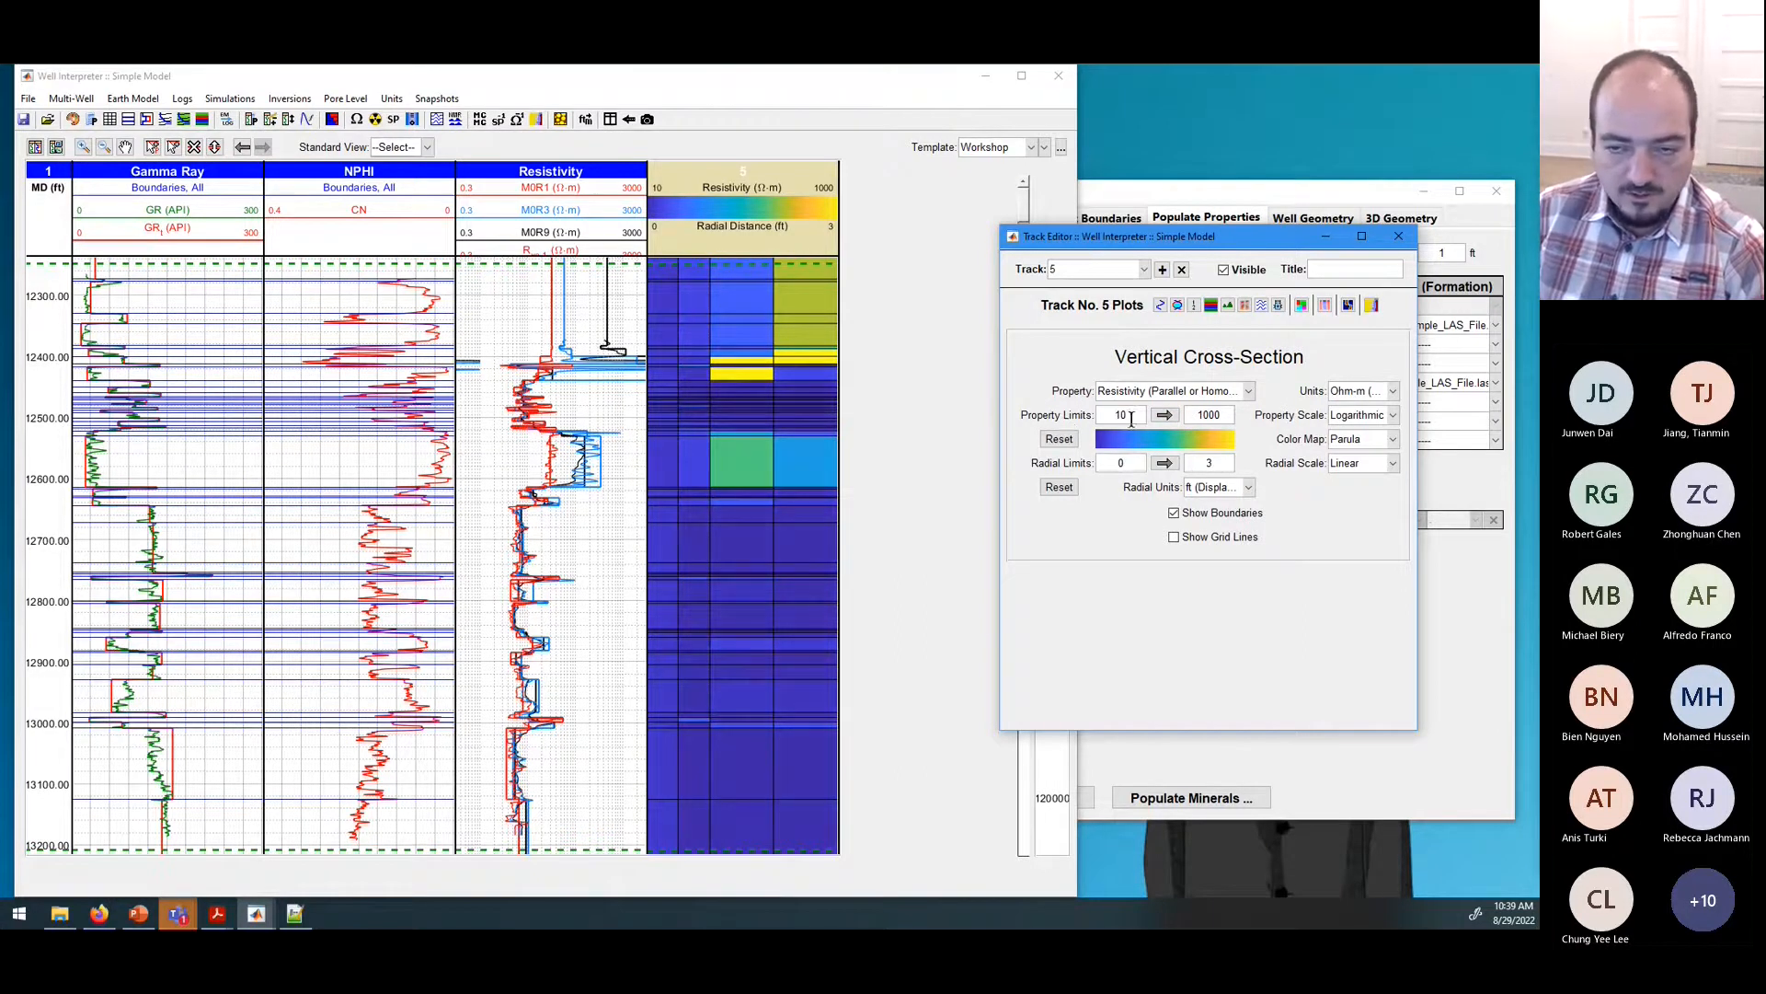
pyautogui.click(1231, 416)
pyautogui.press('BackSpace')
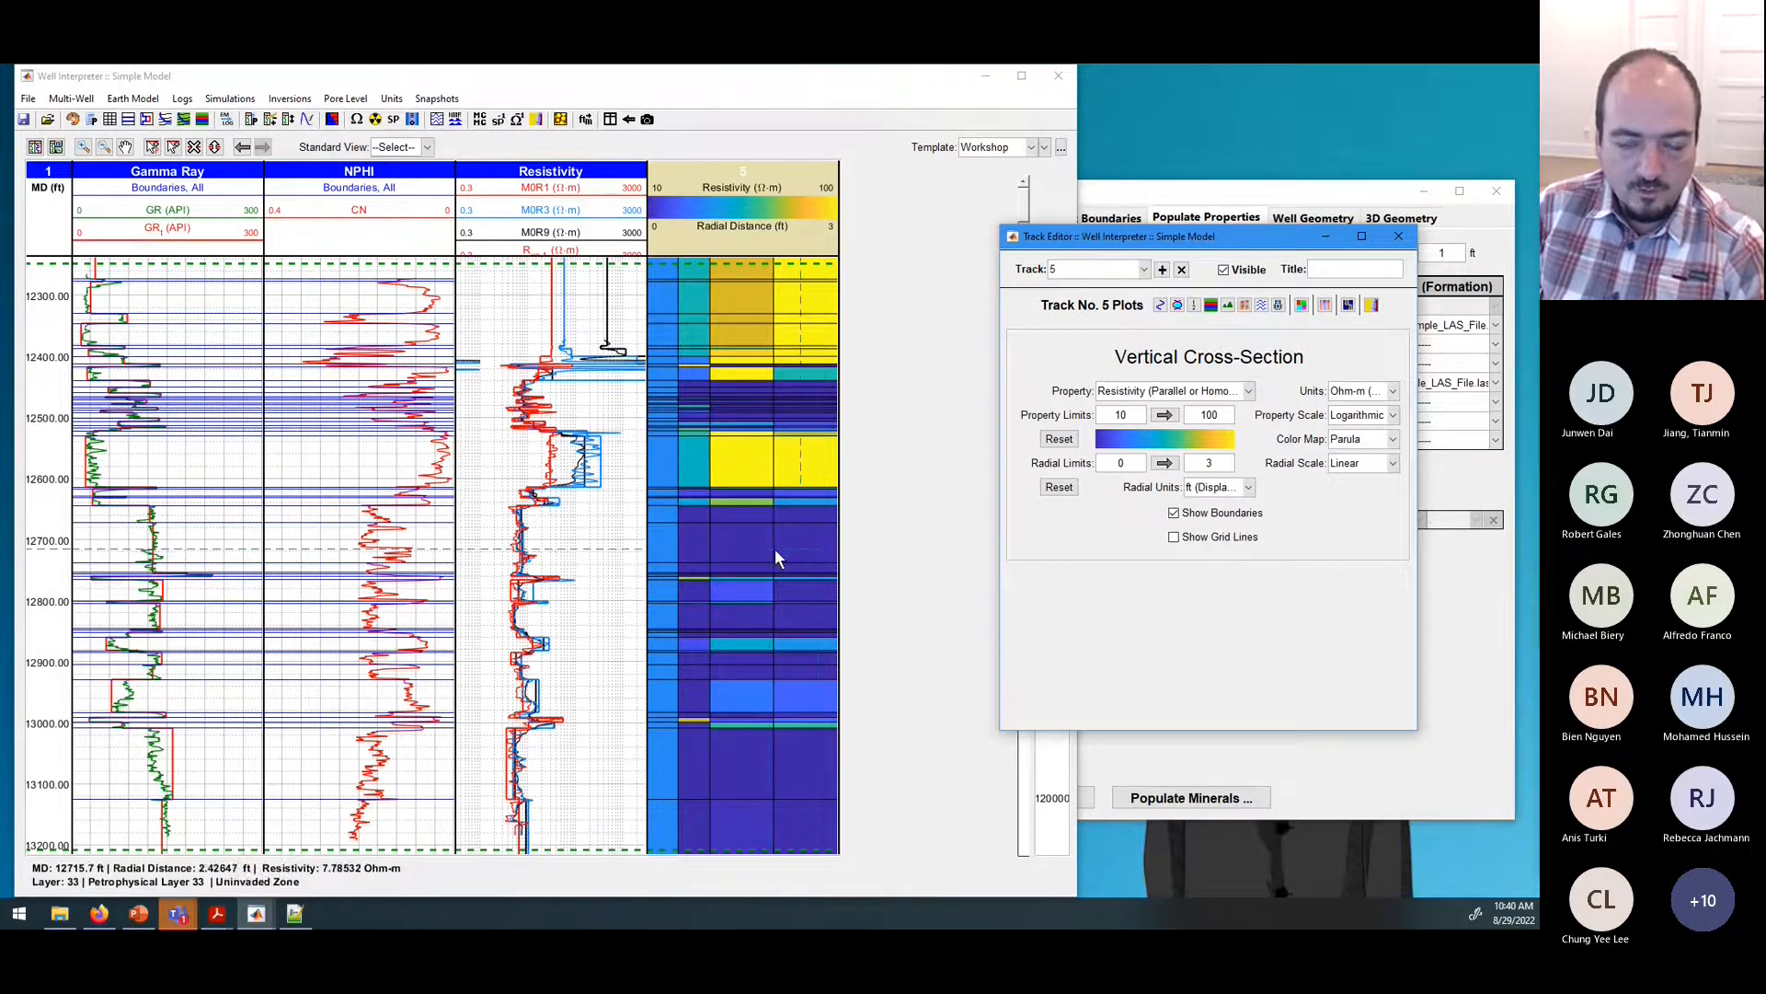
# Step: Reduce the cross-section's lower resistivity limit to 5 and finally to 1
pyautogui.click(1110, 410)
pyautogui.doubleClick(1102, 410)
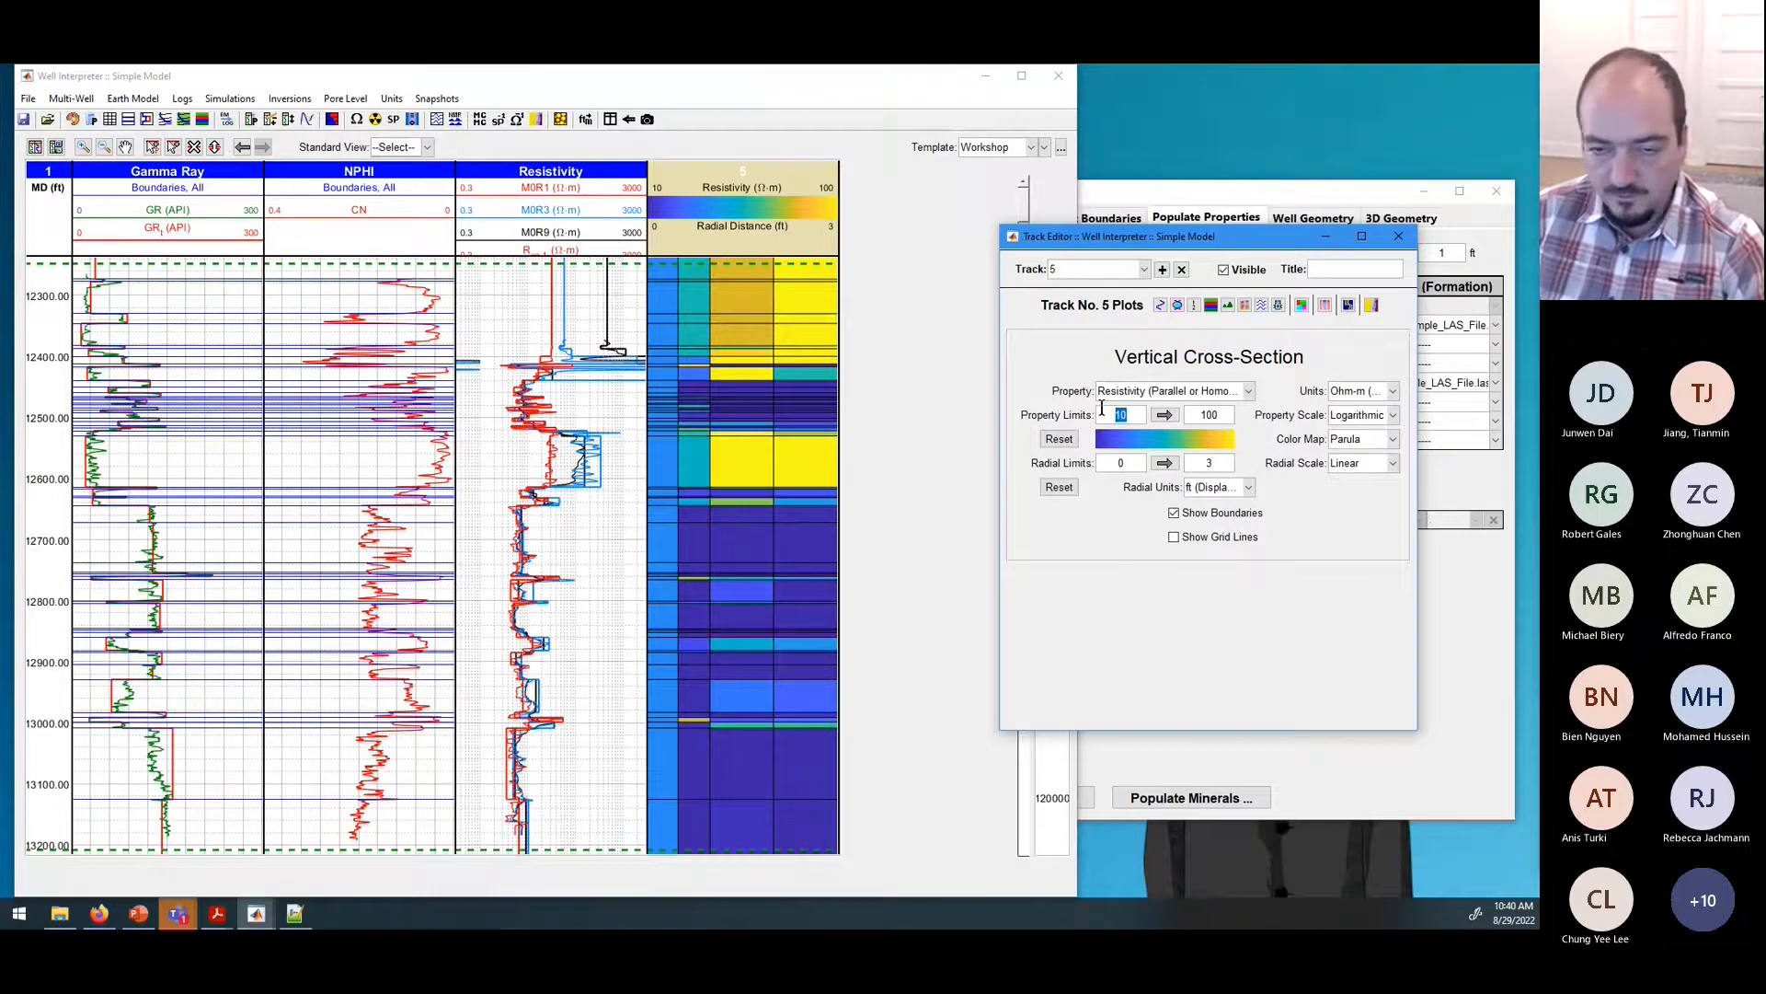
pyautogui.write('5')
pyautogui.press('Tab')
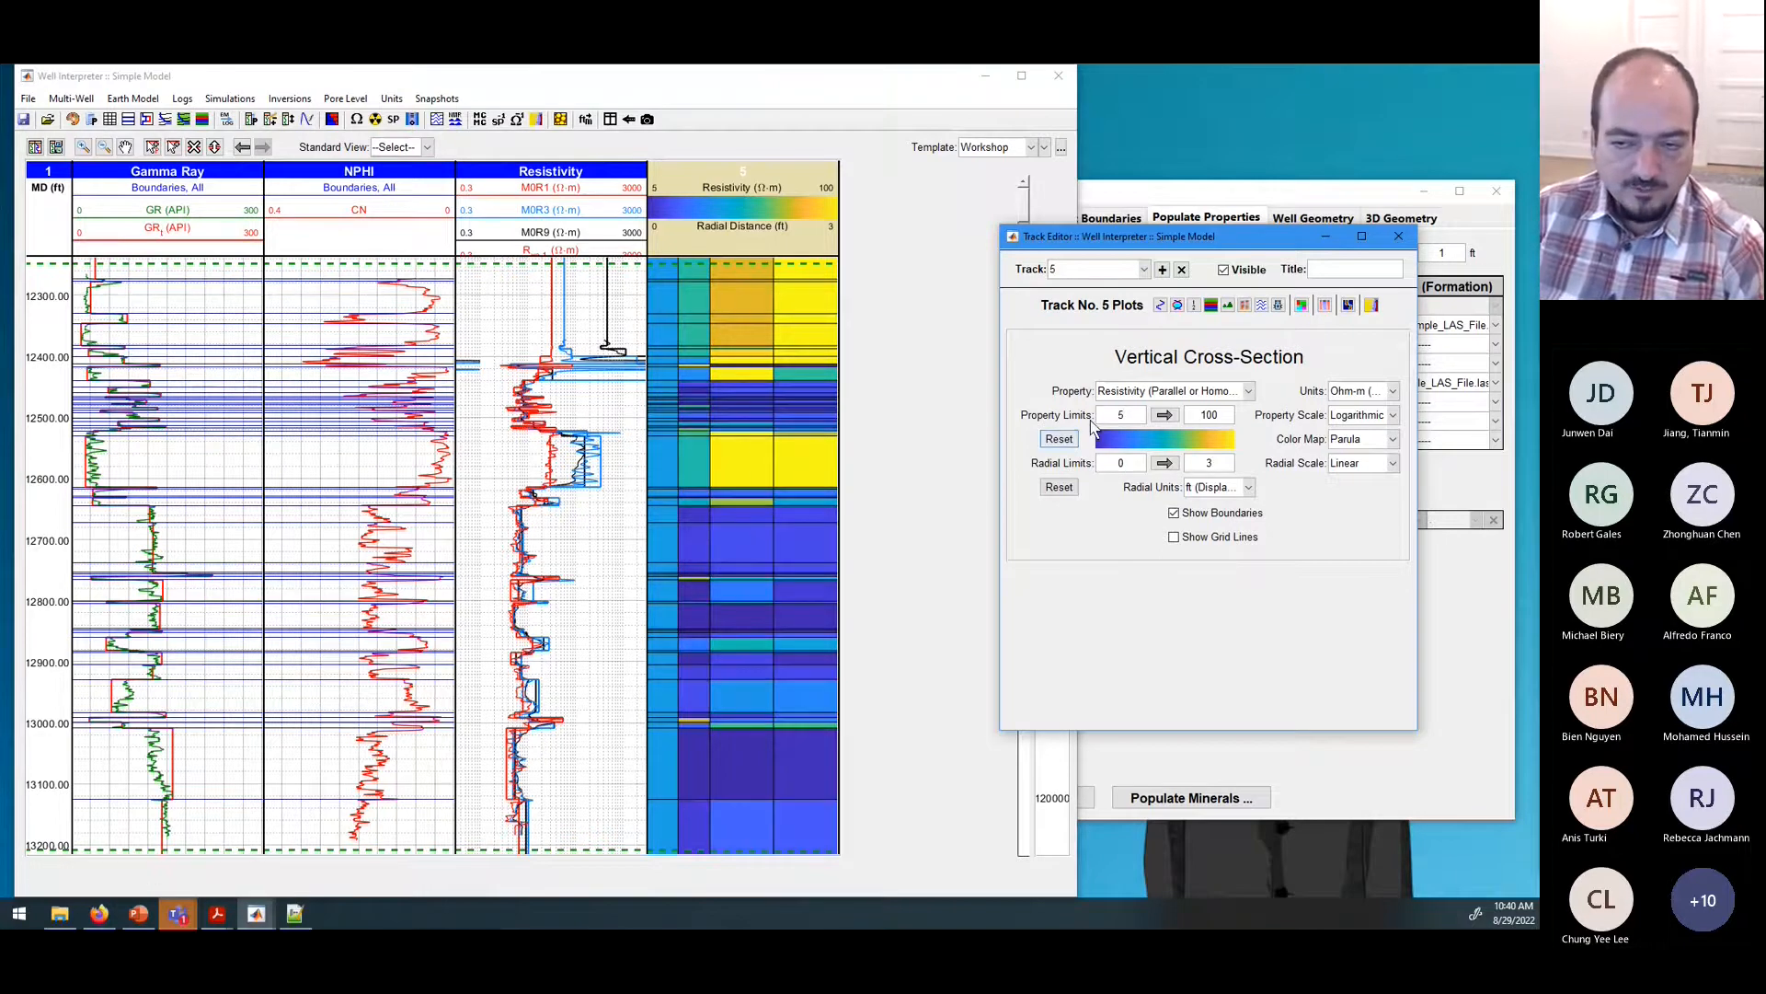
pyautogui.moveTo(1141, 414); pyautogui.dragTo(1074, 408)
pyautogui.write('1')
pyautogui.press('Return')
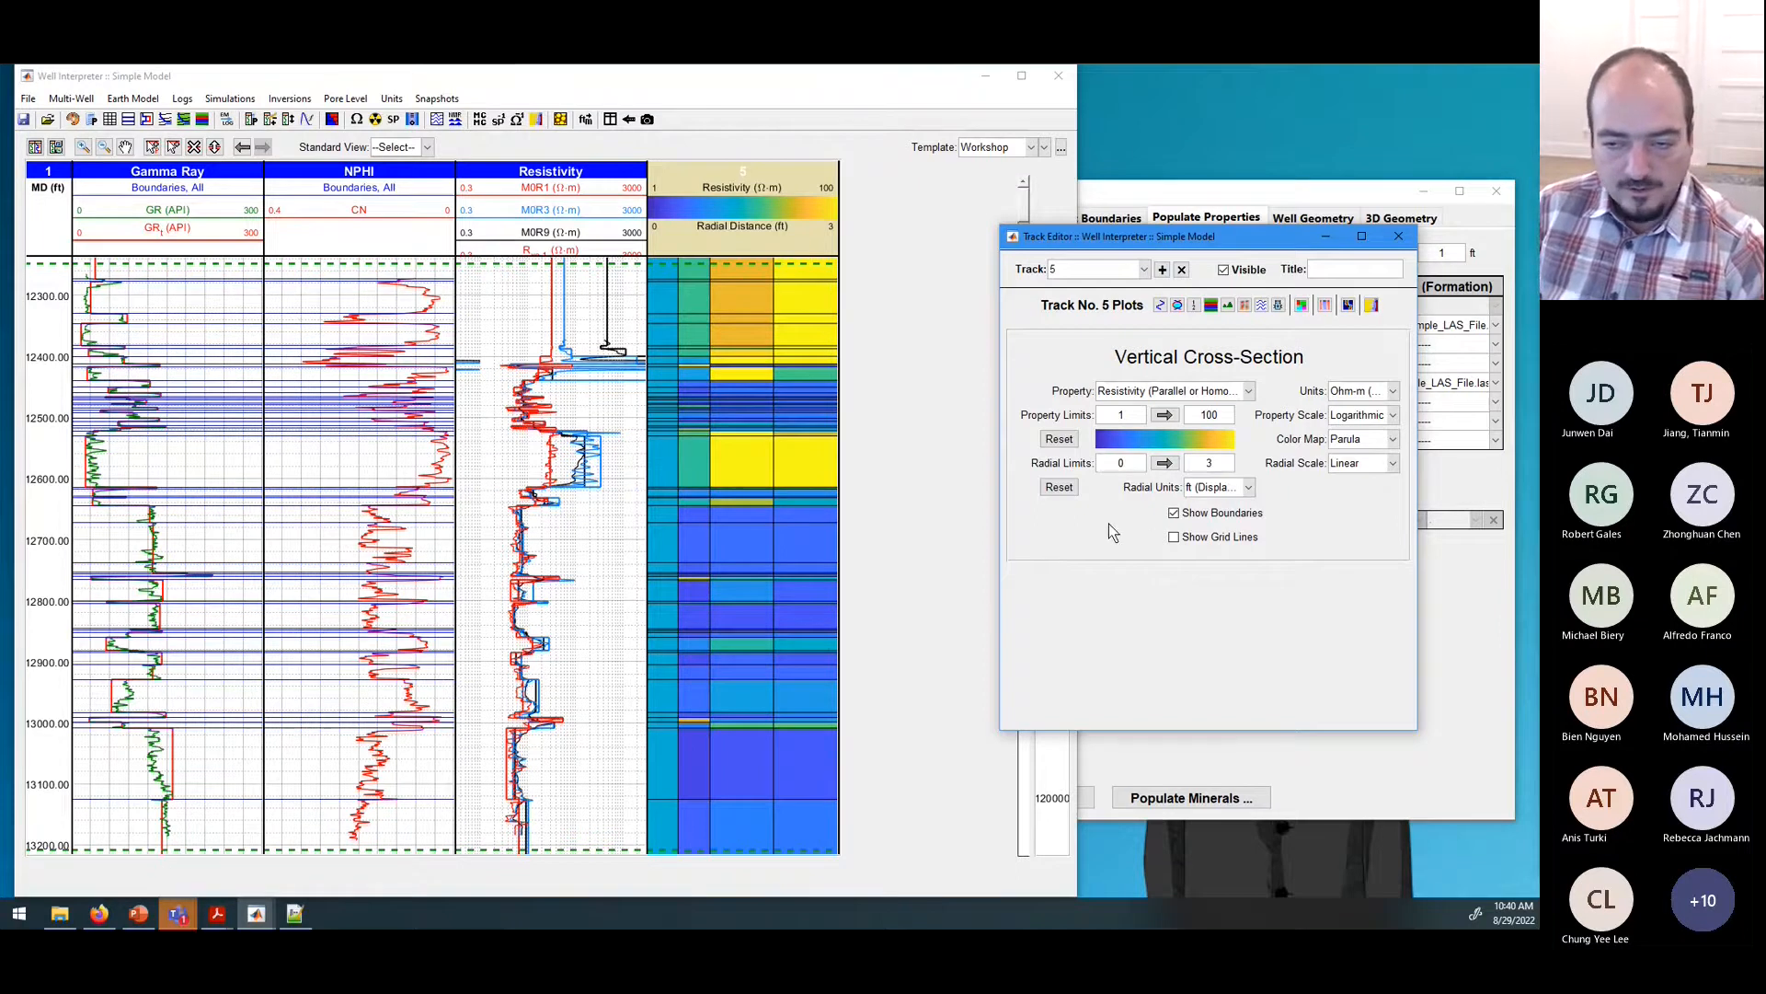
# Step: Try a logarithmic radial scale on the vertical cross-section and set it back to Linear
pyautogui.click(1391, 464)
pyautogui.click(1352, 501)
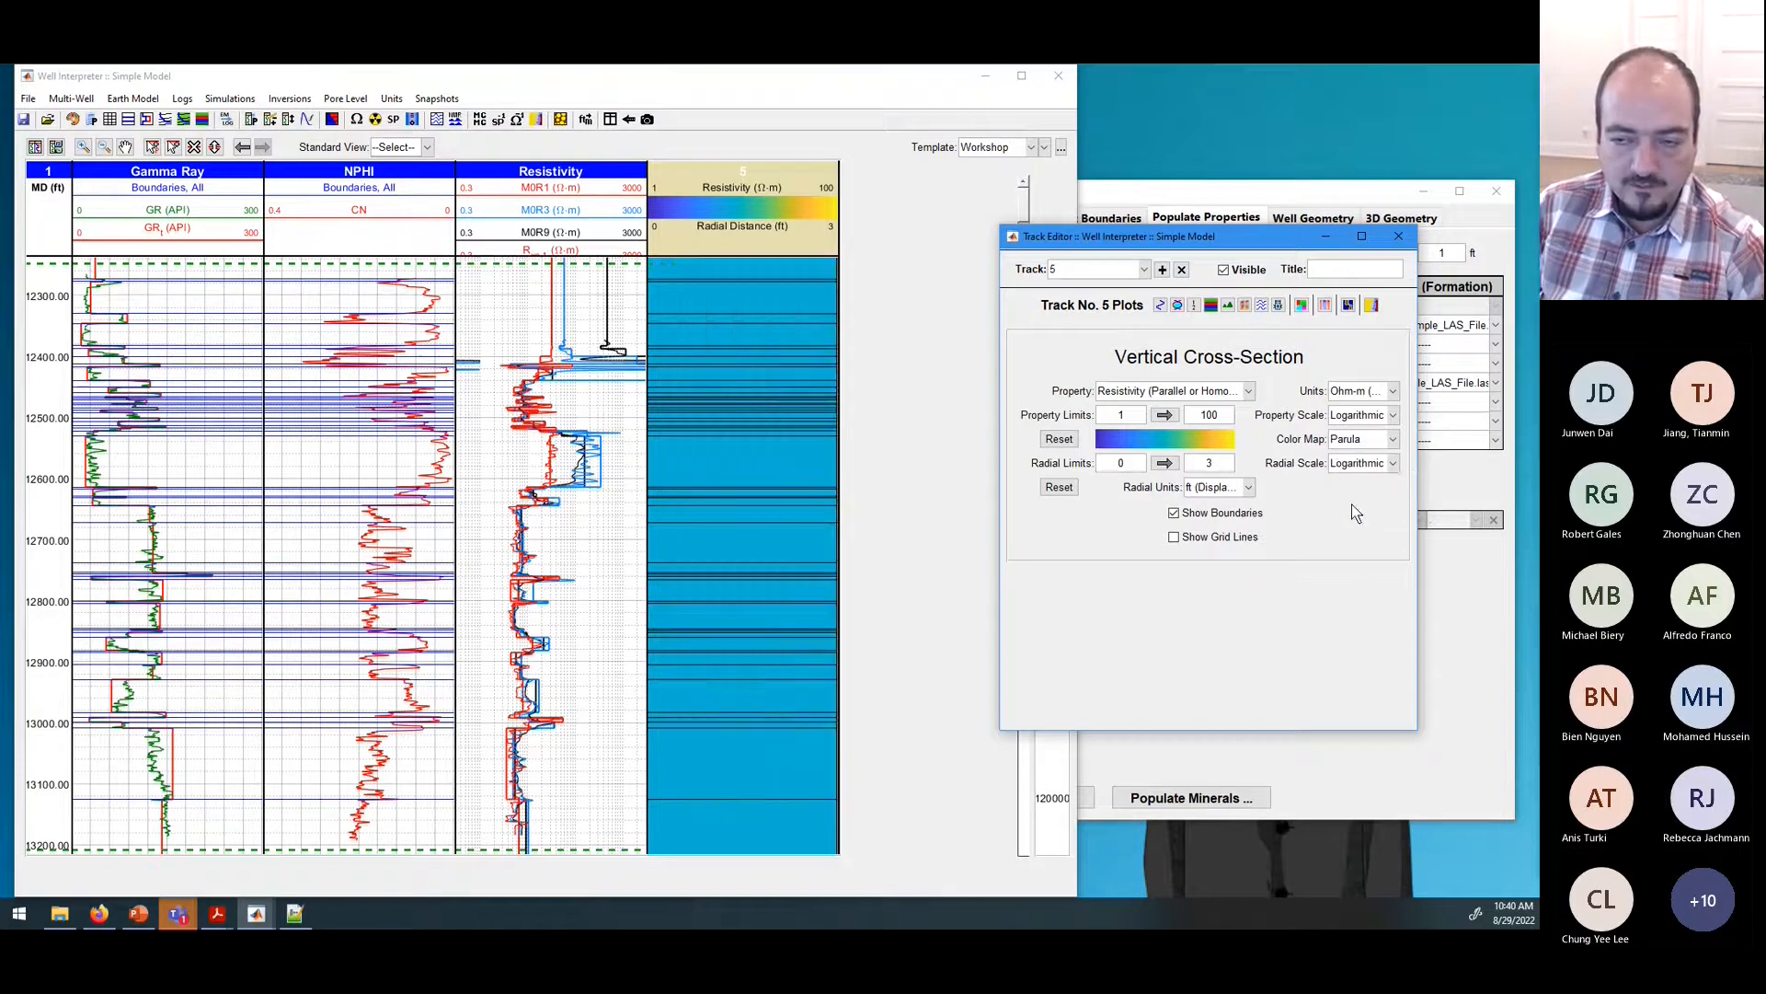
pyautogui.click(1376, 481)
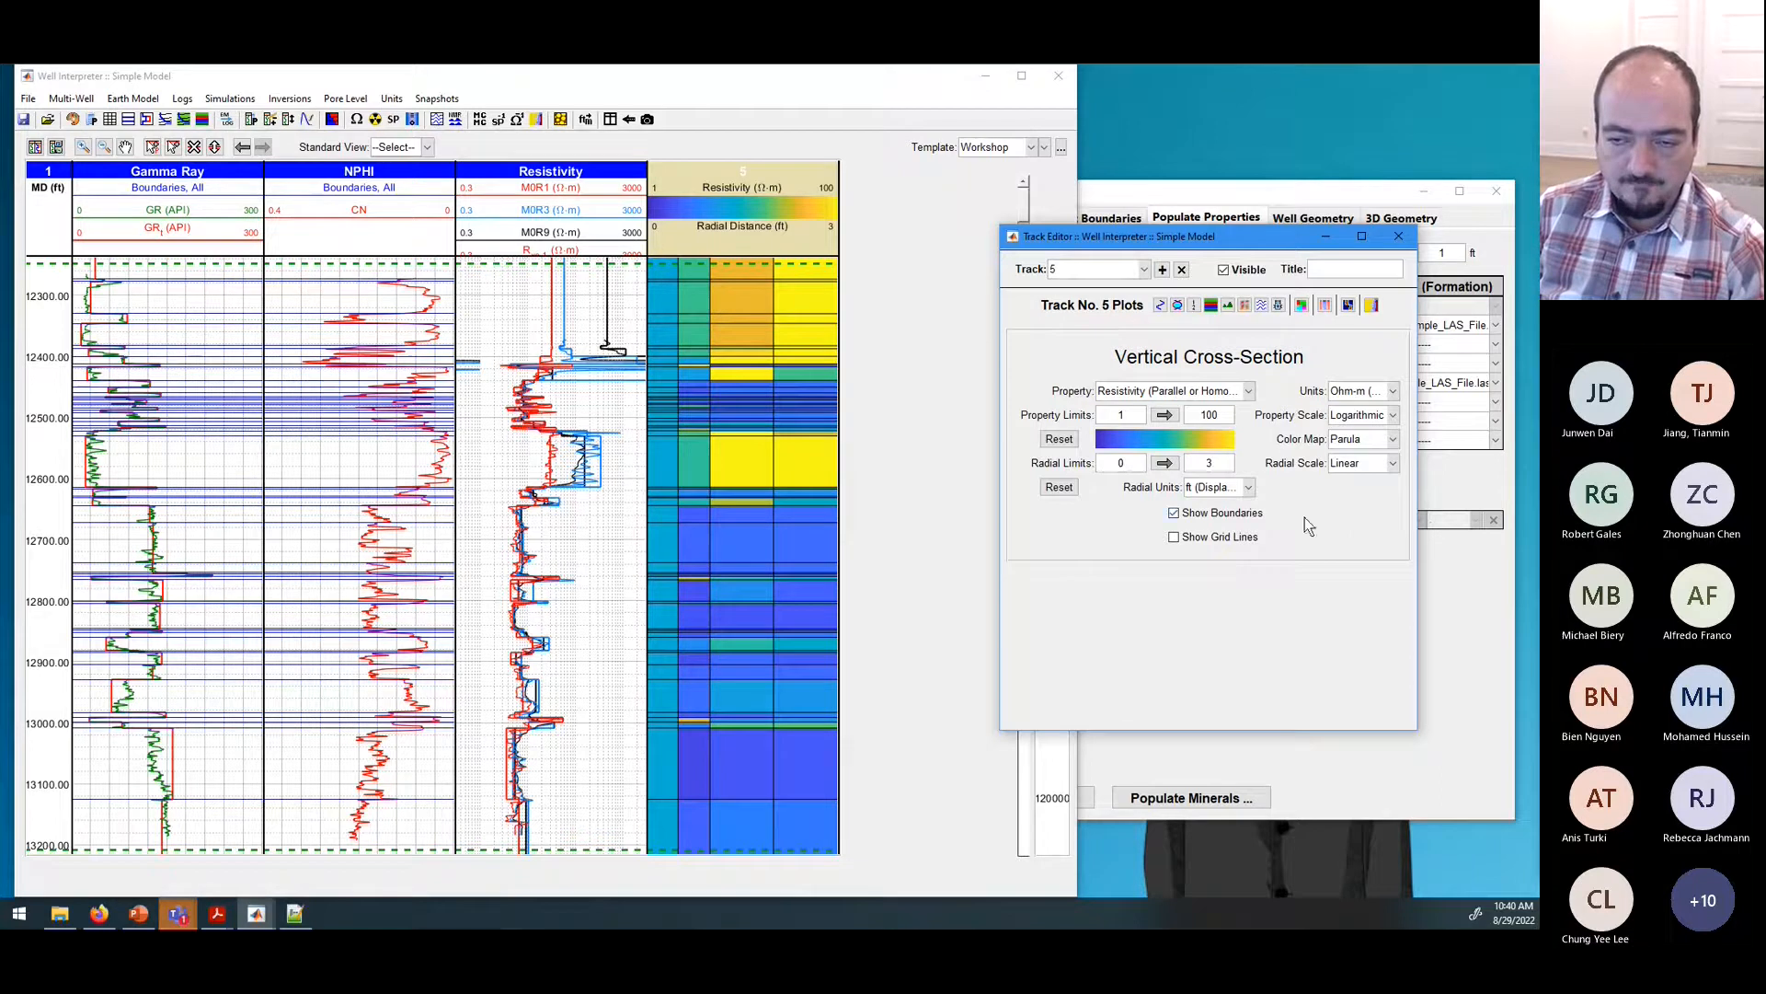
# Step: Hide the layer boundaries in the vertical cross-section
pyautogui.click(1250, 516)
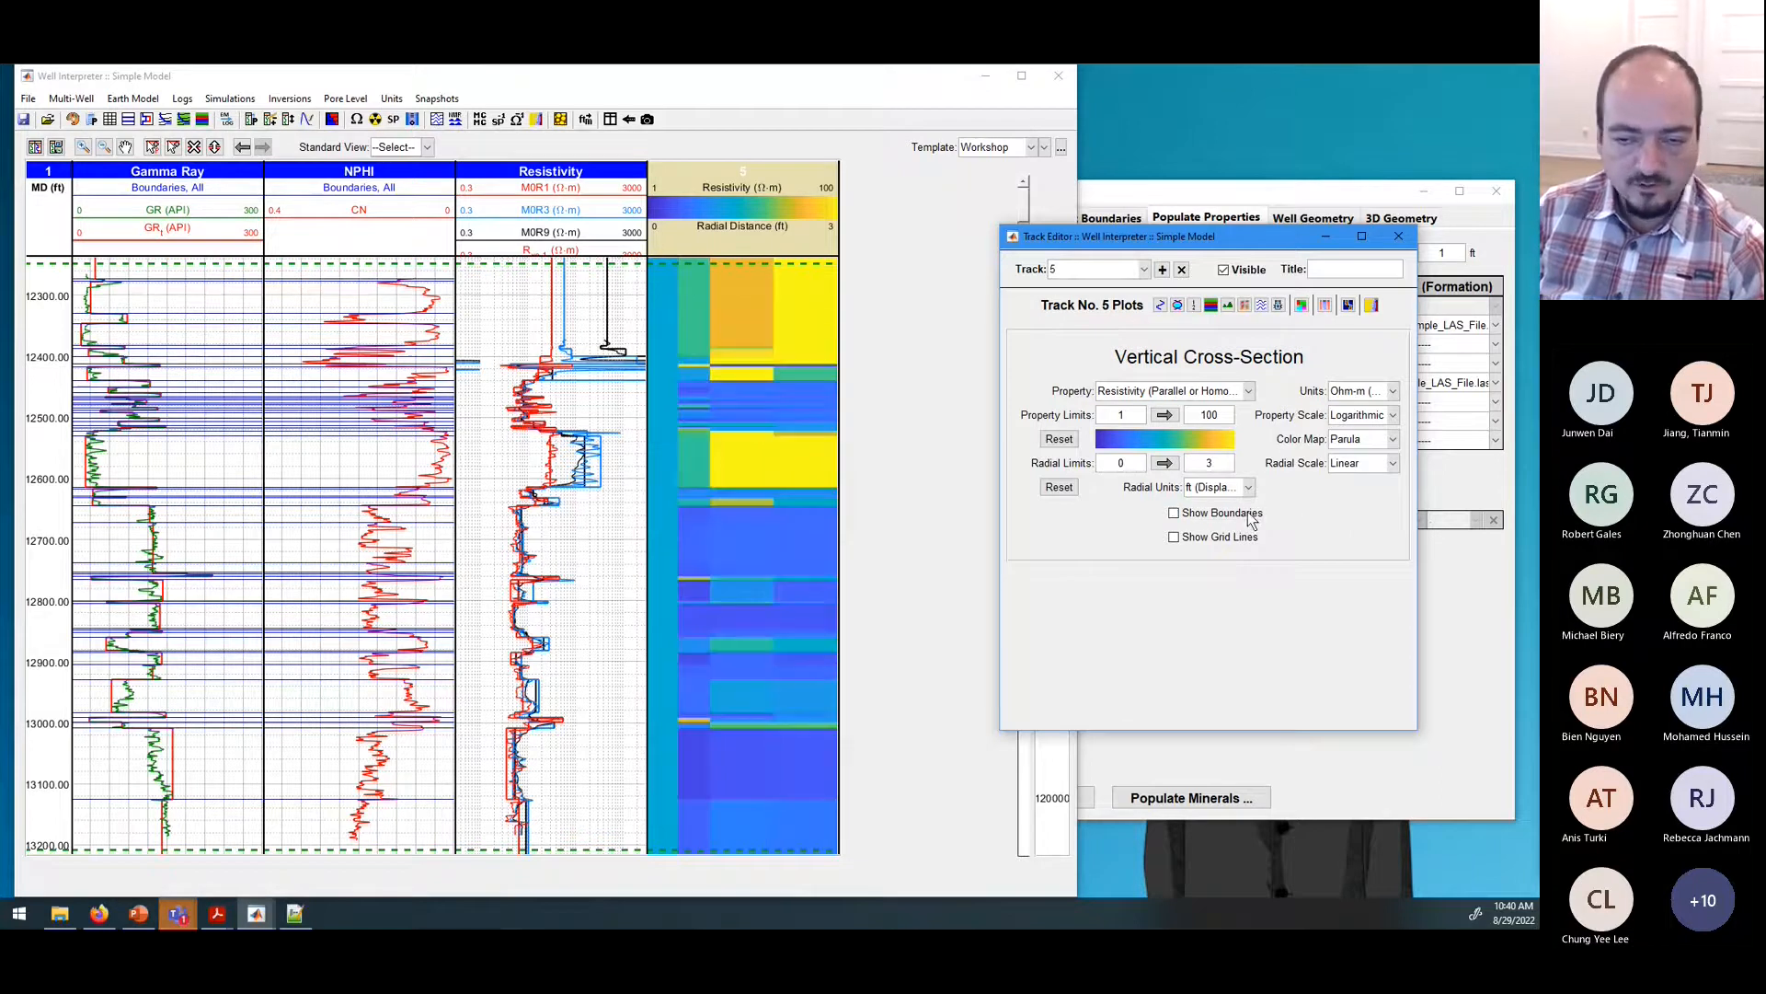
# Step: Show both the layer boundaries and the grid lines in track 5's vertical cross-section and close the Track Editor
pyautogui.click(1249, 517)
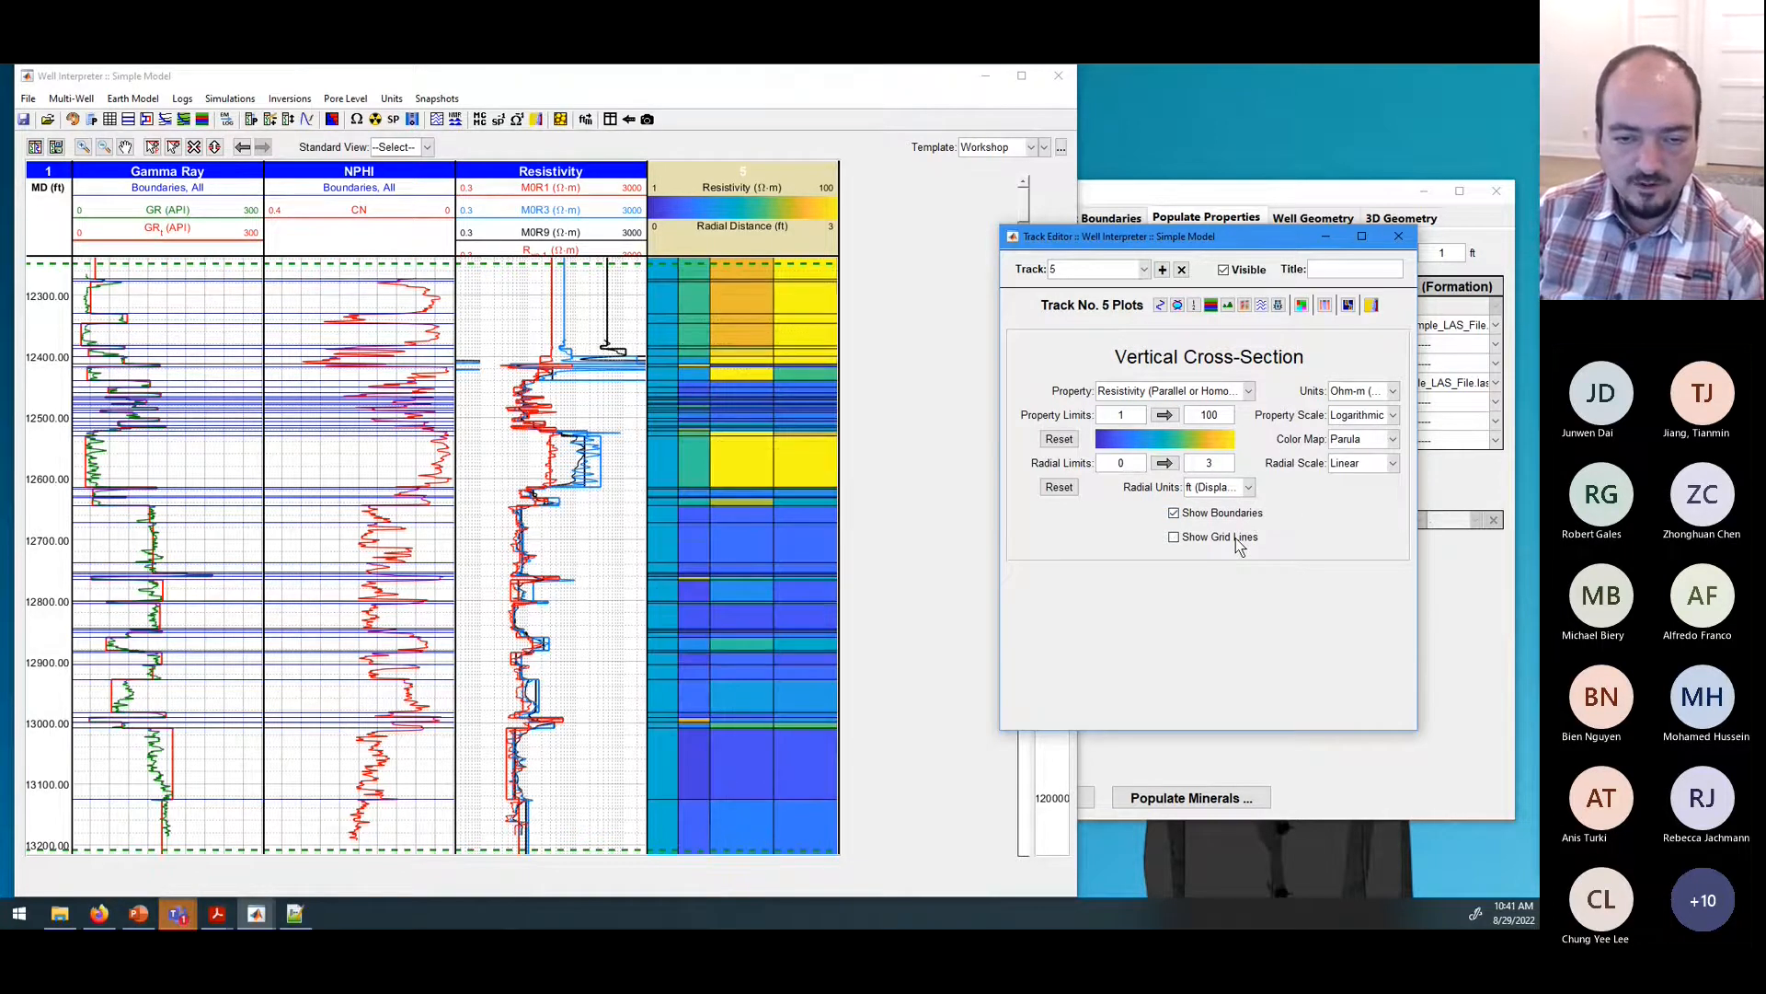
pyautogui.click(1186, 515)
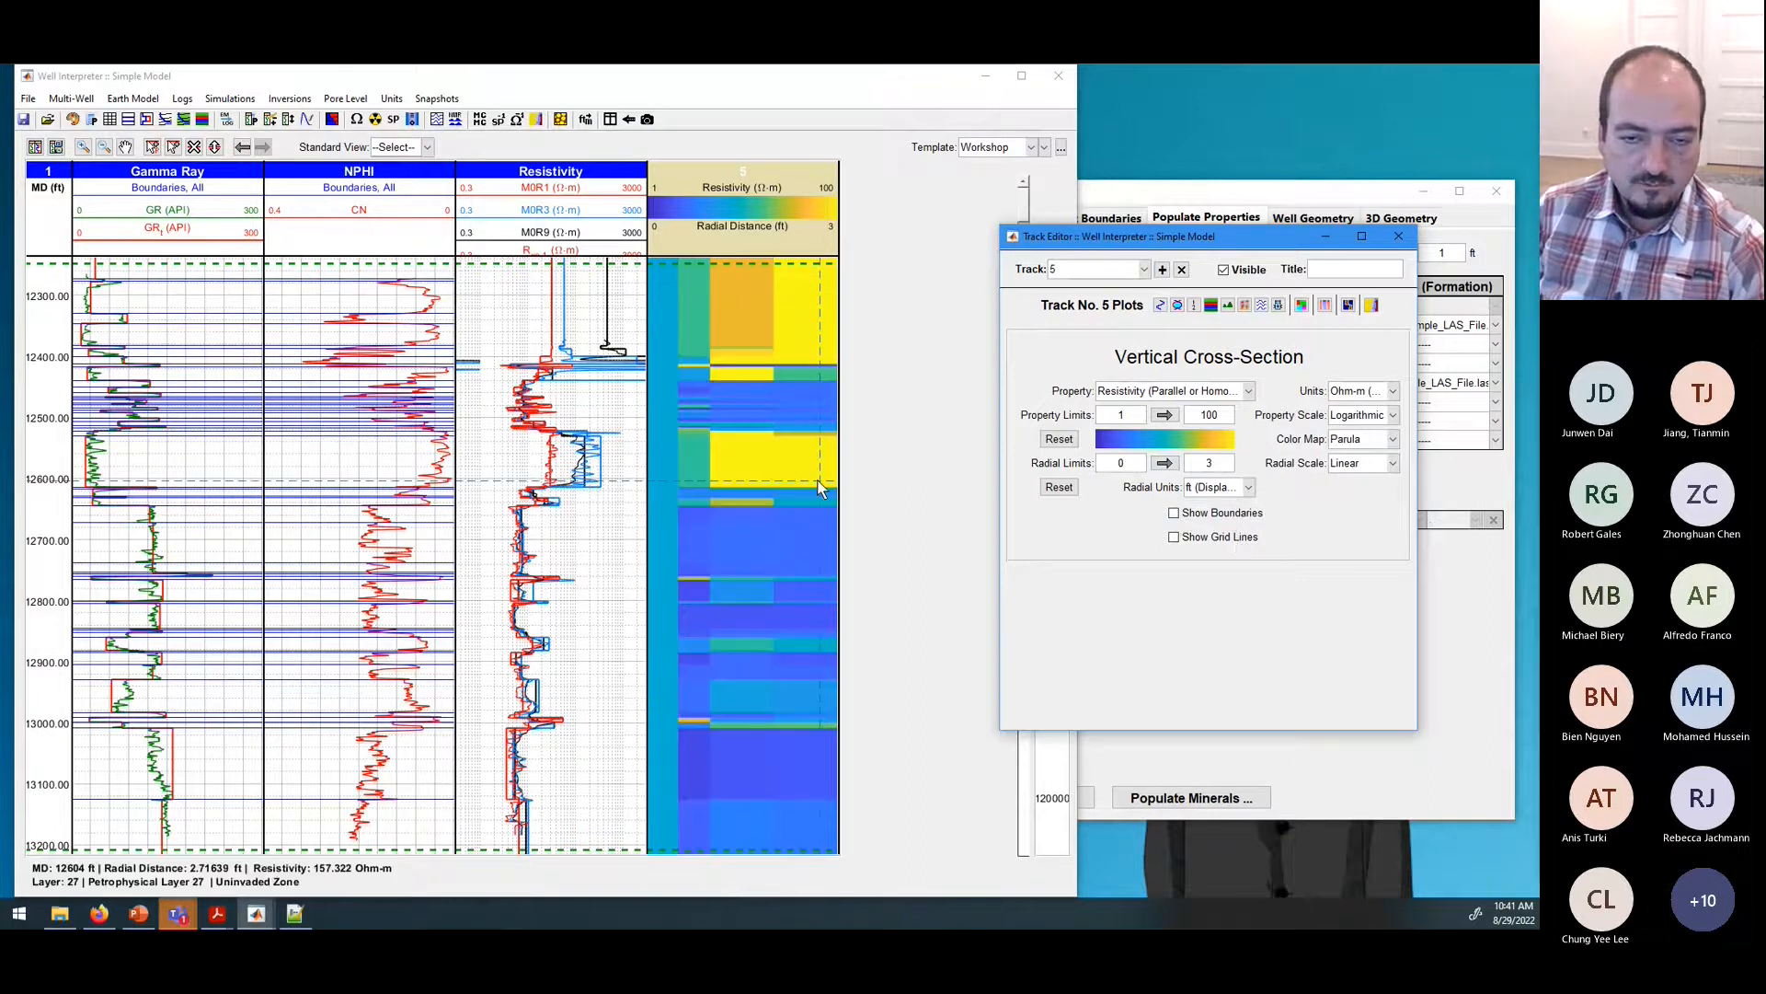
pyautogui.click(1184, 536)
pyautogui.click(1186, 513)
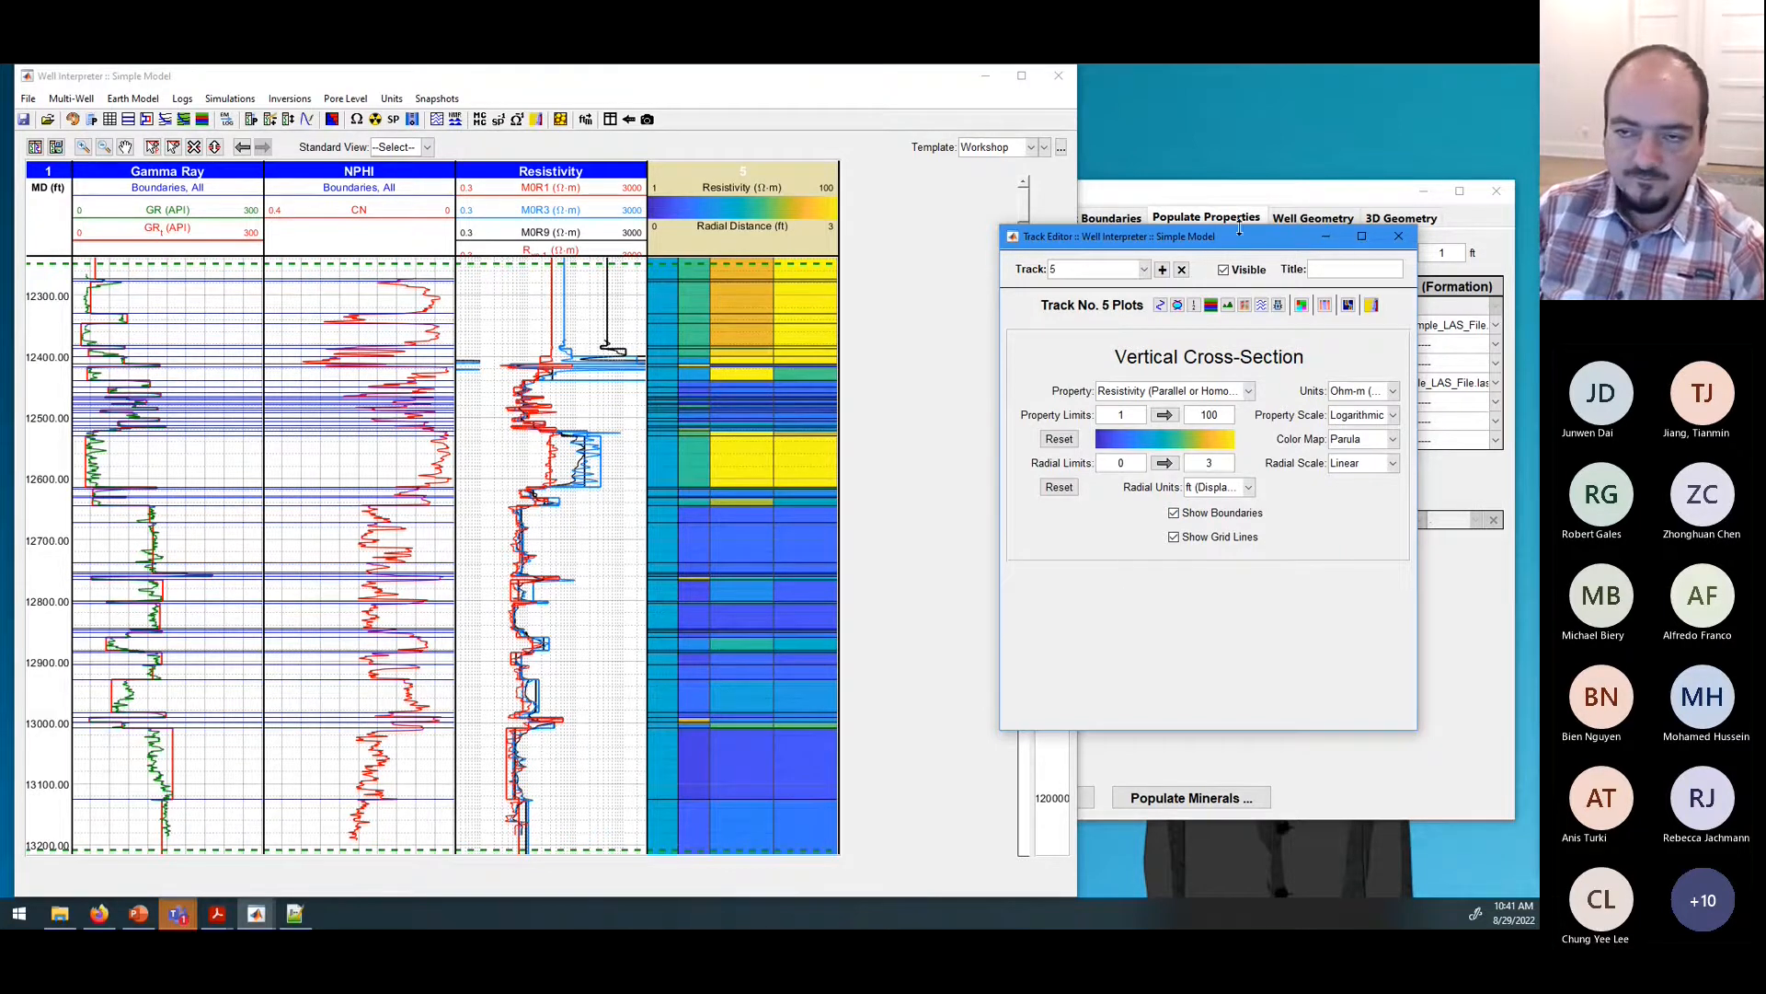
pyautogui.moveTo(1249, 239); pyautogui.dragTo(1247, 379)
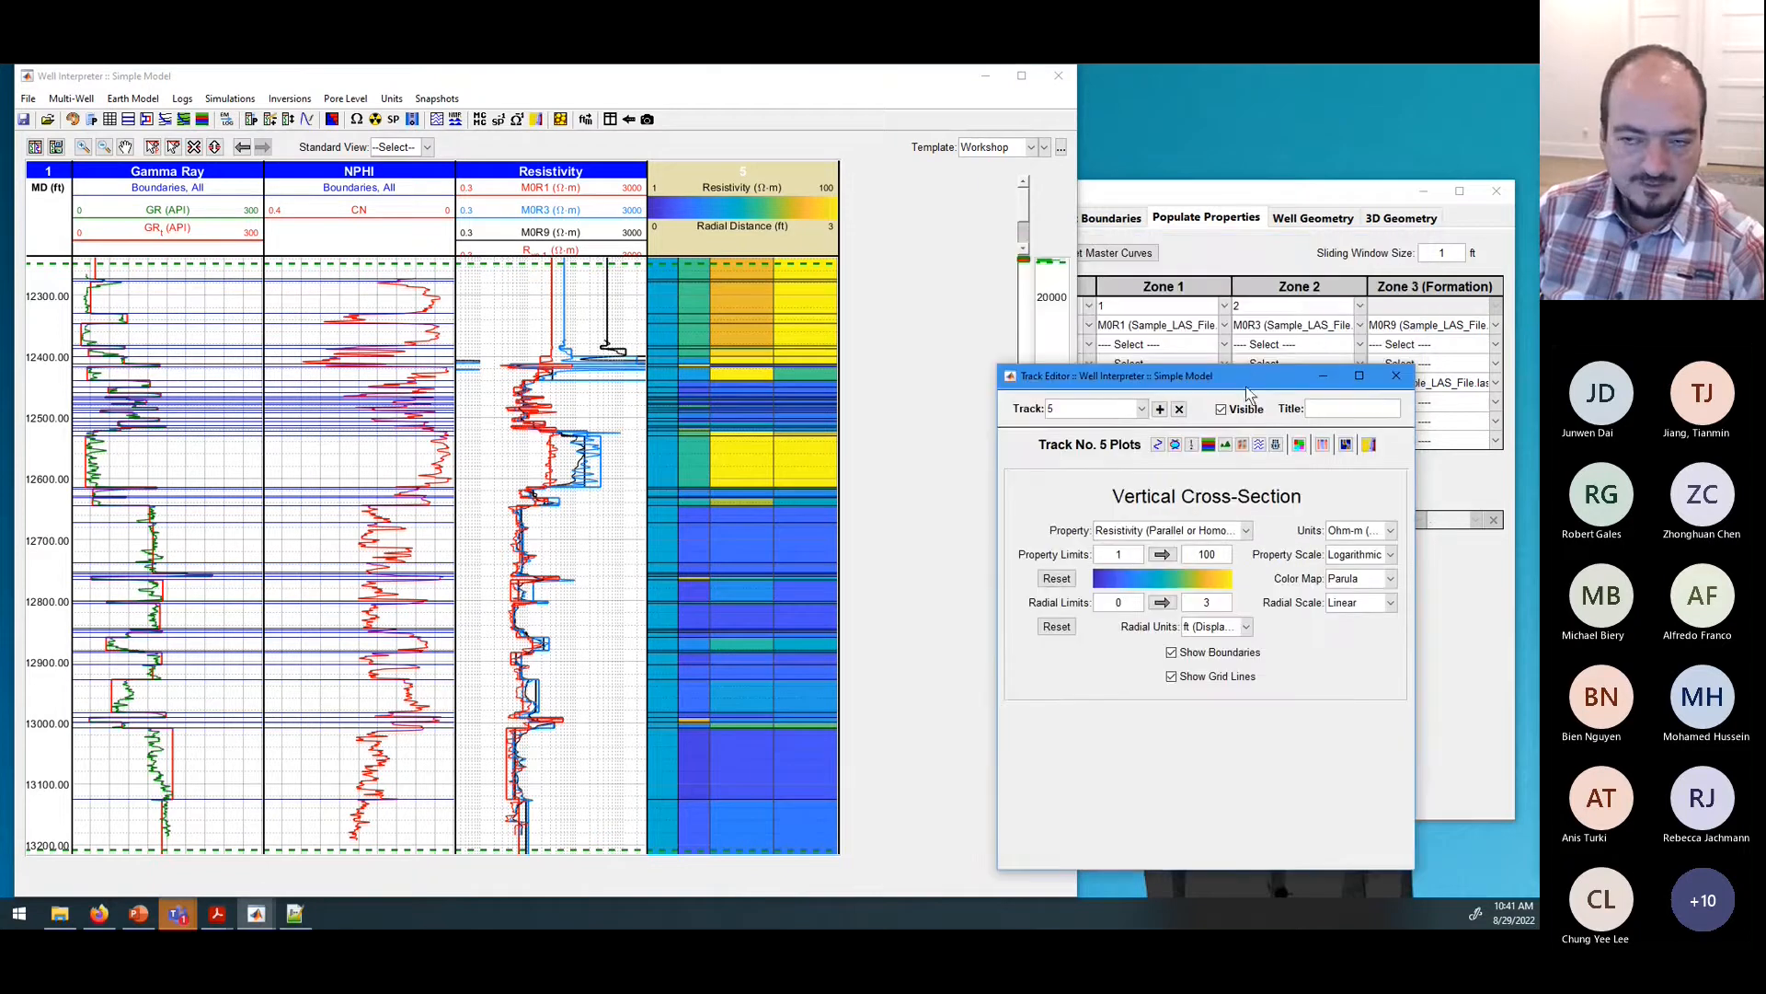
pyautogui.click(1396, 379)
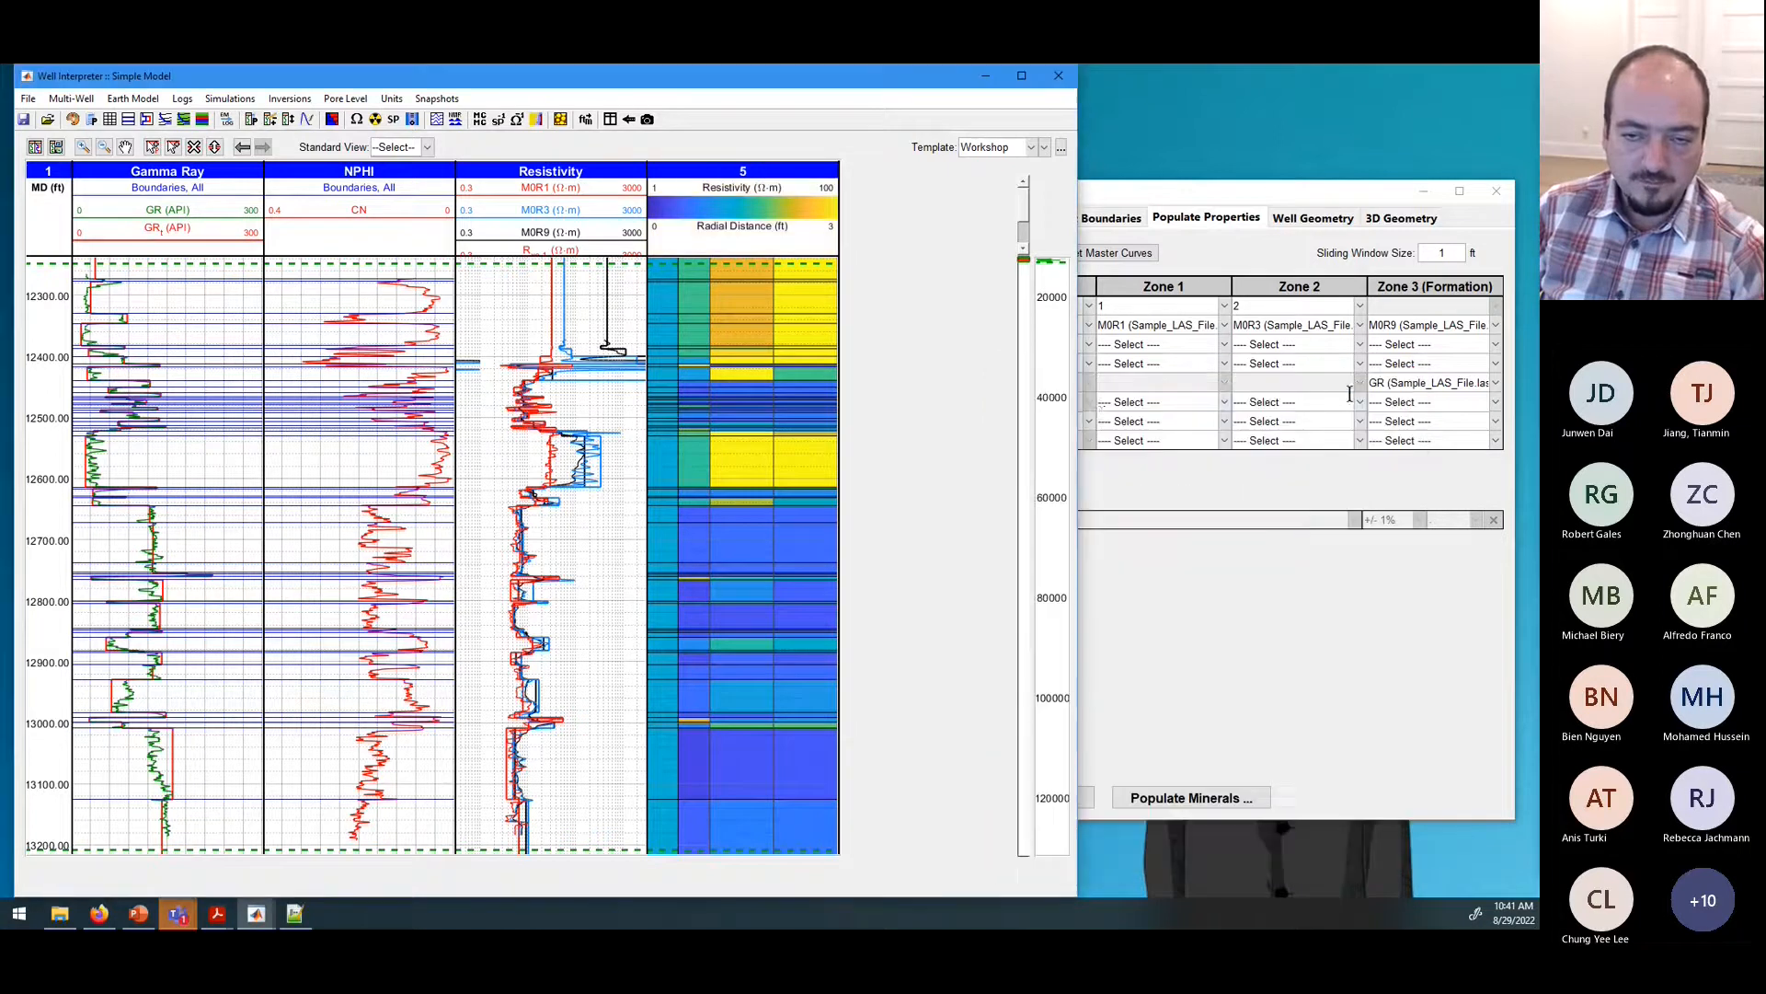
# Step: Reopen the Track Editor and add a track 6 with a vertical cross-section plot
pyautogui.moveTo(1076, 423); pyautogui.dragTo(962, 571)
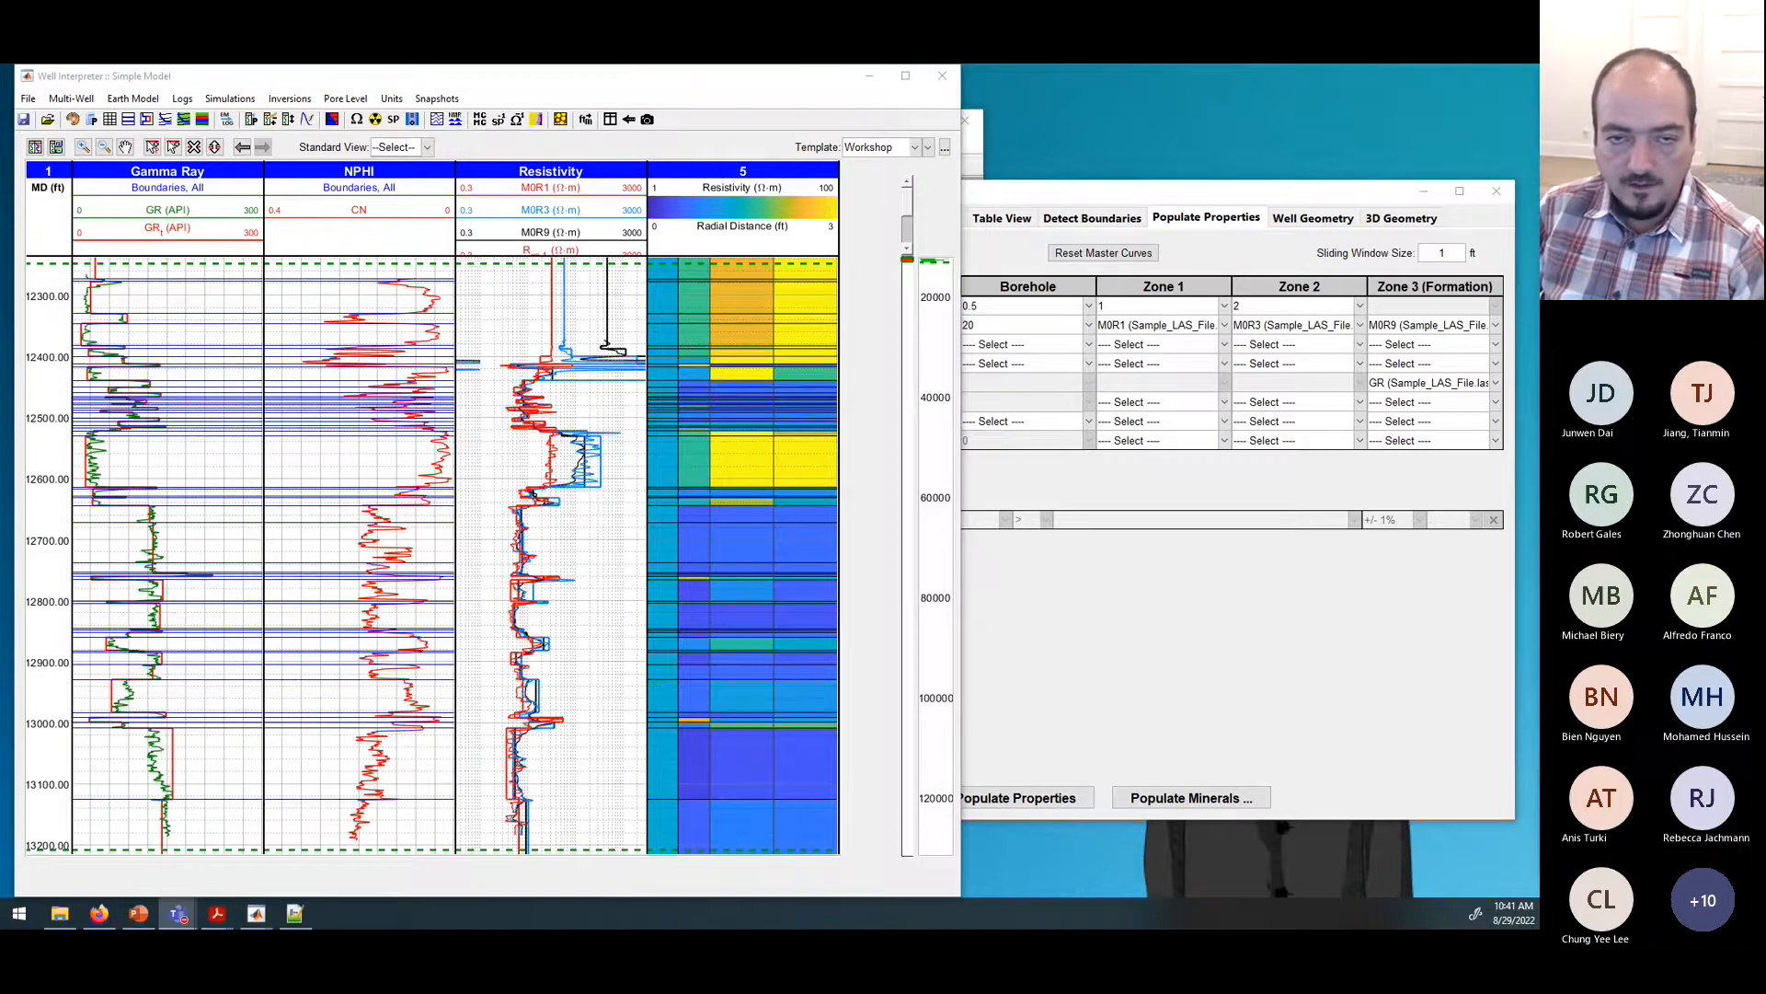
pyautogui.click(798, 289)
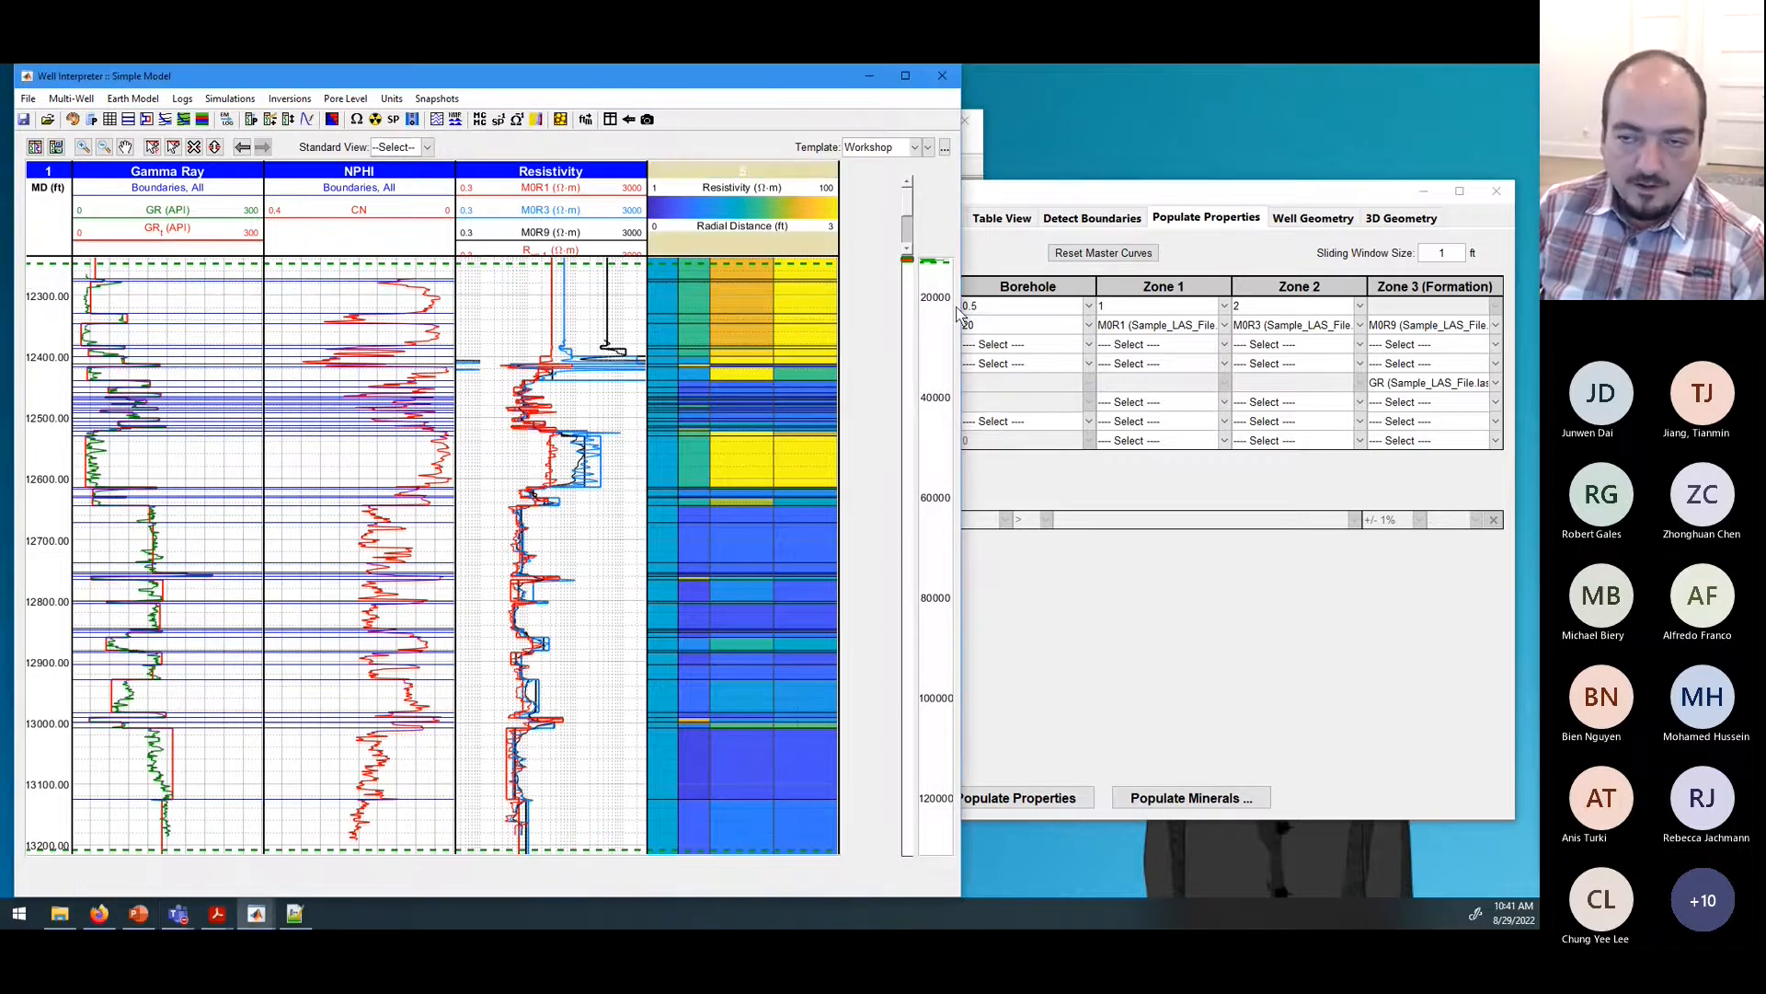
pyautogui.moveTo(320, 261); pyautogui.dragTo(1195, 129)
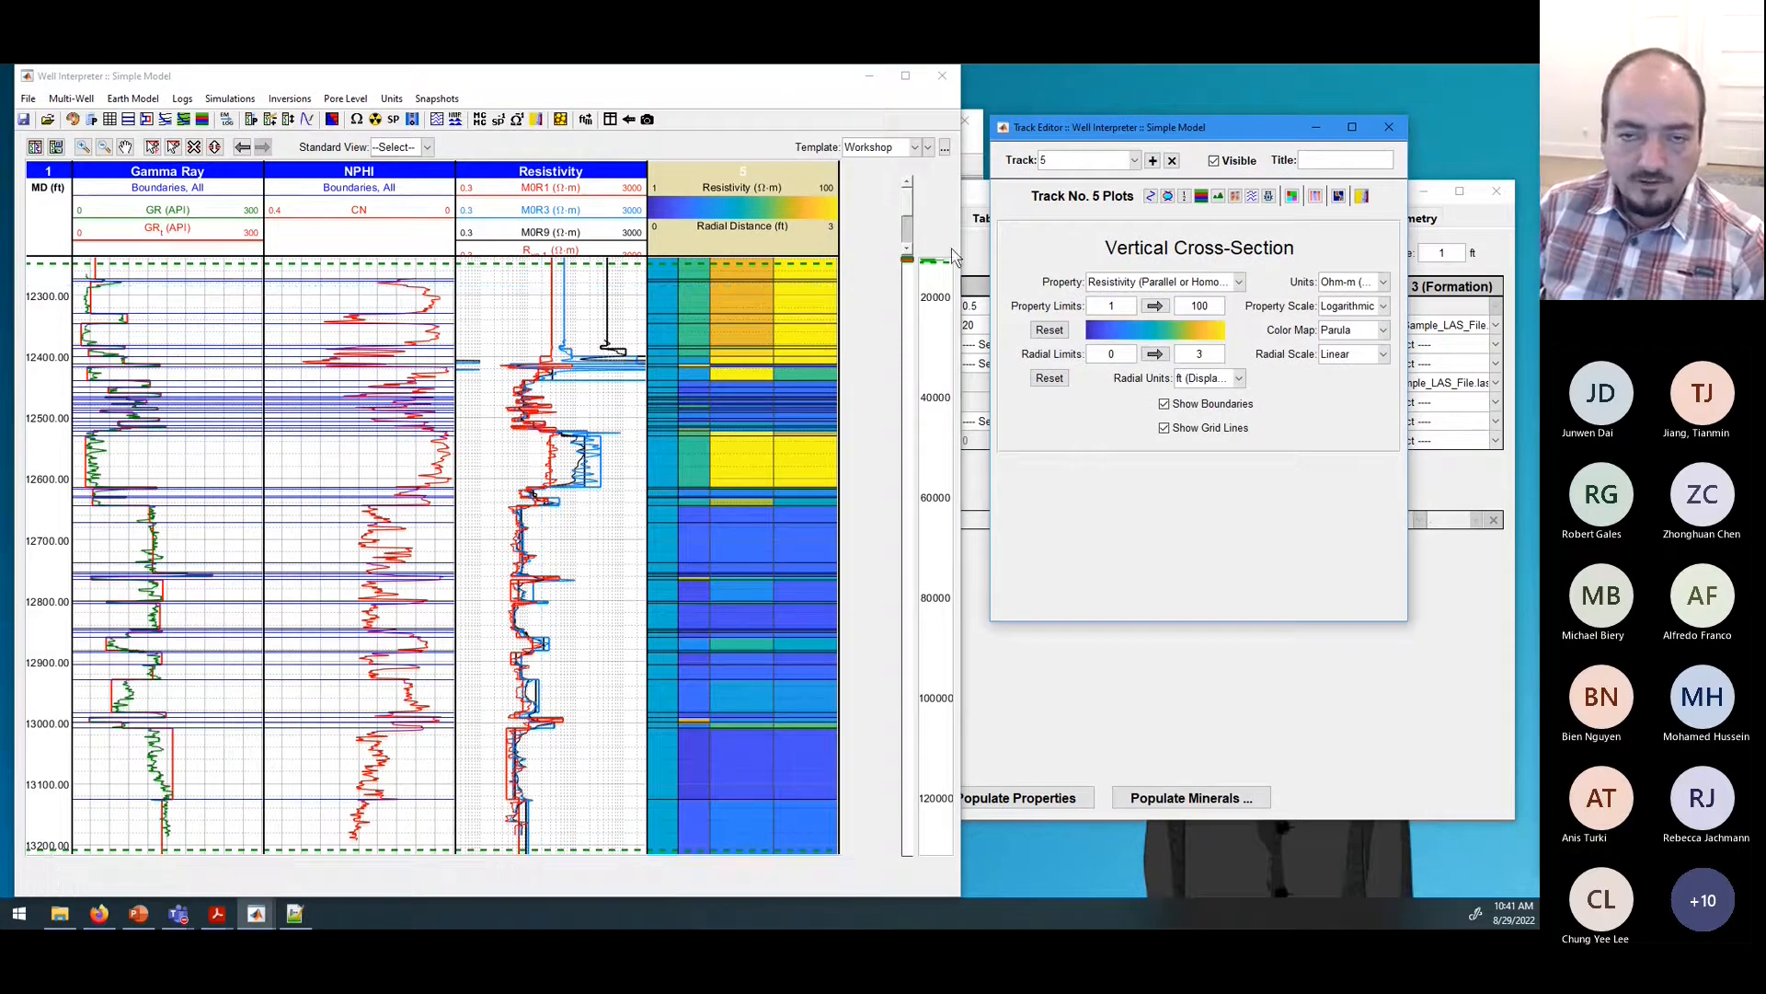
pyautogui.moveTo(957, 248); pyautogui.dragTo(1148, 184)
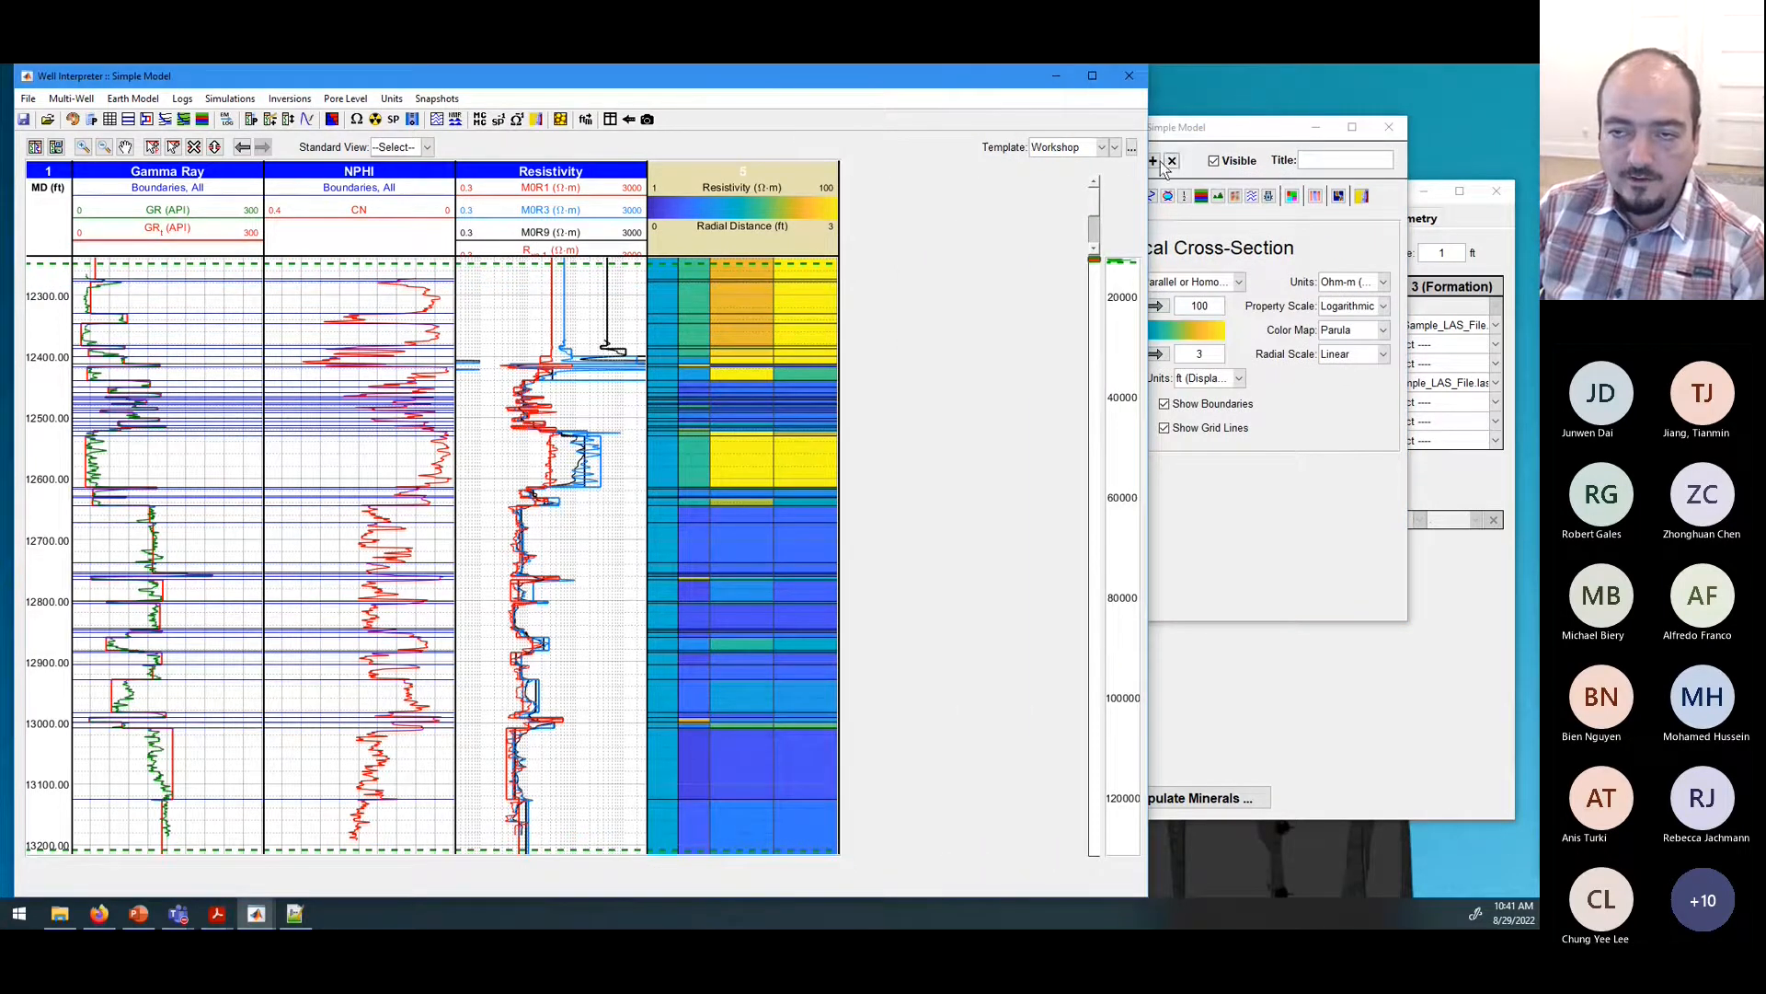
pyautogui.click(1155, 162)
pyautogui.moveTo(1202, 135); pyautogui.dragTo(448, 252)
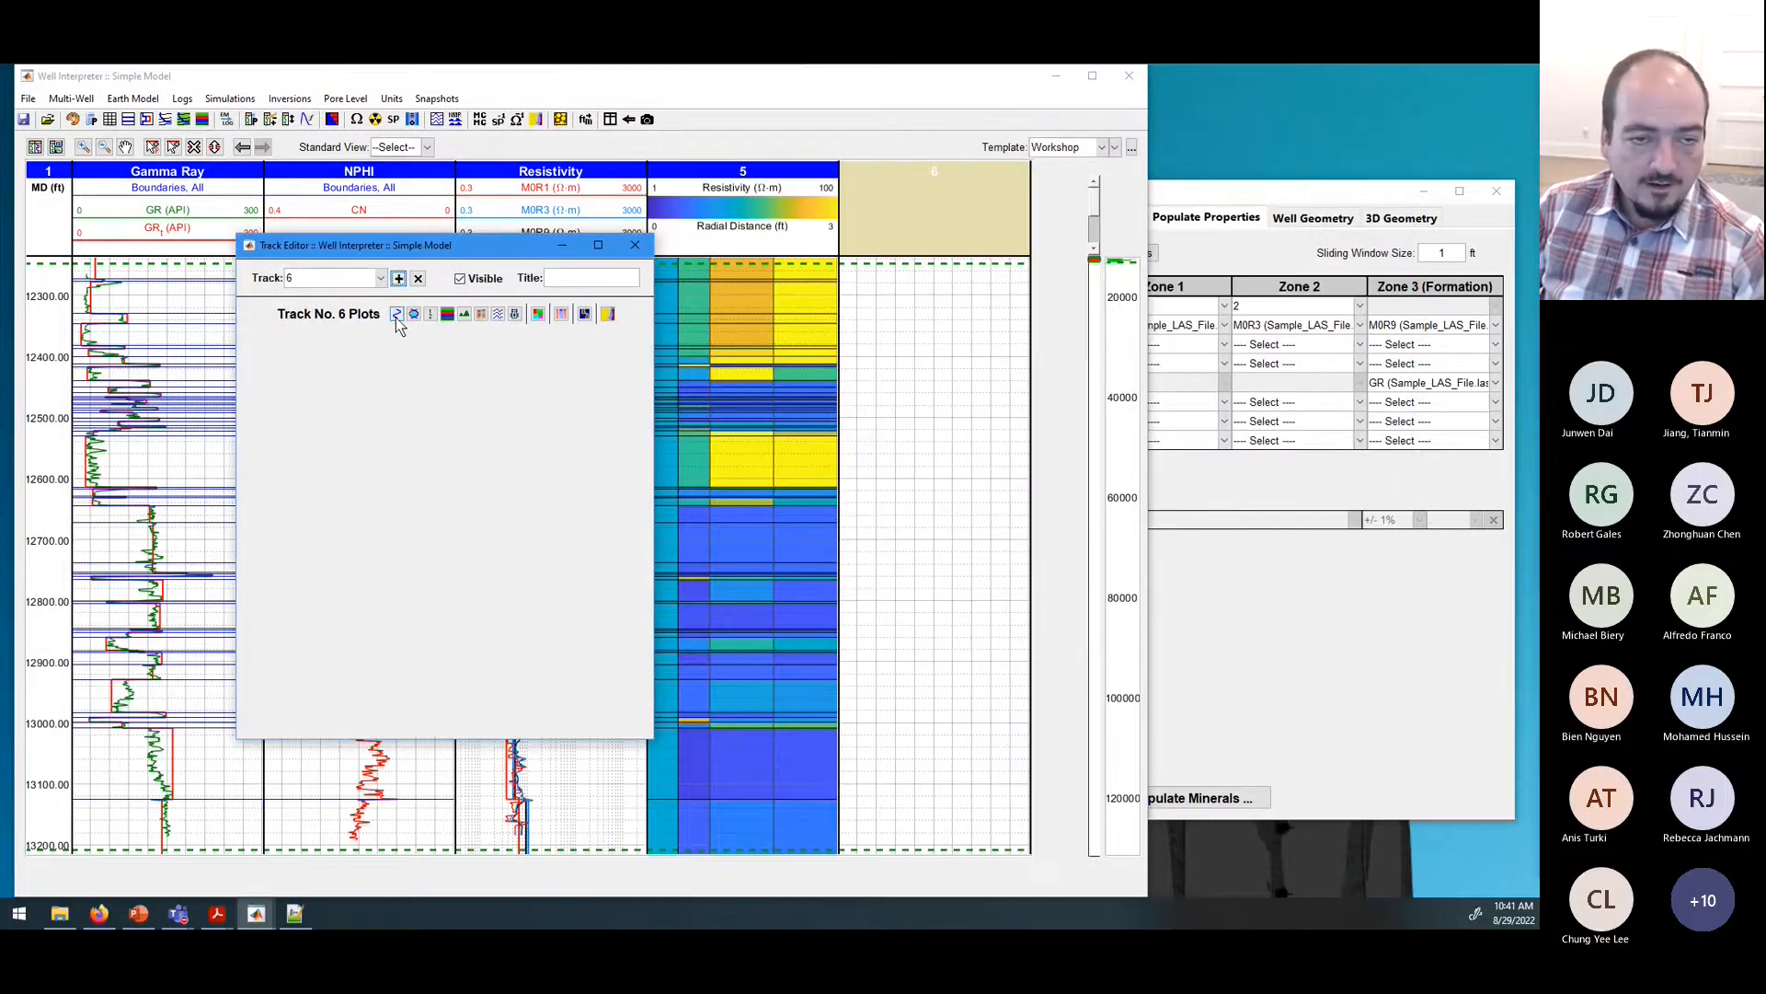
pyautogui.click(538, 314)
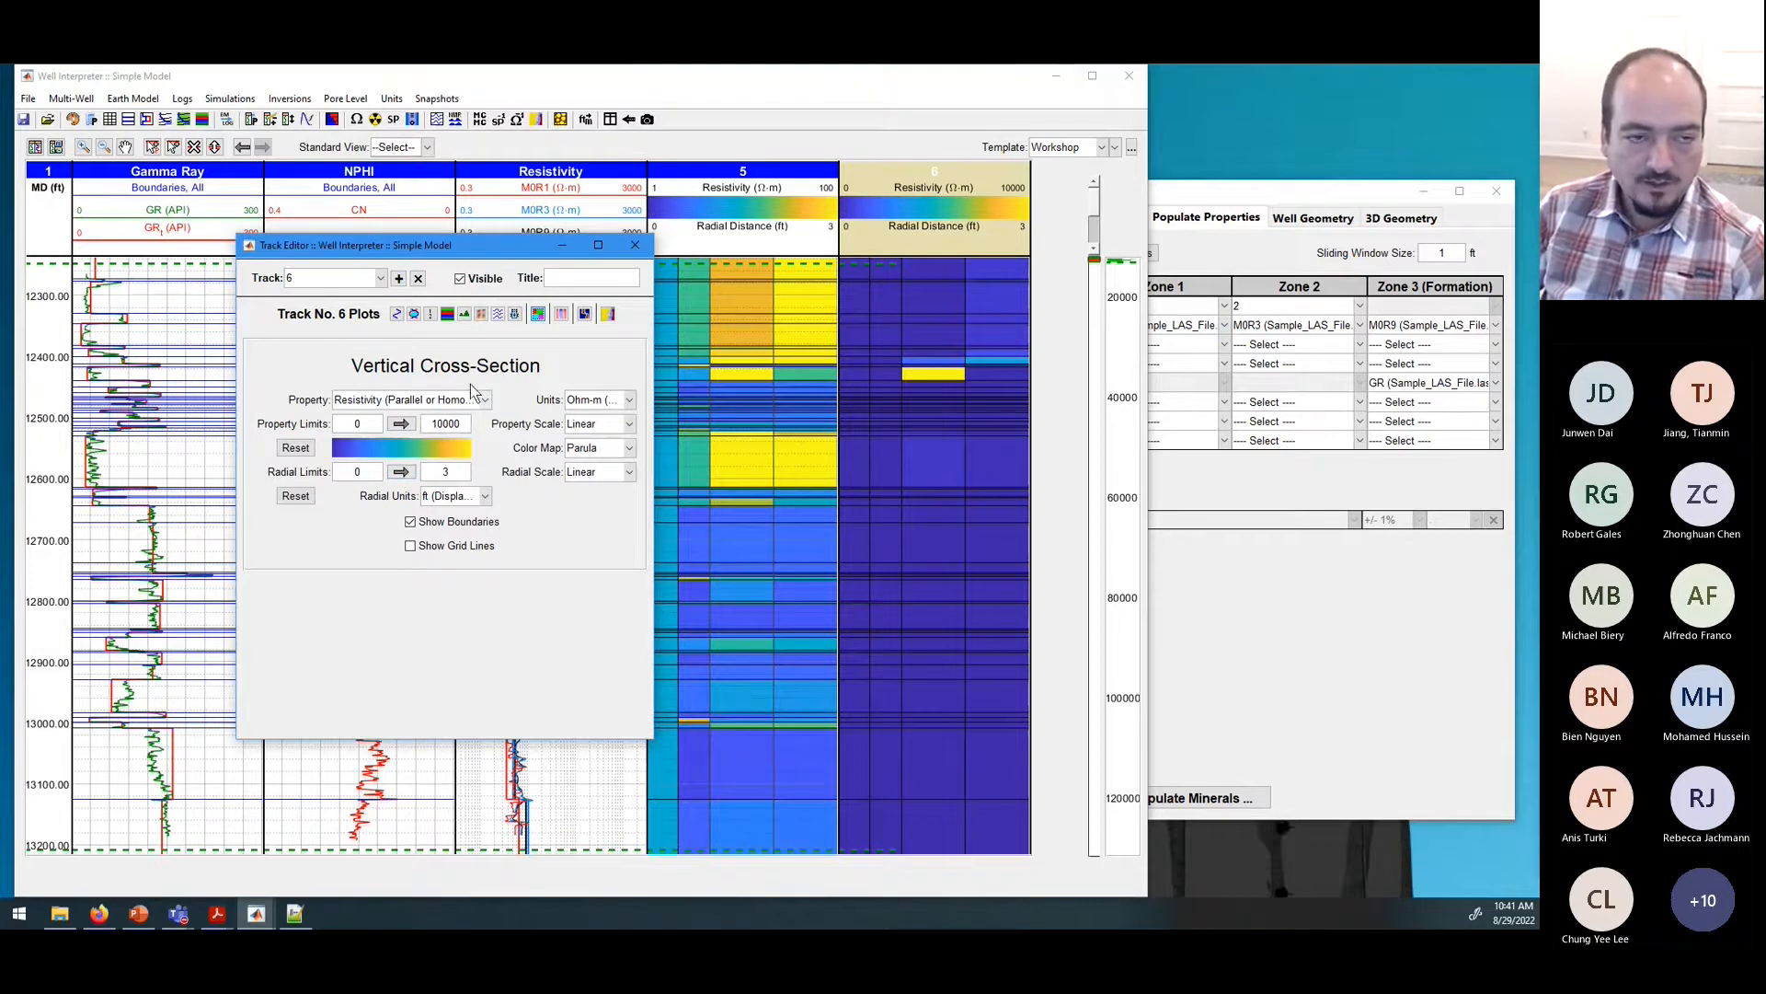
# Step: Switch the Track Editor between tracks 5 and 6, delete track 6 and close the editor
pyautogui.click(377, 281)
pyautogui.click(337, 366)
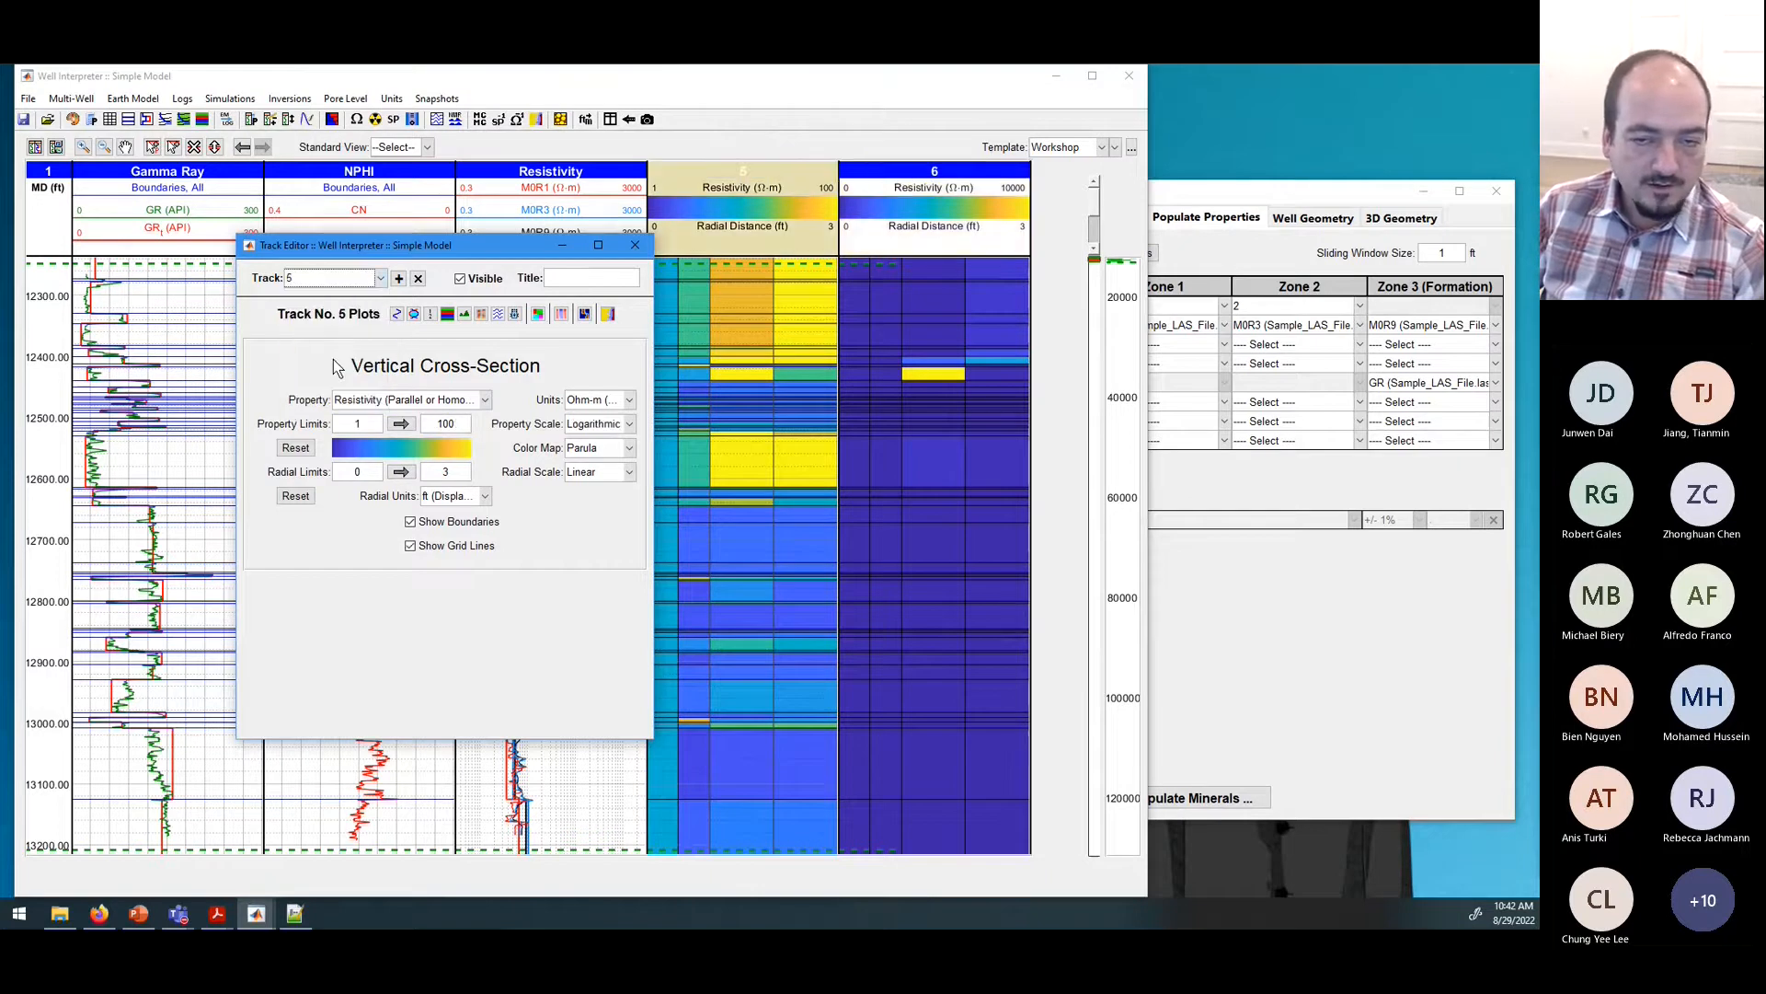
pyautogui.click(379, 279)
pyautogui.click(336, 378)
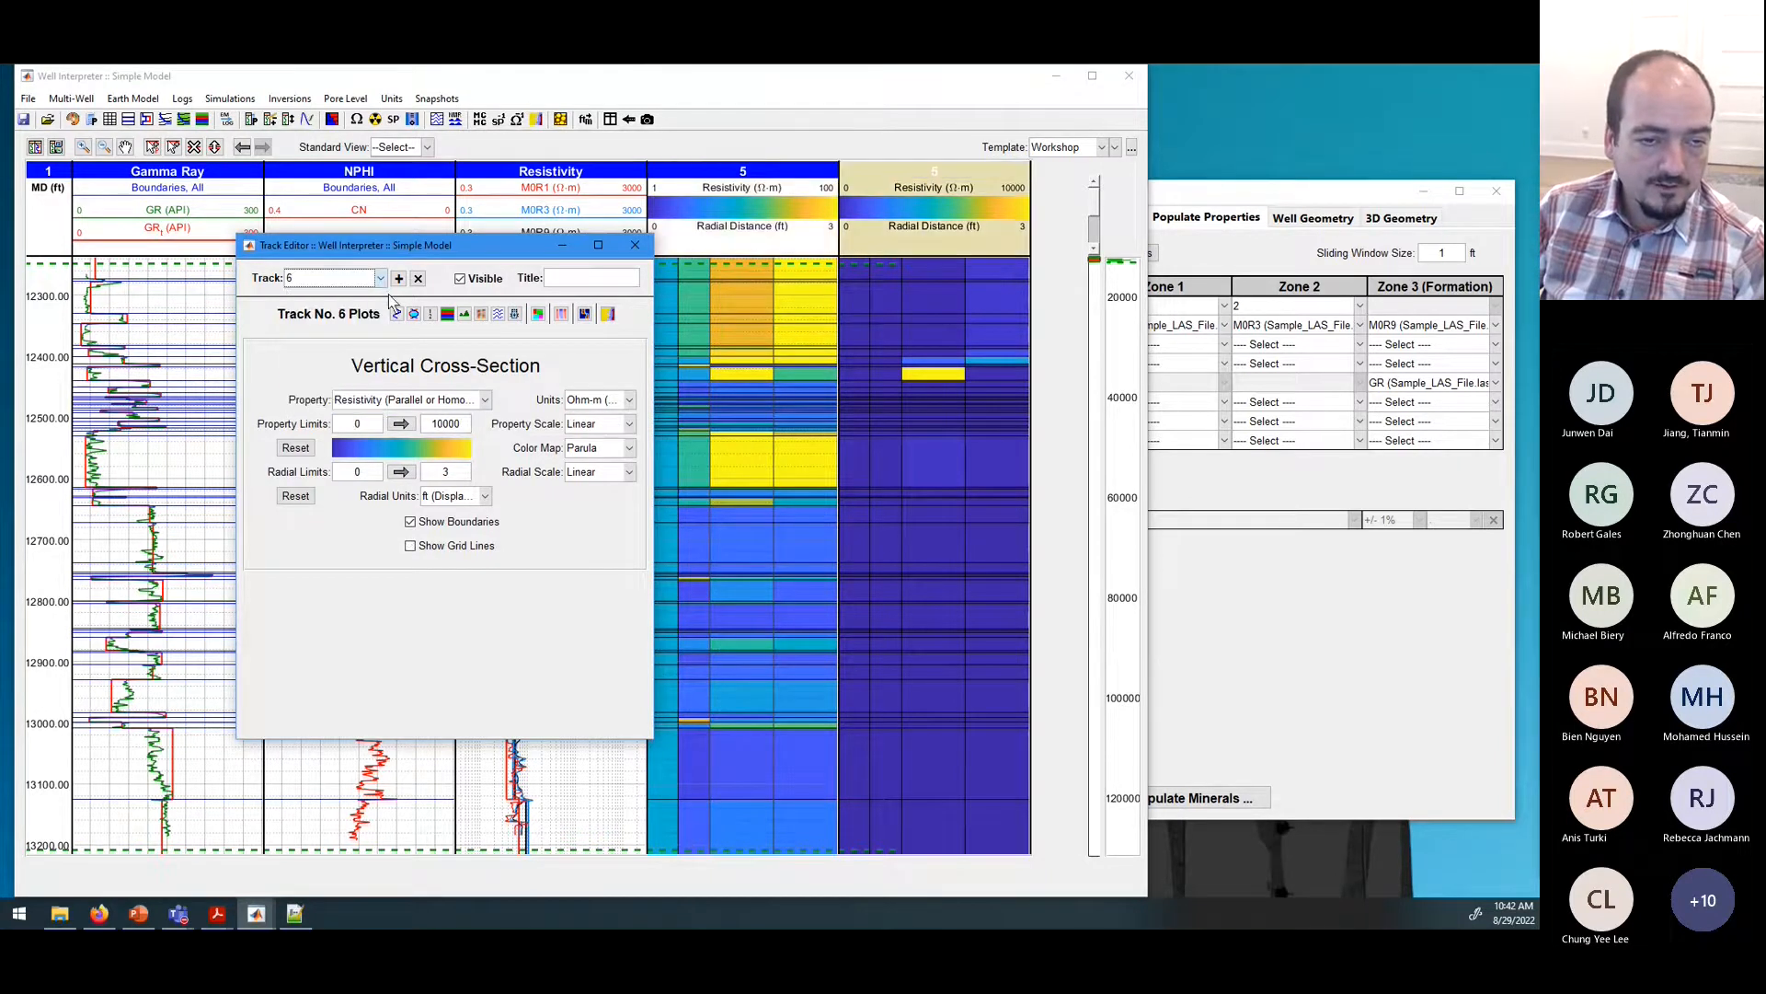
pyautogui.click(418, 278)
pyautogui.moveTo(367, 255); pyautogui.dragTo(1102, 256)
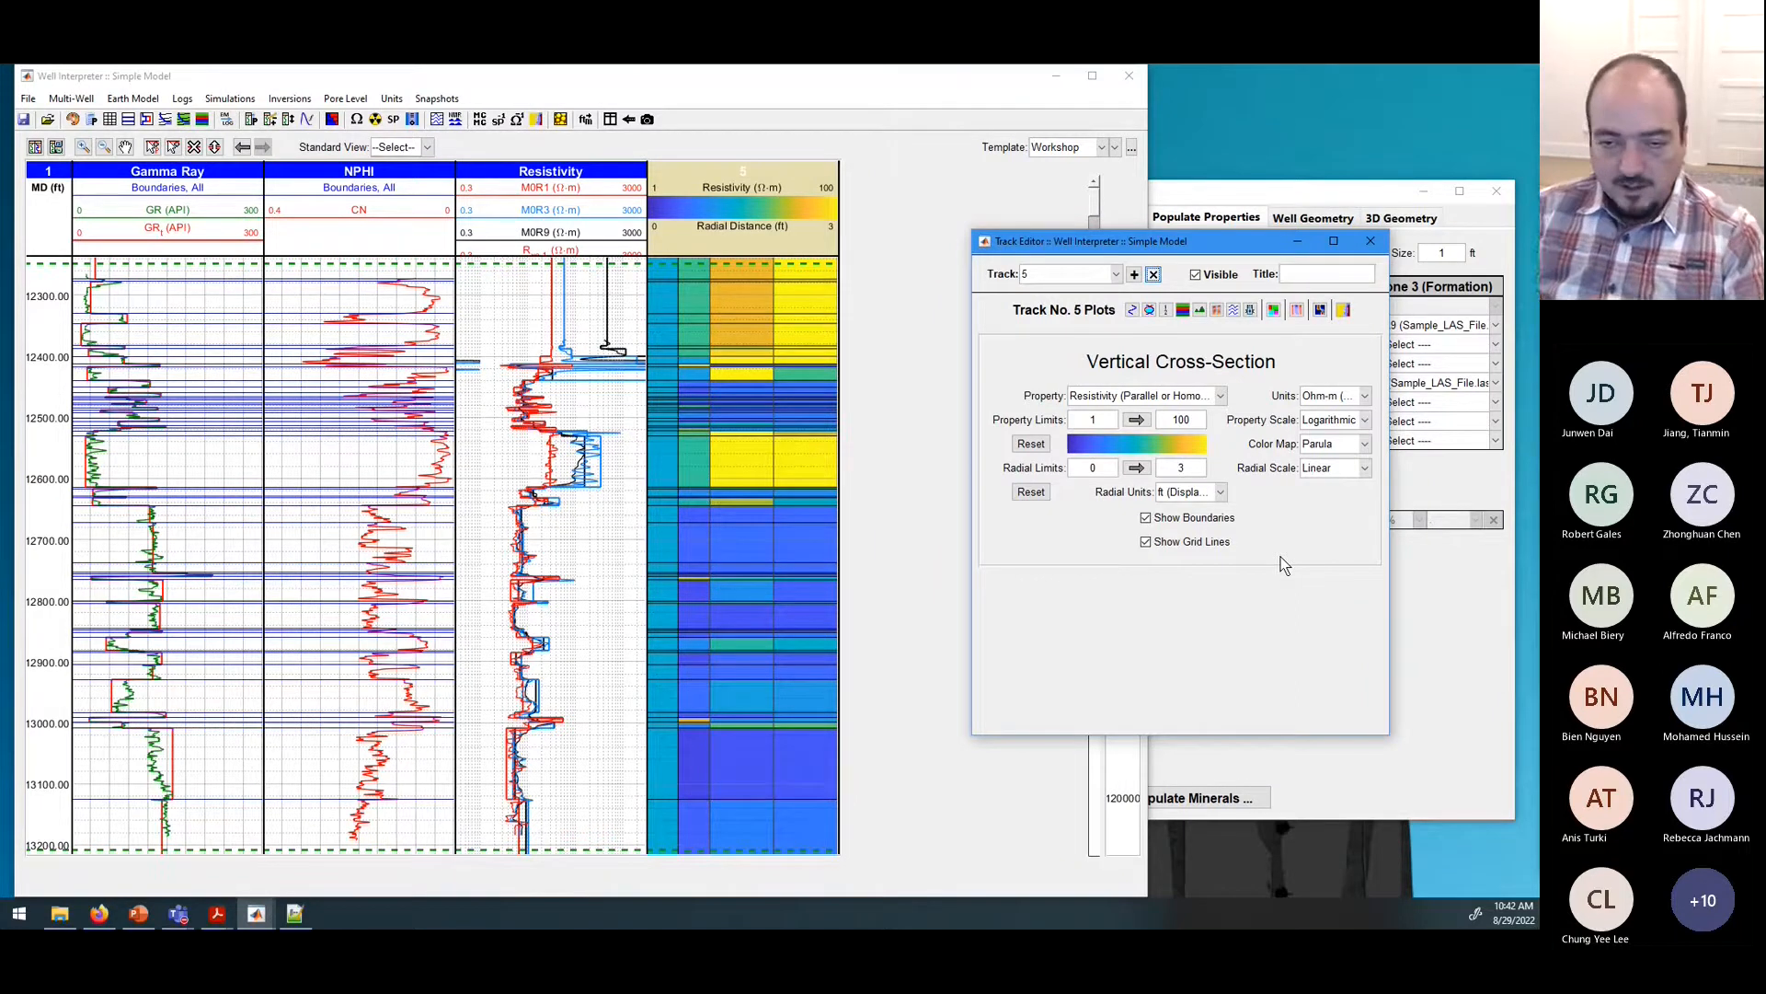
pyautogui.moveTo(1147, 163); pyautogui.dragTo(983, 237)
pyautogui.click(1370, 241)
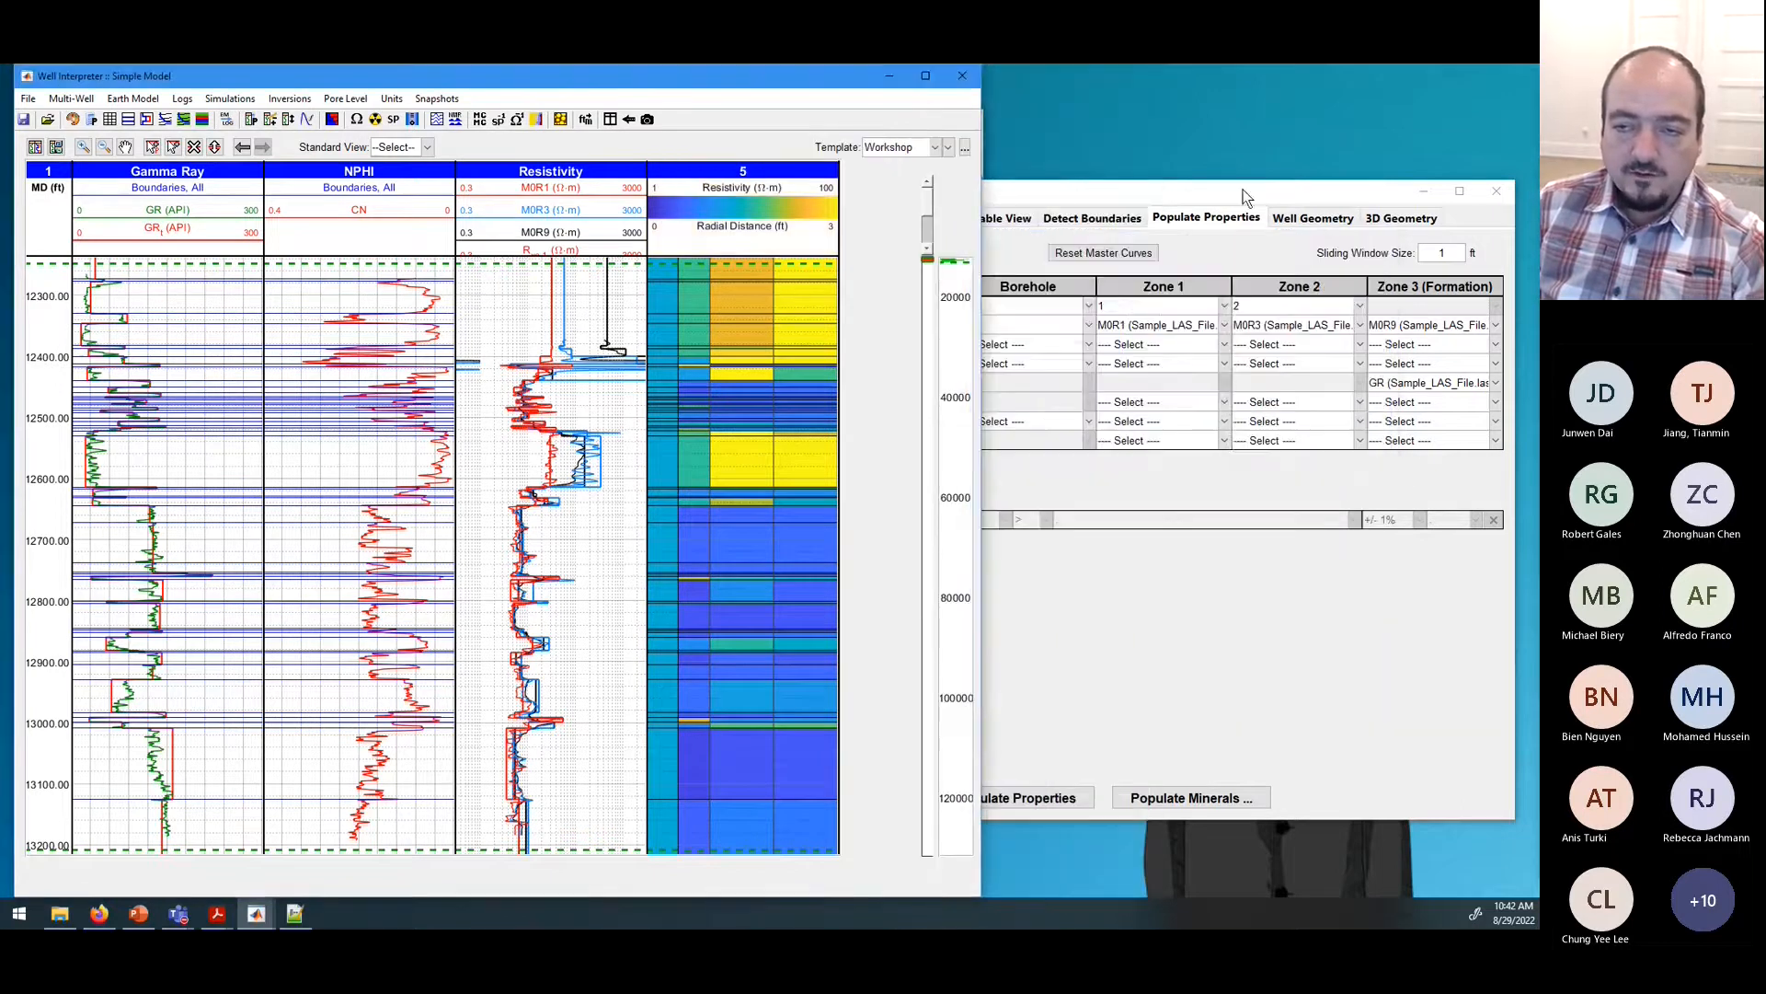
# Step: Set the borehole radius in the Earth Model Builder to the CAL log from Sample_LAS_File.las
pyautogui.click(1234, 194)
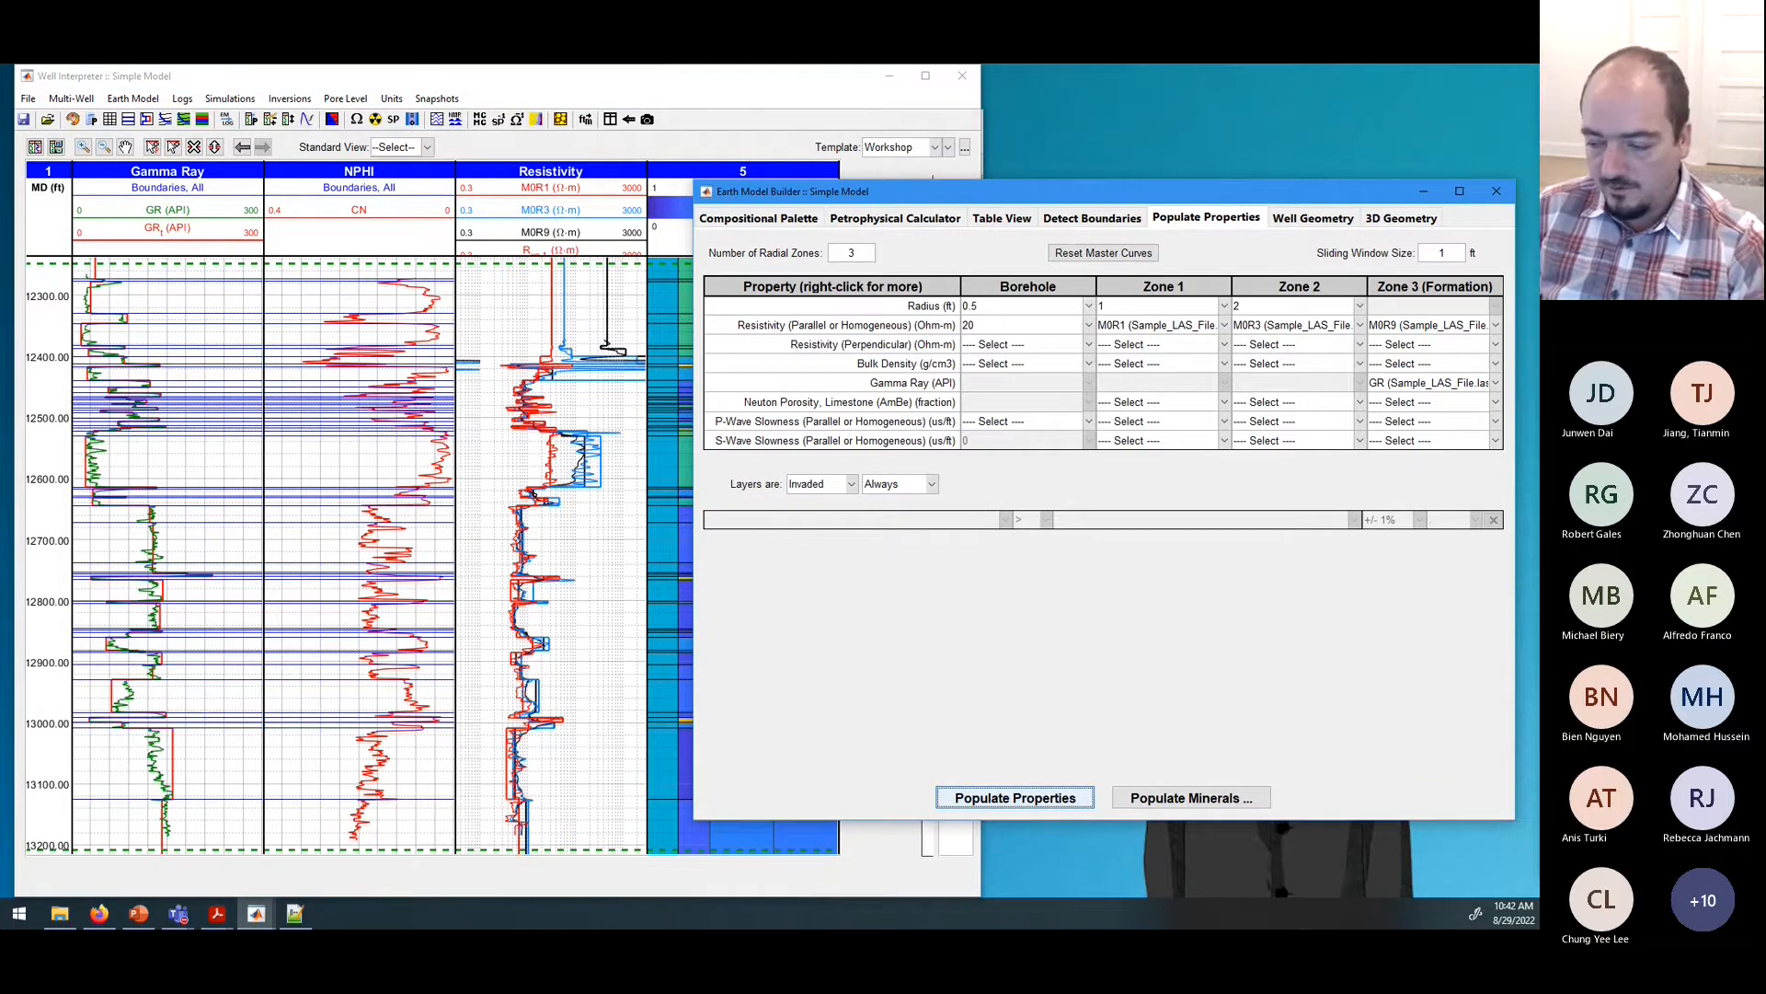
pyautogui.hotkey('alt', 'Tab')
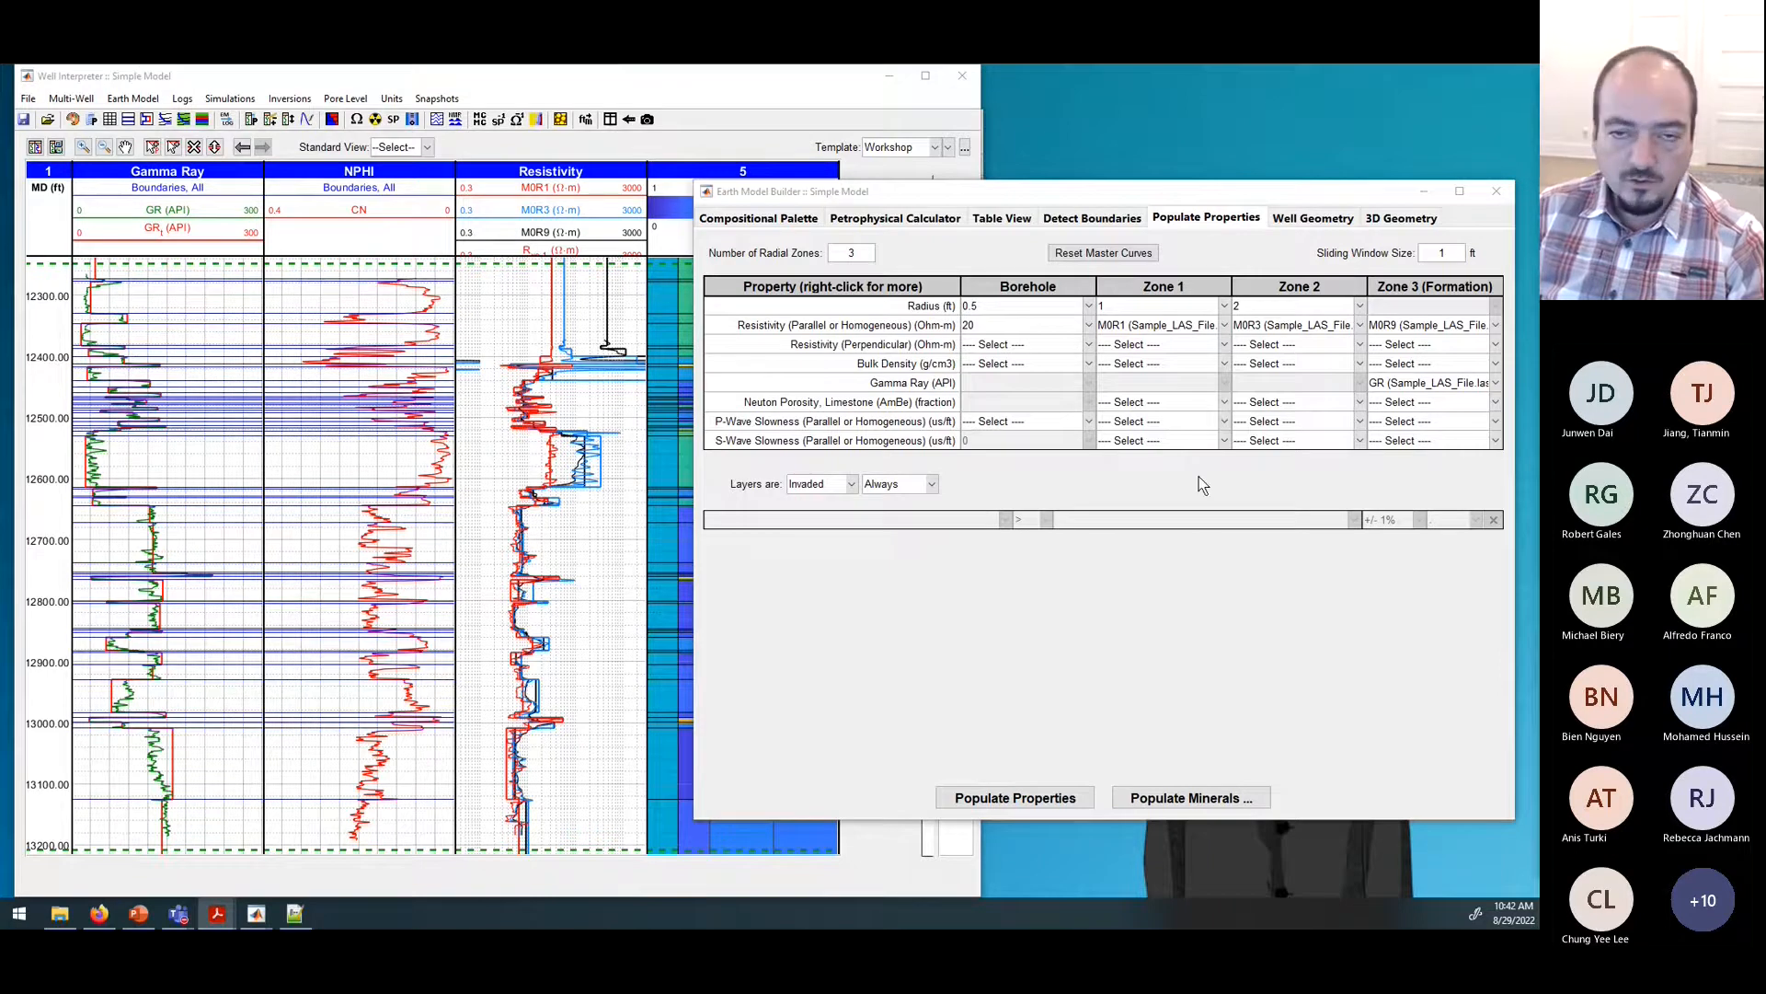
pyautogui.click(1089, 305)
pyautogui.click(1042, 389)
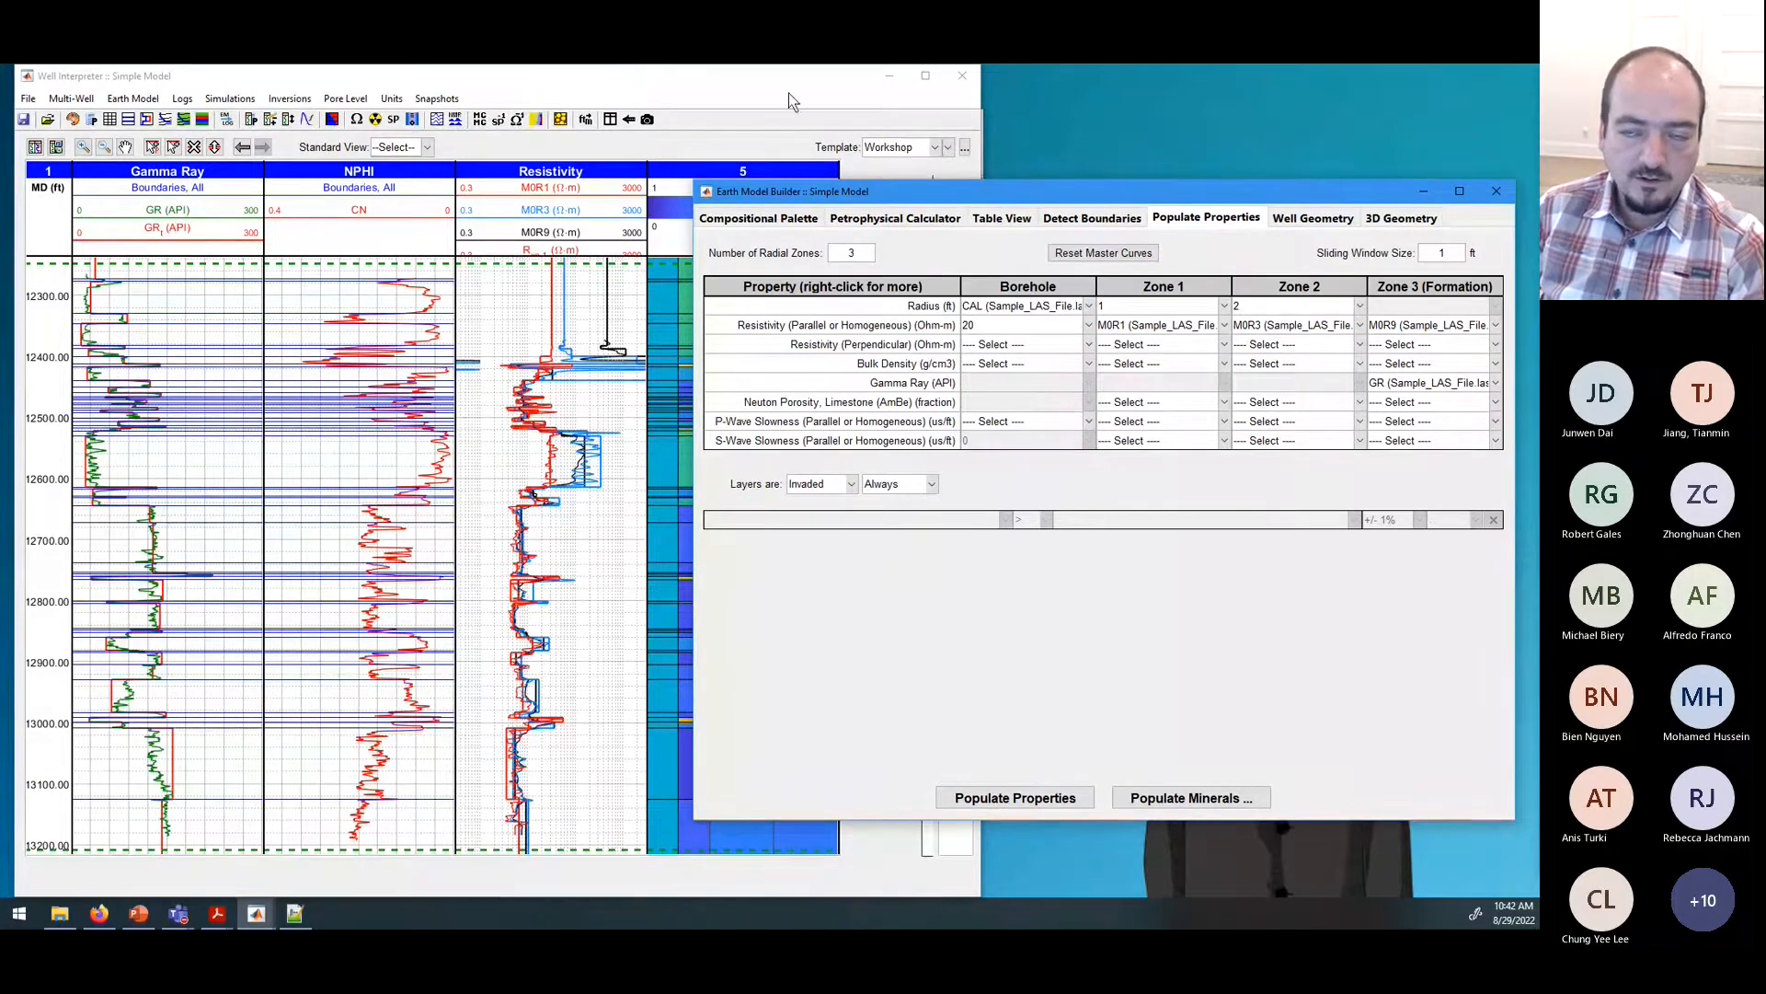
# Step: Open the custom log calculations from the main well window and activate the Custom Calculation section
pyautogui.click(976, 201)
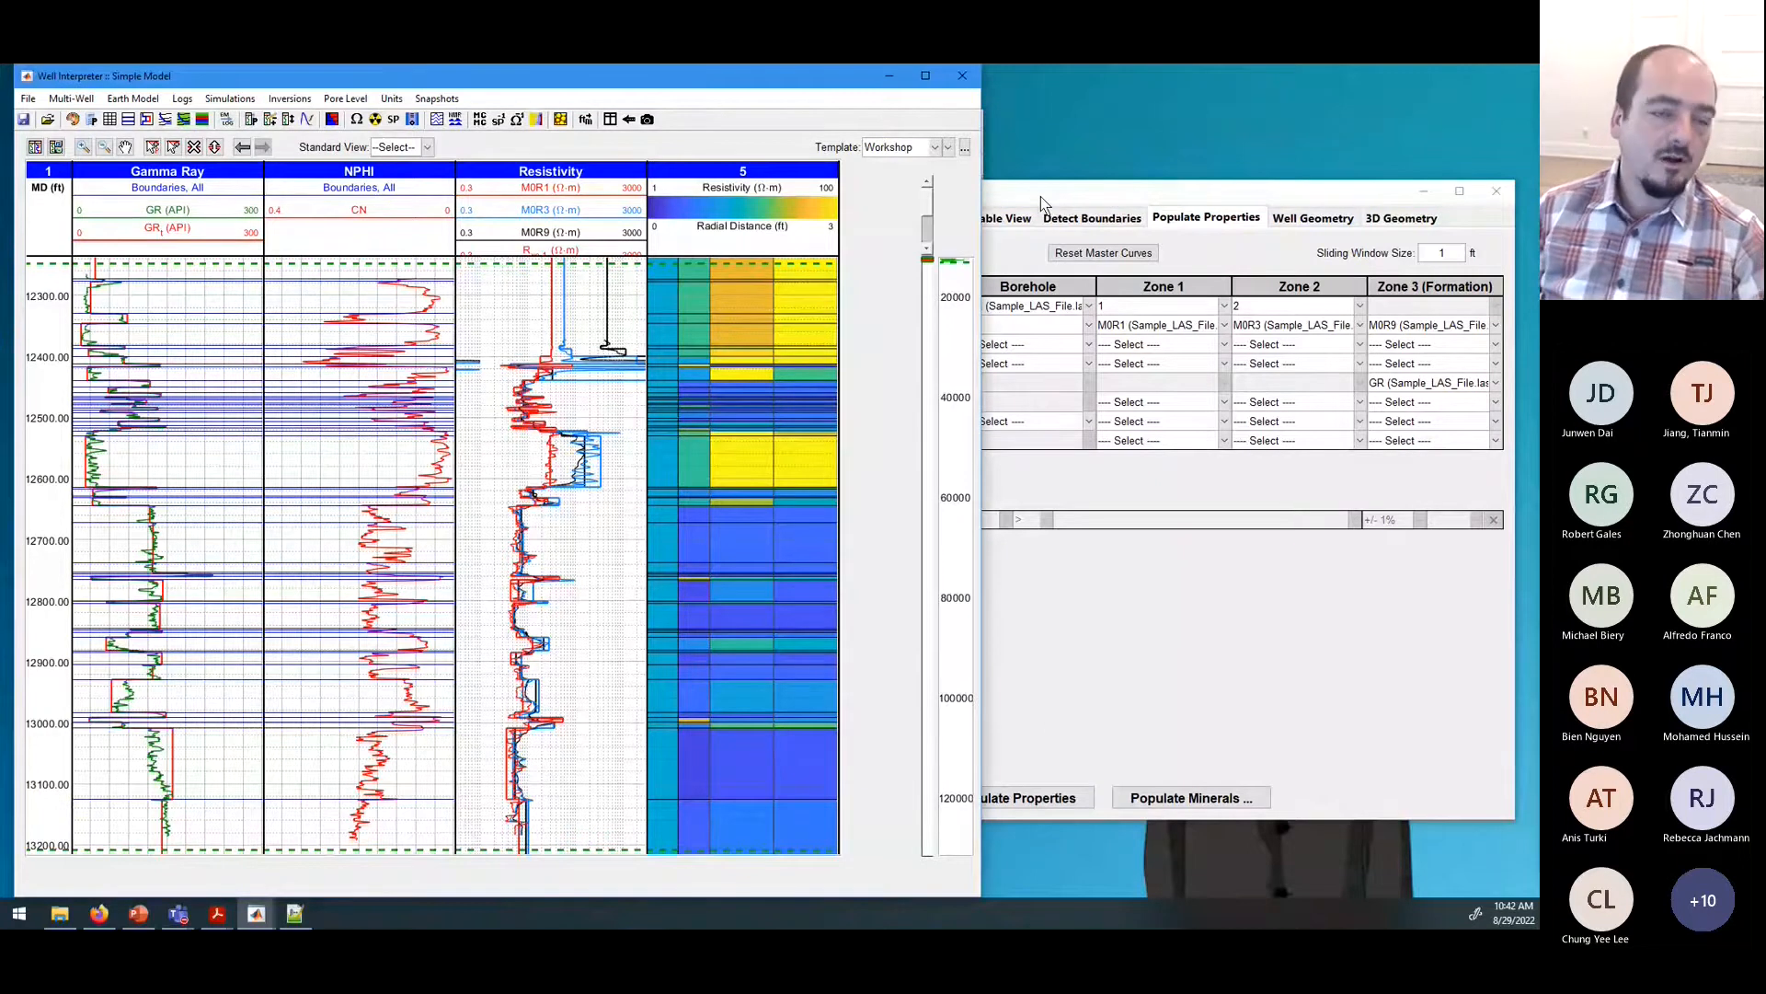
pyautogui.click(188, 102)
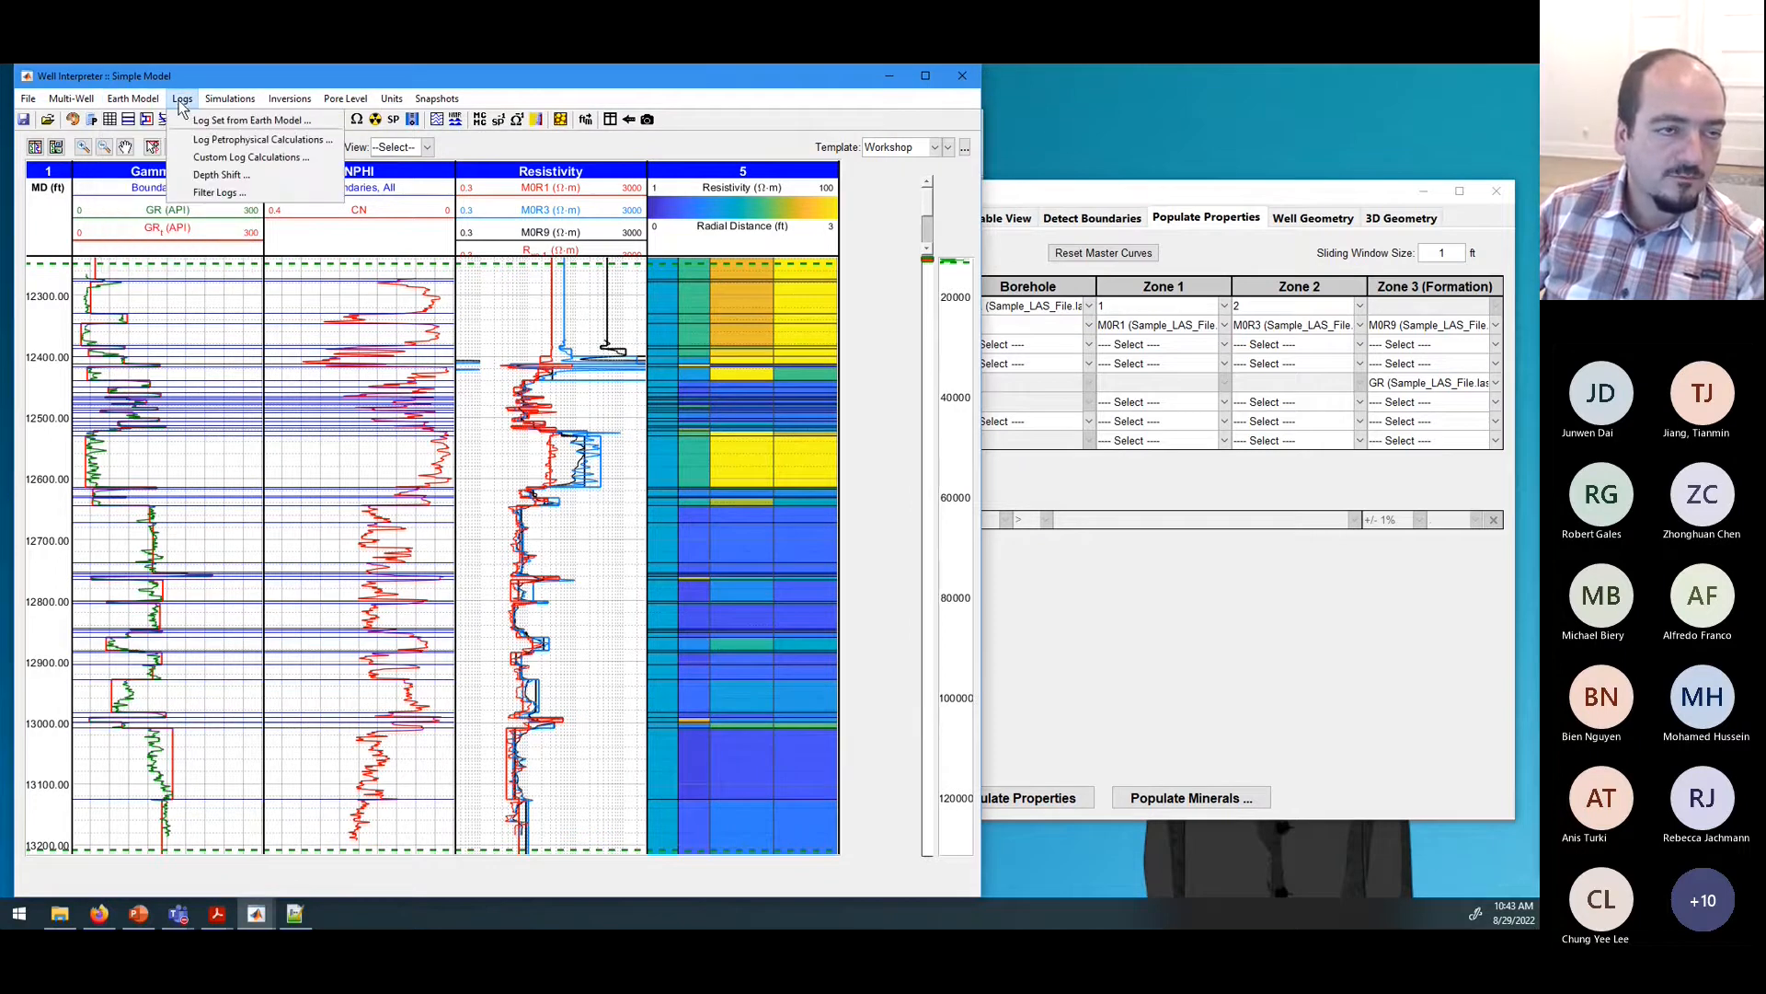
pyautogui.moveTo(140, 103)
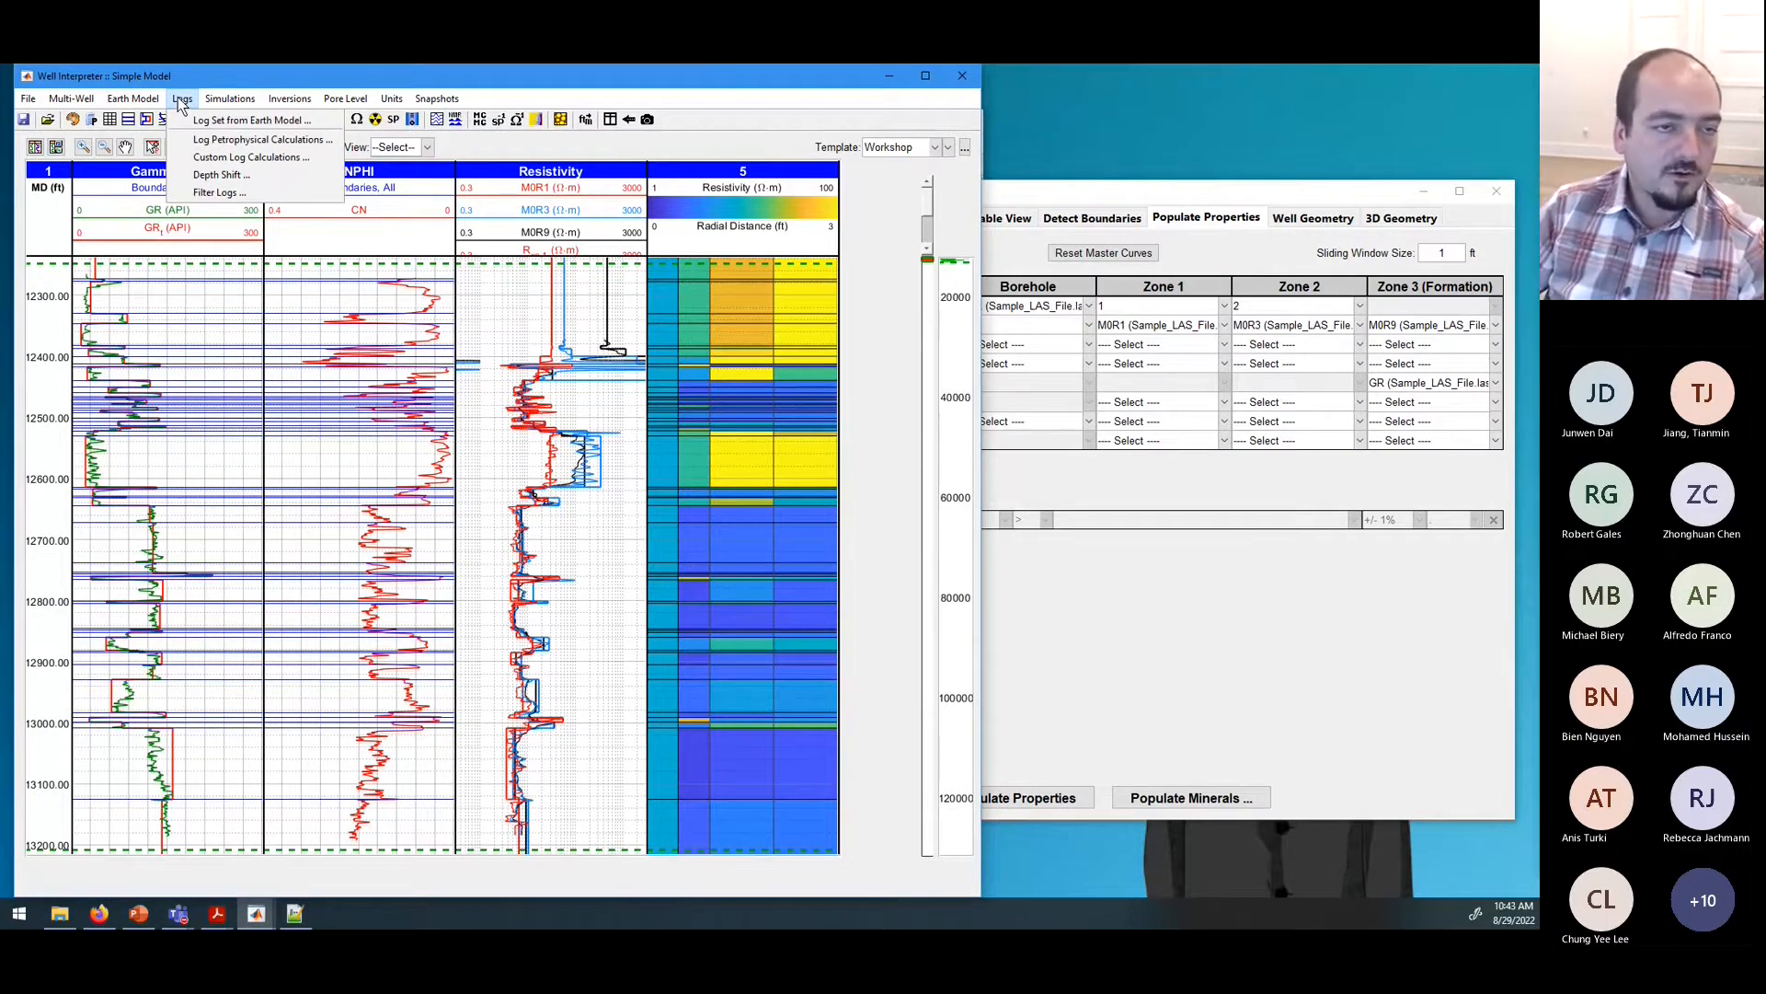
pyautogui.click(215, 158)
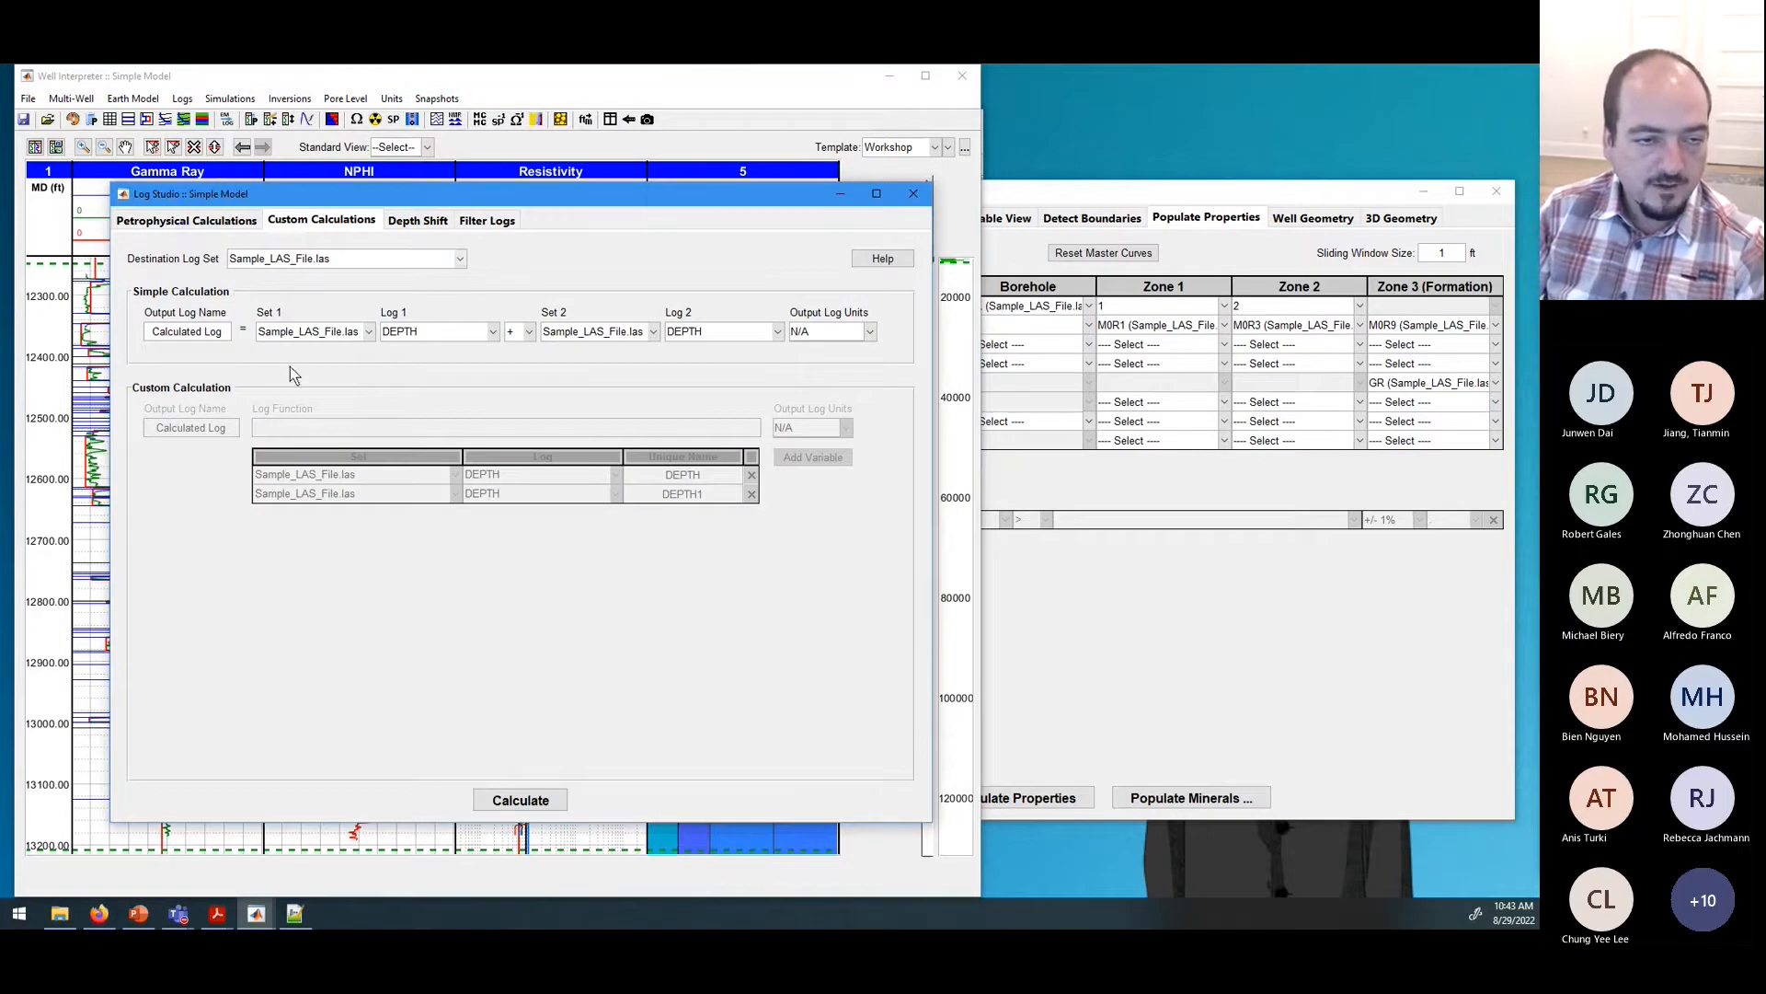
pyautogui.click(218, 501)
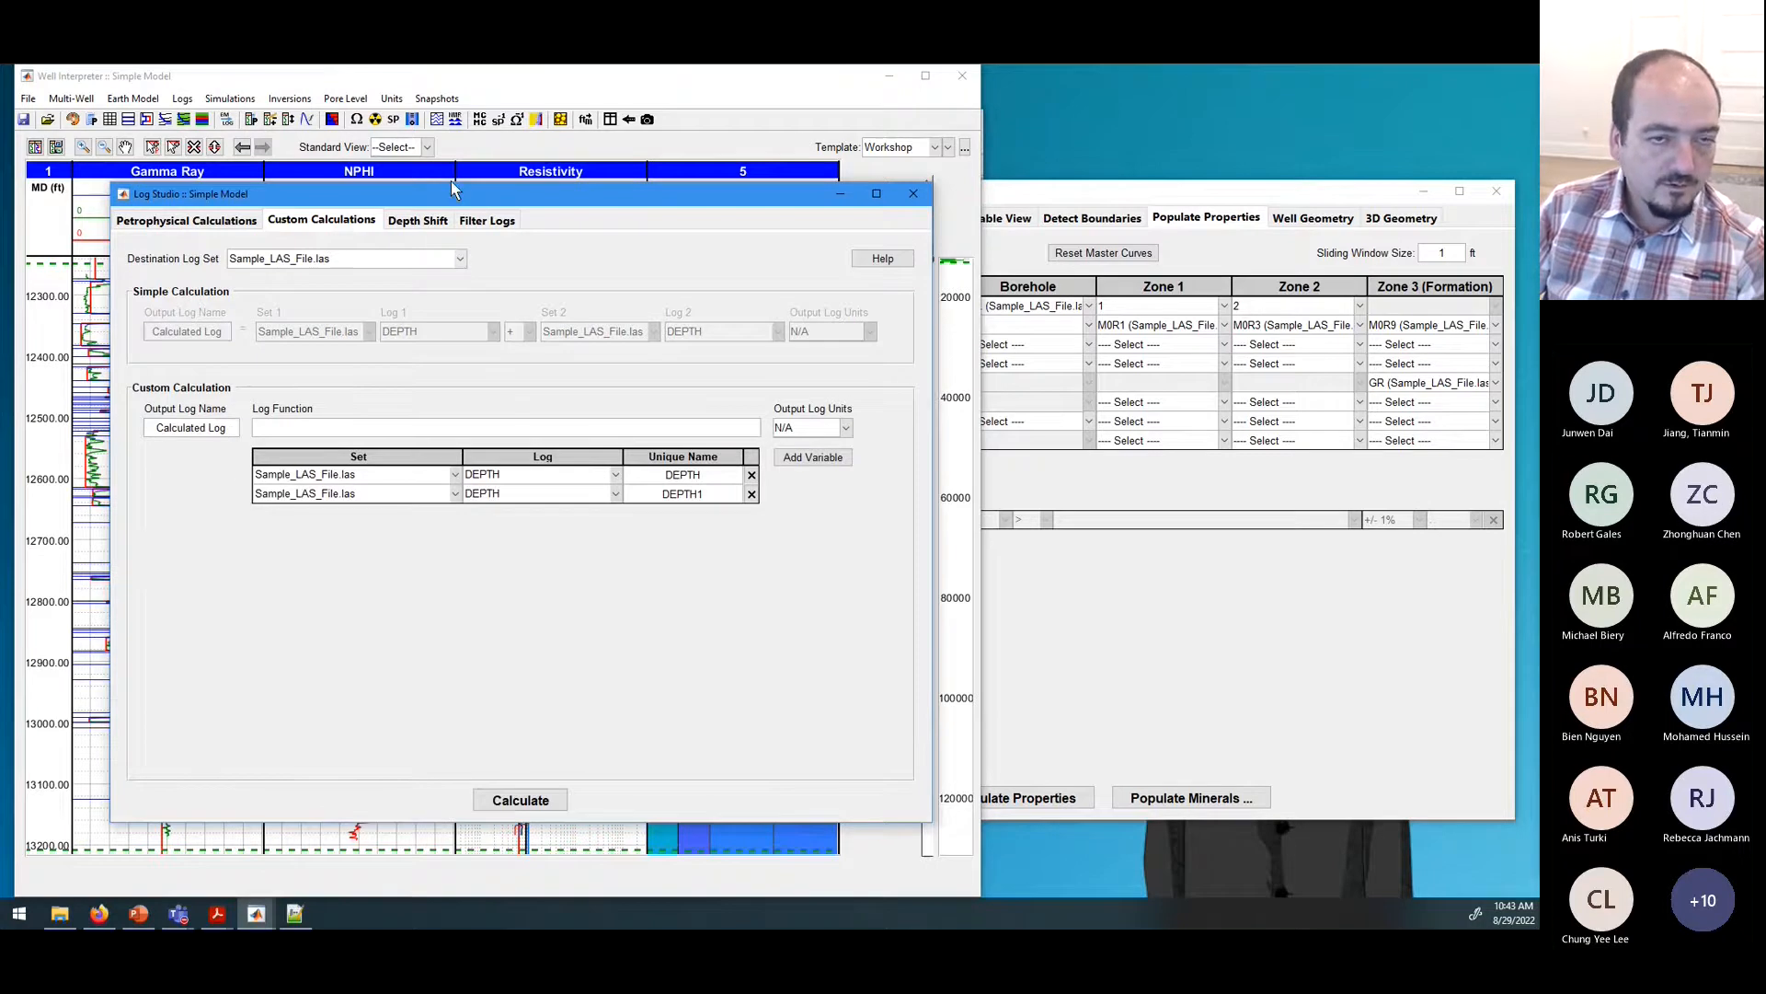
pyautogui.moveTo(471, 197); pyautogui.dragTo(760, 216)
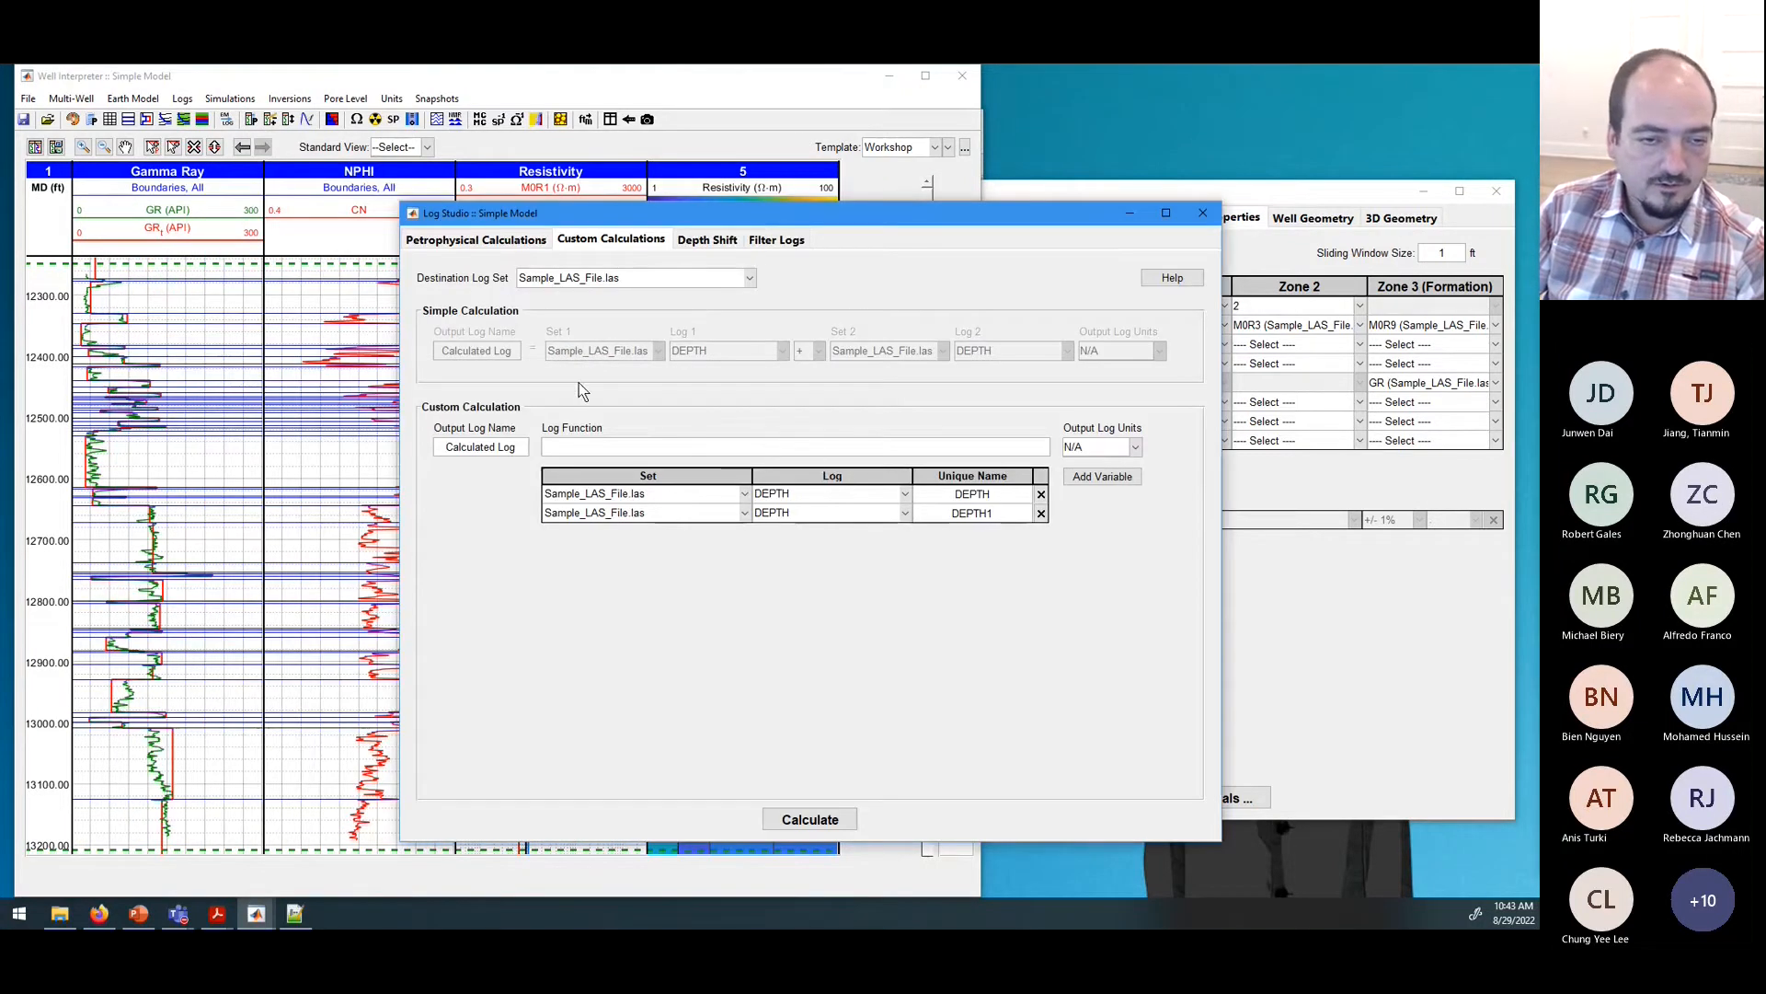
# Step: Check the arithmetic operators offered for a simple calculation and return to the Custom Calculation section
pyautogui.click(554, 368)
pyautogui.click(819, 351)
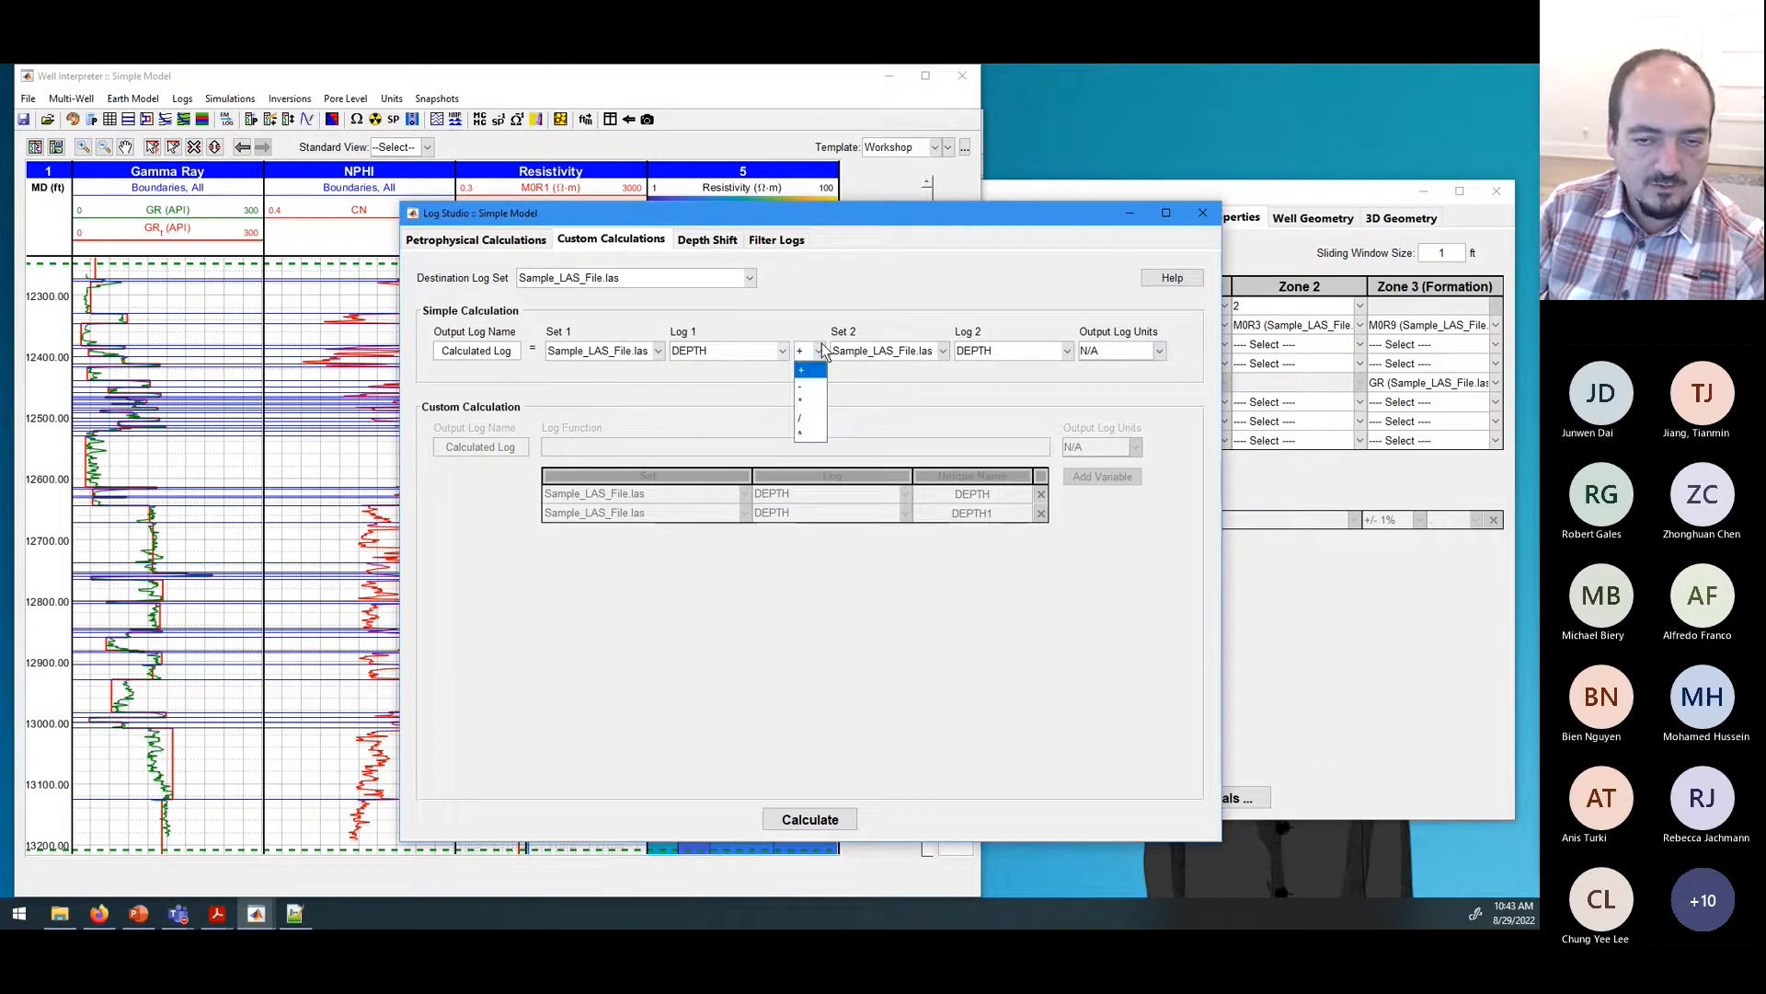
pyautogui.click(444, 523)
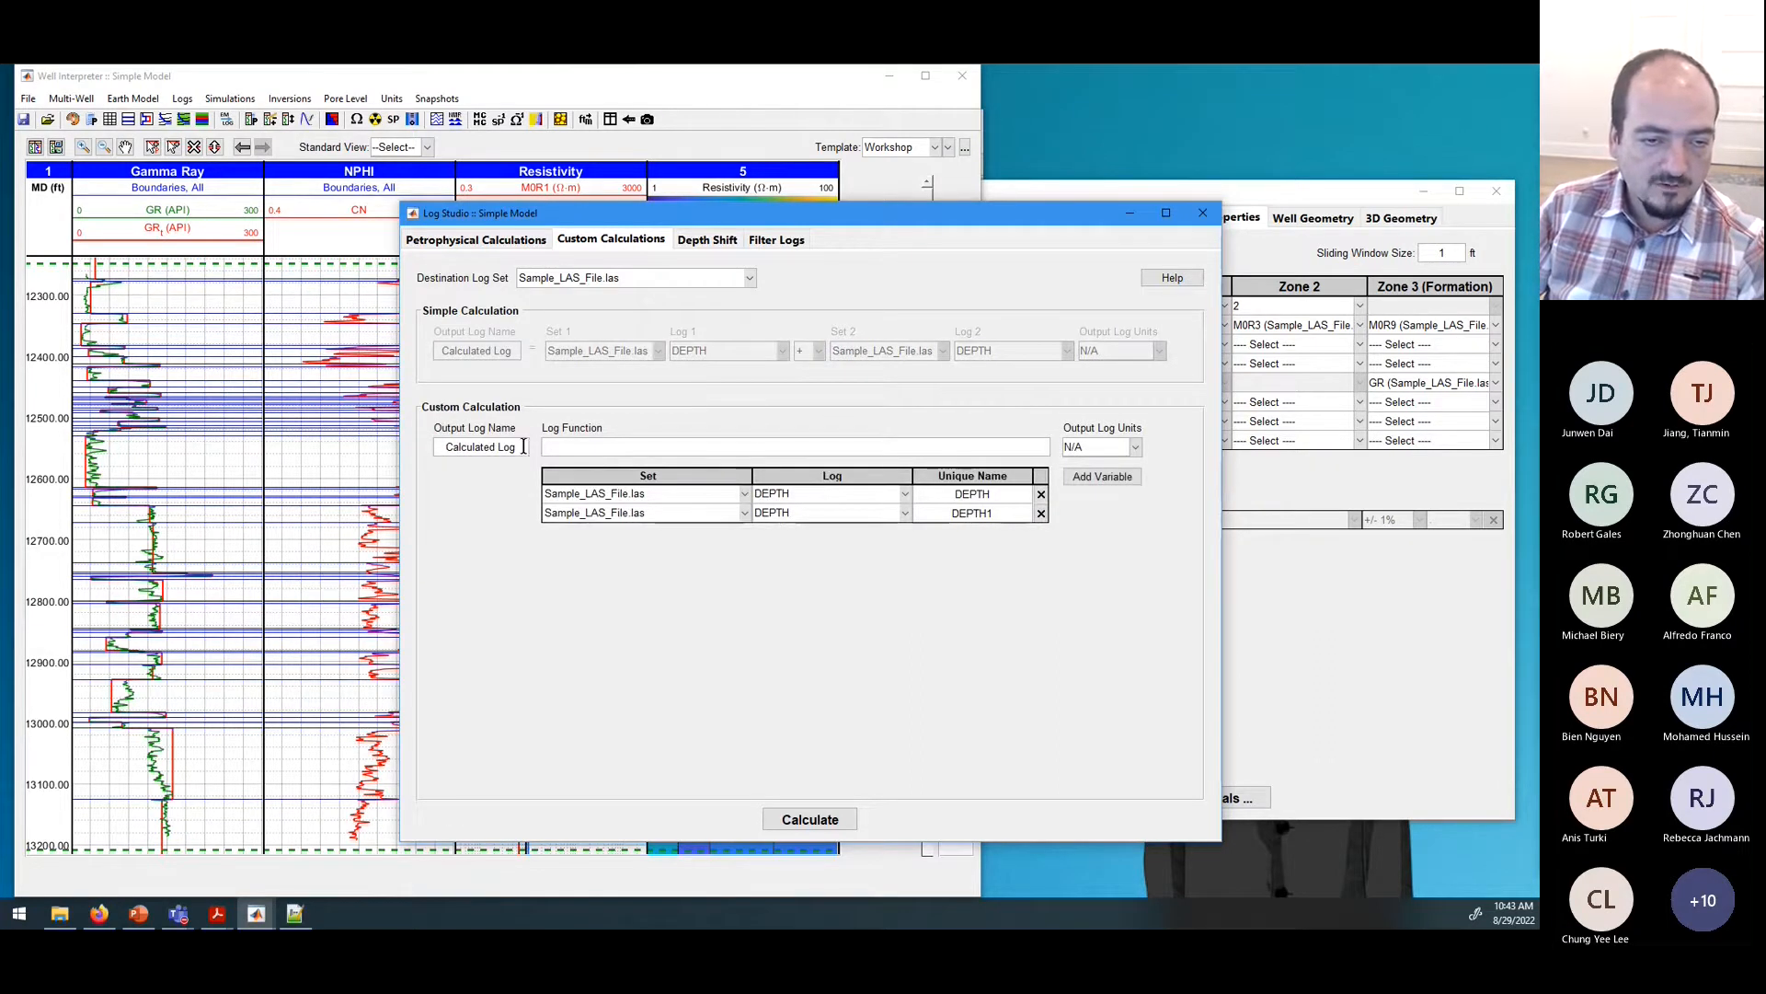
# Step: Name the custom calculation's output log RAD
pyautogui.moveTo(523, 446); pyautogui.dragTo(446, 448)
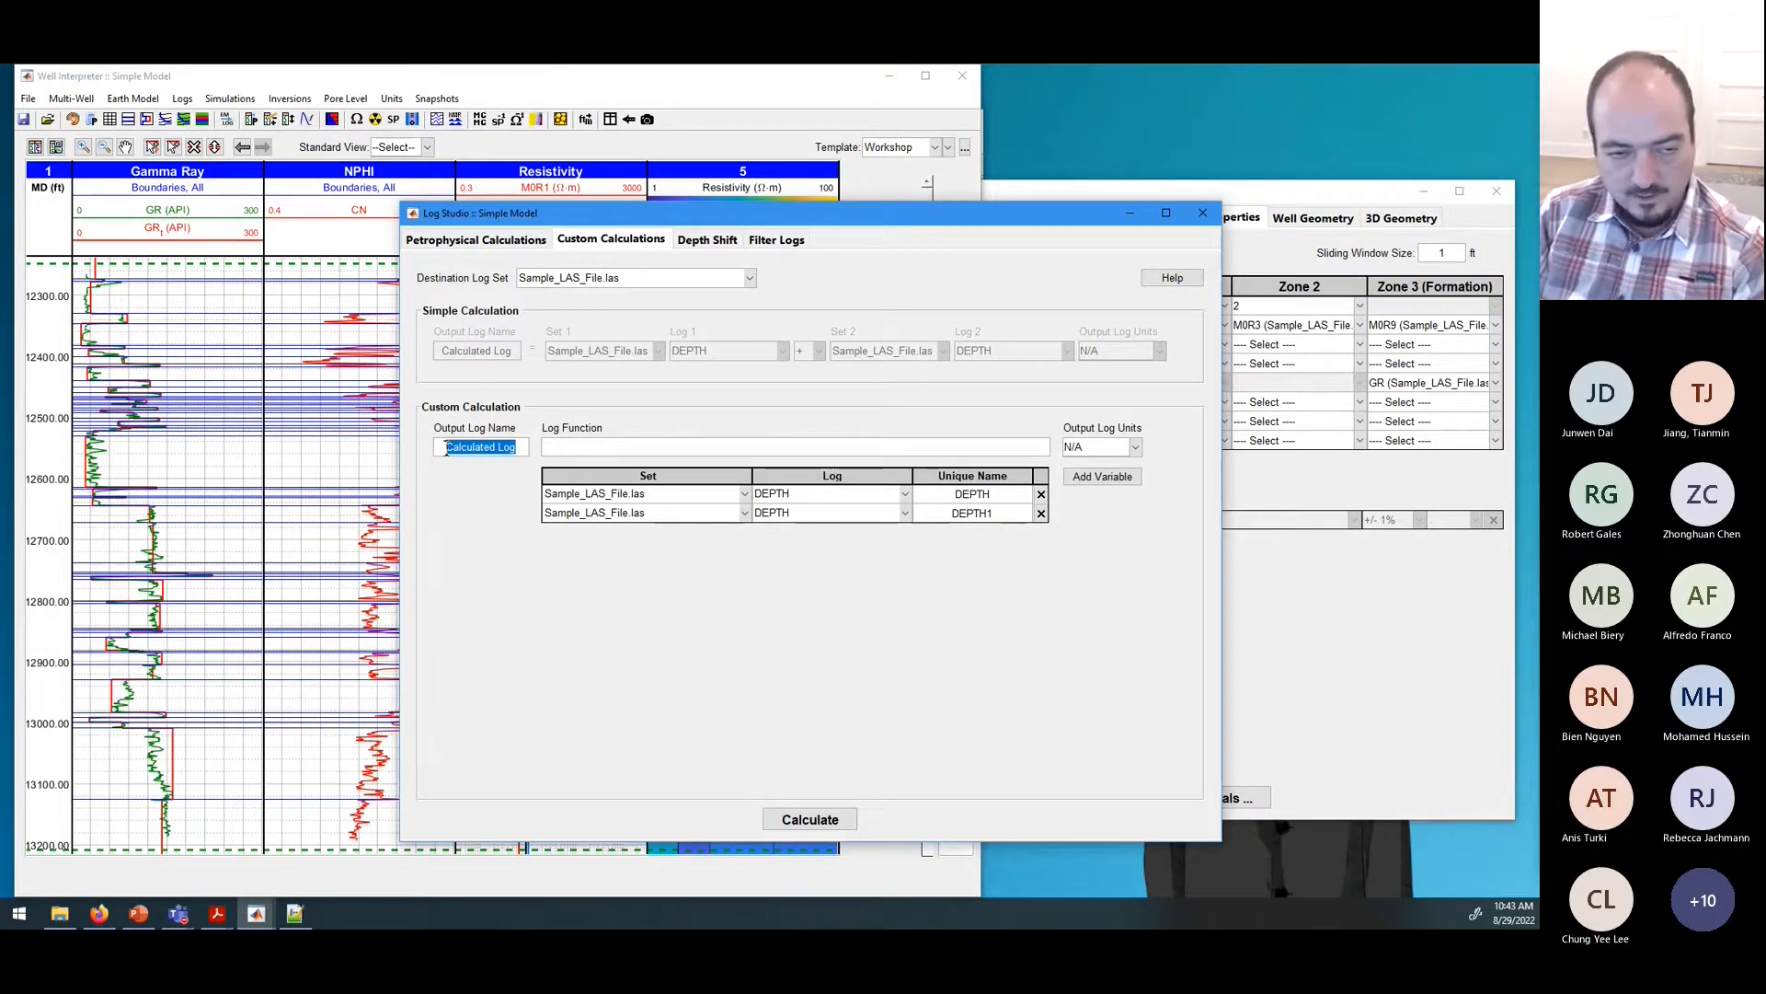
pyautogui.write('RAR')
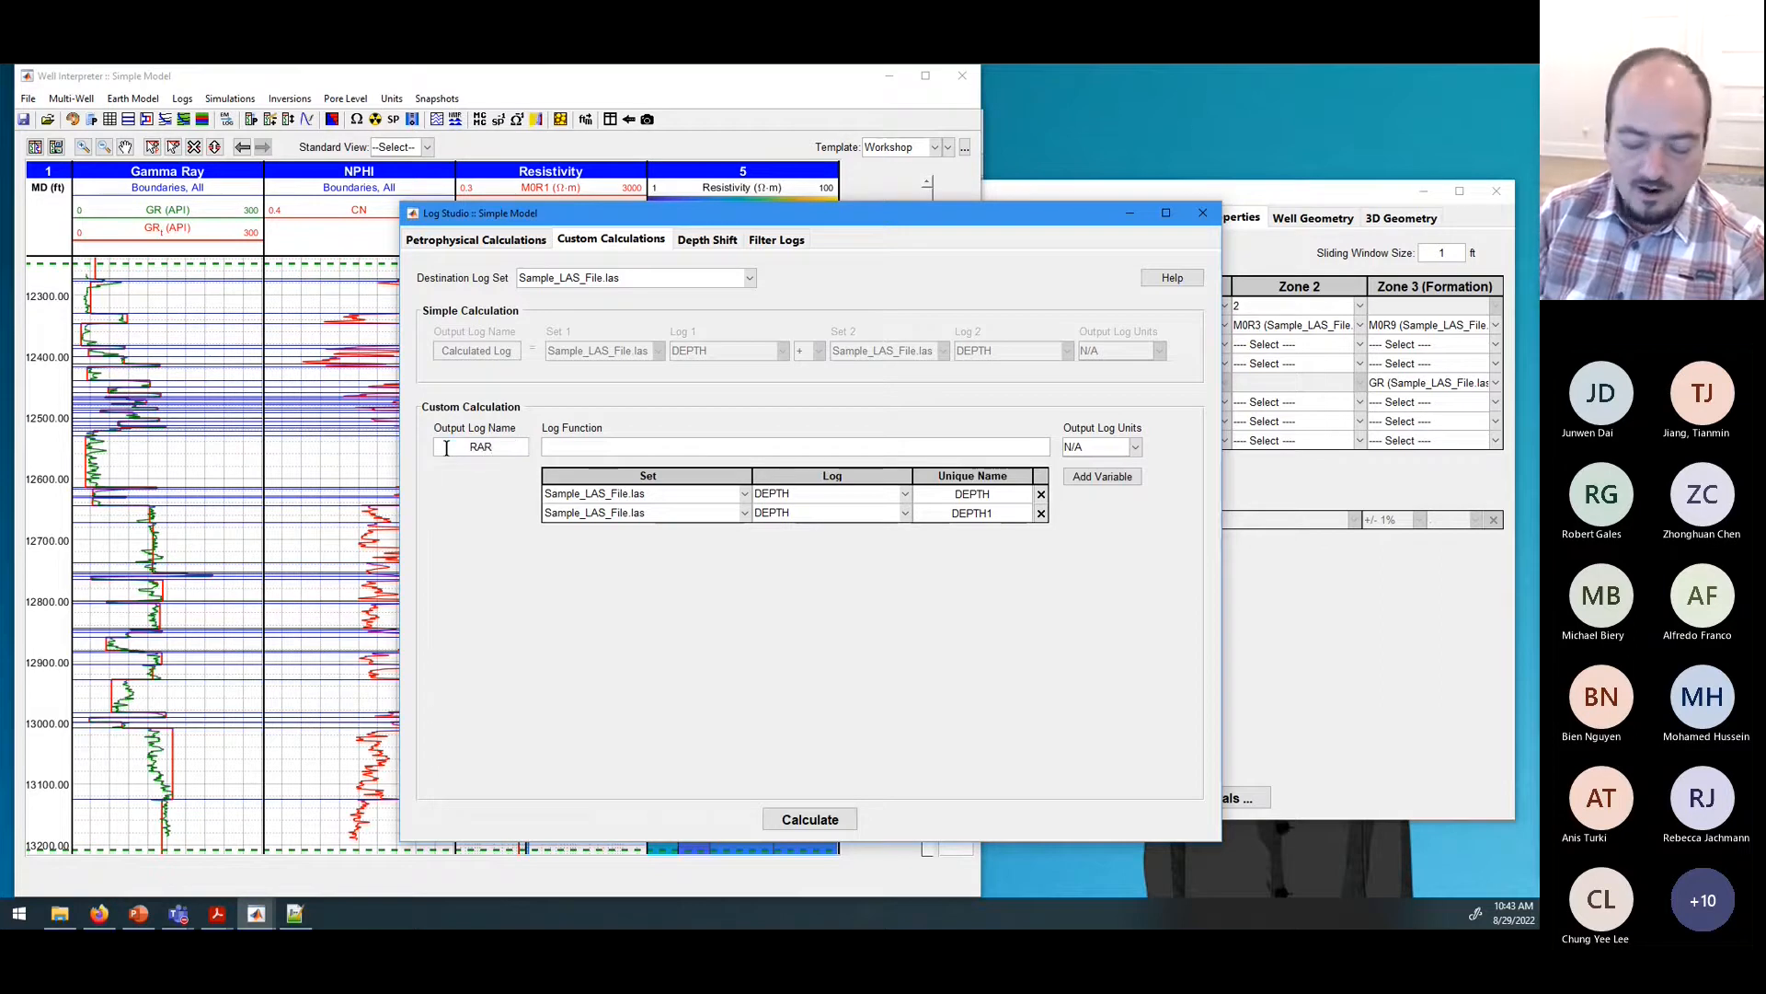
pyautogui.press('BackSpace')
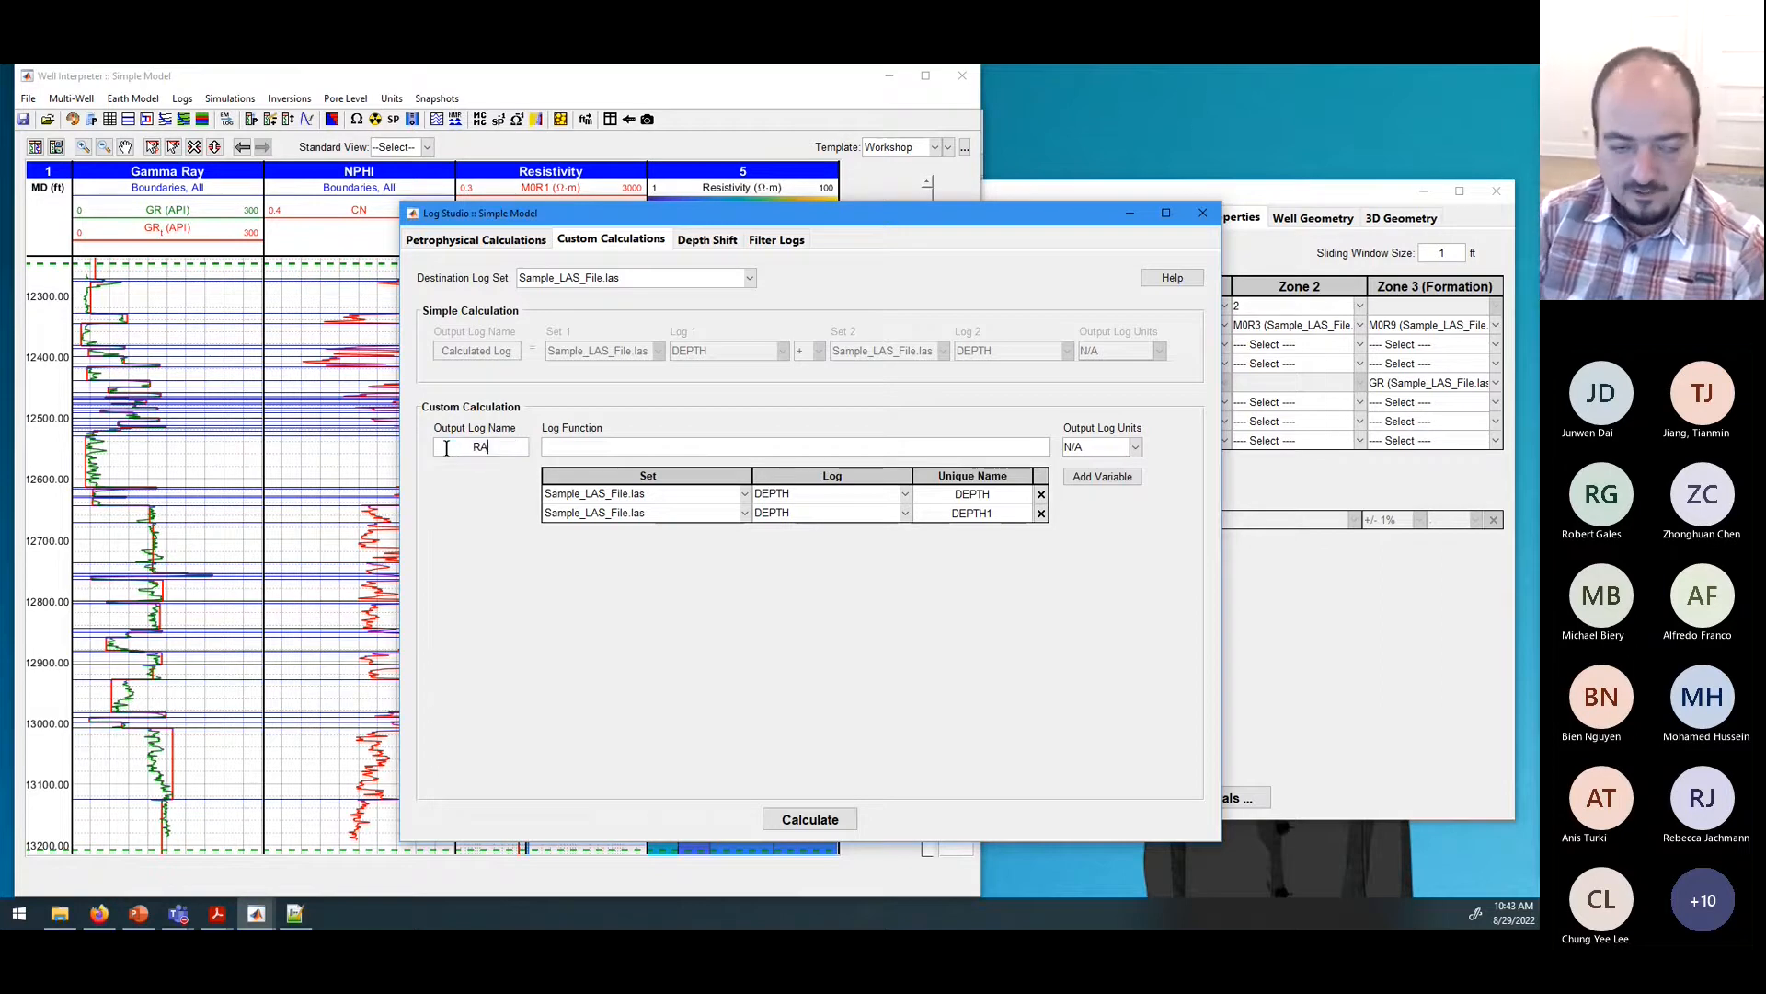
pyautogui.write('D')
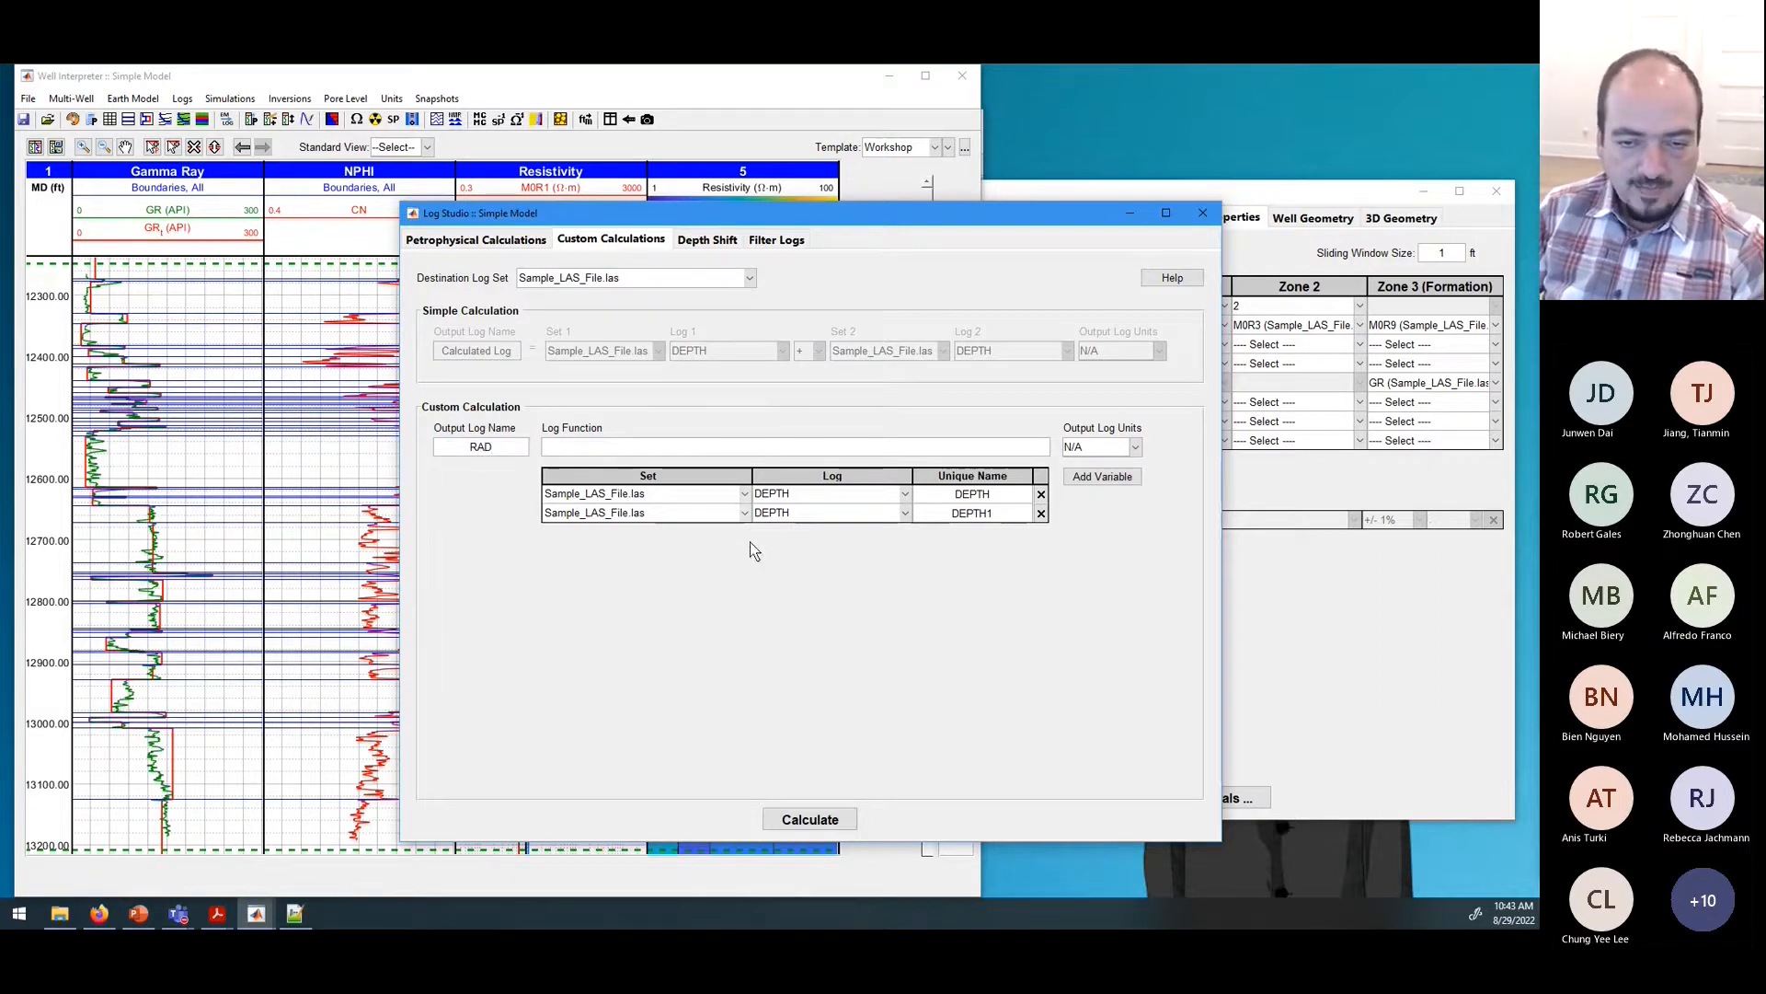
# Step: Try adding and removing variable rows in the custom calculation, leaving only the first variable
pyautogui.click(906, 515)
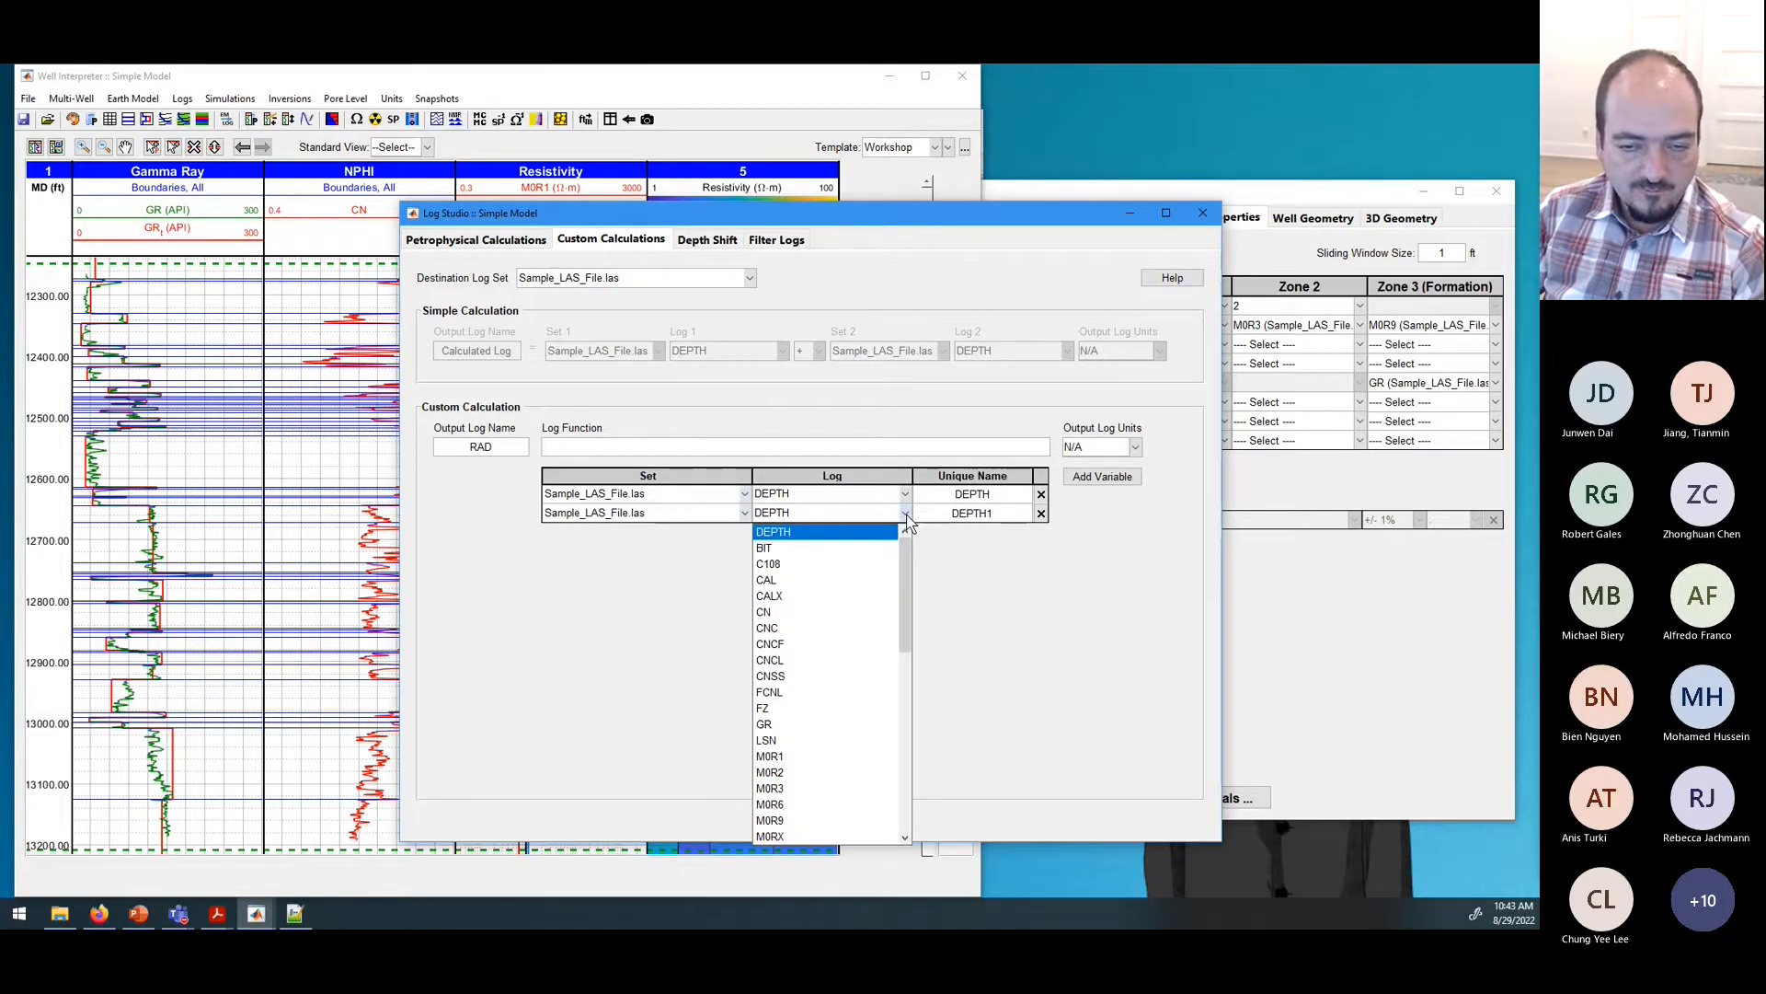
pyautogui.click(1040, 514)
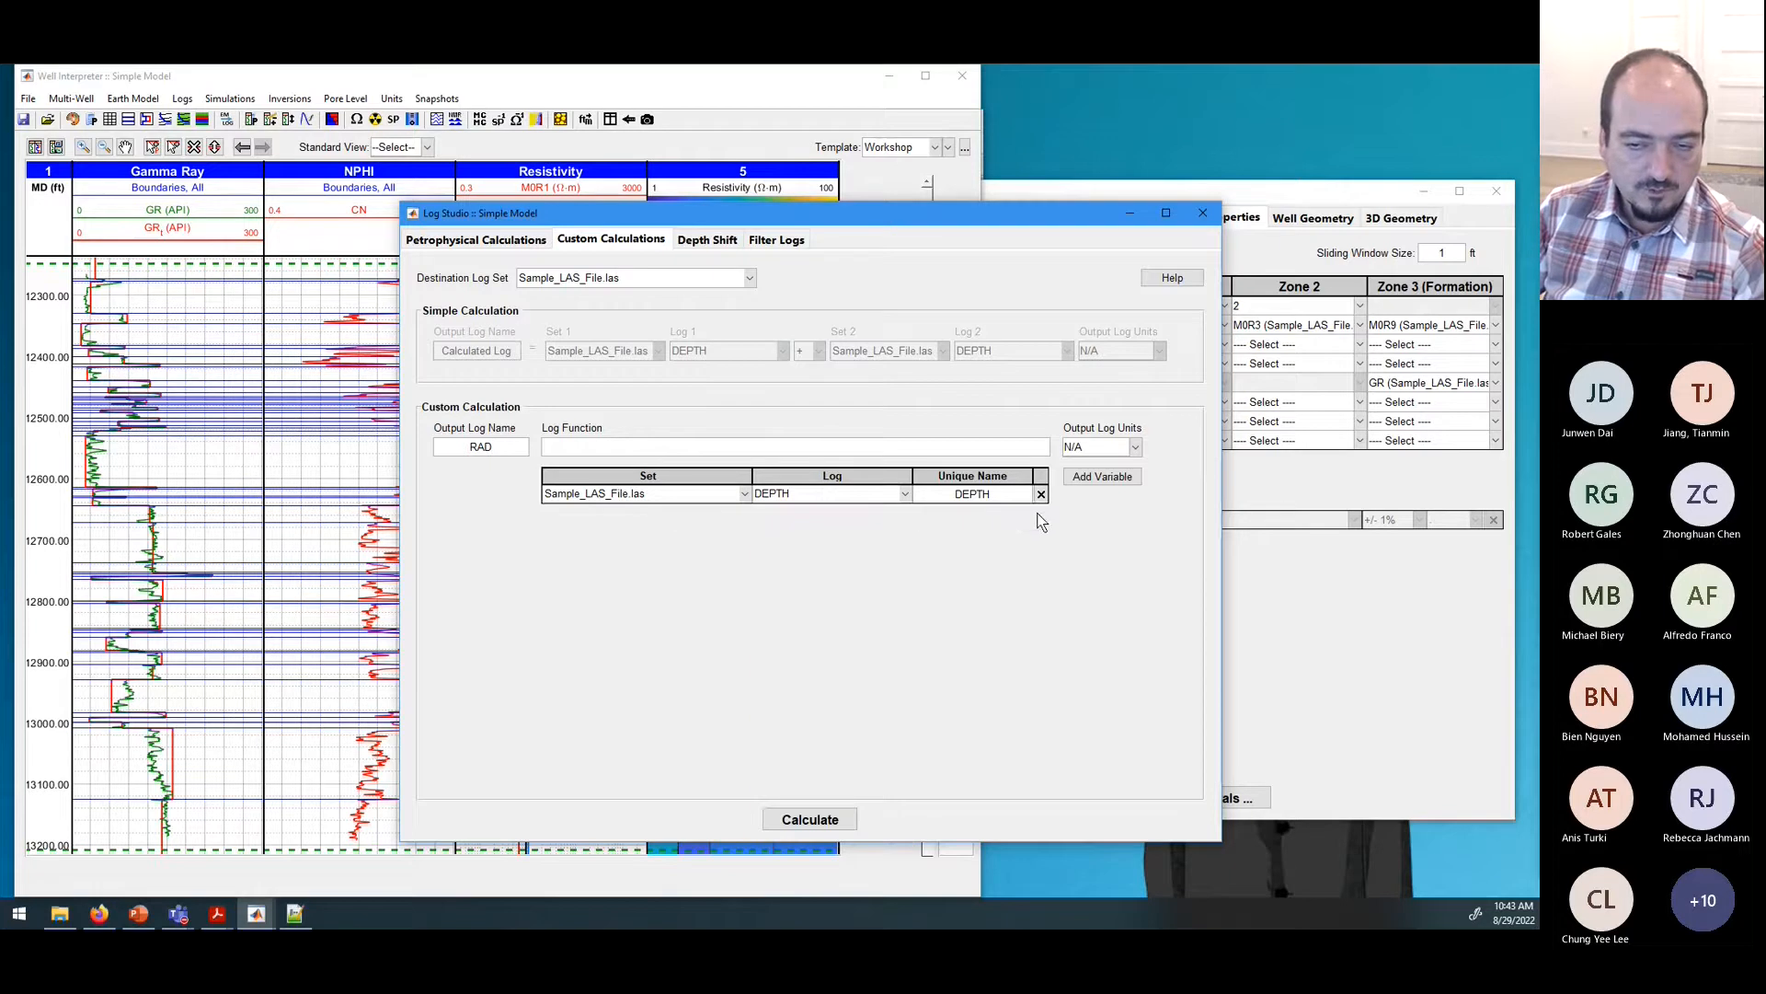
pyautogui.click(1102, 477)
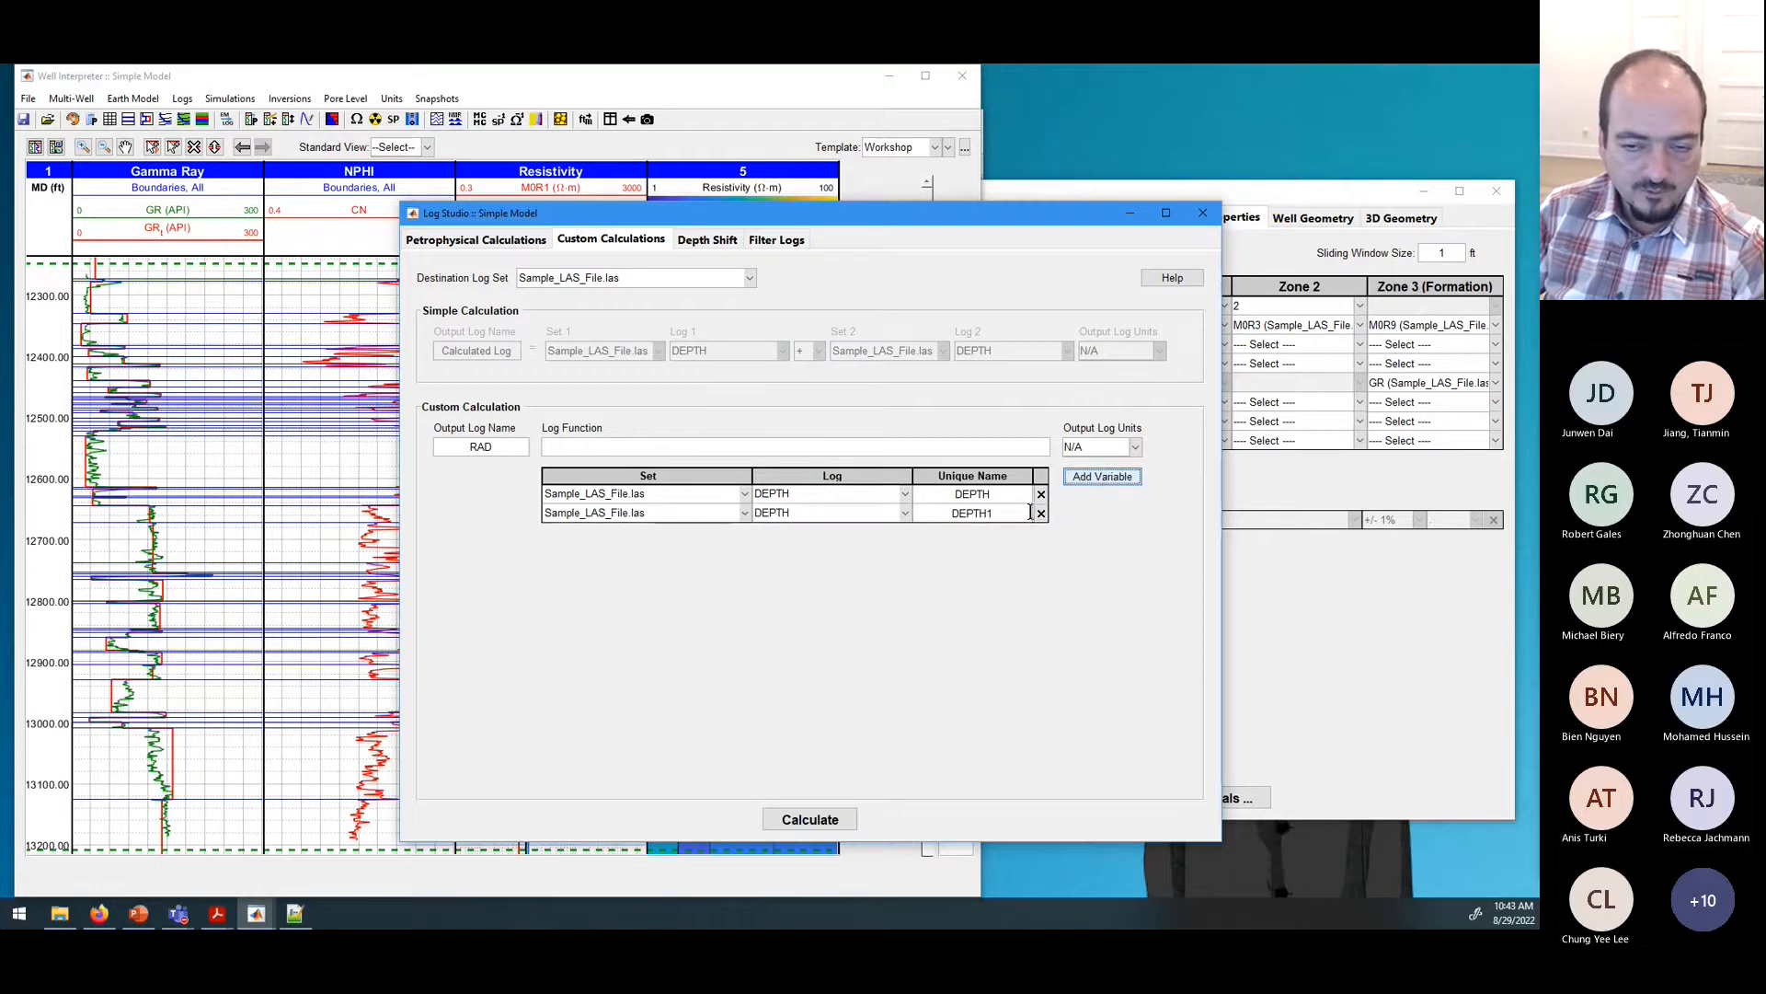
pyautogui.click(1040, 513)
pyautogui.click(1100, 479)
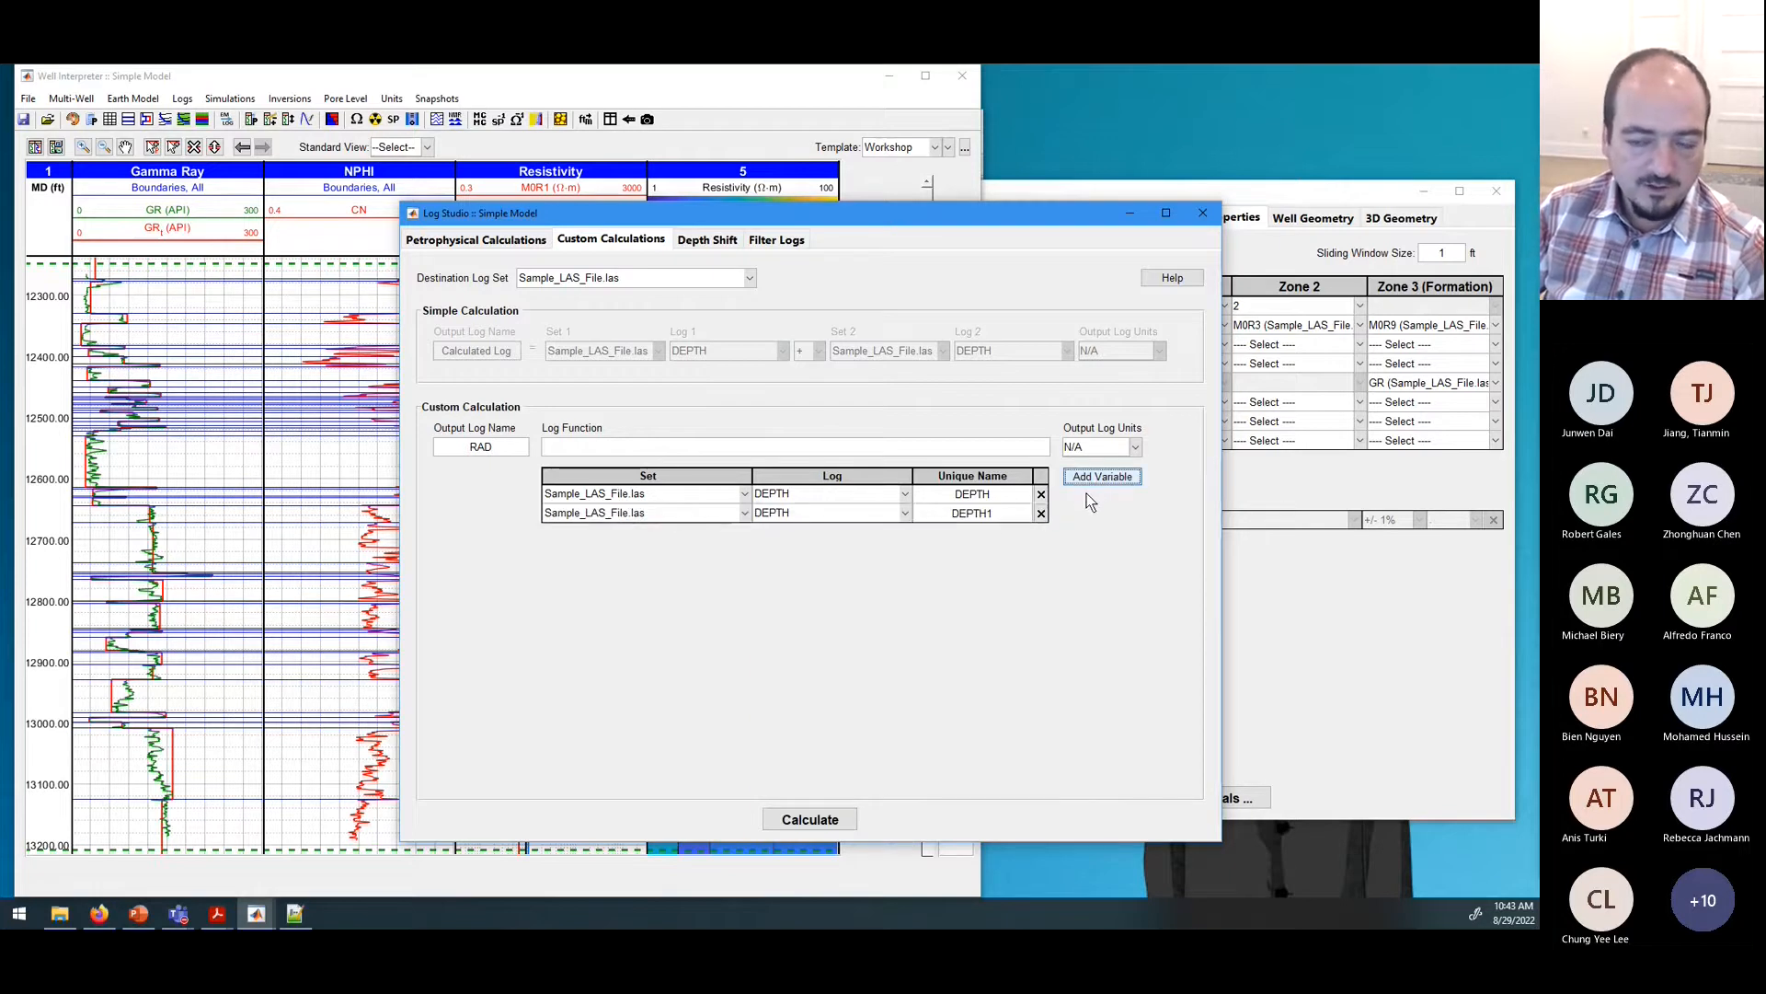
pyautogui.click(1041, 513)
# Step: Assign the CAL log to the remaining variable and enter CAL/2 as the log function
pyautogui.click(905, 498)
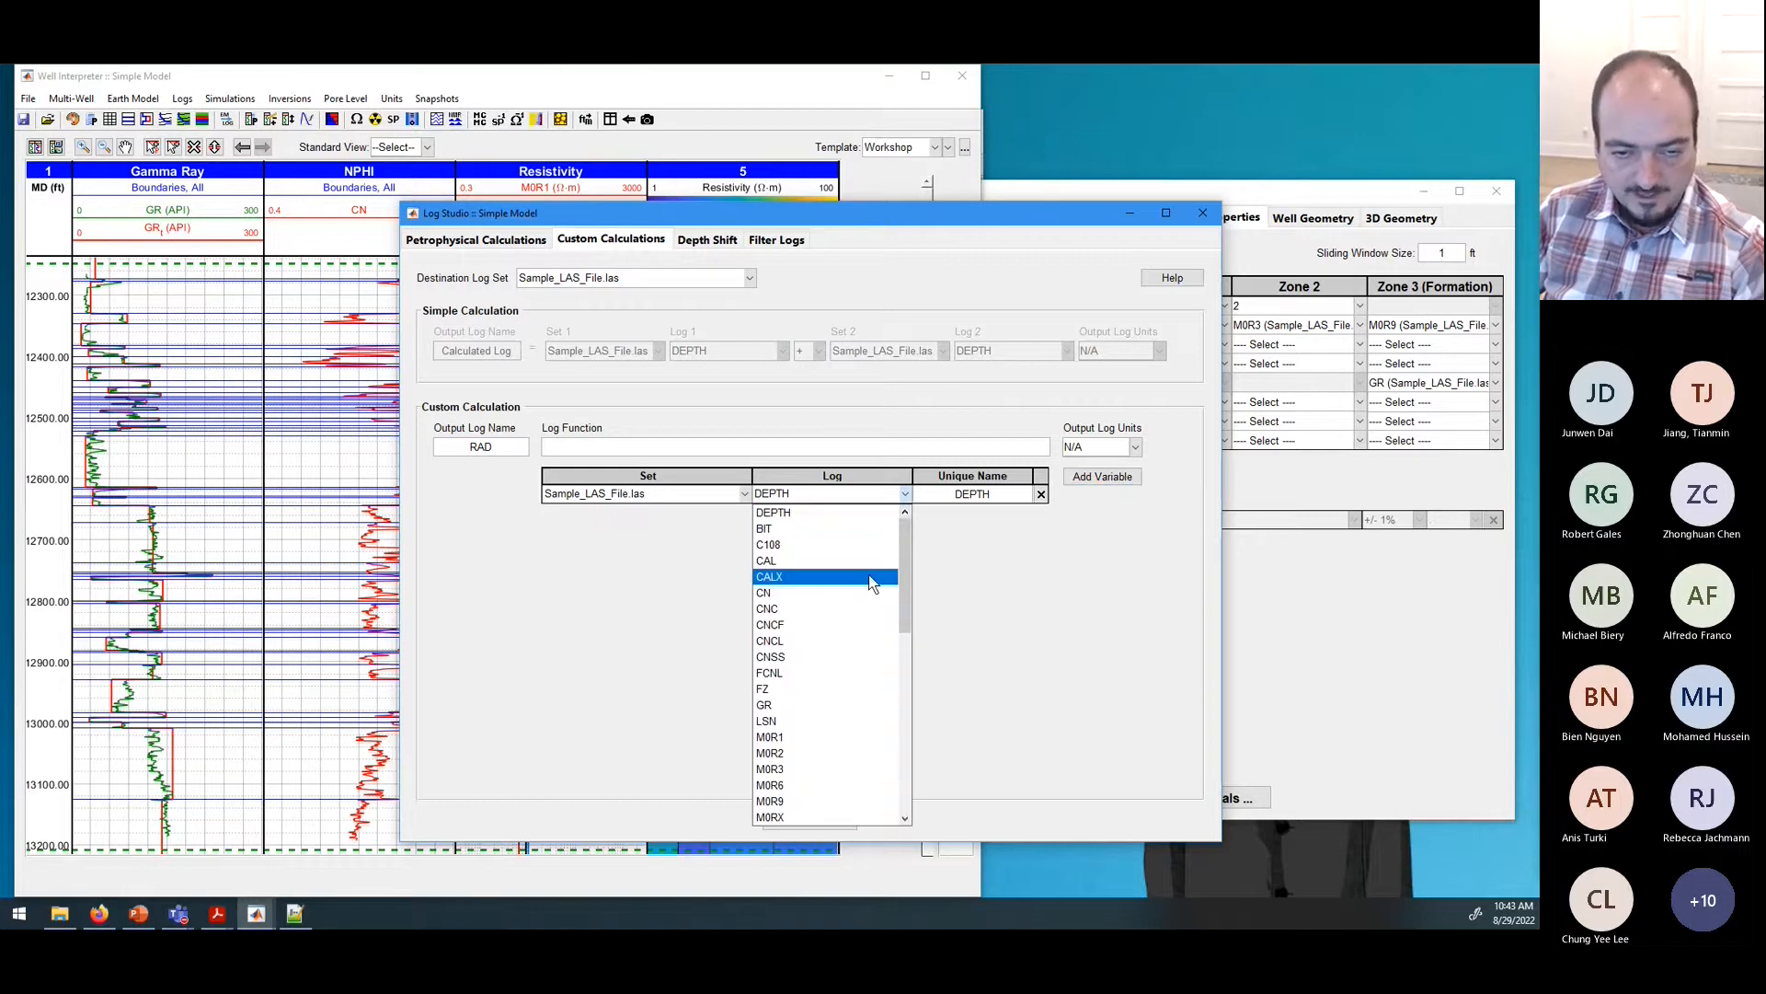
pyautogui.click(856, 561)
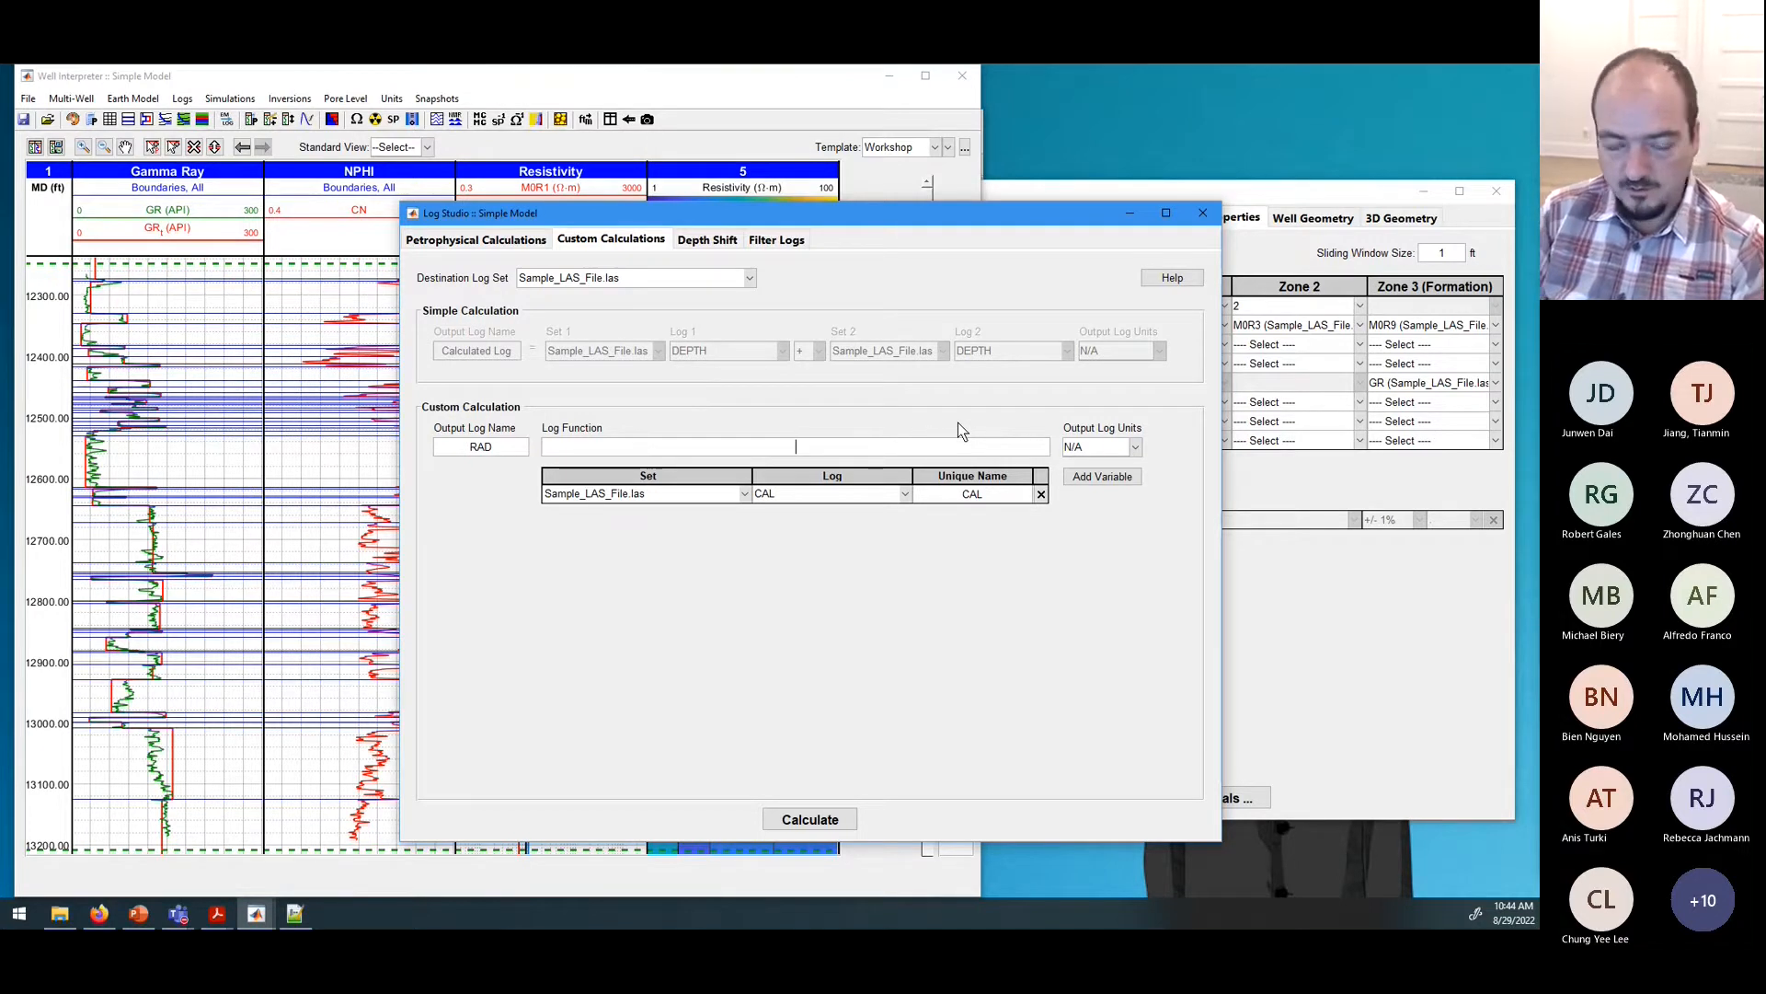
pyautogui.write('CAL')
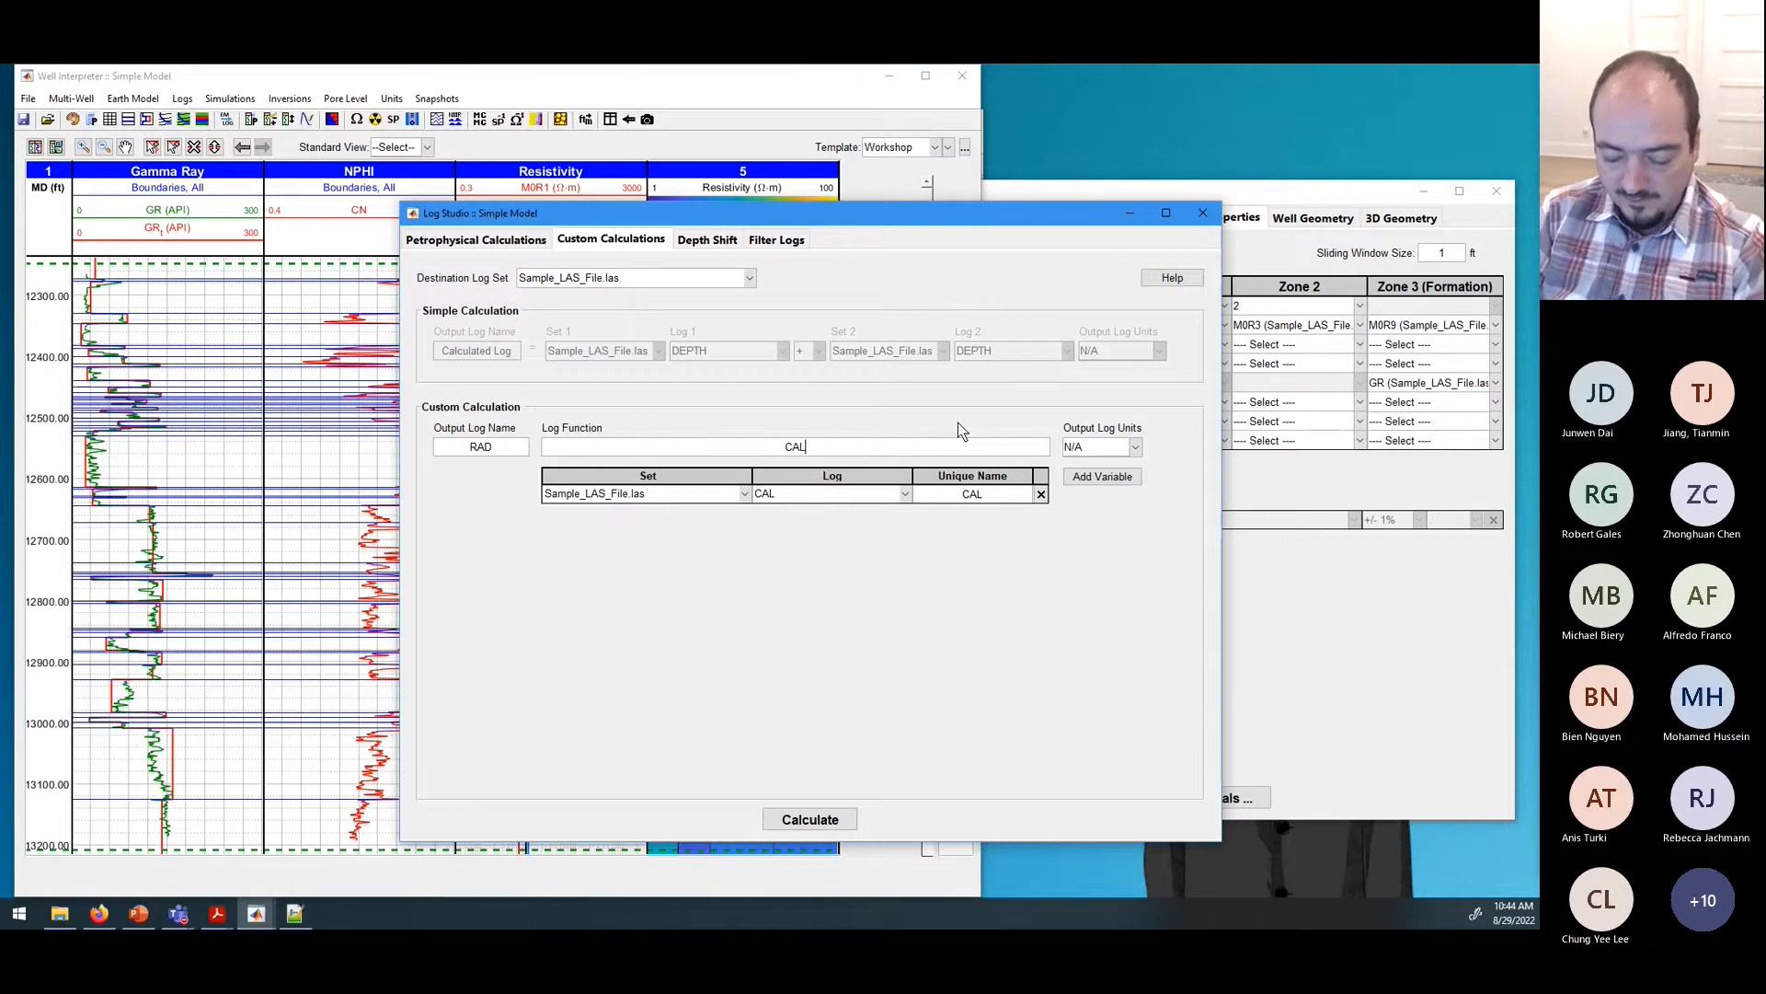
pyautogui.write('/2')
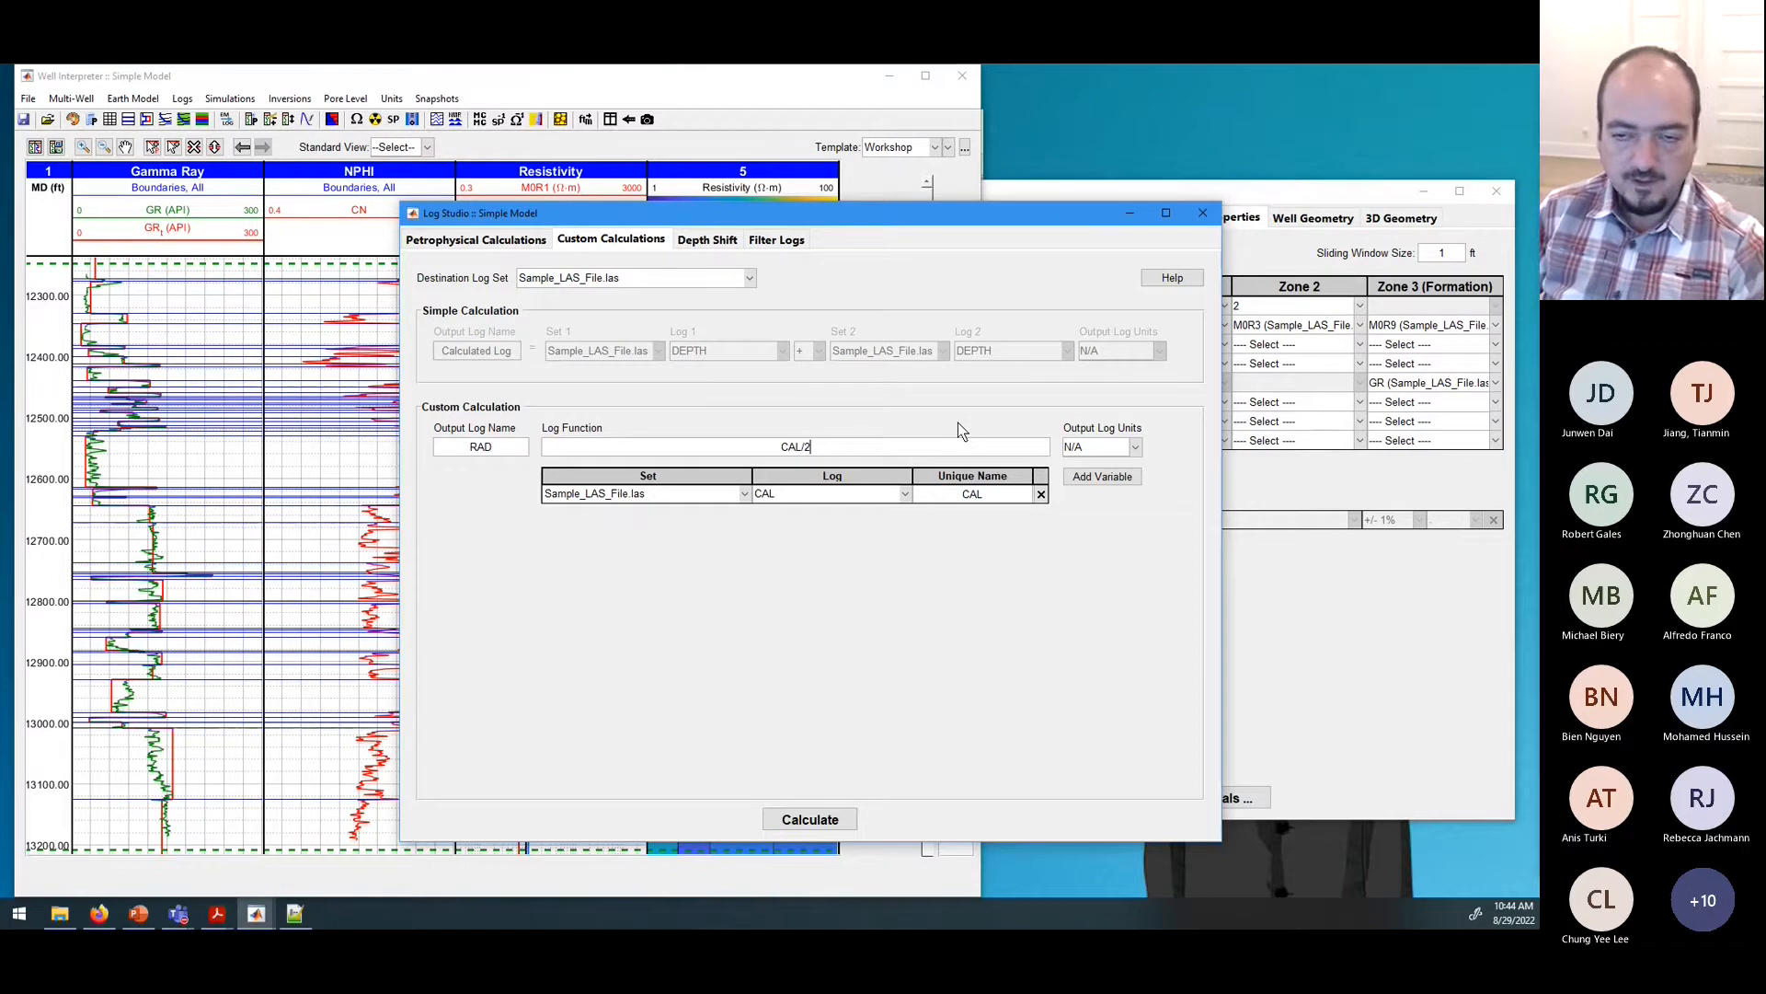
# Step: Set the output log units to in, calculate the RAD log and close Log Studio
pyautogui.click(1109, 448)
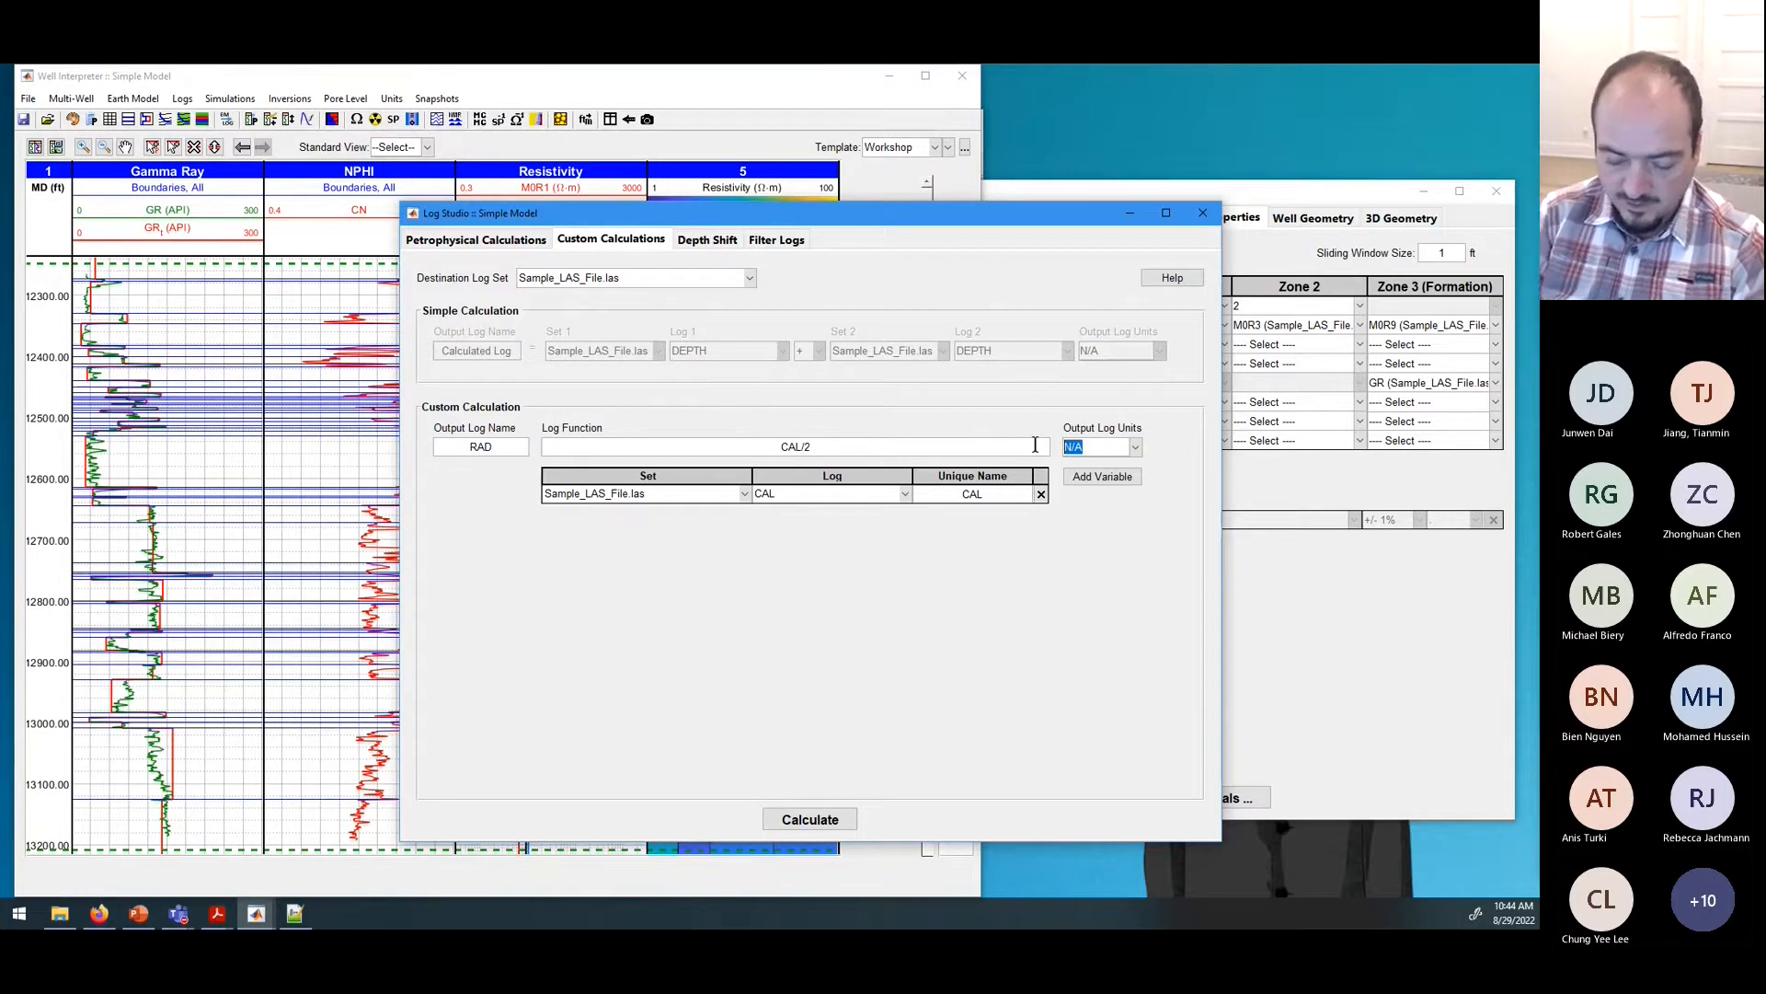
pyautogui.write('in')
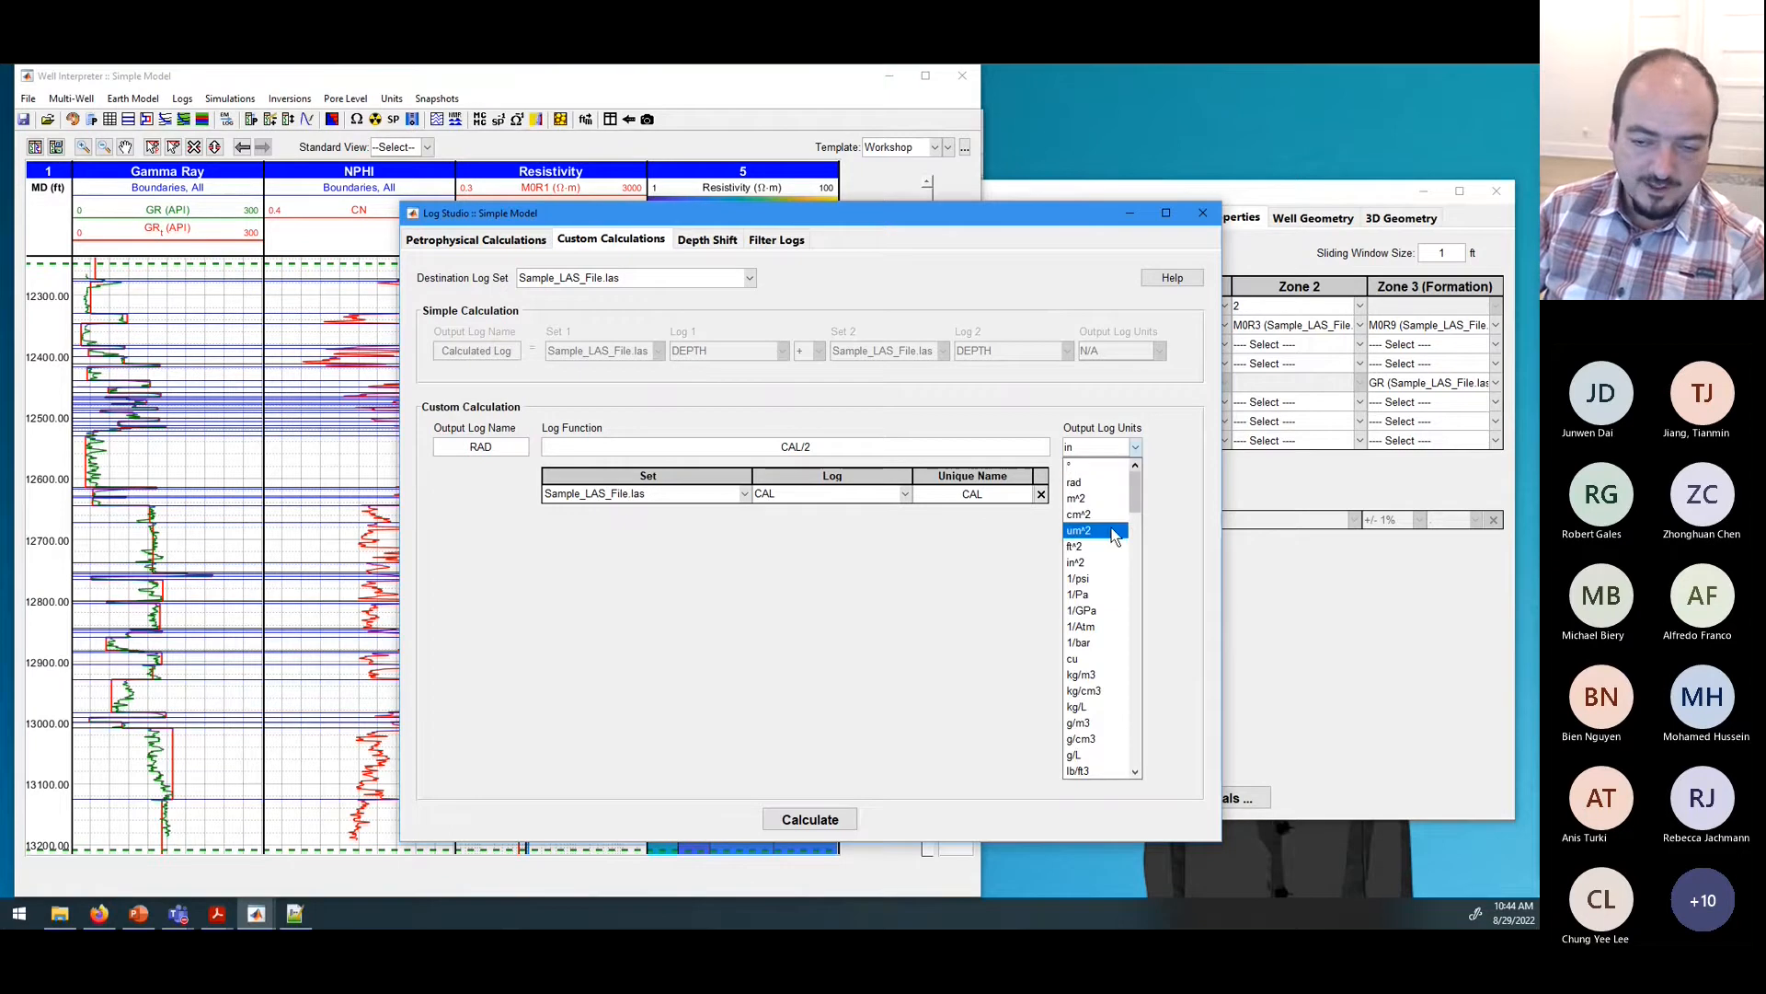
pyautogui.scroll(-5, 1113, 534)
pyautogui.scroll(5, 1116, 538)
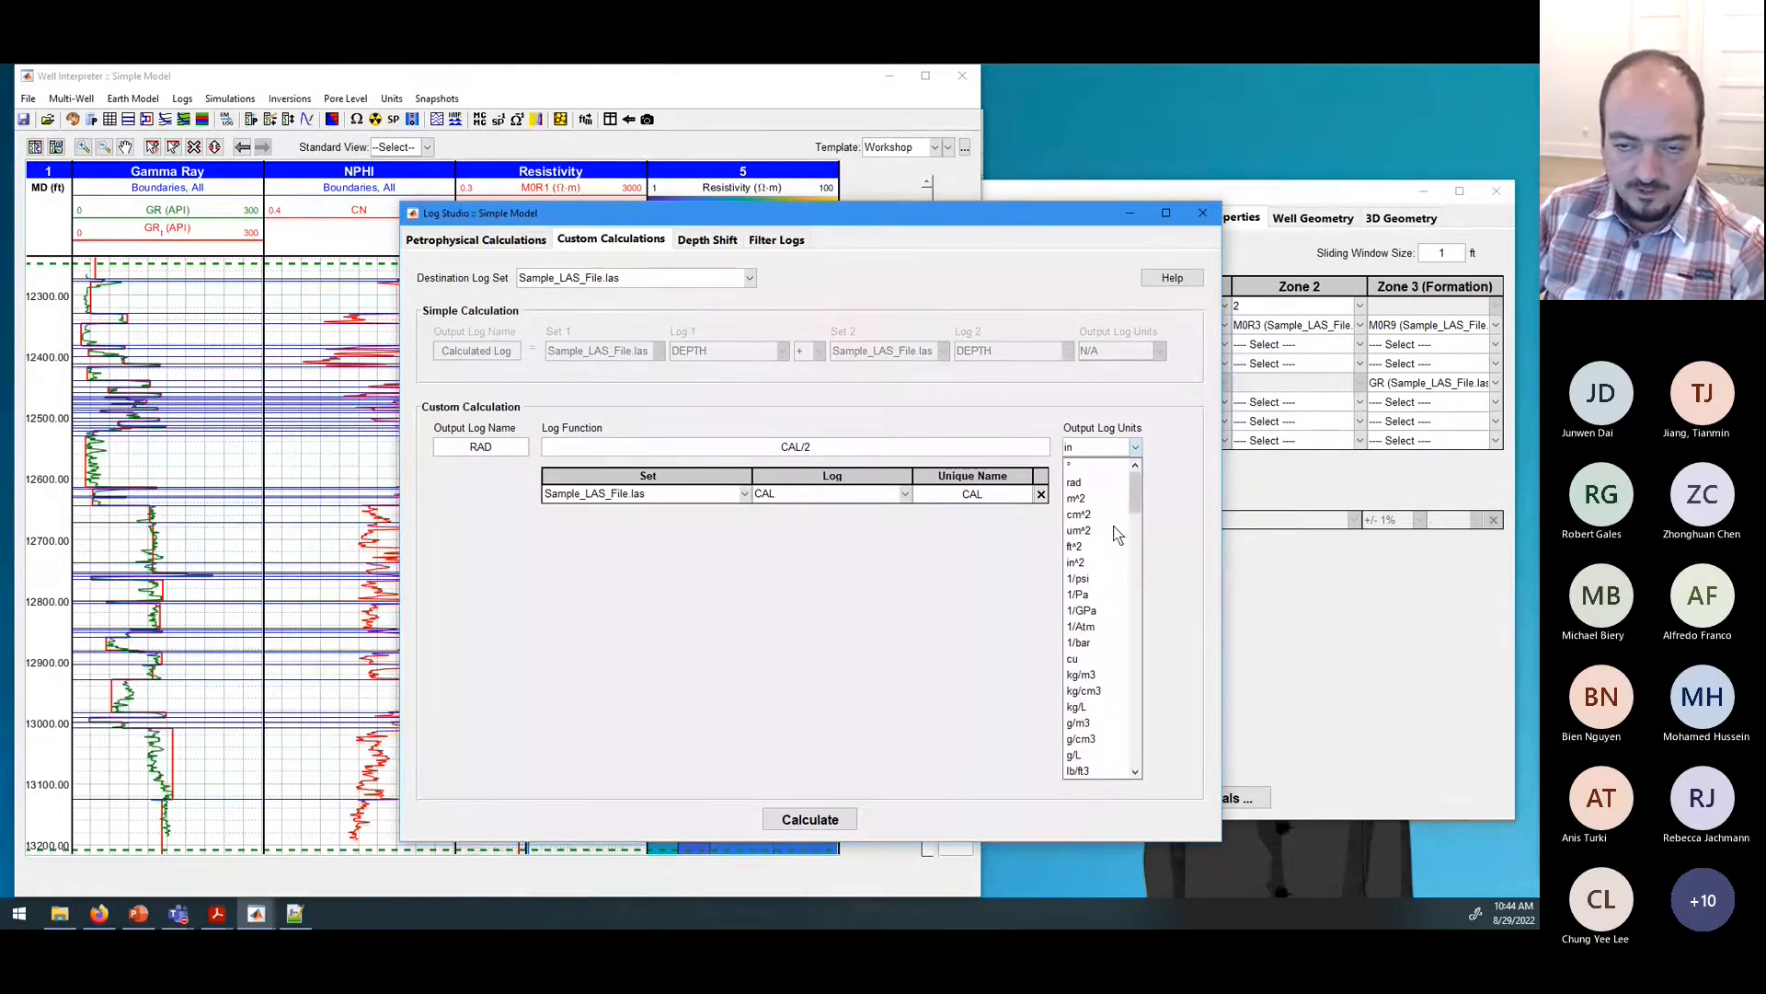
pyautogui.scroll(-10, 1127, 561)
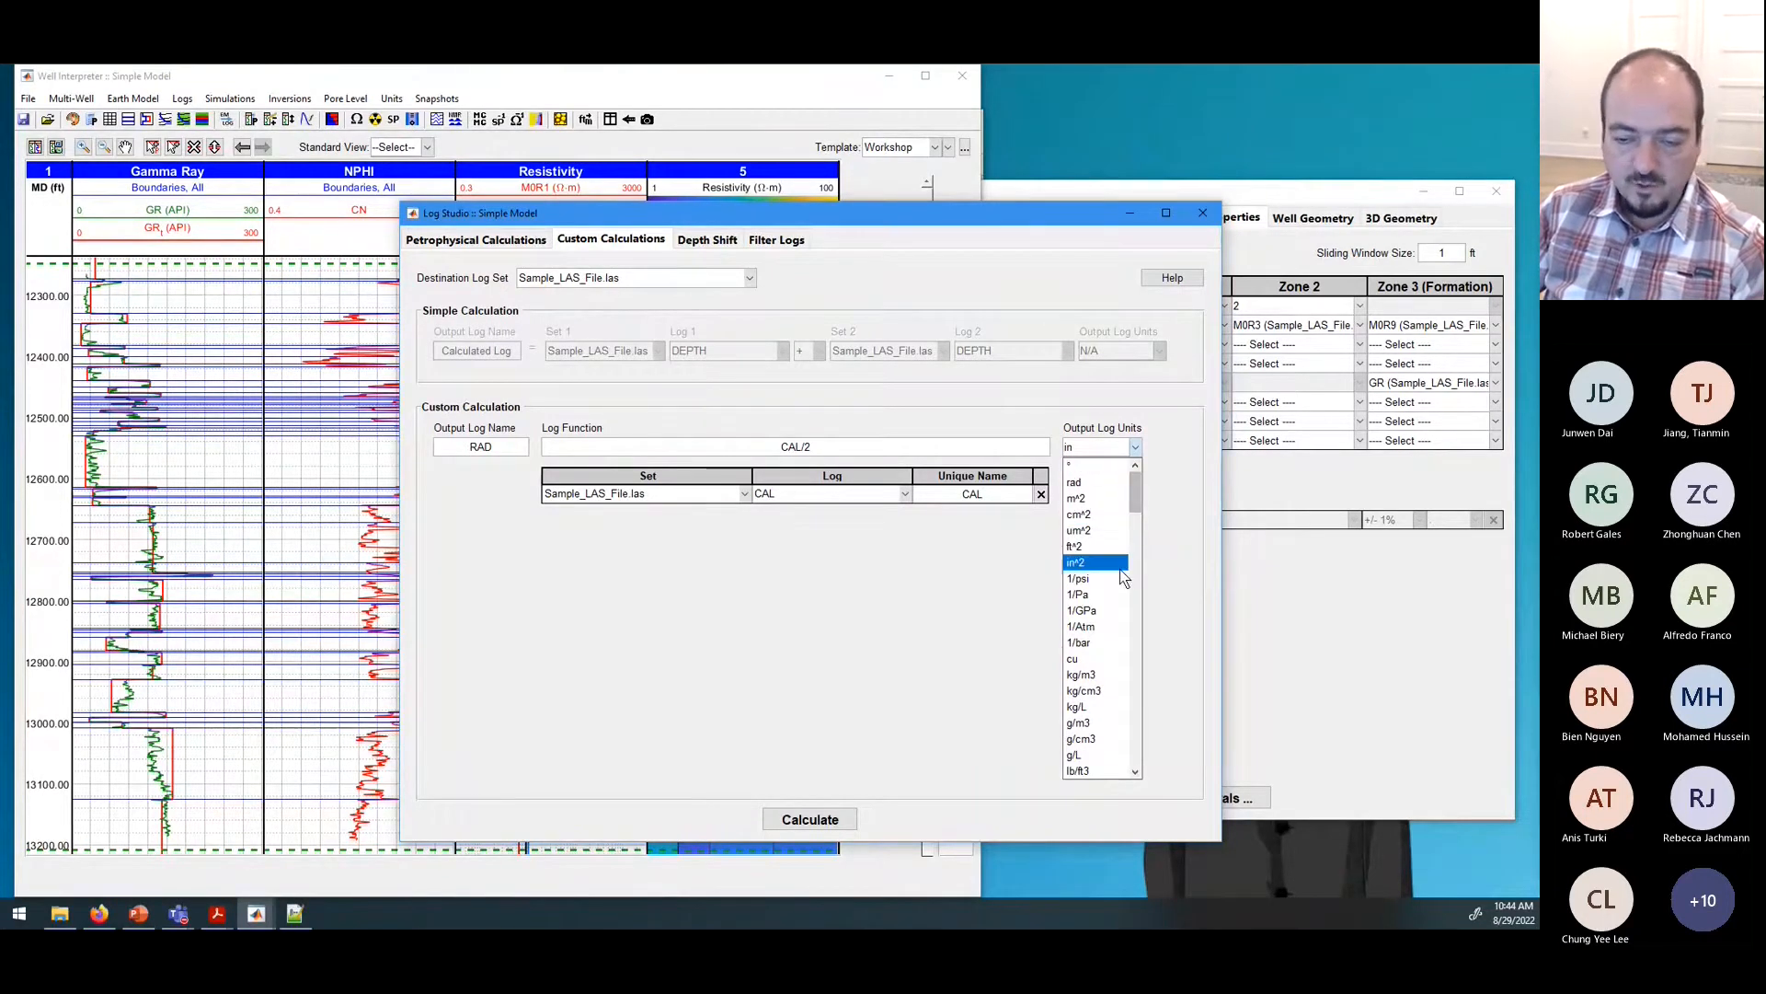
pyautogui.scroll(10, 1124, 578)
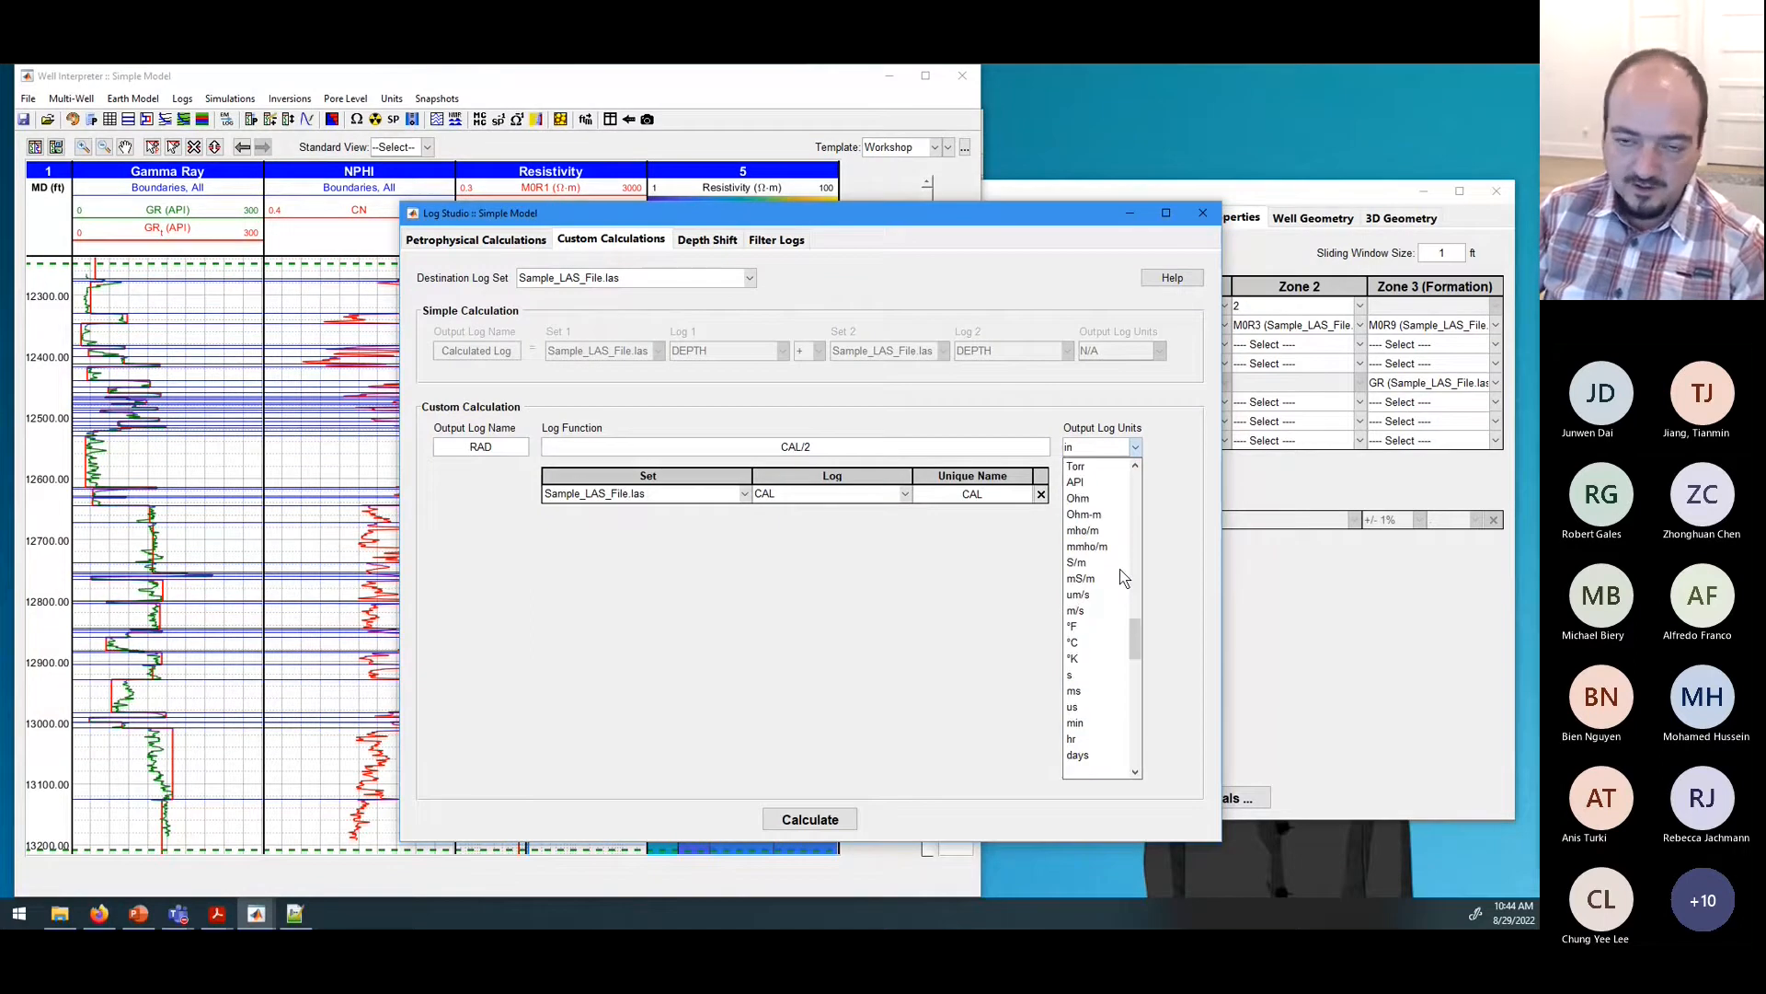
pyautogui.click(990, 399)
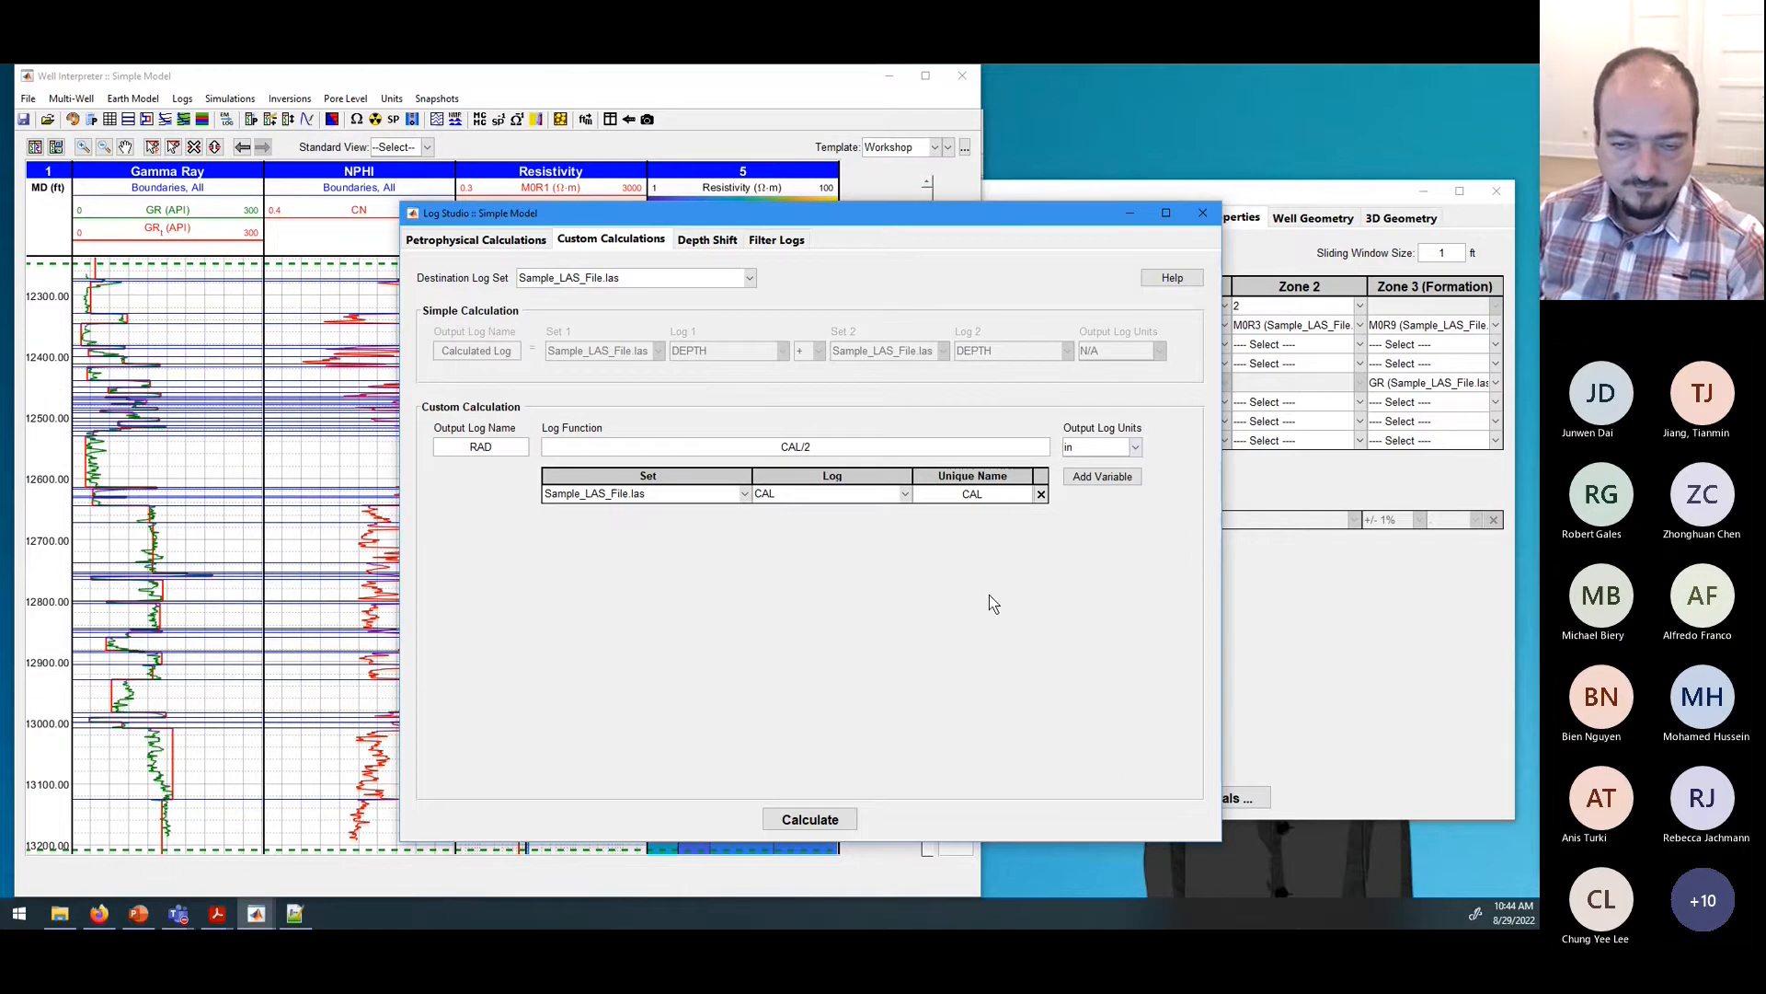
pyautogui.click(828, 825)
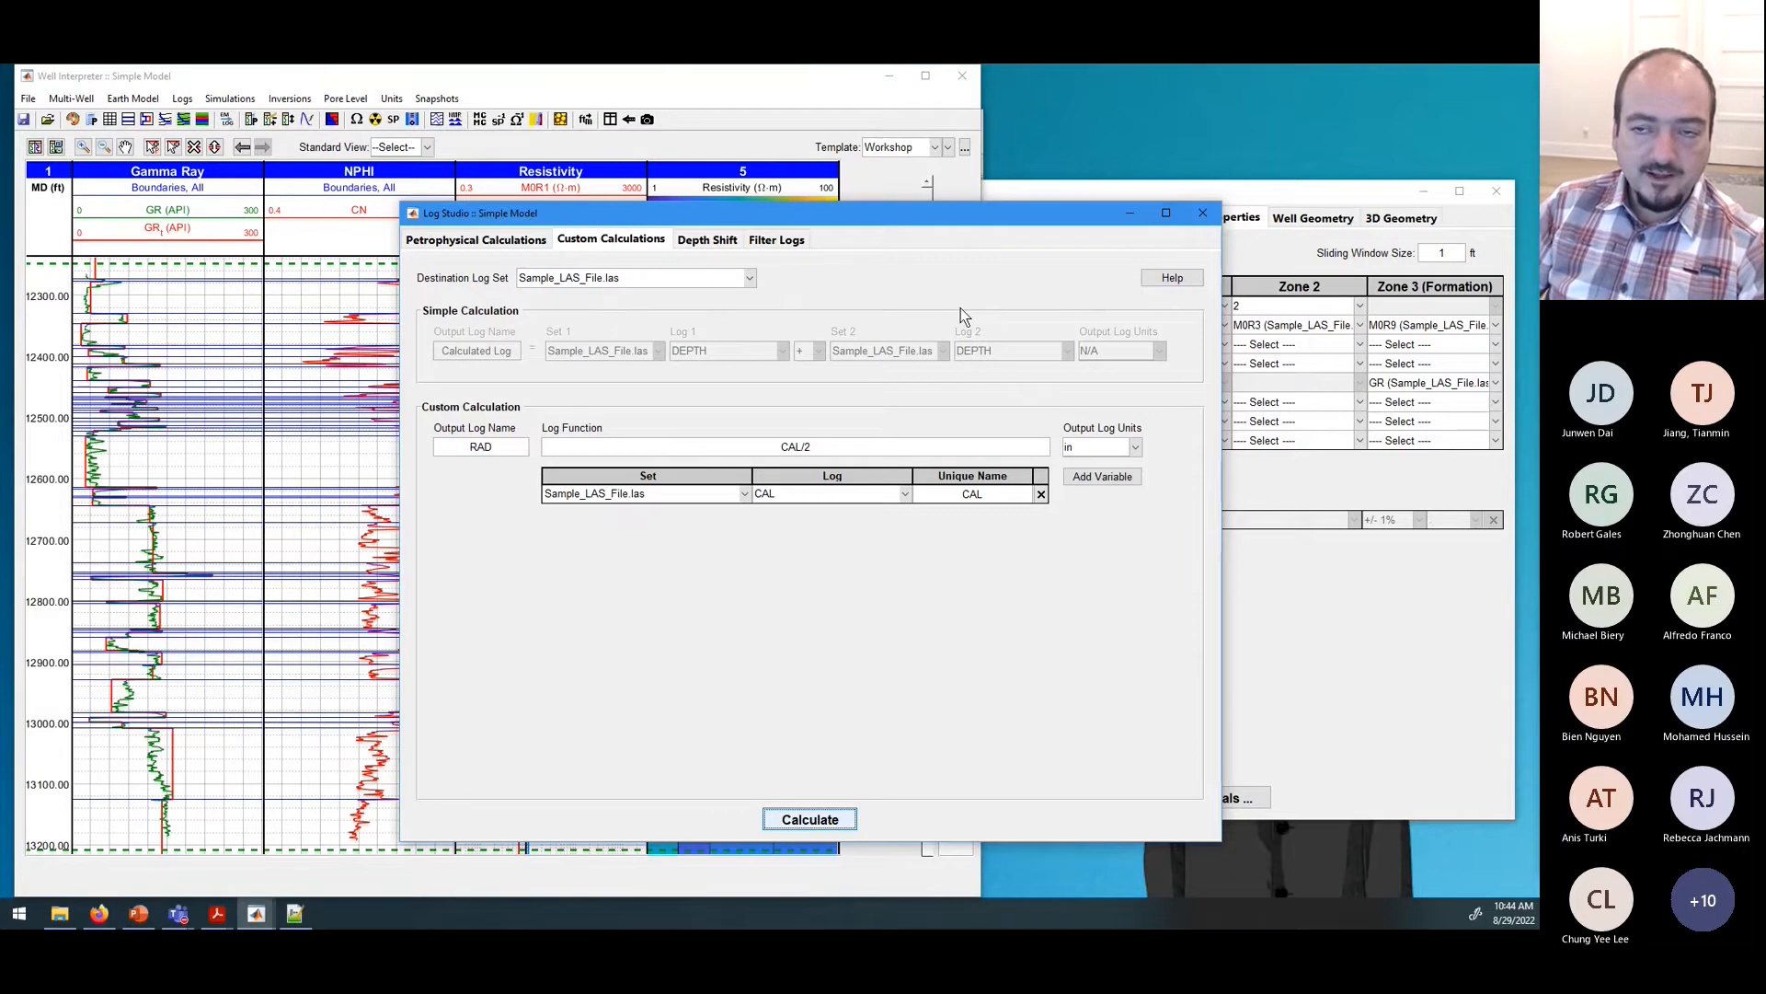
pyautogui.click(1202, 215)
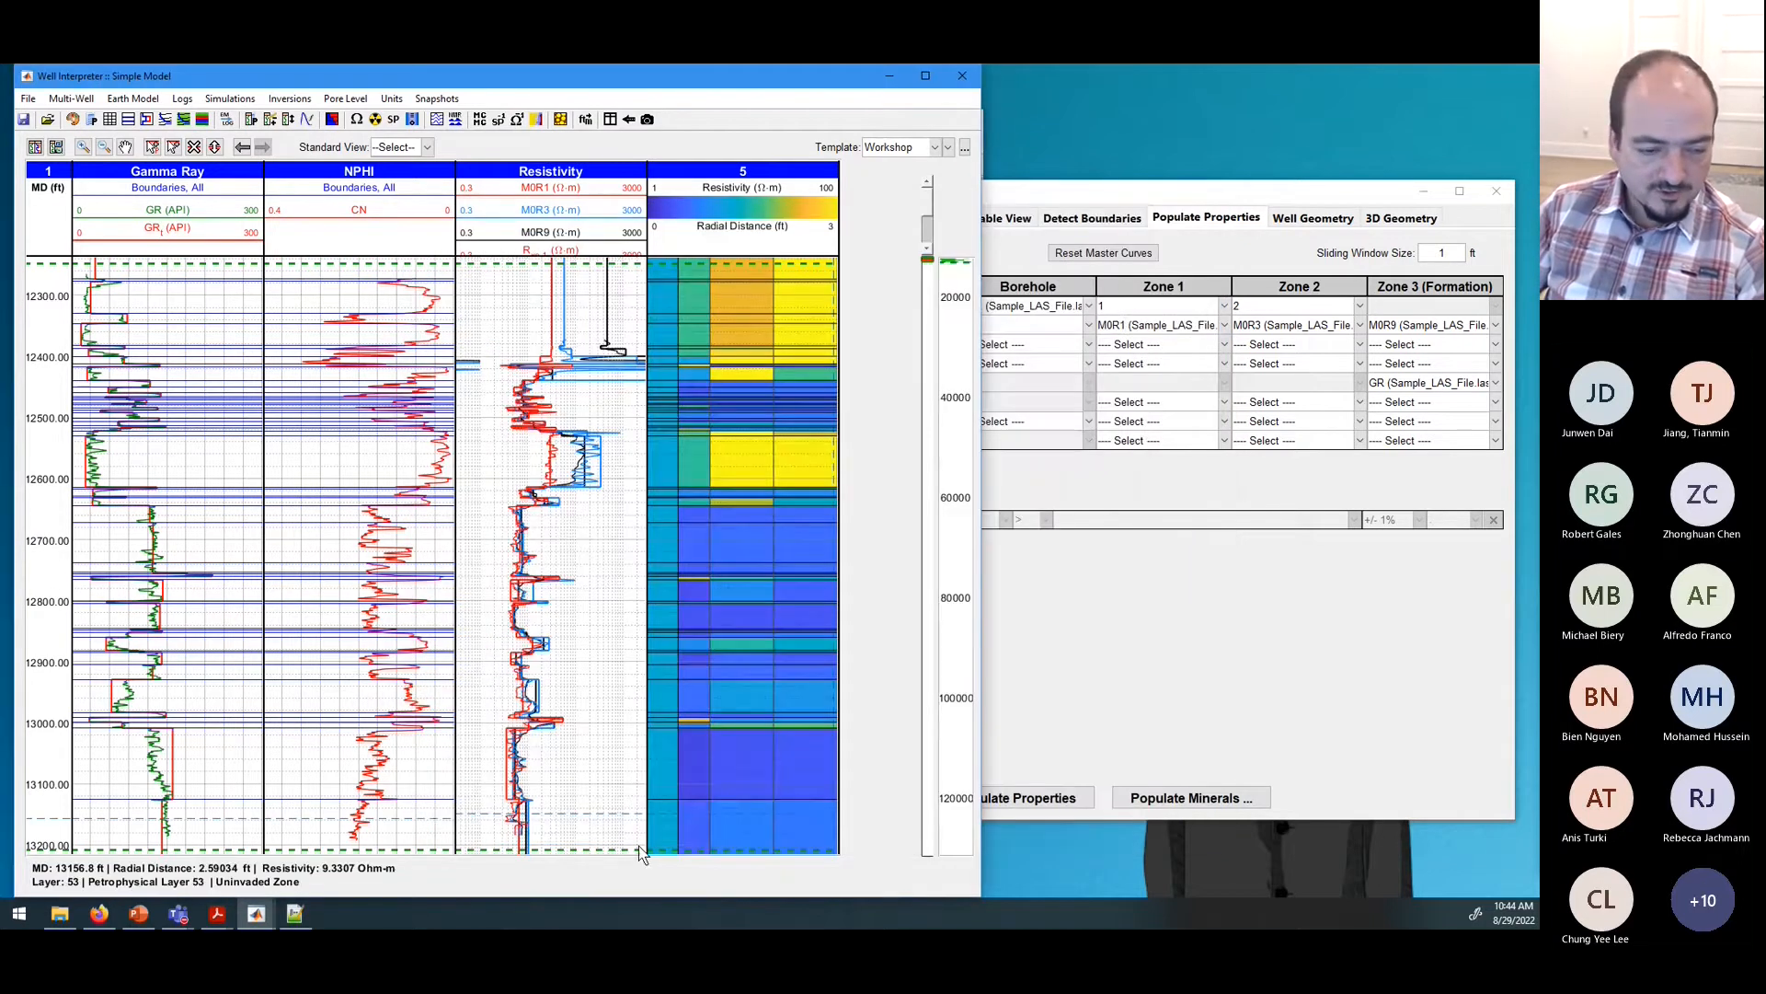
# Step: Switch to the 3D UTAPWeLS session window and inspect the properties of the RAD log under Sample_LAS_File.las
pyautogui.moveTo(256, 915)
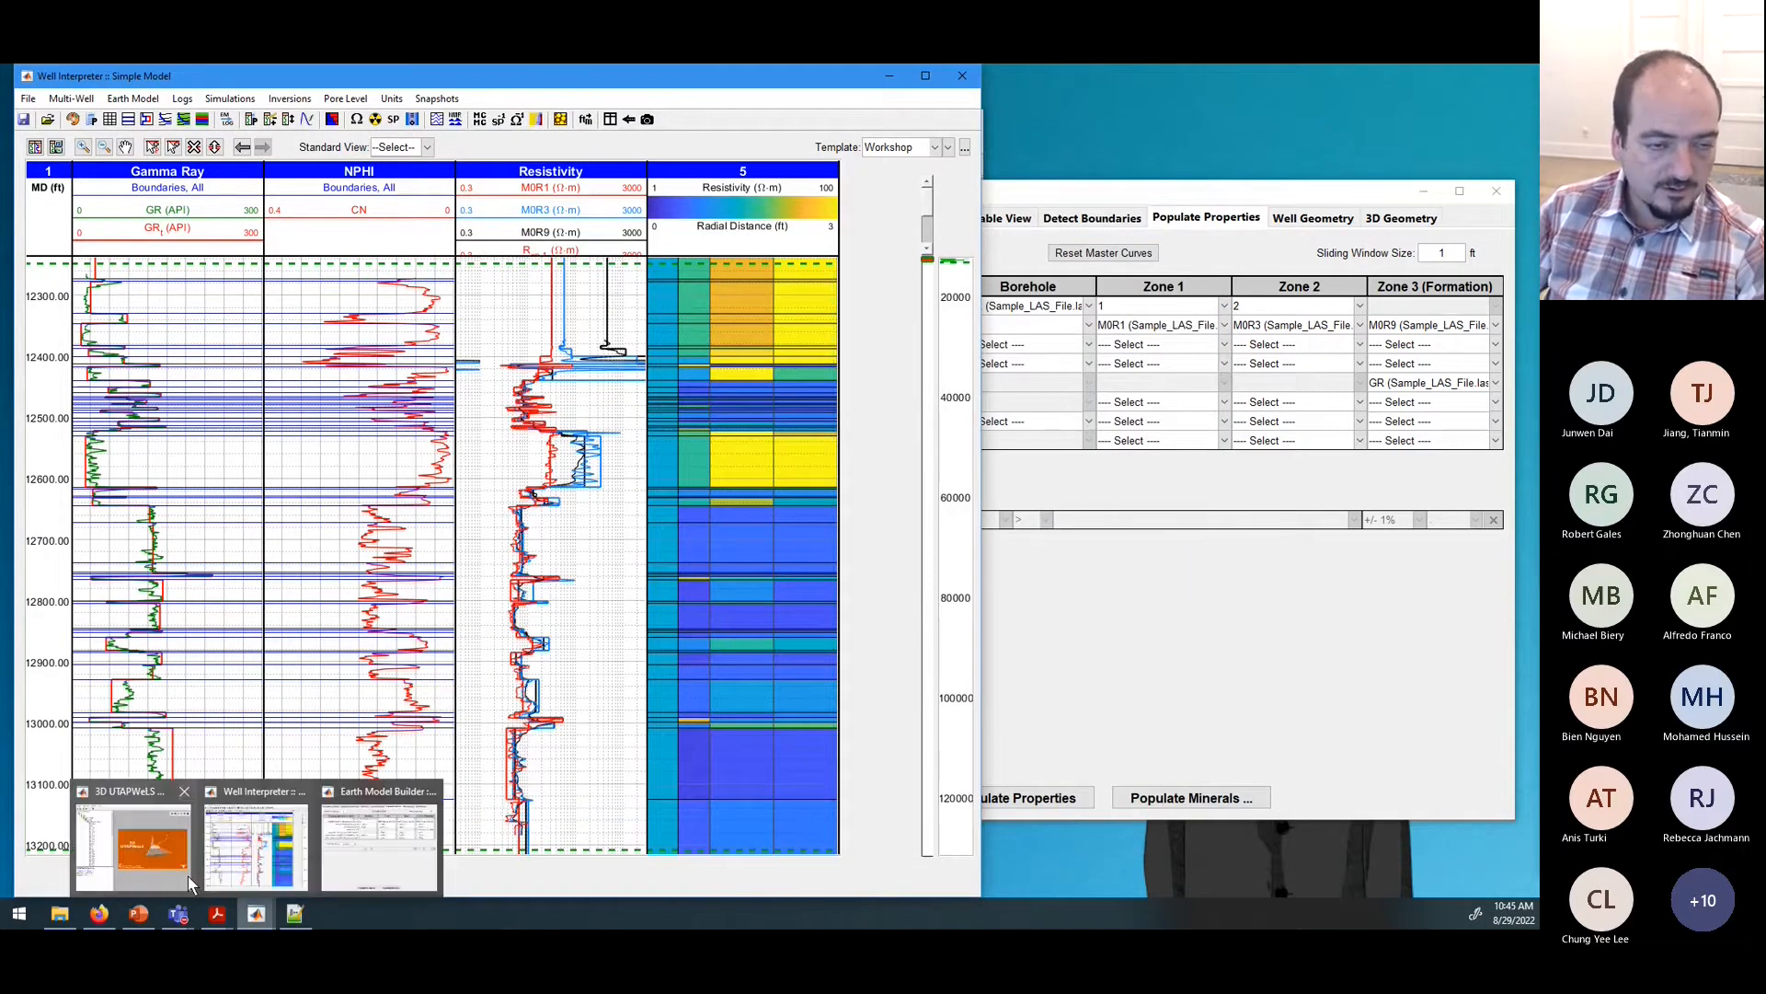
pyautogui.click(187, 875)
pyautogui.moveTo(383, 123); pyautogui.dragTo(566, 130)
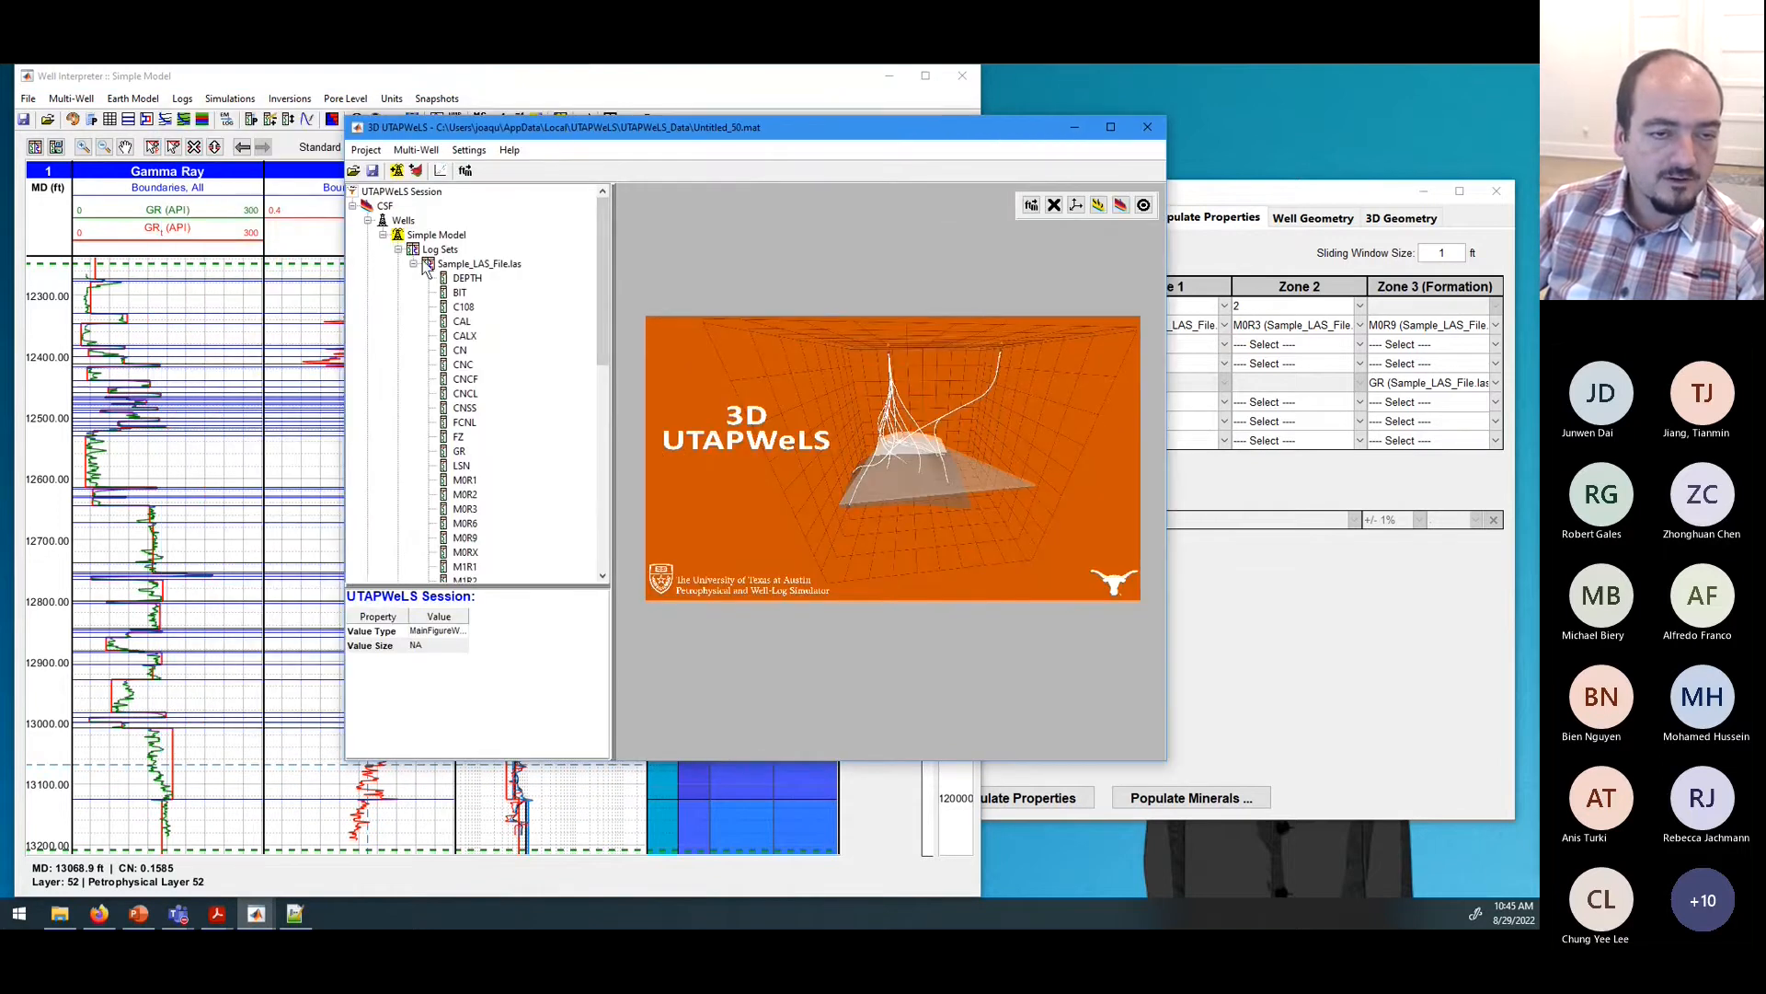
pyautogui.scroll(-4, 477, 325)
pyautogui.scroll(-7, 477, 324)
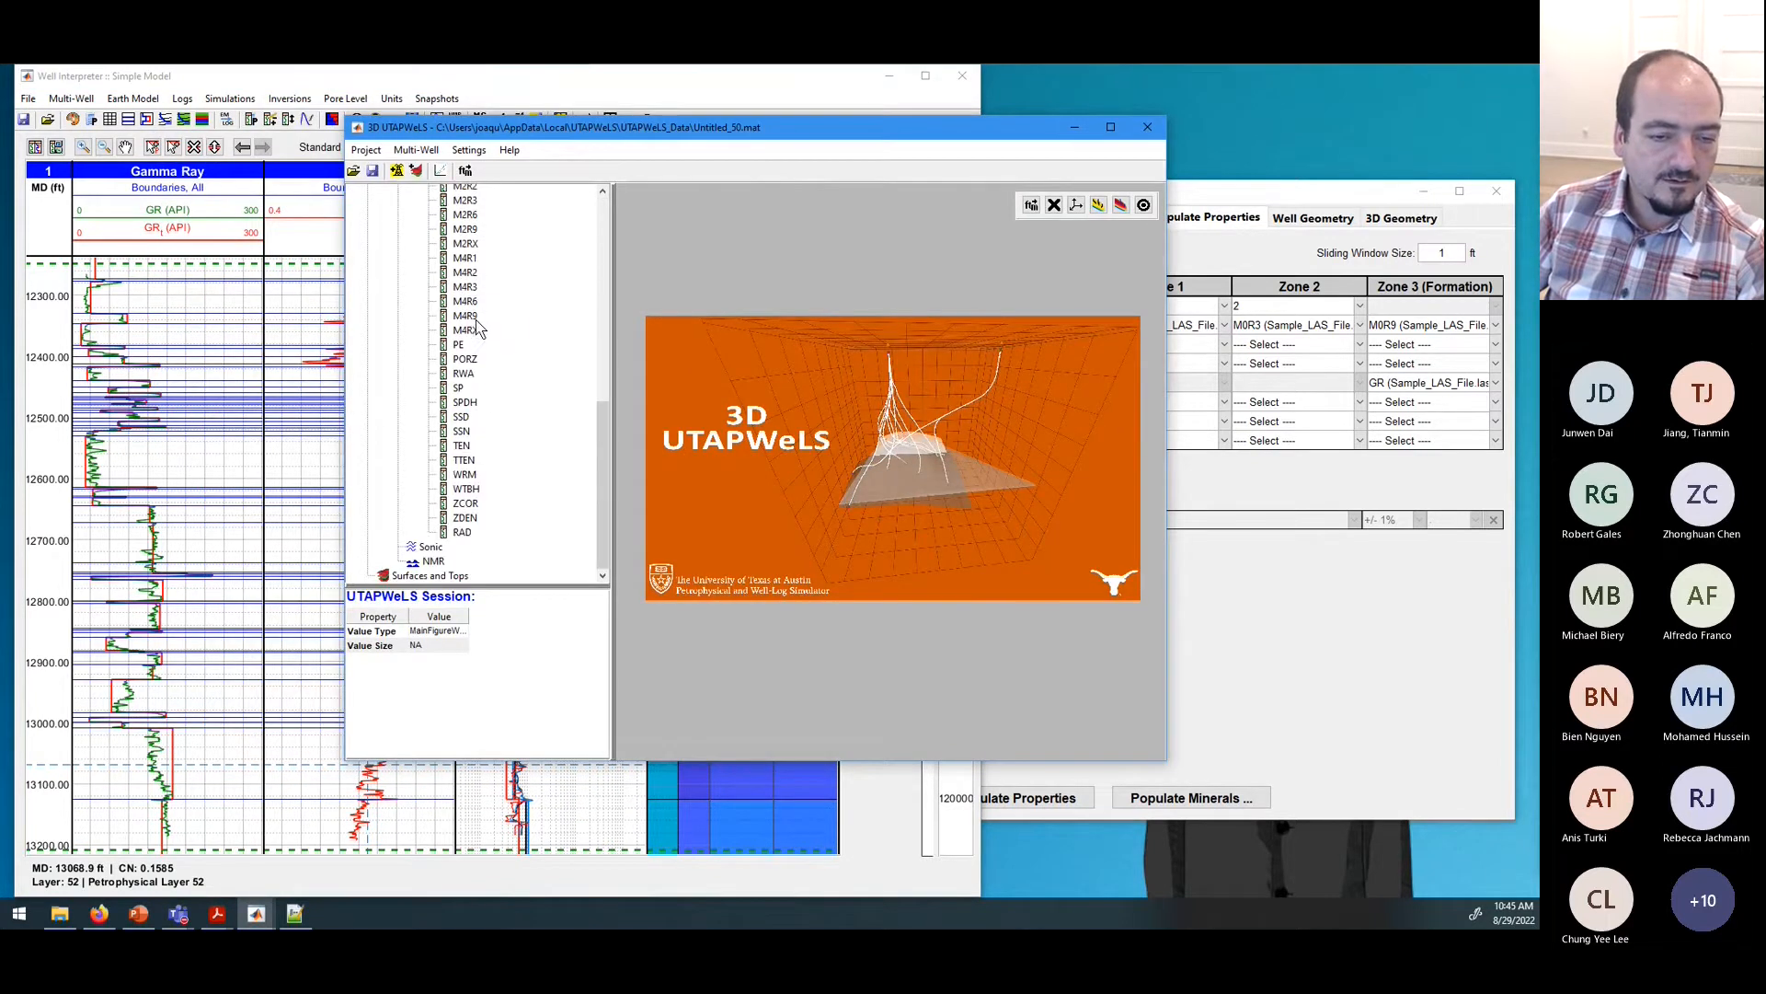
pyautogui.click(463, 534)
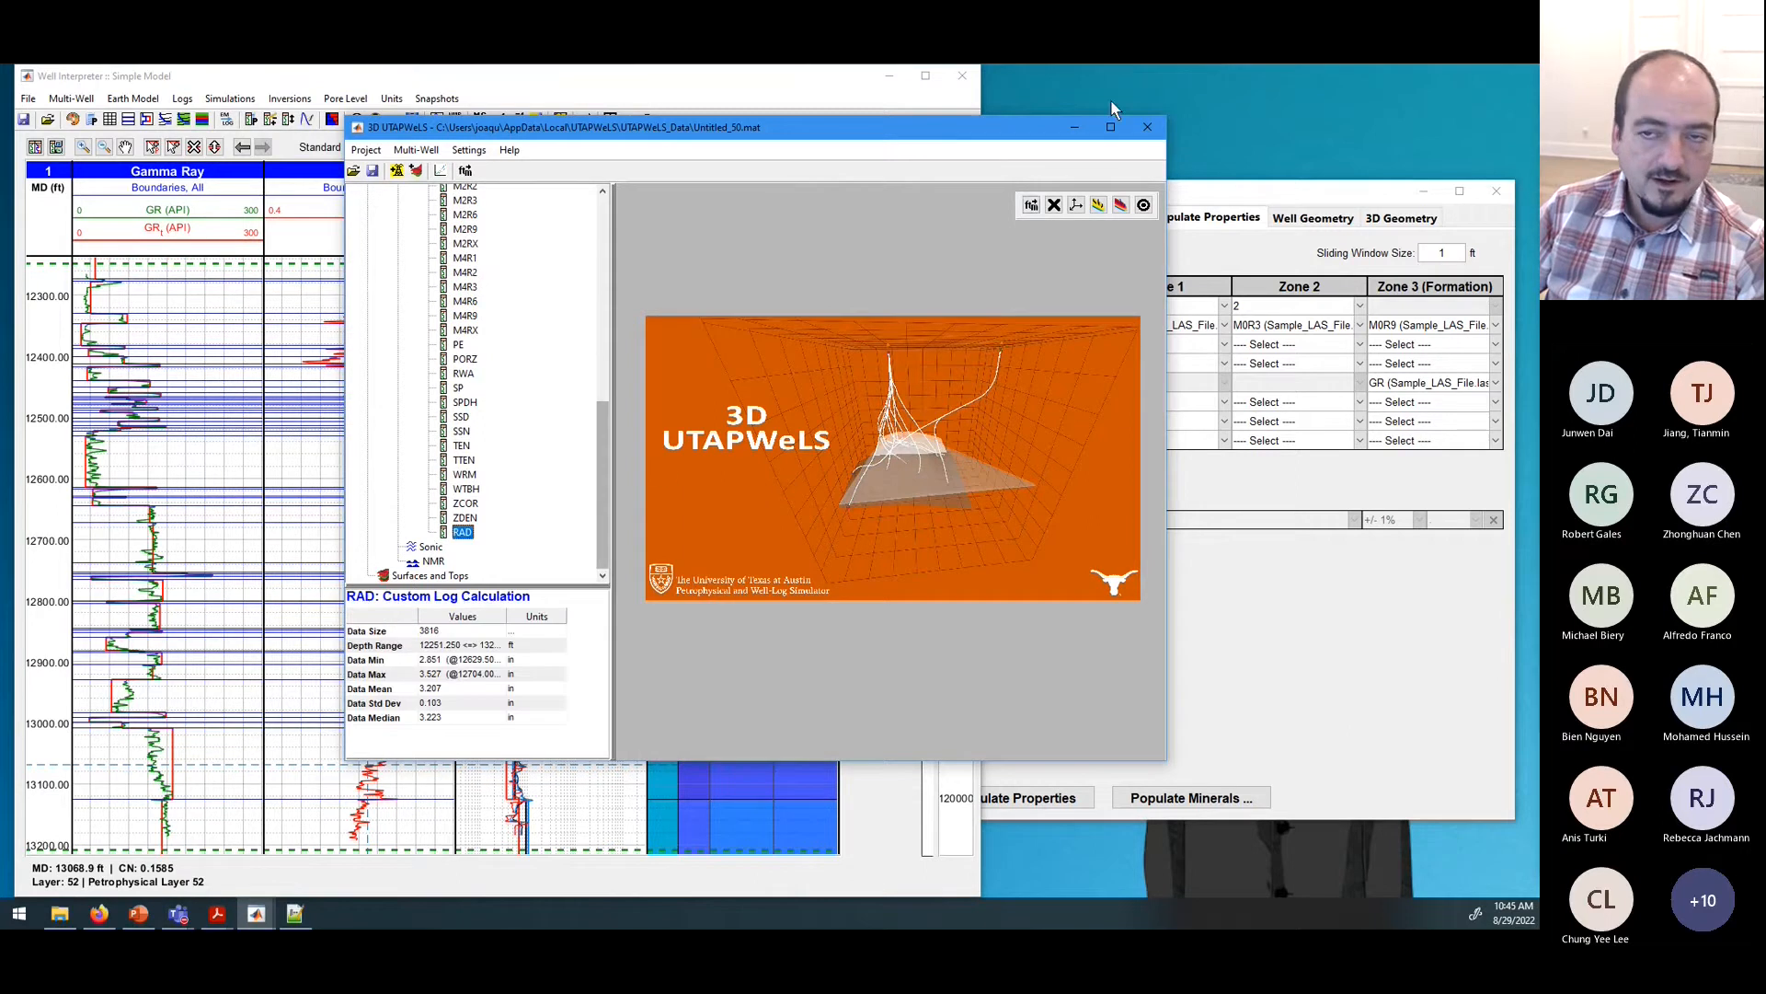
pyautogui.click(1075, 131)
# Step: Reopen Log Studio from Well Interpreter and check which destination log sets the custom calculation offers
pyautogui.moveTo(258, 915)
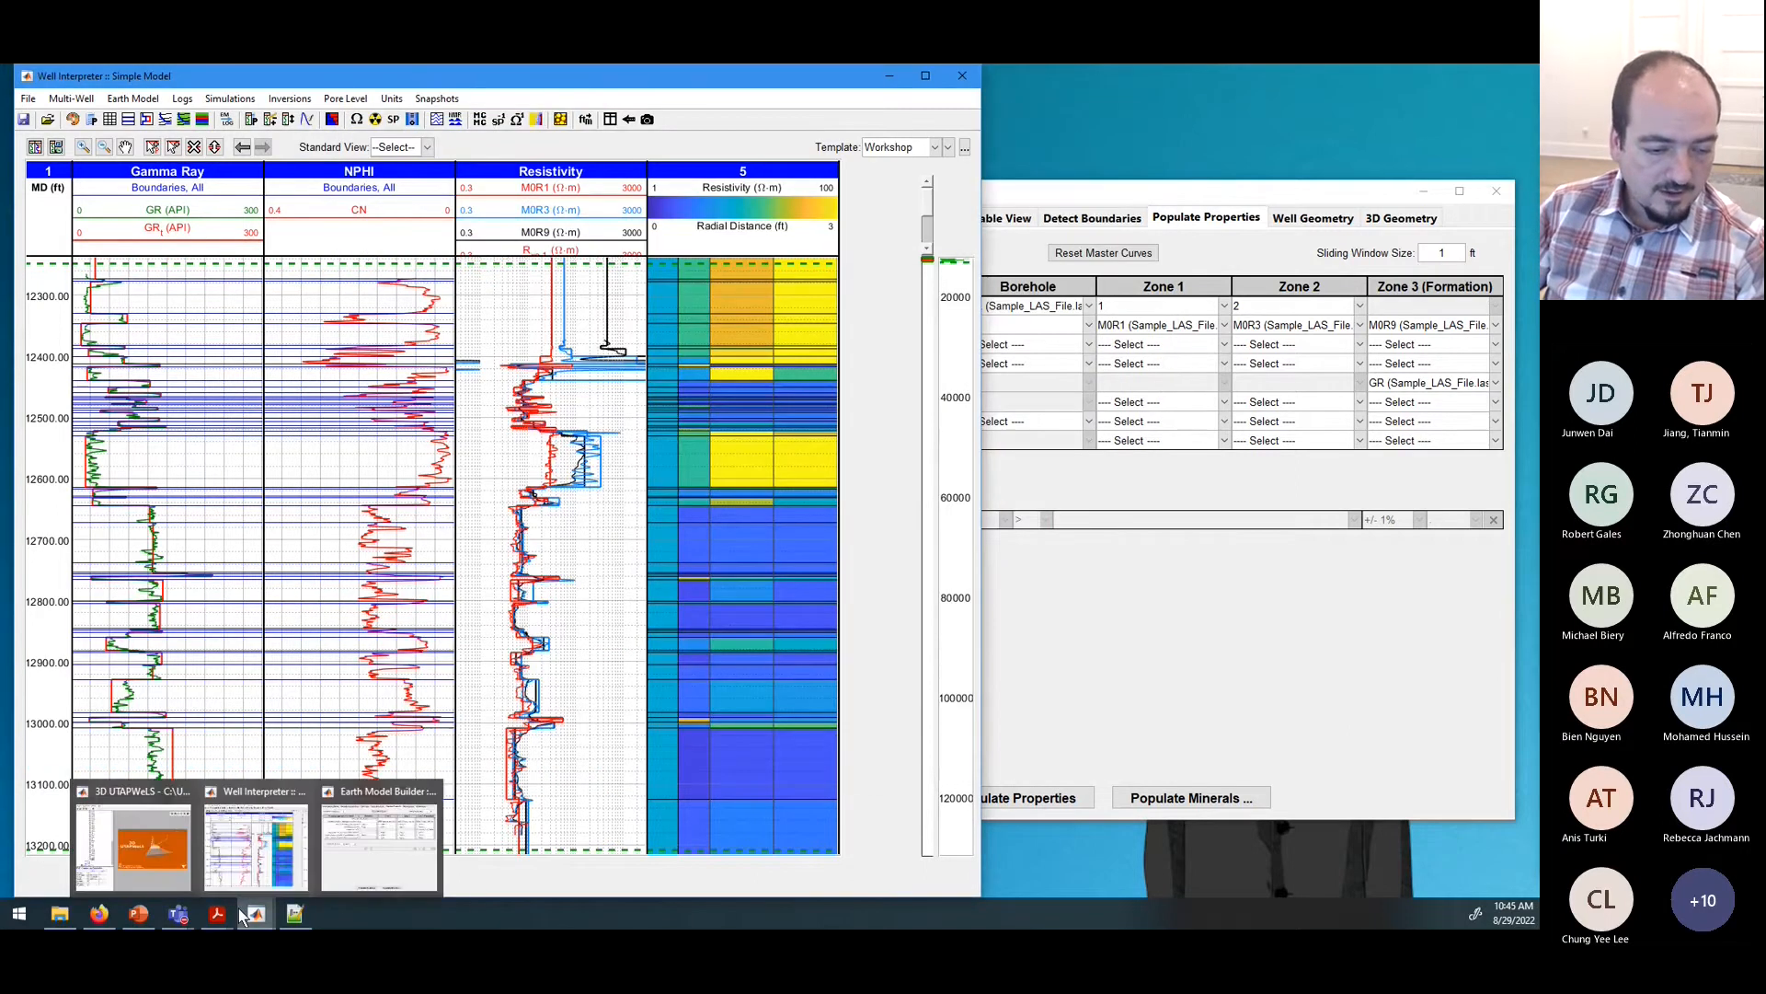
pyautogui.click(373, 860)
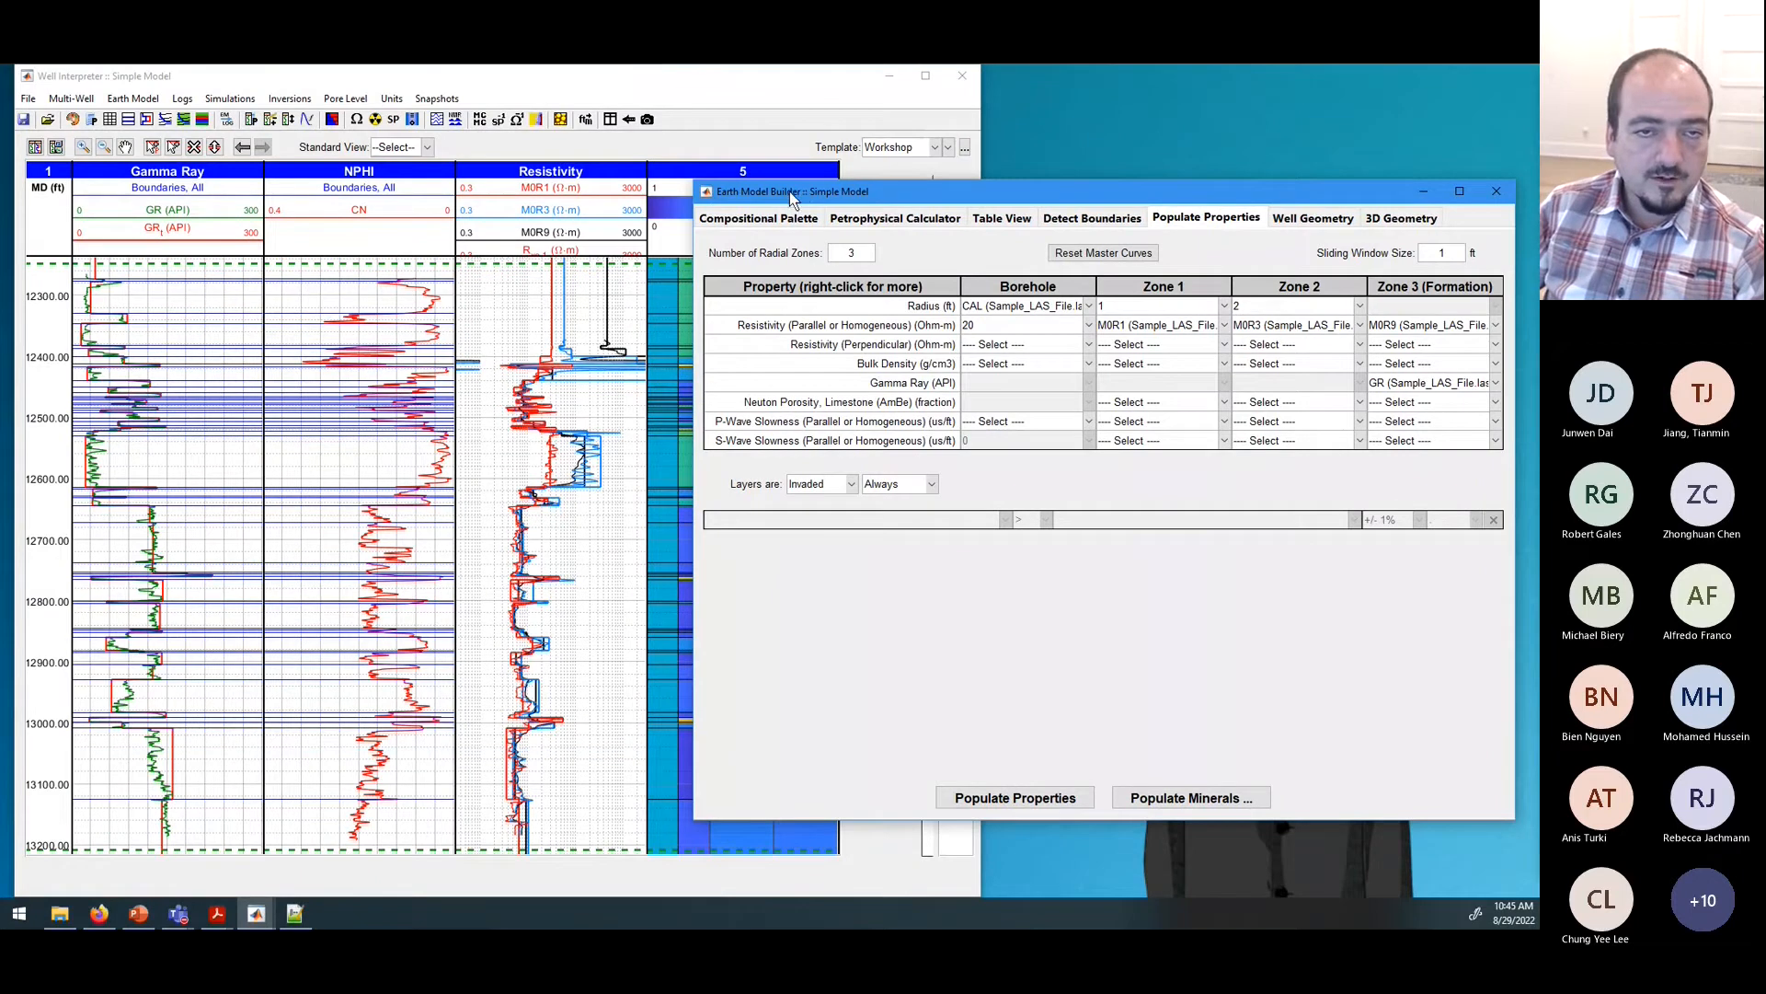
pyautogui.click(586, 143)
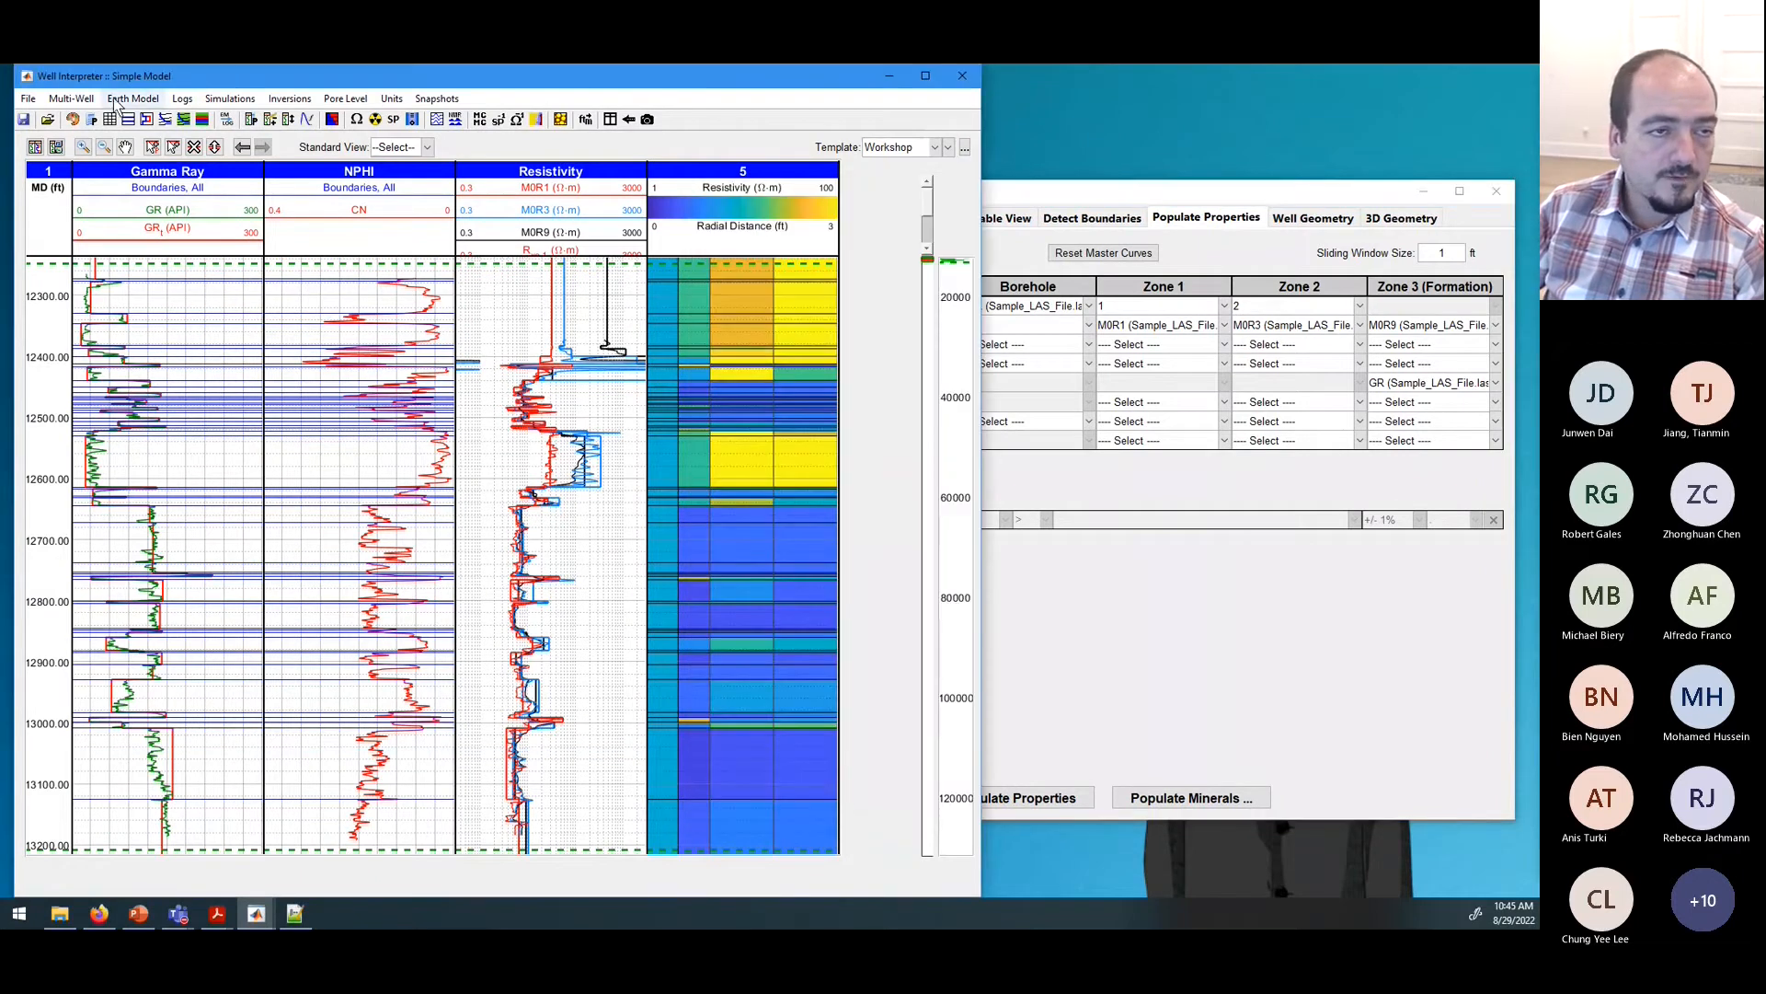
pyautogui.click(182, 99)
pyautogui.click(225, 158)
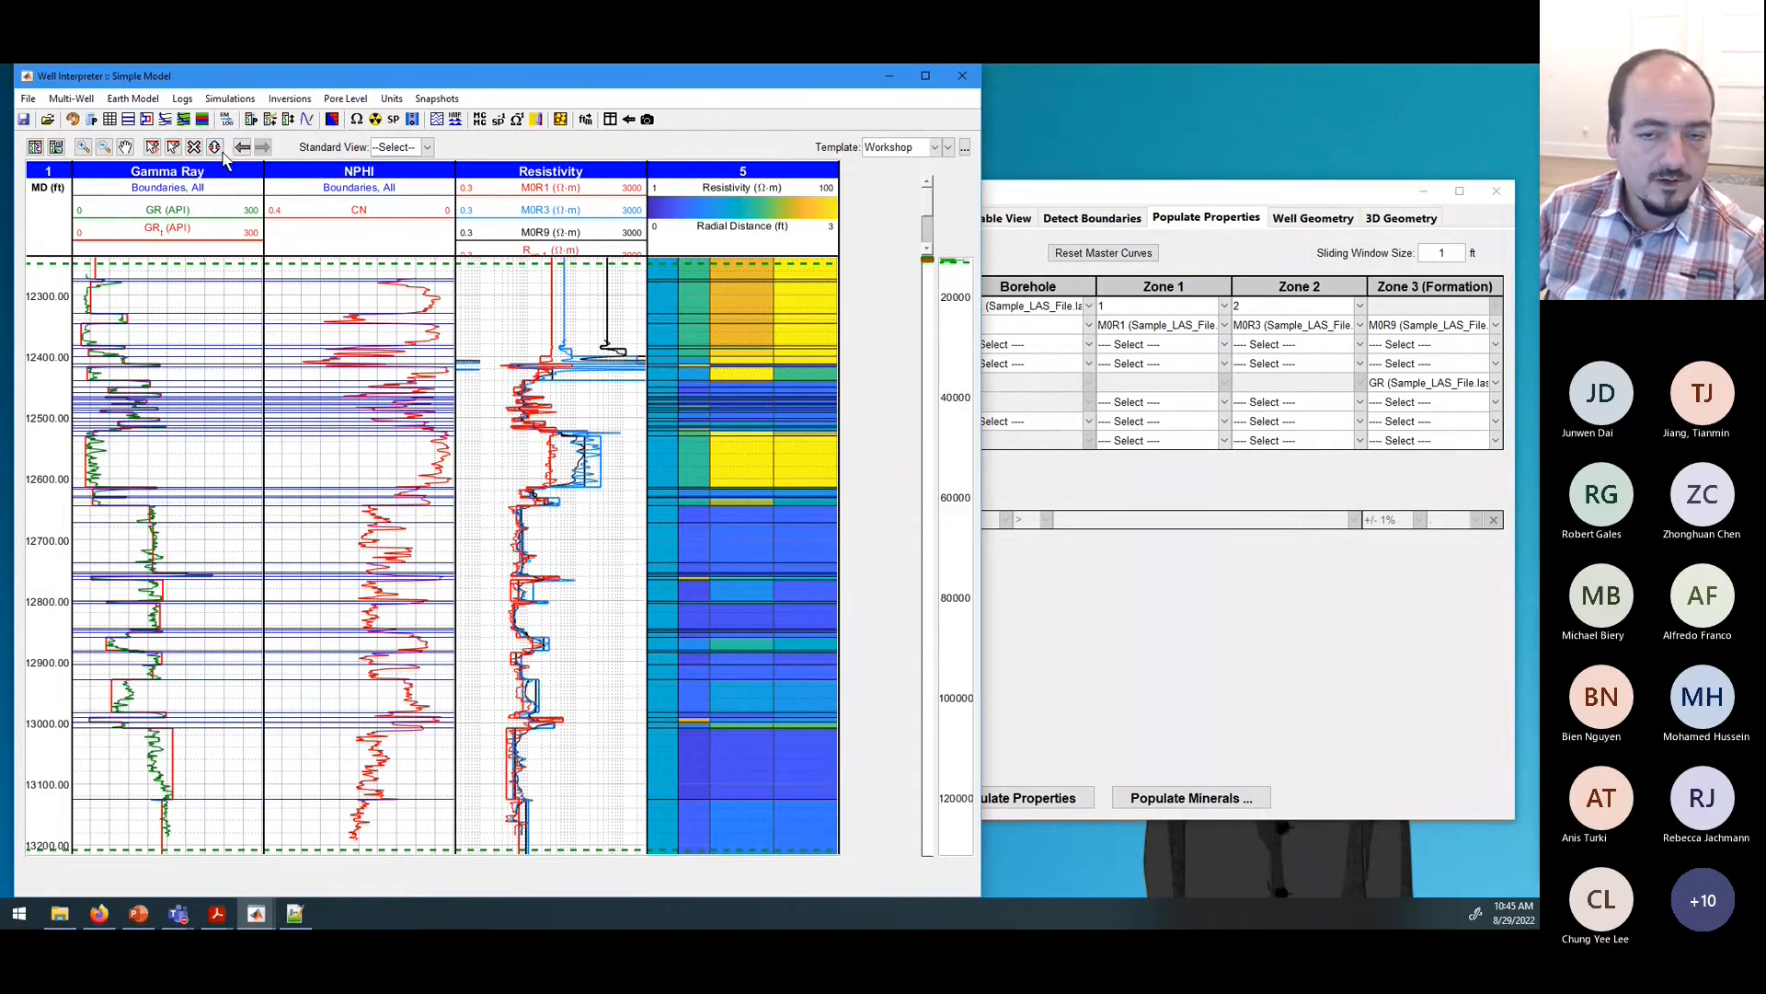
pyautogui.moveTo(521, 196); pyautogui.dragTo(1020, 210)
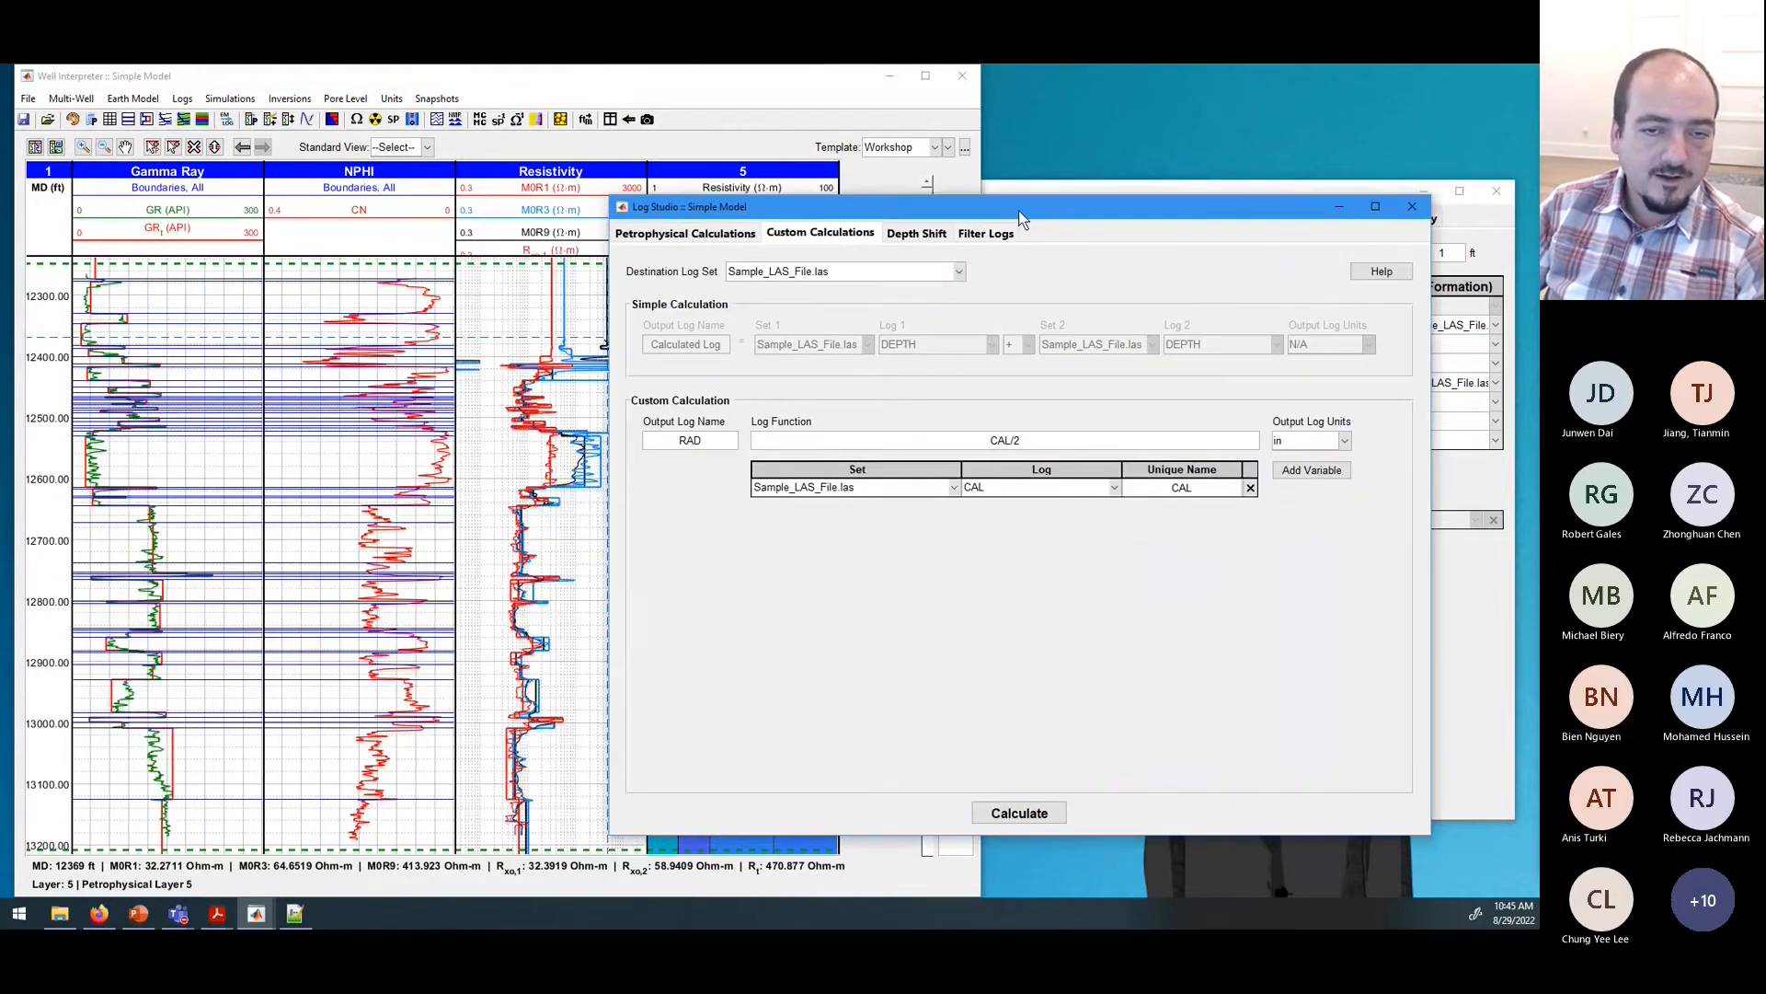
pyautogui.click(940, 273)
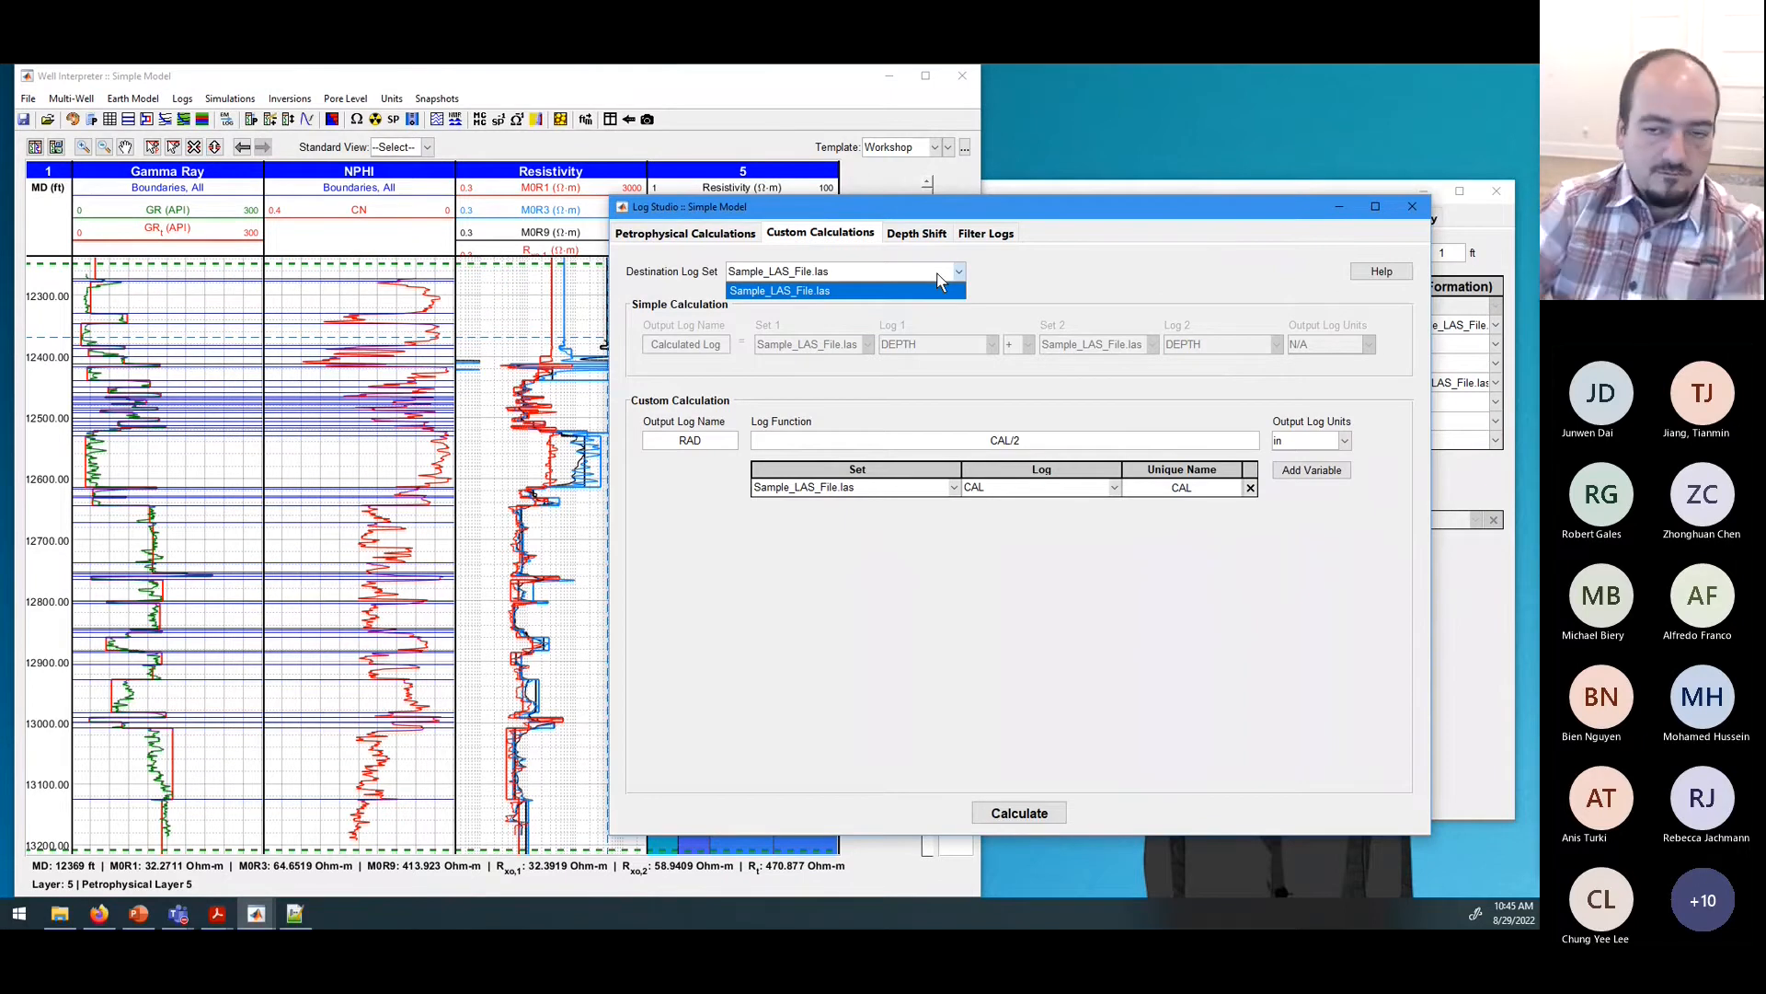
pyautogui.click(938, 276)
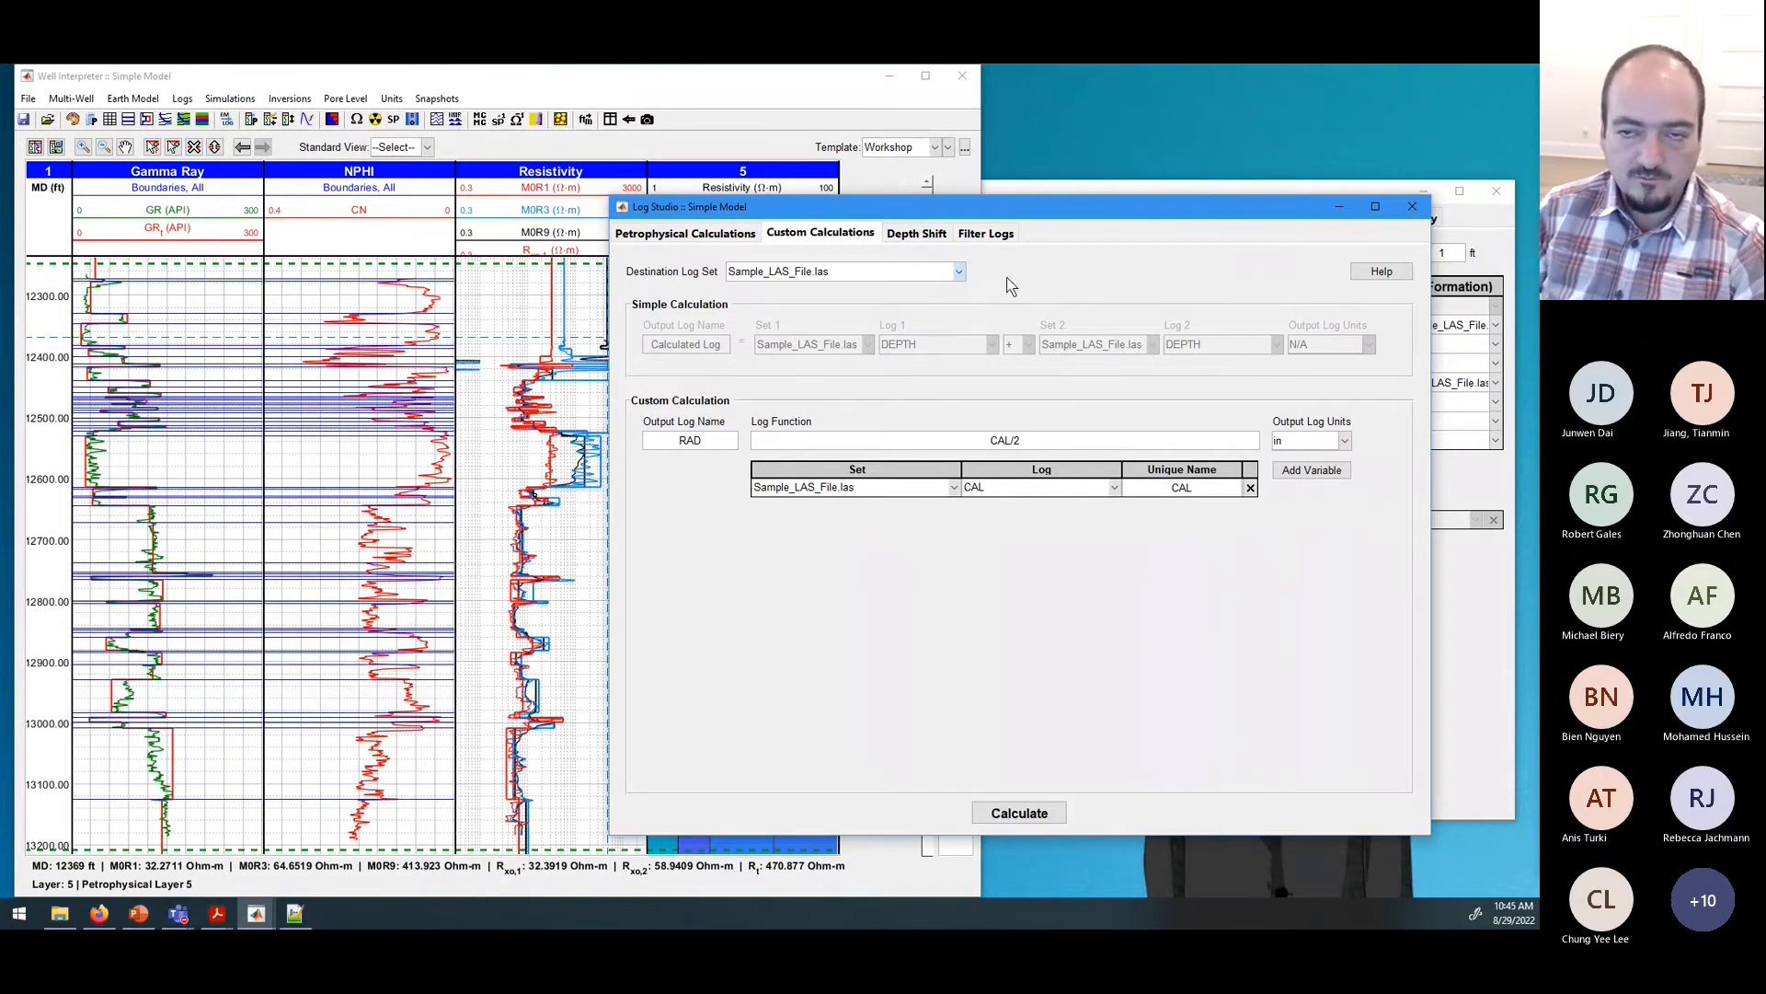
pyautogui.click(1415, 209)
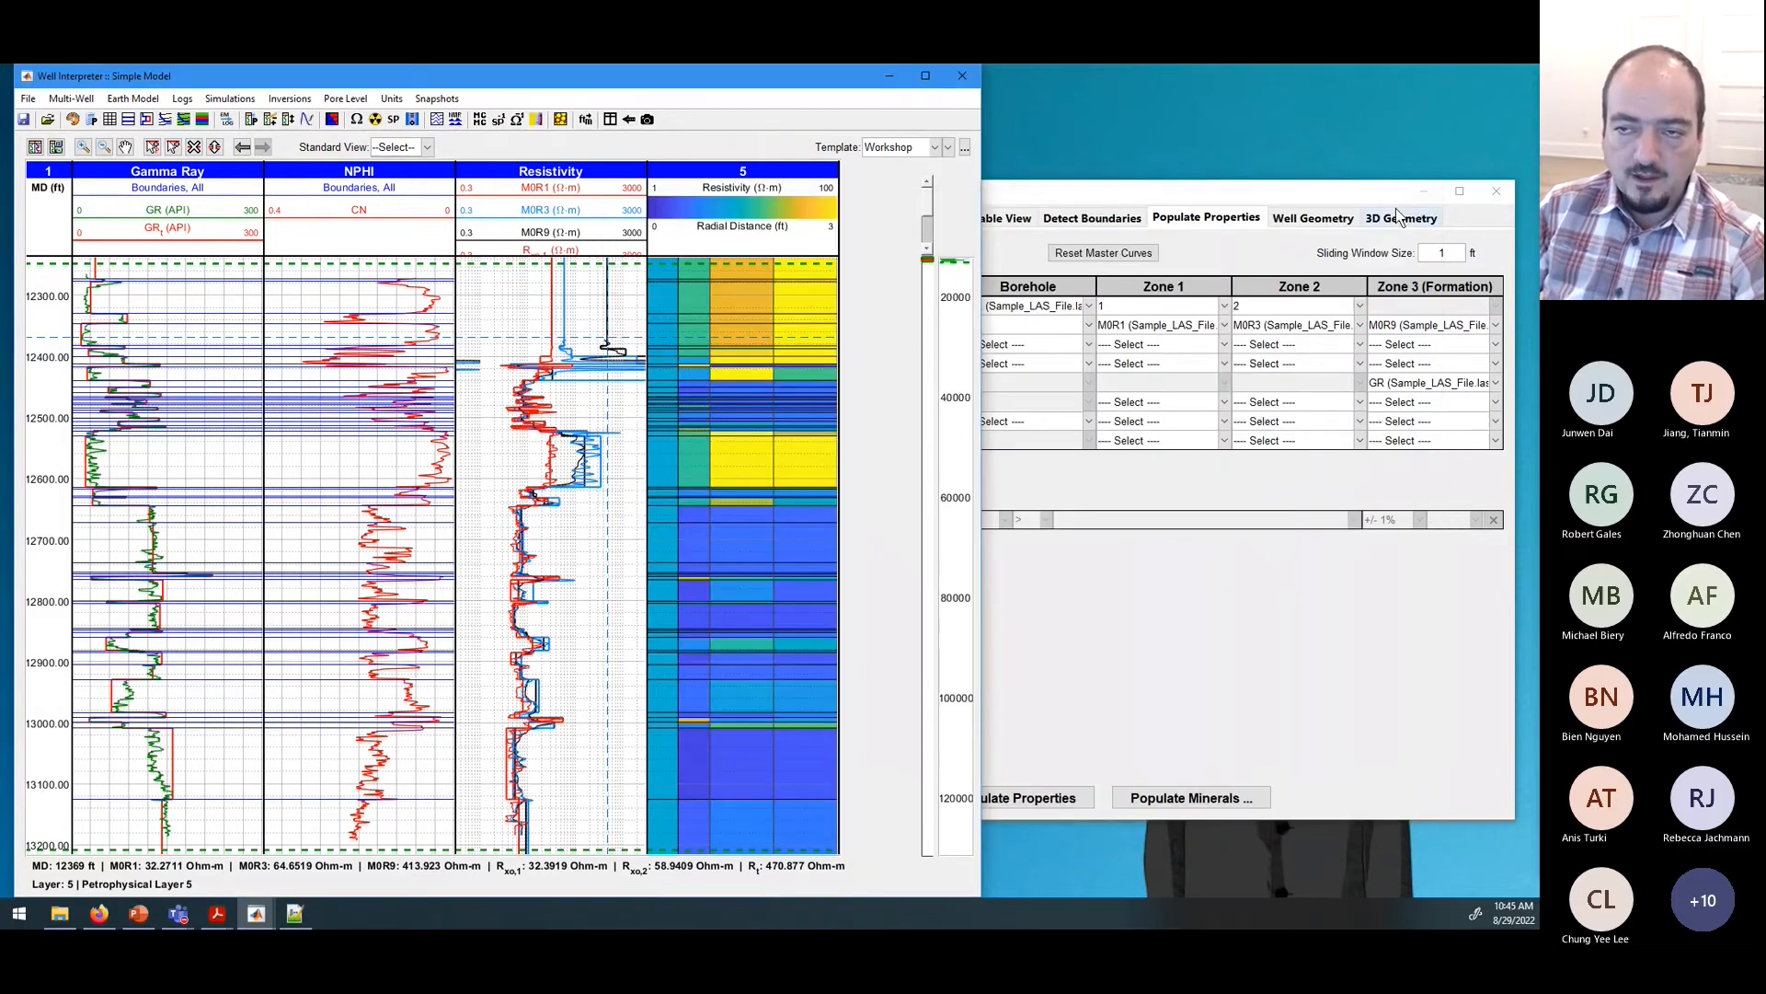
# Step: Set the borehole radius in the Earth Model Builder to RAD from Sample_LAS_File.las and populate the layer properties
pyautogui.click(1272, 190)
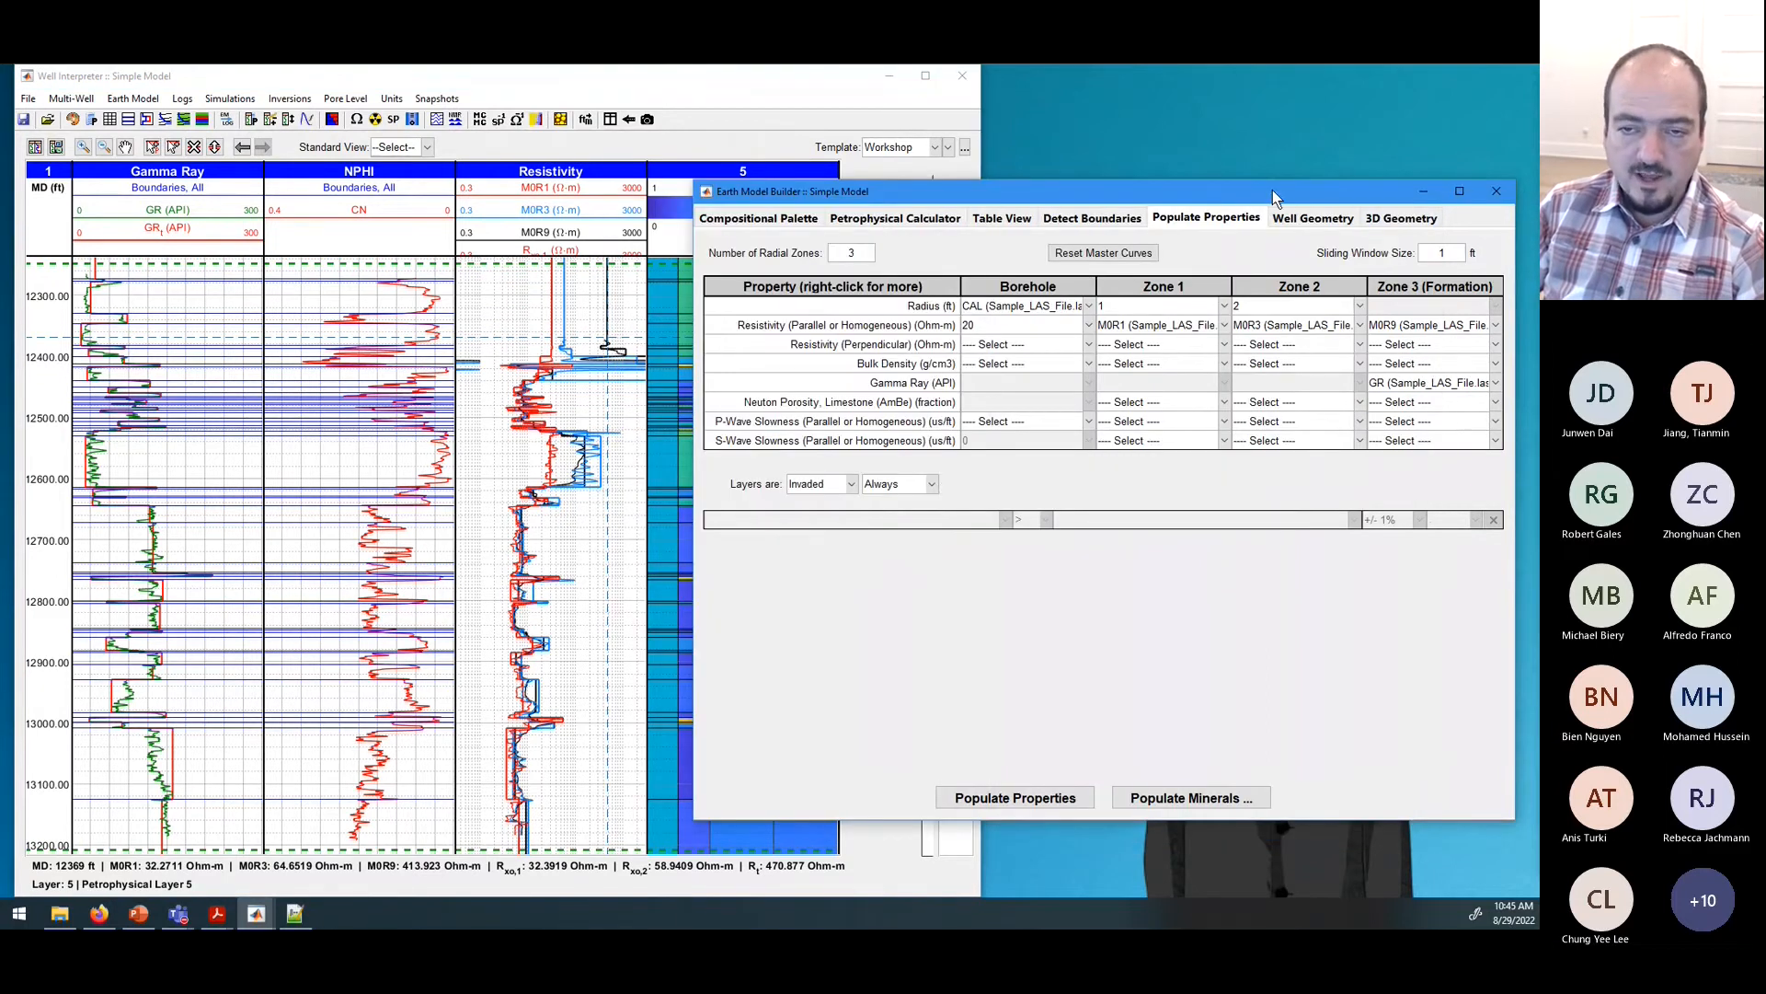
pyautogui.click(1089, 307)
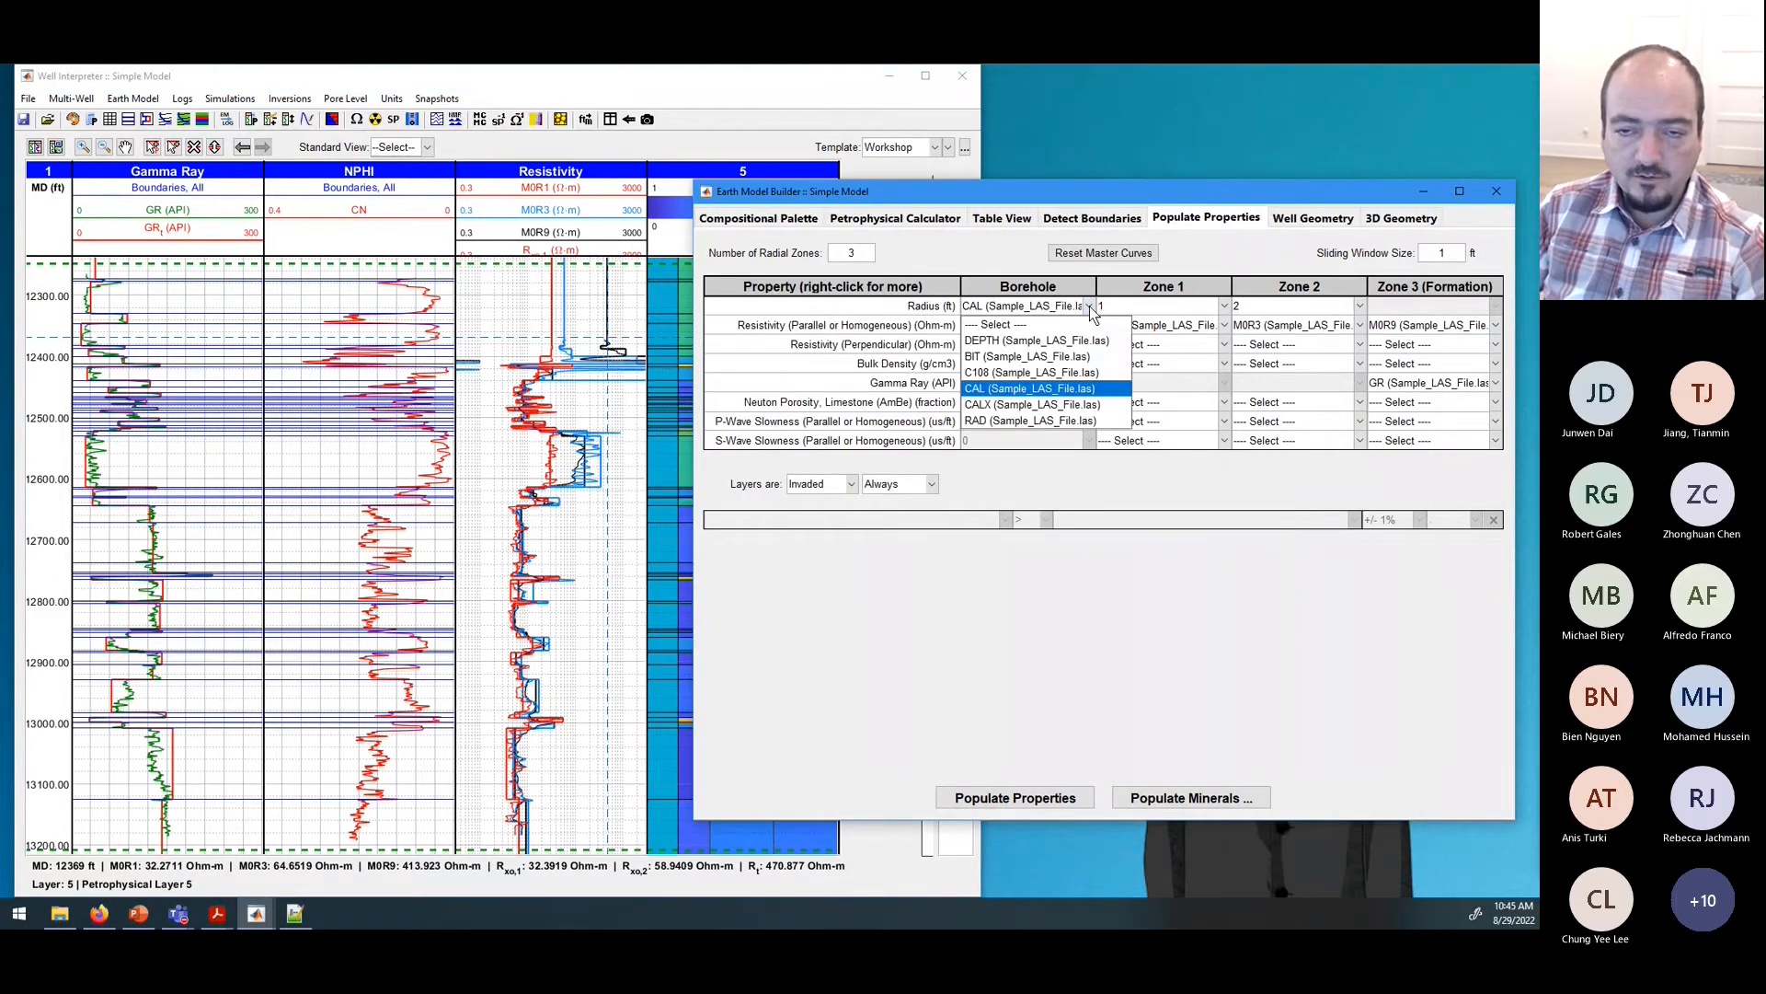
pyautogui.click(1021, 419)
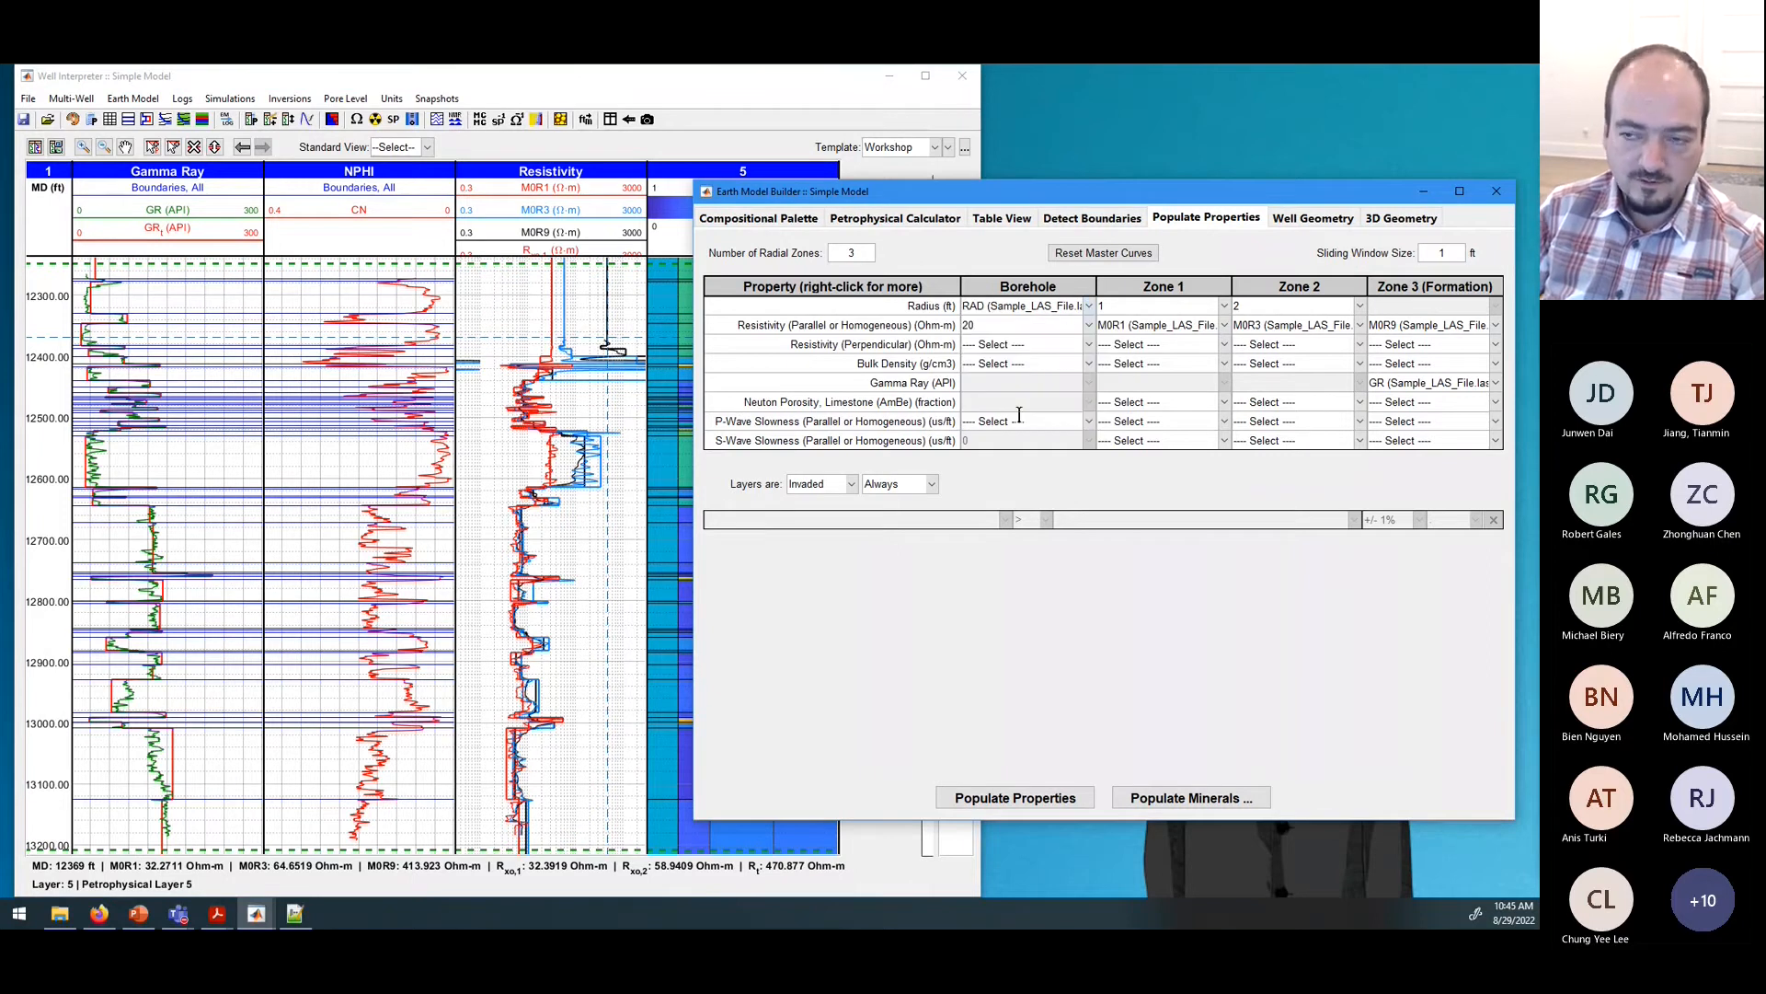
pyautogui.click(747, 83)
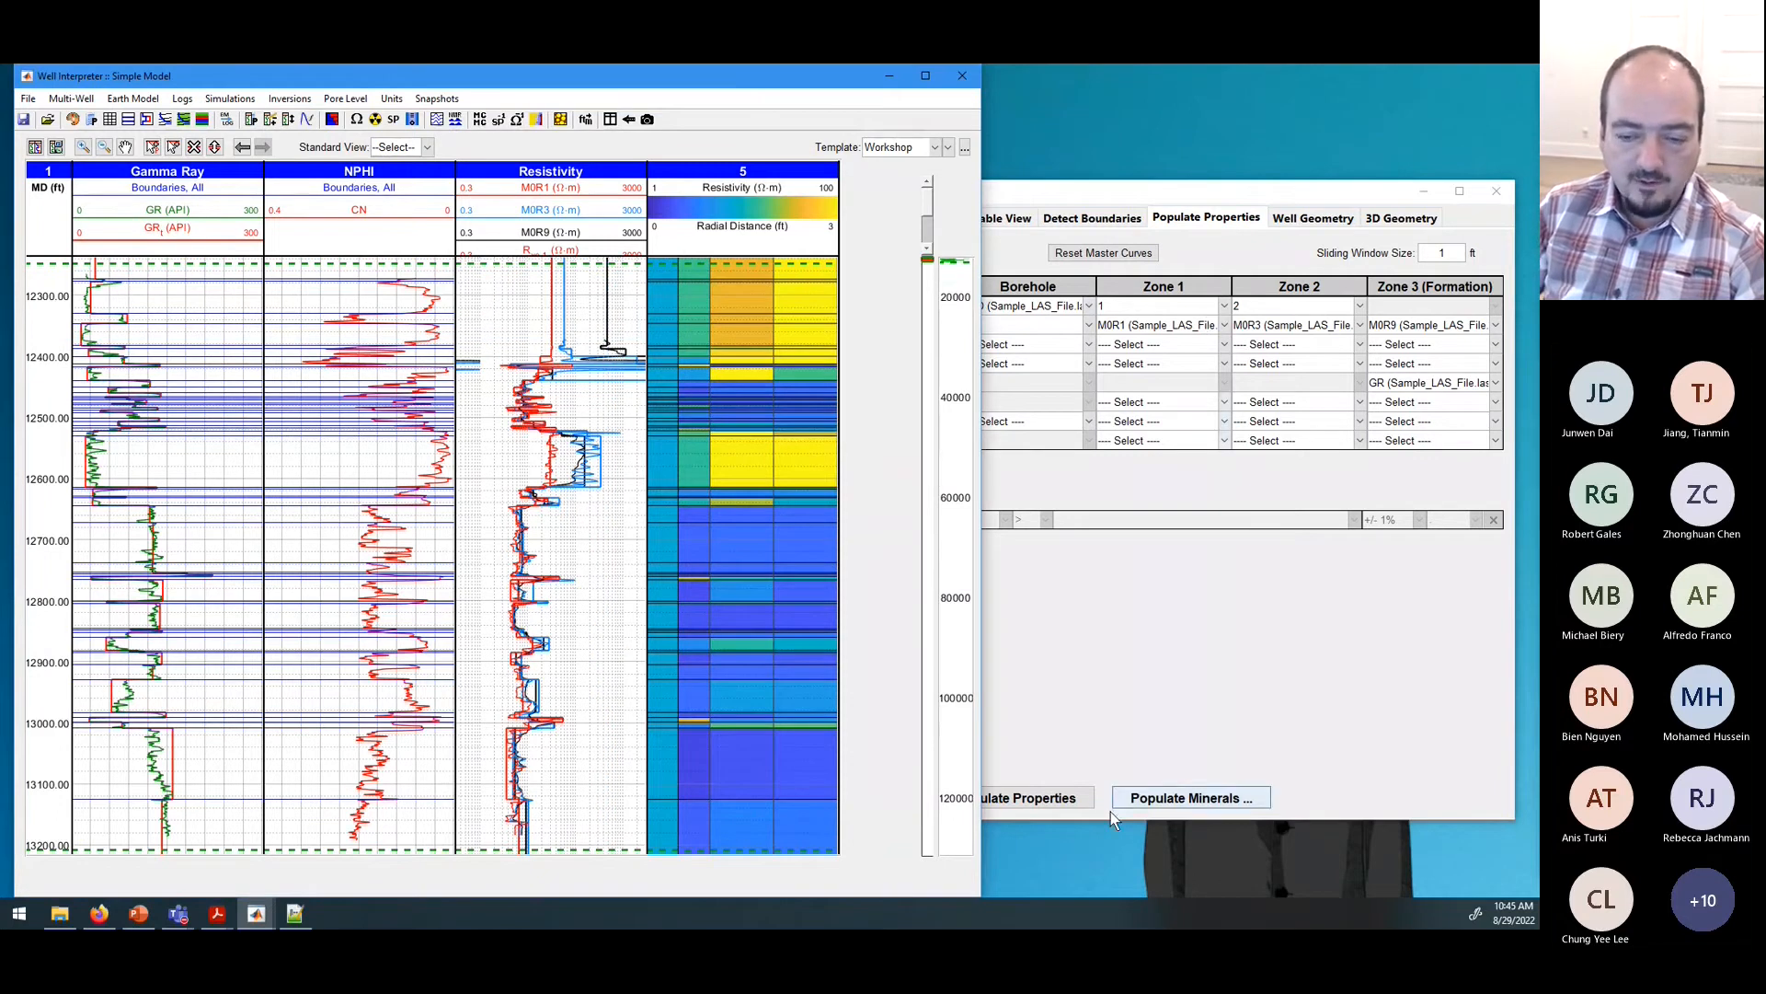
pyautogui.click(1031, 805)
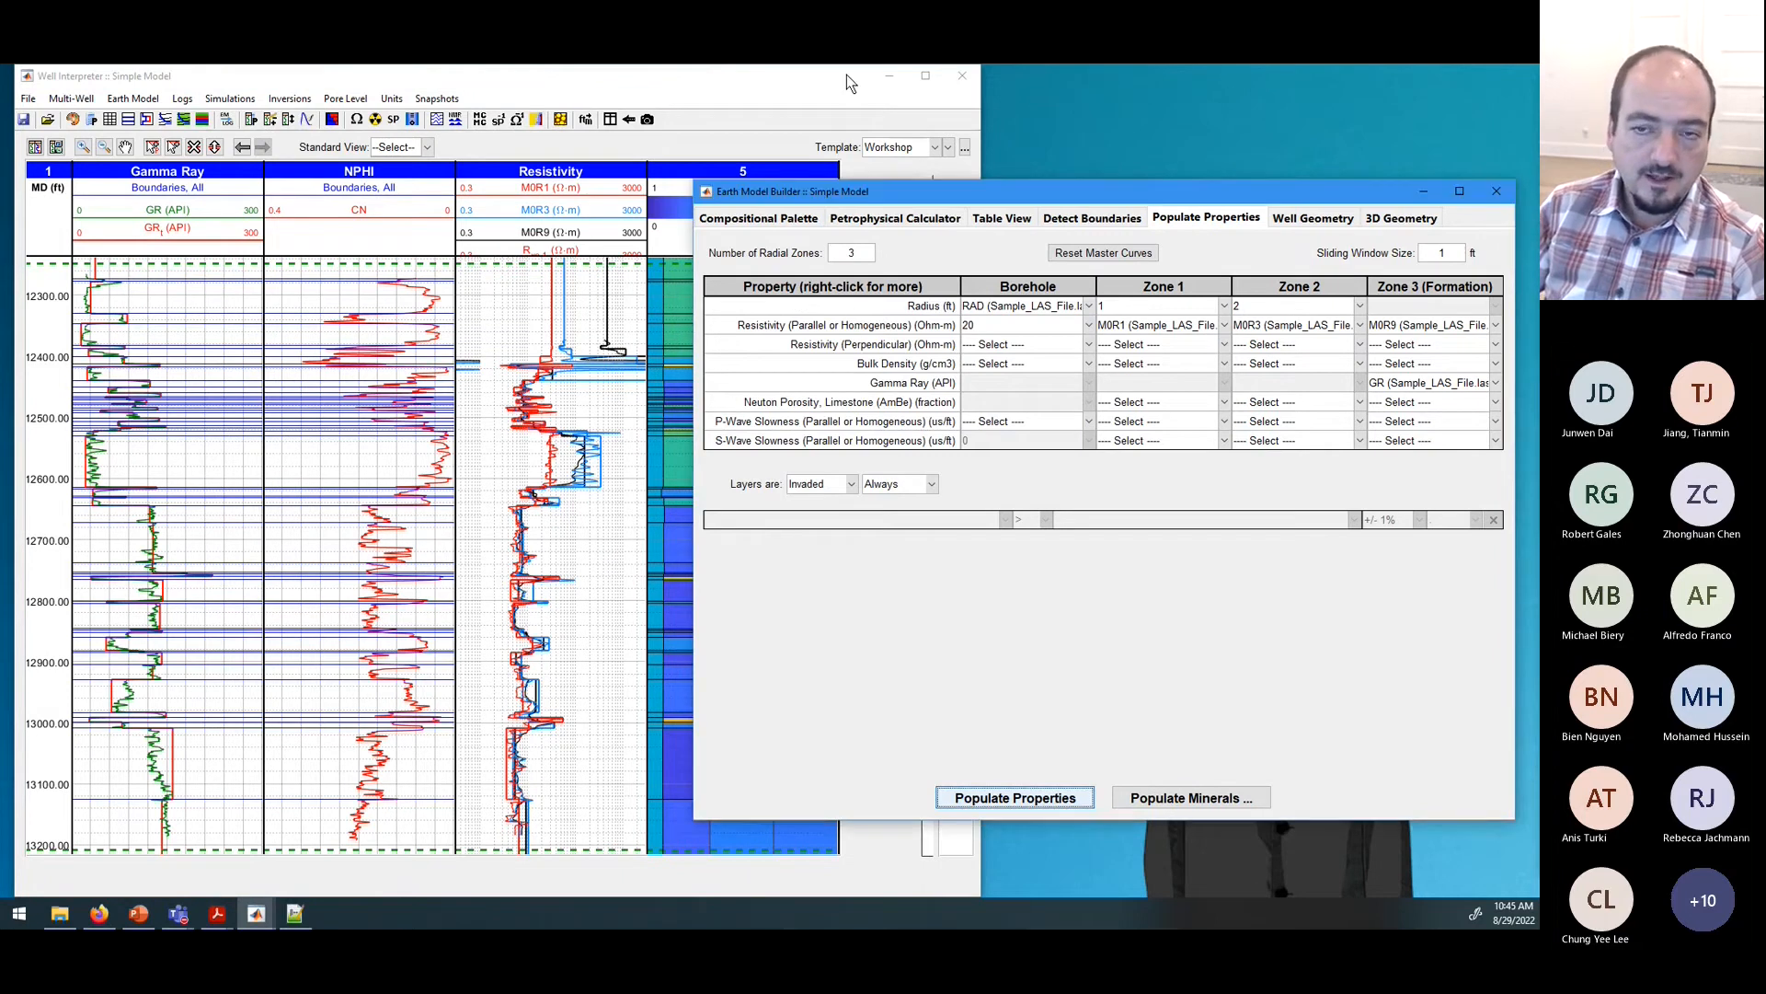
# Step: Zoom in on the Well Interpreter tracks below about 12600 ft to examine the borehole zone in the radial resistivity track
pyautogui.click(830, 95)
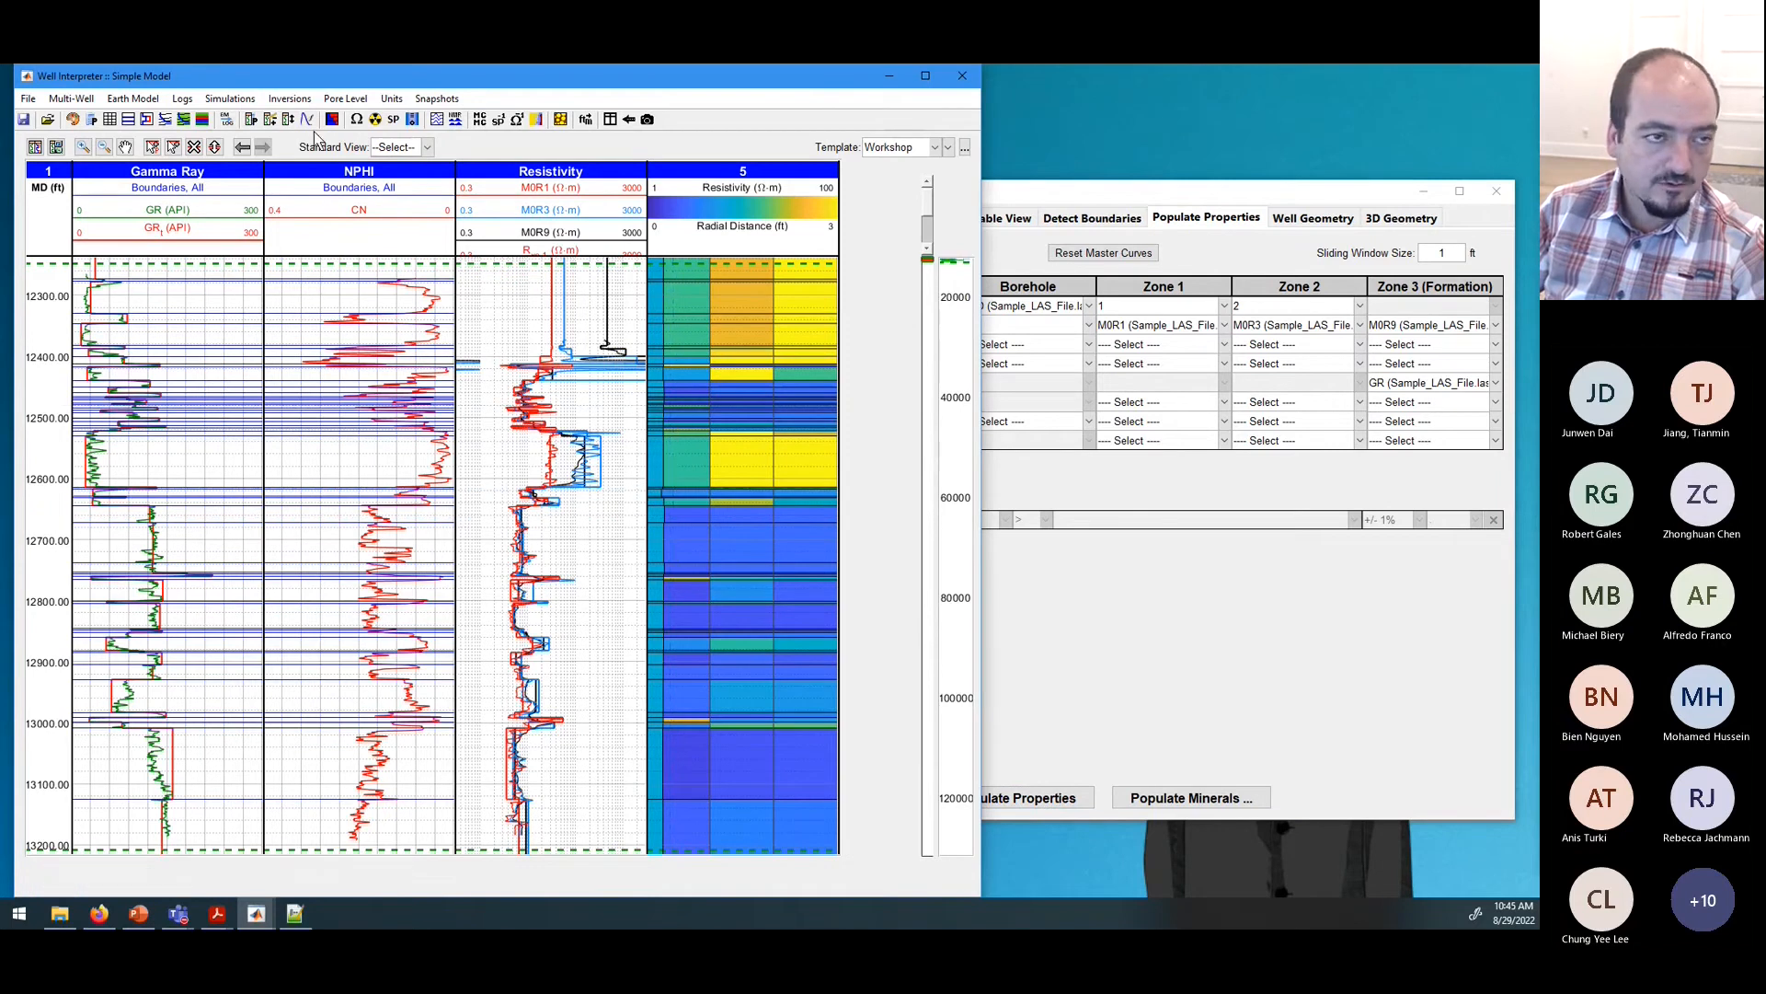
pyautogui.click(82, 150)
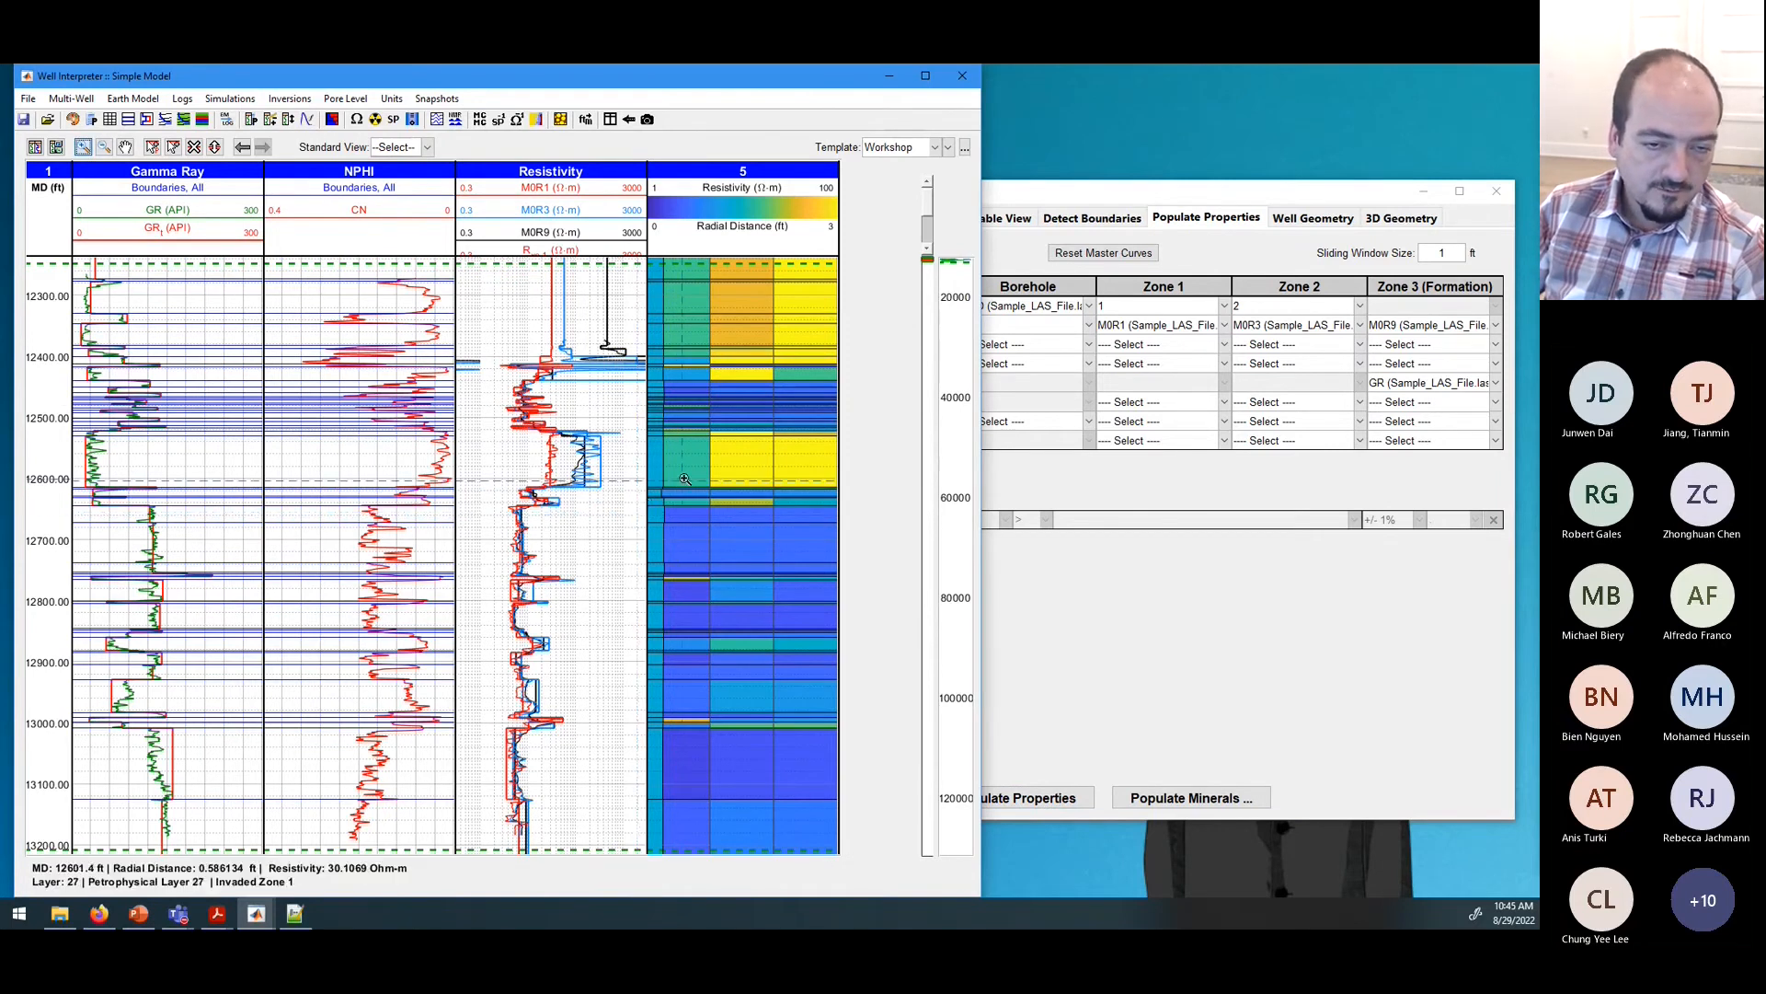
pyautogui.moveTo(684, 478); pyautogui.dragTo(684, 529)
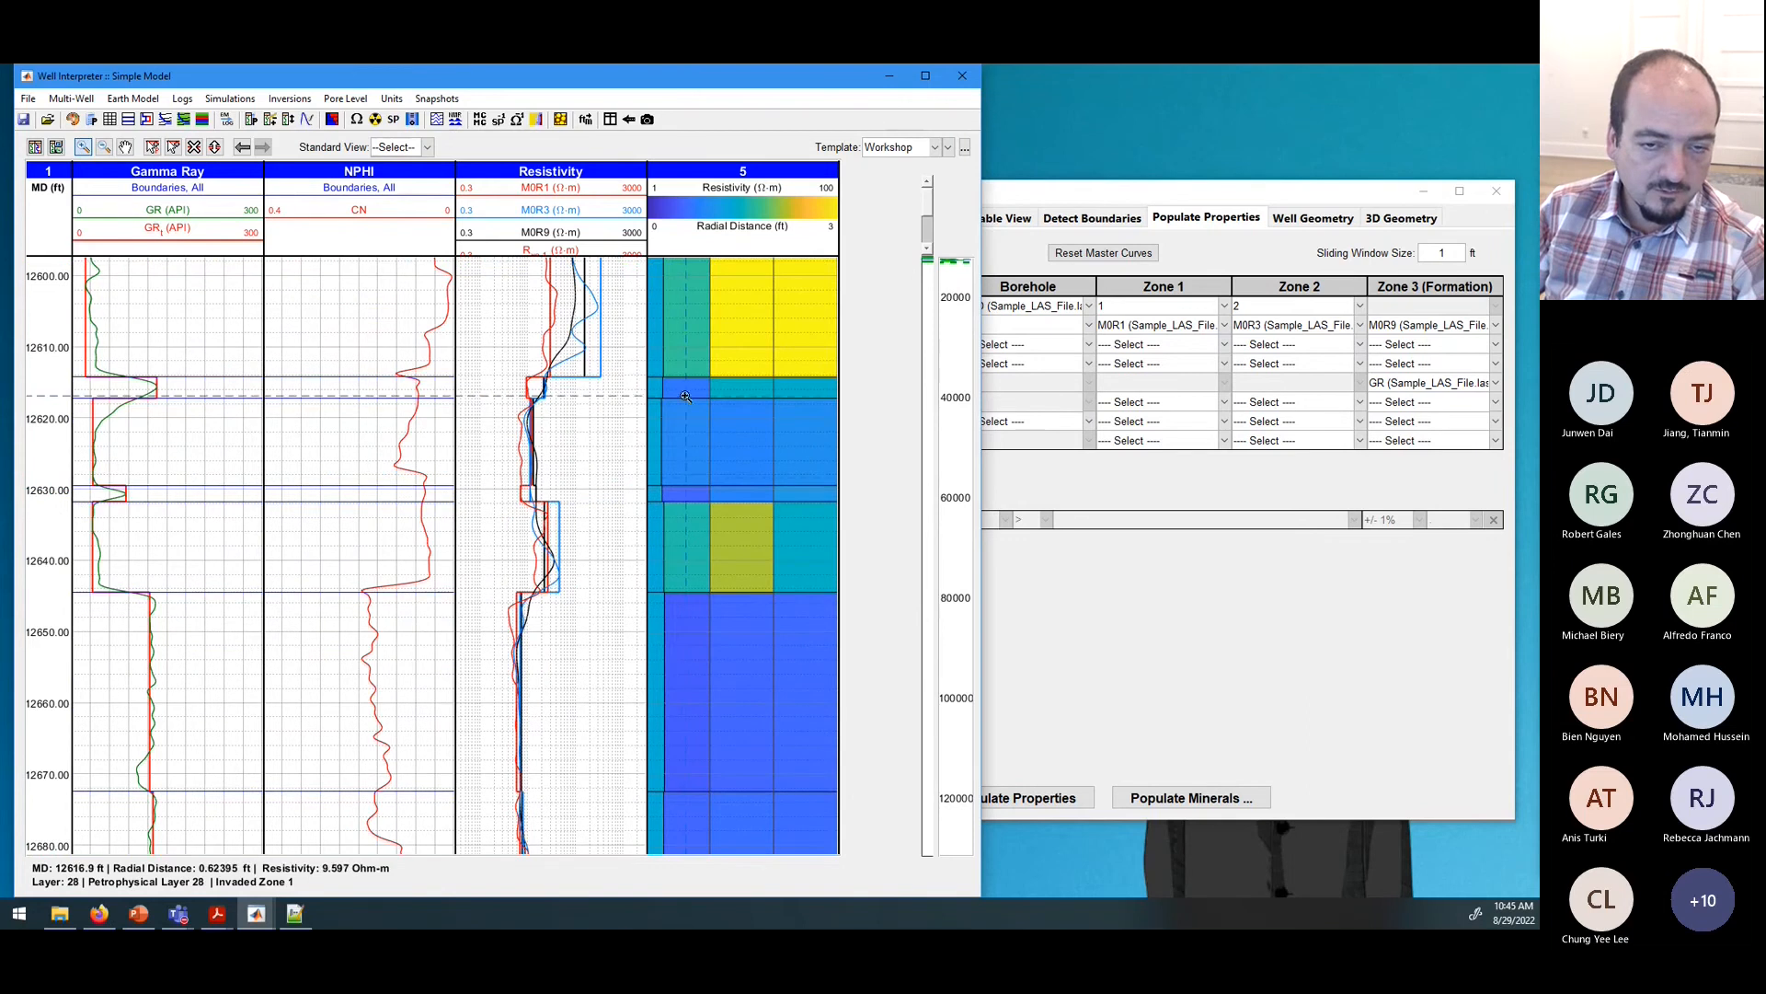
pyautogui.click(84, 148)
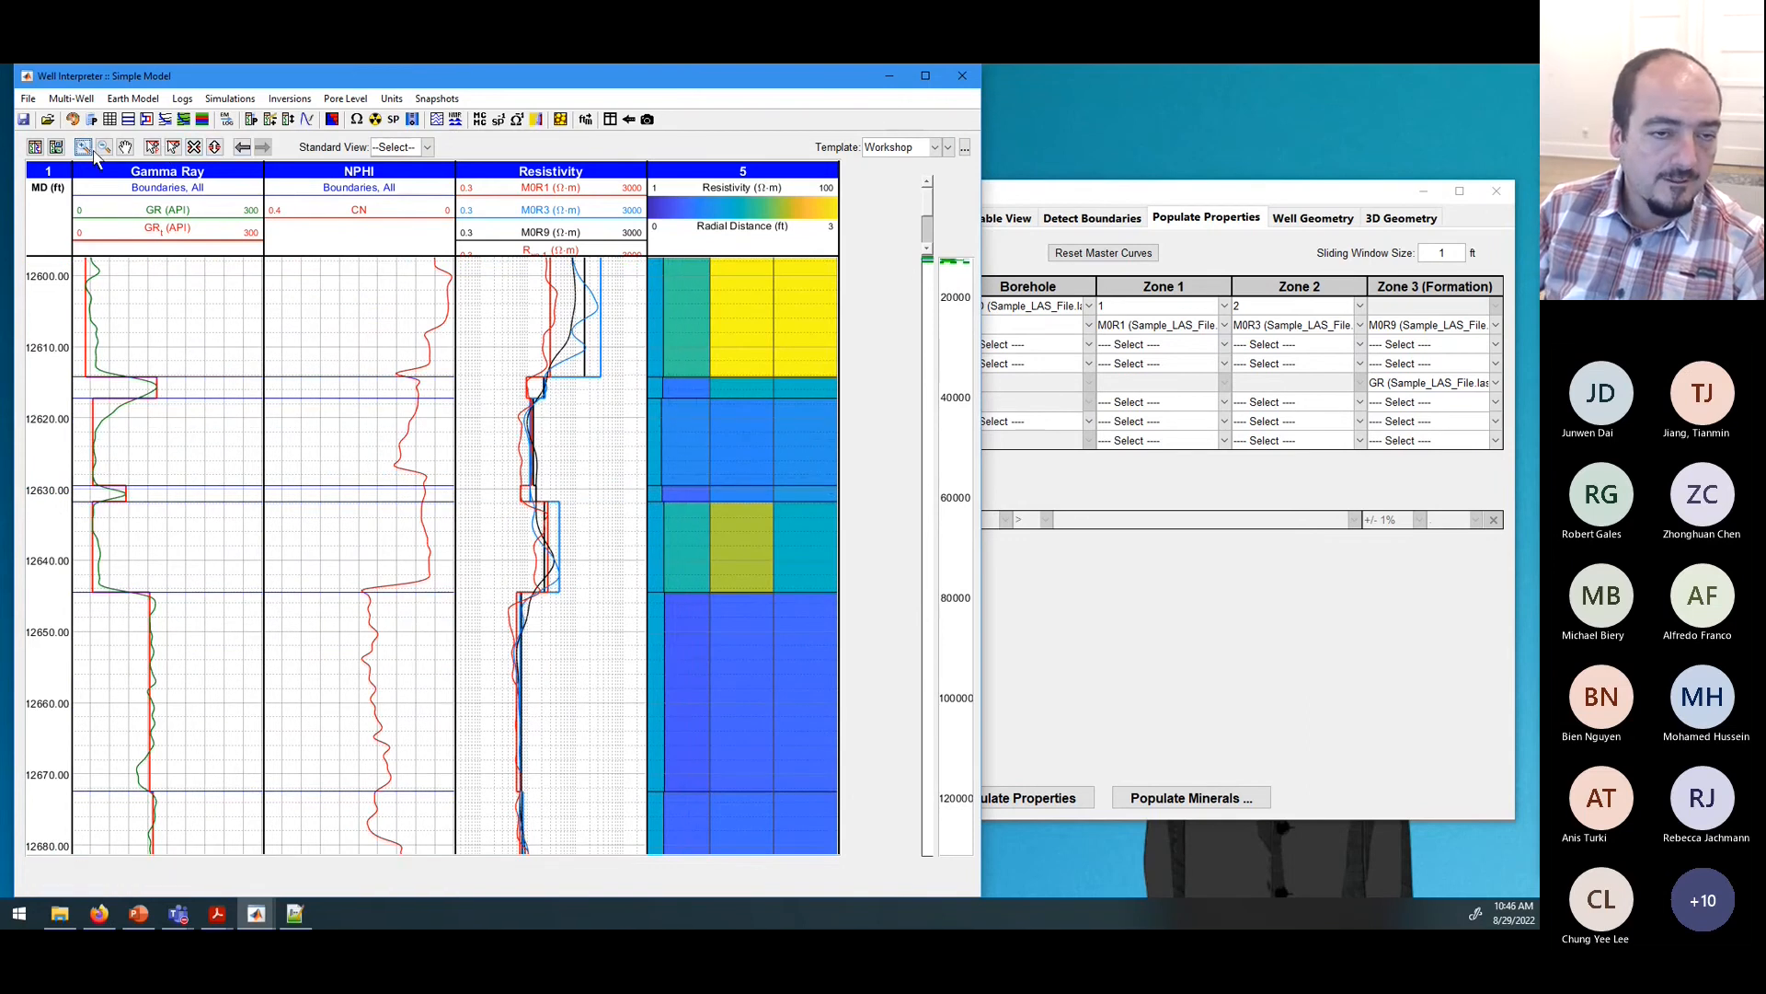
pyautogui.doubleClick(499, 345)
pyautogui.click(509, 261)
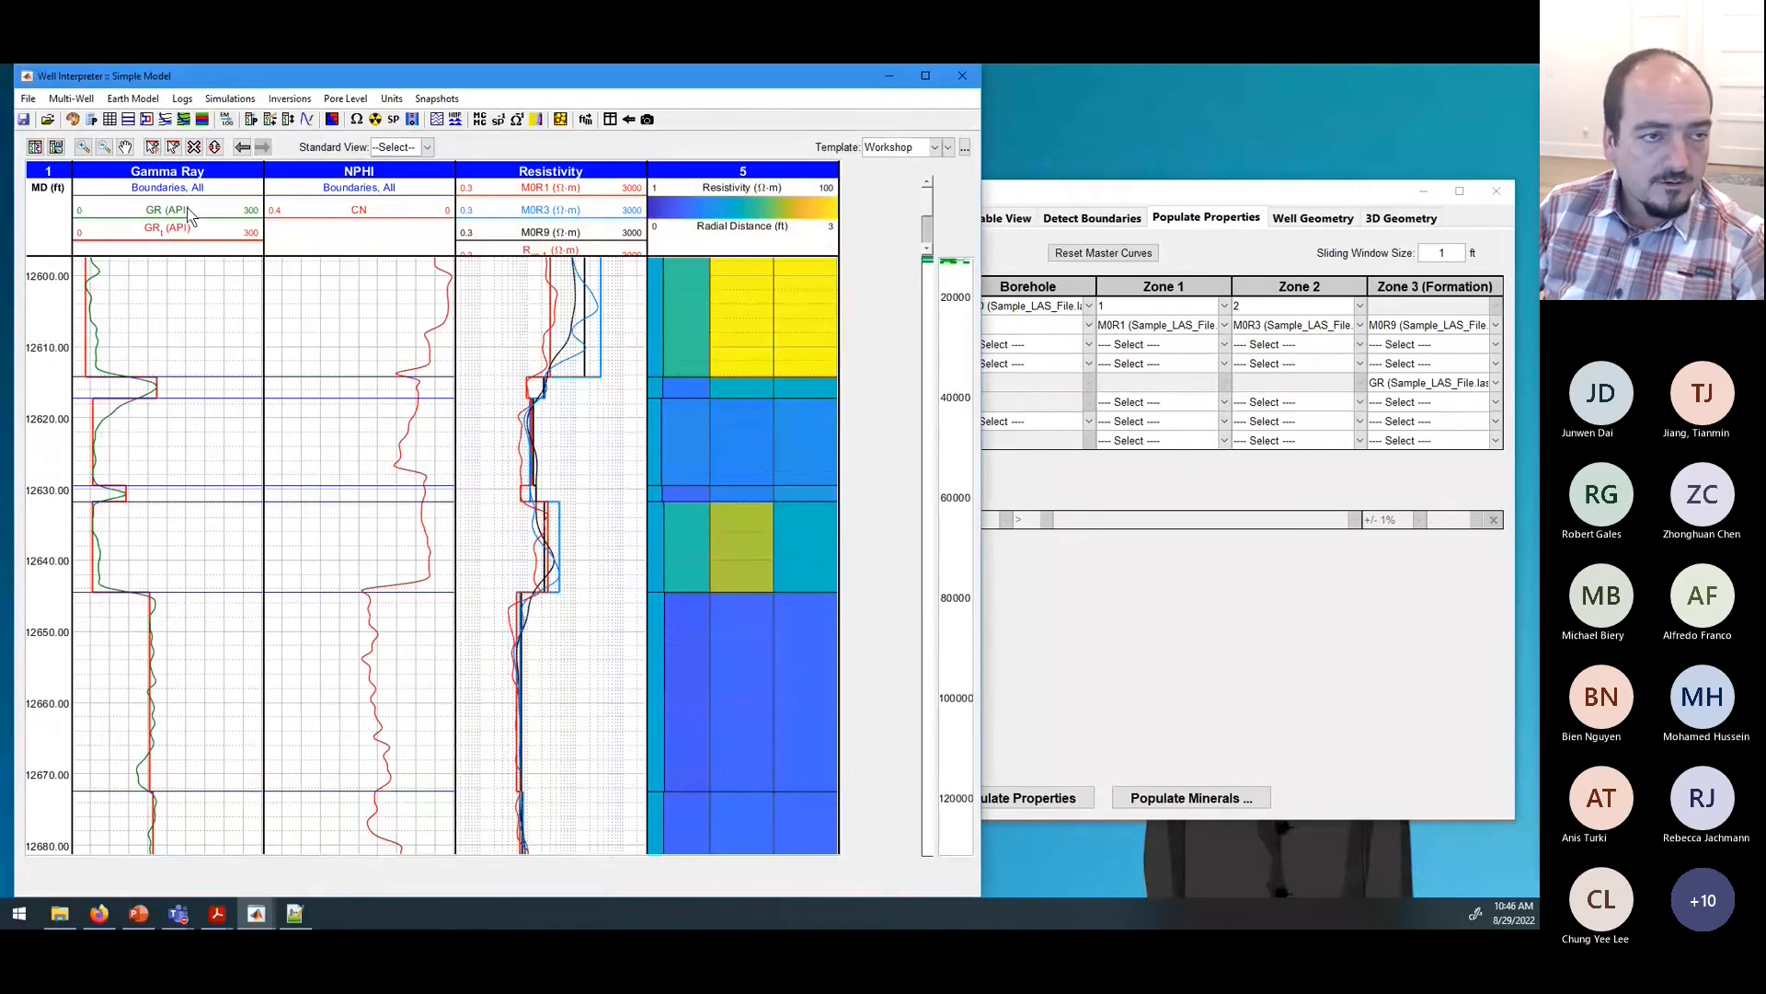
pyautogui.click(83, 147)
pyautogui.doubleClick(598, 426)
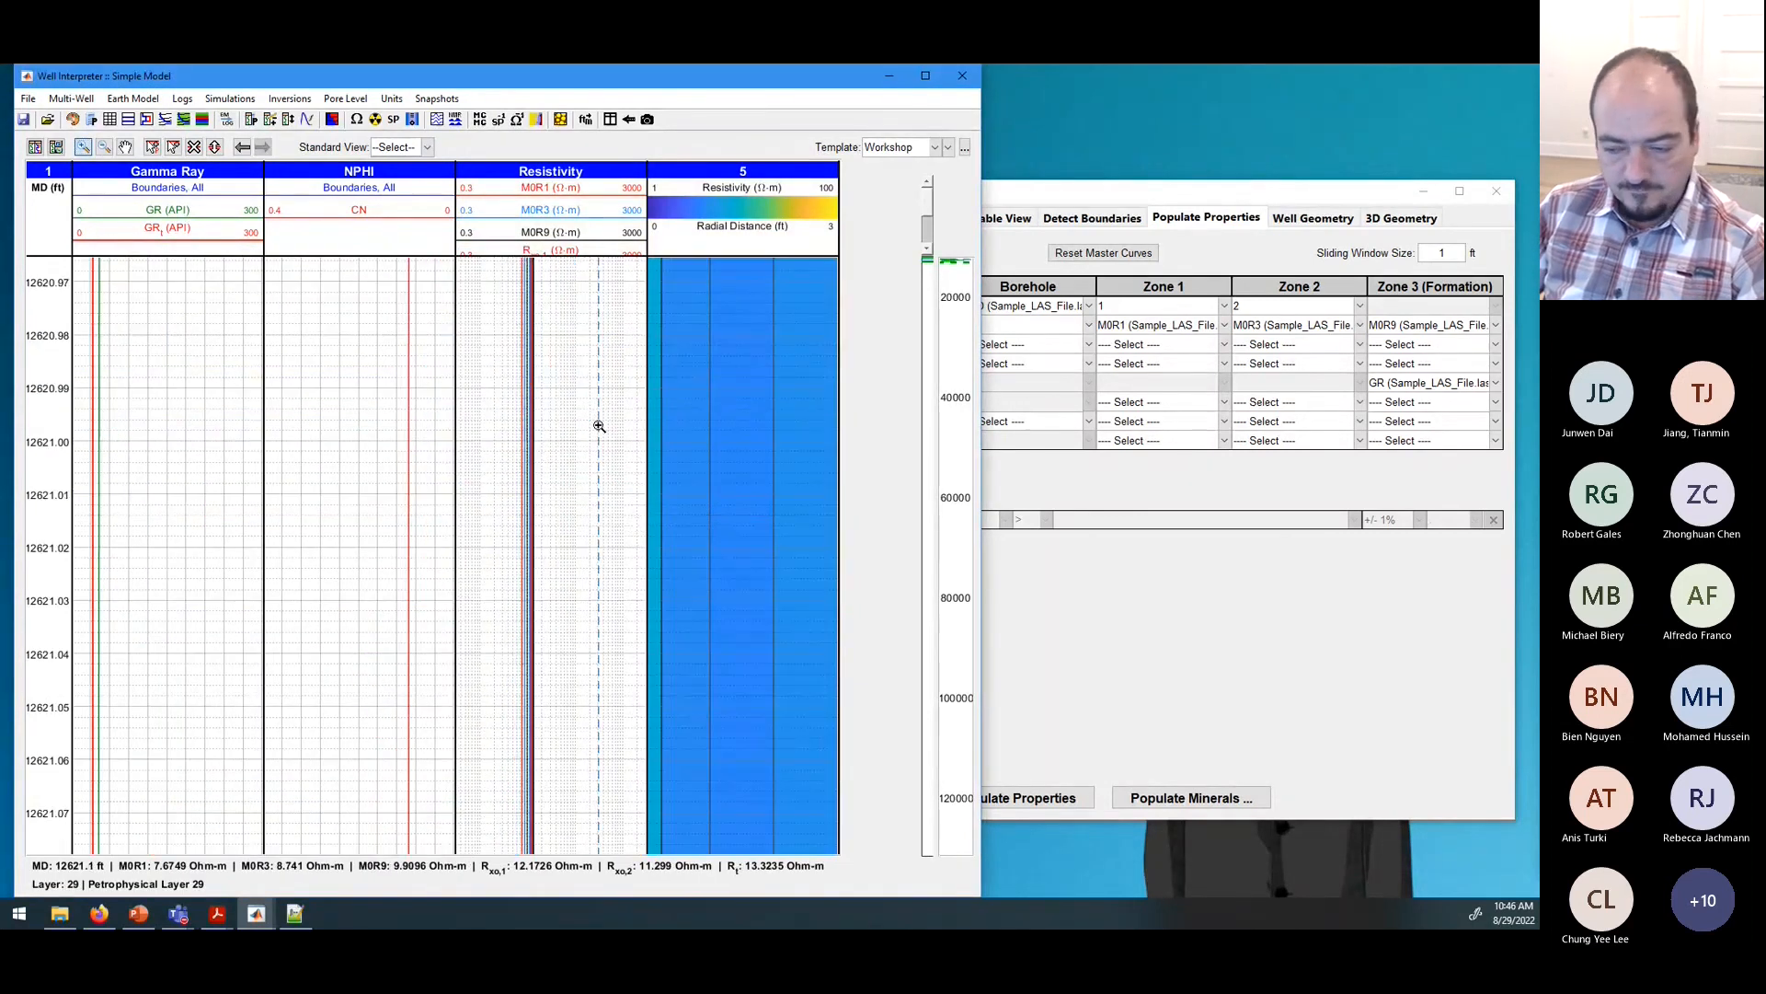